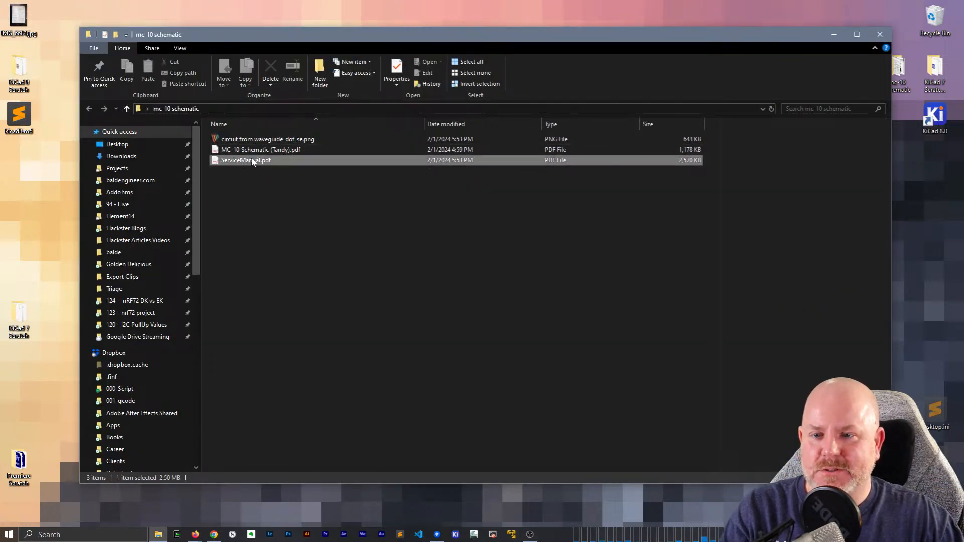
Open the MC-10 Schematic (Tandy) PDF, then open the colour-coded waveguide_dot_se.png schematic in PicPick
left_click(251, 150)
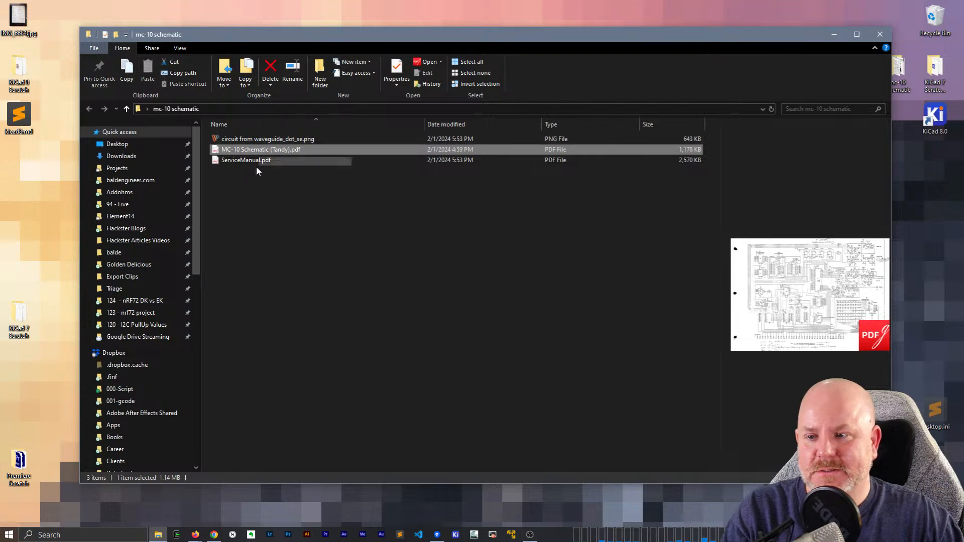
key("Return")
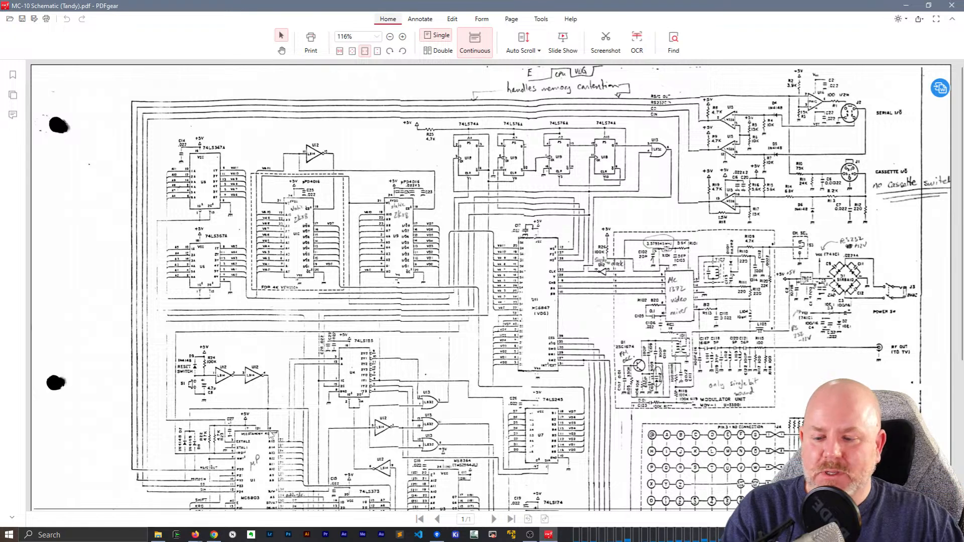
left_click(158, 535)
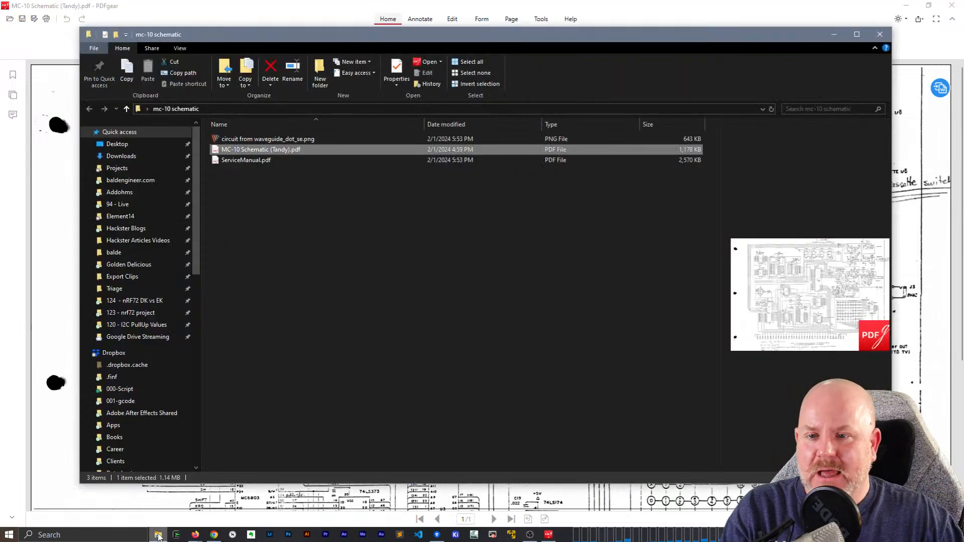
left_click(259, 140)
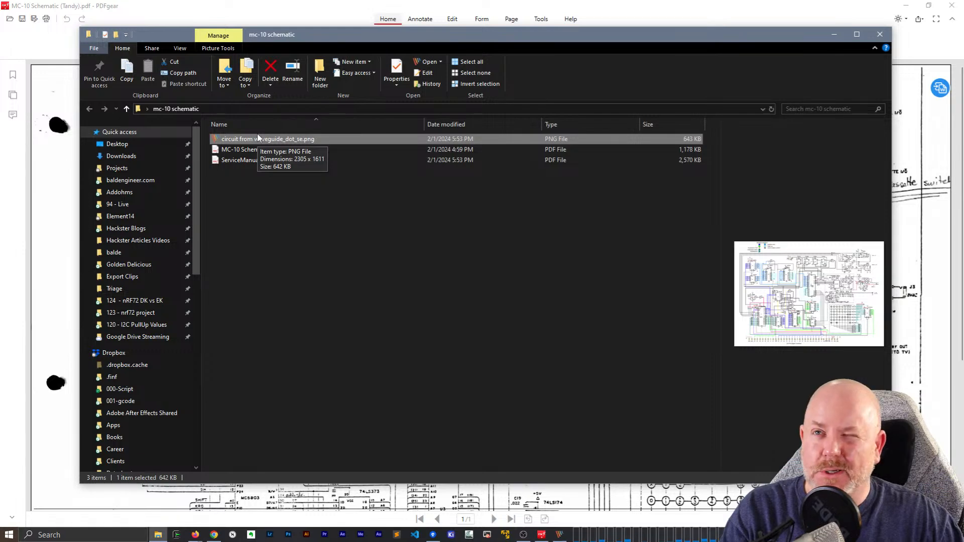
double_click(257, 134)
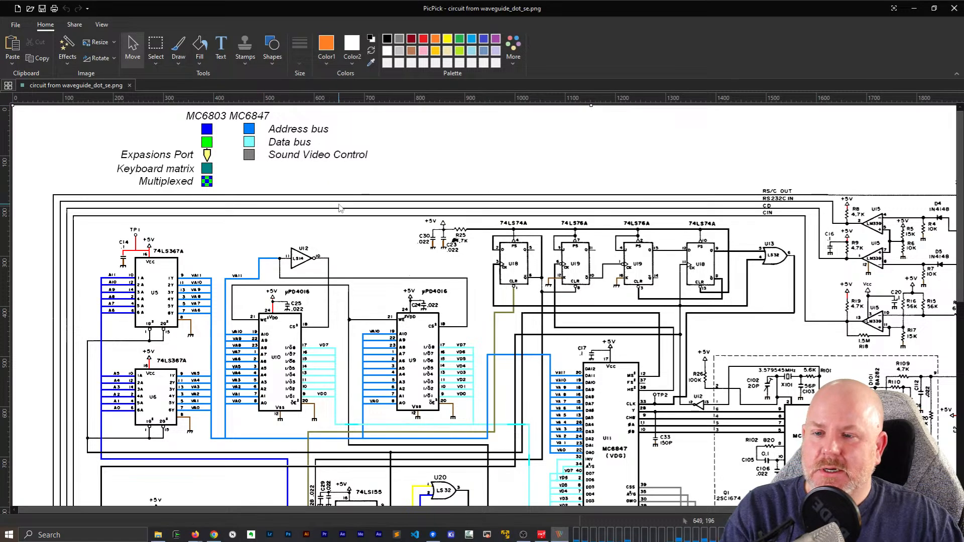
scroll(337, 308, "down", 6)
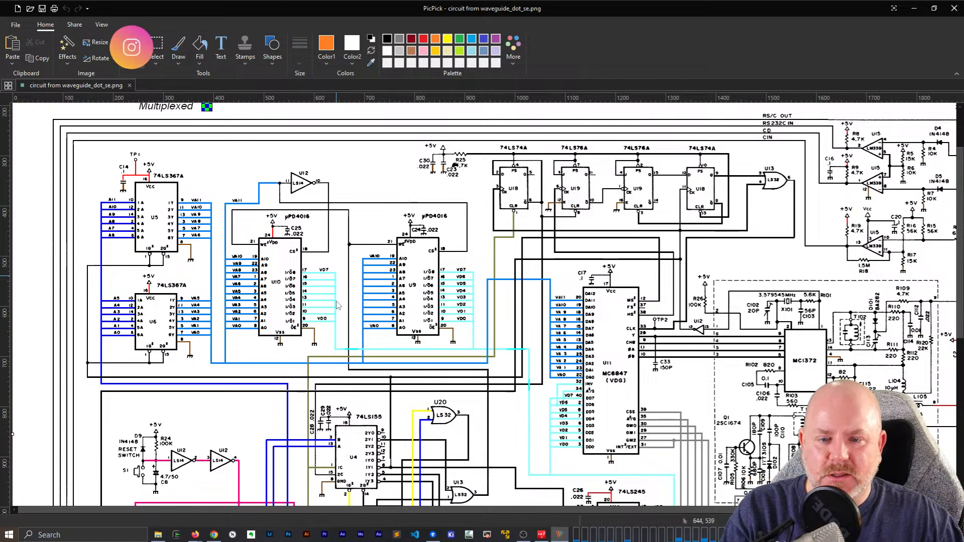
scroll(337, 304, "down", 2)
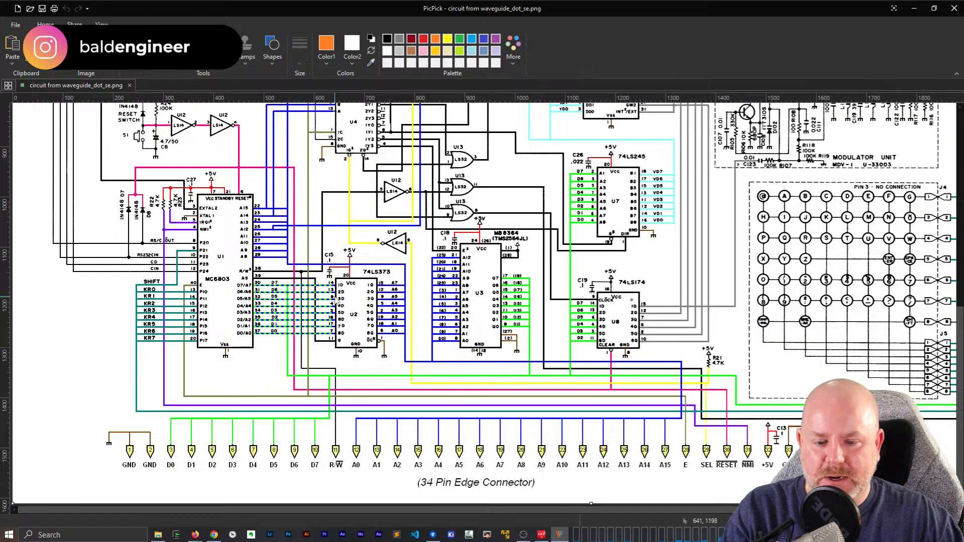
Reopen and close the Tandy schematic PDF, then open ServiceManual.pdf
left_click(158, 535)
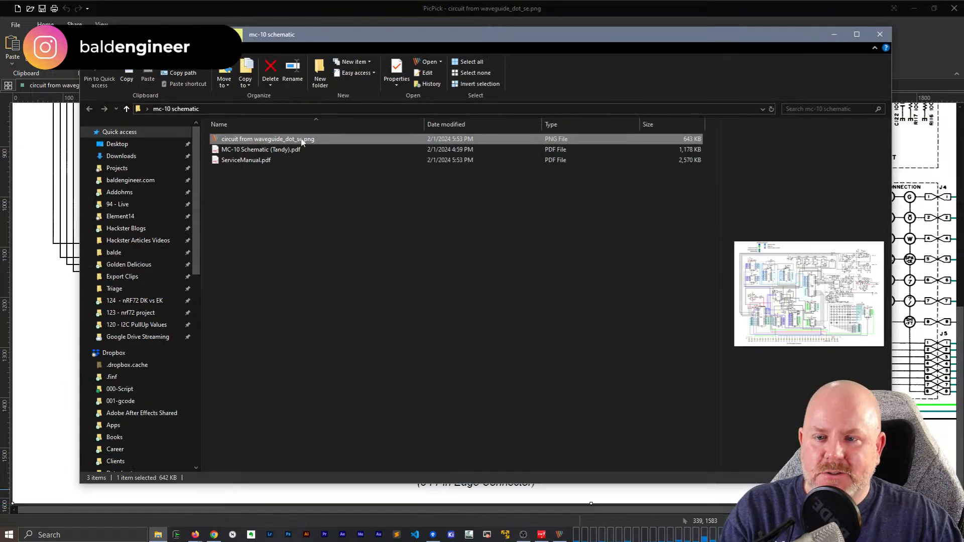
left_click(269, 151)
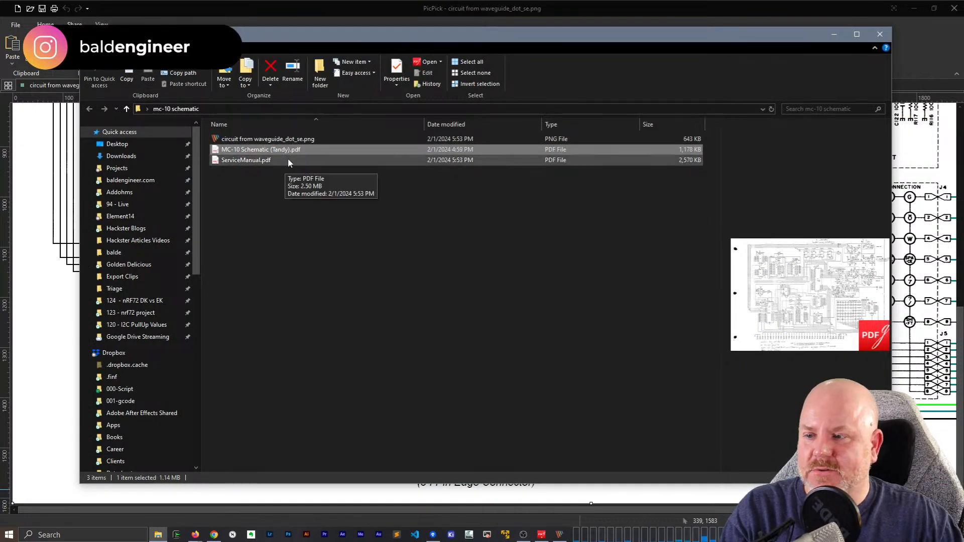
key("Return")
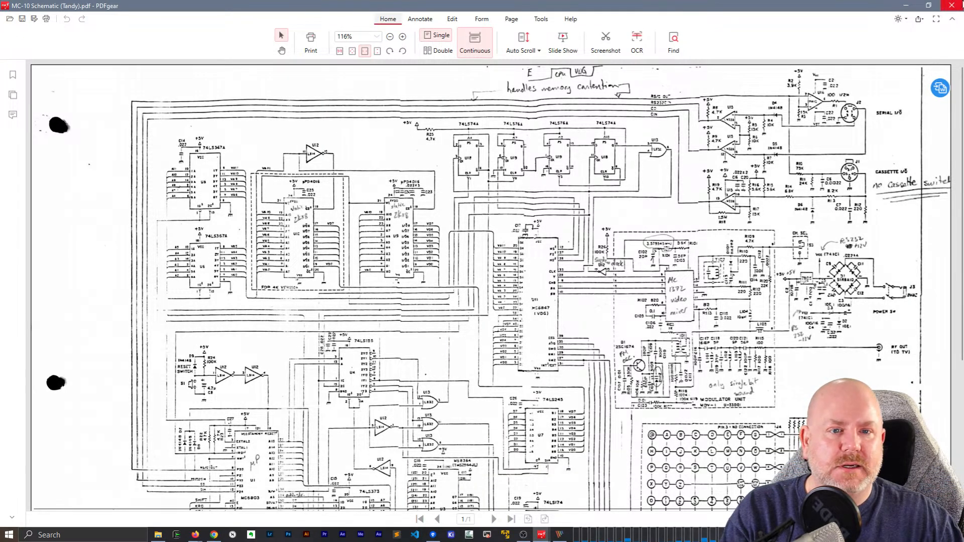
left_click(954, 4)
left_click(257, 159)
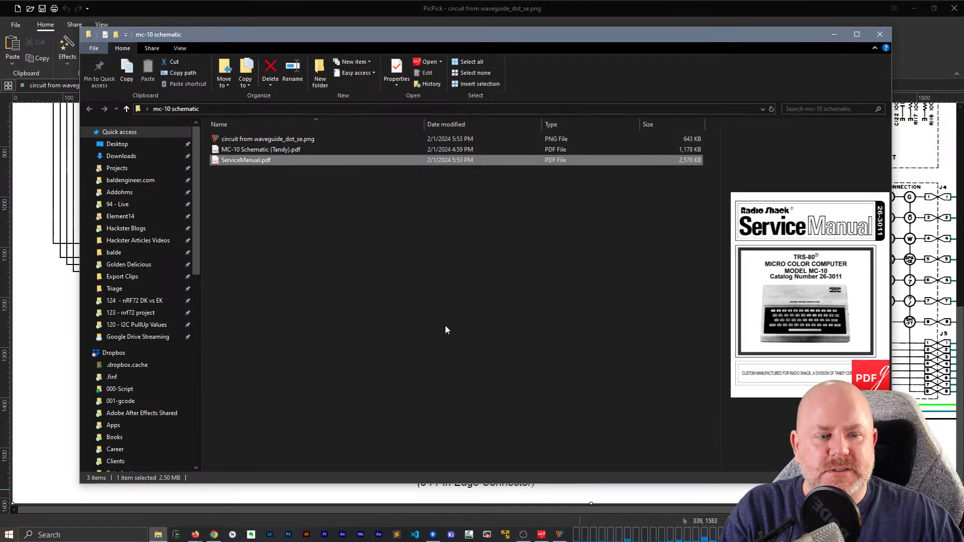
key("Return")
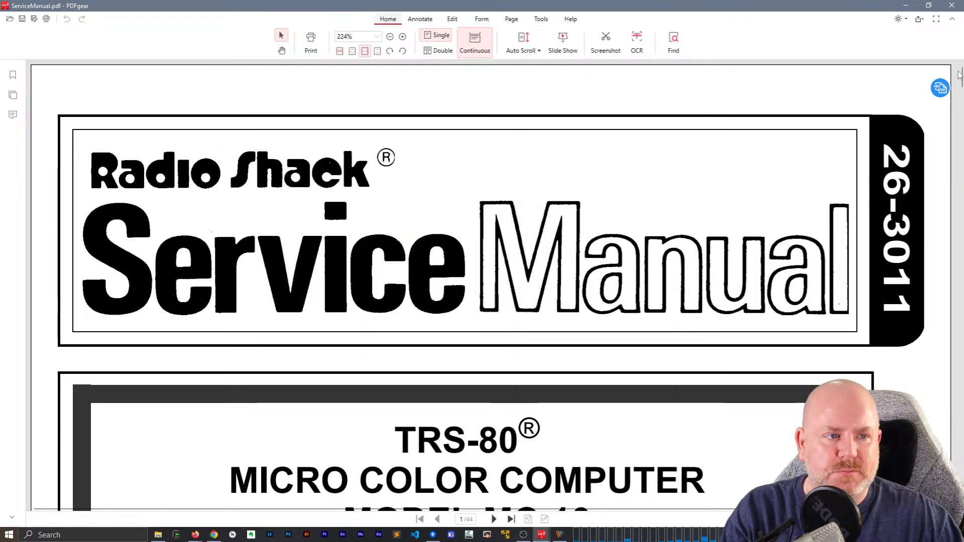
Switch the service manual to two-page view, scroll through its pages, then close it
scroll(494, 285, "down", 3)
left_click(438, 50)
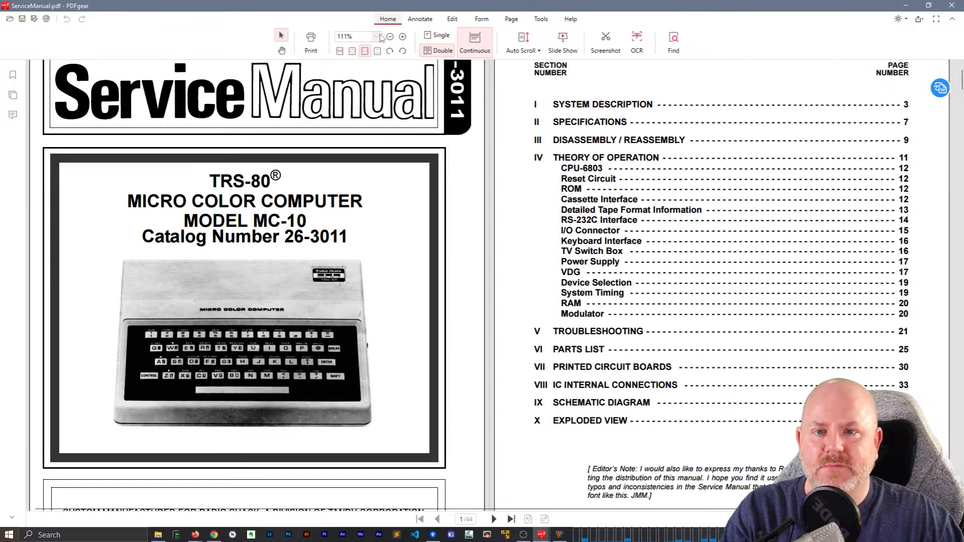
left_click(389, 37)
left_click(389, 36)
left_click_drag(961, 88, 961, 61)
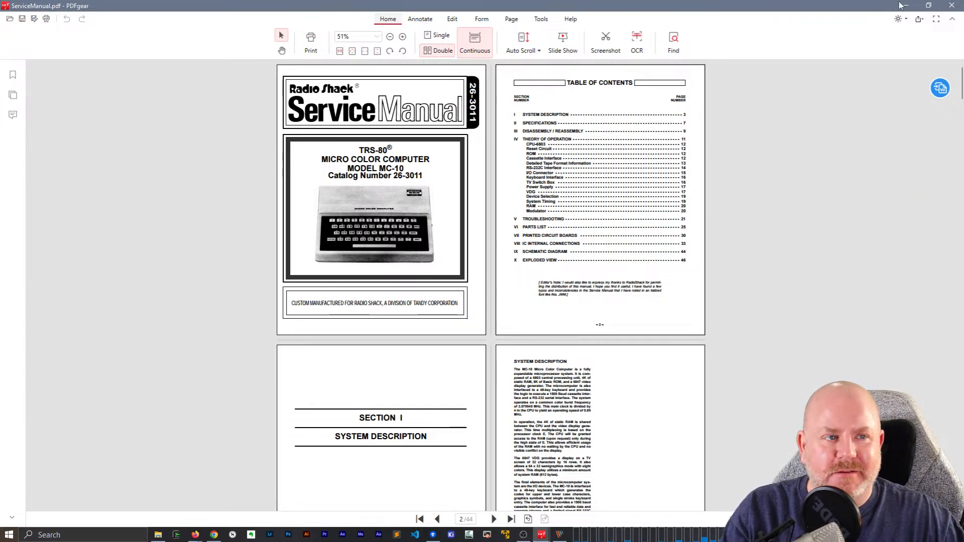
left_click(952, 6)
left_click(466, 314)
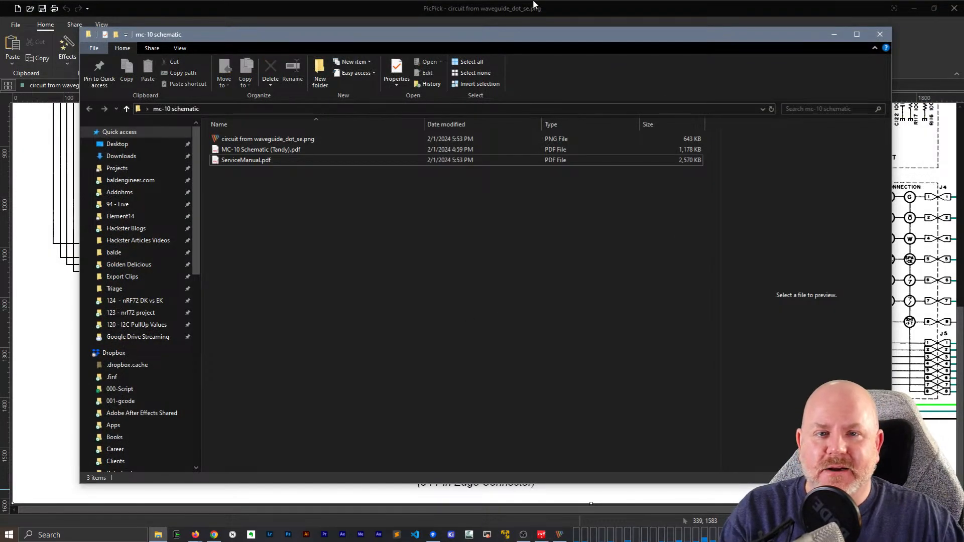
Bring PicPick's waveguide schematic image forward and pan around the MC6803 and bus wiring
left_click(534, 5)
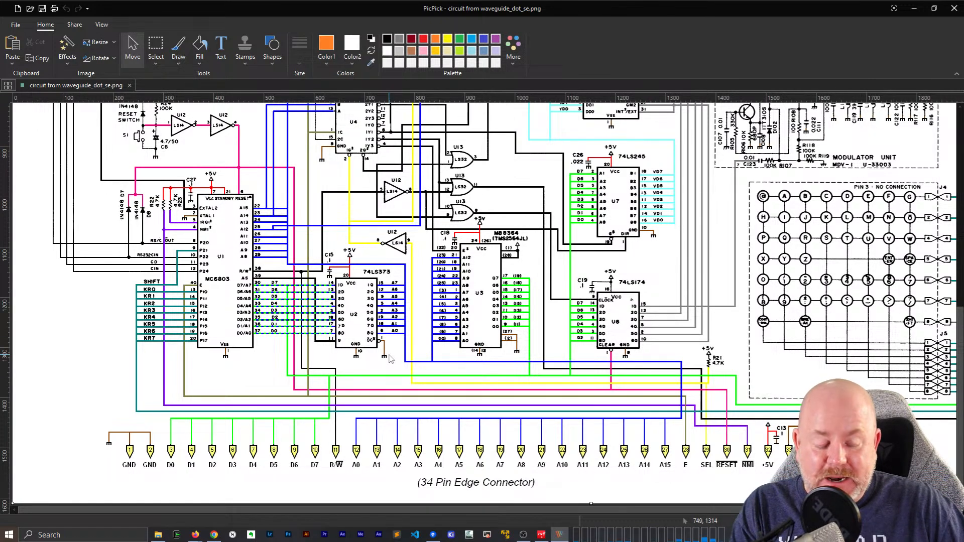
scroll(420, 342, "up", 5)
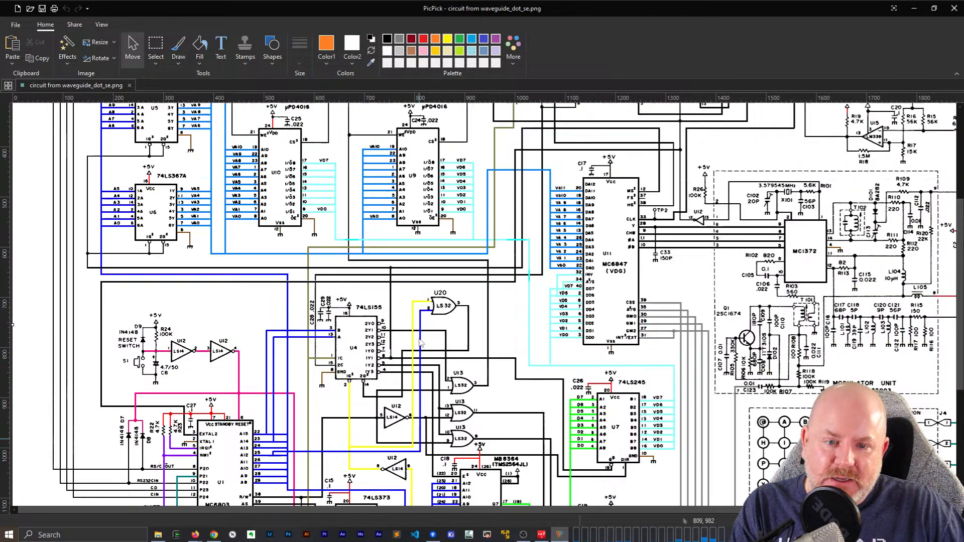
scroll(420, 342, "up", 2)
scroll(421, 342, "down", 2)
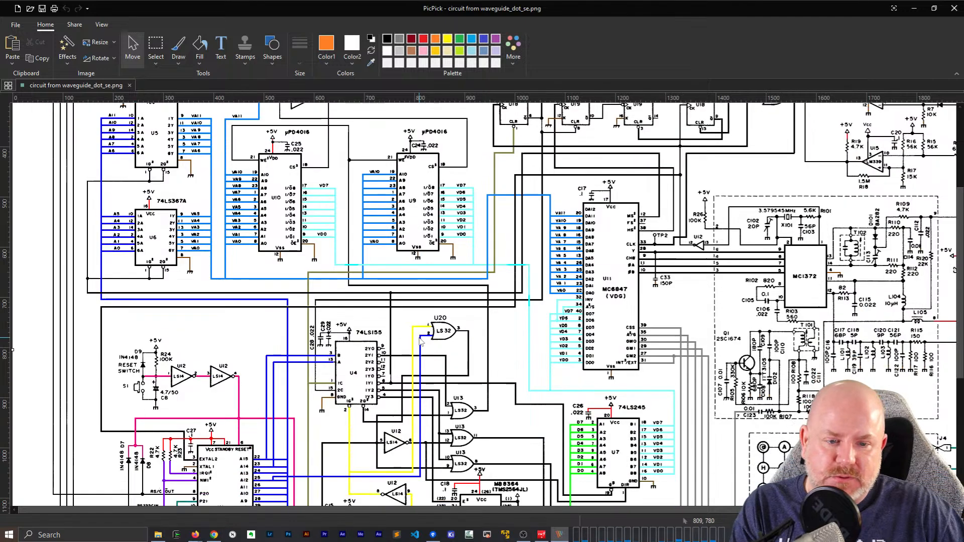
scroll(421, 342, "up", 1)
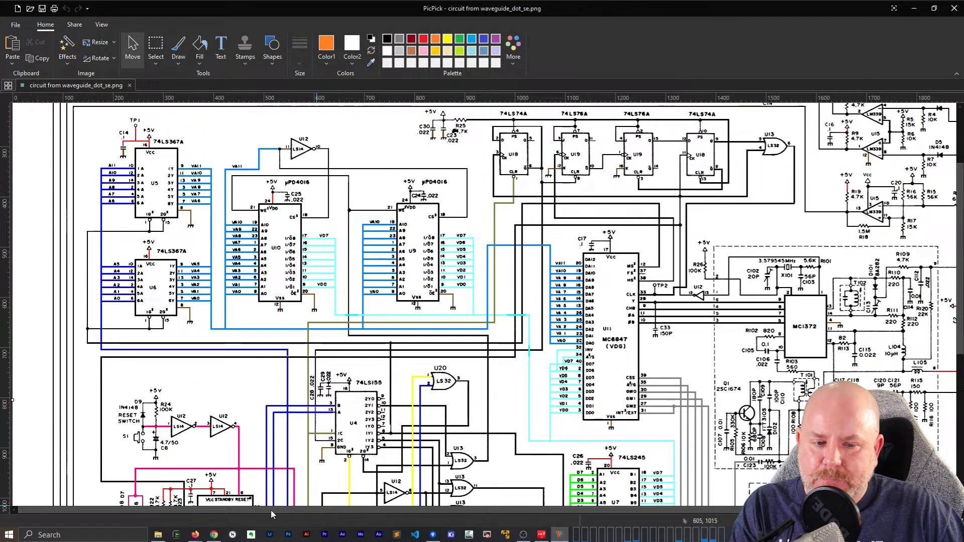
left_click_drag(271, 511, 473, 511)
scroll(503, 360, "down", 5)
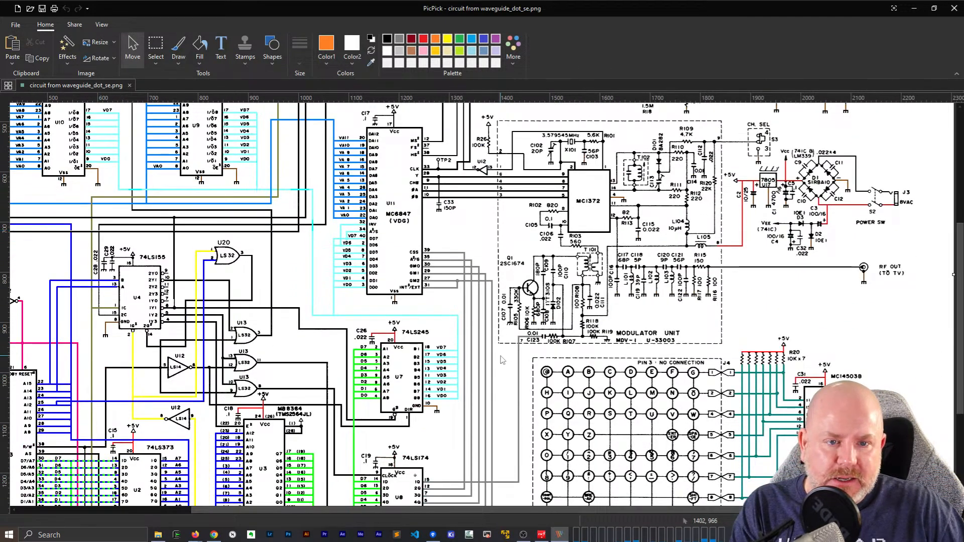
scroll(503, 361, "down", 5)
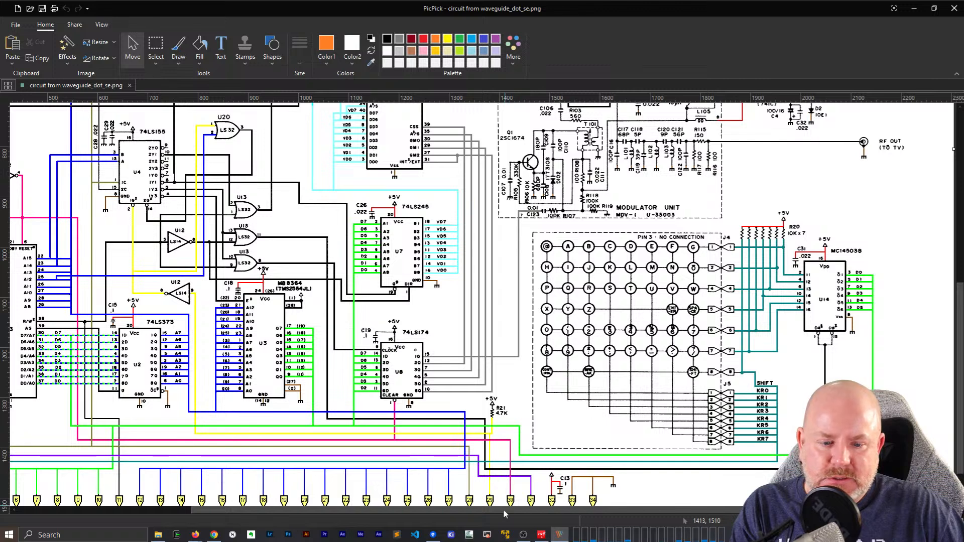
left_click_drag(503, 512, 337, 512)
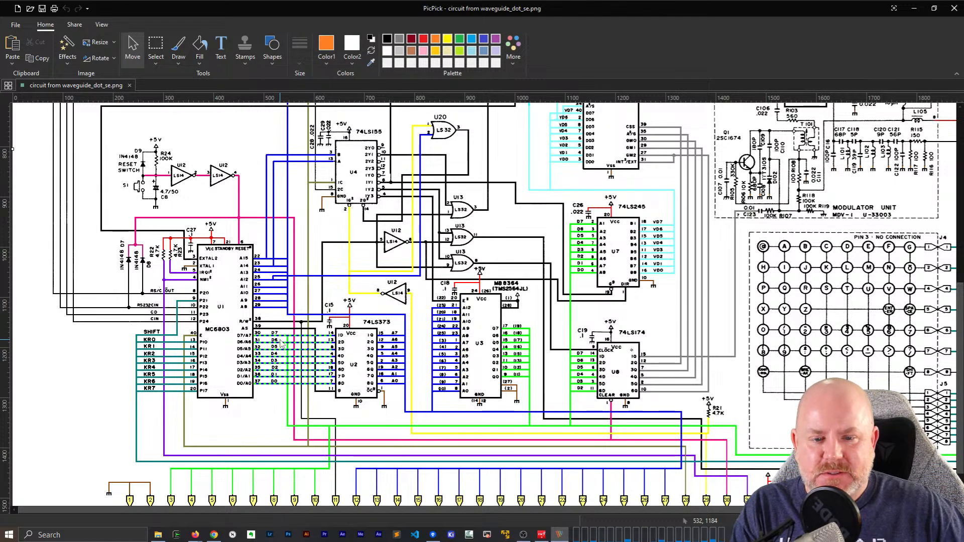
scroll(396, 377, "up", 1)
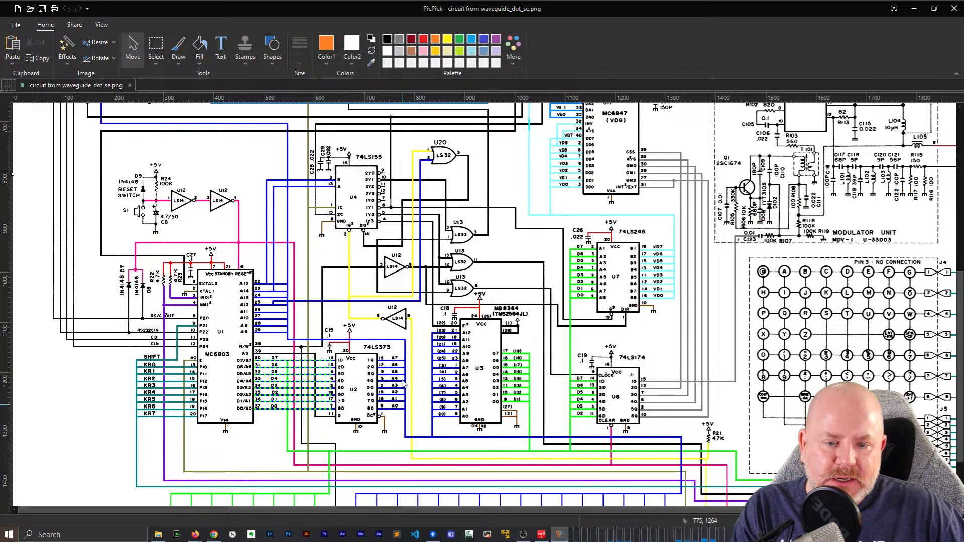
scroll(403, 385, "up", 3)
scroll(402, 387, "up", 1)
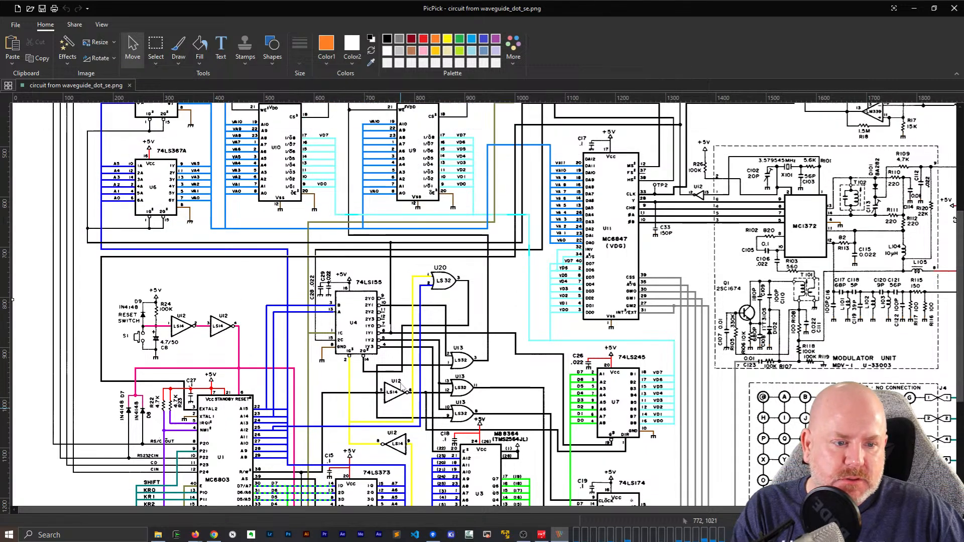
scroll(402, 386, "up", 2)
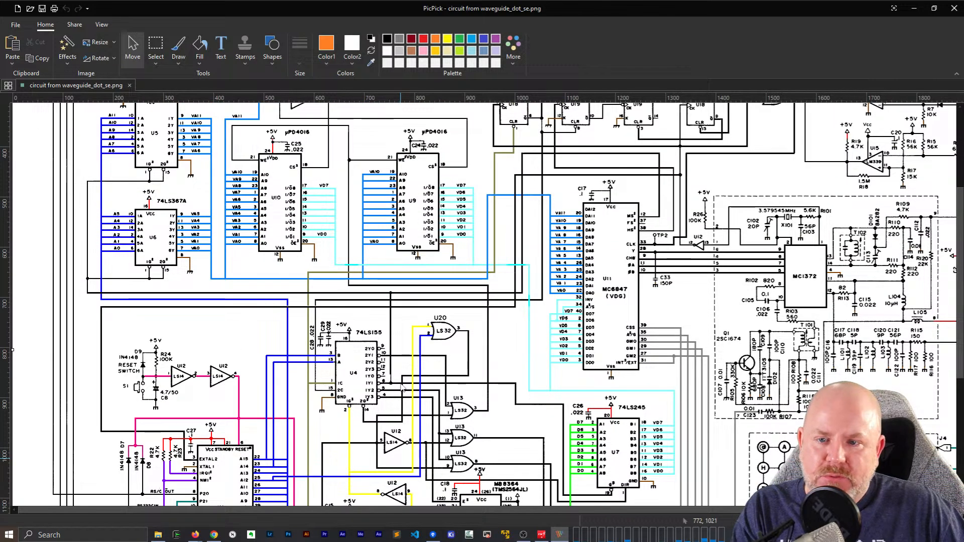
scroll(402, 387, "up", 2)
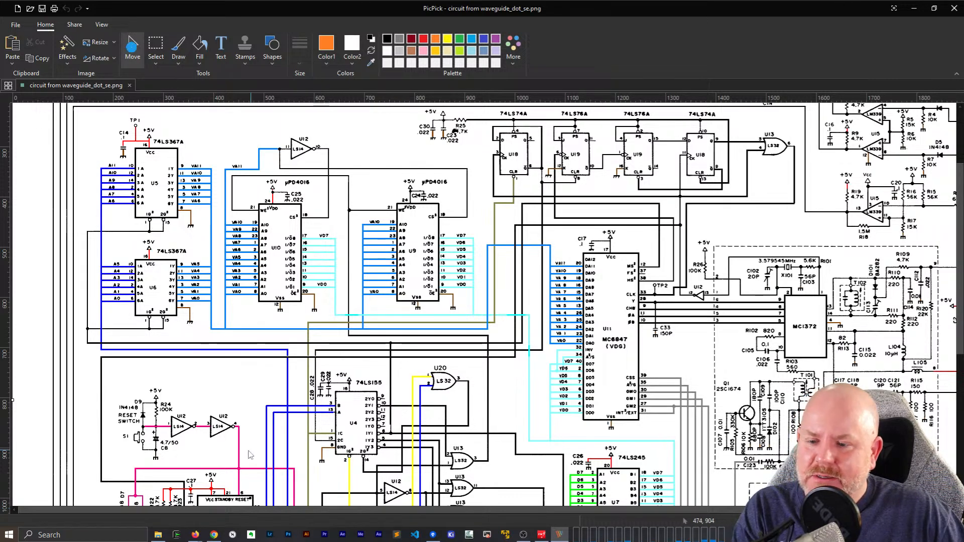
Scroll the image to the MC6803 section and snap PicPick to the top-right quarter
left_click_drag(236, 510, 581, 526)
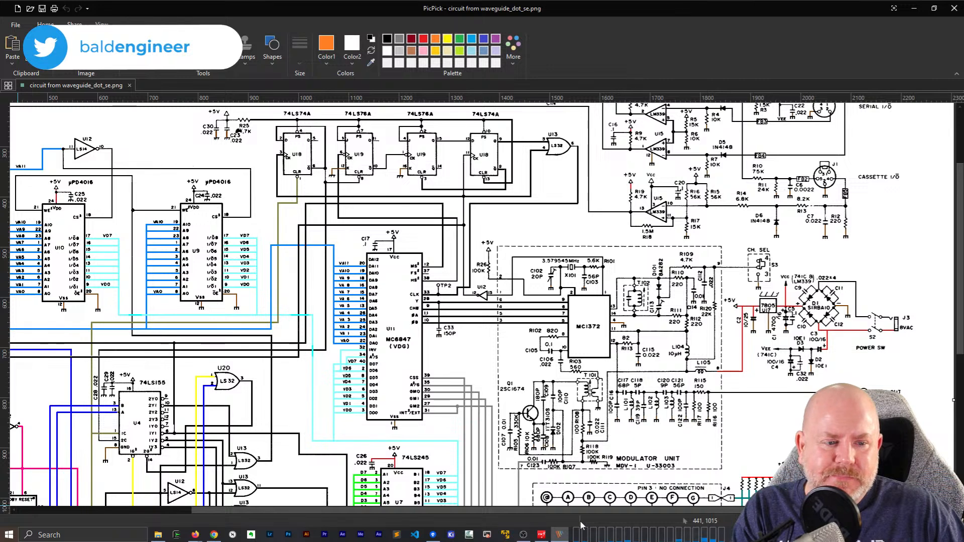
scroll(644, 358, "up", 4)
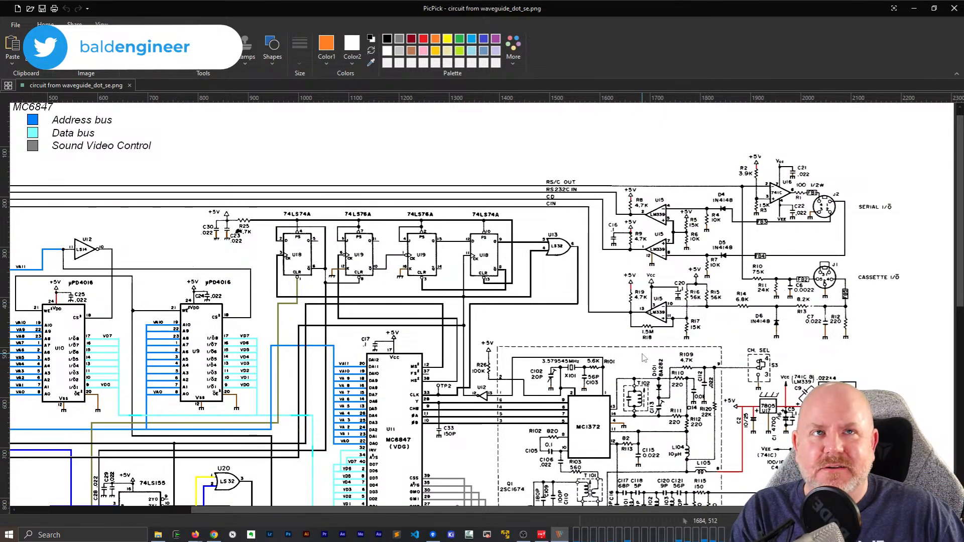
scroll(644, 357, "down", 10)
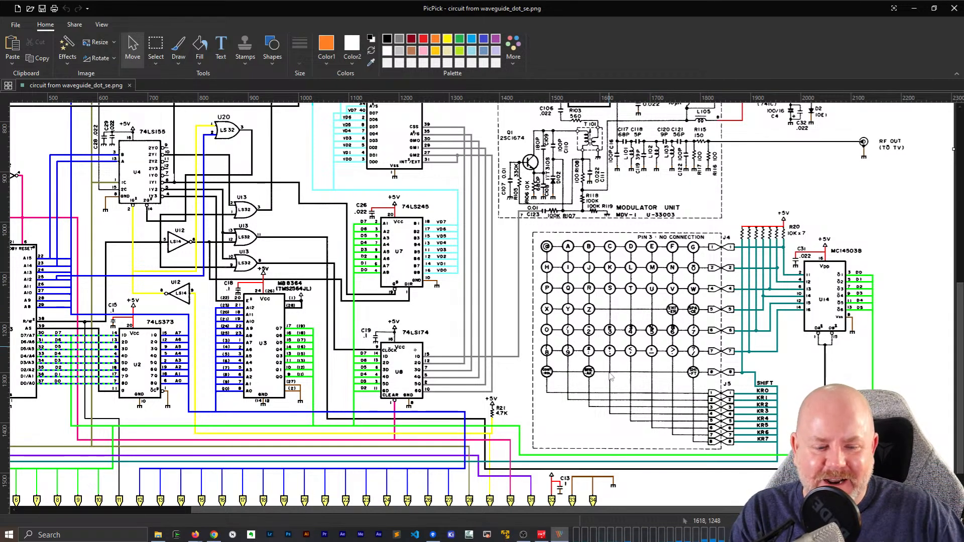
scroll(633, 385, "down", 2)
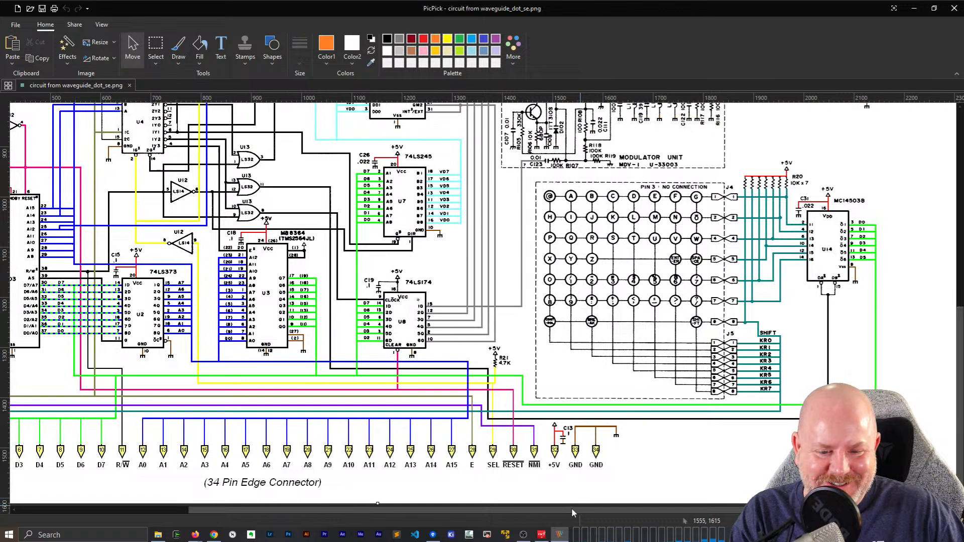
left_click_drag(574, 508, 315, 504)
scroll(395, 369, "up", 5)
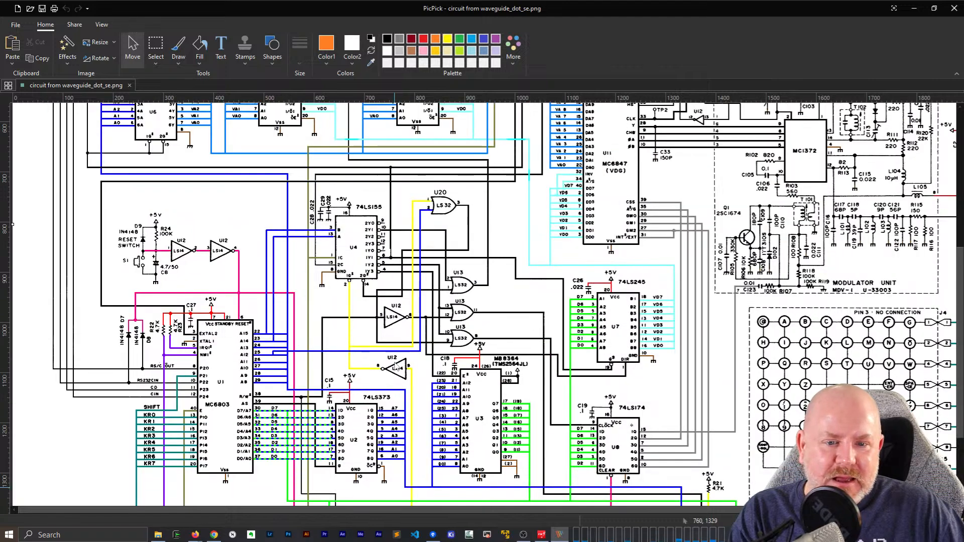
scroll(395, 368, "down", 4)
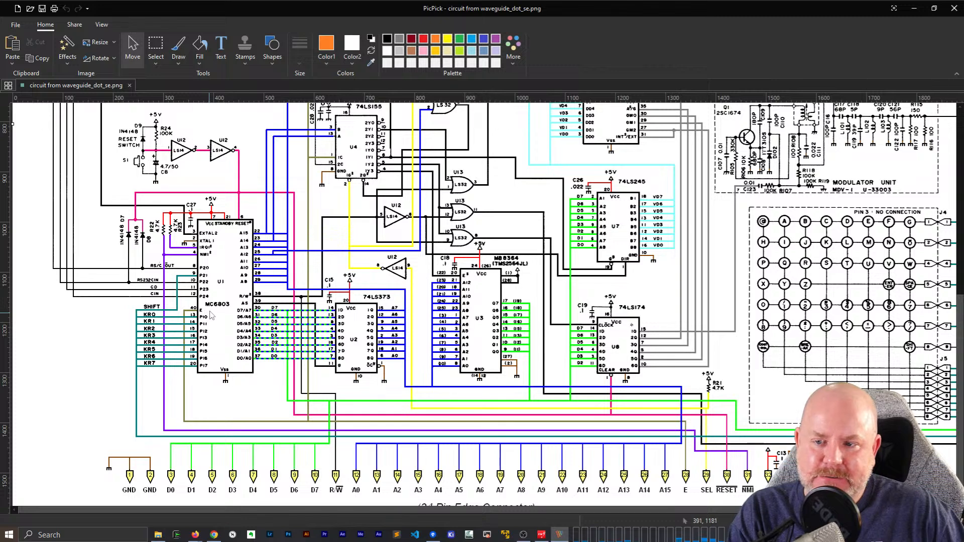
left_click_drag(357, 5, 959, 1)
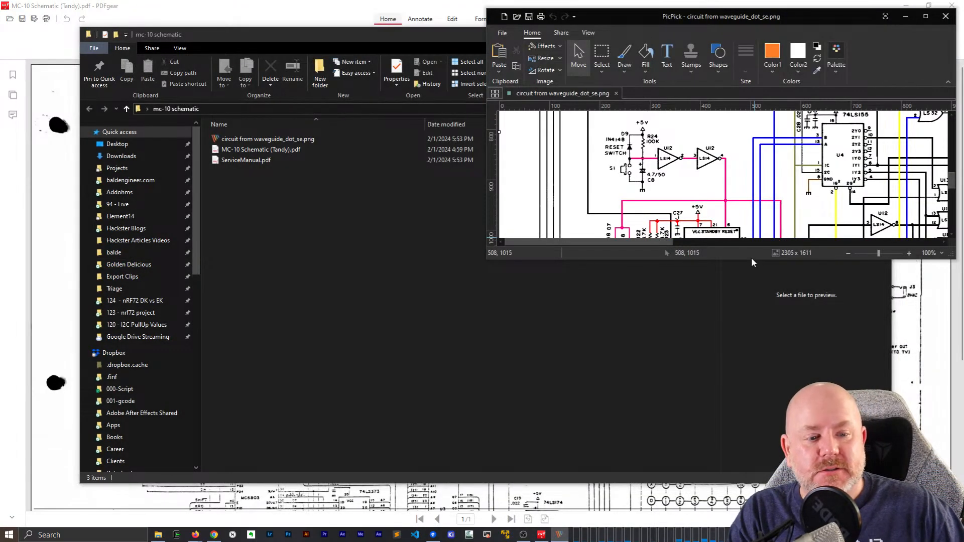
Stretch PicPick taller, then bring up the Tandy schematic PDF and zoom into its lower pages
left_click_drag(751, 258, 754, 521)
left_click(409, 315)
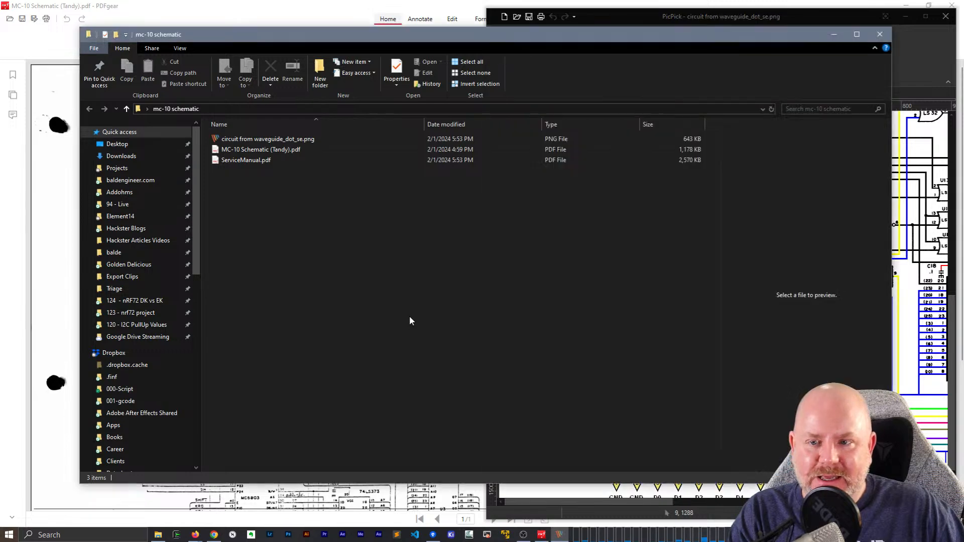
left_click(353, 6)
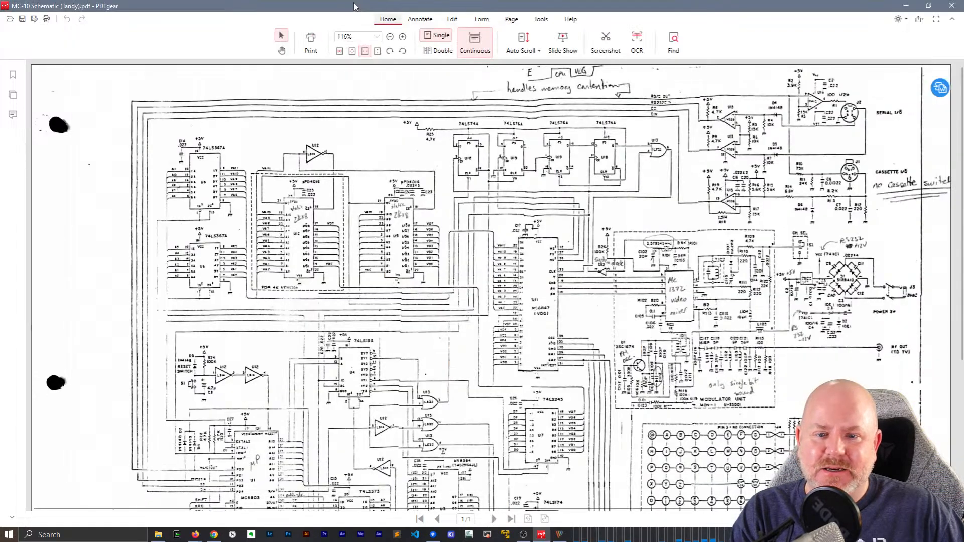
scroll(313, 343, "down", 4)
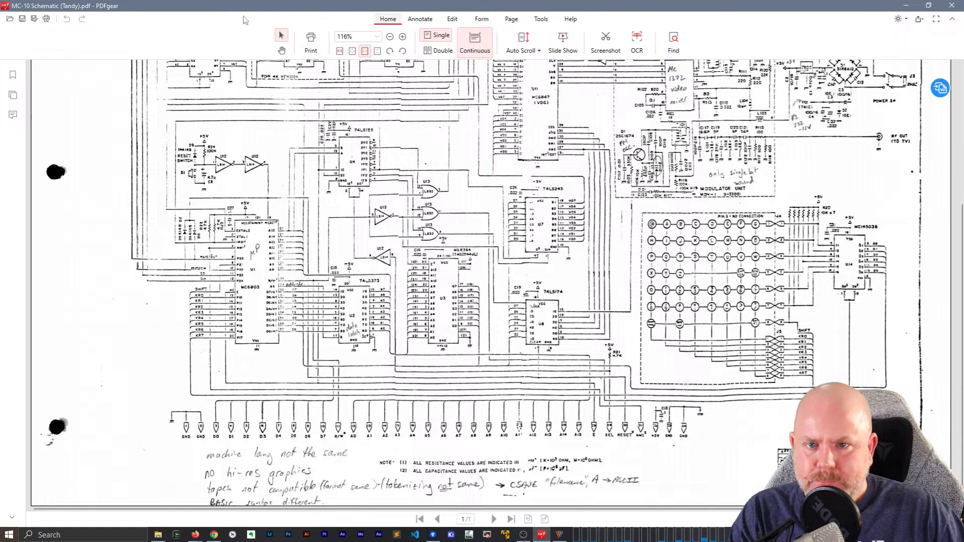
left_click(402, 37)
scroll(437, 307, "down", 3)
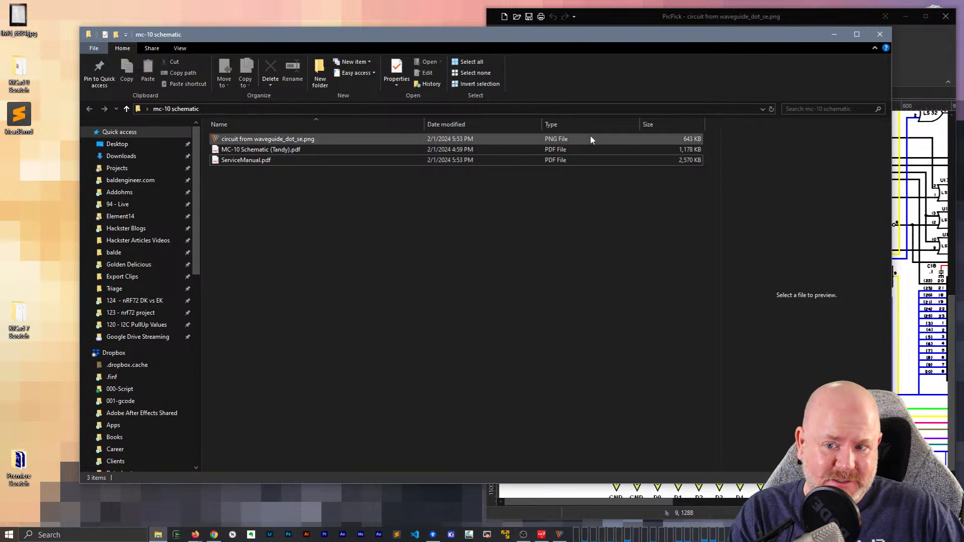
Nudge the Explorer folder window aside and drag PicPick's circuit image in front beside it
left_click_drag(636, 41, 623, 45)
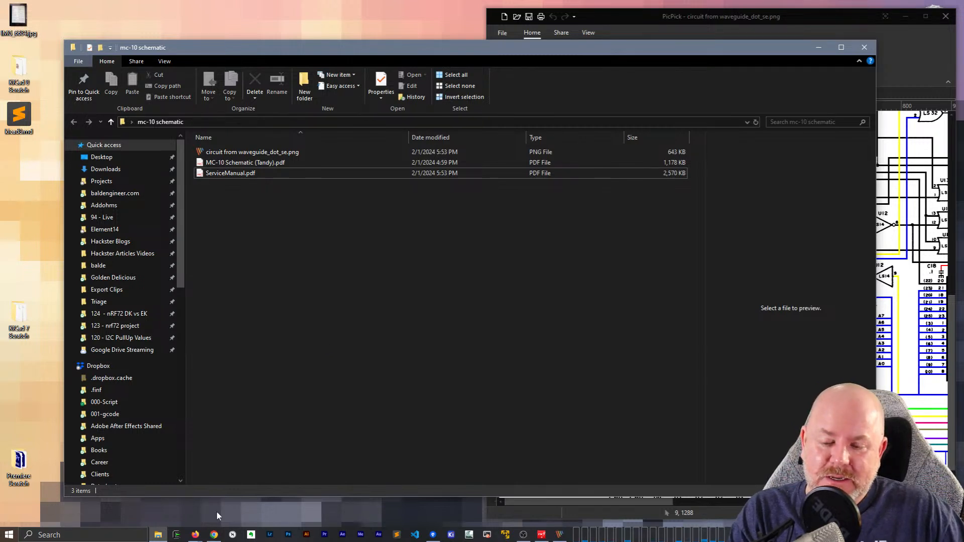
mouse_move(197, 537)
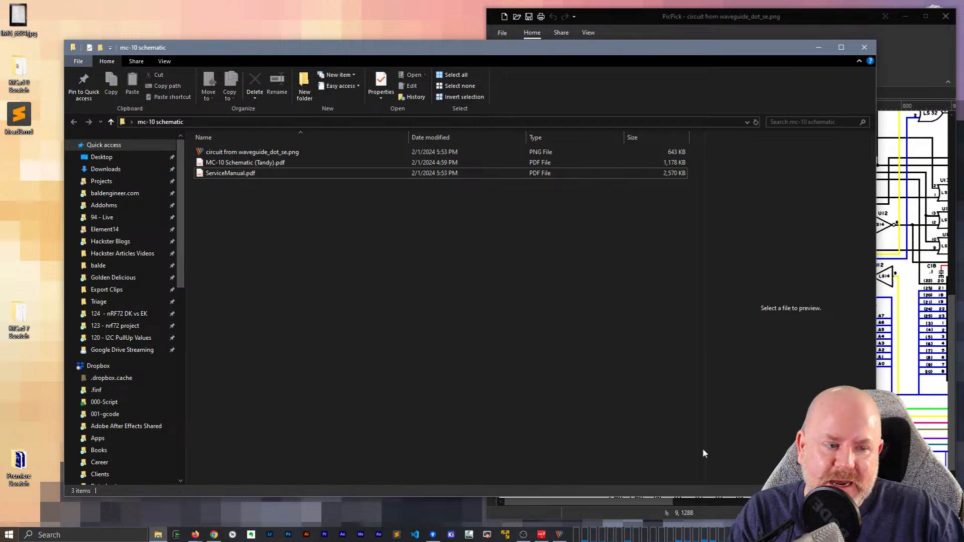
left_click_drag(830, 9, 728, 11)
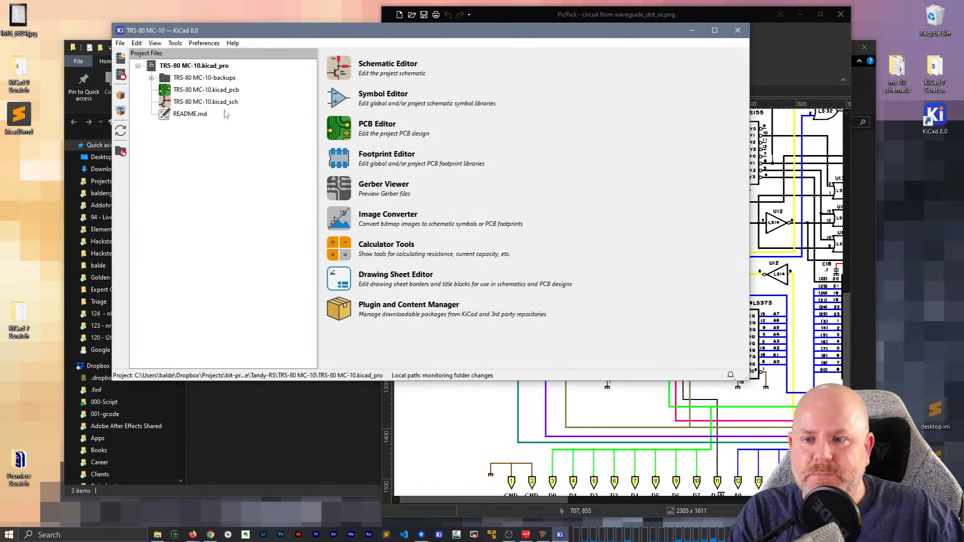
Open TRS-80 MC-10.kicad_sch and narrow the left hierarchy and properties panel
left_click(224, 102)
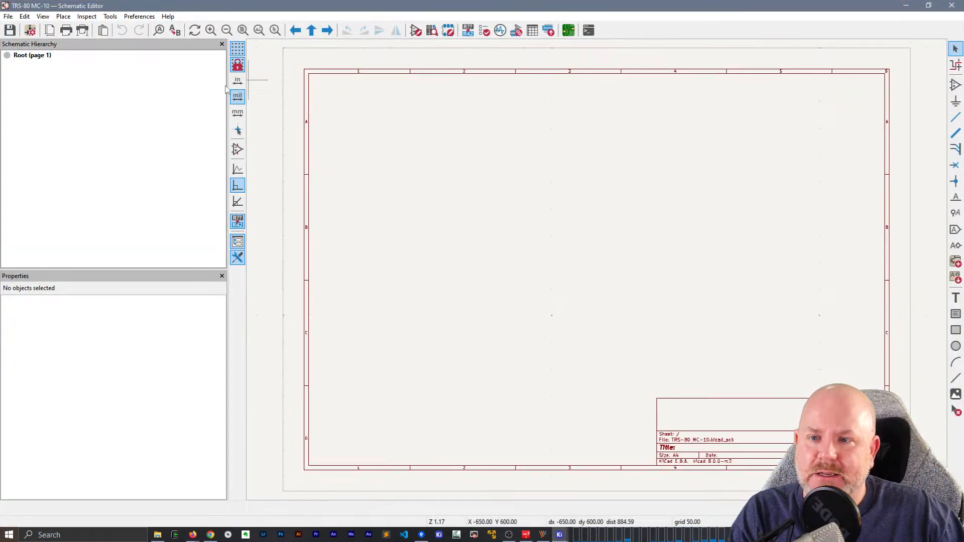
left_click_drag(76, 108, 121, 108)
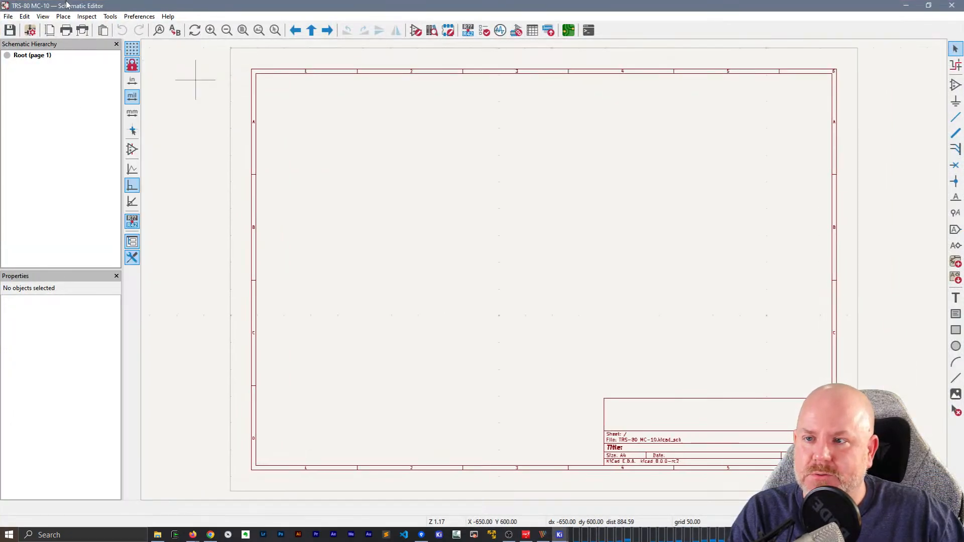
Launch the Symbol Editor from the project manager and enlarge its window and library list
mouse_move(562, 533)
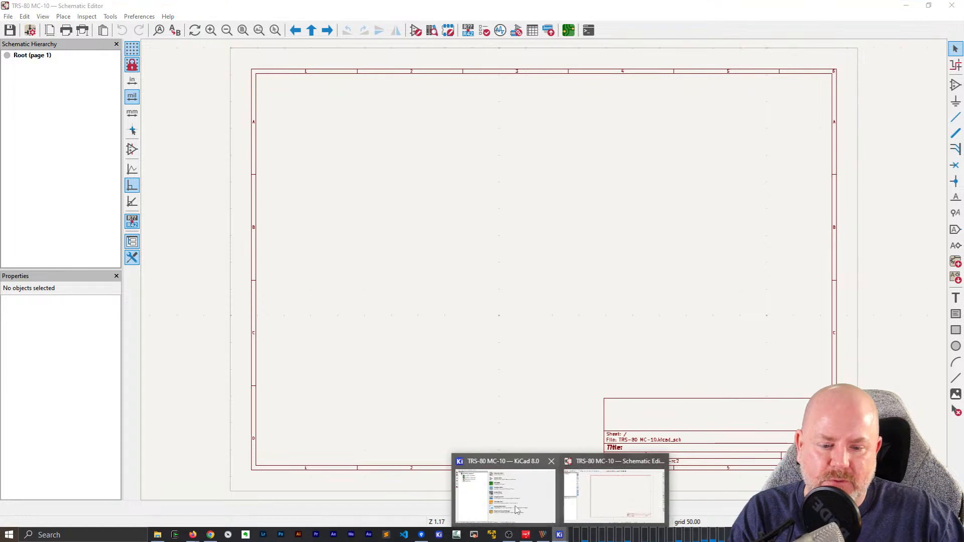
left_click(502, 489)
left_click(204, 44)
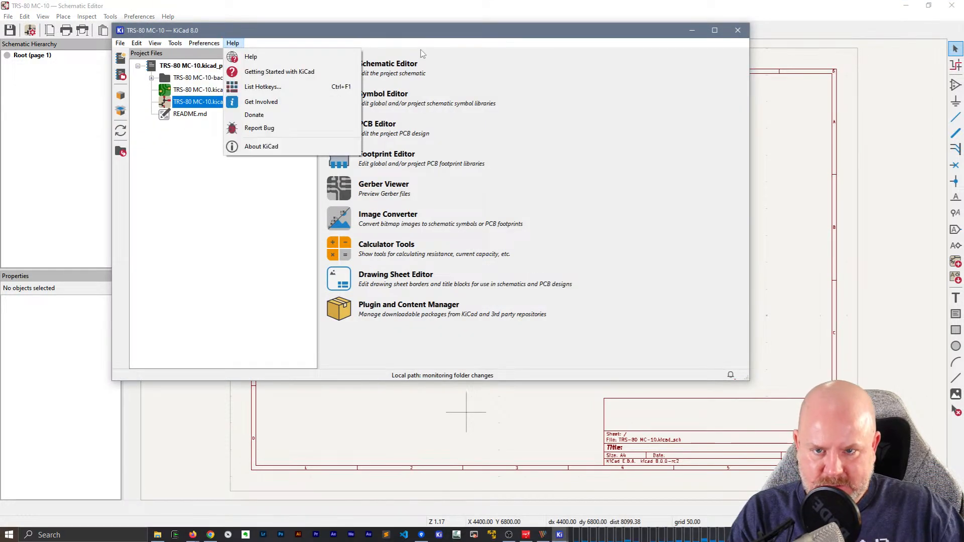
left_click(421, 52)
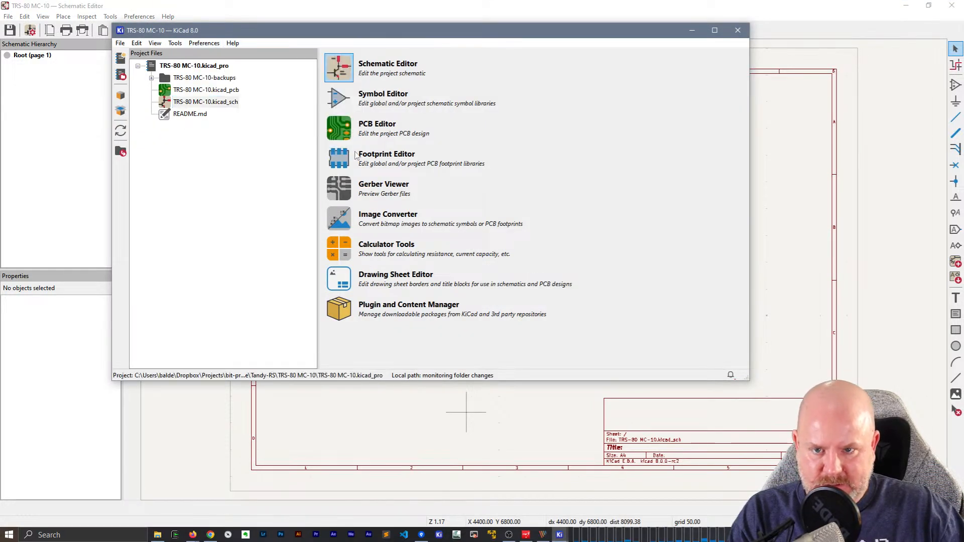
left_click(339, 103)
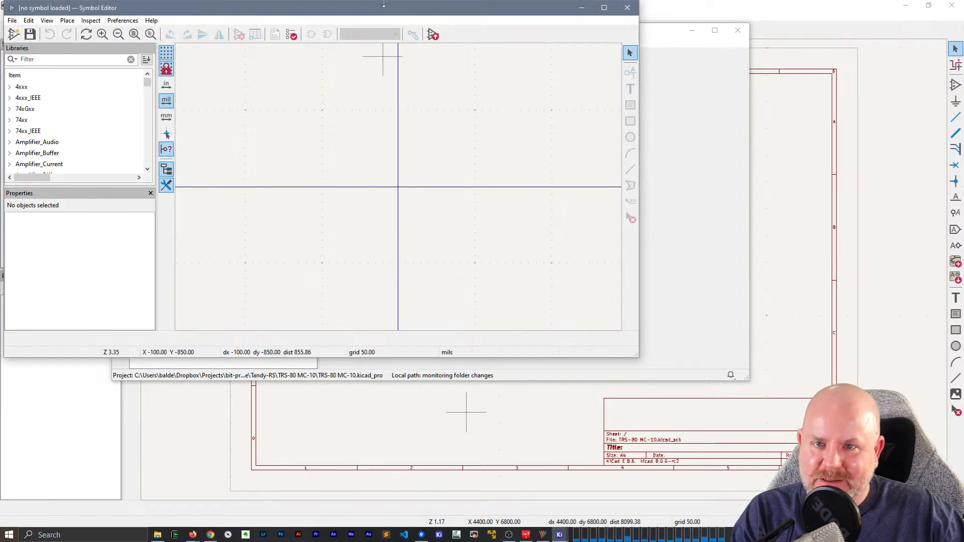
left_click_drag(386, 9, 404, 19)
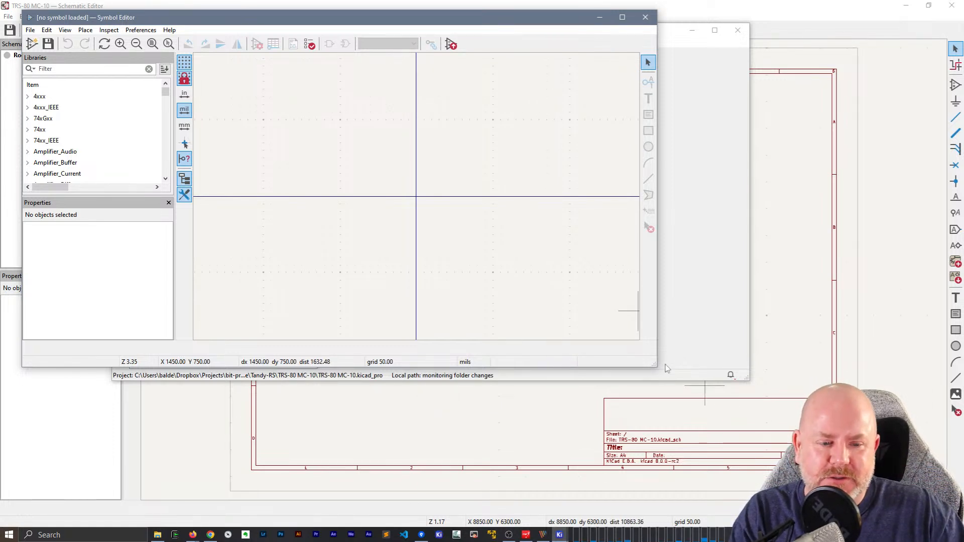
left_click_drag(656, 366, 718, 481)
left_click_drag(470, 25, 521, 26)
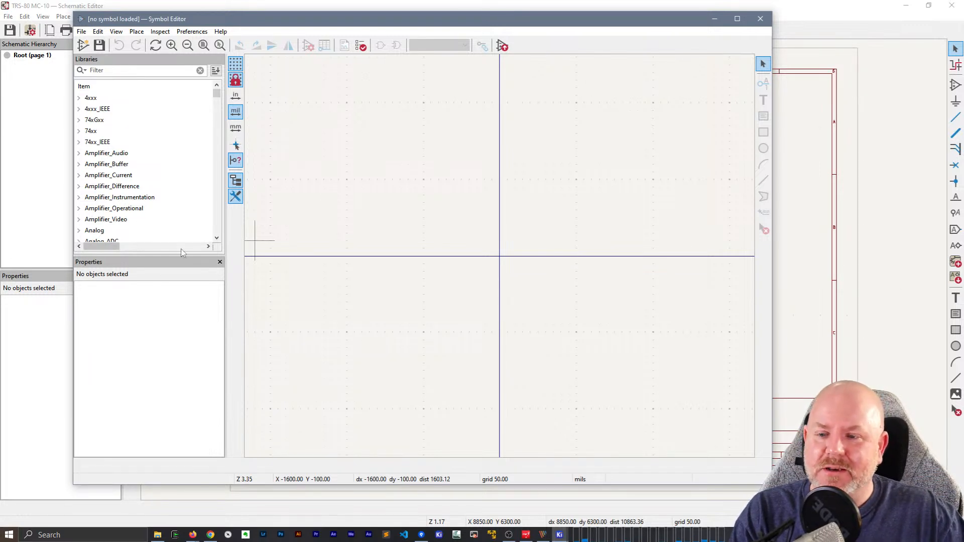
left_click_drag(179, 257, 176, 304)
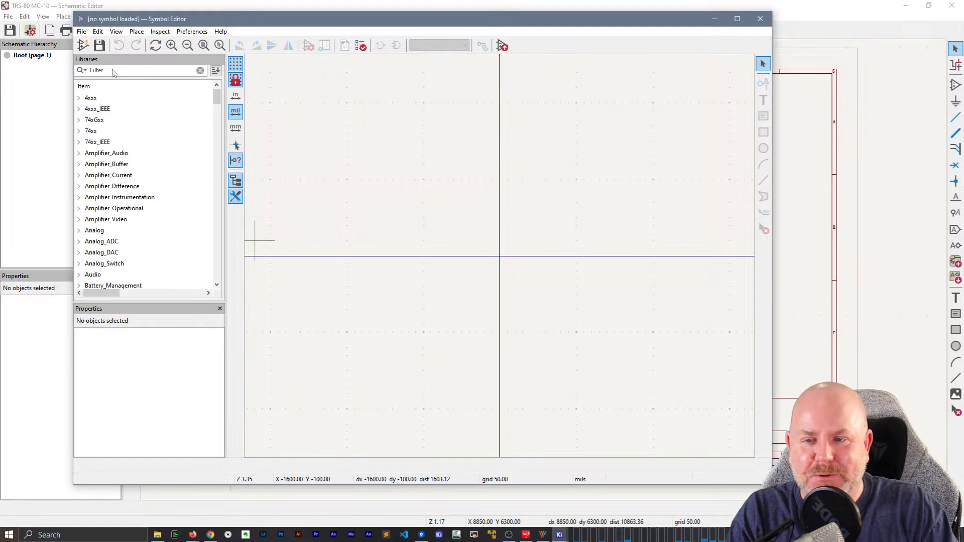
Choose File > New Library to start a new symbol library
left_click(81, 31)
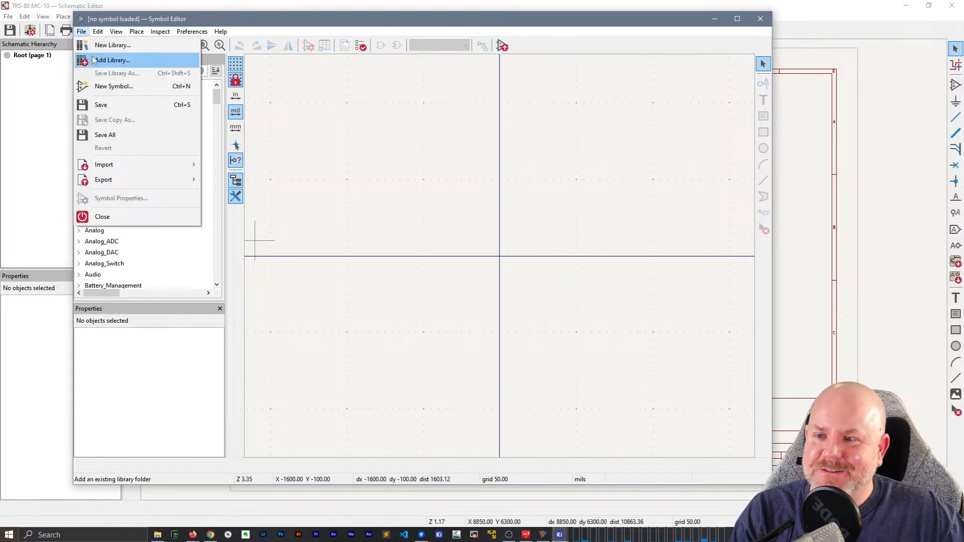
mouse_move(130, 174)
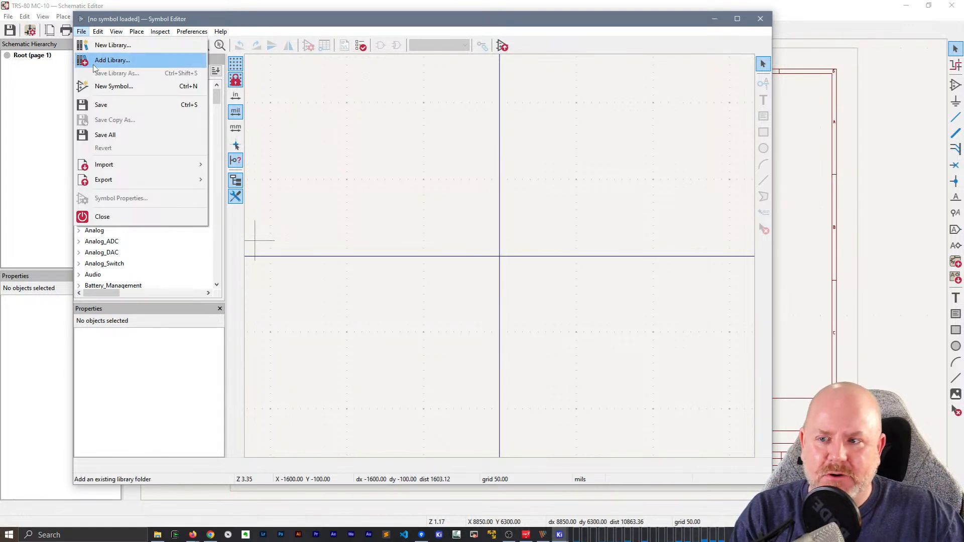
mouse_move(167, 30)
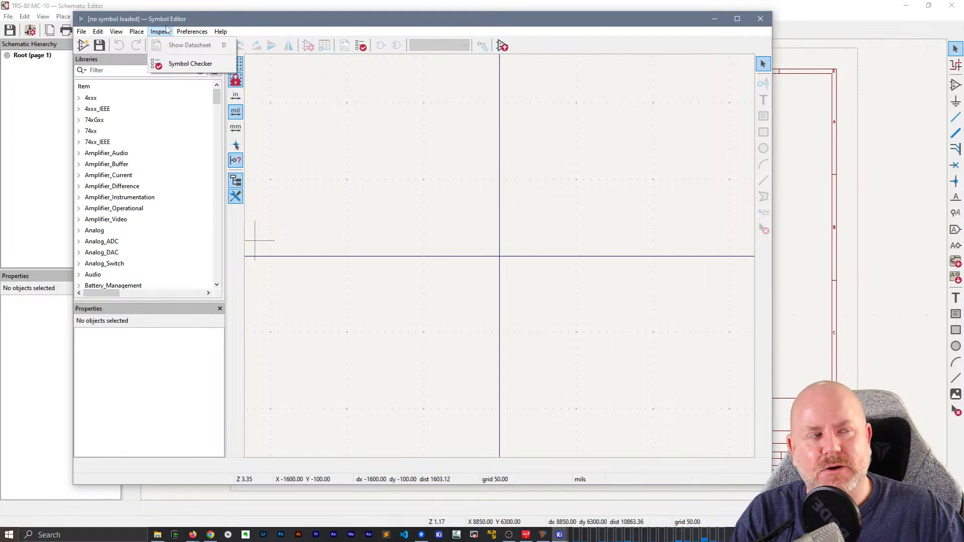
mouse_move(98, 31)
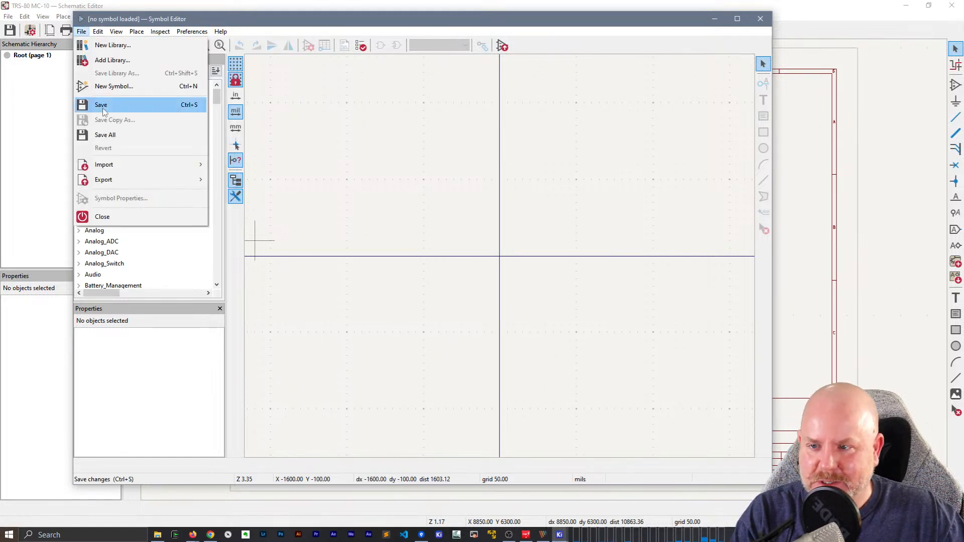
left_click(113, 59)
Save a new project-level library named 'TRS-80 MC-10 Symbols'
left_click(390, 255)
left_click(407, 282)
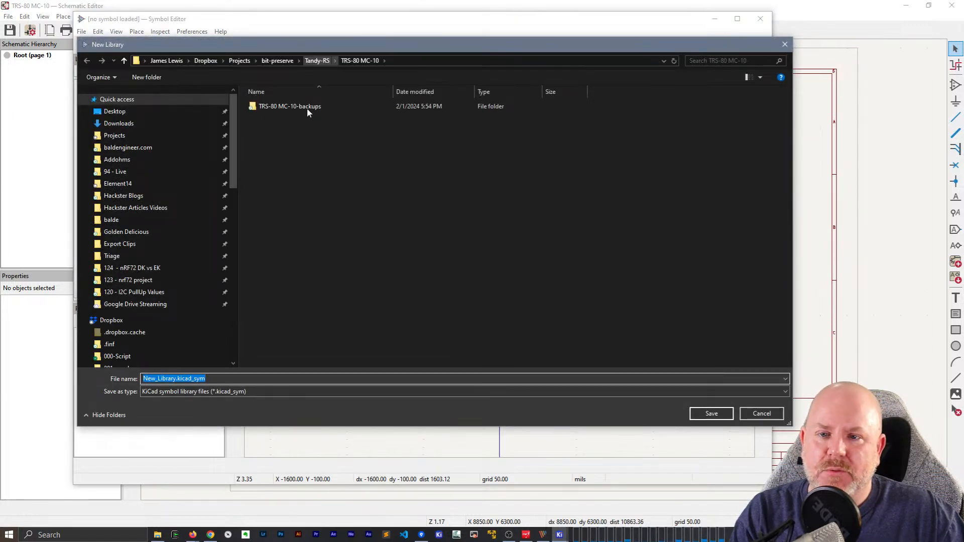
type("TRS")
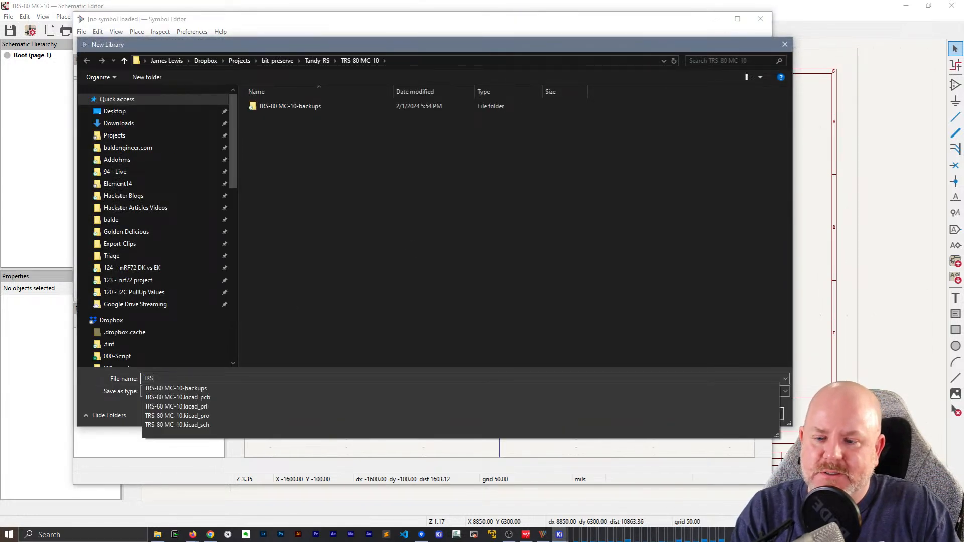
type("-80 MC-10 Symbols")
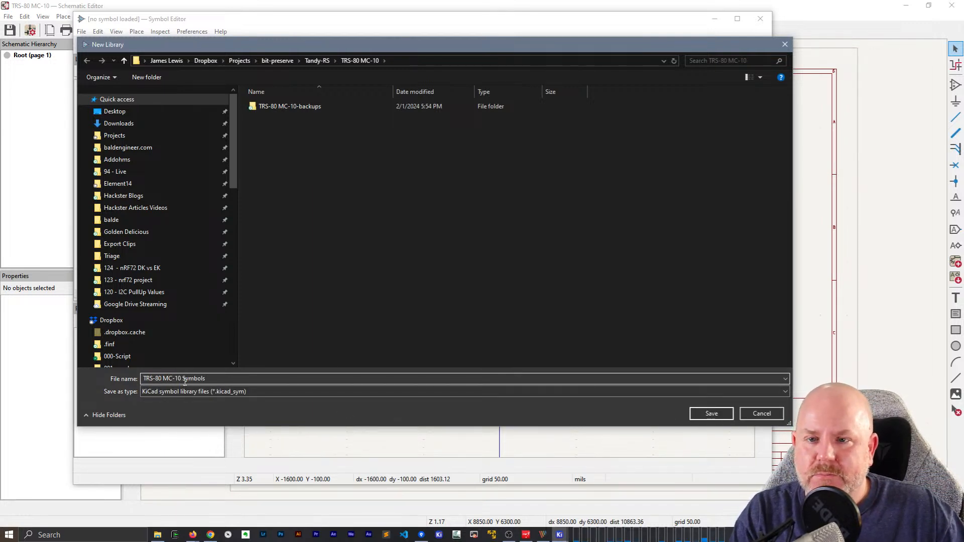
left_click(700, 416)
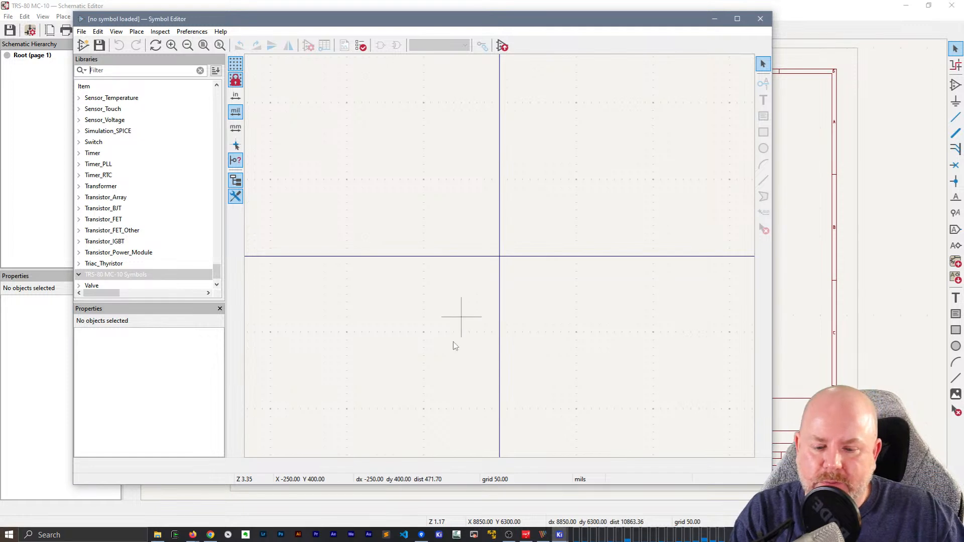
Start and cancel a new symbol, then make the Symbol Editor window taller and wider
left_click(80, 31)
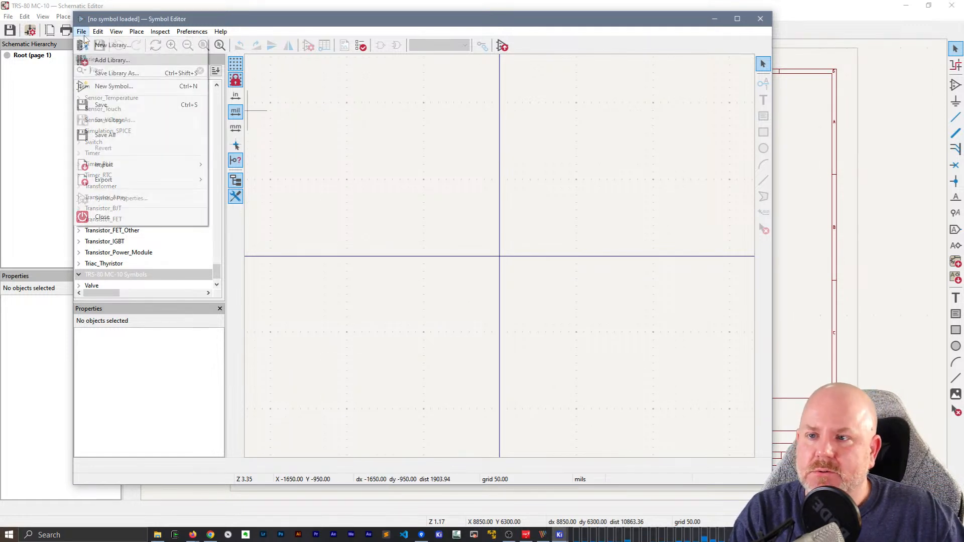
left_click(105, 86)
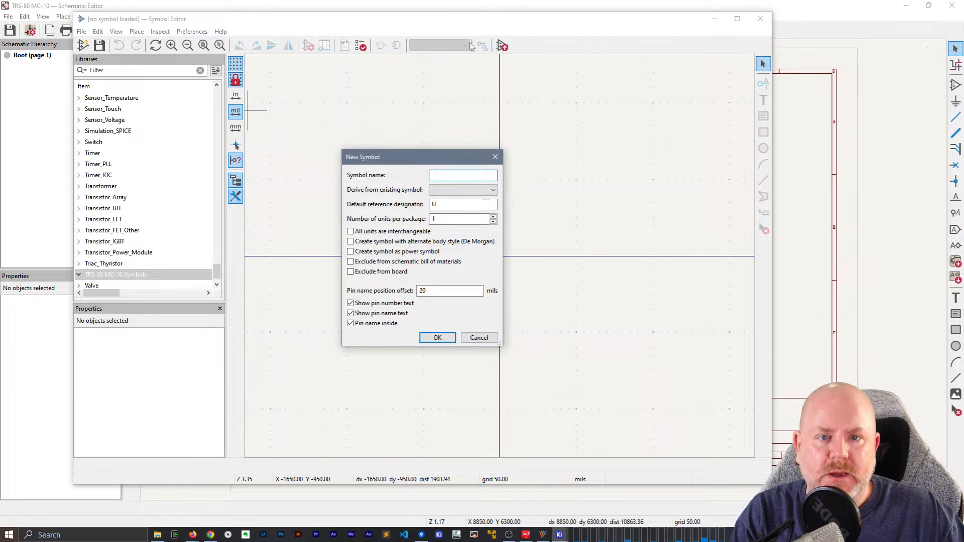
left_click(480, 338)
left_click_drag(514, 22, 422, 131, "shift")
left_click_drag(422, 260, 436, 515)
left_click_drag(481, 353, 580, 354)
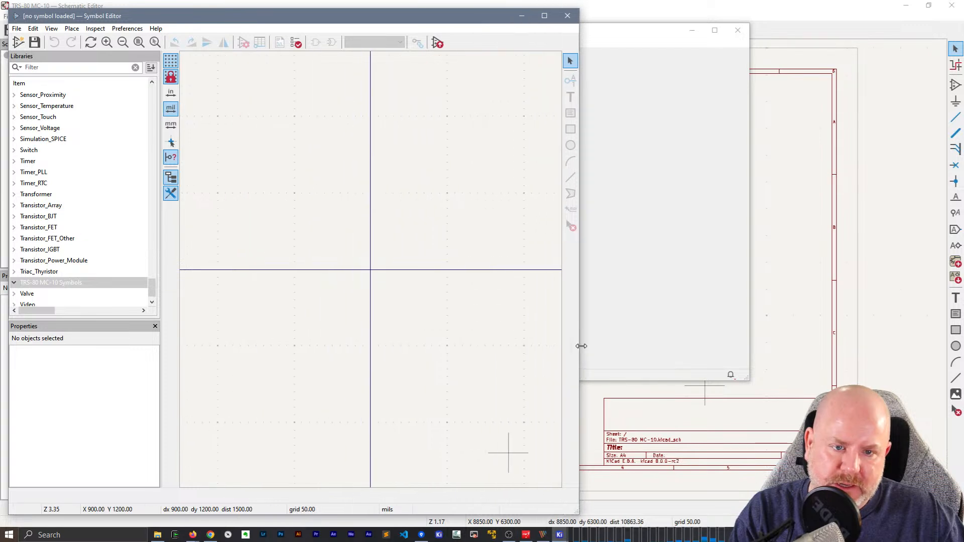
left_click(545, 538)
Move PicPick to the right half, collapse its ribbon, and zoom to 200% on the MC6803 U1 pinout
left_click_drag(540, 11, 649, 13)
scroll(764, 165, "down", 2)
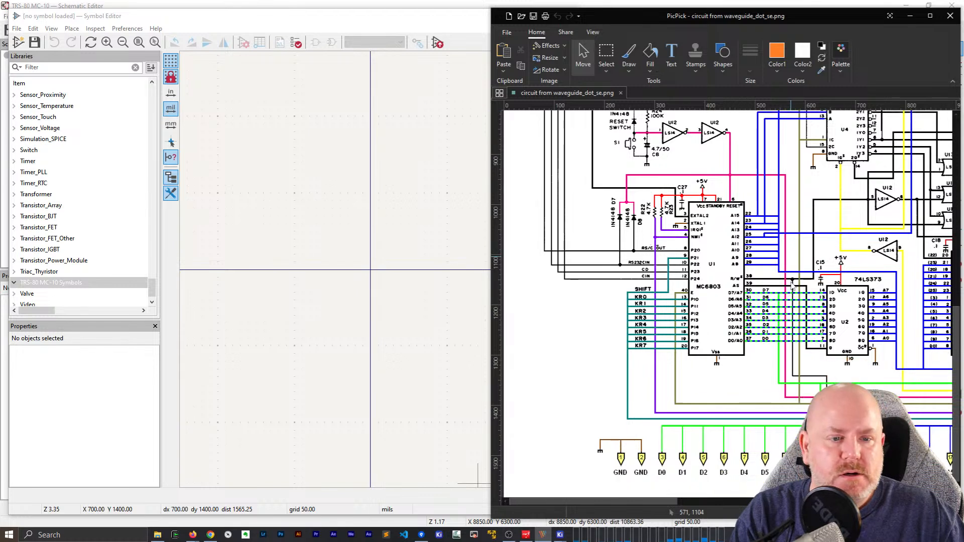
double_click(537, 32)
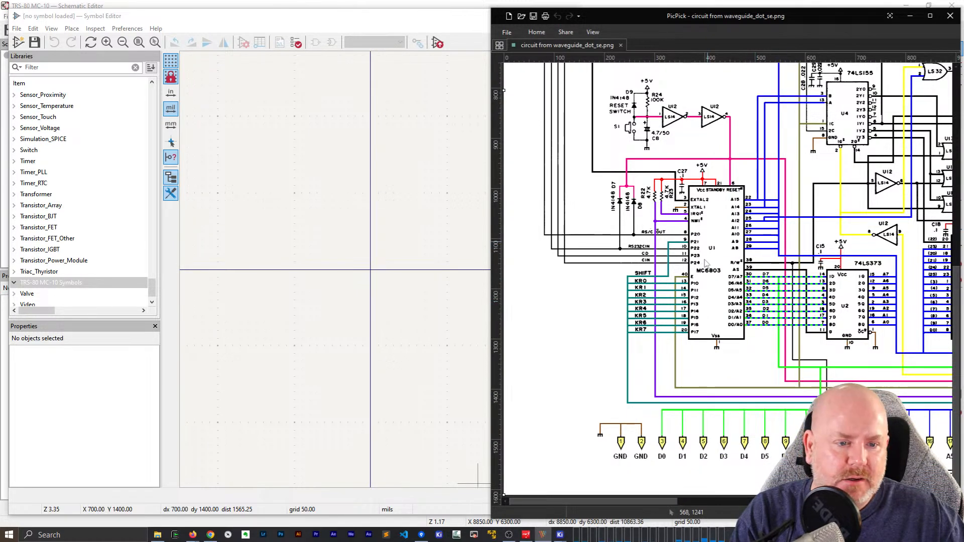
left_click(945, 513)
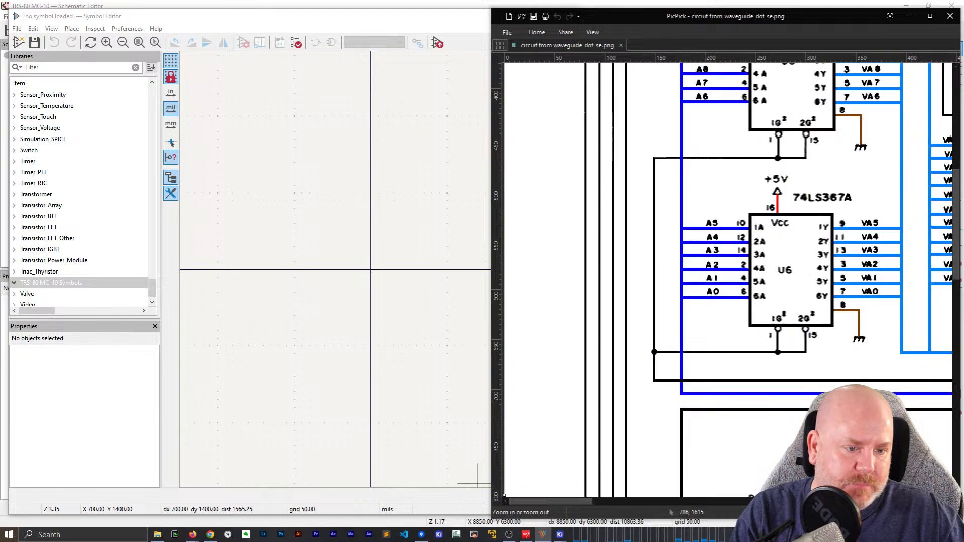
left_click_drag(566, 502, 596, 504)
scroll(660, 414, "down", 8)
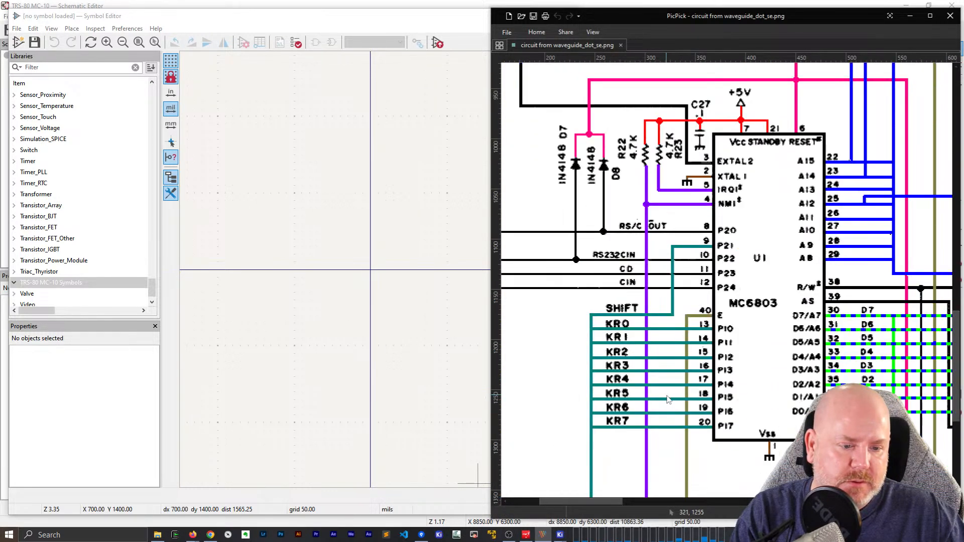
scroll(668, 400, "down", 3)
scroll(669, 400, "up", 2)
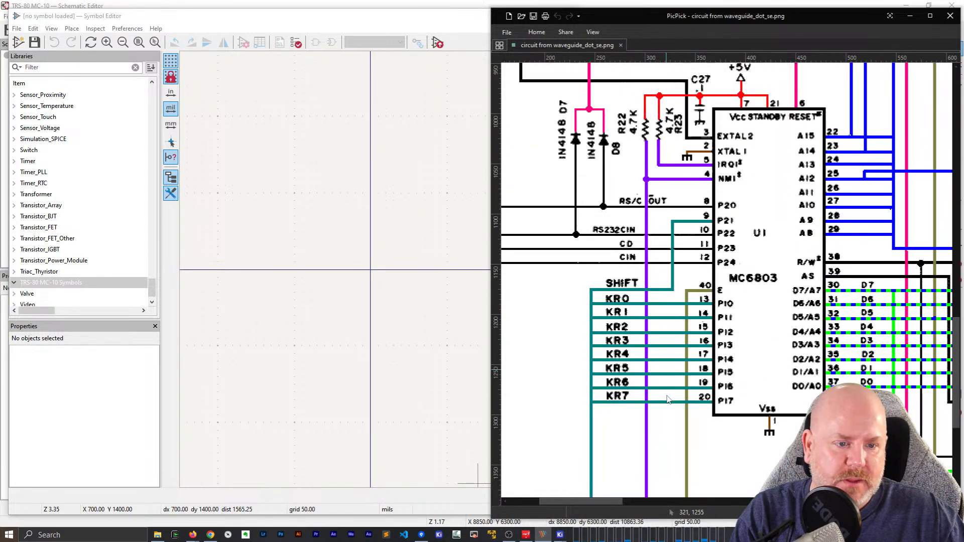
left_click(374, 17)
left_click(17, 28)
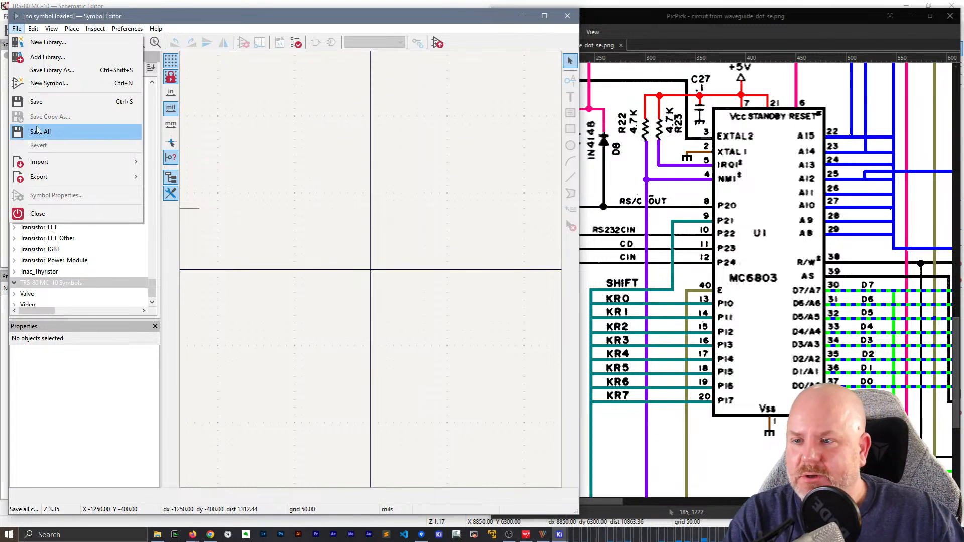
Create a new symbol named MC6803
left_click(42, 84)
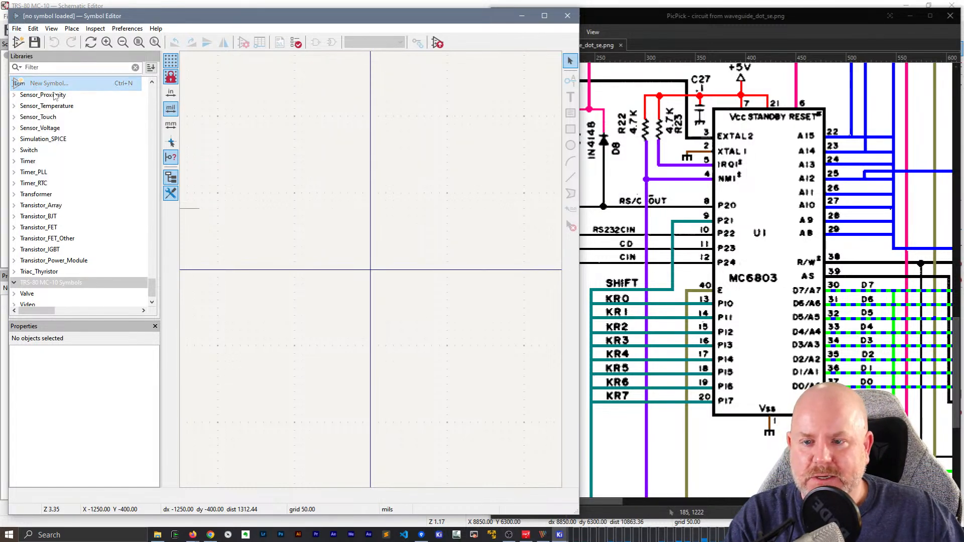
type("MC")
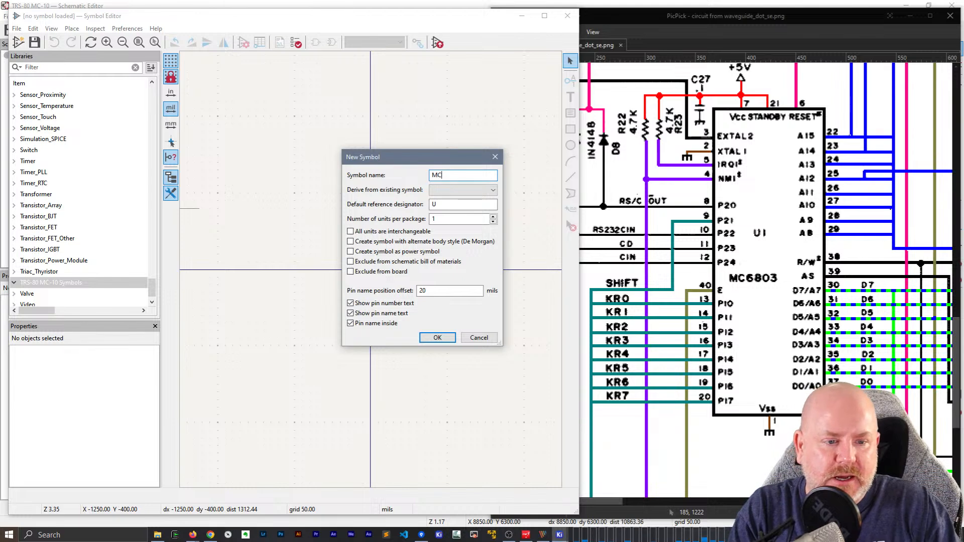
type("680")
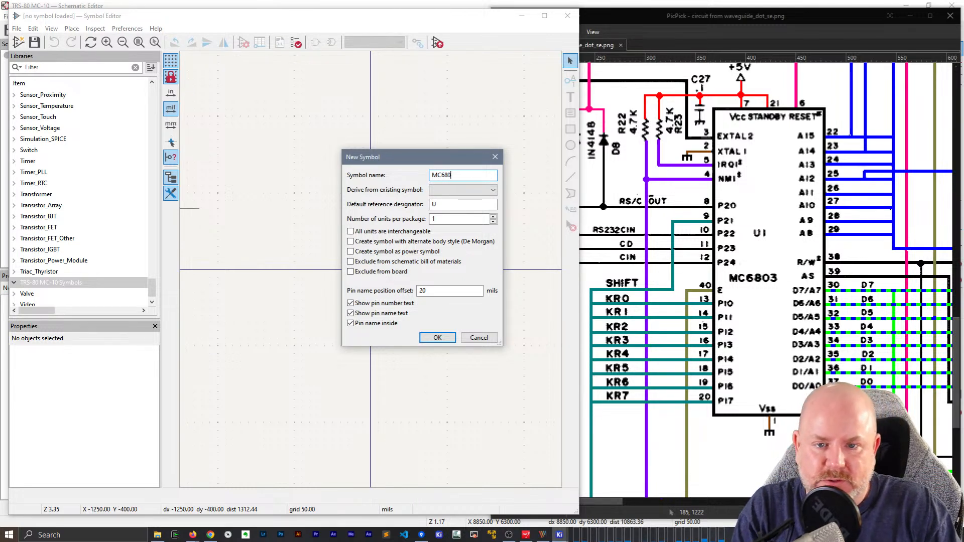
type("3")
key("Return")
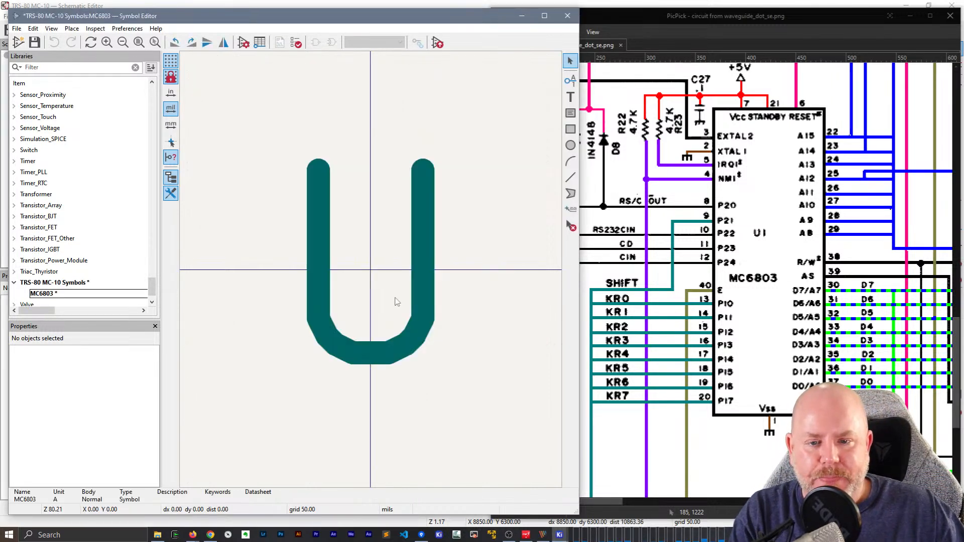
Drag the U reference field up near the top of the symbol and open the Pin Table
scroll(396, 301, "down", 5)
left_click(382, 291)
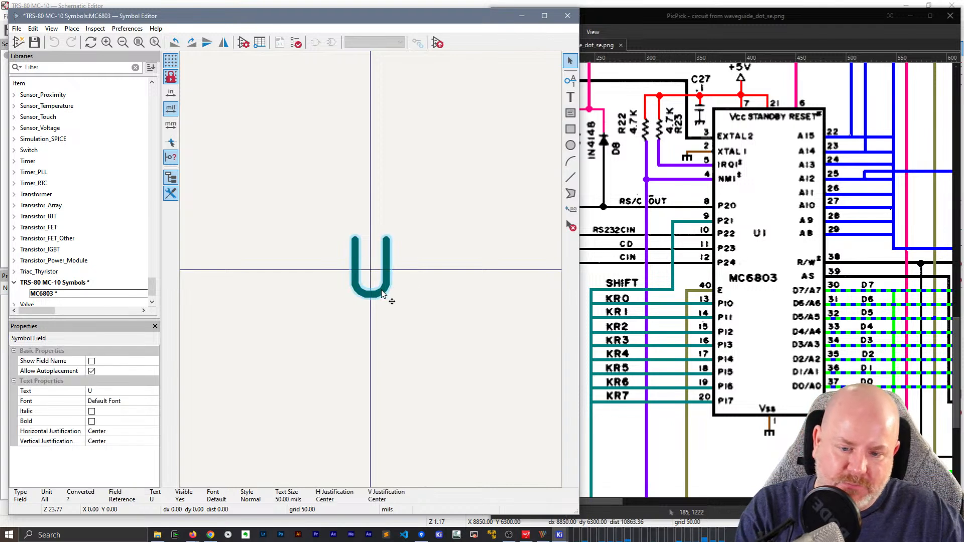
left_click_drag(382, 295, 383, 153)
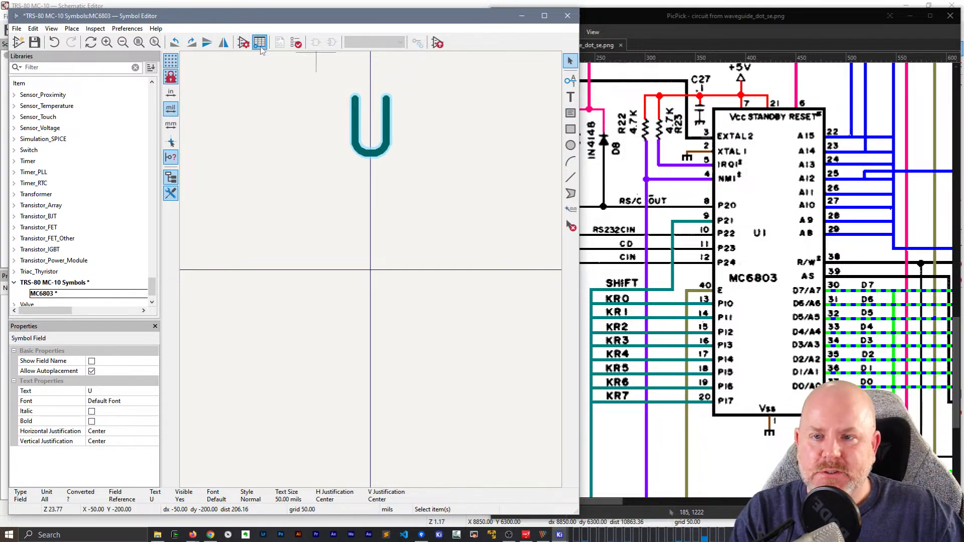
left_click(260, 44)
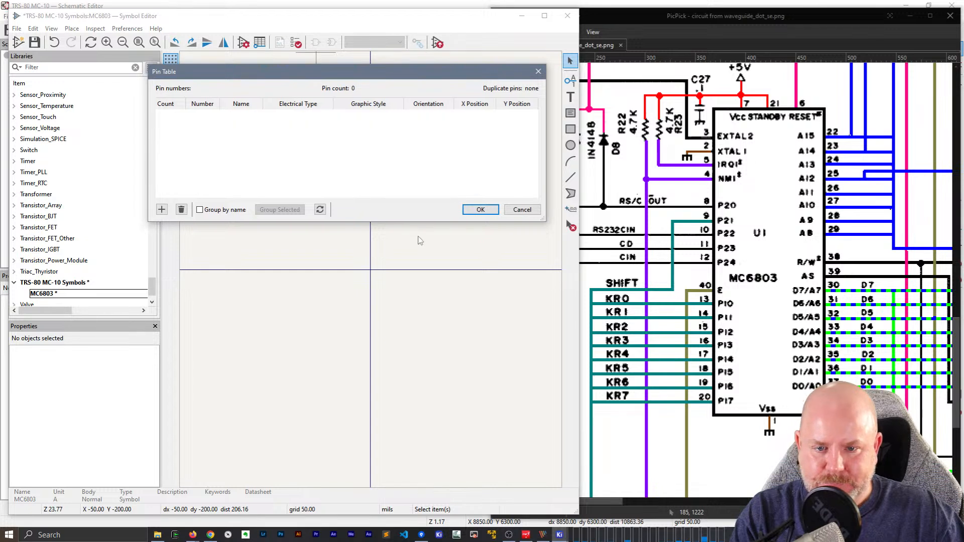
Add pin 3 named EXTAL2 with electrical type Input
left_click(162, 323)
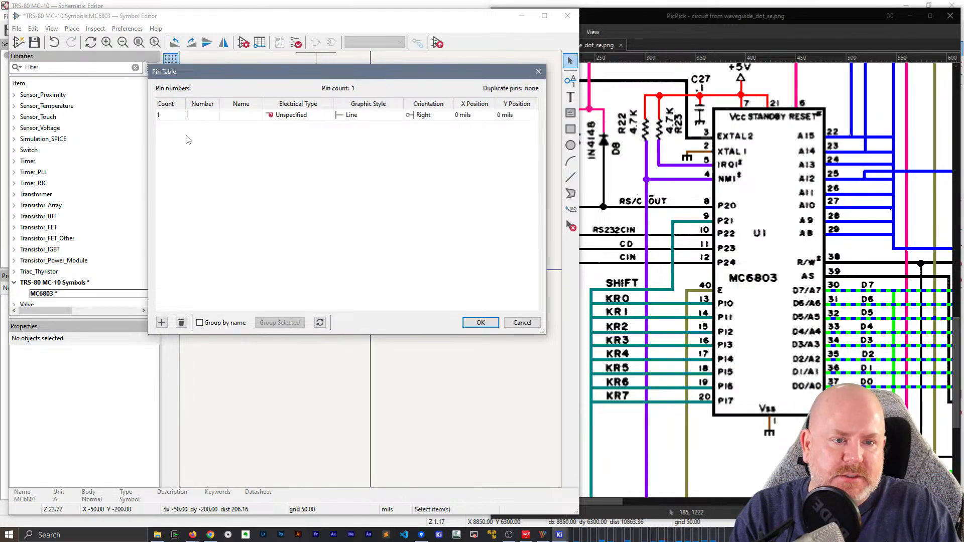
type("3")
key("Tab")
type("E")
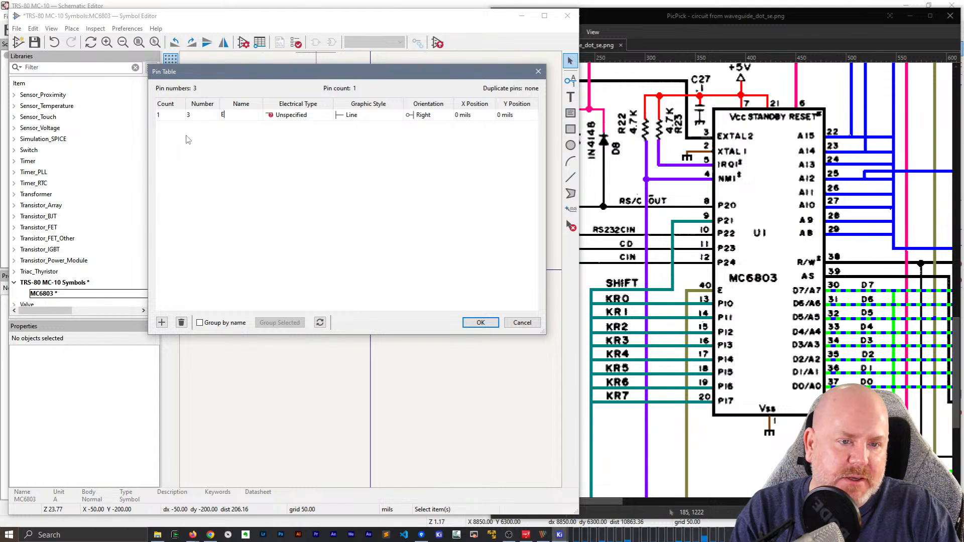
type("XTAL2")
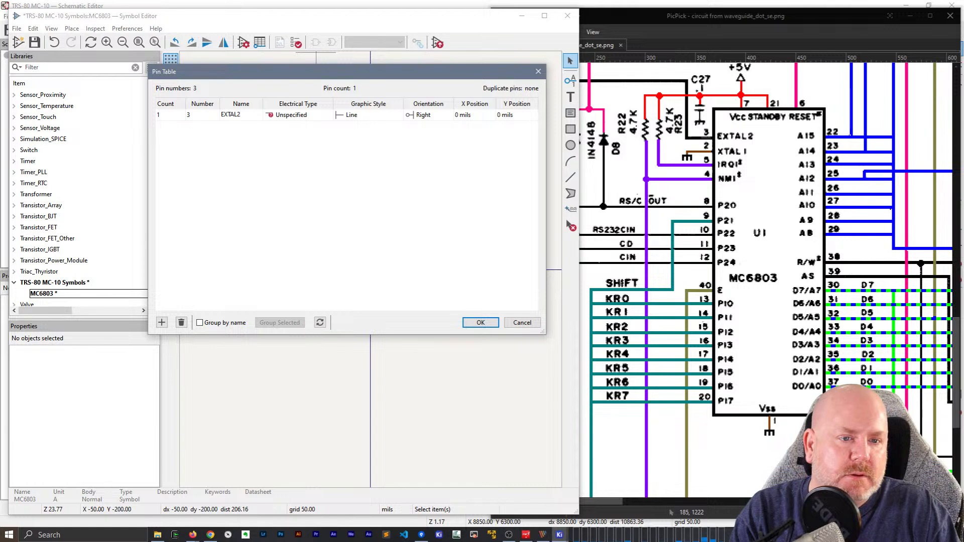
key("Tab")
key("F2")
key("p")
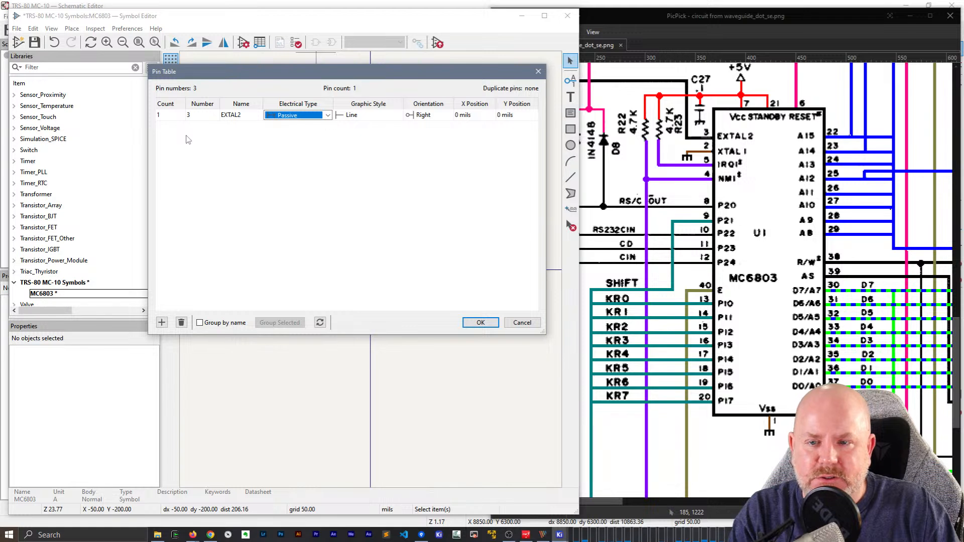
key("Return")
key("Return")
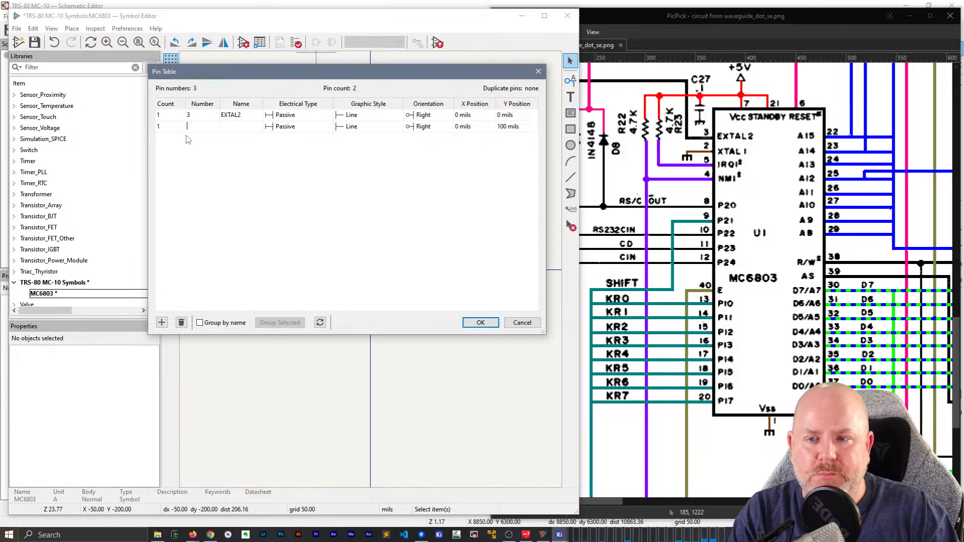
left_click(279, 116)
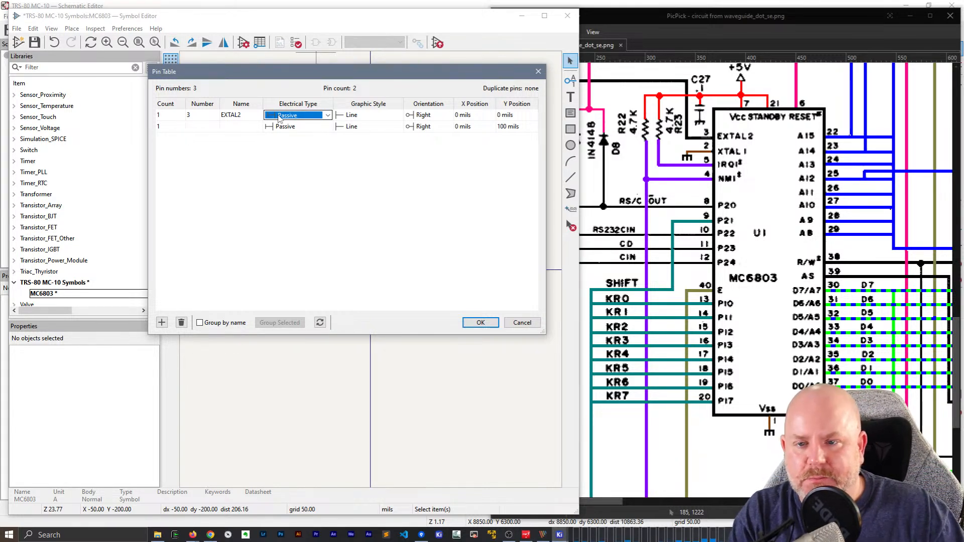
scroll(280, 116, "down", 2)
scroll(279, 117, "down", 3)
scroll(280, 117, "up", 2)
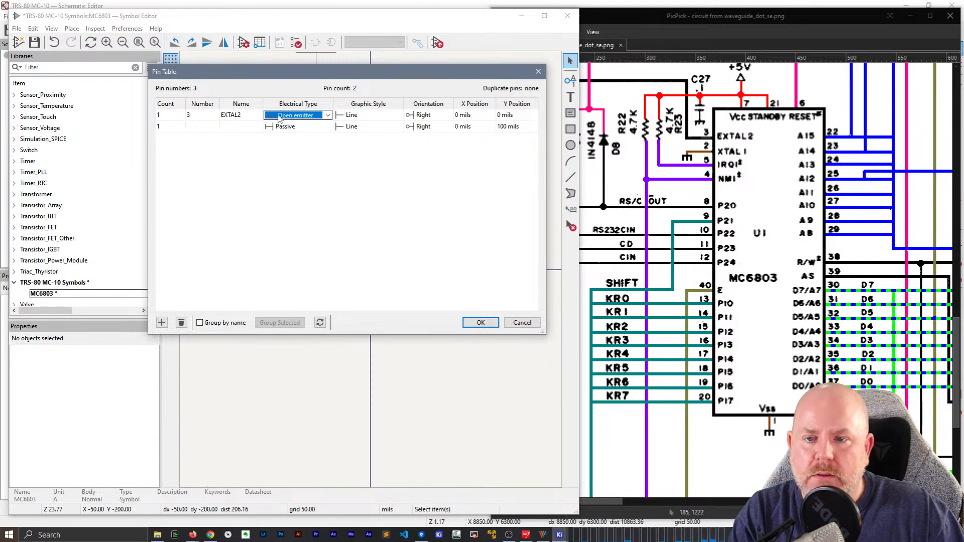
scroll(279, 117, "up", 6)
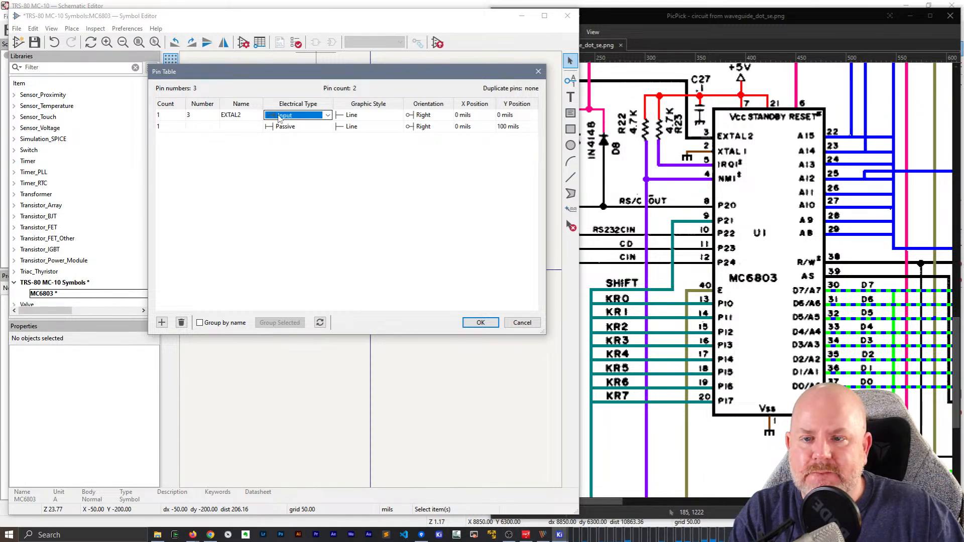
key("Return")
Add pin 2 XTAL1 as Passive, start a third row with IRQ, then bring Firefox forward
left_click(208, 127)
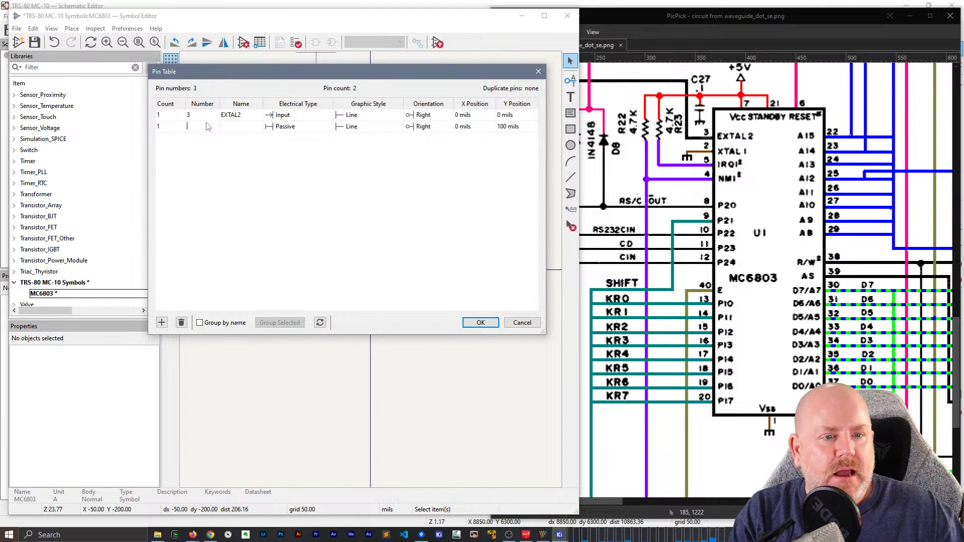
type("2")
key("Tab")
type("XTAL1")
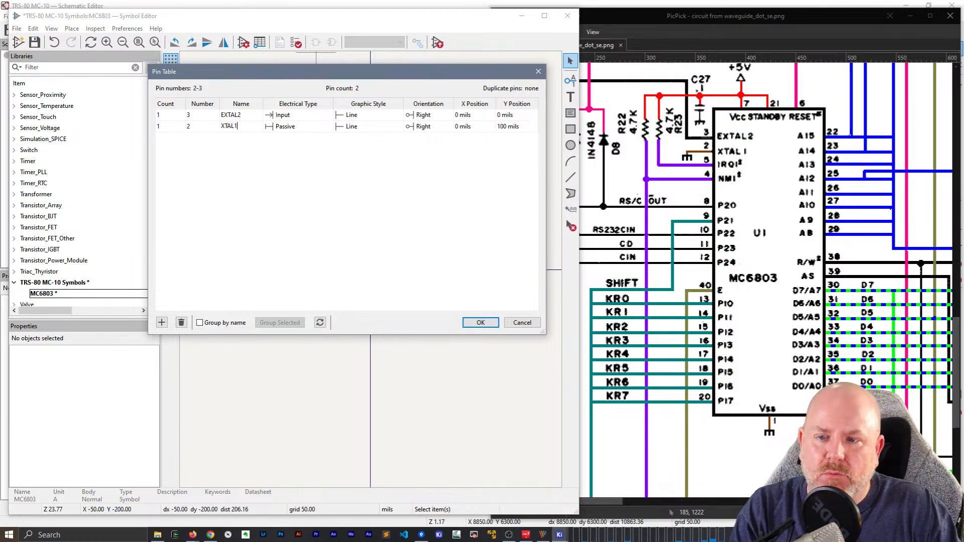
key("Tab")
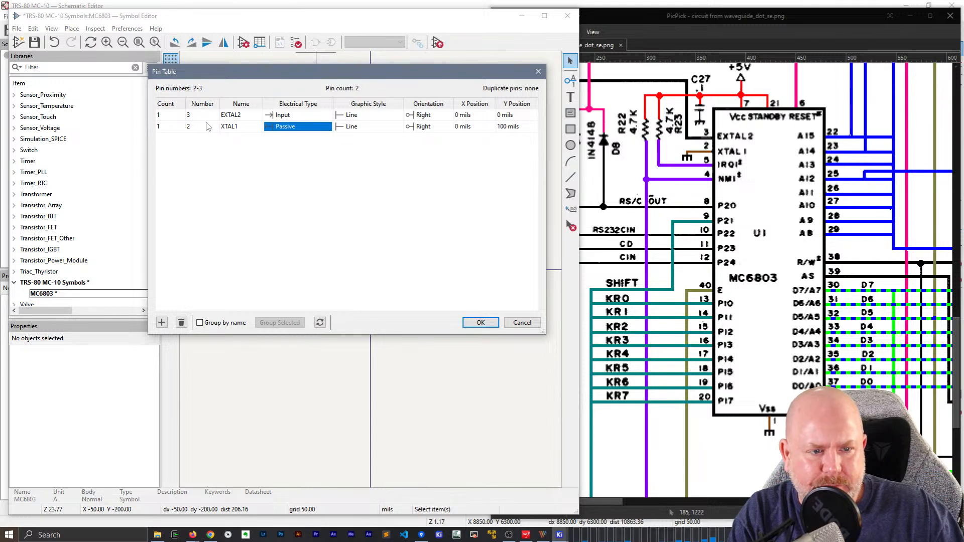
key("Return")
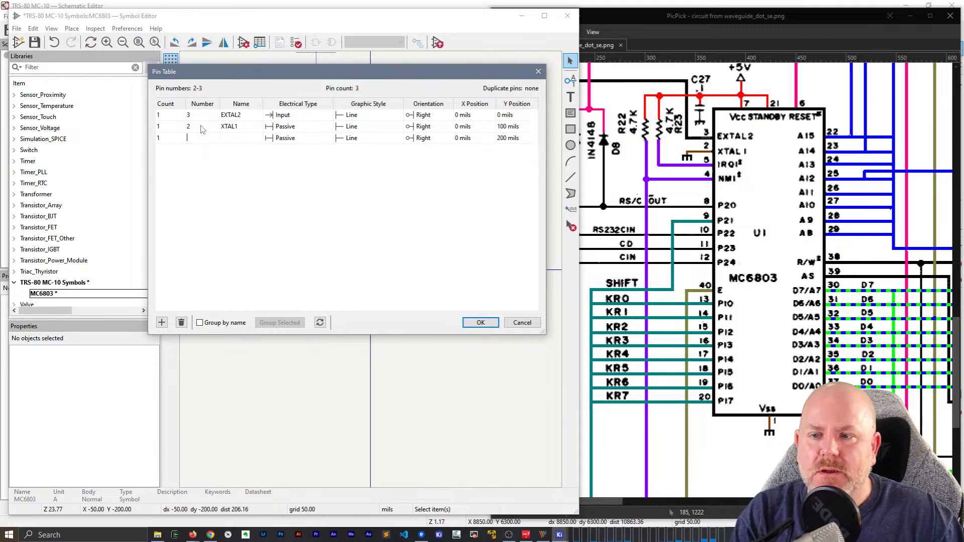
type("IRQ")
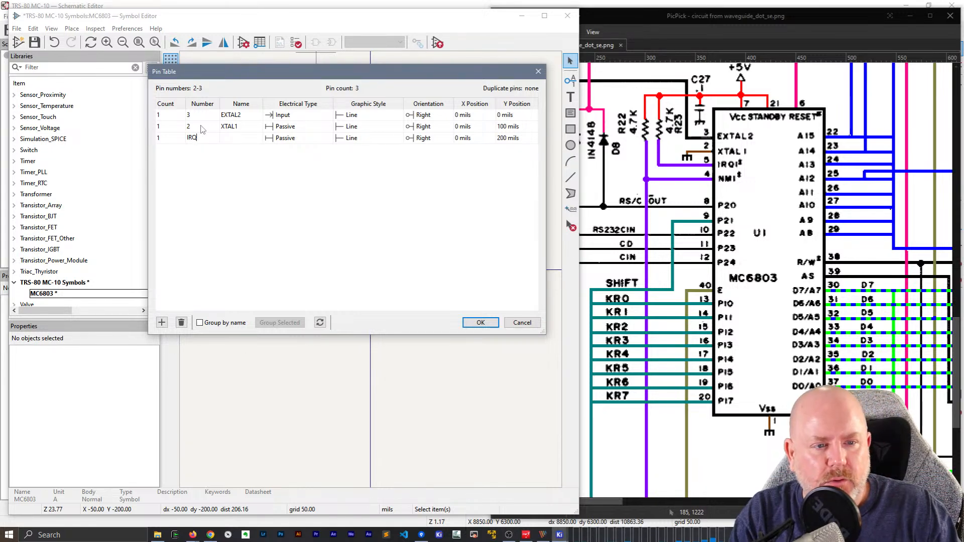
left_click(192, 537)
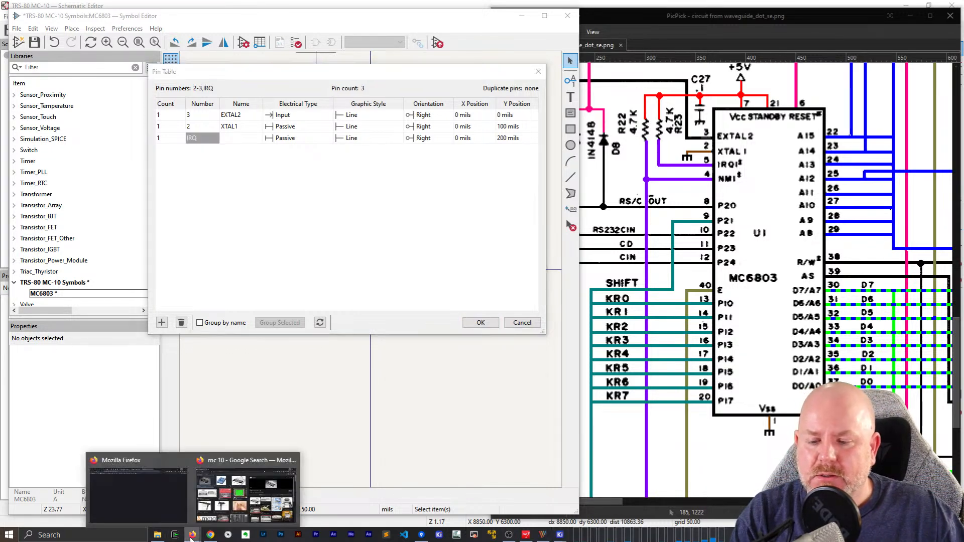
left_click(247, 493)
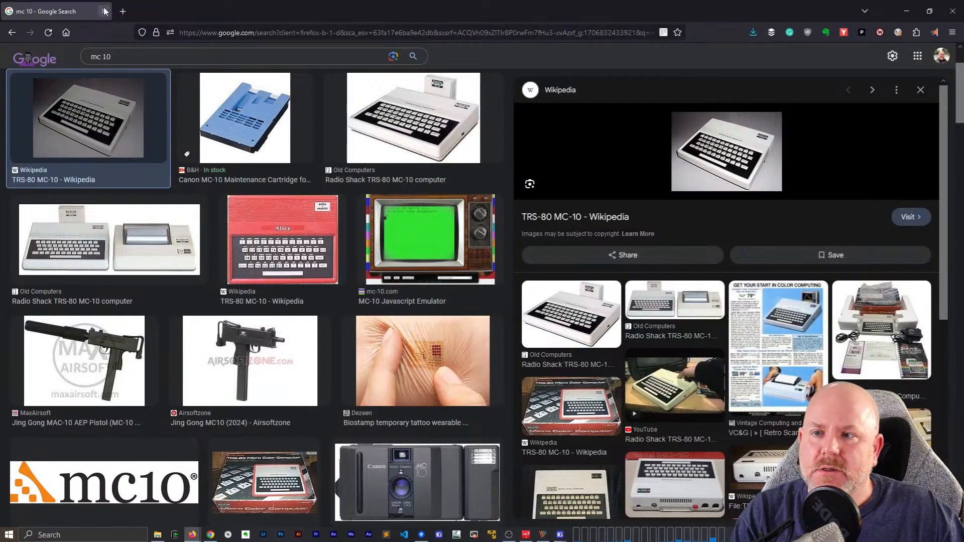
Search the web for 'mc6803 datasheet' and open the MC6803 PDF
left_click(122, 11)
type("mc68")
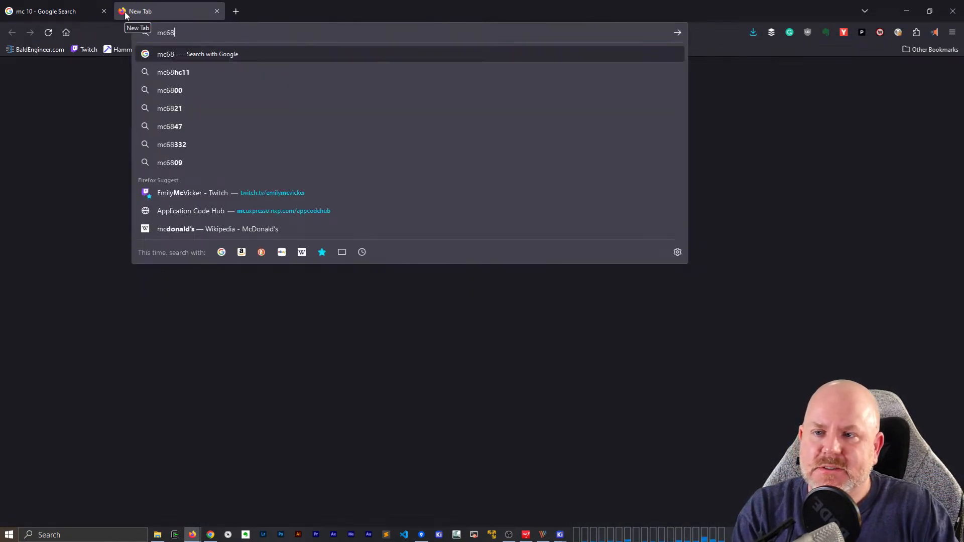
type("03 datasheet")
key("Return")
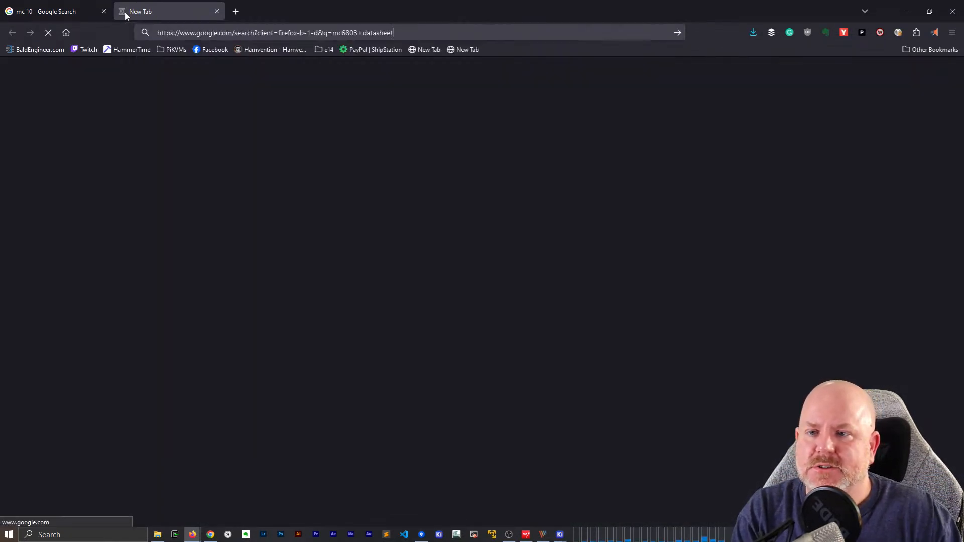
left_click(131, 169)
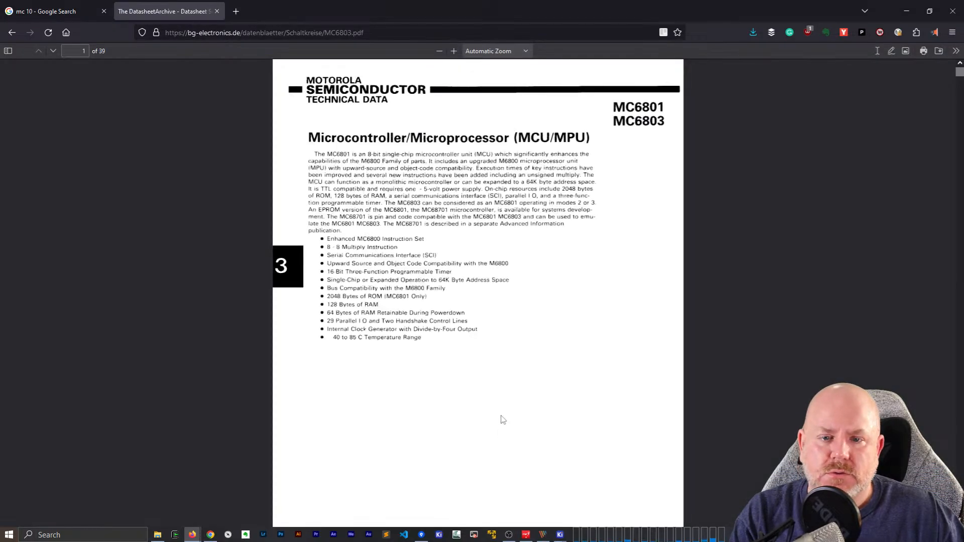
Scroll the PDF to the page 2 microcomputer block diagram, then set the browser aside
scroll(504, 419, "down", 20)
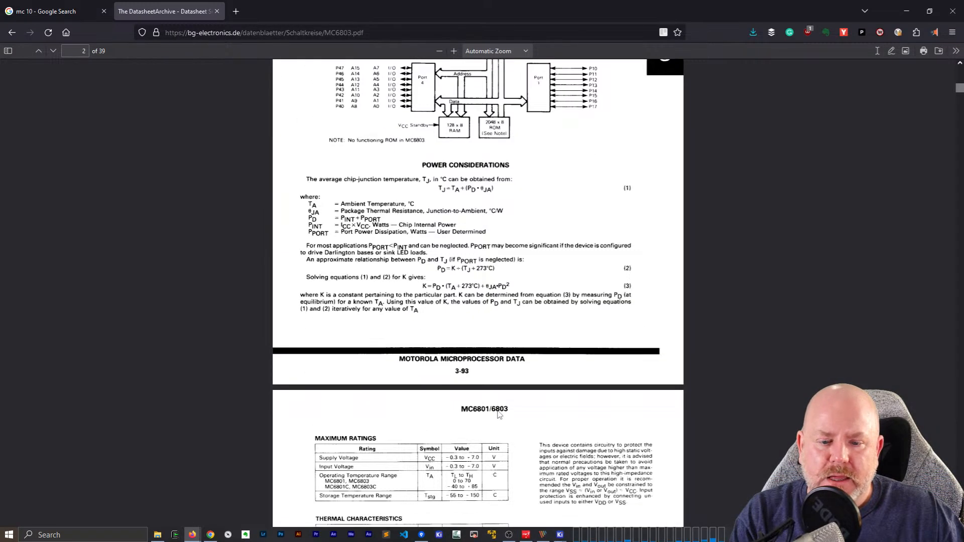
scroll(499, 413, "up", 15)
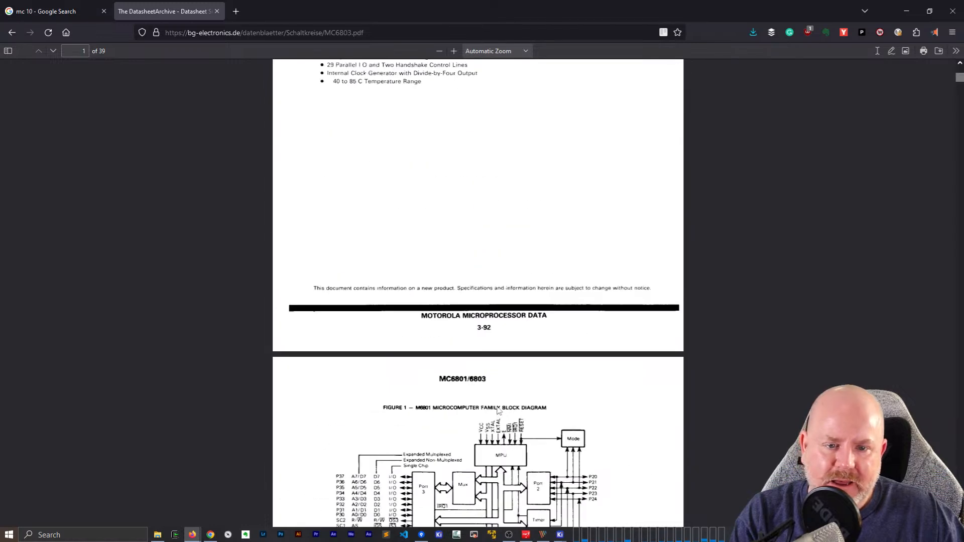
scroll(498, 406, "up", 6)
scroll(497, 407, "down", 20)
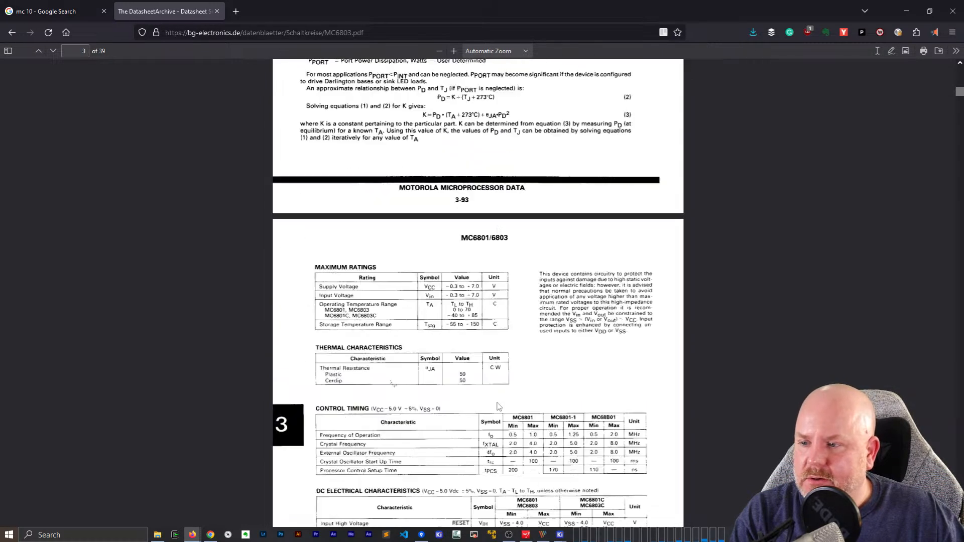
scroll(497, 406, "down", 4)
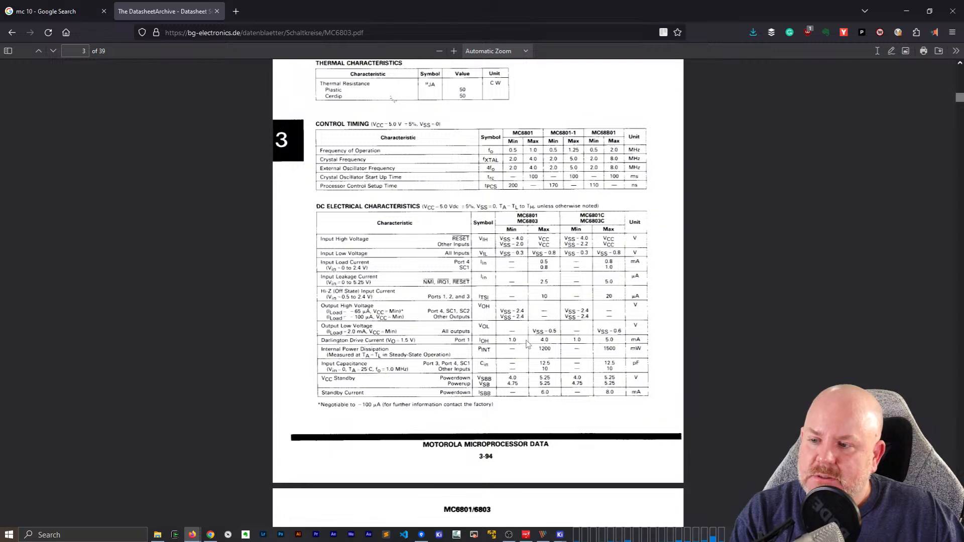
scroll(523, 339, "down", 4)
scroll(510, 325, "down", 20)
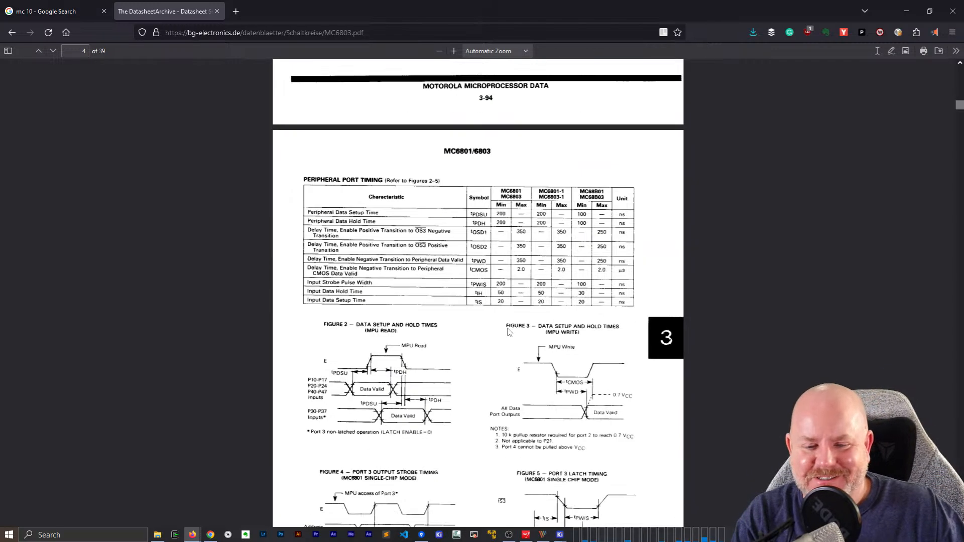
scroll(509, 332, "down", 17)
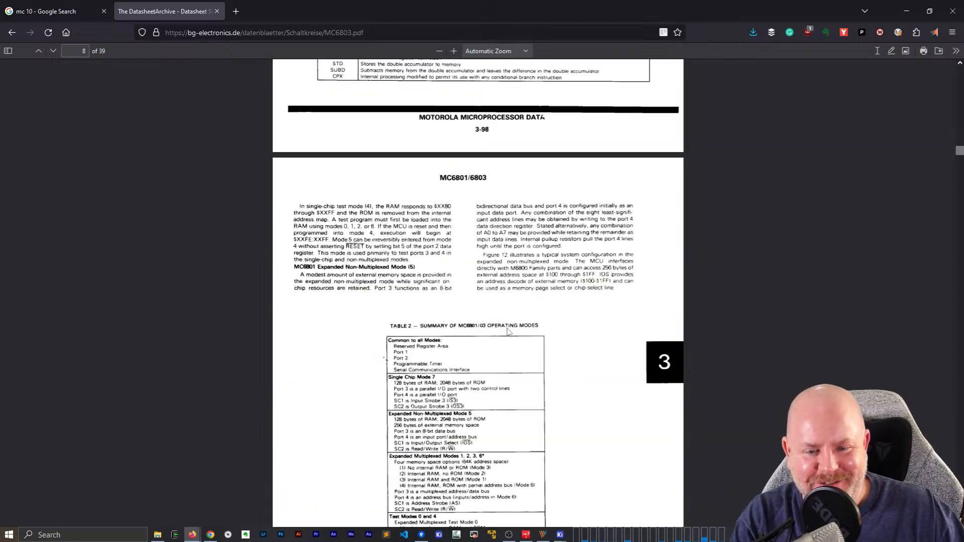
left_click_drag(958, 158, 961, 74)
scroll(559, 304, "down", 15)
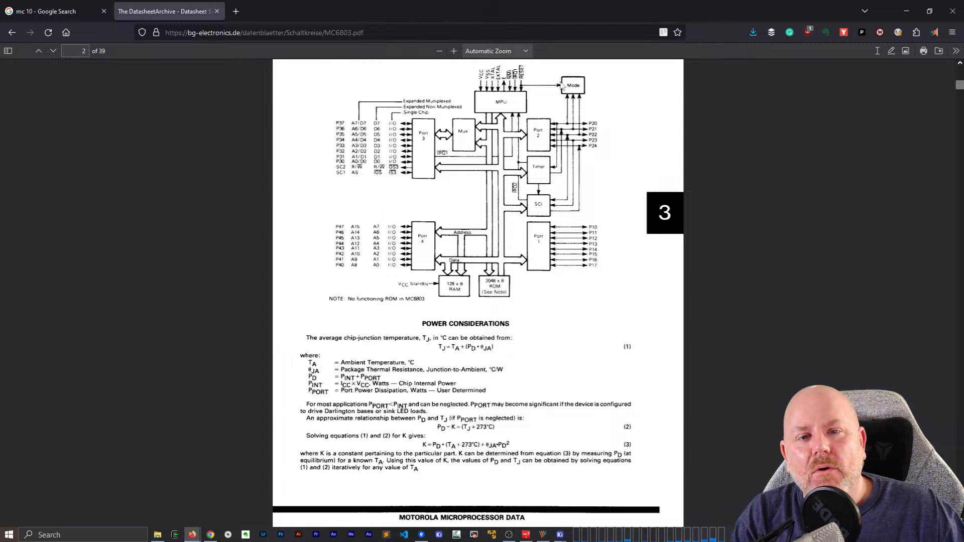
left_click(916, 15)
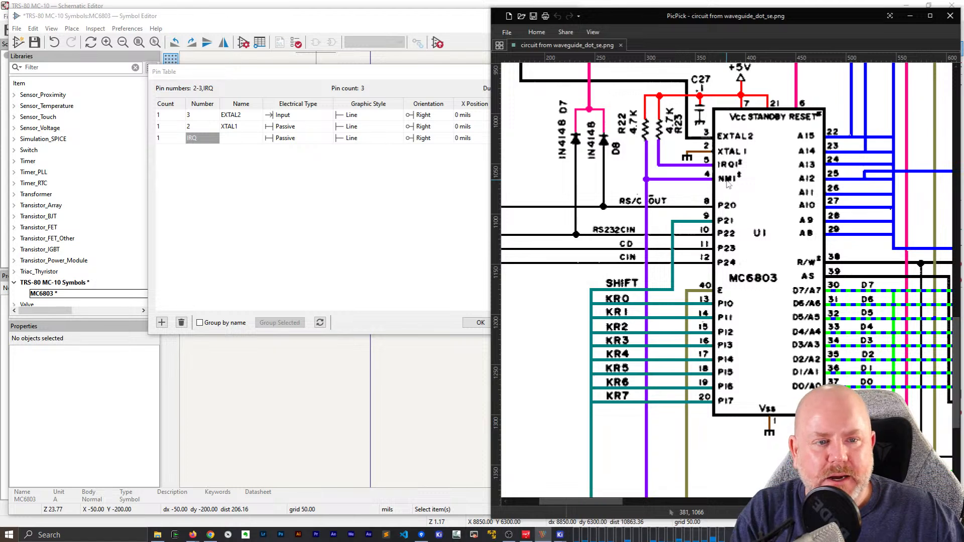
Back in the pin table, renumber the IRQ row to 5, name it ~{IRQ1}, type Input
key("alt+Tab")
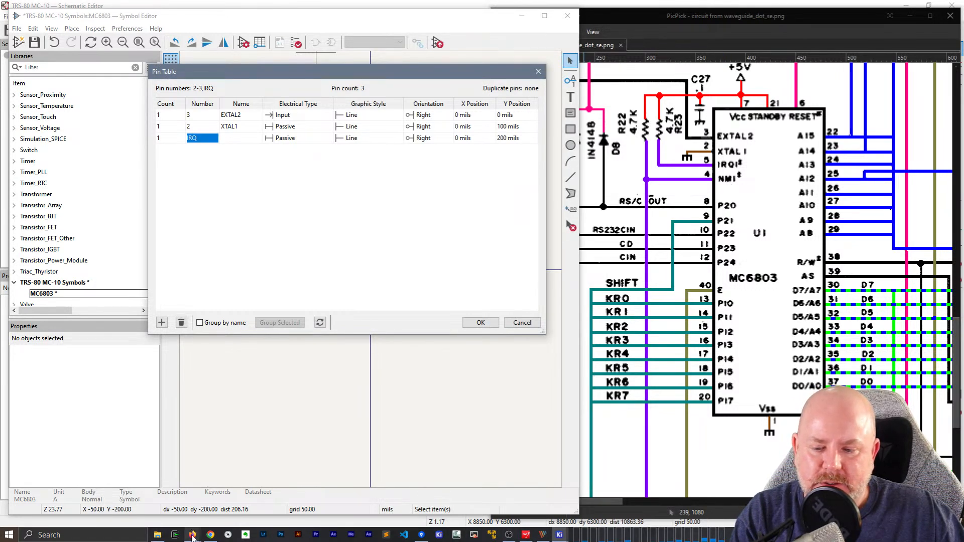
mouse_move(192, 535)
left_click(261, 512)
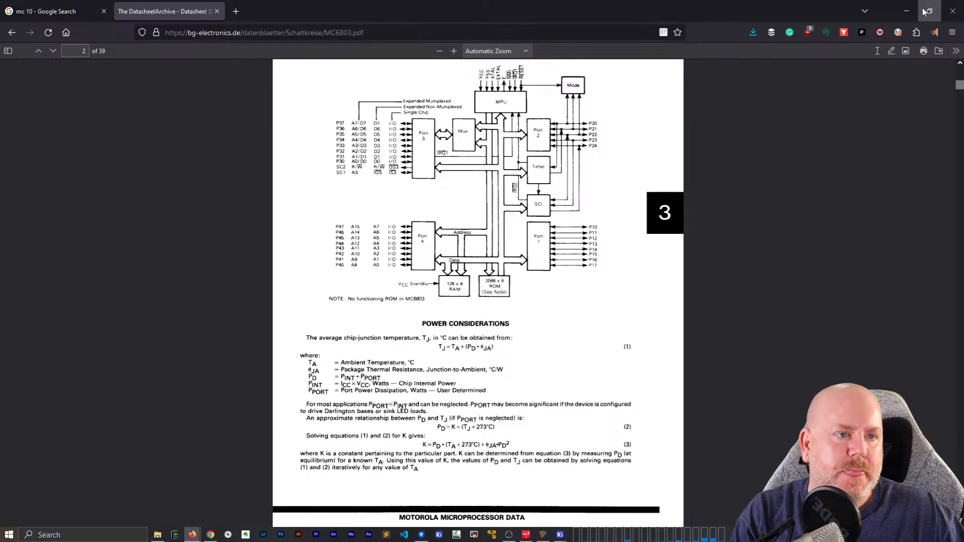
left_click(907, 11)
left_click(201, 141)
key("Home")
key("Delete")
key("Delete")
key("Delete")
type("5")
key("Tab")
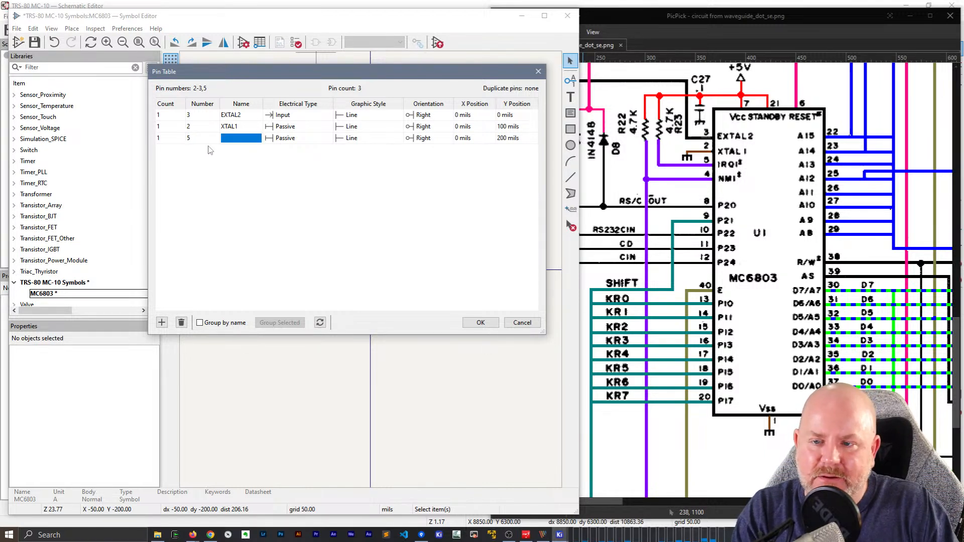
type("~{IRQ1")
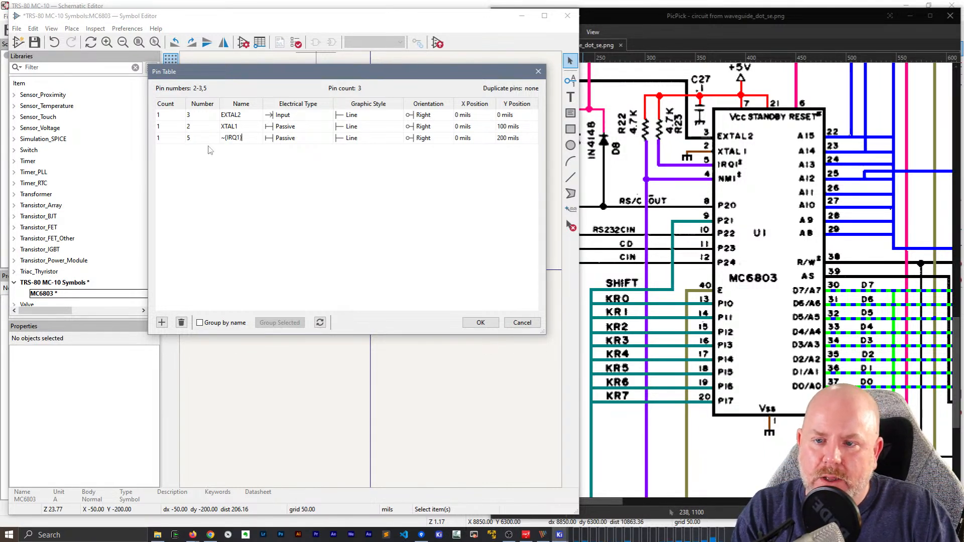
key("Tab")
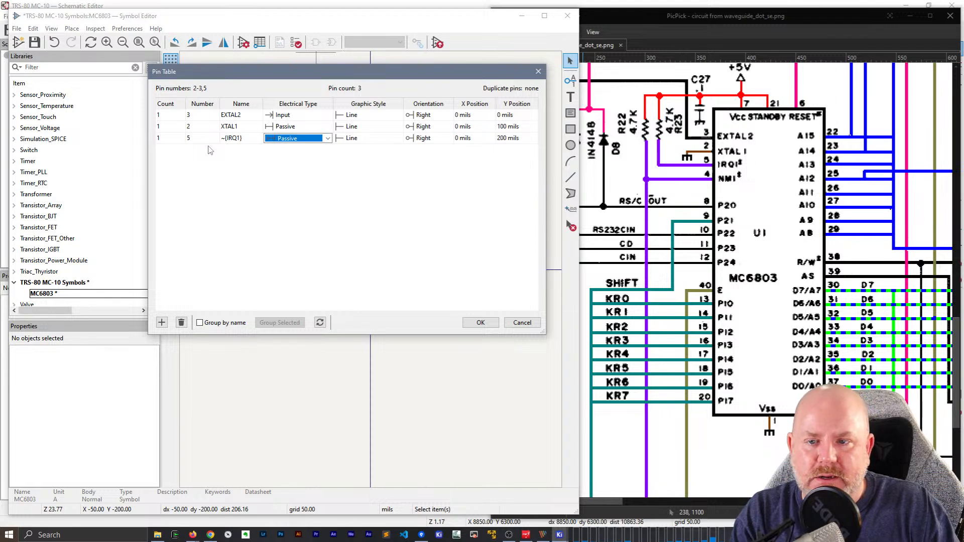
key("Return")
key("Return")
Add pins 4 ~{NMI} and 8 P20, then bring the MC6803 datasheet forward
type("4")
key("Tab")
type("{")
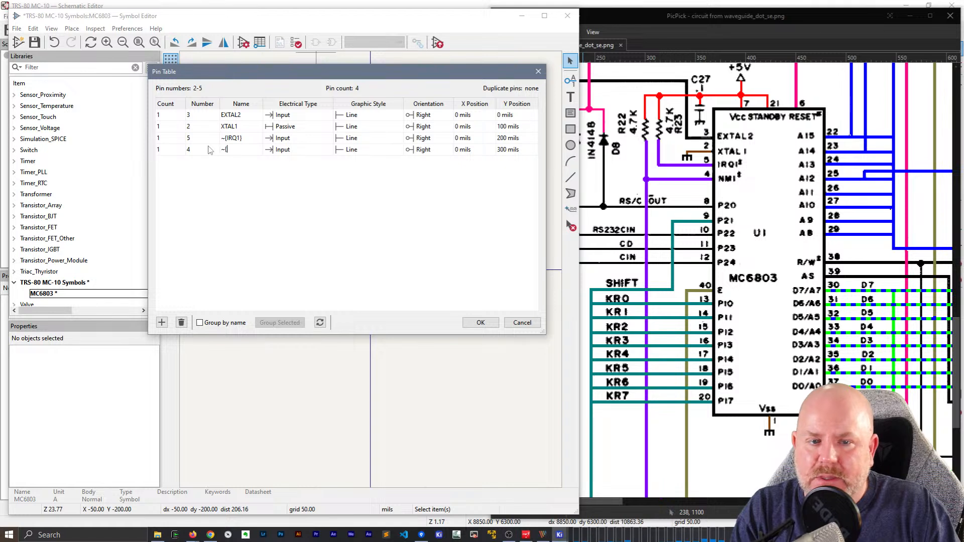
type("NMI}")
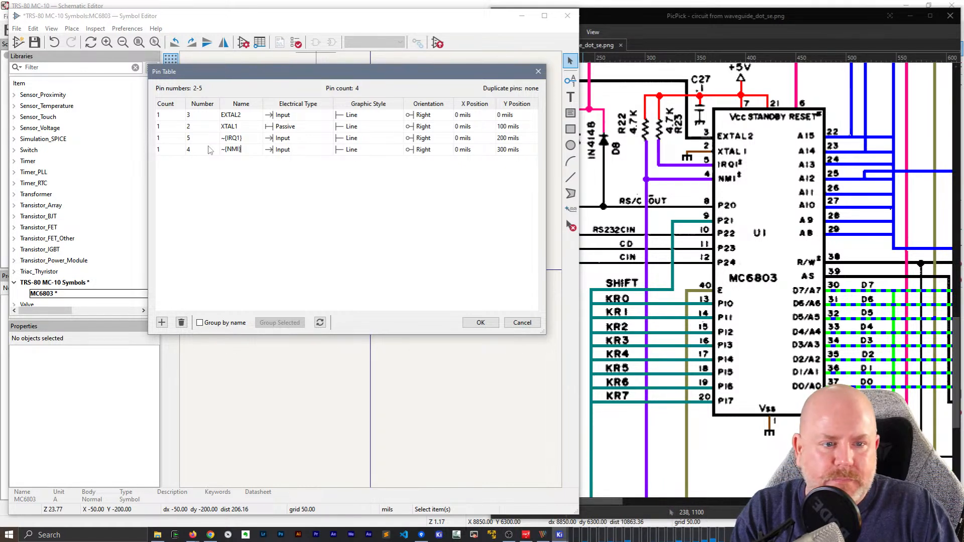
key("Return")
key("Return")
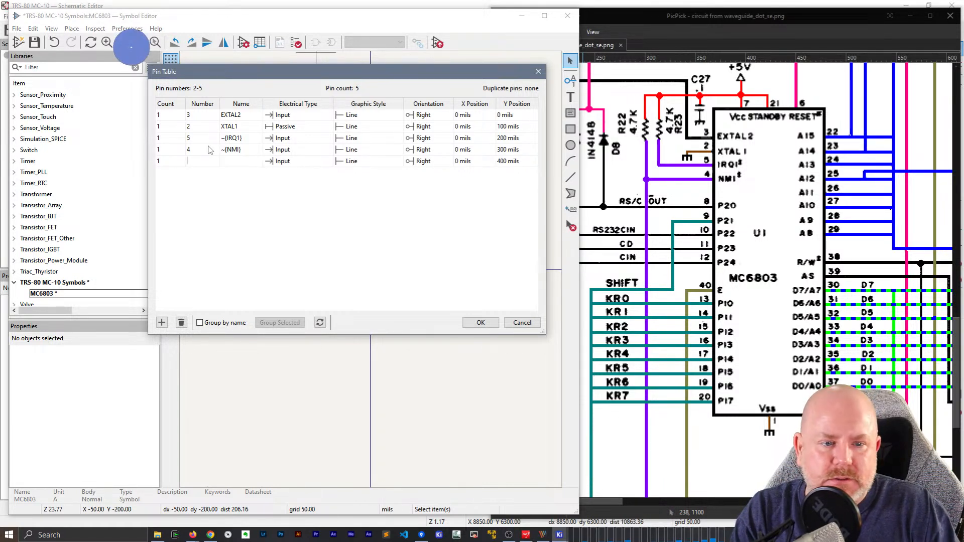
type("8")
key("Tab")
type("P20")
key("Tab")
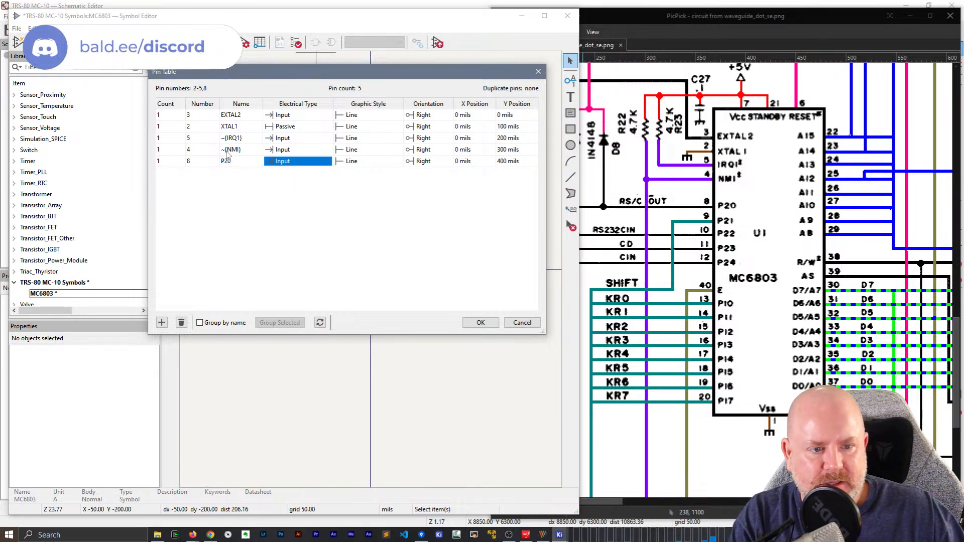
mouse_move(543, 535)
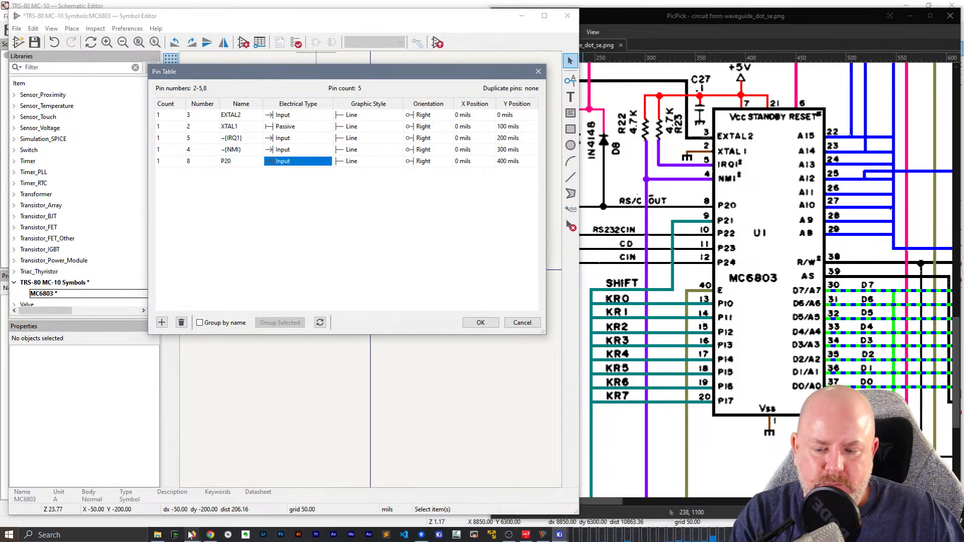
mouse_move(191, 536)
left_click(238, 515)
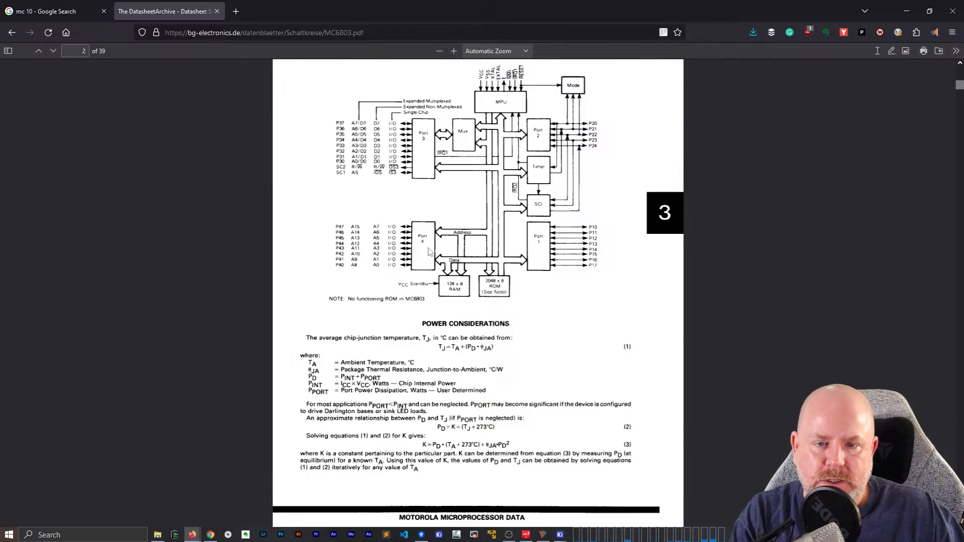
Scroll the MC6803 datasheet down to page 10's Table 3 mode selection summary
scroll(430, 251, "up", 10)
scroll(429, 252, "down", 12)
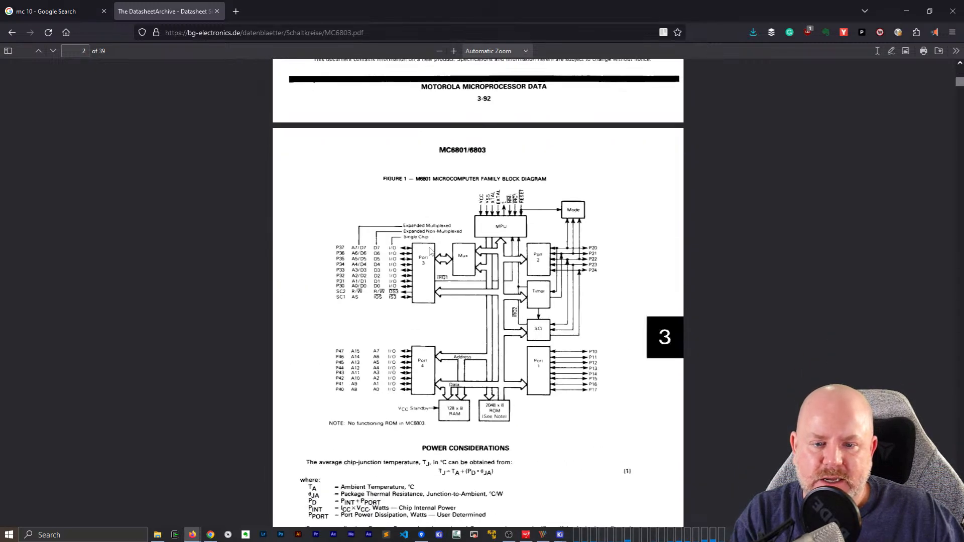
scroll(436, 305, "up", 3)
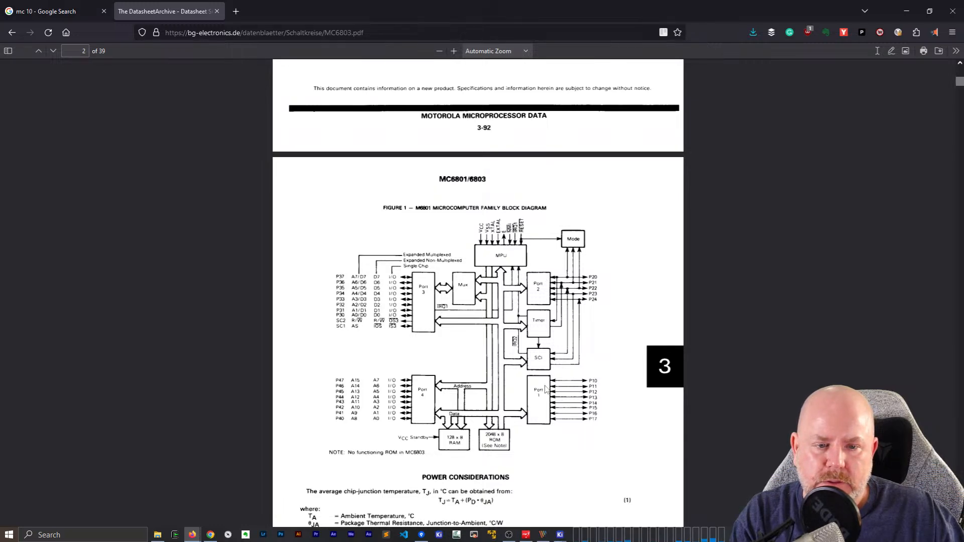
scroll(546, 389, "down", 6)
scroll(546, 387, "down", 20)
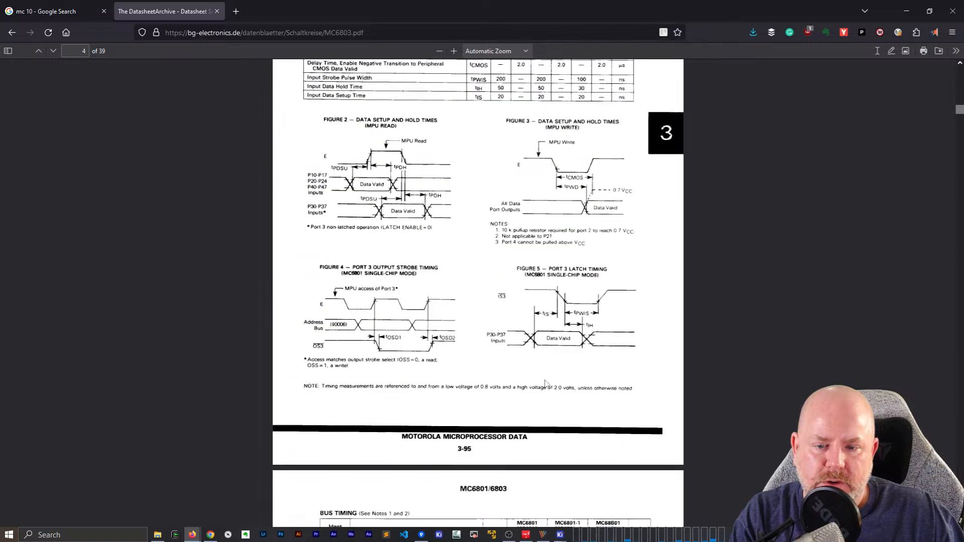
scroll(547, 384, "down", 5)
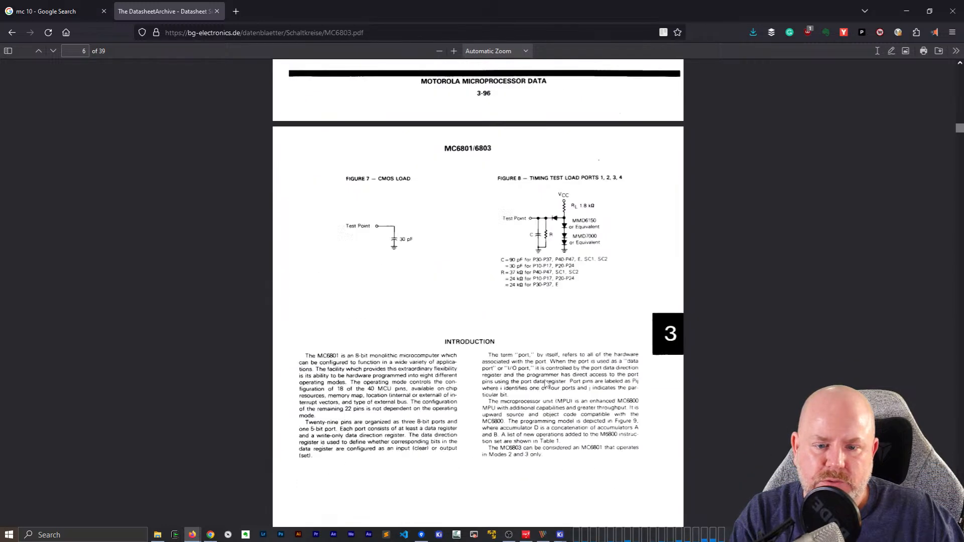
scroll(546, 383, "down", 10)
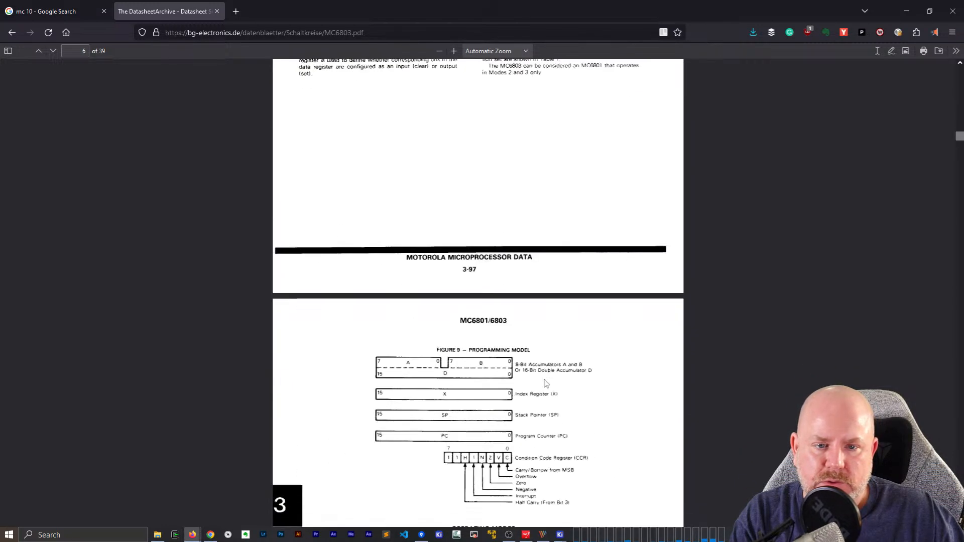
scroll(546, 382, "down", 6)
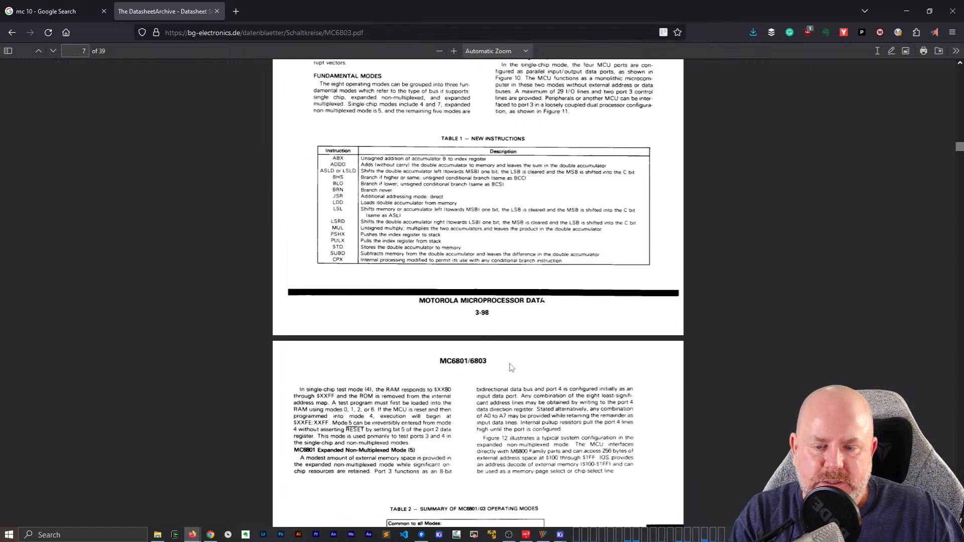
scroll(515, 350, "down", 3)
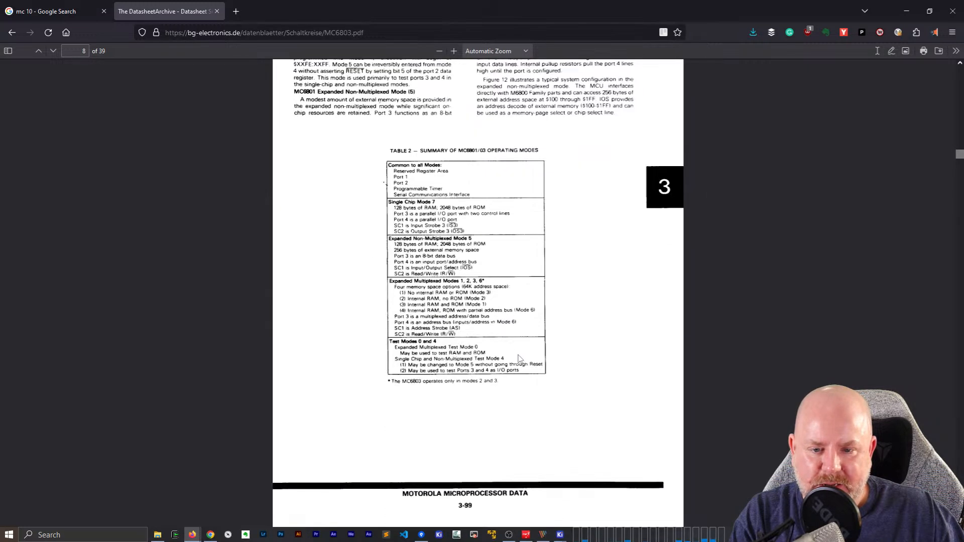
scroll(520, 358, "down", 7)
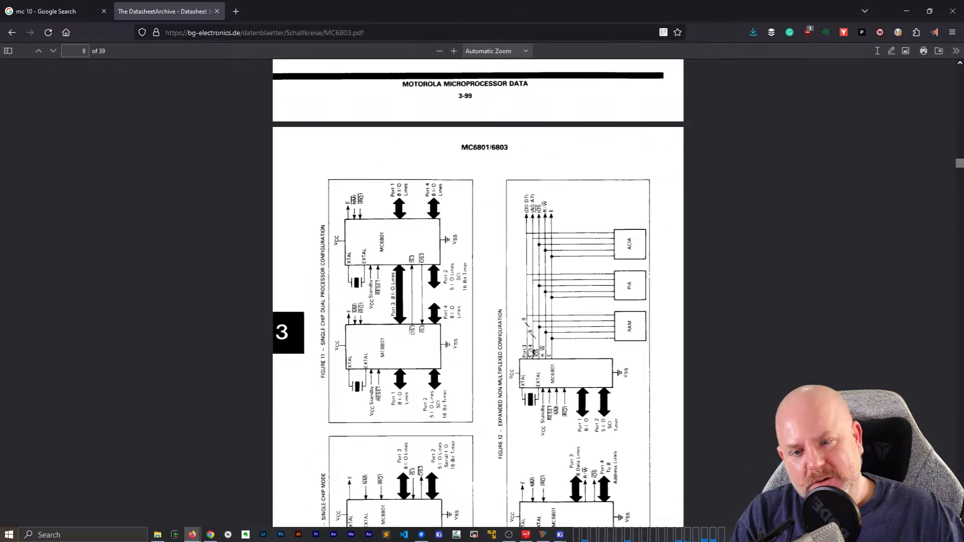
scroll(530, 350, "down", 10)
scroll(530, 350, "up", 3)
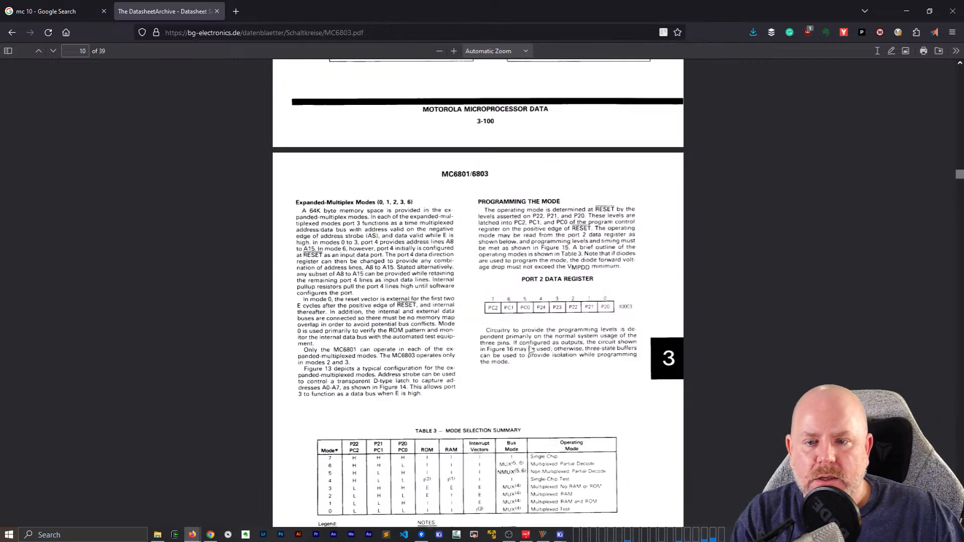
left_click(908, 8)
Set P20 to Tri-state, add a Tri-state pin 9 named P21, and apply the pin table
left_click(305, 165)
key("t")
key("Return")
key("Return")
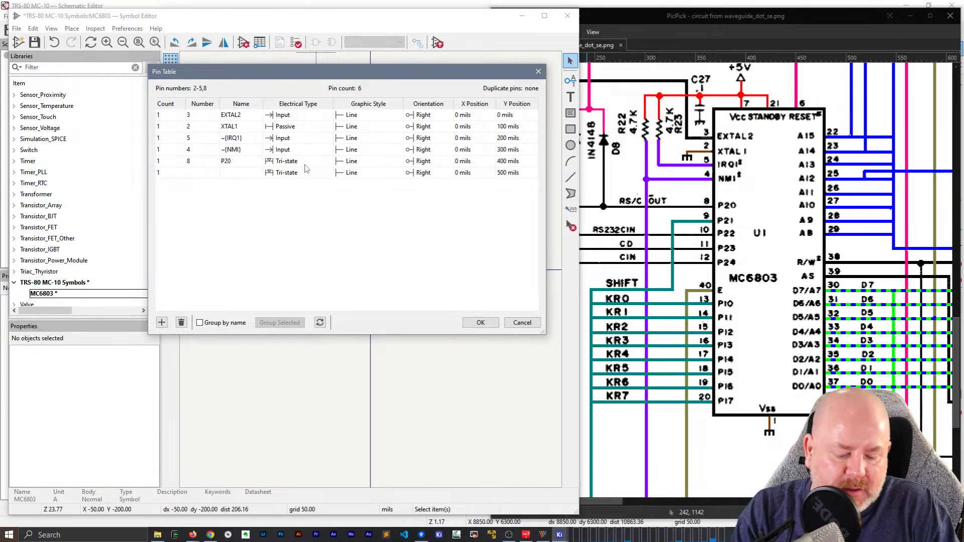
type("9")
key("Tab")
type("p")
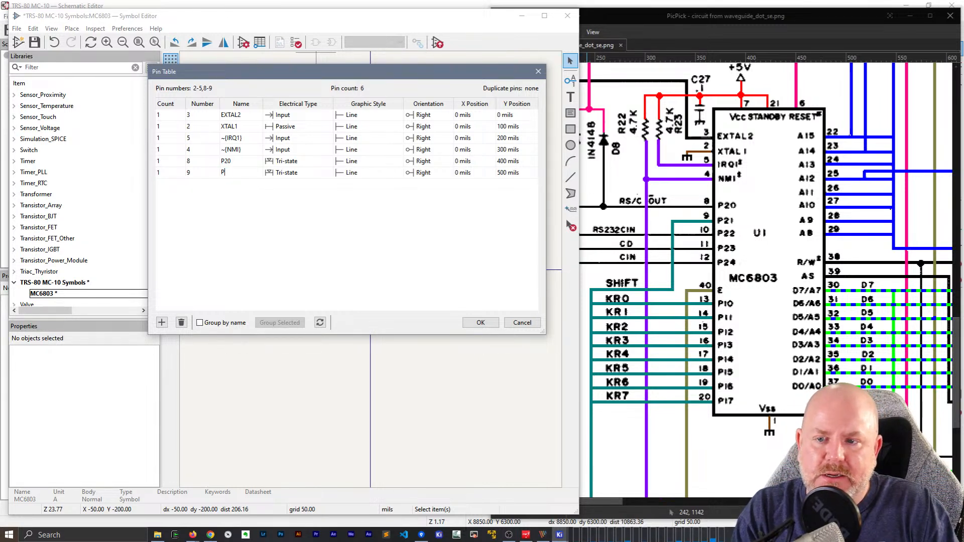
type("21")
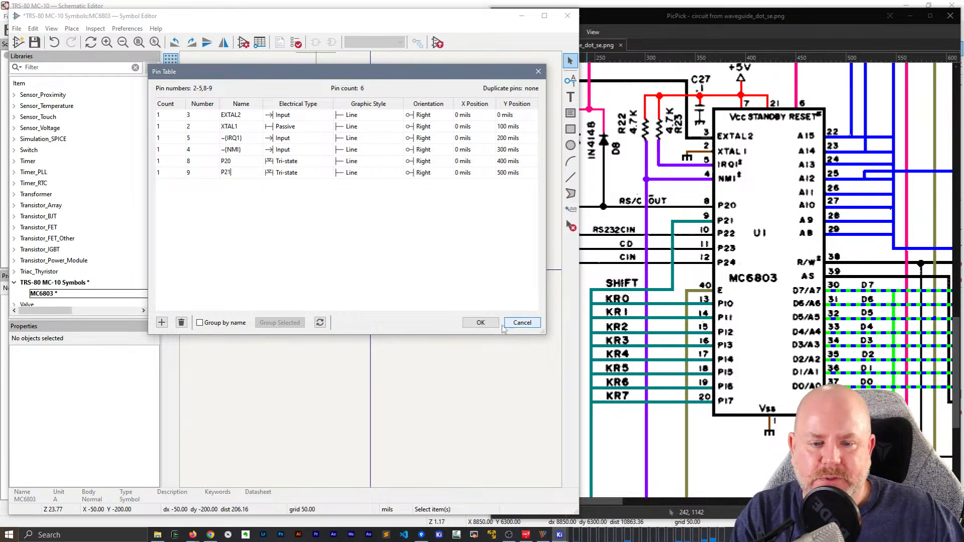
left_click(481, 323)
Place a new Tri-state pin p22, number 11, just below P21, then insert the next pin
scroll(372, 271, "down", 2)
scroll(369, 269, "down", 4)
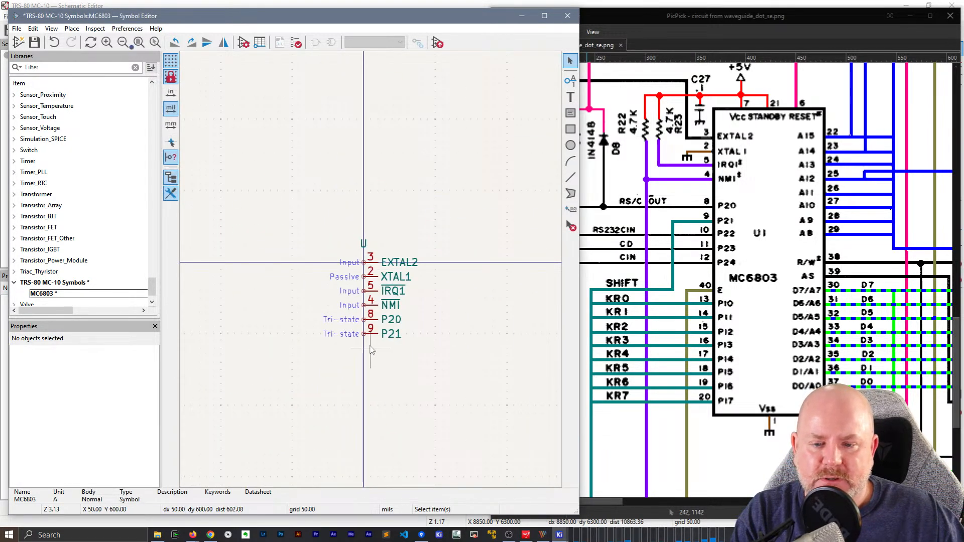
scroll(368, 410, "up", 3)
left_click(570, 81)
left_click(422, 313)
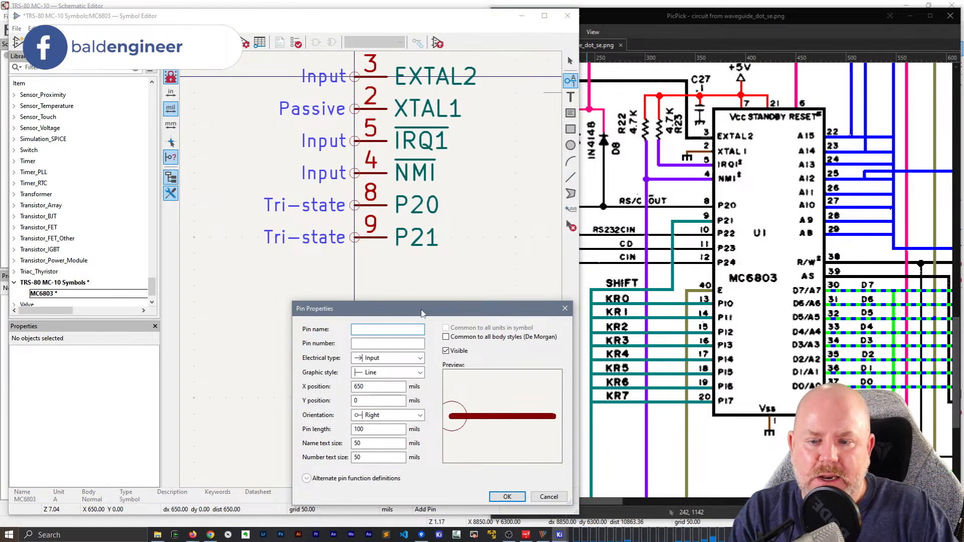
type("p")
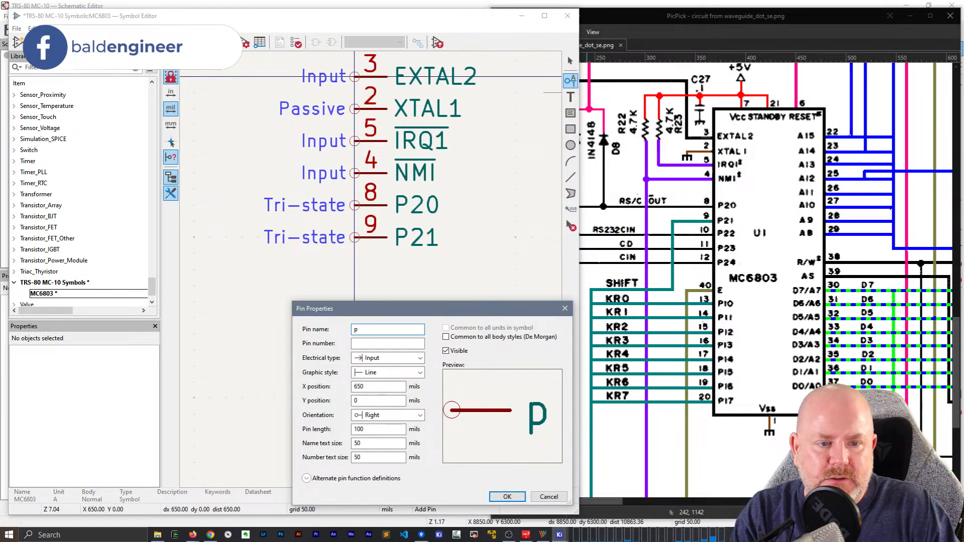
type("22")
key("Tab")
type("11")
key("Tab")
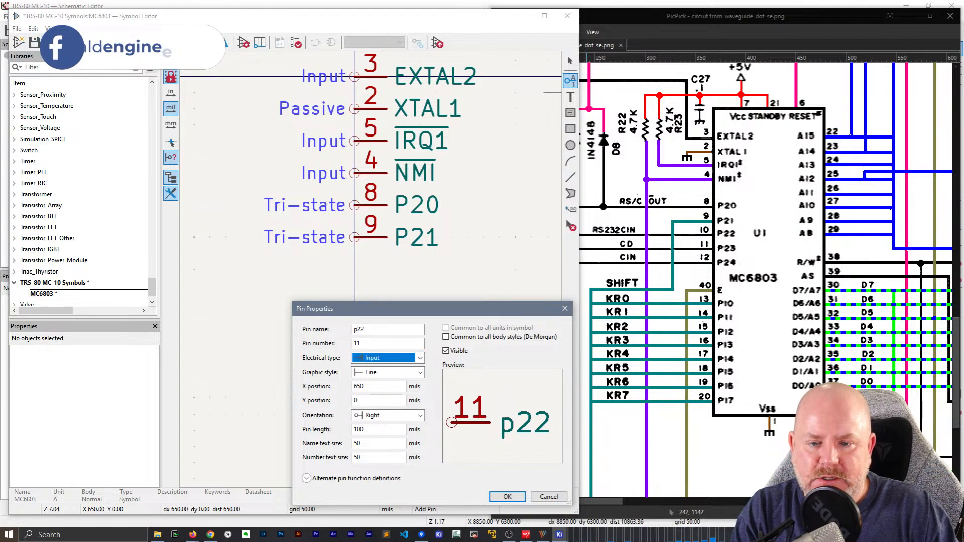
key("t")
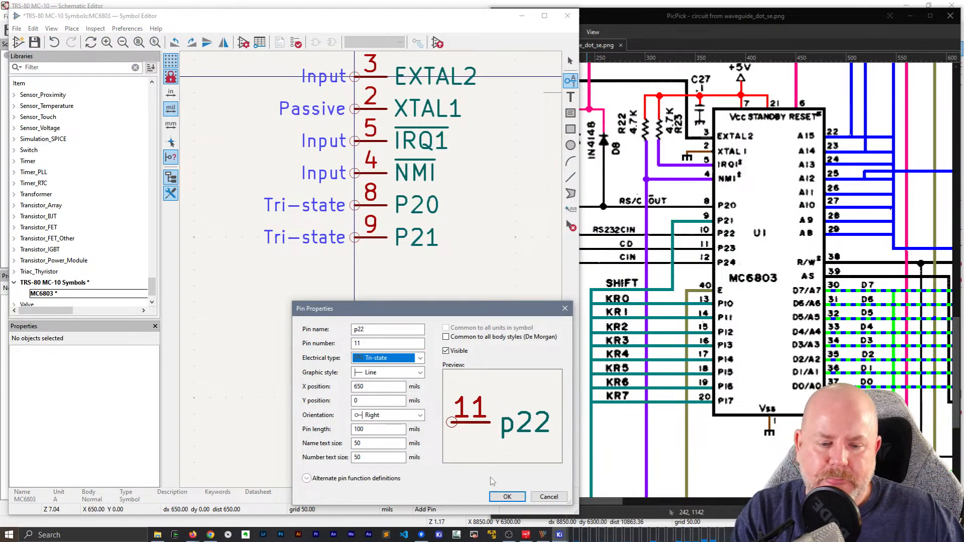
left_click(507, 497)
left_click(360, 277)
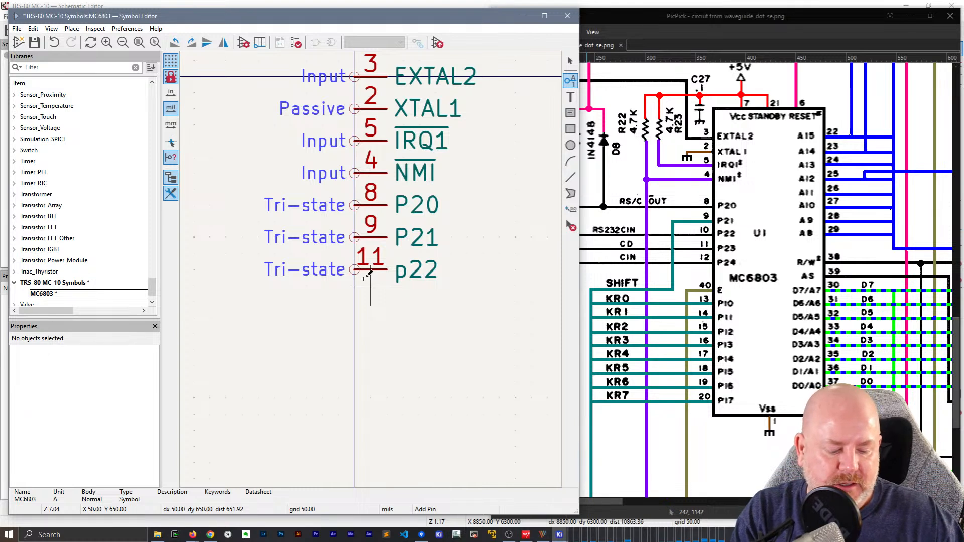
key("Insert")
key("Insert")
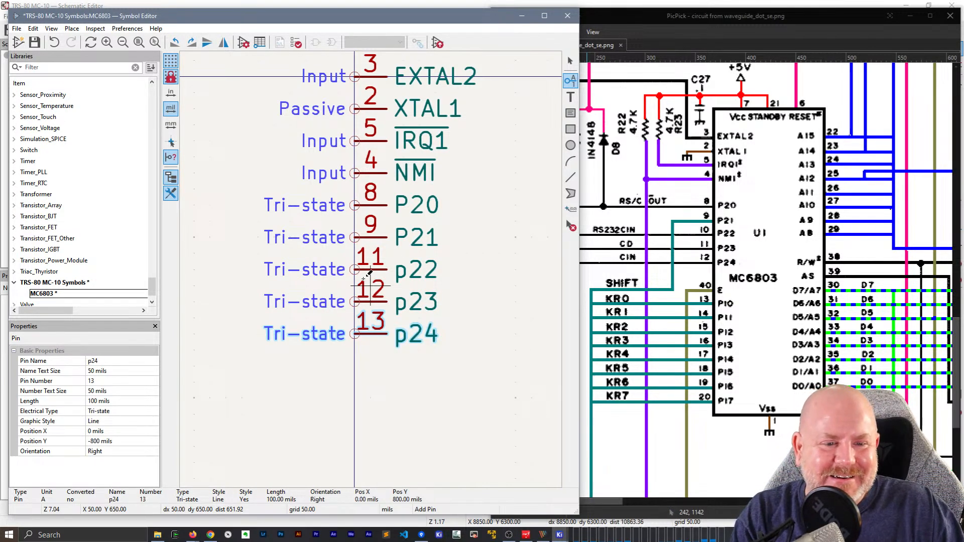
Renumber pin p22 to 10
key("Escape")
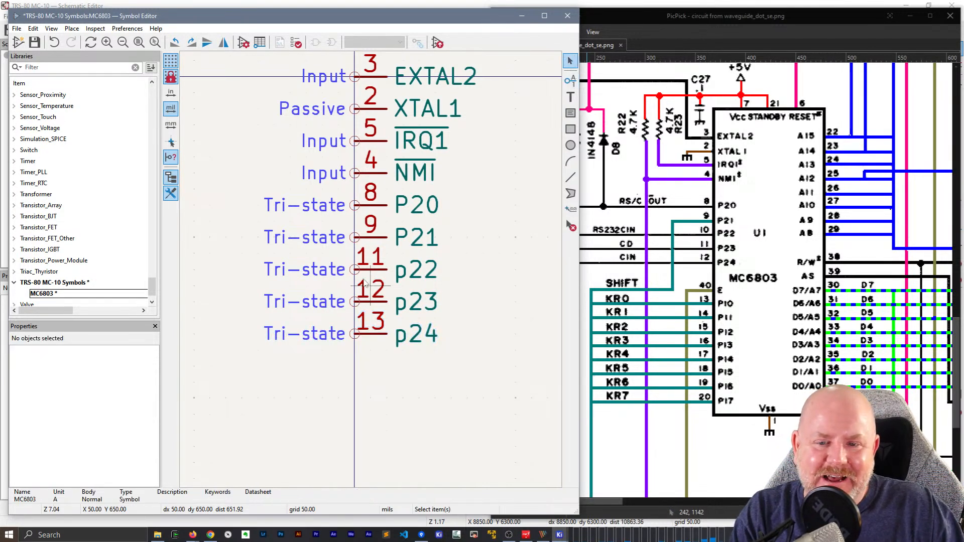
double_click(391, 274)
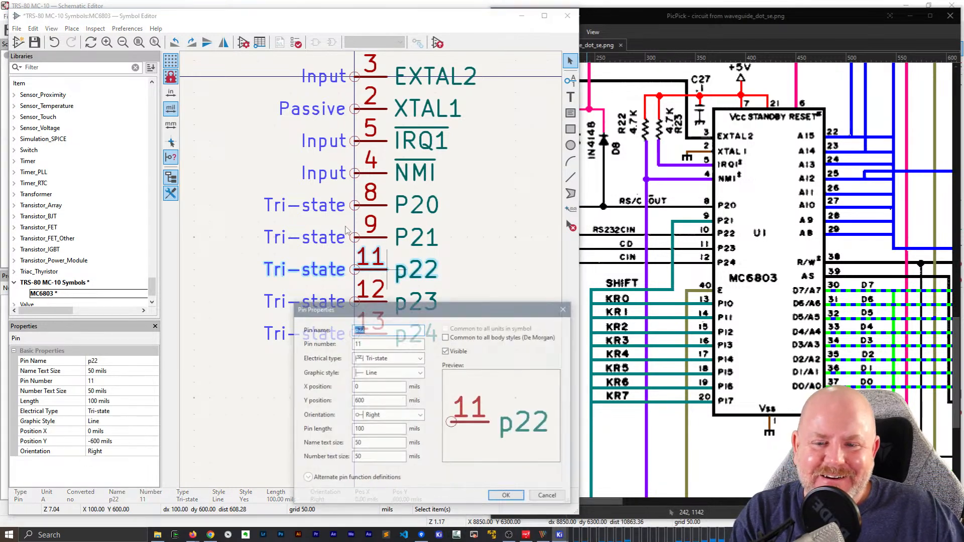
type("p22")
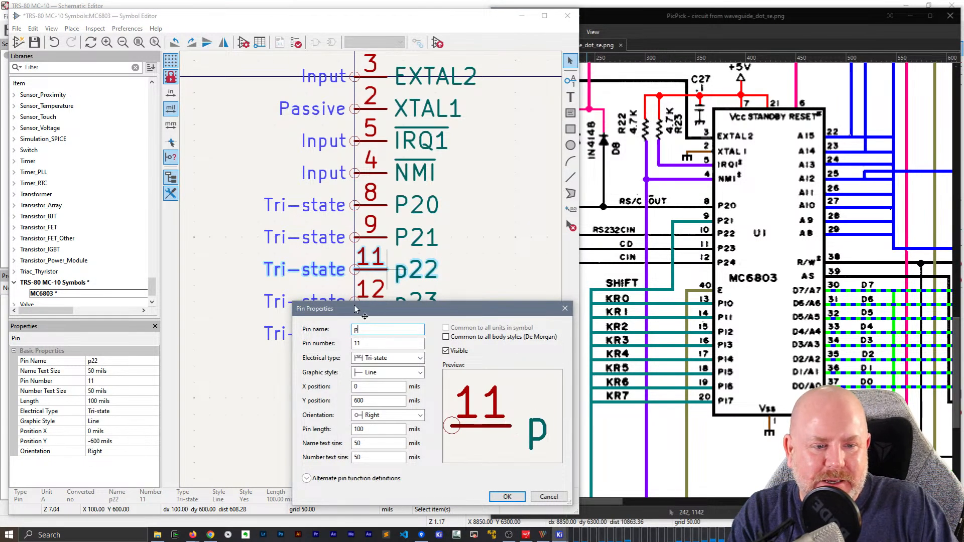
key("Tab")
type("10")
key("Return")
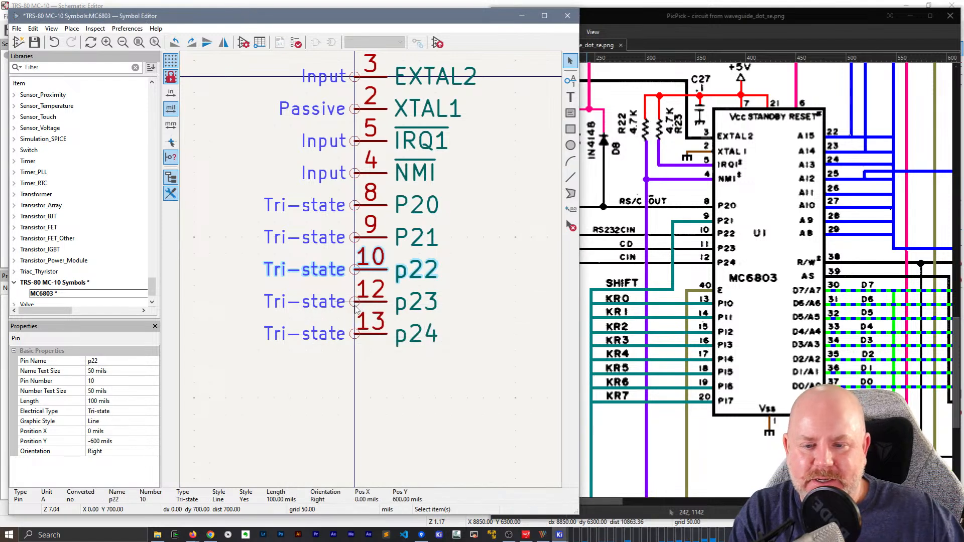
Rename the next pin P23 and set its number to 11
double_click(378, 302)
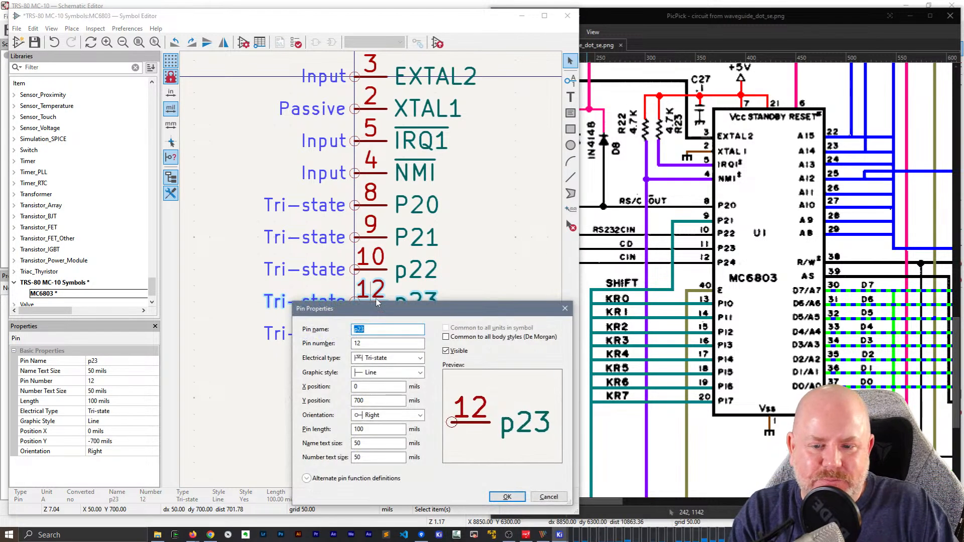
type("p")
key("BackSpace")
type("P23")
key("Tab")
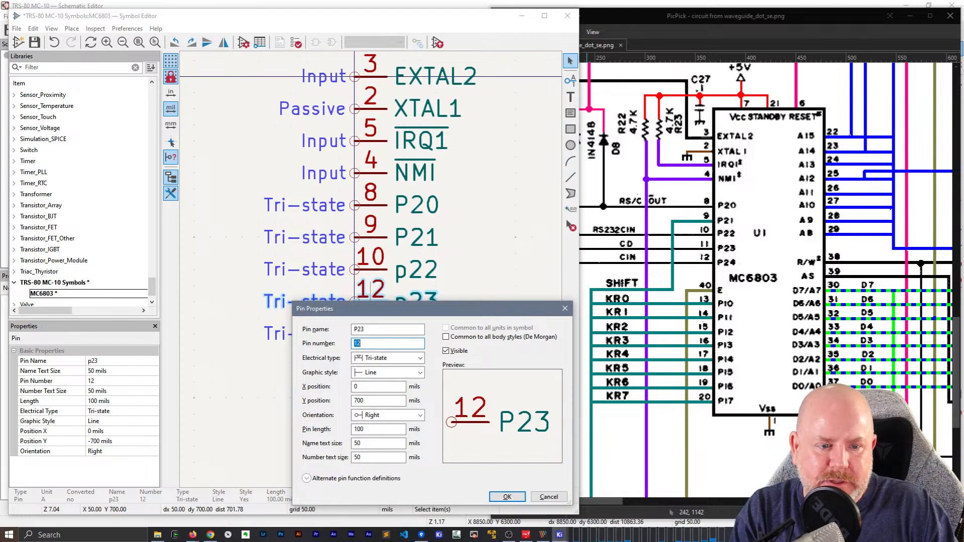
type("11")
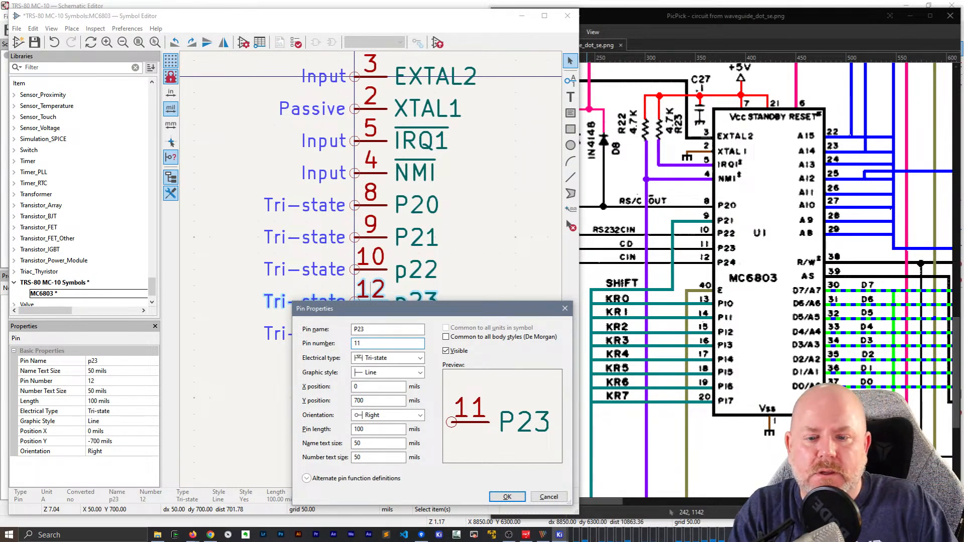
key("Return")
Rename the last pin P24 and set its number to 12
double_click(369, 333)
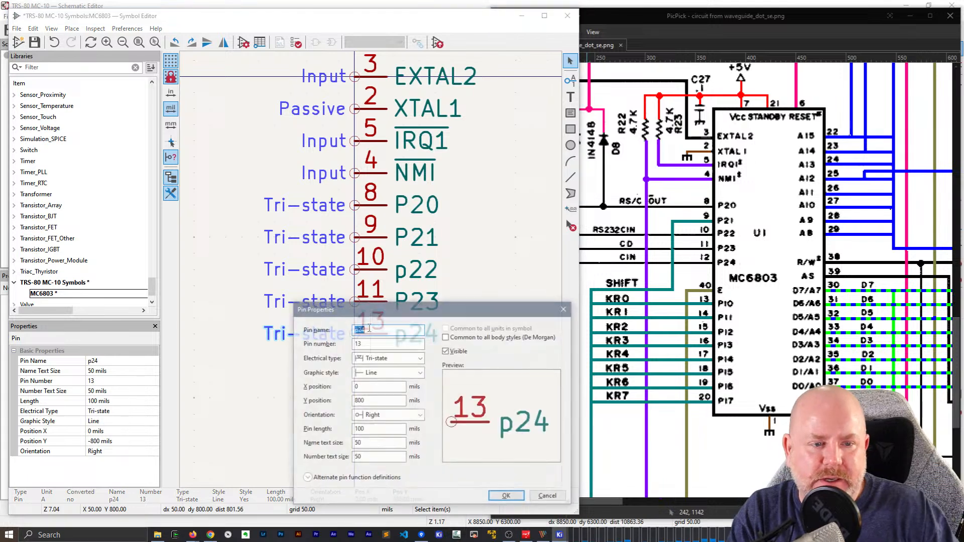
type("P24")
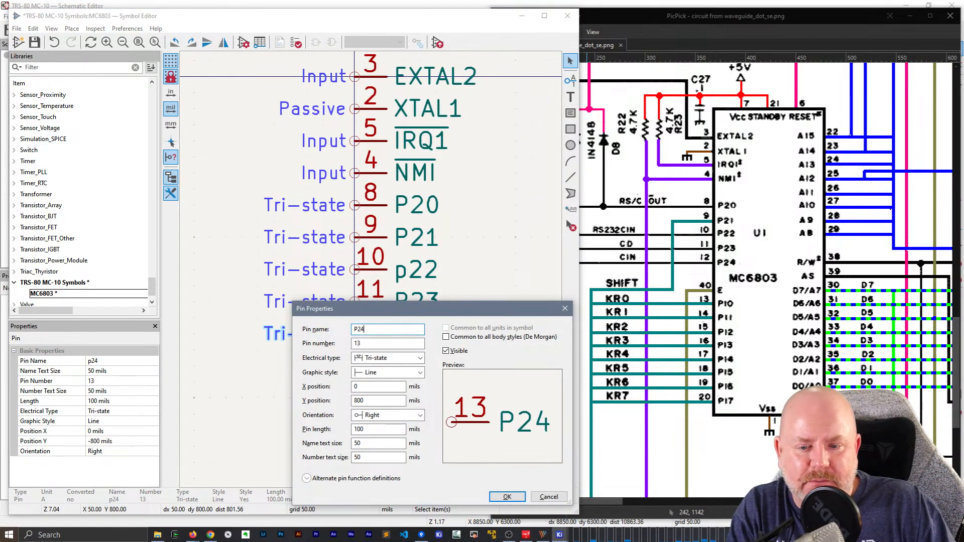
key("Tab")
type("12")
key("Return")
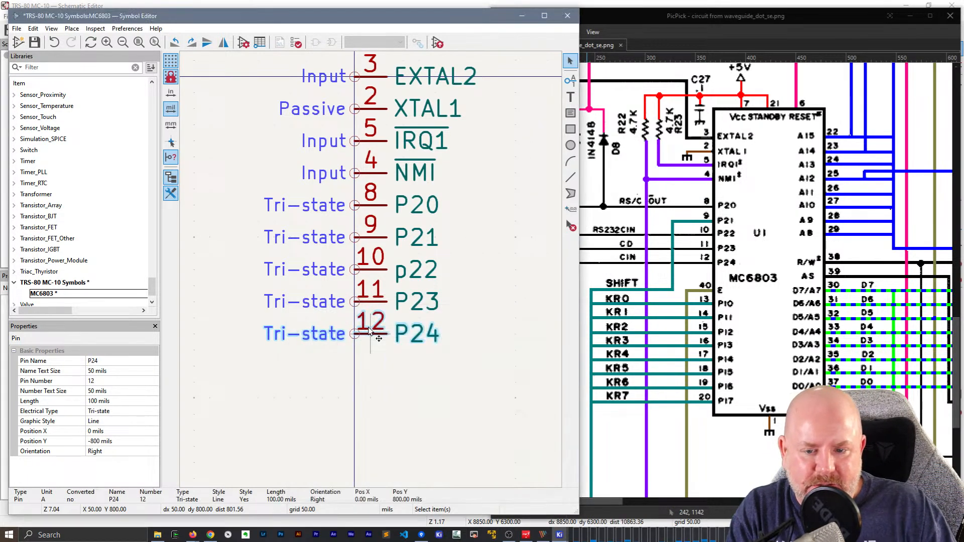
scroll(369, 332, "down", 3)
Add a pin further down named E with number 40, then bring up the MC6803 datasheet in Firefox
left_click_drag(401, 285, 405, 315)
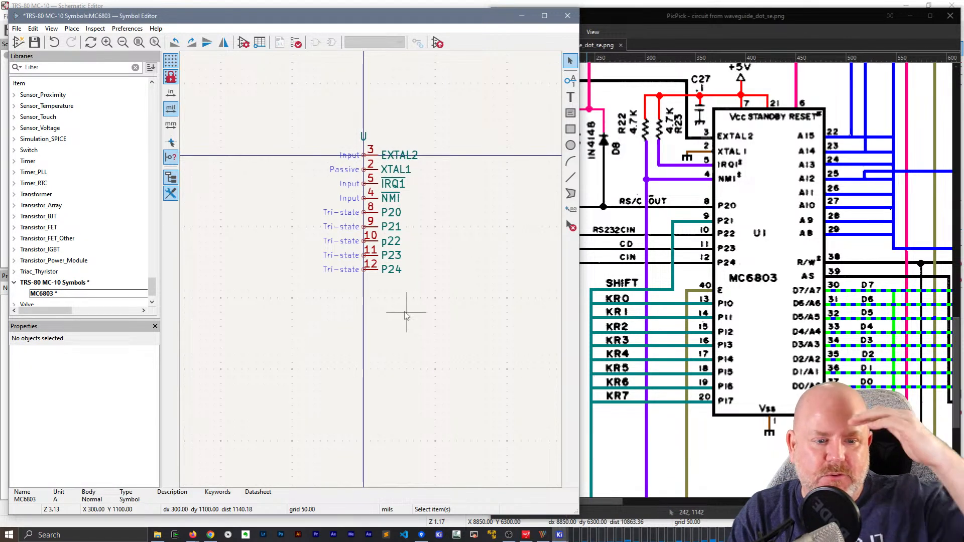
scroll(374, 279, "up", 2)
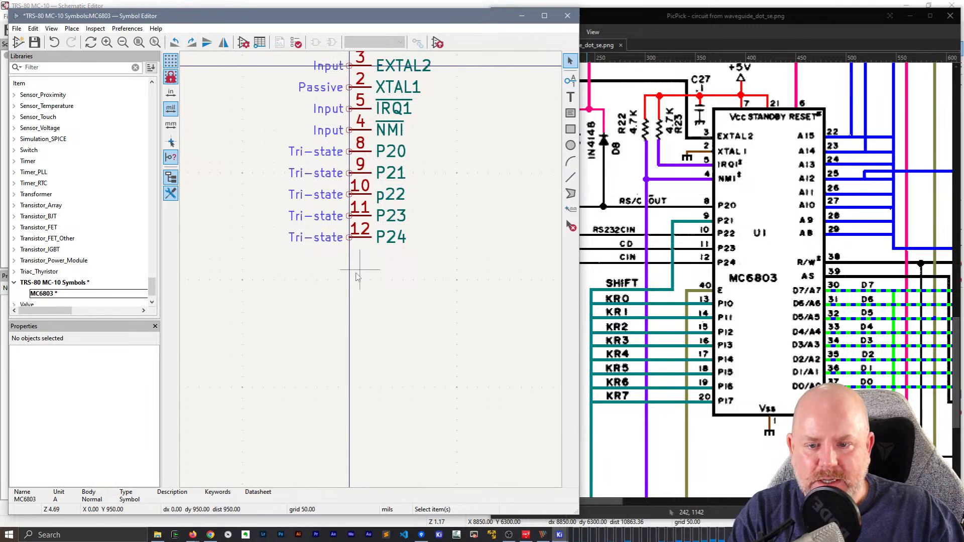
key("Insert")
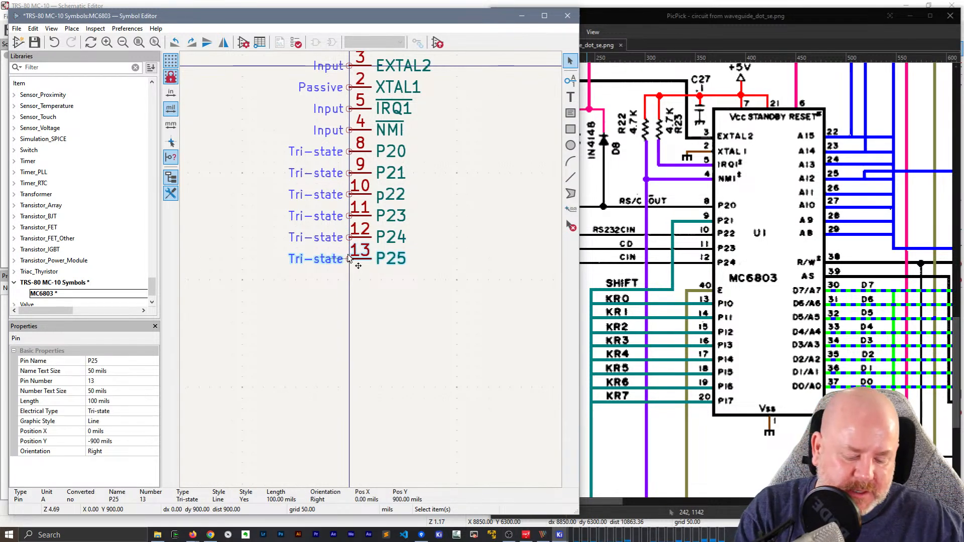
left_click(350, 306)
double_click(351, 306)
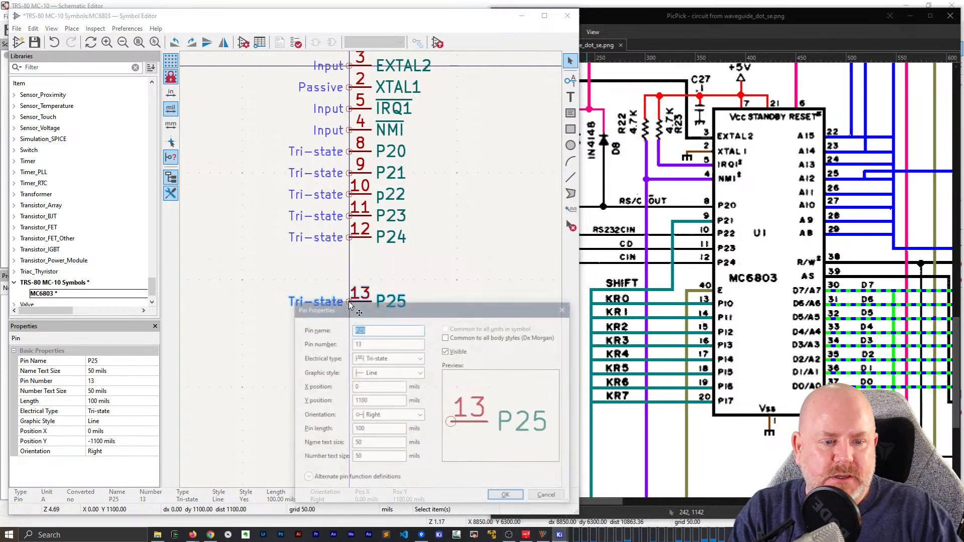
type("40")
key("BackSpace")
key("BackSpace")
type("E")
key("Tab")
type("40")
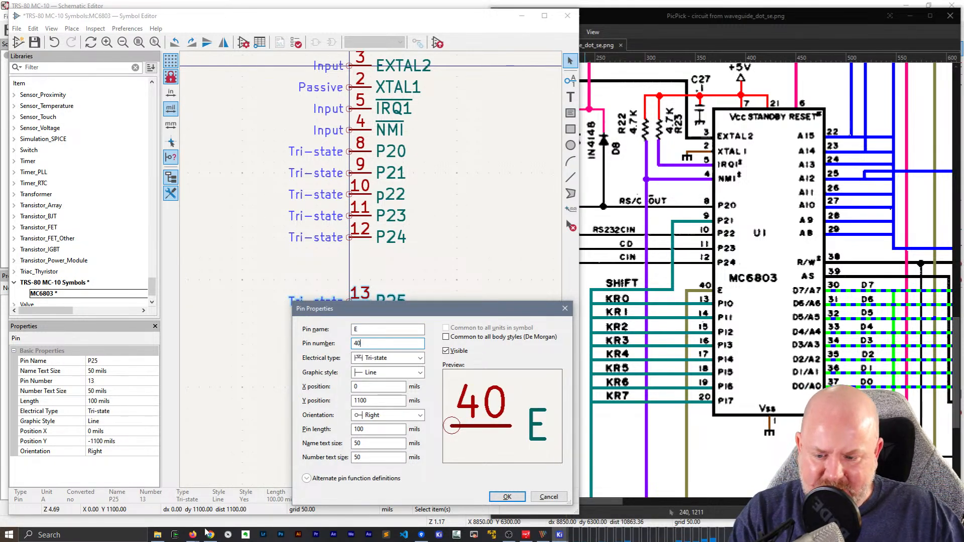
mouse_move(194, 535)
left_click(239, 515)
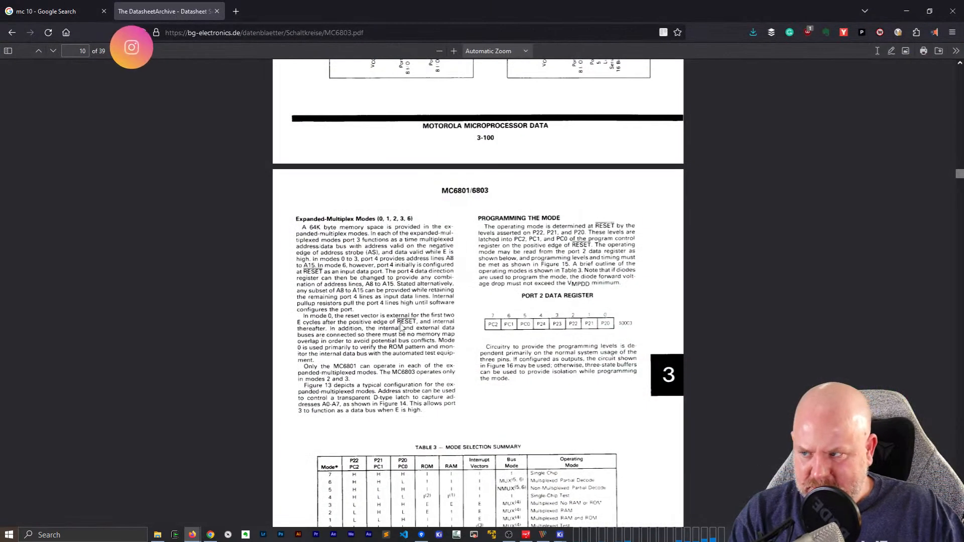
Zoom the MC6803 datasheet to 180% so Figure 1's port pin labels are readable
scroll(466, 418, "down", 5)
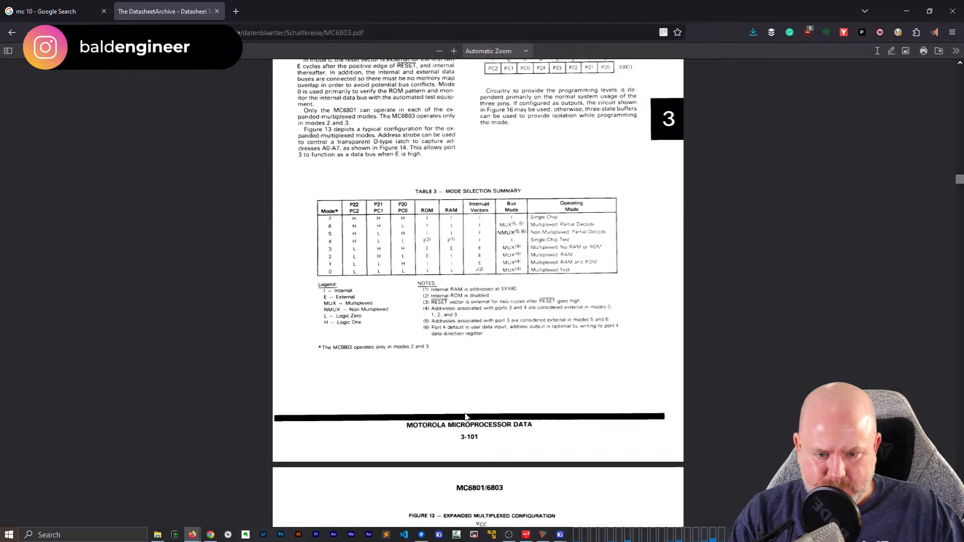
scroll(464, 416, "up", 12)
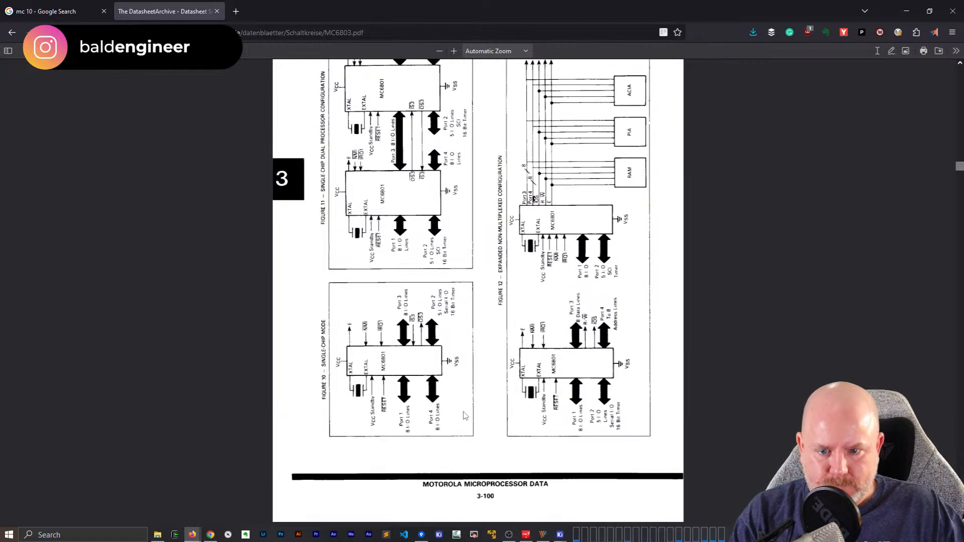
scroll(448, 259, "up", 4)
scroll(447, 259, "down", 20)
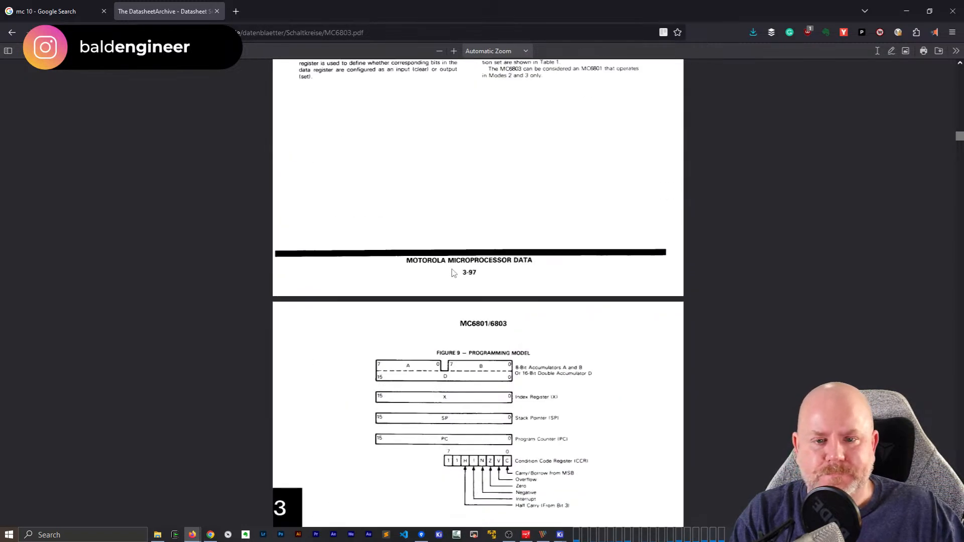
scroll(454, 272, "down", 20)
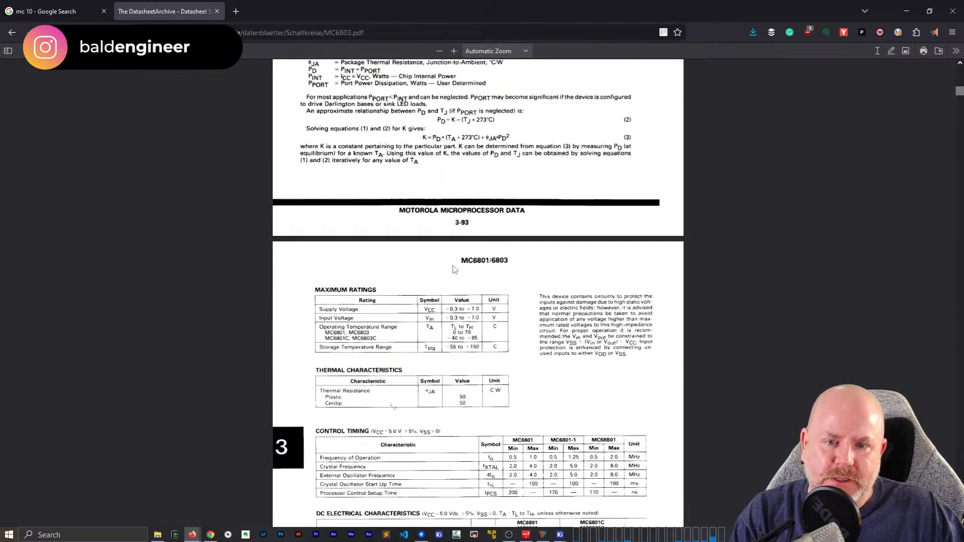
scroll(455, 191, "down", 5)
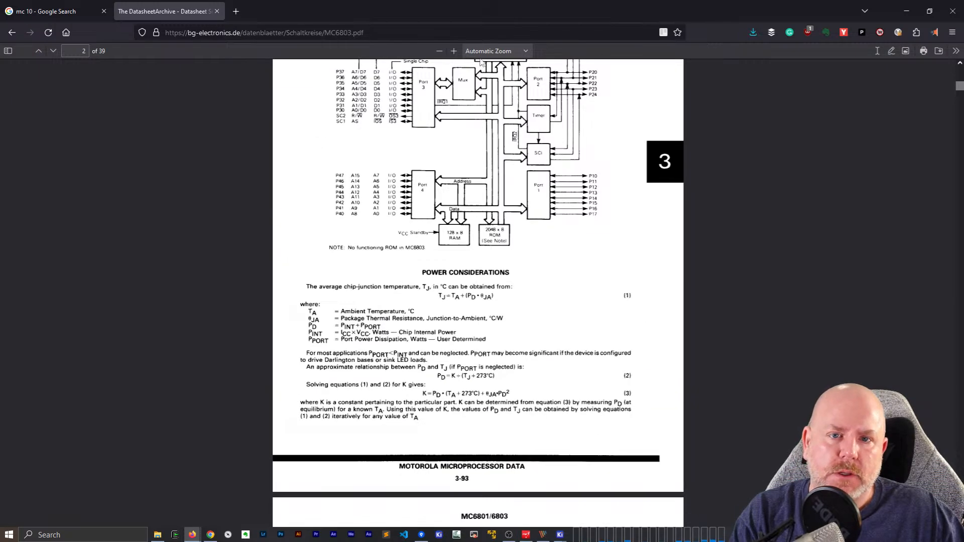
left_click(453, 51)
left_click(454, 51)
left_click(453, 51)
scroll(539, 334, "up", 3)
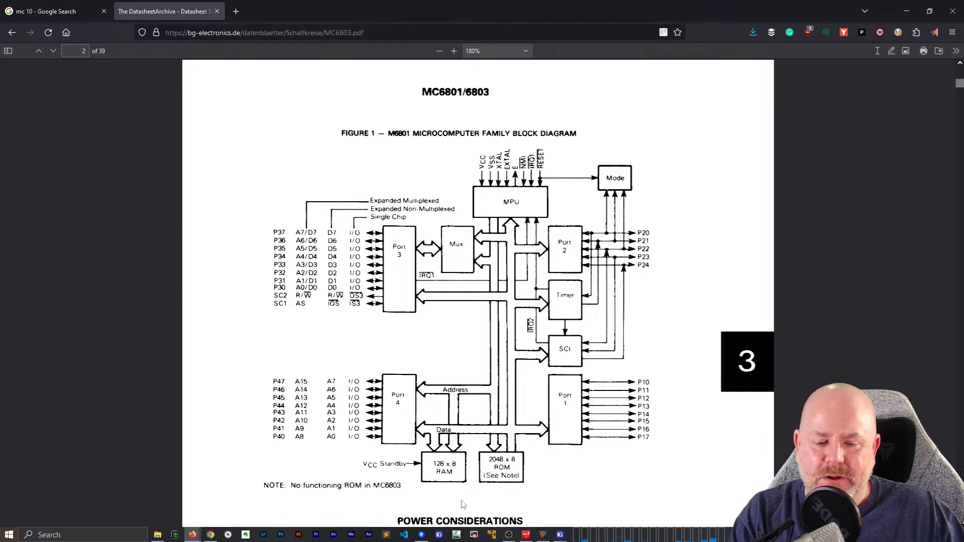
mouse_move(560, 535)
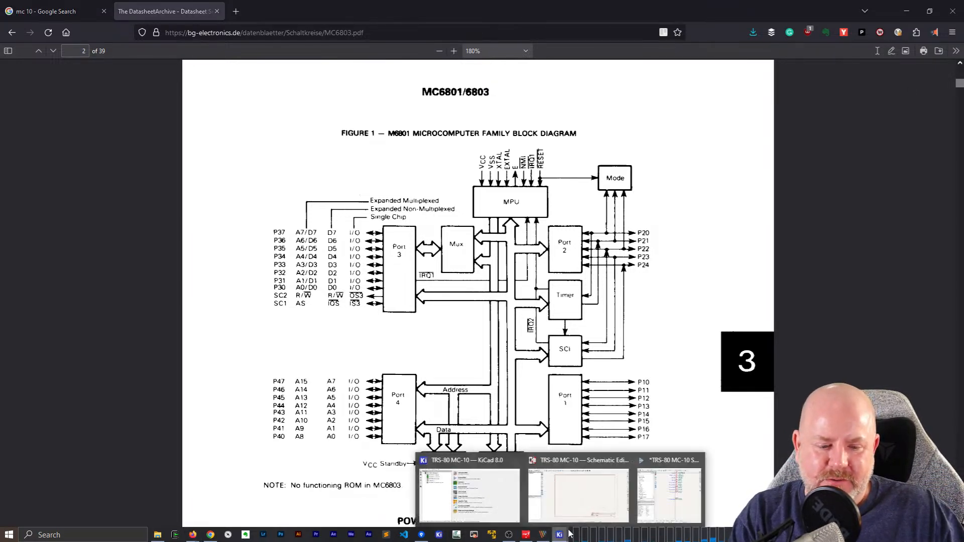
left_click(574, 505)
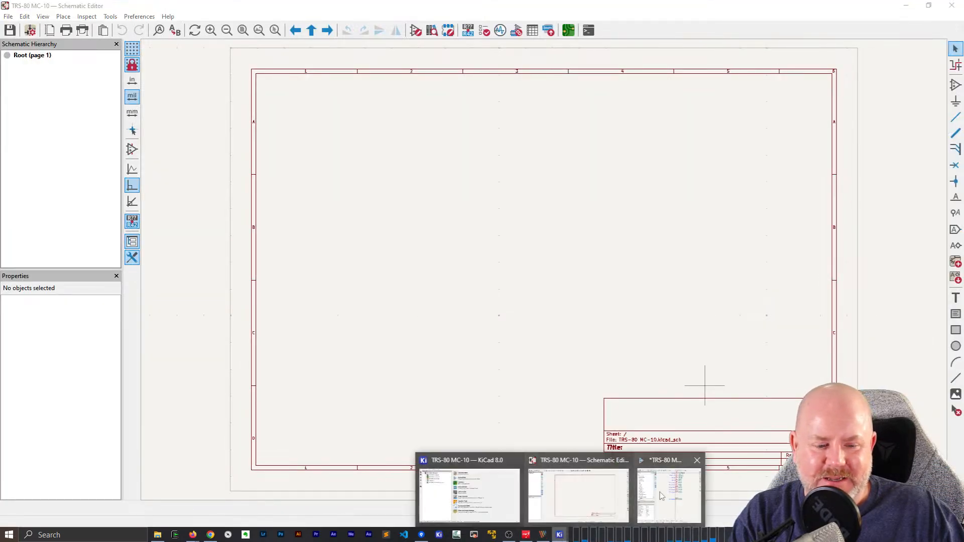
Change pin 40 E's electrical type from Tri-state to Output
left_click(570, 536)
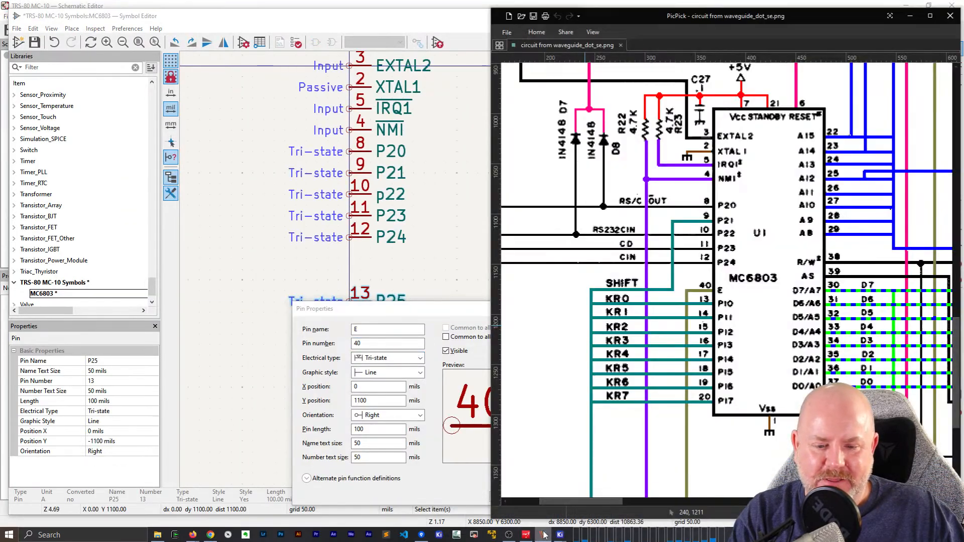
left_click(542, 535)
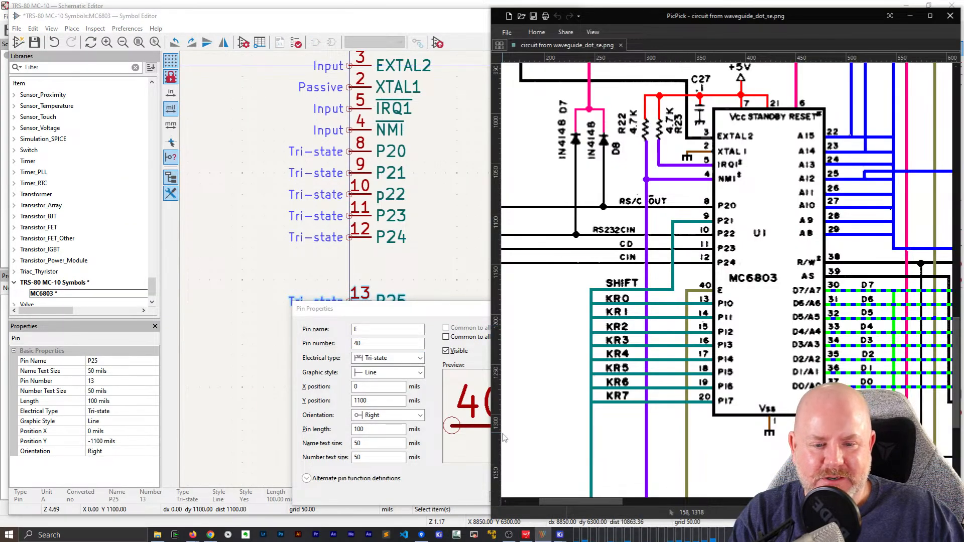
left_click(450, 311)
left_click_drag(449, 311, 319, 214)
left_click(267, 261)
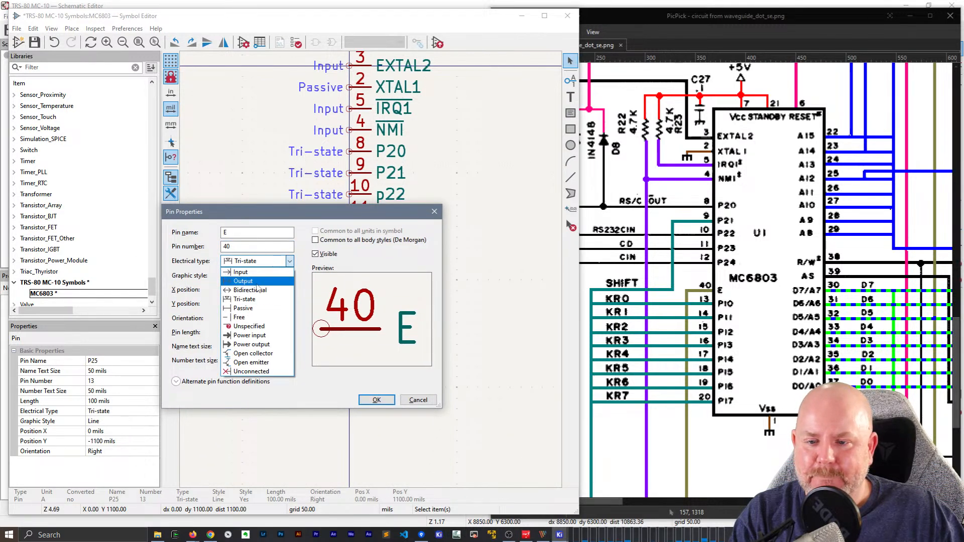
left_click(259, 282)
left_click(370, 401)
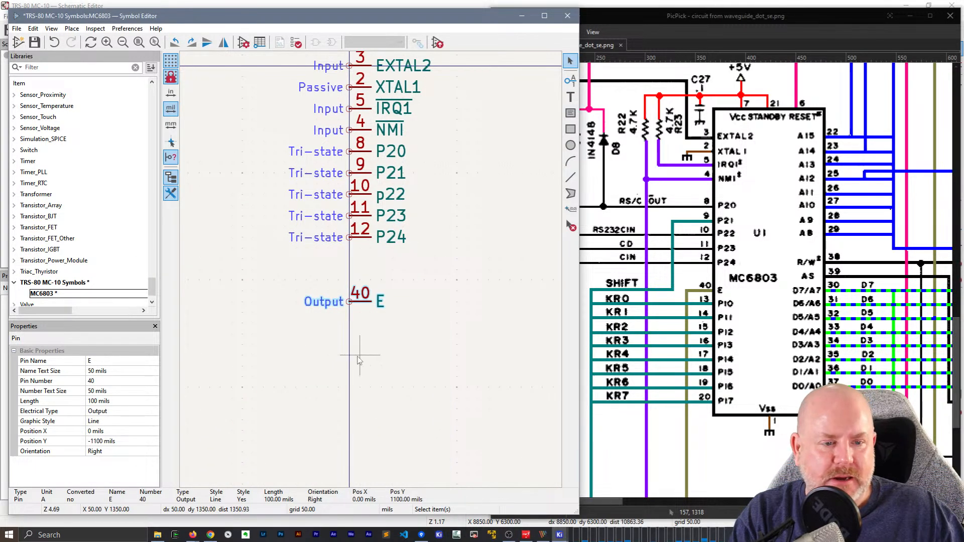
Start placing a new pin below pin E with the Add Pin tool
left_click(347, 326)
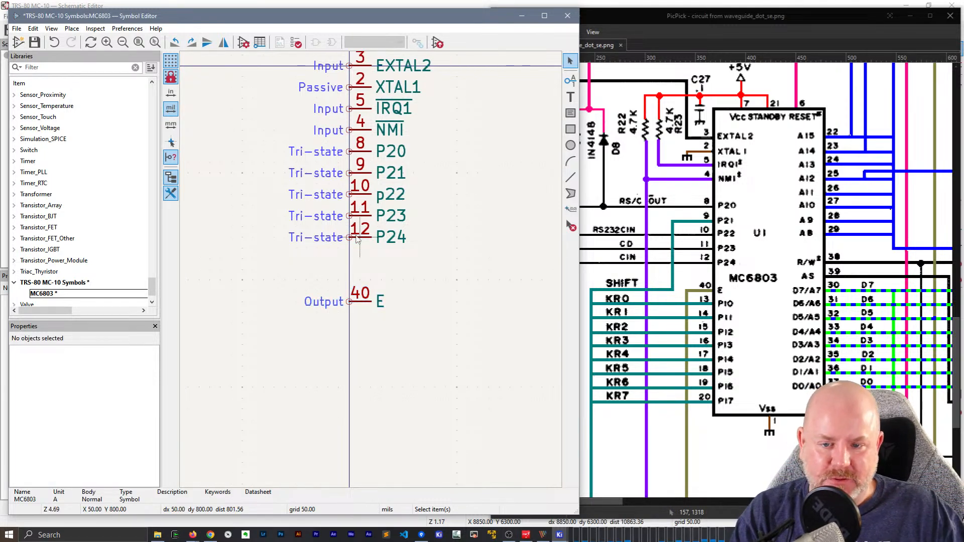
left_click(570, 82)
left_click(362, 344)
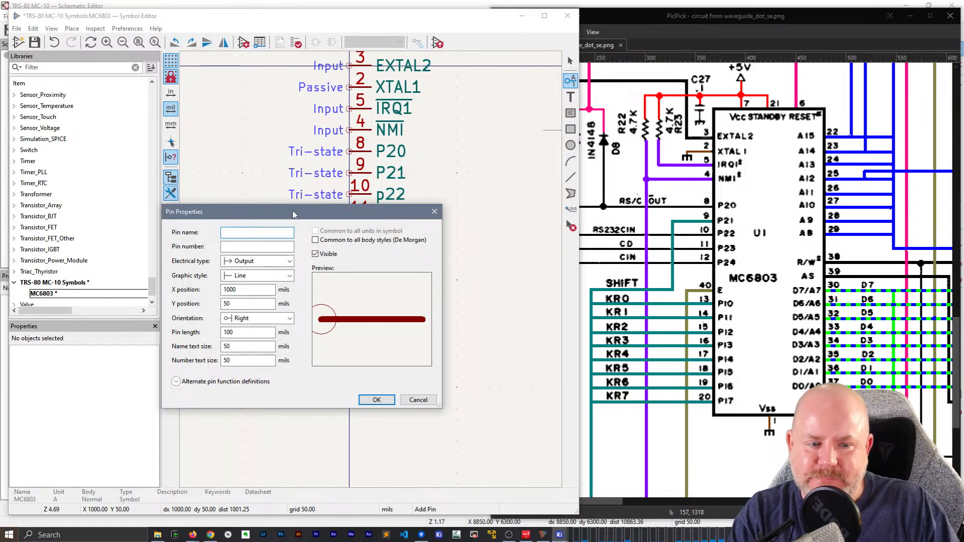
Create Tri-state pin 13 named P10 and place it below pin E
type("p10")
key("BackSpace")
key("BackSpace")
key("BackSpace")
type("P10")
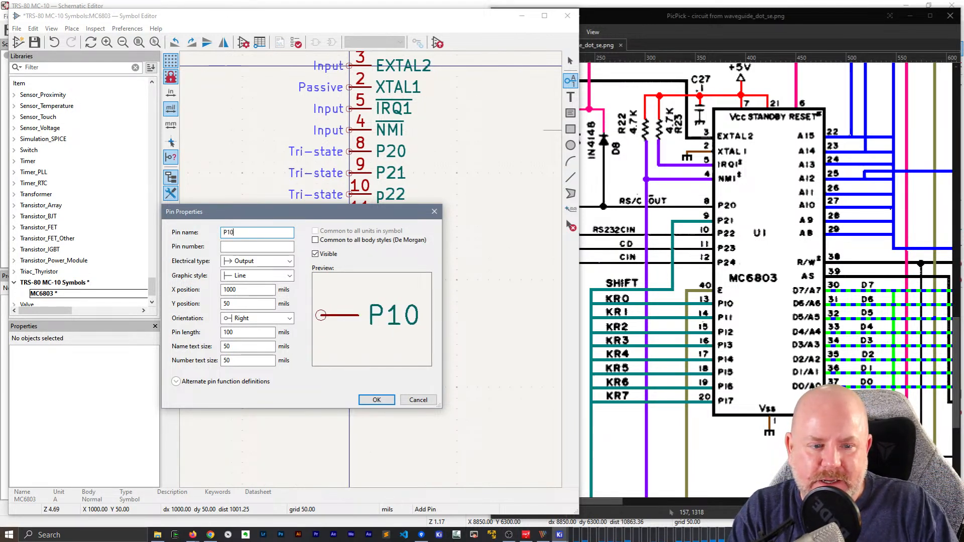
key("Tab")
type("13")
key("Tab")
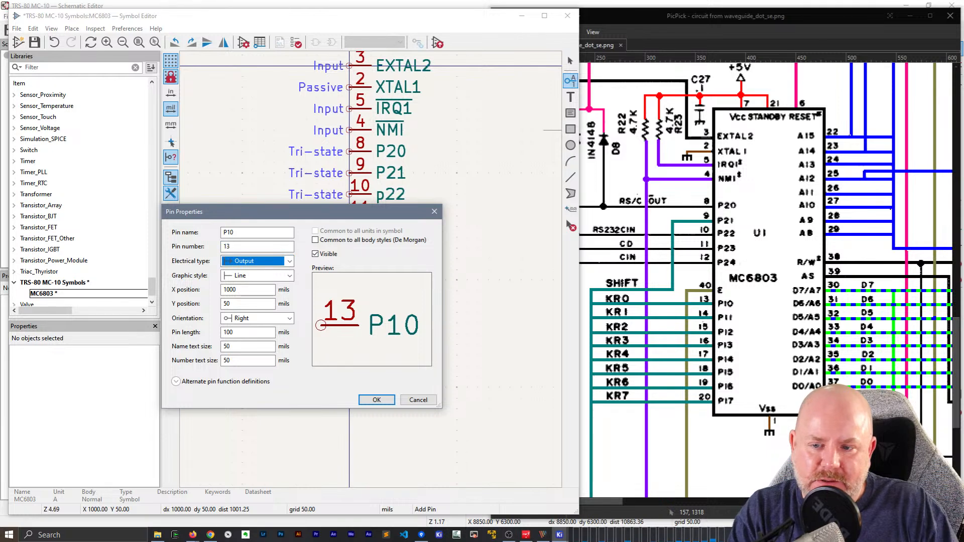
key("Return")
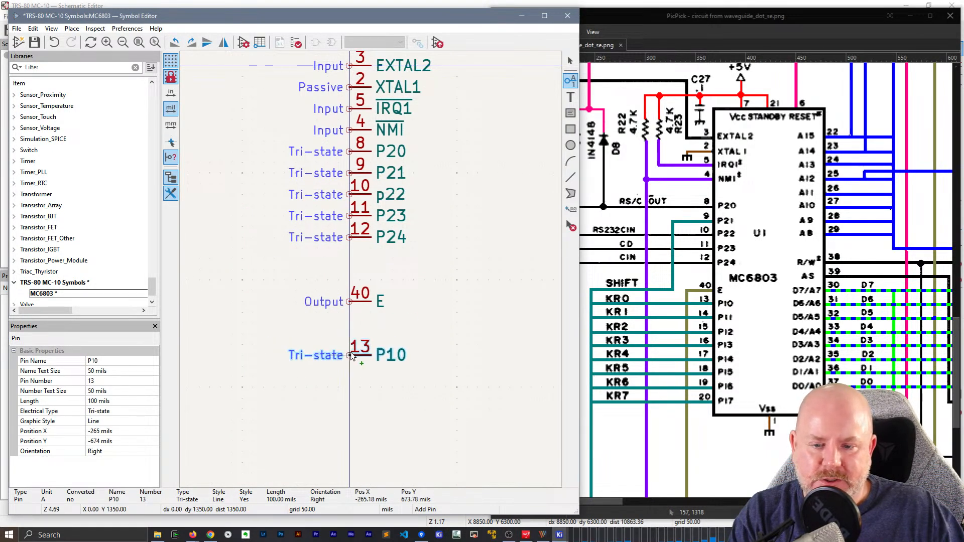
left_click(352, 356)
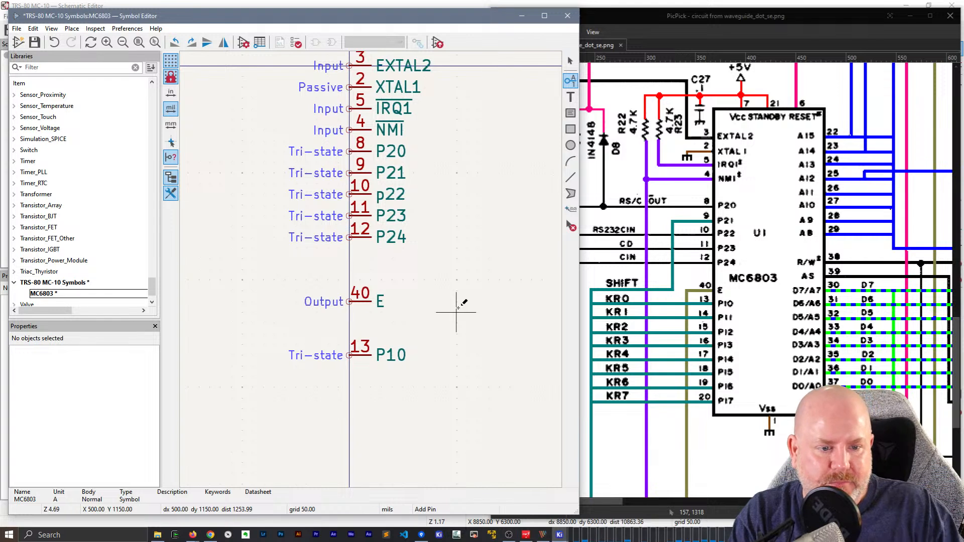
Repeat the pin with Insert to add P11 through P18 below P10
key("Insert")
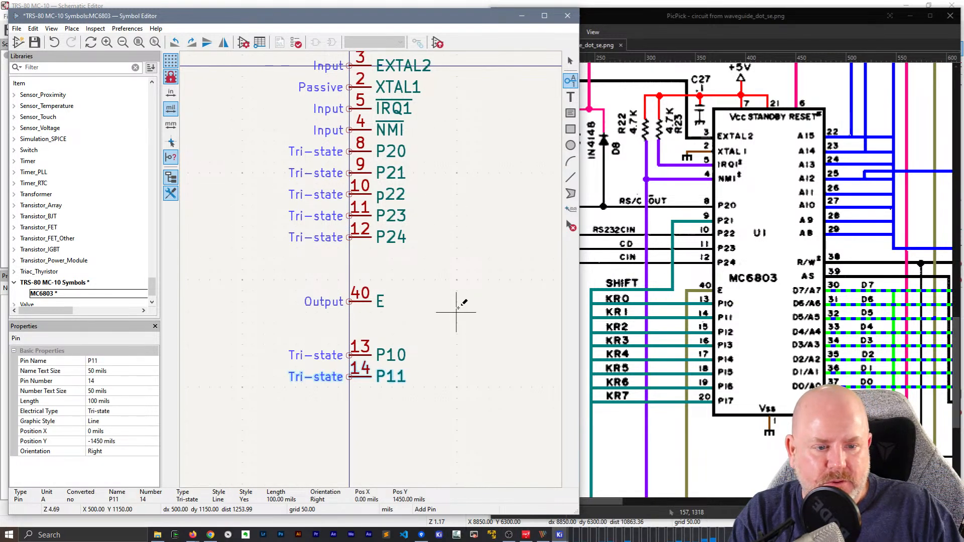
key("Insert")
key("Insert")
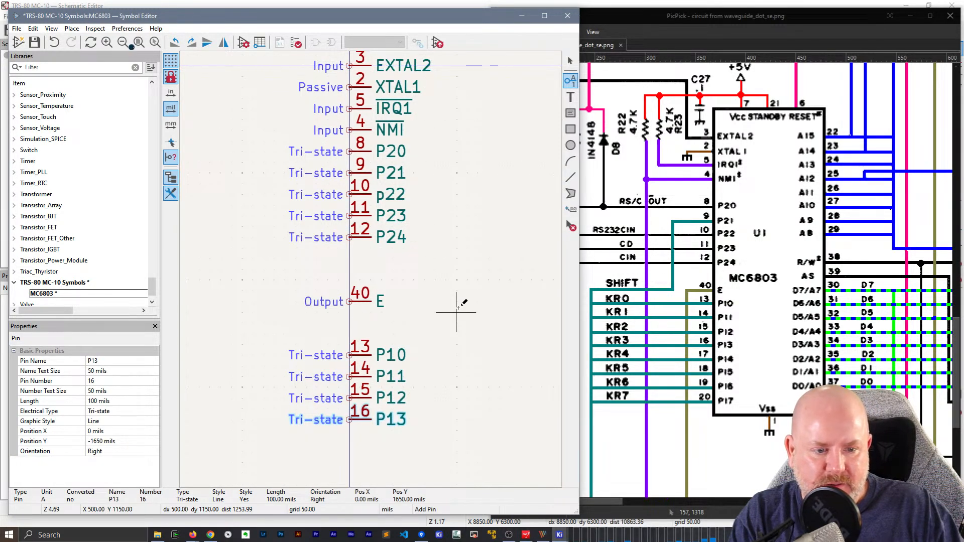
key("Insert")
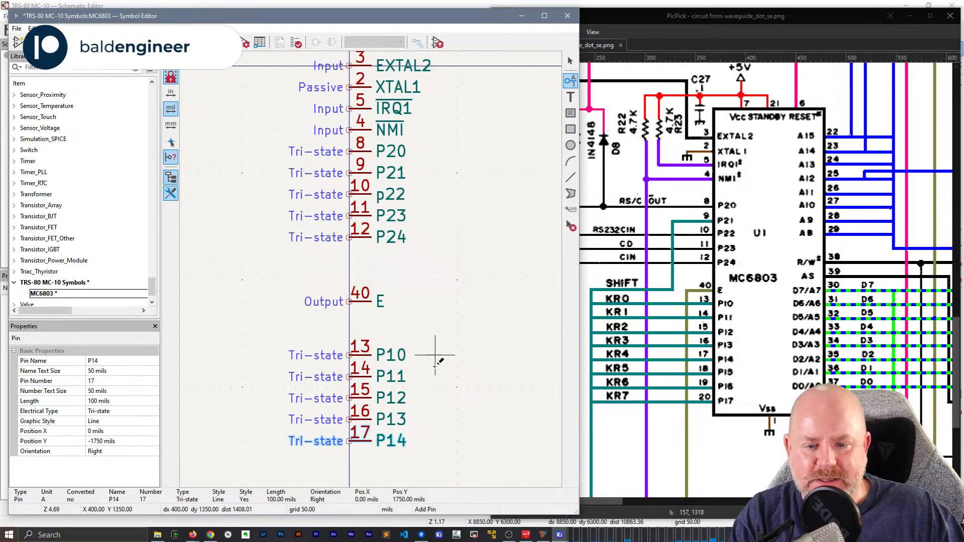
middle_click_drag(442, 372, 381, 148)
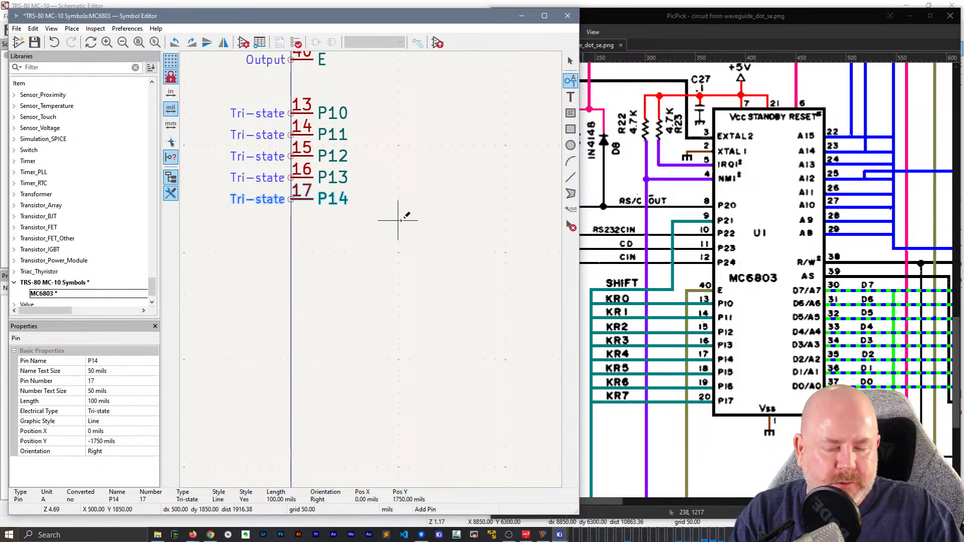
key("Insert")
key("Insert")
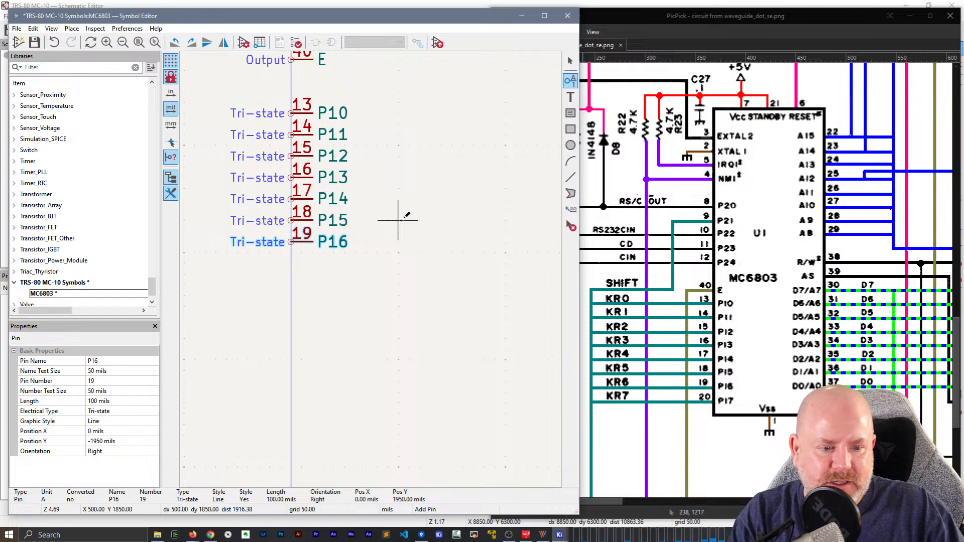
key("Insert")
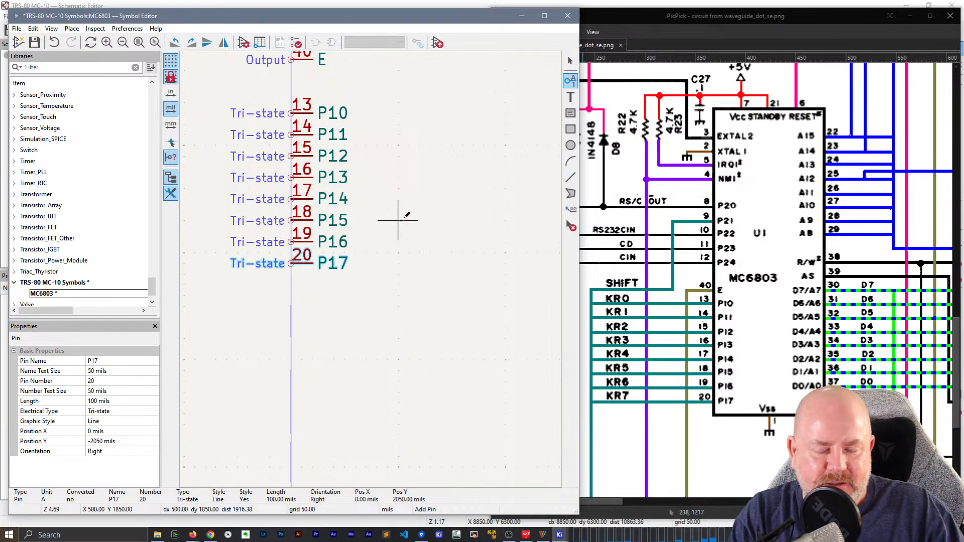
key("Insert")
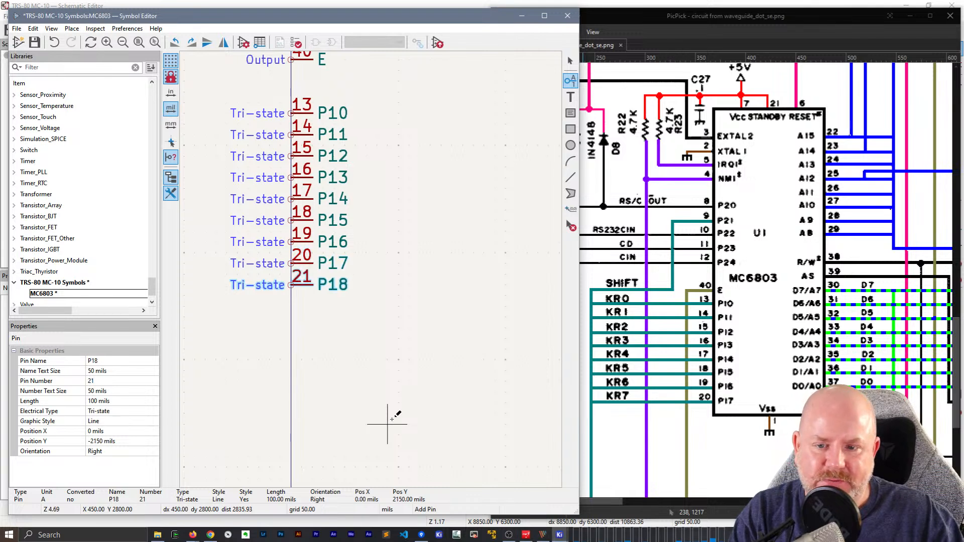
Undo and redo the added pins, then delete the extra pin P18
key("ctrl+z")
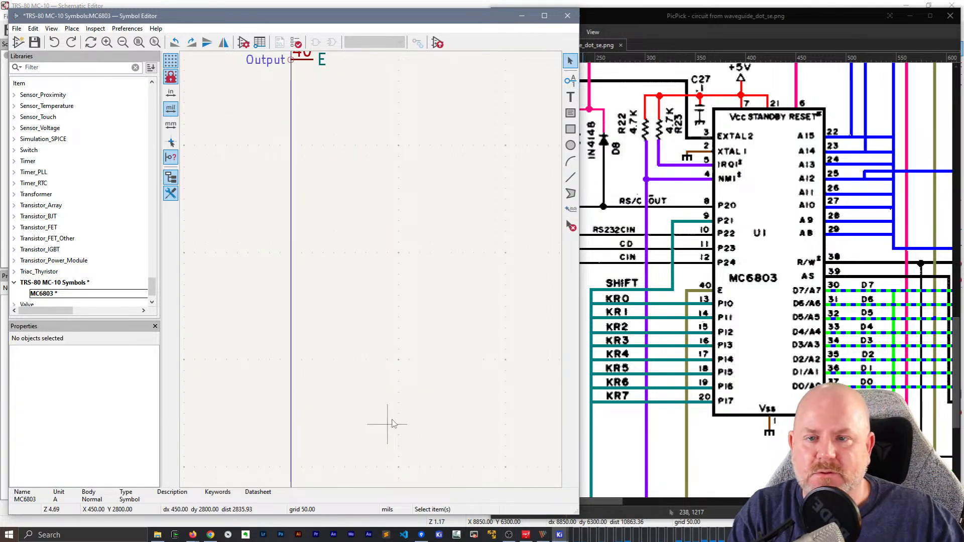
scroll(372, 270, "down", 3)
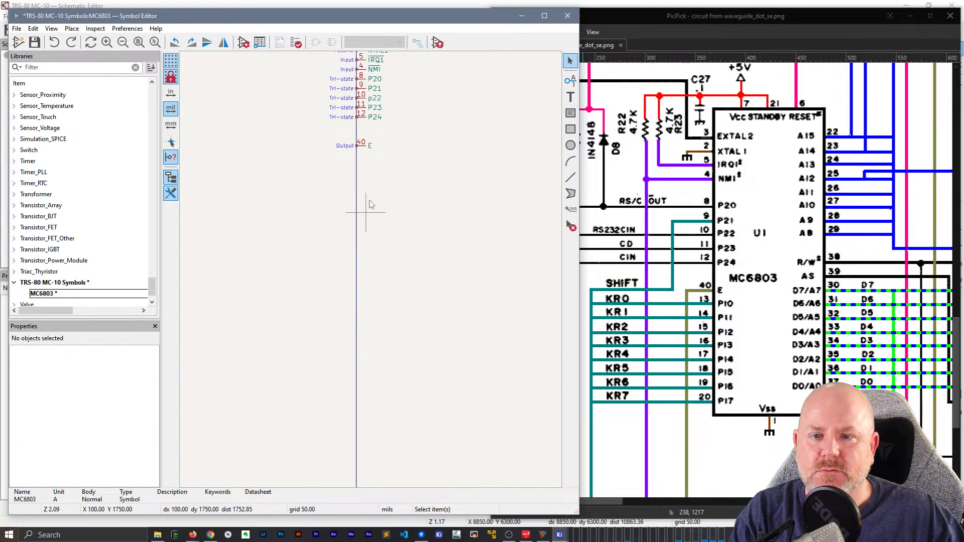
middle_click_drag(430, 146, 409, 222)
left_click(33, 28)
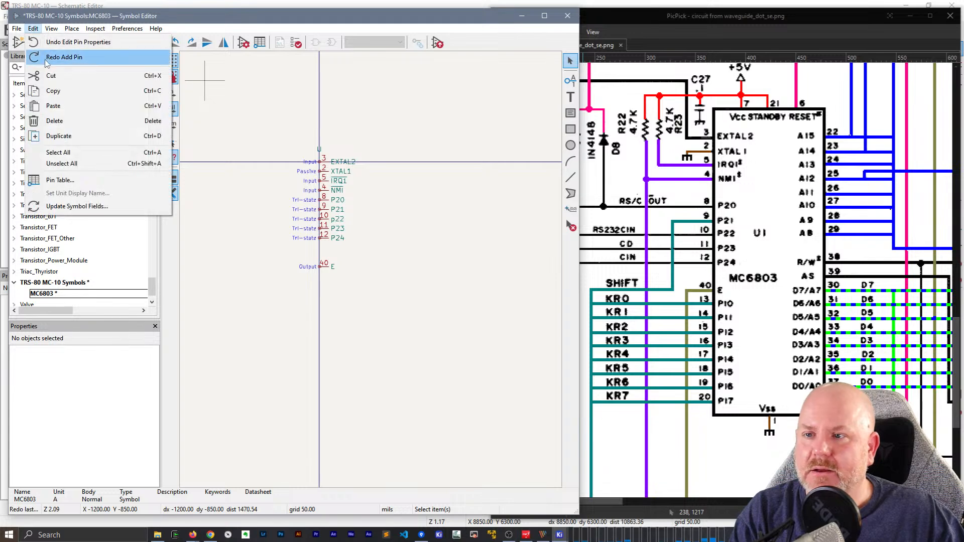
left_click(45, 59)
scroll(370, 267, "up", 4)
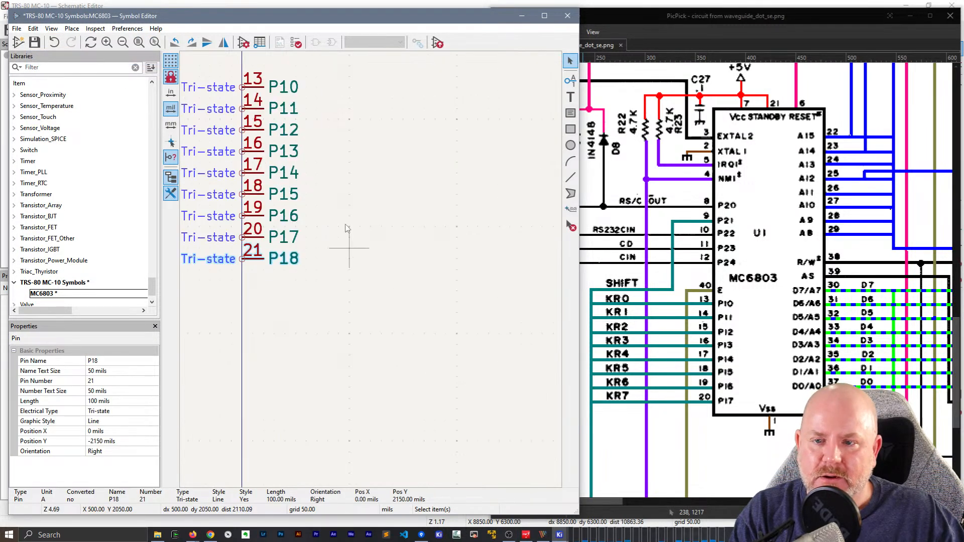
middle_click_drag(351, 243, 500, 304)
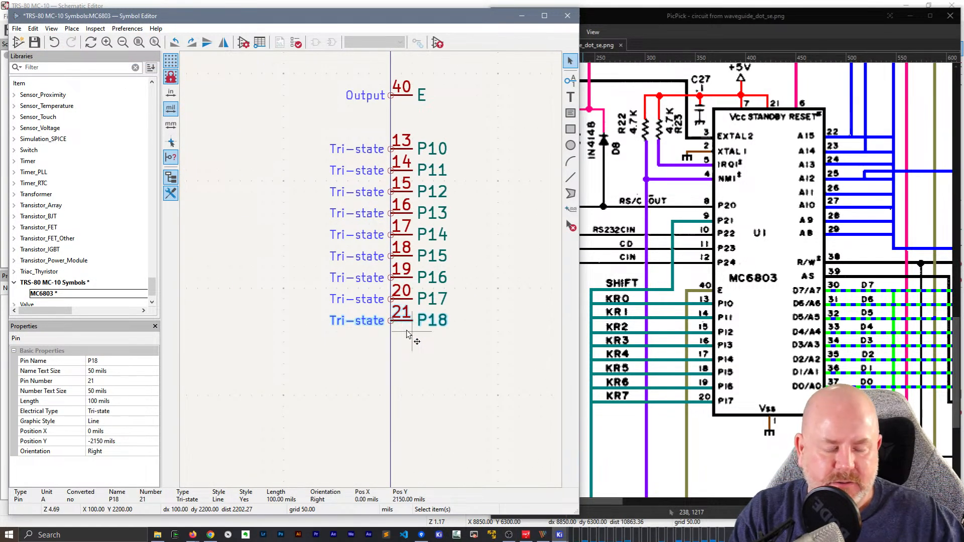
key("Delete")
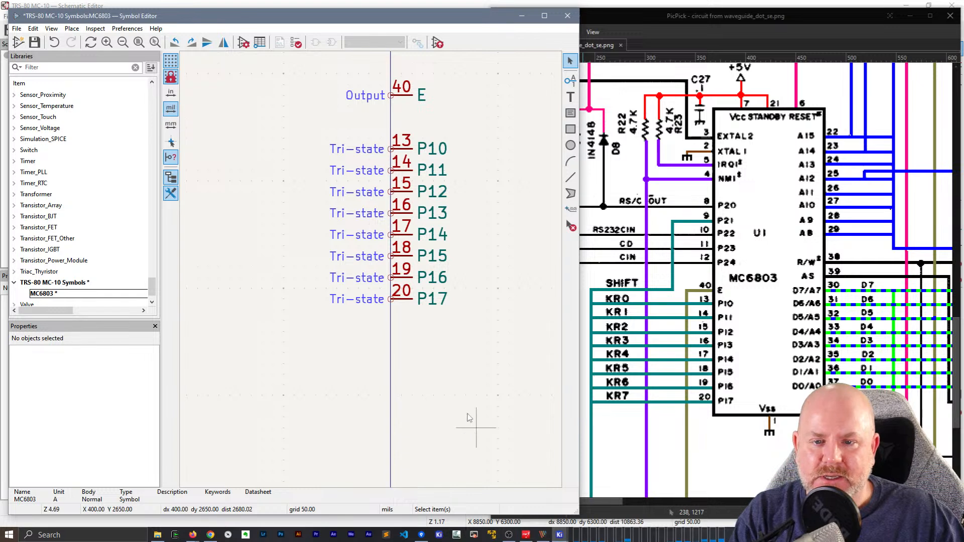
middle_click_drag(491, 199, 419, 262)
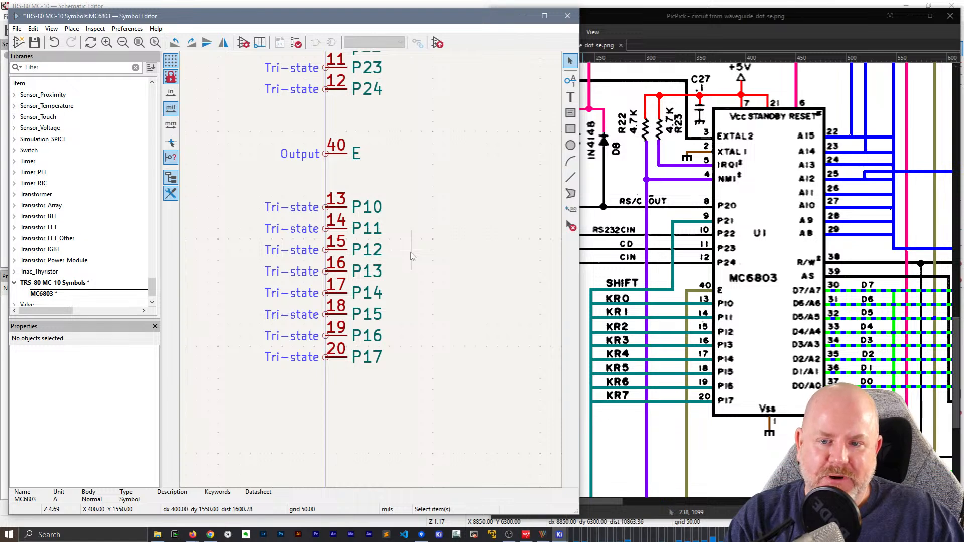
scroll(411, 256, "down", 3)
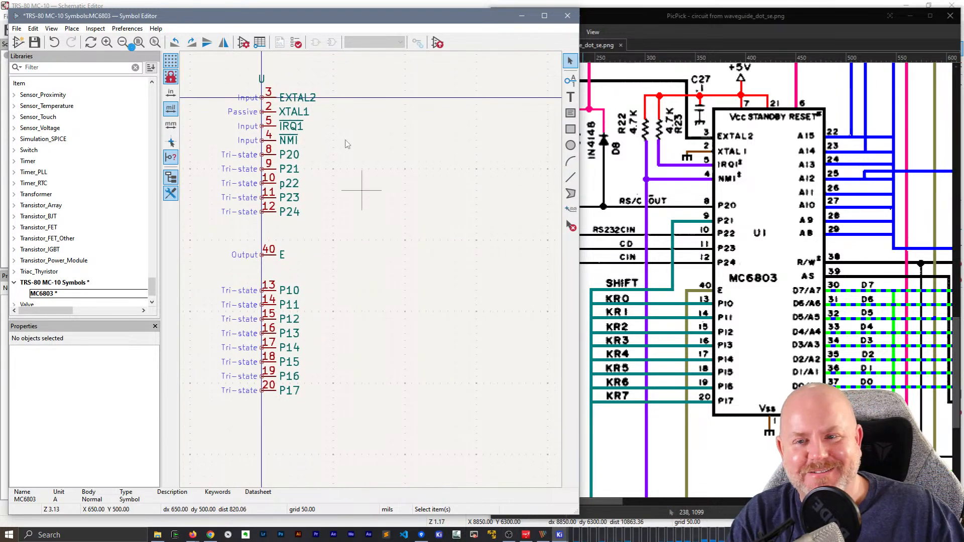
In the Pin Table, add power-input pin 1 named Vss
left_click(259, 44)
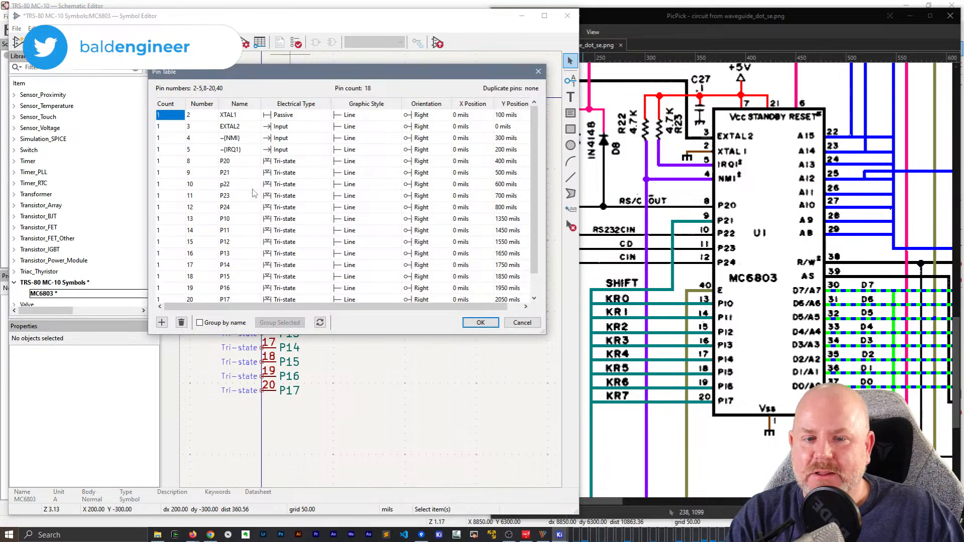
scroll(253, 201, "down", 1)
left_click(162, 323)
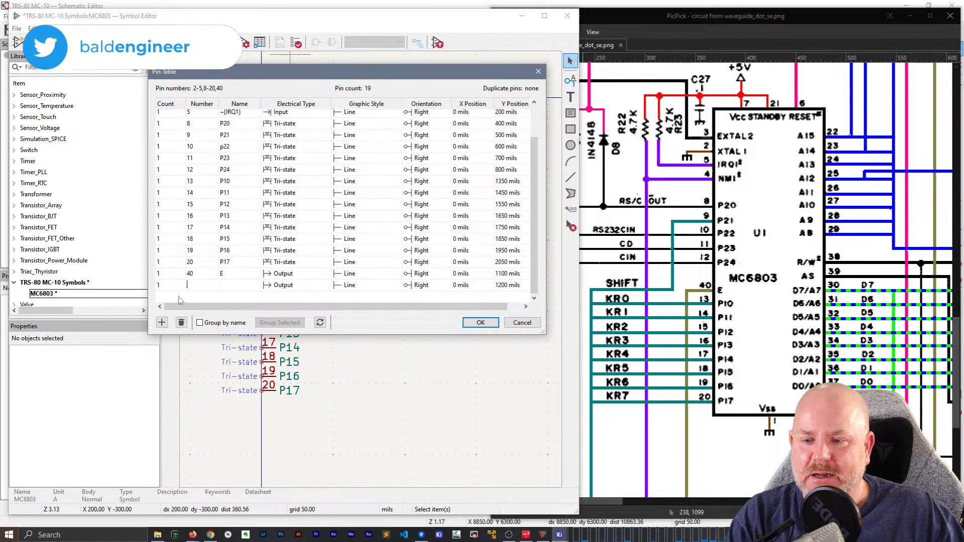
type("1")
key("Tab")
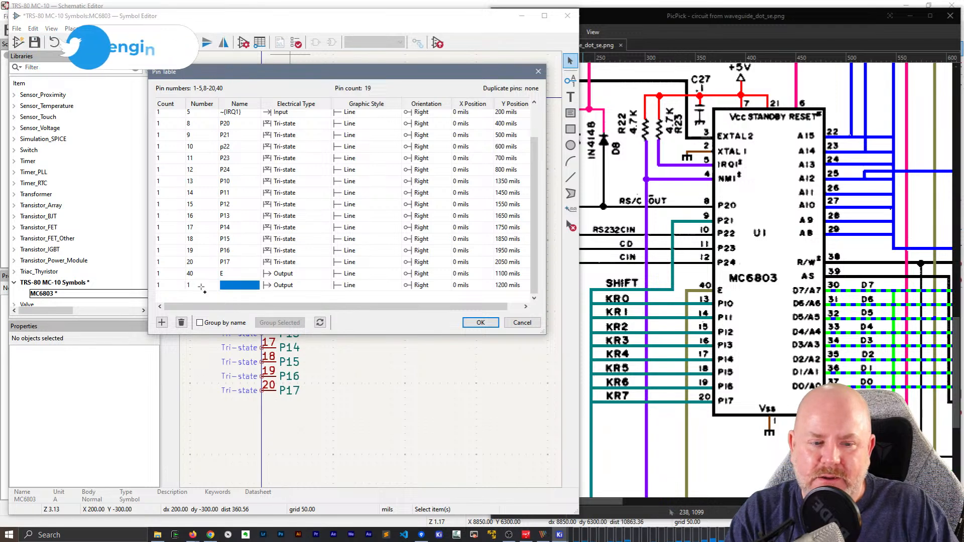
type("vSS")
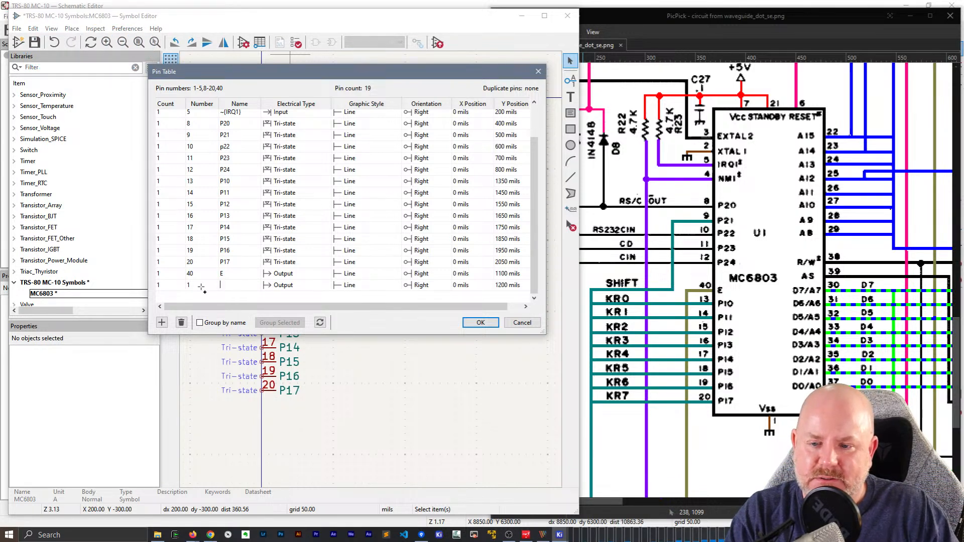
type("s")
key("Tab")
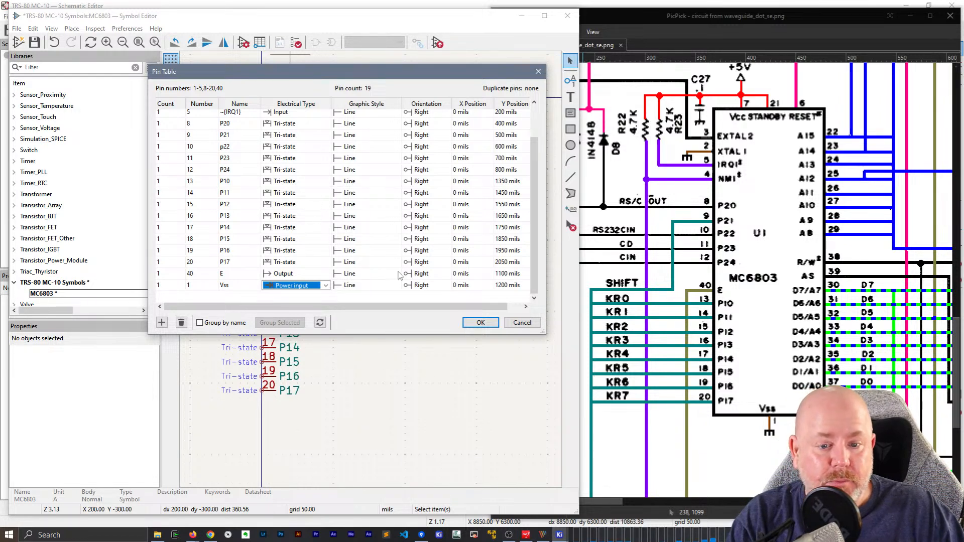
Add another Pin Table row for pin 7 named Vcc
left_click(162, 322)
scroll(187, 252, "up", 2)
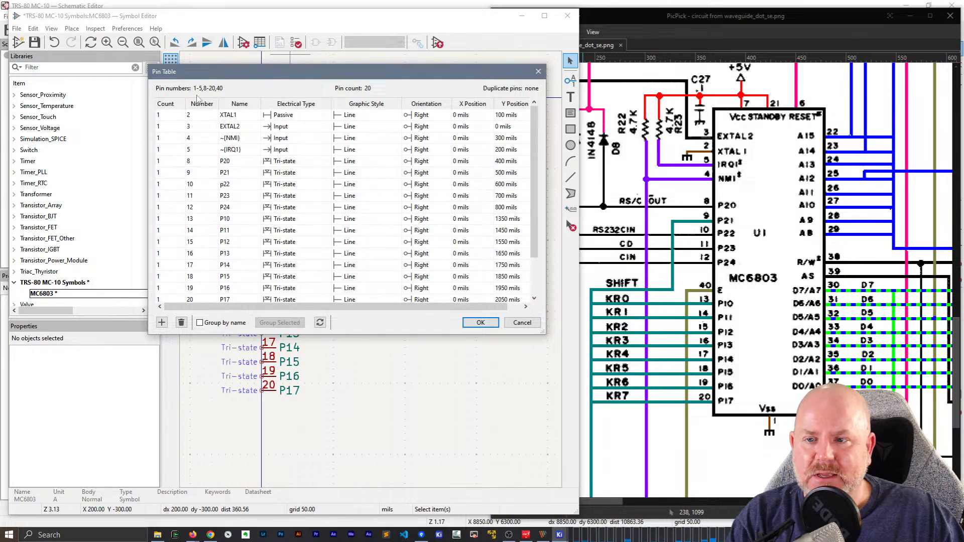
left_click(195, 115)
left_click(161, 322)
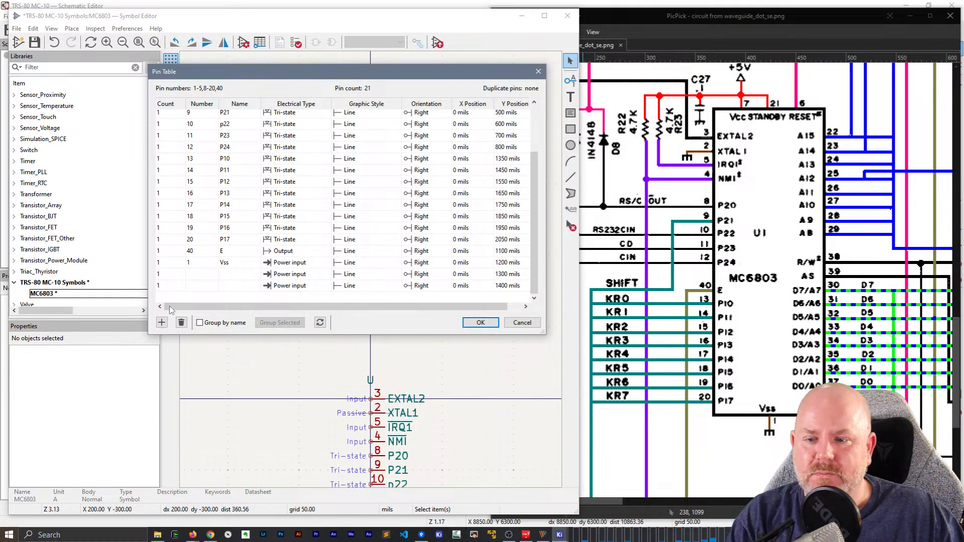
left_click(209, 275)
type("7")
key("Tab")
type("V")
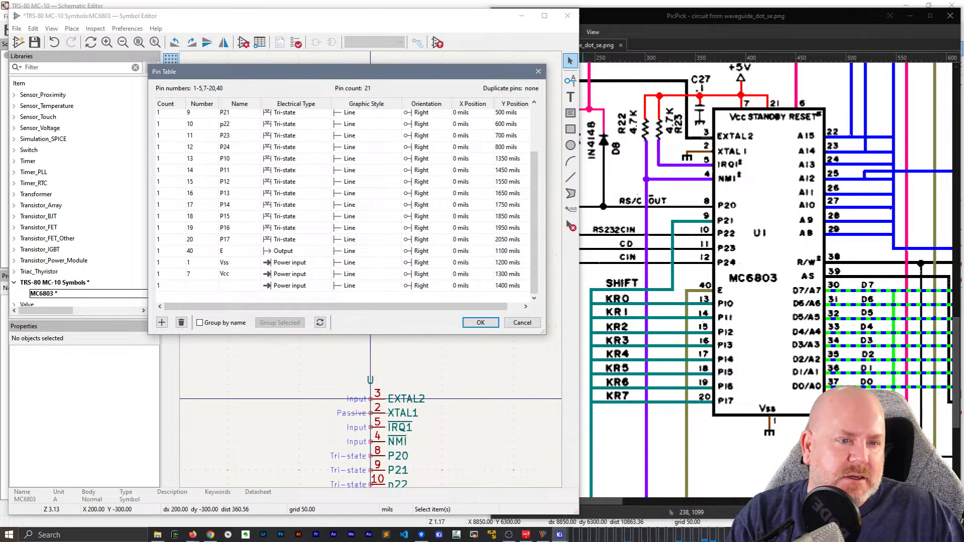
Add a pin 21 row named Standby and bring up the datasheet in Firefox
left_click(196, 287)
type("21")
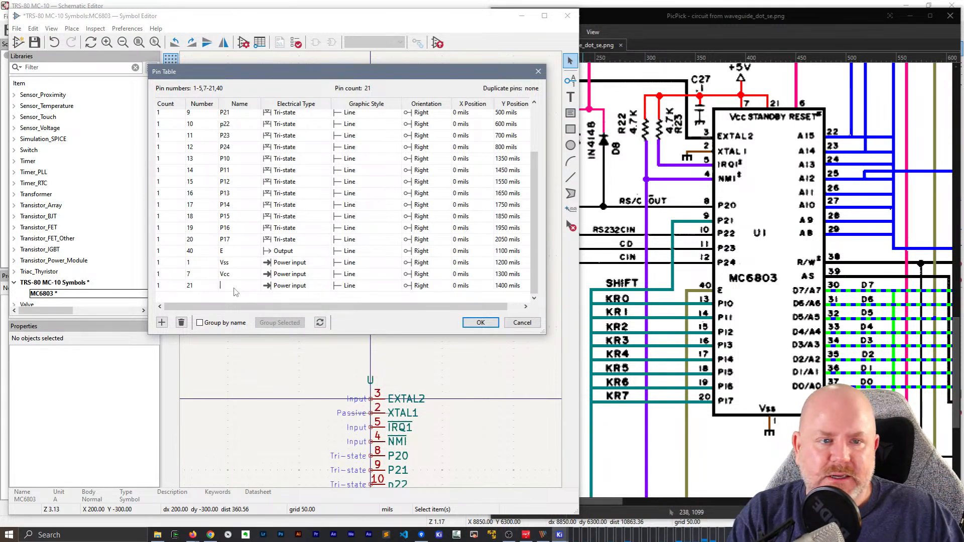
type("Standby")
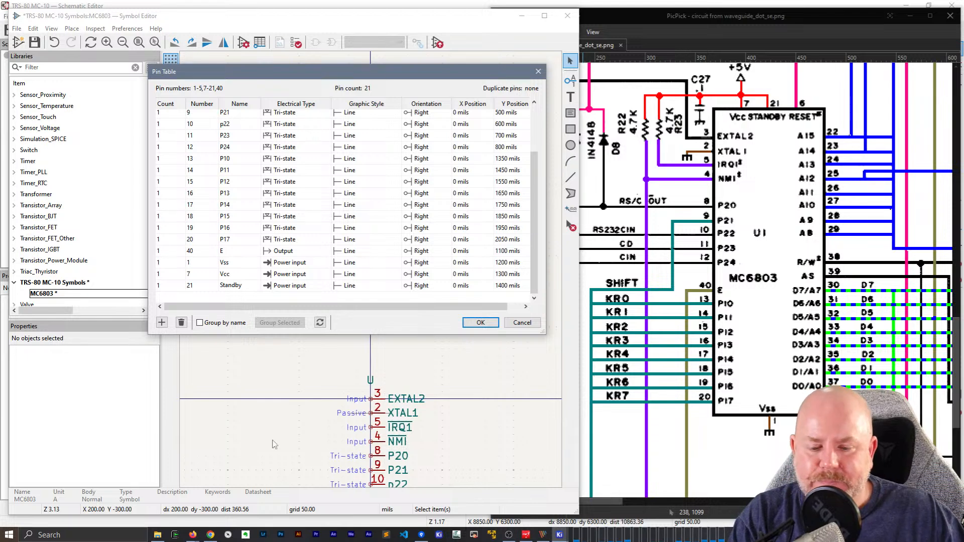
mouse_move(192, 535)
left_click(243, 495)
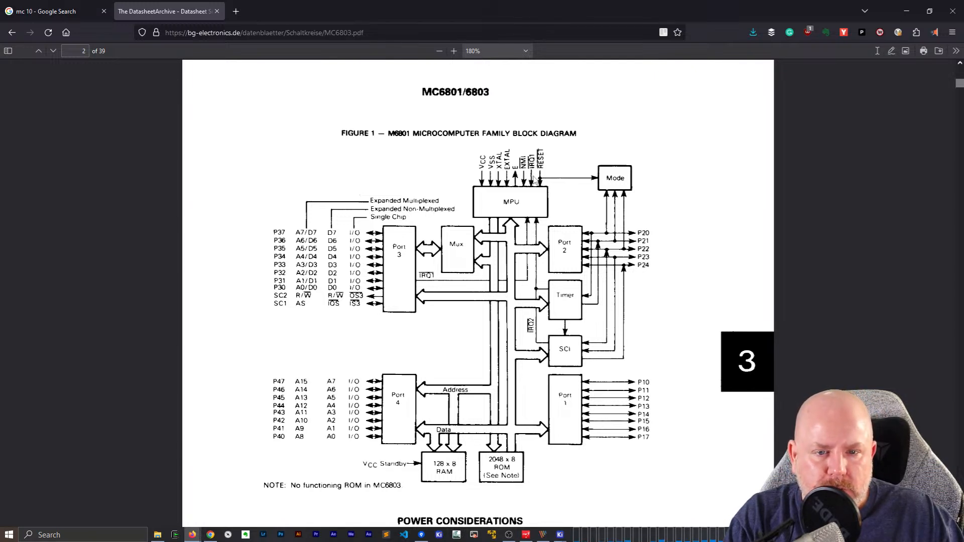
Check the block diagram's standby supply, then return to edit pin 21's name
scroll(538, 259, "down", 1)
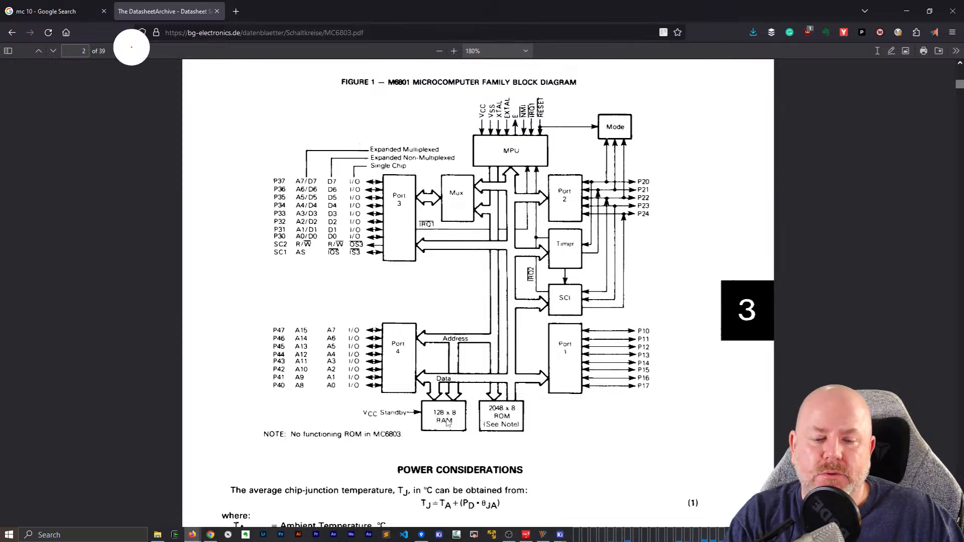
left_click(907, 11)
left_click(236, 284)
Rename pin 21 from Standby to Vcc_Stdby
type("Vcc S")
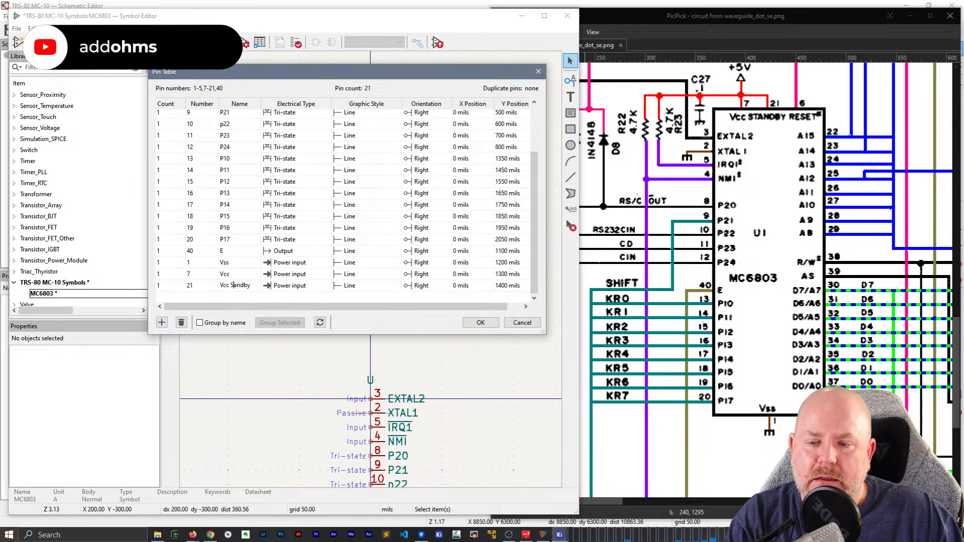
type("td")
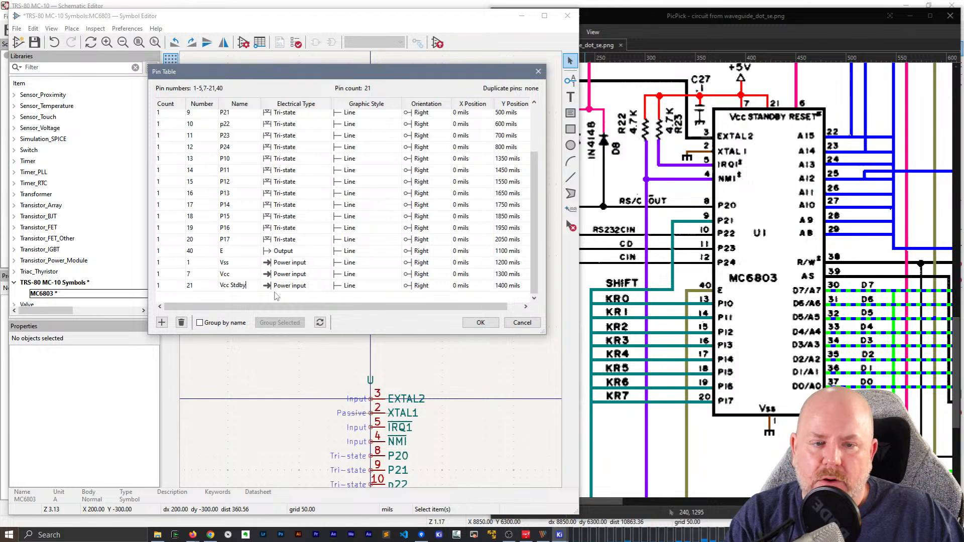
left_click(257, 286)
left_click(162, 323)
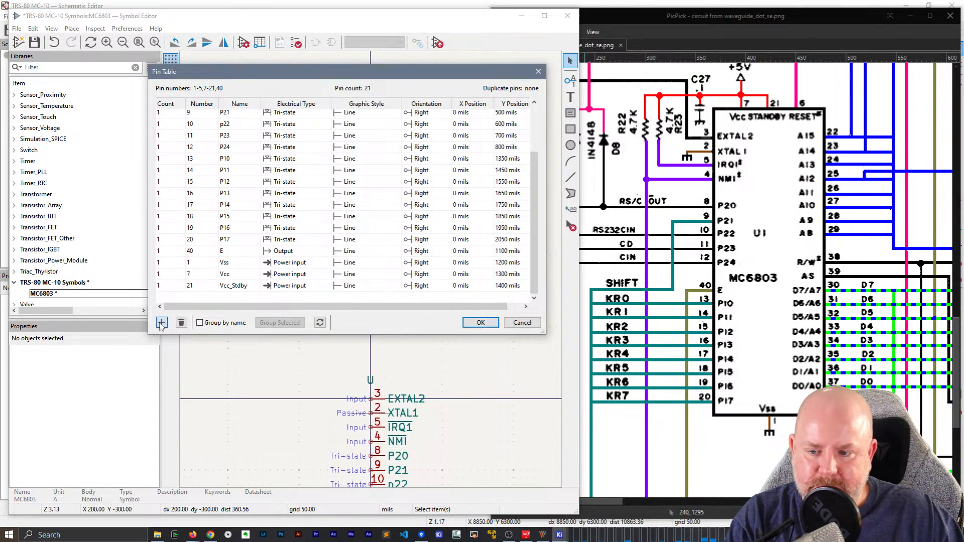
Add pin 6 RESET as an Input, apply the table and save the symbol
type("6")
key("Tab")
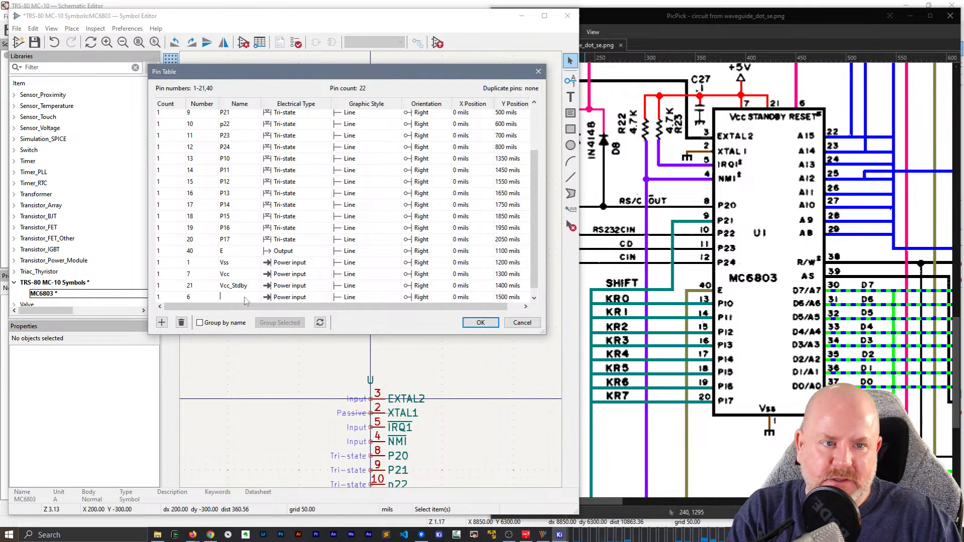
left_click(302, 298)
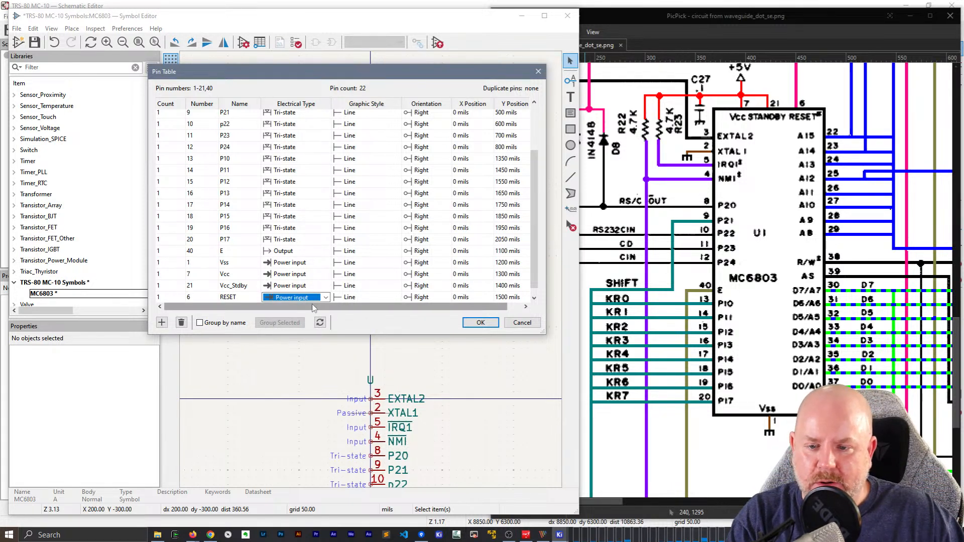
left_click(311, 298)
left_click(283, 307)
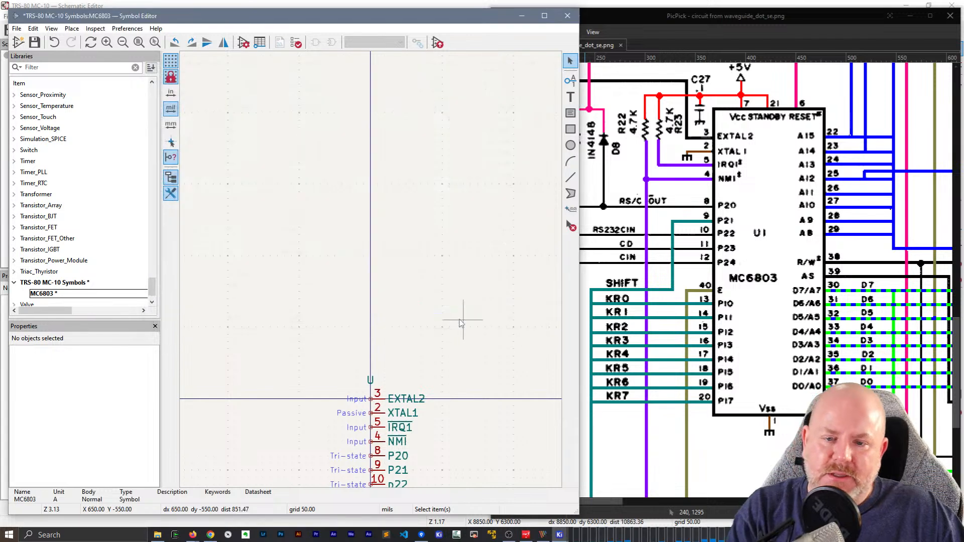
left_click(467, 322)
key("ctrl+s")
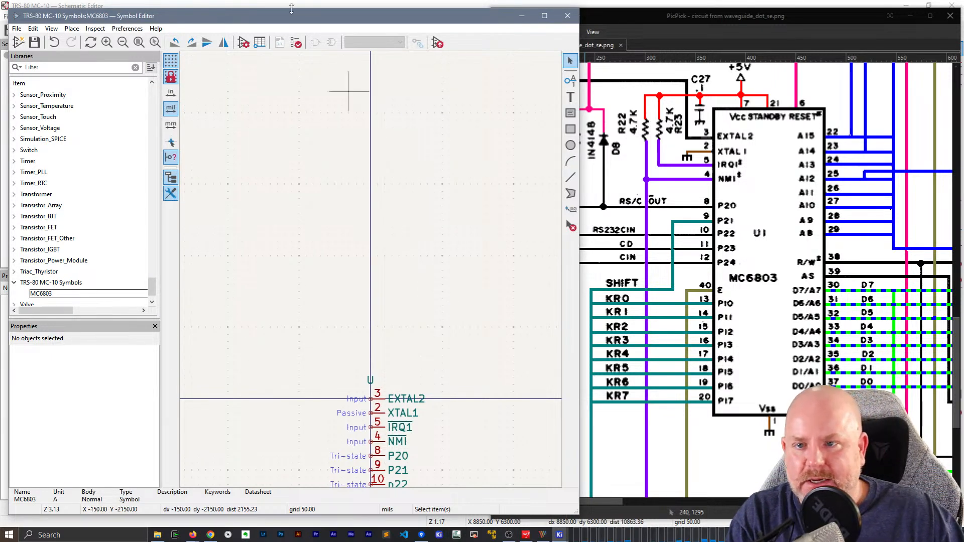
Add a new row to the Pin Table with its orientation set to Left
left_click(260, 43)
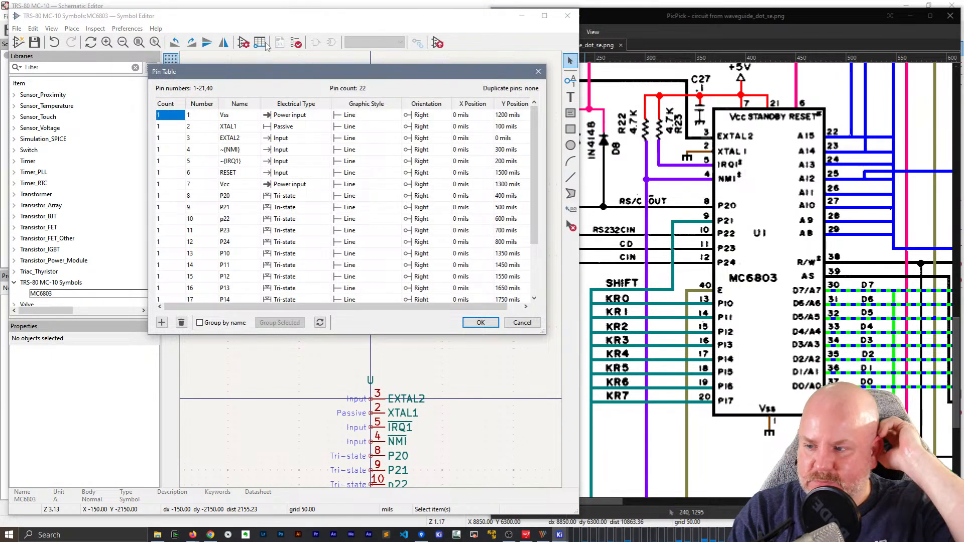
scroll(296, 214, "down", 3)
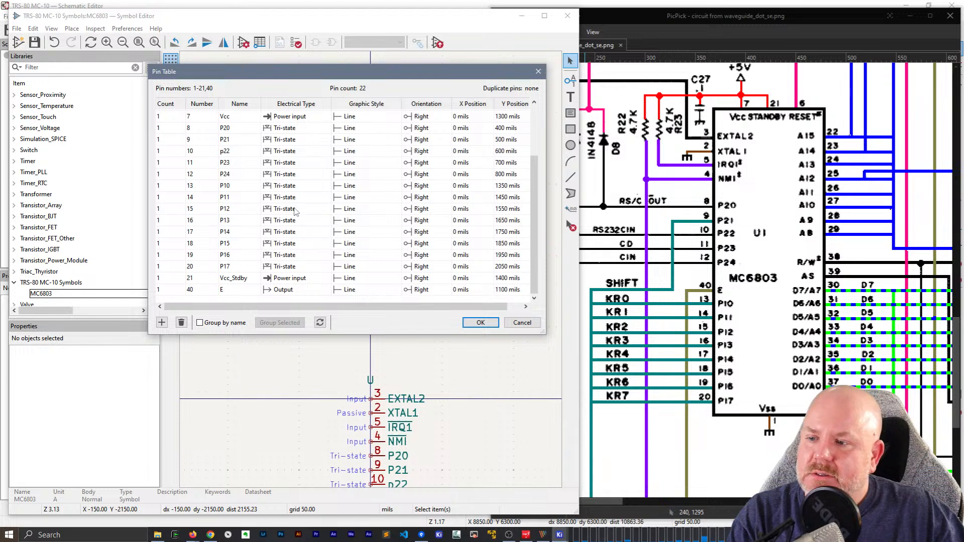
left_click(162, 322)
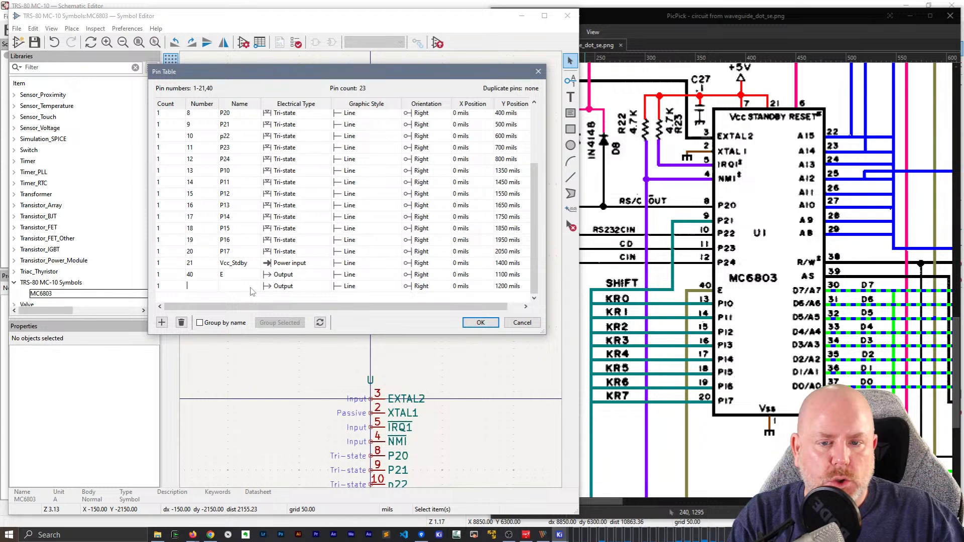
left_click(429, 289)
left_click(430, 290)
left_click(428, 304)
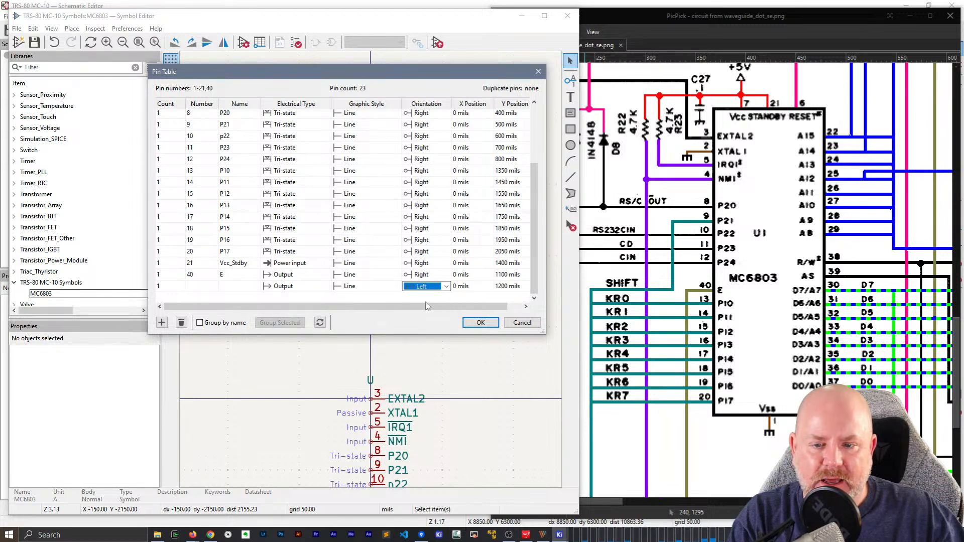
left_click(258, 291)
Make the new pin Bidirectional and bring the datasheet back up in Firefox
left_click(285, 287)
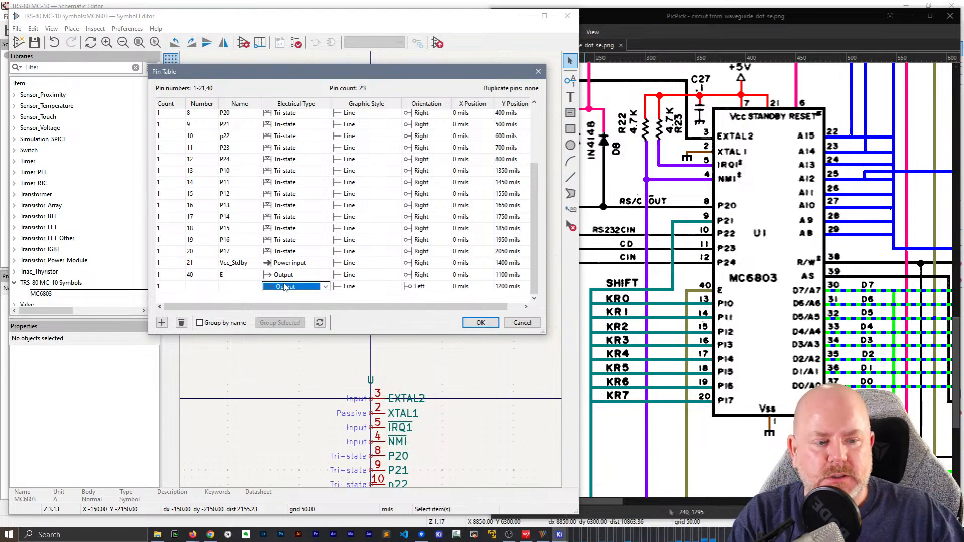
left_click(291, 286)
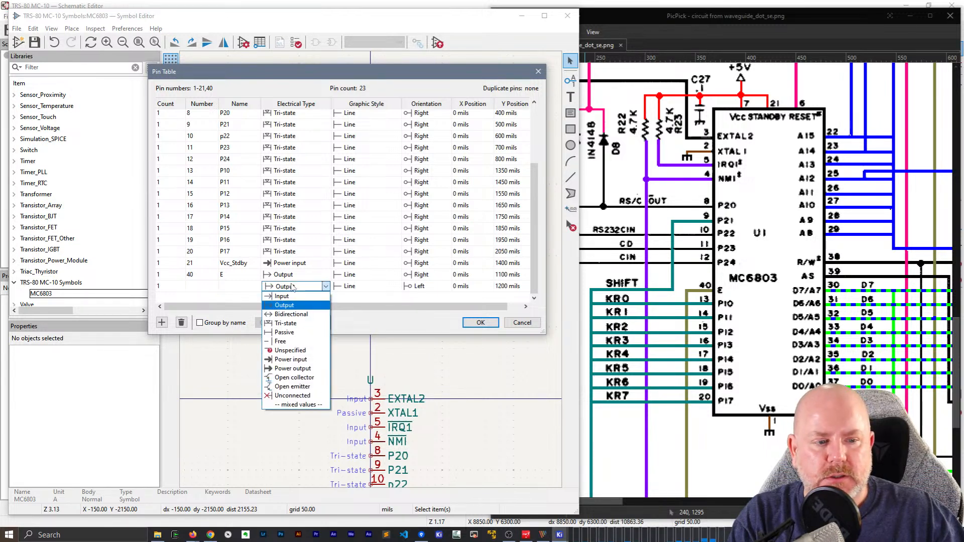
left_click(295, 314)
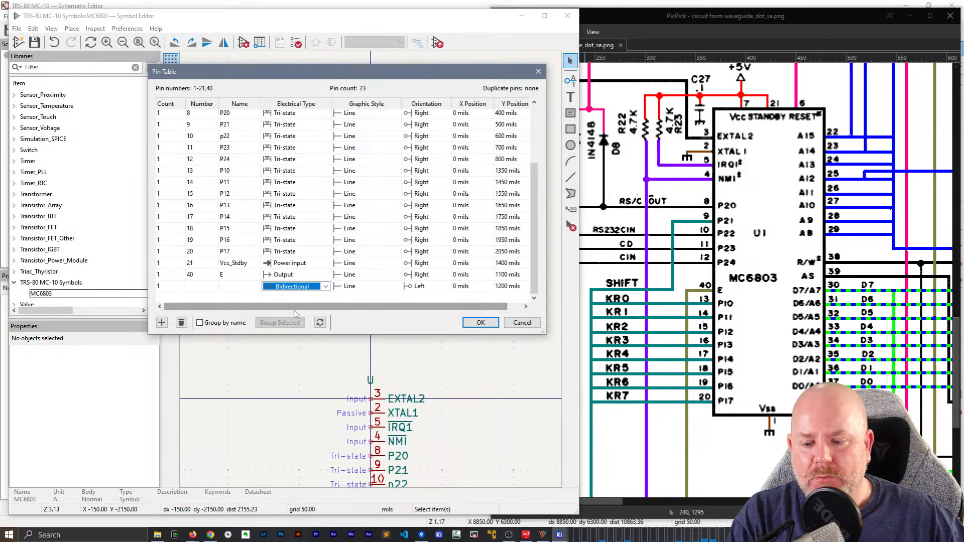
mouse_move(192, 536)
left_click(249, 489)
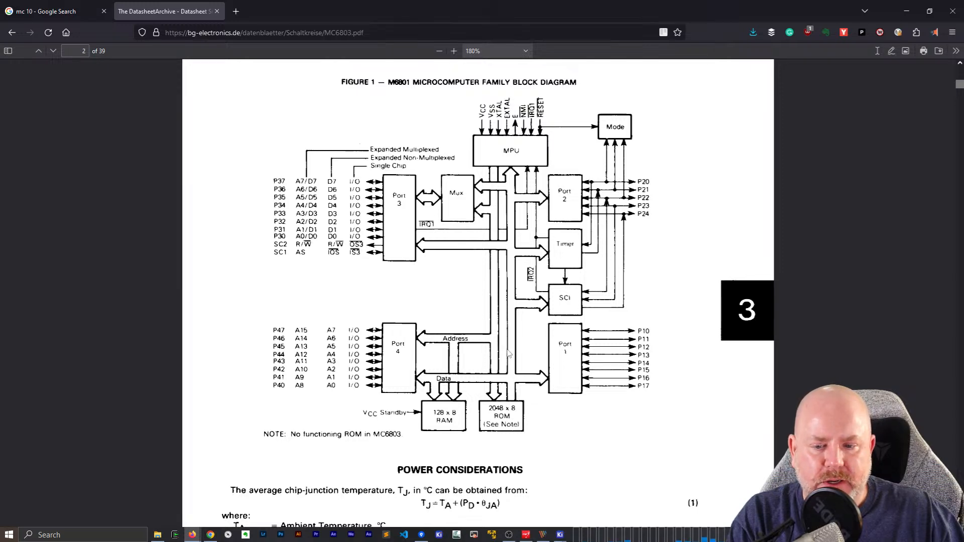
Scroll the datasheet down to page 6's test loads, then minimize Firefox
scroll(509, 354, "down", 15)
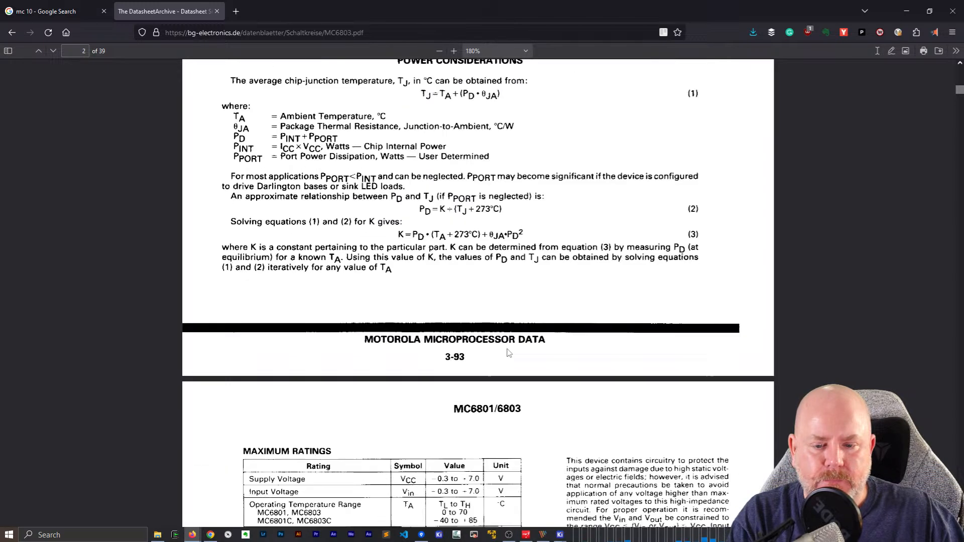
scroll(508, 352, "down", 12)
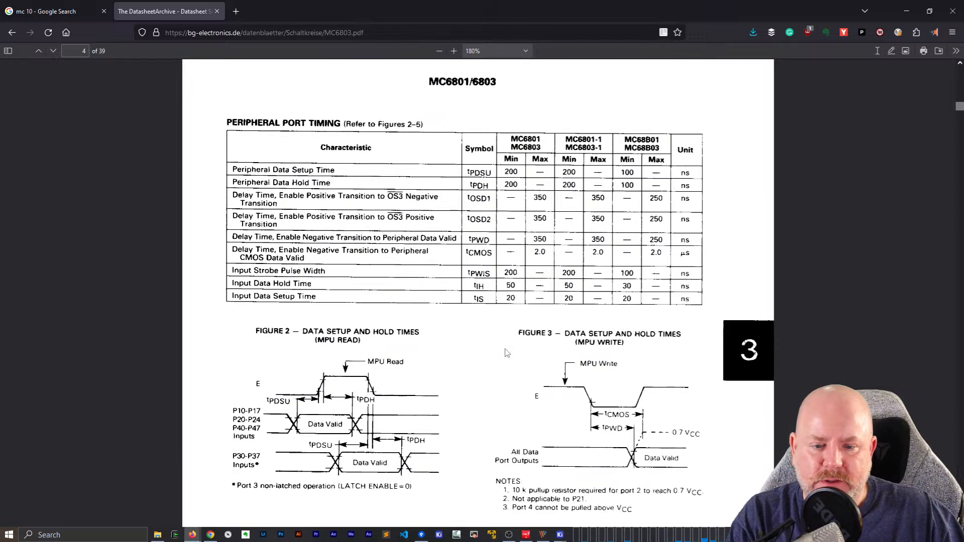
scroll(506, 354, "down", 10)
scroll(507, 353, "up", 4)
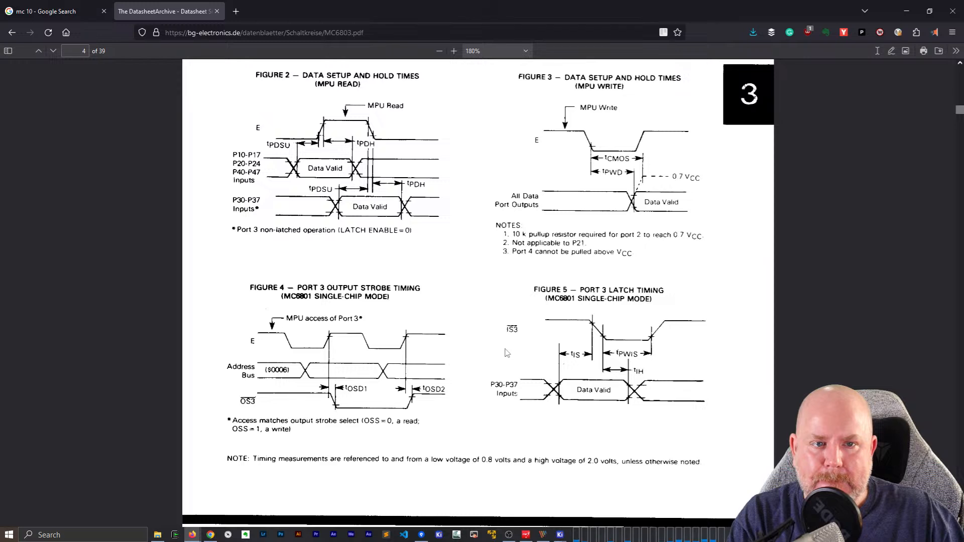
scroll(508, 353, "down", 10)
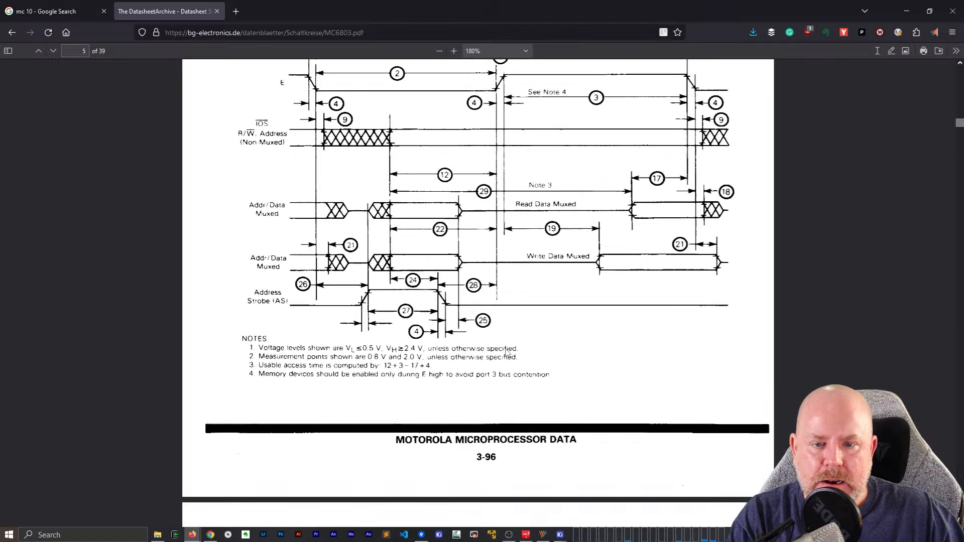
scroll(507, 353, "down", 5)
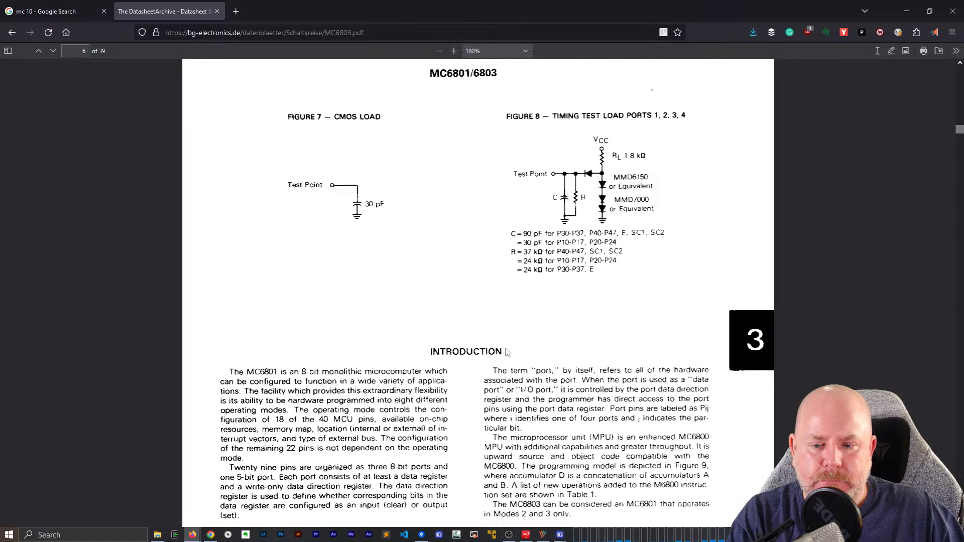
scroll(507, 353, "down", 5)
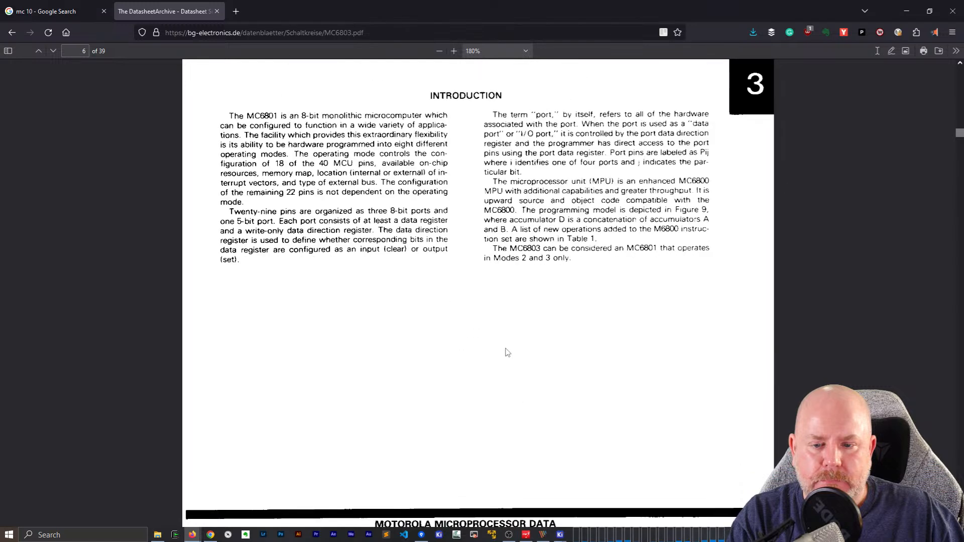
left_click(908, 10)
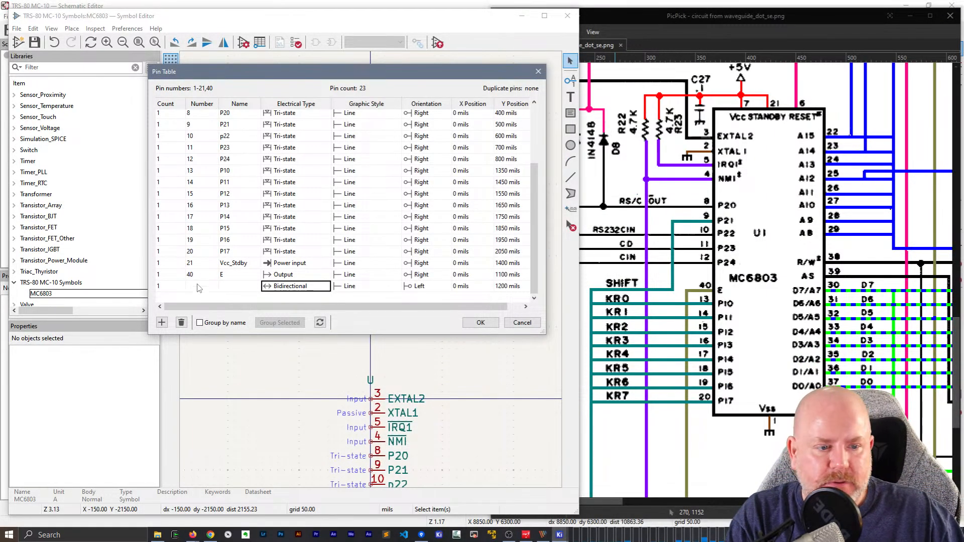
Number the new bidirectional pin 37, name it D0, and apply the Pin Table
type("37")
key("Tab")
type("Do")
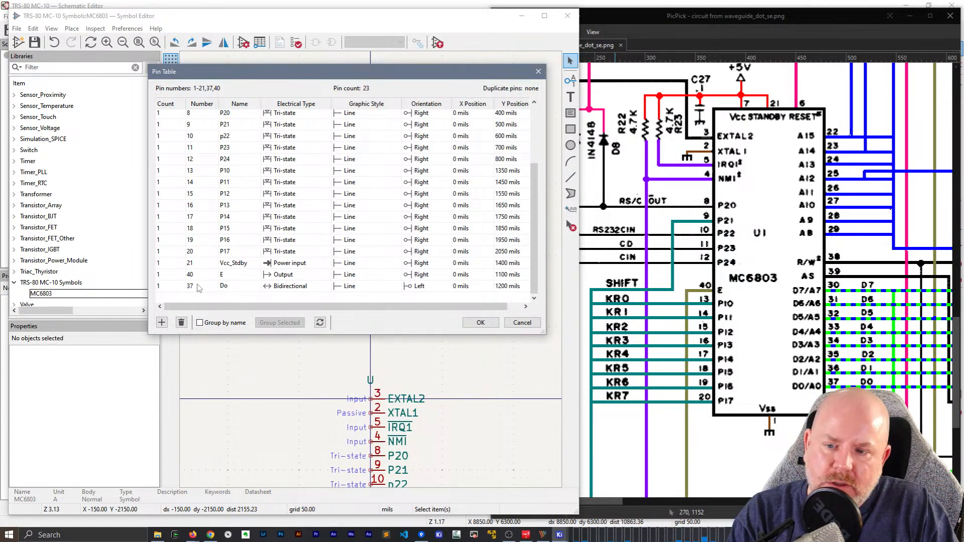
key("Return")
type("d")
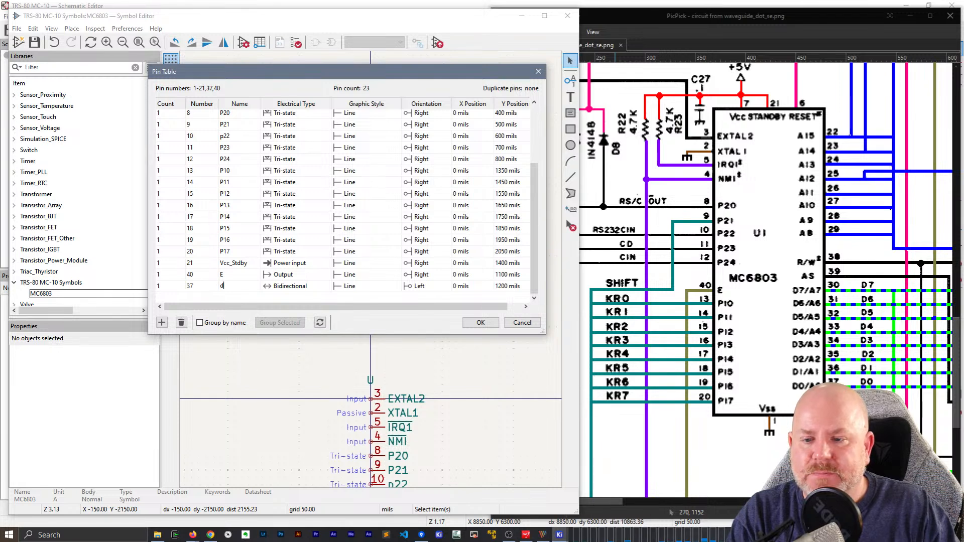
type("0")
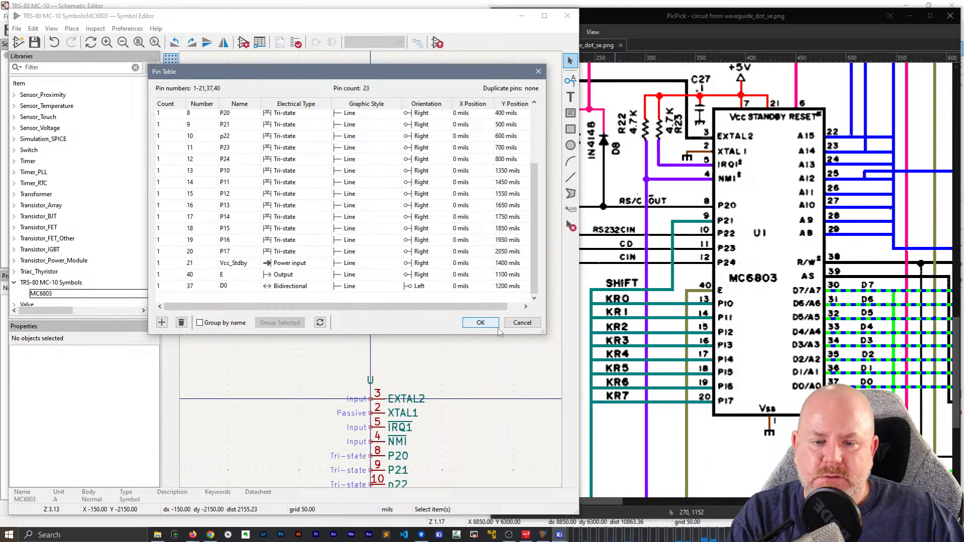
left_click(480, 322)
scroll(374, 274, "down", 4)
scroll(377, 364, "up", 4)
Move pin 37 D0 out of the pin cluster into open space on the right
left_click(301, 285)
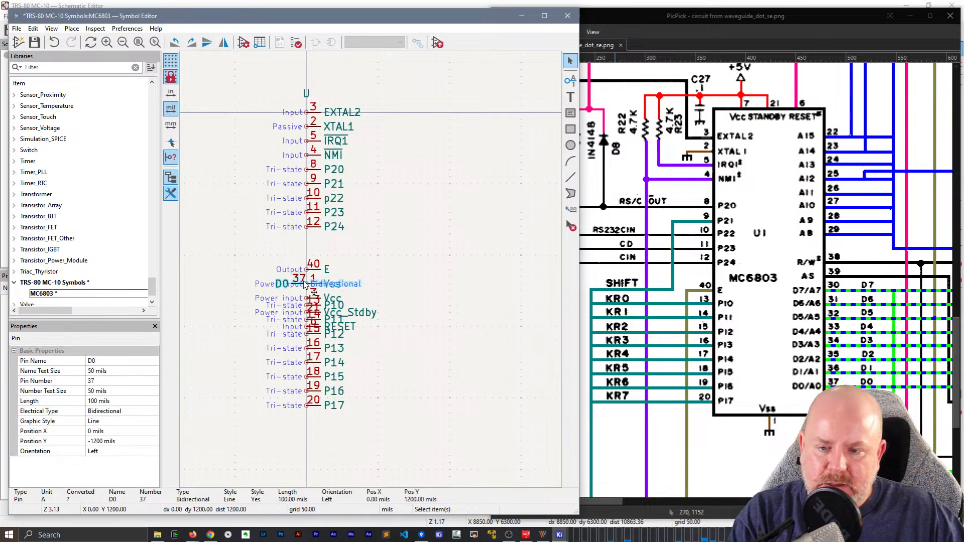
key("m")
left_click(500, 363)
left_click(521, 241)
middle_click_drag(514, 269, 332, 165)
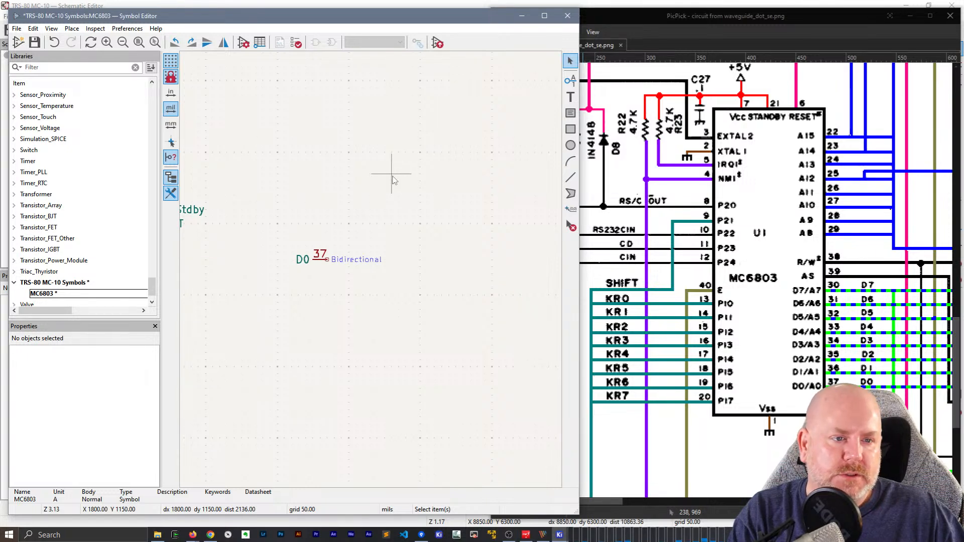
middle_click_drag(416, 154, 366, 211)
Add pin number 22 with the Pin tool and place it near the top of the canvas
left_click(570, 80)
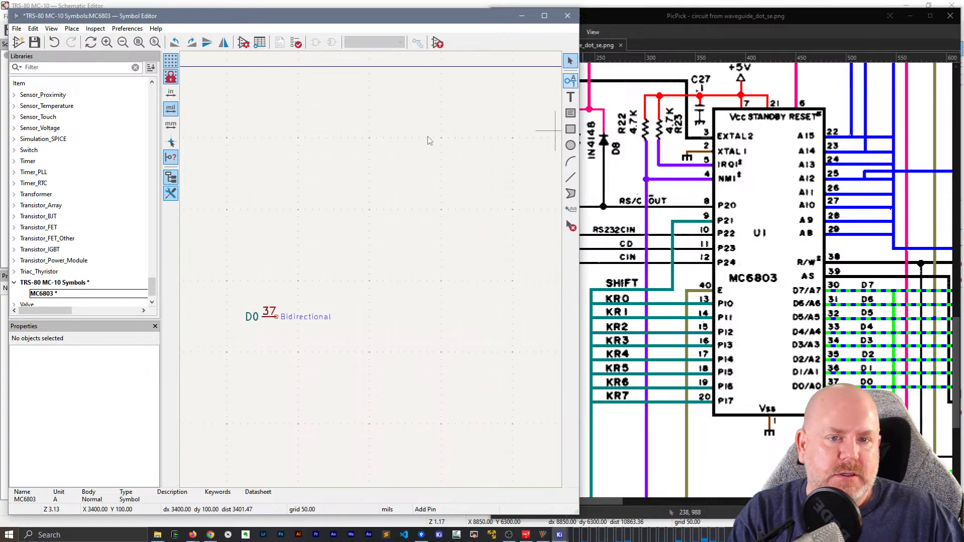
left_click(430, 140)
left_click(237, 246)
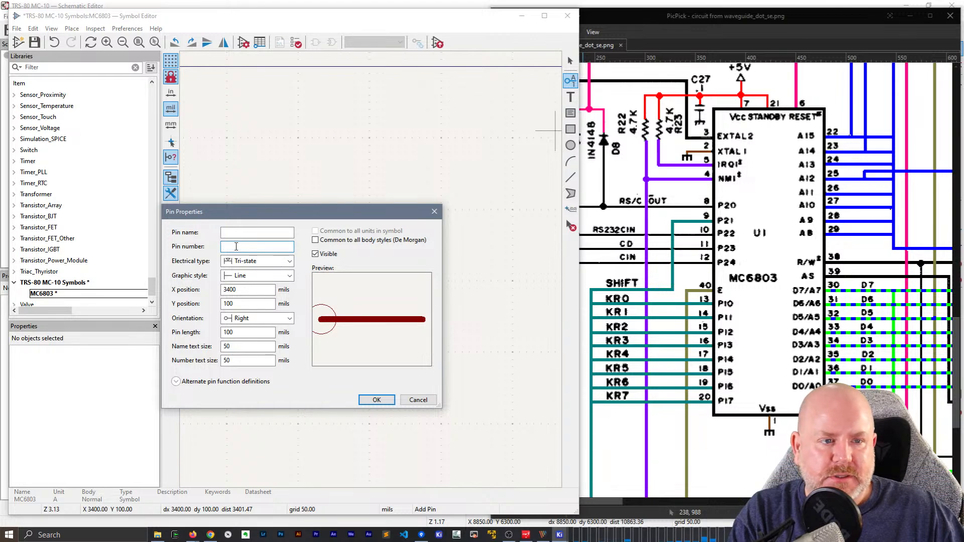
type("22")
left_click(377, 400)
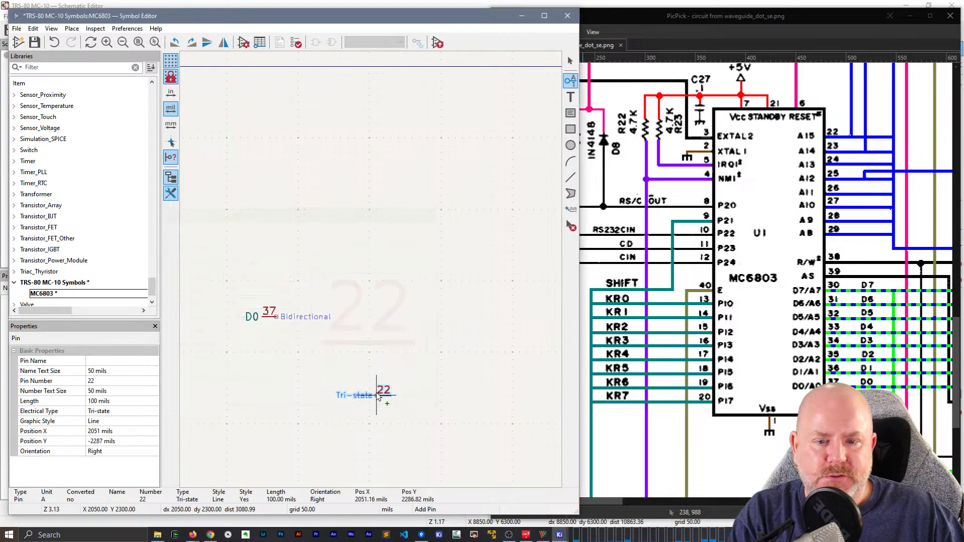
middle_click_drag(408, 136, 352, 150)
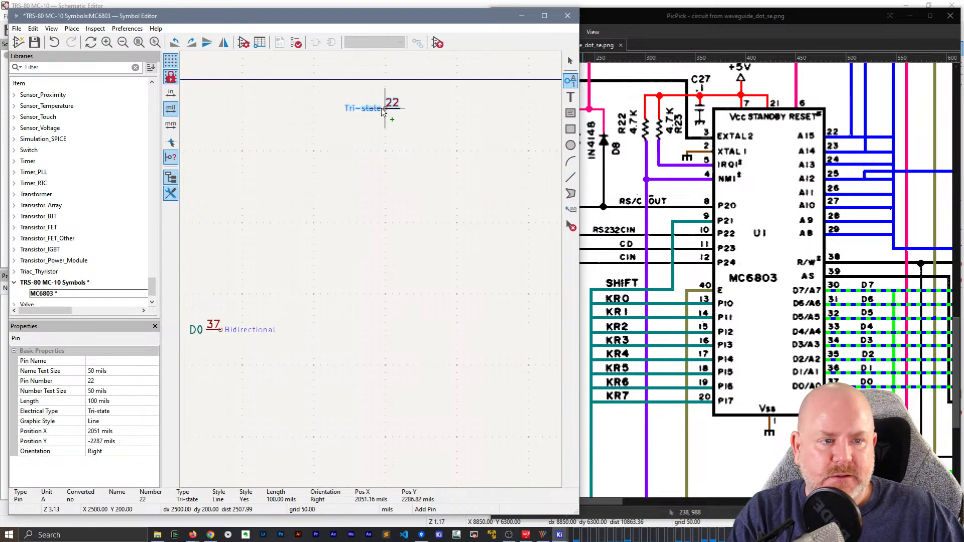
left_click(382, 108)
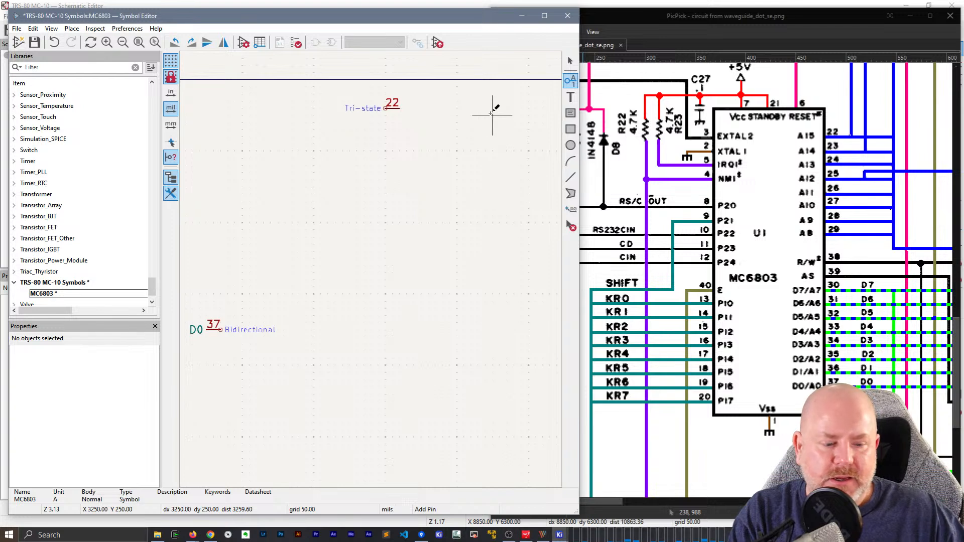
Repeat the pin with Insert to add pins 23 through 39 below pin 22
key("Insert")
key("Insert")
key("Insert")
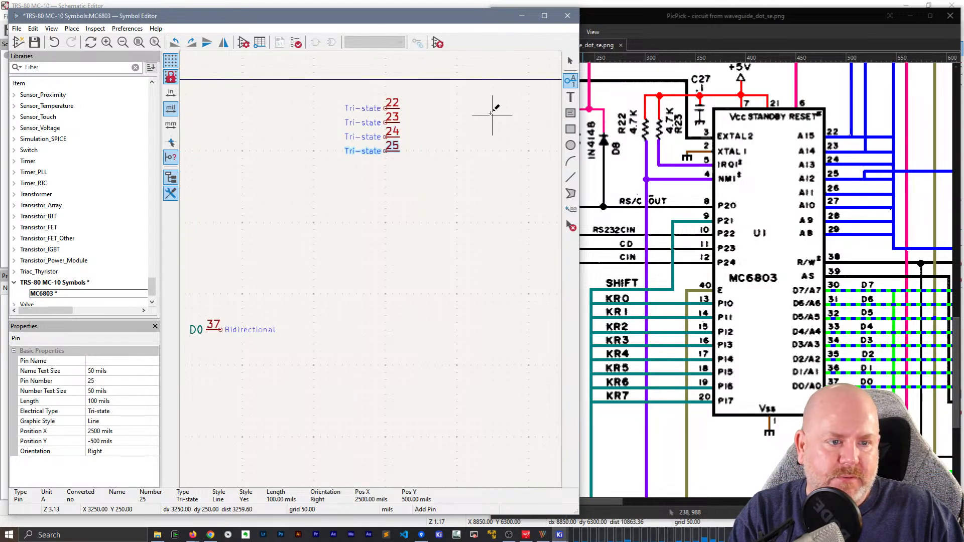
key("Insert")
key("Insert")
key("Insert")
key("Insert")
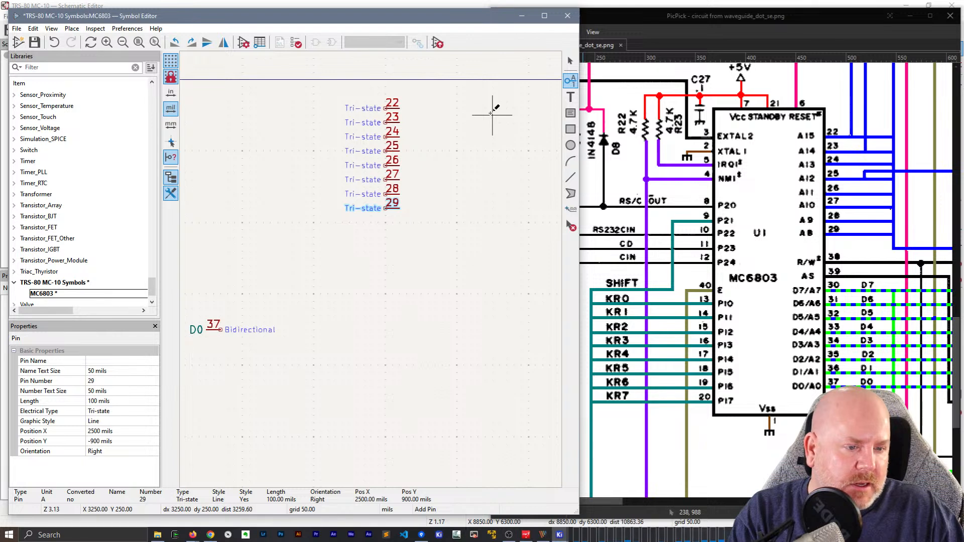
key("Insert")
key("Insert")
key("Insert")
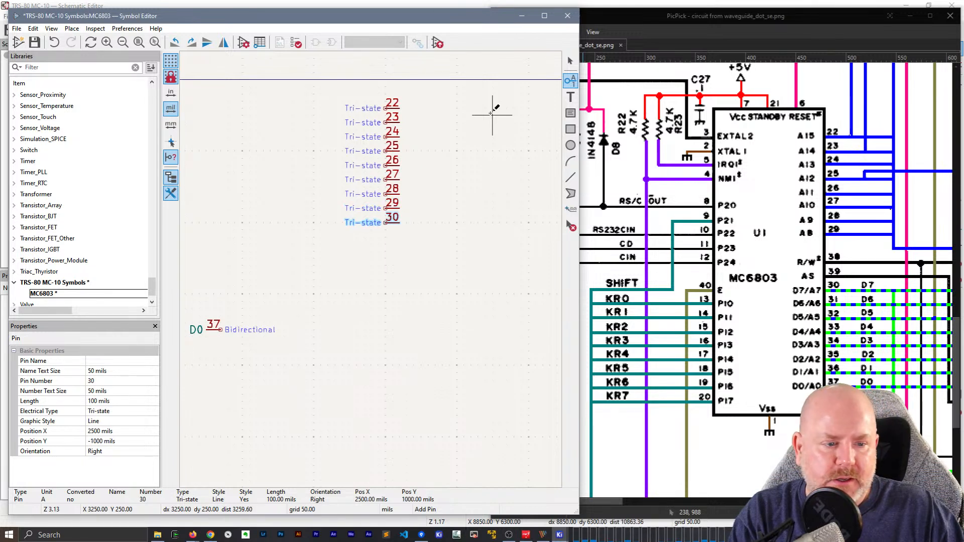
key("Insert")
key("Insert")
key("Insert")
key("Insert")
key("Insert")
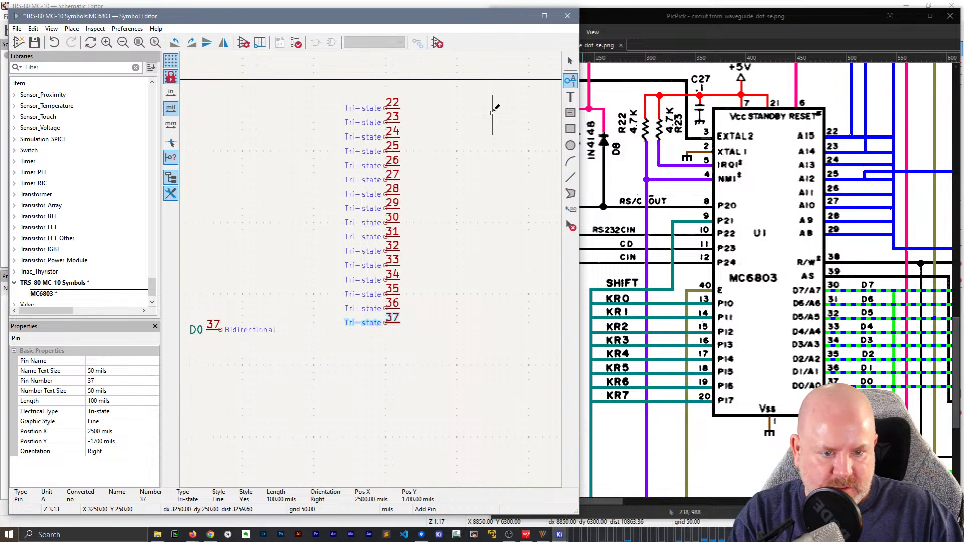
key("Insert")
key("Insert")
key("Escape")
key("Escape")
Move pins 38 and 39 out to the right of the pin column
left_click_drag(438, 384, 377, 335)
key("m")
left_click(502, 232)
left_click(461, 354)
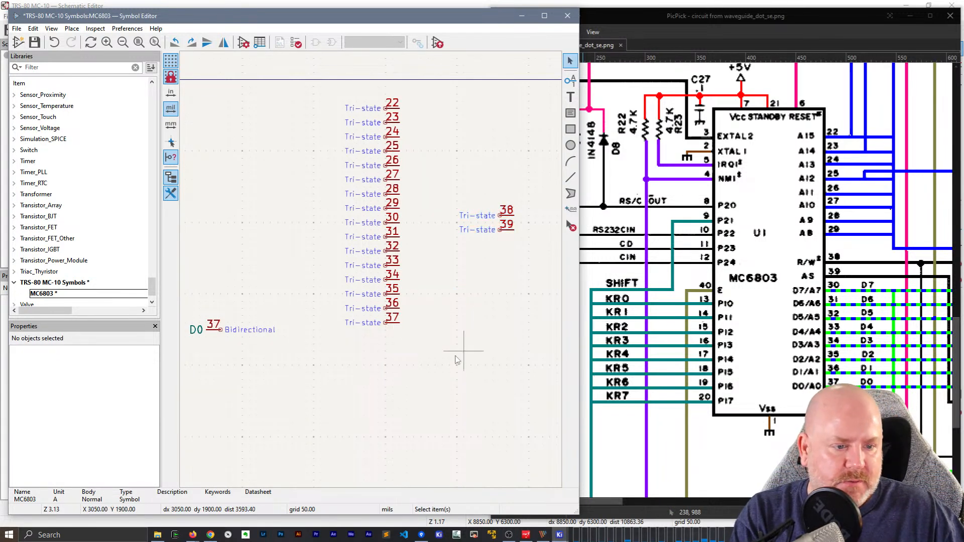
Shift pins 30 through 37 lower in the column
left_click_drag(410, 365, 370, 207)
left_click(414, 266)
left_click_drag(421, 359, 379, 218)
key("m")
left_click(388, 397)
left_click(266, 397)
Delete the duplicate tri-state pin 37 and rotate D0 into its place below pin 36
left_click(215, 330)
key("m")
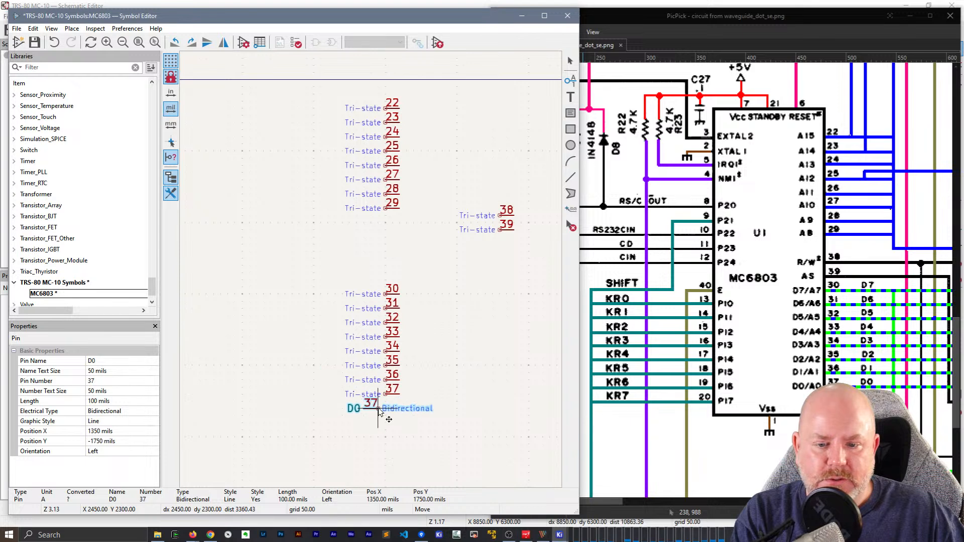
left_click(342, 430)
left_click(390, 396)
key("Delete")
left_click(342, 430)
key("m")
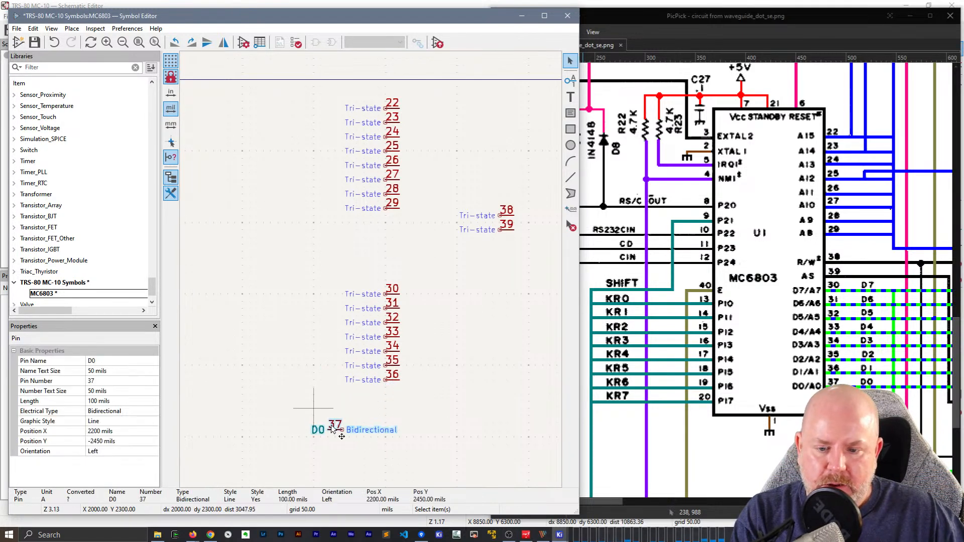
key("r")
key("r")
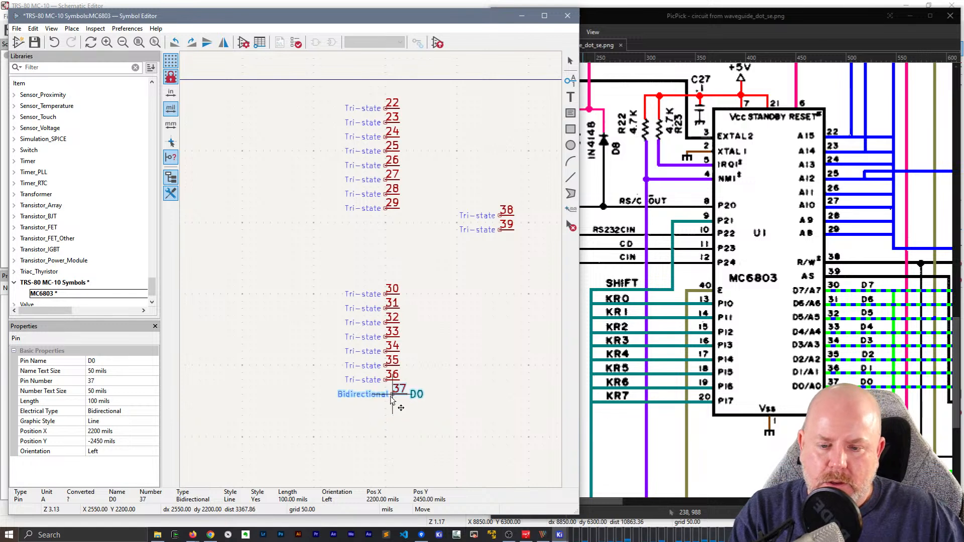
left_click(391, 400)
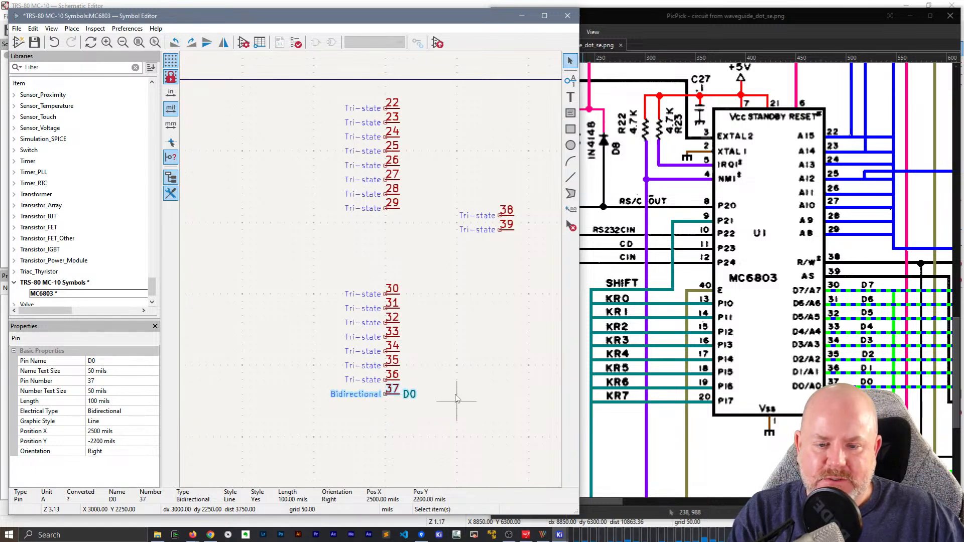
key("Escape")
Slot pins 38 and 39 between pins 29 and 30, then save the symbol
left_click_drag(532, 263, 455, 203)
key("m")
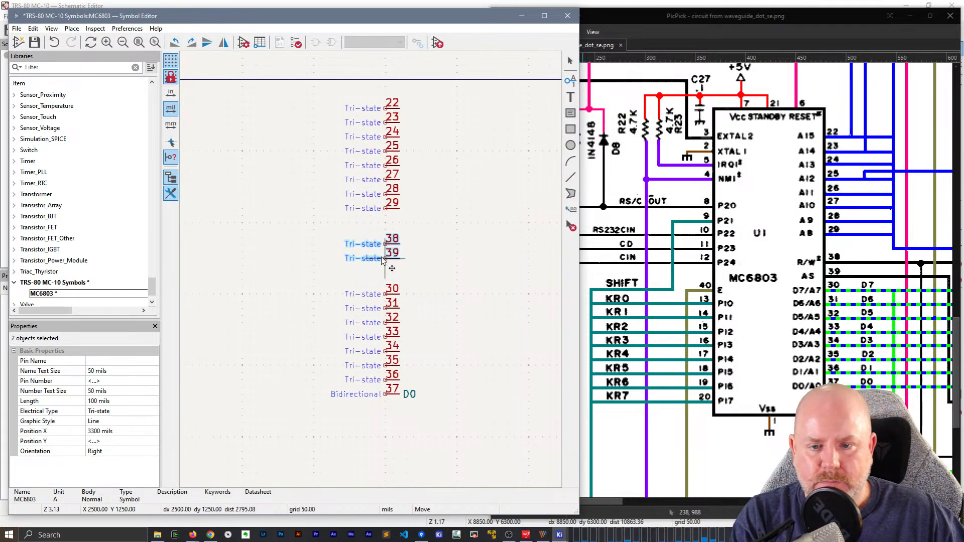
left_click(388, 260)
key("Escape")
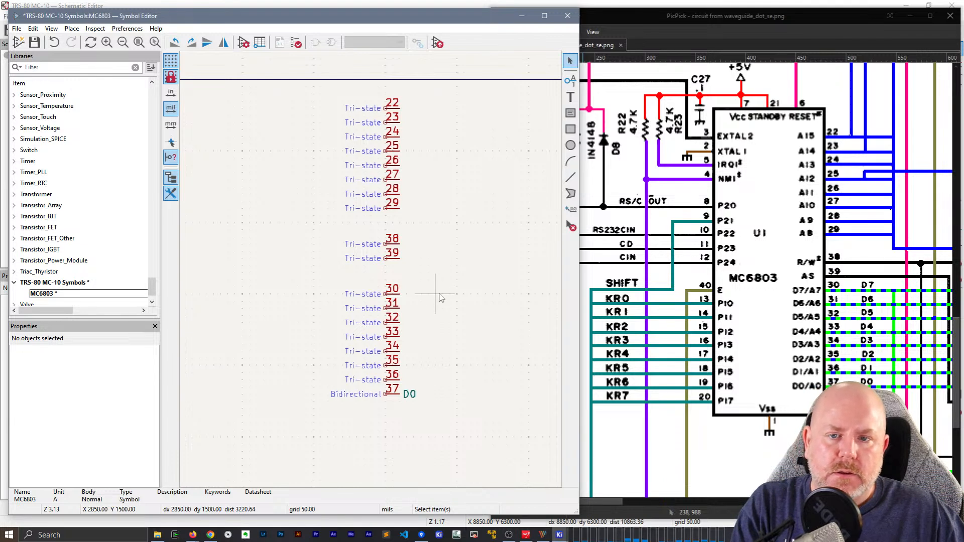
key("ctrl+s")
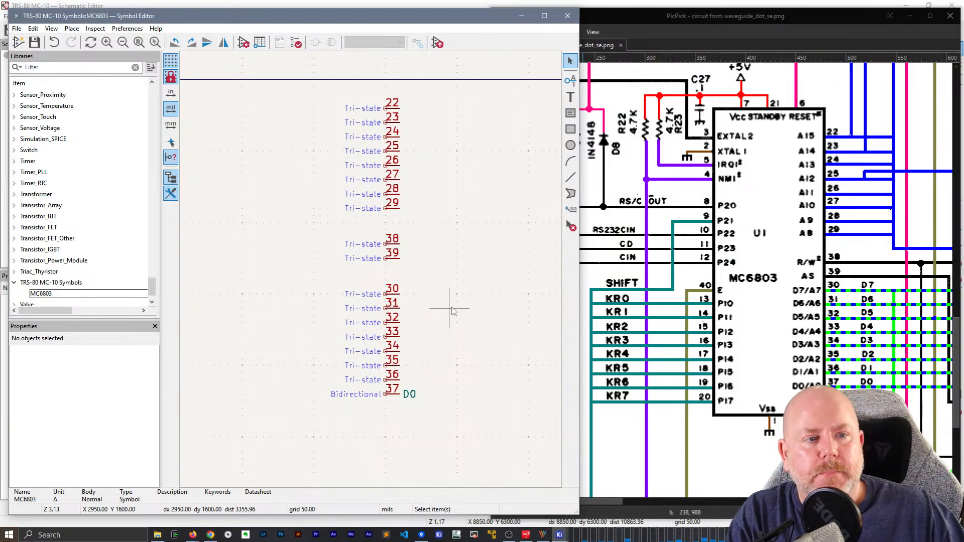
In the Pin Table, set the electrical type of pins 22 and 23 to Output
left_click(371, 109)
key("Escape")
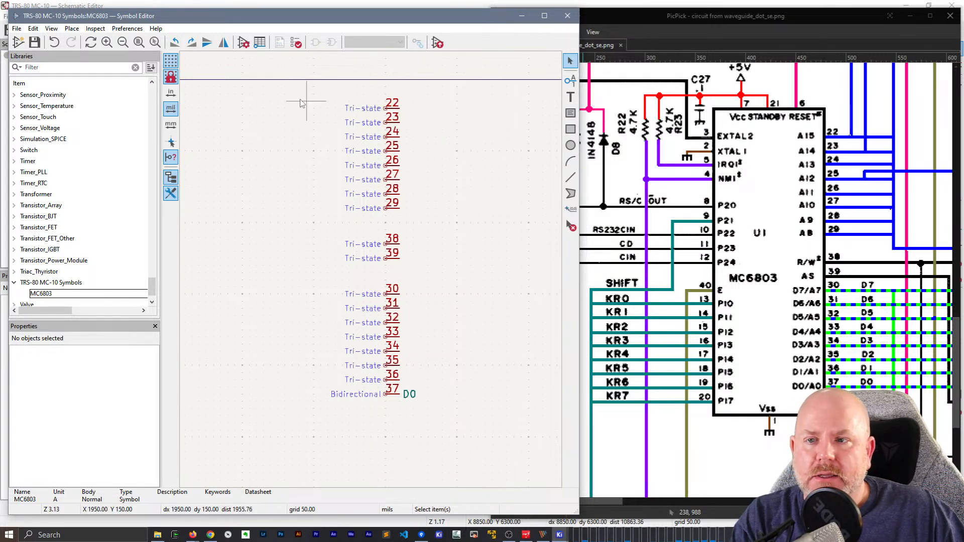
left_click(265, 43)
scroll(429, 247, "down", 6)
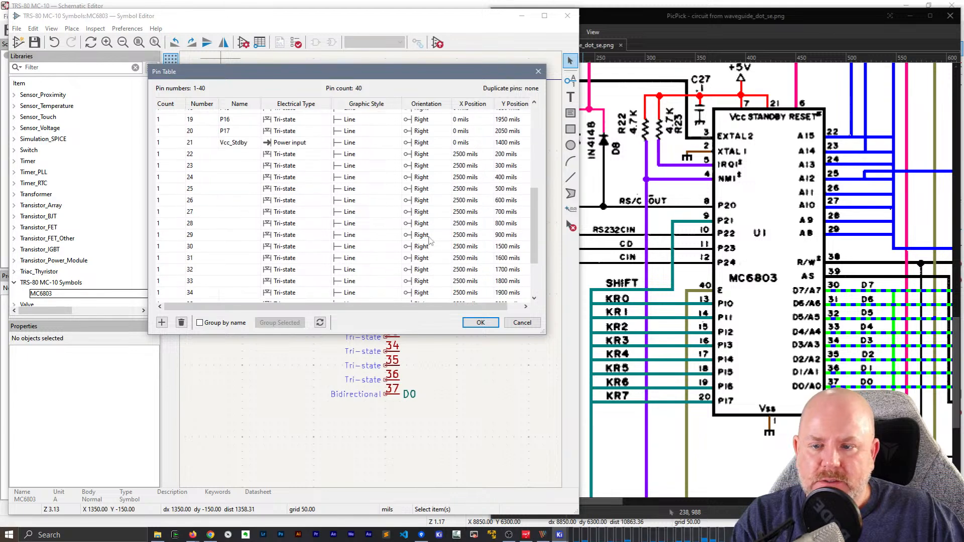
left_click(296, 155)
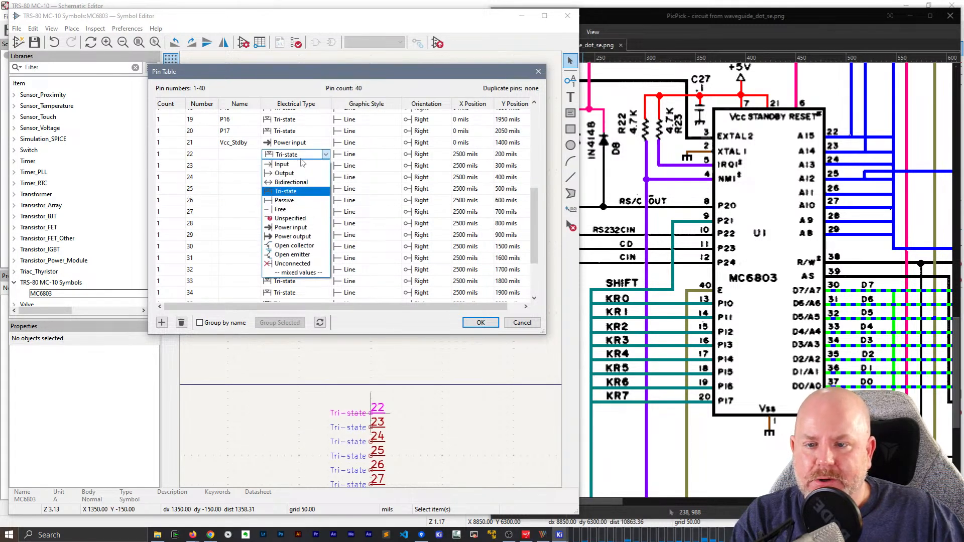
left_click(299, 173)
left_click(305, 169)
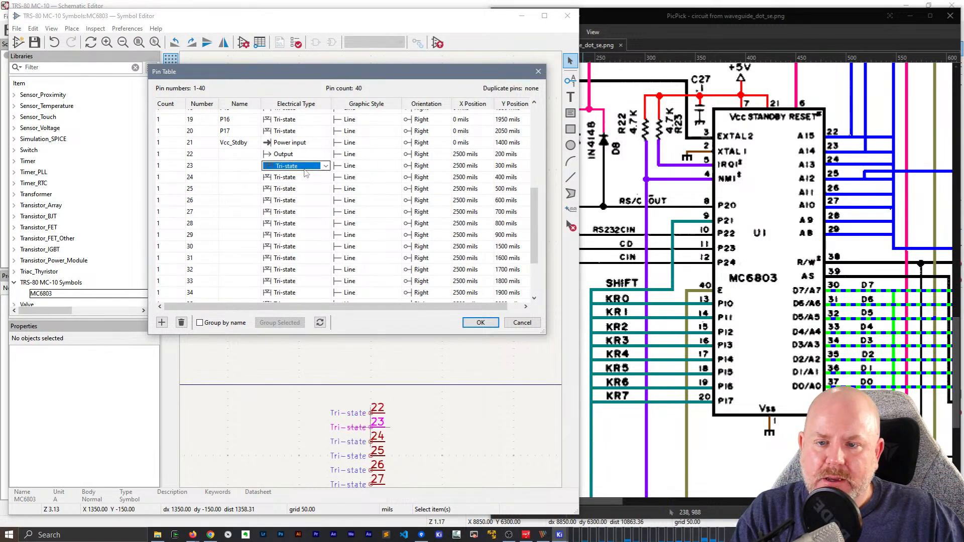
left_click(308, 167)
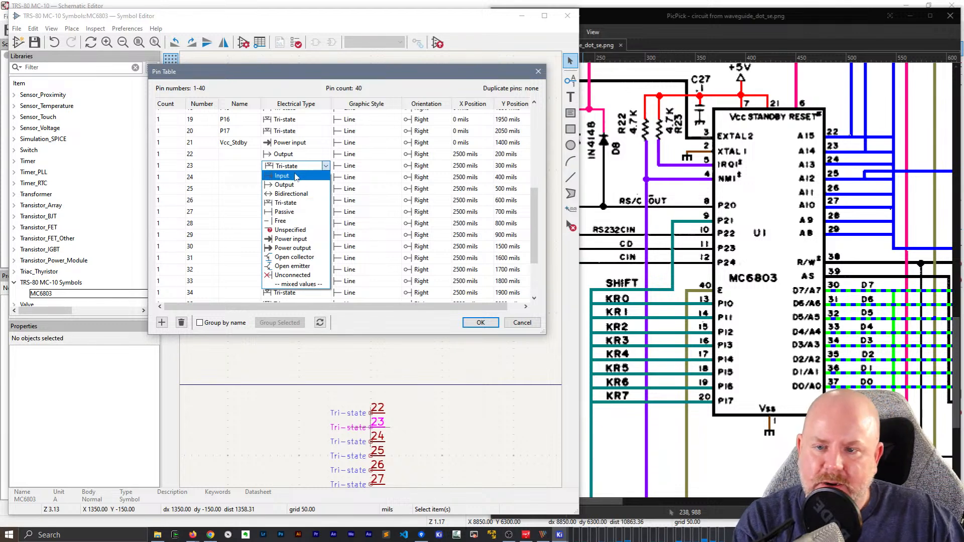
left_click(293, 185)
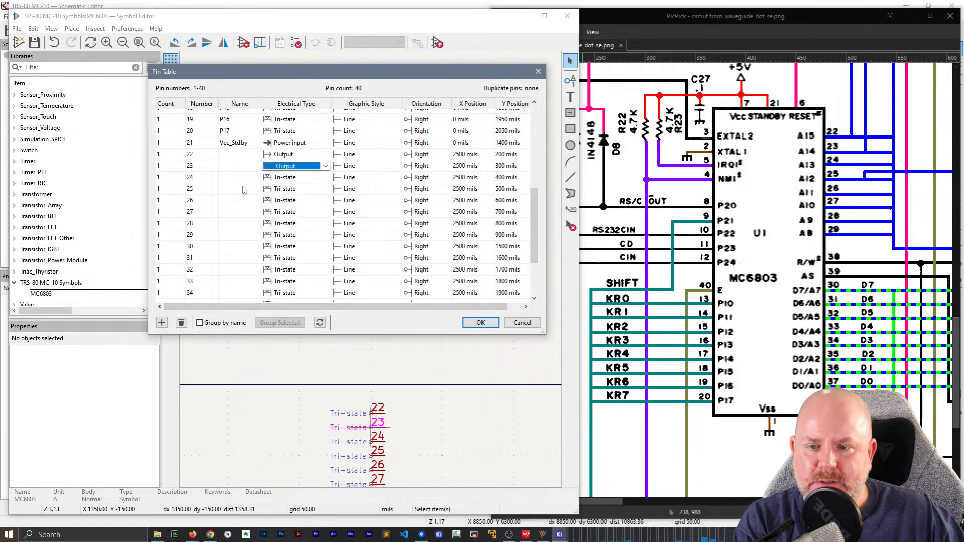
left_click(480, 324)
scroll(370, 269, "down", 3)
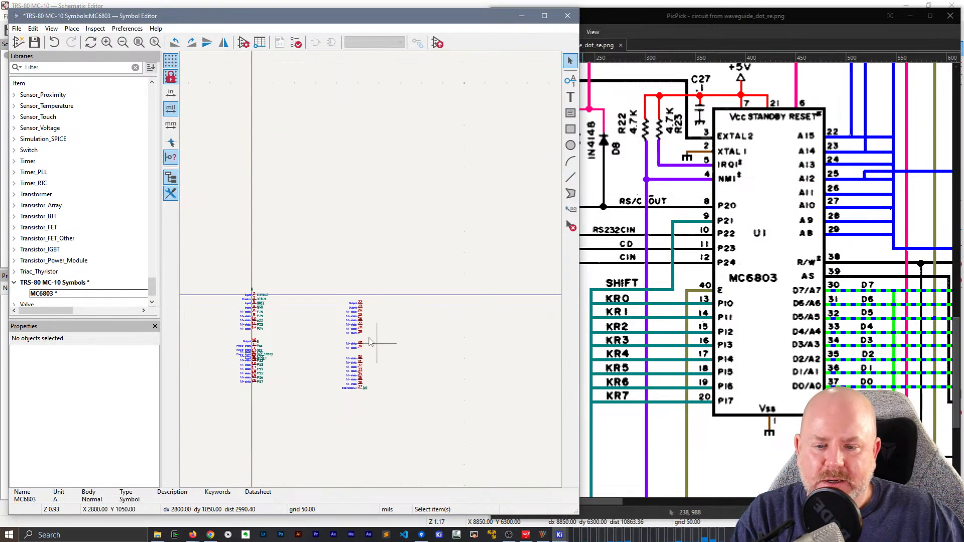
Zoom in on pins 22–39 of the MC6803 symbol
scroll(372, 274, "up", 5)
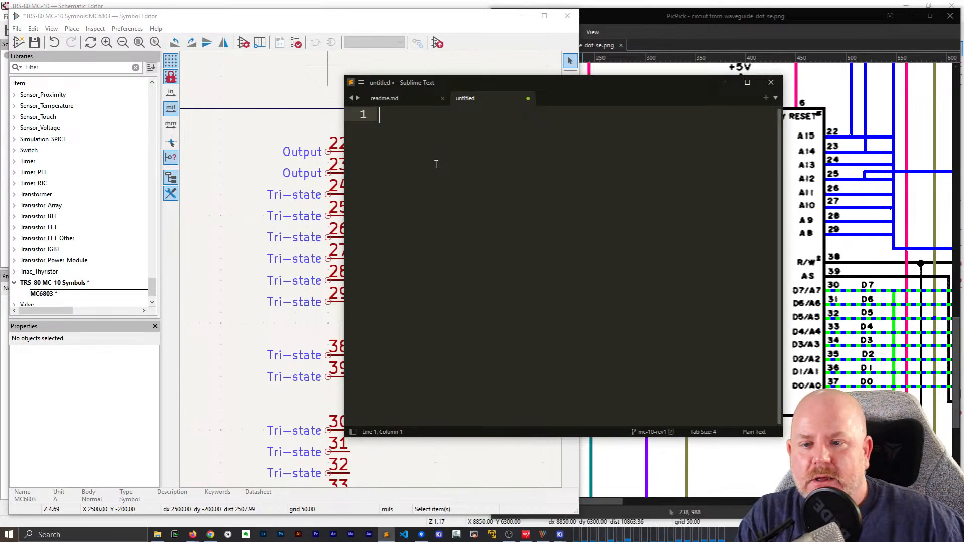
Cut pins 24–29 from the symbol and paste their definitions into Sublime Text
left_click(207, 215)
left_click_drag(387, 311, 268, 179)
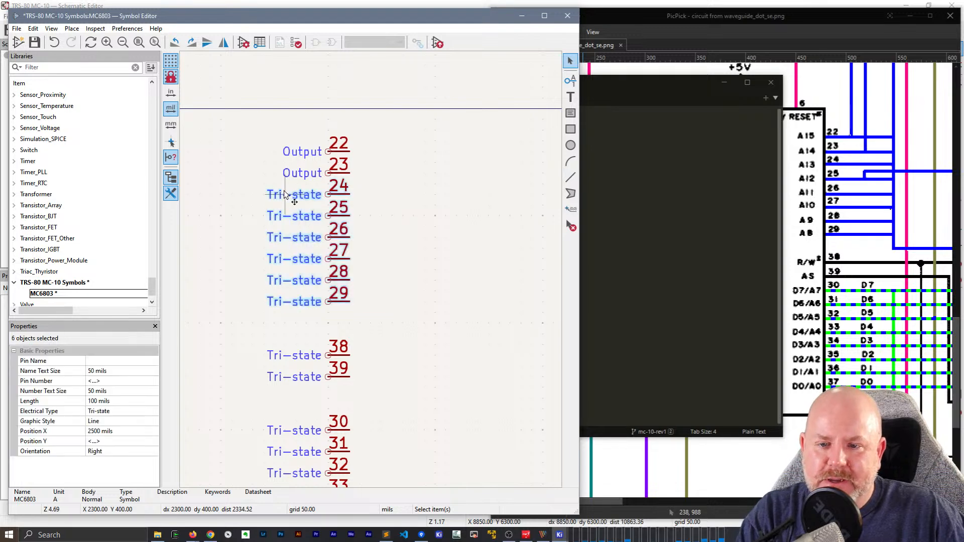
key("ctrl+x")
key("alt+Tab")
key("ctrl+v")
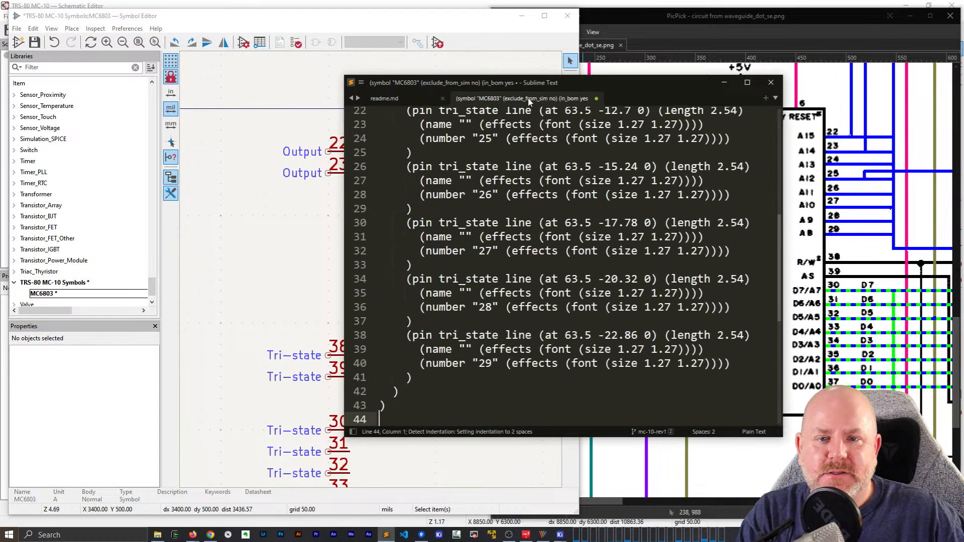
Reposition the Sublime Text window to uncover the schematic and review the pasted text
left_click_drag(535, 83, 570, 34)
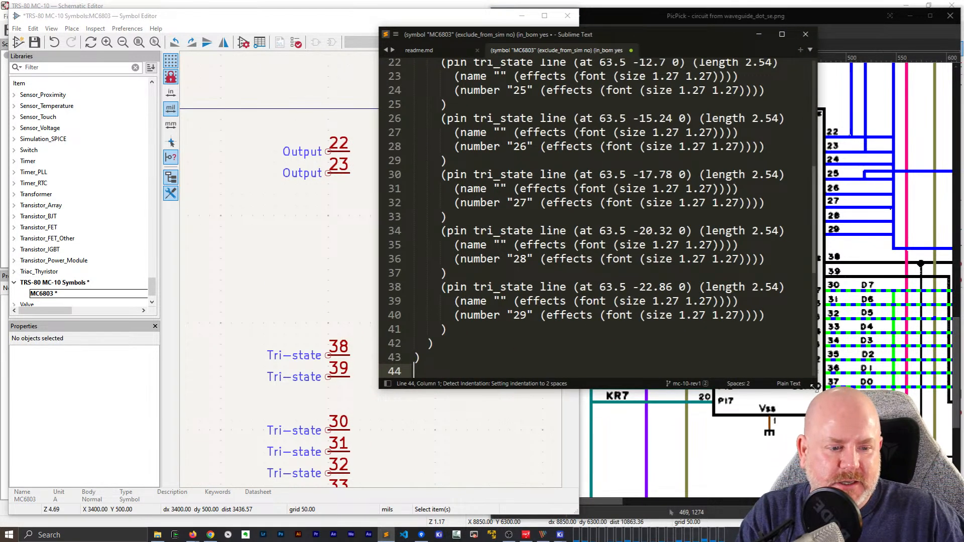
left_click_drag(815, 387, 872, 490)
scroll(670, 148, "up", 7)
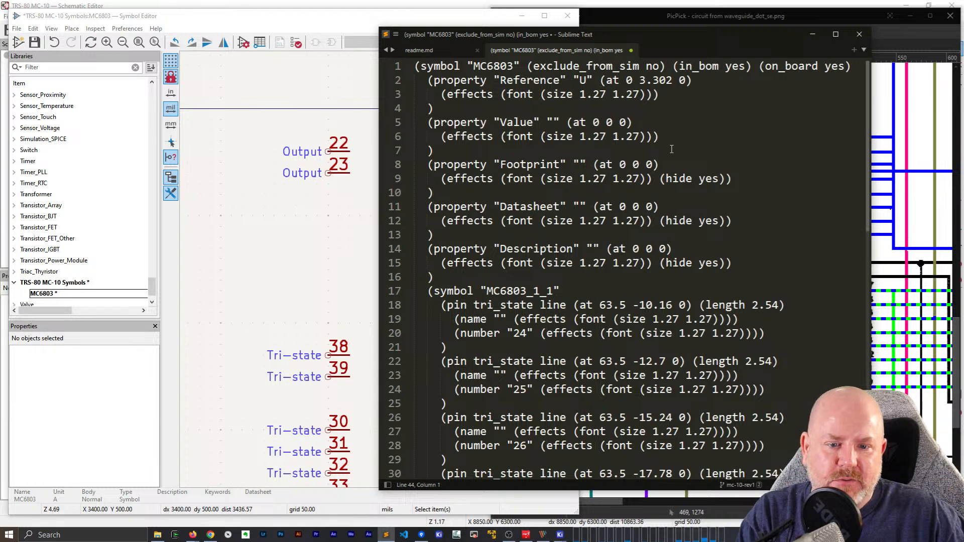
scroll(697, 201, "down", 2)
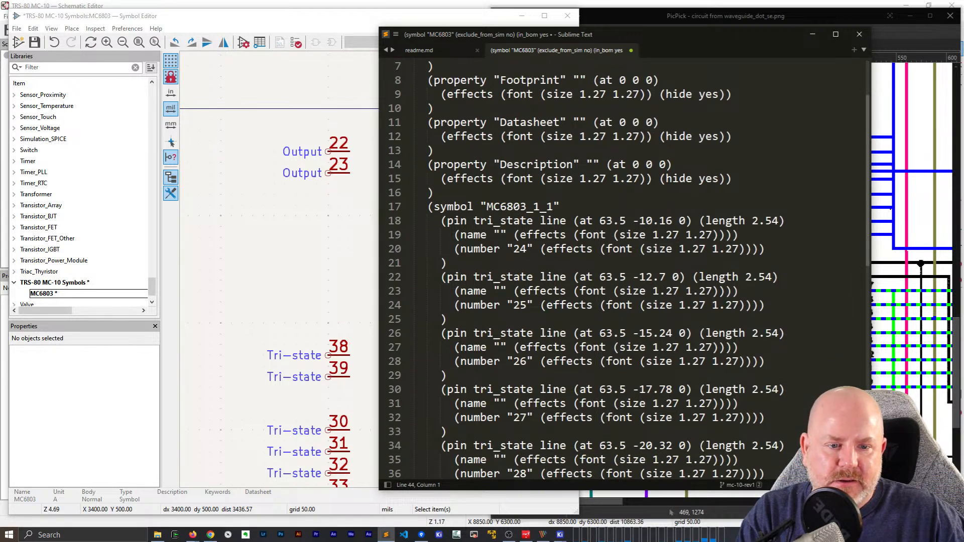
key("ctrl+g")
key("Escape")
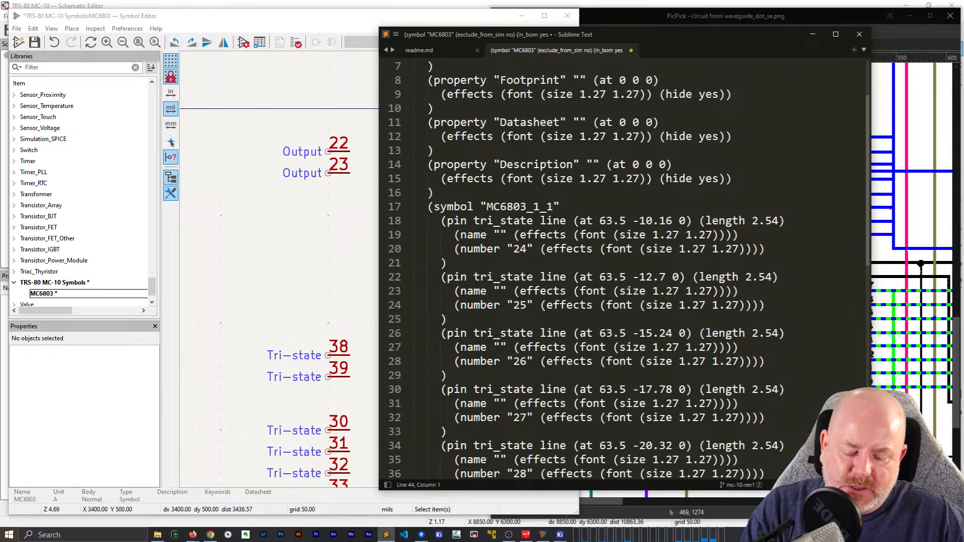
Replace every tri_state with output in the pasted pin text
key("ctrl+f")
type("a low")
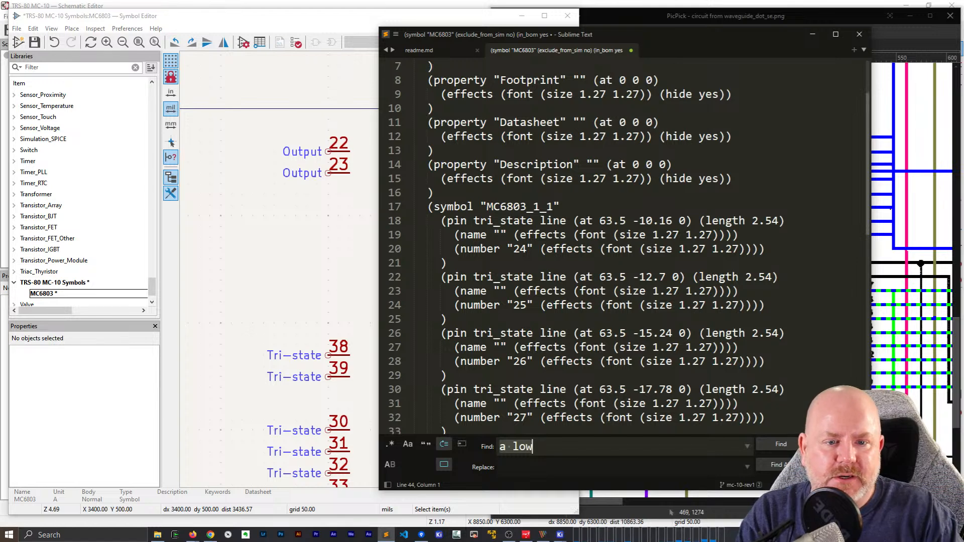
key("ctrl+a")
type("TRI")
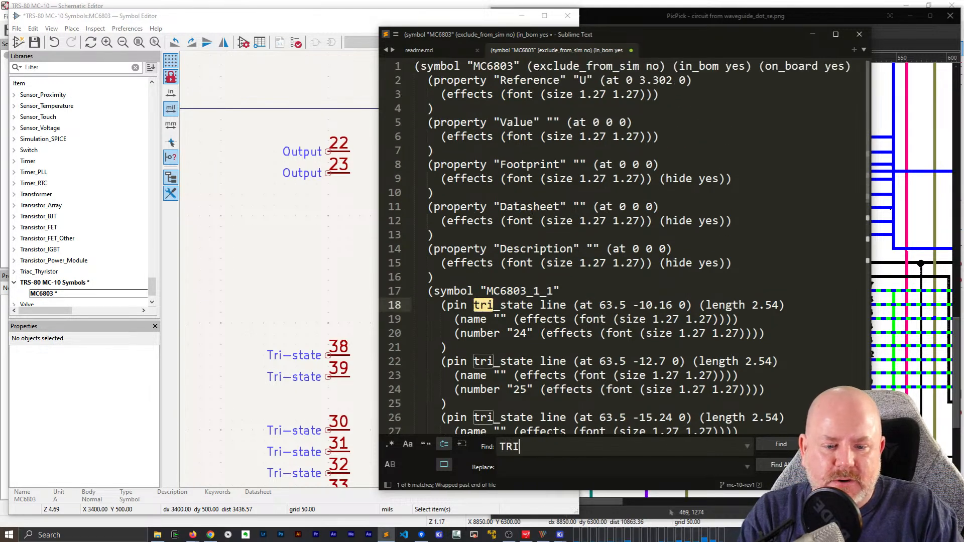
key("BackSpace")
key("BackSpace")
type("tri_state")
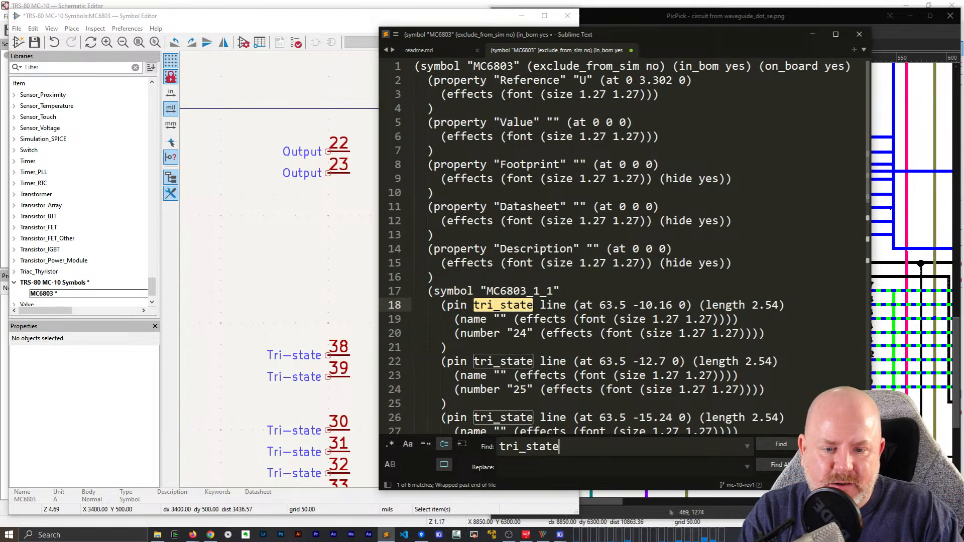
key("Tab")
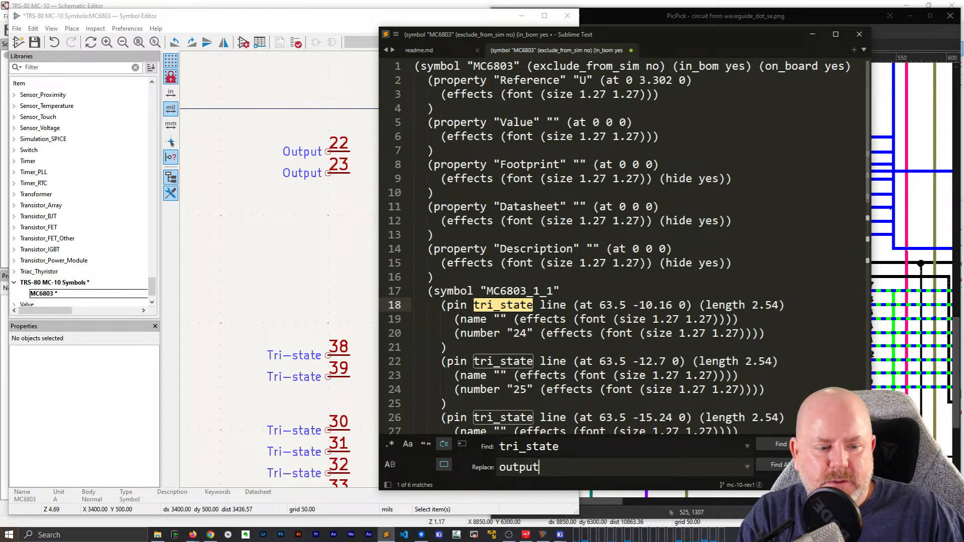
key("ctrl+alt+Return")
Cut all the edited pin text and paste the six pins back into the symbol
left_click(690, 237)
key("ctrl+a")
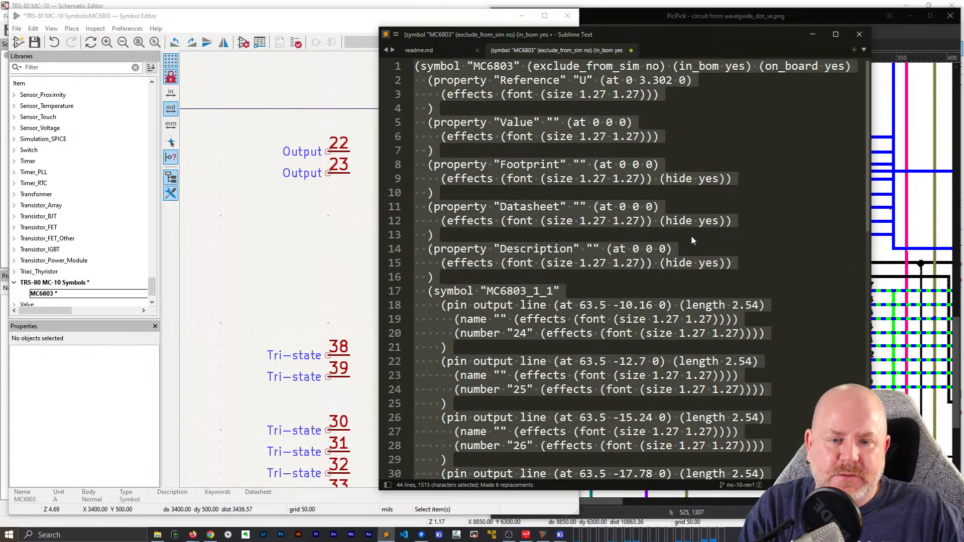
key("ctrl+x")
left_click(309, 210)
key("ctrl+v")
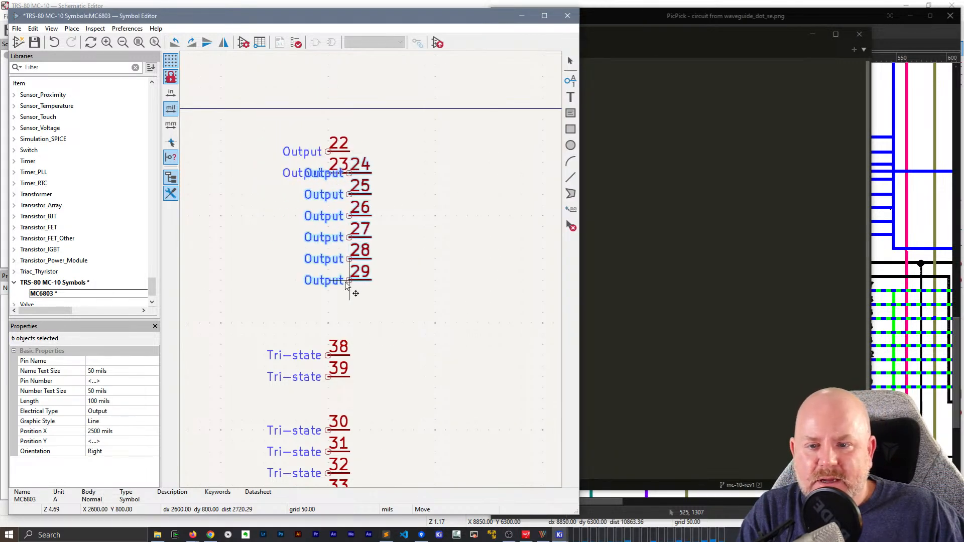
Place the pasted pins 24–29 evenly in the column below pin 23
left_click(328, 300)
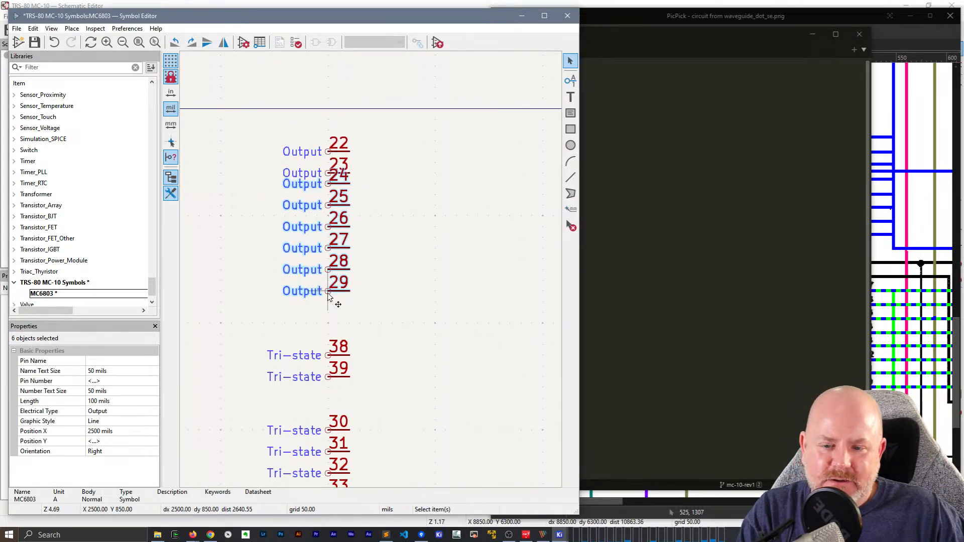
left_click_drag(329, 296, 330, 307)
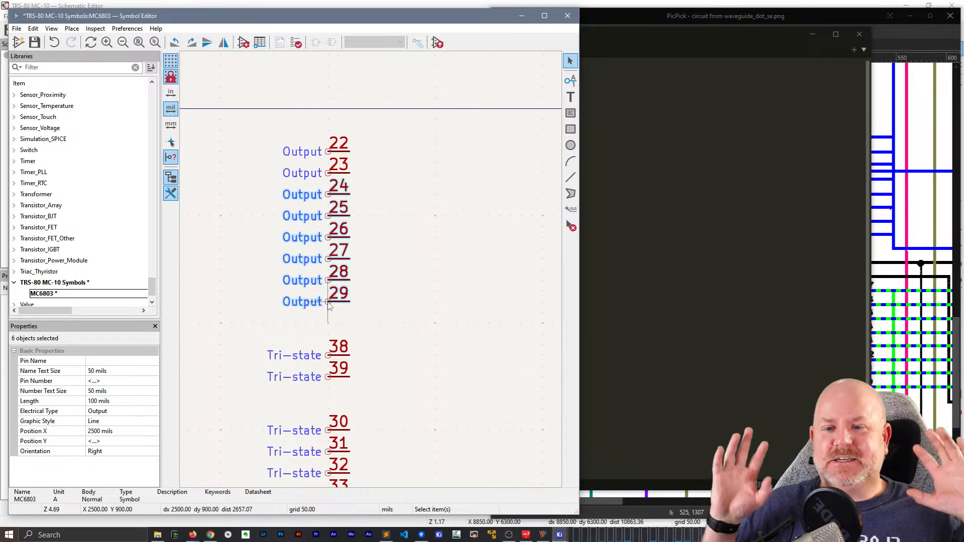
left_click(442, 236)
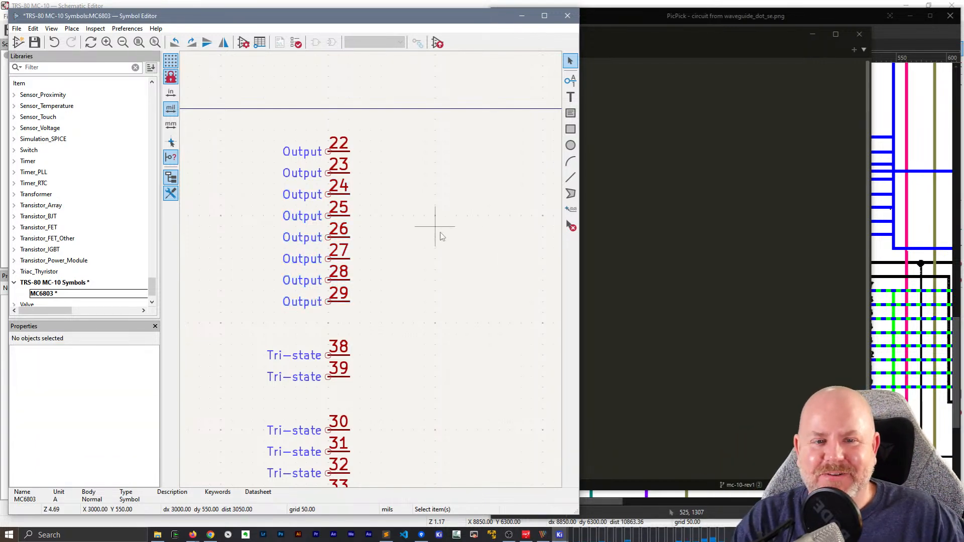
Run the Symbol Checker, confirm no issues, and bring up the Pin Table
left_click(295, 44)
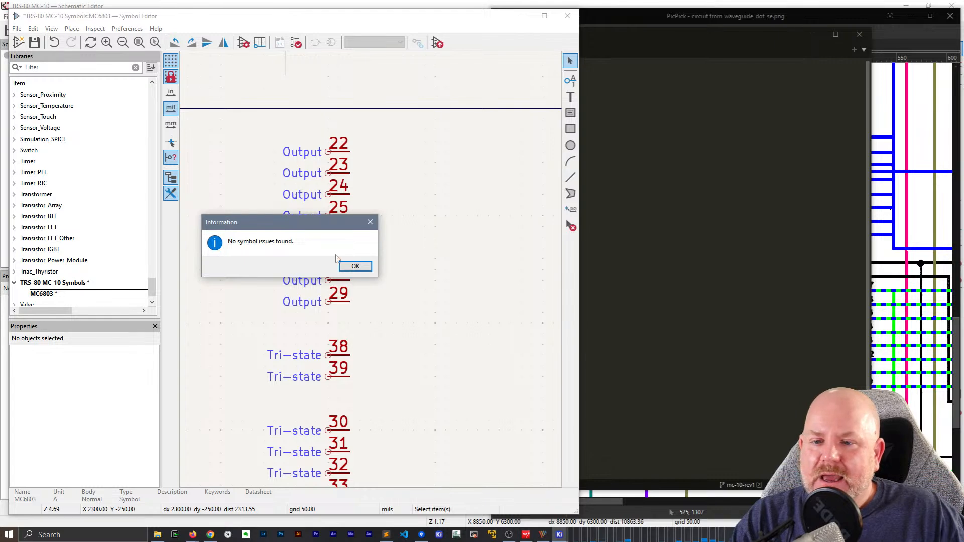
left_click(355, 264)
left_click(260, 43)
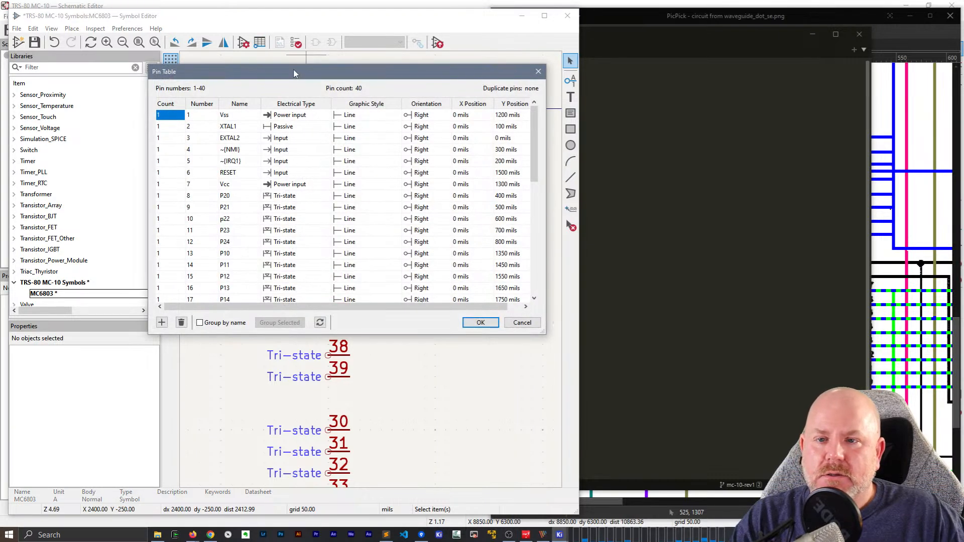
Enlarge the pin table and move it aside to uncover the MC6803 schematic image
scroll(481, 178, "down", 5)
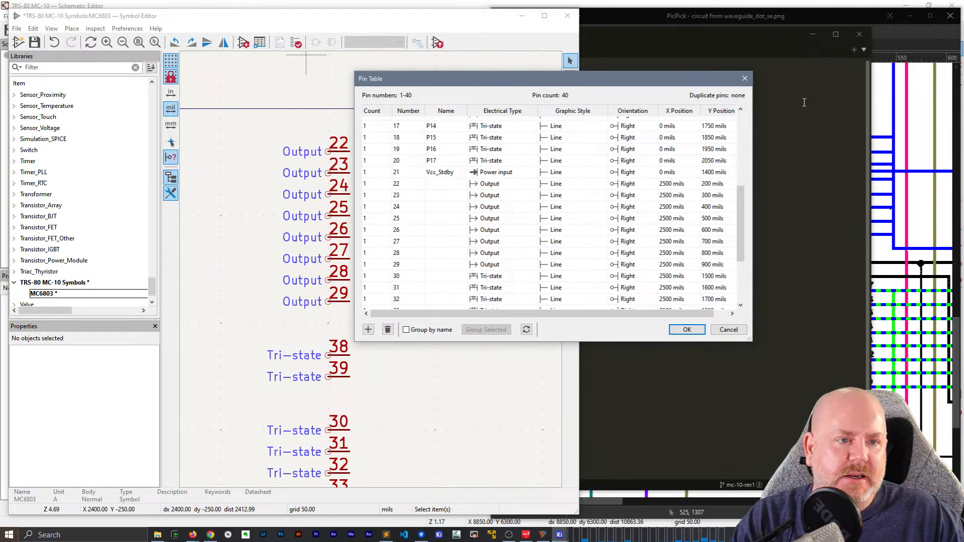
left_click(852, 108)
left_click_drag(476, 84, 471, 37)
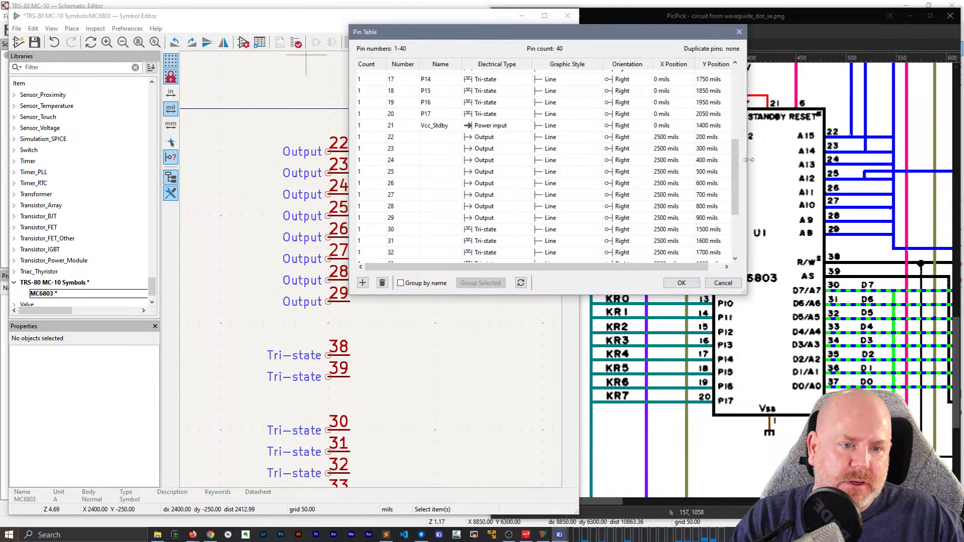
left_click_drag(746, 294, 746, 308)
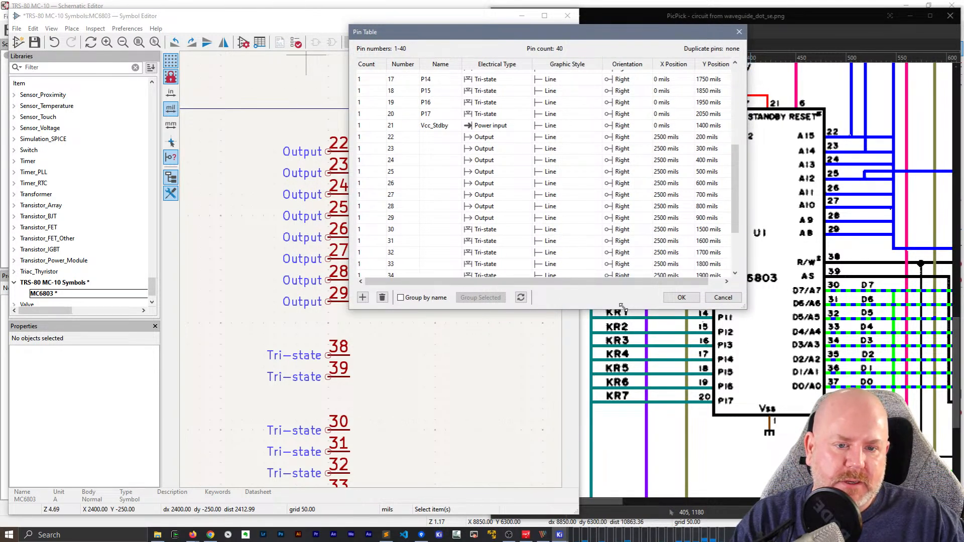
left_click_drag(510, 38, 320, 60)
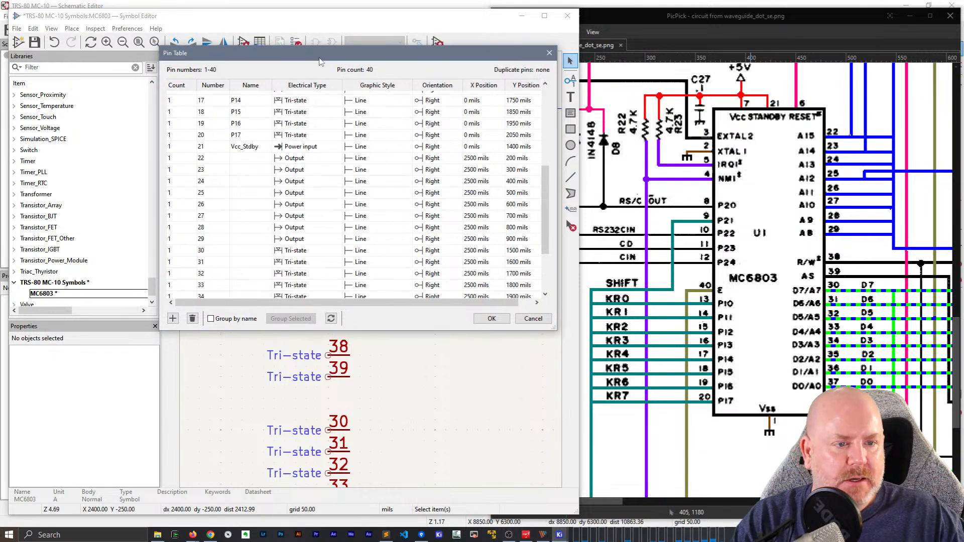
Name pins 22–29 A15, A14, A13, A12, A11, A10, A9 and A8 and apply
left_click(245, 160)
type("A15")
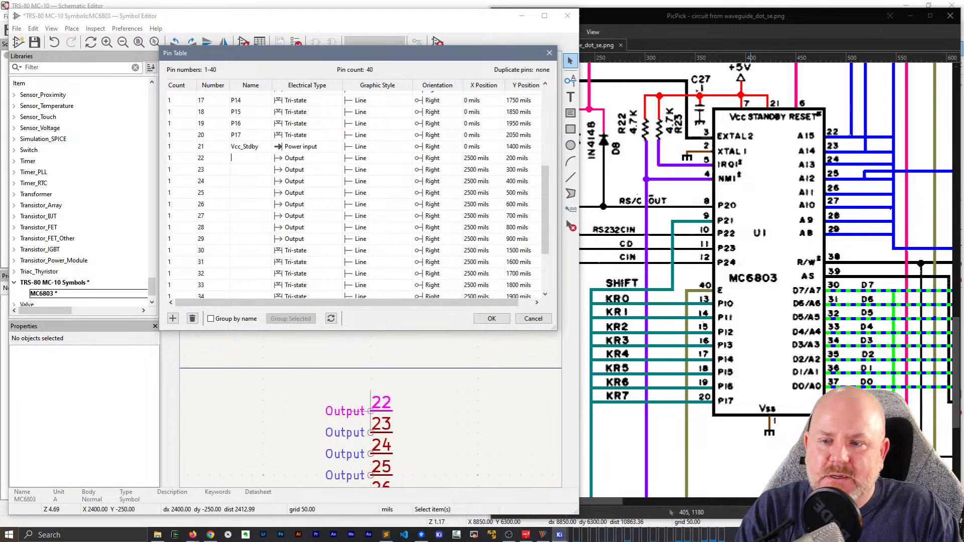
key("Return")
type("A14")
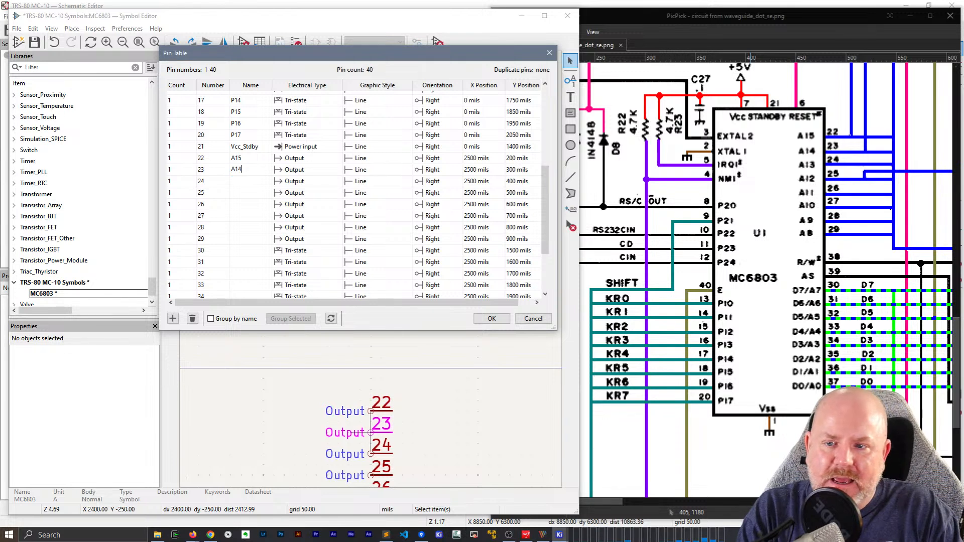
key("Return")
type("A13")
key("Return")
type("A12")
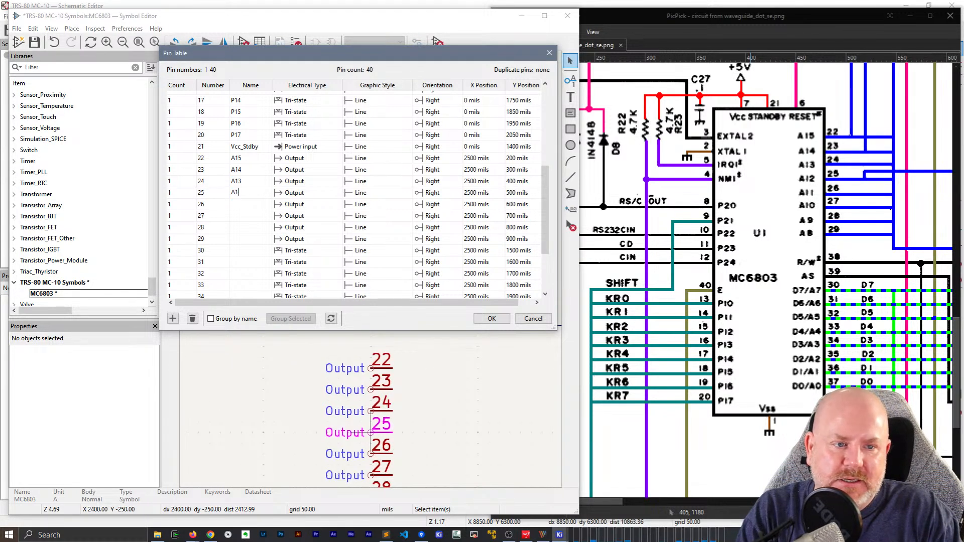
key("Return")
type("A11")
key("Return")
type("A10")
key("Return")
type("A9")
key("Return")
type("A8")
key("Return")
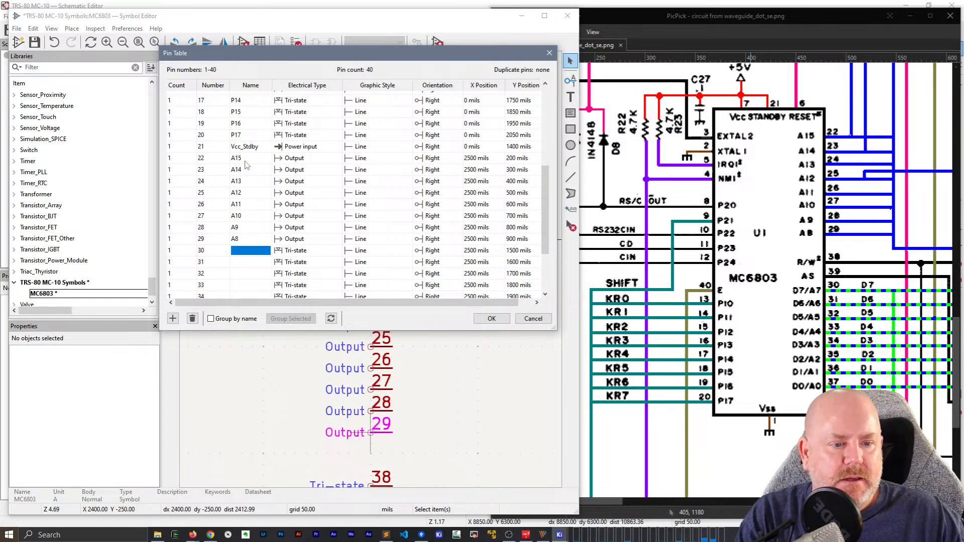
scroll(271, 221, "down", 1)
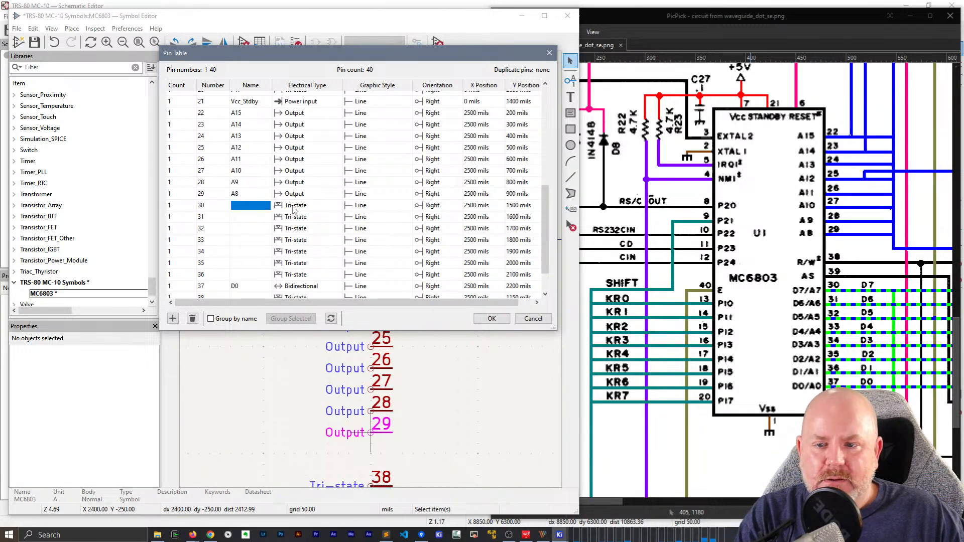
left_click(491, 318)
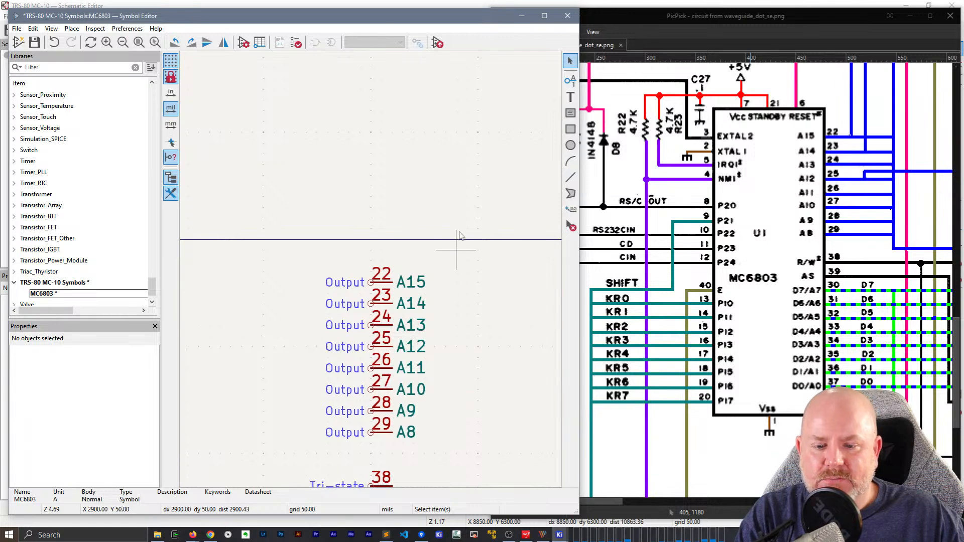
Remove the tri-state data pins 30–37 from the canvas
scroll(480, 332, "down", 5)
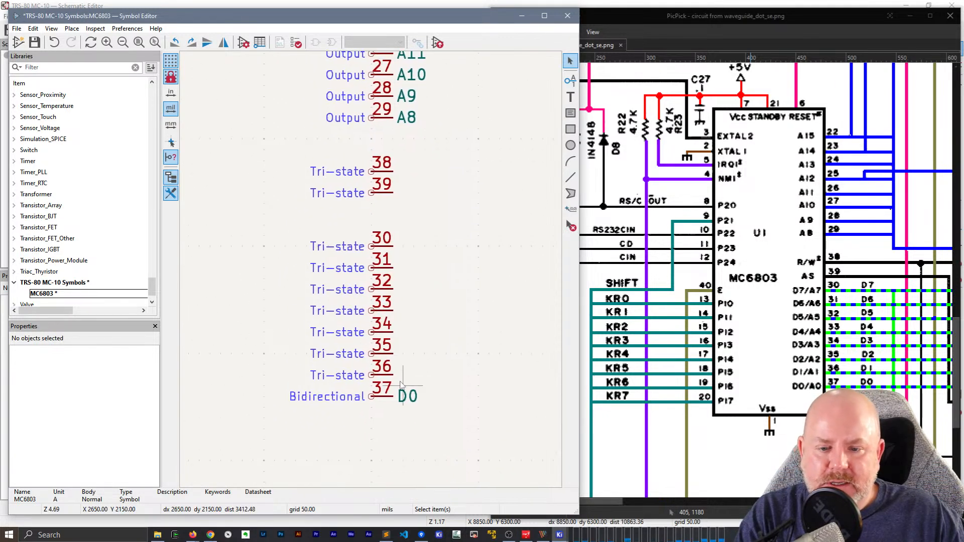
left_click_drag(445, 441, 298, 234)
key("Delete")
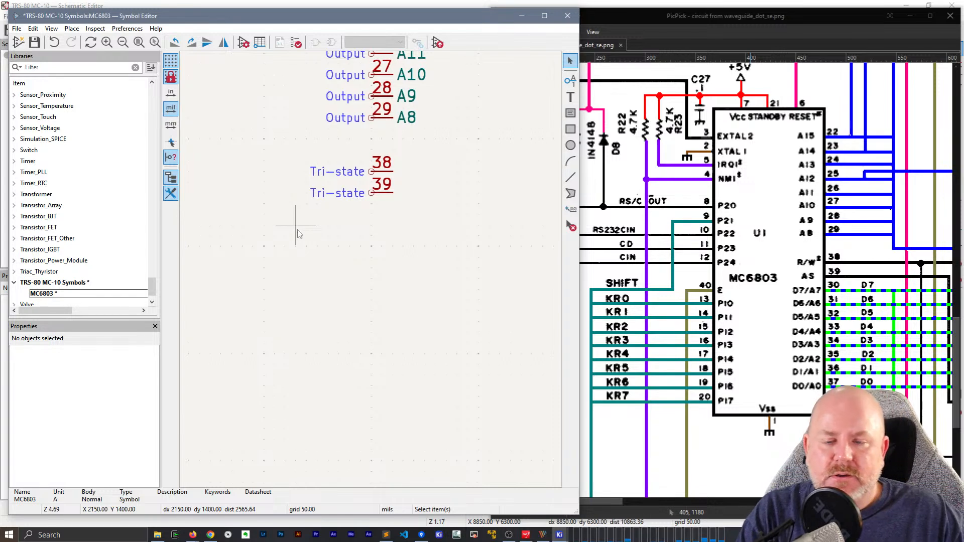
Paste the data pins into the Sublime tab and replace all tri_state with bidirectional
left_click(388, 536)
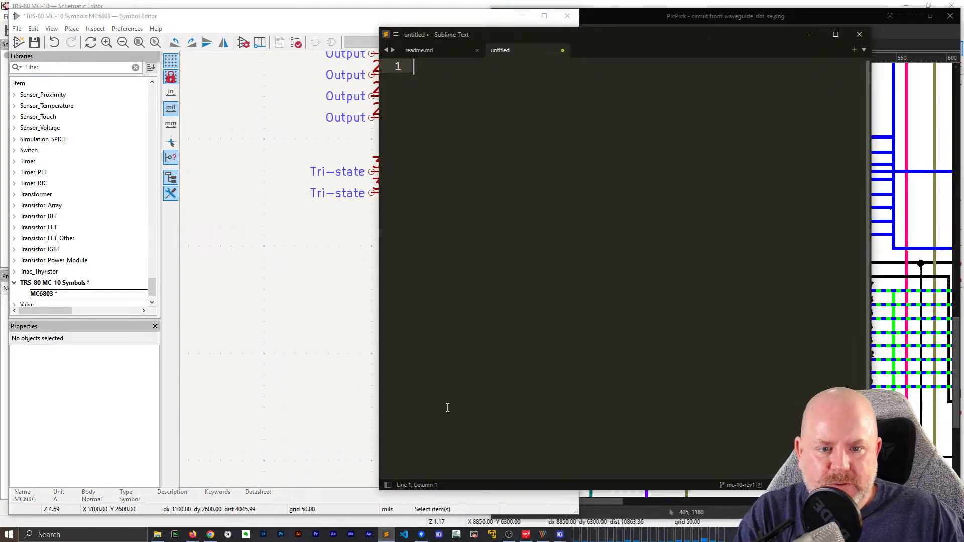
key("ctrl+v")
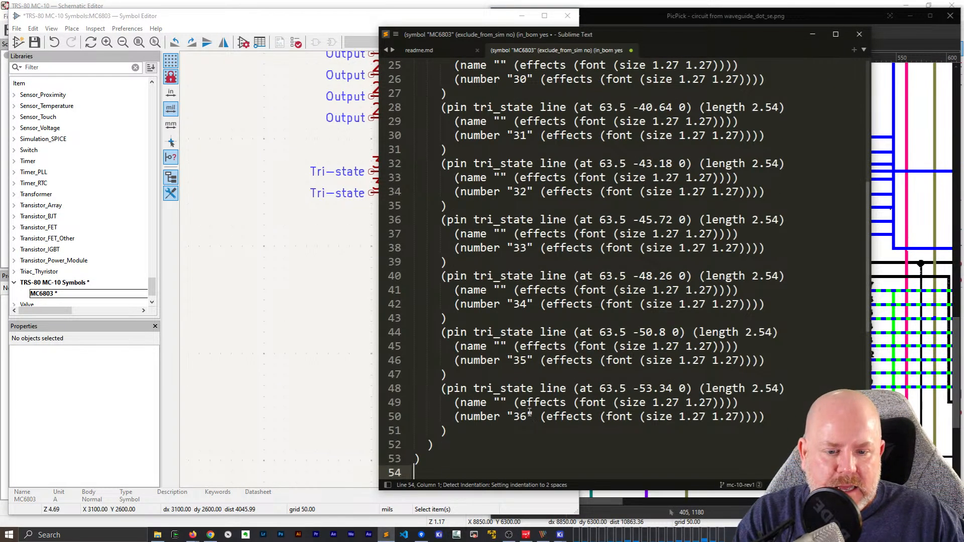
scroll(518, 383, "up", 8)
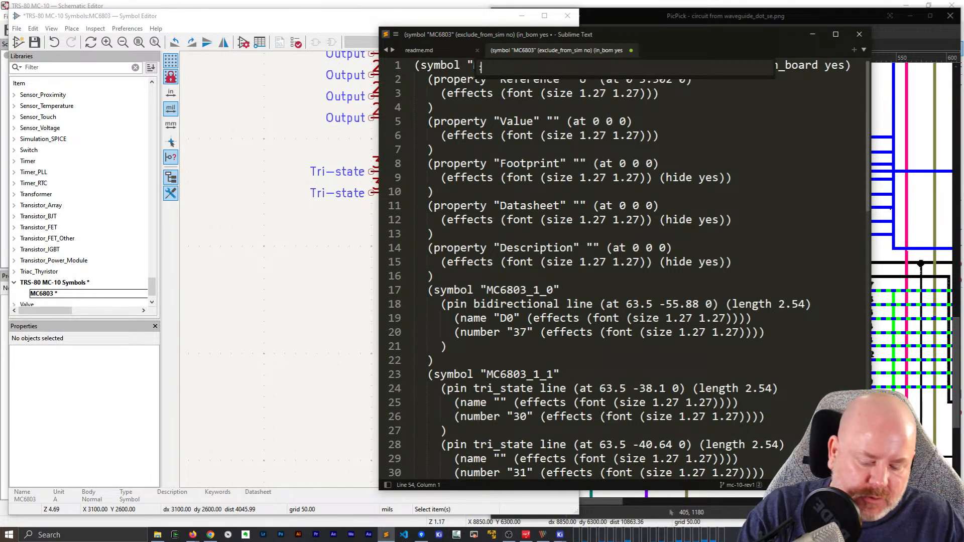
key("ctrl+h")
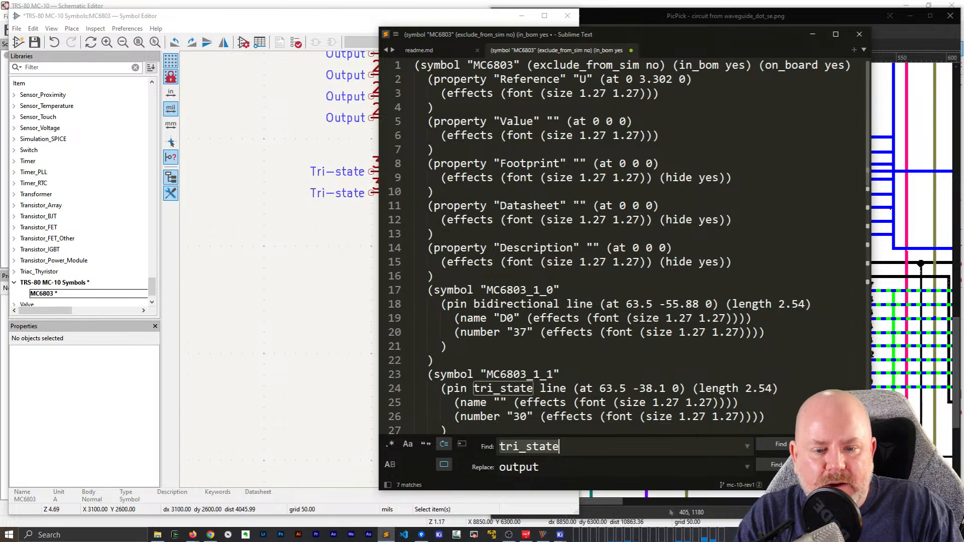
double_click(536, 304)
key("ctrl+c")
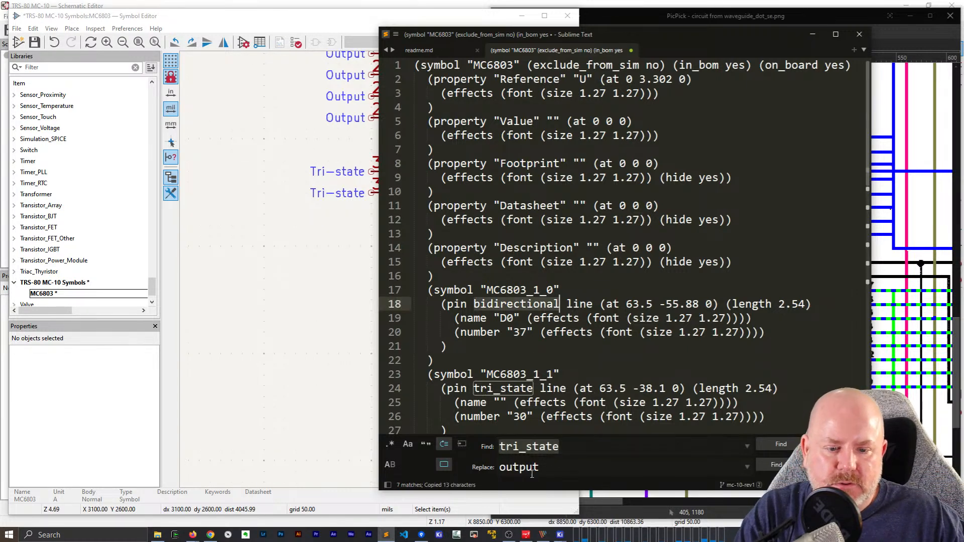
double_click(520, 467)
key("ctrl+v")
key("ctrl+alt+Return")
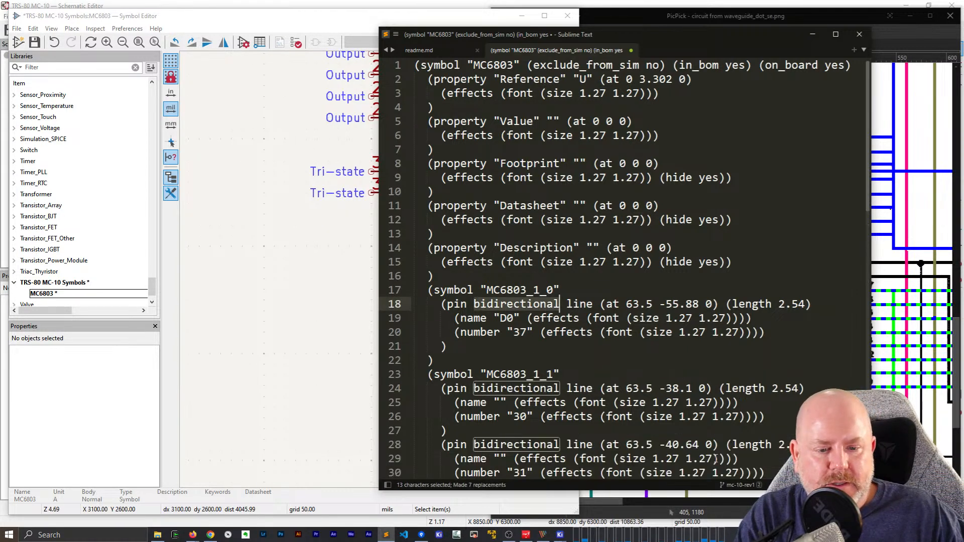
Cut the edited text and paste the bidirectional pins back into the MC6803 symbol
key("ctrl+a")
key("ctrl+x")
left_click(328, 312)
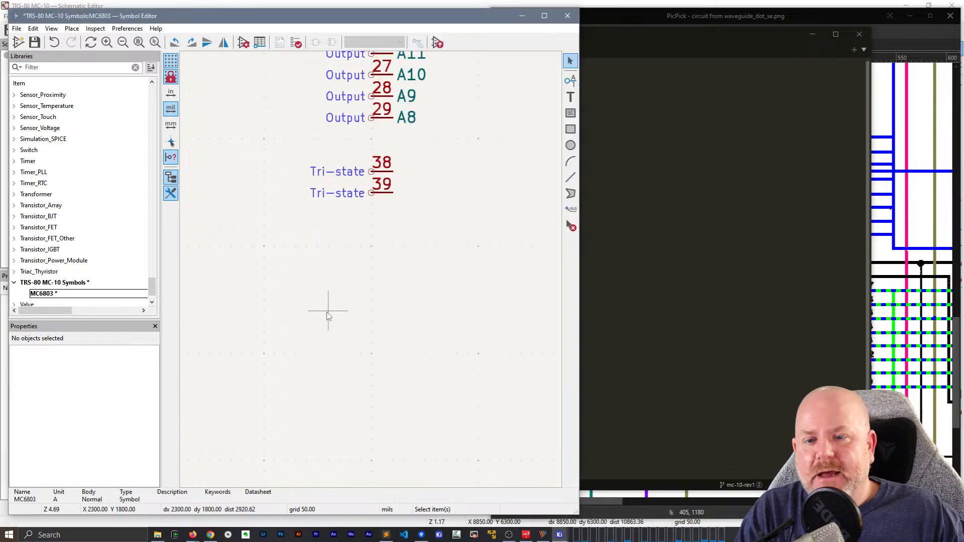
key("ctrl+v")
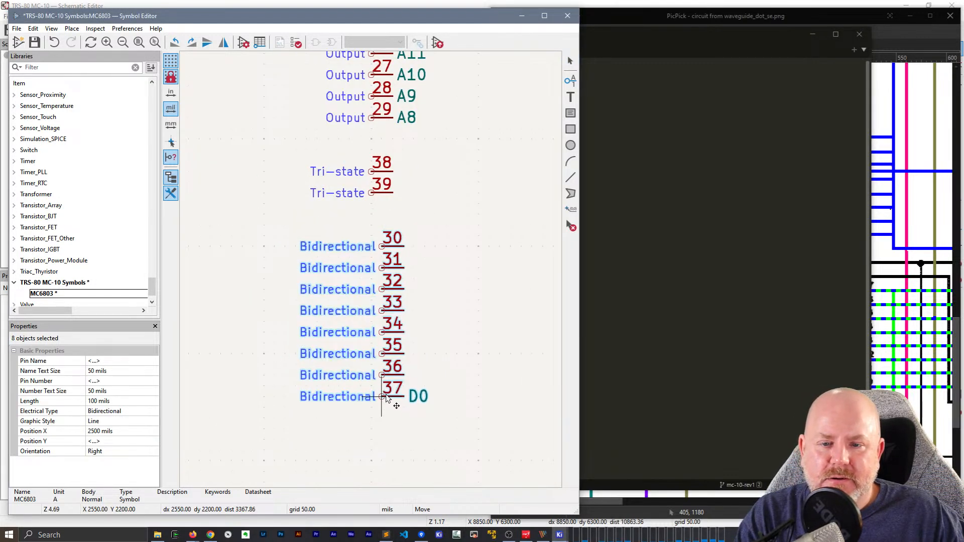
Place the pasted pins below the tri-state pins, then check them against the reference circuit diagram
left_click(370, 401)
left_click(460, 386)
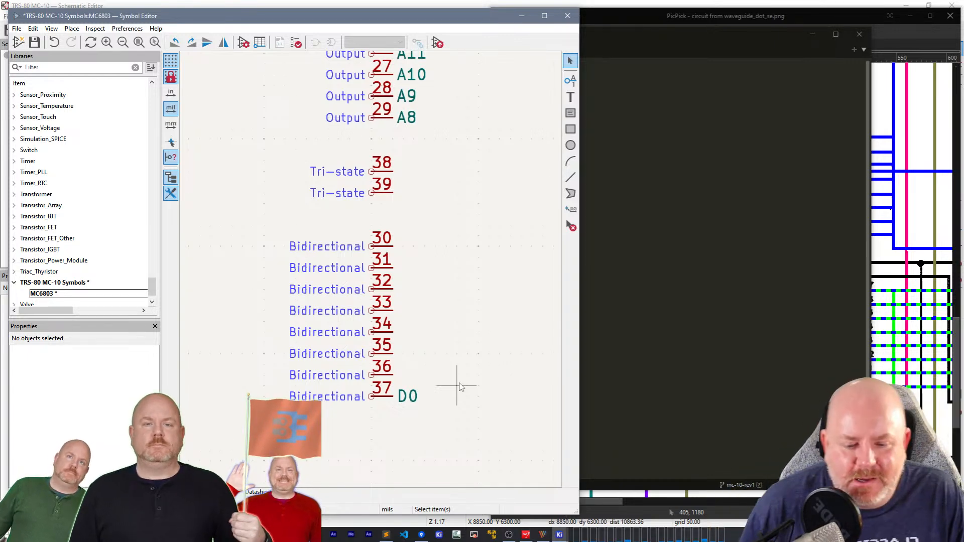
left_click(734, 19)
left_click(421, 15)
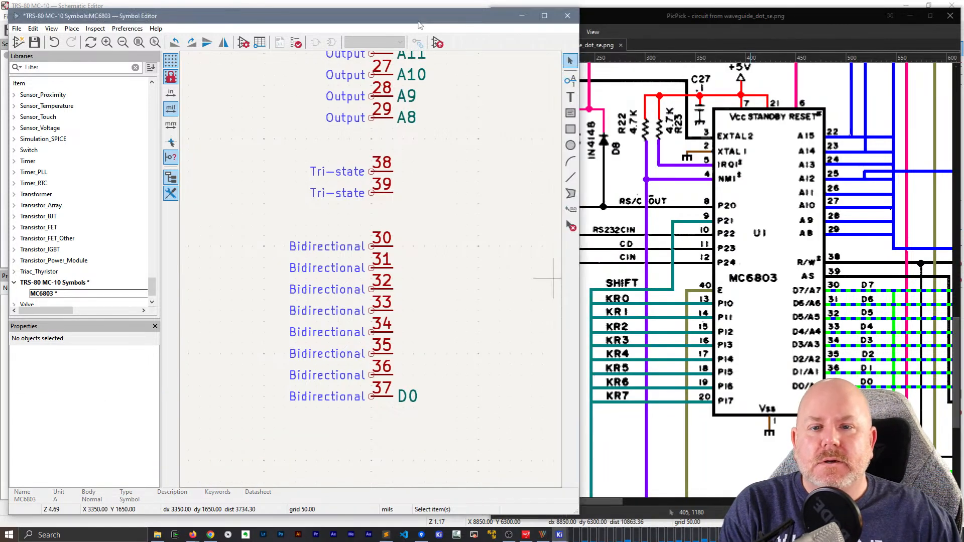
In the Pin Table, rename pins 30–37 as AD7 through AD0
left_click(259, 42)
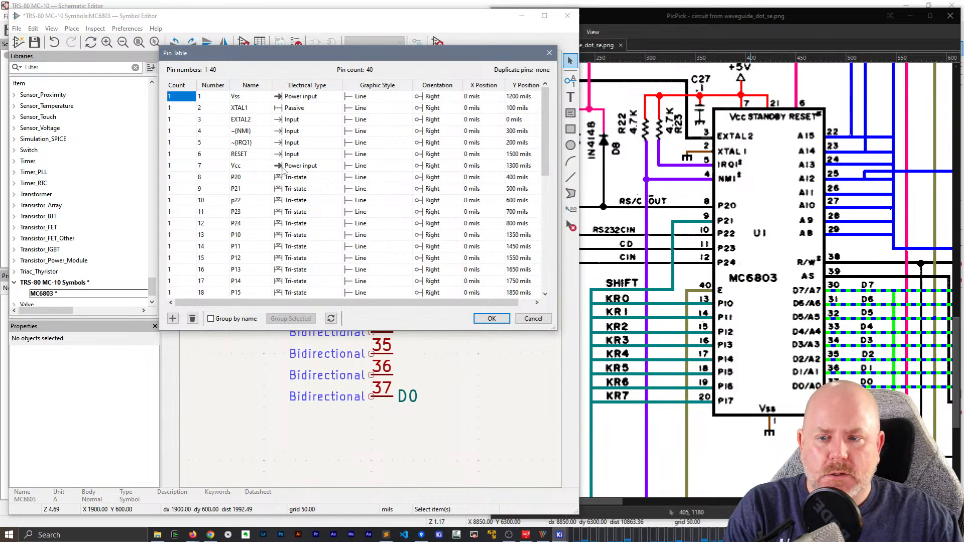
scroll(301, 221, "down", 5)
scroll(285, 198, "down", 2)
double_click(246, 228)
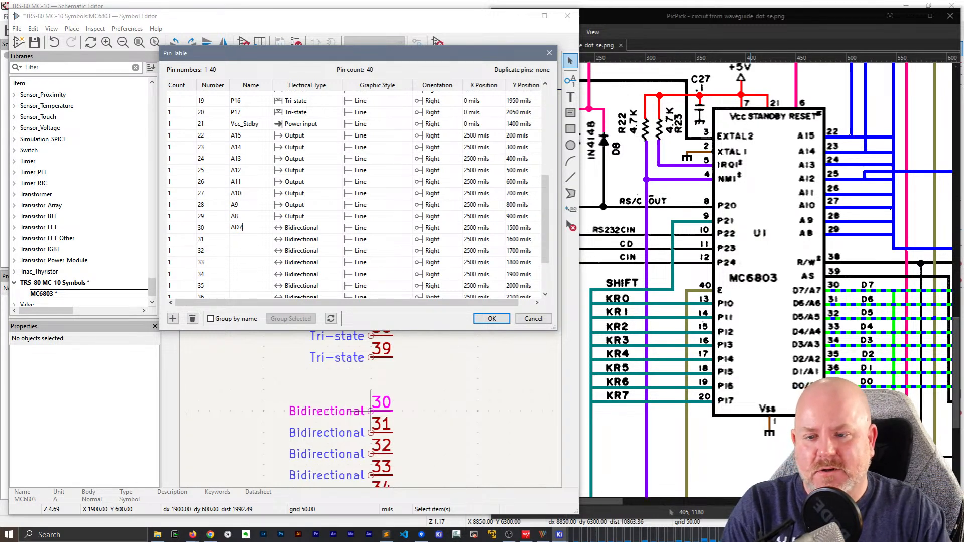
left_click(254, 240)
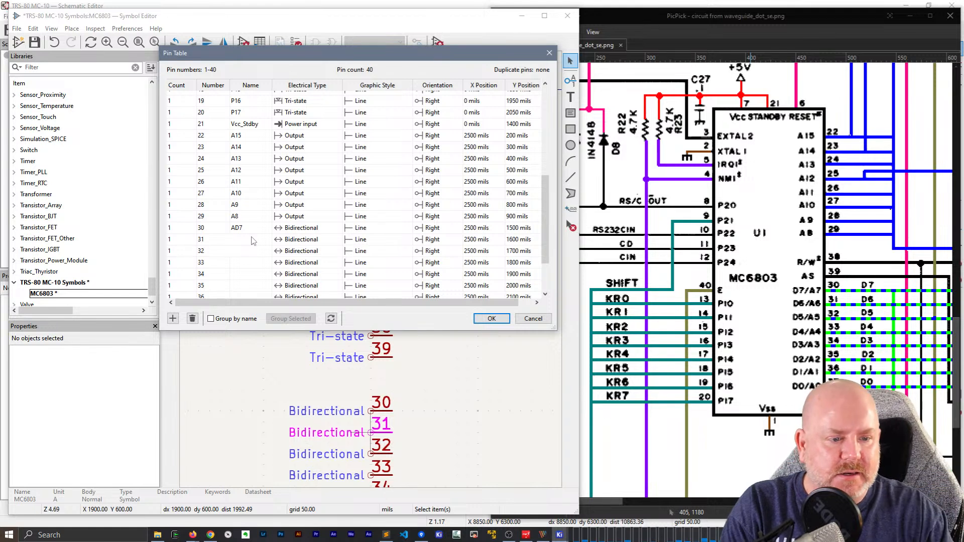
left_click(247, 252)
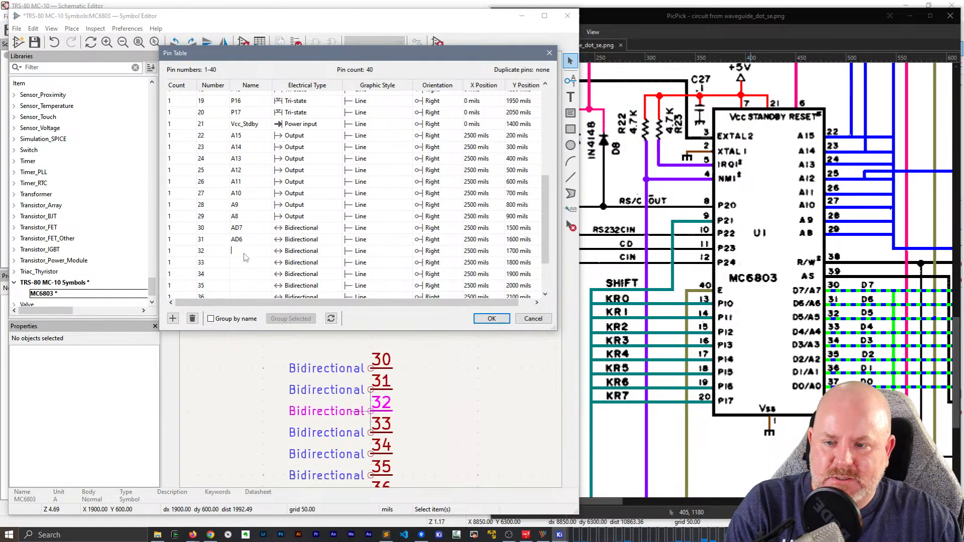
key("Return")
type("AD4")
key("Return")
type("ADAD")
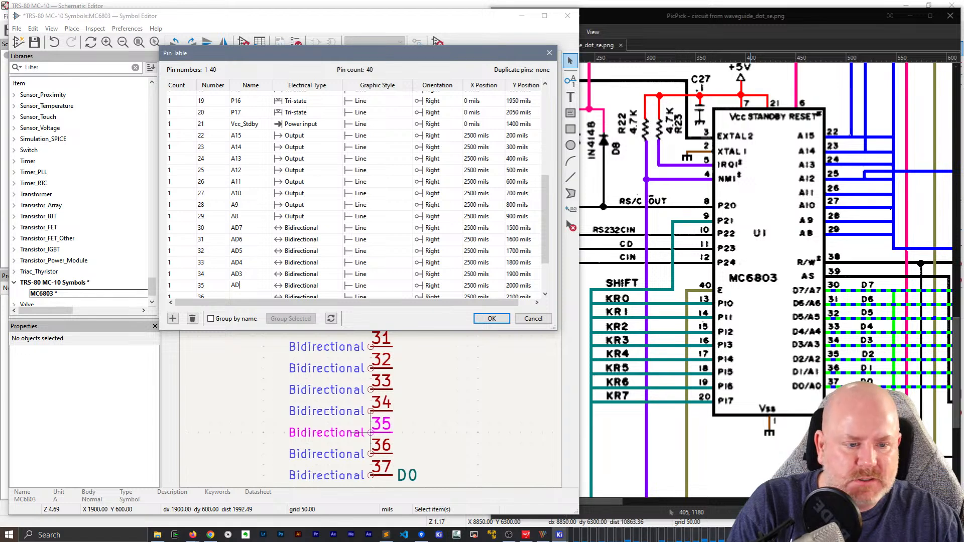
key("Return")
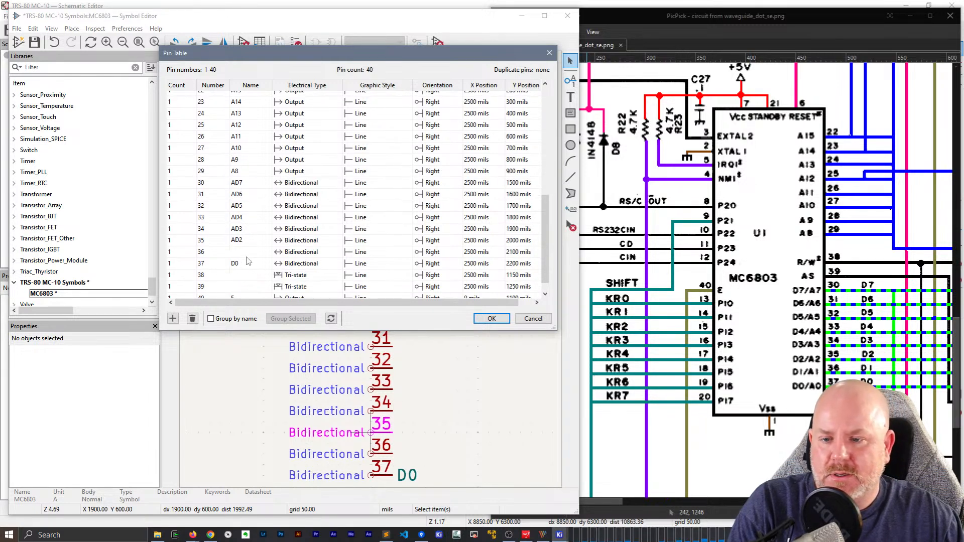
type("AD1")
key("Return")
type("AD0")
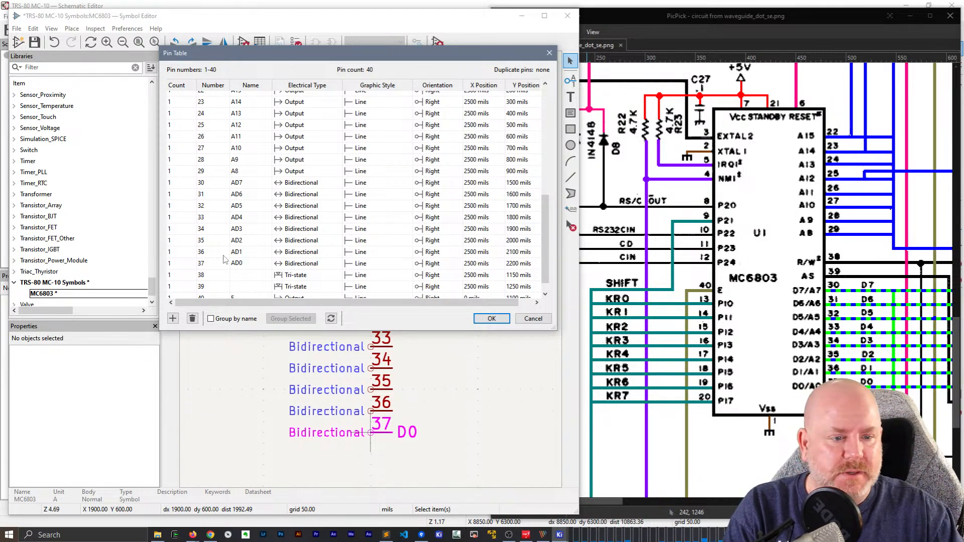
Name pin 38 R/W with Output electrical type, and name pin 39 AS
left_click(242, 275)
type("R/W")
left_click(304, 276)
left_click(304, 275)
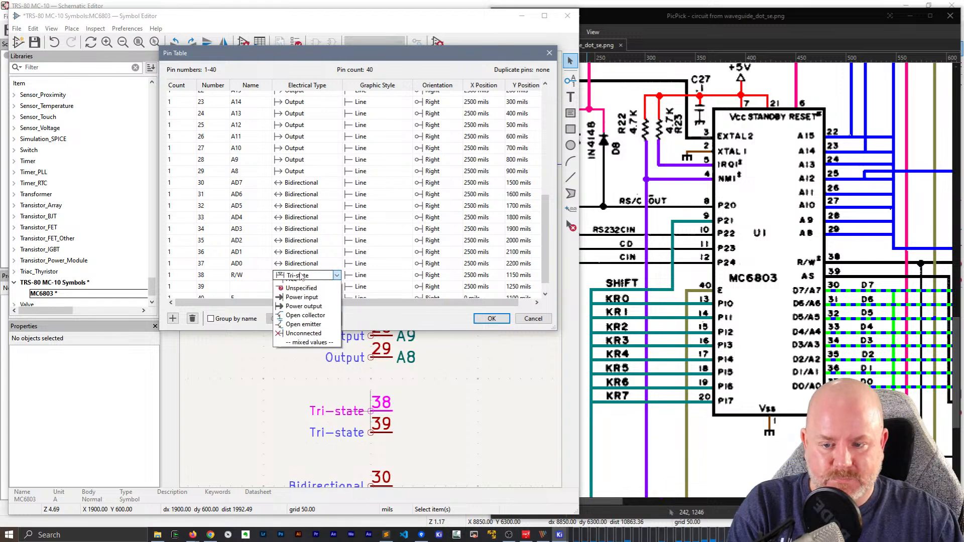
left_click(303, 296)
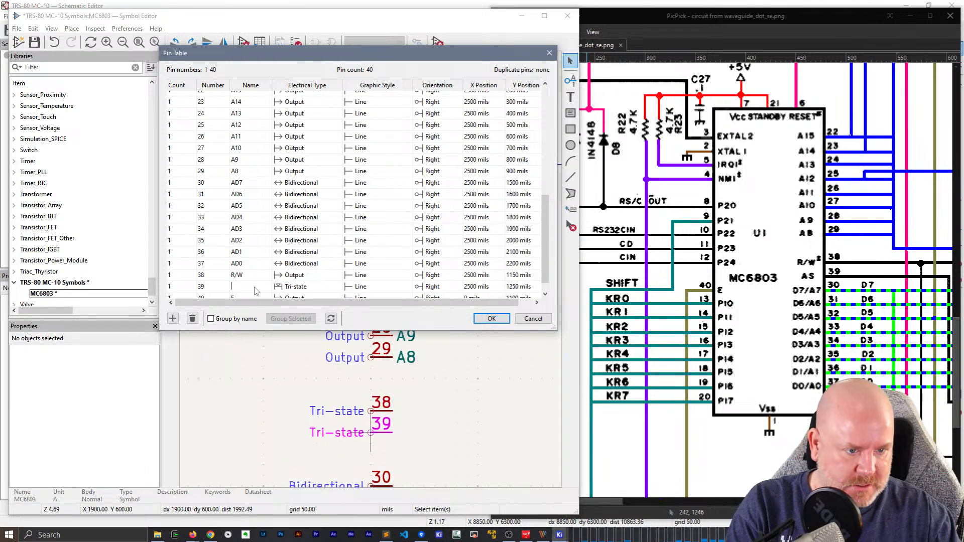
left_click(251, 287)
type("AS")
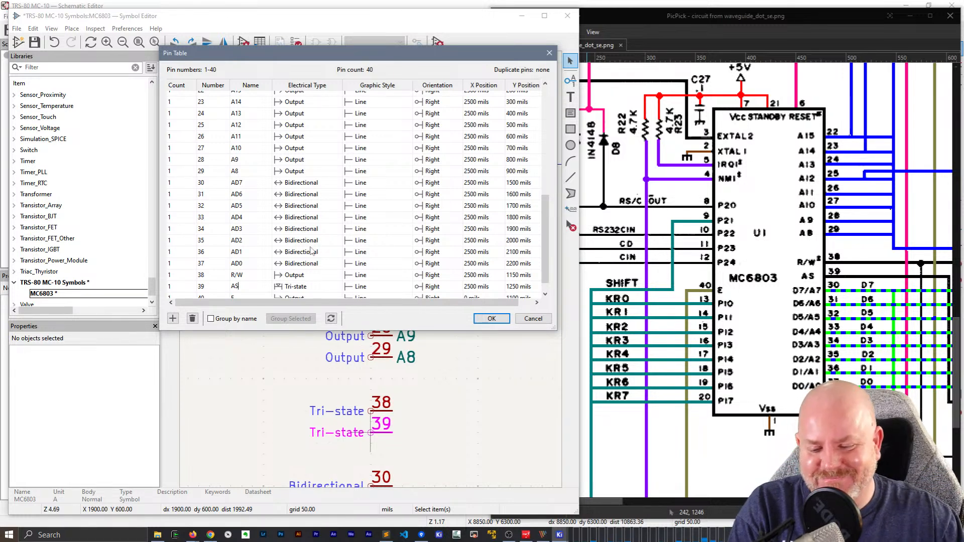
Bring Firefox's MC6803 datasheet forward and scroll to page 2's Figure 1 block diagram
mouse_move(193, 534)
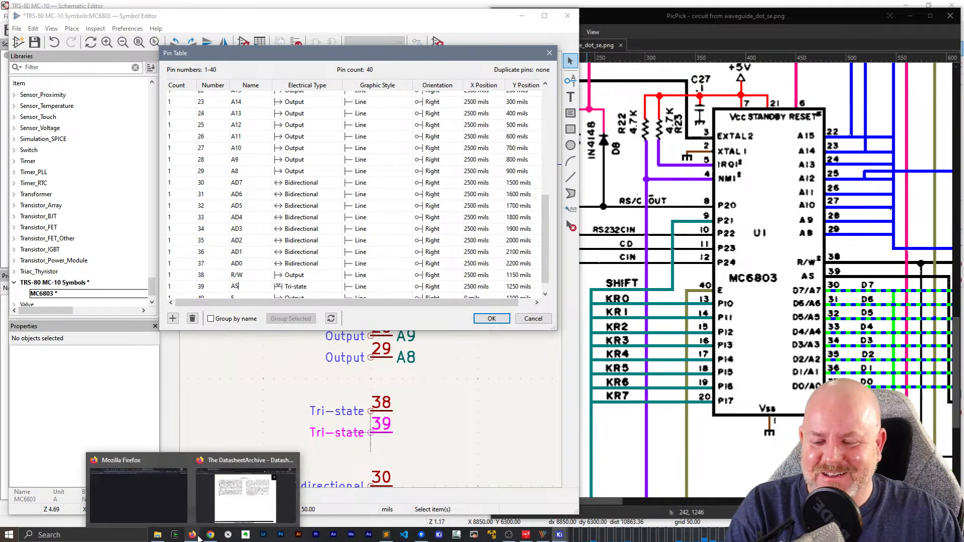
left_click(252, 492)
scroll(387, 364, "up", 20)
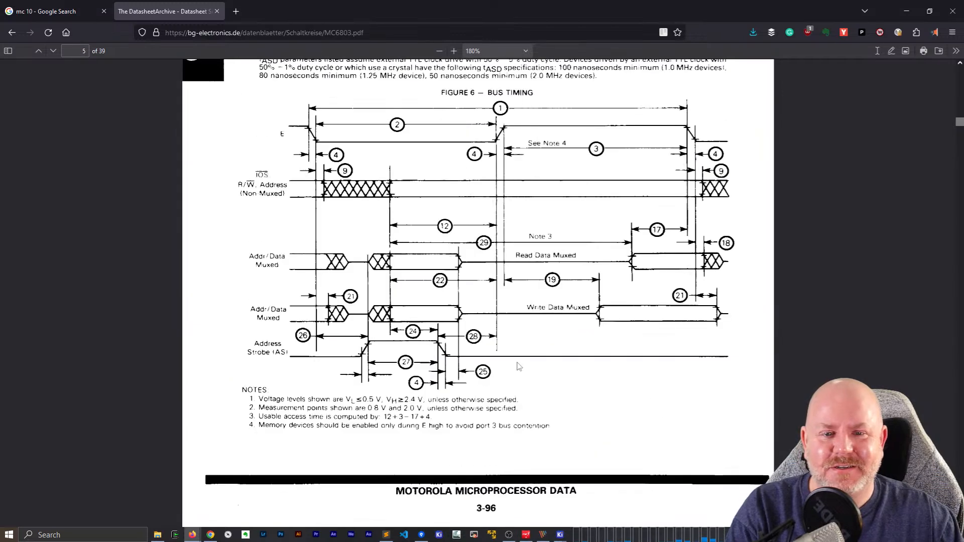
left_click_drag(960, 119, 960, 85)
scroll(643, 310, "down", 2)
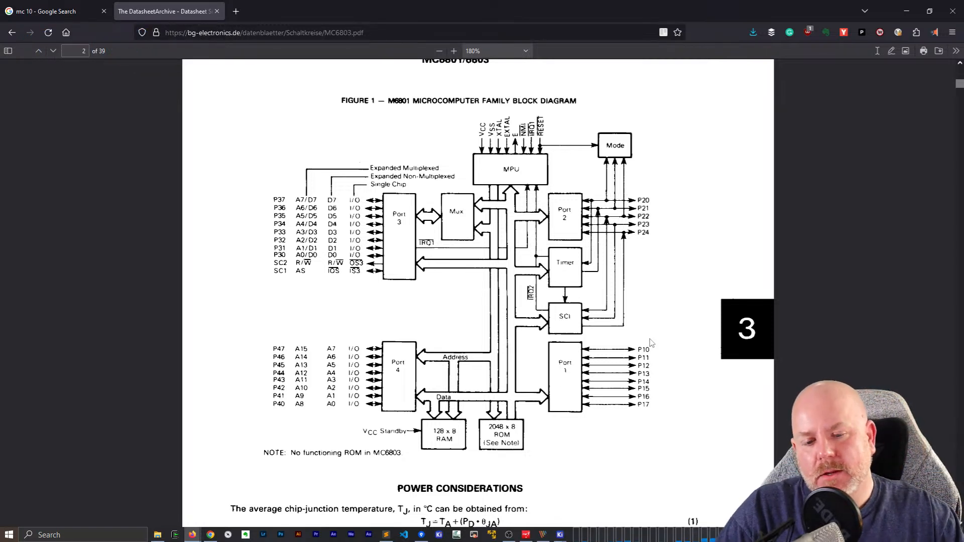
scroll(388, 337, "down", 3)
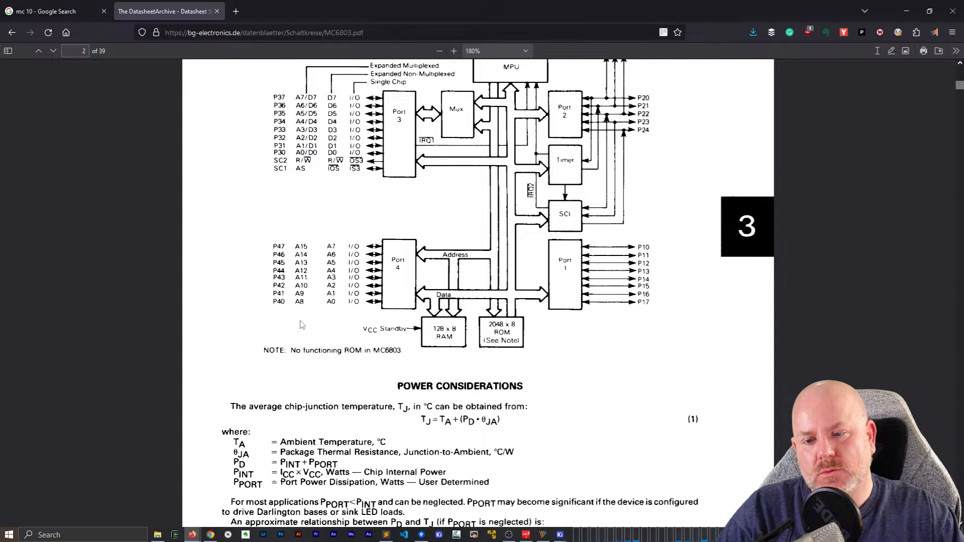
scroll(307, 308, "up", 2)
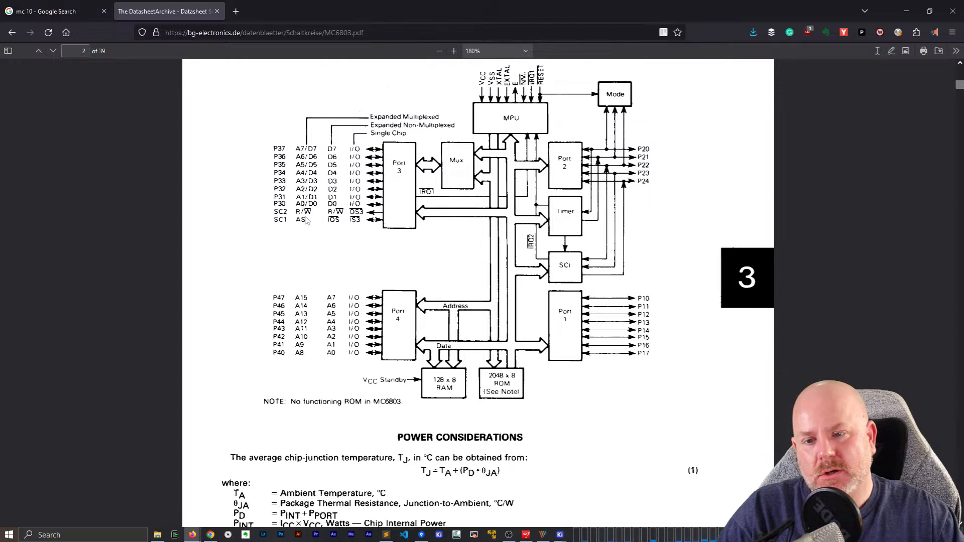
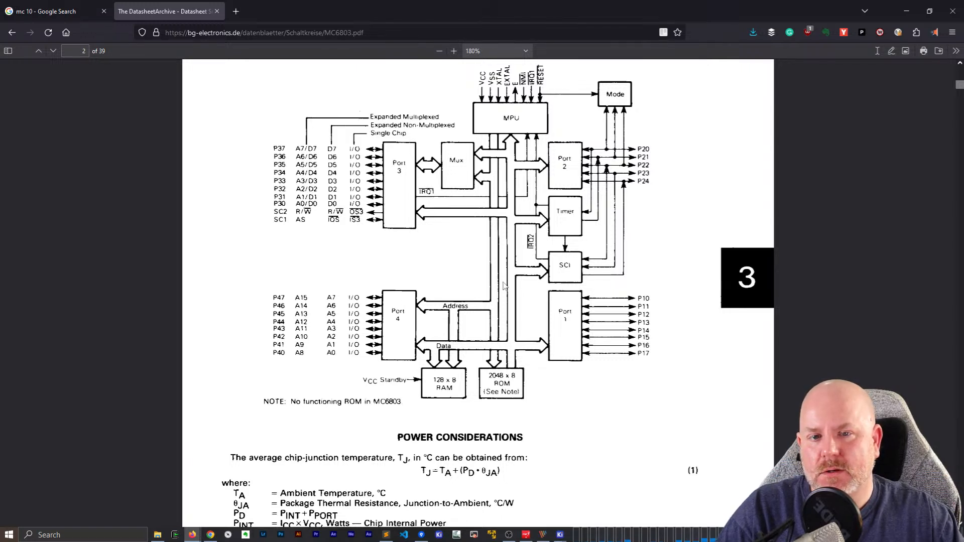
Change pin 39 (AS) from tri-state to Bidirectional and apply the Pin Table edits
left_click(902, 9)
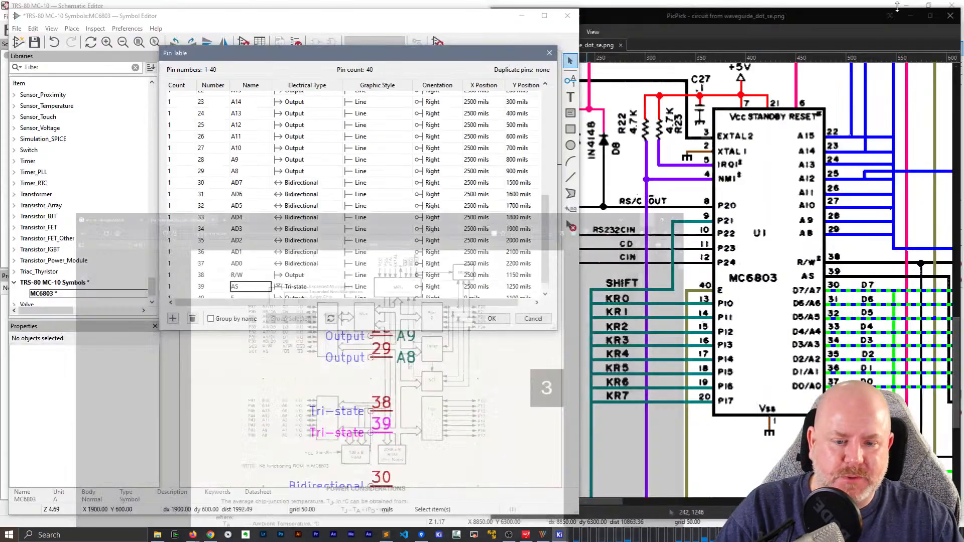
scroll(201, 271, "down", 1)
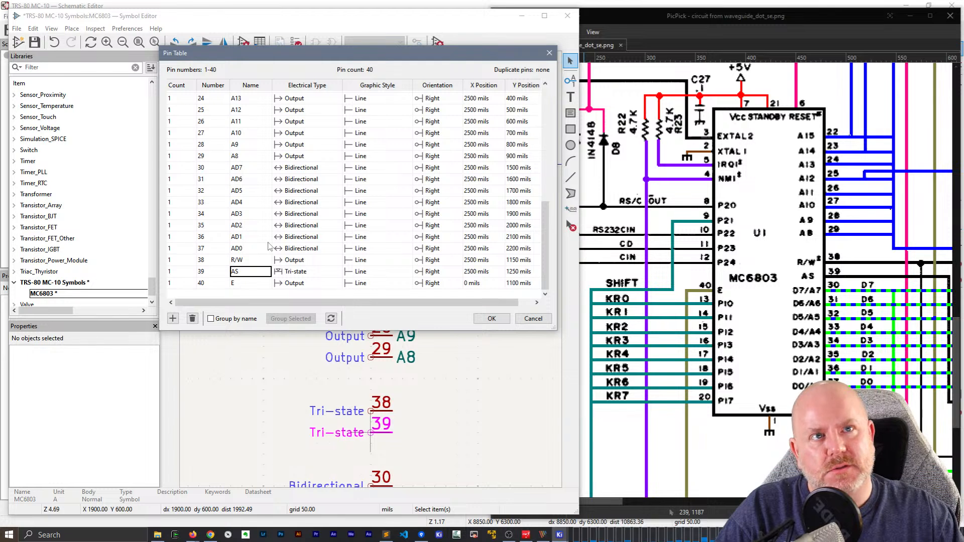
left_click(288, 272)
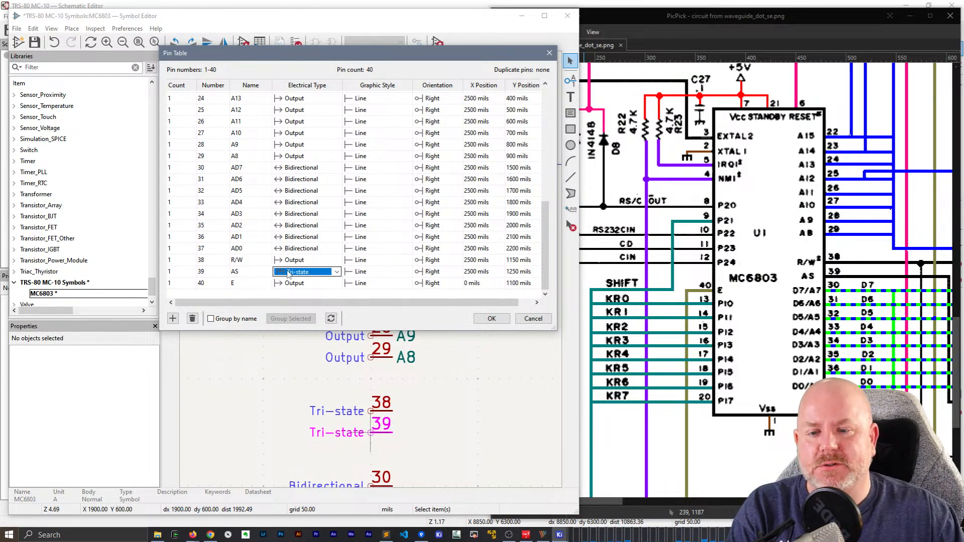
left_click(289, 271)
left_click(296, 294)
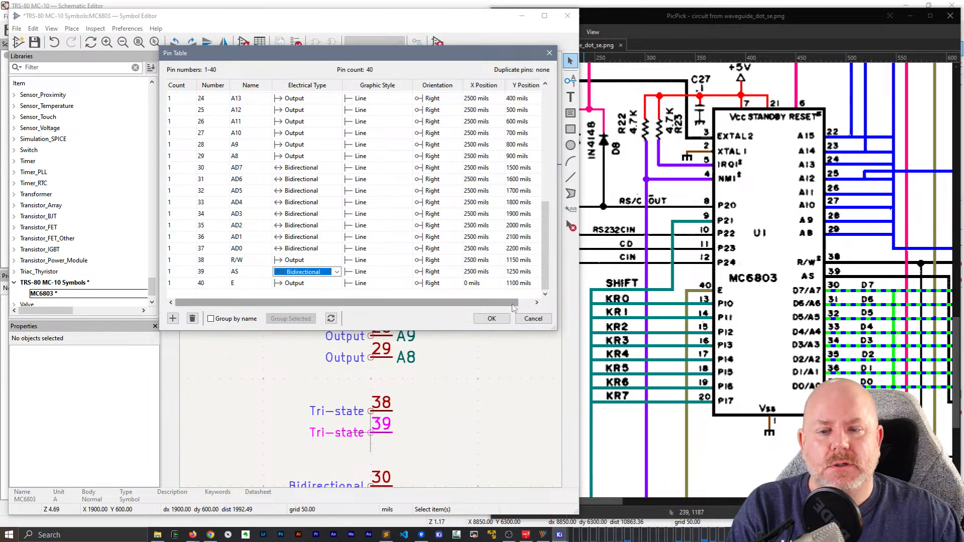
scroll(354, 229, "up", 6)
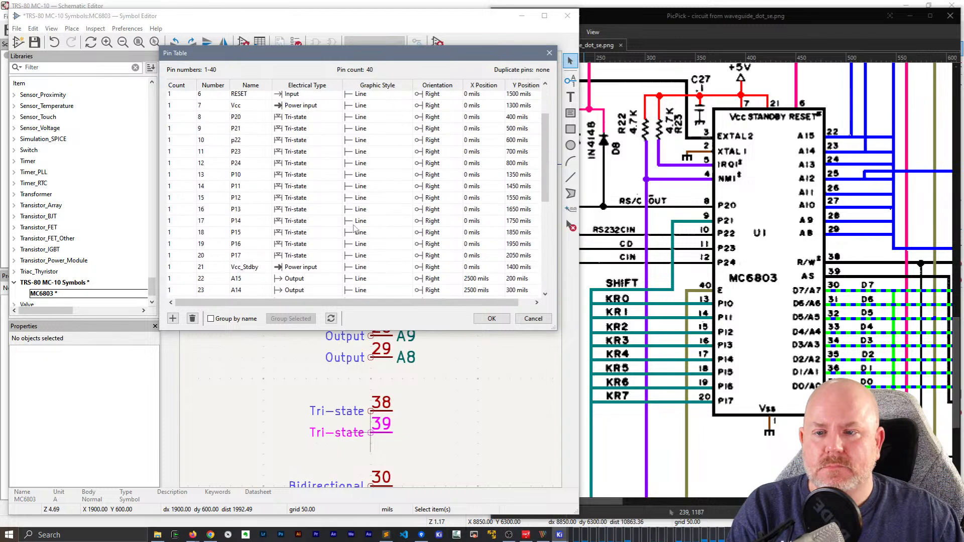
scroll(401, 245, "up", 3)
scroll(401, 245, "down", 3)
left_click(494, 319)
scroll(341, 304, "down", 3)
scroll(371, 274, "down", 2)
scroll(370, 275, "up", 2)
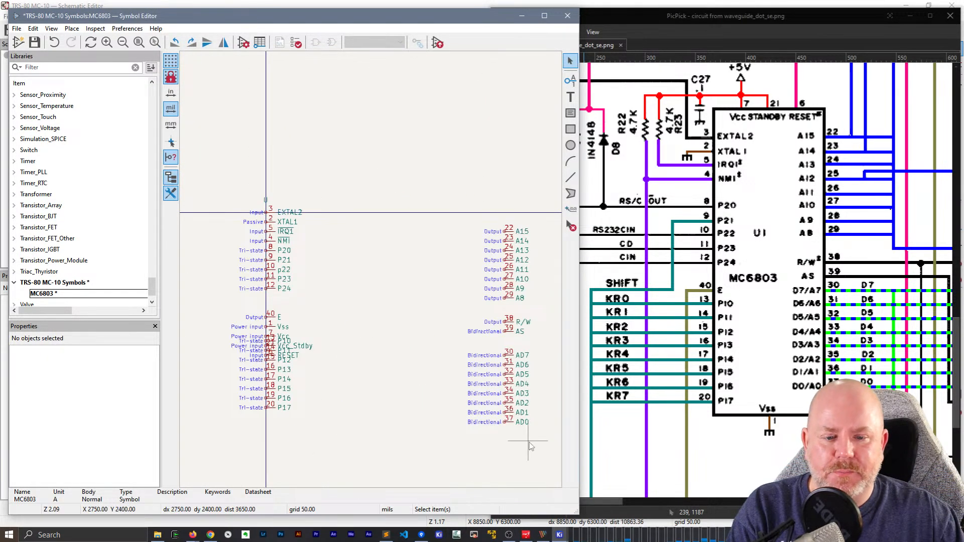
Separate the Vcc, Vcc_Stdby and RESET pins, stack them above the left column, and lower Vss
scroll(275, 349, "up", 3)
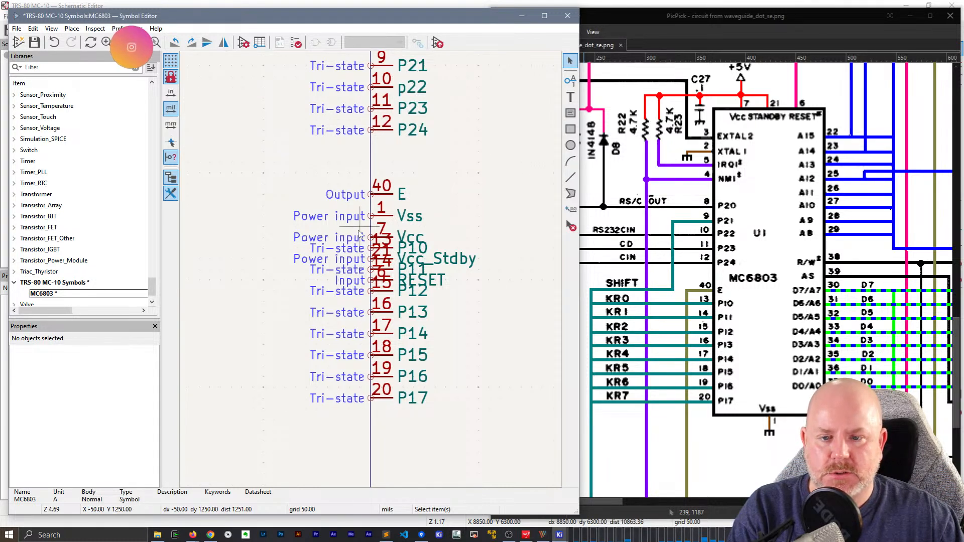
left_click(375, 235)
key("m")
left_click(499, 462)
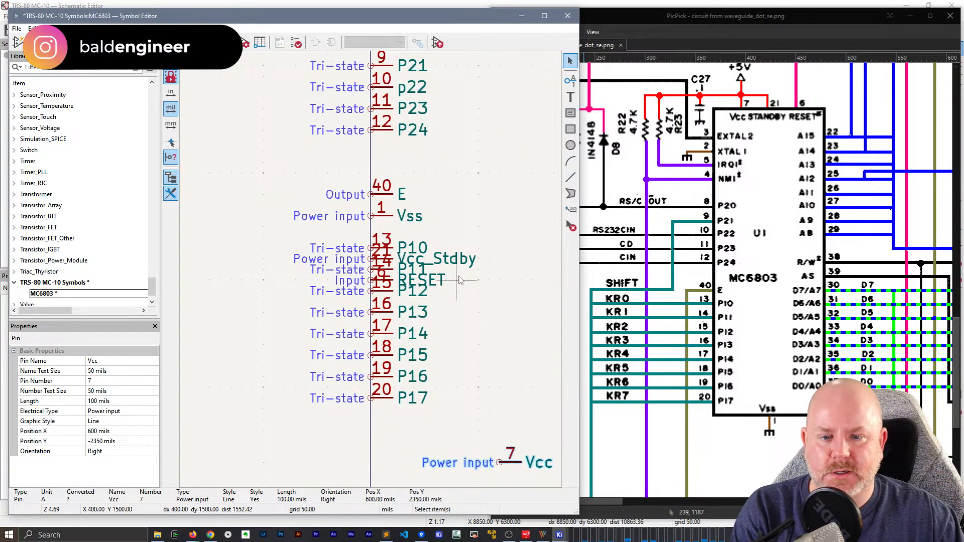
left_click_drag(421, 257, 478, 473)
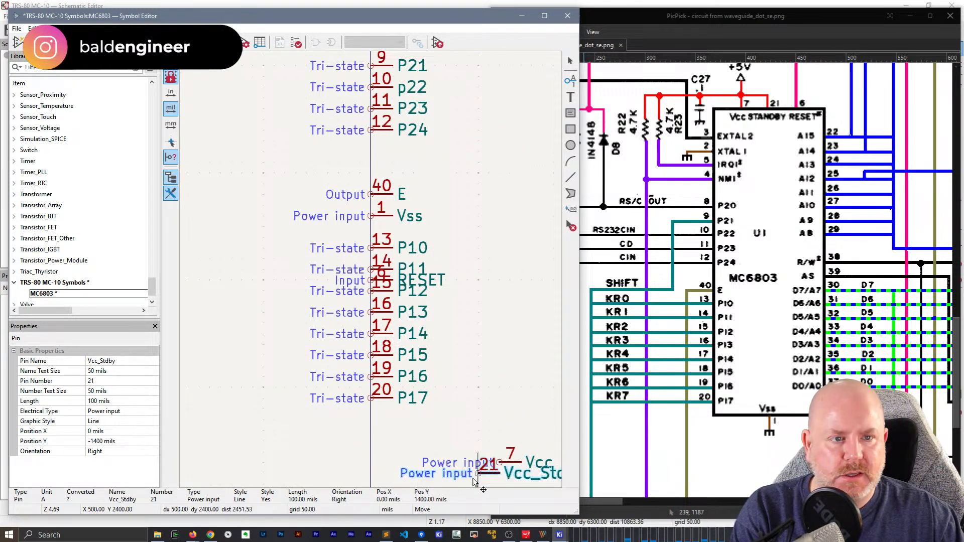
left_click_drag(432, 285, 550, 488)
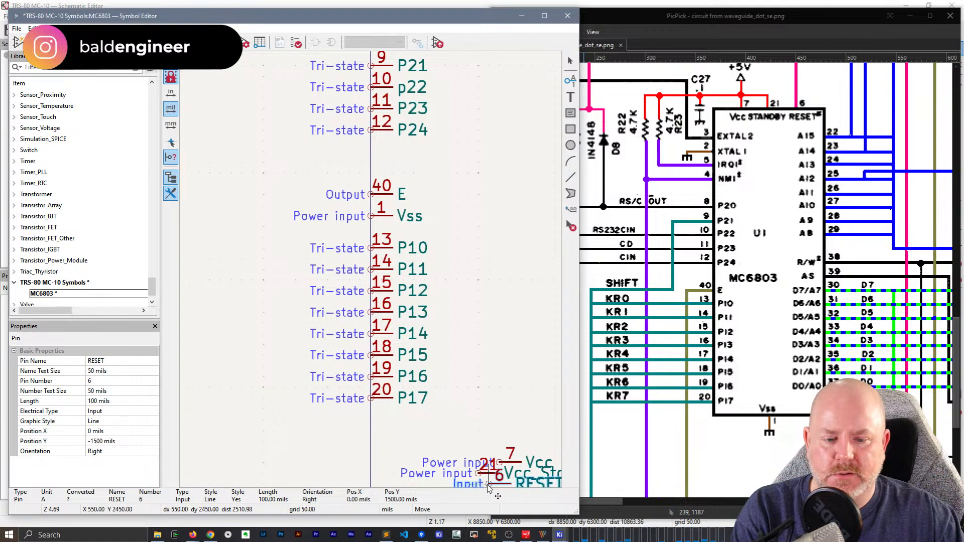
scroll(369, 240, "down", 3)
middle_click_drag(370, 239, 348, 302)
mouse_move(391, 406)
left_mouse_down()
mouse_move(346, 349)
mouse_move(378, 340)
left_mouse_up()
left_click_drag(398, 378, 363, 292)
left_click_drag(365, 336, 403, 121)
left_click_drag(301, 254, 386, 353)
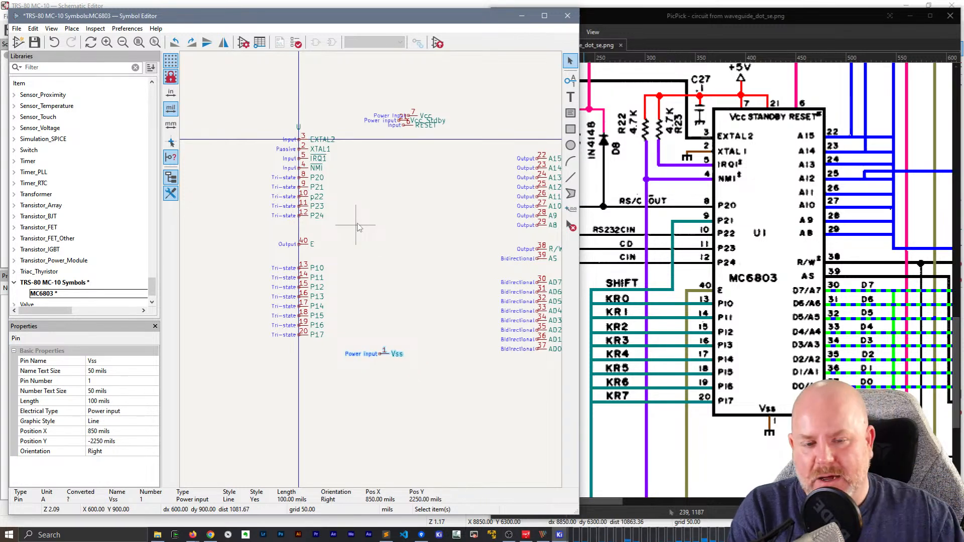
Shift the 18 right-hand pins A15–AD0 closer to the left pin column
middle_click_drag(442, 197, 342, 245)
left_click_drag(500, 409, 397, 170)
left_click_drag(426, 399, 305, 383)
left_click(407, 317)
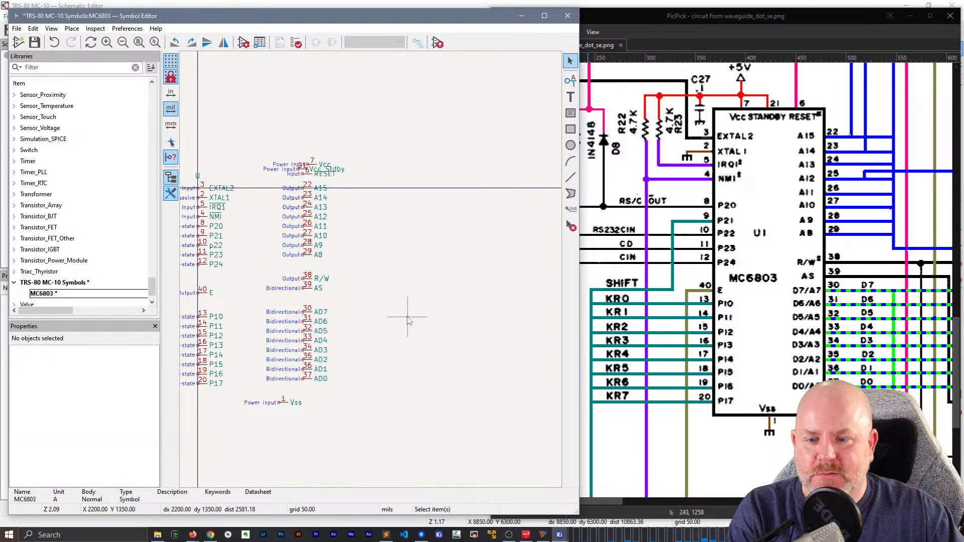
double_click(309, 193)
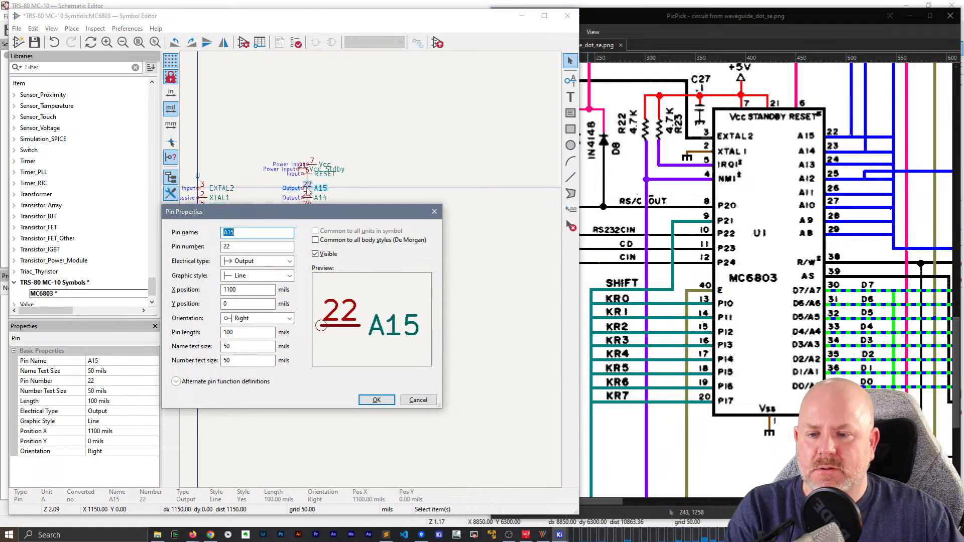
key("Escape")
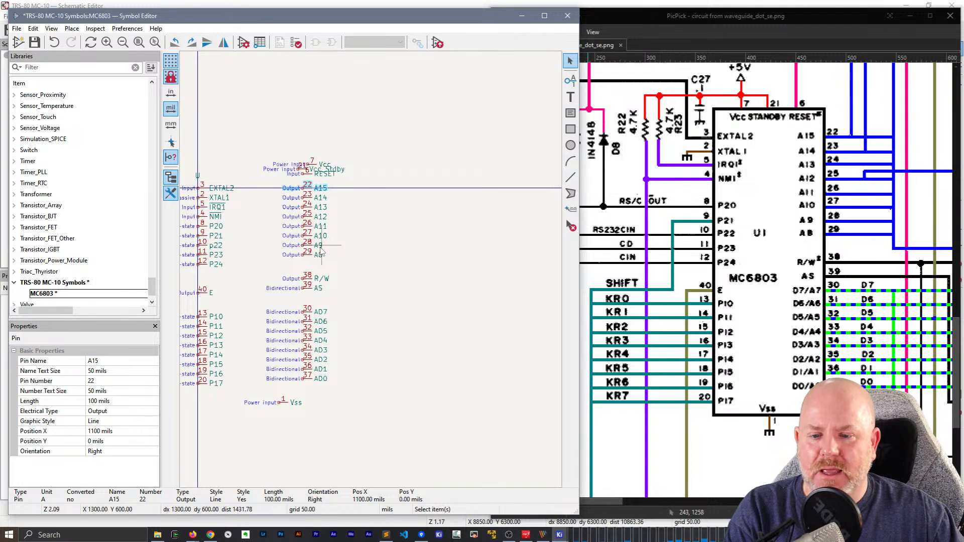
Cut the 18 right-hand pins A15–AD0 and paste them into an empty text editor tab
left_click_drag(346, 382, 341, 197)
left_click_drag(331, 398, 401, 305)
left_click_drag(345, 373, 288, 185)
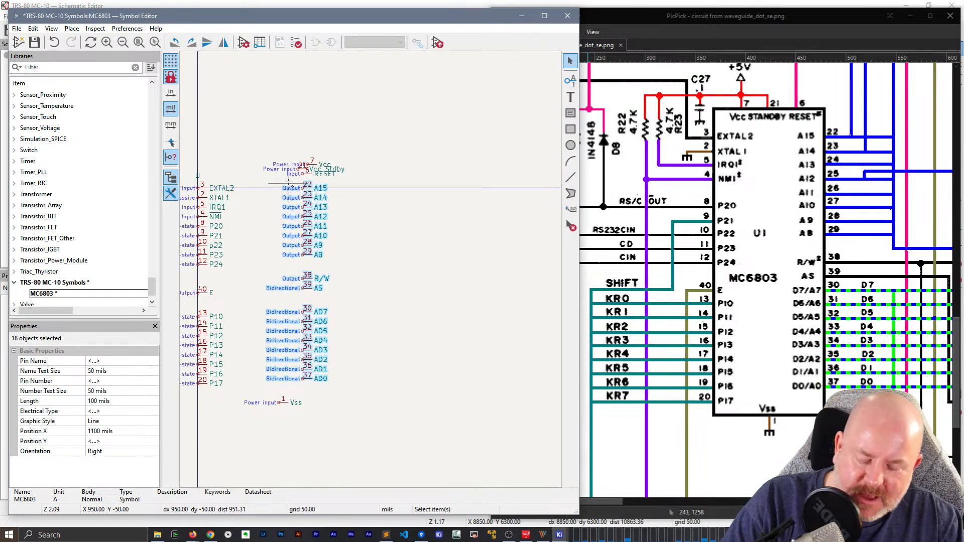
key("Delete")
left_click(386, 535)
key("ctrl+v")
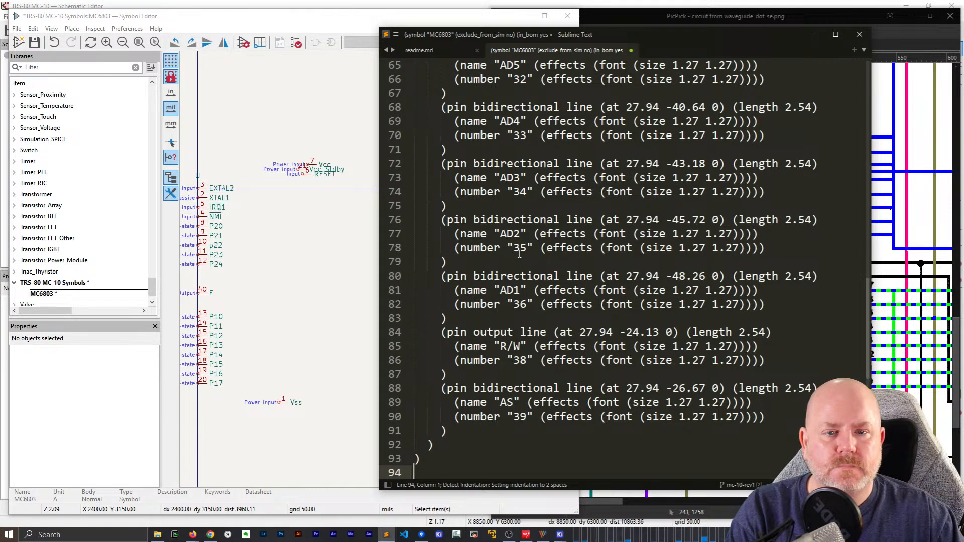
Scroll the pasted S-expression and mark pin A15's 'at' coordinates on line 24, then return to KiCad
scroll(520, 254, "up", 19)
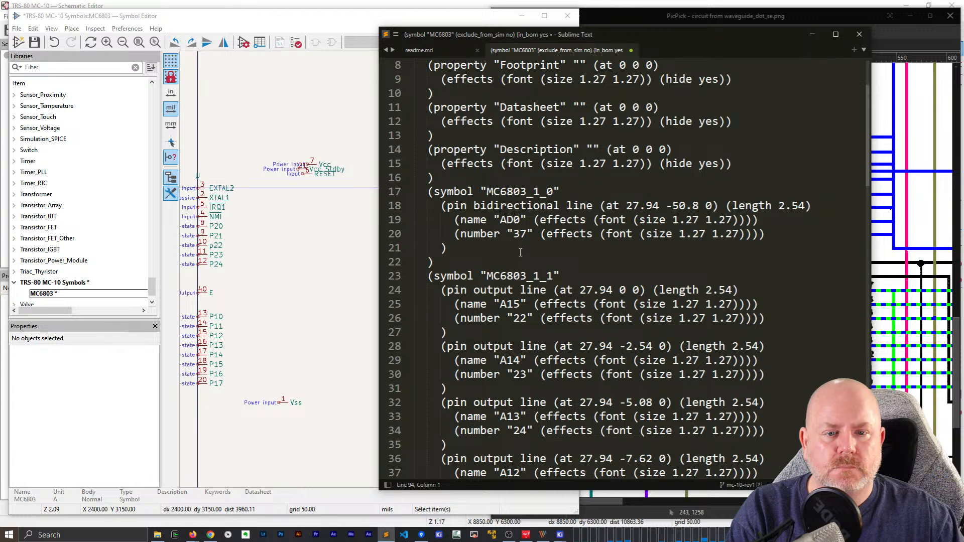
scroll(520, 252, "up", 3)
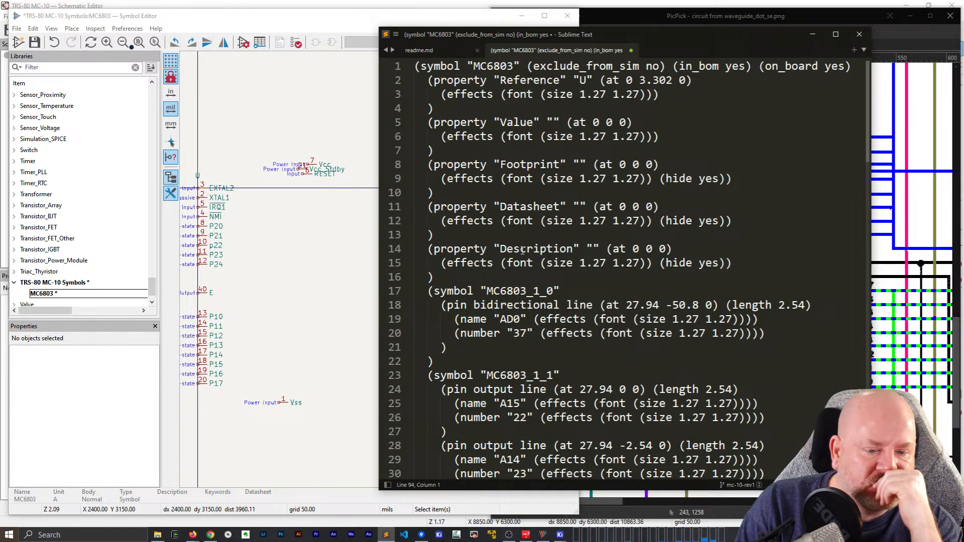
scroll(579, 351, "down", 1)
scroll(579, 351, "down", 2)
scroll(591, 333, "down", 1)
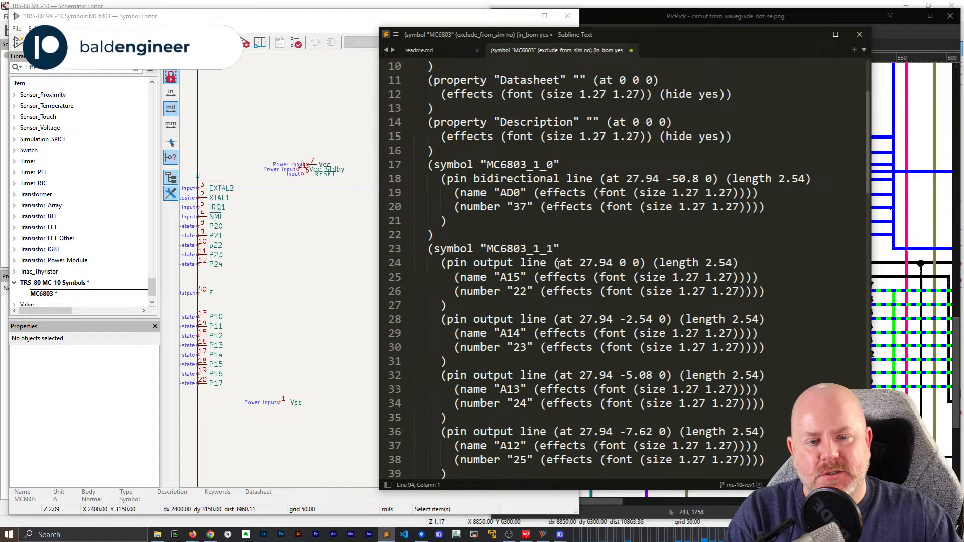
left_click_drag(558, 265, 636, 265)
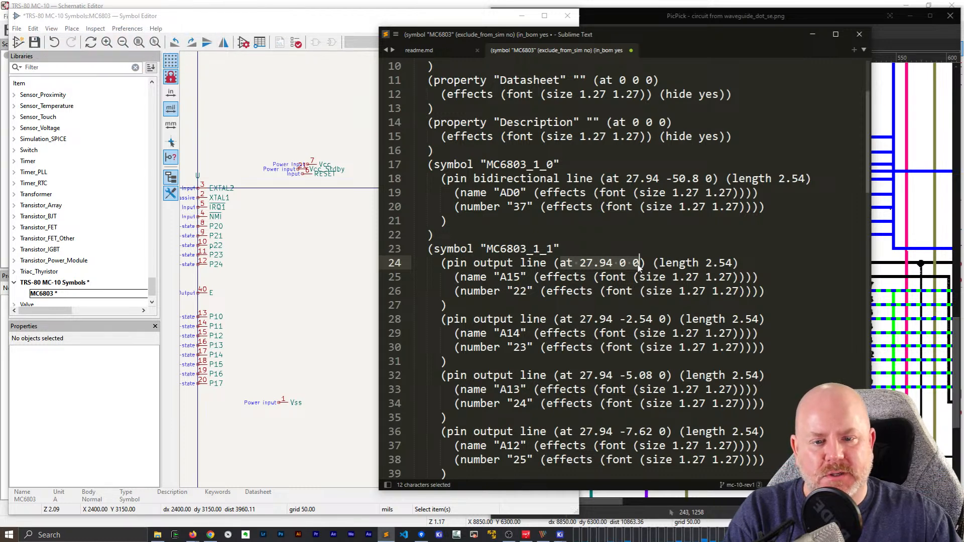
left_click(361, 292)
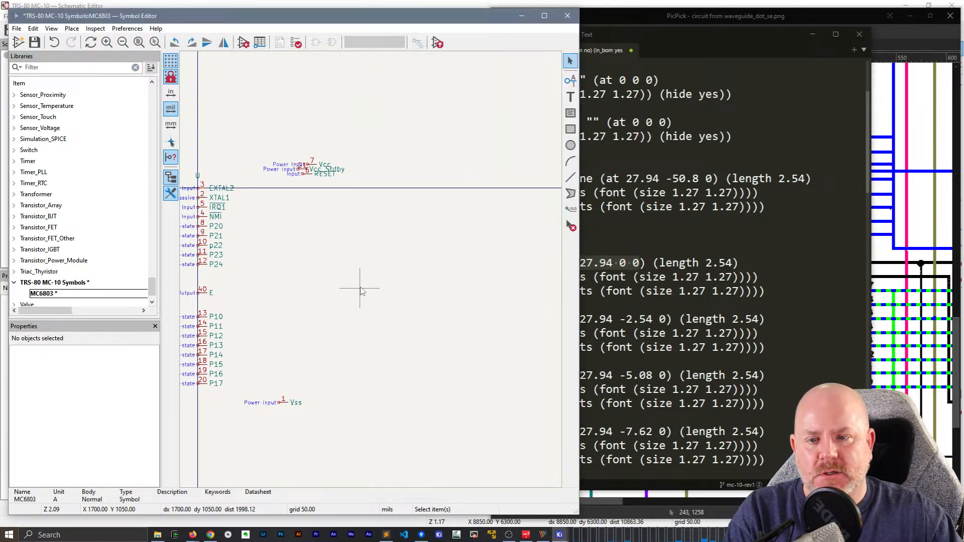
Cut the pin text from the text editor and paste the 18 pins back into the symbol's right side
left_click(865, 52)
key("ctrl+a")
key("ctrl+x")
left_click(327, 231)
key("ctrl+v")
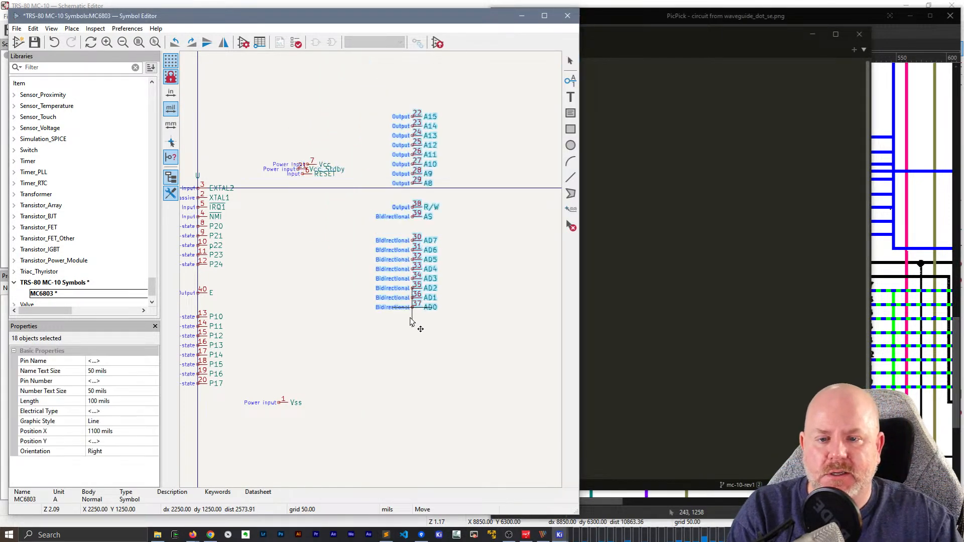
left_click(370, 404)
left_click(454, 243)
double_click(375, 213)
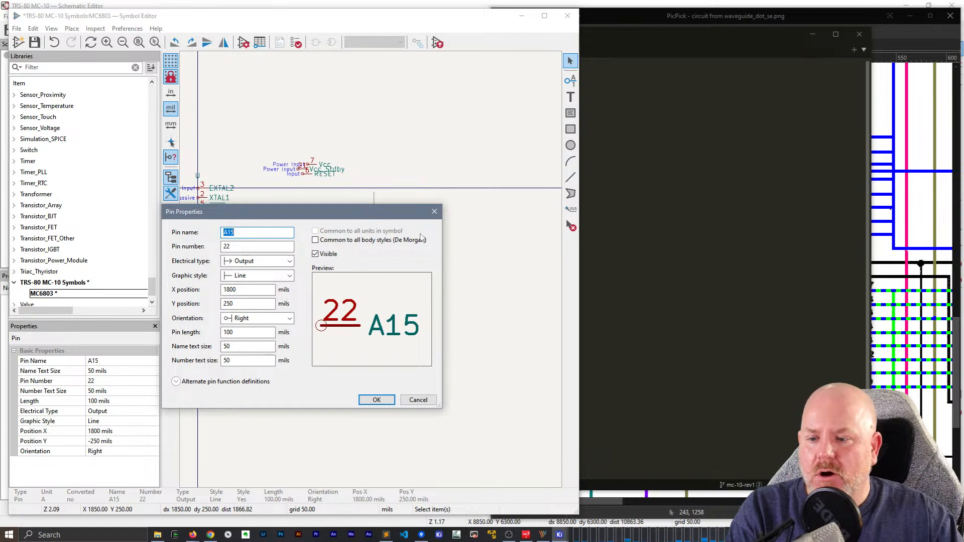
key("Escape")
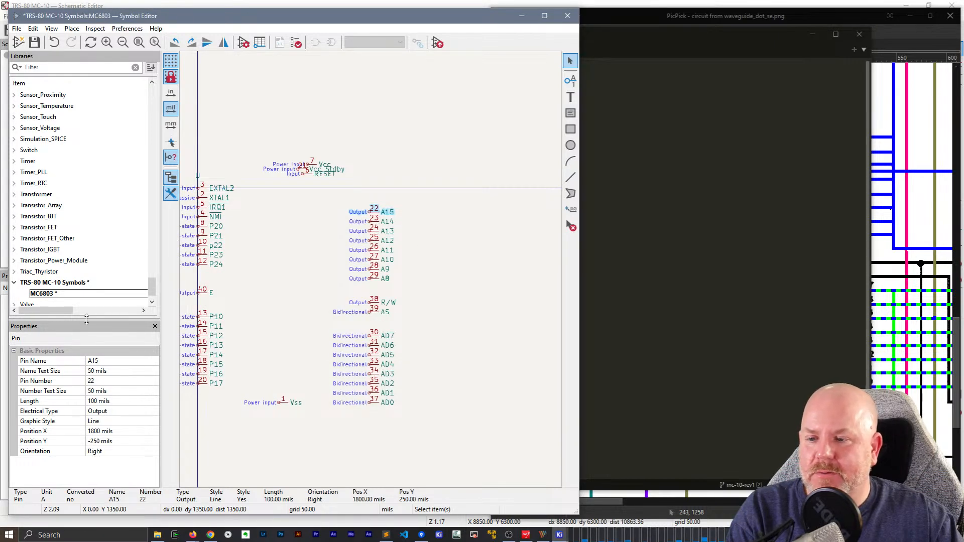
Hide the symbol library tree and set the 18 right-hand pins' orientation to Left
left_click(50, 29)
mouse_move(71, 28)
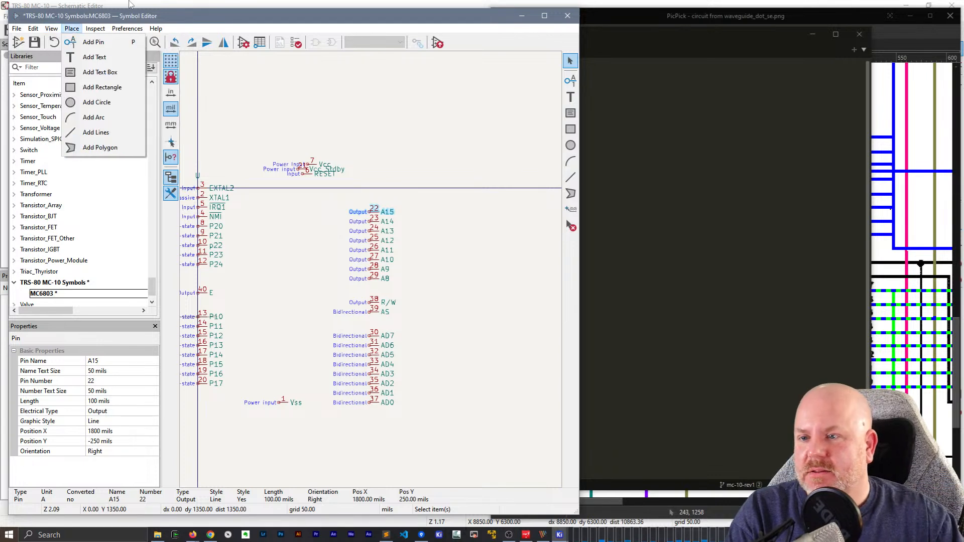
left_click(86, 147)
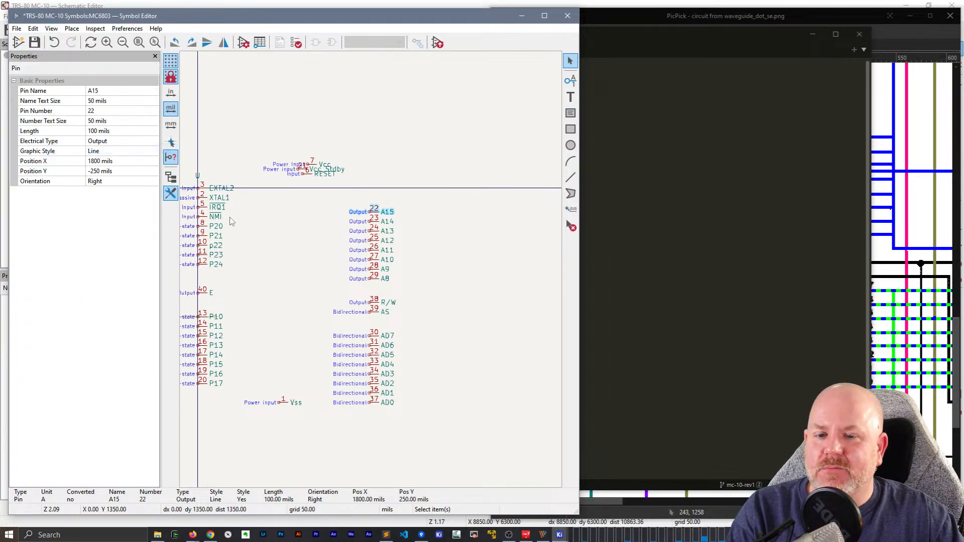
left_click(424, 422)
left_click_drag(425, 422, 350, 200)
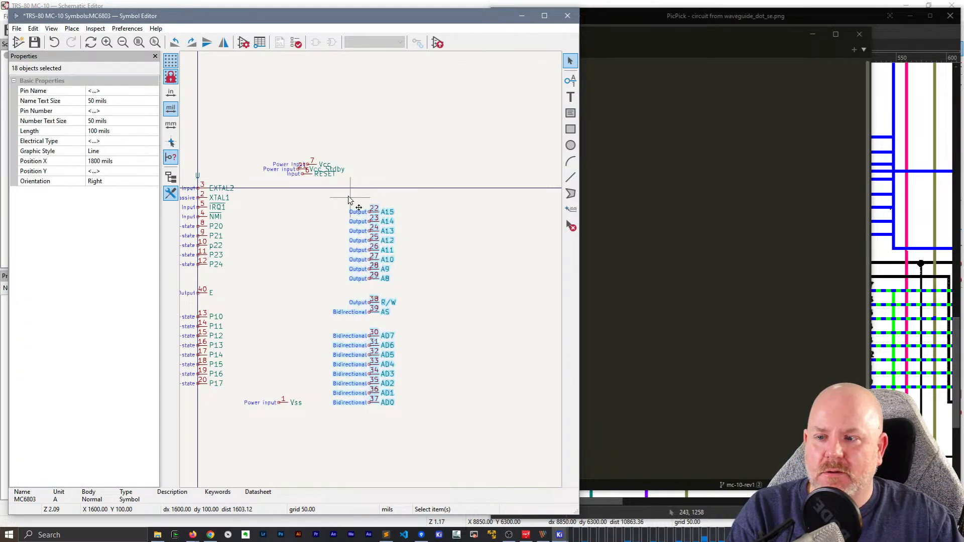
left_click(119, 181)
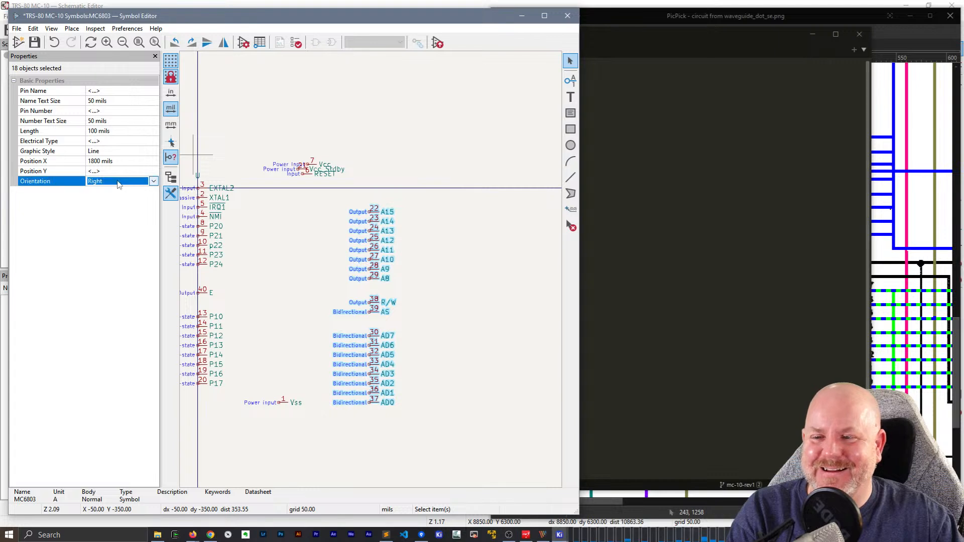
left_click(152, 182)
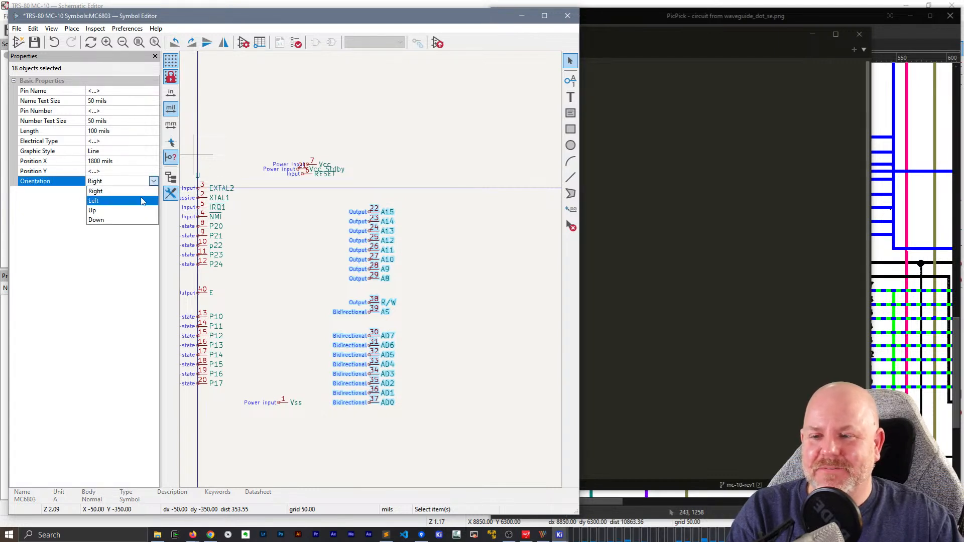
left_click(143, 200)
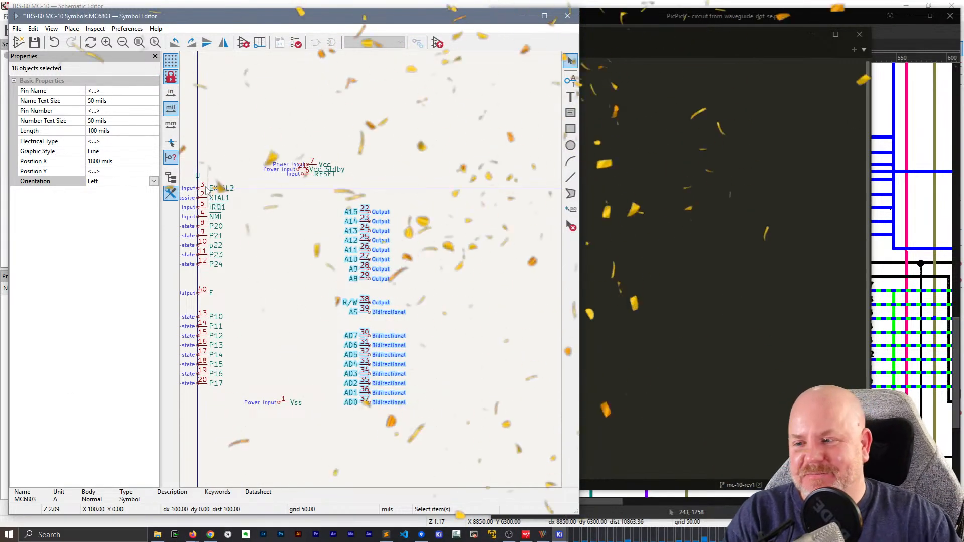
left_click(261, 302)
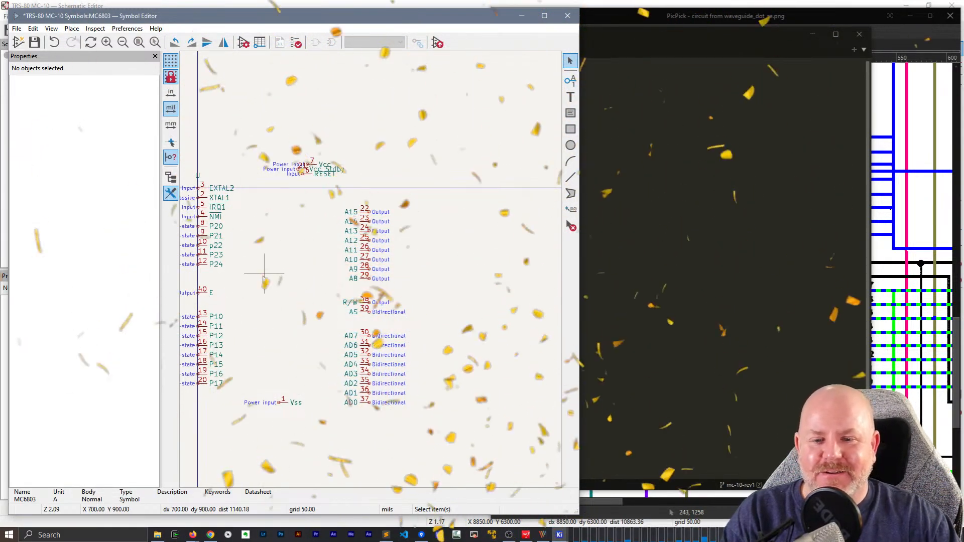
left_click_drag(388, 403, 353, 198)
Move the 18 right-hand pins nearer the left pin column
key("m")
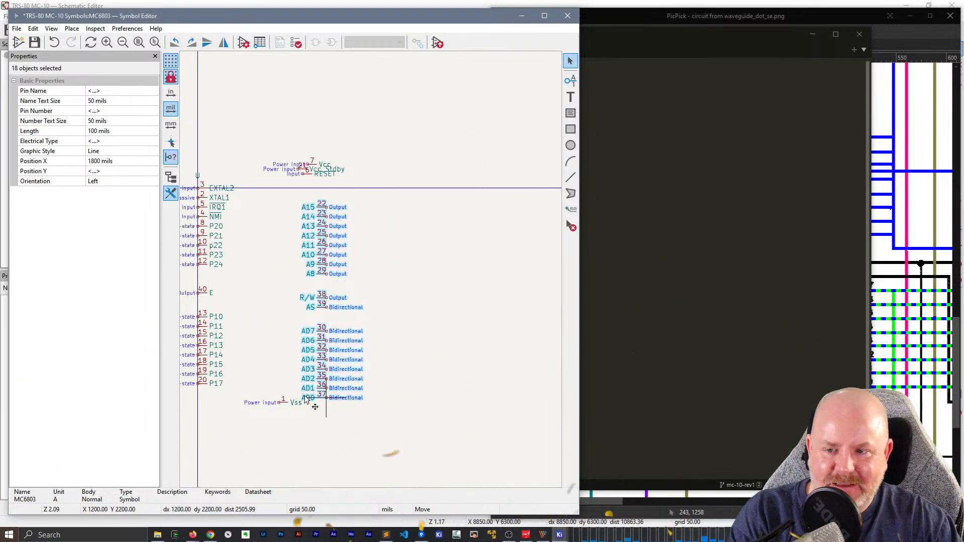
left_click(285, 383)
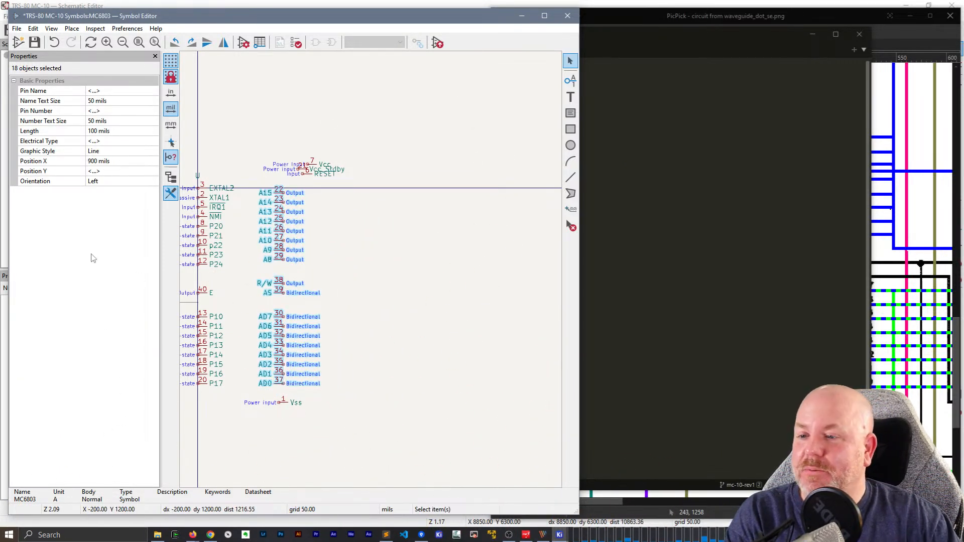
left_click(398, 243)
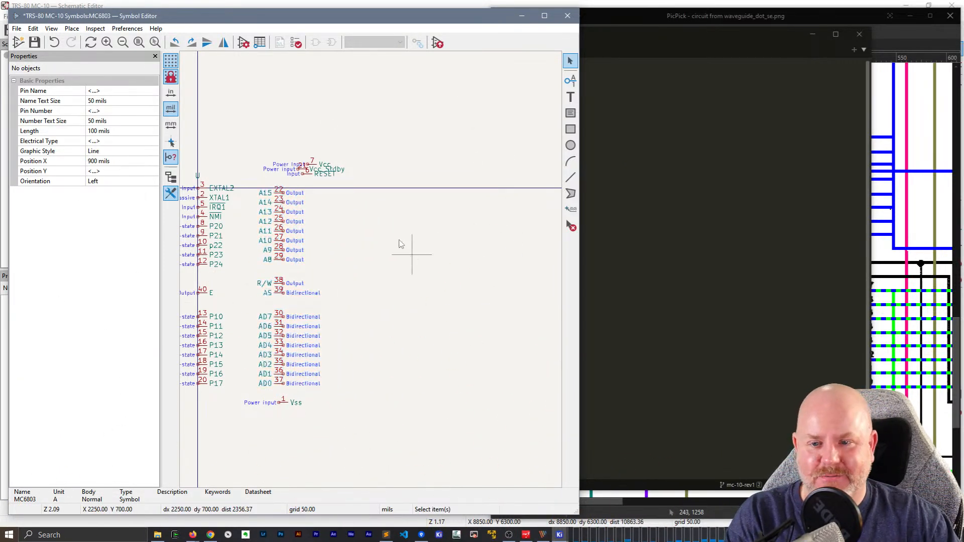
Reorient the Vss pin to point up and place it at the symbol's bottom
left_click(284, 408)
left_click(100, 183)
left_click(100, 181)
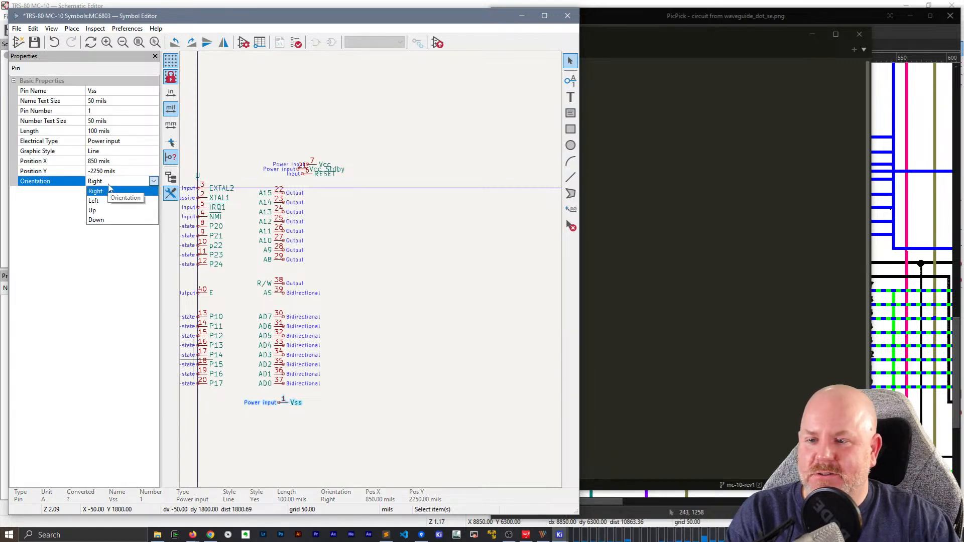
left_click(105, 224)
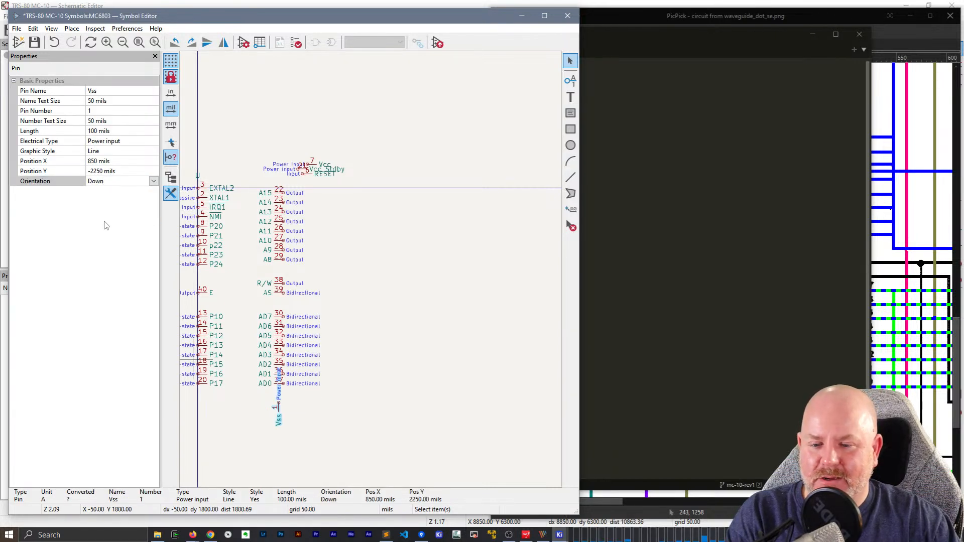
left_click(430, 456)
left_click(281, 410)
left_click_drag(280, 409, 247, 405)
left_click(100, 183)
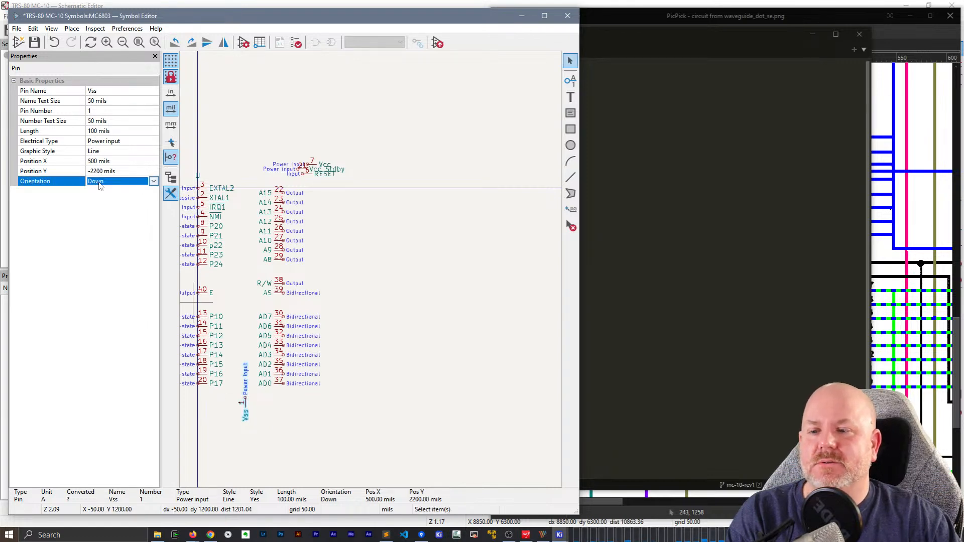
left_click(153, 181)
left_click(93, 210)
left_click_drag(245, 397, 241, 388)
left_click(479, 429)
Rotate the Vcc, Vcc_Stdby and RESET pins to point down
left_click_drag(327, 185, 295, 147)
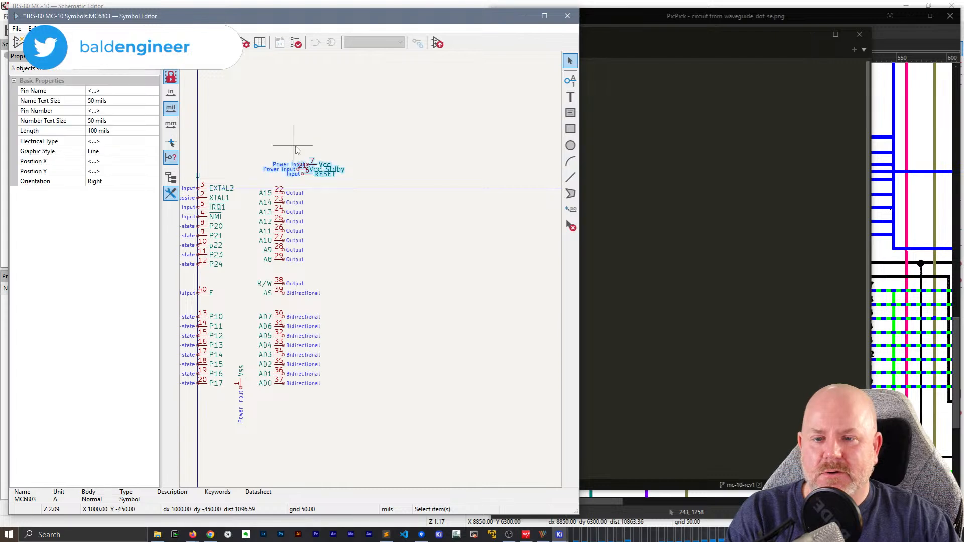
left_click(100, 182)
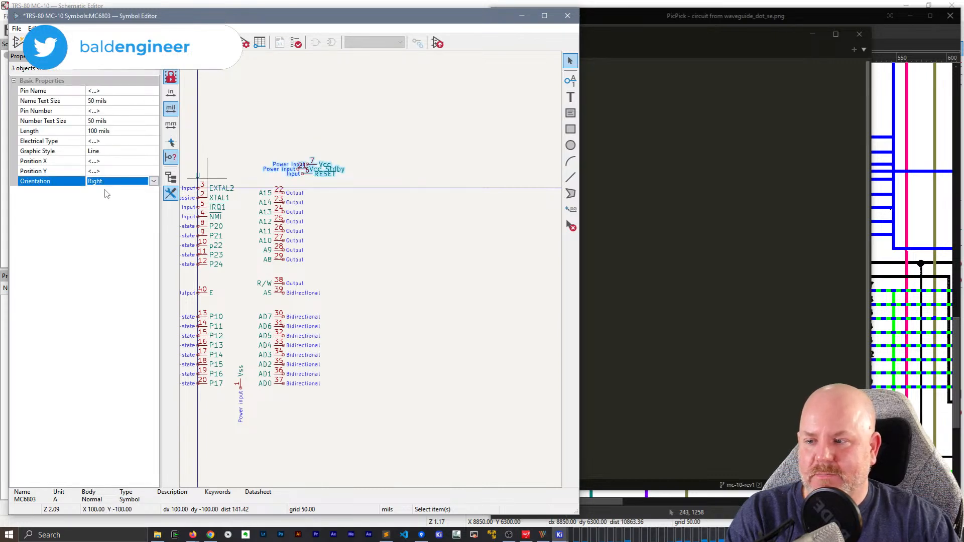
left_click(153, 180)
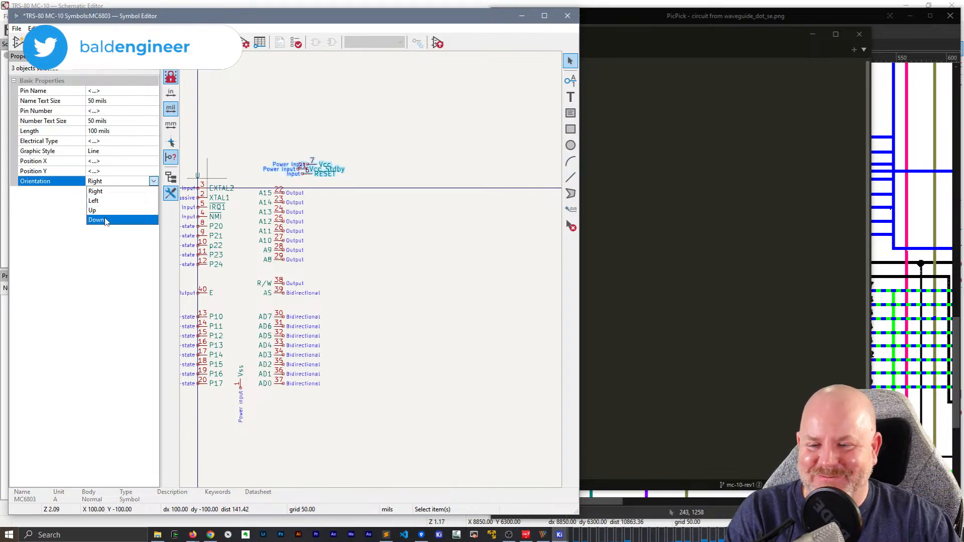
left_click(98, 217)
left_click(247, 177)
middle_click_drag(245, 187, 373, 172)
scroll(373, 271, "up", 2)
scroll(373, 272, "down", 2)
Line up Vcc_Stdby, Vcc and RESET side by side along the top
left_click_drag(418, 155, 358, 158)
left_click(426, 164)
left_click(433, 166)
left_click_drag(433, 166, 347, 160)
left_click(424, 145)
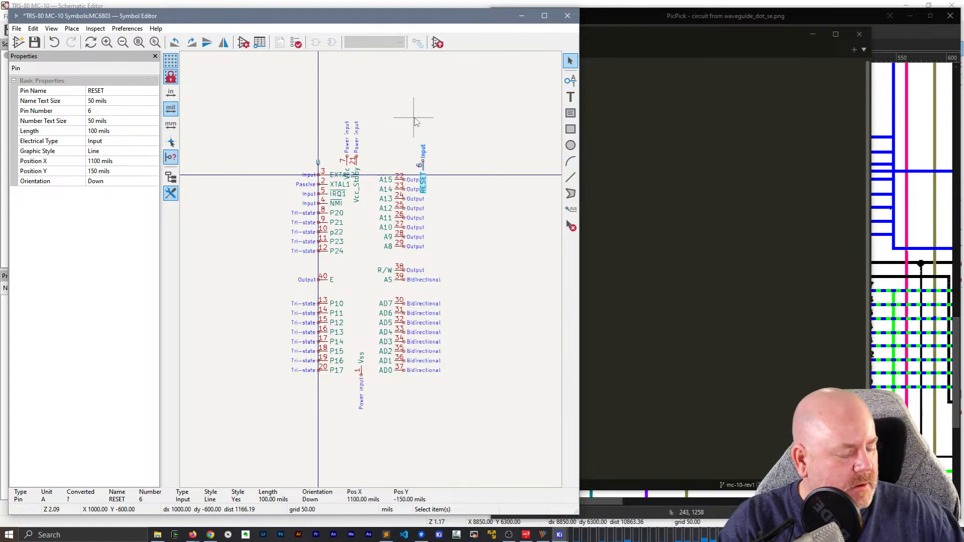
left_click(410, 148)
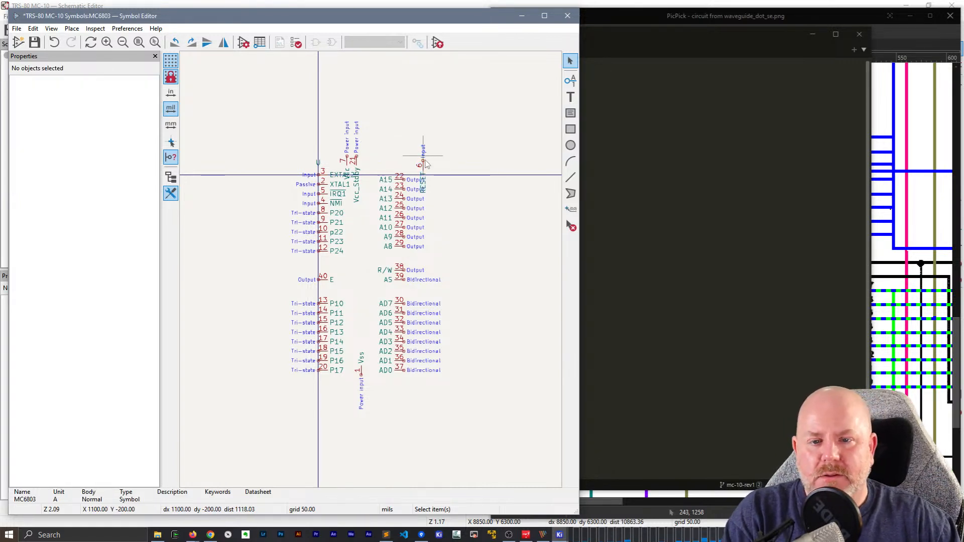
left_click(424, 162)
left_click_drag(423, 162, 367, 156)
left_click(377, 152)
scroll(366, 166, "up", 2)
scroll(372, 271, "up", 2)
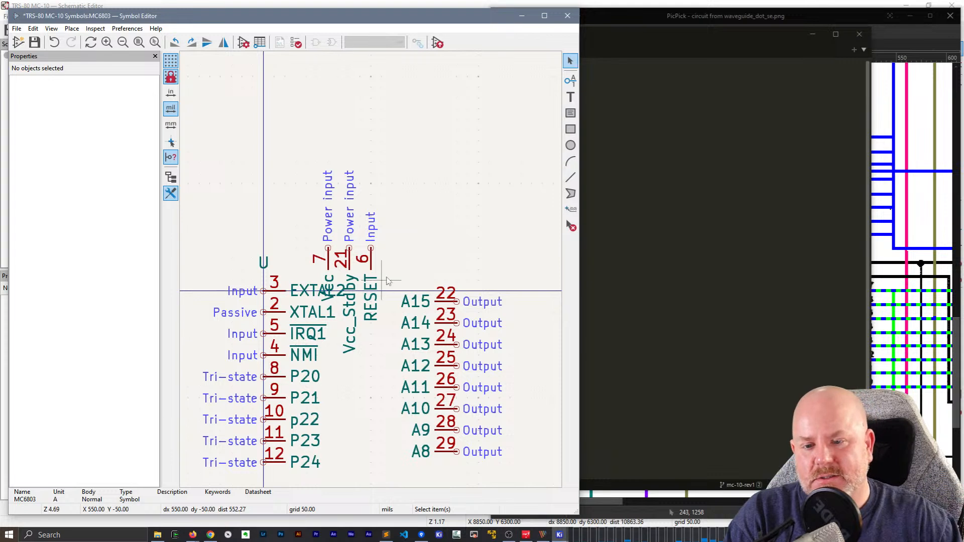
Put EXTAL2 on the symbol origin and shift the three top pins one step right
left_click_drag(391, 284, 318, 228)
key("m")
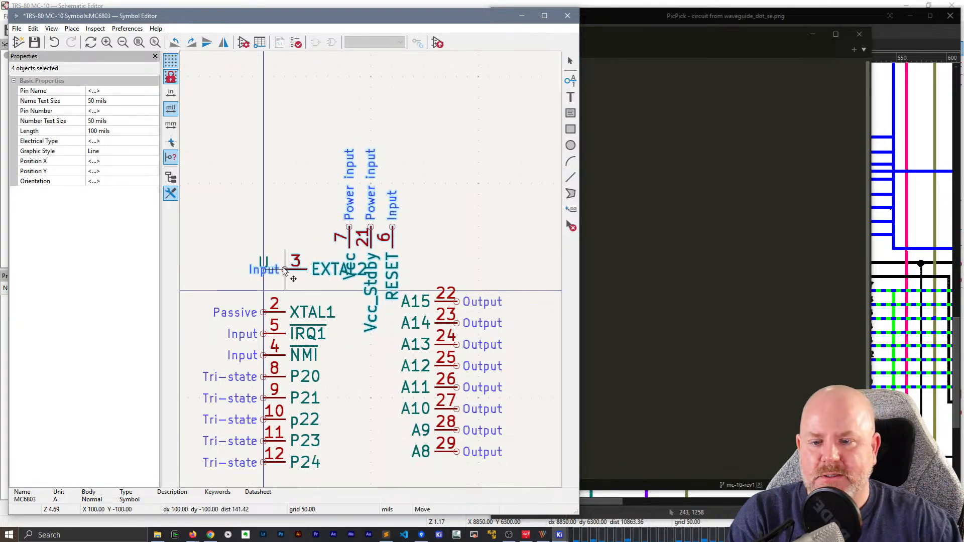
left_click(265, 291)
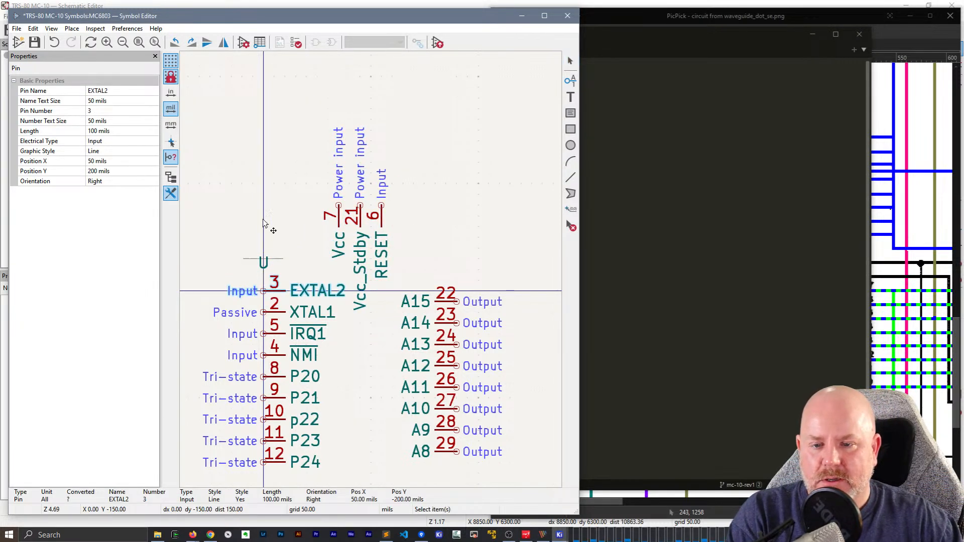
left_click(306, 216)
left_click_drag(396, 226, 317, 206)
key("m")
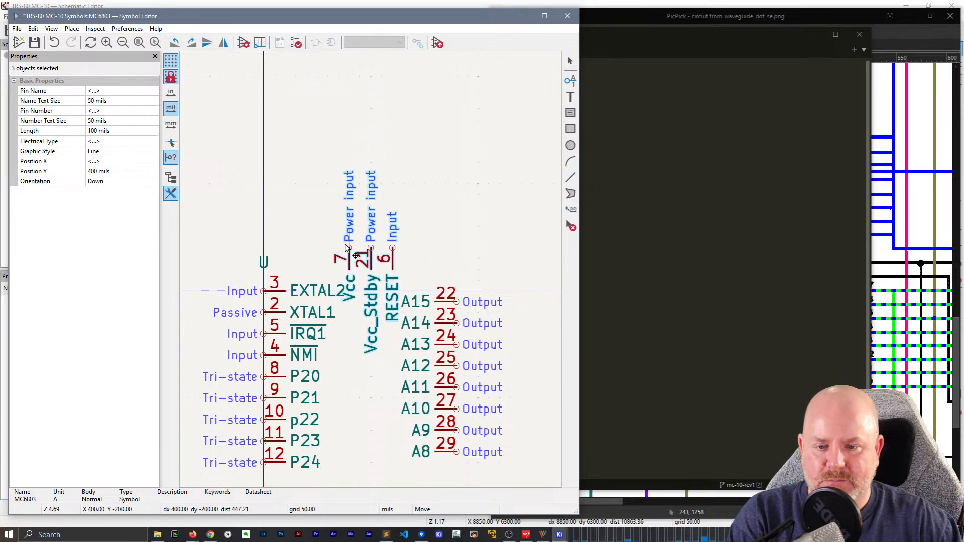
left_click(361, 249)
left_click(433, 267)
Raise the 18 right-side pins one grid step and set Vss at the bottom
middle_click_drag(436, 250, 404, 200)
scroll(372, 275, "down", 2)
middle_click_drag(408, 363, 425, 288)
left_click_drag(422, 462, 357, 127)
mouse_move(371, 435)
left_mouse_down()
mouse_move(383, 436)
mouse_move(383, 426)
left_mouse_up()
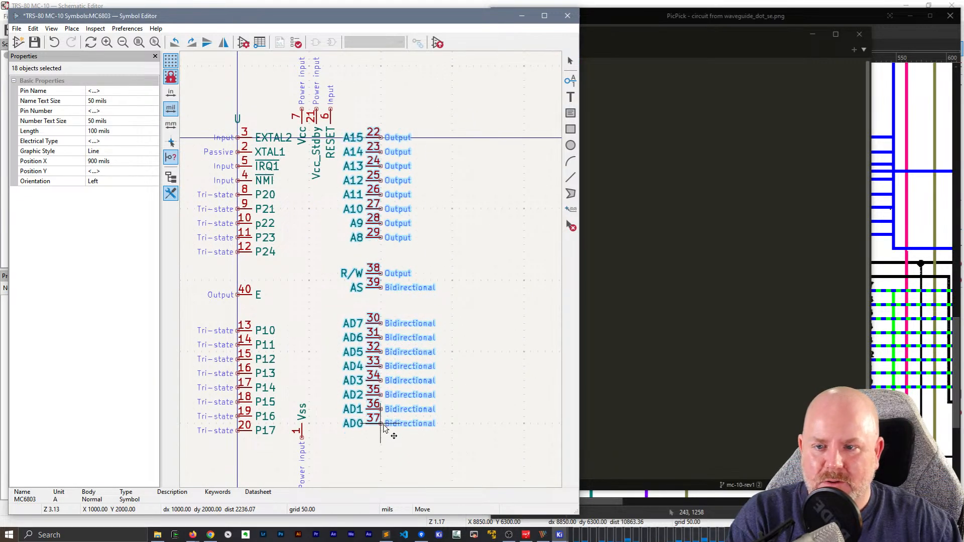
left_click(444, 411)
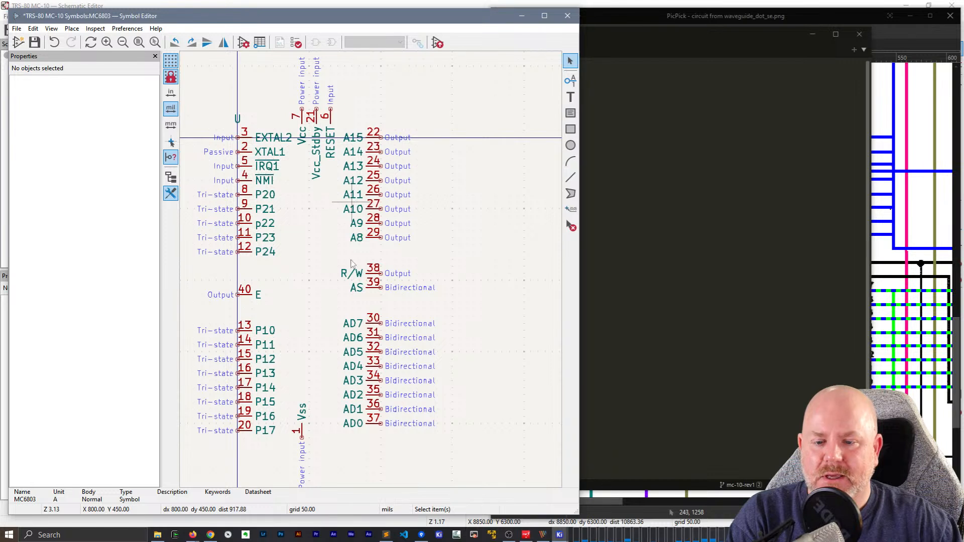
left_click(304, 437)
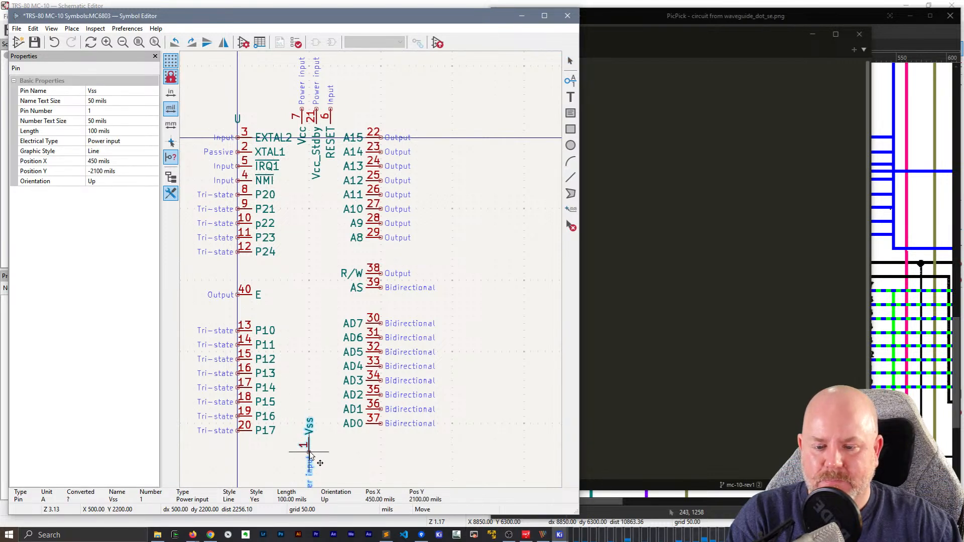
left_click(310, 454)
Shift the eight AD0–AD7 pins lower in the right column
left_click_drag(404, 312, 378, 432)
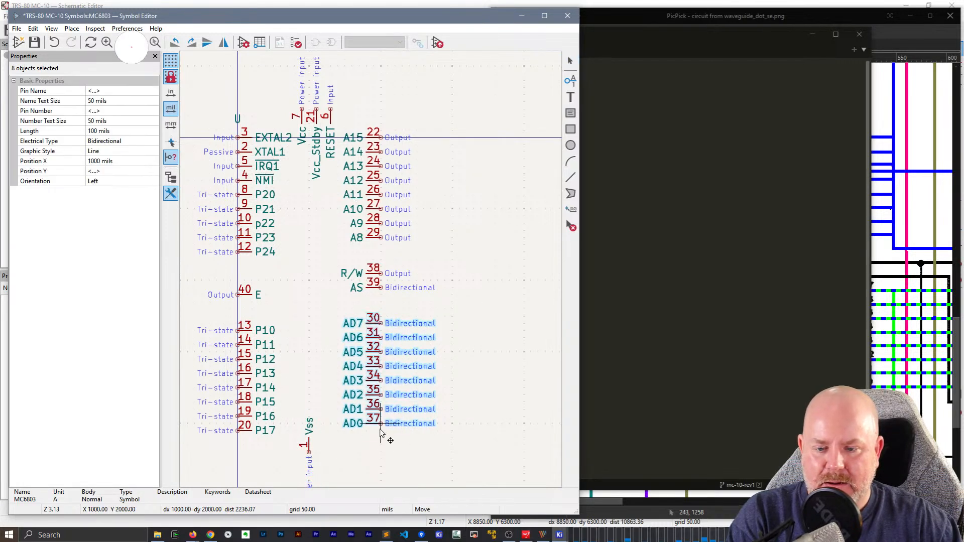
key("m")
left_click(381, 441)
left_click(380, 440)
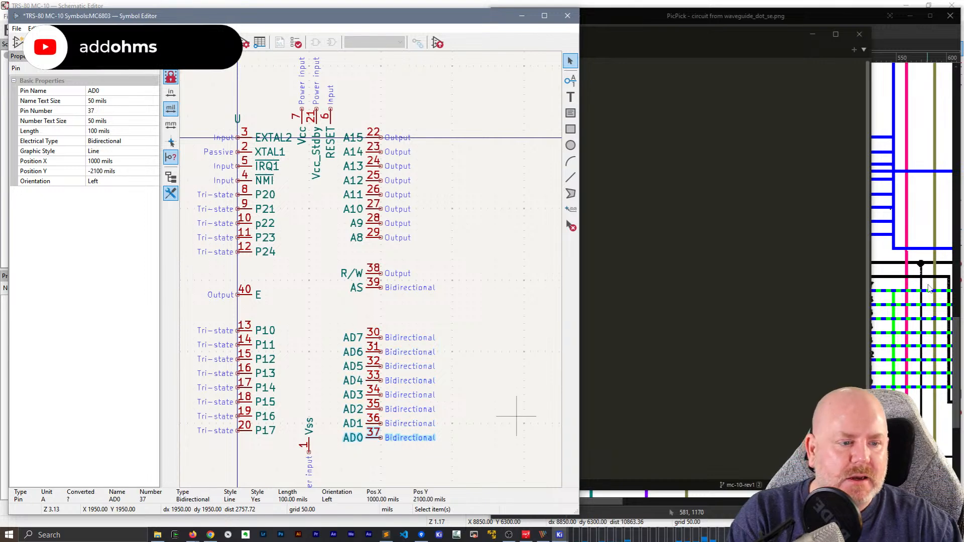
Following the reference schematic, move pin E above P10 and align AD0–AD7 with them
left_click(723, 278)
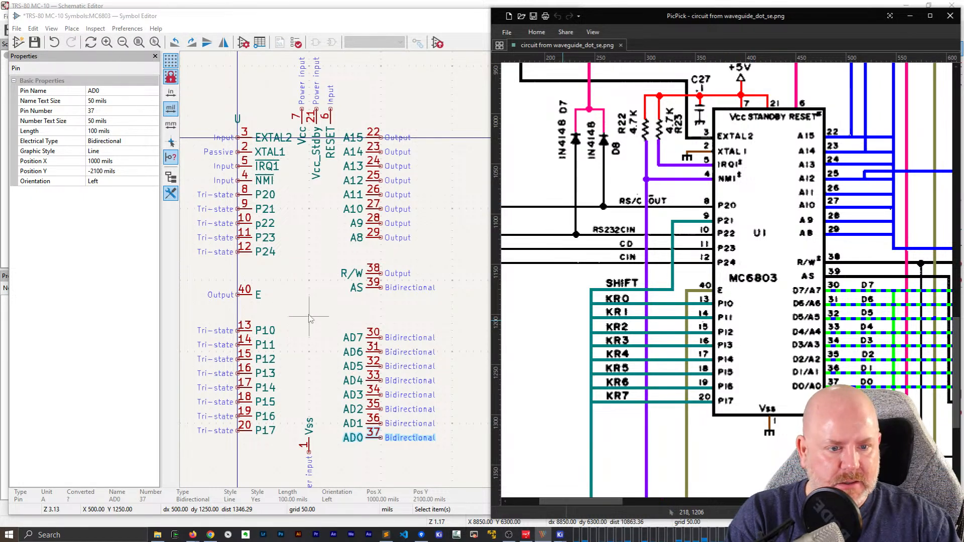
left_click(221, 293)
left_click_drag(221, 293, 238, 316)
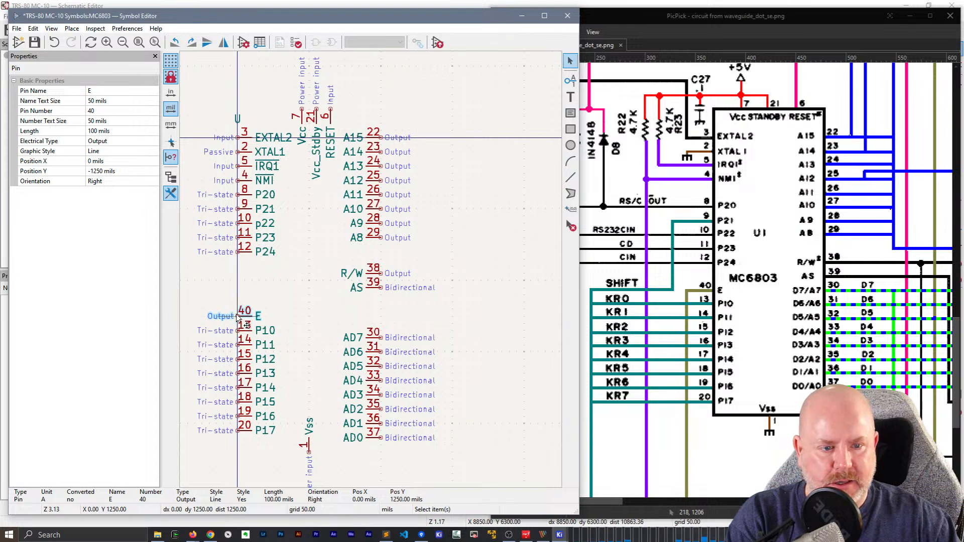
left_click(364, 446)
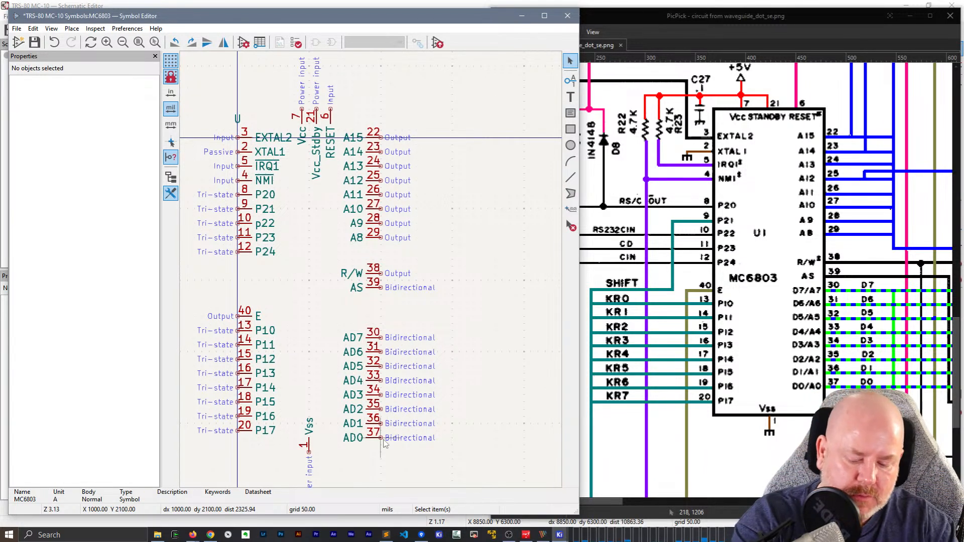
left_click_drag(392, 463, 368, 304)
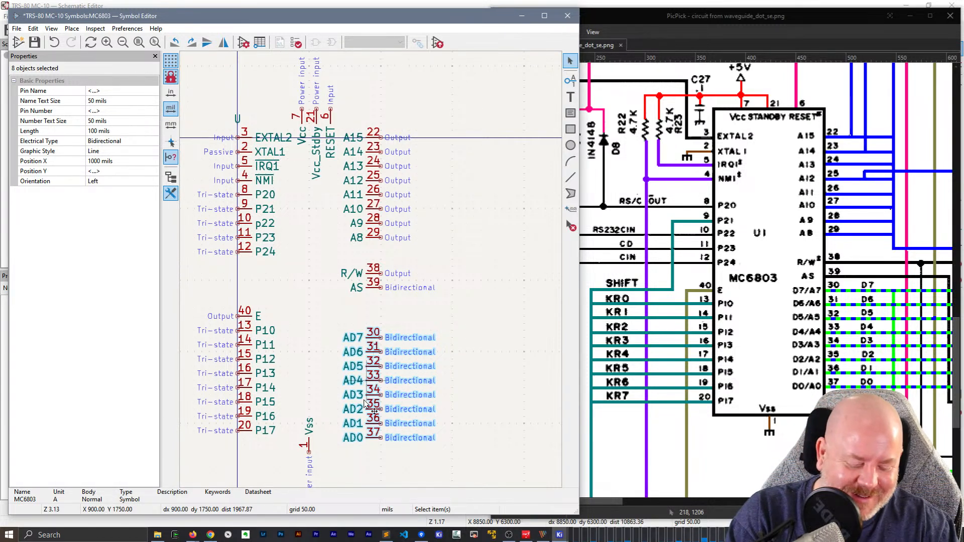
key("m")
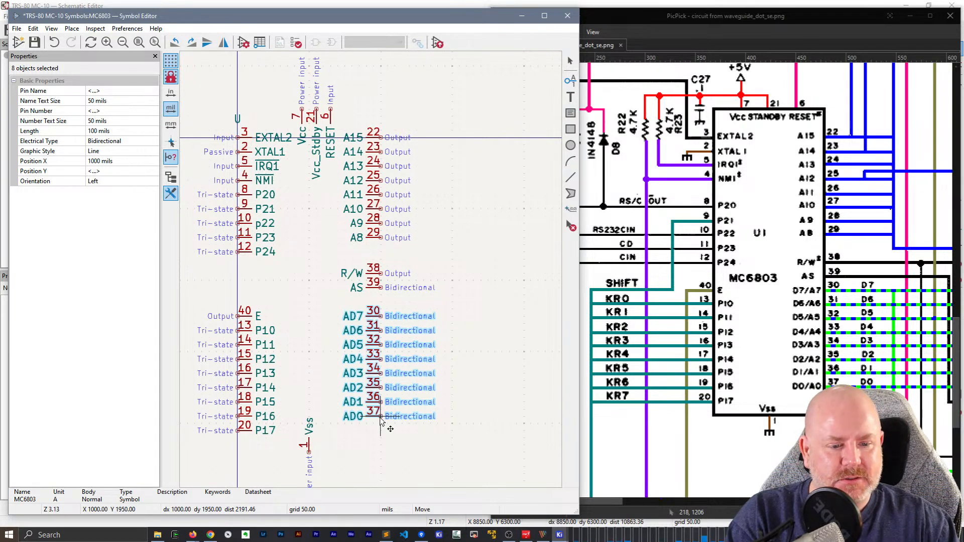
left_click(380, 422)
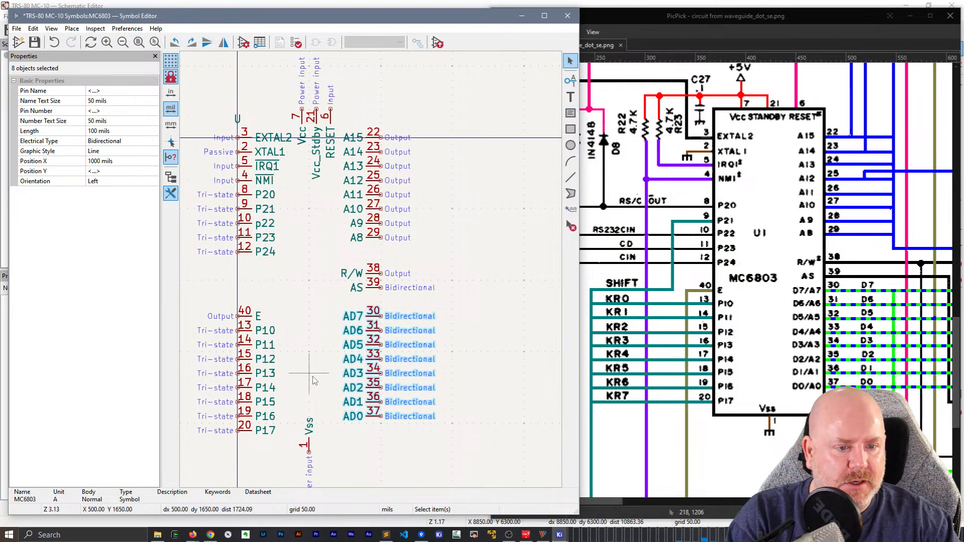
Move the left-hand pins EXTAL2–P24 one grid step lower and drag the Symbol Editor window aside
left_click_drag(263, 267, 218, 120)
left_click_drag(236, 260, 236, 281)
left_click(301, 268)
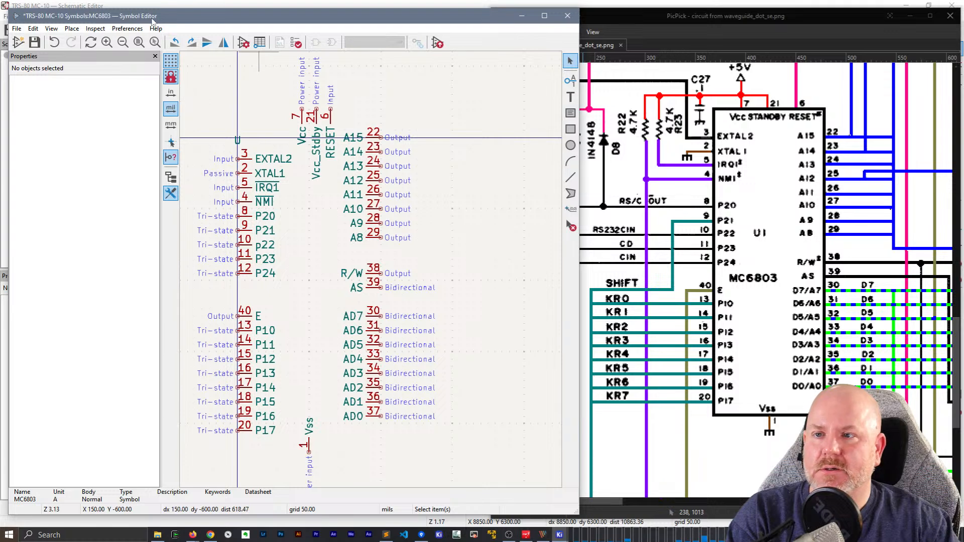
left_click_drag(166, 18, 161, 19)
Browse the View, Edit and File menus, then move the editor window right to reveal the schematic hierarchy
left_click(47, 30)
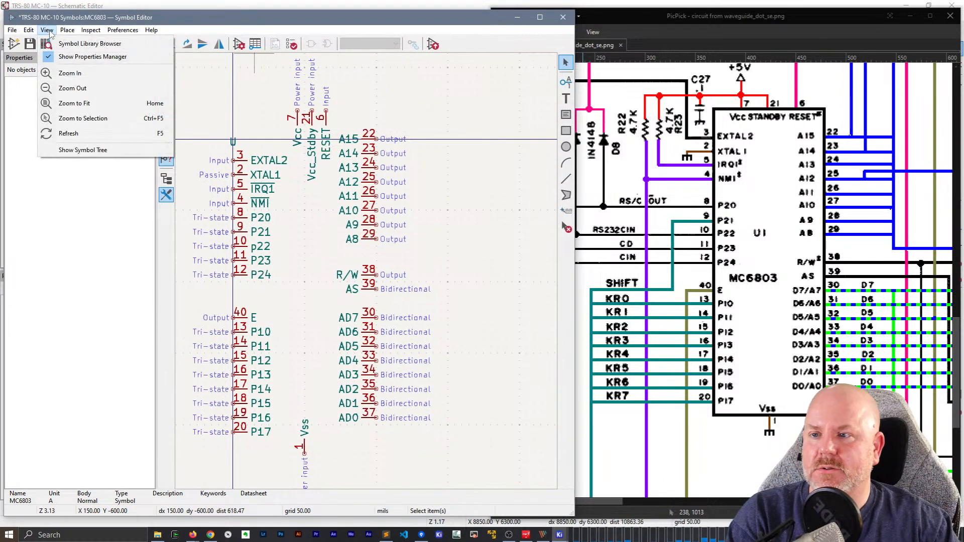
left_click(28, 30)
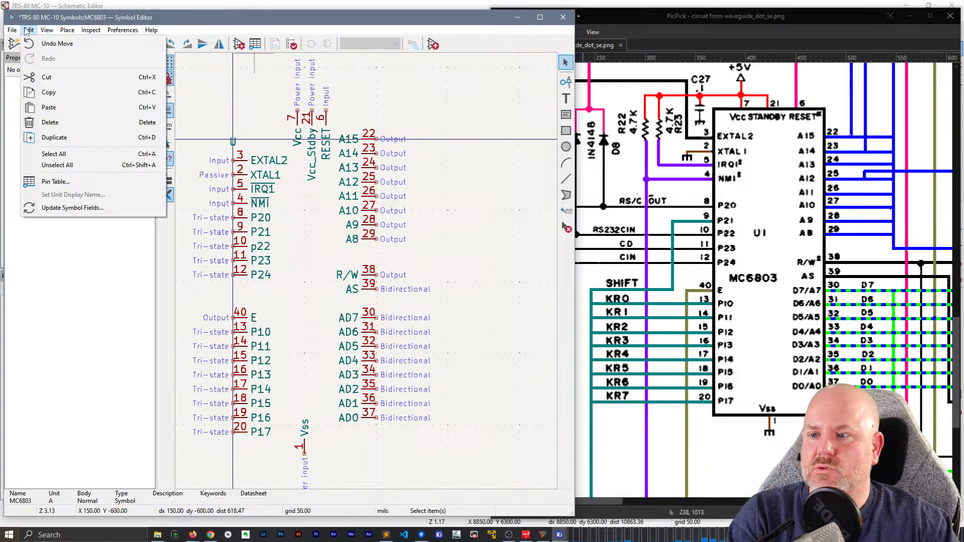
left_click(28, 30)
left_click(11, 31)
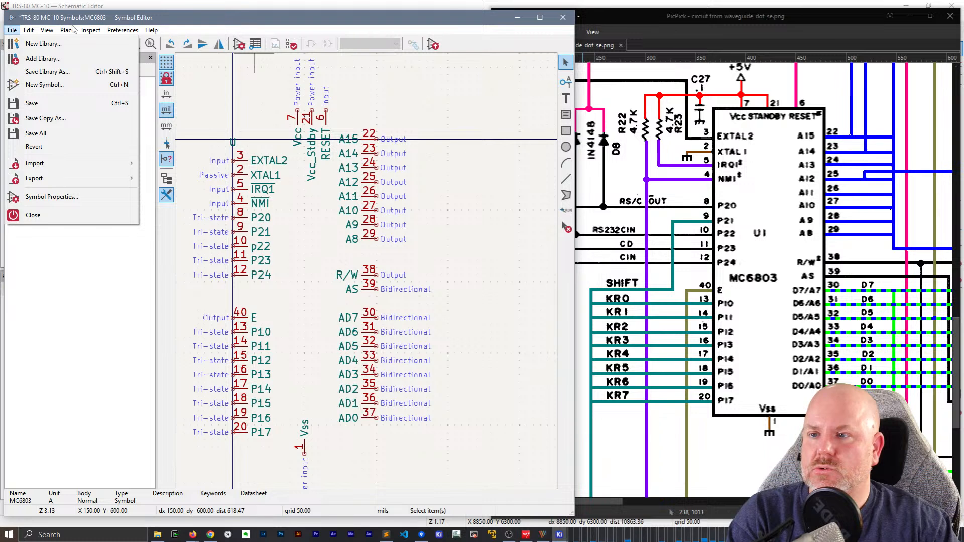
left_click(44, 30)
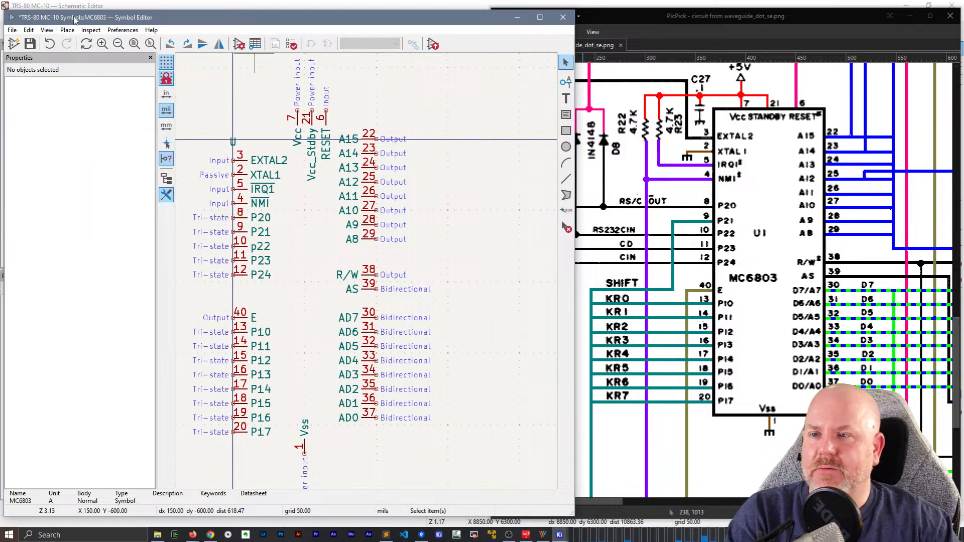
left_click_drag(73, 19, 140, 19)
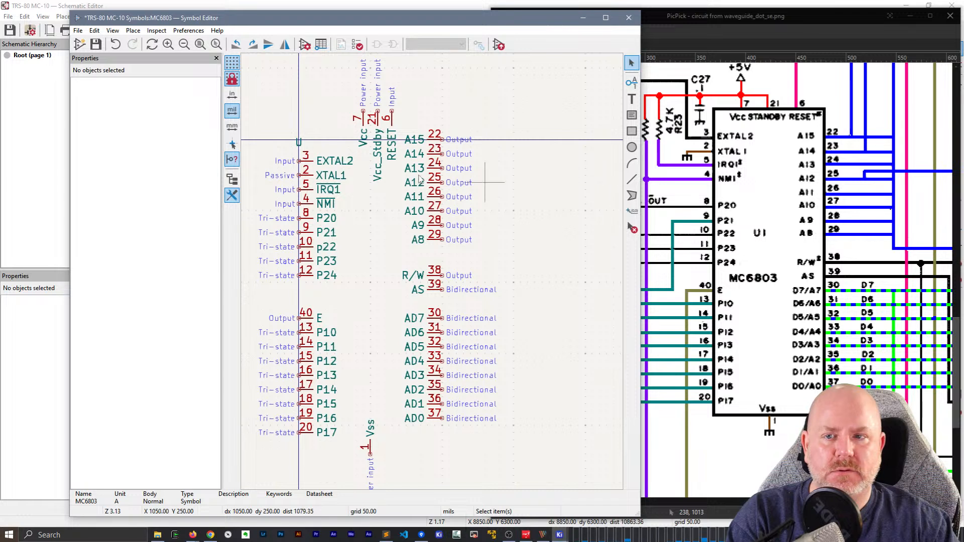
Open and close the symbol library browser, then look through the View and Edit menus again
left_click(190, 31)
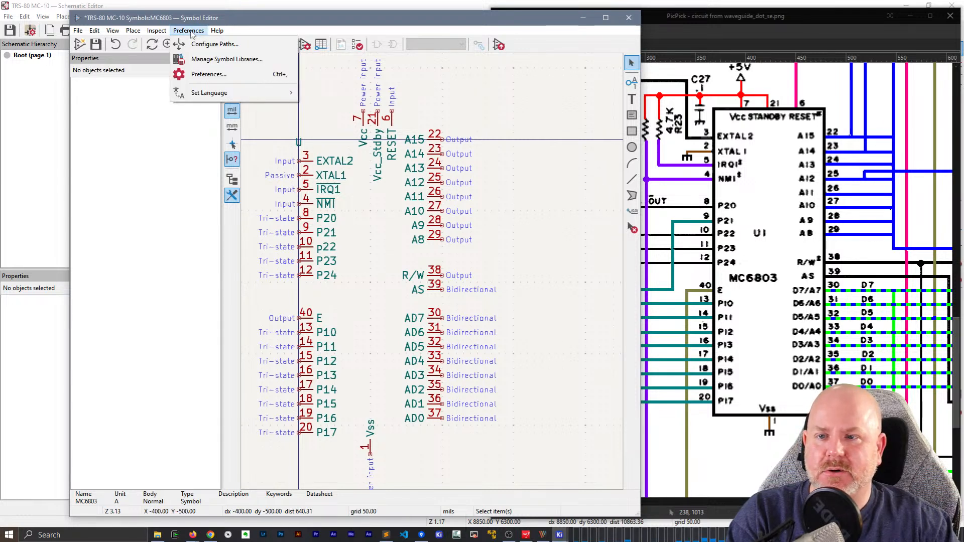
mouse_move(132, 31)
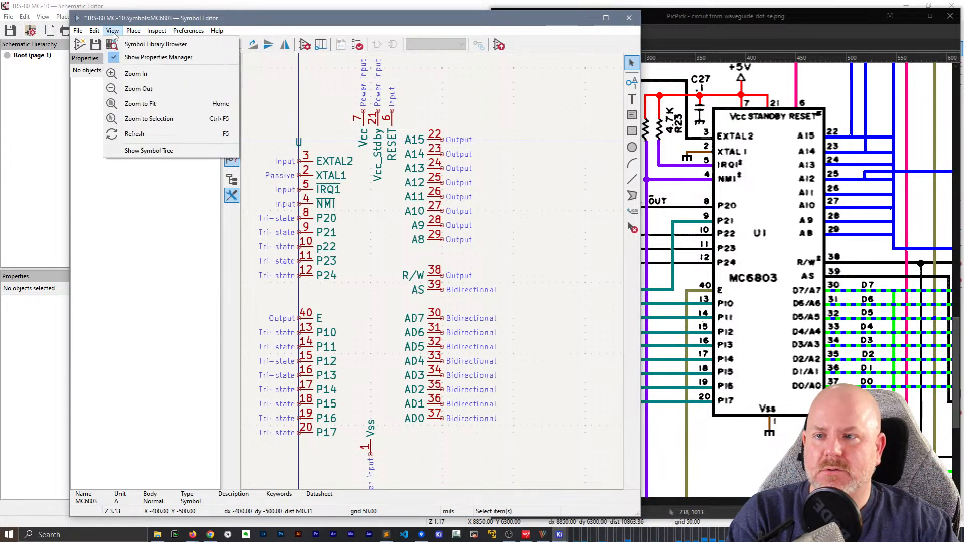
left_click(123, 45)
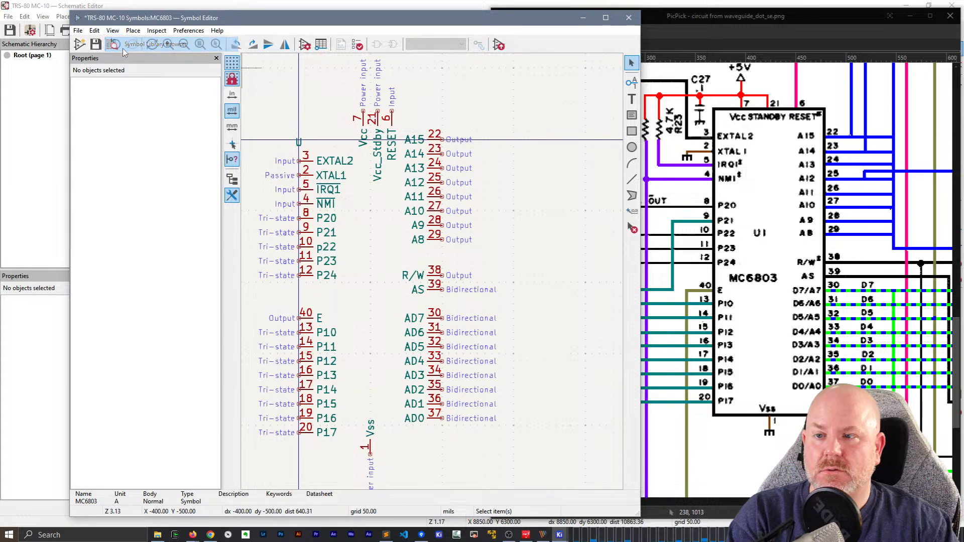
left_click(235, 7)
left_click(113, 31)
mouse_move(97, 31)
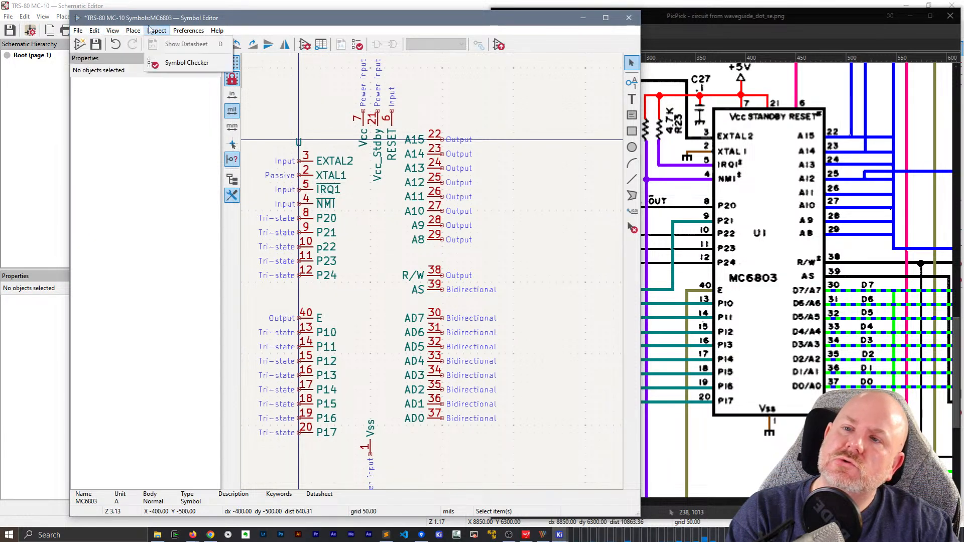
mouse_move(205, 32)
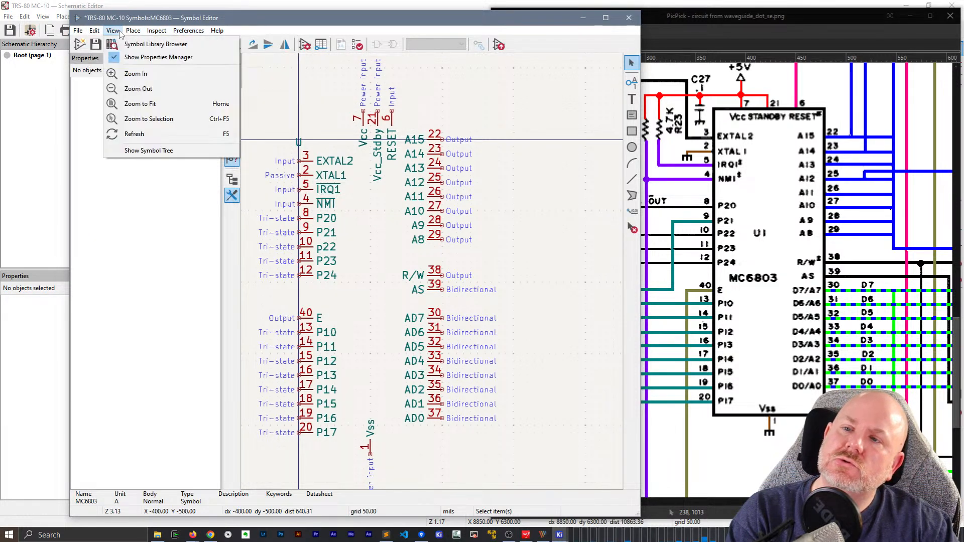
left_click(97, 32)
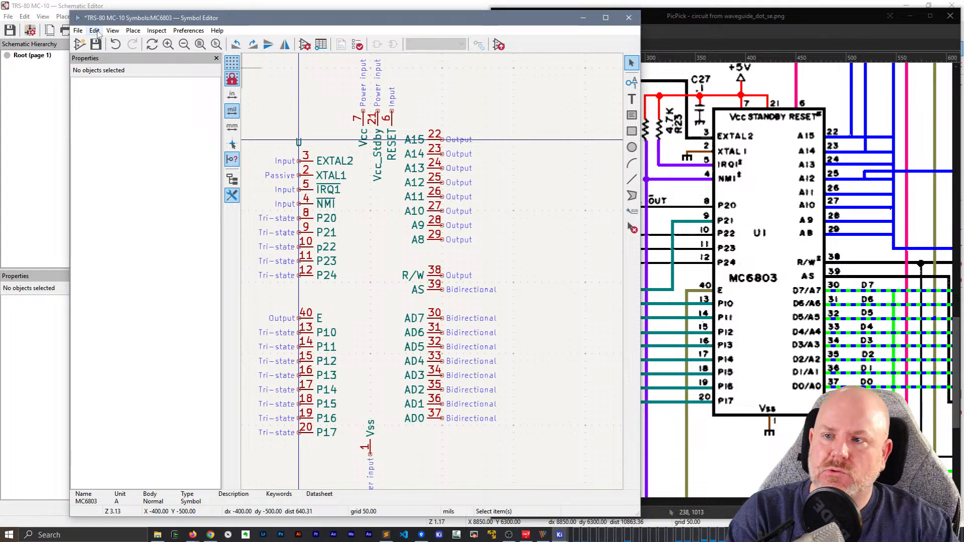
left_click(95, 31)
Turn on full-window crosshairs in the Symbol Editor display preferences
mouse_move(188, 31)
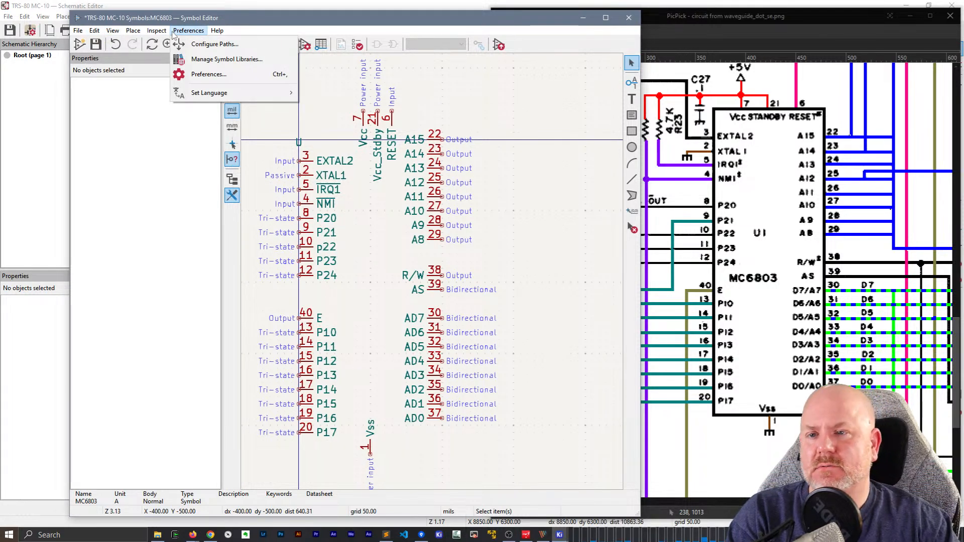
left_click(192, 75)
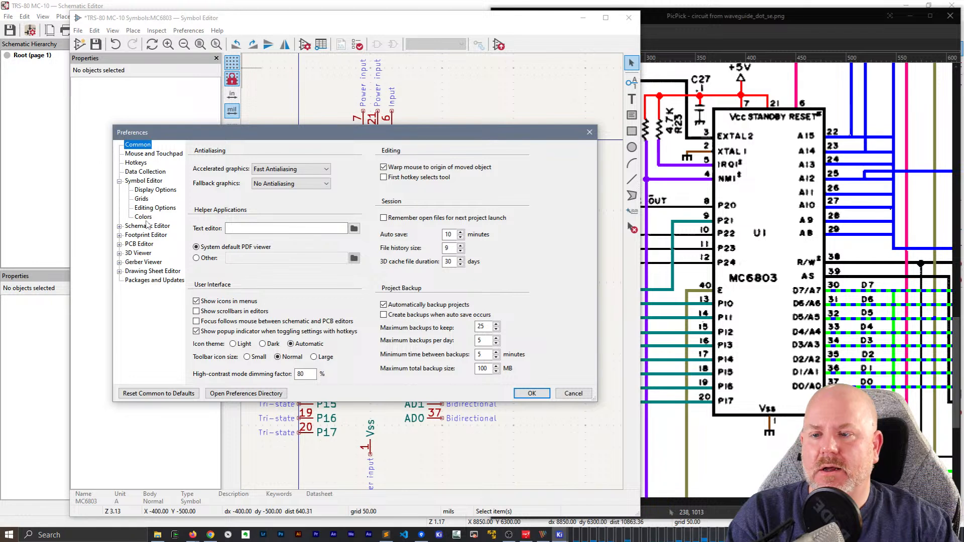
left_click(147, 190)
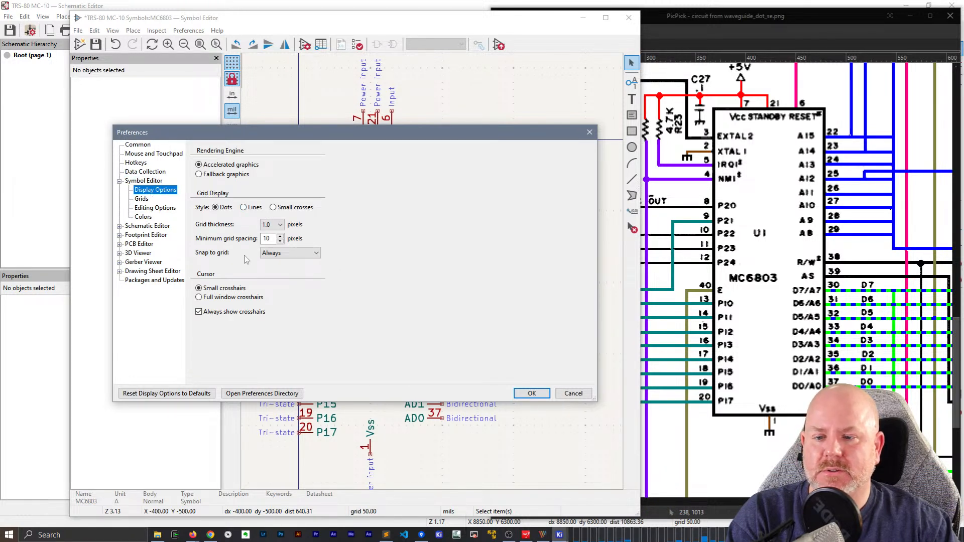
left_click(231, 298)
left_click(532, 393)
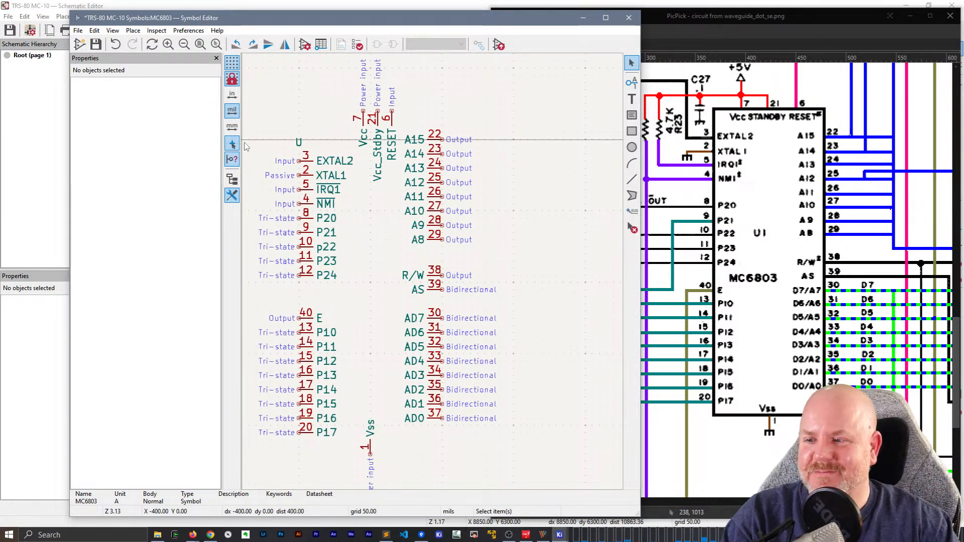
Hide and reshow the Properties panel, narrow it, shift the window left, and choose Add Rectangle
left_click_drag(283, 23, 251, 22)
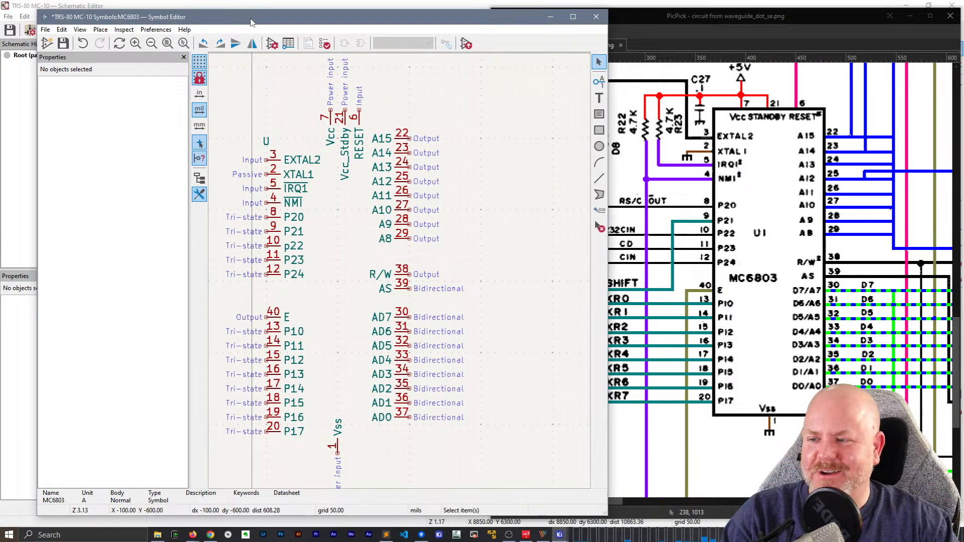
left_click(183, 58)
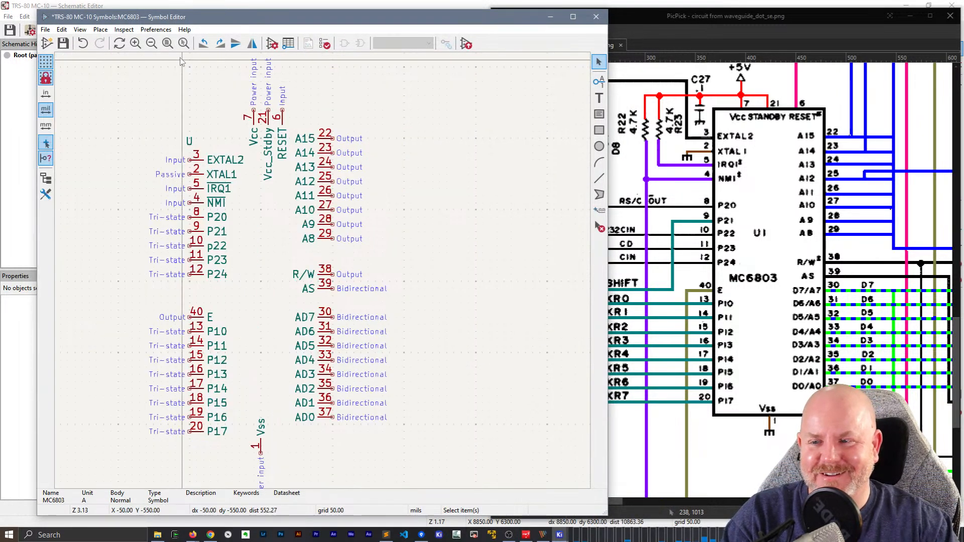
left_click(45, 196)
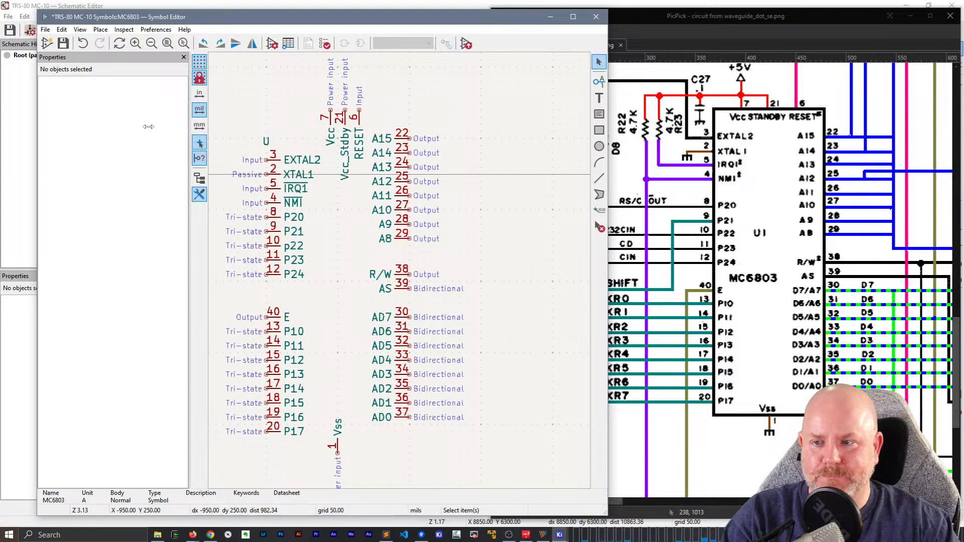
left_click_drag(119, 122, 120, 124)
mouse_move(262, 21)
left_mouse_down()
mouse_move(217, 20)
mouse_move(246, 21)
left_mouse_up()
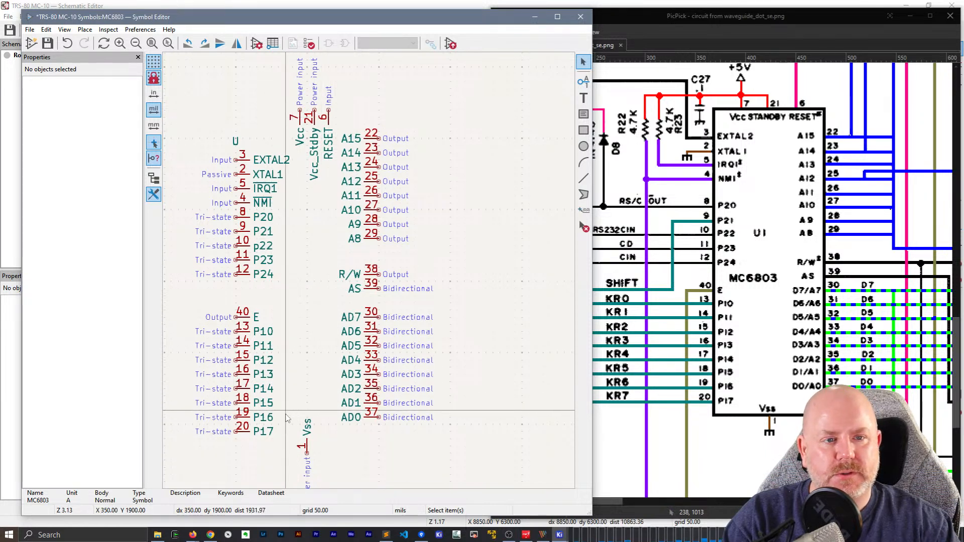
left_click(584, 130)
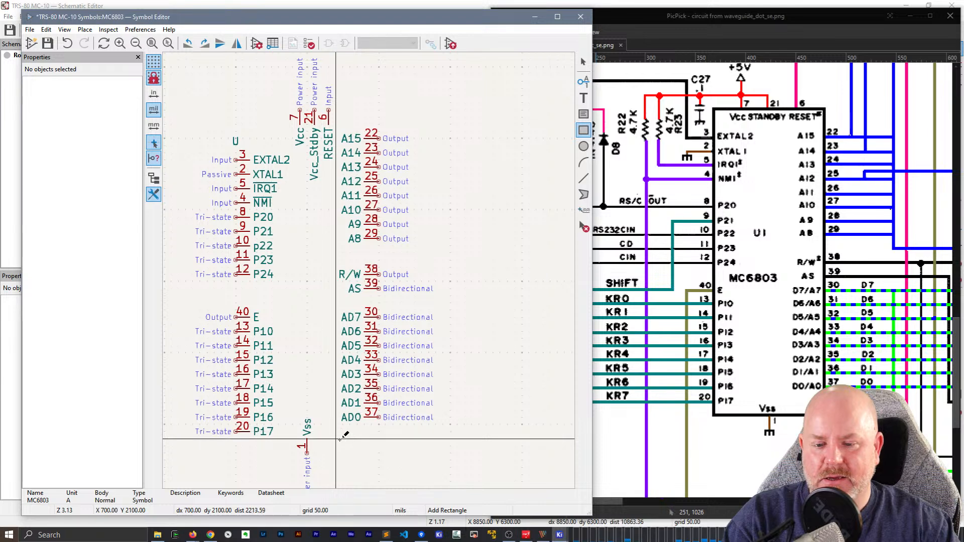
Draw the MC6803 body rectangle, move the right-side pins against it, and widen it to meet them
left_click(366, 438)
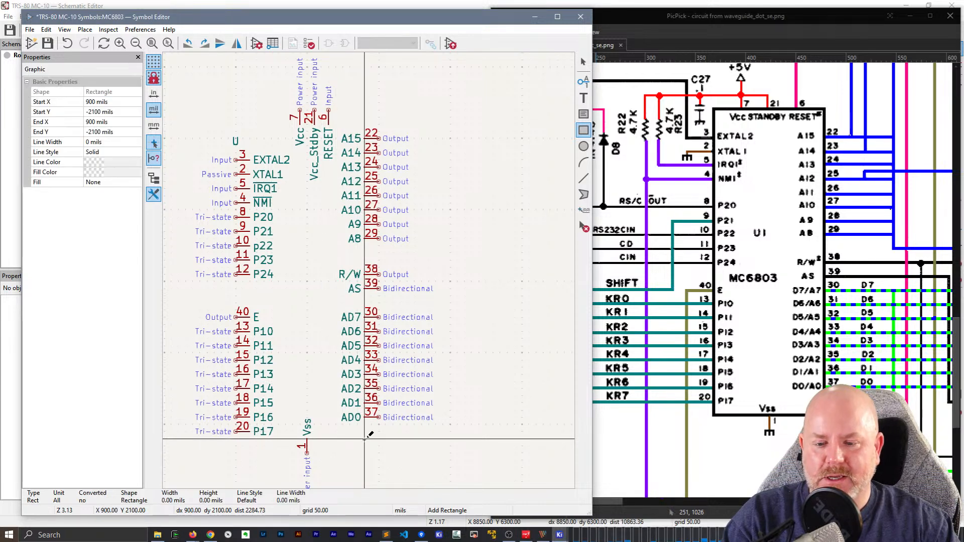
left_click(249, 125)
key("Escape")
left_click_drag(419, 440, 366, 118)
key("m")
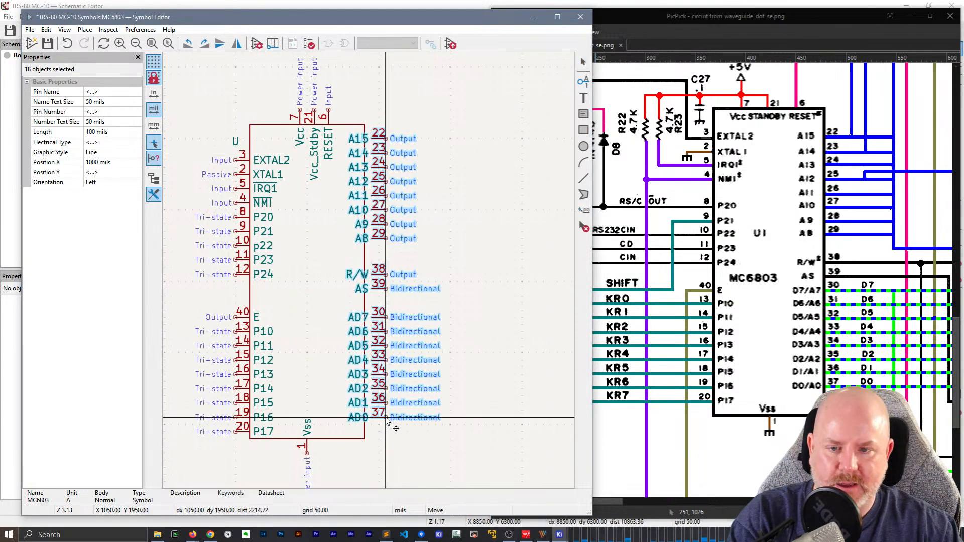
left_click(366, 254)
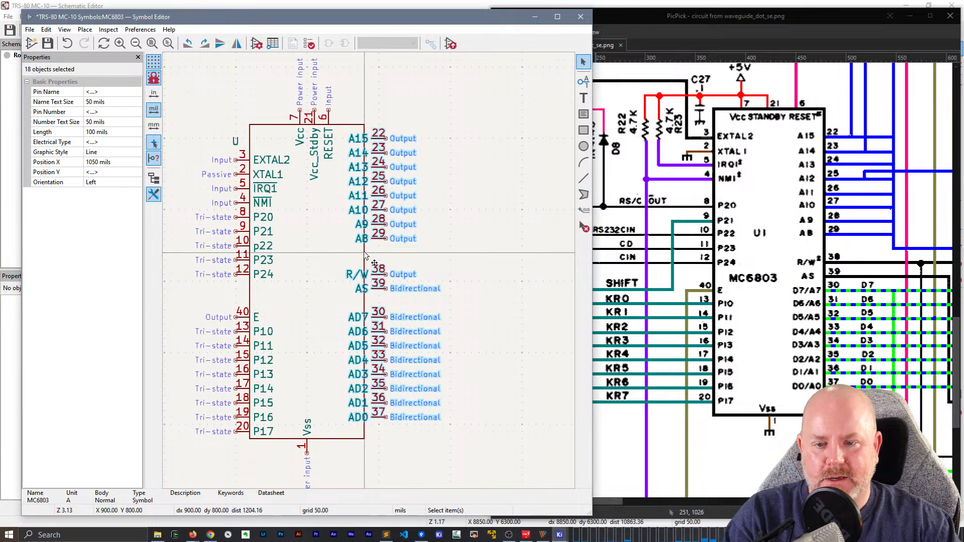
left_click(365, 266)
left_click_drag(365, 282, 373, 283)
left_click(471, 289)
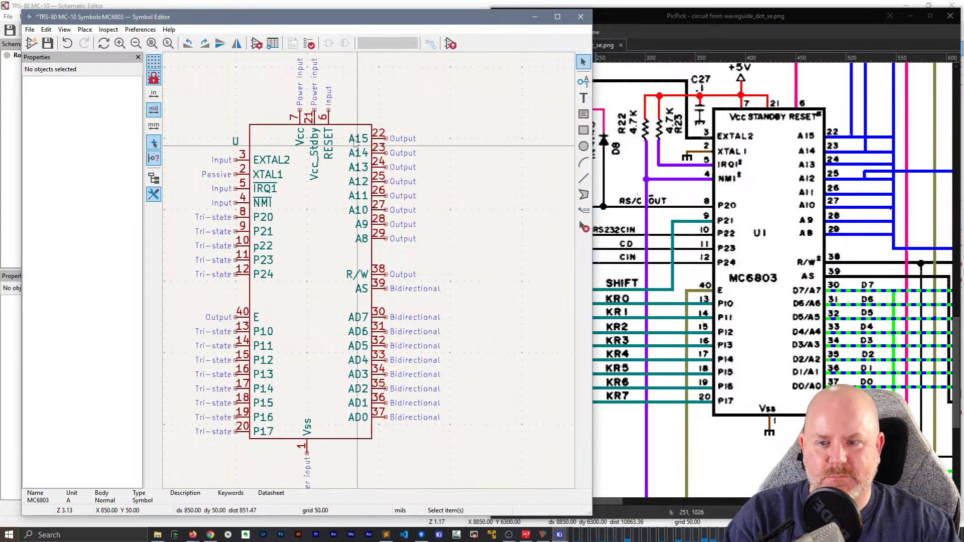
Fill the body rectangle with the background colour
left_click_drag(350, 117, 293, 105)
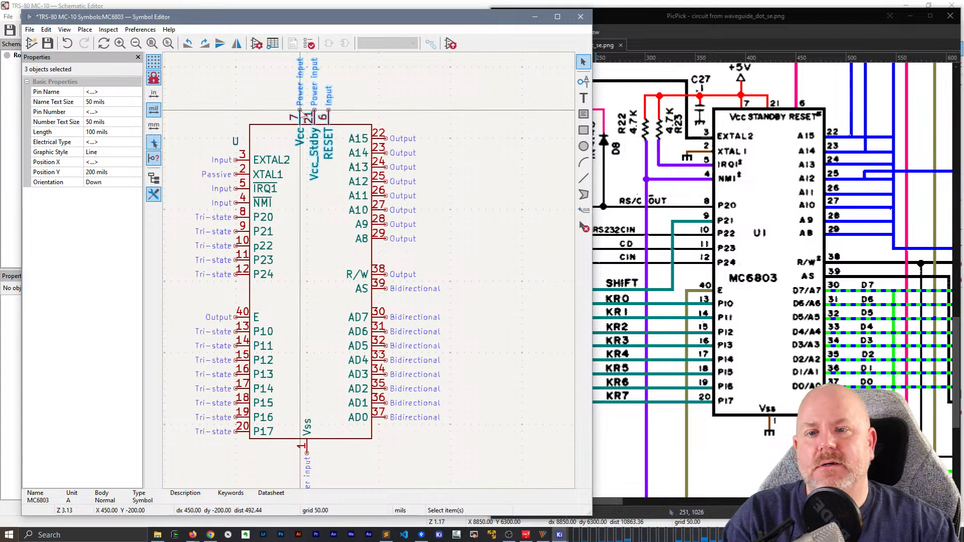
key("Escape")
left_click(352, 125)
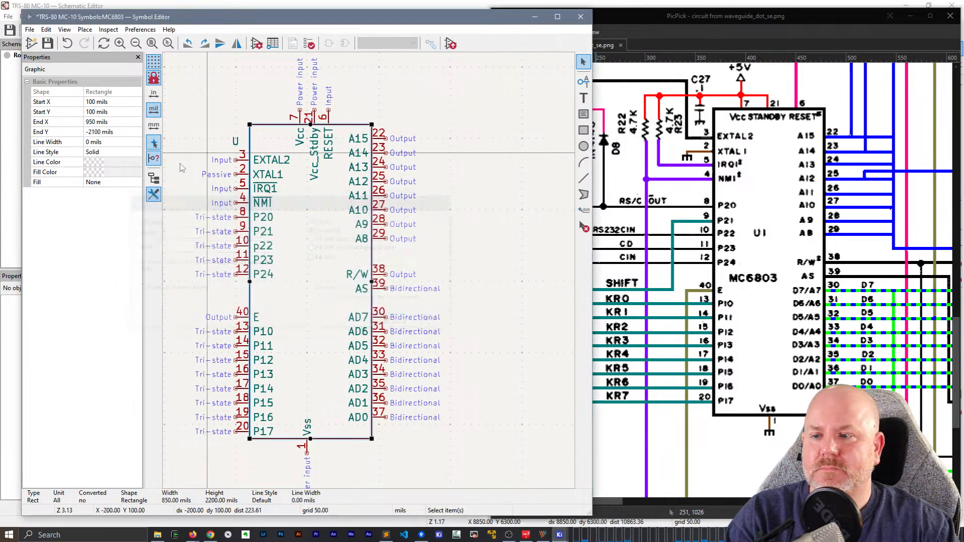
left_click(100, 183)
left_click(101, 182)
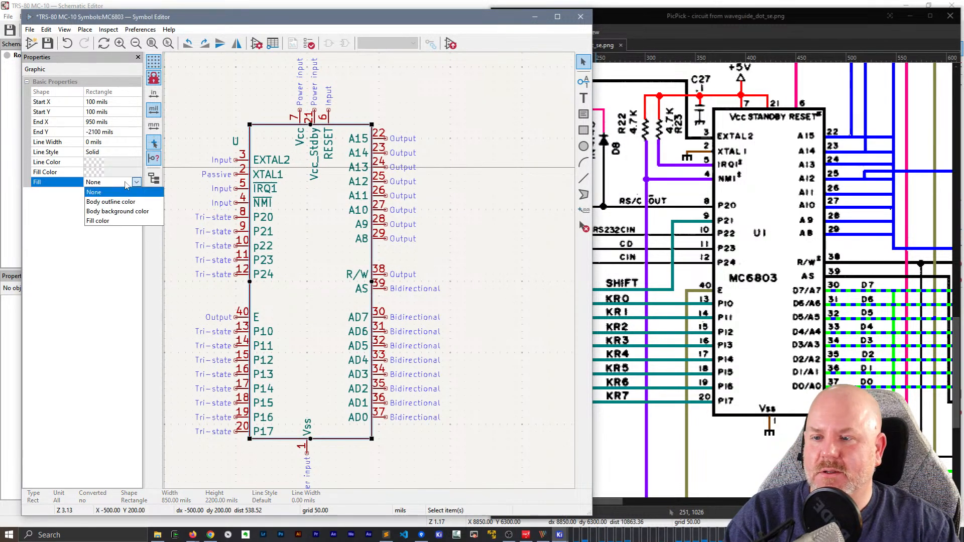
left_click(118, 211)
left_click(492, 256)
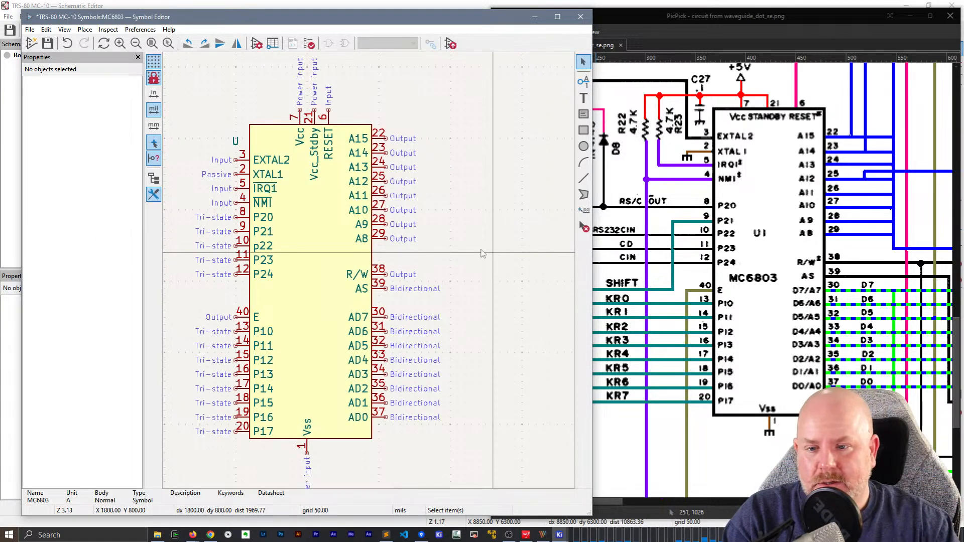
Save the symbol, move the U reference label near the body centre, and open Symbol Properties
key("ctrl+s")
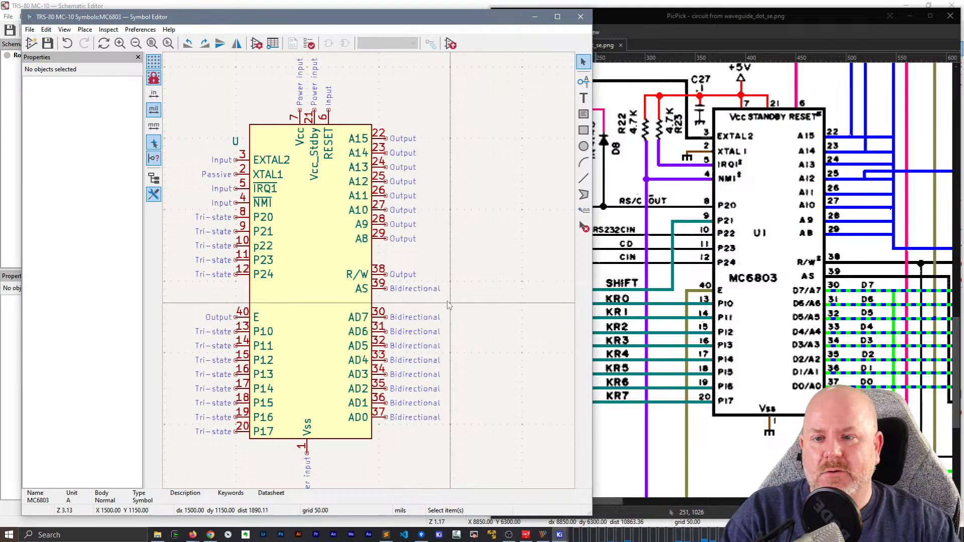
scroll(457, 332, "down", 2)
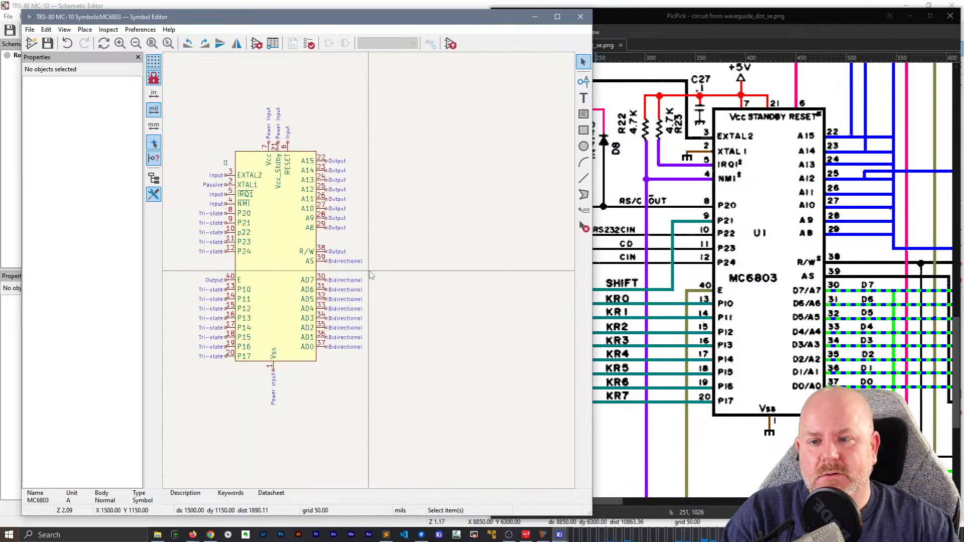
left_click(225, 162)
key("m")
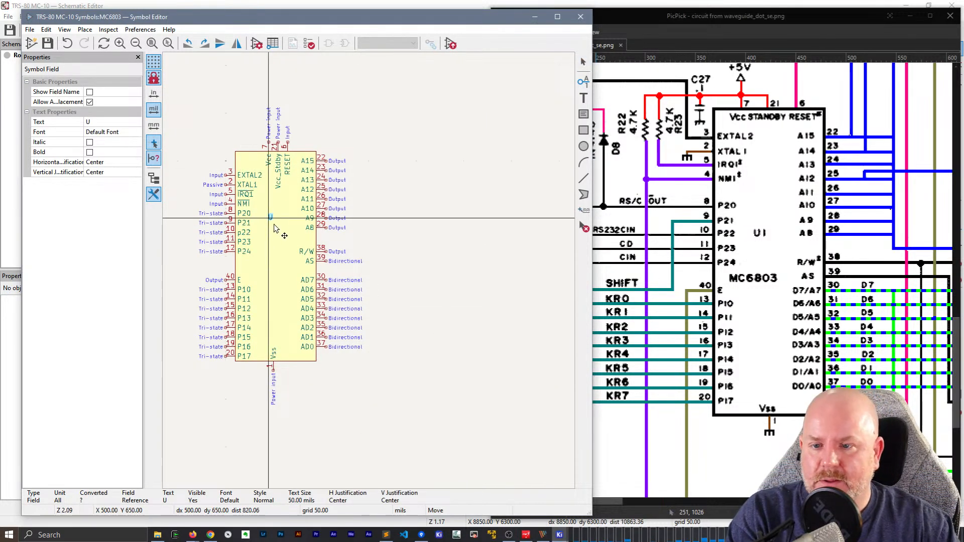
left_click(276, 227)
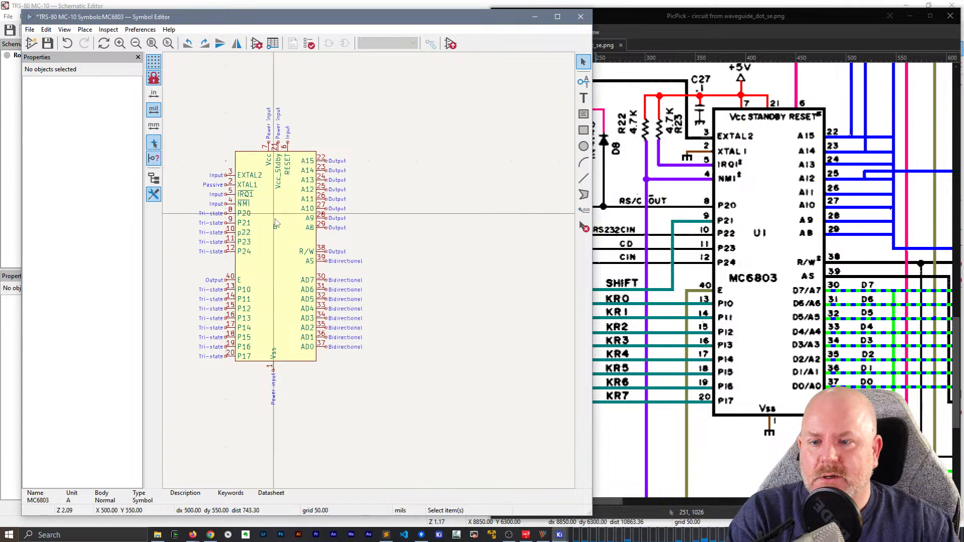
left_click(280, 249)
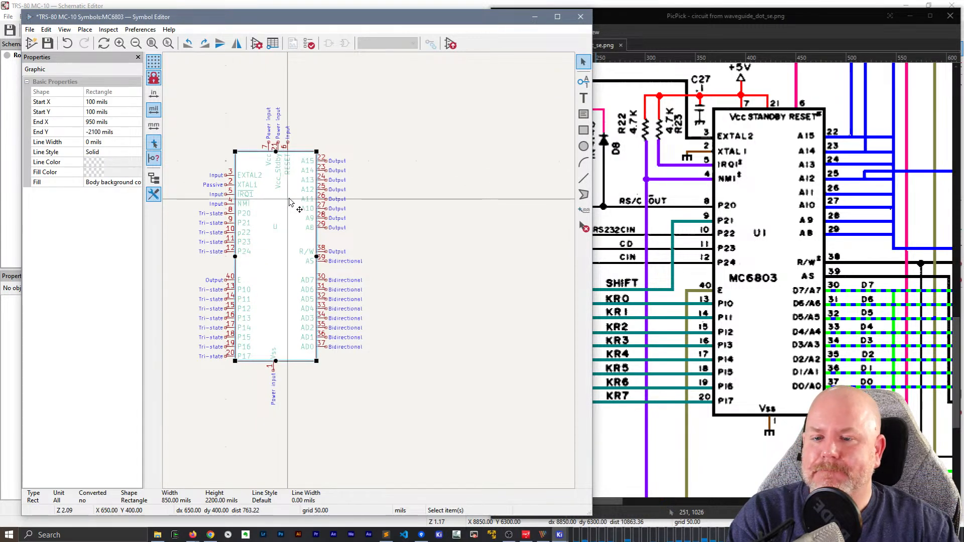
left_click(255, 44)
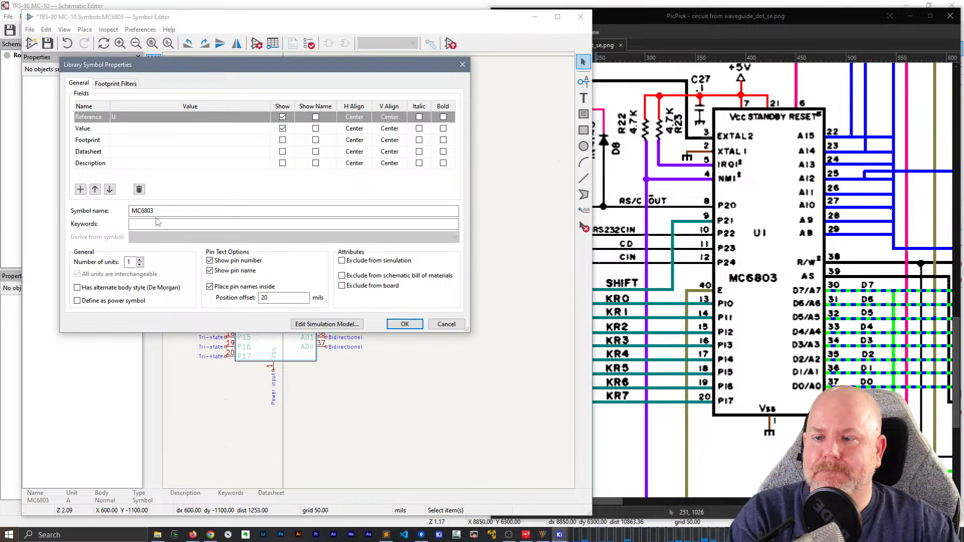
Set the symbol's Value field to MC6803
left_click(126, 130)
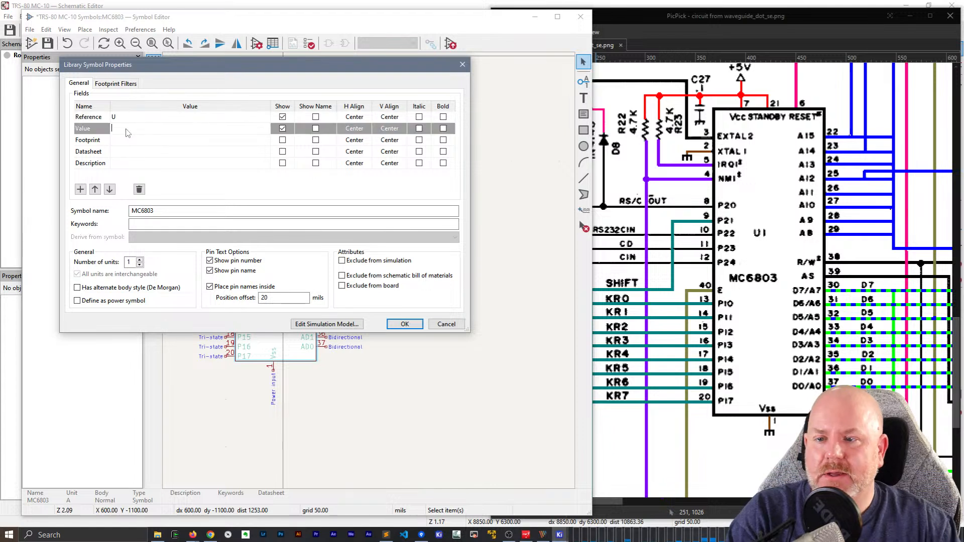
type("MC860")
key("BackSpace")
key("BackSpace")
key("BackSpace")
type("6")
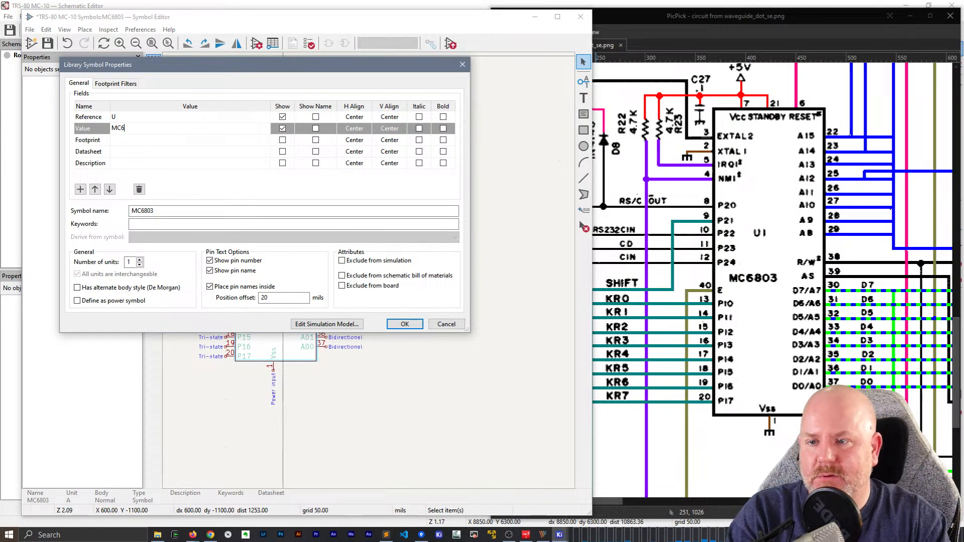
type("793803")
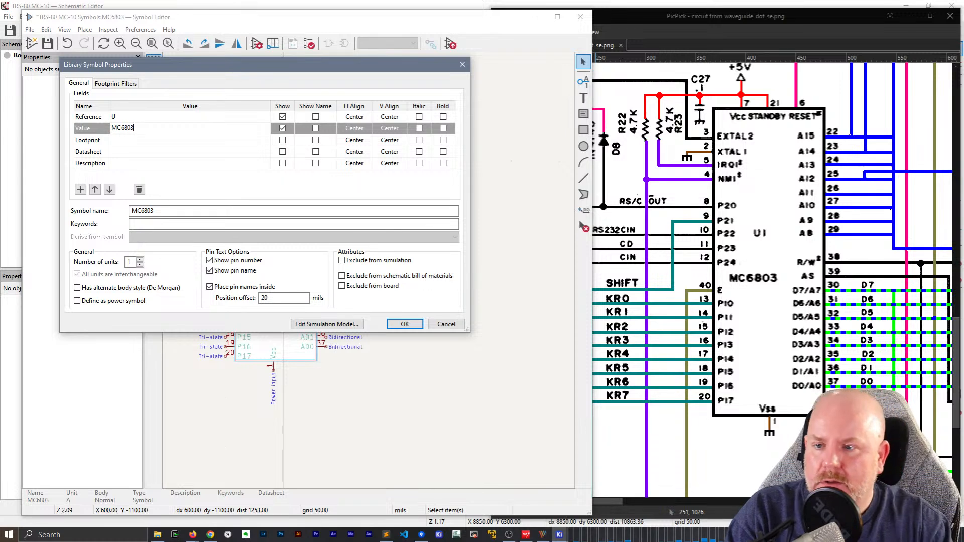
Copy the MC6803 datasheet URL from the browser and paste it into the Datasheet field
mouse_move(193, 535)
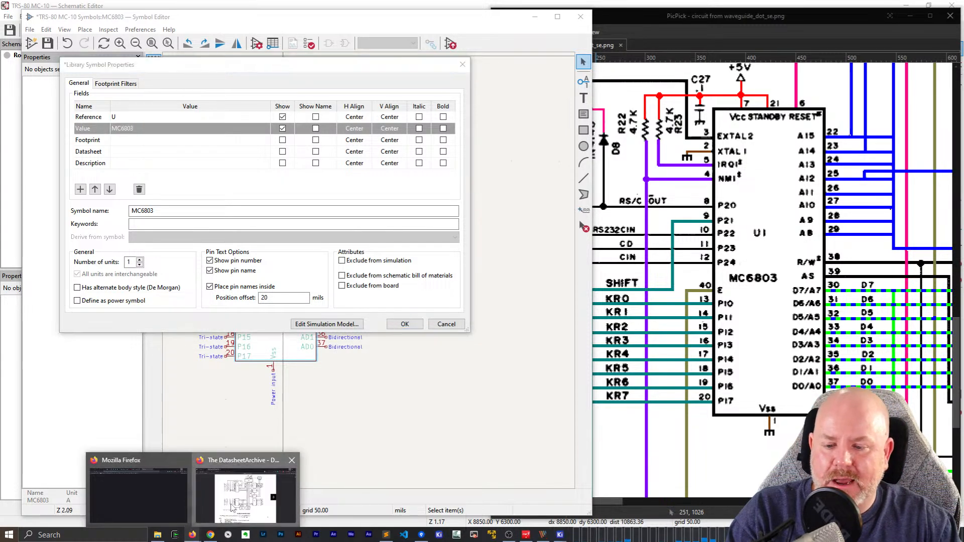
left_click(233, 460)
left_click(270, 36)
key("ctrl+a")
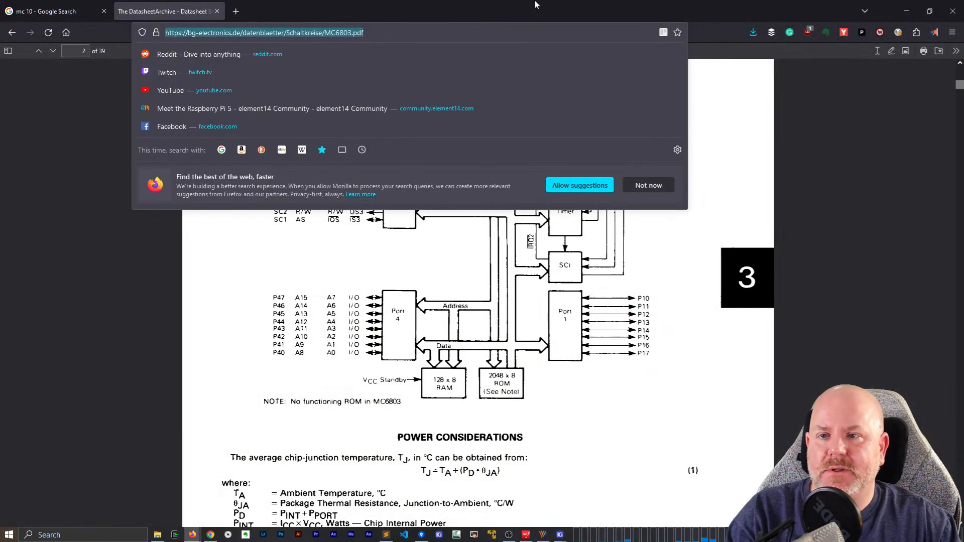
left_click(907, 11)
left_click(132, 153)
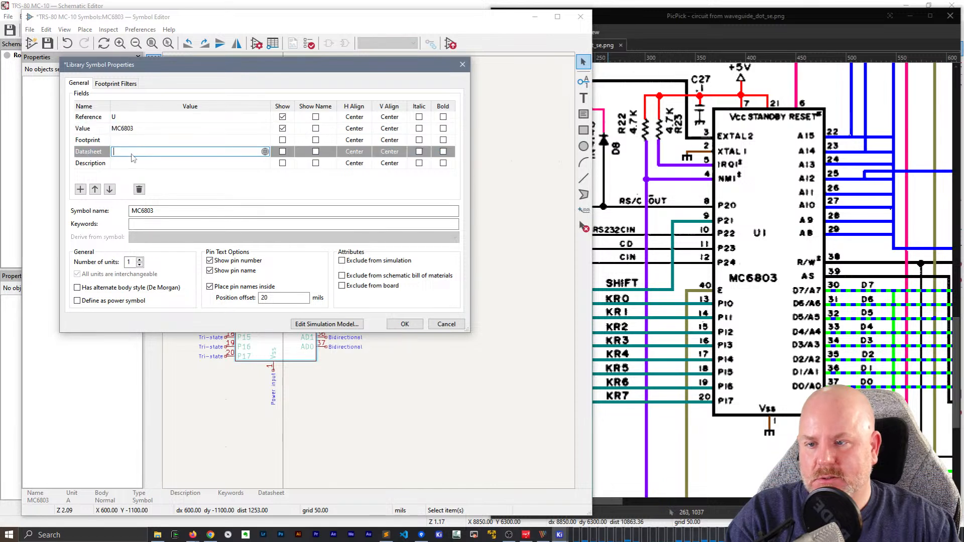
key("ctrl+v")
Rename the symbol to 'MC6803 Microprocessor' and apply the property changes
left_click(155, 224)
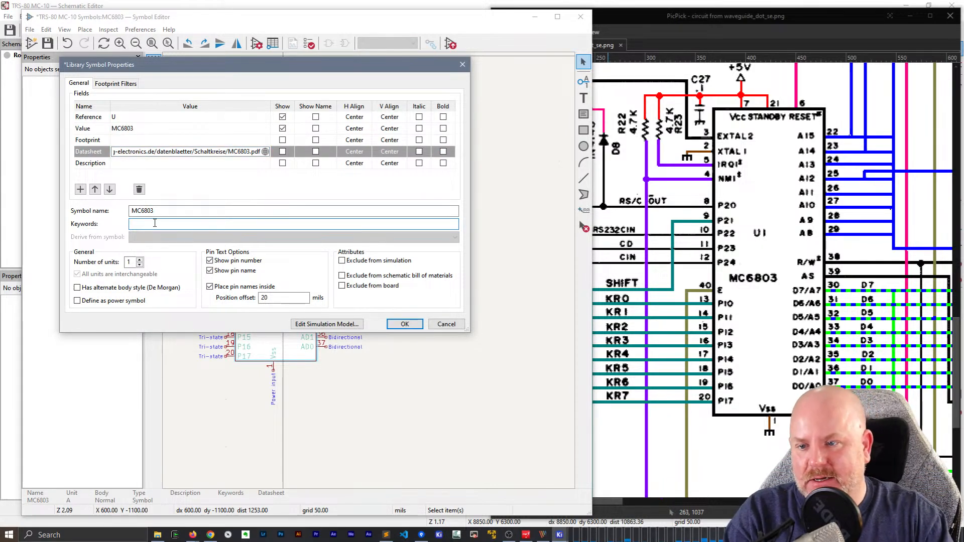
left_click(178, 212)
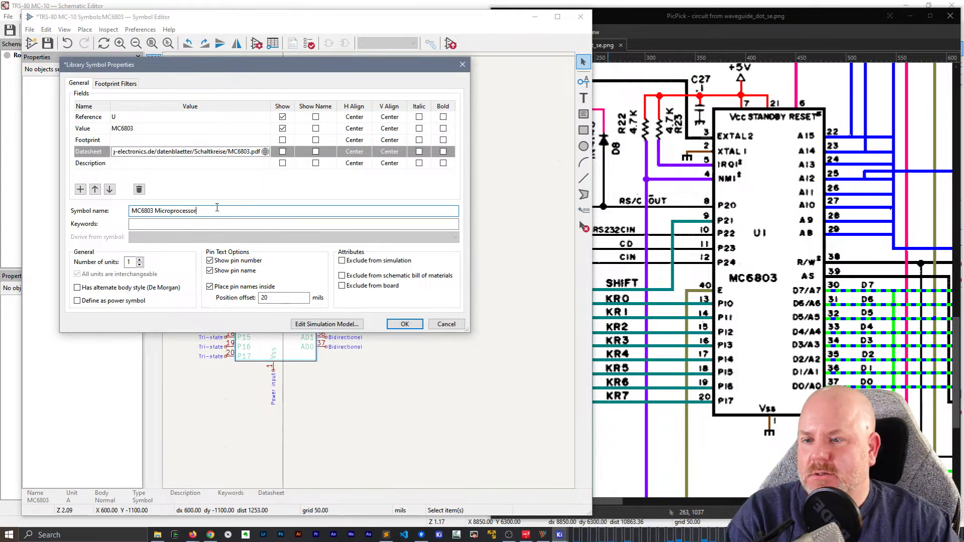
left_click(412, 325)
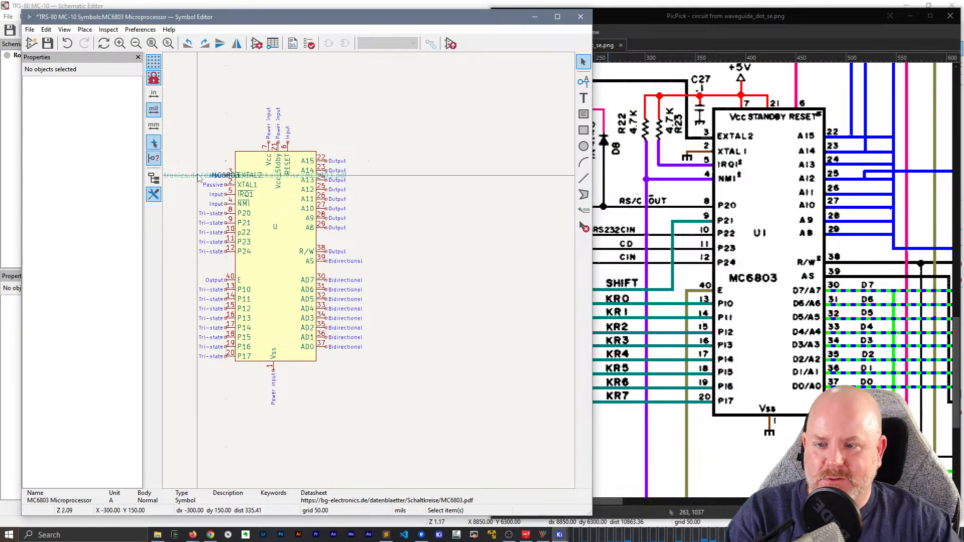
Place the MC6803 value label at the body centre with the U reference just above it
left_click(225, 177)
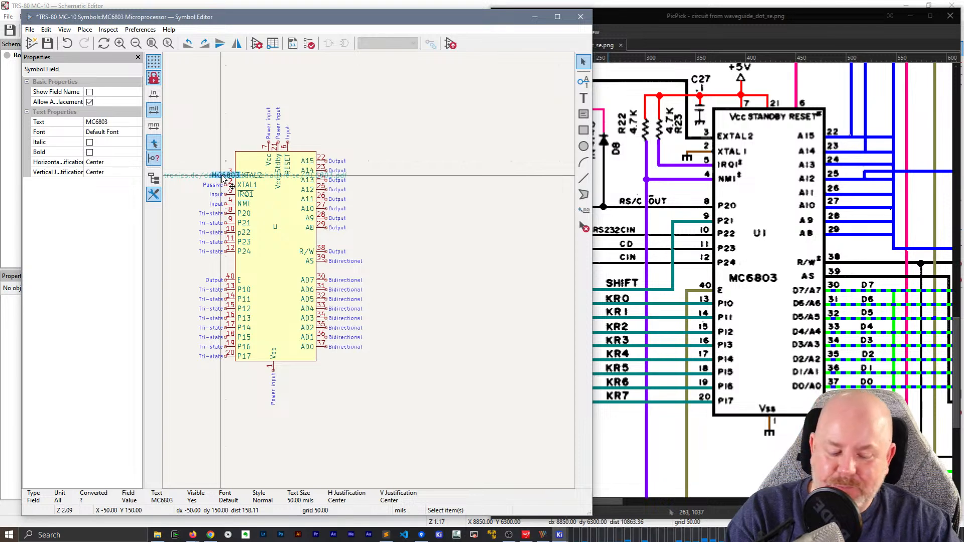
key("m")
scroll(278, 248, "up", 2)
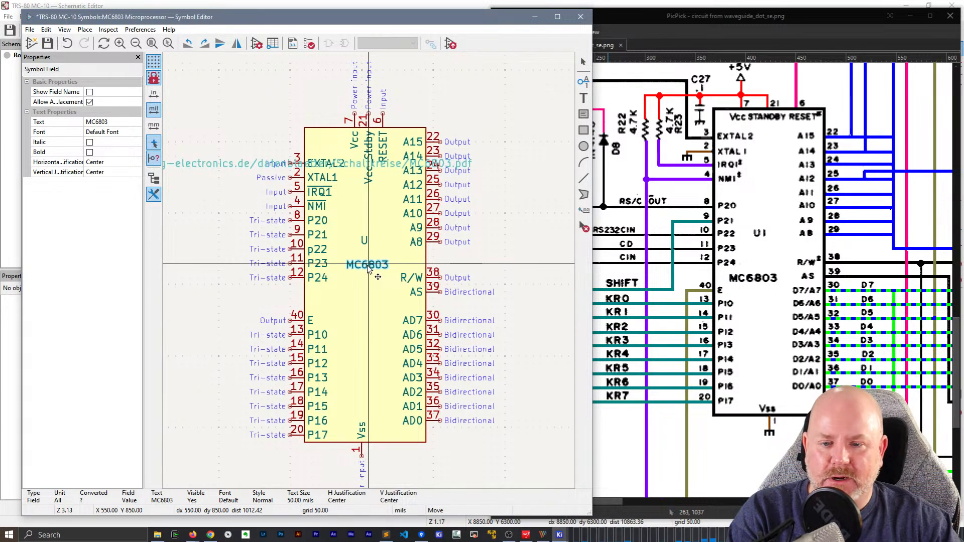
left_click(369, 271)
key("m")
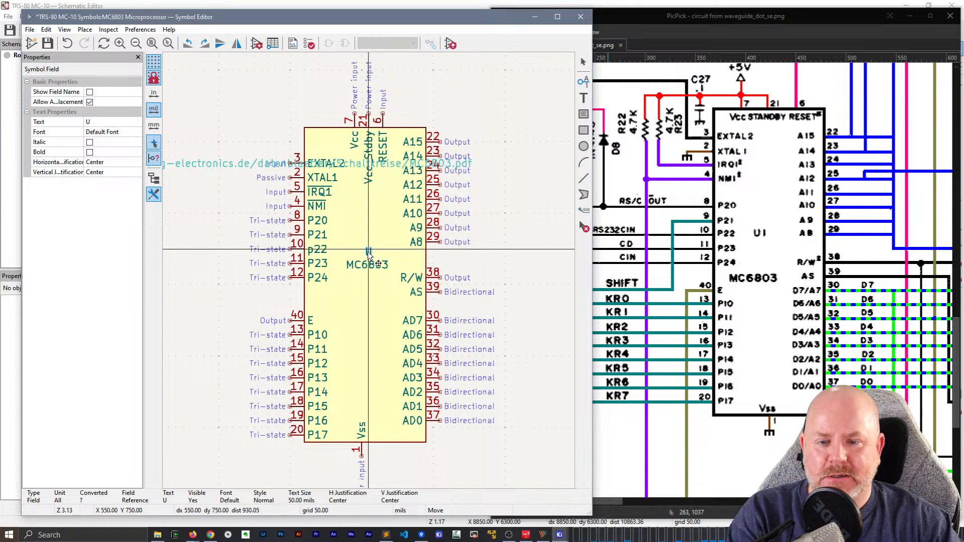
left_click(369, 253)
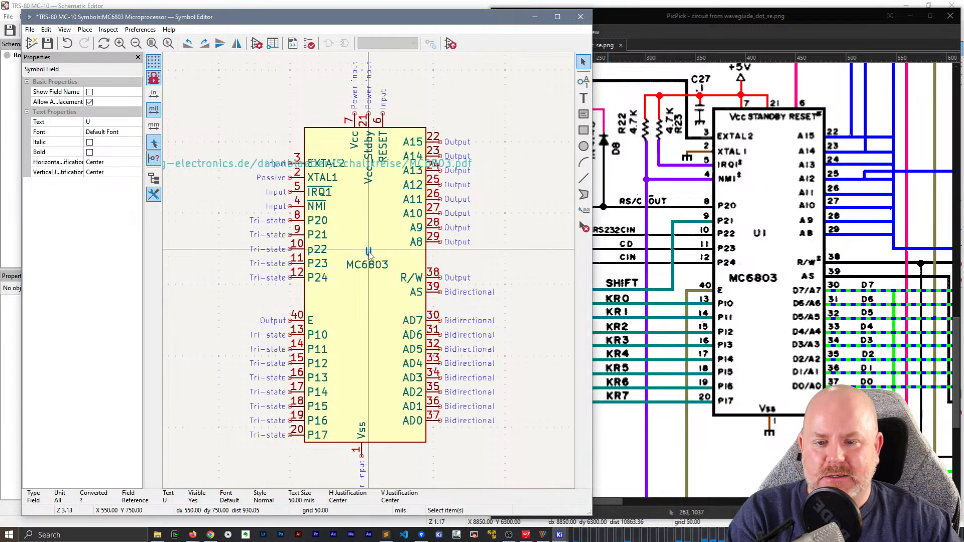
left_click(508, 257)
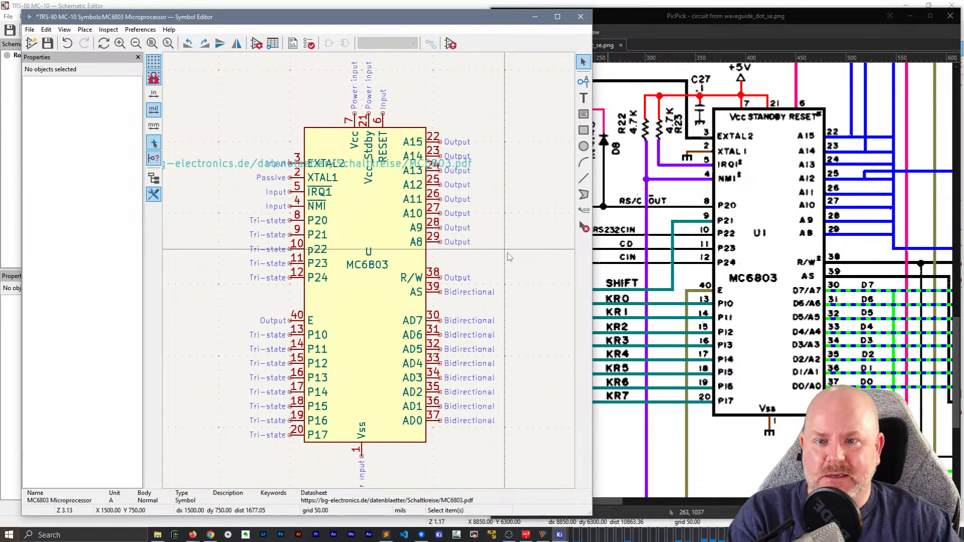
Move the datasheet link field above the symbol's top pins
scroll(236, 233, "down", 3)
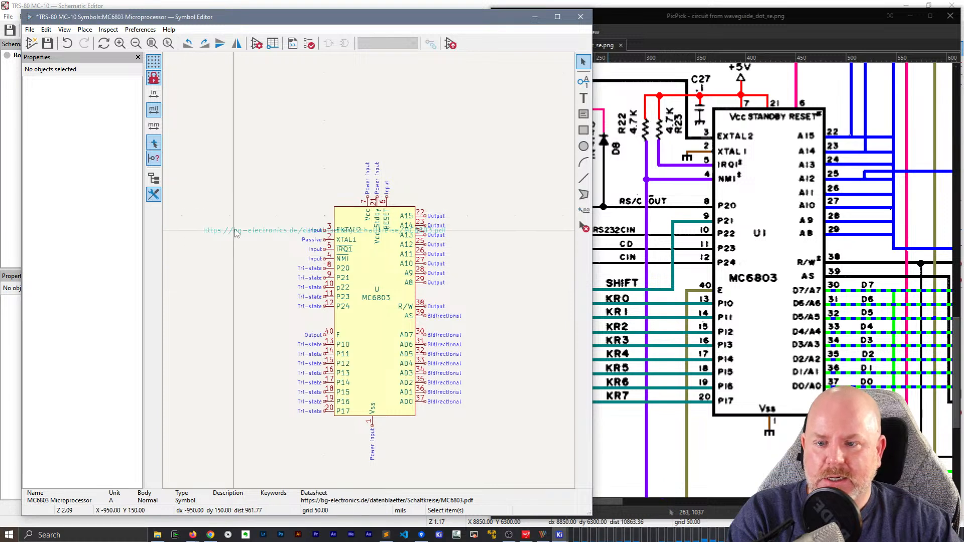
left_click(234, 230)
key("m")
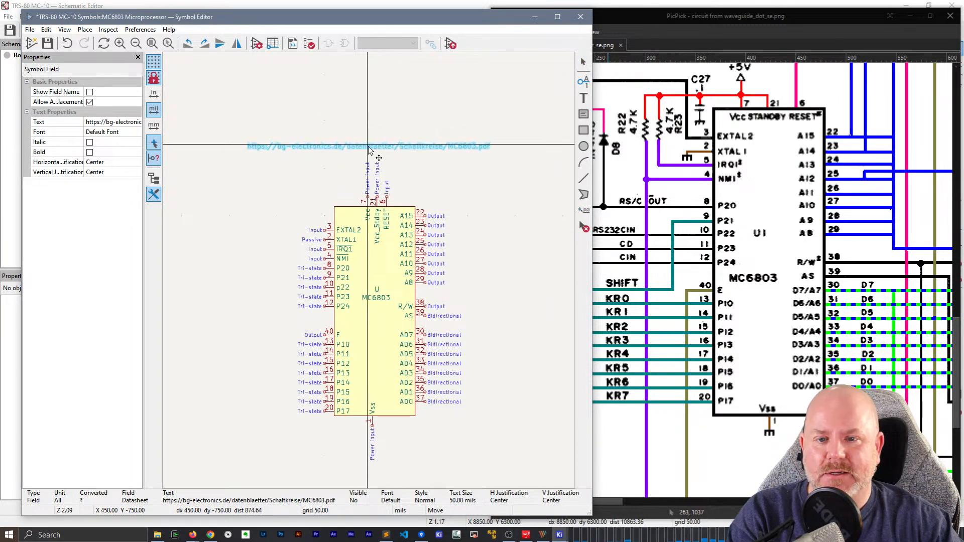
left_click(372, 149)
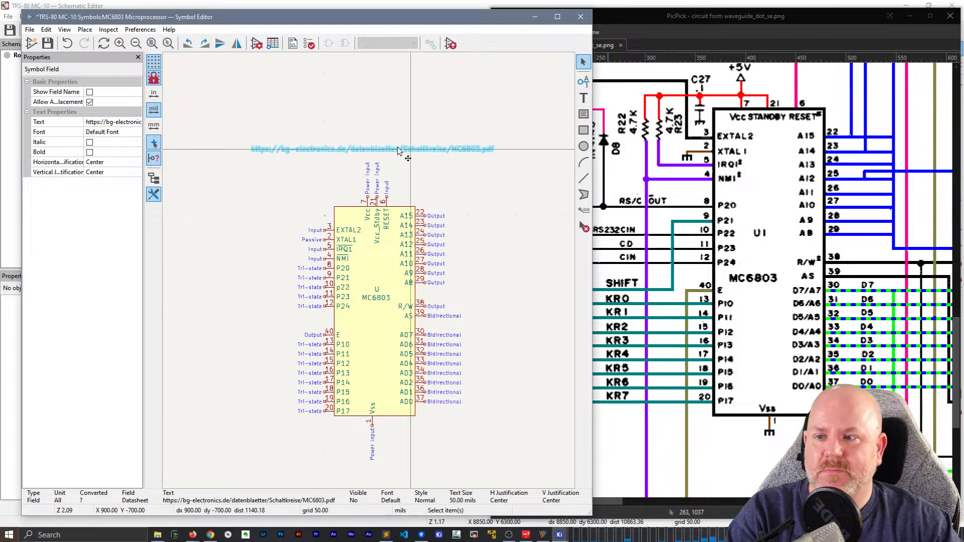
double_click(312, 152)
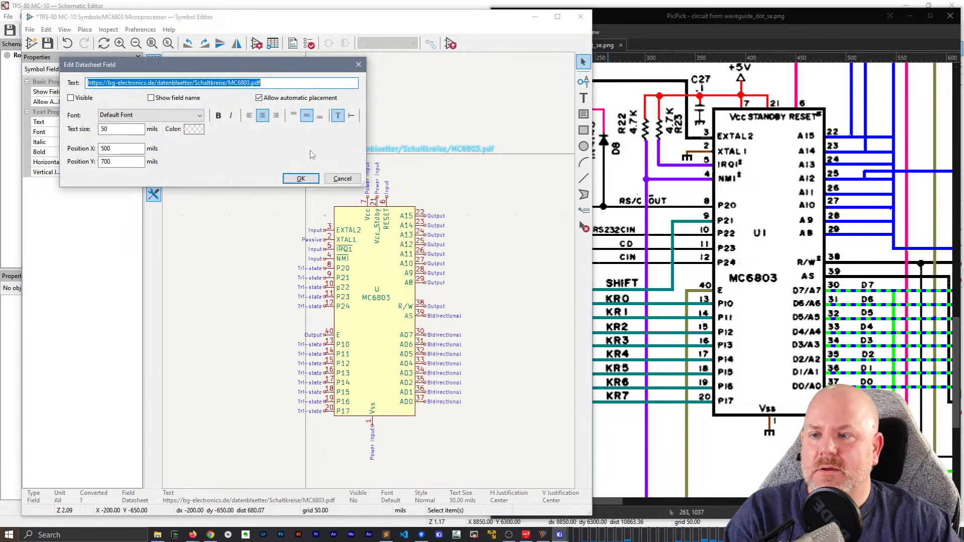
left_click(343, 179)
left_click(484, 241)
middle_click_drag(491, 399, 488, 345)
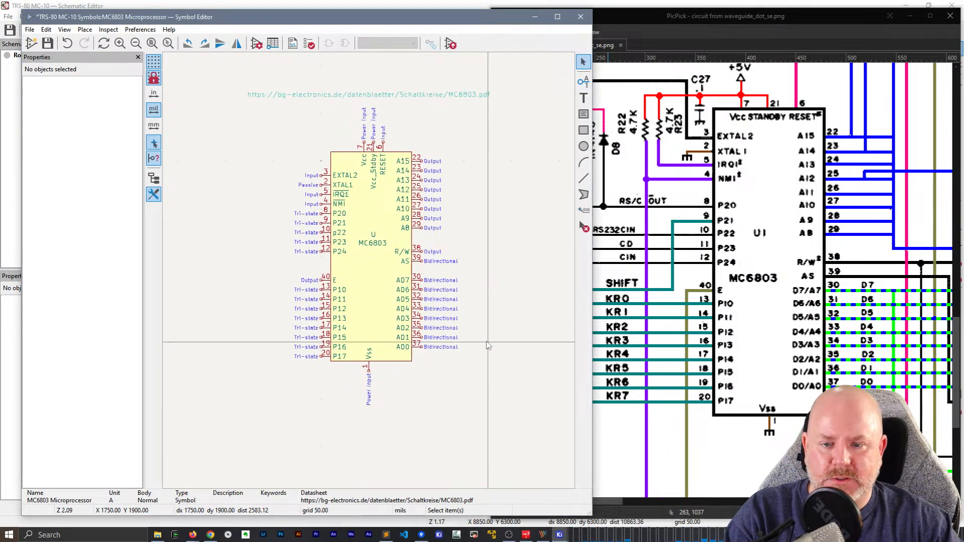
Move the RESET pin two grid steps right along the top edge
scroll(358, 236, "up", 2)
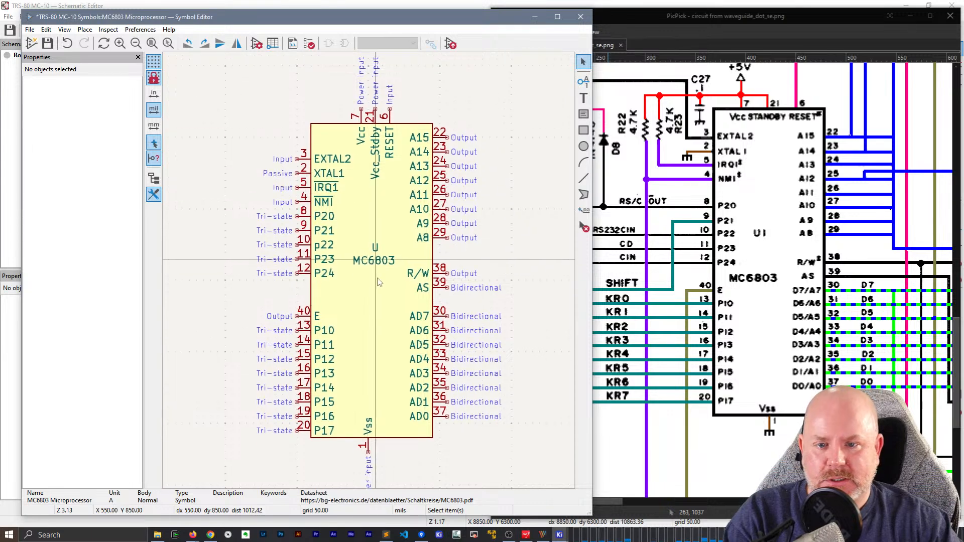
middle_click_drag(384, 280, 386, 274)
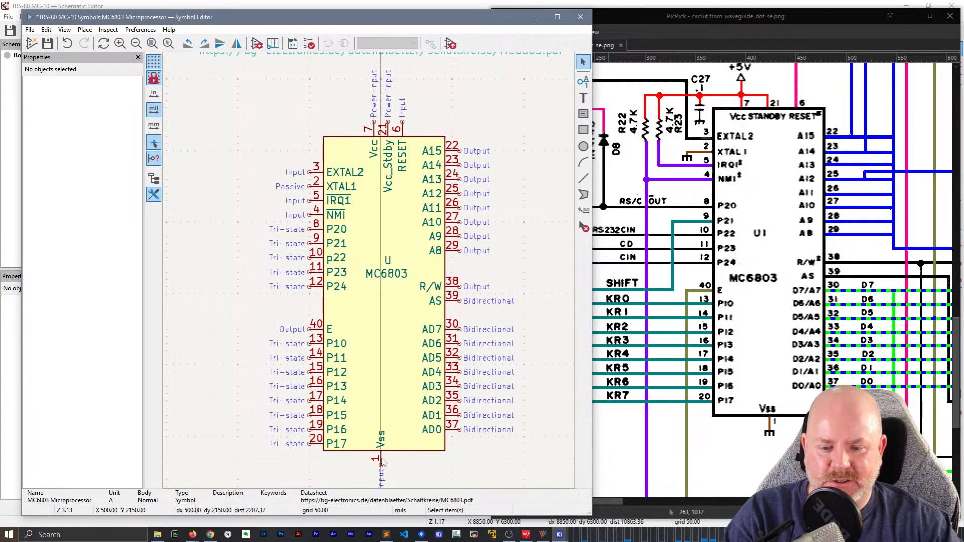
left_click(381, 462)
left_click(431, 469)
left_click_drag(411, 131, 367, 124)
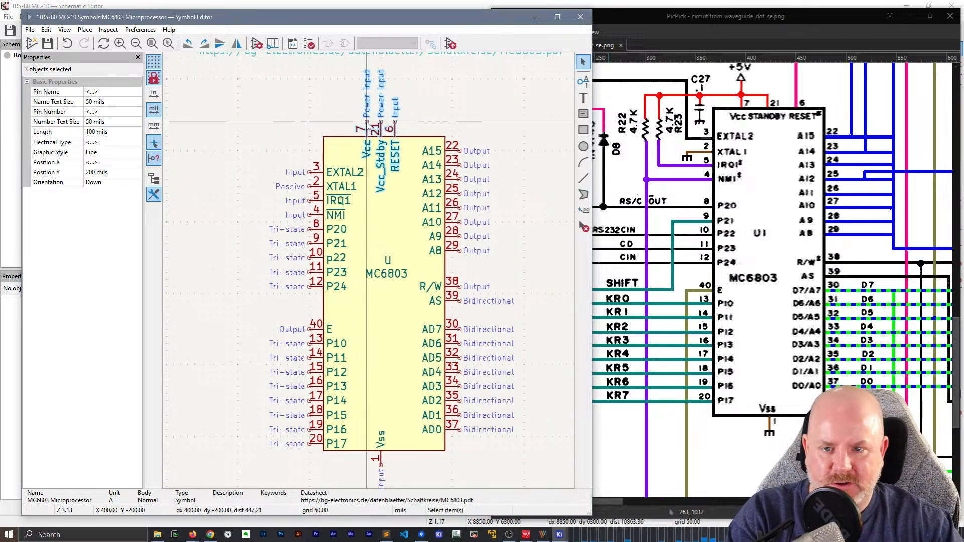
left_click(393, 125)
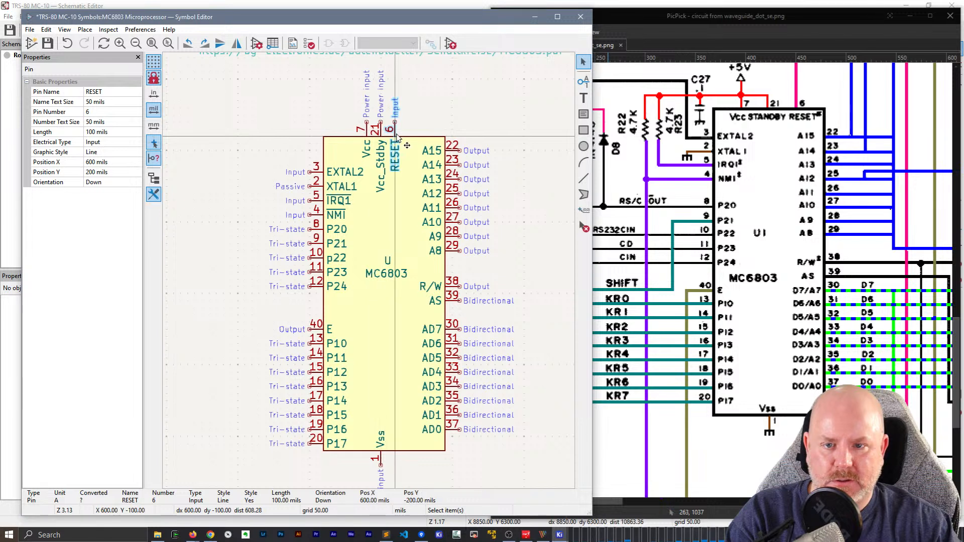
left_click_drag(396, 137, 351, 133)
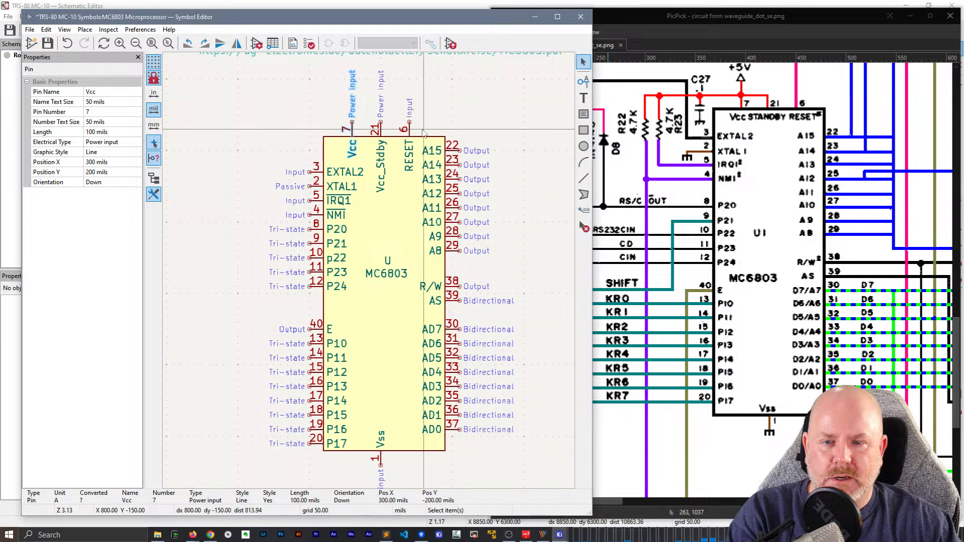
Shift Vcc_Stdby pin 21 and Vss pin 1 one grid step right each
left_click(387, 137)
left_click(382, 129)
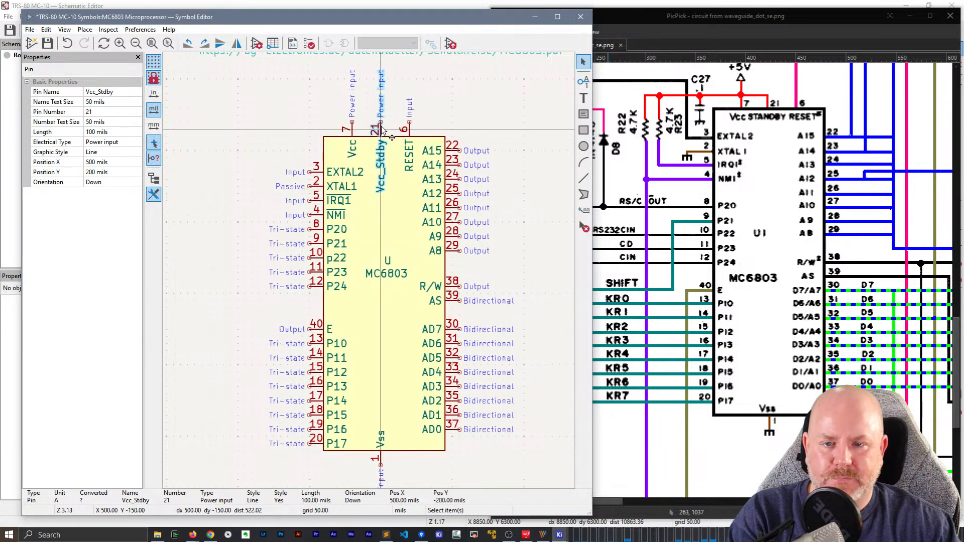
left_click_drag(382, 129, 388, 130)
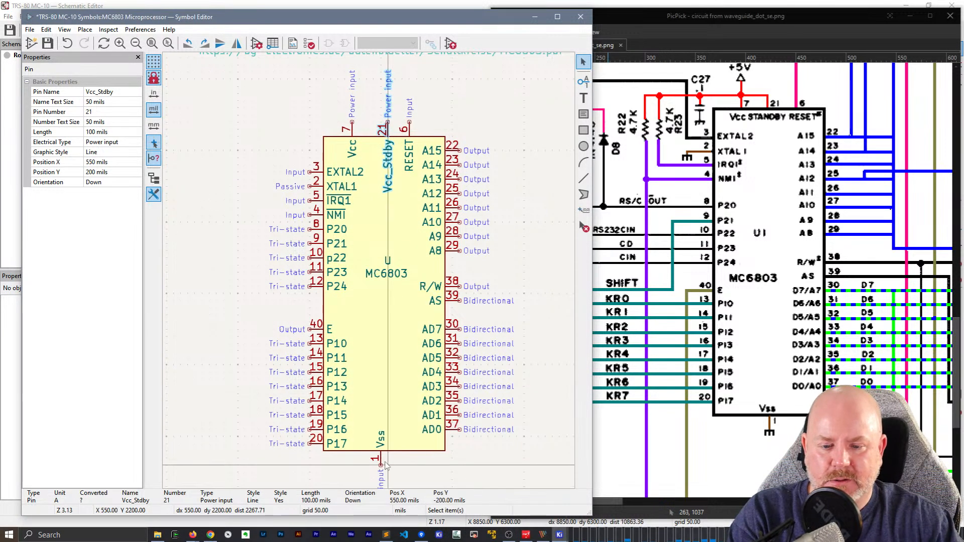
left_click_drag(380, 465, 387, 465)
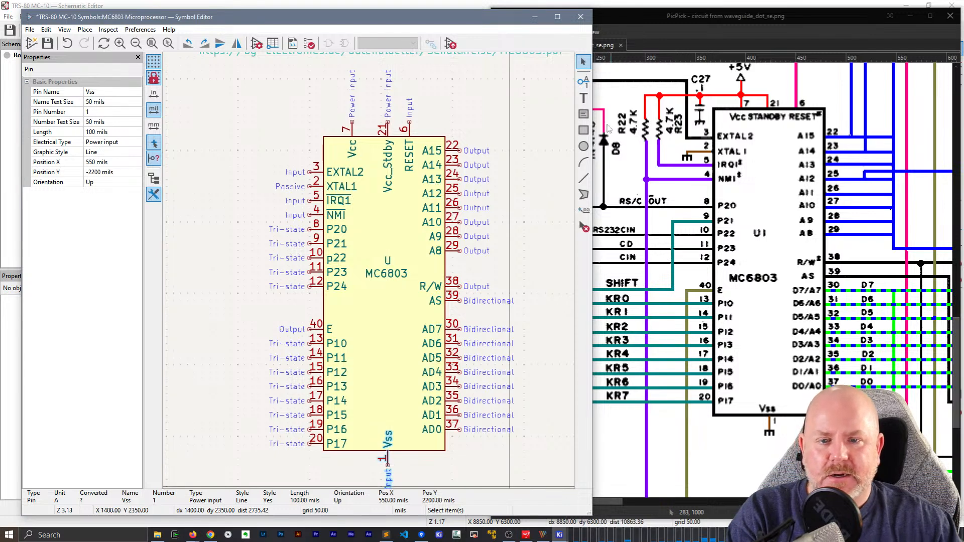
Reposition RESET pin 6 and slide Vcc pin 7 closer to Vcc_Stdby along the top
left_click(445, 142)
middle_click_drag(533, 202, 500, 159)
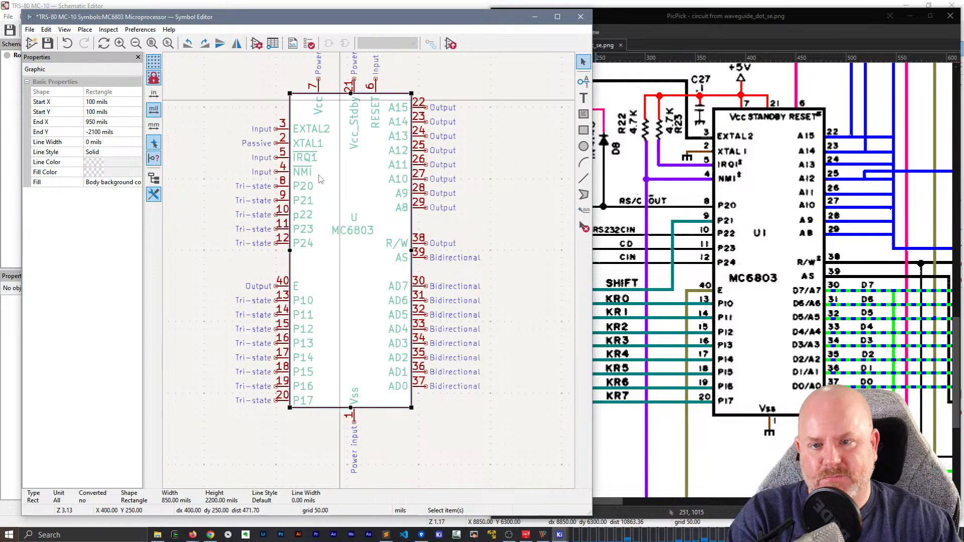
key("Escape")
left_click_drag(375, 81, 379, 79)
left_click(377, 80)
left_click_drag(318, 80, 333, 81)
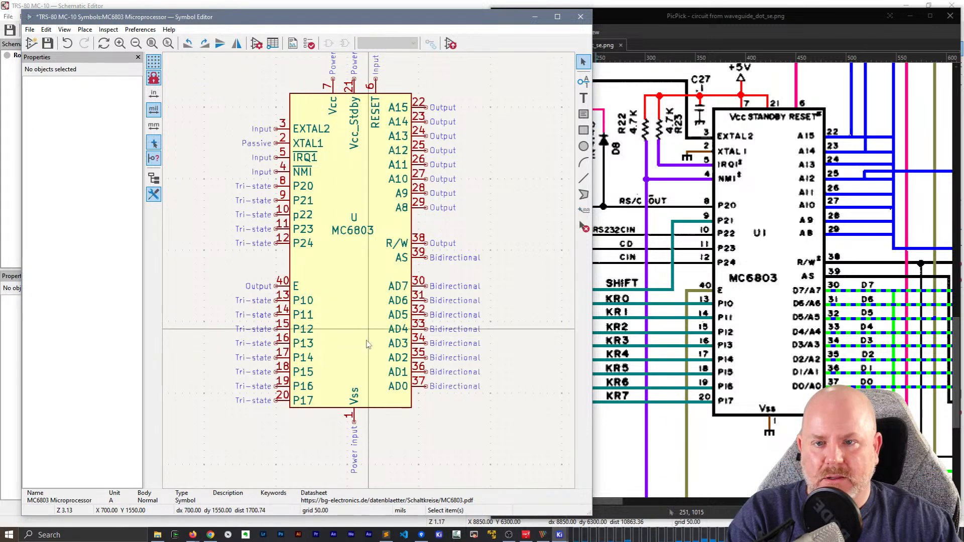
Box-select pins AD5 through AD0, view their context actions, and dismiss without changes
right_click(490, 365)
left_click(432, 433)
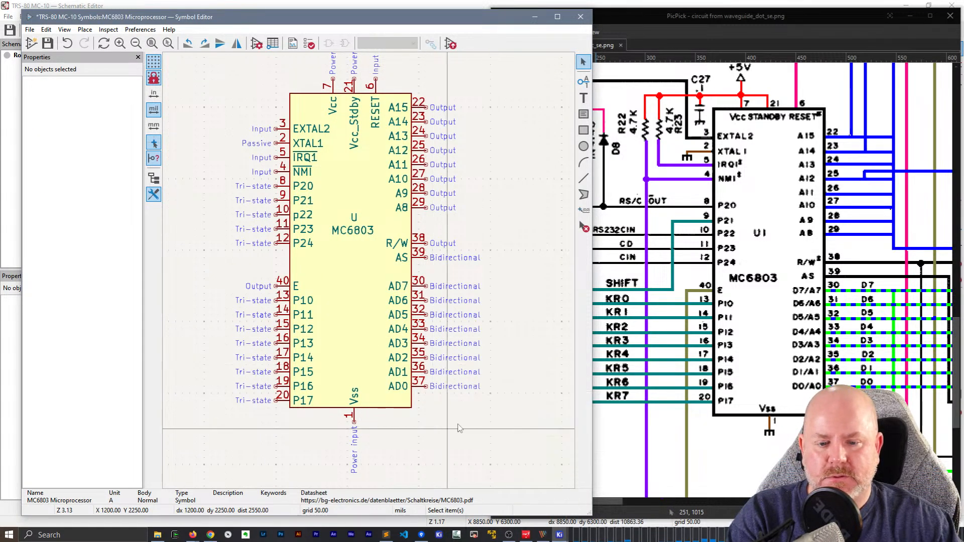
left_click_drag(437, 395, 422, 314)
right_click(423, 314)
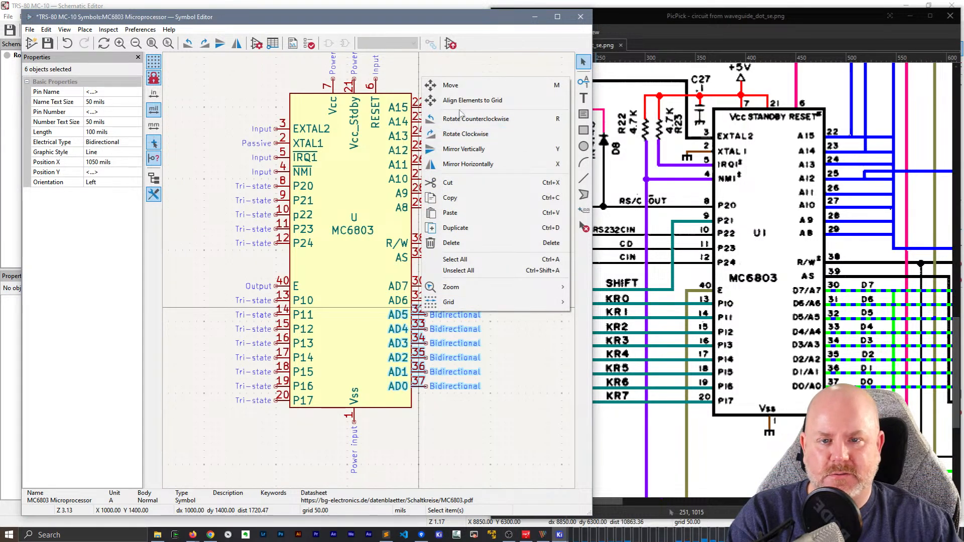
left_click(464, 459)
scroll(356, 359, "down", 2)
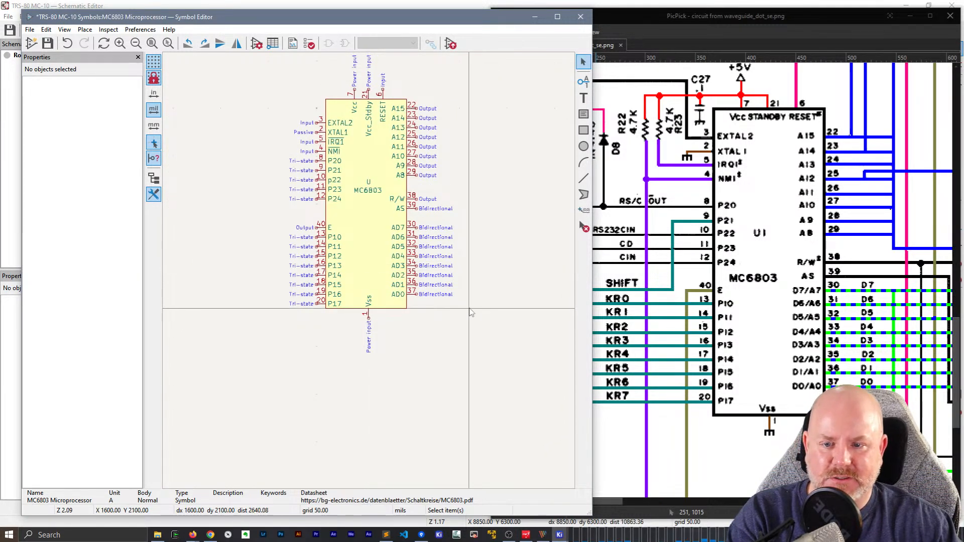
middle_click_drag(470, 306, 443, 405)
Draw a horizontal divider line across the body between the R/W and P24 pins
left_click(584, 178)
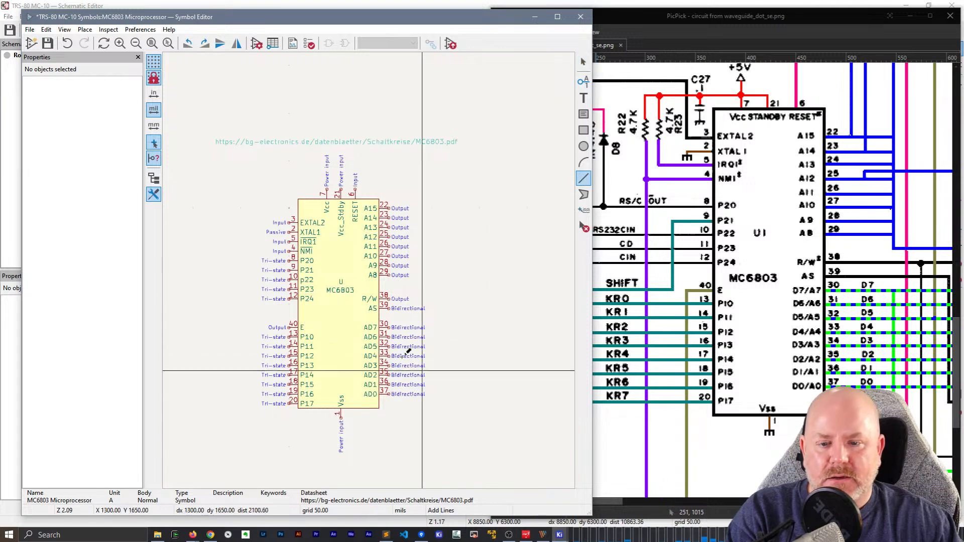
key("Escape")
left_click(381, 332)
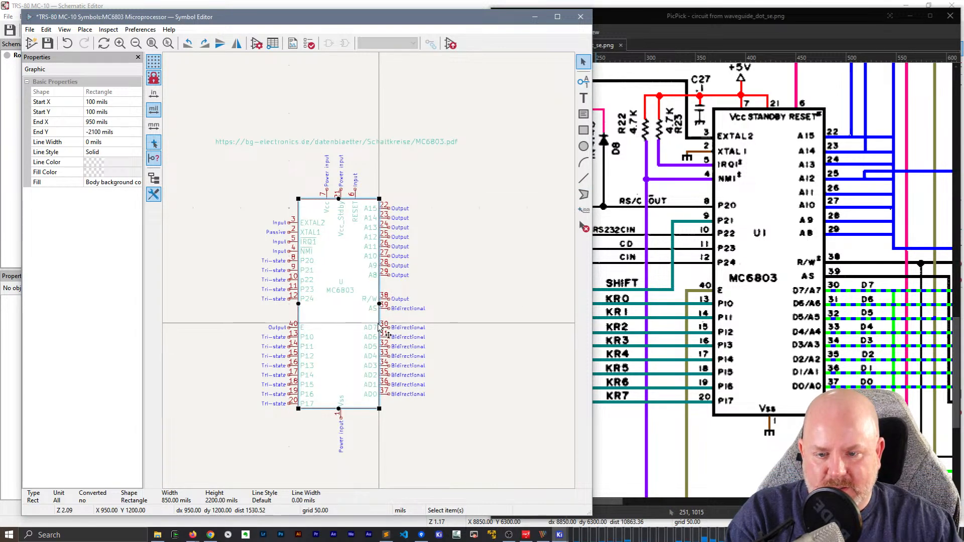
scroll(381, 331, "up", 5)
scroll(381, 332, "down", 3)
scroll(478, 252, "up", 2)
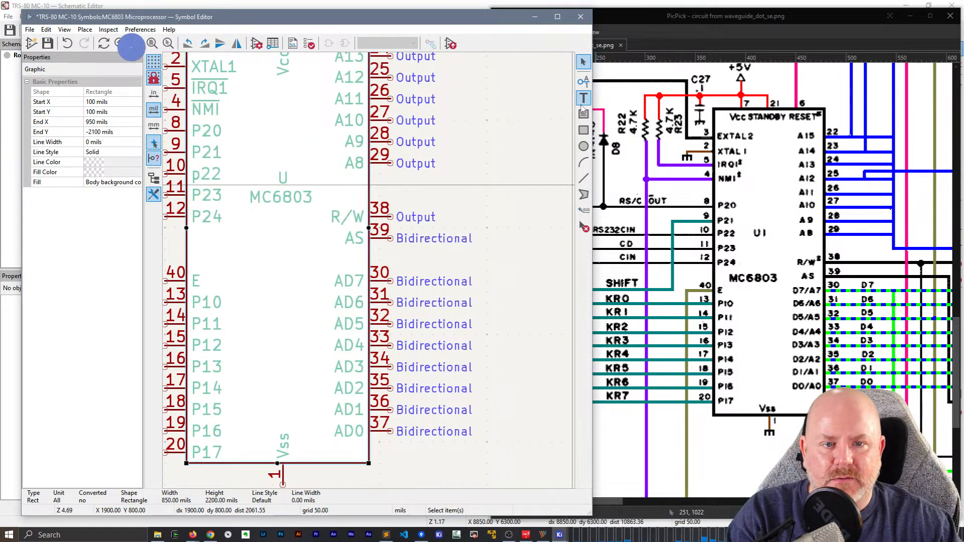
left_click(584, 178)
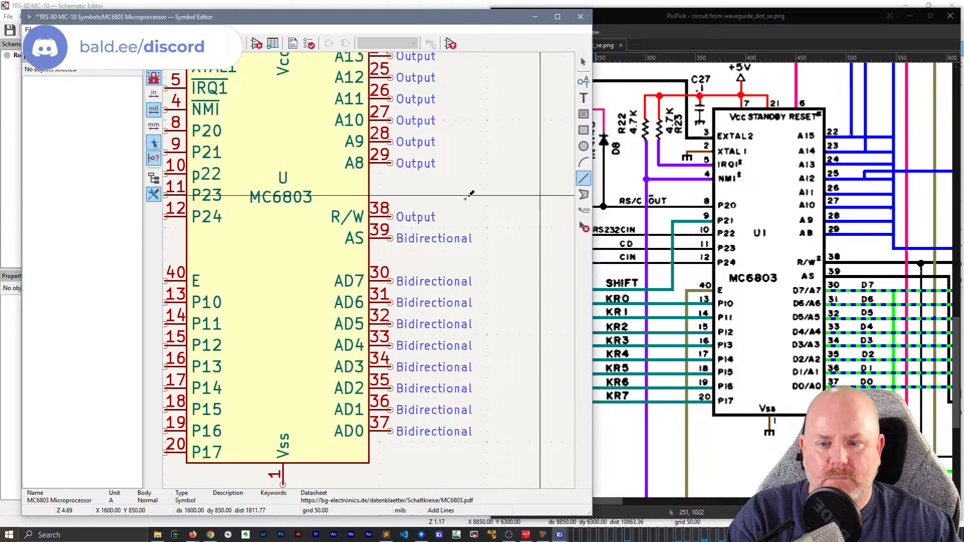
left_click(370, 228)
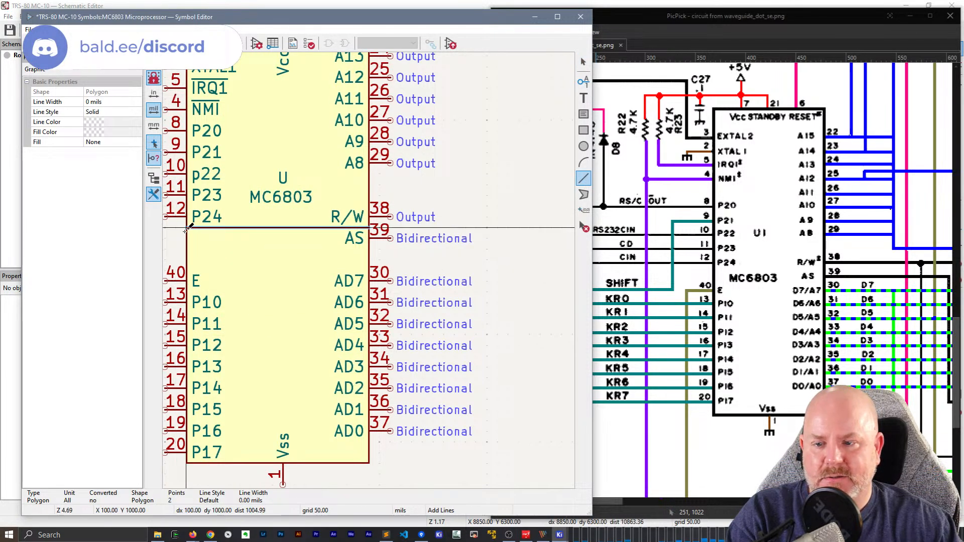
double_click(187, 228)
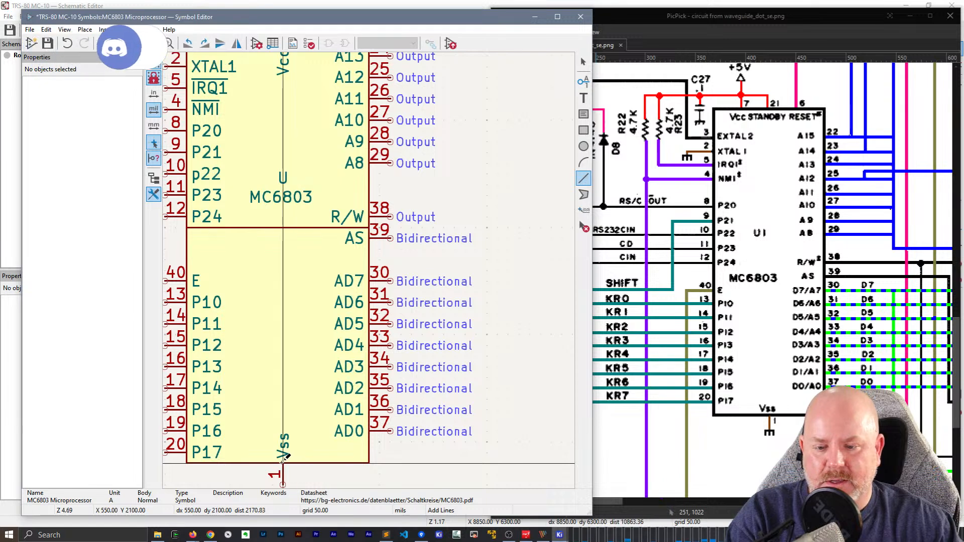
key("Escape")
Select and deselect the whole MC6803 symbol to check it, then open the editor Preferences
scroll(411, 299, "down", 3)
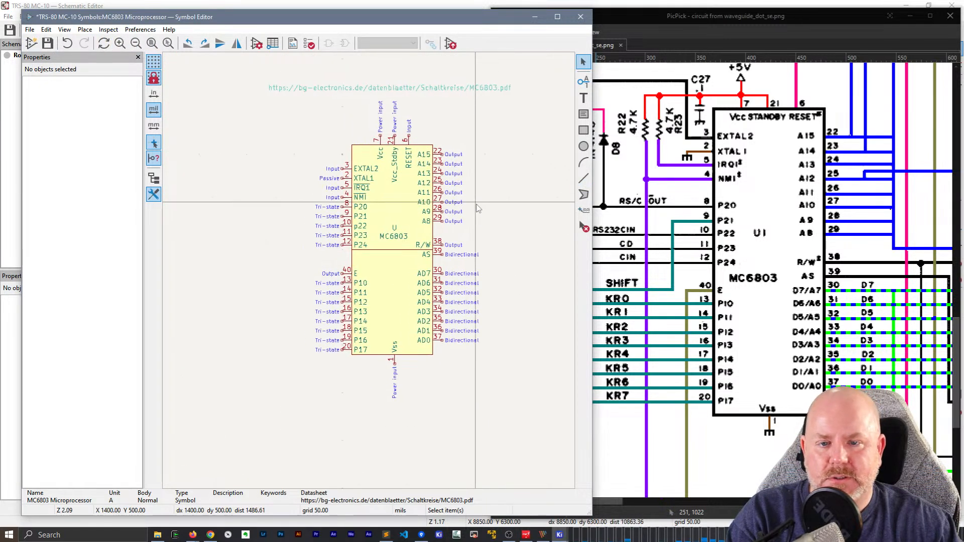
scroll(369, 272, "down", 3)
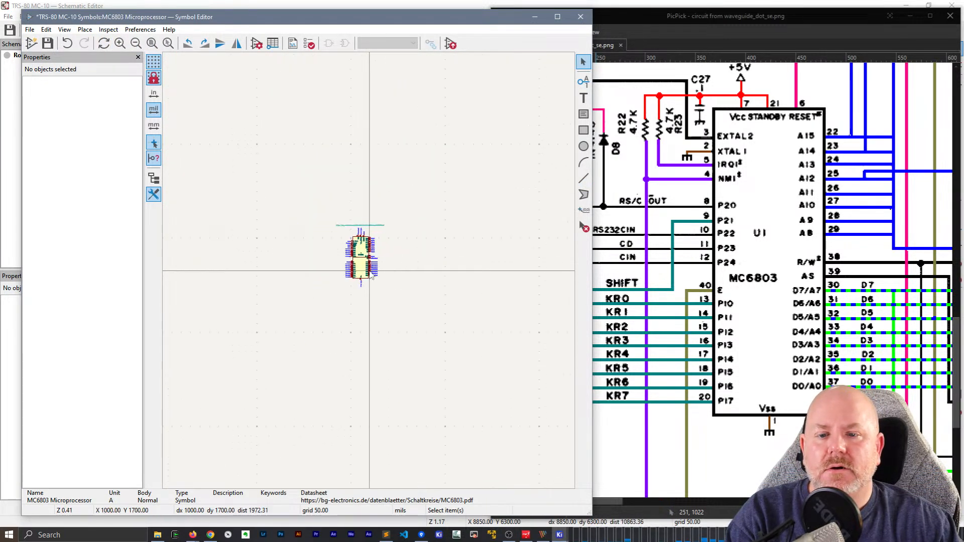
scroll(369, 271, "up", 2)
left_click_drag(452, 330, 263, 101)
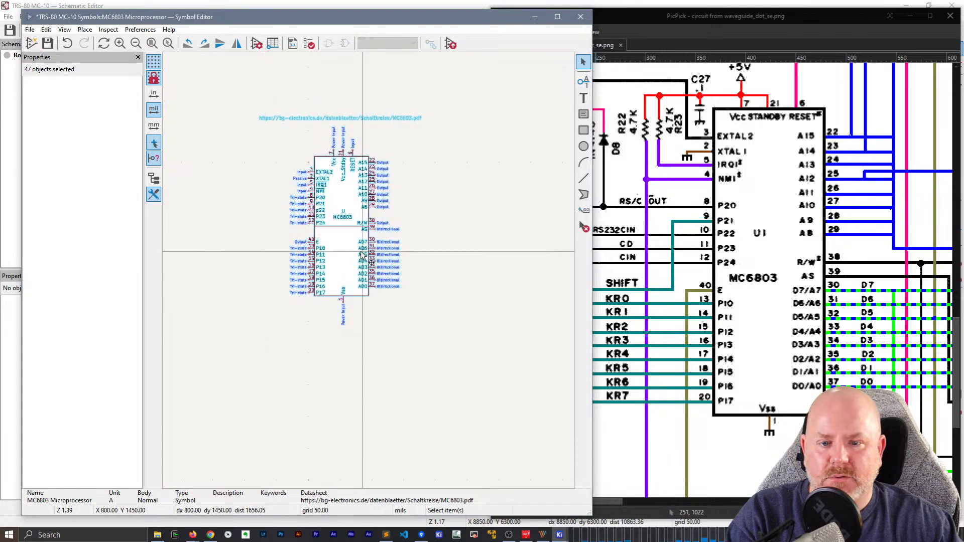
left_click(424, 270)
scroll(361, 261, "up", 2)
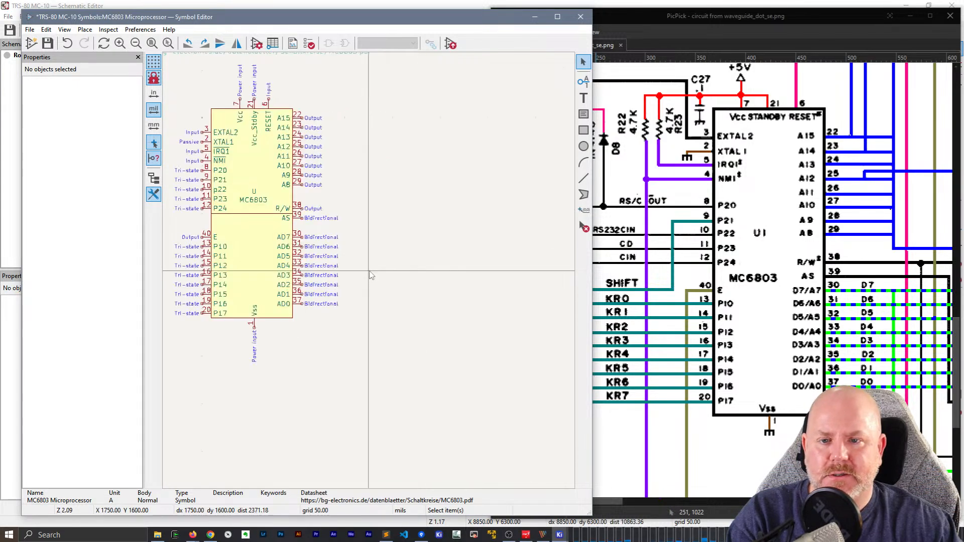
scroll(357, 259, "up", 10)
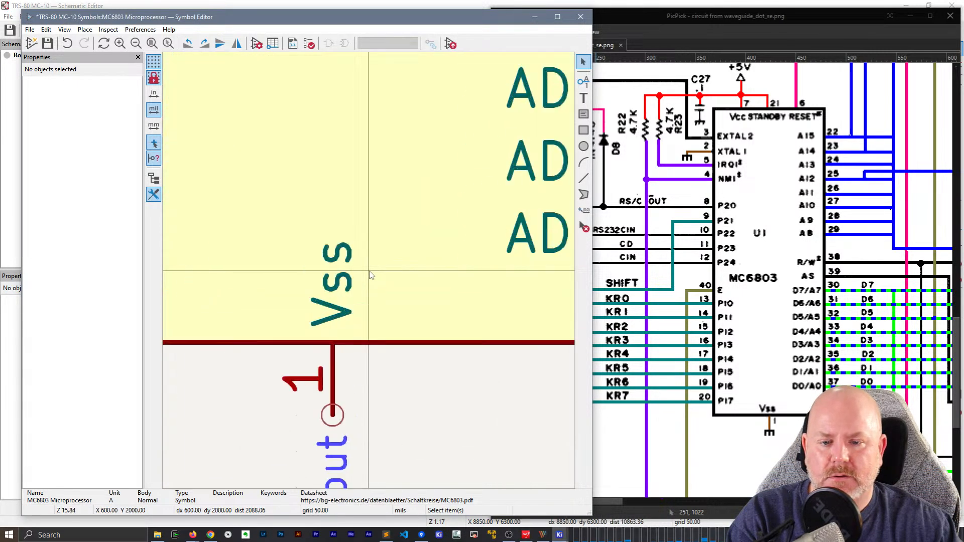
scroll(370, 275, "down", 6)
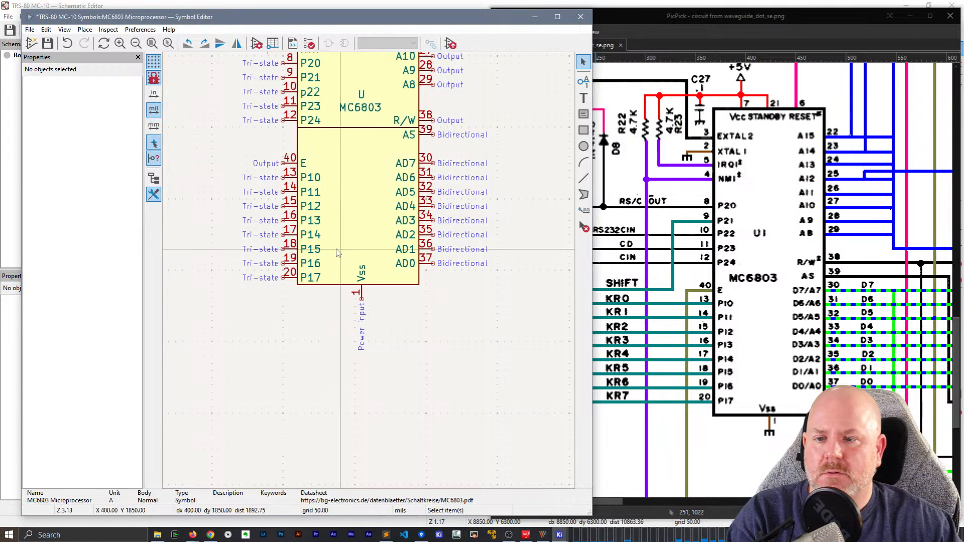
scroll(333, 249, "down", 3)
scroll(370, 275, "up", 1)
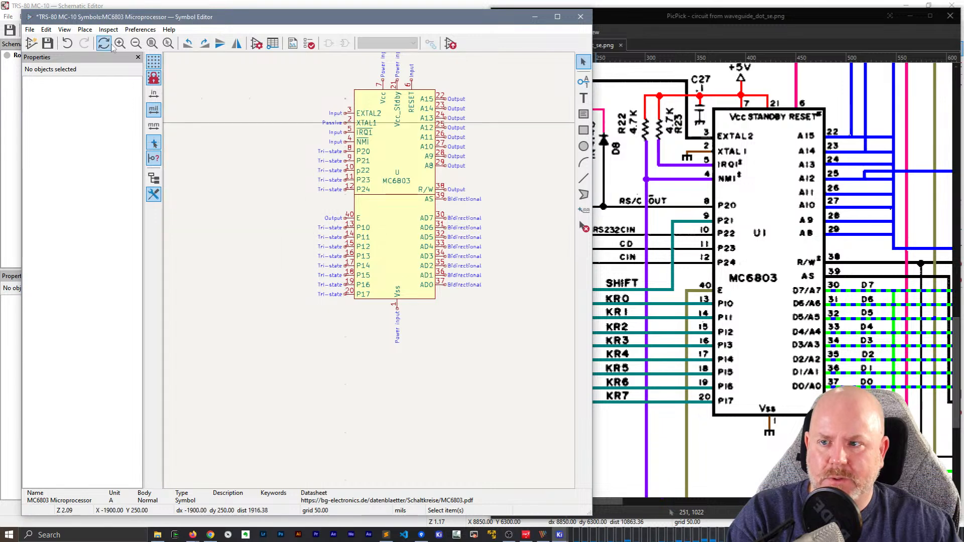
left_click(140, 30)
left_click(131, 73)
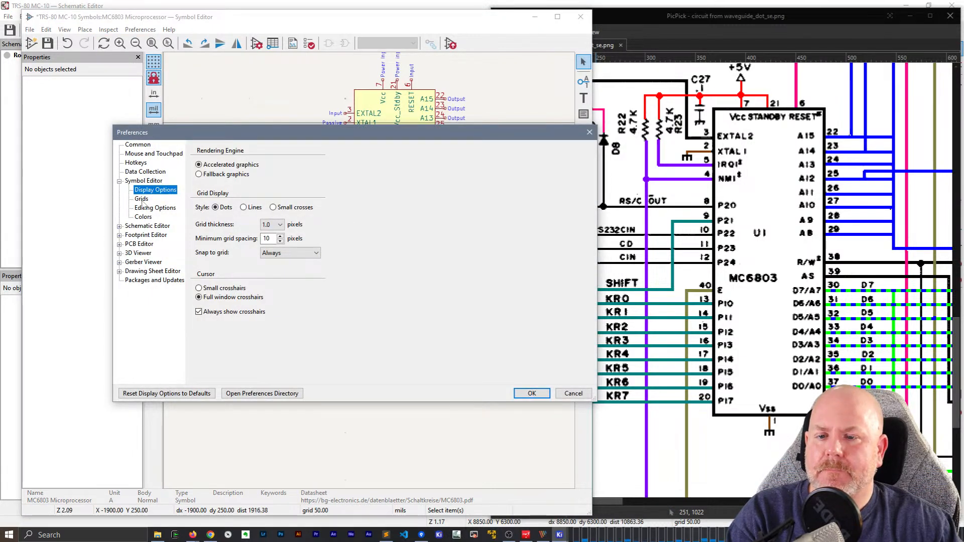
left_click(144, 200)
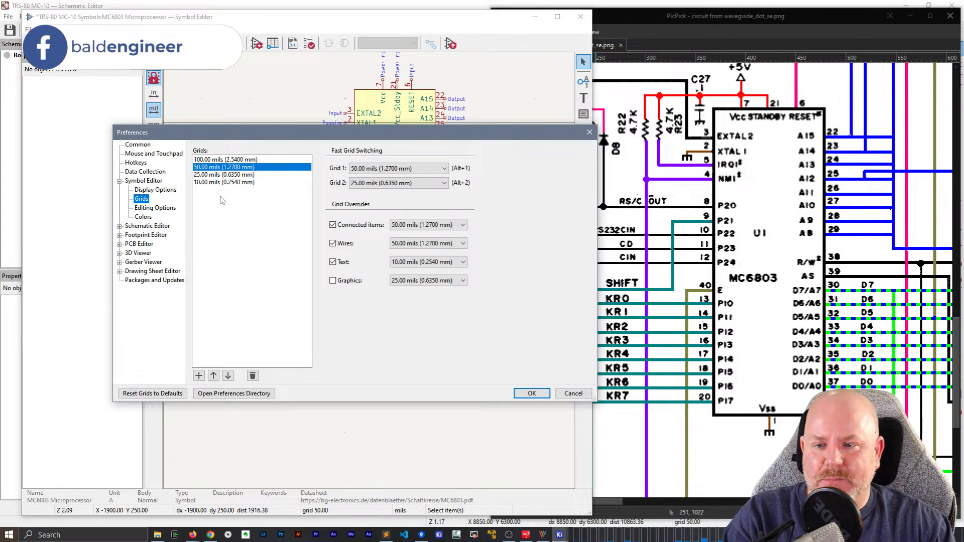
left_click(224, 182)
left_click(216, 175)
left_click(216, 167)
left_click(216, 160)
left_click(217, 169)
left_click(216, 175)
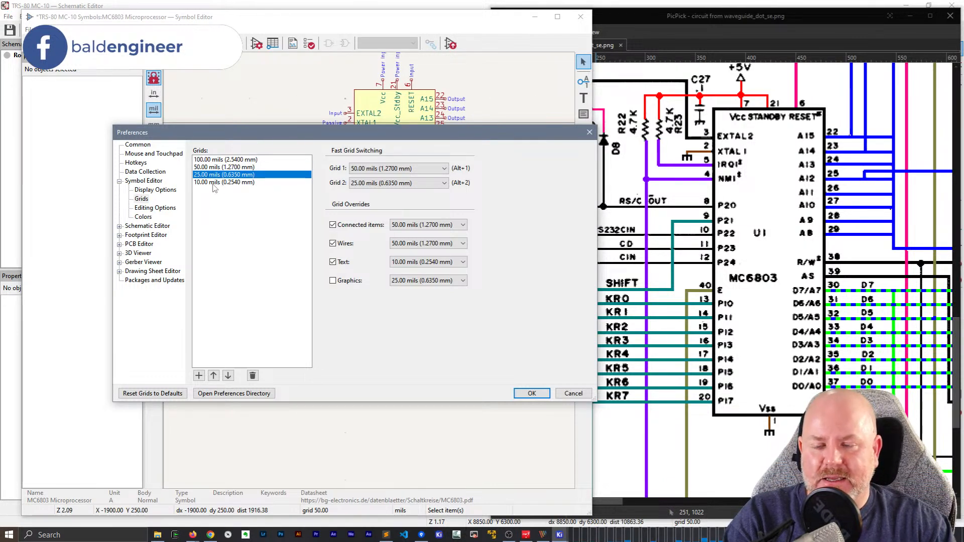
left_click(213, 184)
left_click(217, 161)
left_click(216, 167)
left_click(217, 176)
left_click(217, 184)
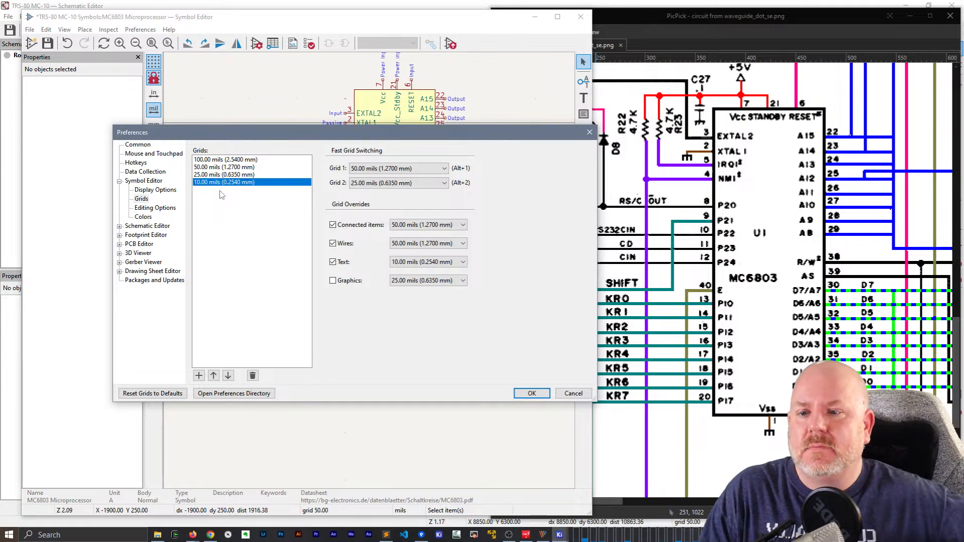
left_click(224, 167)
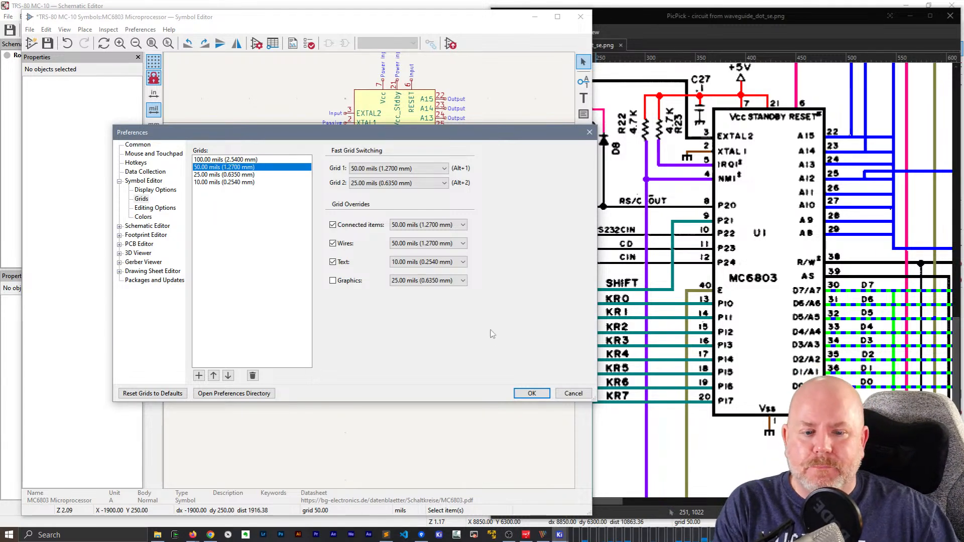
left_click(532, 393)
scroll(230, 184, "down", 3)
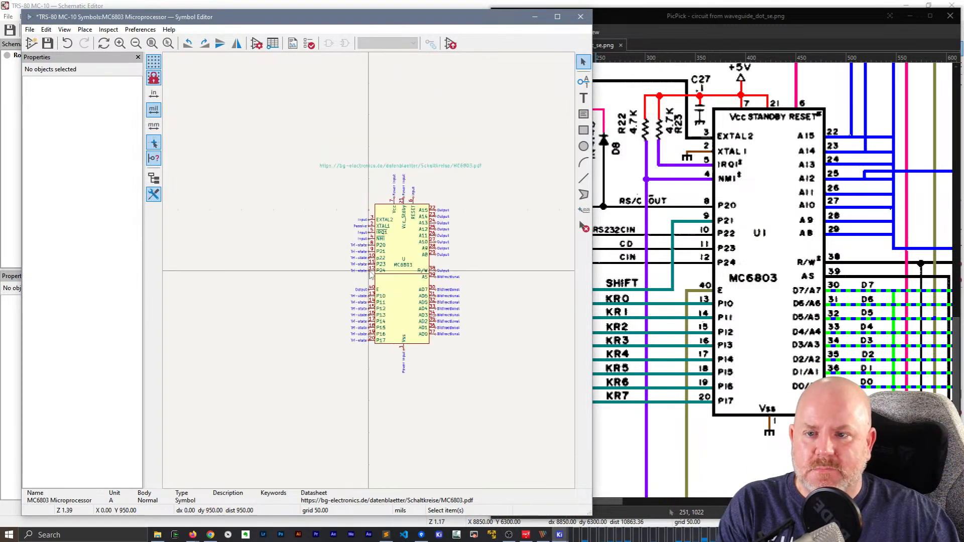
scroll(231, 185, "up", 2)
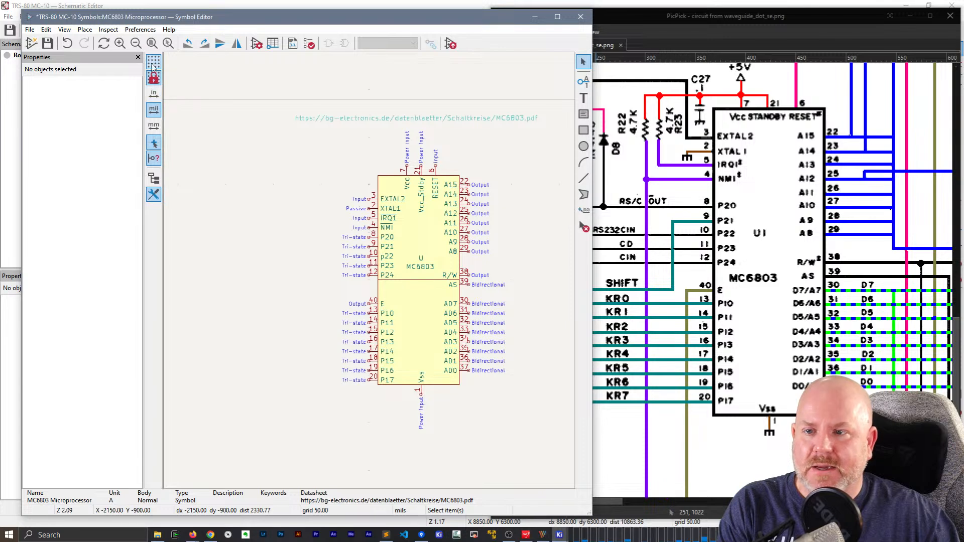
scroll(437, 219, "down", 2)
scroll(345, 311, "up", 1)
left_click_drag(491, 376, 298, 99)
left_click_drag(356, 317, 316, 257)
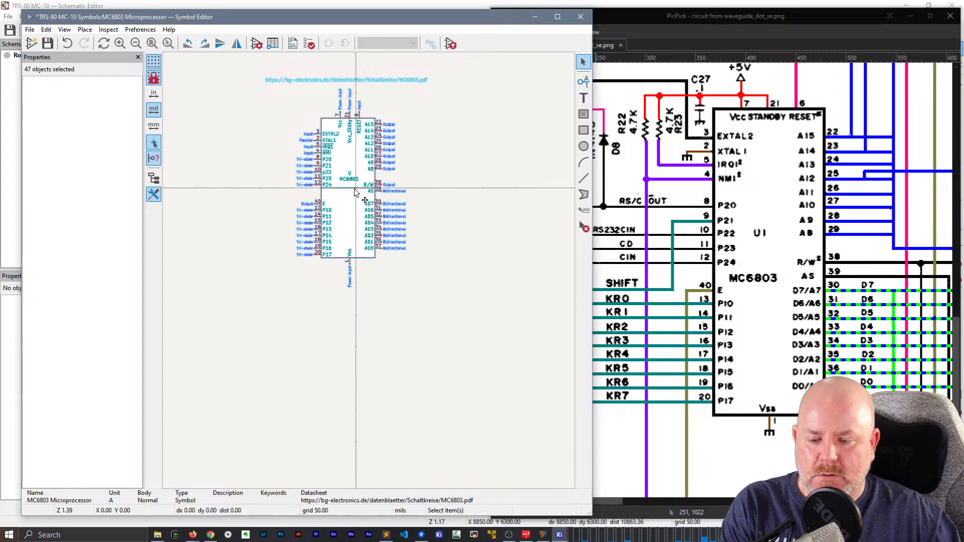
scroll(355, 194, "up", 1)
scroll(369, 274, "up", 1)
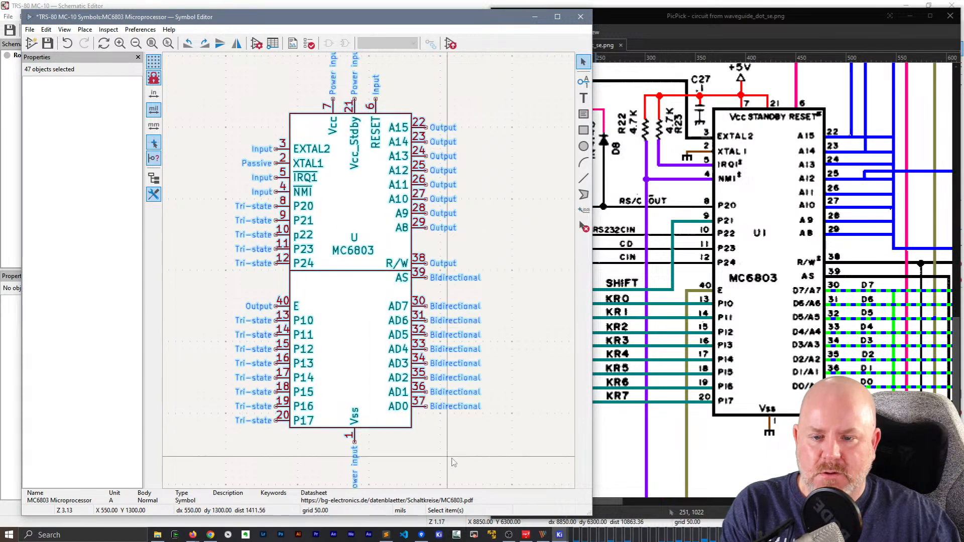
left_click(492, 465)
left_click_drag(513, 488, 206, 74)
key("Escape")
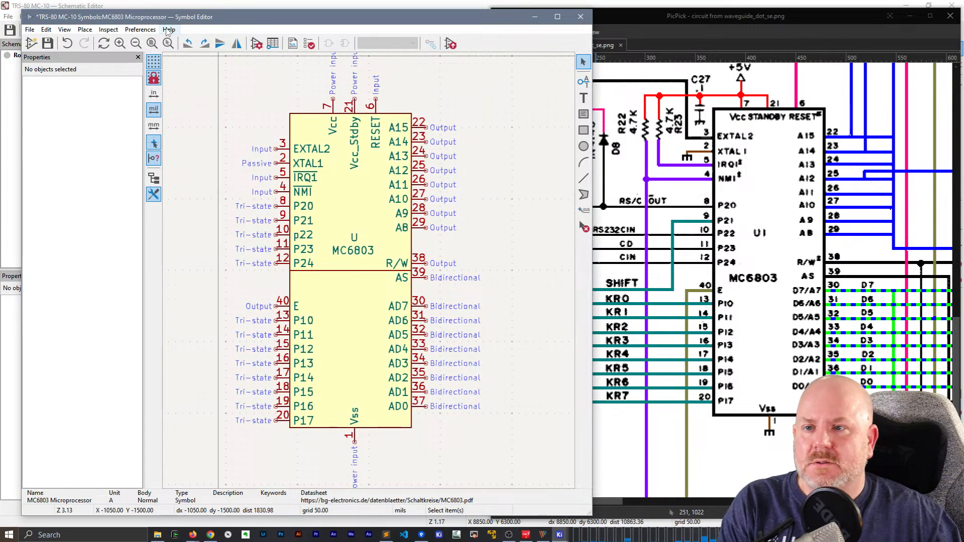
left_click(140, 29)
Set the Symbol Editor grid style to Lines in Display Options
left_click(161, 74)
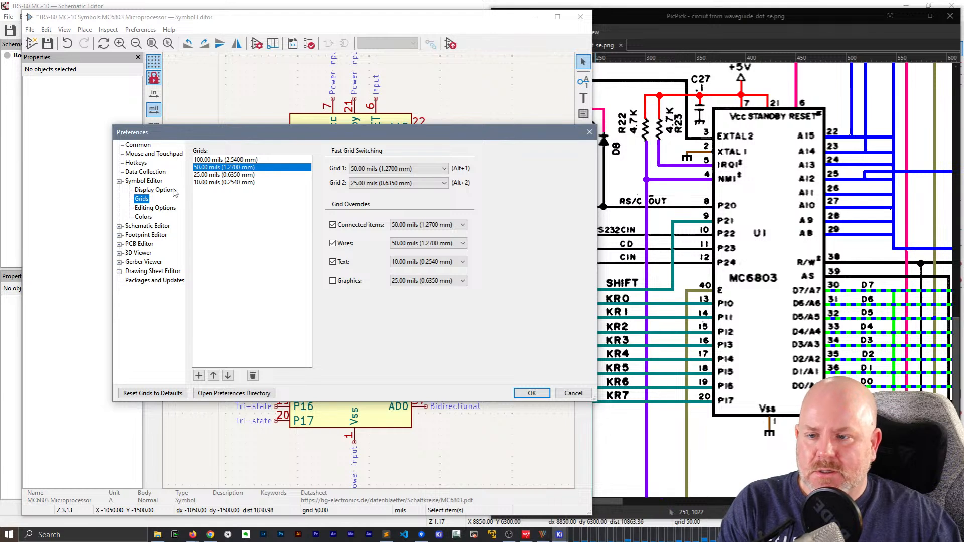
key("Up")
left_click(249, 208)
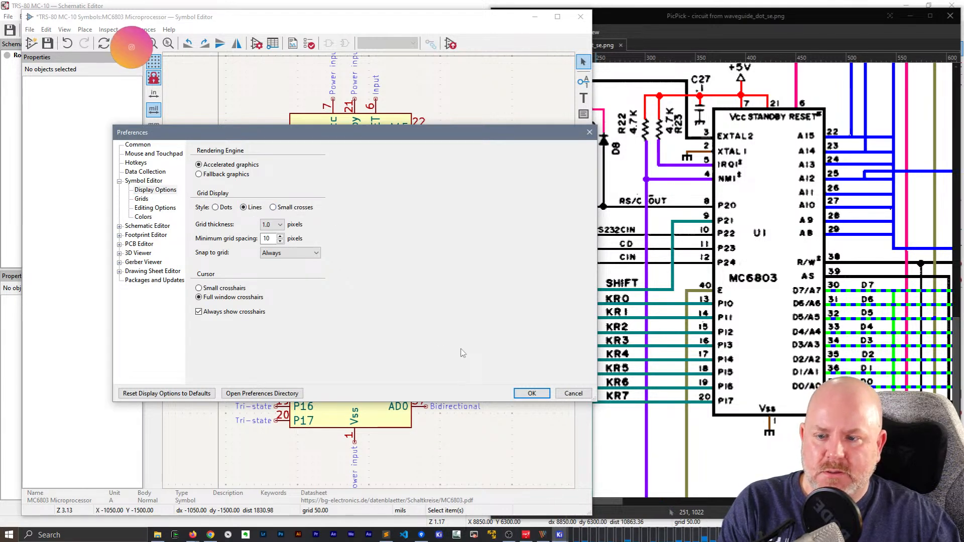
left_click(521, 398)
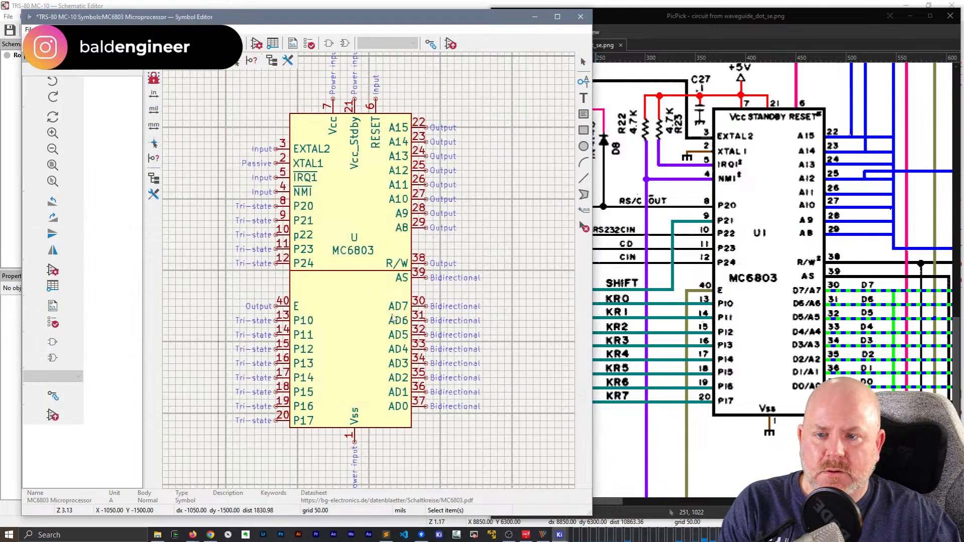
Box-select the whole MC6803 symbol and move it right by grid steps
scroll(370, 273, "down", 3)
left_click_drag(263, 82, 459, 402)
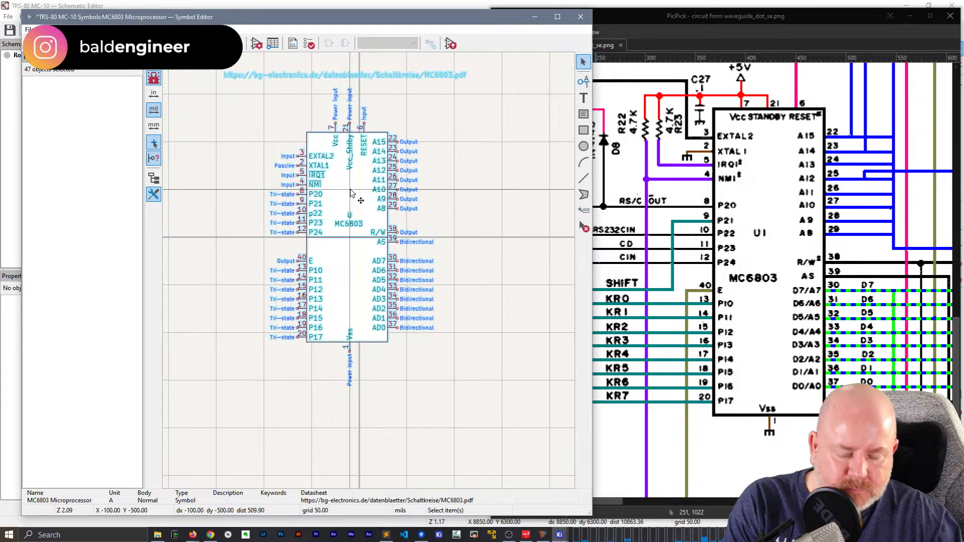
key("m")
key("Right")
key("Right")
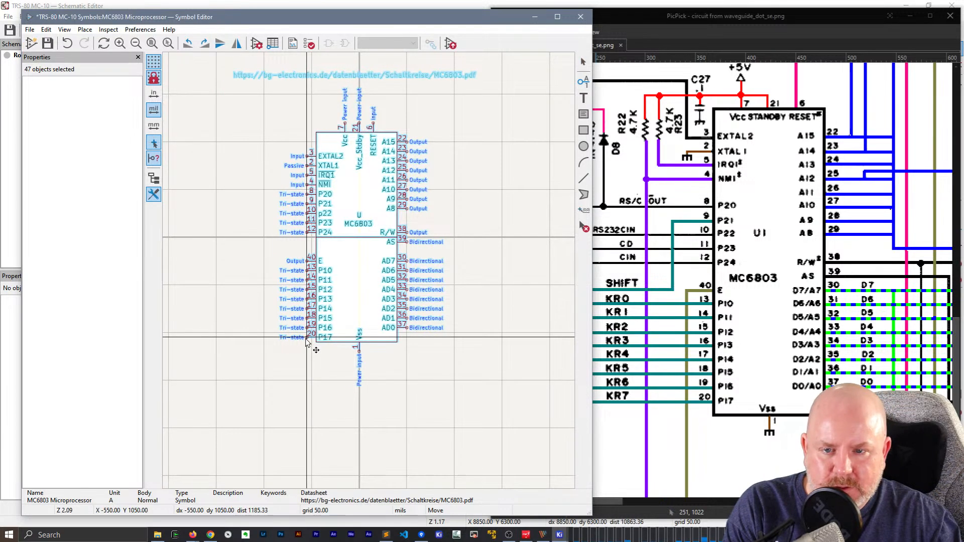
left_click(308, 343)
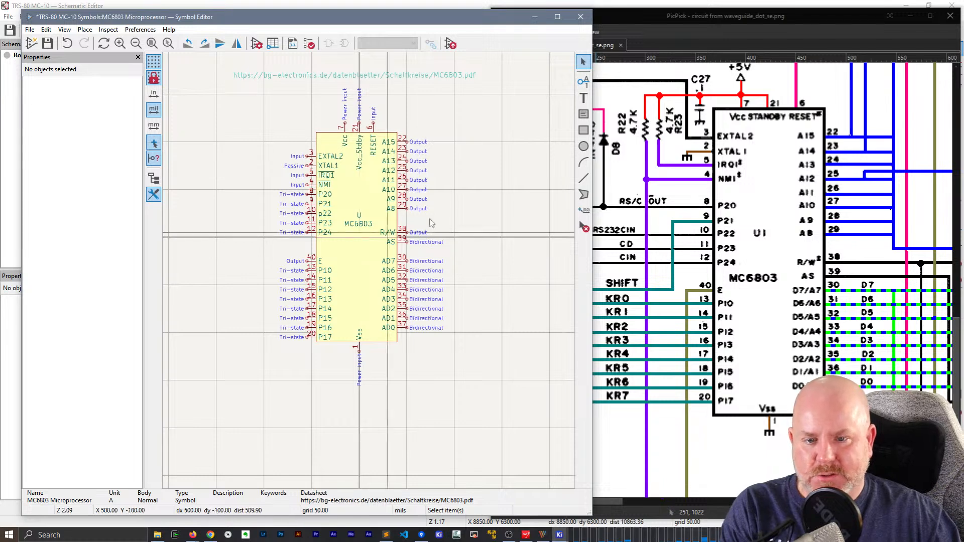
Reopen and close Preferences unchanged, then close the Symbol Editor, answering the save-changes prompt
left_click(140, 29)
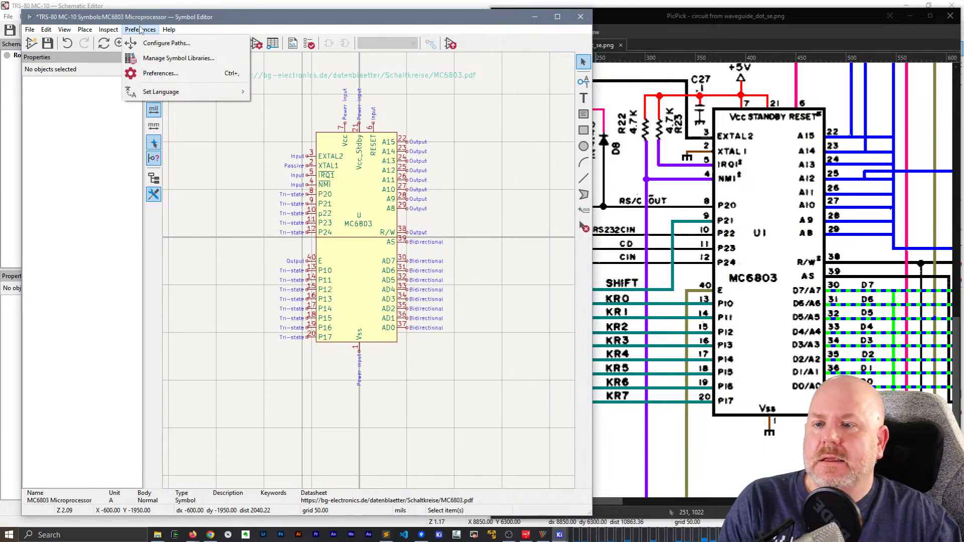
left_click(161, 73)
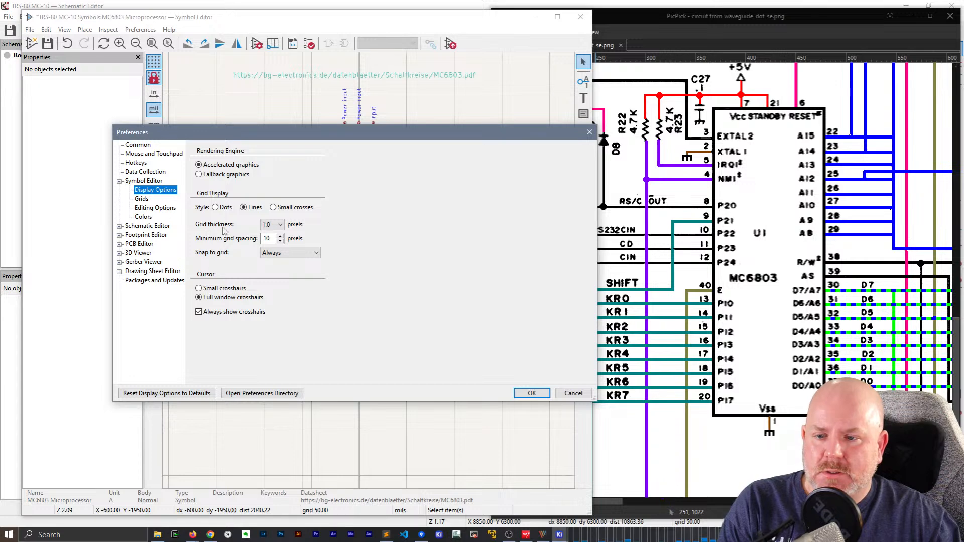
left_click(532, 394)
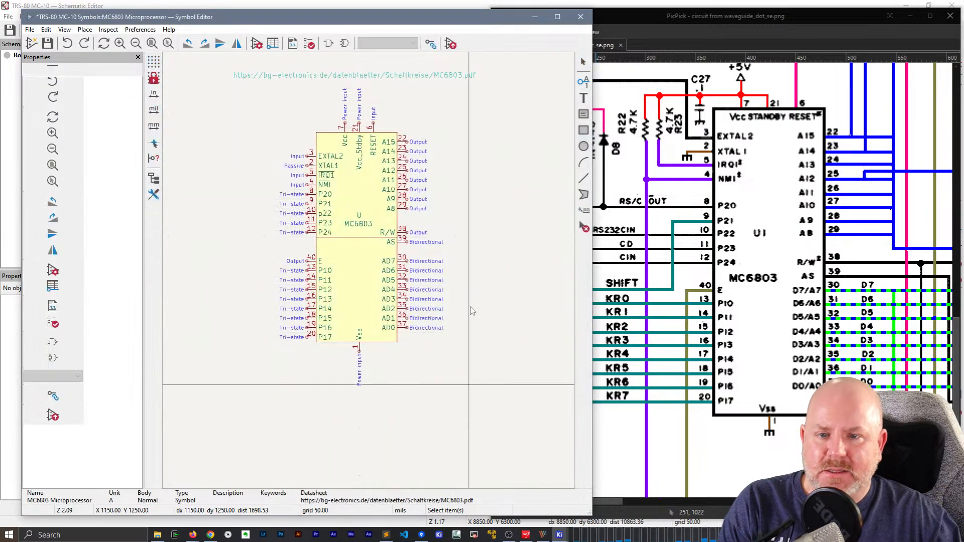
left_click(579, 23)
left_click(273, 280)
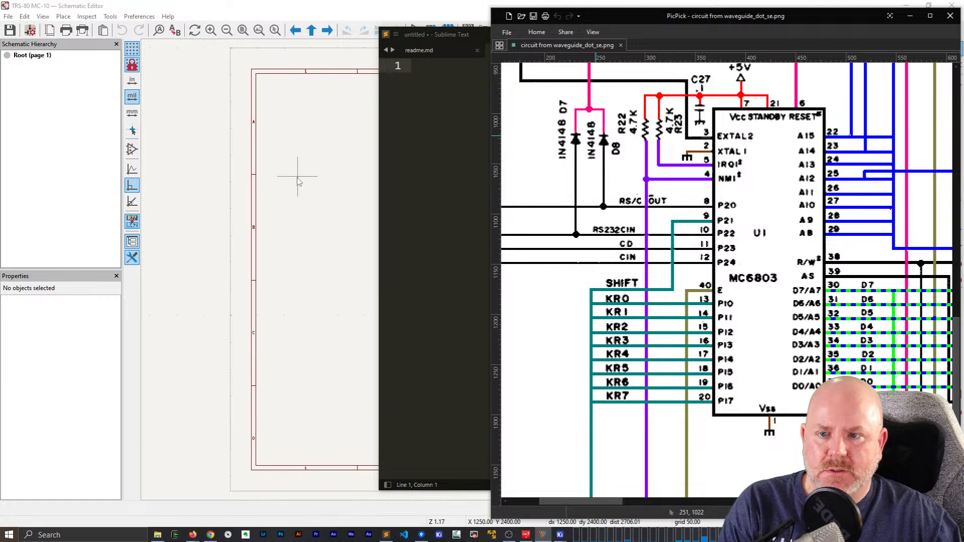
Bring the KiCad project manager forward and launch the Symbol Editor
left_click(262, 236)
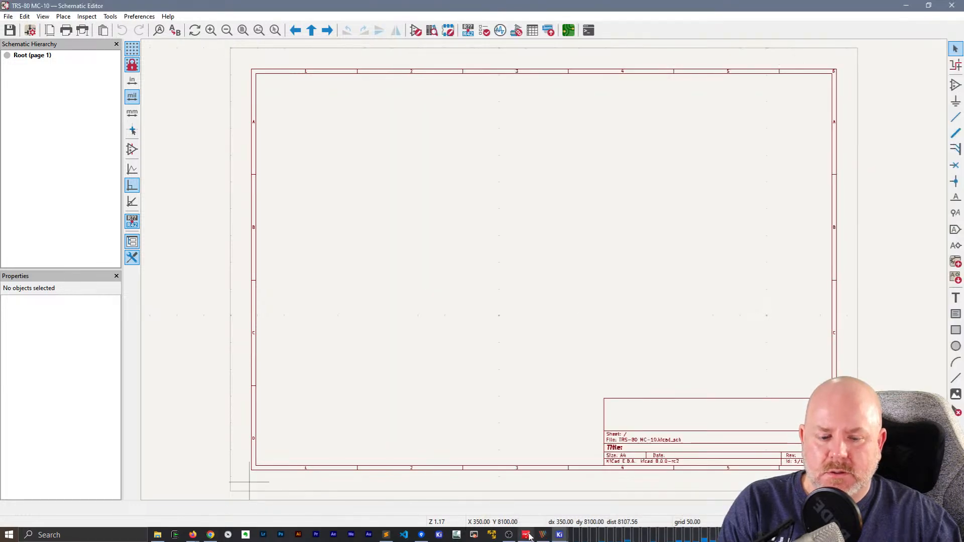
mouse_move(560, 535)
left_click(535, 510)
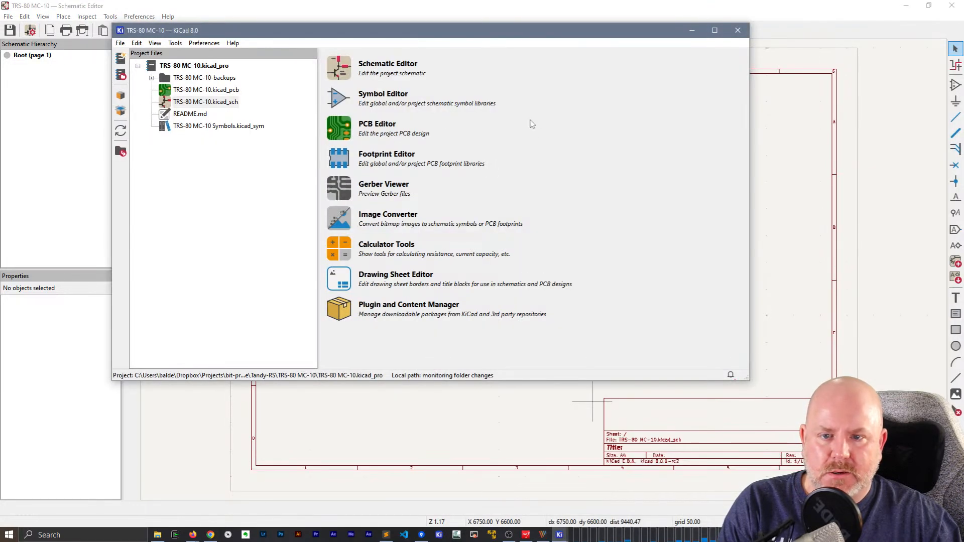
left_click(337, 99)
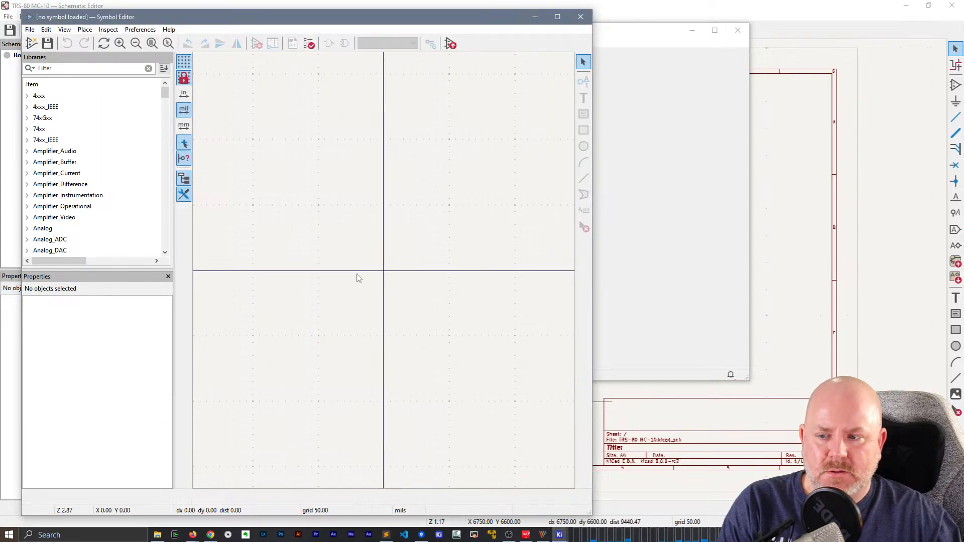
Filter the libraries for MC6800 and view the stock MC6800 symbol, briefly comparing MC6840
type("MC")
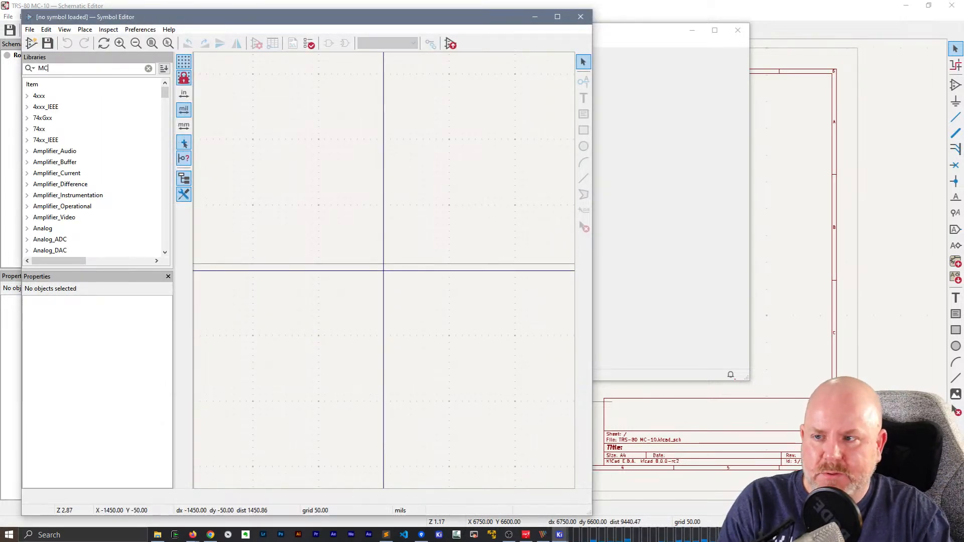
type("6803")
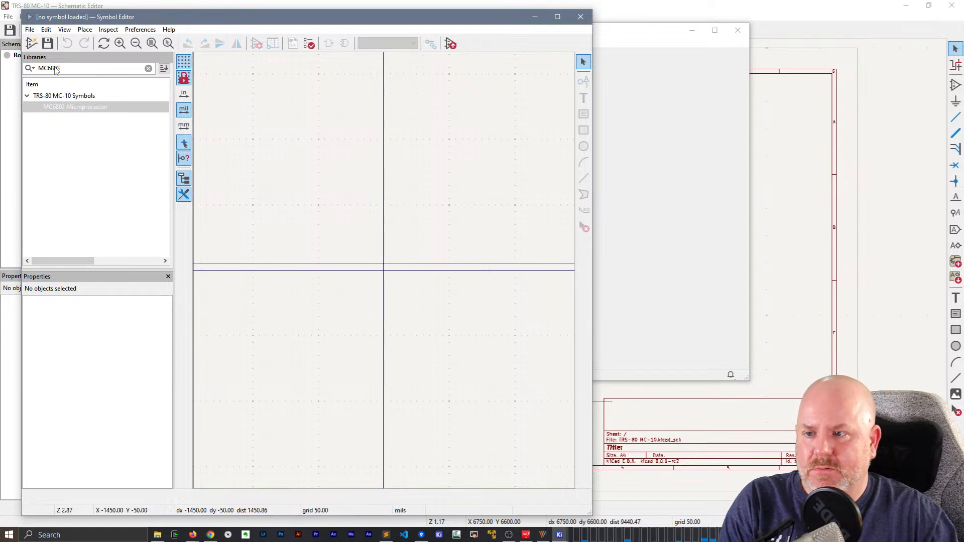
key("BackSpace")
type("0")
left_click(58, 107)
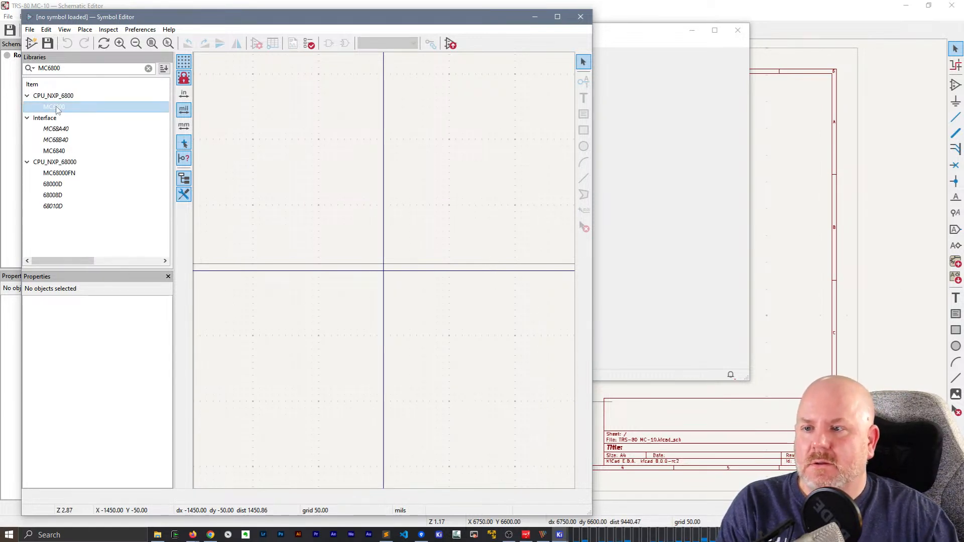
double_click(57, 108)
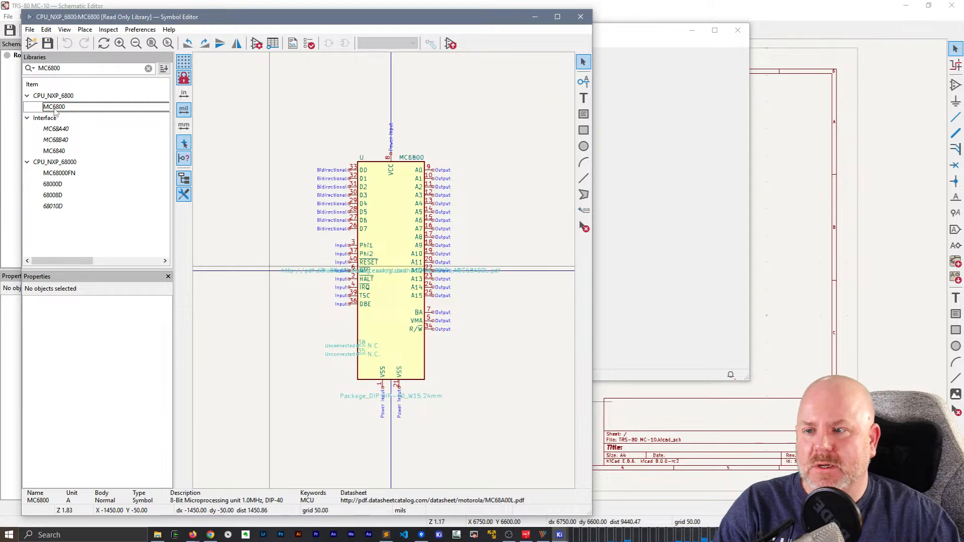
left_click(54, 150)
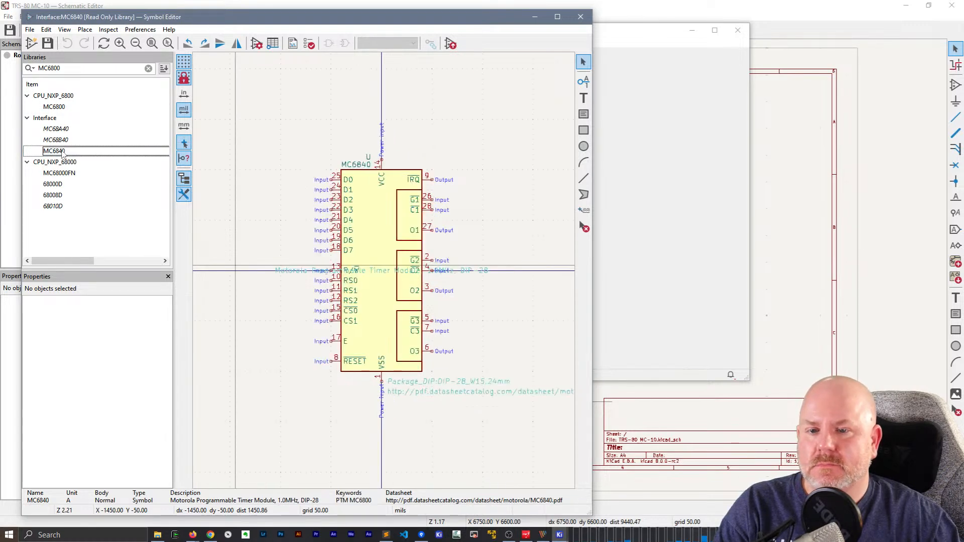
left_click(63, 108)
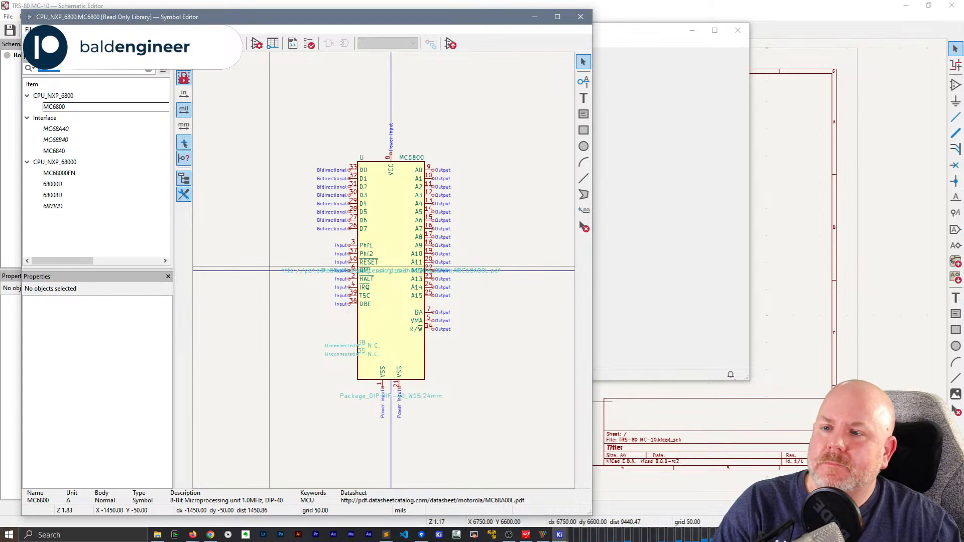
type("M")
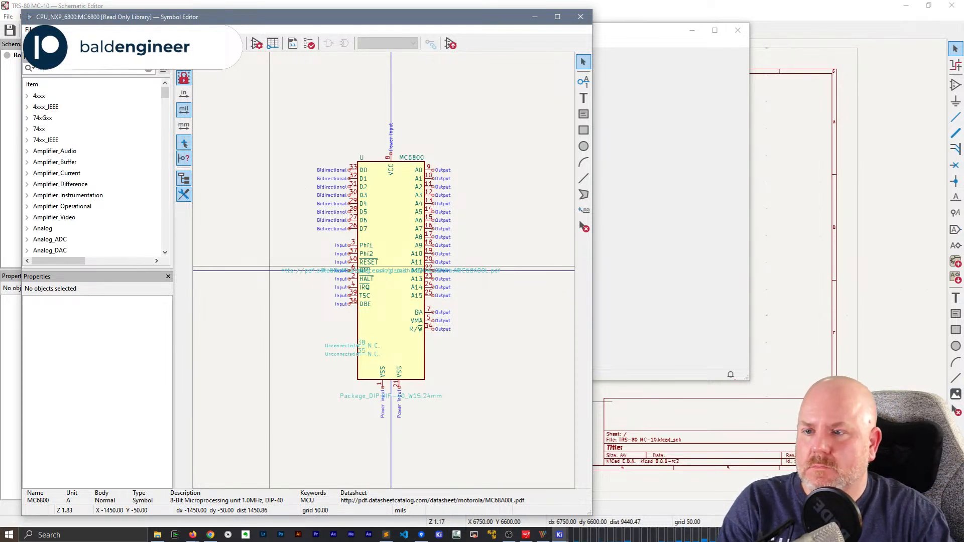
type("C6803")
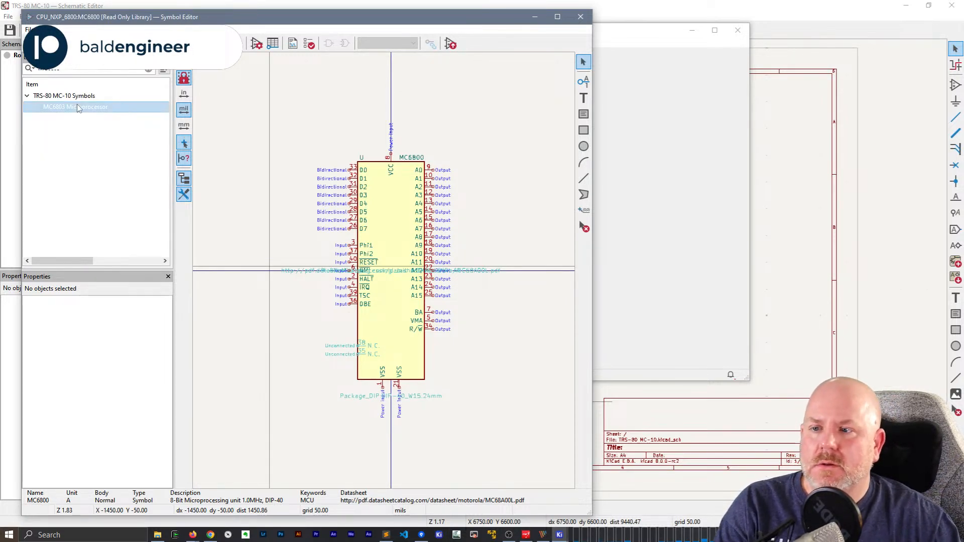
Open the project's MC6803 Microprocessor symbol and try small crosshairs in Preferences
double_click(78, 108)
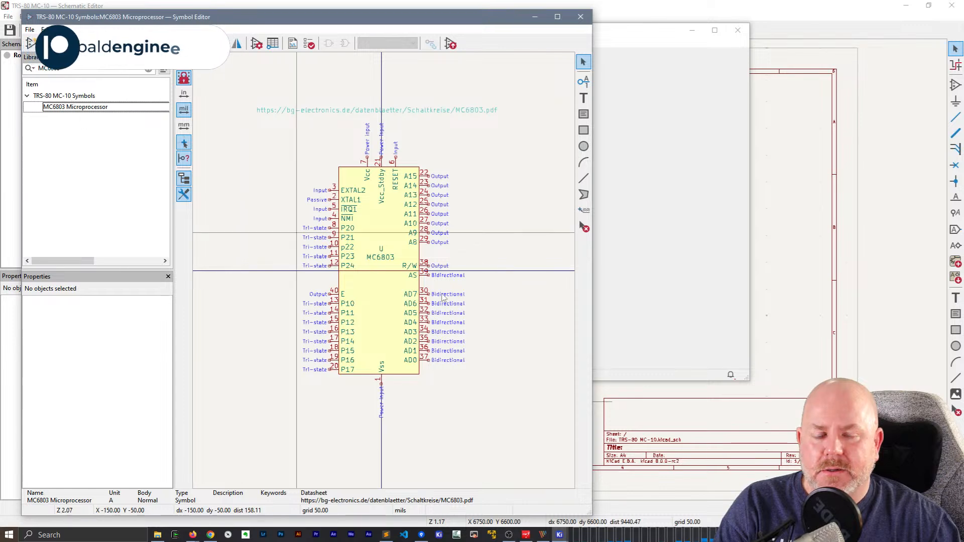
scroll(386, 276, "up", 2)
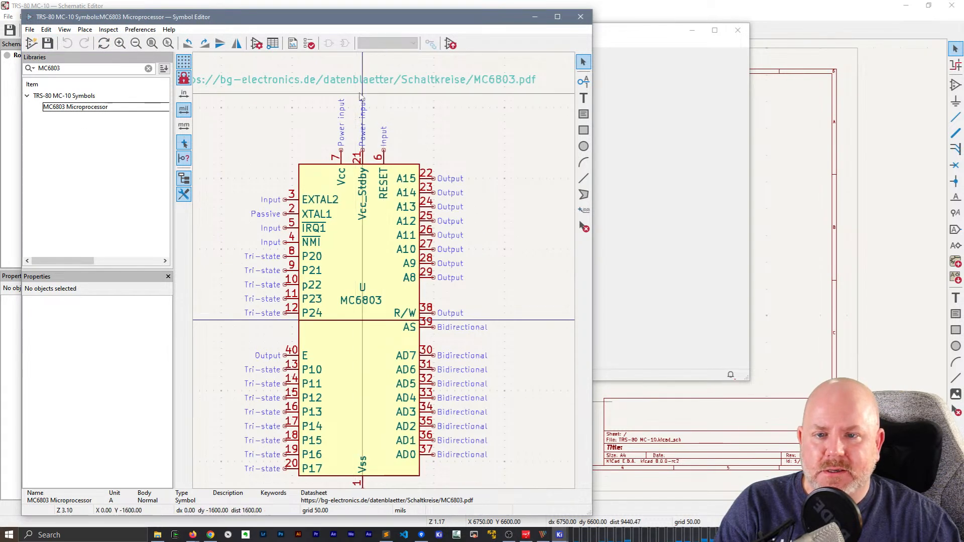
left_click(141, 29)
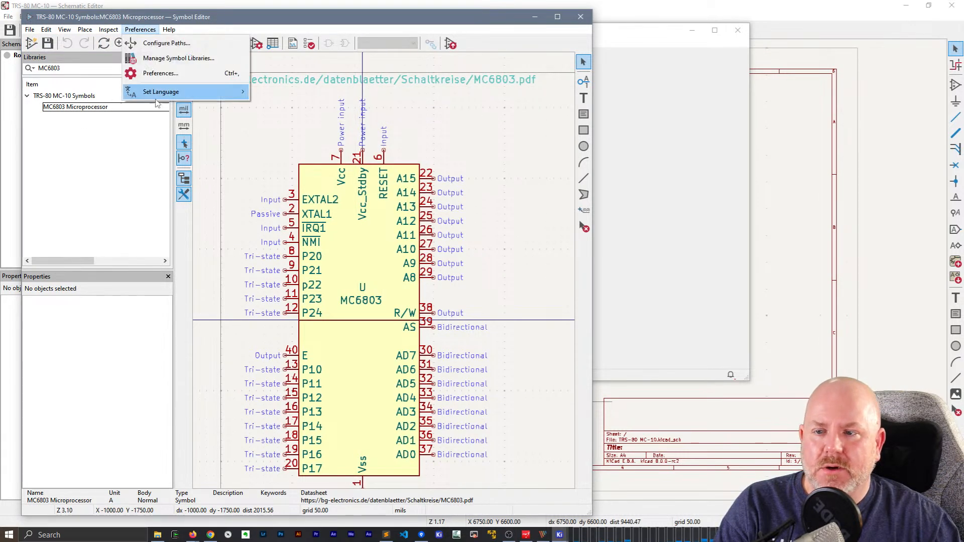
left_click(146, 74)
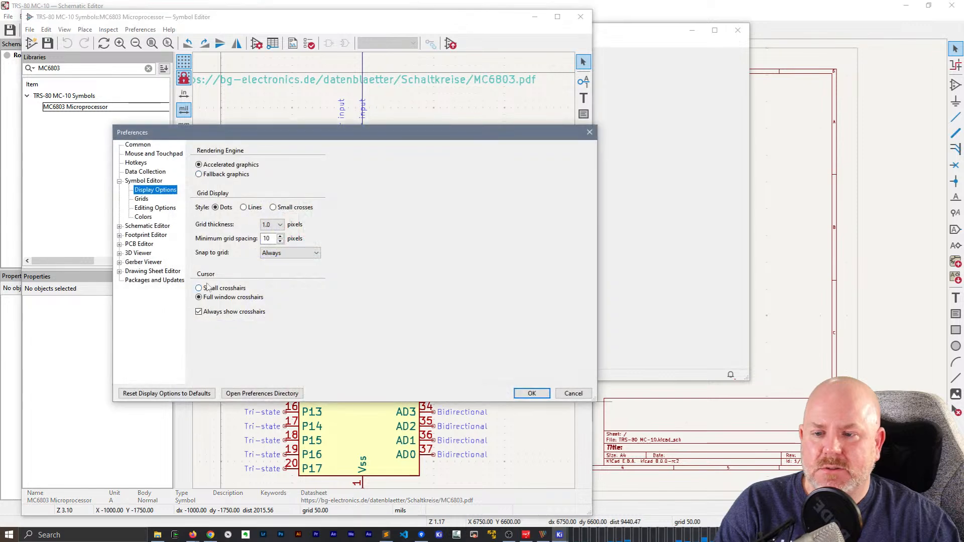
left_click(211, 289)
left_click(532, 393)
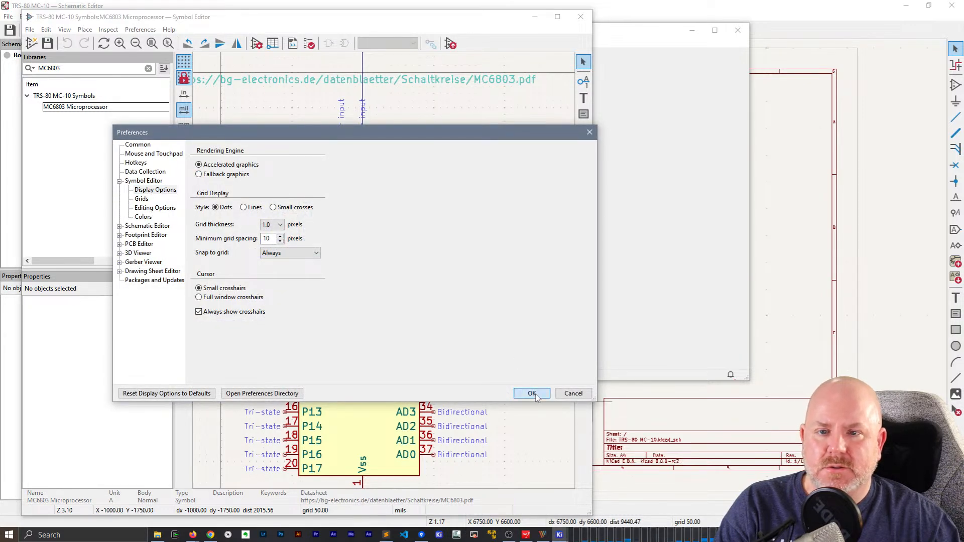
Change the cursor preference to full-window crosshairs
left_click(140, 30)
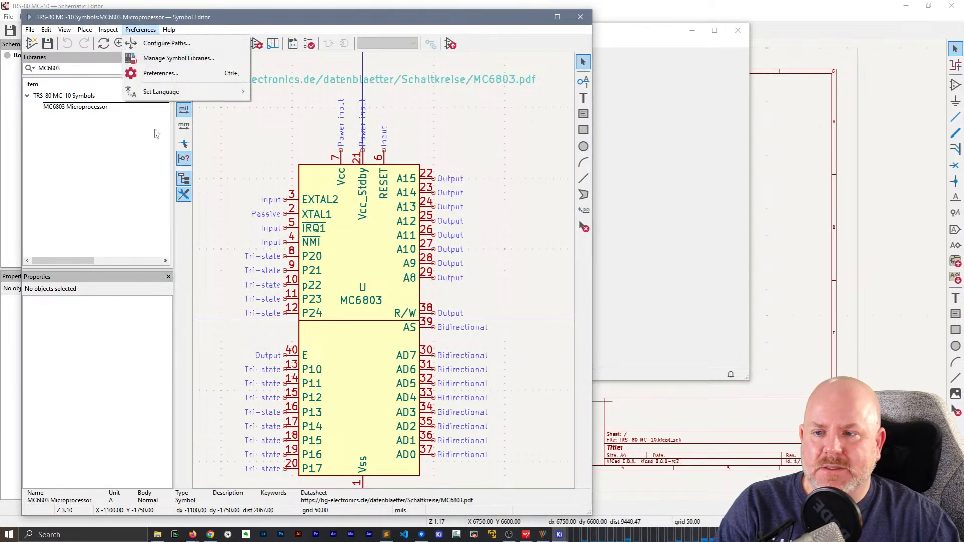
left_click(148, 73)
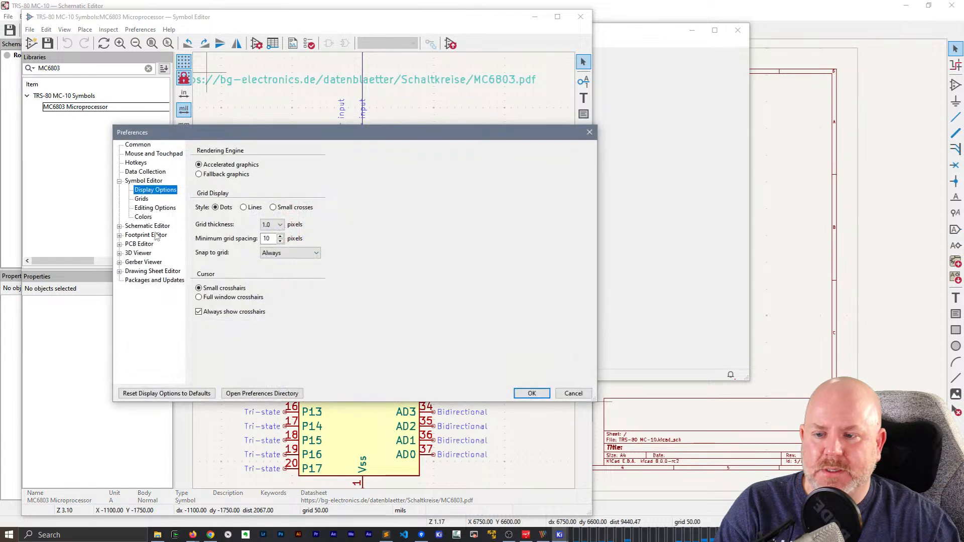
left_click(227, 298)
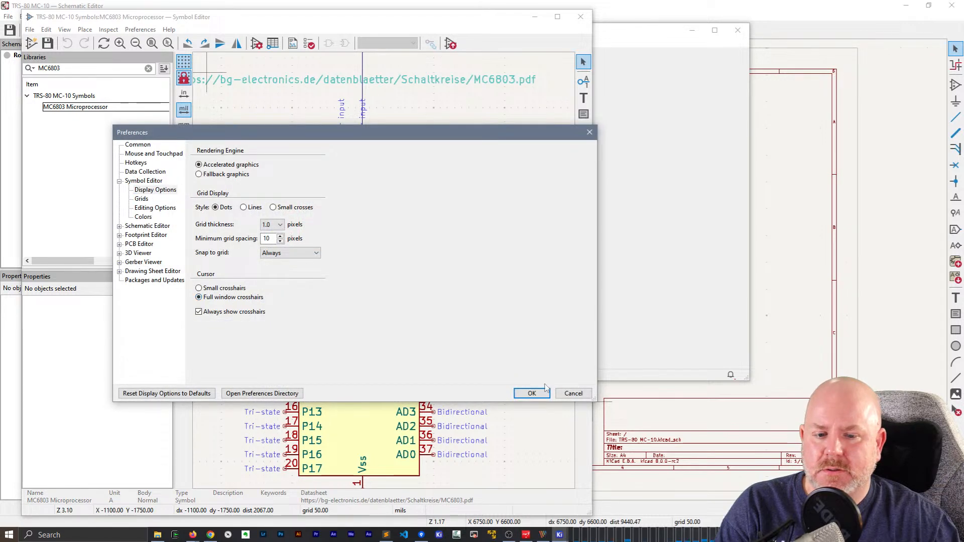
left_click(531, 394)
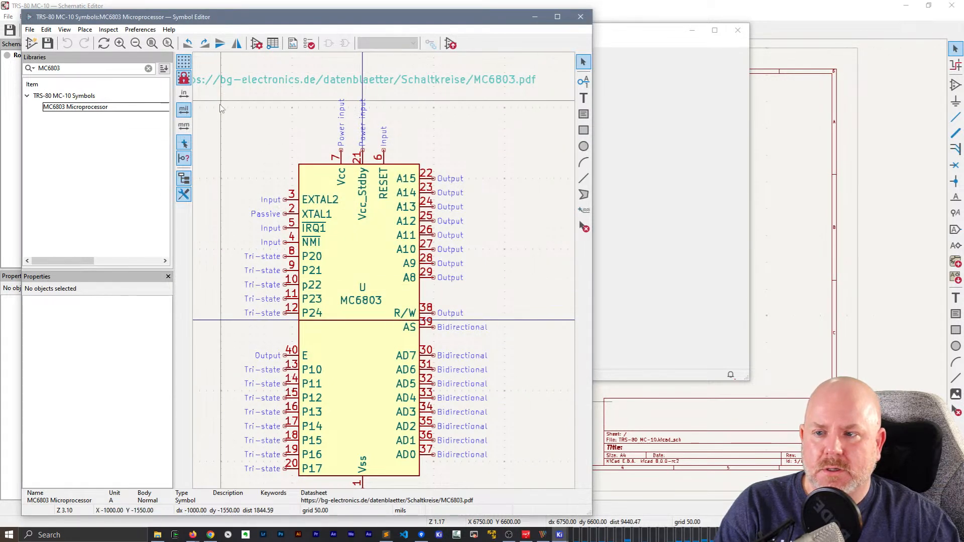
Toggle the libraries and properties panels and the full-window crosshairs to check the layout
left_click(185, 196)
left_click(184, 180)
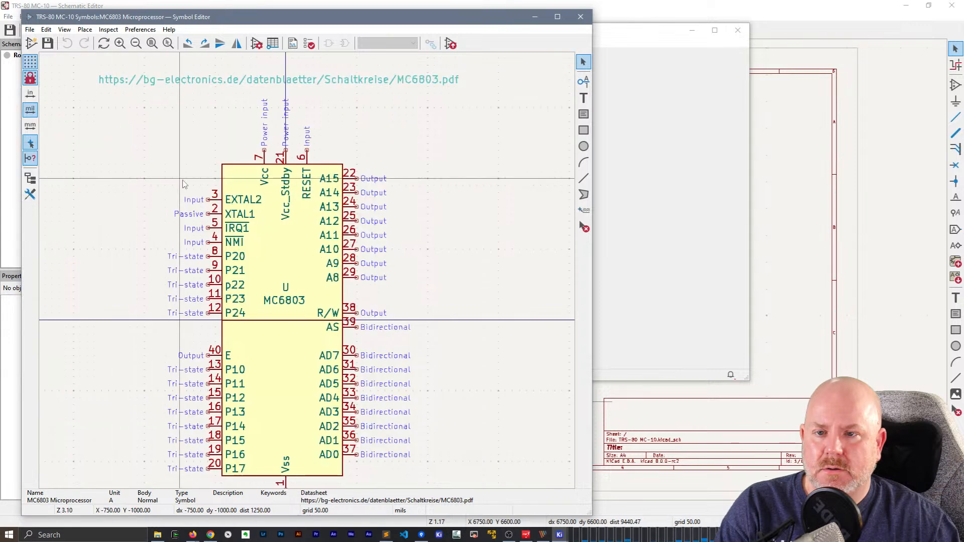
left_click(30, 180)
left_click(155, 195)
left_click(188, 143)
left_click(188, 142)
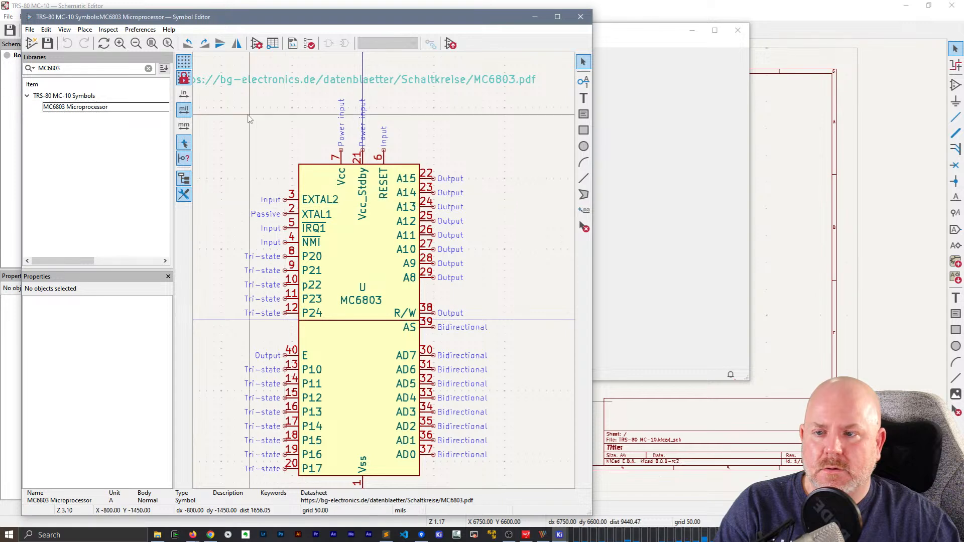
left_click(370, 79)
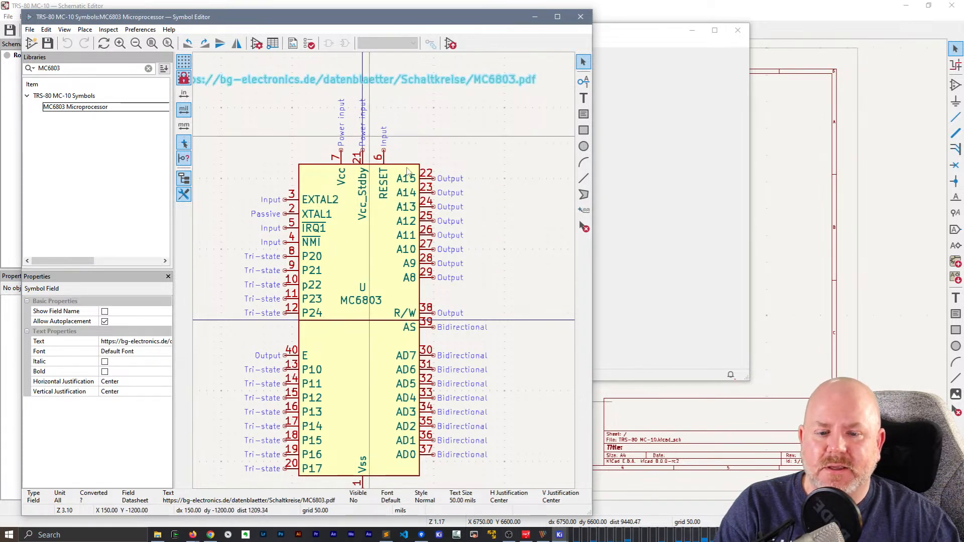
left_click(511, 307)
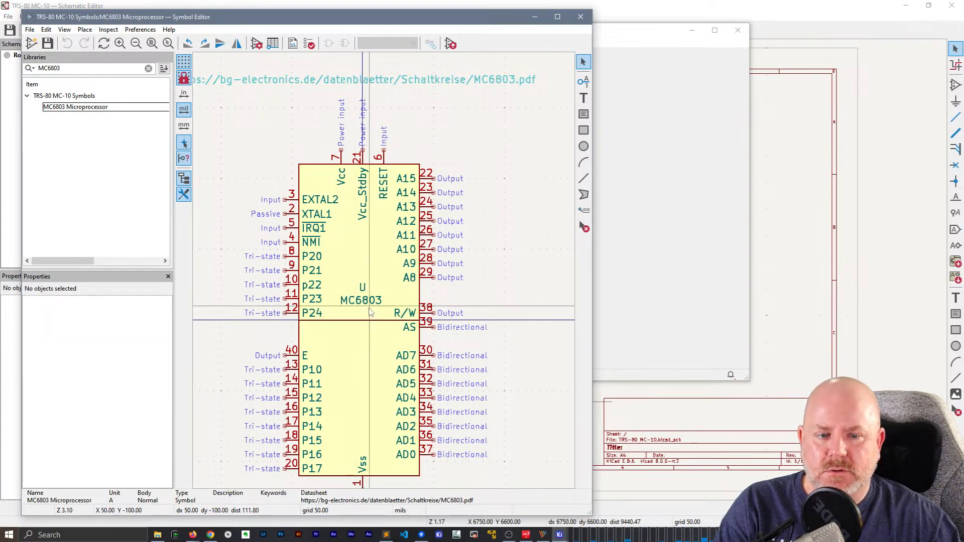
Review the MC6803 pins in the Pin Table and around the R/W pin
scroll(370, 312, "down", 3)
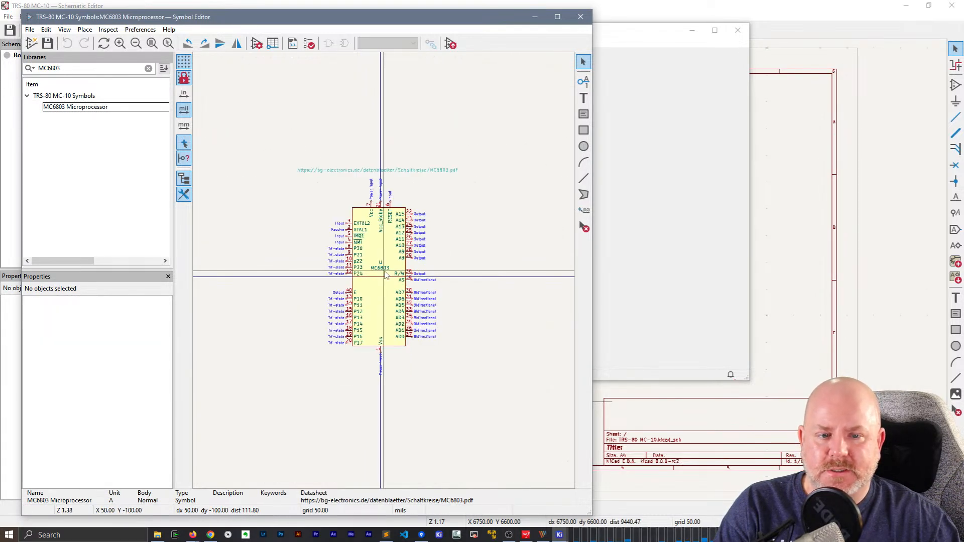
left_click(257, 44)
left_click(491, 319)
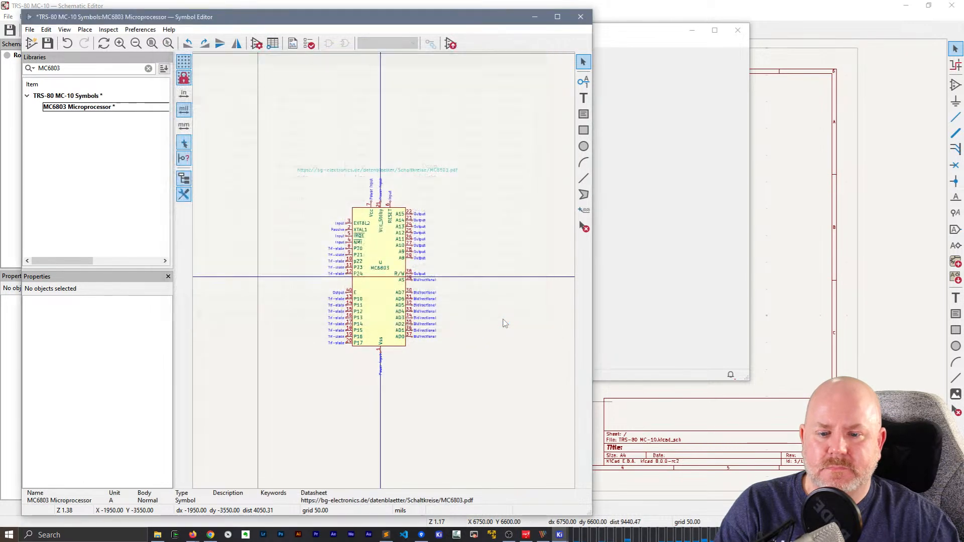
scroll(385, 275, "up", 2)
scroll(386, 276, "up", 2)
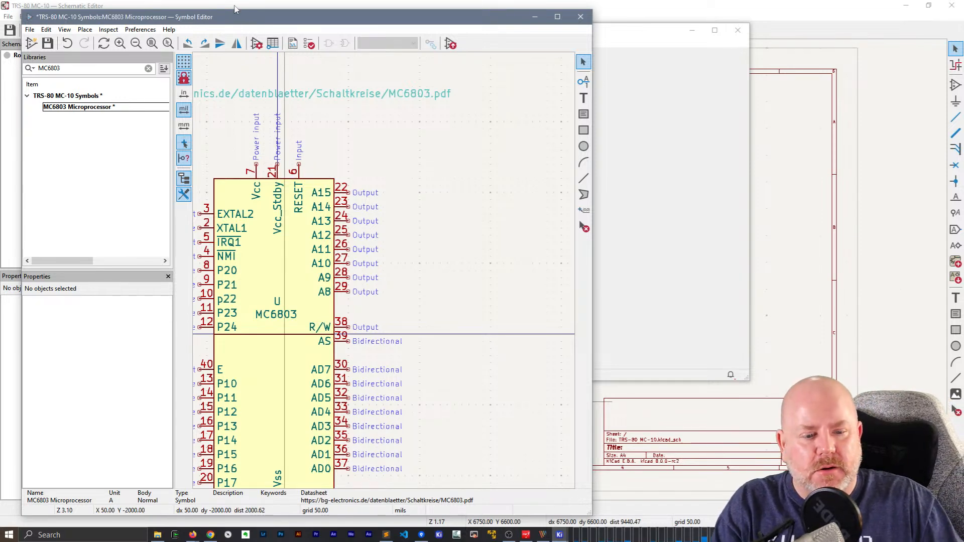
scroll(334, 244, "down", 2)
middle_click_drag(416, 331, 428, 272)
left_click(416, 266)
Save the symbol library and open the project schematic from the project manager
key("ctrl+s")
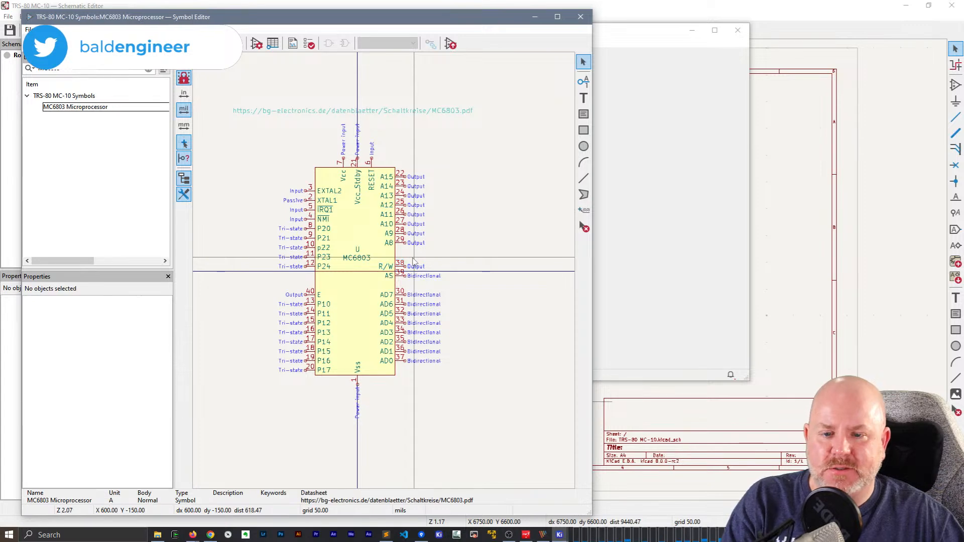
left_click(656, 37)
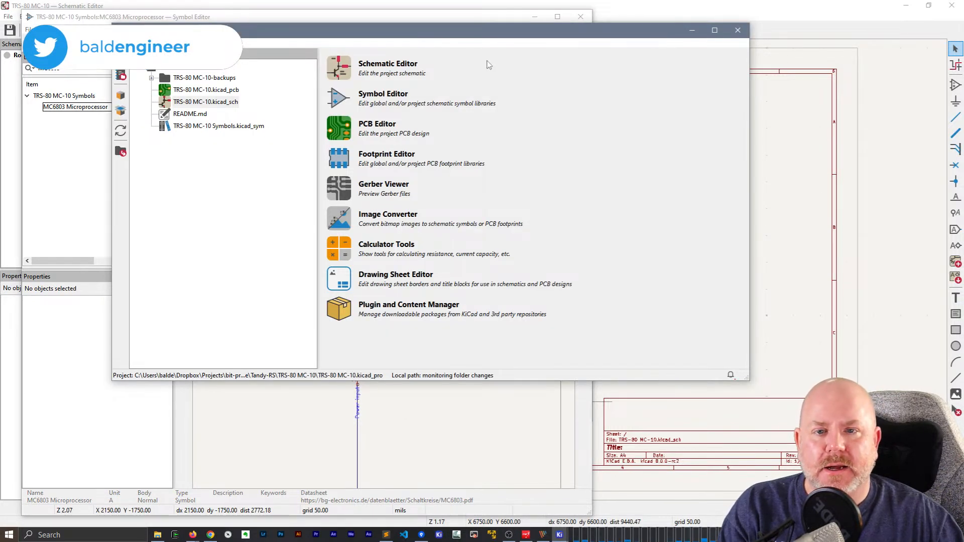
left_click(346, 65)
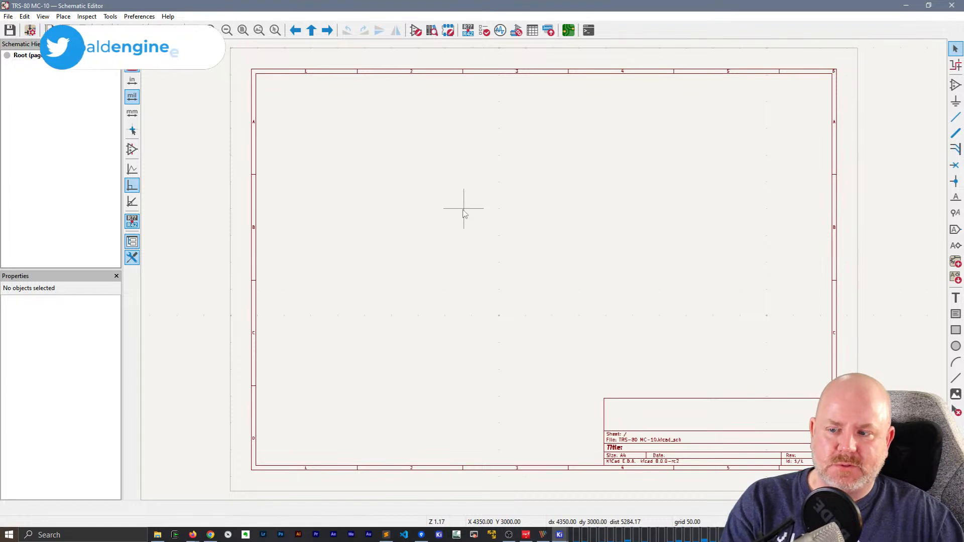
Search 6803 and place the MC6803 Microprocessor on the sheet as U1
key("a")
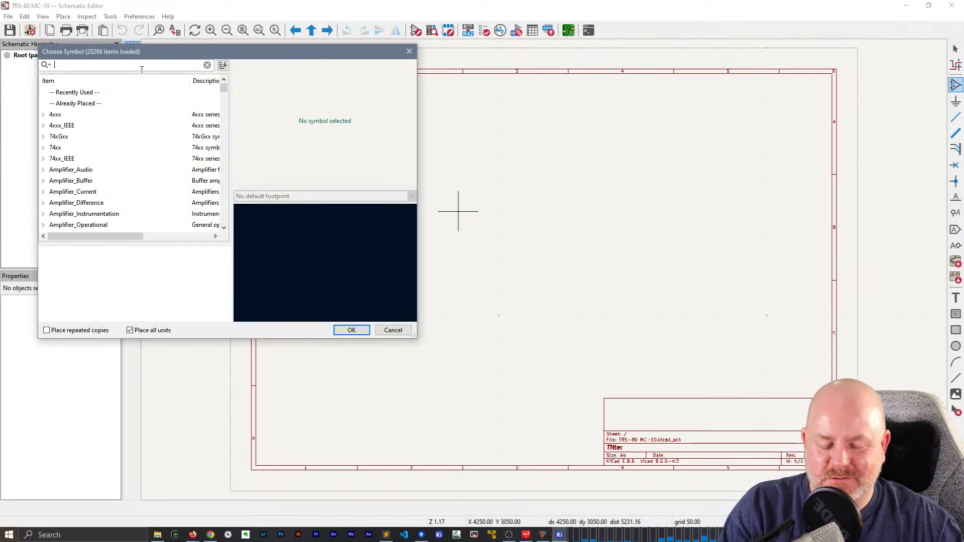
type("6803")
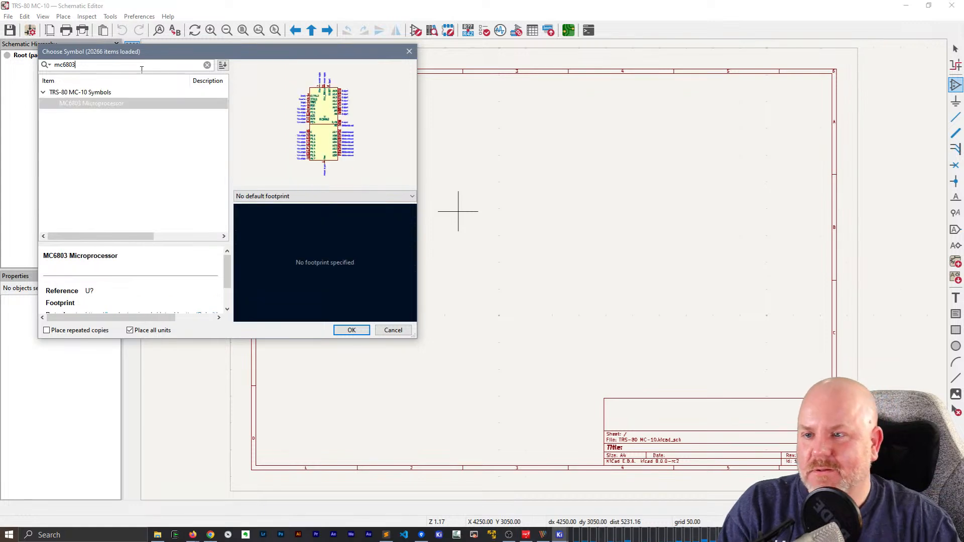
double_click(102, 107)
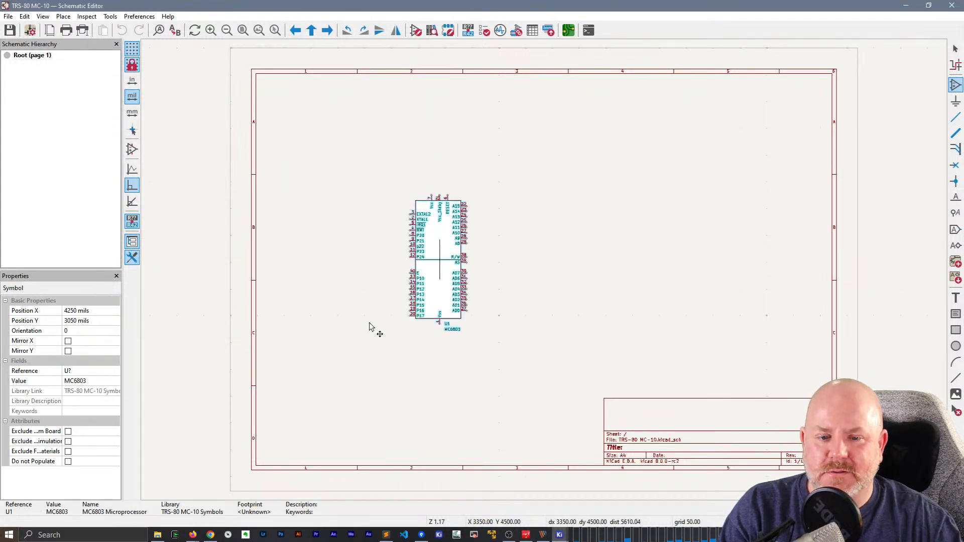
left_click(358, 372)
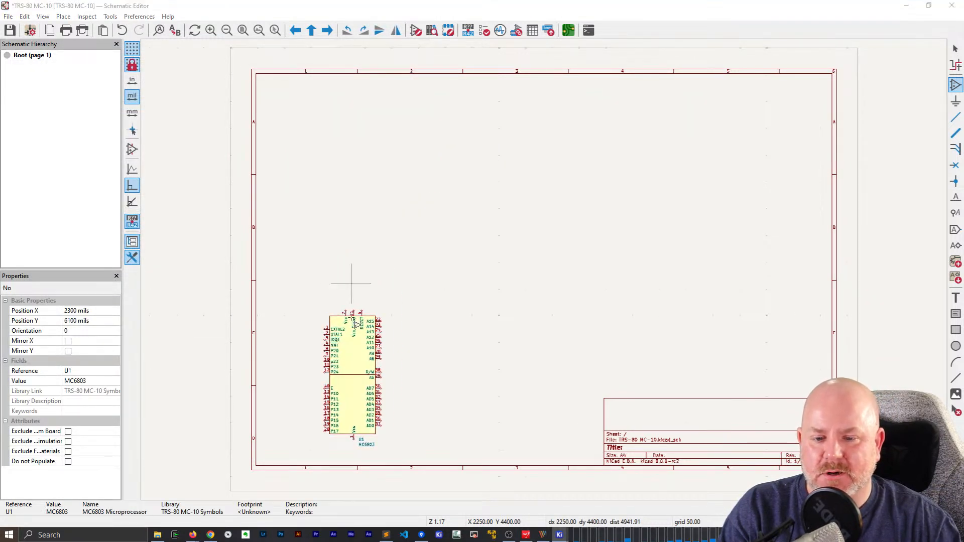
left_click(249, 79)
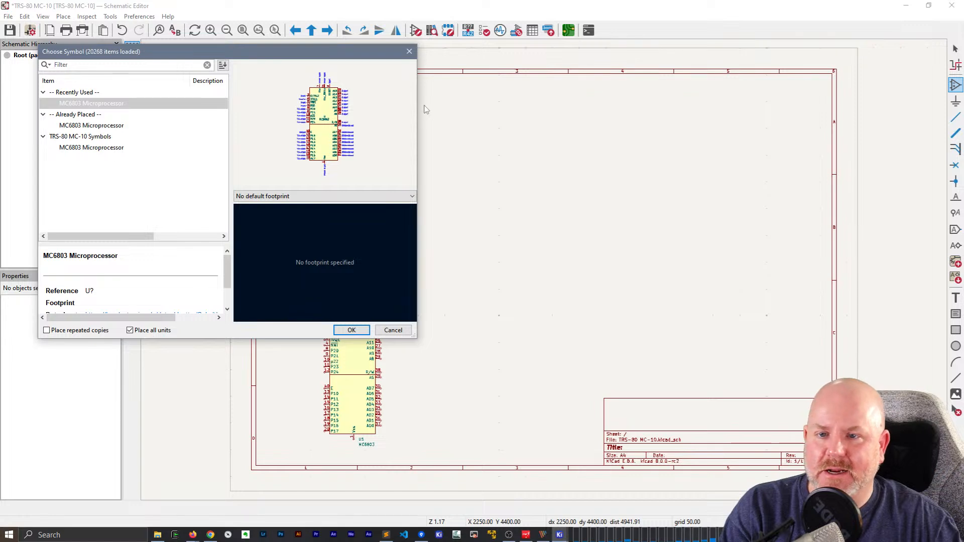
key("Escape")
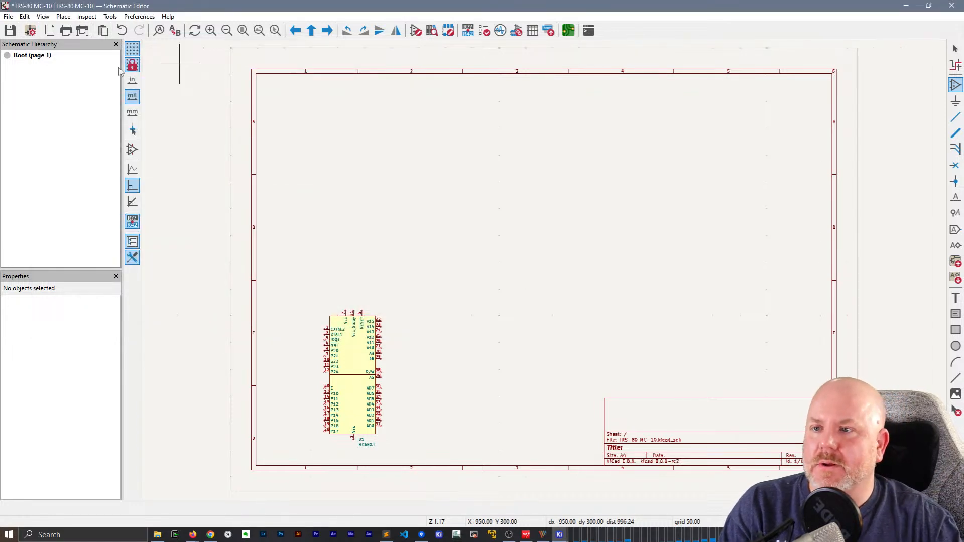
Close the Hierarchy panel and open Page Settings with the paper size list
left_click(116, 44)
left_click(25, 17)
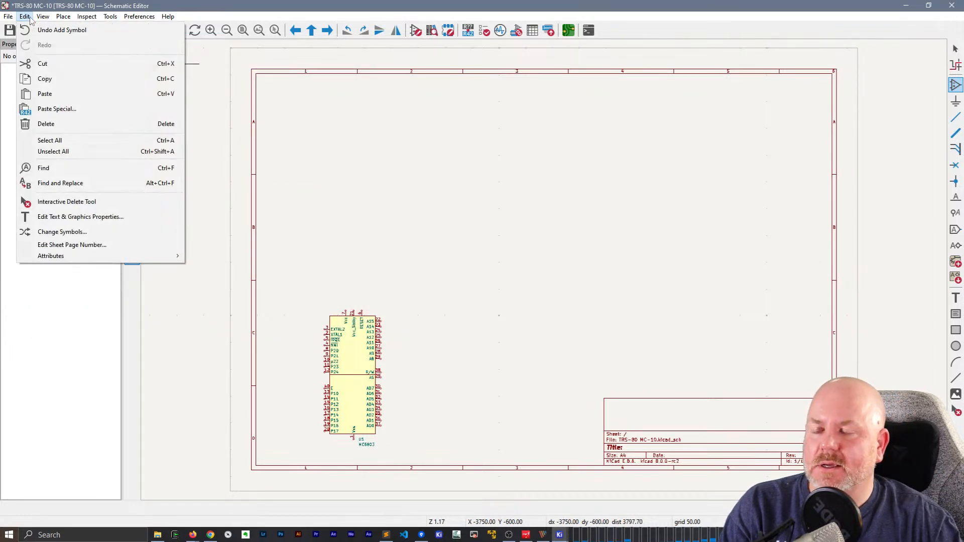
left_click(35, 4)
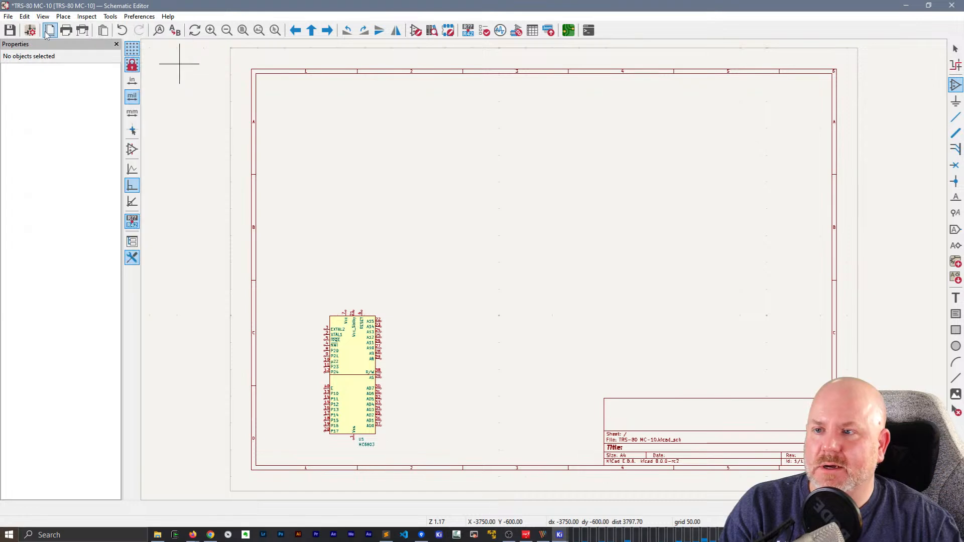
left_click(50, 30)
left_click(329, 160)
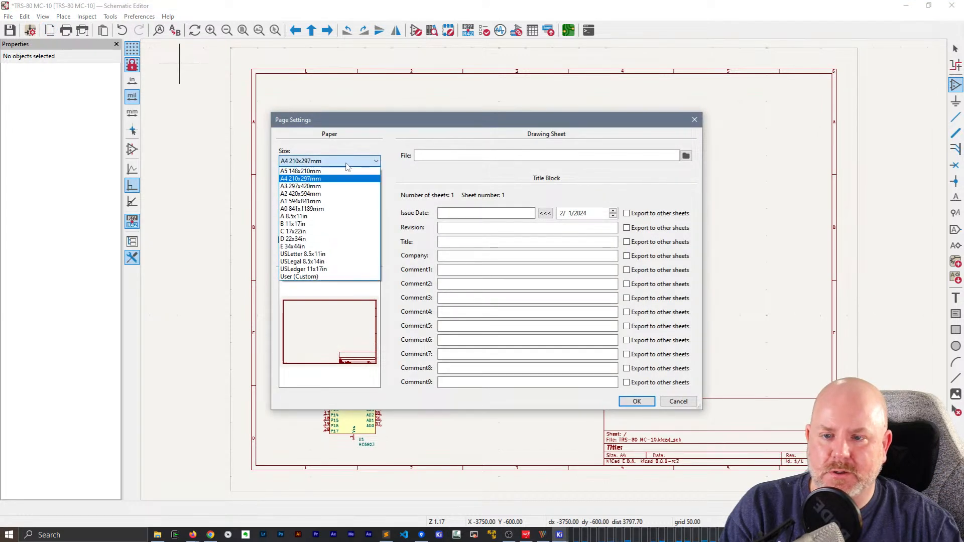
Set the sheet size to A3 and pan to the title block
left_click(322, 186)
left_click(637, 402)
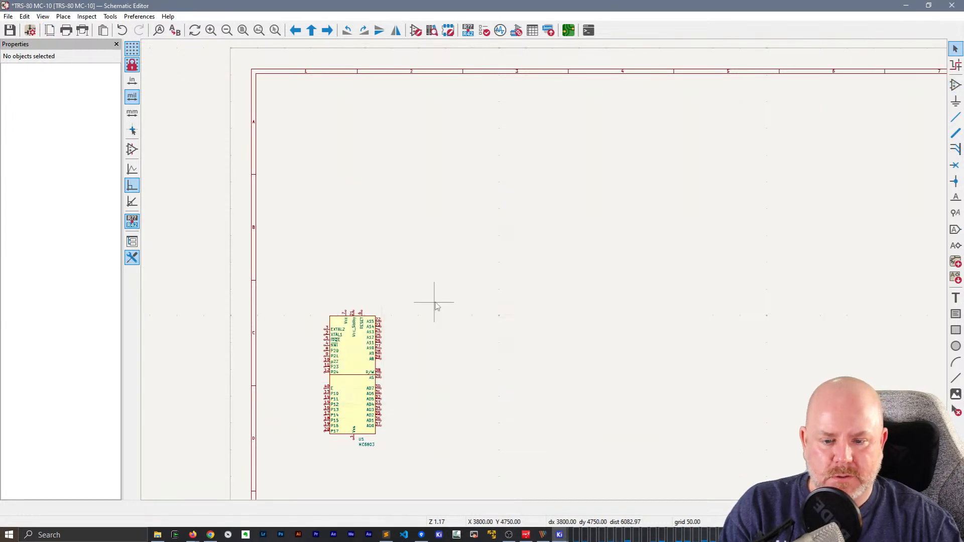
scroll(546, 274, "up", 2)
middle_click_drag(638, 333, 415, 200)
Move the MC6803 symbol U1 down and to the right on the sheet
left_click(257, 177)
left_click(280, 182)
key("Escape")
left_click(272, 184)
left_click_drag(272, 187, 309, 252)
left_click(451, 272)
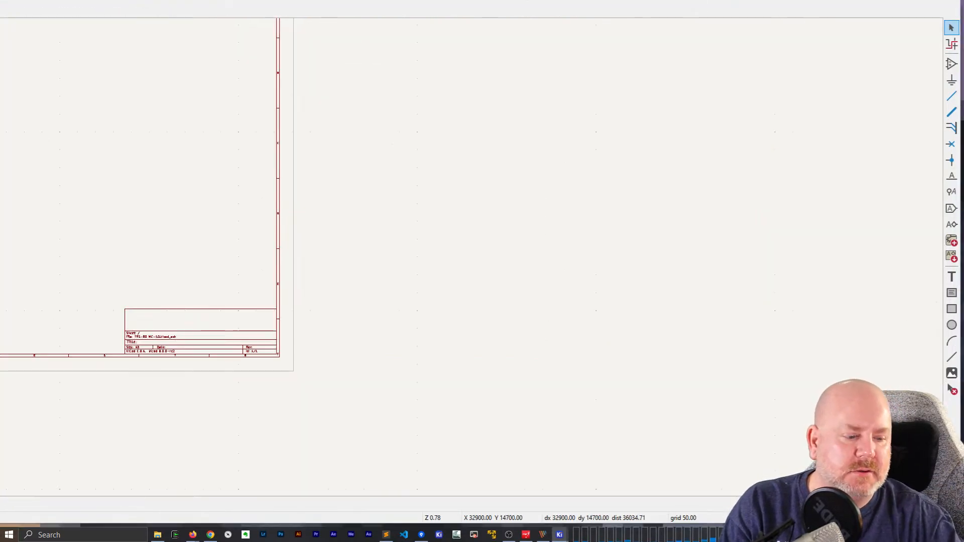
Shrink and narrow the Schematic Editor window to reveal the project manager
left_click_drag(961, 0, 960, 0)
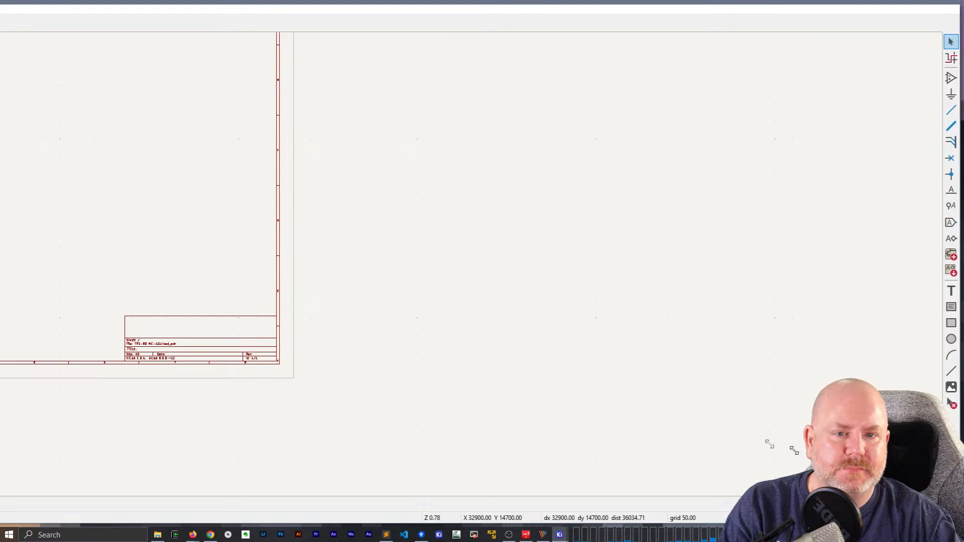
left_click_drag(960, 526, 750, 436)
left_click_drag(323, 4, 621, 118)
left_click_drag(897, 150, 118, 151)
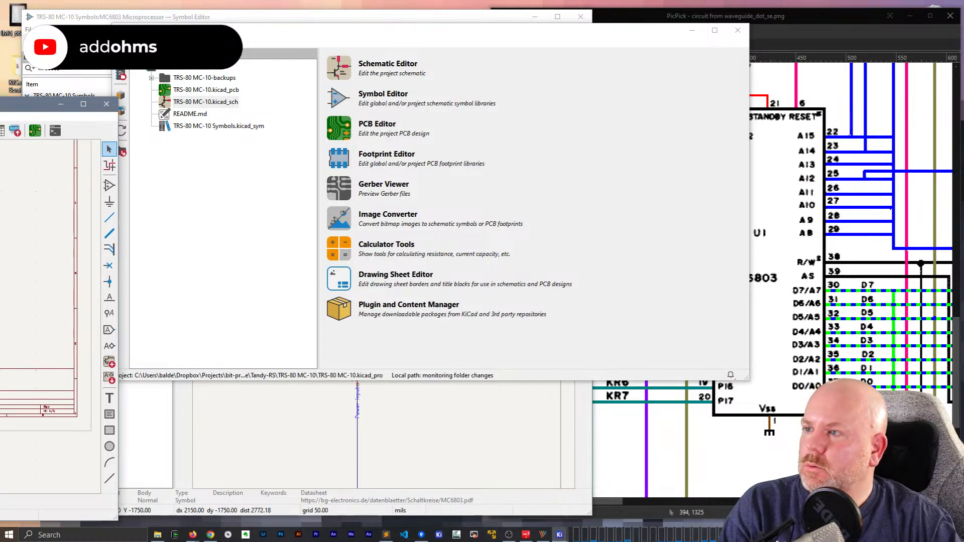
Arrange the Schematic Editor window beside the reference circuit image
left_click_drag(0, 107, 104, 13)
left_click_drag(663, 427, 505, 515)
left_click(765, 16)
left_click(419, 473)
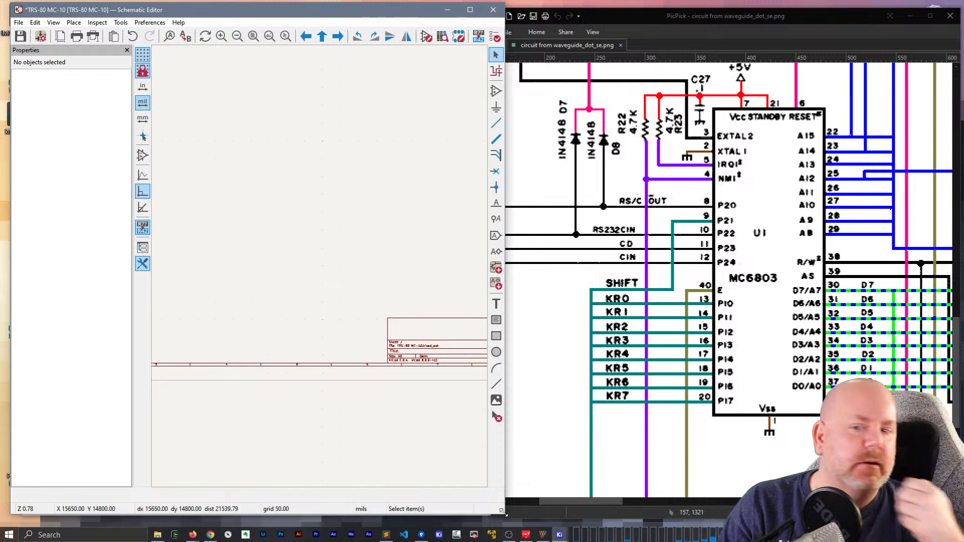
Zoom and pan until the whole MC6803 U1 is centred in view
scroll(337, 362, "down", 3)
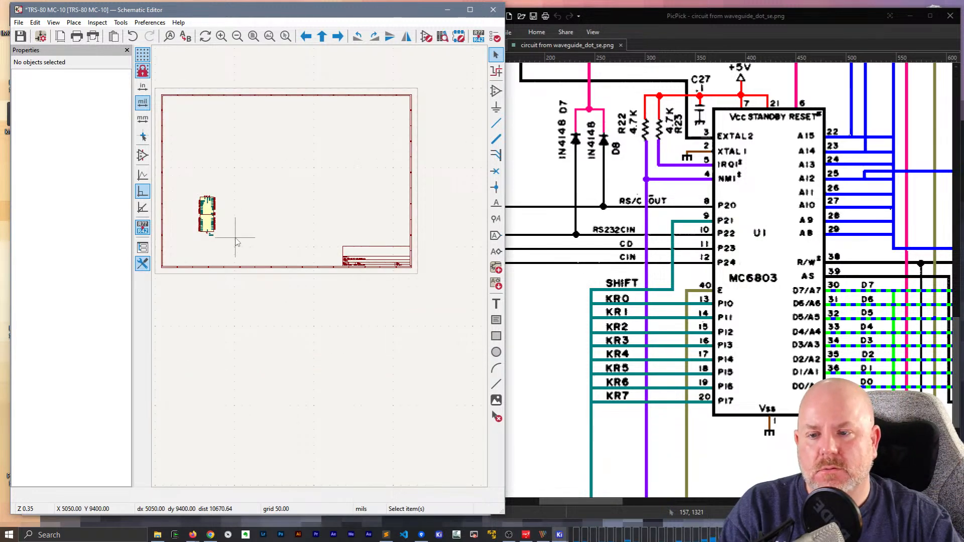
scroll(188, 201, "up", 9)
scroll(322, 272, "down", 3)
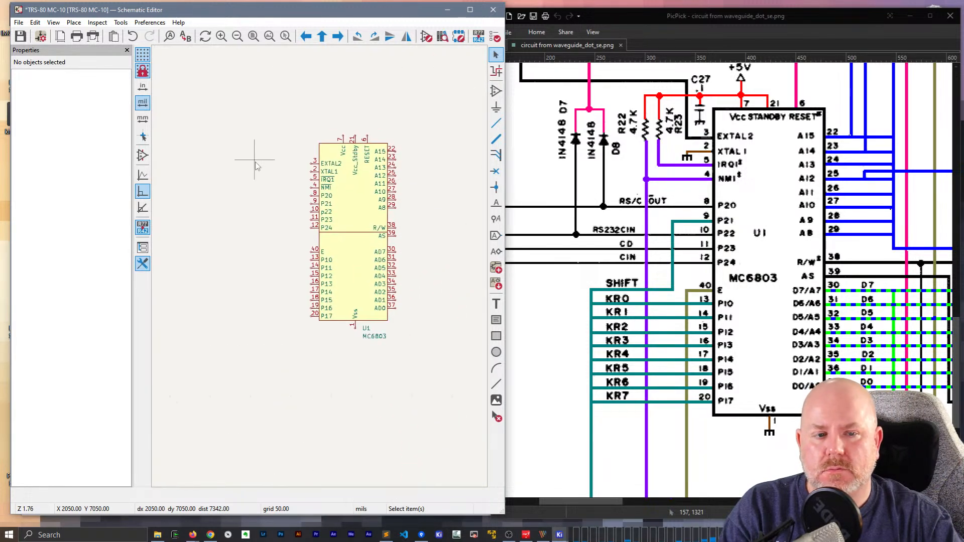
middle_click_drag(463, 194, 427, 211)
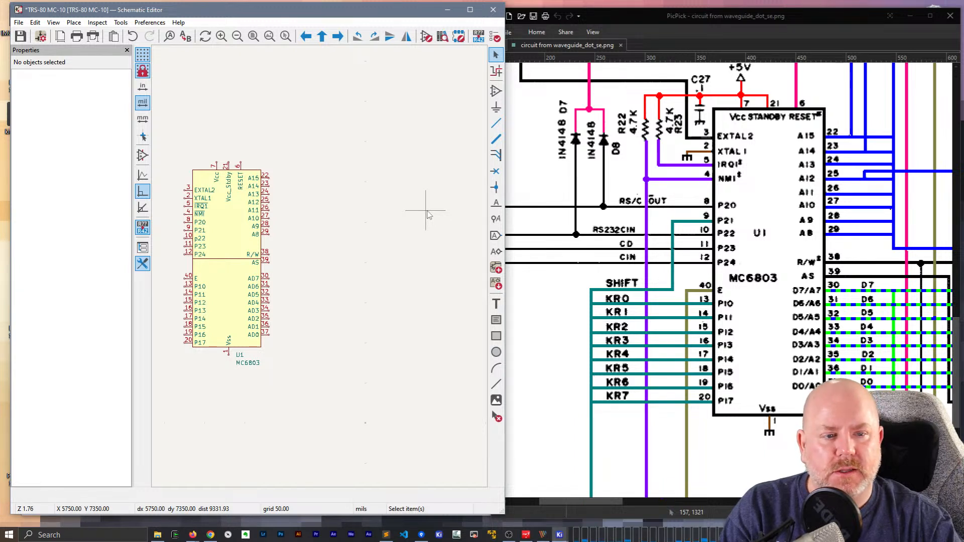
middle_click_drag(427, 215, 451, 215)
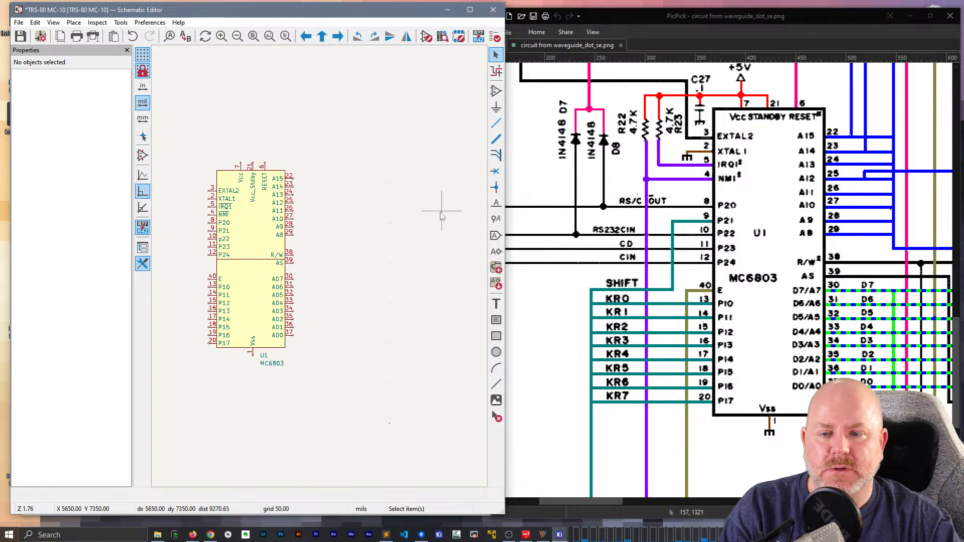
Open U1's MC6803 library symbol for editing from its properties
right_click(248, 232)
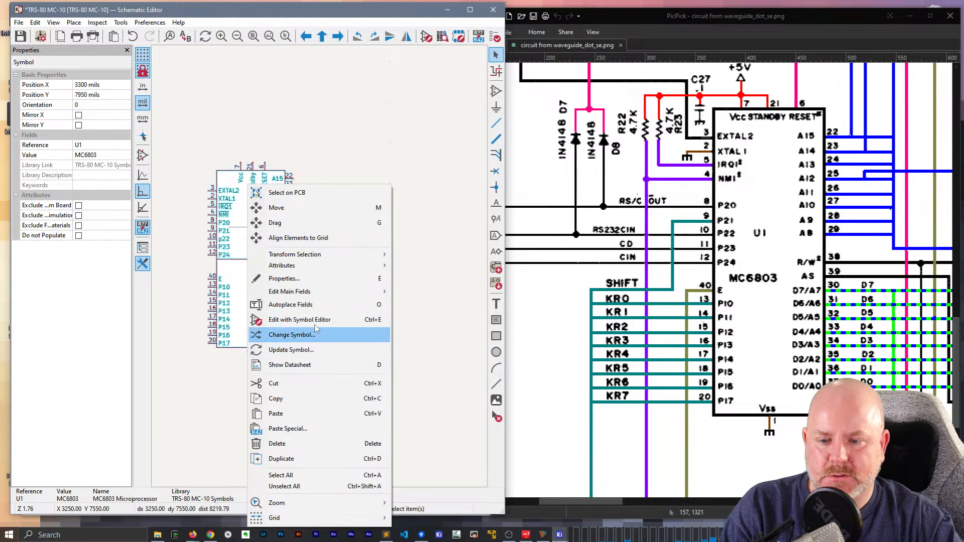
key("Escape")
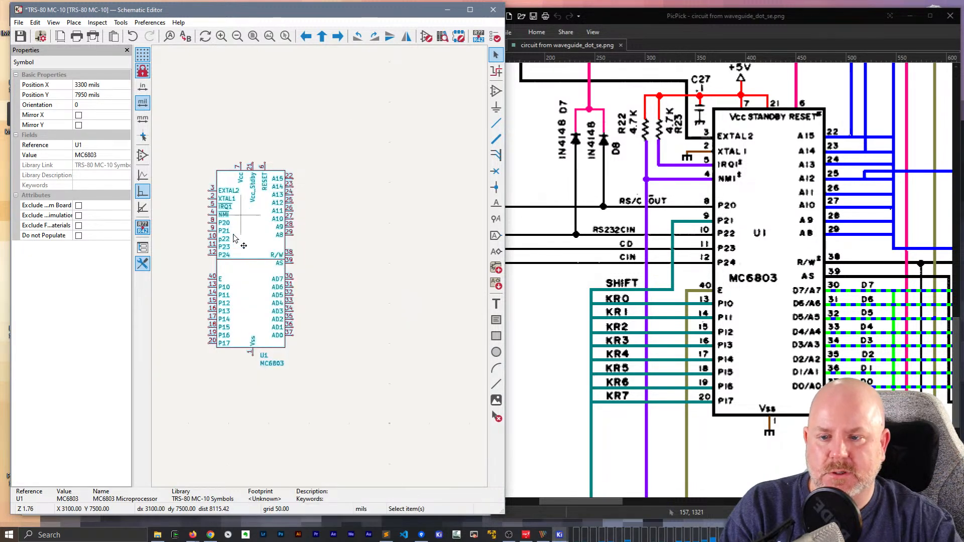
key("Escape")
double_click(251, 251)
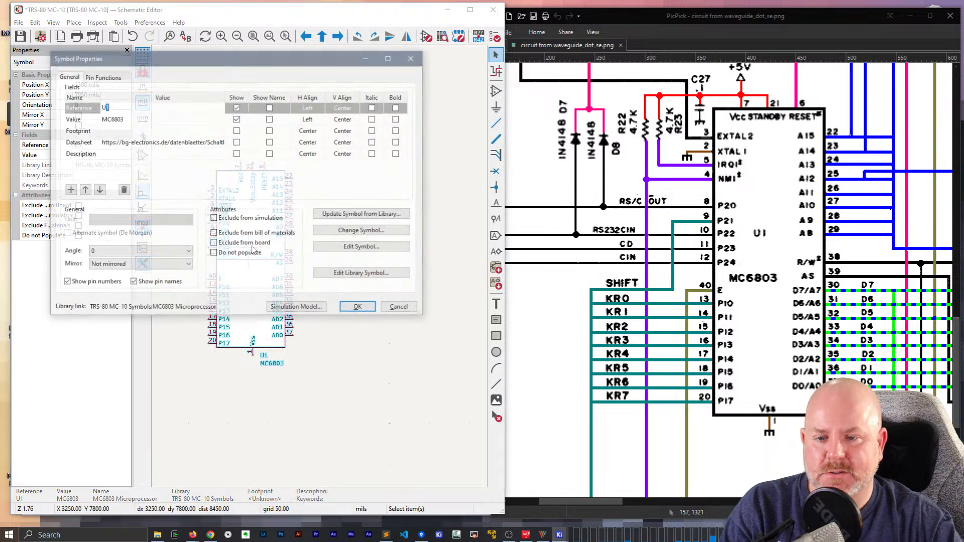
left_click(352, 274)
scroll(348, 276, "up", 1)
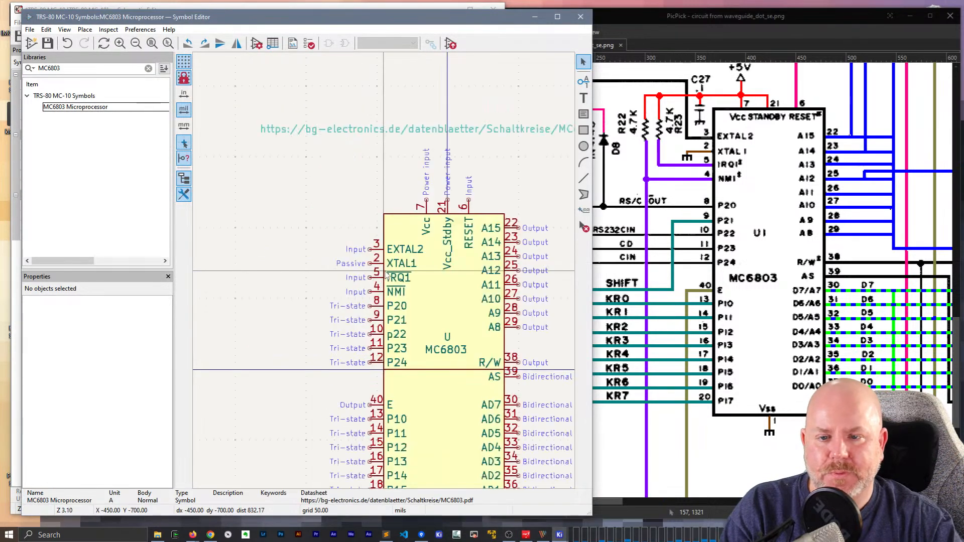
Move the EXTAL2, XTAL1, IRQ1 and NMI pins higher on the symbol
left_click(377, 249)
left_click(377, 264, "shift")
left_click(376, 279, "shift")
left_click(377, 291, "shift")
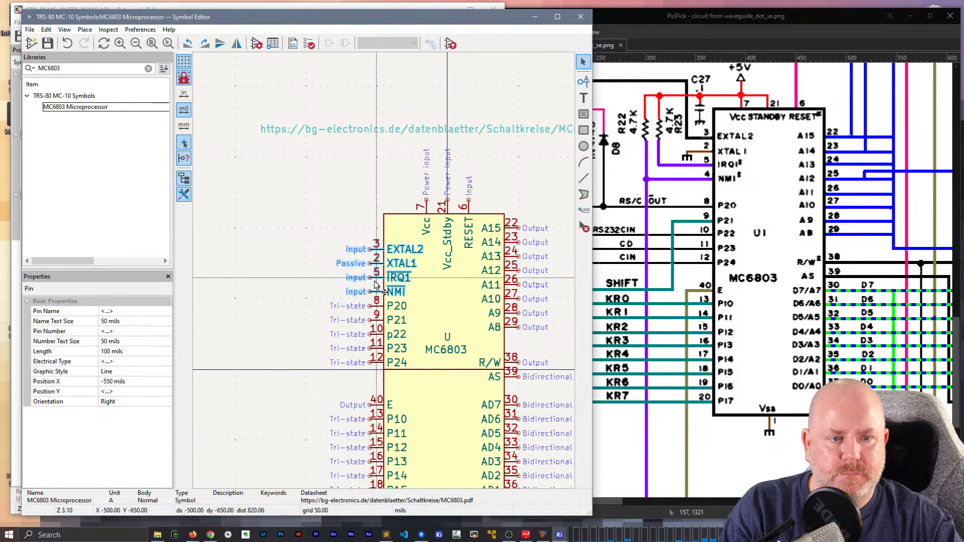
key("m")
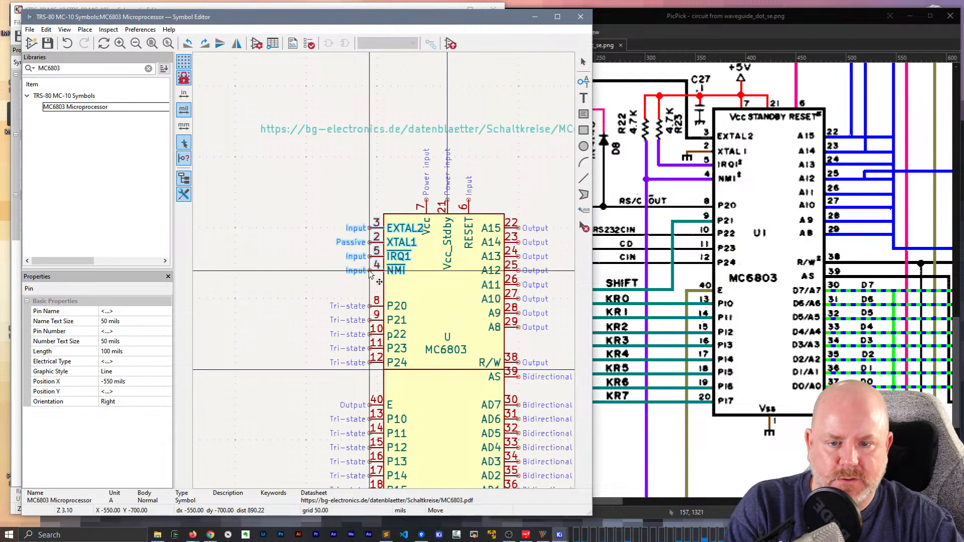
left_click(379, 282)
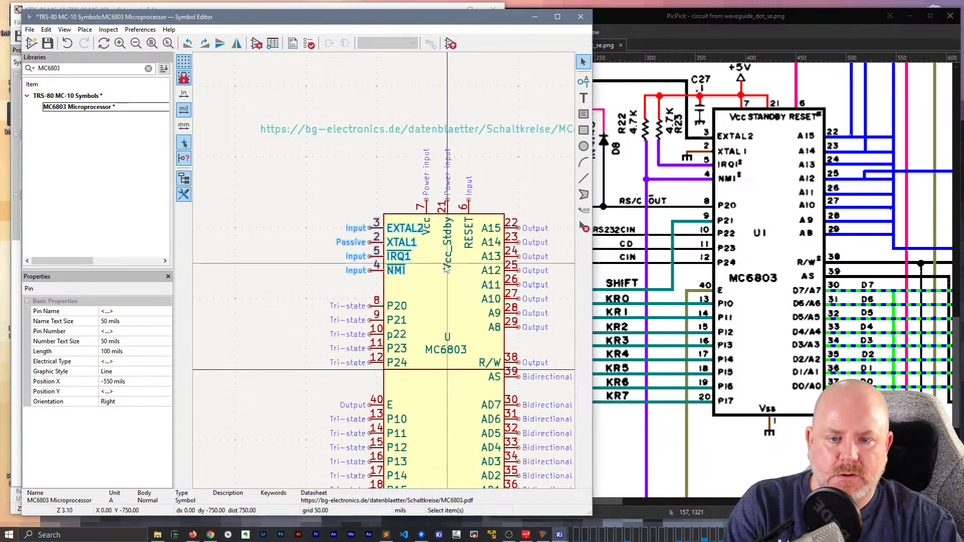
key("Escape")
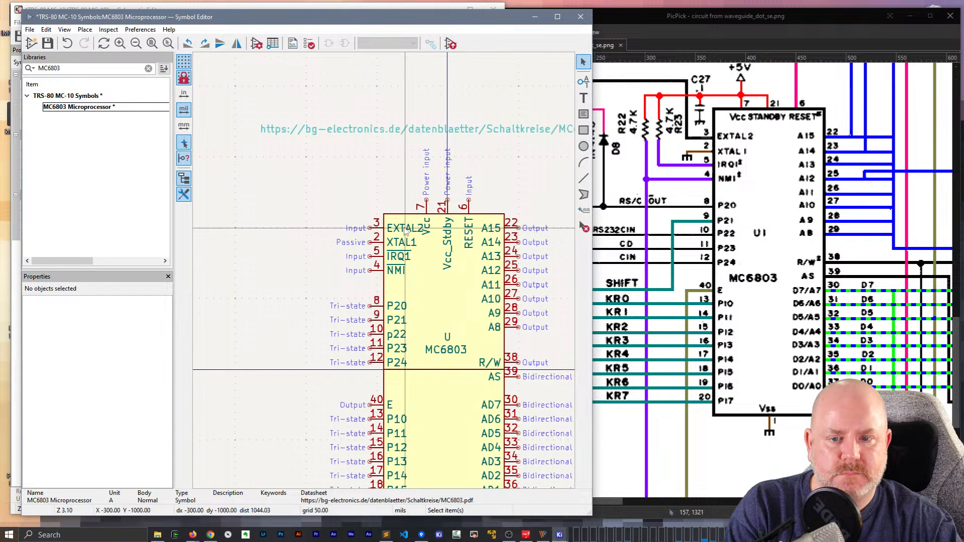
Set the XTAL1 pin's electrical type to Input
left_click(377, 243)
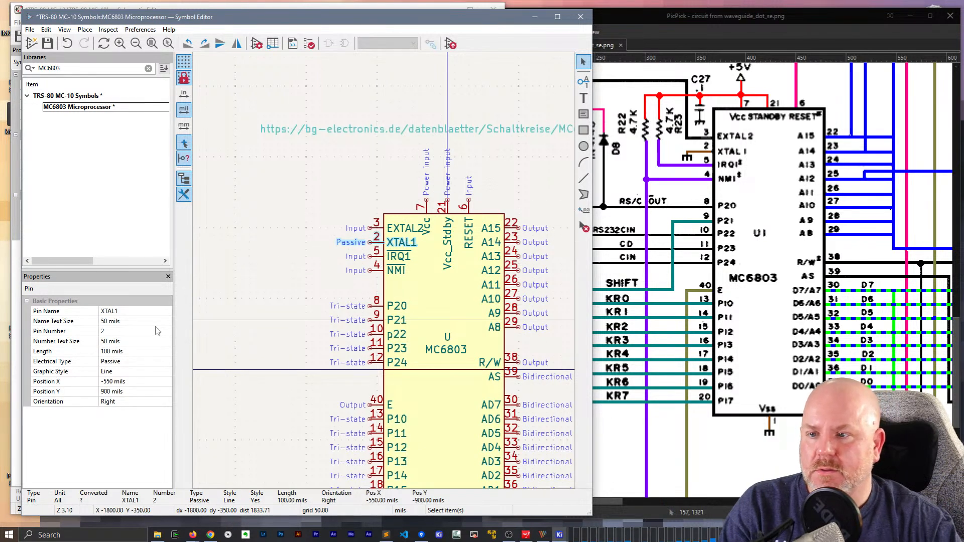
left_click(120, 362)
left_click(121, 361)
left_click(113, 372)
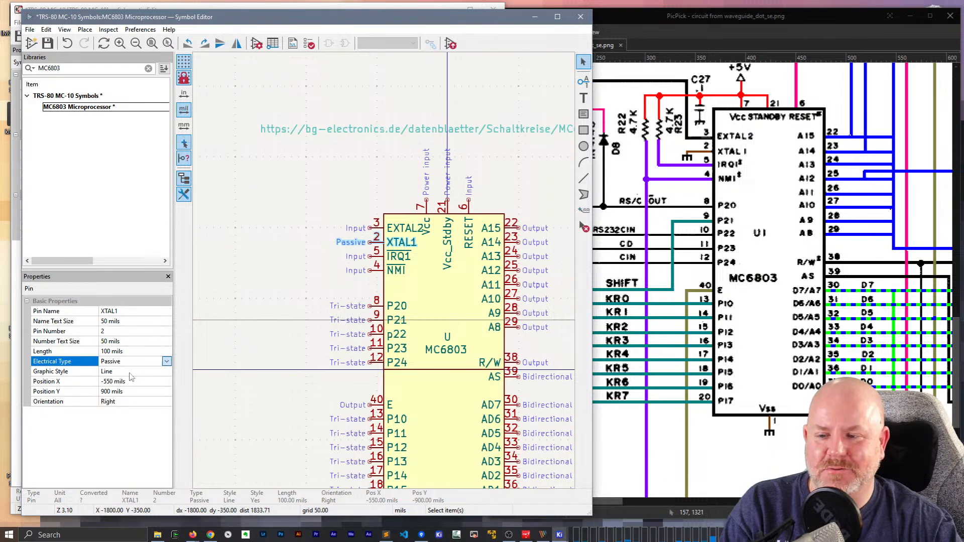
left_click(273, 305)
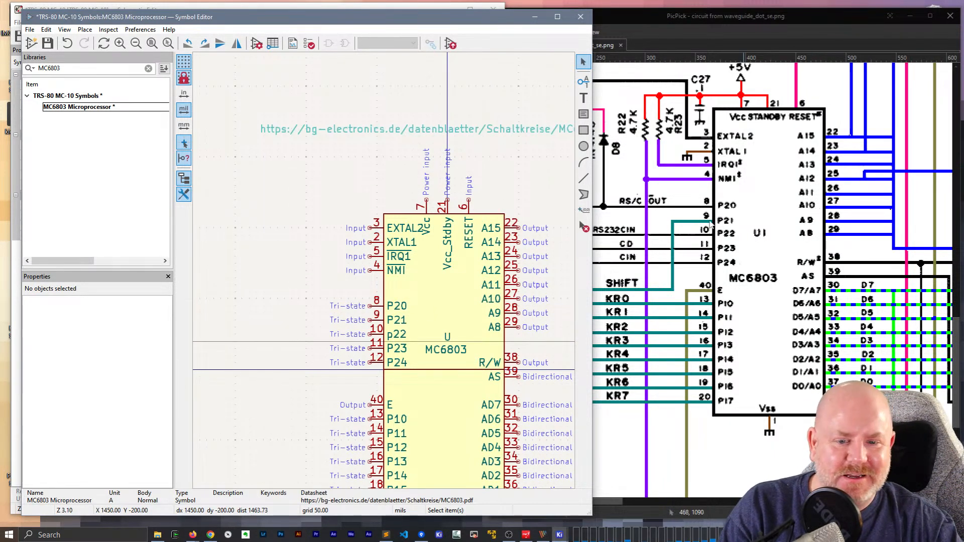
Nudge pins P20–P24 up one grid step and close the symbol editor
left_click_drag(377, 298, 368, 375)
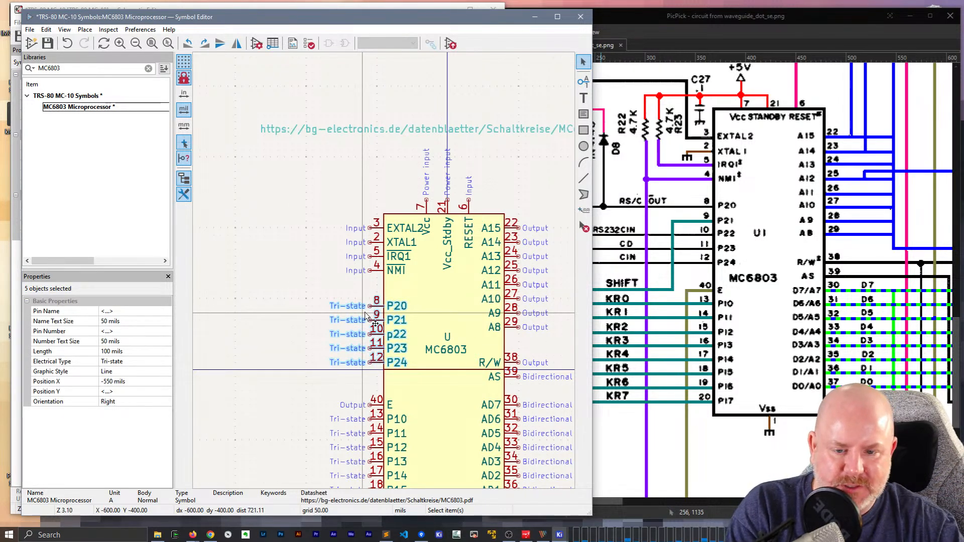
key("Up")
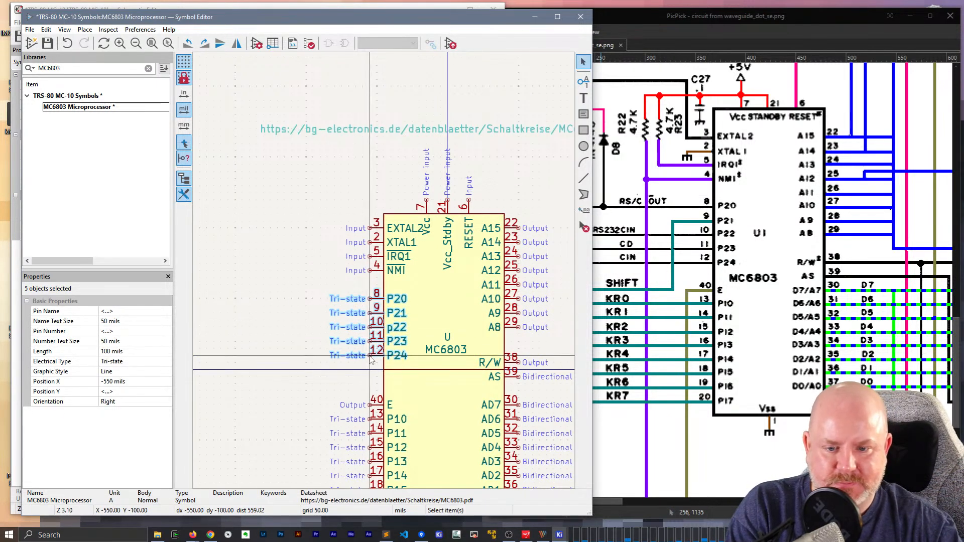
left_click(248, 260)
middle_click_drag(299, 358, 279, 257)
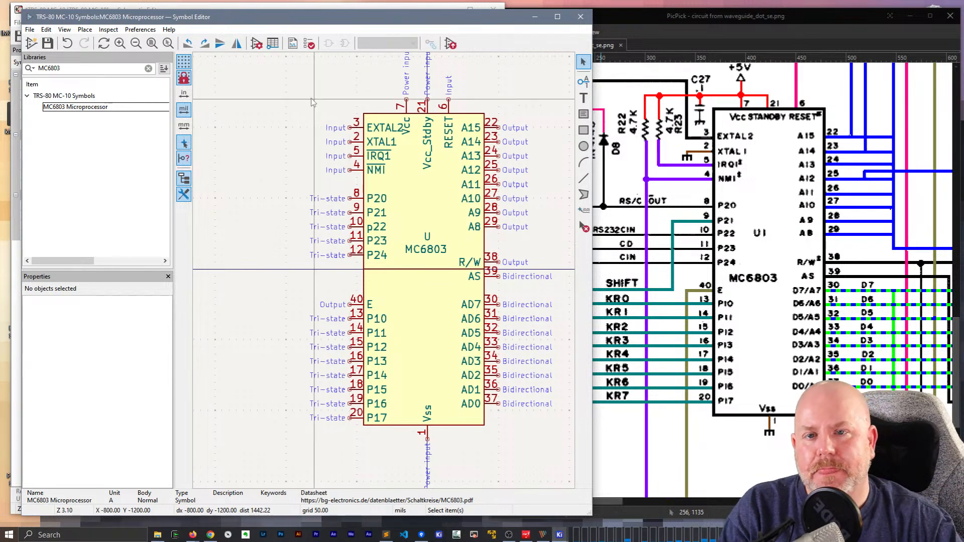
left_click(580, 17)
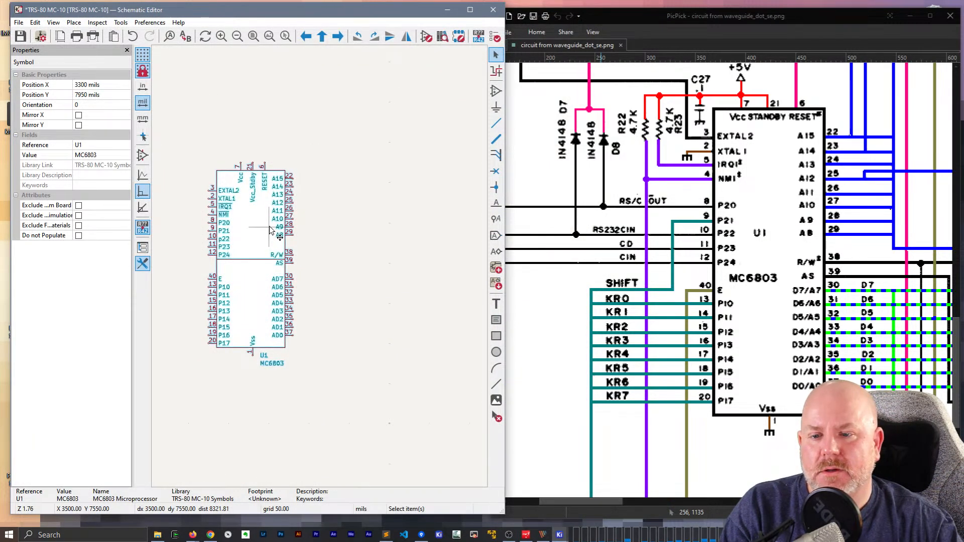
Run Update Symbol on U1 to pull in the revised MC6803 library symbol
right_click(270, 185)
left_click(321, 350)
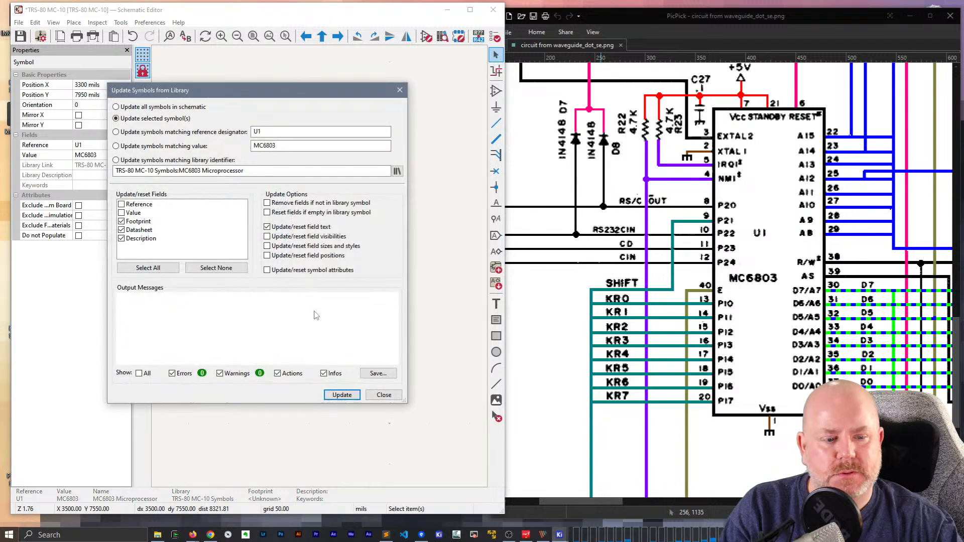
left_click(341, 397)
left_click(384, 395)
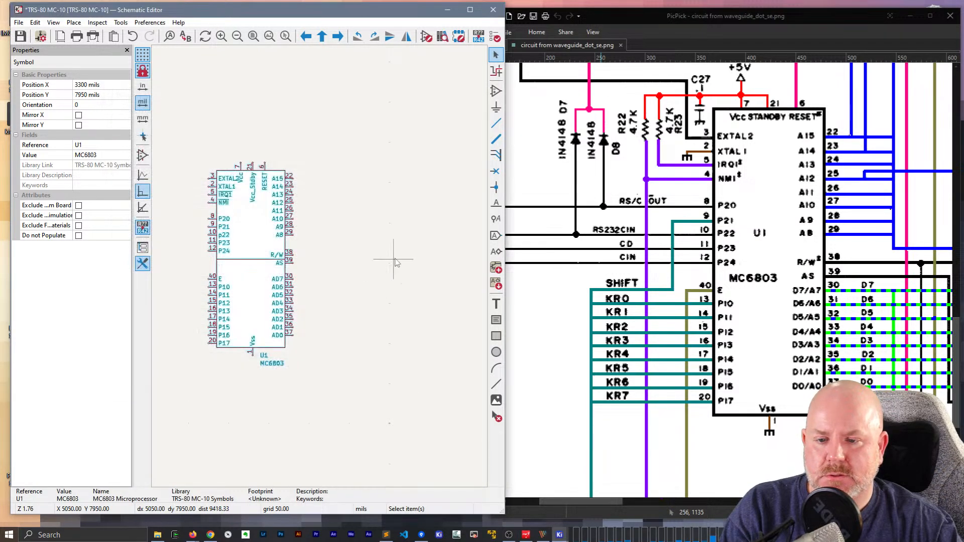
left_click(395, 262)
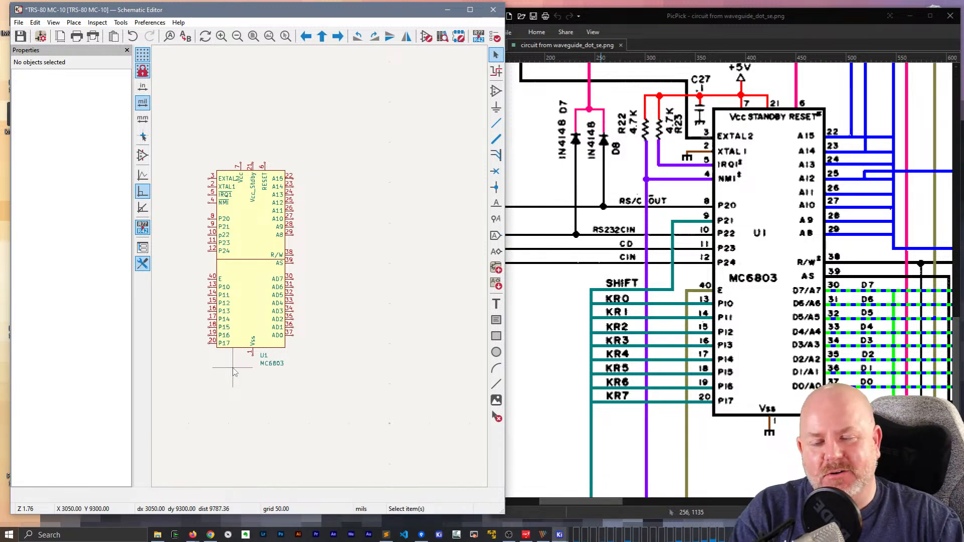
Zoom in and re-centre on U1 to check the new pin layout
middle_click_drag(301, 251, 394, 233)
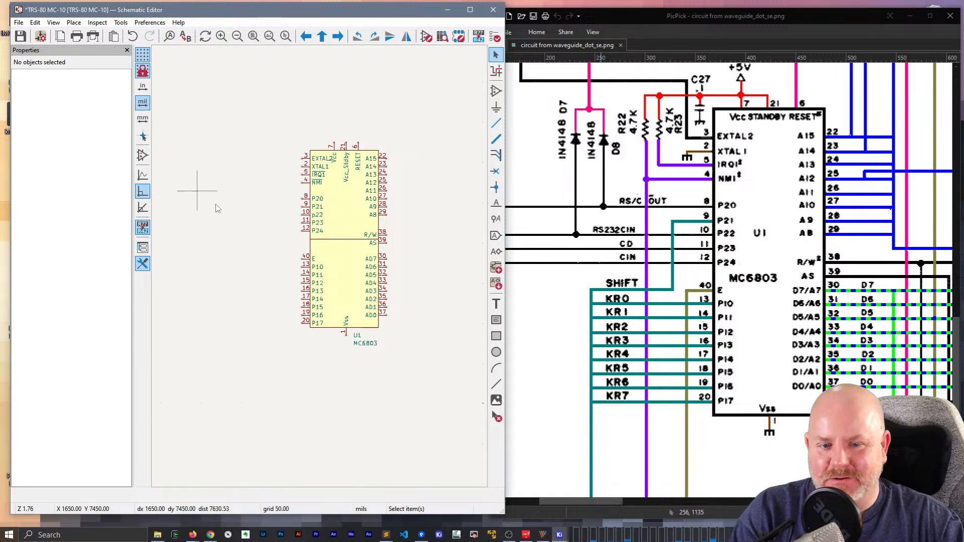
scroll(354, 244, "up", 1)
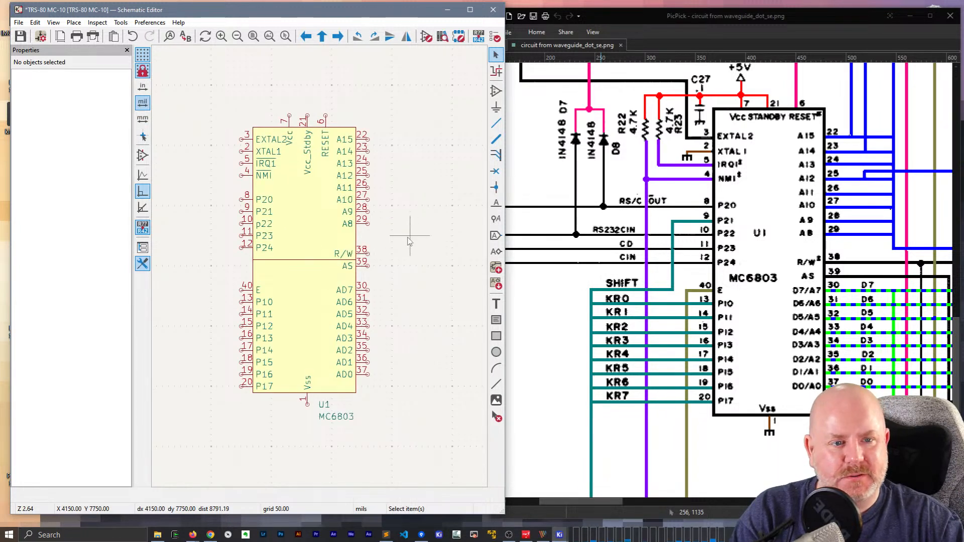
scroll(404, 247, "up", 1)
middle_click_drag(407, 252, 389, 249)
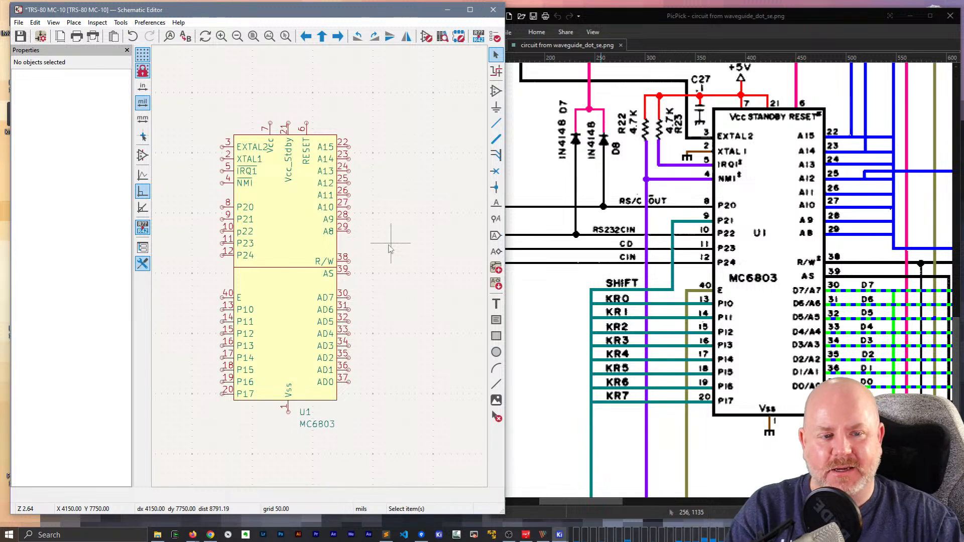
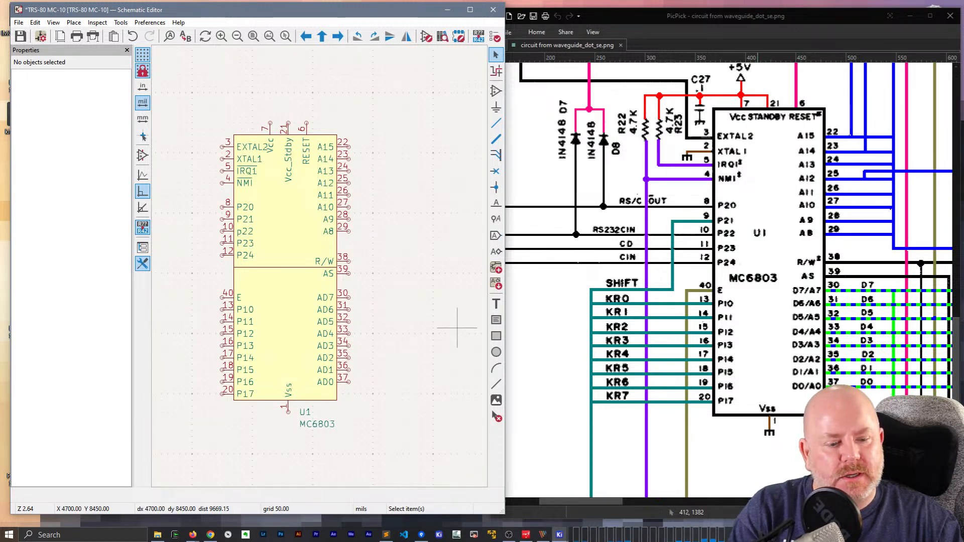
Place two 74LS14 inverter units, U2A and U2B, side by side in the empty area above U1
mouse_move(604, 502)
left_mouse_down()
mouse_move(583, 502)
mouse_move(598, 503)
left_mouse_up()
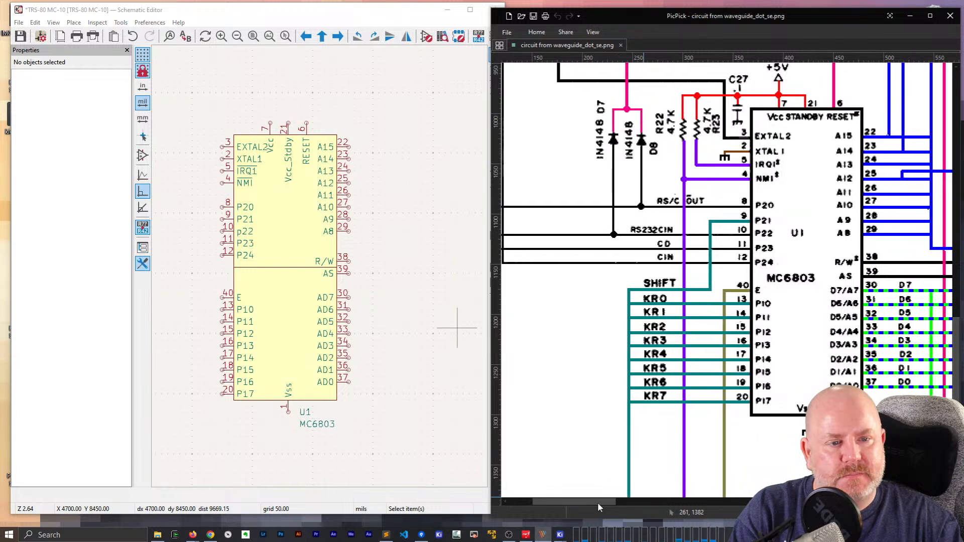
scroll(791, 297, "up", 5)
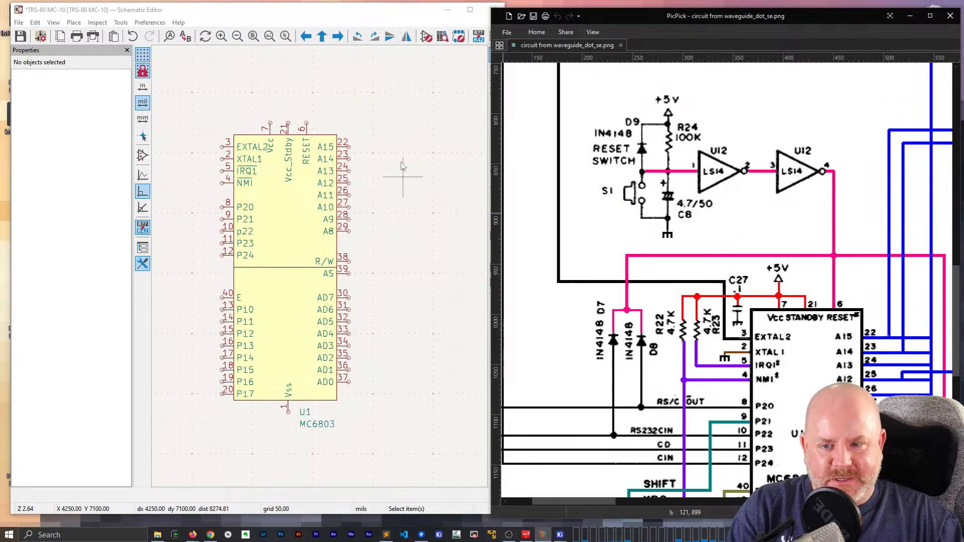
left_click(416, 273)
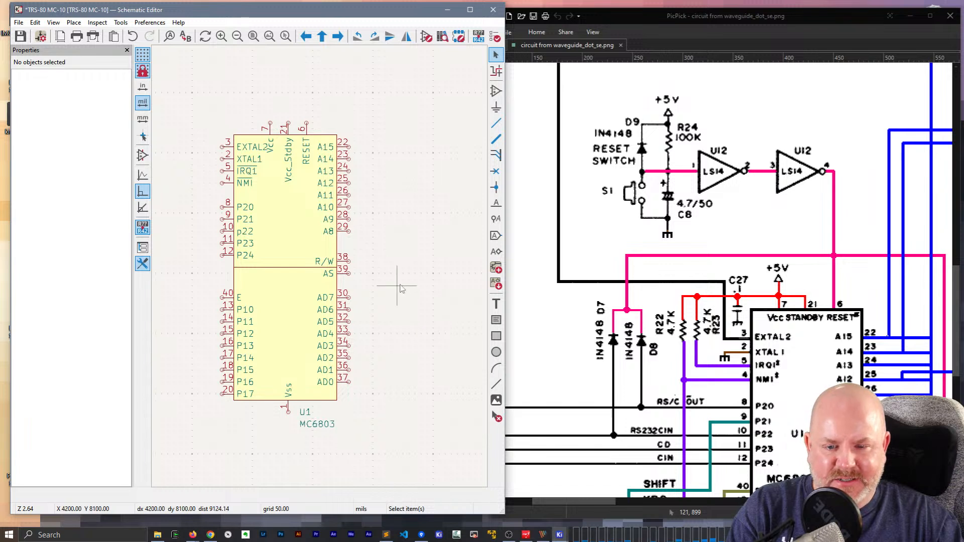
scroll(401, 280, "down", 2)
scroll(345, 237, "up", 2)
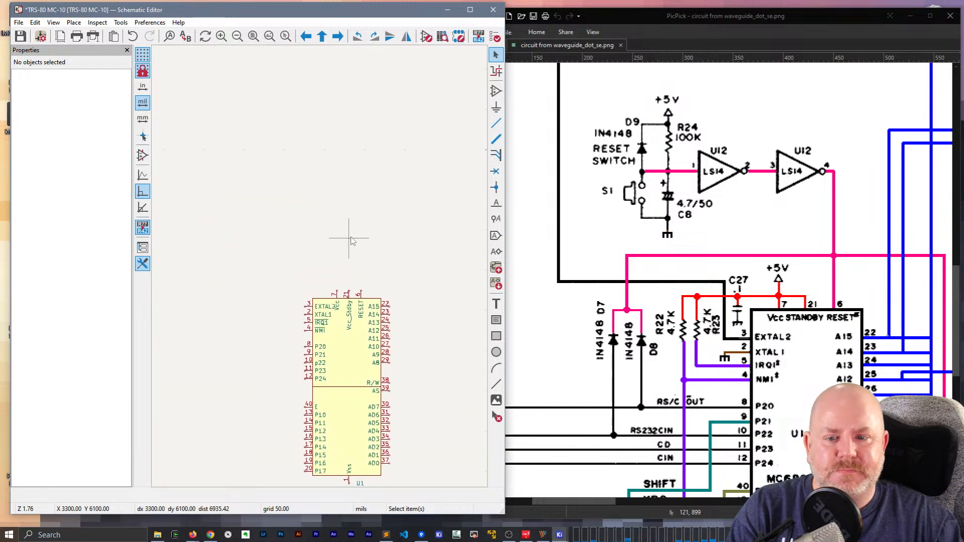
scroll(312, 263, "up", 1)
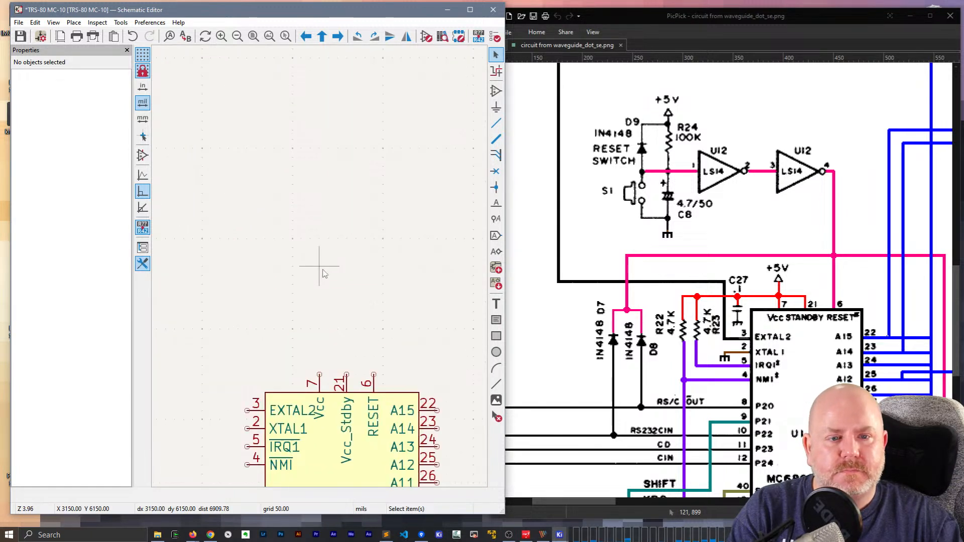
middle_click_drag(351, 311, 327, 237)
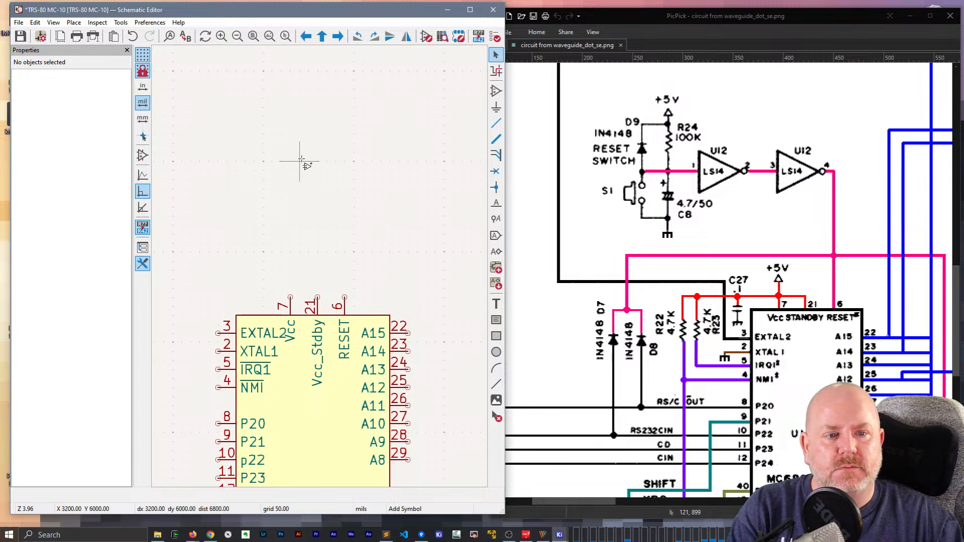
type("a74")
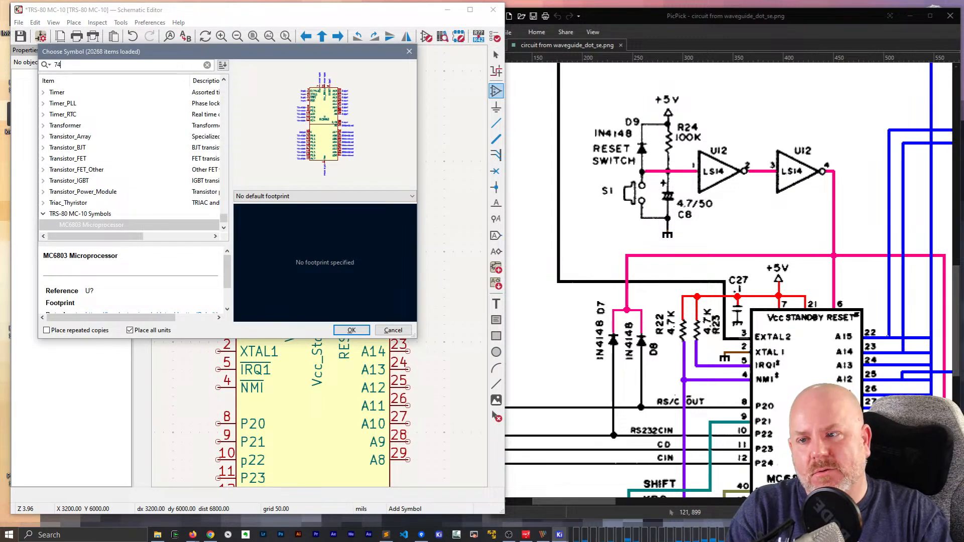
type("LS14")
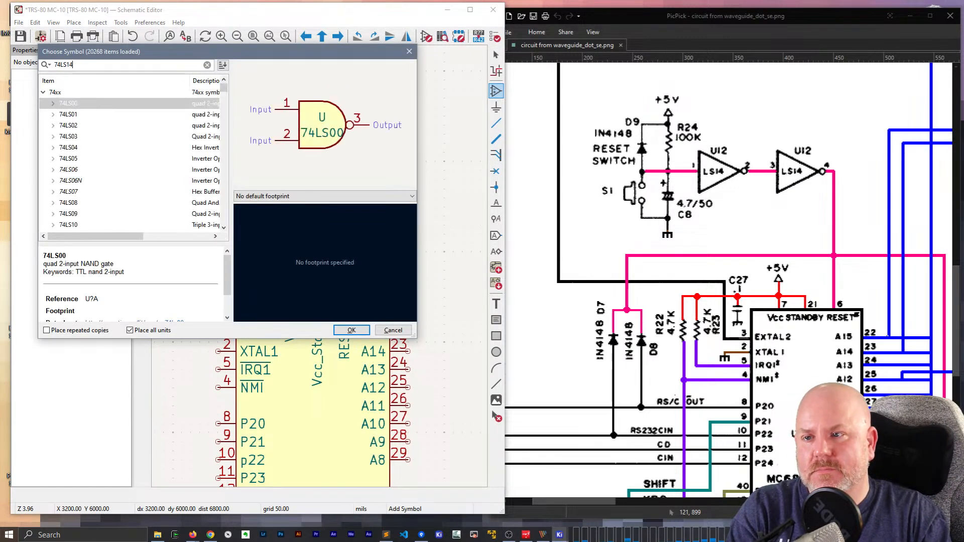
key("Return")
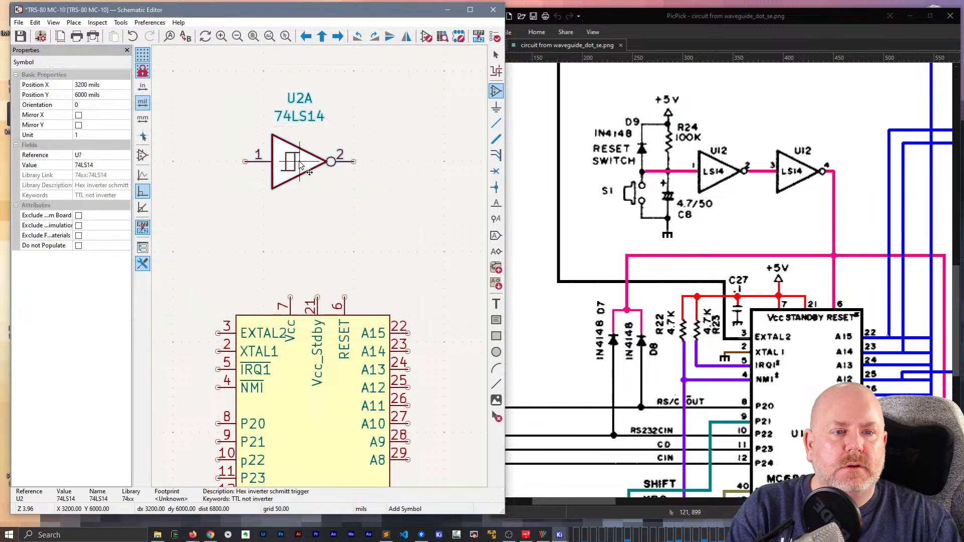
left_click(261, 221)
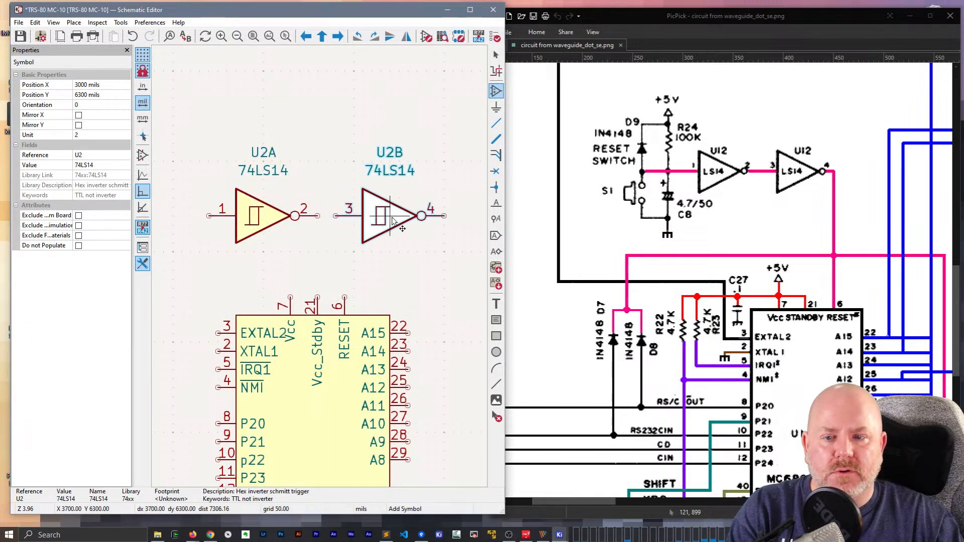
left_click(405, 222)
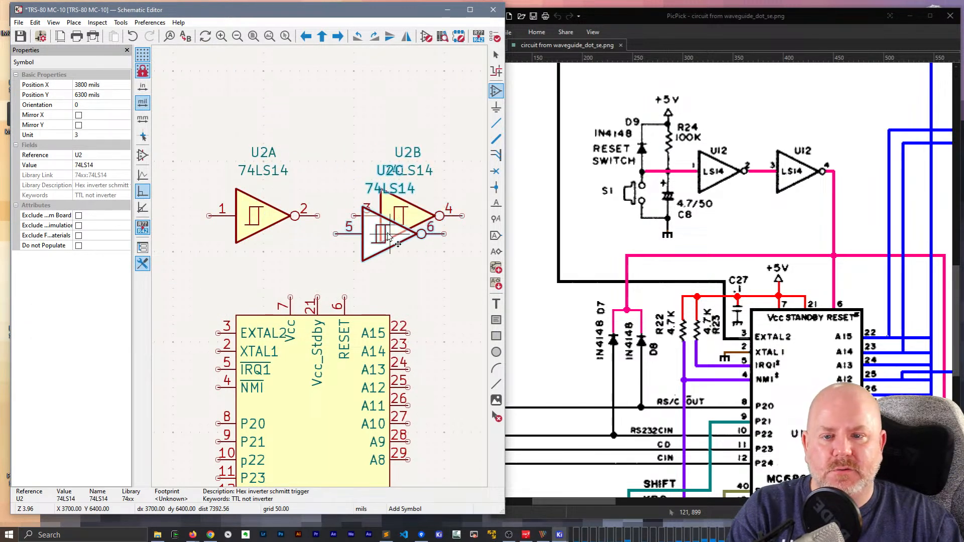
key("Escape")
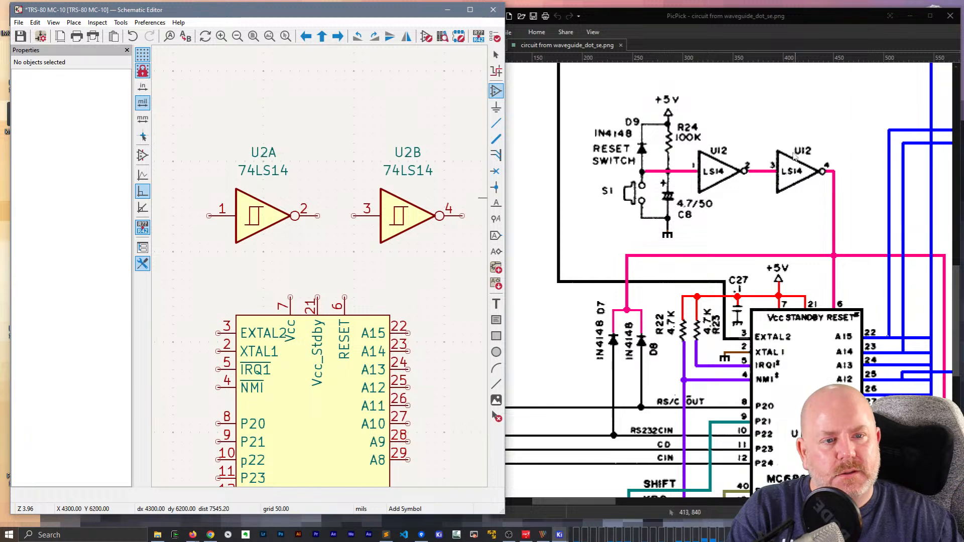
scroll(753, 168, "down", 3)
scroll(694, 264, "up", 5)
scroll(693, 264, "up", 5)
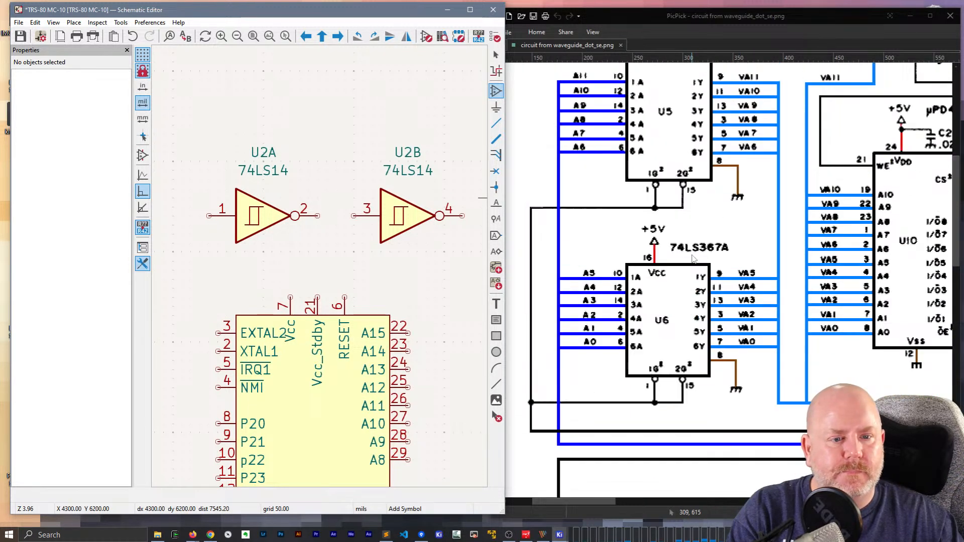
scroll(694, 259, "up", 3)
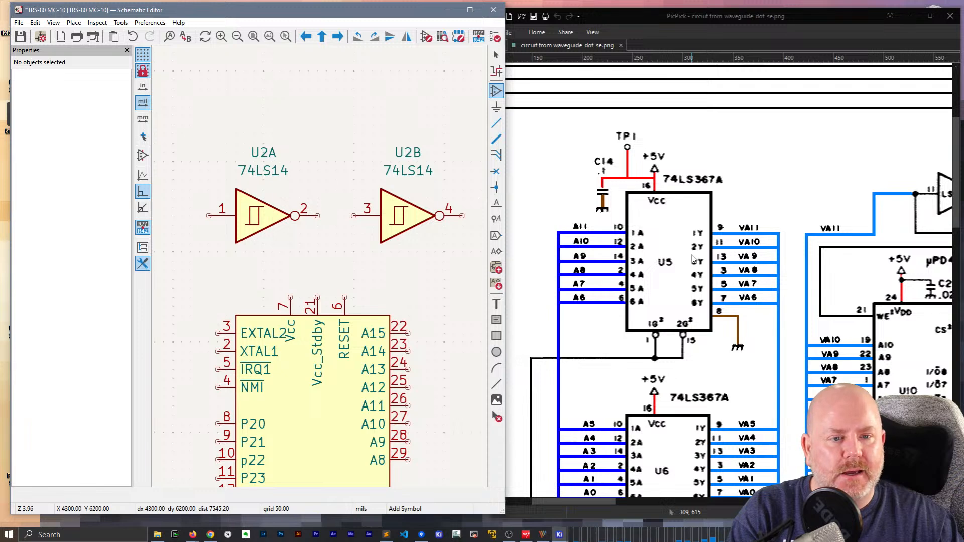
left_click_drag(603, 502, 869, 505)
scroll(824, 384, "down", 3)
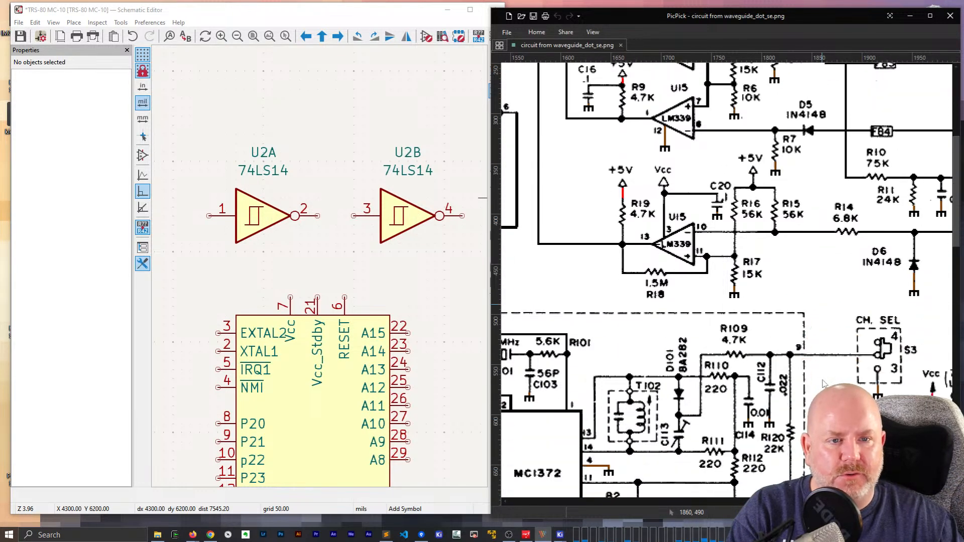
scroll(761, 380, "down", 4)
scroll(761, 380, "down", 5)
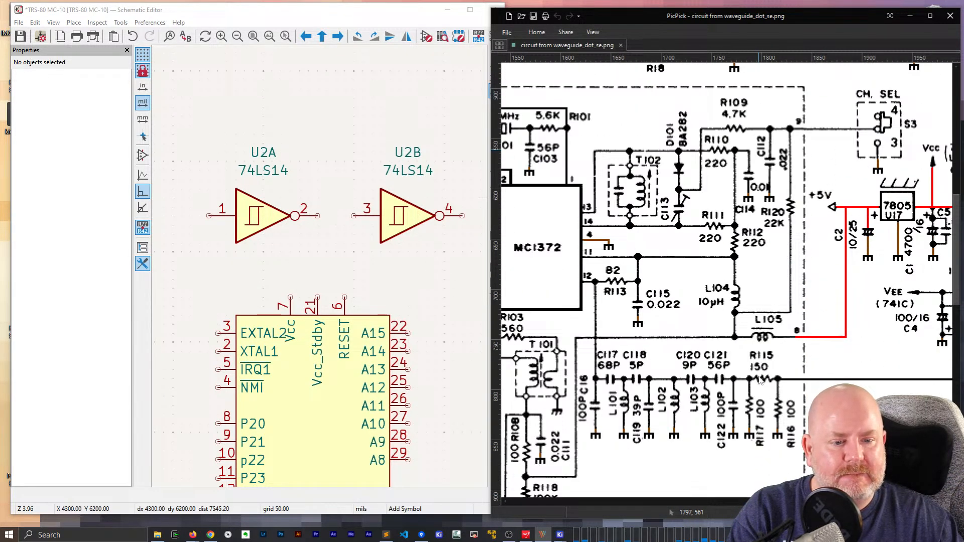
left_click_drag(719, 500, 913, 502)
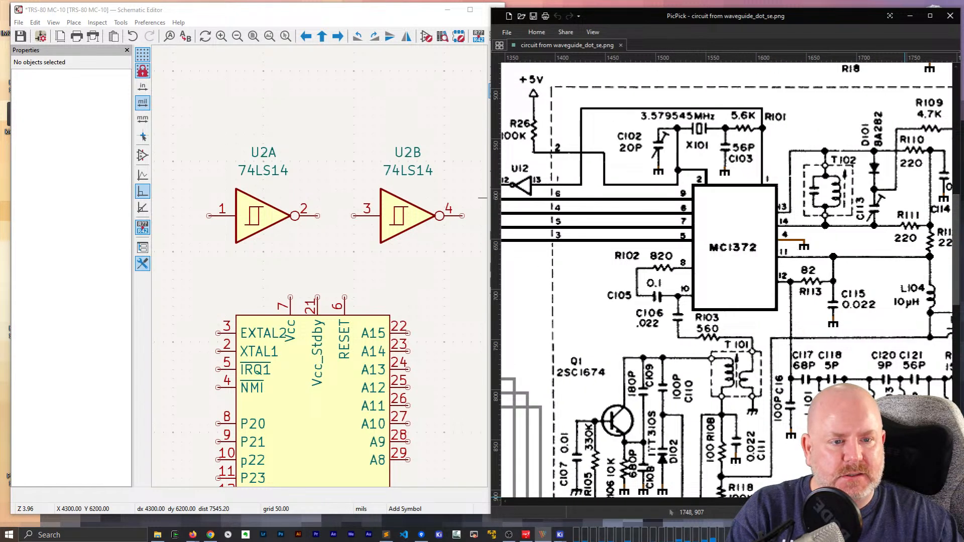
left_click_drag(779, 501, 785, 501)
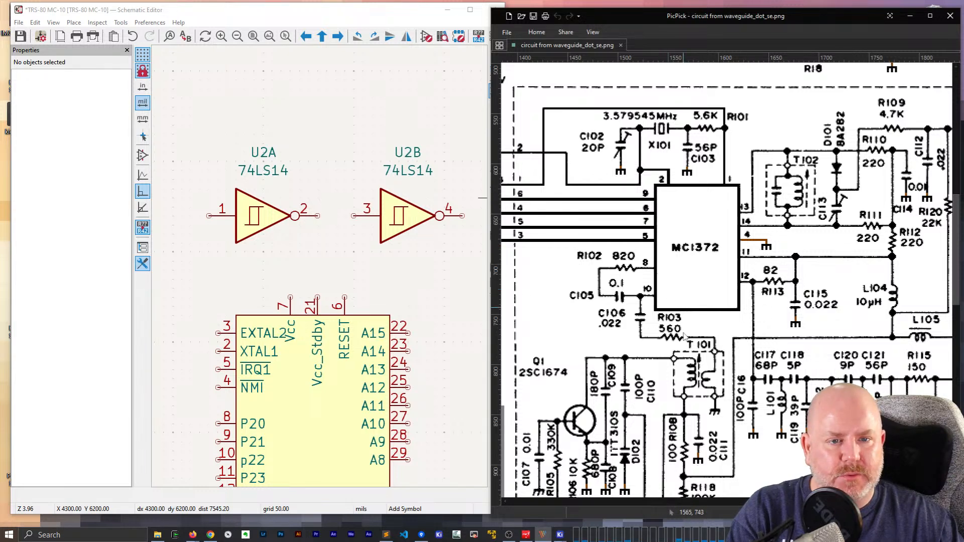
scroll(685, 337, "down", 3)
scroll(685, 337, "up", 1)
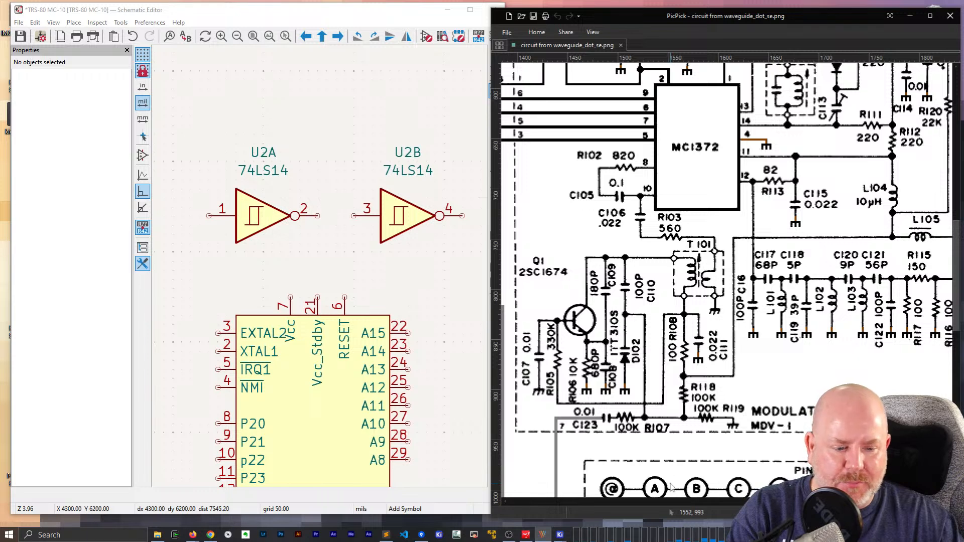
scroll(729, 276, "right", 8)
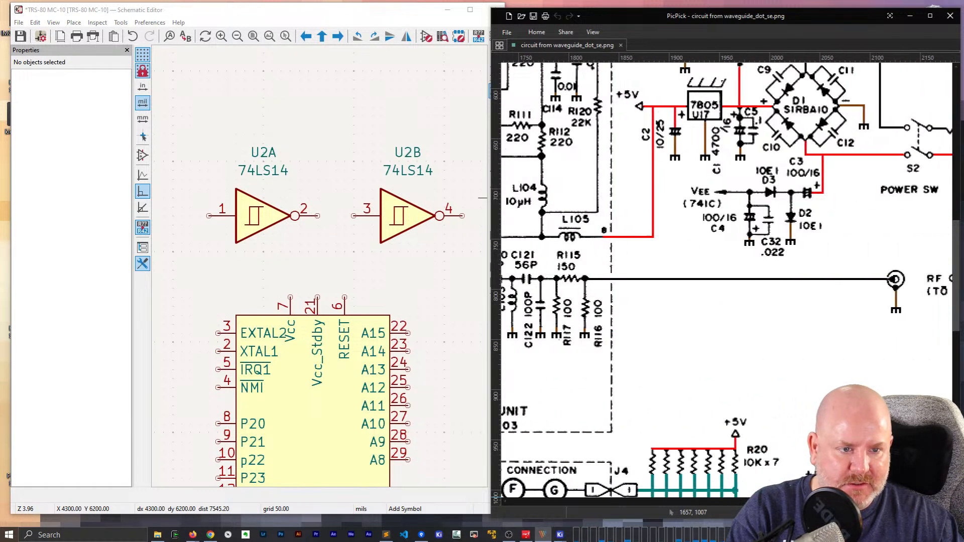
scroll(738, 336, "left", 4)
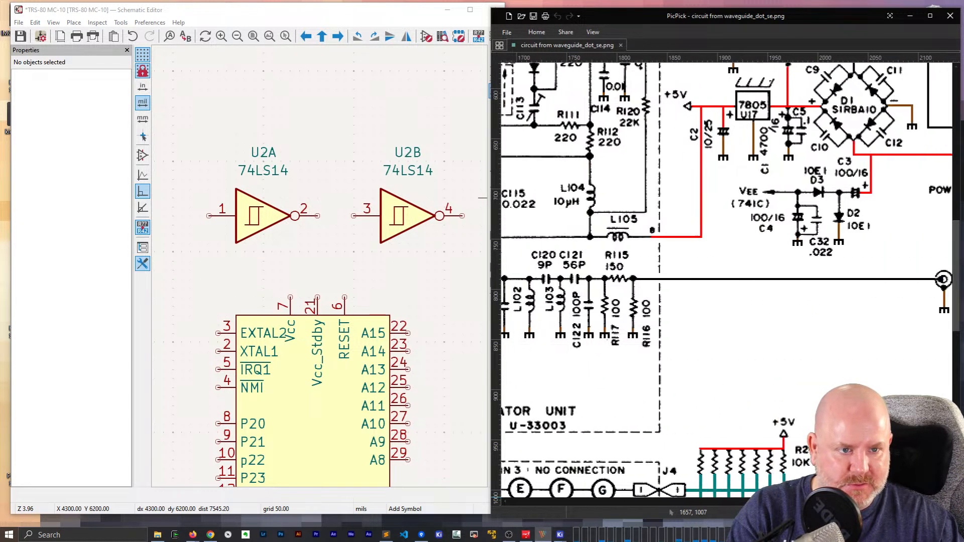
scroll(739, 336, "up", 9)
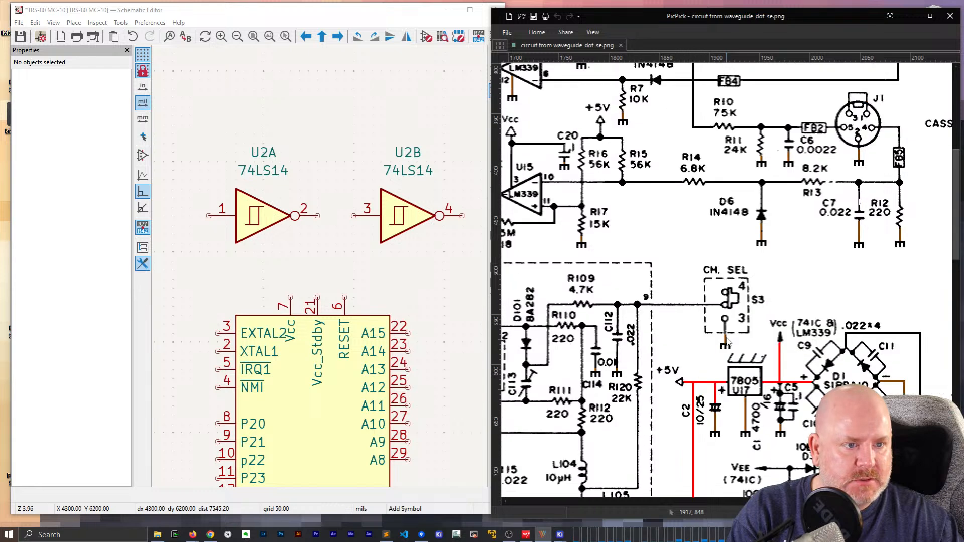
scroll(727, 340, "up", 3)
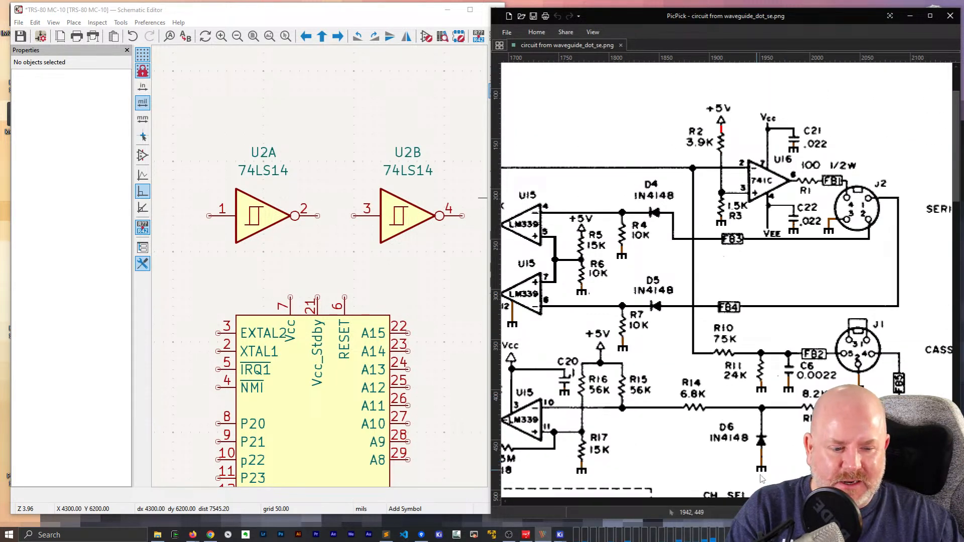
scroll(724, 504, "left", 15)
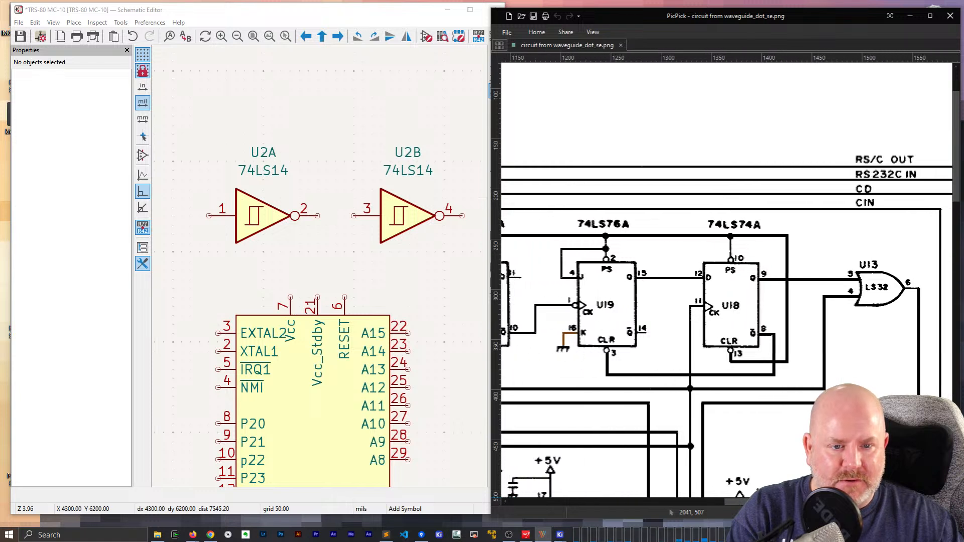
mouse_move(724, 503)
left_mouse_down()
mouse_move(702, 503)
mouse_move(713, 501)
left_mouse_up()
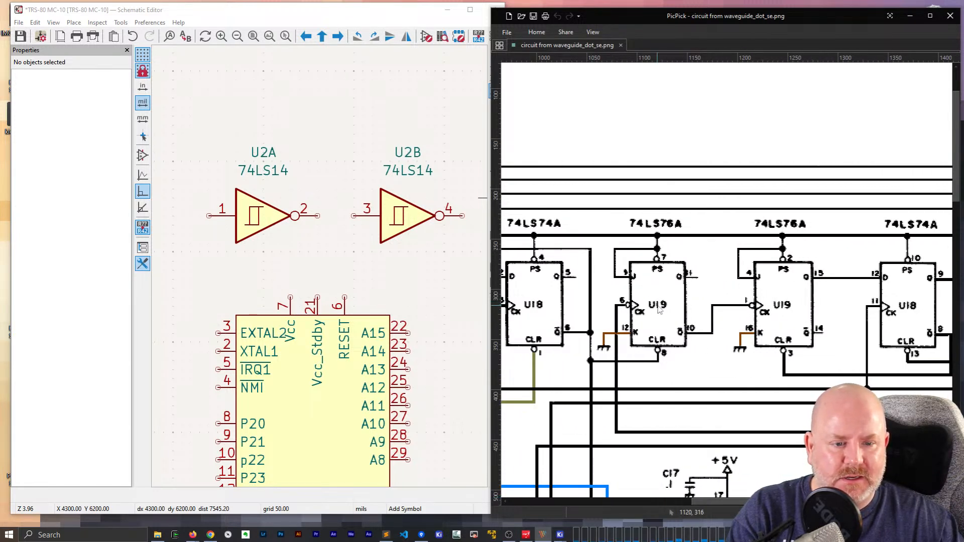
mouse_move(773, 502)
left_mouse_down()
mouse_move(805, 502)
mouse_move(746, 502)
mouse_move(789, 502)
mouse_move(804, 487)
mouse_move(771, 485)
left_mouse_up()
scroll(715, 486, "left", 1)
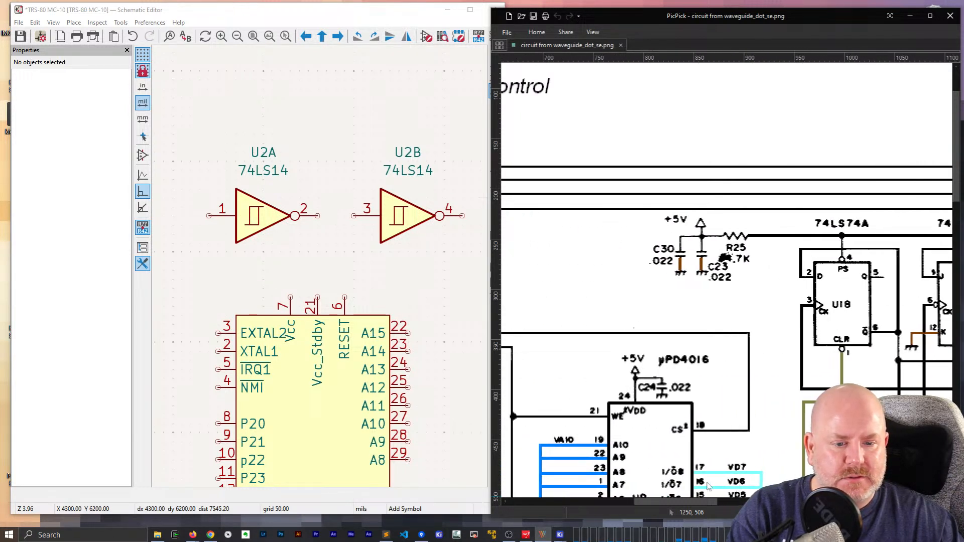
scroll(709, 486, "left", 6)
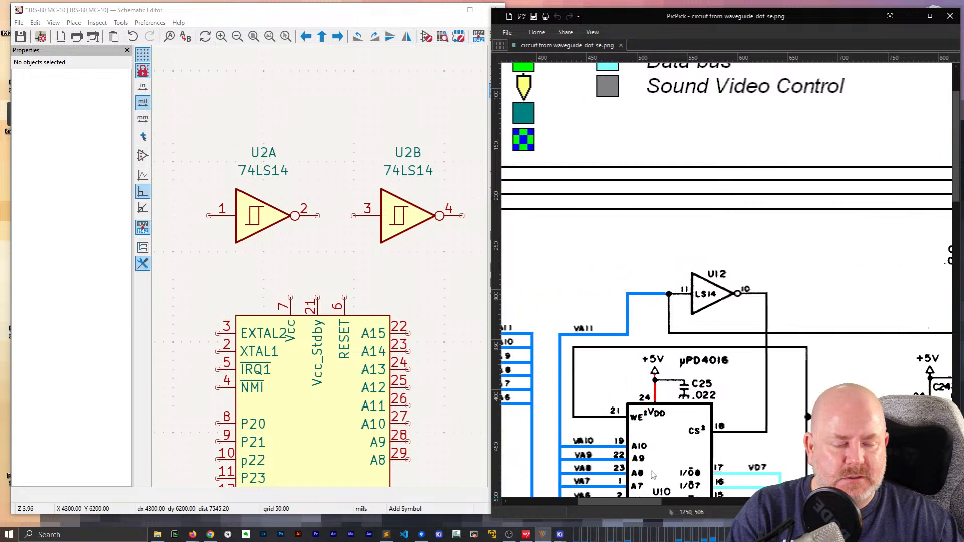
left_click_drag(652, 476, 651, 476)
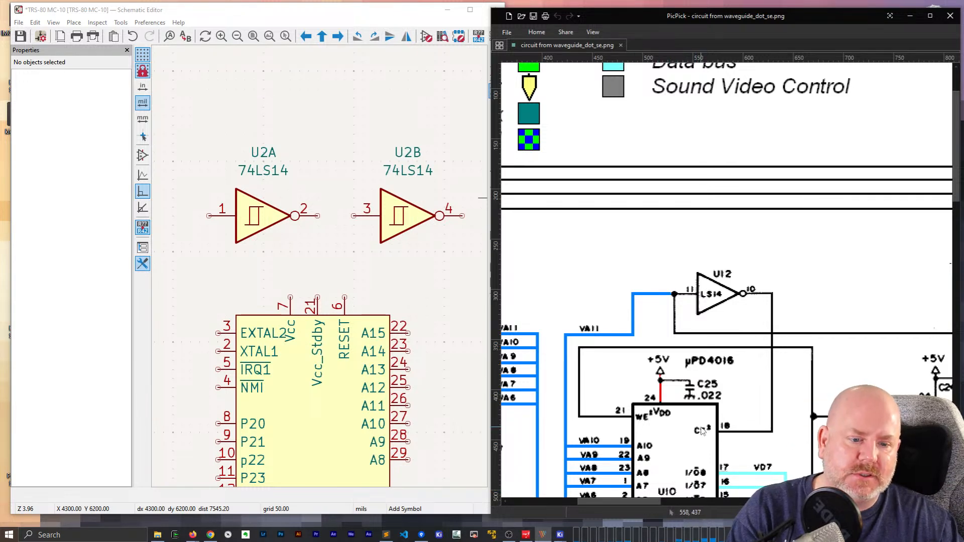
left_click_drag(960, 203, 956, 380)
scroll(663, 476, "up", 3)
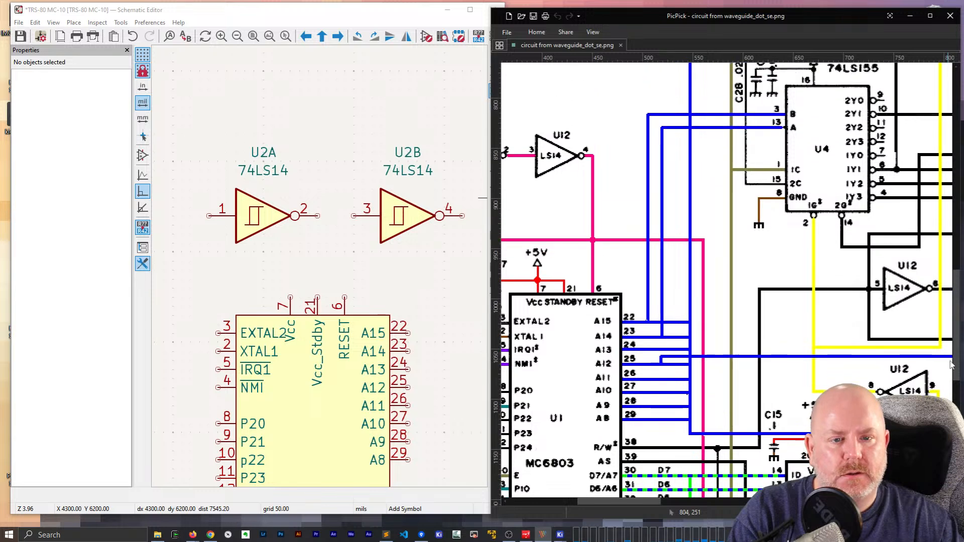
scroll(722, 504, "left", 5)
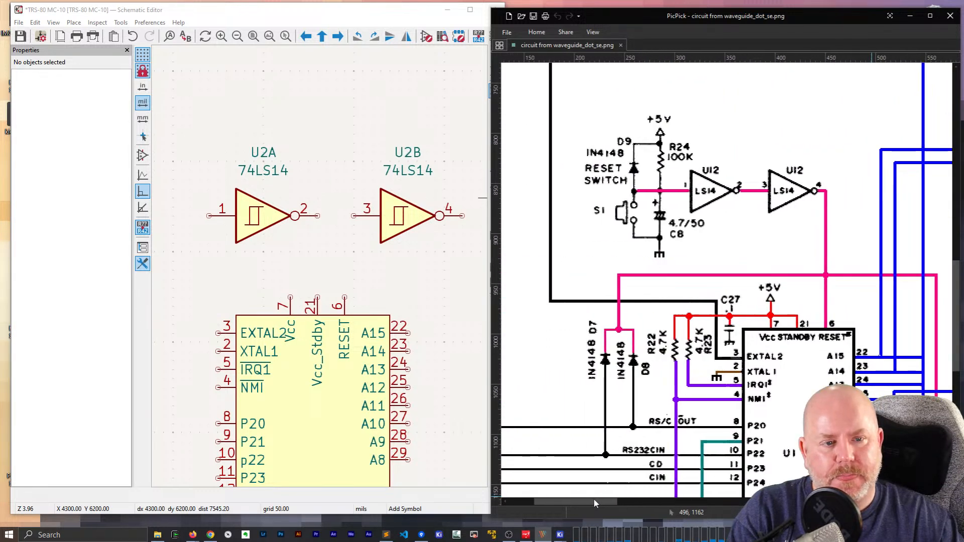
Change the inverter references from U2A and U2B to U12A and U12B
left_click(266, 151)
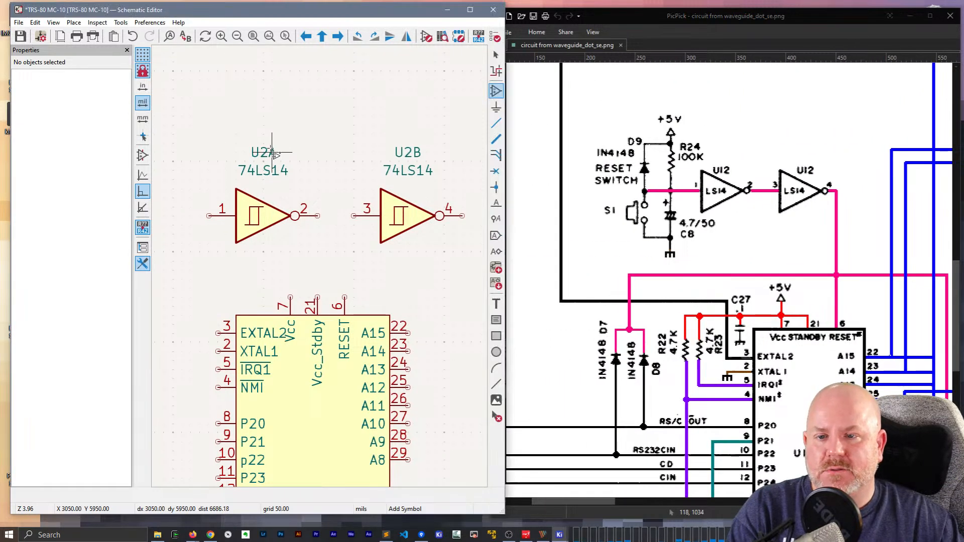
key("Escape")
left_click(264, 152)
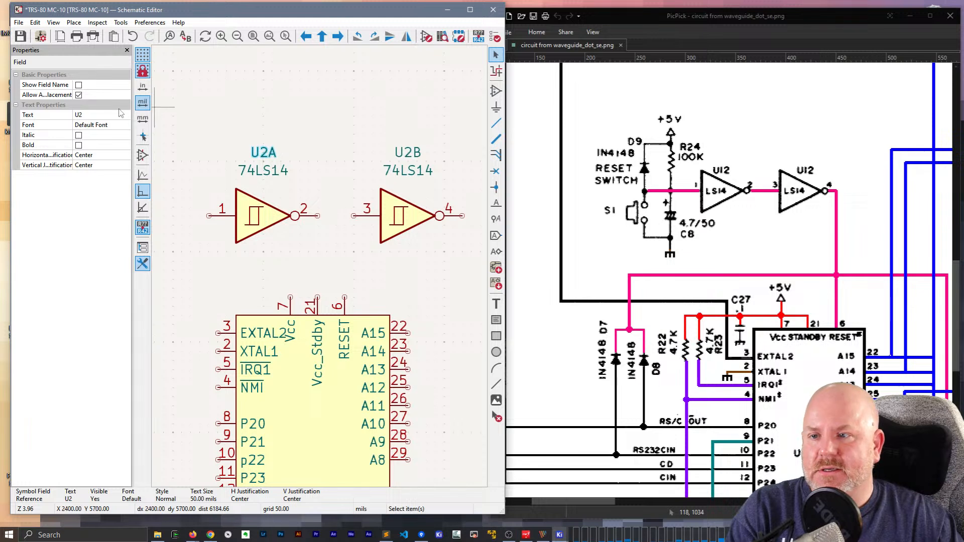
left_click(79, 115)
type("1")
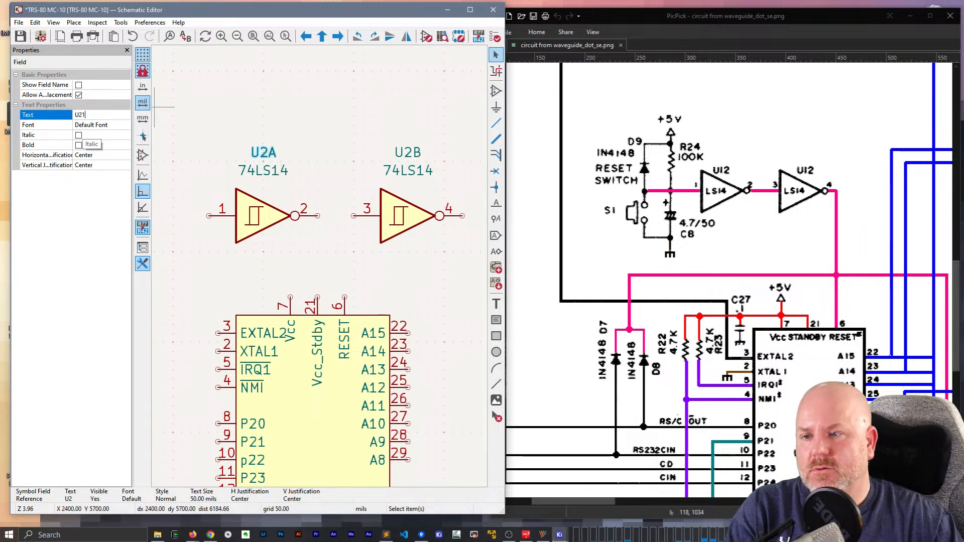
key("Return")
left_click(408, 152)
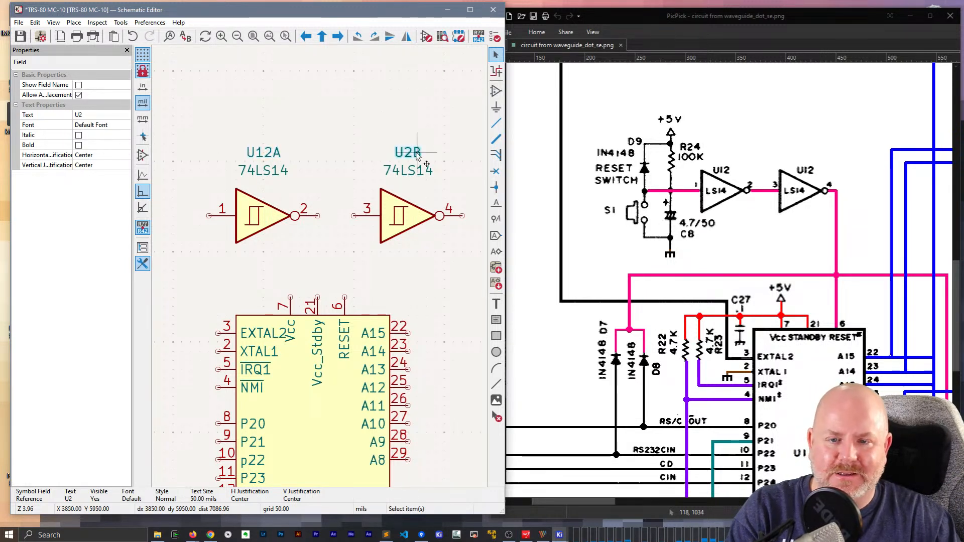
left_click(87, 115)
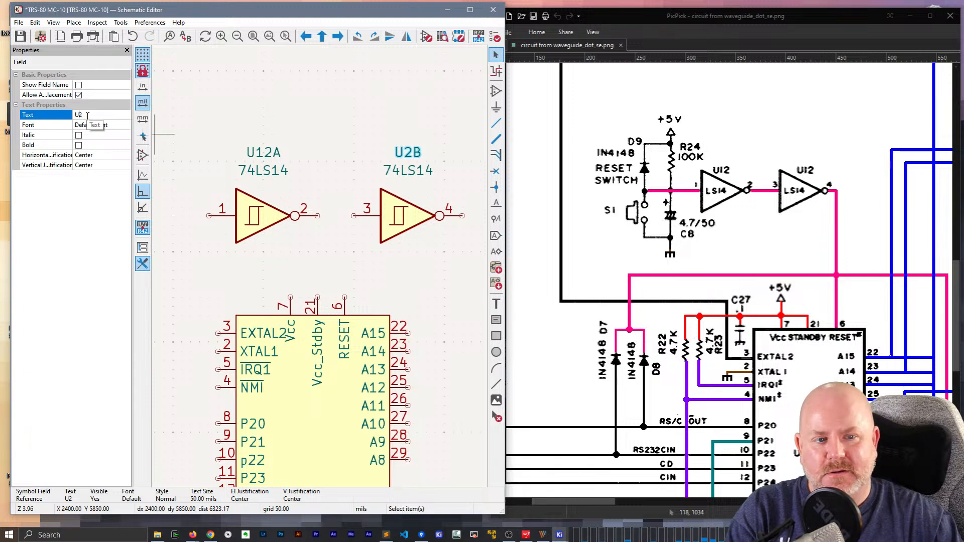
type("1")
key("Return")
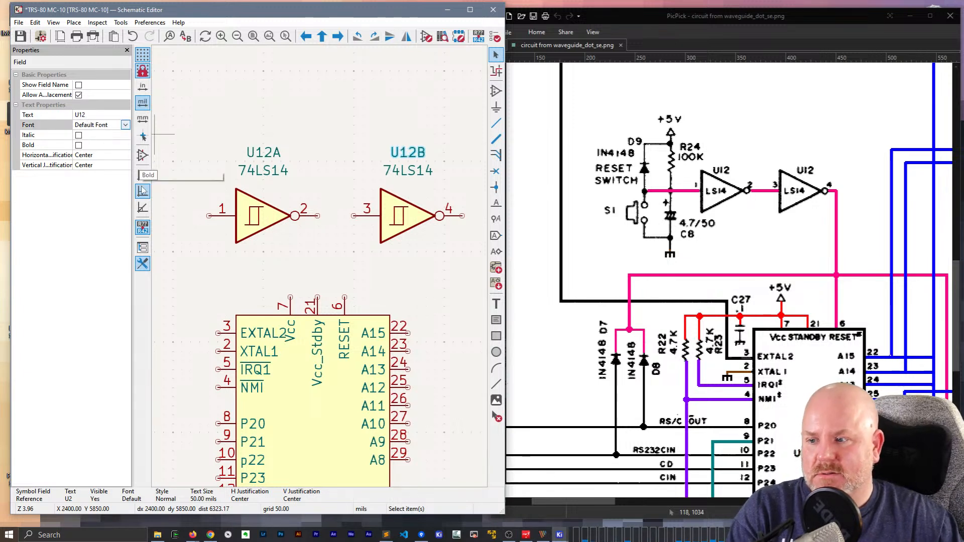
Wire U12A pin 2 to U12B pin 3 and move the gate pair further left
left_click(318, 216)
left_click(354, 215)
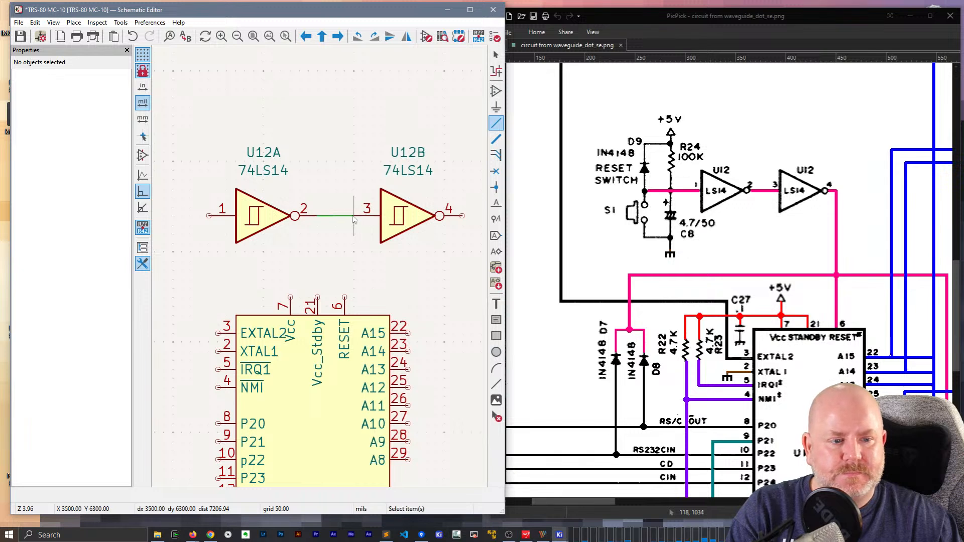
key("Escape")
scroll(324, 241, "down", 3)
left_click_drag(414, 276, 262, 222)
left_click_drag(377, 269, 322, 253)
key("Escape")
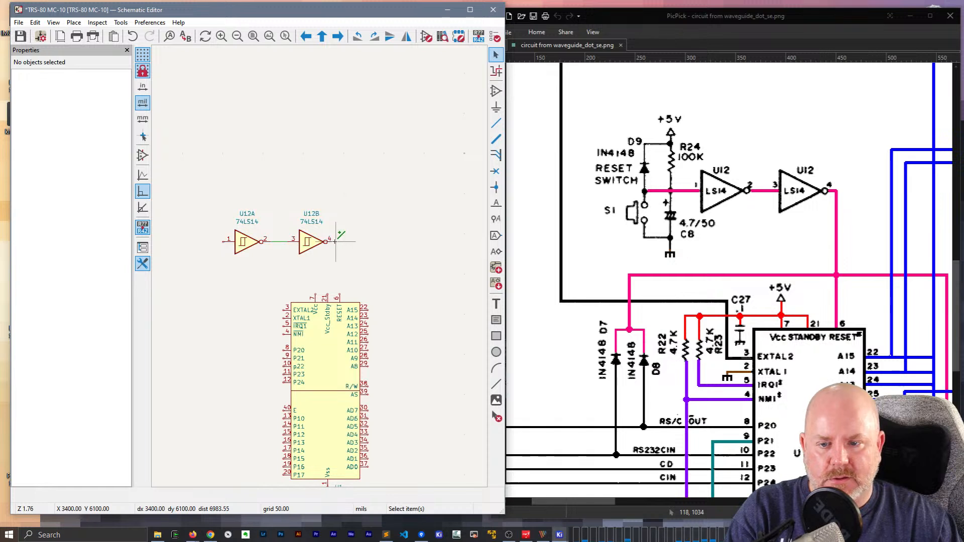
scroll(352, 303, "up", 3)
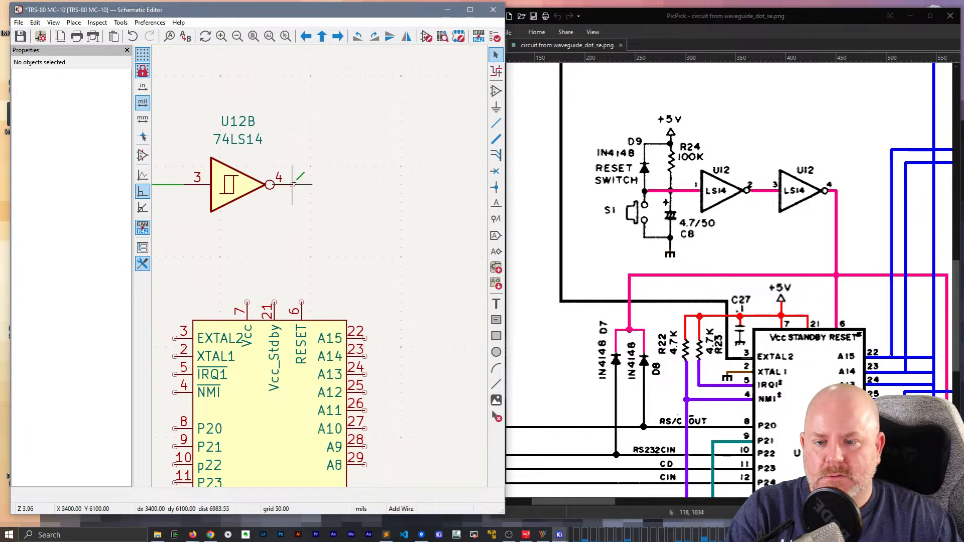
Wire U12B pin 4 to U1's RESET pin 6
key("w")
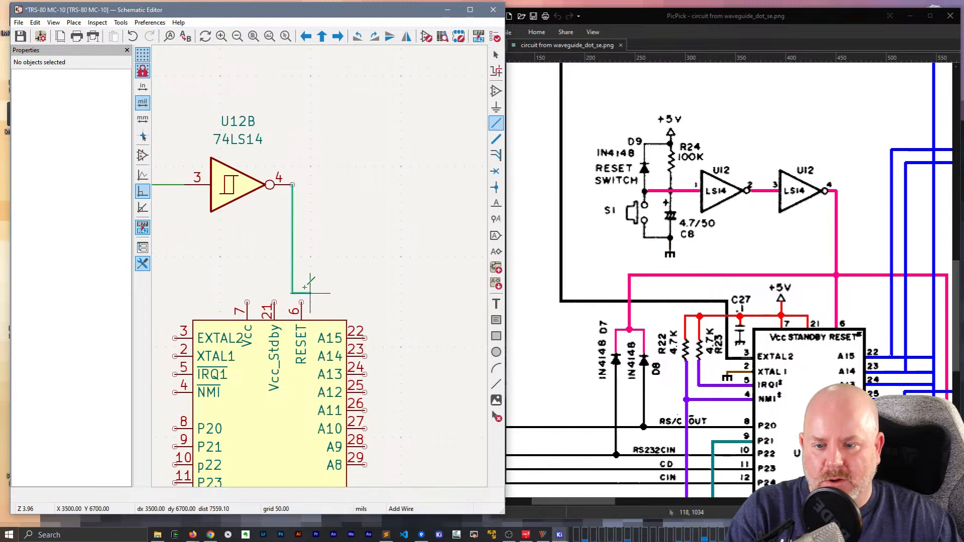
left_click(301, 303)
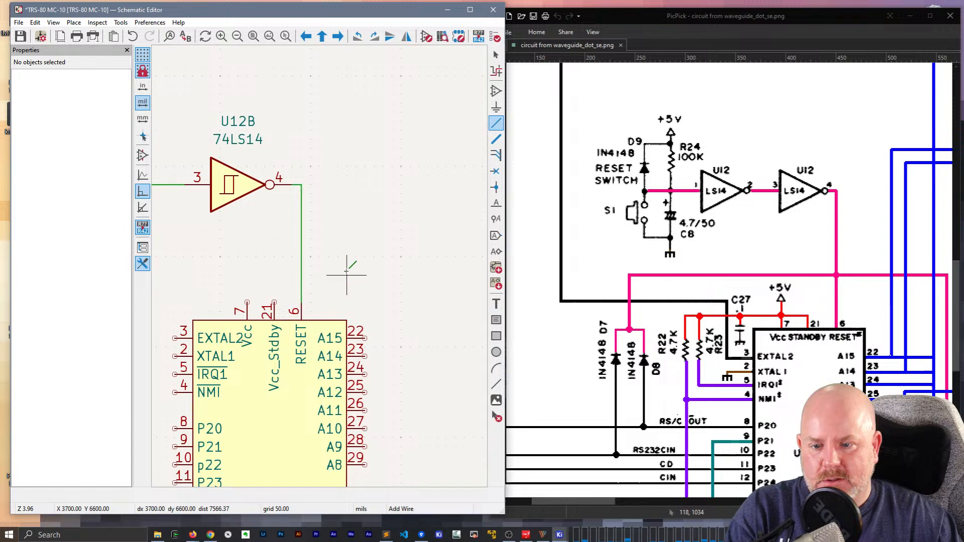
middle_click_drag(220, 247, 387, 273)
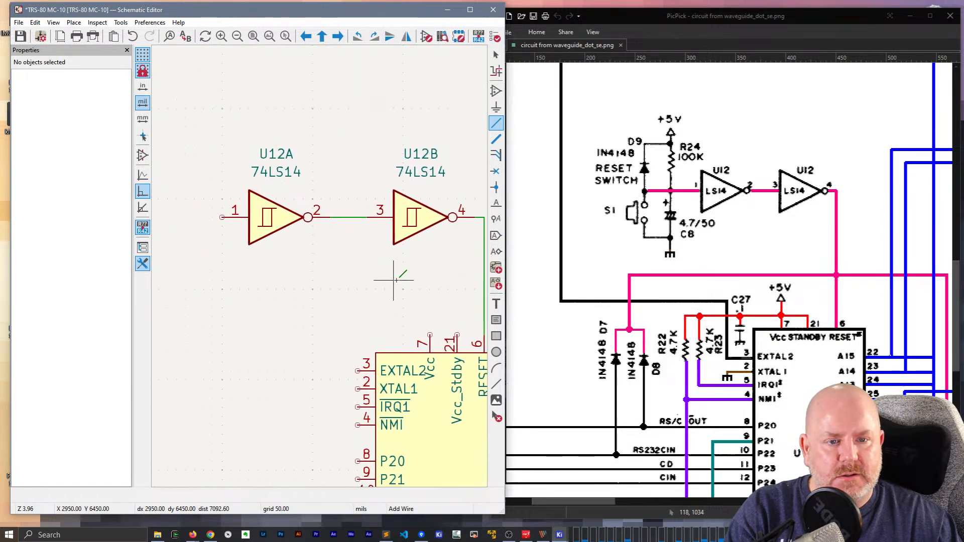
middle_click_drag(258, 269, 289, 300)
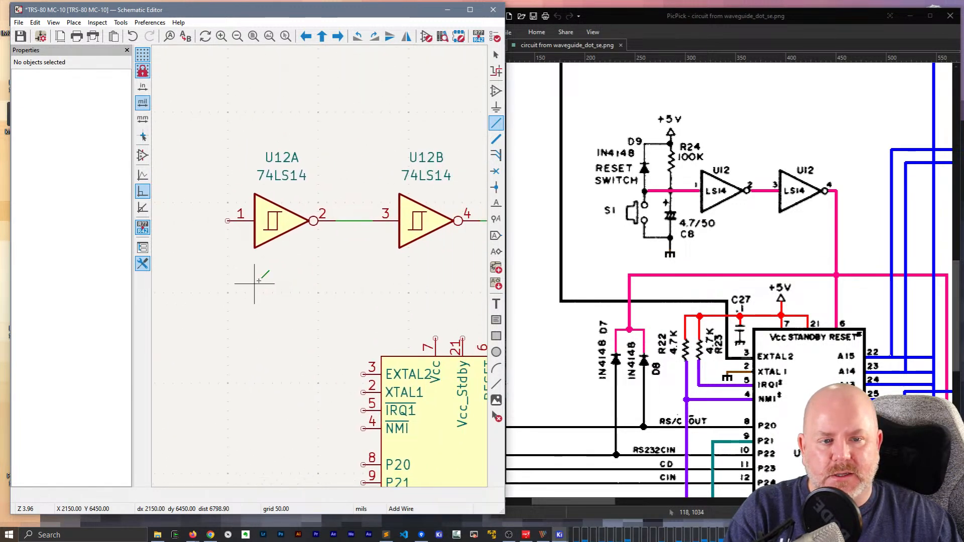
type("aR_S")
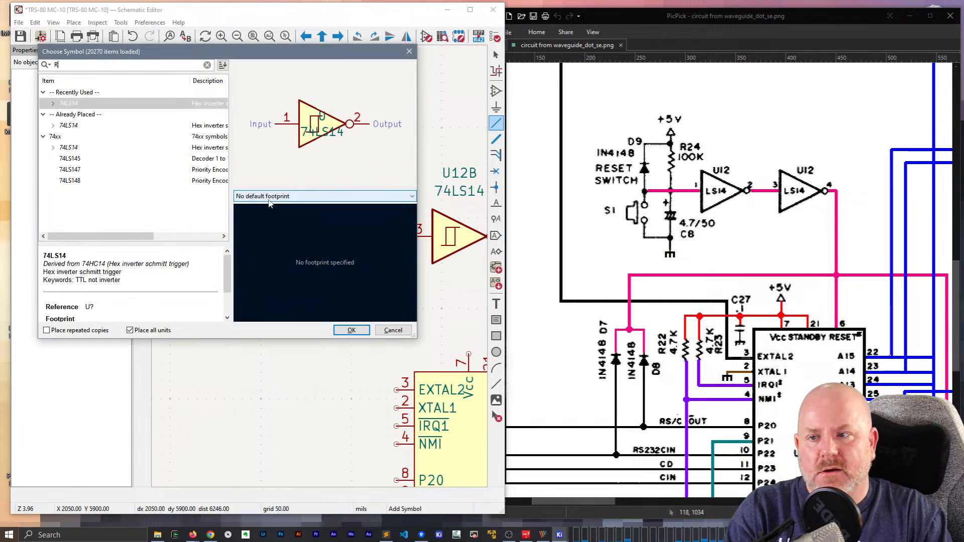
Place an R_Small resistor, R1, above U12A
key("Return")
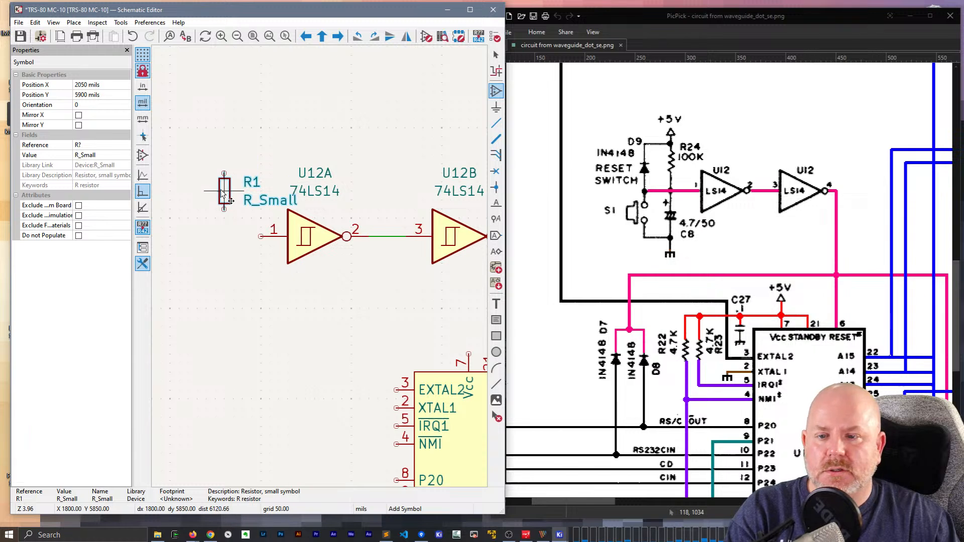
left_click(224, 194)
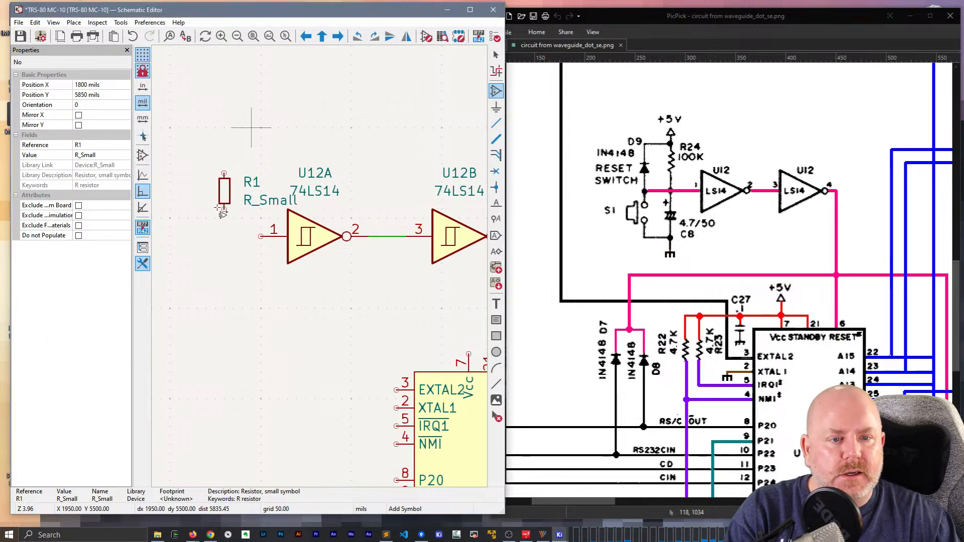
left_click(254, 132)
key("Escape")
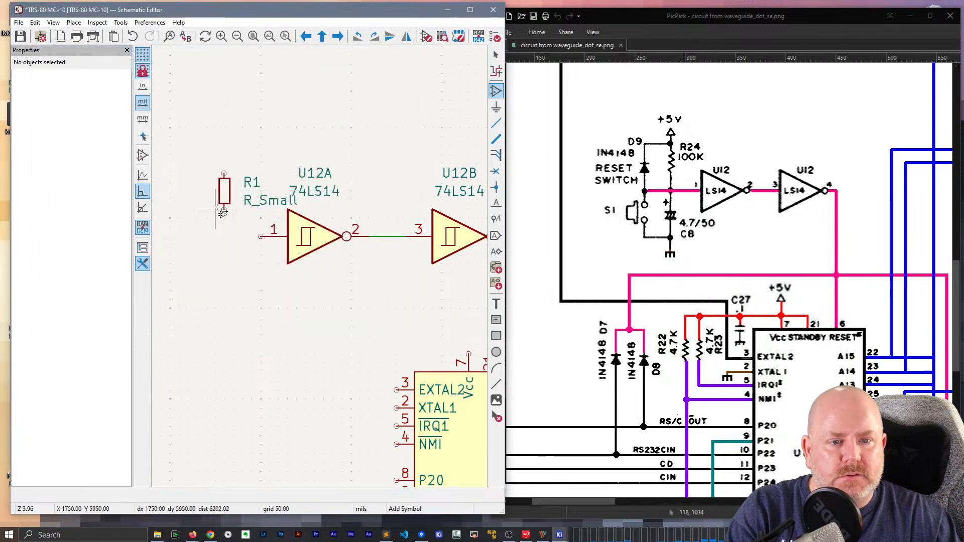
Place a C_Polarized_Small capacitor, C1, below R1
left_click(207, 248)
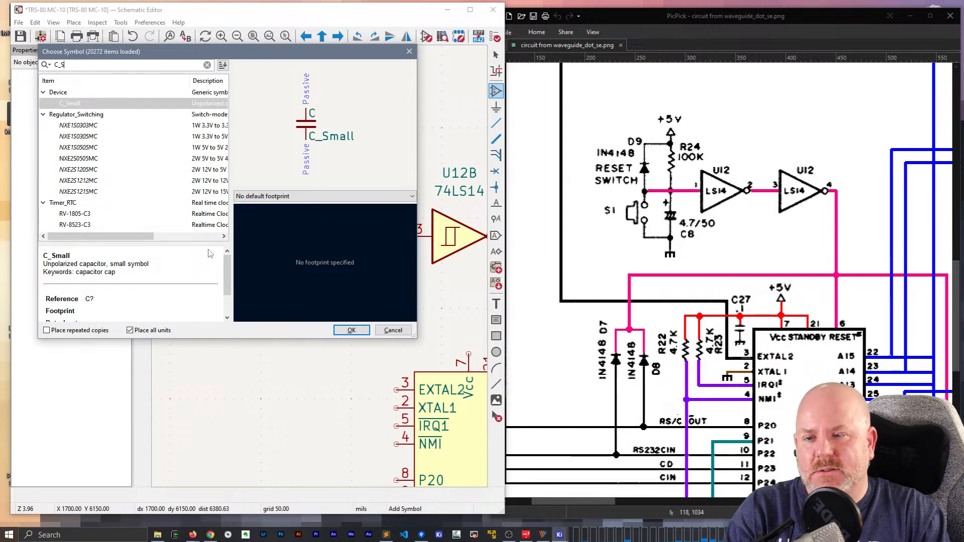
key("BackSpace")
type("Polarized_Small")
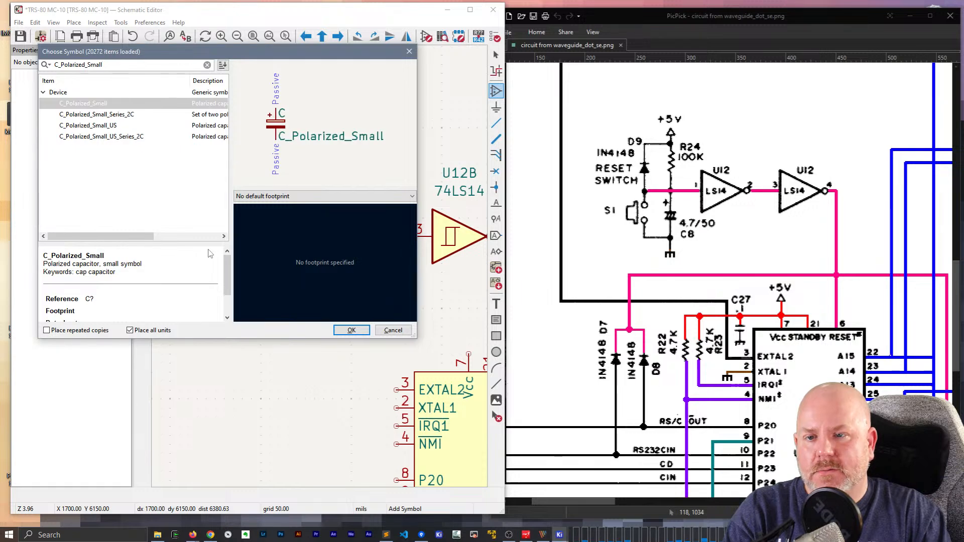
key("Return")
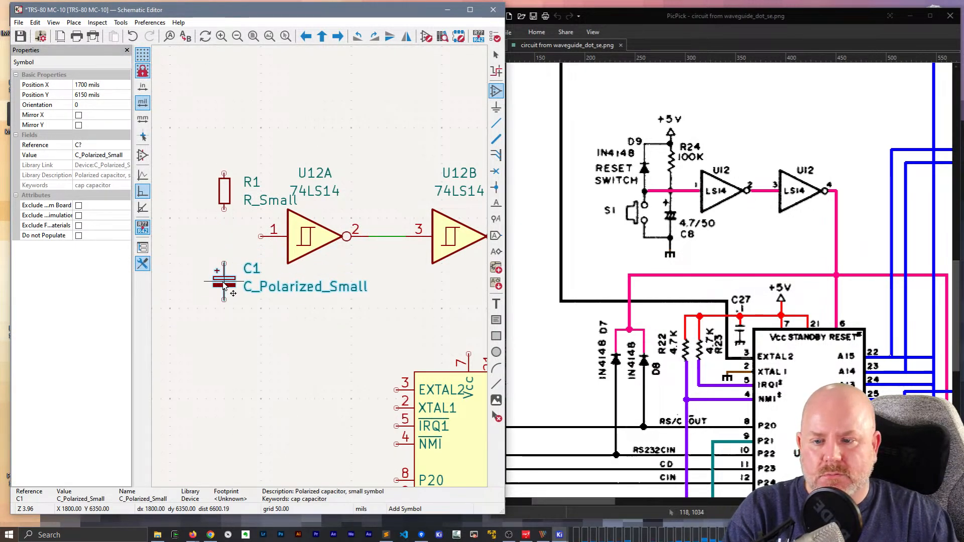
left_click(224, 284)
Place a D_Small_Filled diode, D1, rotated vertical, to the left of R1
middle_click_drag(242, 371, 336, 379)
left_click(238, 237)
type("D_SMall")
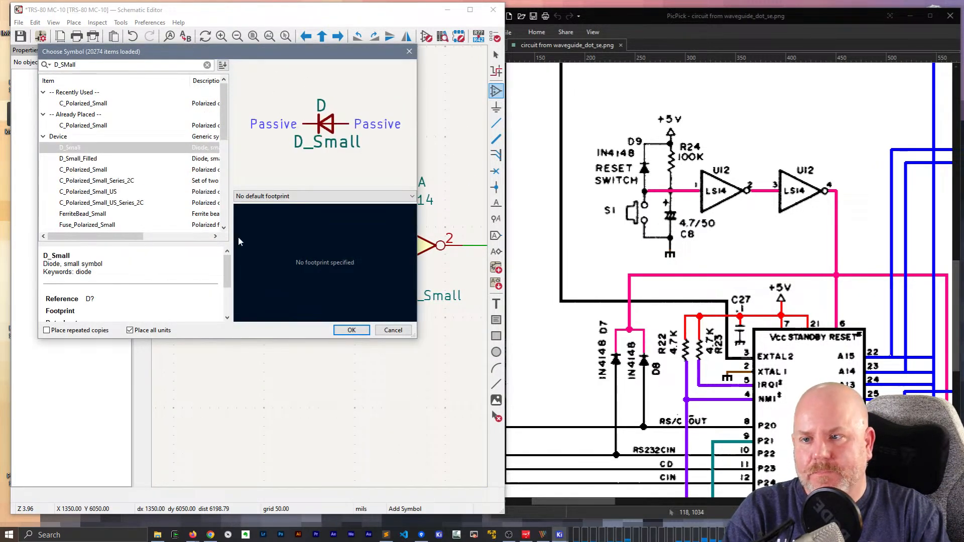
key("BackSpace")
key("BackSpace")
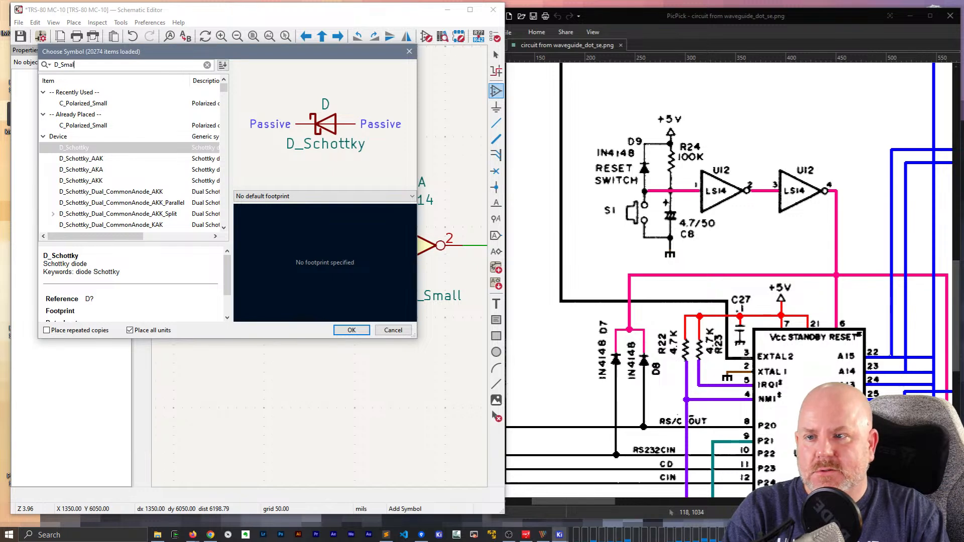
type("mall_")
key("Return")
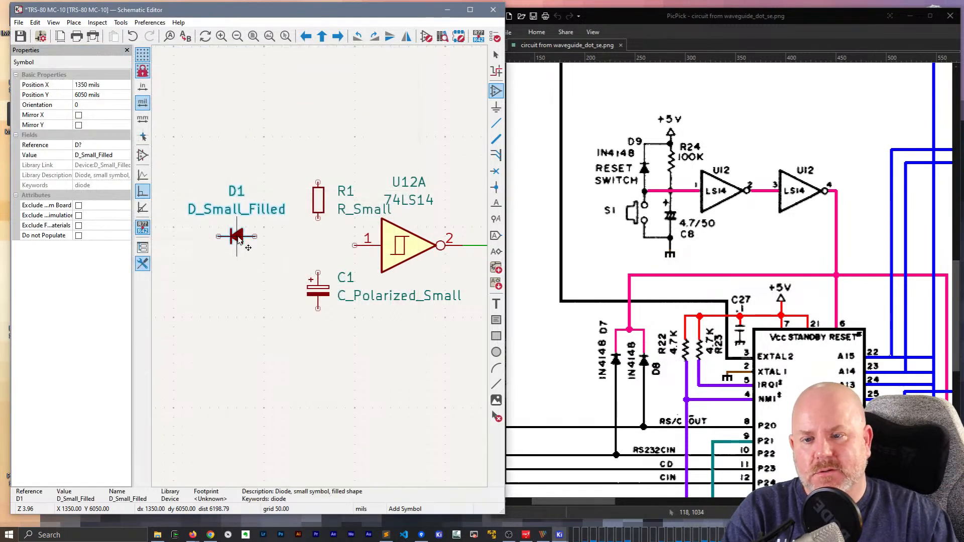
key("r")
key("r")
key("r")
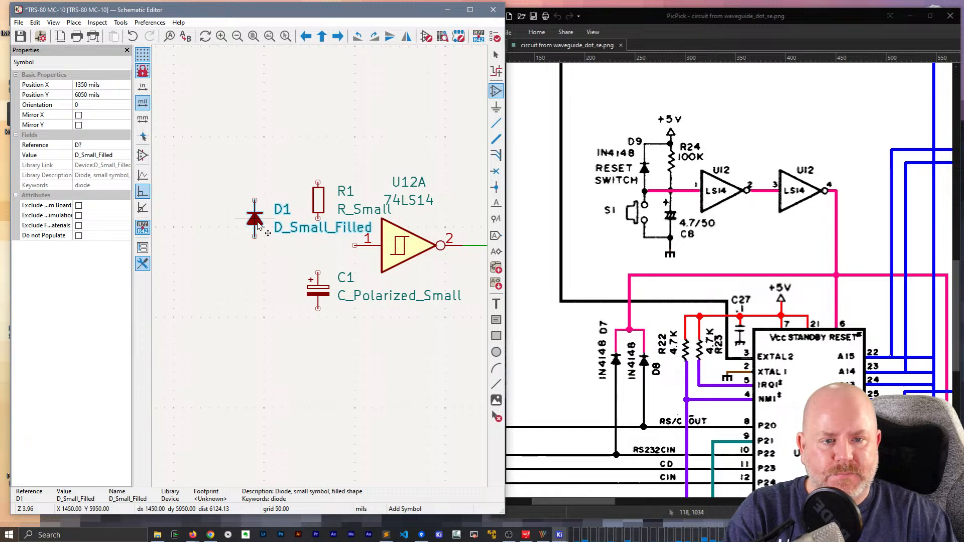
left_click(258, 226)
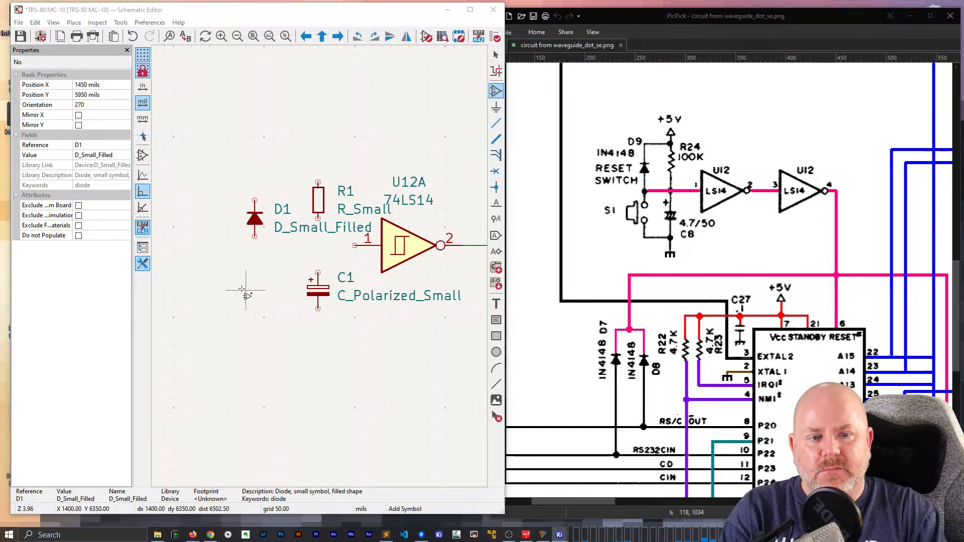
type("SPST")
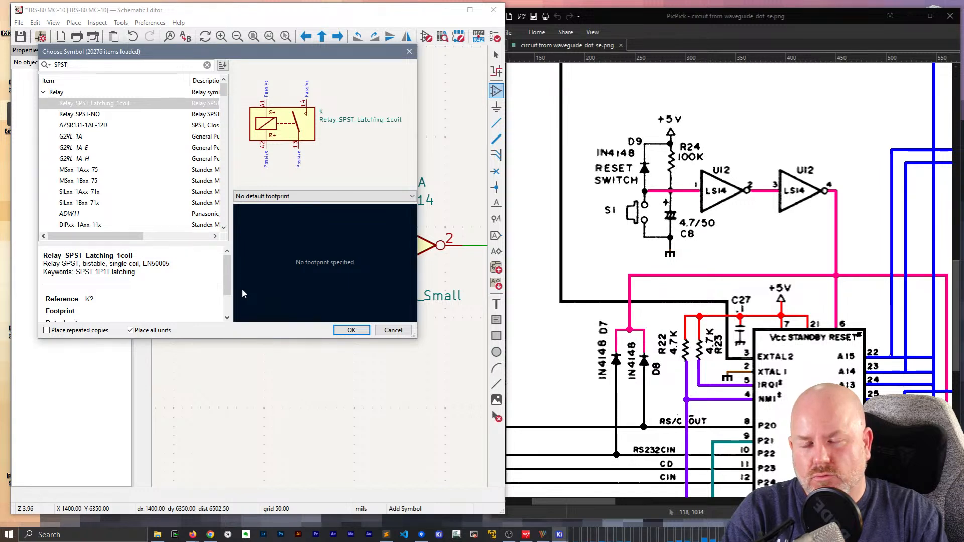
Browse the SPST search results, previewing the SW_SPST switch and collapsing the groups
left_click(43, 93)
left_click(76, 136)
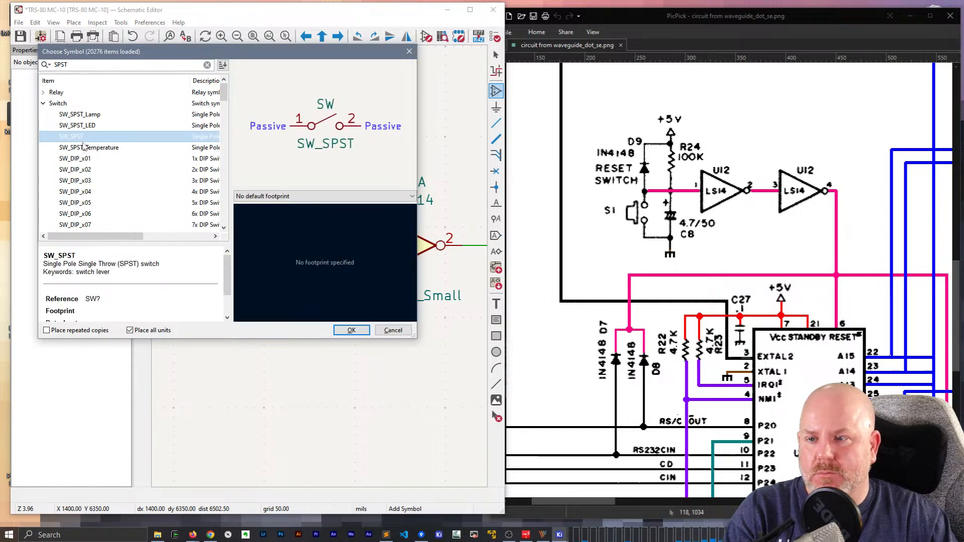
scroll(84, 146, "down", 4)
scroll(84, 146, "up", 4)
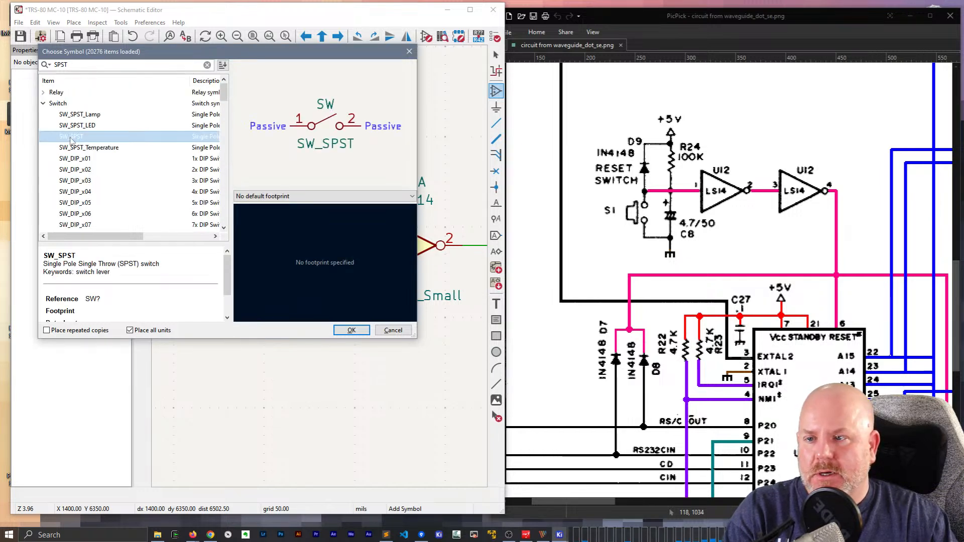
left_click(43, 103)
left_click(43, 115)
left_click(43, 126)
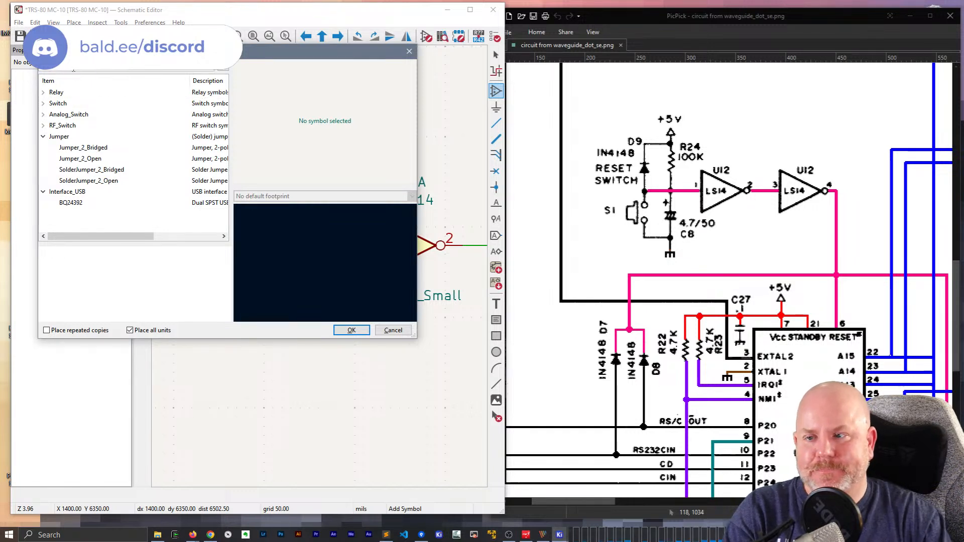
Place the SW_Push pushbutton, SW1, rotated vertical, on the sheet
type("pushbutton")
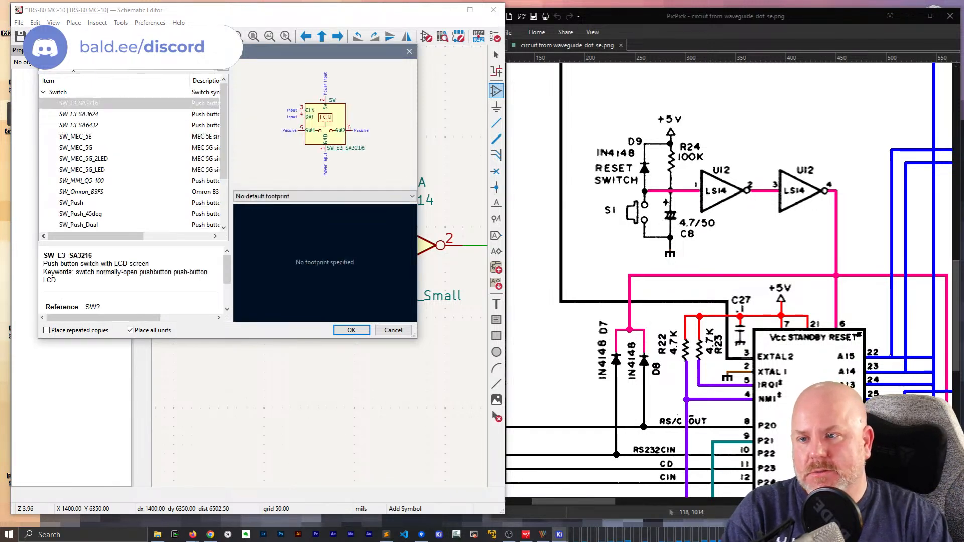
scroll(80, 163, "down", 1)
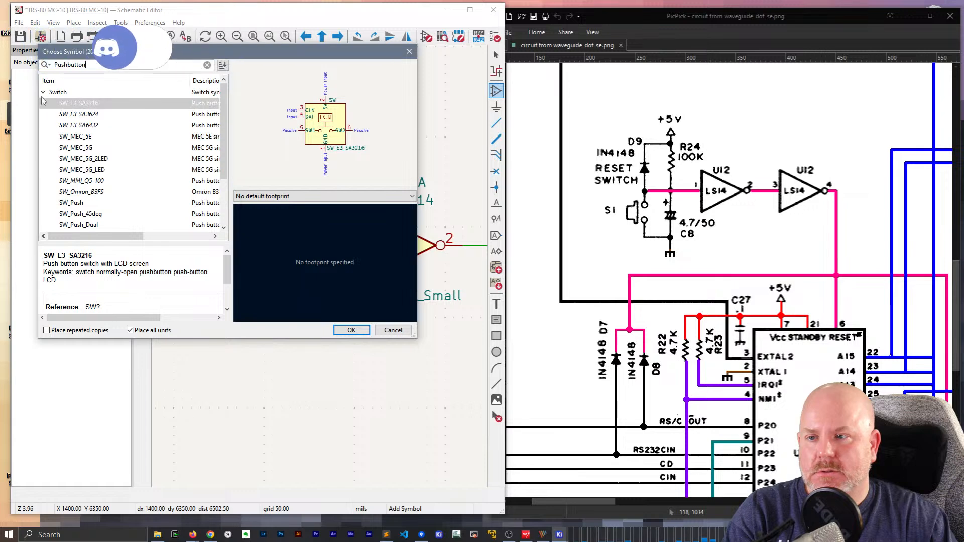
left_click(80, 170)
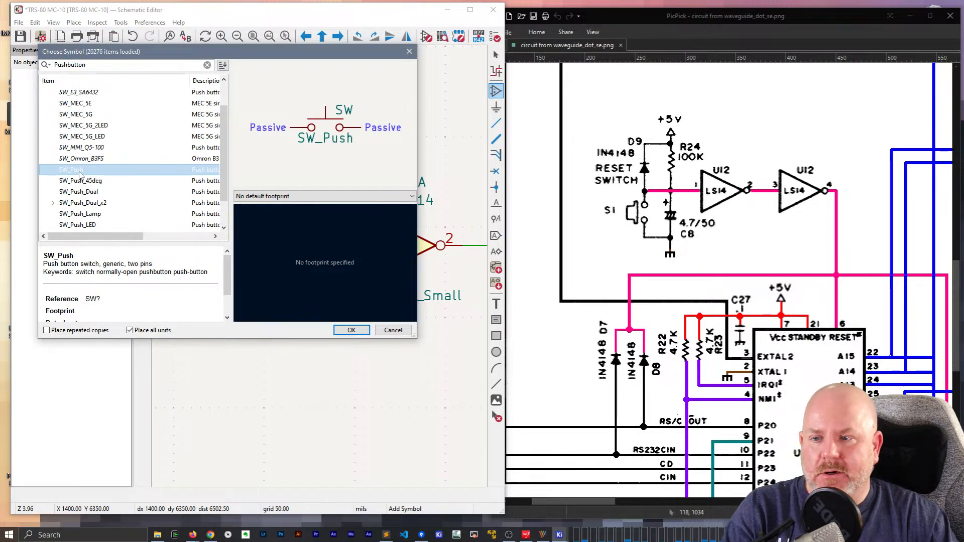
double_click(79, 171)
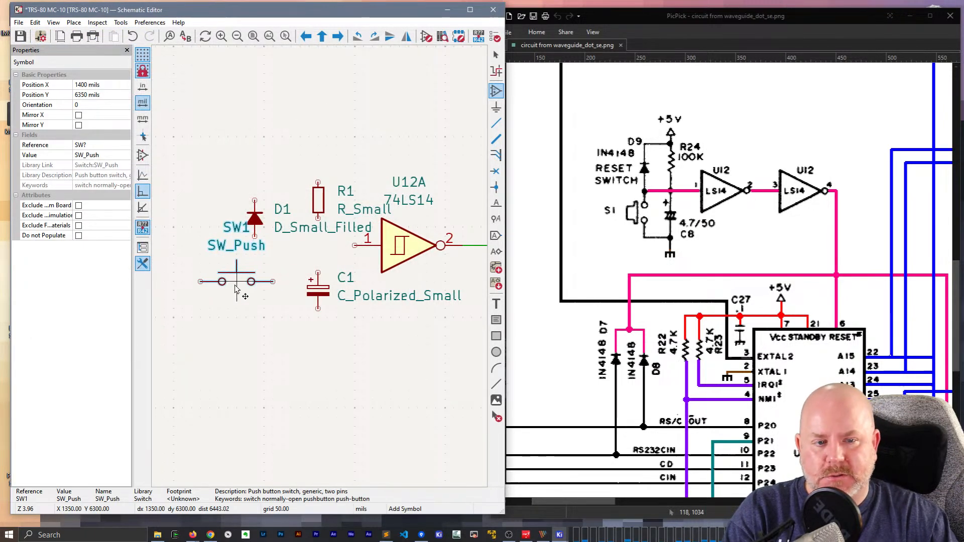
key("r")
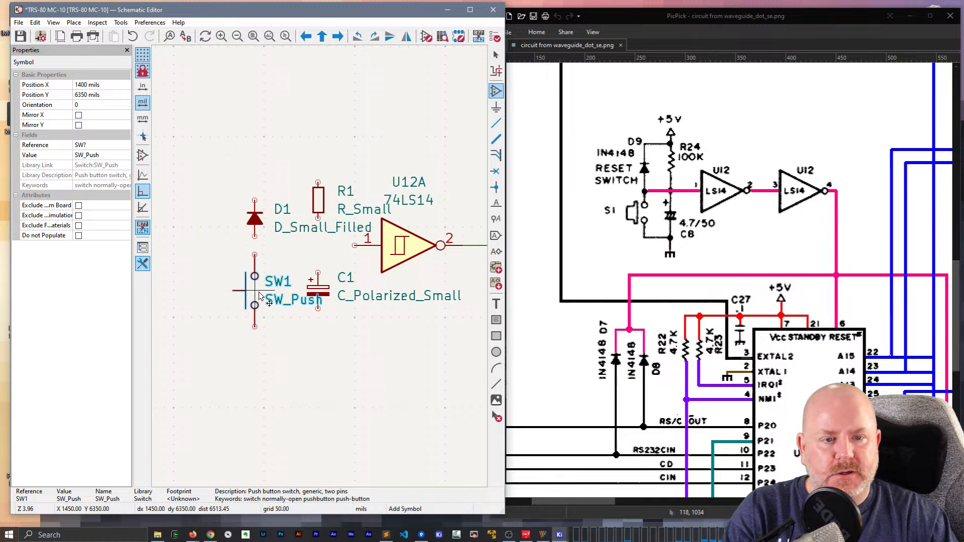
left_click(257, 306)
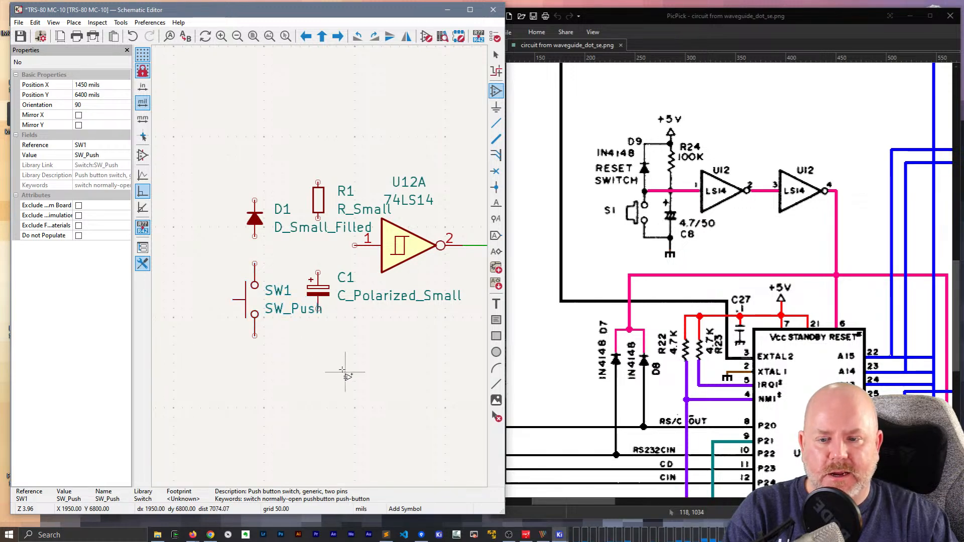
key("Escape")
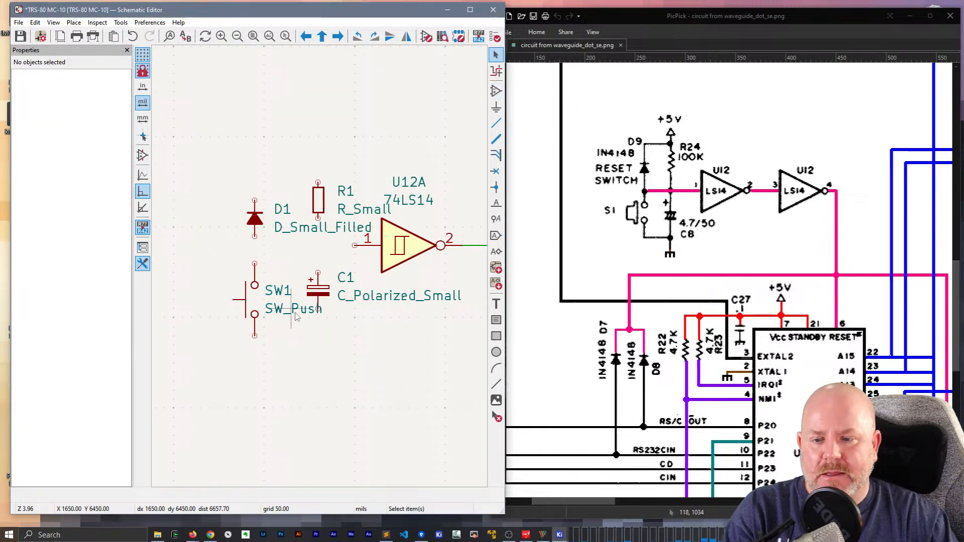
Hide the switch's SW_Push value label
left_click(296, 317)
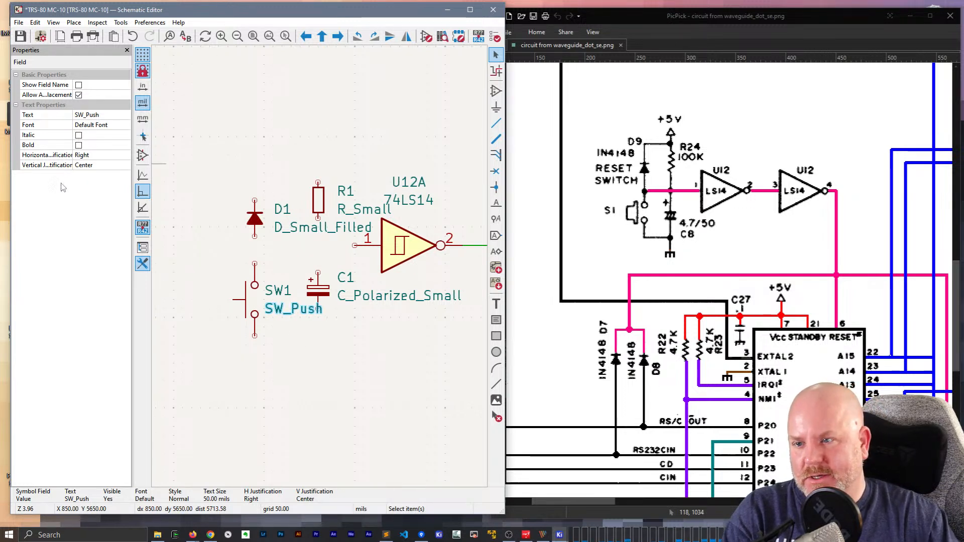
double_click(298, 316)
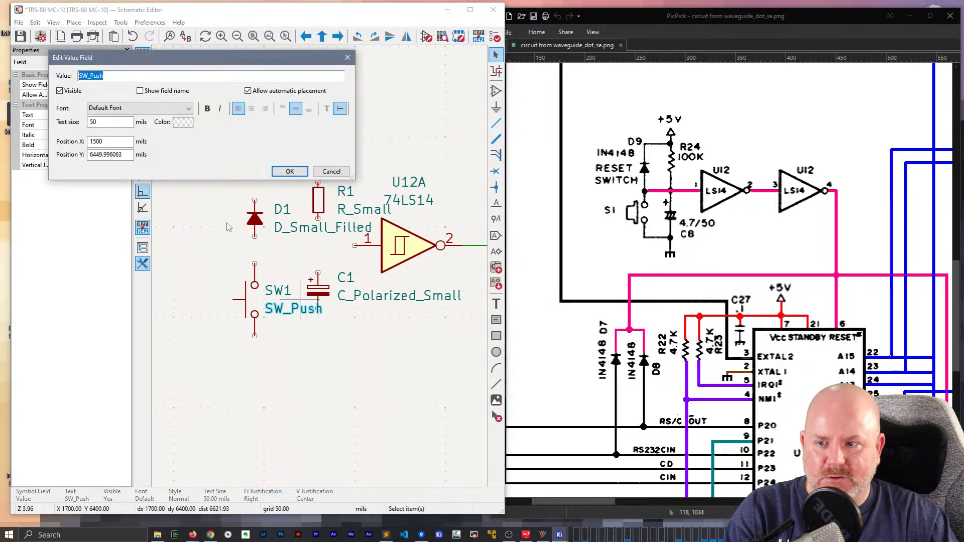
left_click(283, 173)
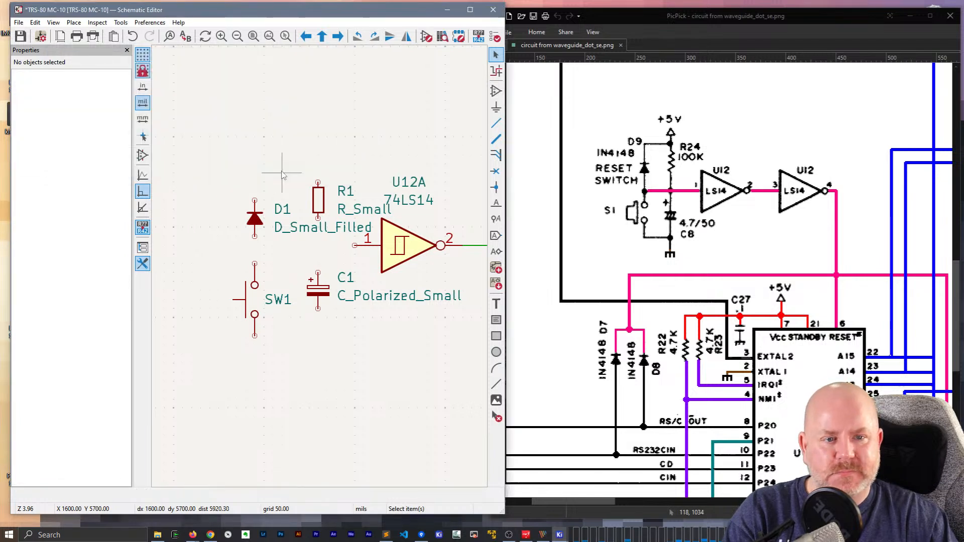
Set capacitor C1 to reference C8 with value 4.7u/50
left_click(390, 300)
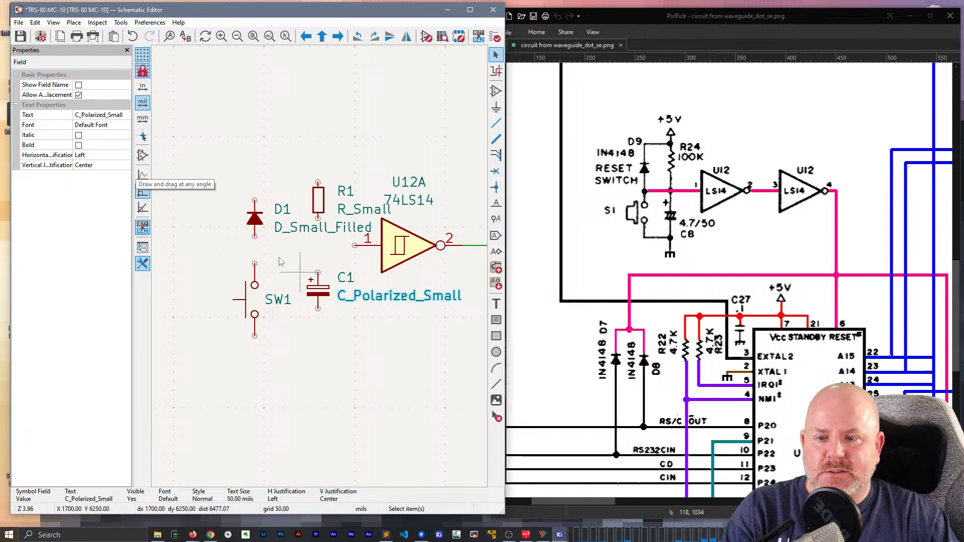
left_click(372, 420)
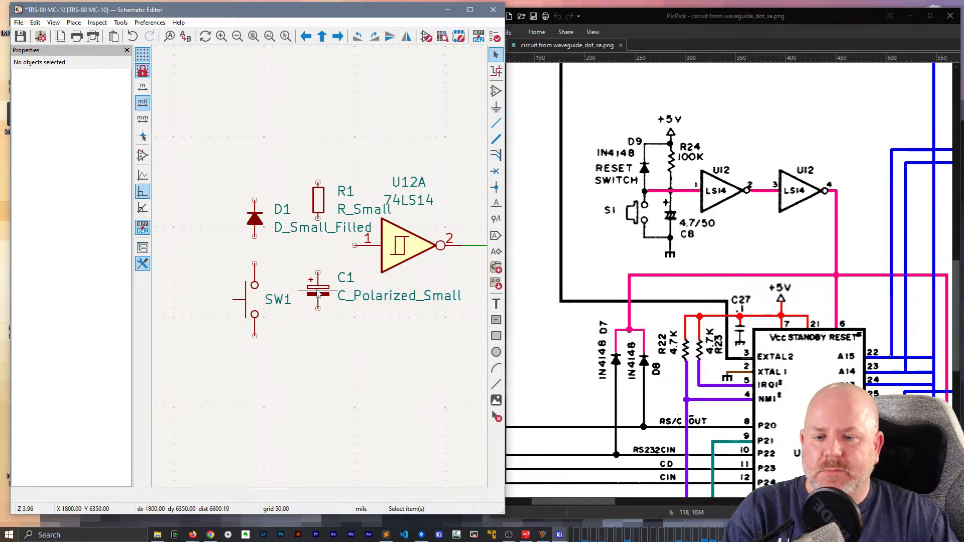
left_click(318, 293)
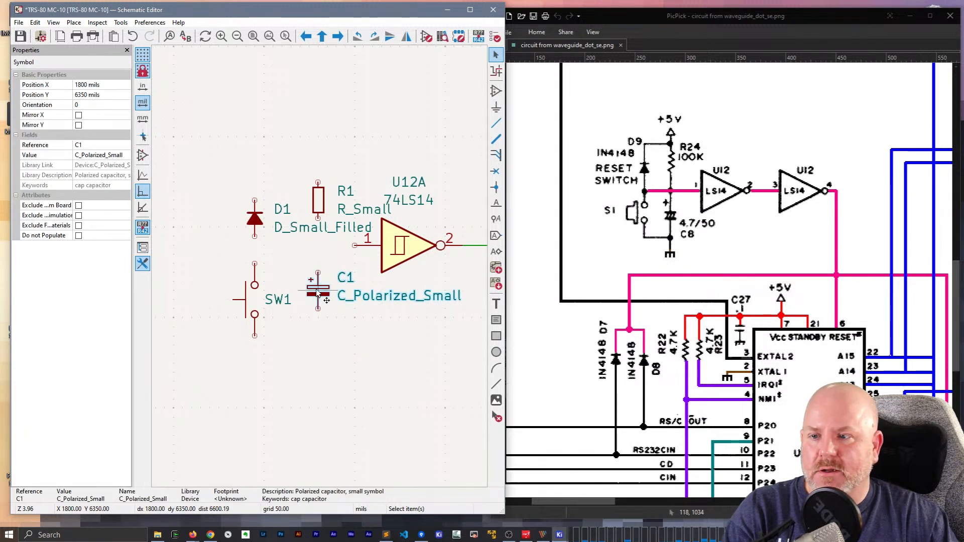
left_click(89, 146)
type("C")
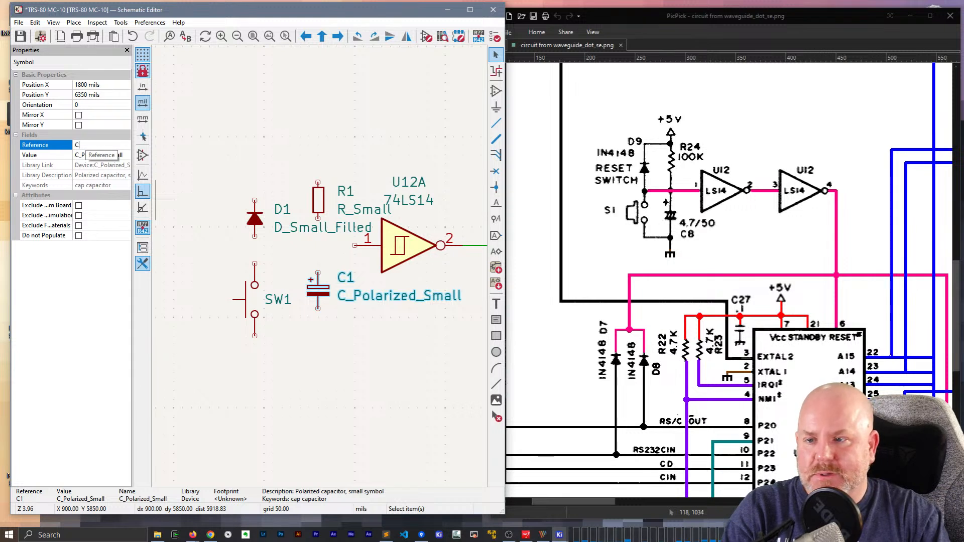
type("8")
key("Return")
left_click(80, 154)
type("4.7/50")
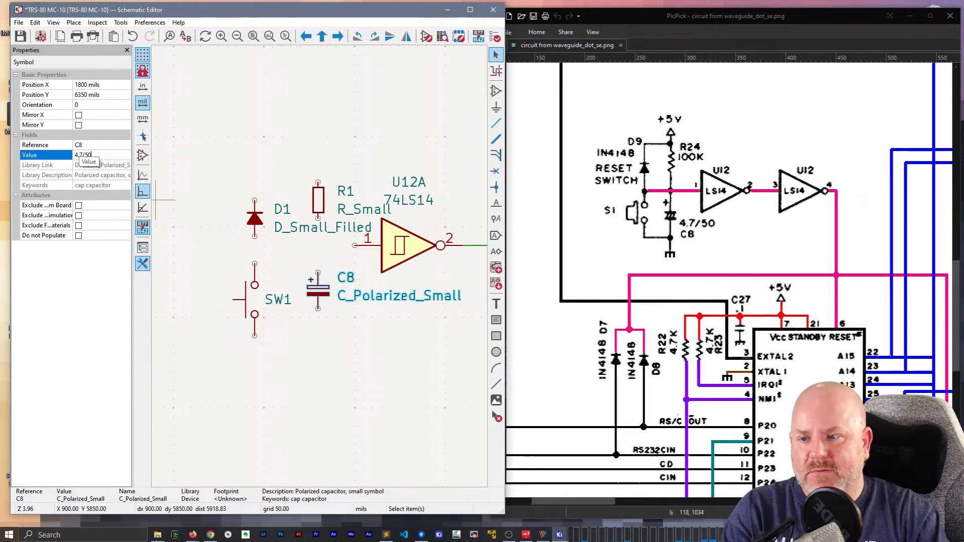
key("Return")
left_click(81, 155)
left_click(85, 156)
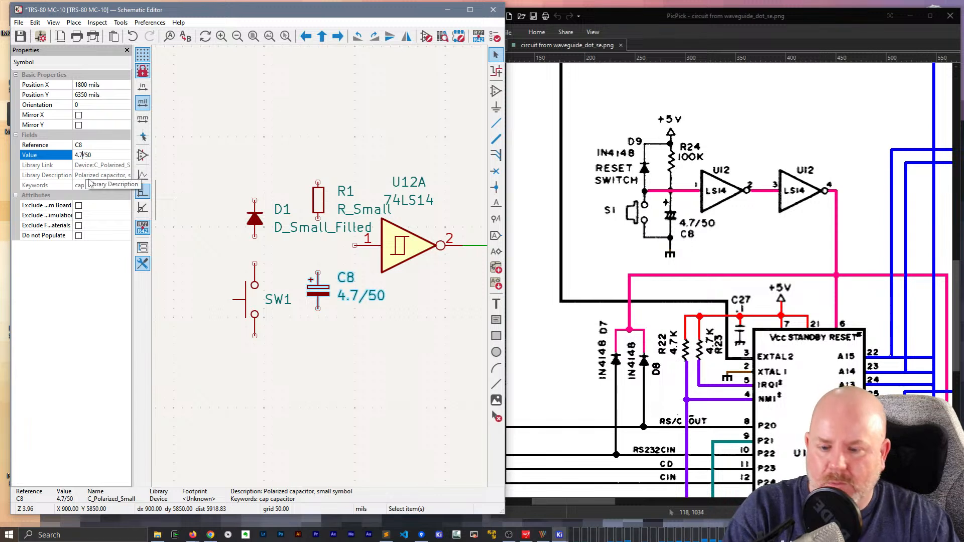
type("u")
key("Return")
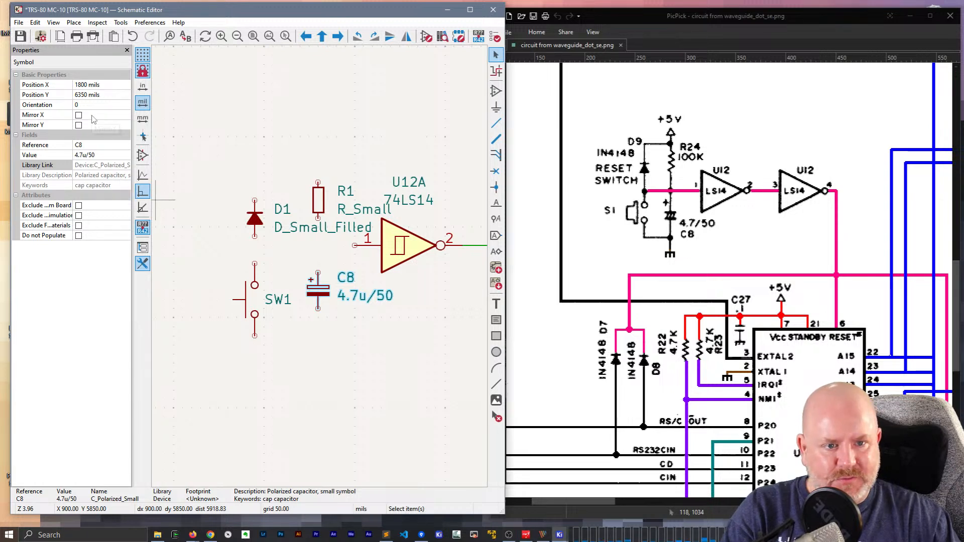
Set resistor R1 to reference R24 with value 100K
left_click(319, 199)
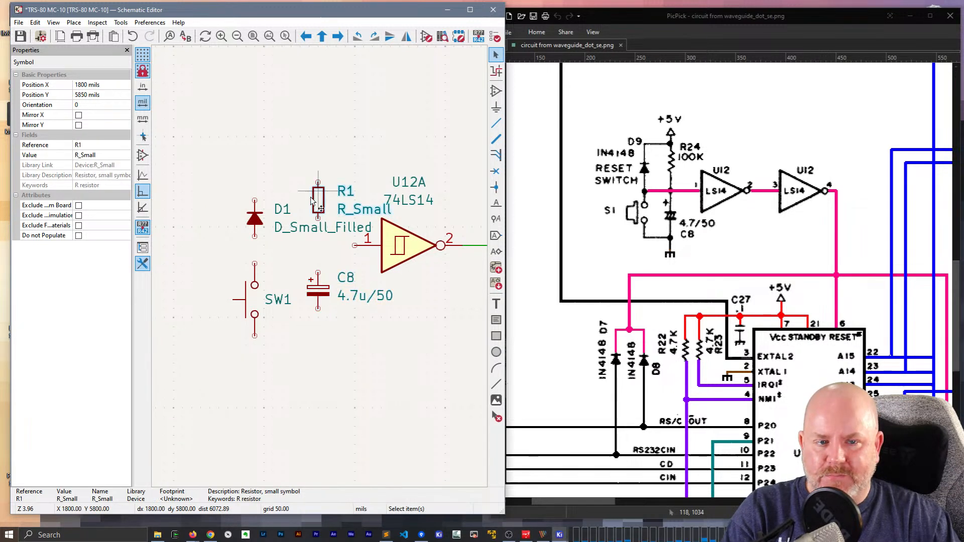
left_click(96, 144)
key("BackSpace")
type("24")
left_click(85, 155)
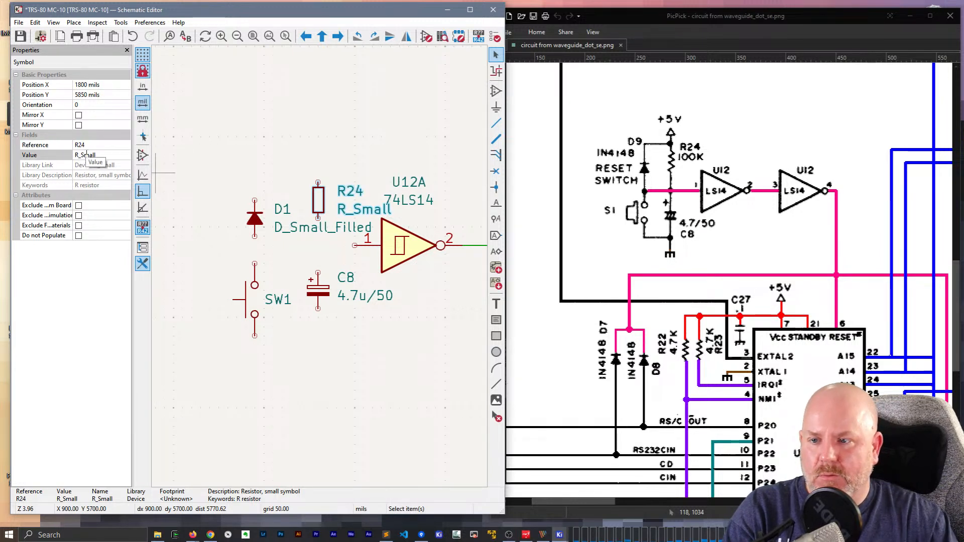
type("100")
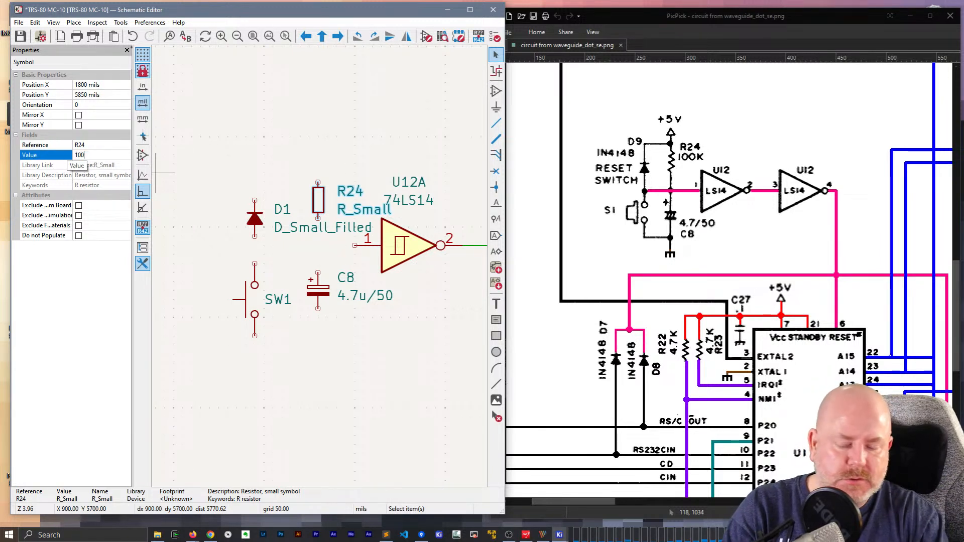
type("K")
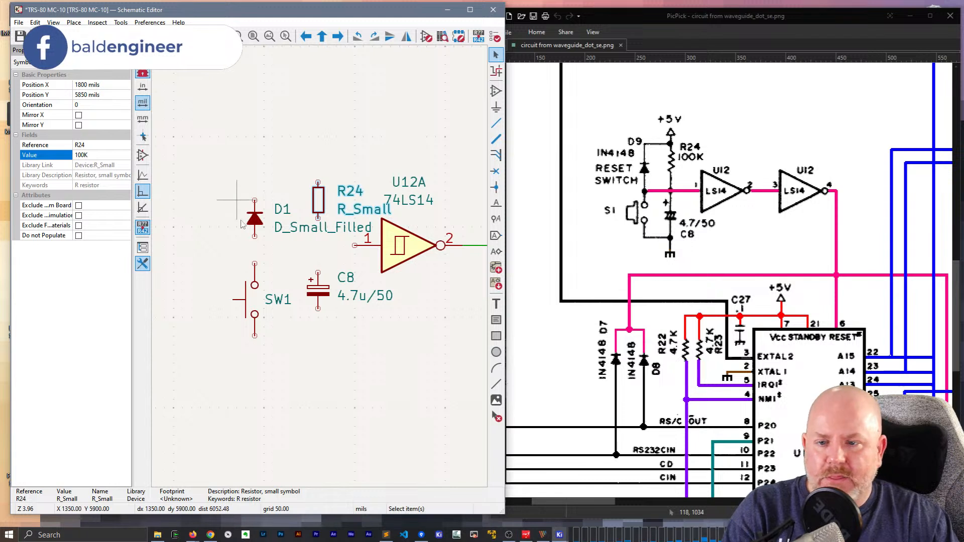
Mirror diode D1 so its labels sit on the left, then set it to D9, 1n4148
left_click(261, 218)
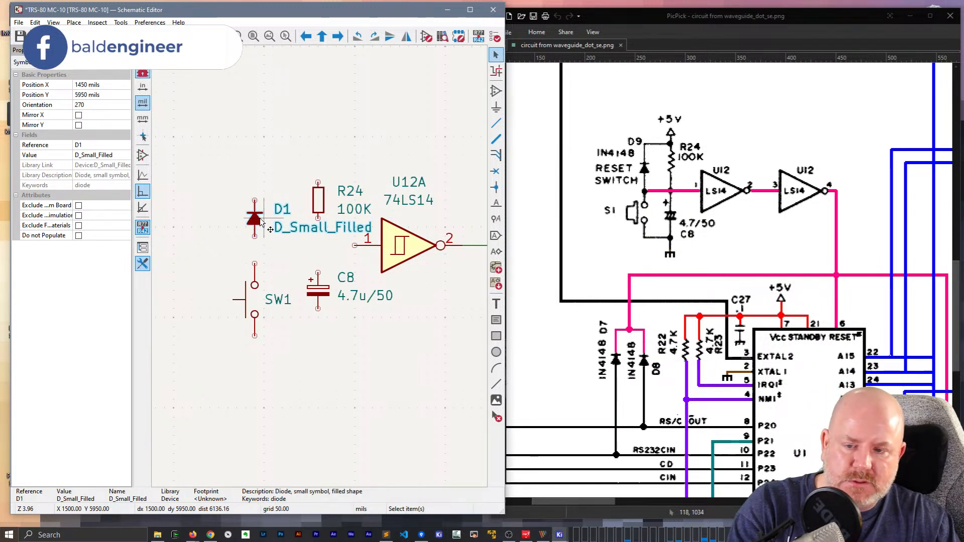
key("x")
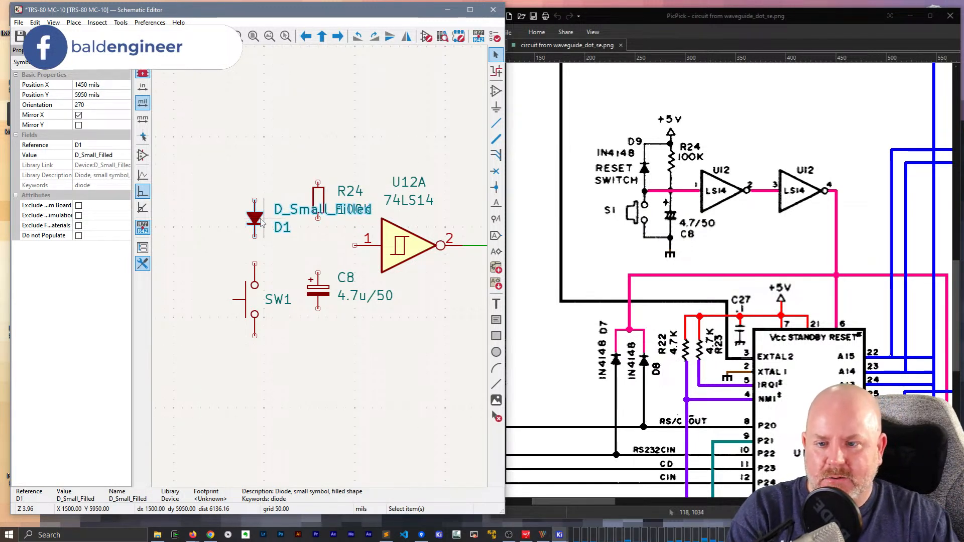
key("x")
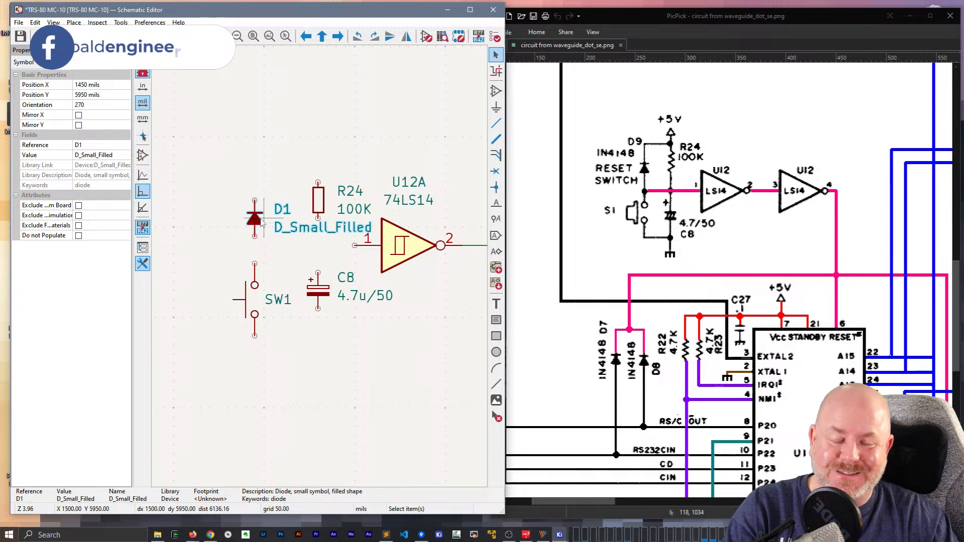
key("y")
middle_click_drag(261, 222, 353, 206)
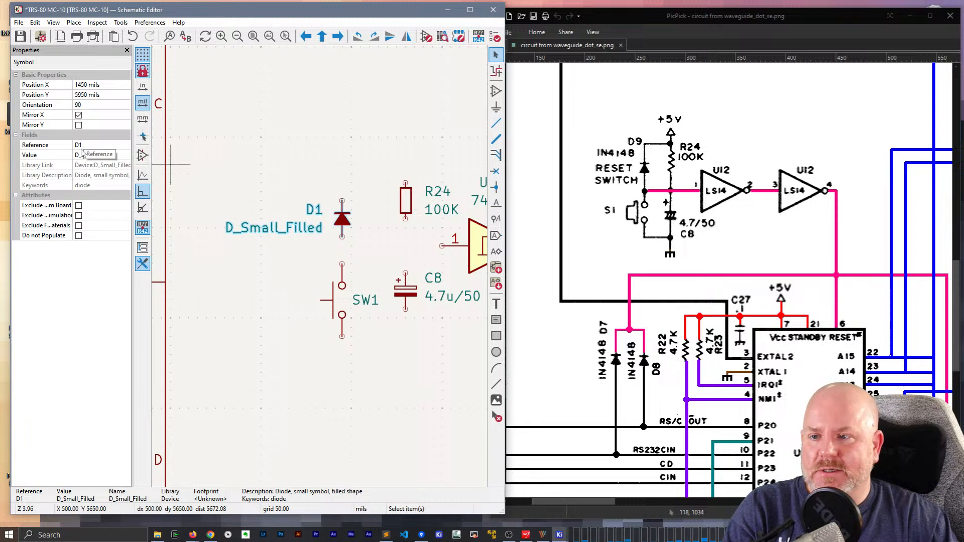
left_click(102, 145)
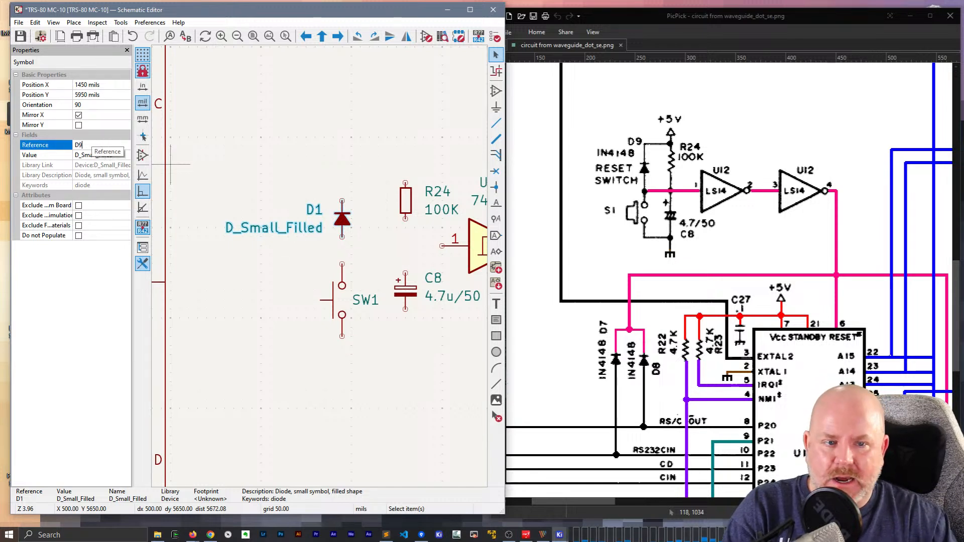
type("D9")
left_click(97, 155)
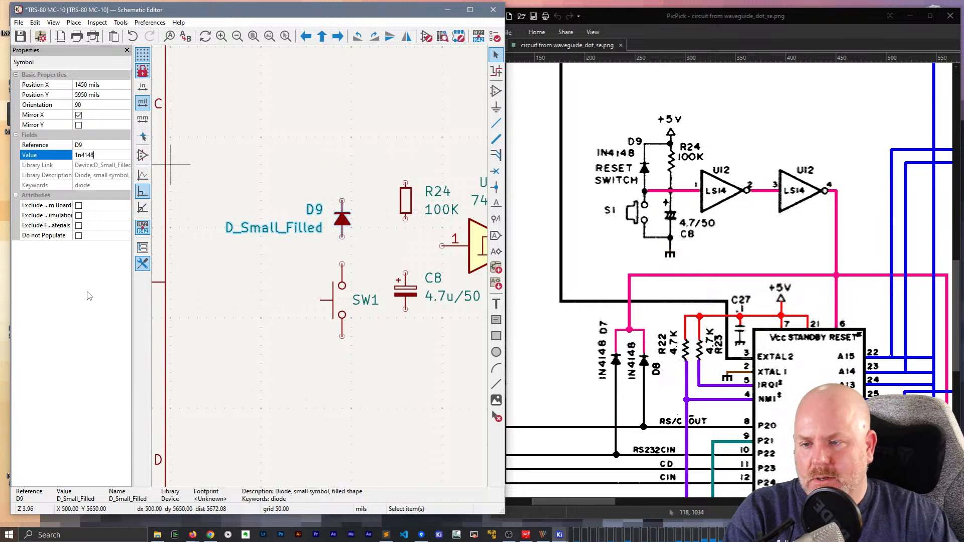
left_click(241, 270)
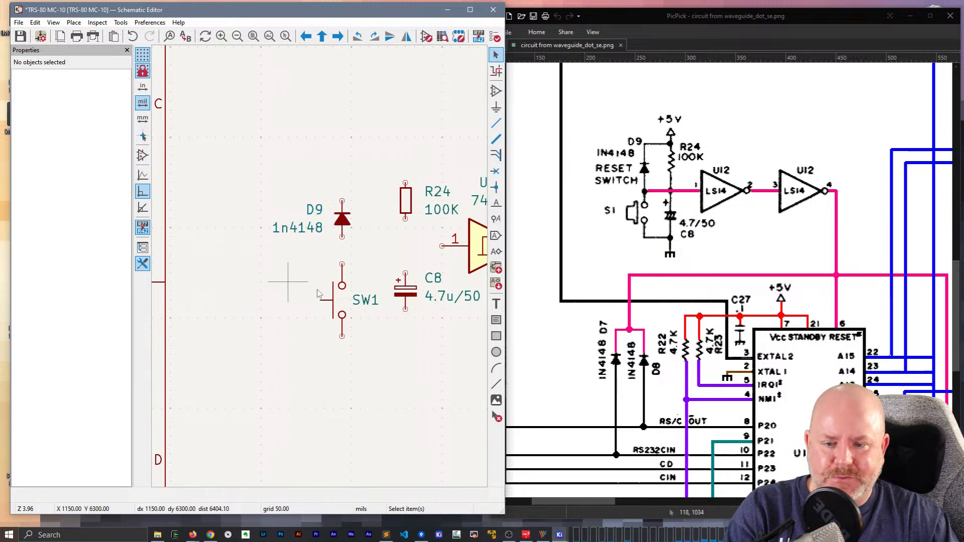
Rename switch SW1 to S1 and move its label to the switch's left side
left_click(368, 301)
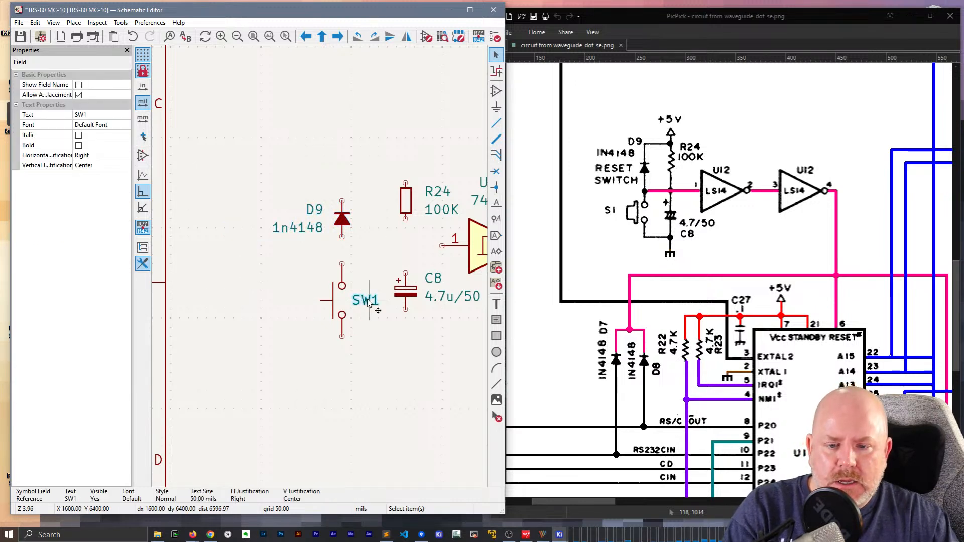
left_click(104, 115)
type("S1")
key("Return")
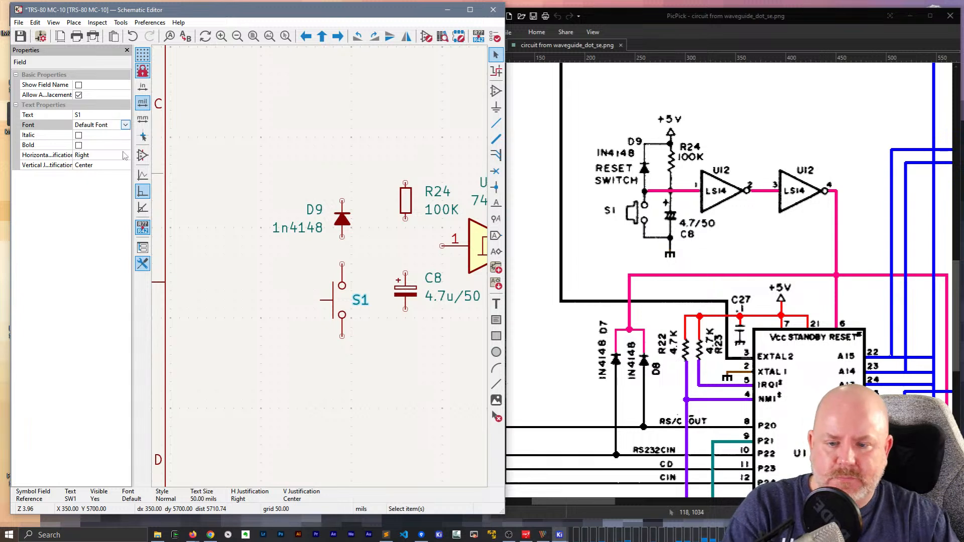
left_click_drag(353, 301, 296, 304)
left_click(295, 304)
middle_click_drag(388, 355, 267, 341)
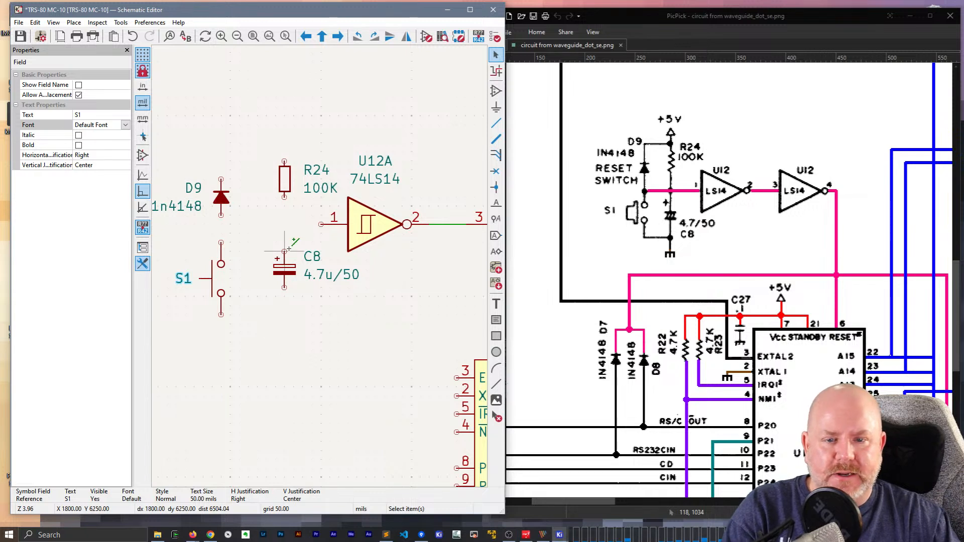
Wire D9 to S1, R24 to C8, and U12A pin 1 into them, adding a junction
key("w")
left_click(221, 243)
left_click(284, 197)
left_click(284, 251)
left_click(321, 225)
left_click(221, 225)
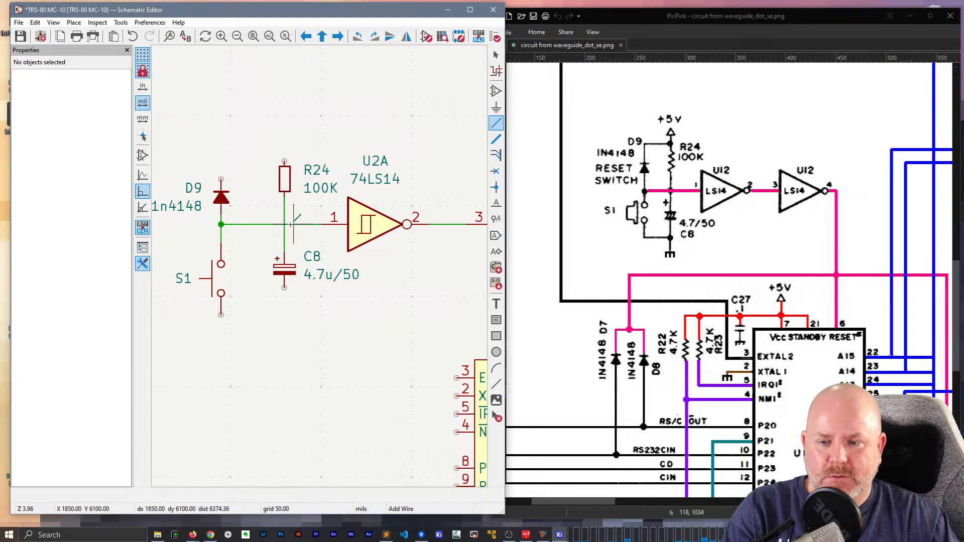
key("j")
left_click(284, 225)
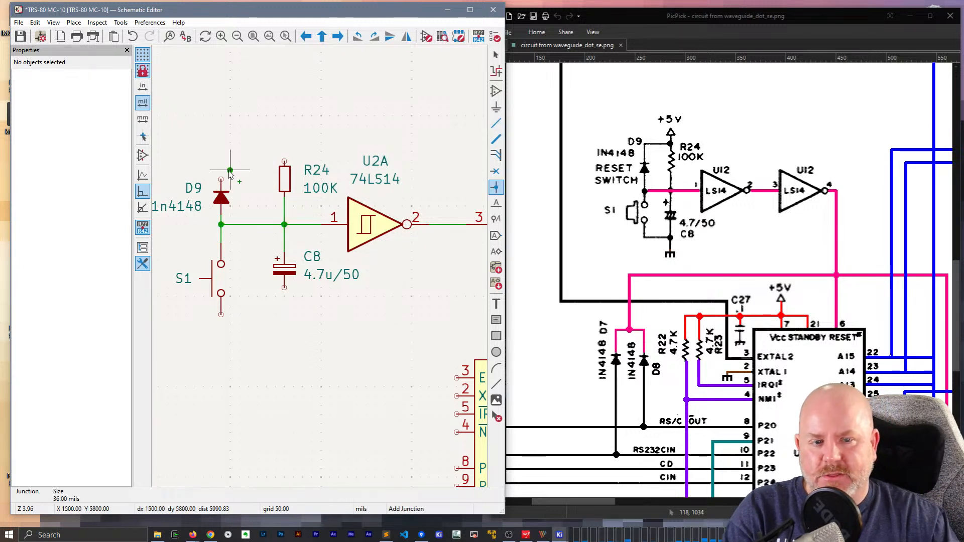
key("Escape")
Join the top pins of D9 and R24 and place a +5V supply above R24
key("w")
left_click(221, 152)
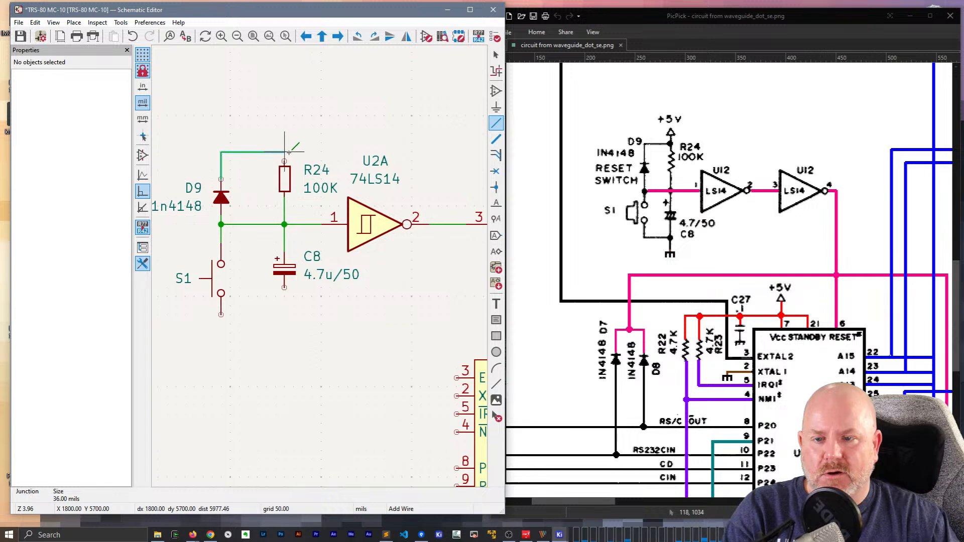
left_click(285, 162)
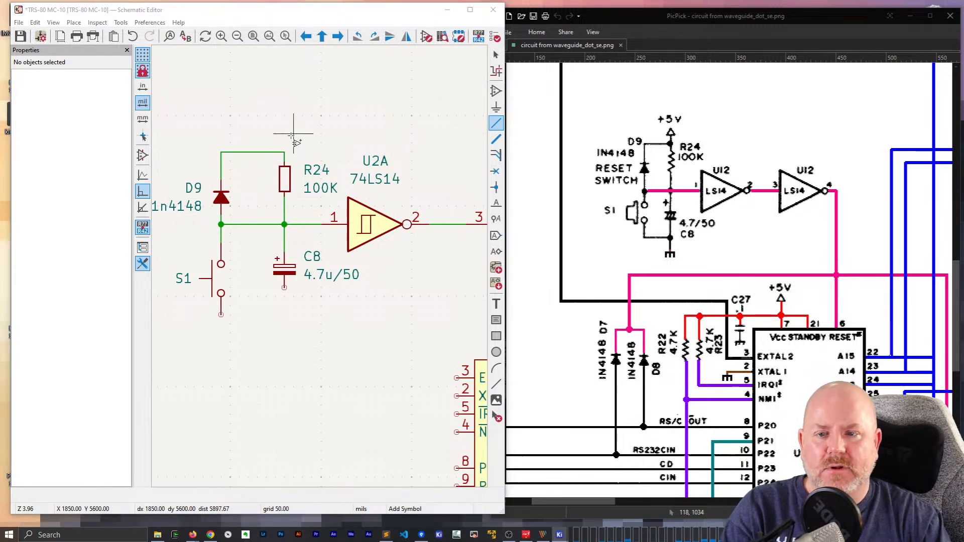
type("+5V")
key("Return")
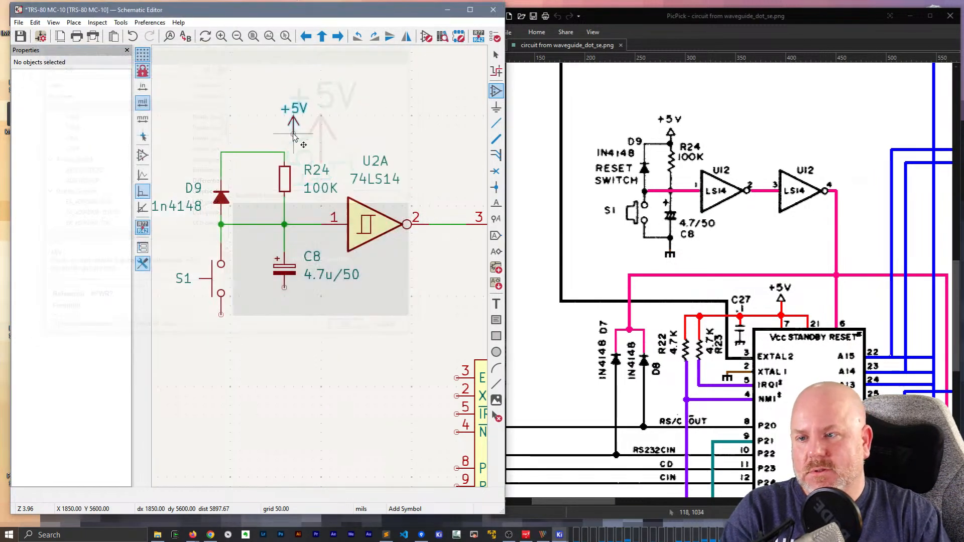
left_click(284, 143)
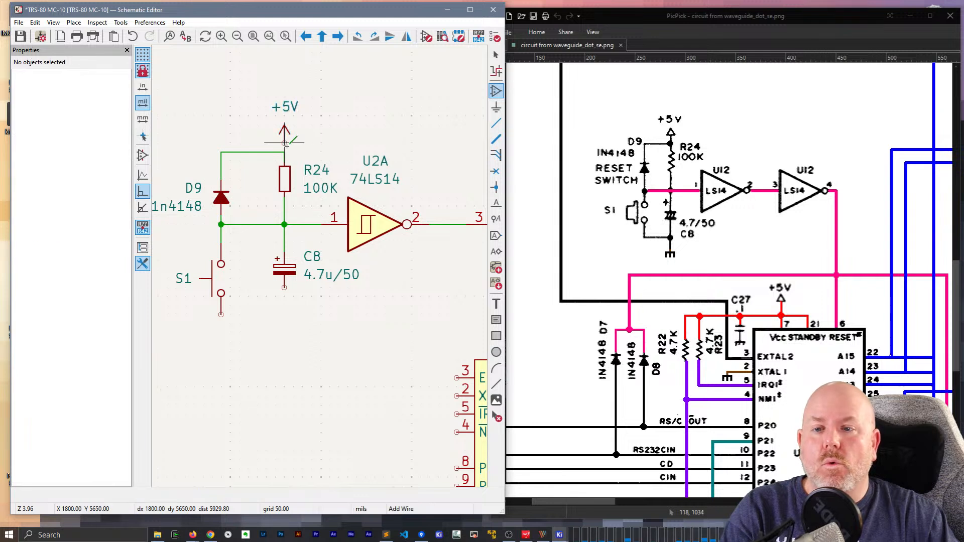
key("w")
key("Escape")
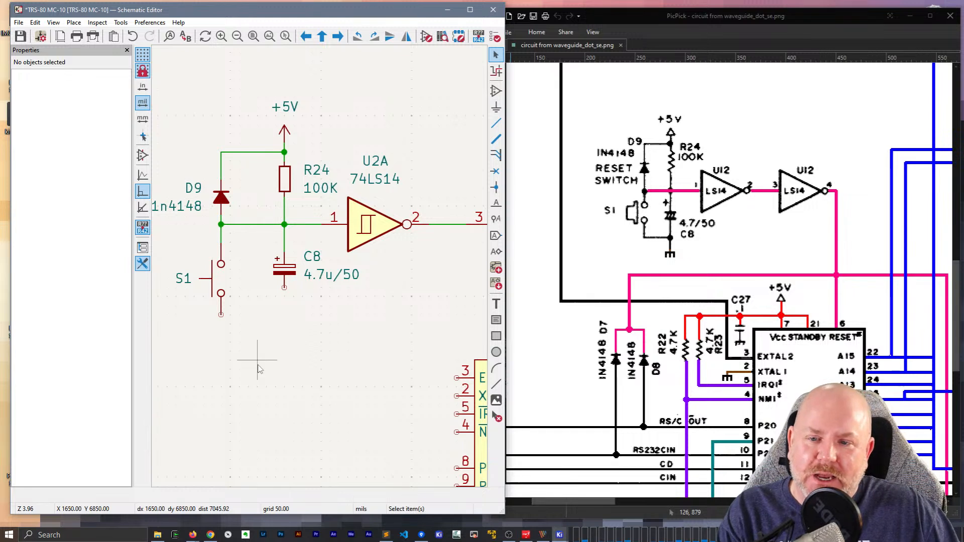
Wire SW1's lower pin to C8's lower pin and delete the leftover wire stub
left_click(284, 152)
key("m")
left_click(284, 369)
left_click(284, 365)
key("m")
key("Escape")
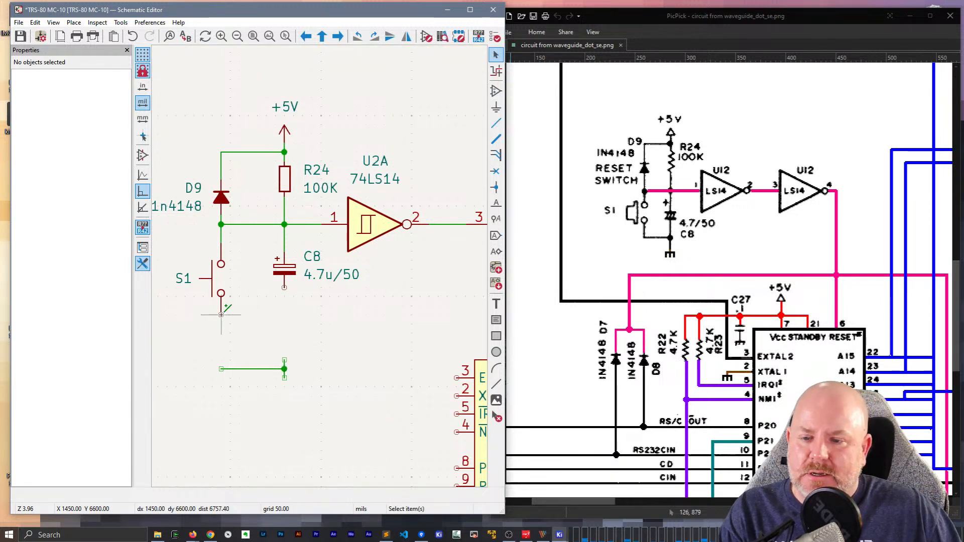
key("w")
left_click(285, 287)
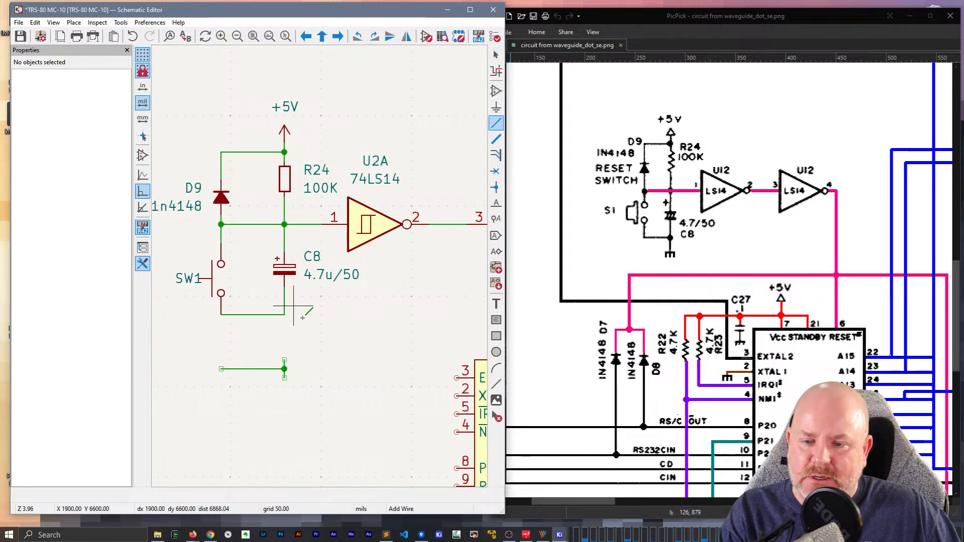
key("Escape")
key("Delete")
Place a GND power symbol on the joined lower wire of C8 and SW1
key("a")
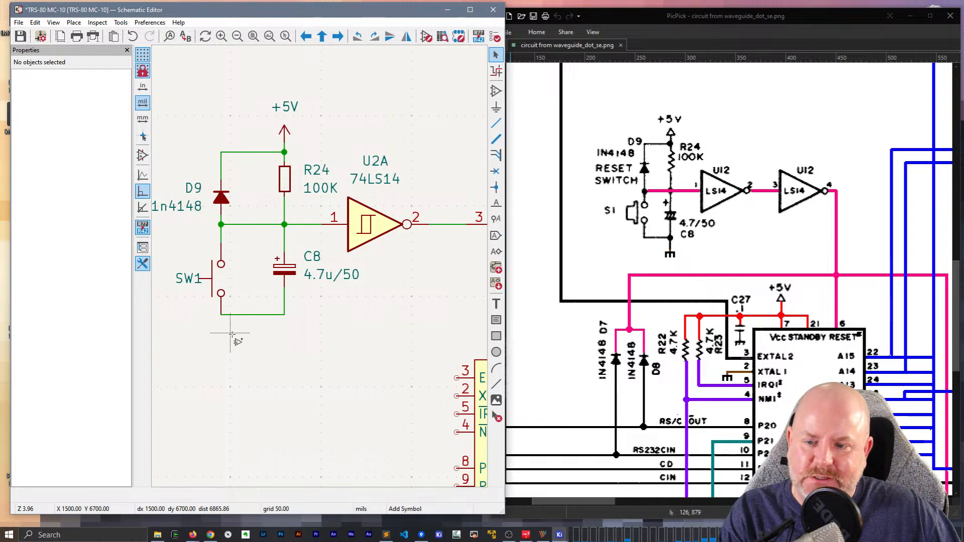
type("gnd")
key("Return")
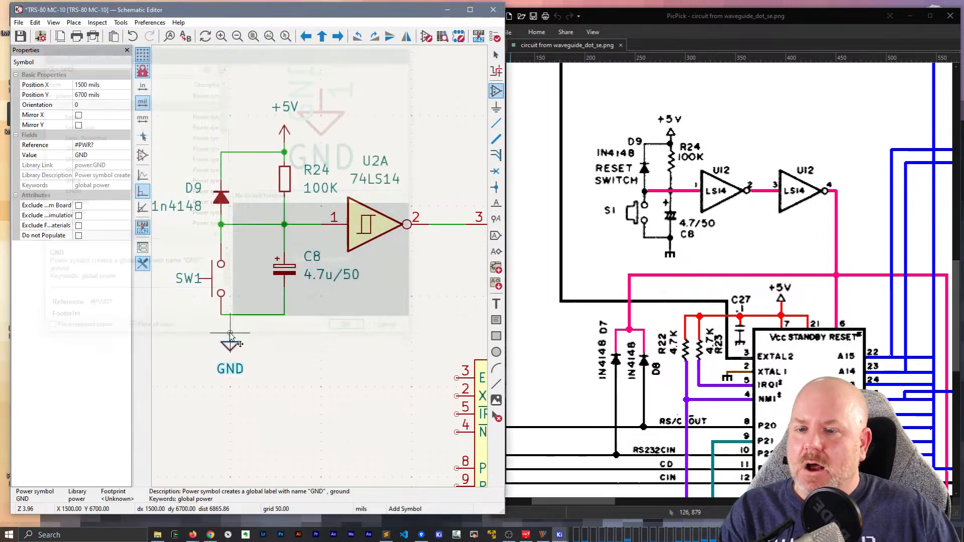
left_click(284, 314)
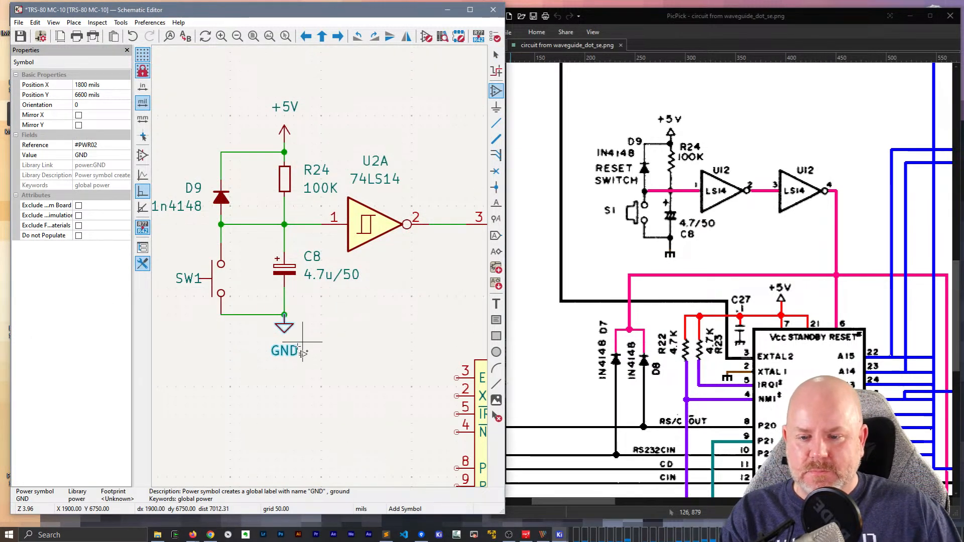
key("Escape")
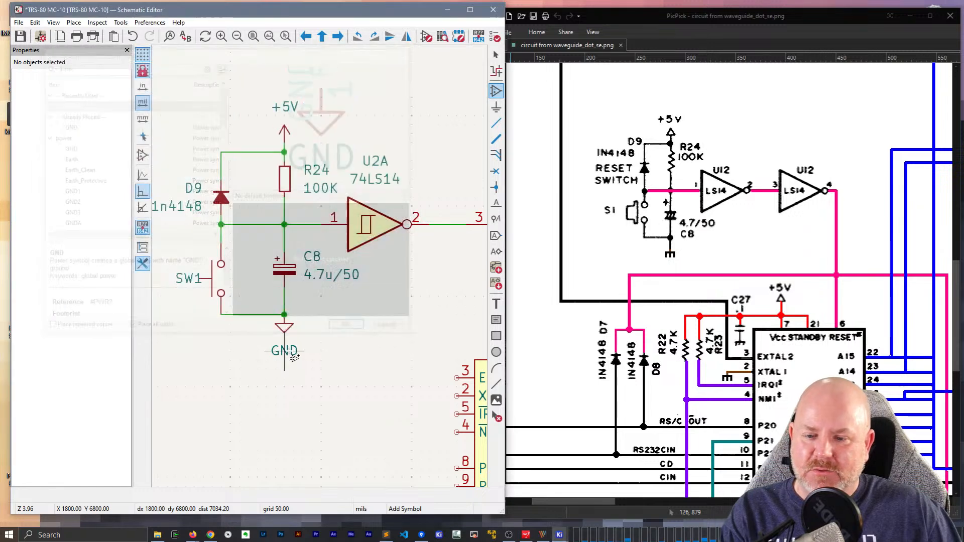
left_click(289, 354)
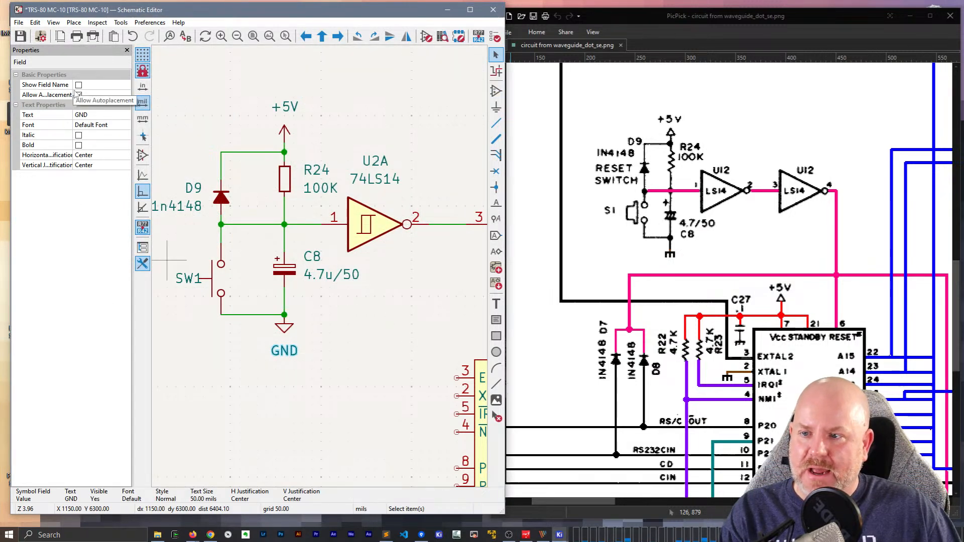
left_click(286, 329)
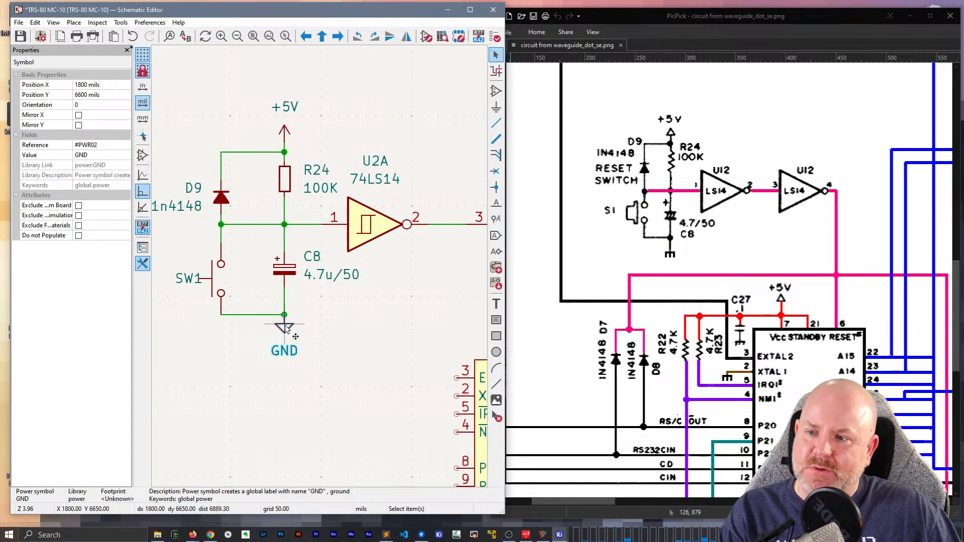
left_click(338, 341)
left_click(283, 330)
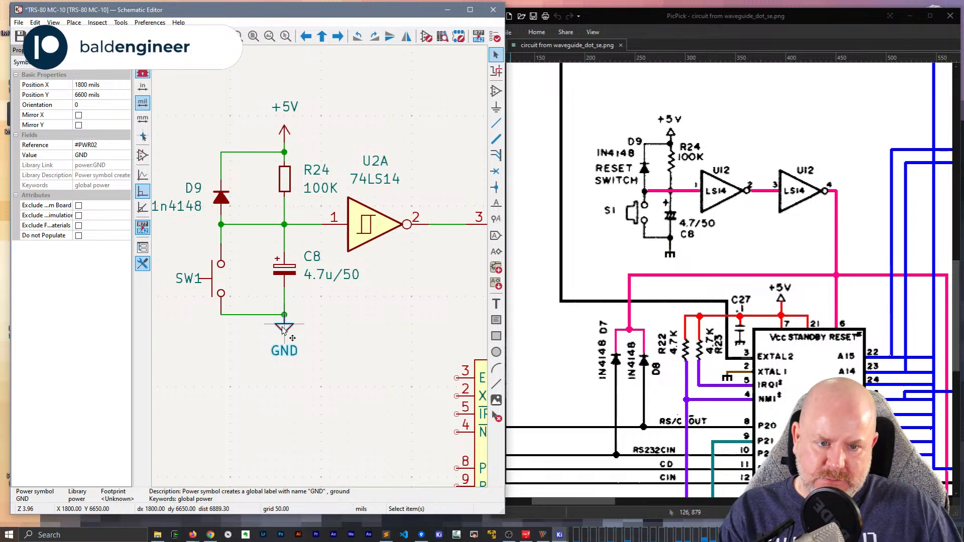
scroll(648, 310, "down", 6)
scroll(648, 310, "up", 7)
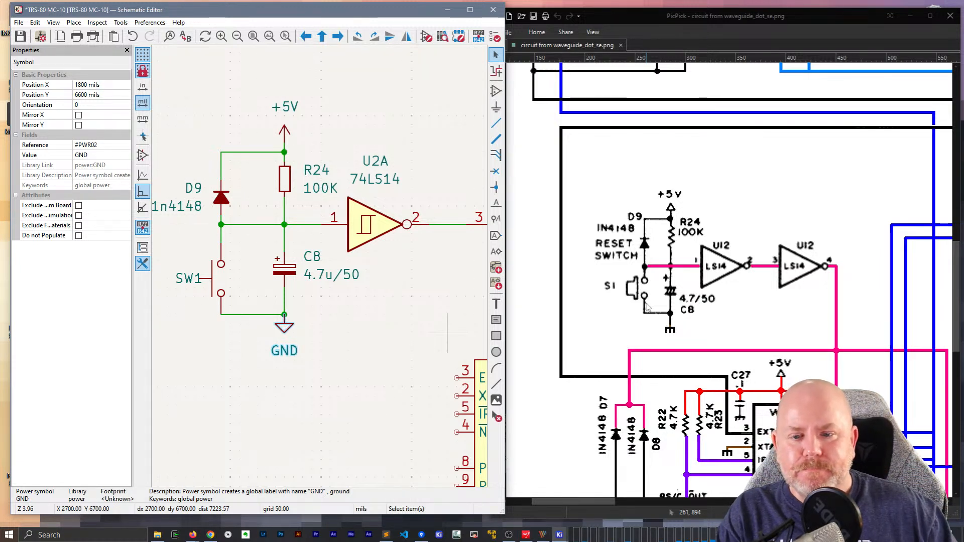
Save the schematic, declining to save the reference image
left_click(647, 305)
key("ctrl+s")
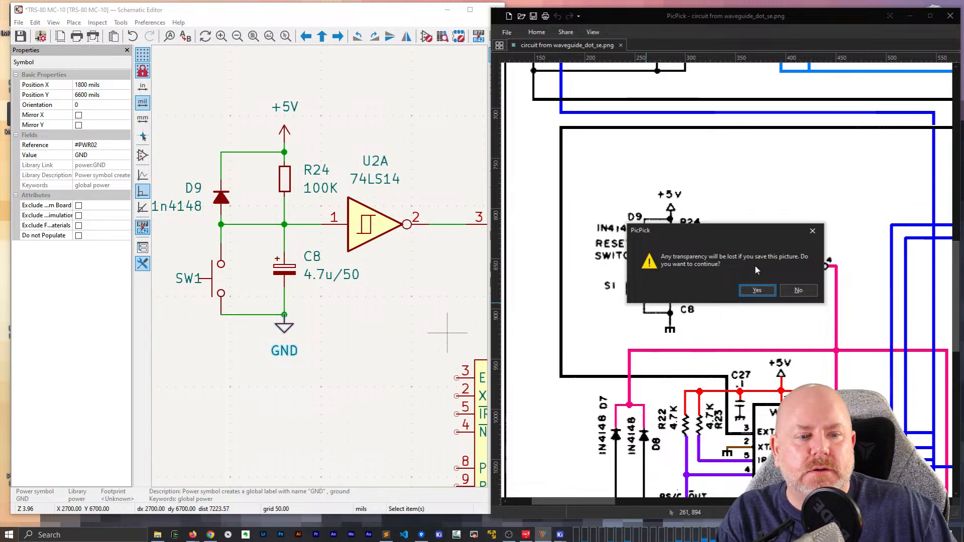
left_click(802, 291)
left_click(330, 9)
key("ctrl+s")
Duplicate the +5V symbol and place the copy above the MC6803's Vcc pin 7
scroll(293, 363, "down", 1)
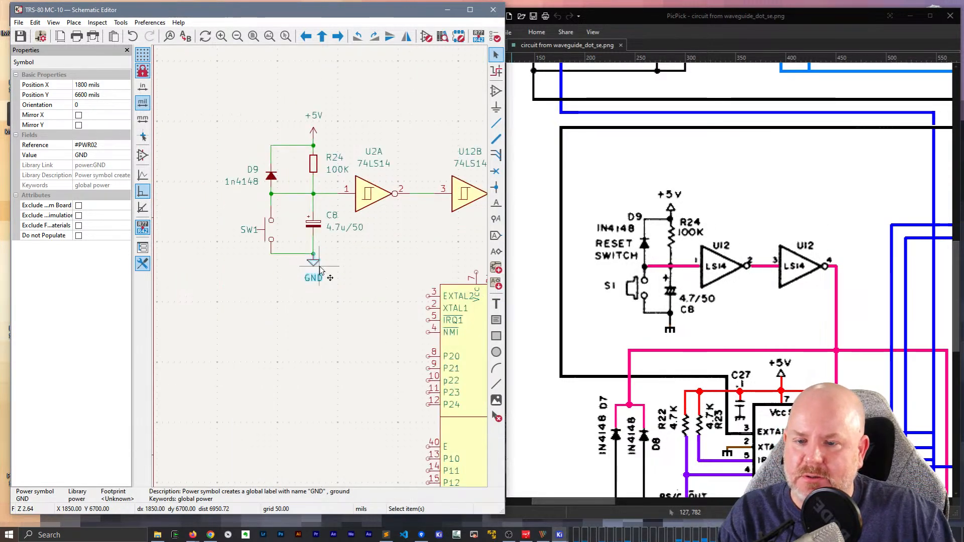
left_click(279, 219)
middle_click_drag(379, 232, 240, 185)
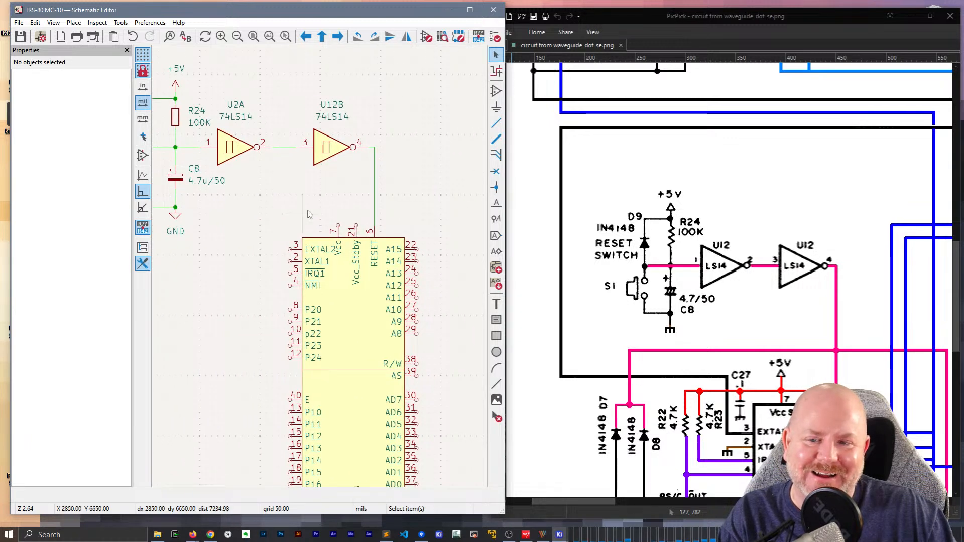
key("ctrl+d")
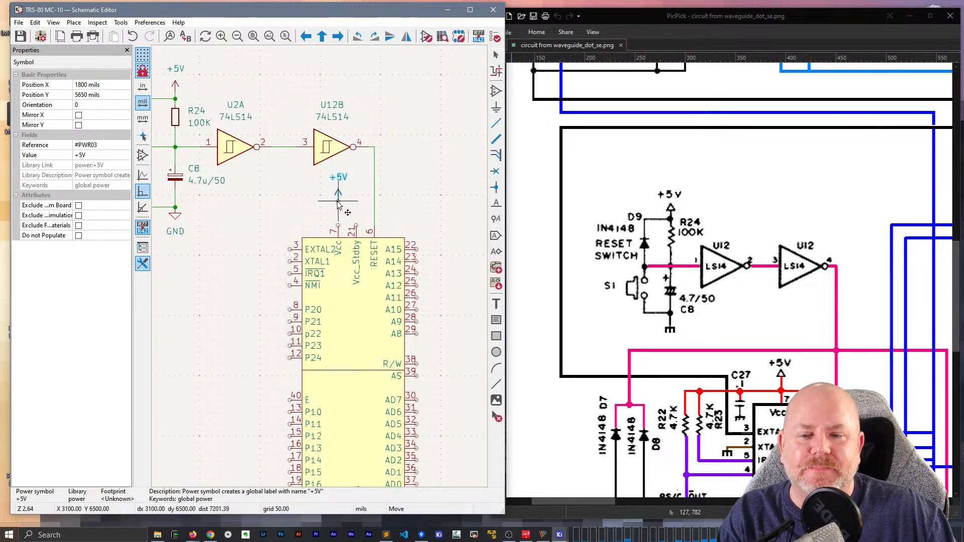
scroll(338, 201, "up", 1)
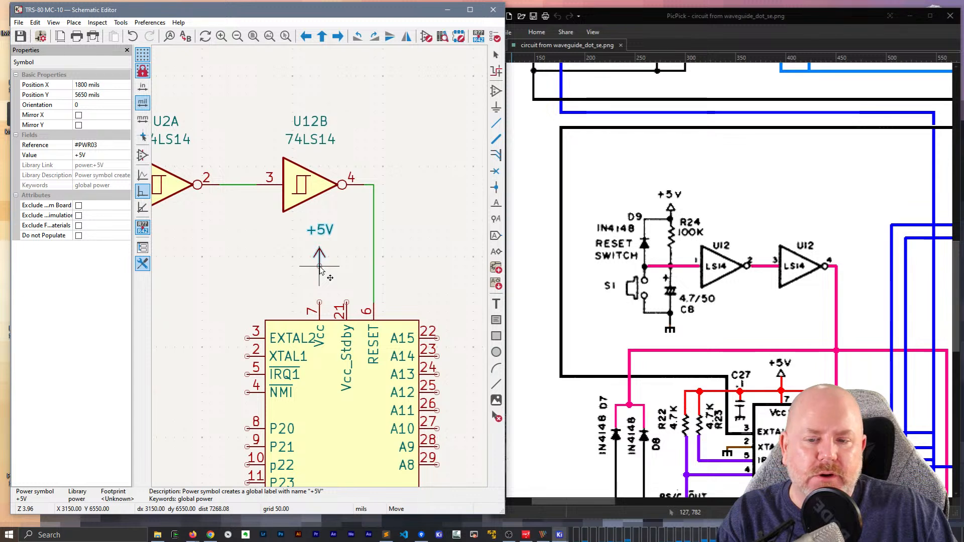
left_click(320, 266)
Wire a stub from Vcc_Stdby pin 21, connect +5V down to pin 7, and add a junction
key("w")
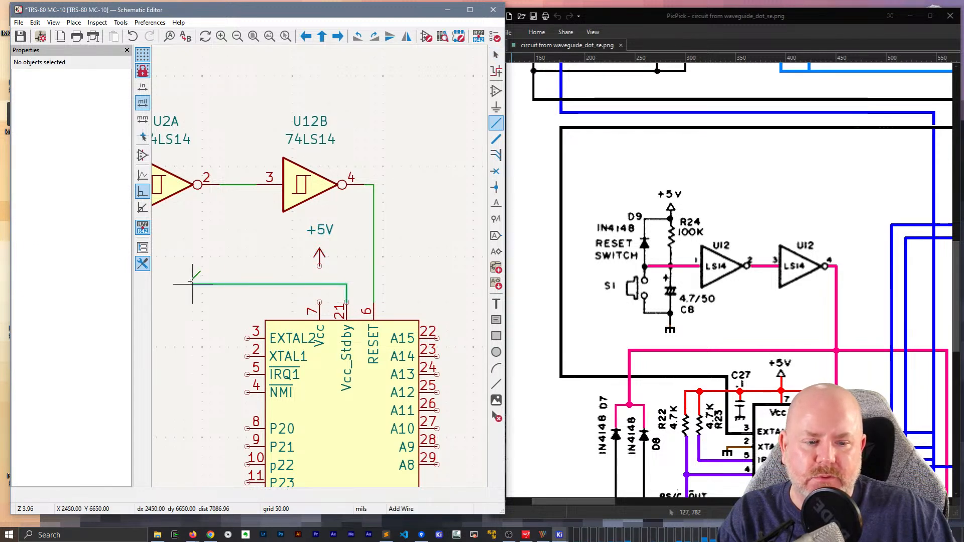
double_click(193, 284)
left_click(319, 267)
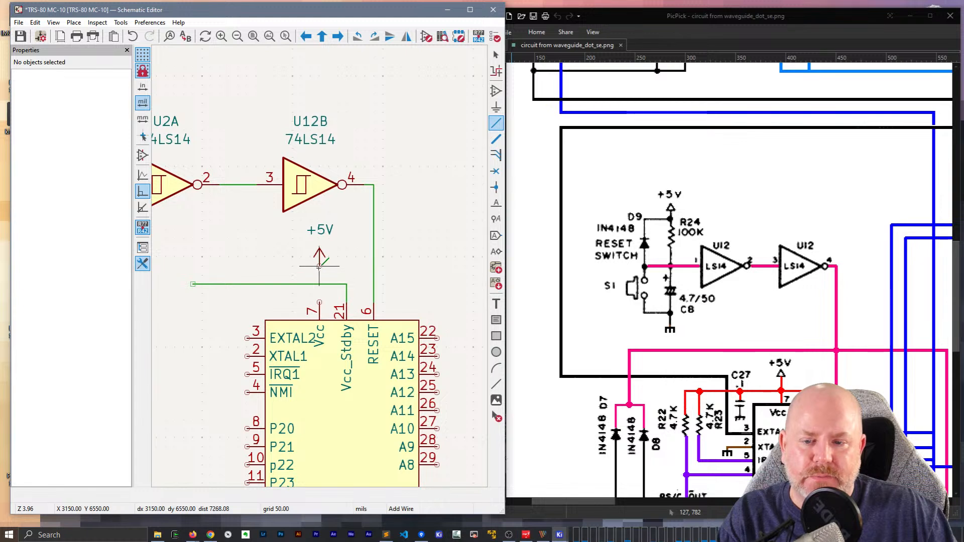
left_click(319, 302)
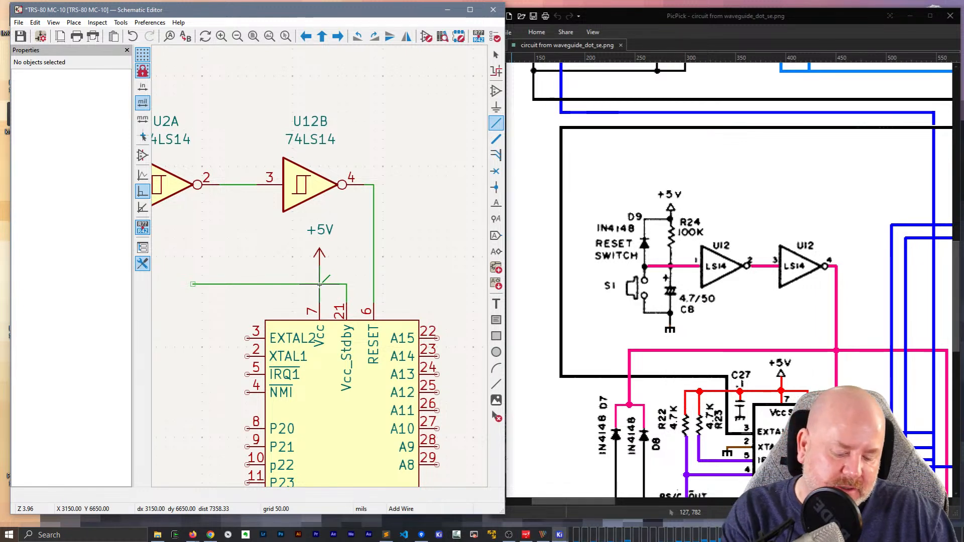
key("j")
left_click(319, 286)
middle_click_drag(211, 277, 335, 179)
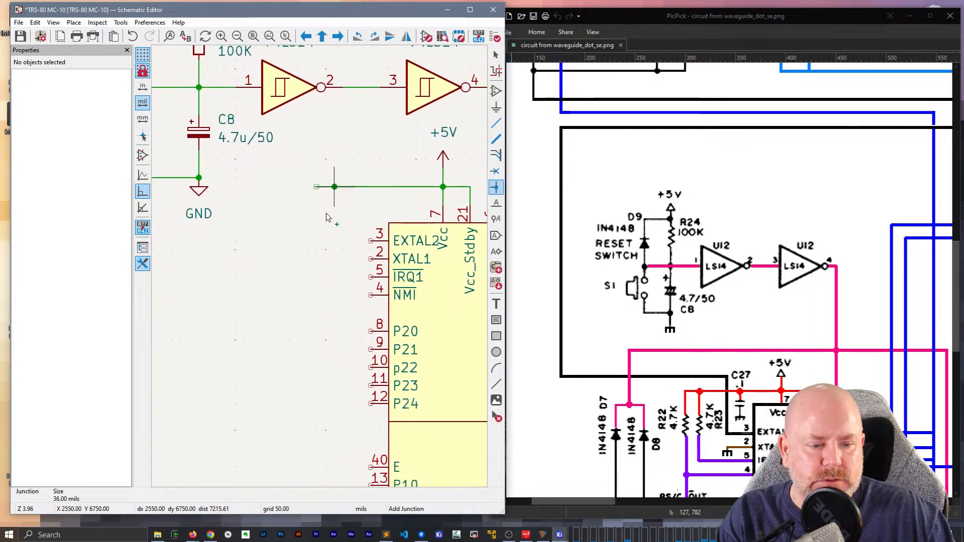
scroll(298, 251, "up", 2)
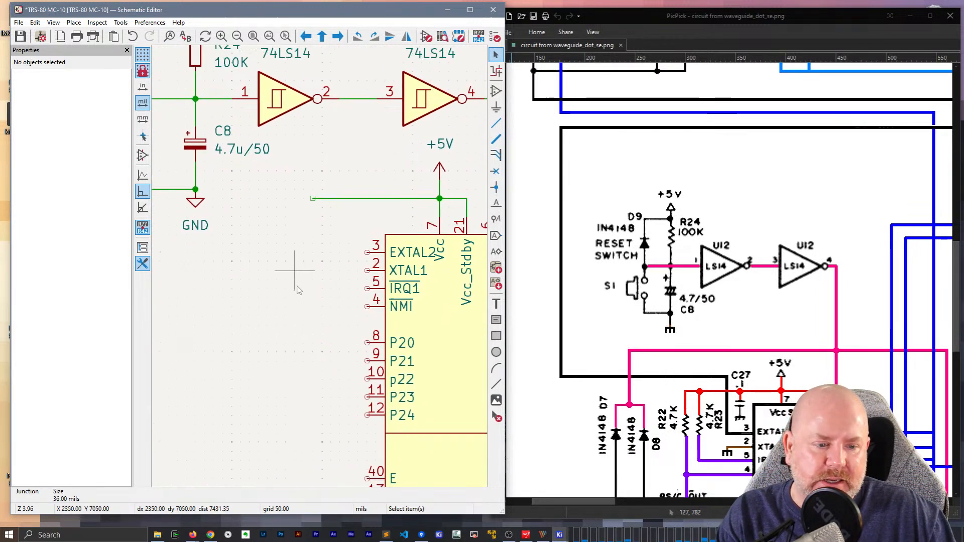
Place a C_Small capacitor beside the Vcc wire using the symbol chooser
key("a")
left_click(275, 243)
type("C_")
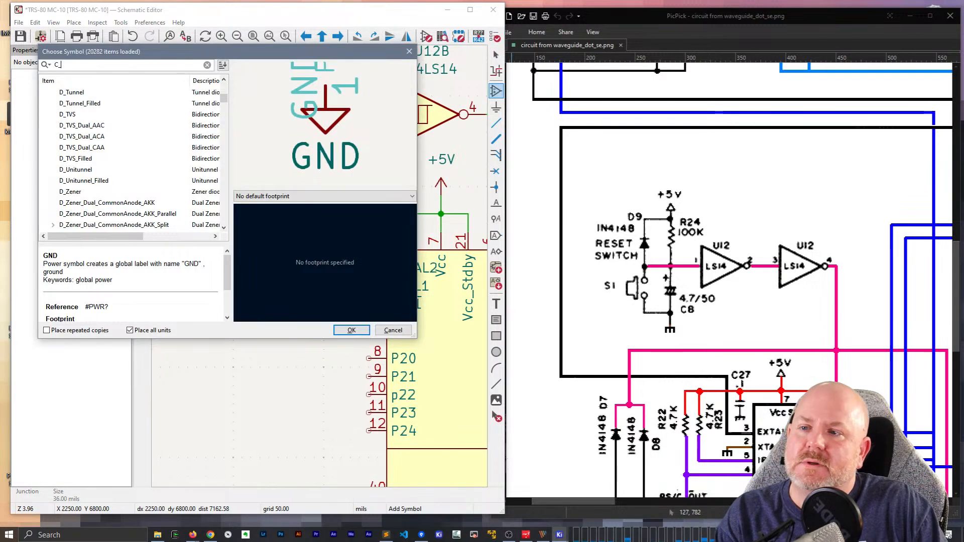
type("Small")
key("Return")
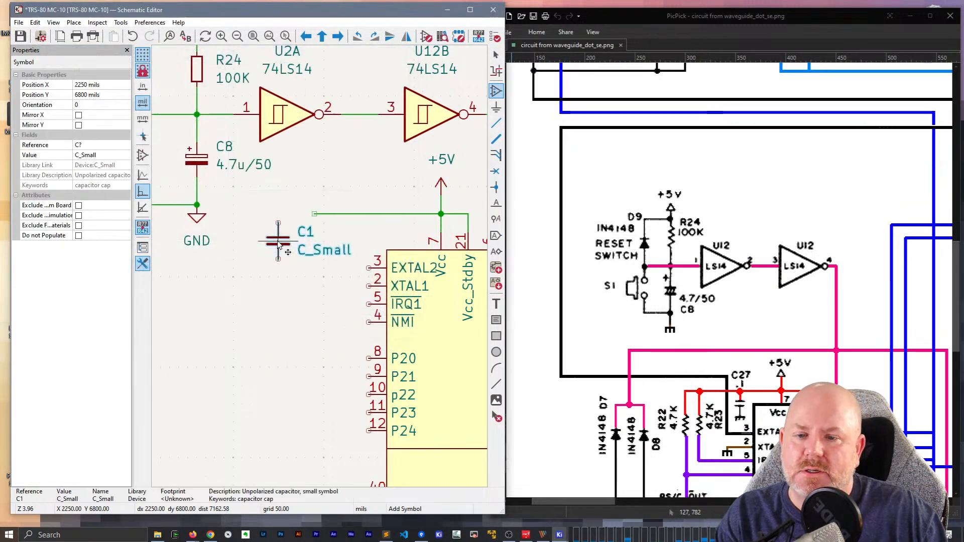
left_click(315, 232)
key("Escape")
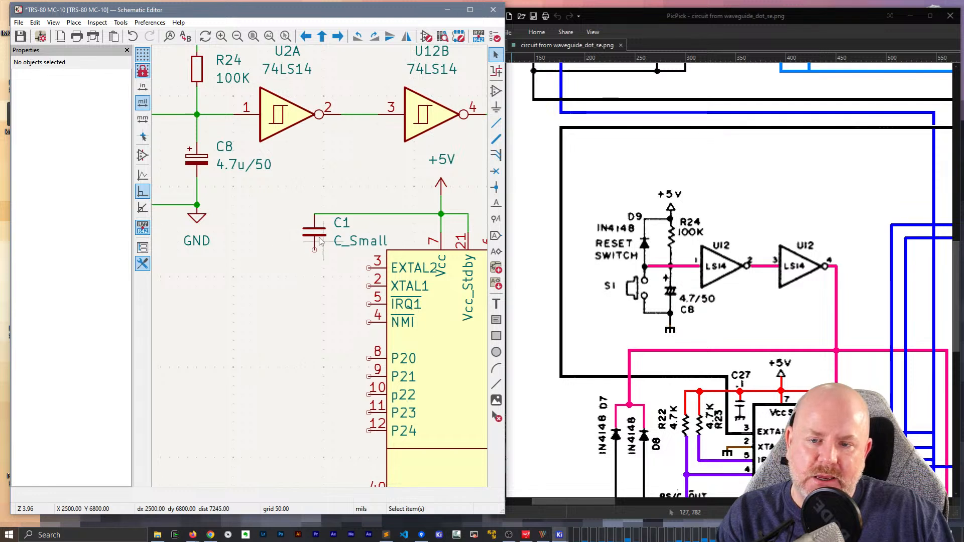
Set the new capacitor's reference to C27 and its value to 100n
left_click(311, 233)
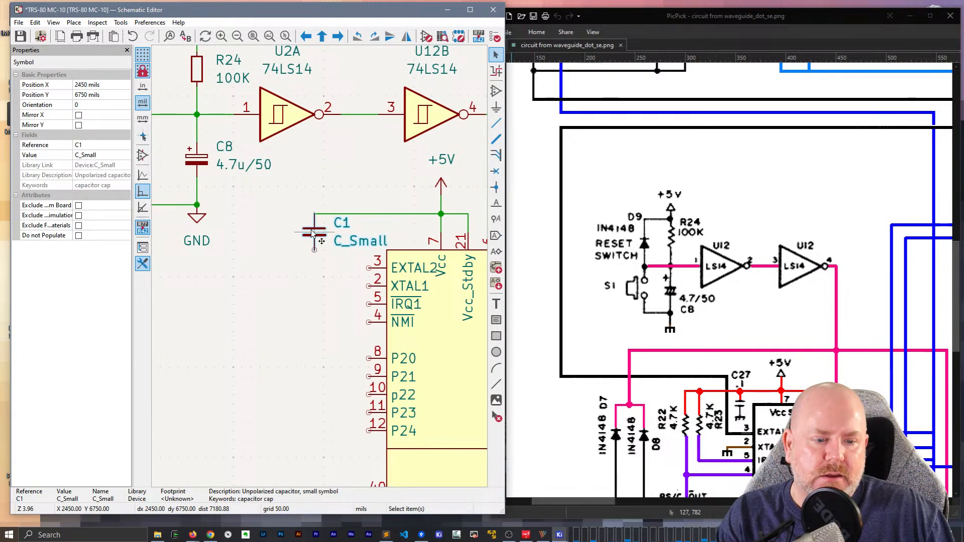
left_click(95, 149)
type("C27")
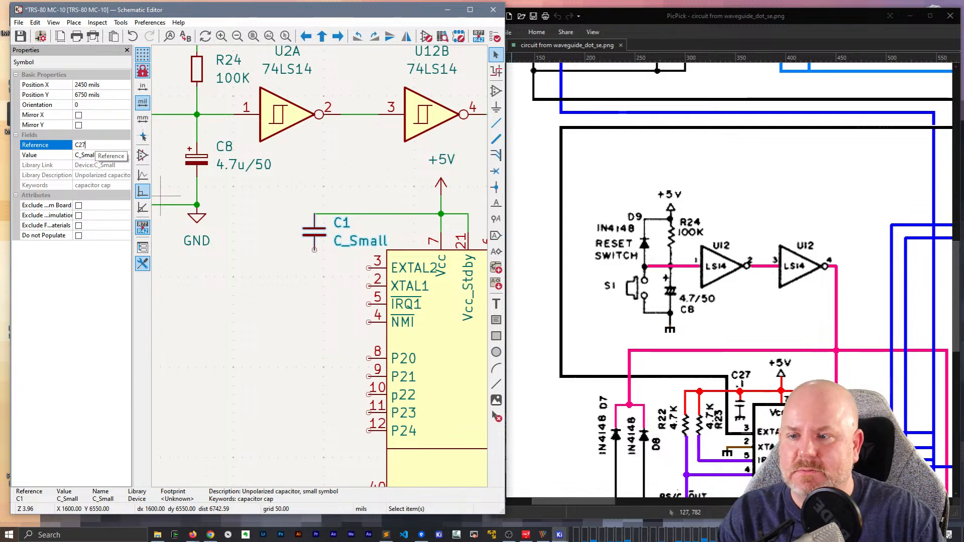
key("Return")
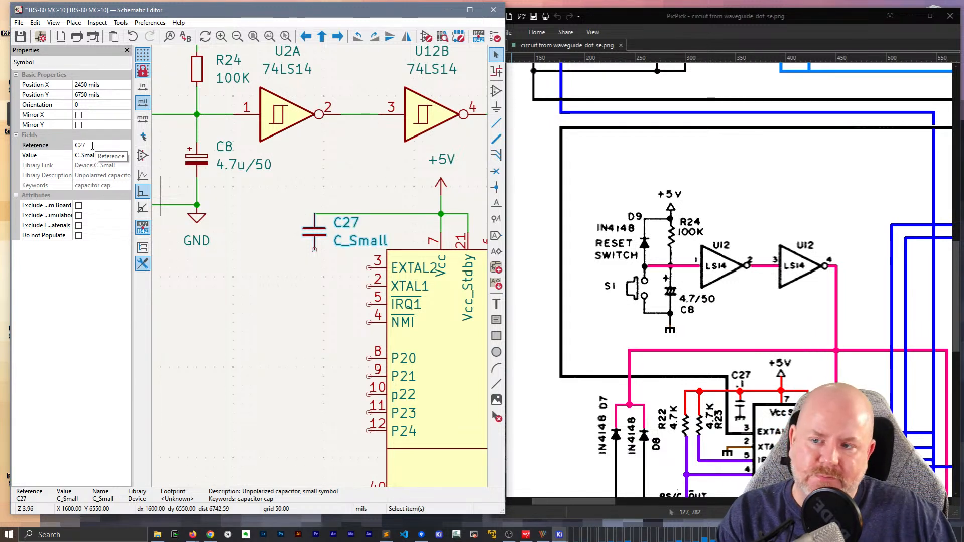
left_click(90, 155)
type("100")
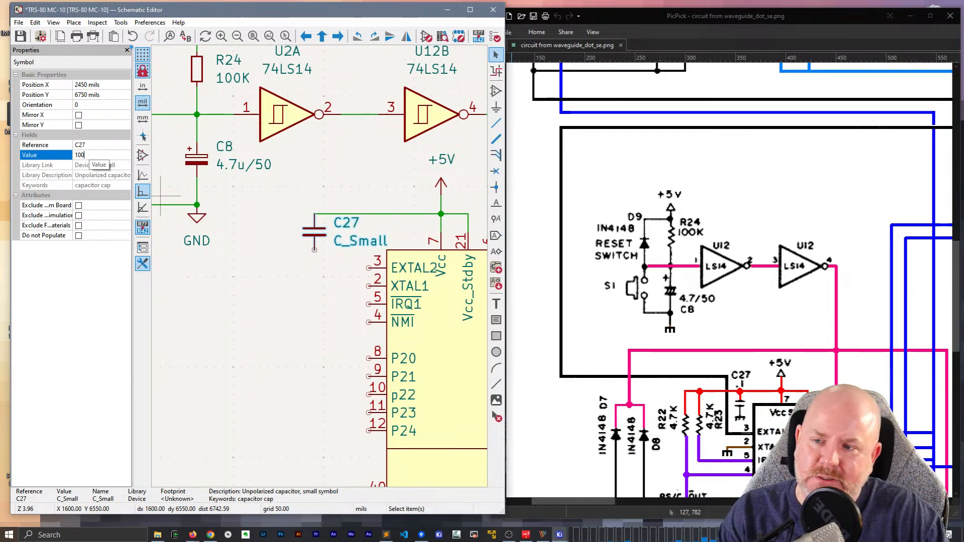
type("n")
key("Return")
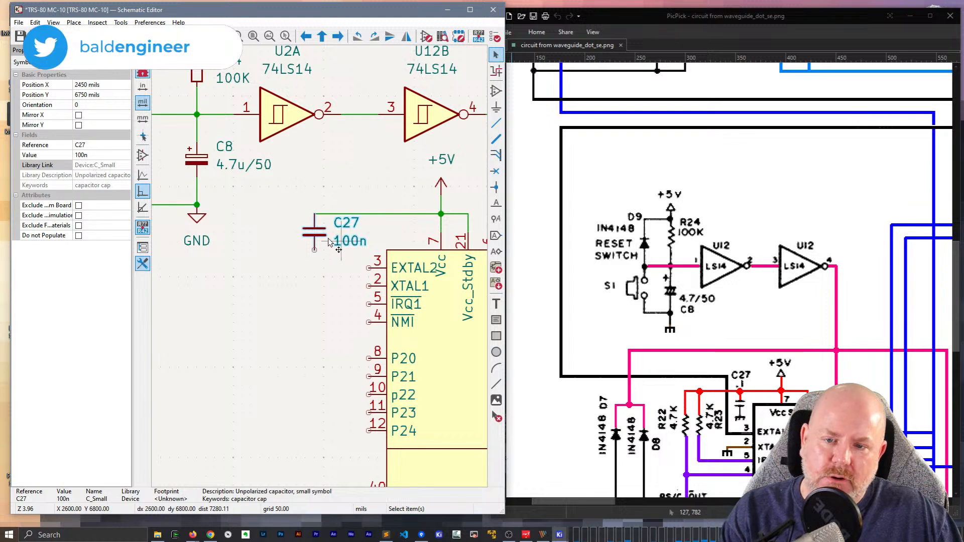
Shift C27 down one grid step and place its C27 reference directly above the 100n value
left_click_drag(318, 237, 318, 247)
key("w")
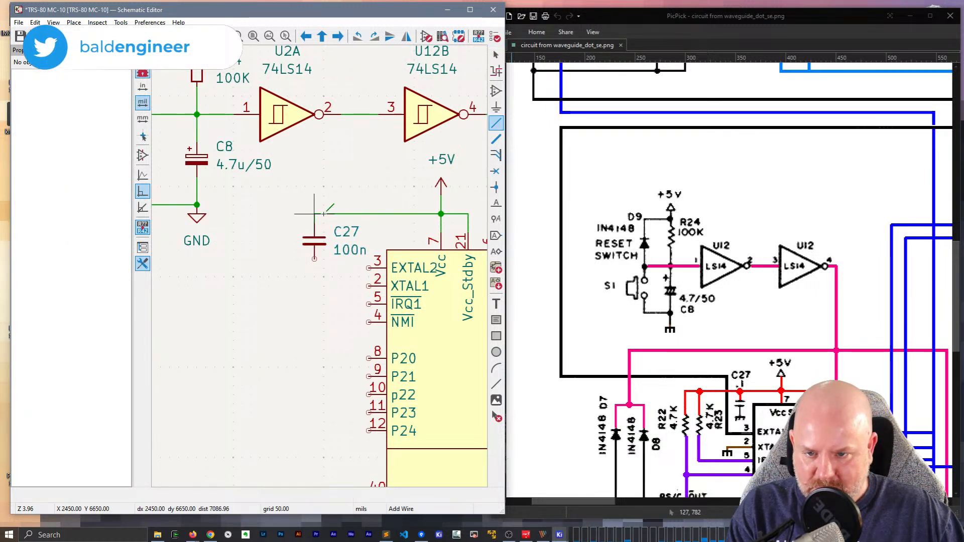
key("Escape")
left_click(333, 250)
key("m")
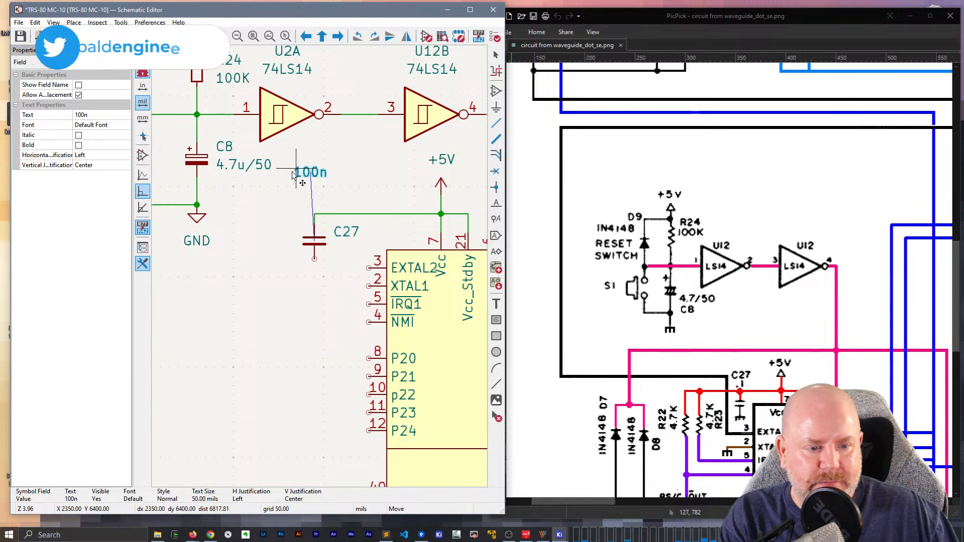
left_click(299, 209)
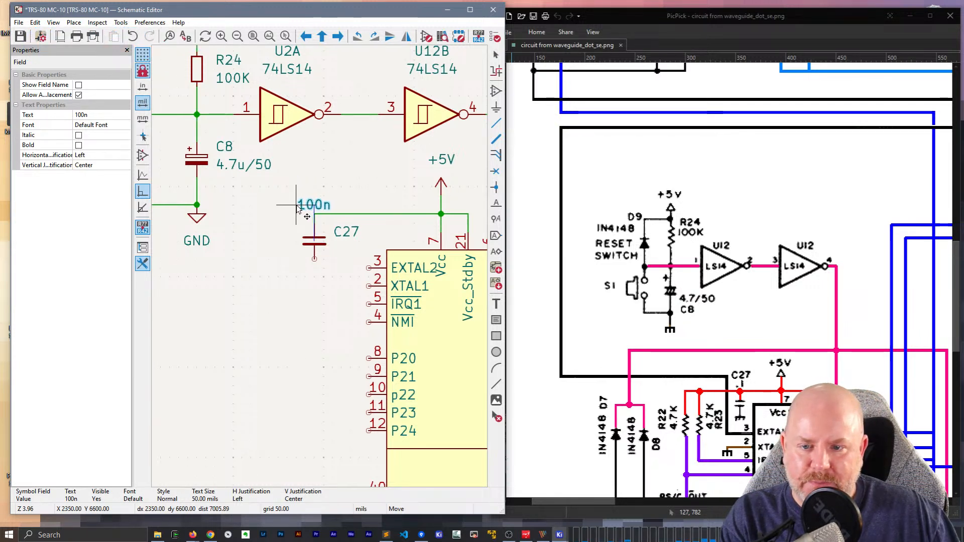
left_click(346, 232)
key("m")
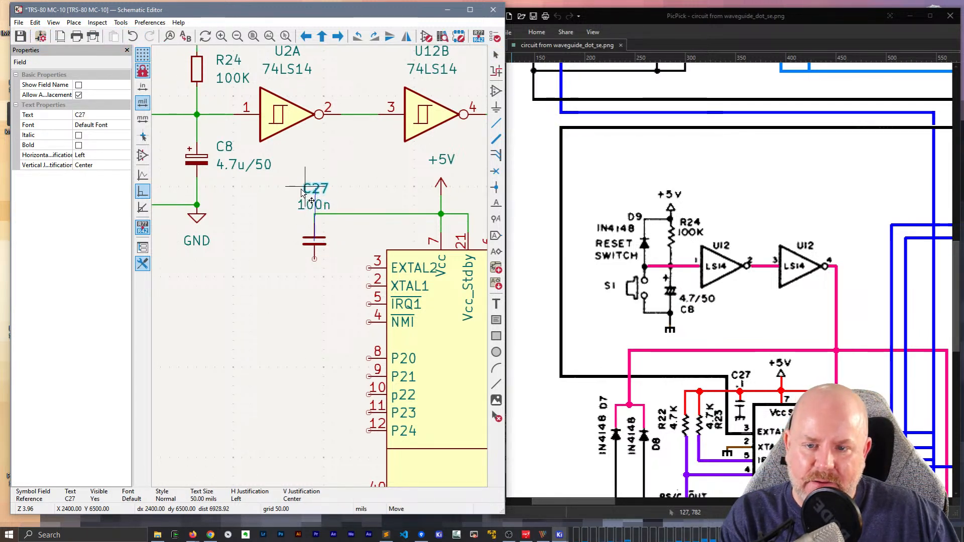
left_click(310, 200)
left_click(262, 257)
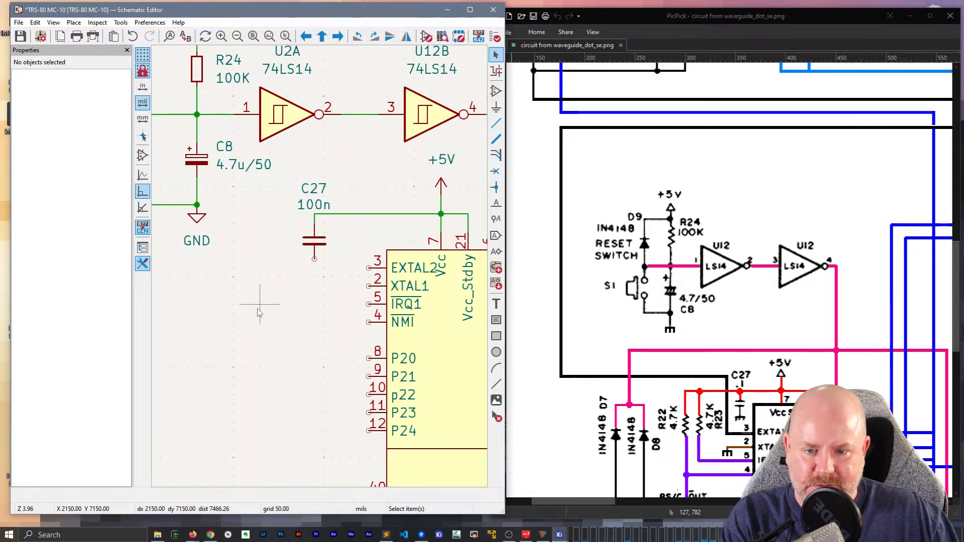
scroll(262, 260, "down", 2)
scroll(261, 240, "down", 2, "shift")
scroll(759, 342, "down", 4)
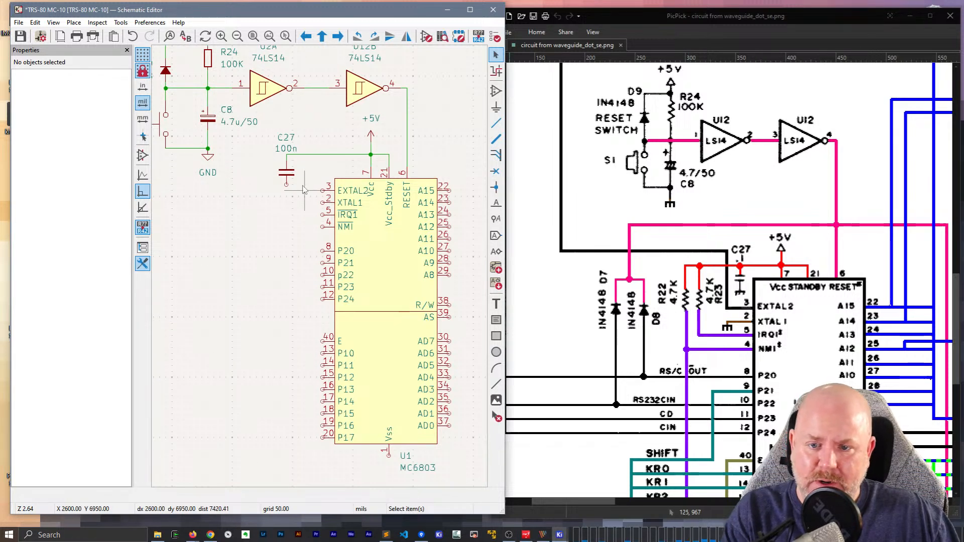
scroll(329, 203, "up", 2)
scroll(320, 266, "down", 2)
scroll(322, 271, "up", 2)
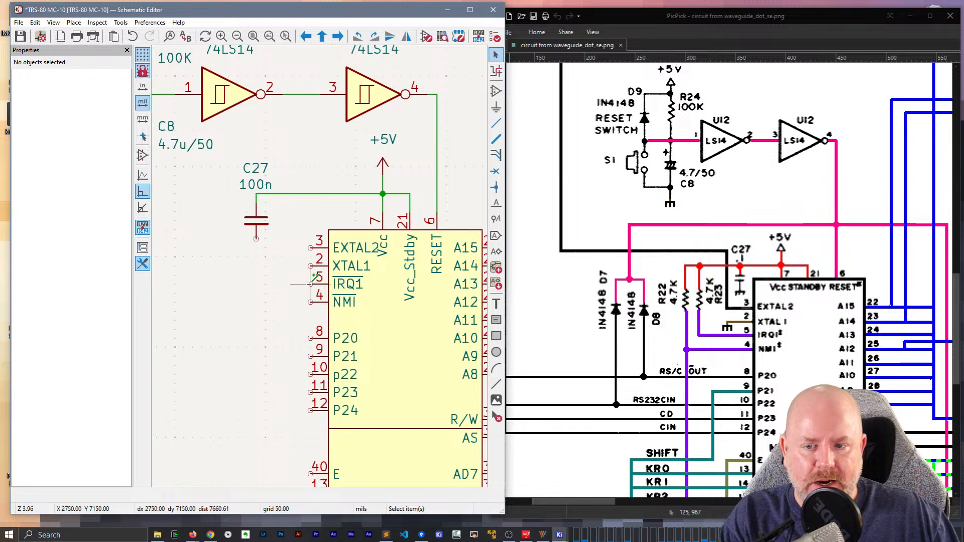
Draw wire stubs leading left from the IRQ1 and NMI pins
left_click(310, 284)
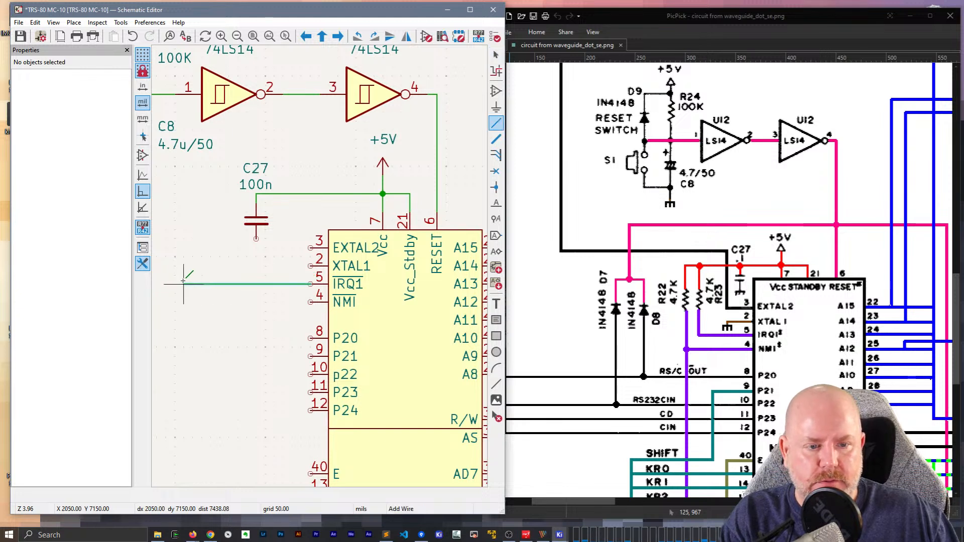
double_click(219, 267)
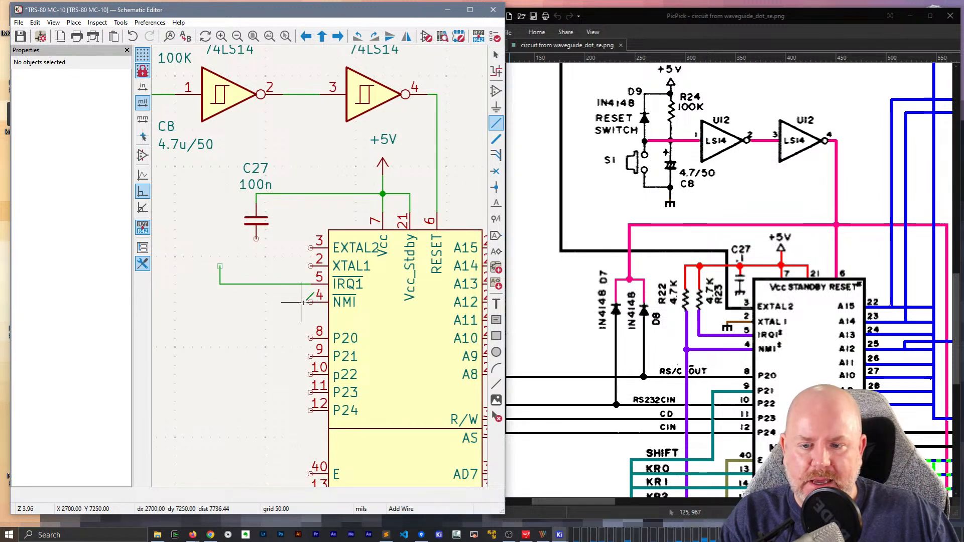
left_click(310, 302)
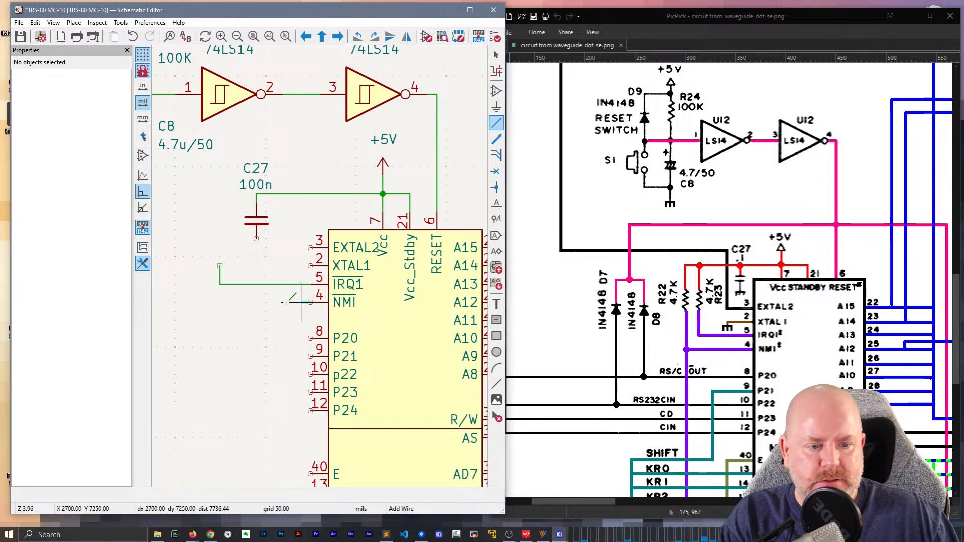
double_click(202, 266)
key("Escape")
scroll(215, 239, "up", 1)
middle_click_drag(215, 235, 217, 243)
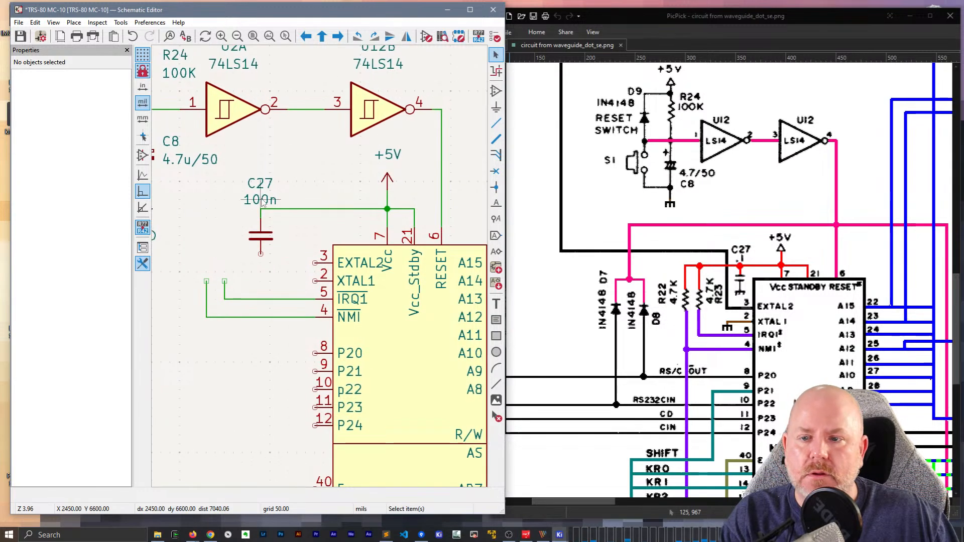
scroll(250, 157, "down", 2)
middle_click_drag(294, 271, 310, 221)
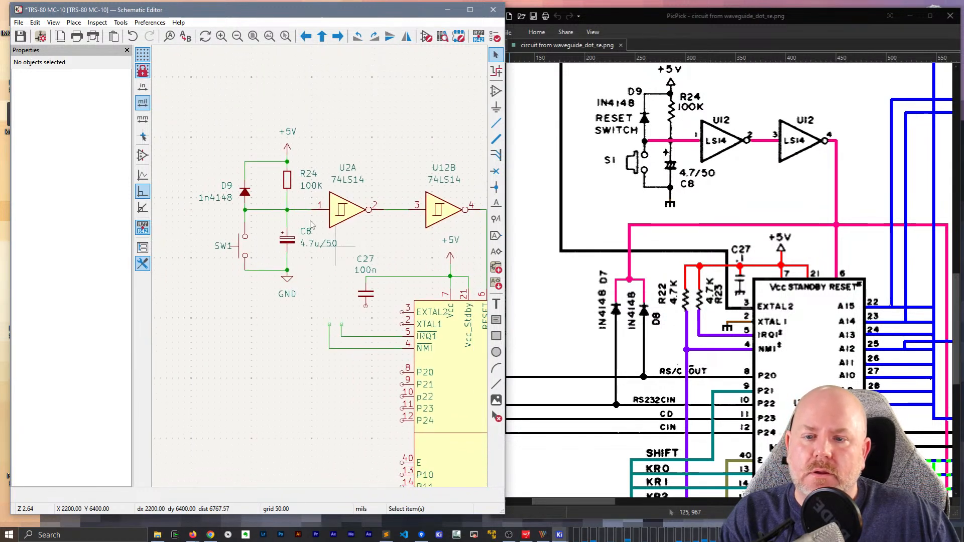
Duplicate the 100K resistor R24 beside C27, discarding an extra second copy
left_click(287, 179)
key("ctrl+d")
left_click(342, 324)
key("ctrl+d")
left_click(329, 323)
left_click(300, 320)
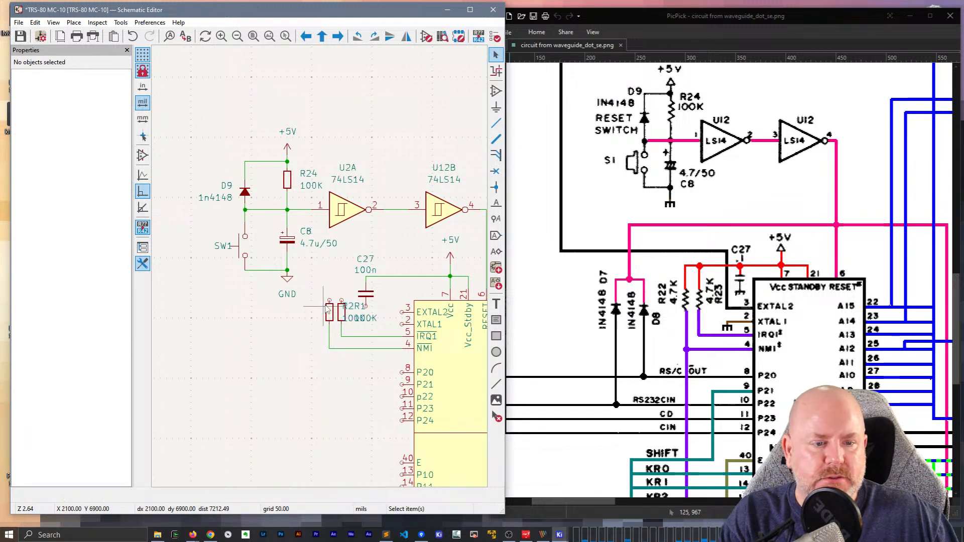
scroll(300, 316, "up", 3)
left_click(292, 310)
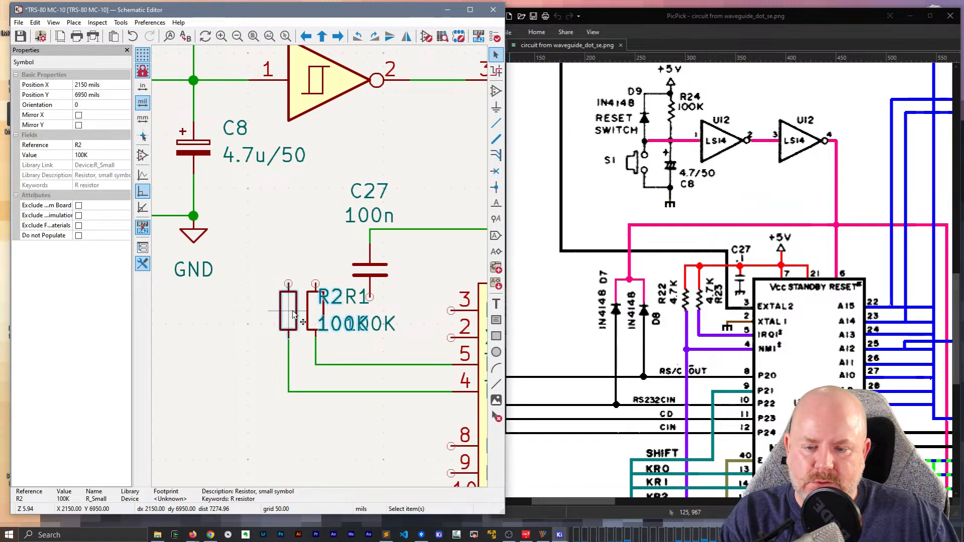
key("y")
left_click(350, 340)
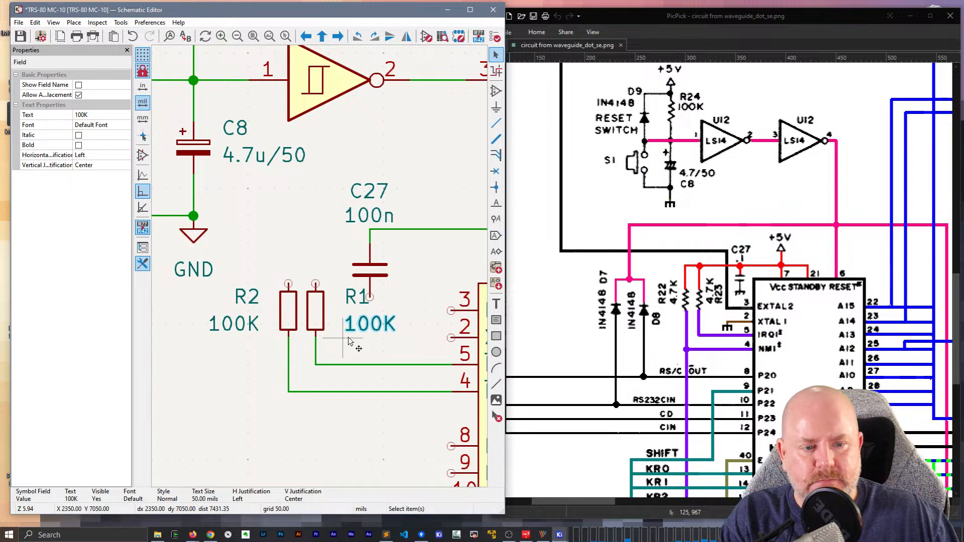
left_click(287, 310)
key("Delete")
Set the resistor copy's value to 47k and its reference to R23
left_click(311, 314)
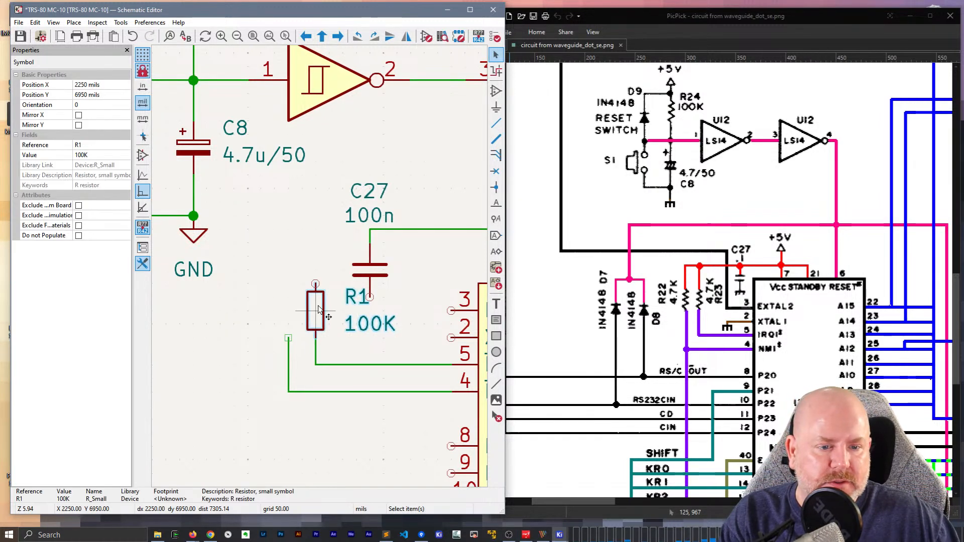
left_click(96, 155)
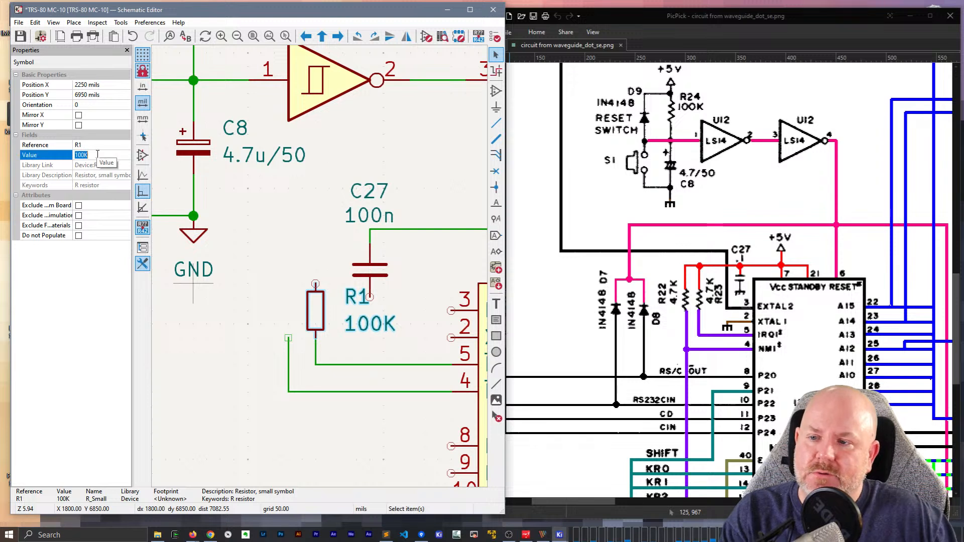
type("4")
type("k")
key("Return")
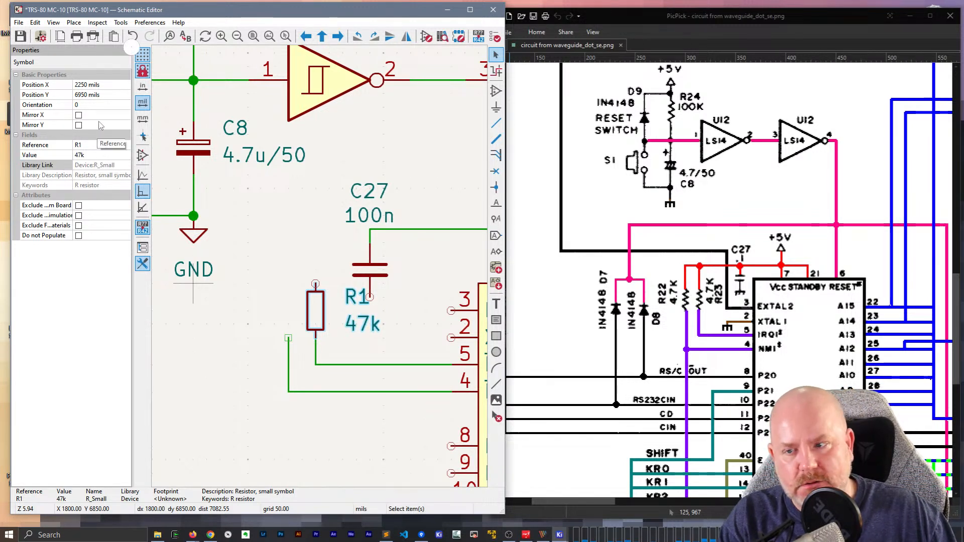
left_click(93, 145)
type("R23")
key("Return")
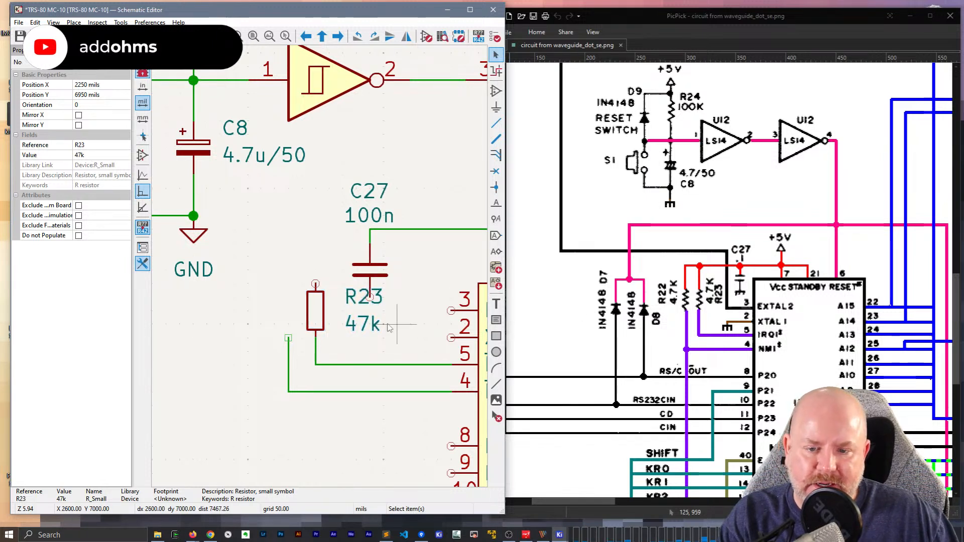
Shrink the 47k value text to 25 mil and turn the 47k and R23 labels vertical
left_click(366, 324)
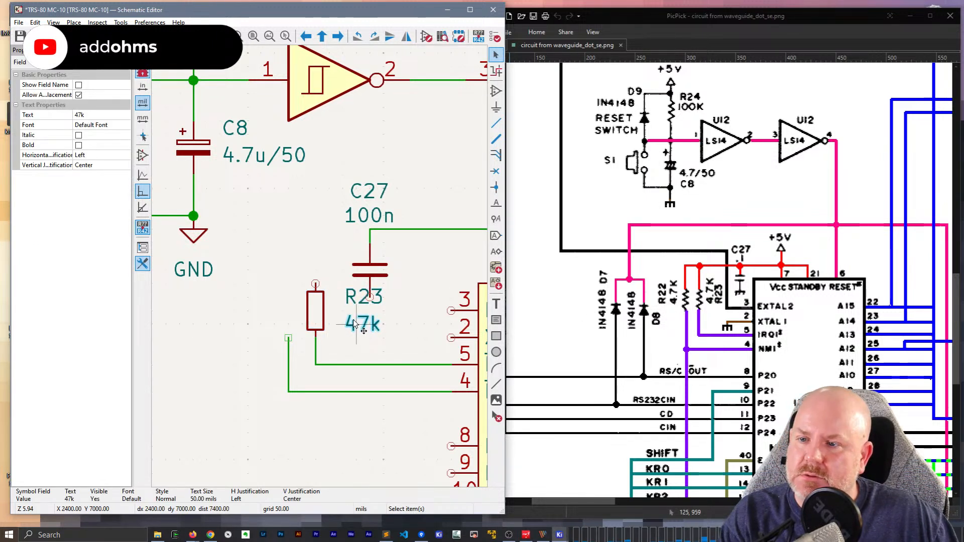
key("e")
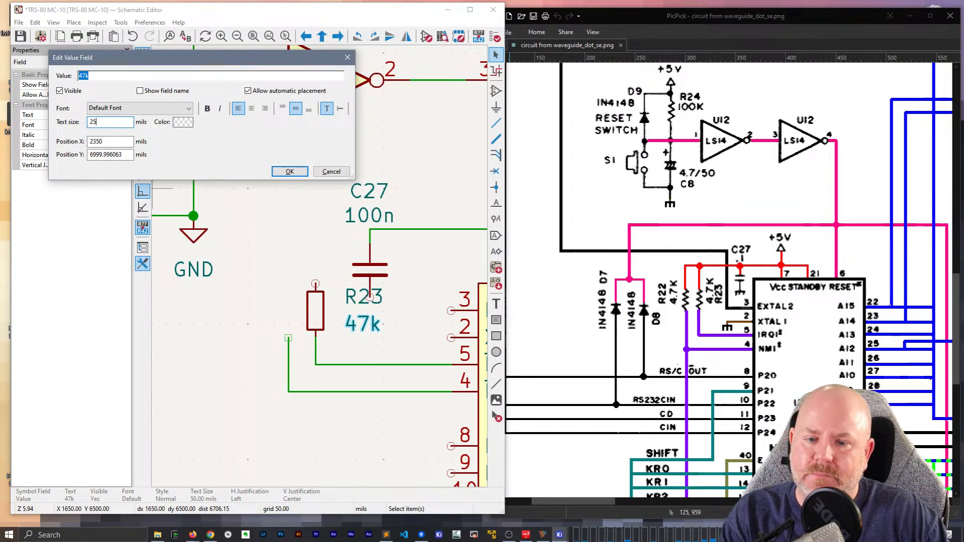
key("Return")
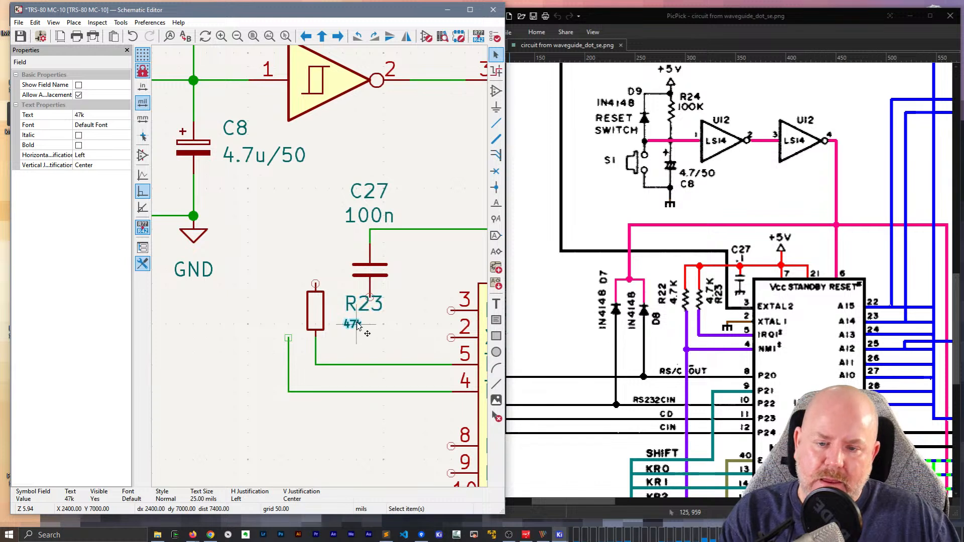
key("m")
key("r")
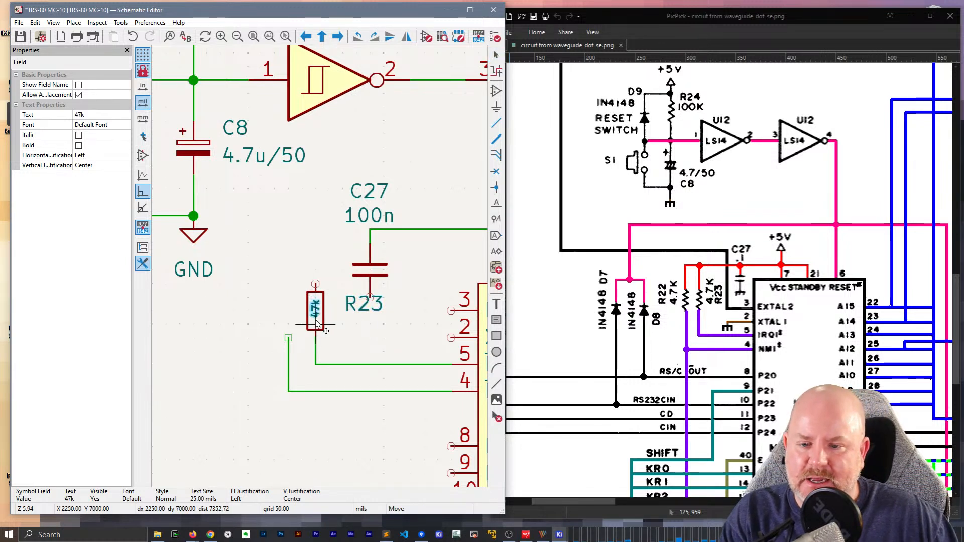
left_click(316, 326)
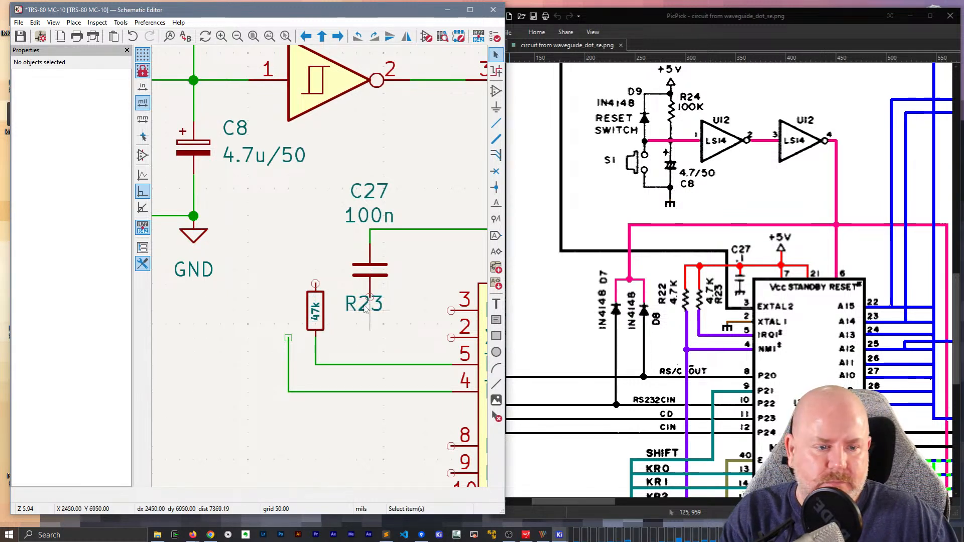
key("m")
key("r")
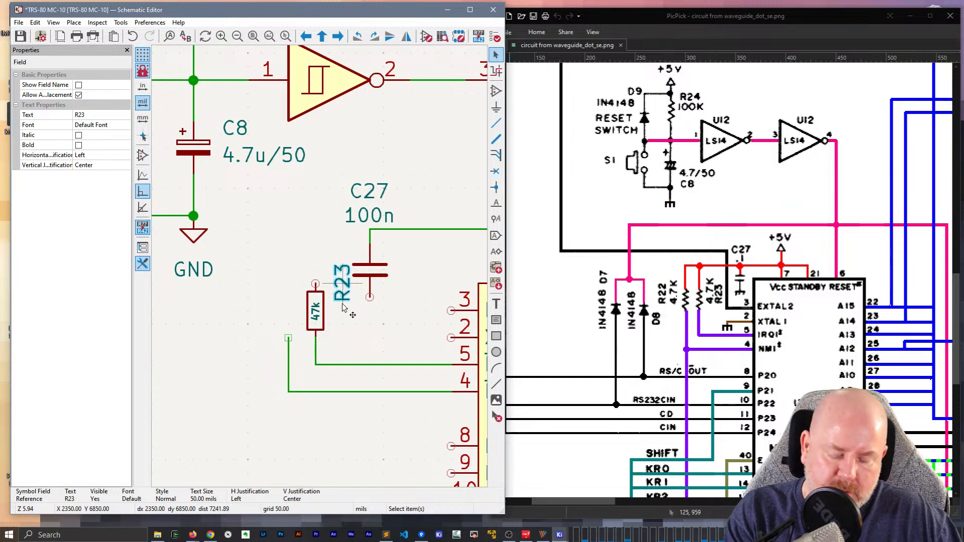
left_click(354, 329)
key("Escape")
Duplicate R23 onto the NMI stub and rename the copy R22
left_click(316, 311)
key("ctrl+d")
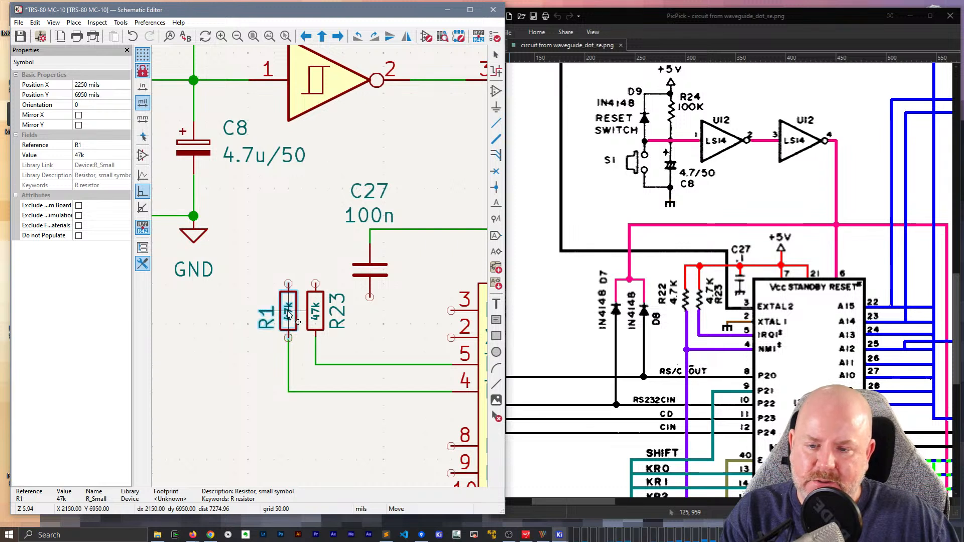
left_click(290, 315)
left_click(286, 273)
left_click(266, 324)
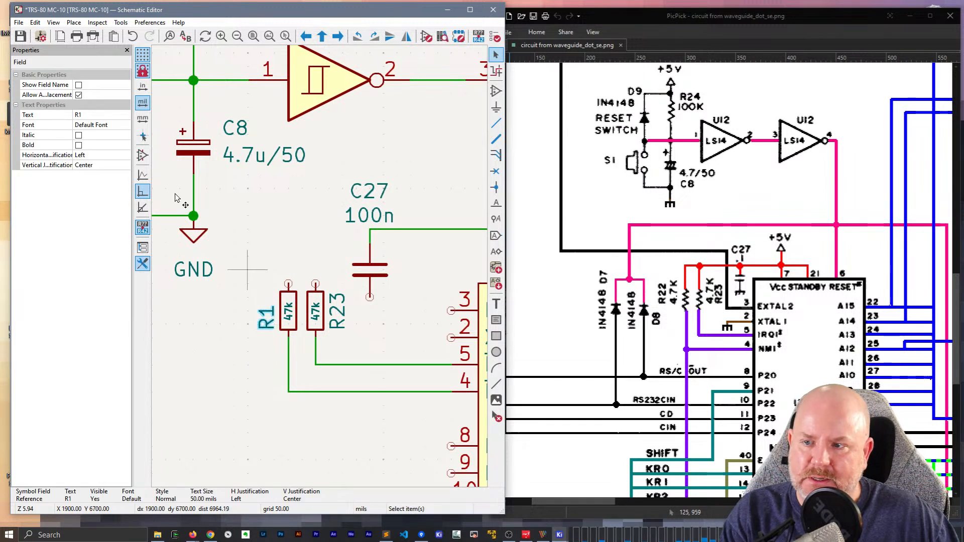
left_click(110, 115)
key("BackSpace")
type("22")
key("Return")
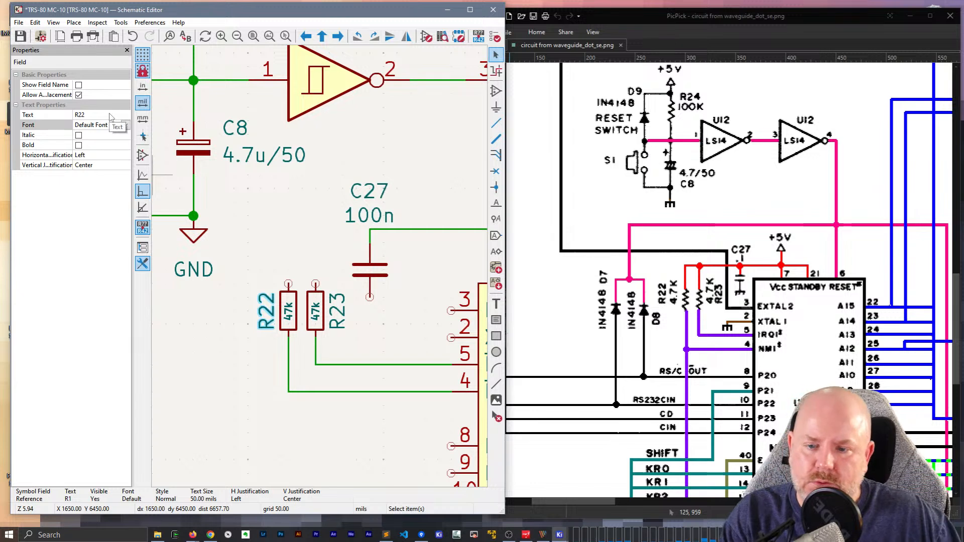
left_click(234, 384)
middle_click_drag(384, 323, 344, 336)
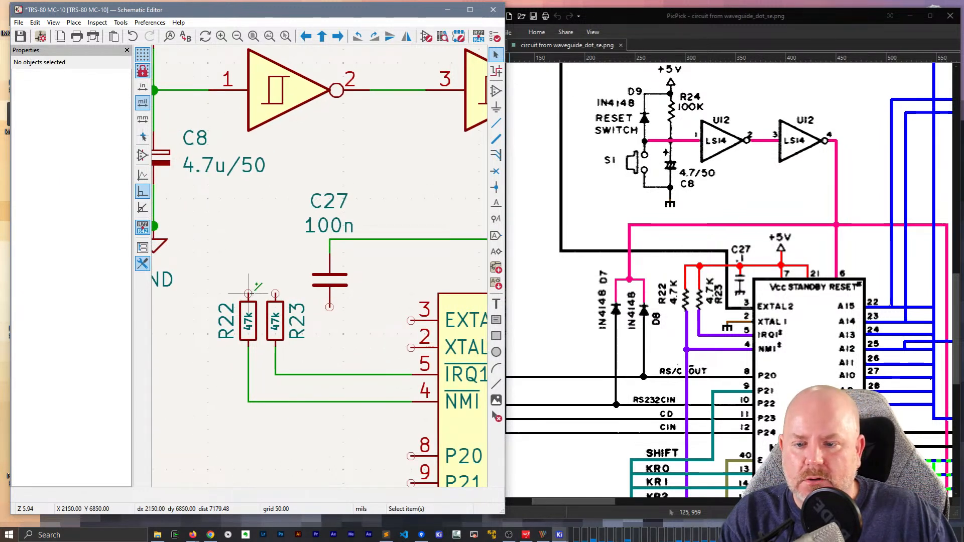
key("w")
left_click(329, 240)
left_click(276, 294)
key("Escape")
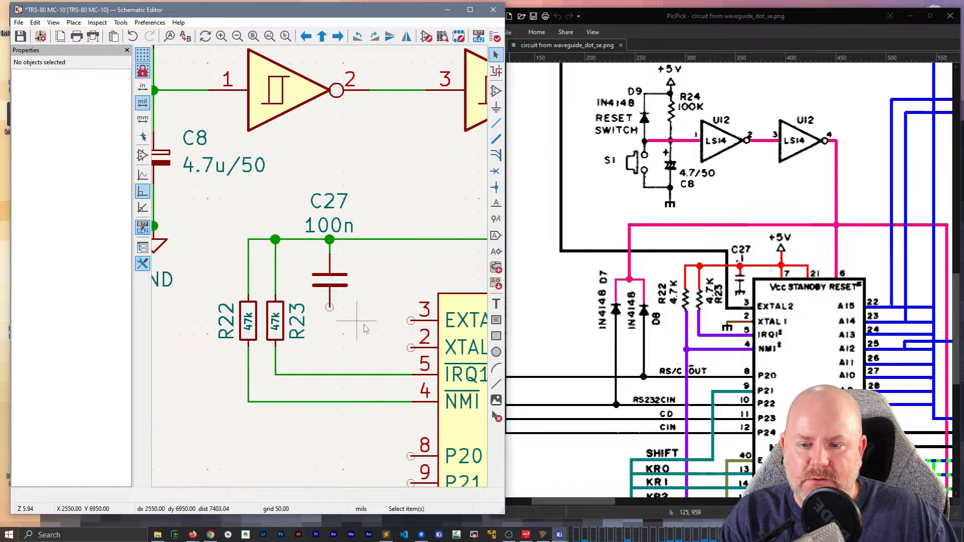
left_click(325, 271)
key("Escape")
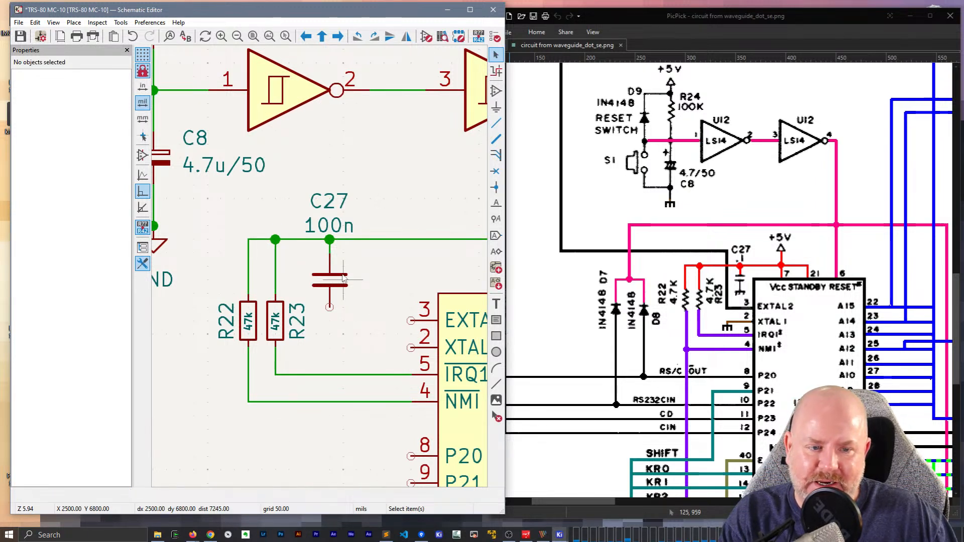
left_click_drag(334, 283, 345, 287)
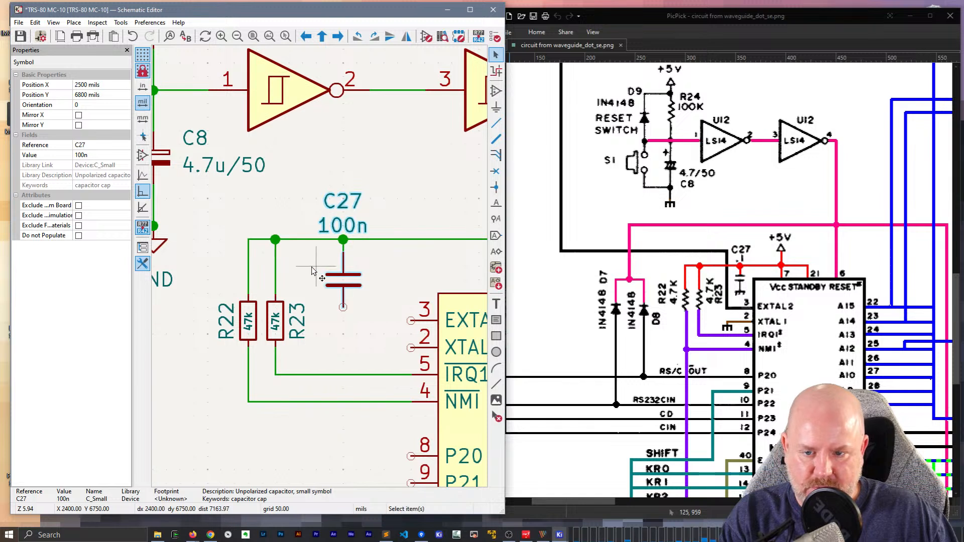
left_click(317, 271)
scroll(343, 307, "down", 2)
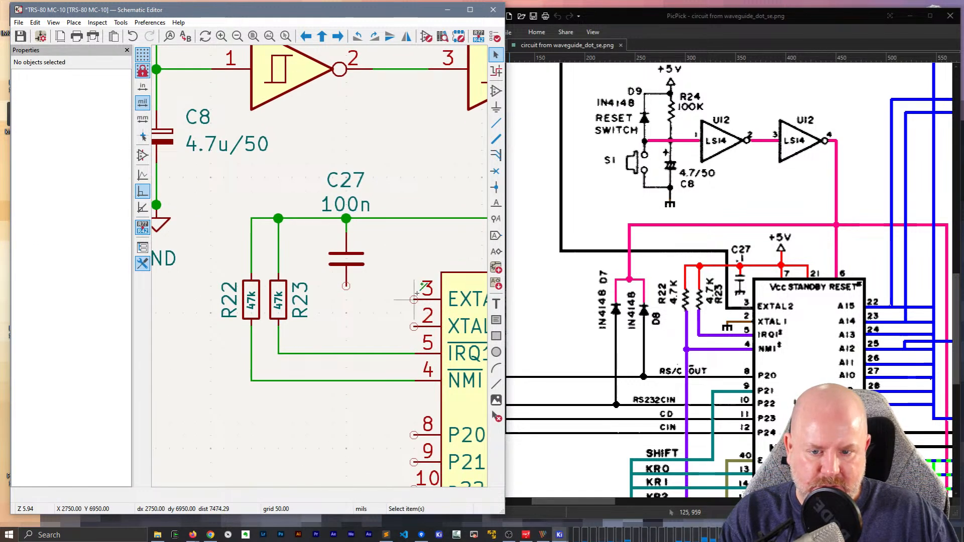
key("w")
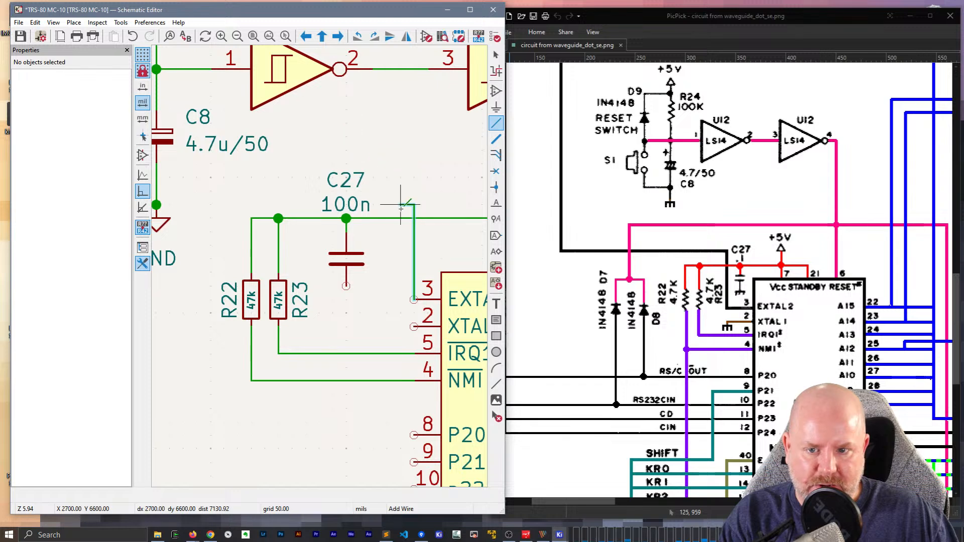
scroll(399, 206, "down", 2)
key("Escape")
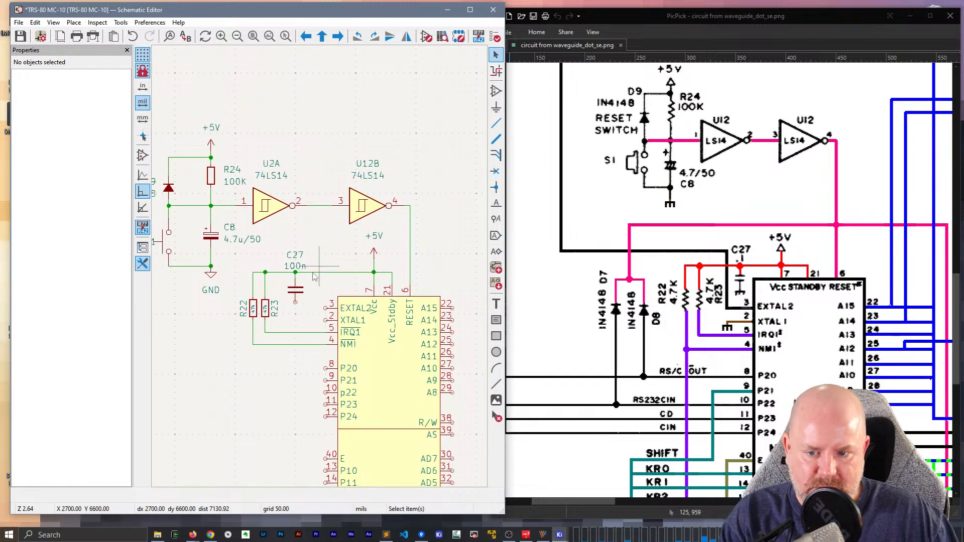
scroll(320, 266, "up", 2)
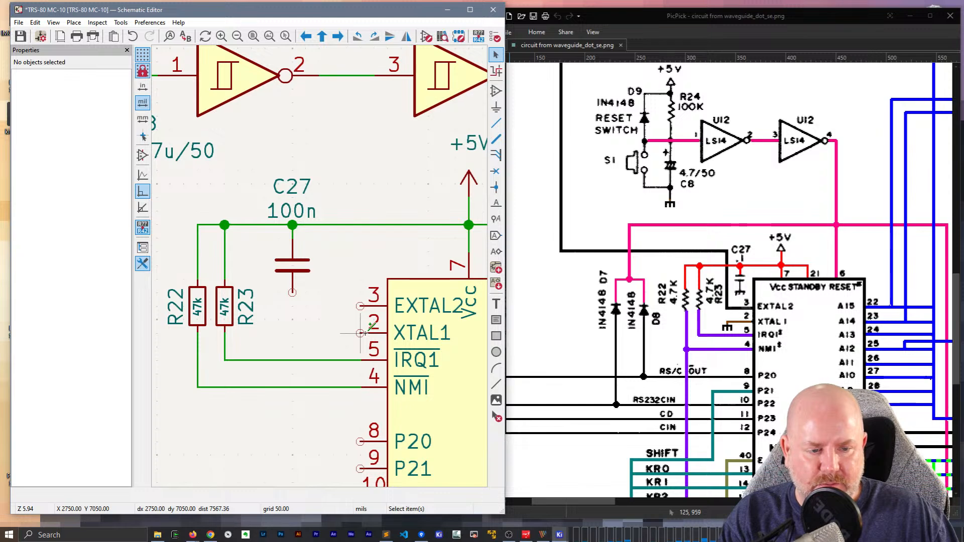
scroll(294, 307, "down", 1)
key("ctrl+d")
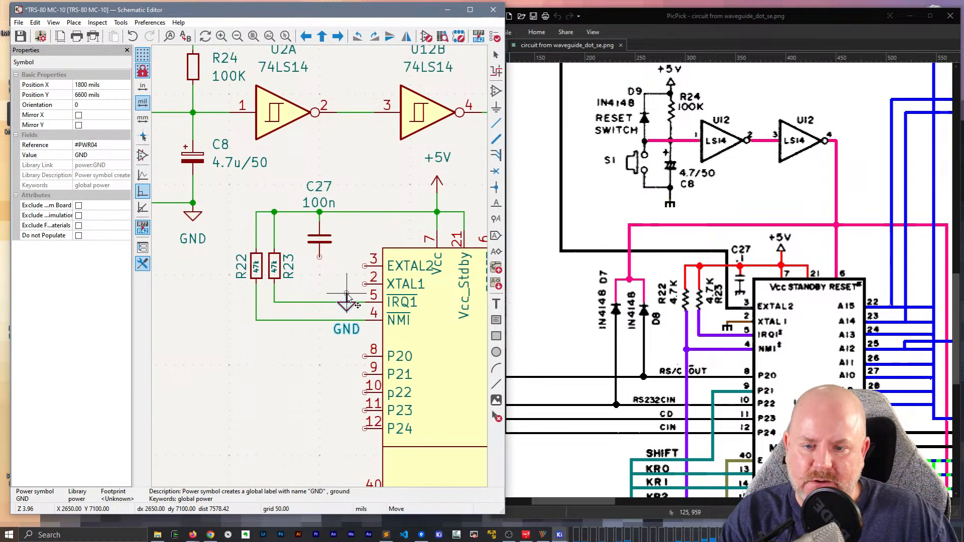
key("Escape")
scroll(347, 292, "down", 1, "shift")
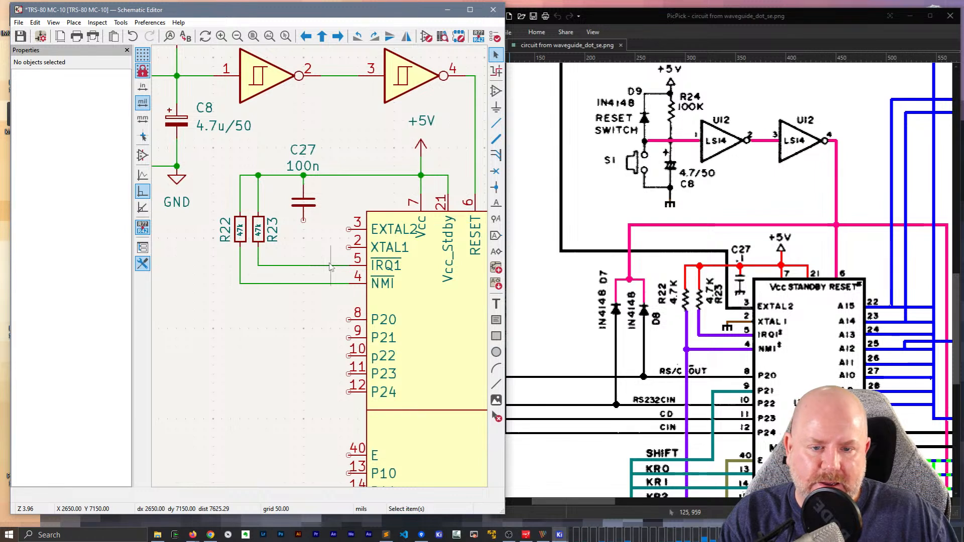
middle_click_drag(330, 356, 237, 264)
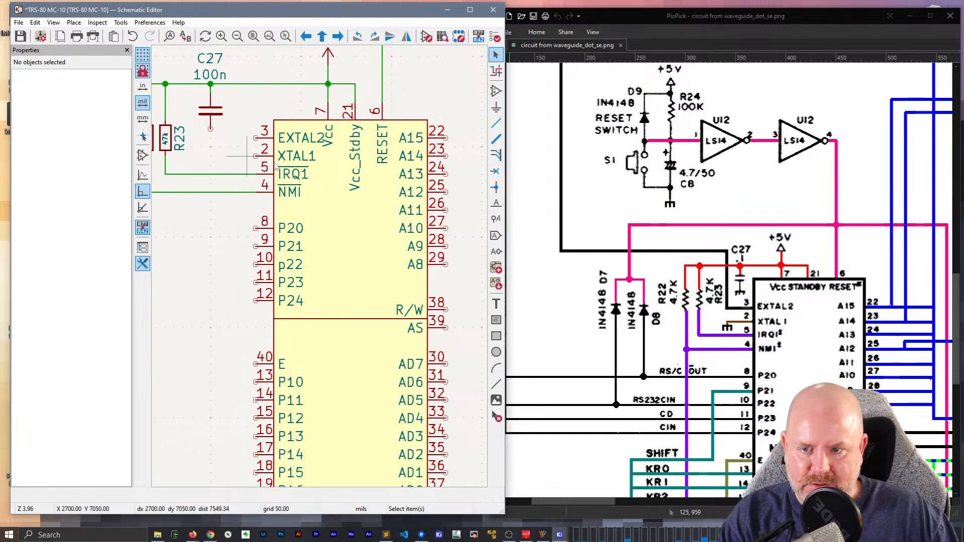
right_click(316, 228)
key("Escape")
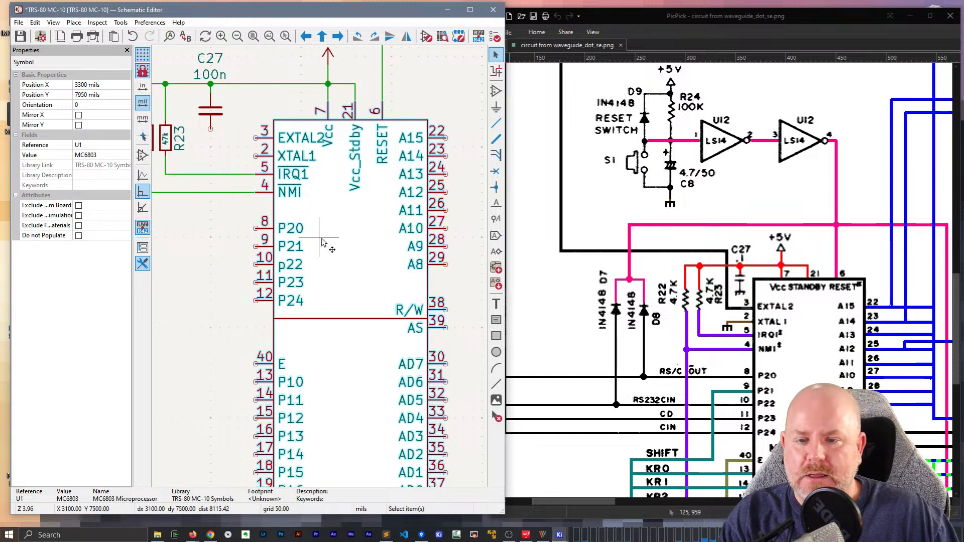
Open the MC6803 library symbol and rename its EXTAL2 pin to EXTL2
double_click(318, 240)
left_click(351, 275)
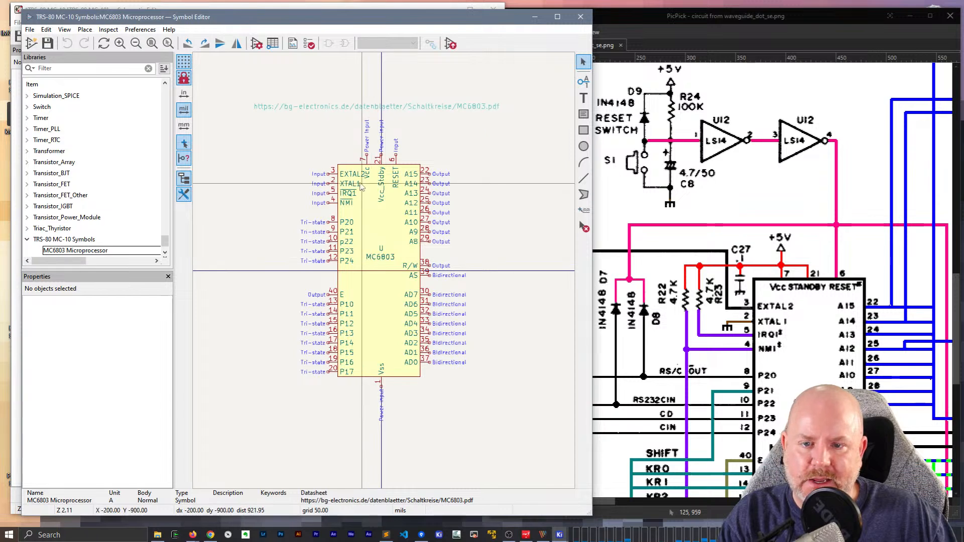
scroll(372, 265, "up", 3)
left_click(365, 262)
double_click(367, 263)
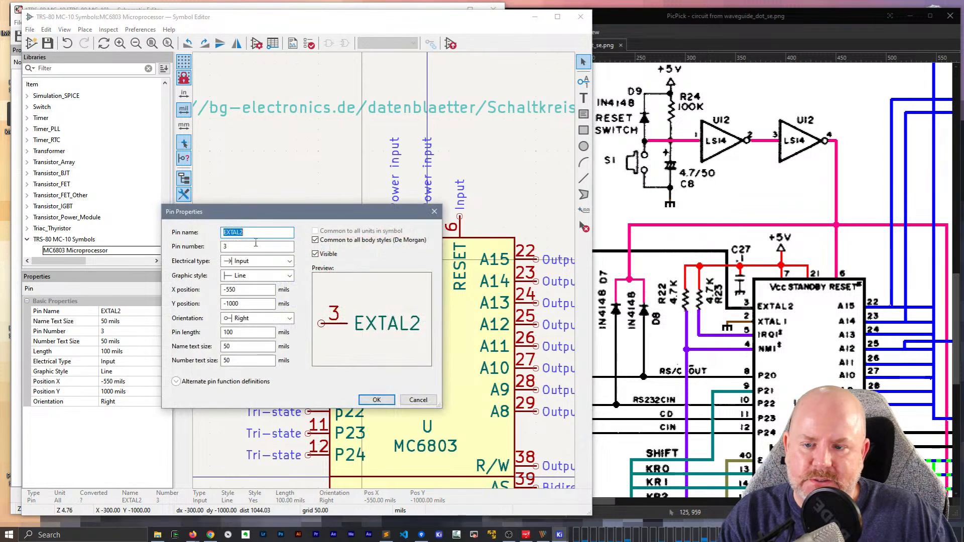
left_click(233, 233)
key("Delete")
key("Return")
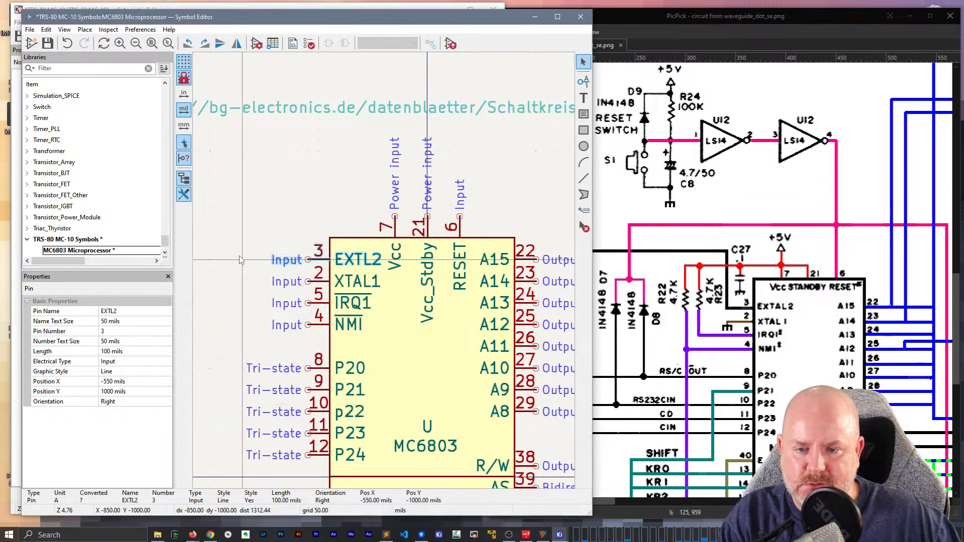
Move the IRQ1 and NMI pins down one grid step and save the symbol
scroll(283, 281, "down", 2)
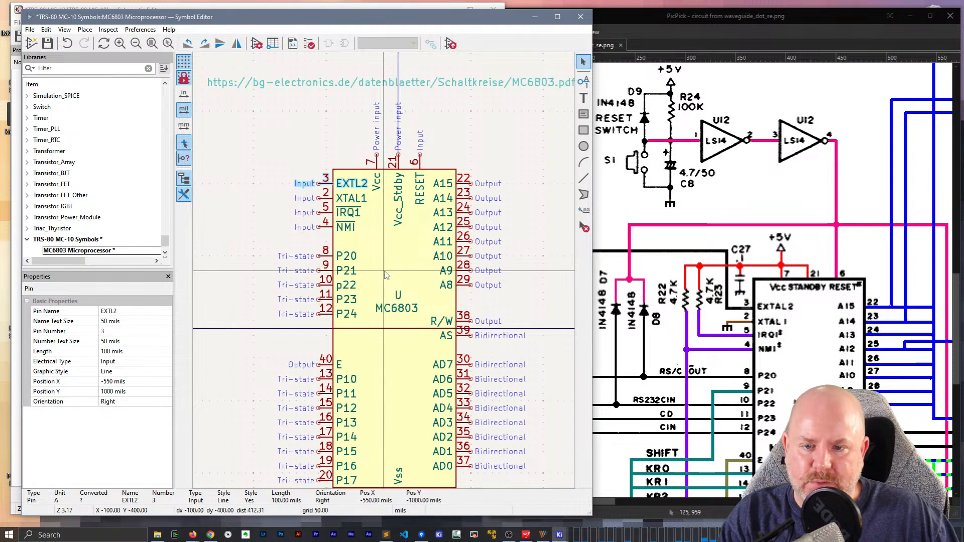
left_click(347, 212)
left_click(343, 226, "shift")
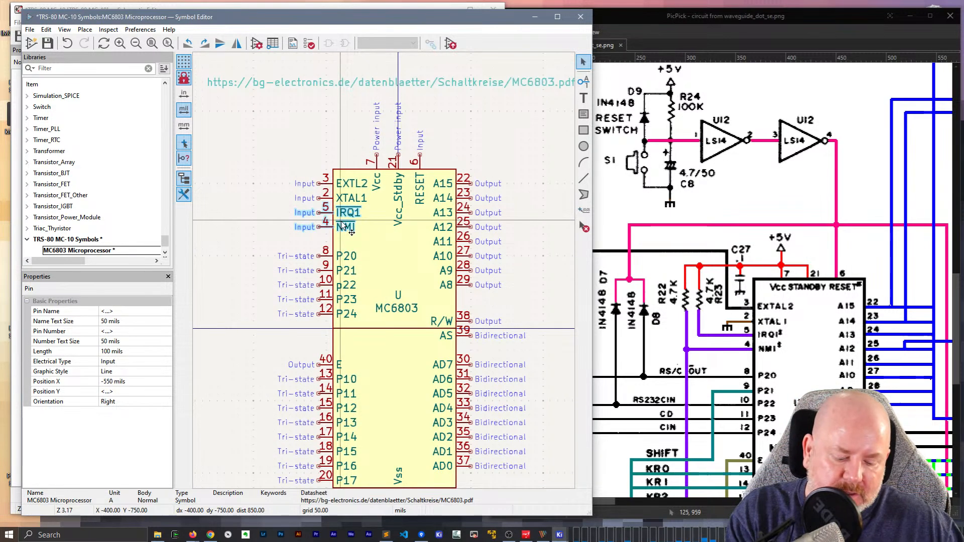
key("m")
left_click(319, 236)
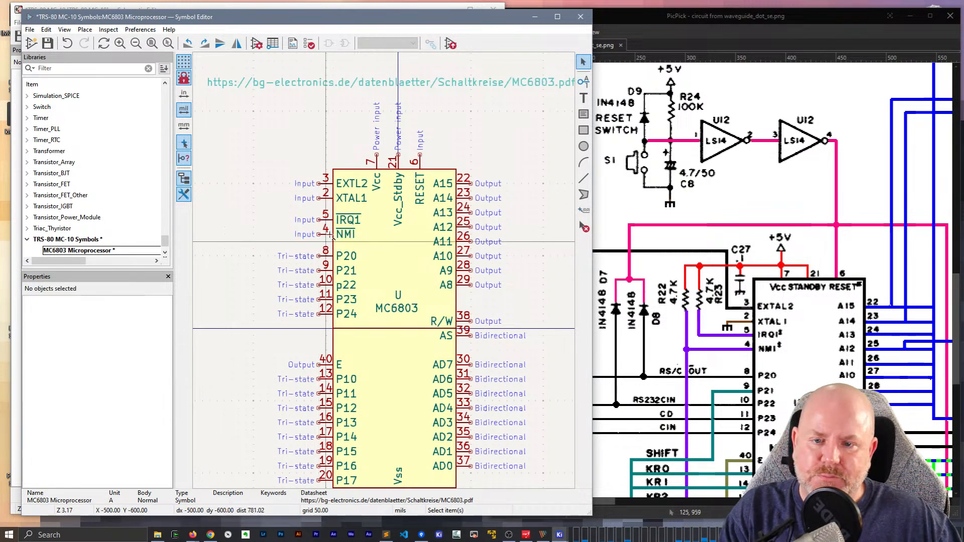
key("ctrl+s")
left_click(581, 16)
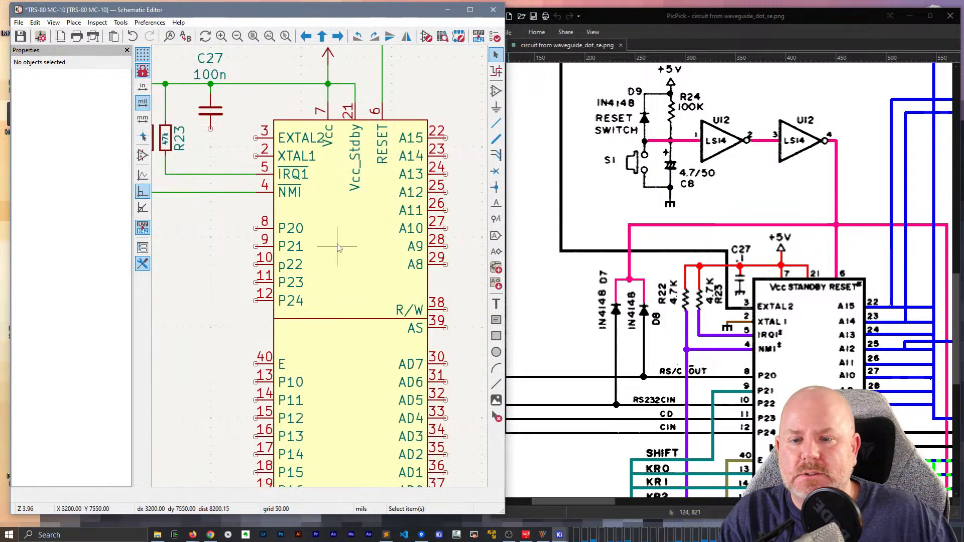
Update U1 from the library so it shows the EXTL2 pin and lowered IRQ1/NMI pins
right_click(338, 184)
left_click(381, 350)
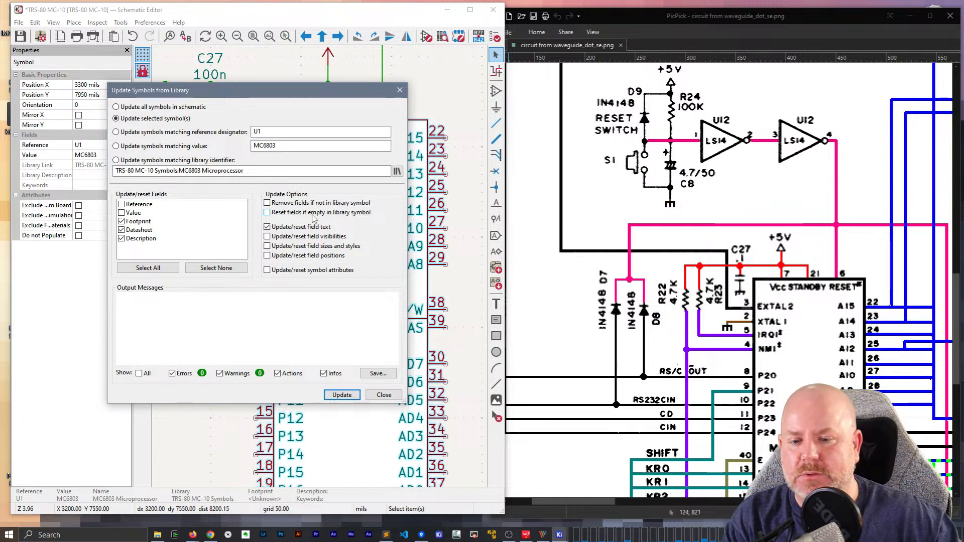
left_click(341, 395)
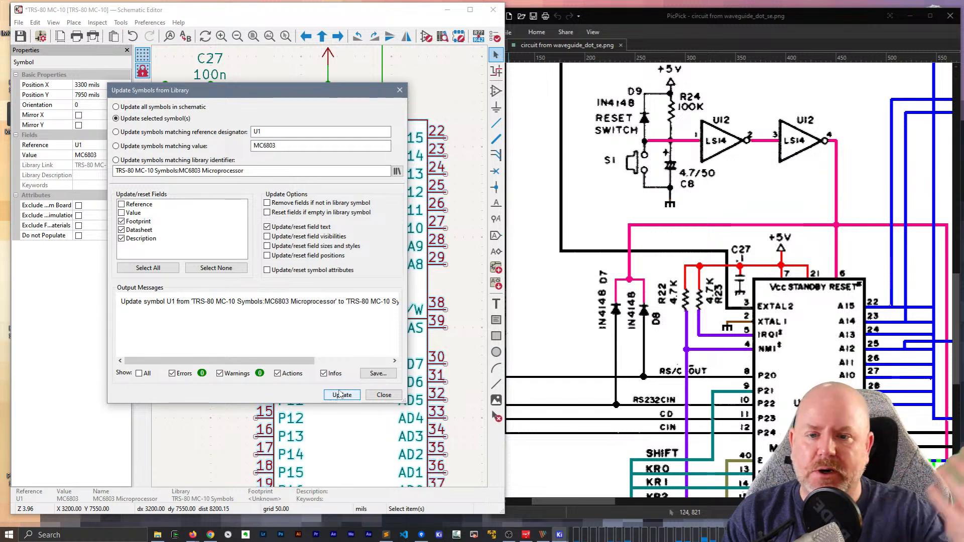
left_click(383, 396)
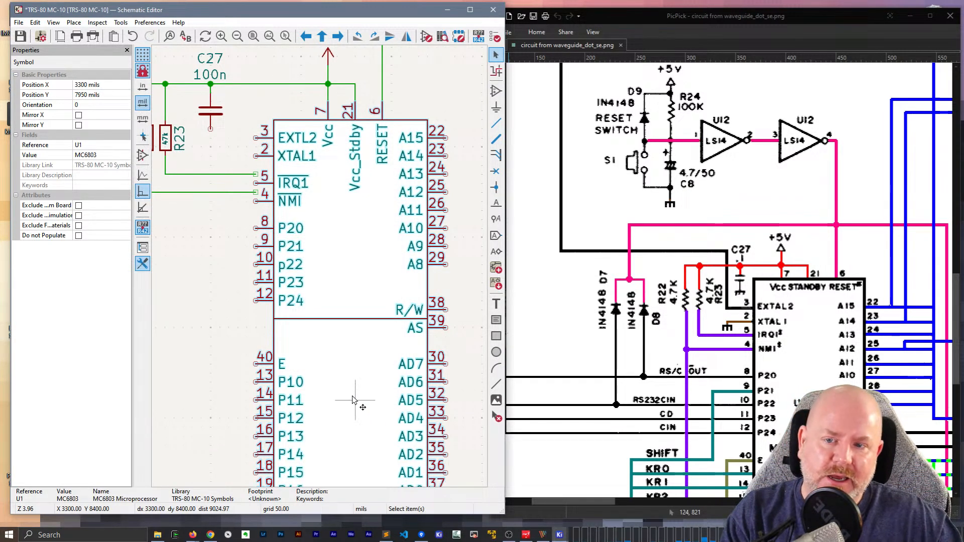
middle_click_drag(211, 236, 241, 237)
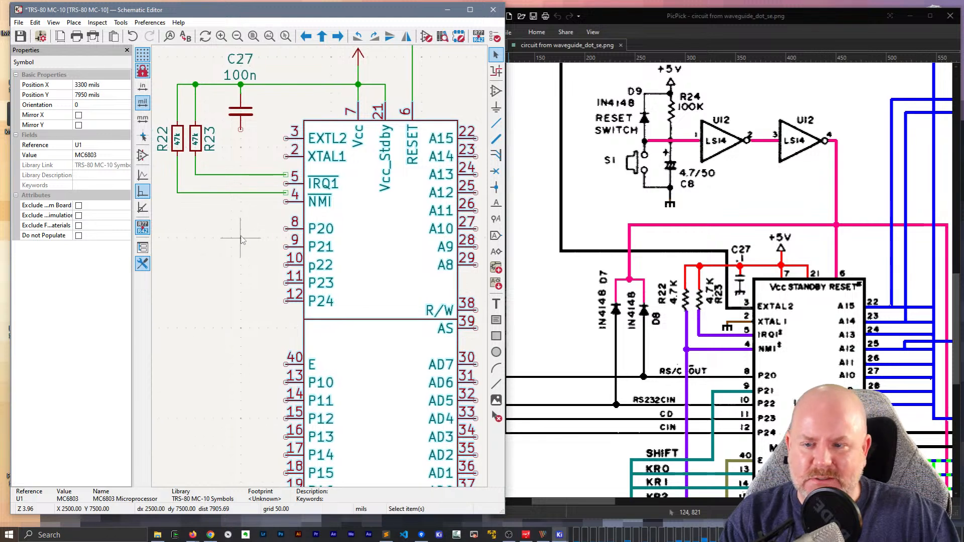
Reconnect R22's wire to the NMI pin and R23's wire to the IRQ1 pin
left_click(242, 206)
left_click(243, 193)
key("g")
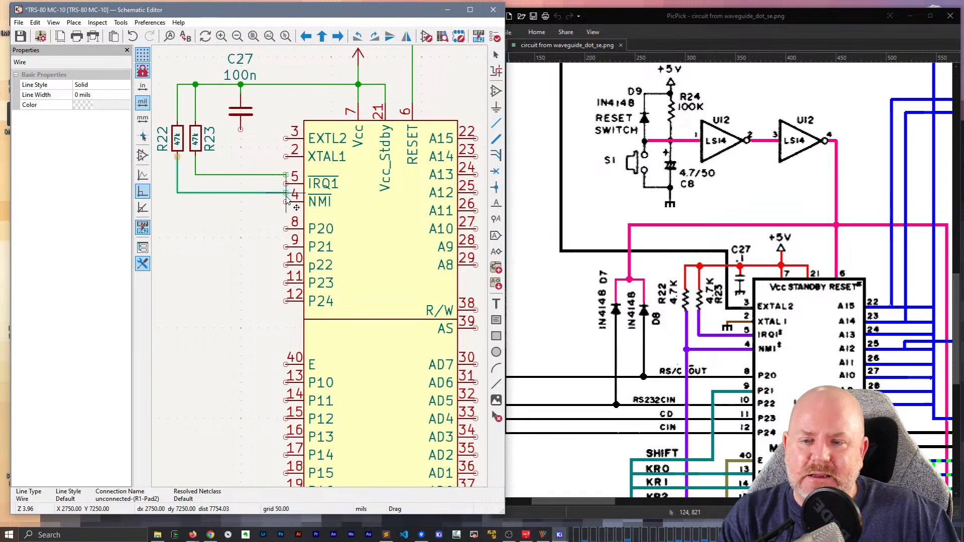
left_click(286, 202)
left_click(281, 175)
key("g")
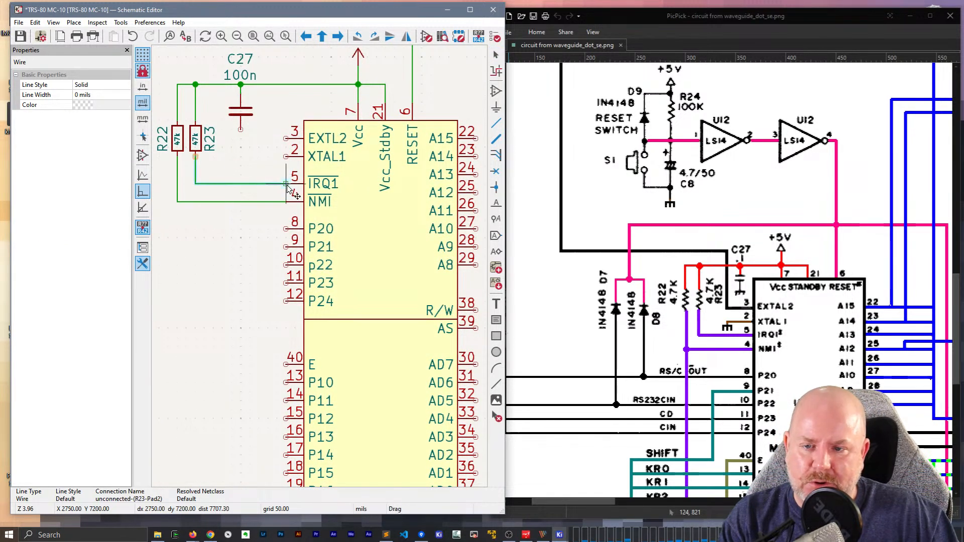
left_click(287, 184)
left_click(267, 155)
Duplicate the ground symbol under C8 beside XTAL1 and hide its GND label
middle_click_drag(261, 163, 323, 253)
left_click(194, 178)
key("ctrl+d")
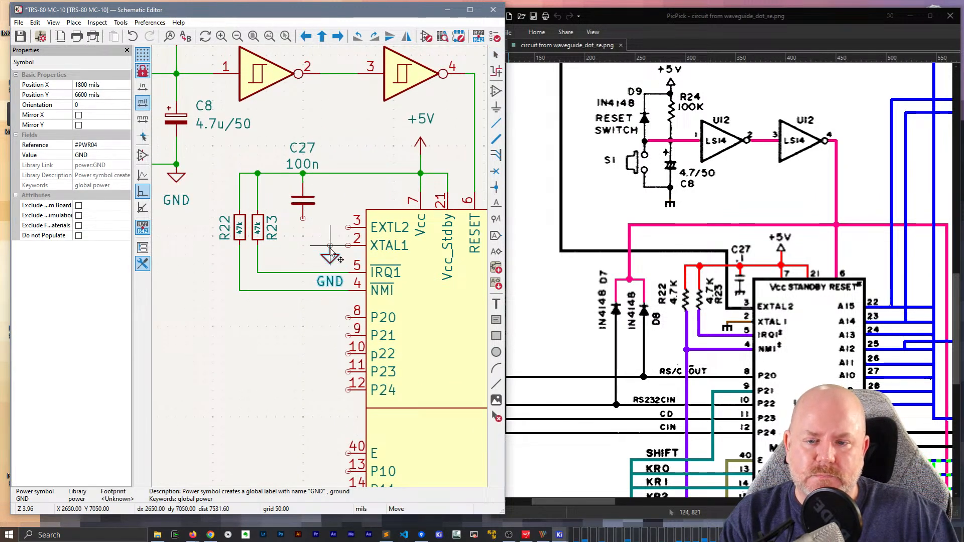
left_click(332, 250)
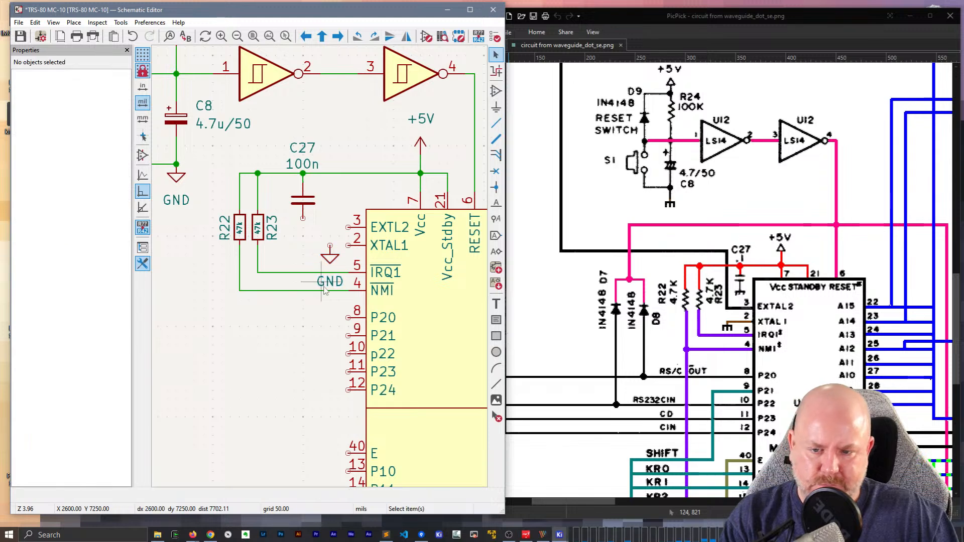
left_click(329, 284)
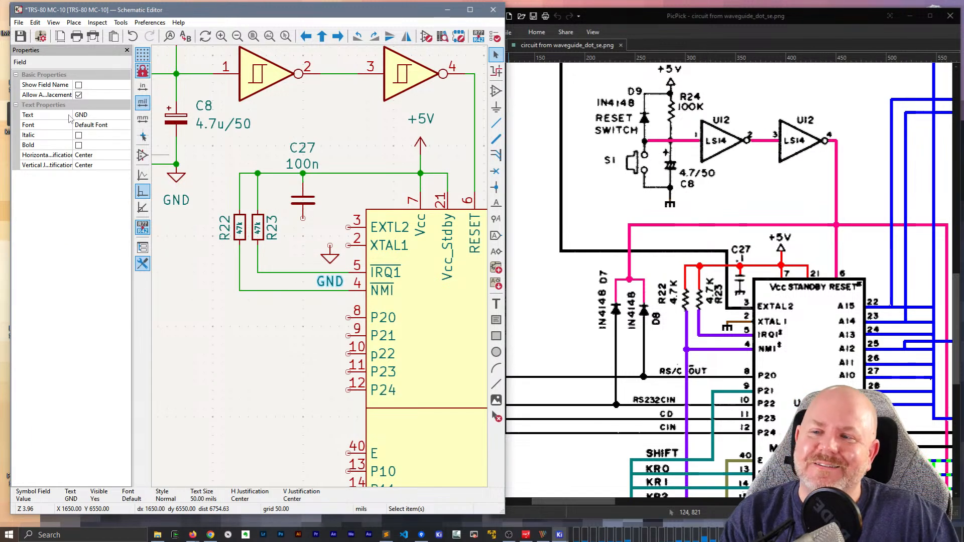
key("e")
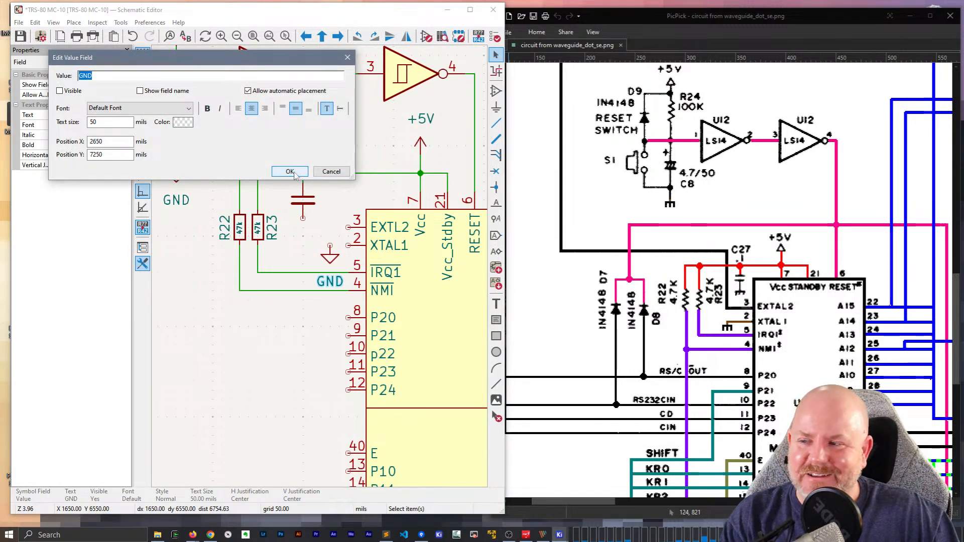
left_click(301, 173)
Place a ground symbol just below C27
key("w")
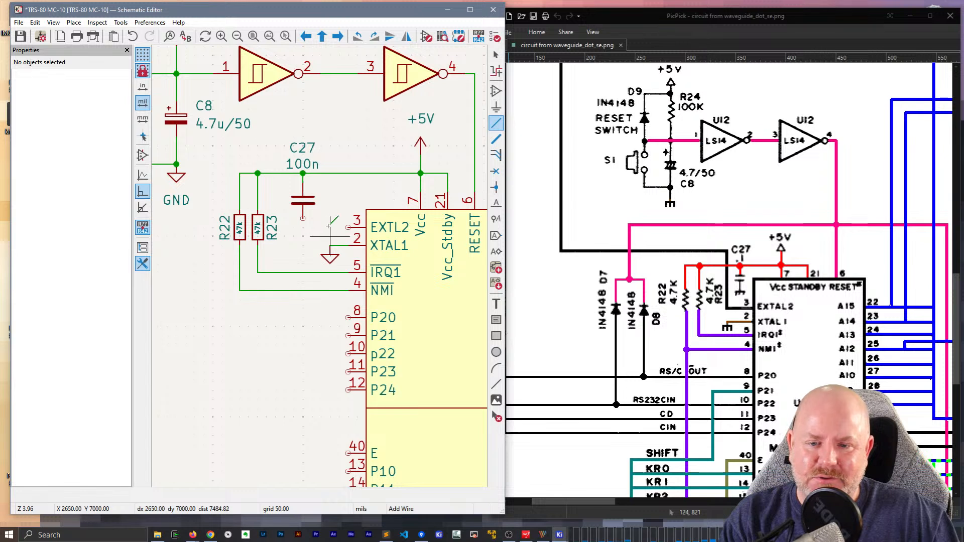
key("Escape")
left_click(334, 264)
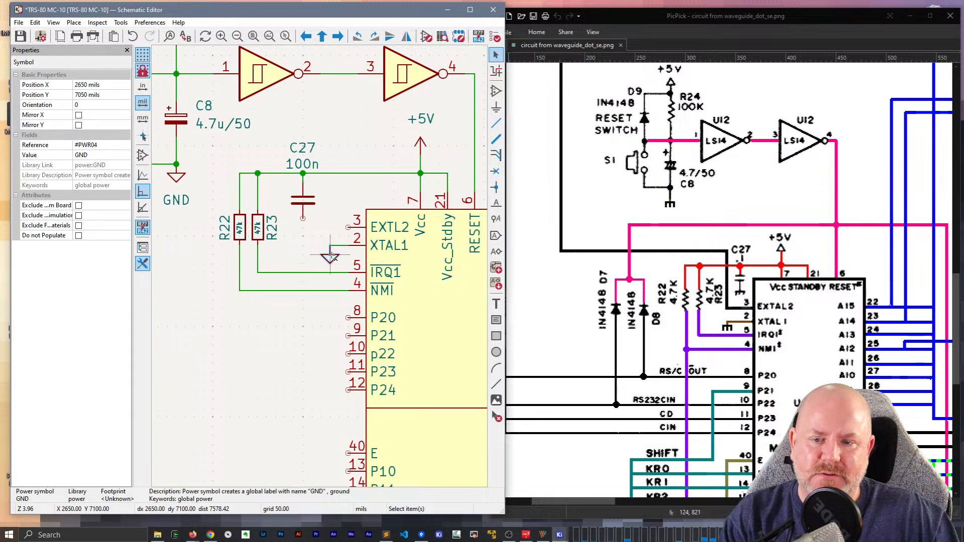
left_click_drag(334, 263, 314, 236)
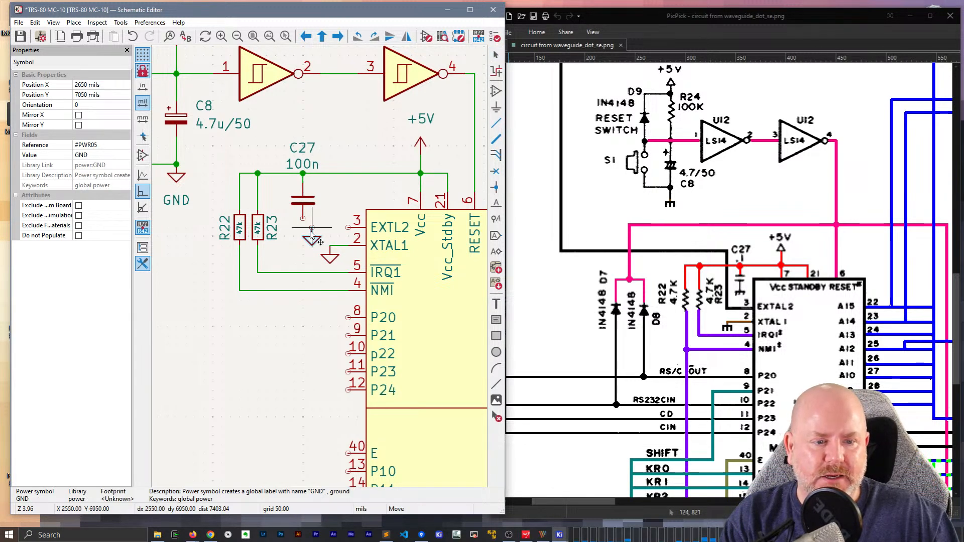
left_click_drag(303, 234, 304, 234)
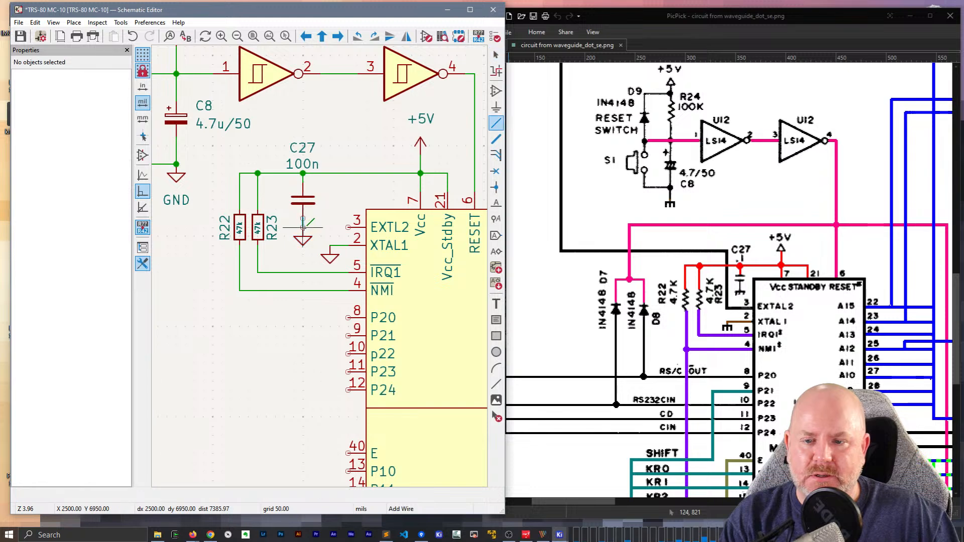
Nudge R24 down, the U2A gate right, and C8 and SW1 up
scroll(363, 295, "down", 4)
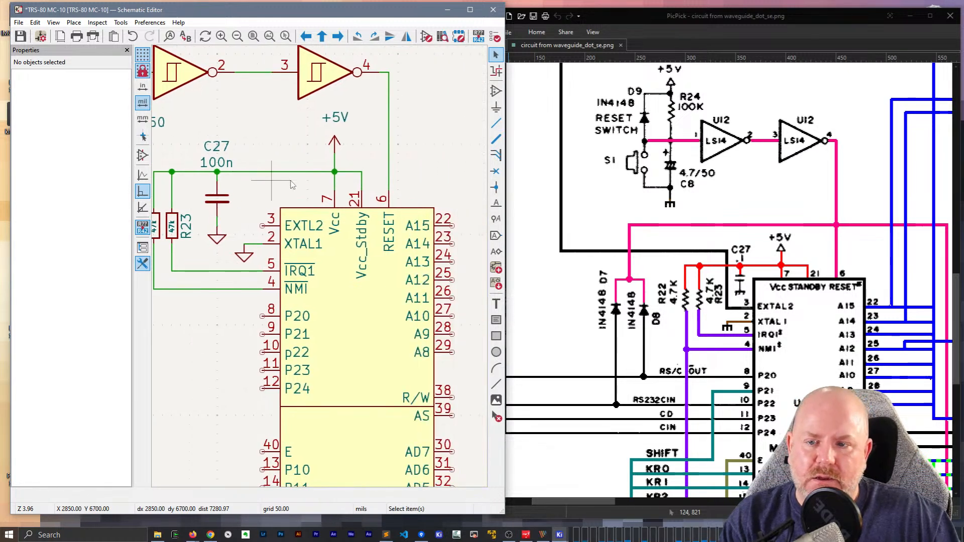
scroll(321, 272, "up", 4)
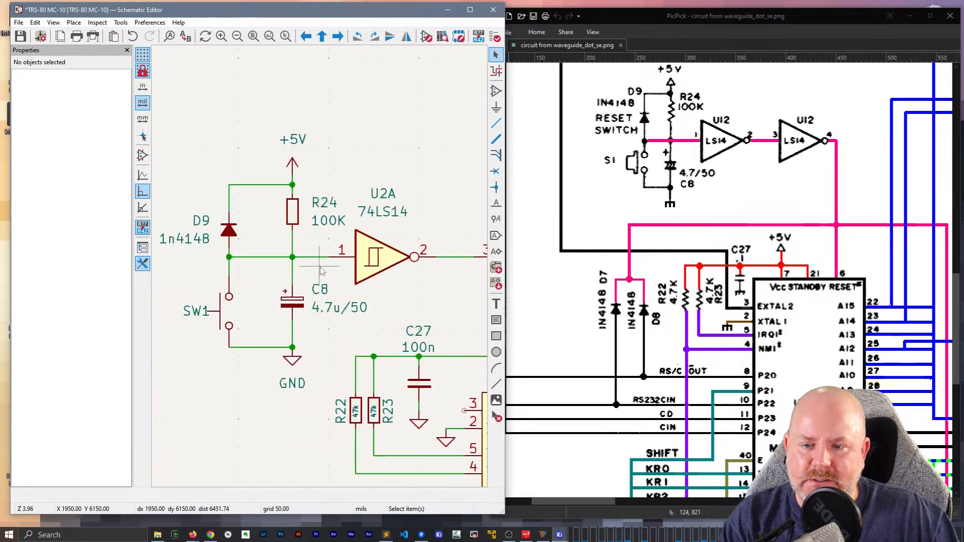
mouse_move(293, 213)
left_mouse_down()
mouse_move(293, 230)
mouse_move(294, 222)
left_mouse_up()
left_click_drag(413, 259, 431, 258)
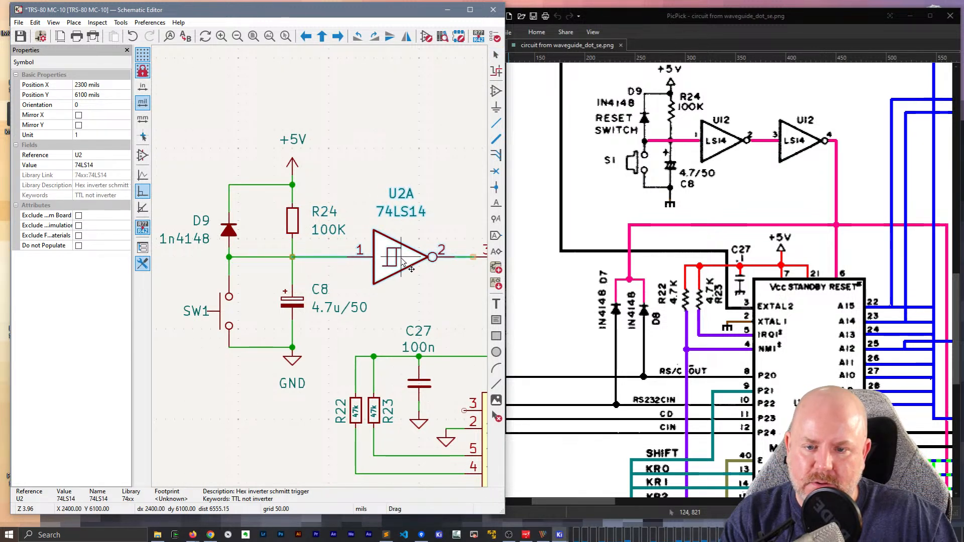
key("Escape")
left_click_drag(291, 310, 291, 291)
key("Escape")
left_click_drag(227, 313, 227, 303)
key("Escape")
left_click(227, 232)
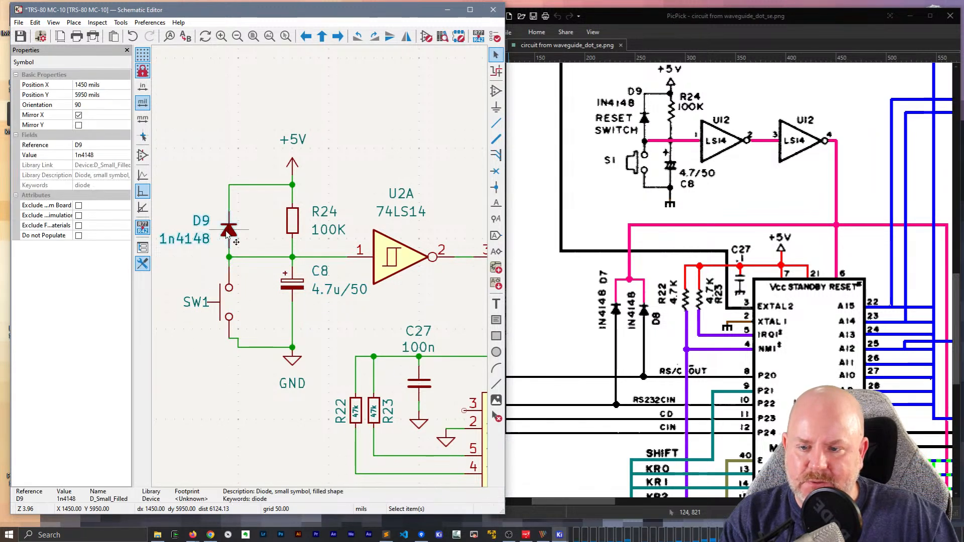
key("Escape")
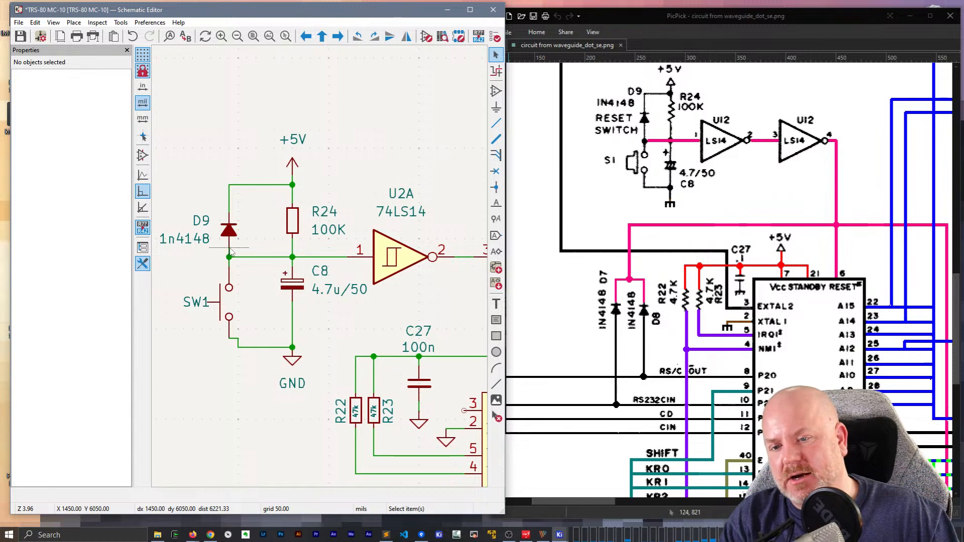
Reroute the D9 wire onto R24's top and lower the +5V symbol one grid step
left_click(266, 185)
key("g")
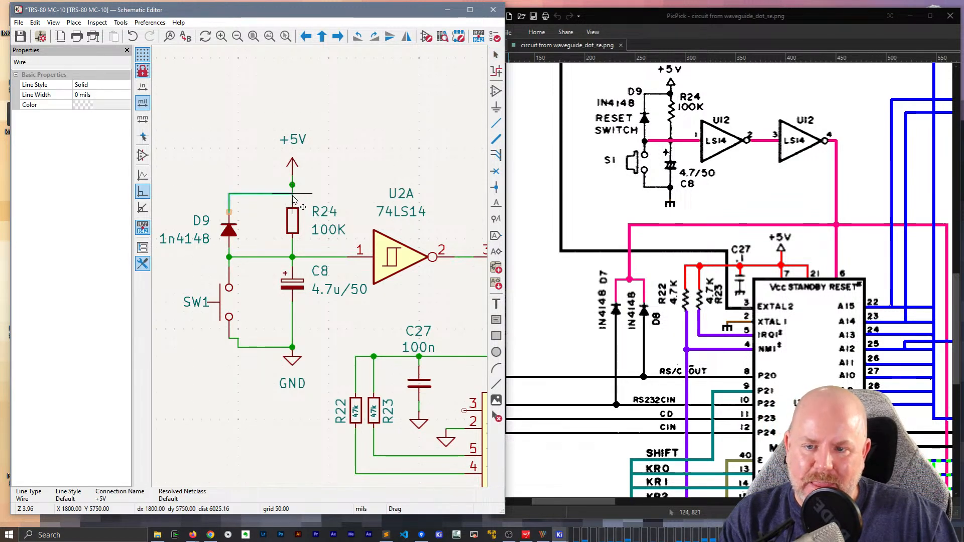
left_click(293, 196)
left_click(292, 166)
key("g")
left_click(293, 185)
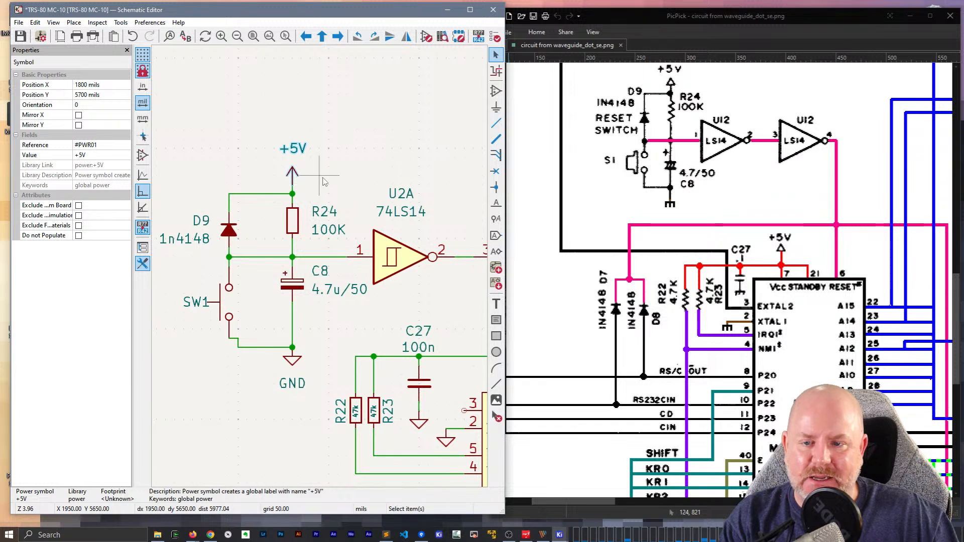
left_click(323, 179)
Shift the SW1-to-GND wire one grid step higher so it lines up
left_click(257, 349)
key("g")
left_click(239, 340)
left_click(239, 372)
left_click(240, 340)
key("g")
key("Escape")
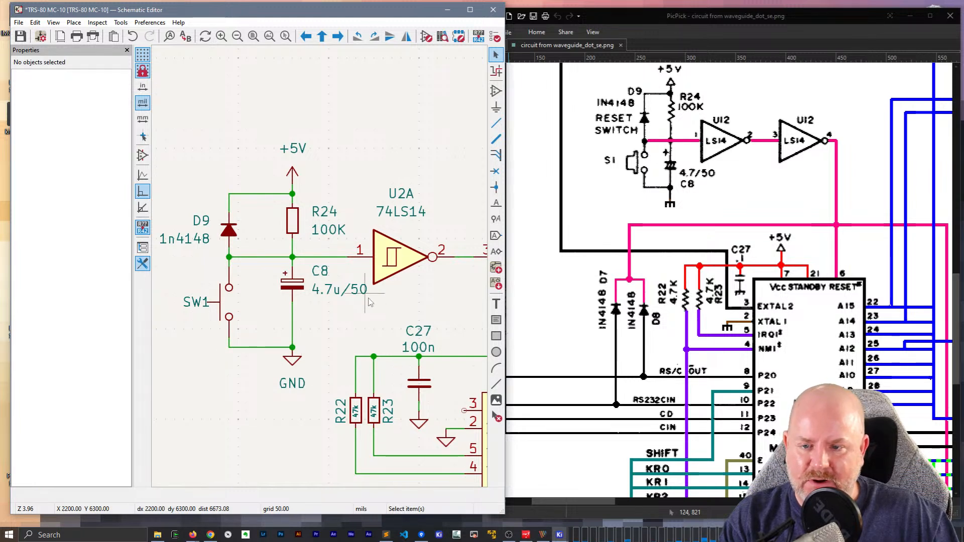
Shift C8 down with its wires still attached
left_click_drag(295, 288, 297, 306)
scroll(317, 274, "down", 5)
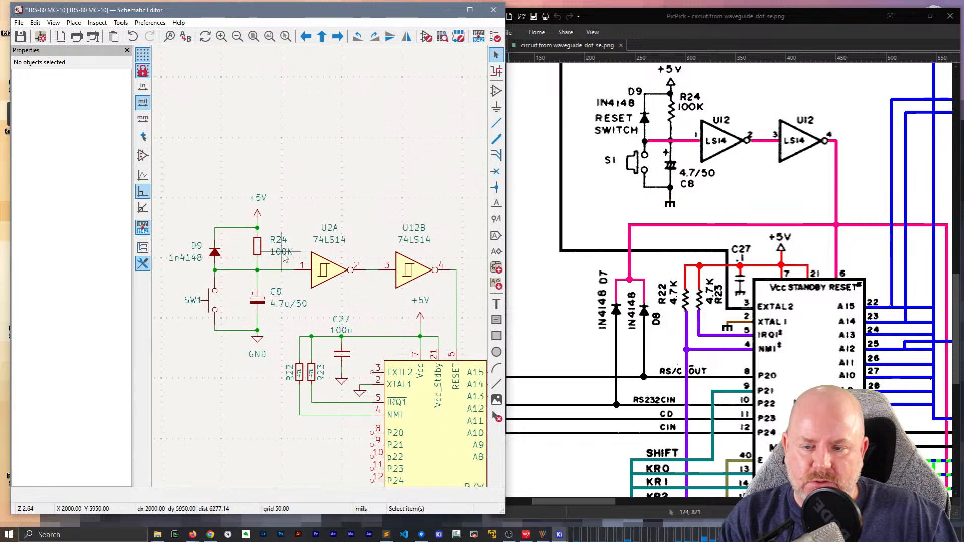
middle_click_drag(289, 190, 256, 186)
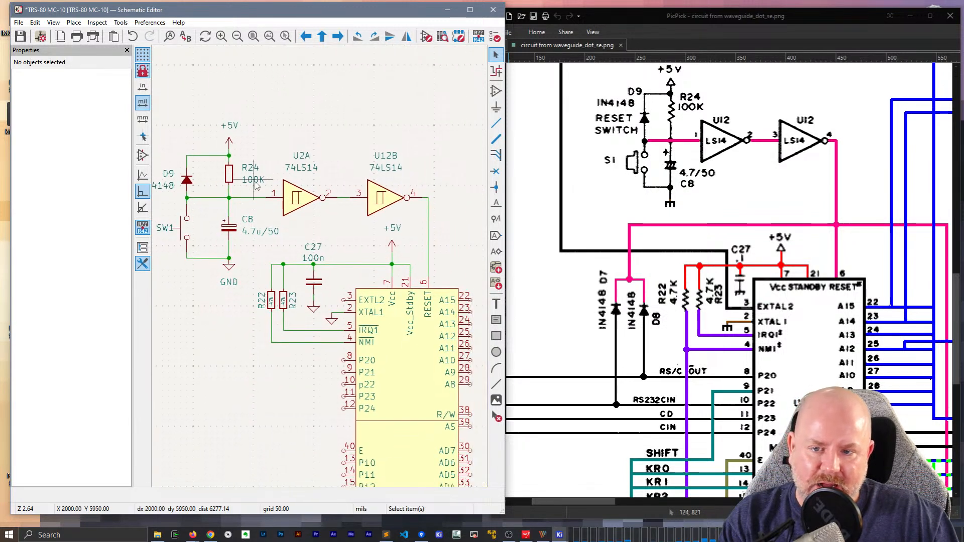
left_click_drag(421, 224, 280, 155)
key("g")
key("Escape")
key("Escape")
Move the whole D9/R24/C8/SW1 reset circuit higher and further left
middle_click_drag(328, 195, 387, 180)
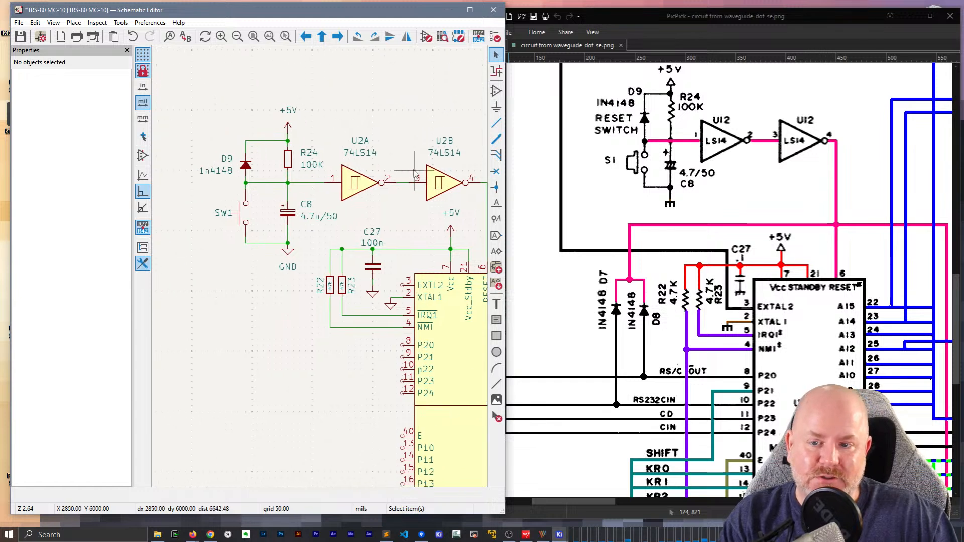
left_click_drag(294, 285, 197, 67)
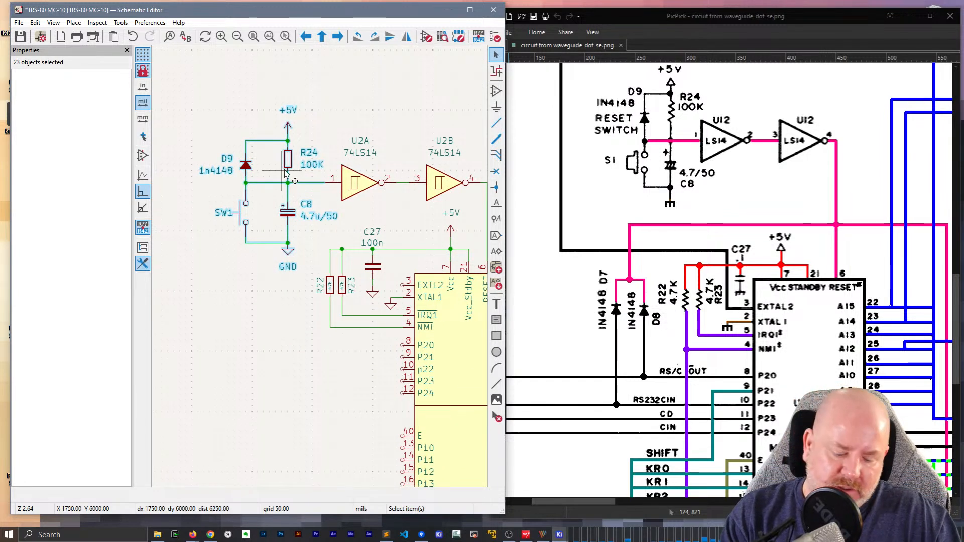
key("m")
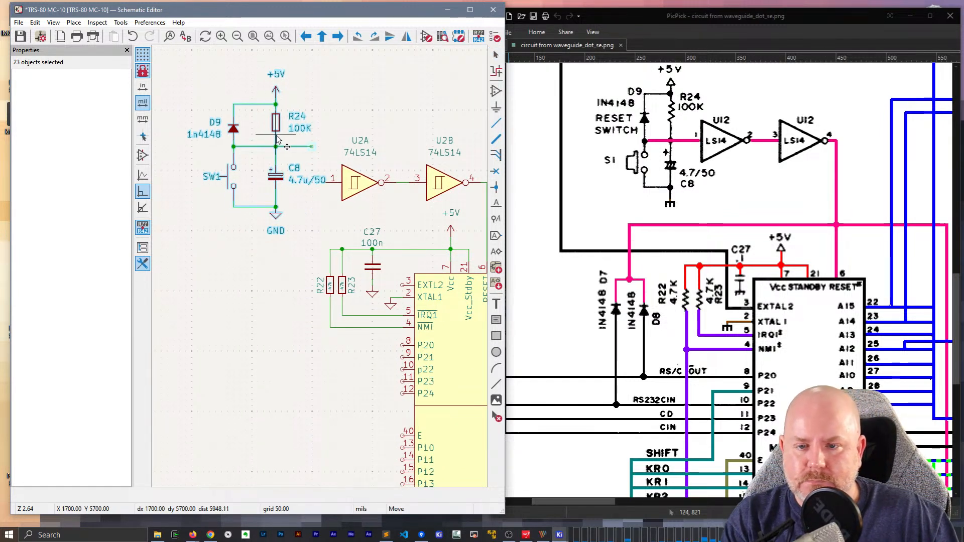
left_click(279, 131)
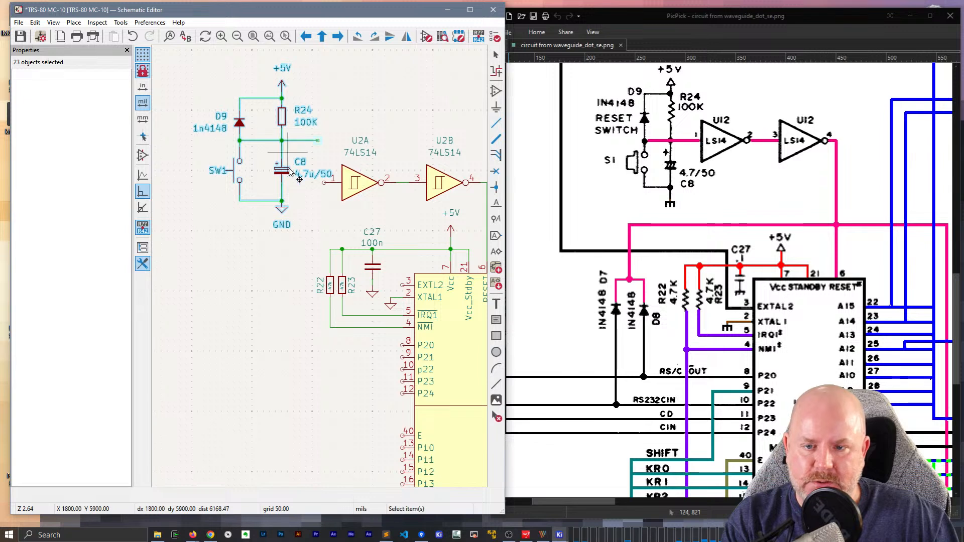
middle_click_drag(318, 248, 195, 266)
key("Escape")
Move the U2A and U2B inverters up level with R24's junction
left_click_drag(226, 225, 362, 160)
left_click_drag(420, 149, 448, 142)
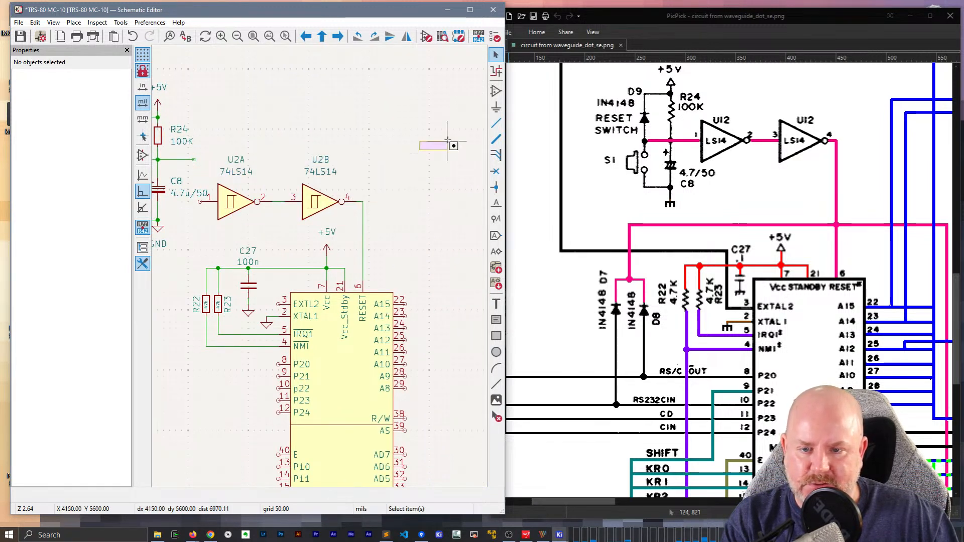
left_click_drag(345, 135, 248, 162)
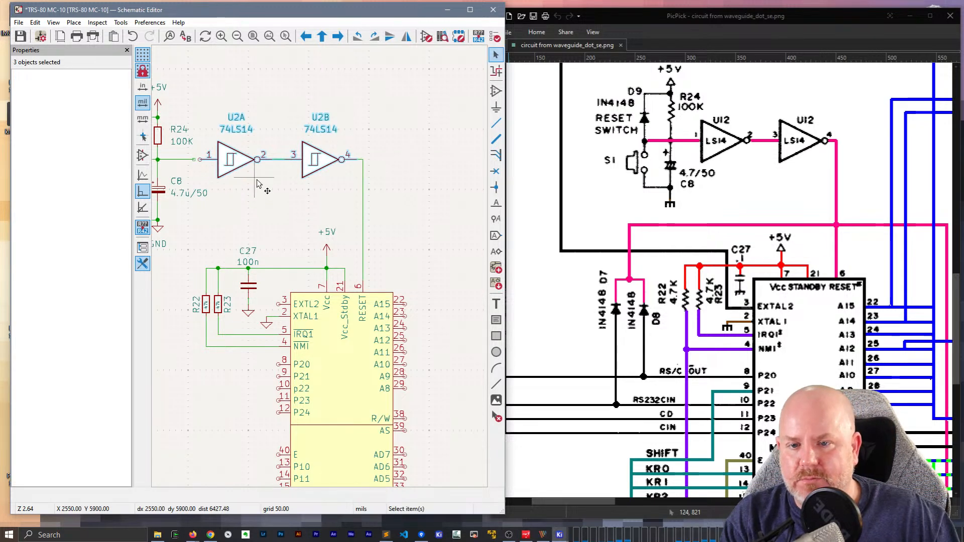
middle_click_drag(256, 174, 381, 196)
scroll(382, 199, "up", 3)
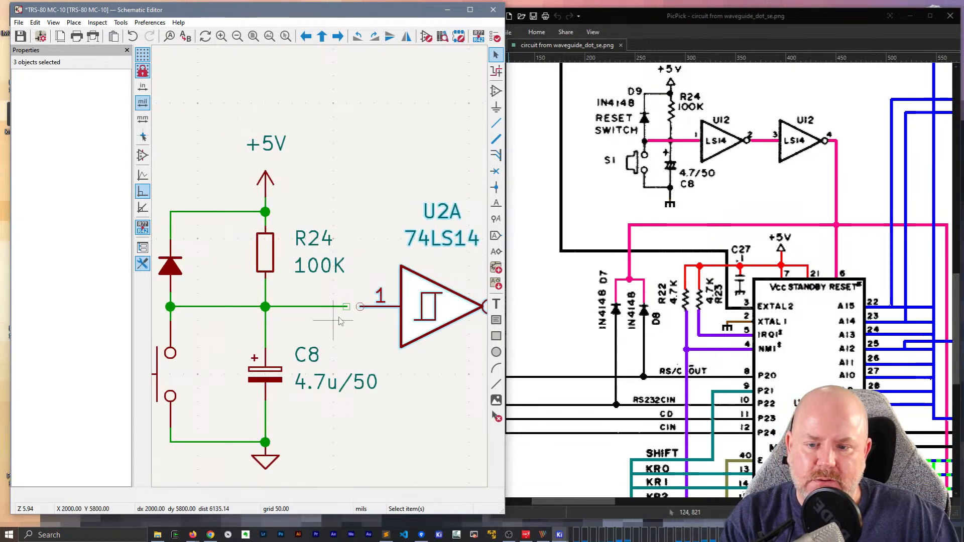
key("Escape")
scroll(324, 270, "down", 6)
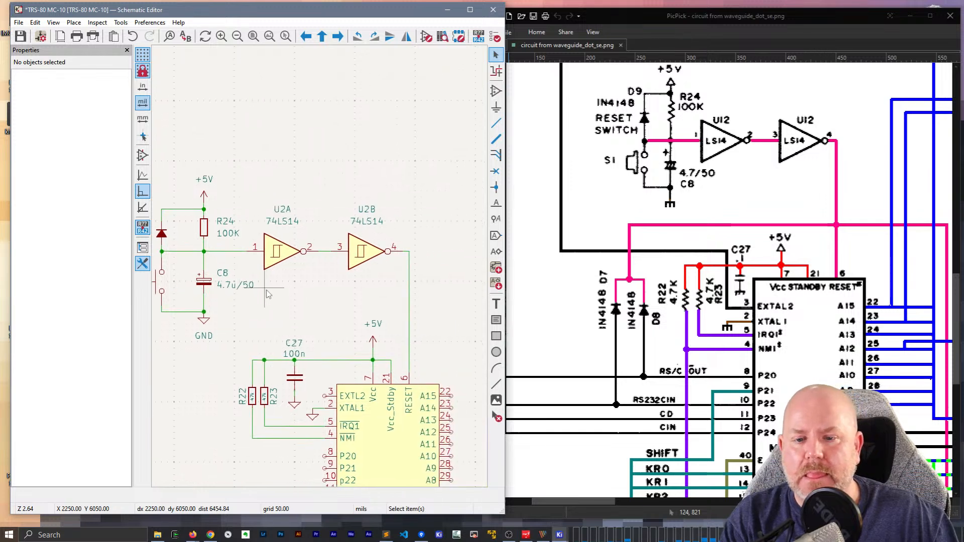
scroll(352, 275, "up", 2)
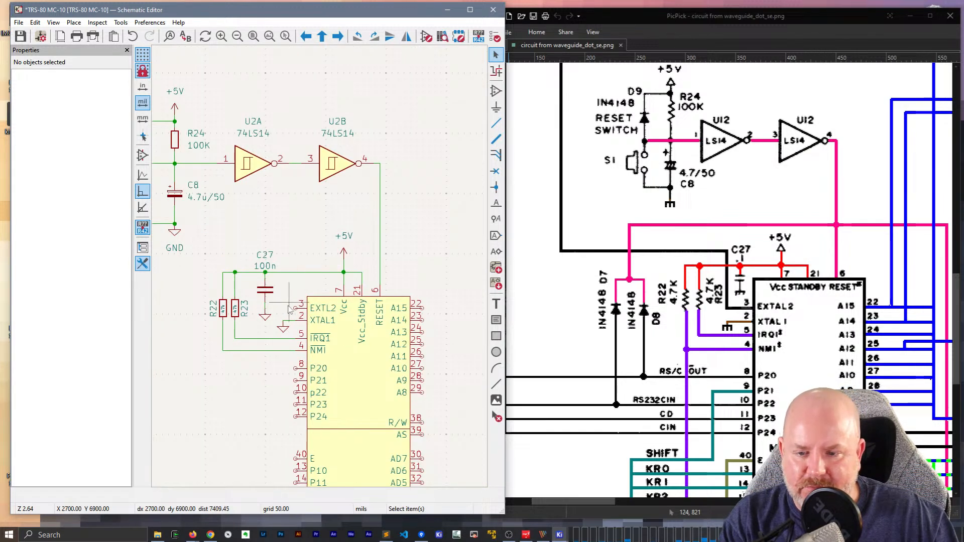
Draw a trial wire from EXTL2 pin 3 over to beside SW1
key("w")
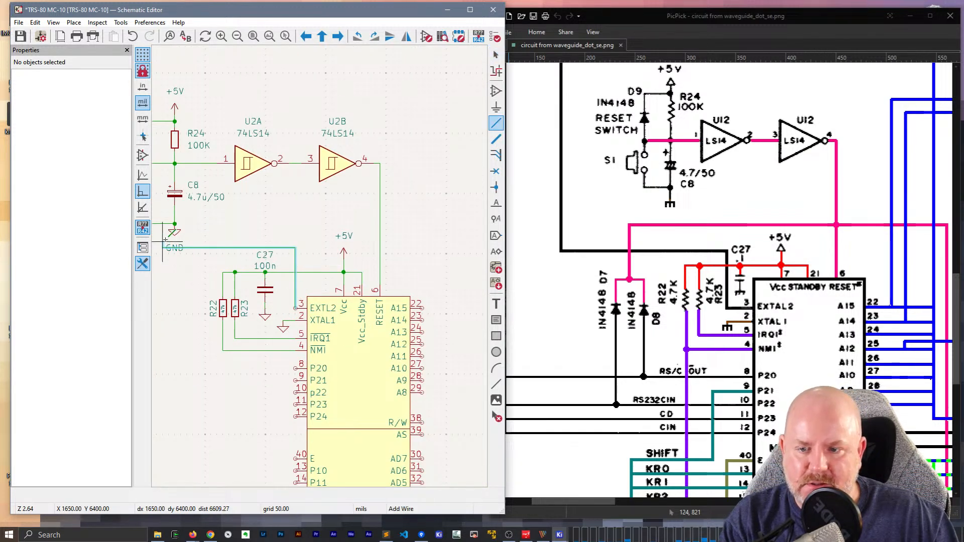
left_click(234, 259)
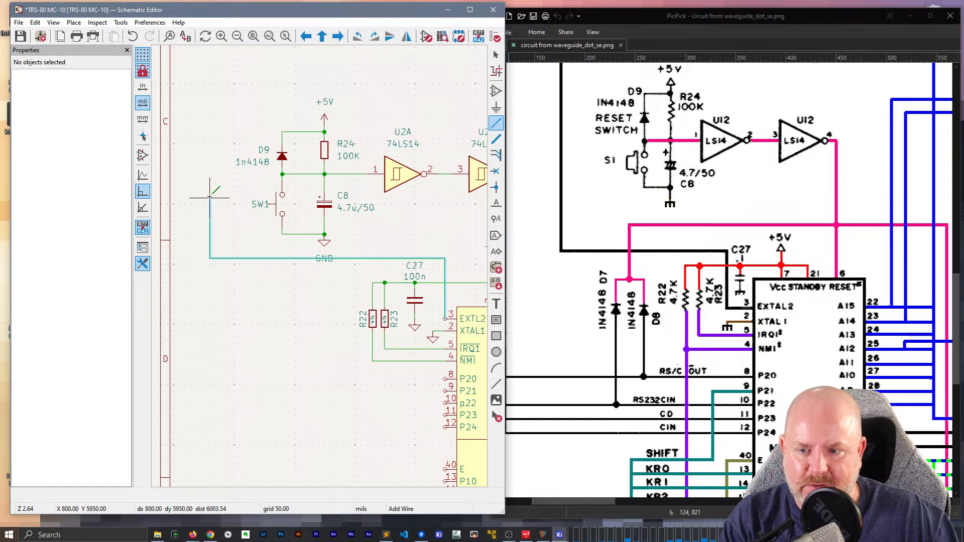
double_click(210, 198)
key("Escape")
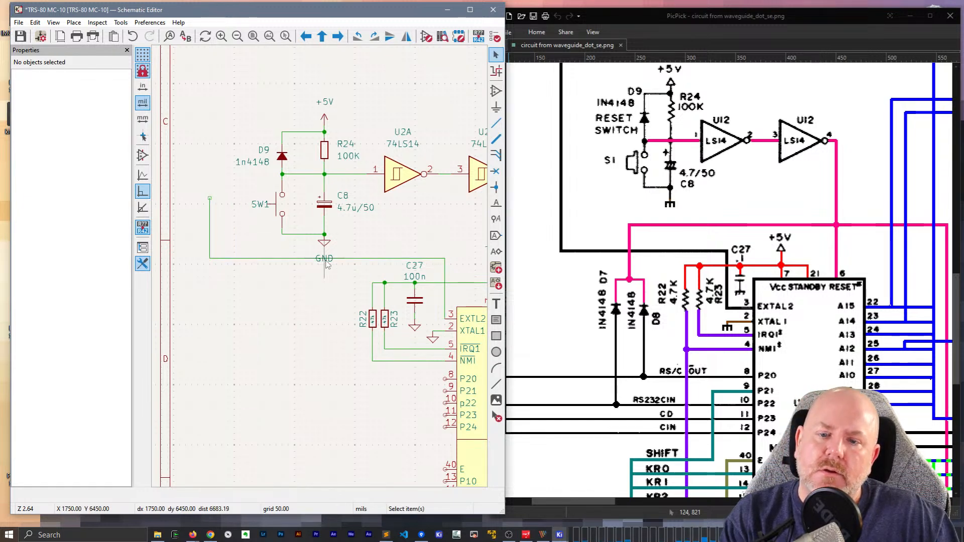
Make the GND label's value text invisible
left_click(325, 260)
double_click(326, 260)
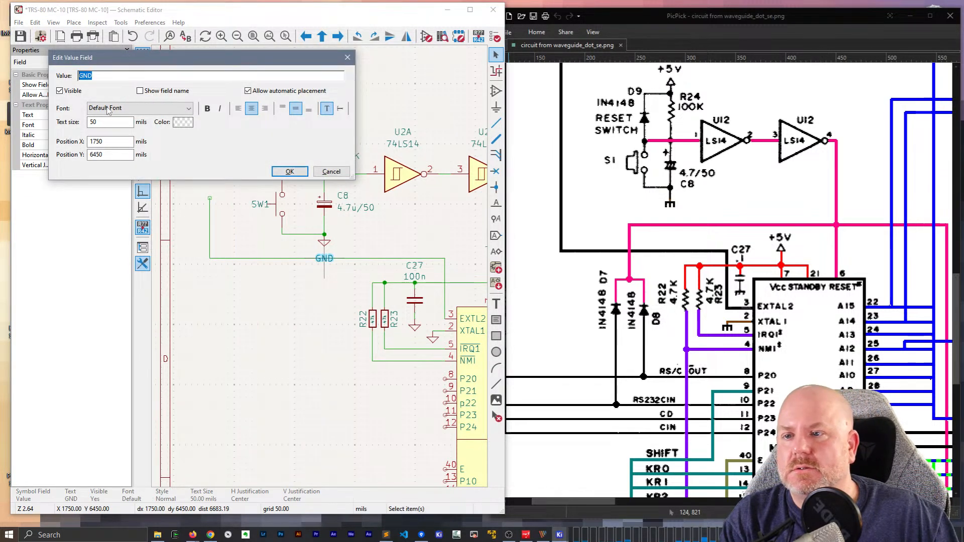
left_click(71, 92)
left_click(290, 171)
scroll(283, 313, "down", 1)
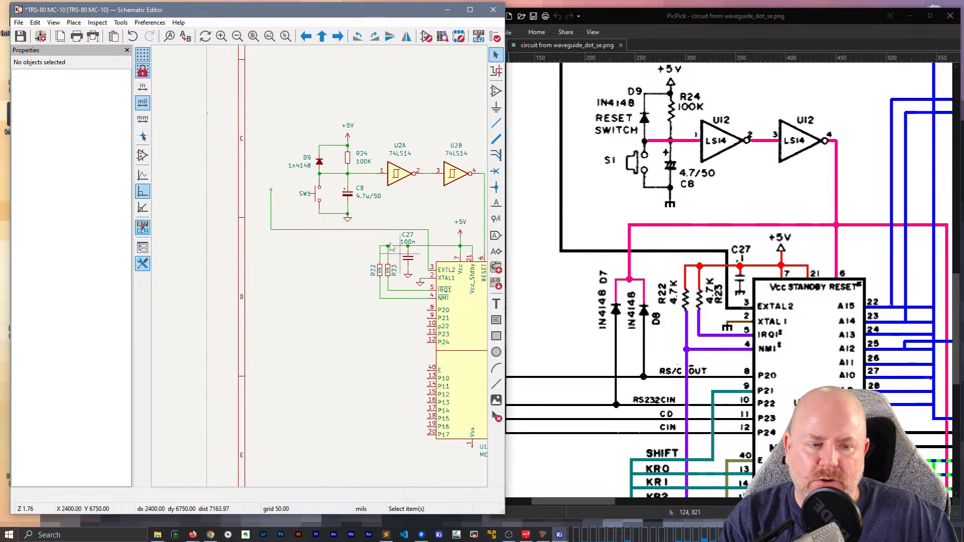
scroll(689, 286, "up", 3)
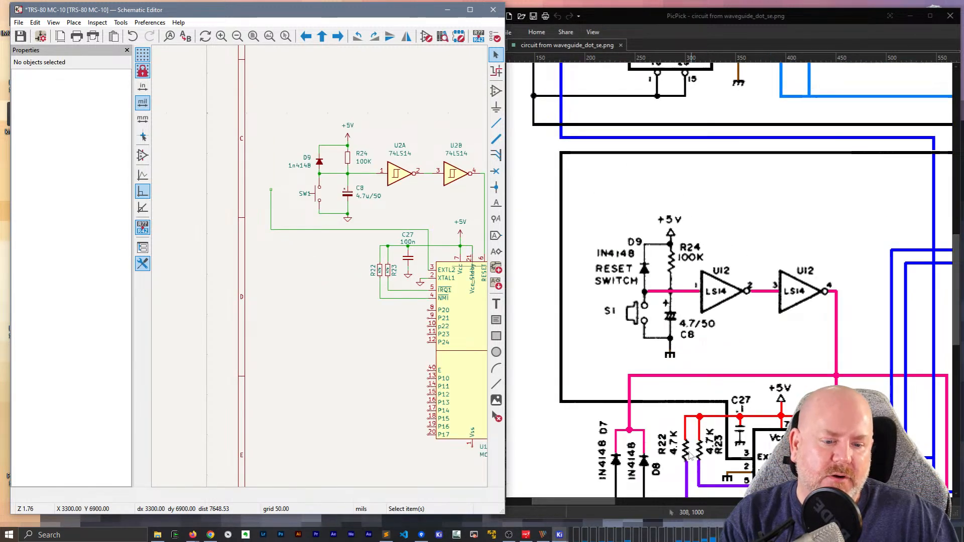
Delete the two new trial wires running toward the reset switch
left_click_drag(605, 502, 752, 501)
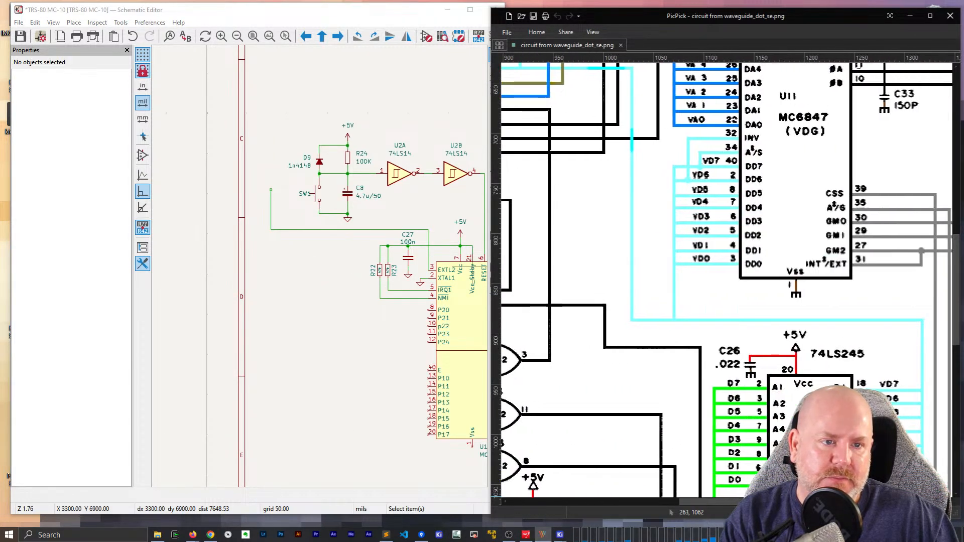
scroll(795, 326, "up", 10)
scroll(795, 326, "down", 3)
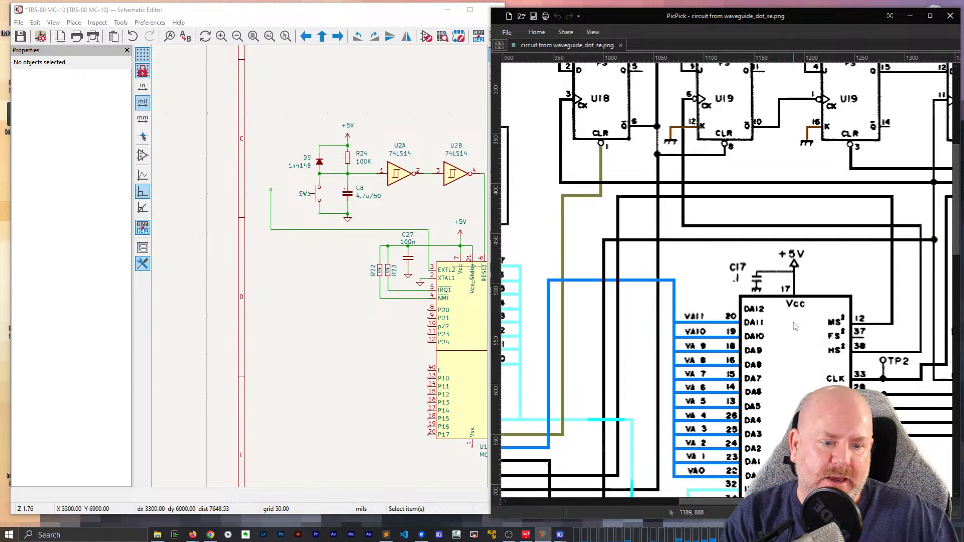
scroll(795, 326, "down", 5)
left_click_drag(729, 502, 575, 501)
scroll(636, 411, "down", 4)
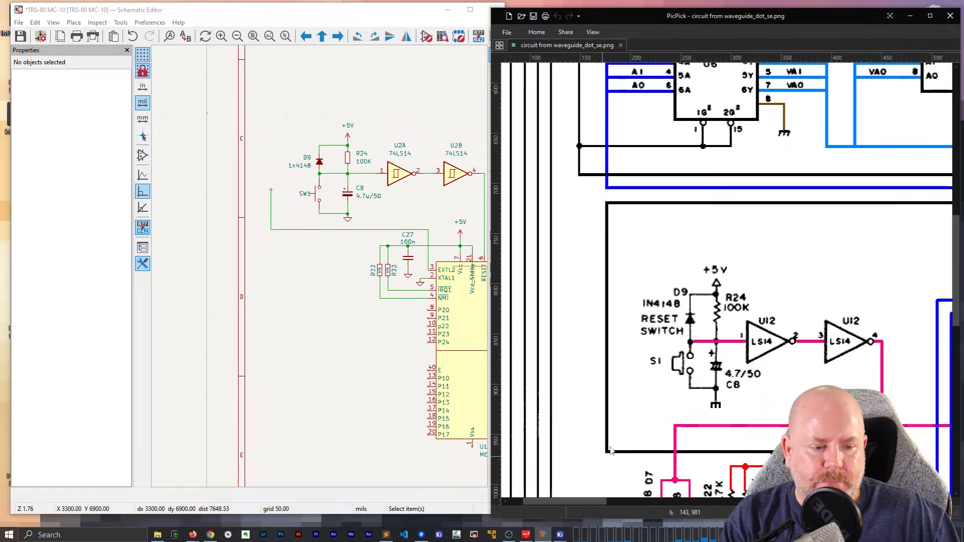
scroll(636, 411, "down", 2)
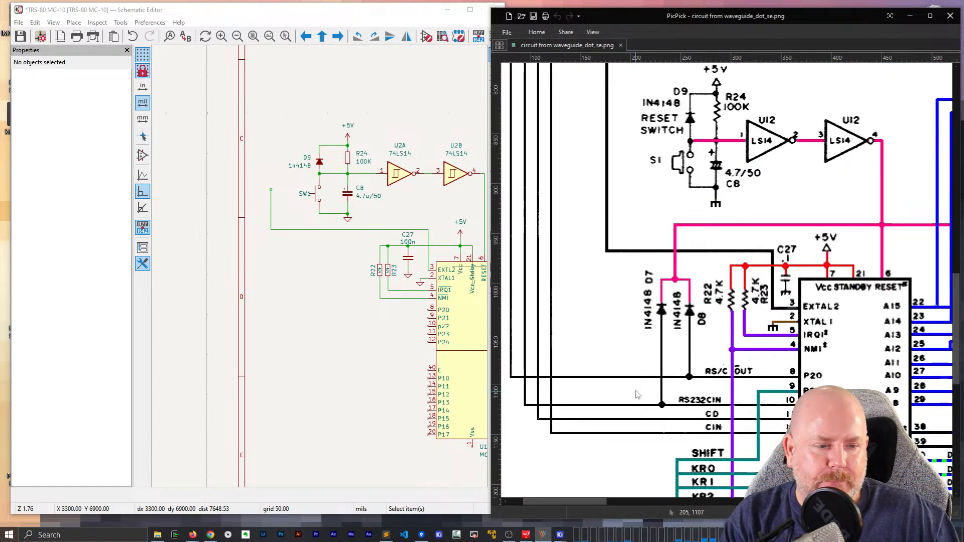
left_click(269, 220)
left_click(272, 218)
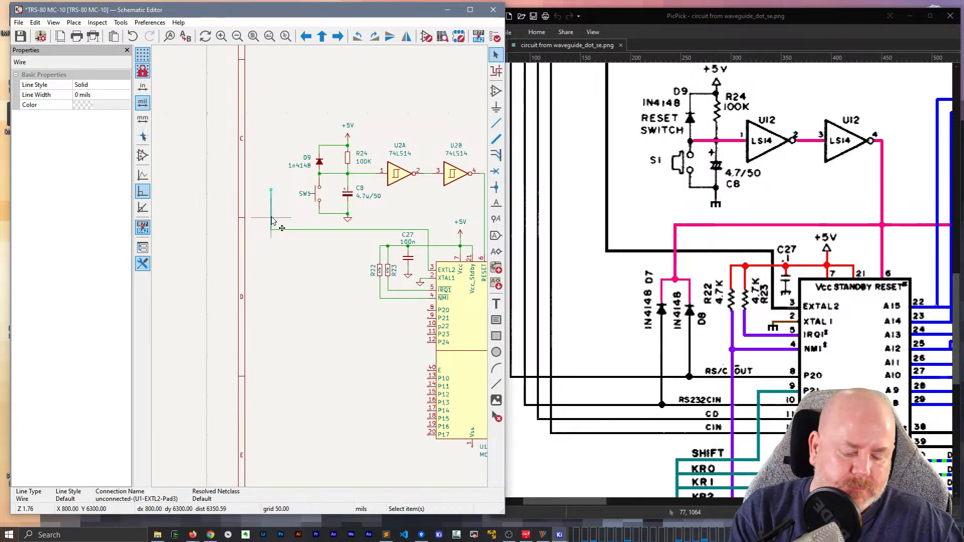
key("Escape")
left_click_drag(284, 262, 244, 229)
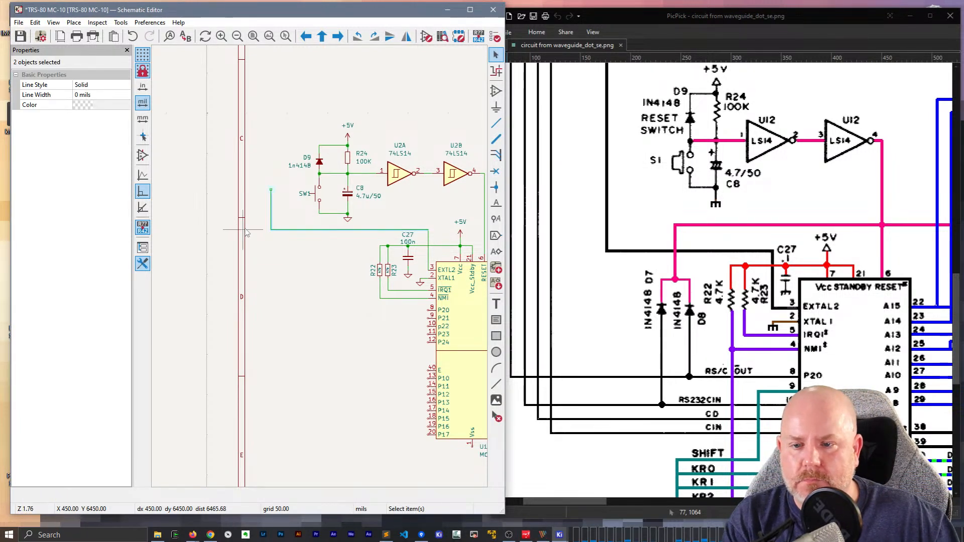
key("Delete")
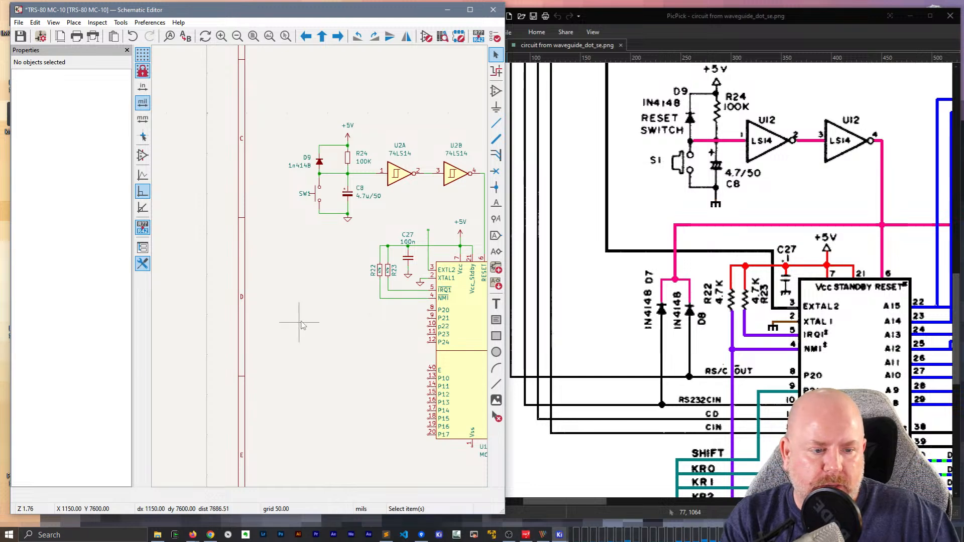
Delete the leftover wire on EXTL2 pin 3
scroll(387, 273, "up", 3)
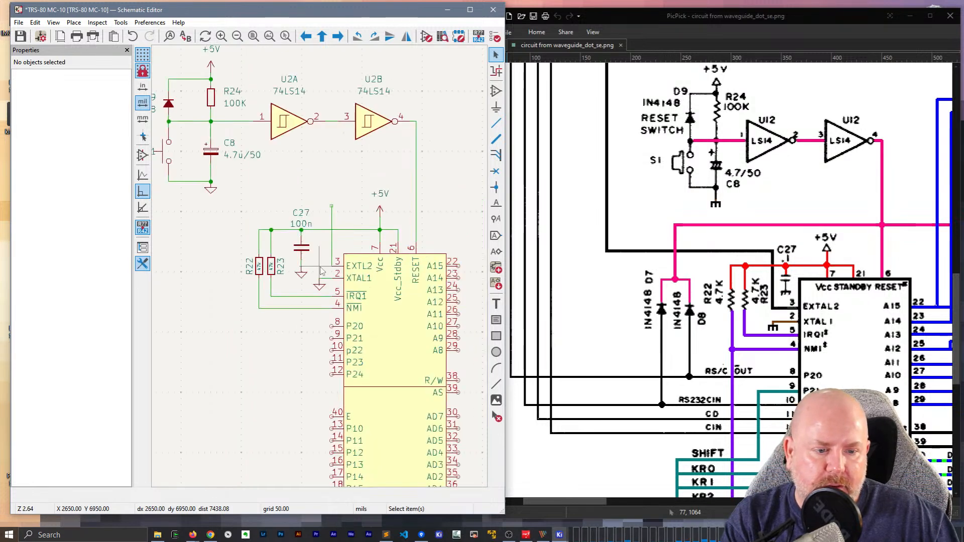
left_click(334, 234)
key("Delete")
scroll(265, 327, "down", 2)
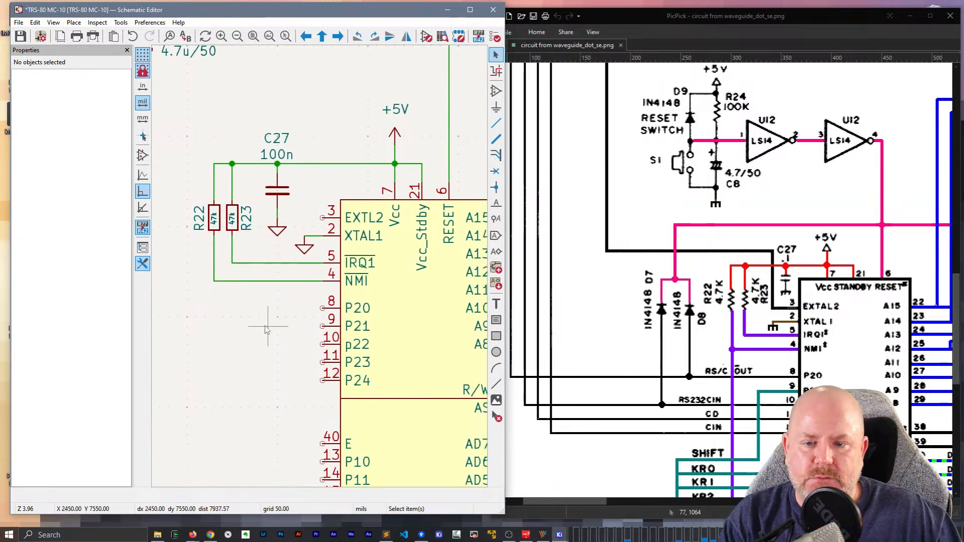
scroll(265, 326, "down", 1)
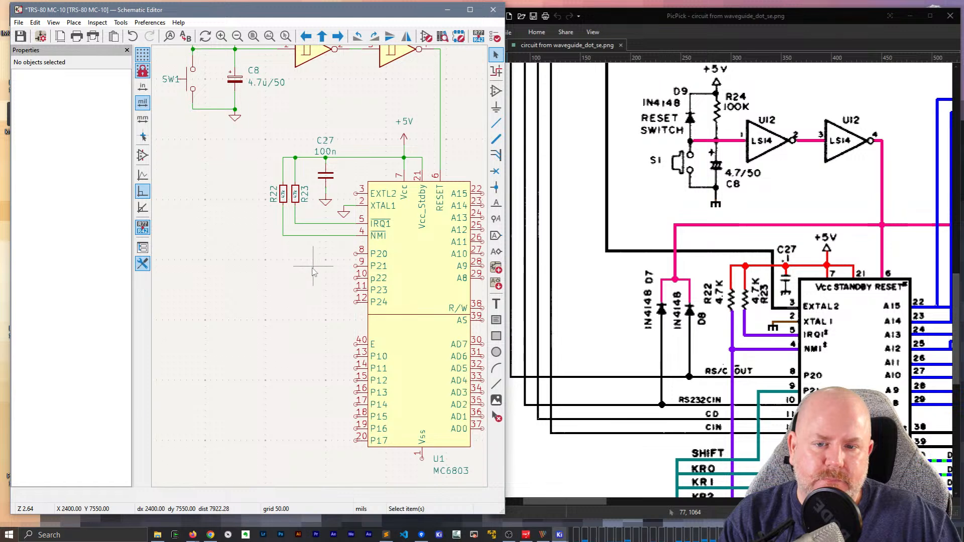
middle_click_drag(312, 270, 222, 307)
Compare the MC6803 schematic against the reference drawing of the reset circuit and port pins
scroll(756, 306, "up", 3)
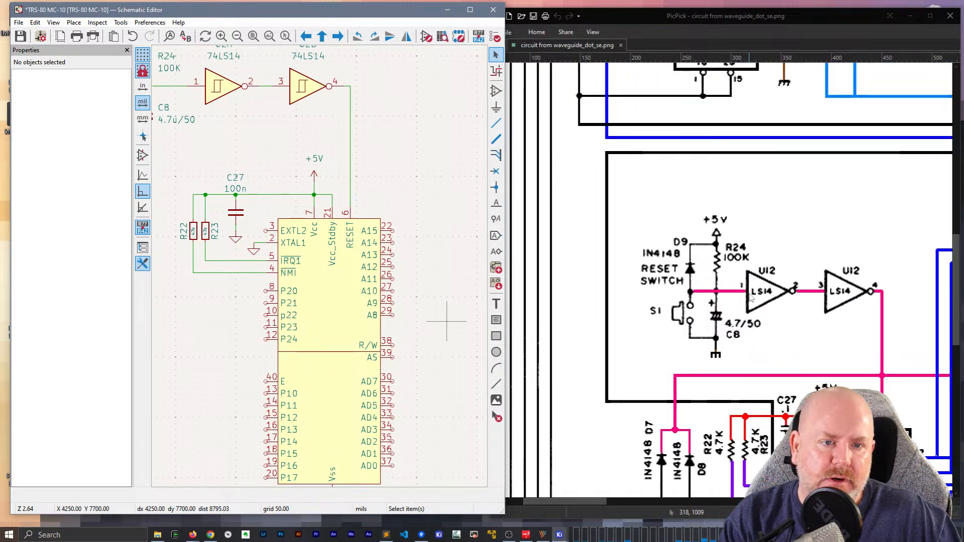
left_click_drag(589, 500, 742, 503)
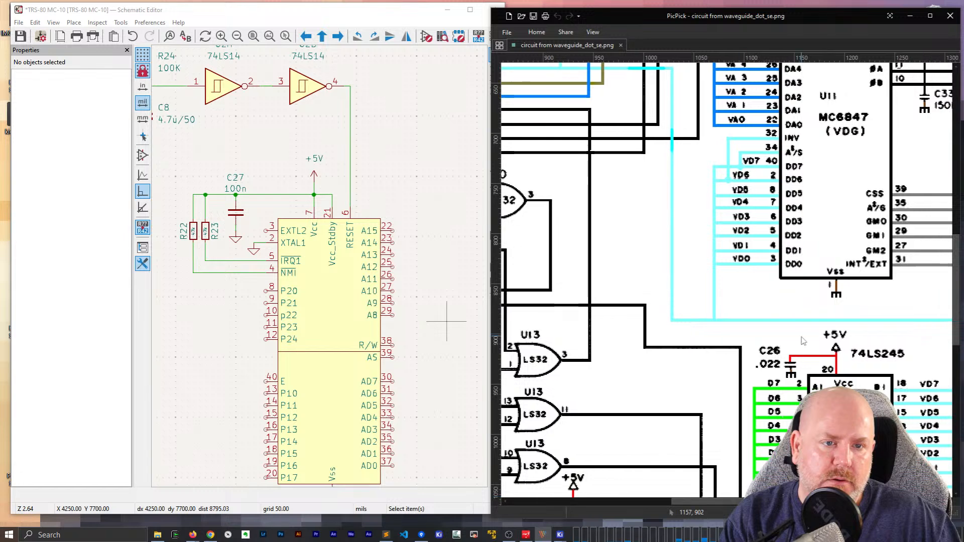
scroll(804, 340, "up", 3)
scroll(804, 341, "up", 1)
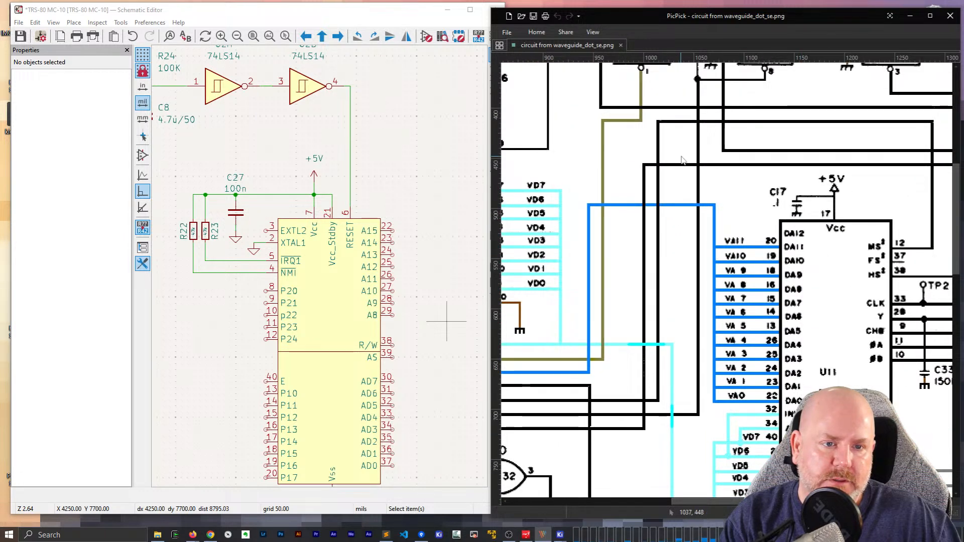
left_click_drag(713, 504, 763, 504)
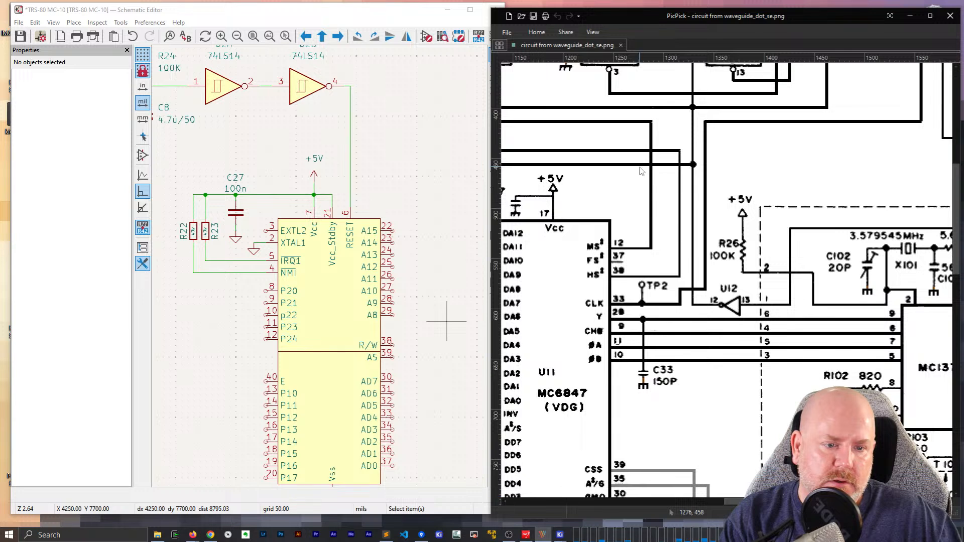
scroll(696, 231, "up", 3)
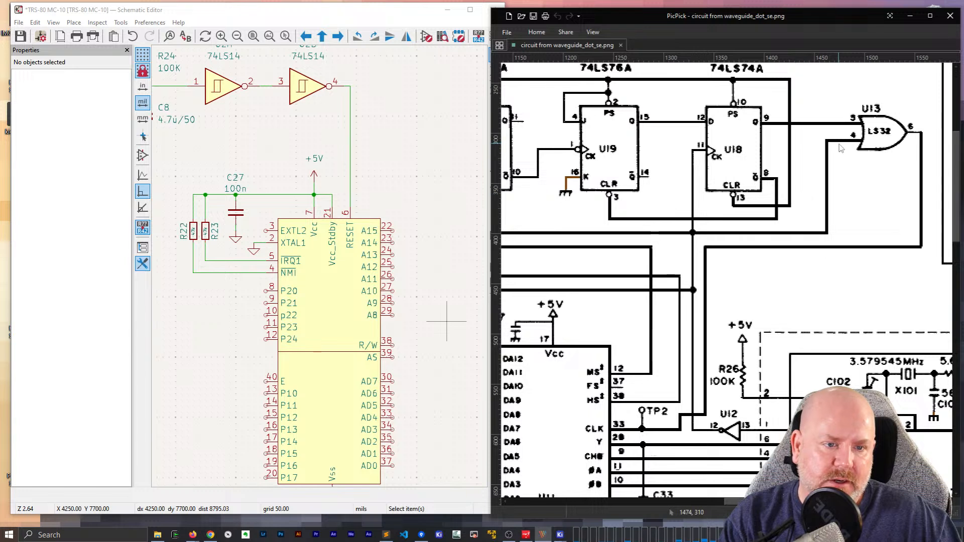
left_click_drag(756, 502, 716, 501)
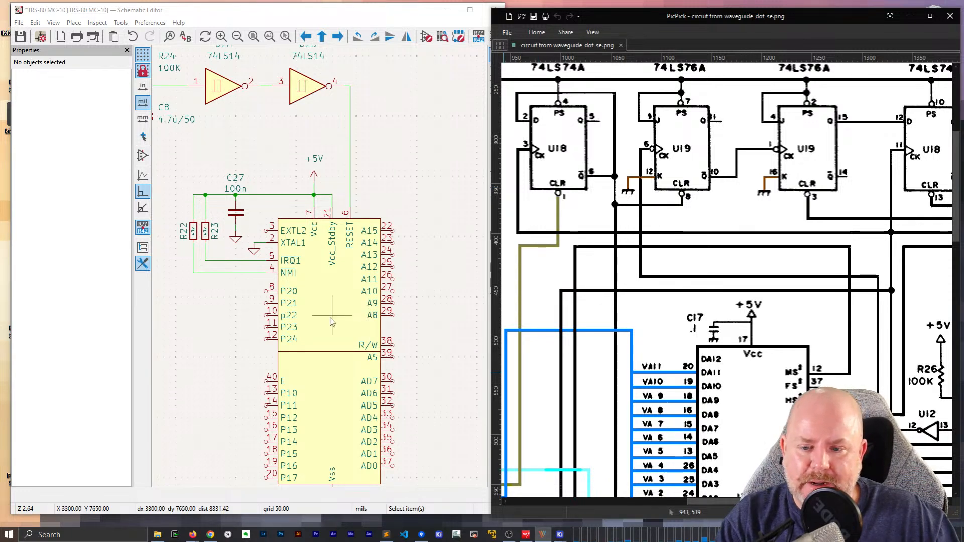
scroll(322, 271, "down", 3)
scroll(322, 272, "up", 5)
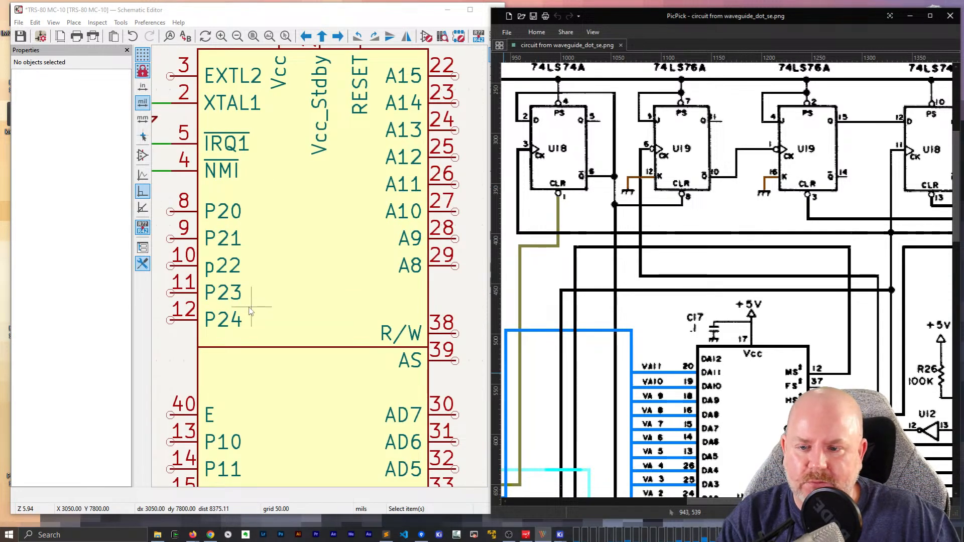
scroll(729, 282, "down", 10)
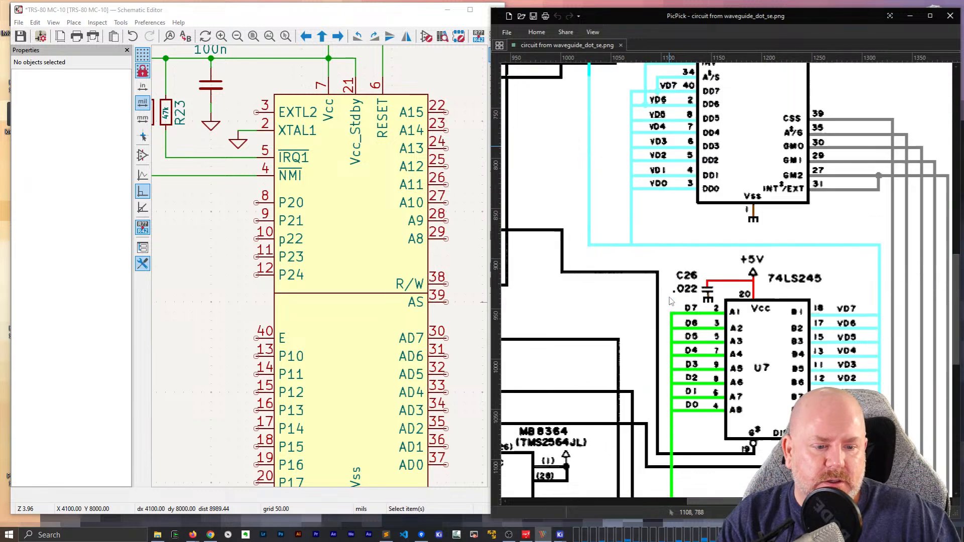
scroll(611, 434, "left", 15)
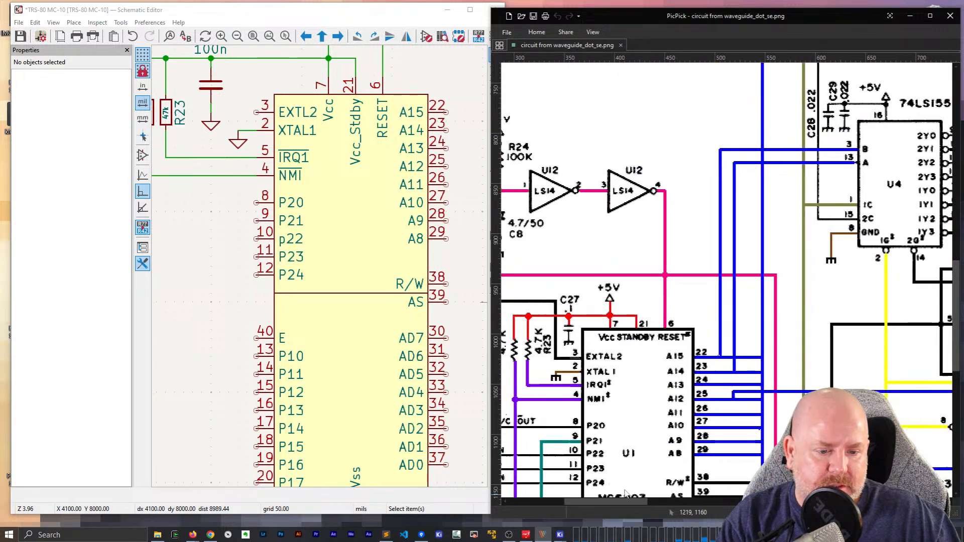
scroll(639, 392, "down", 4)
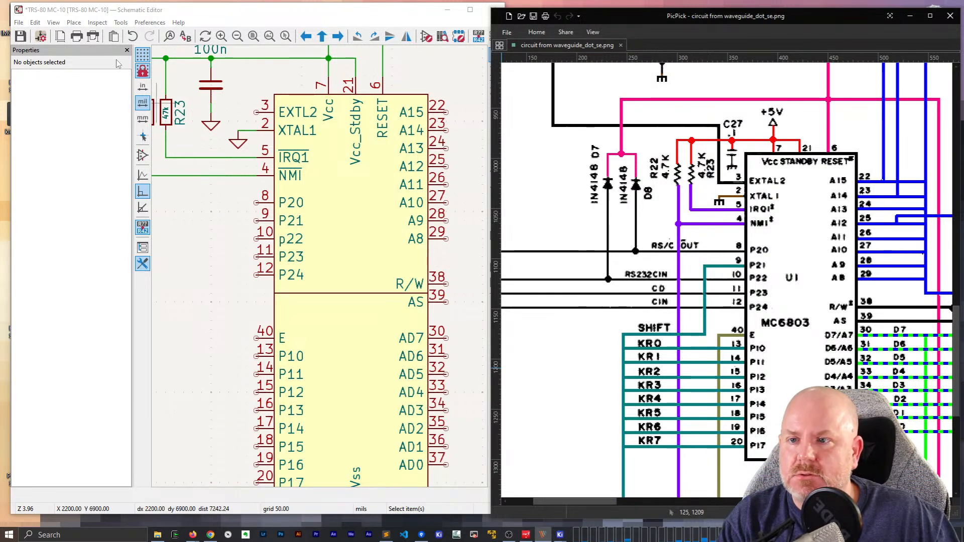
scroll(290, 275, "down", 2)
Draw short left-leading wire stubs on port pins P20–P24 (pins 8–12) of the MC6803
left_click(298, 245)
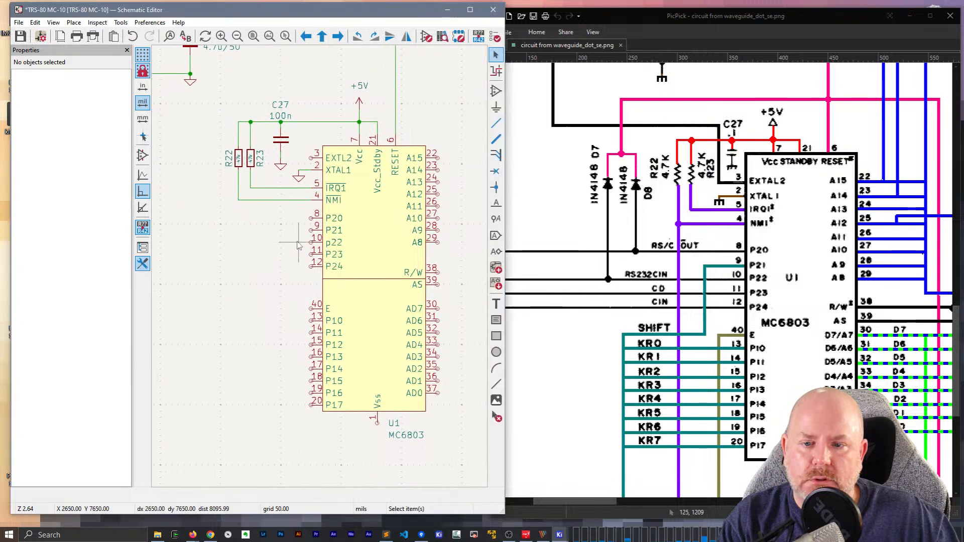
key("w")
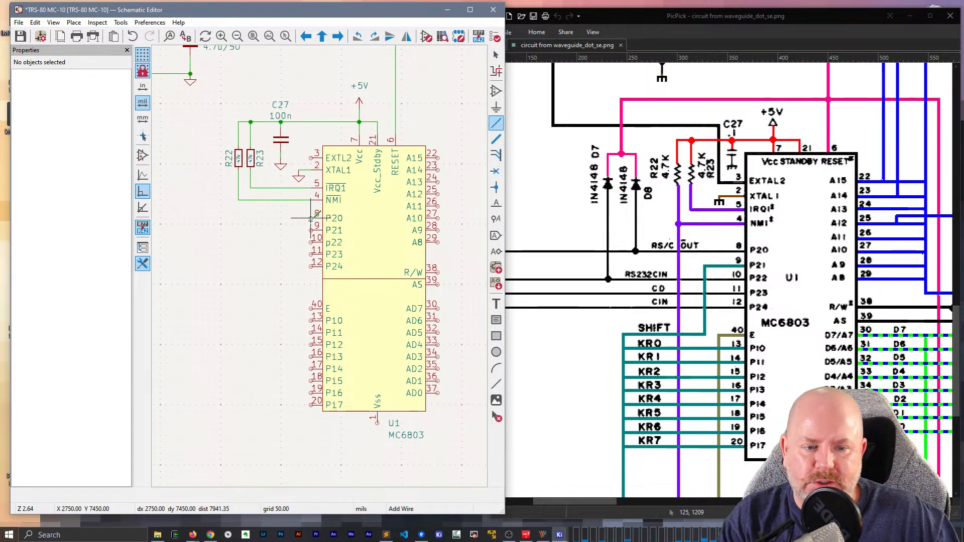
double_click(244, 218)
key("Insert")
key("Insert")
key("Insert")
key("Insert")
key("Insert")
key("Insert")
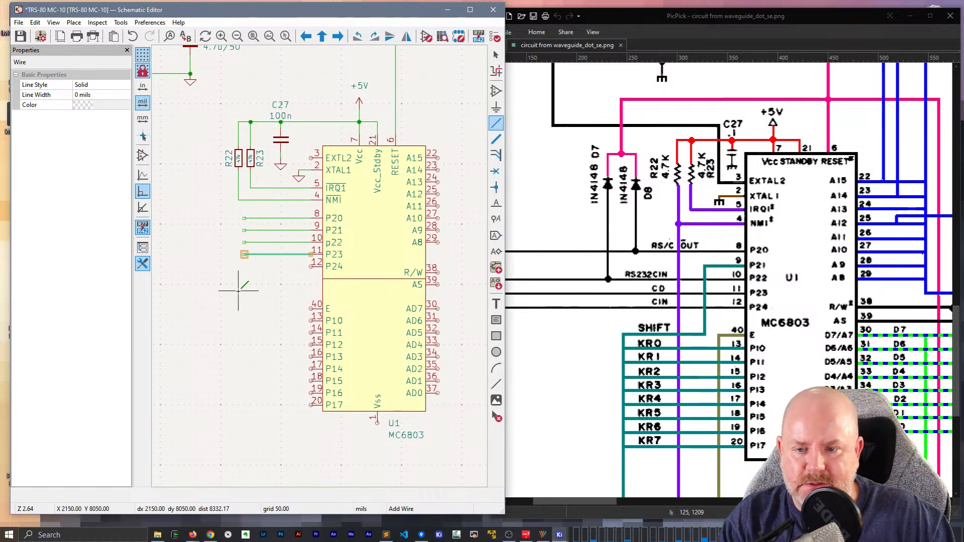
key("Insert")
key("Insert")
key("Insert")
key("Insert")
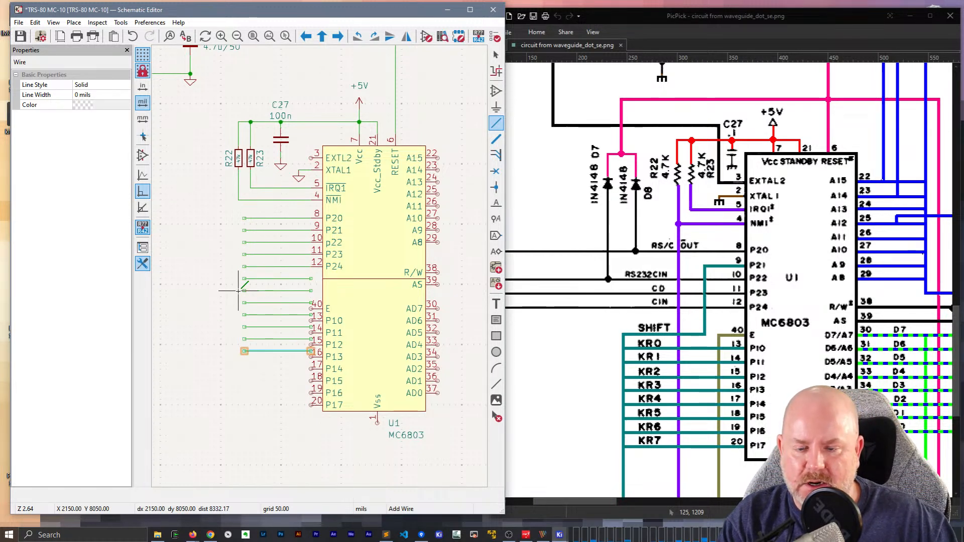
key("ctrl+z")
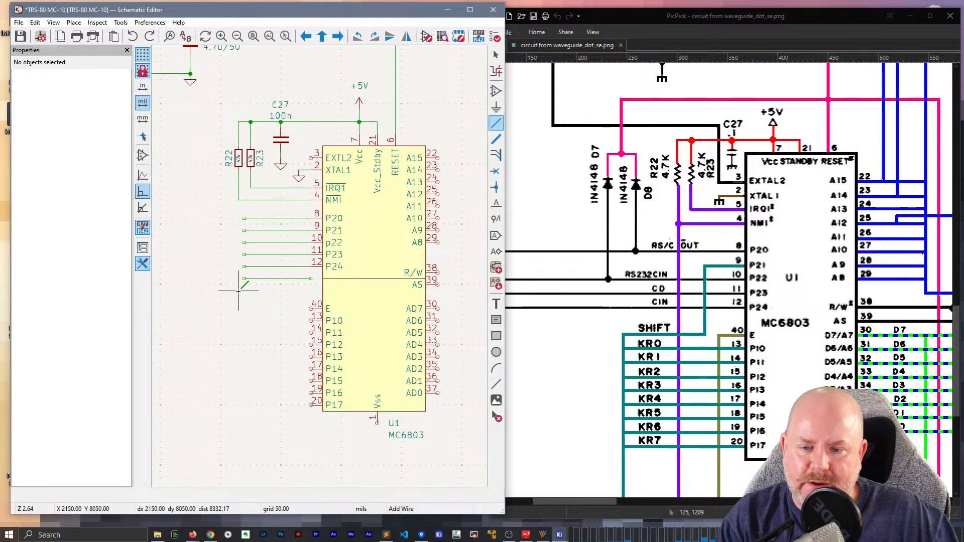
key("Escape")
double_click(384, 307)
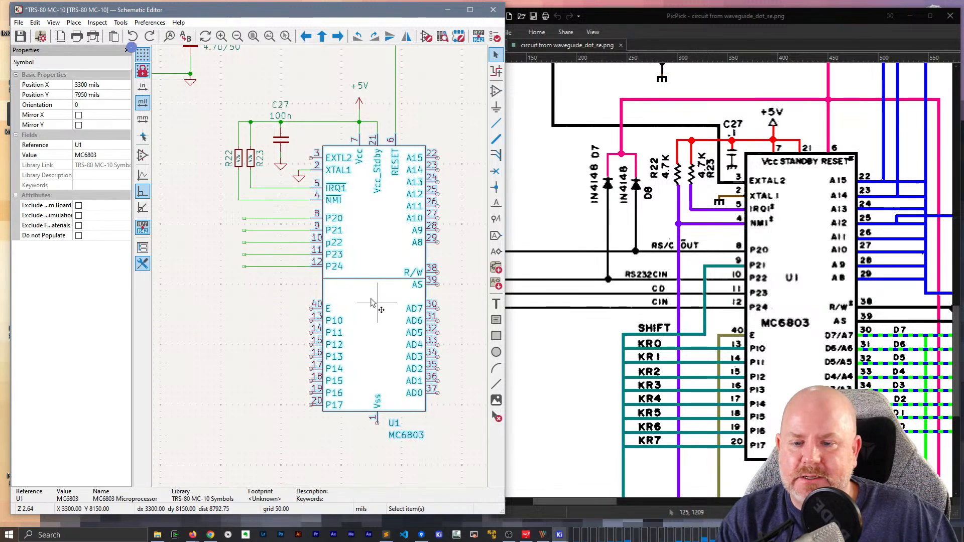
Move the MC6803 symbol's pin 40 and pins 13–20 up one grid step and save
left_click(363, 276)
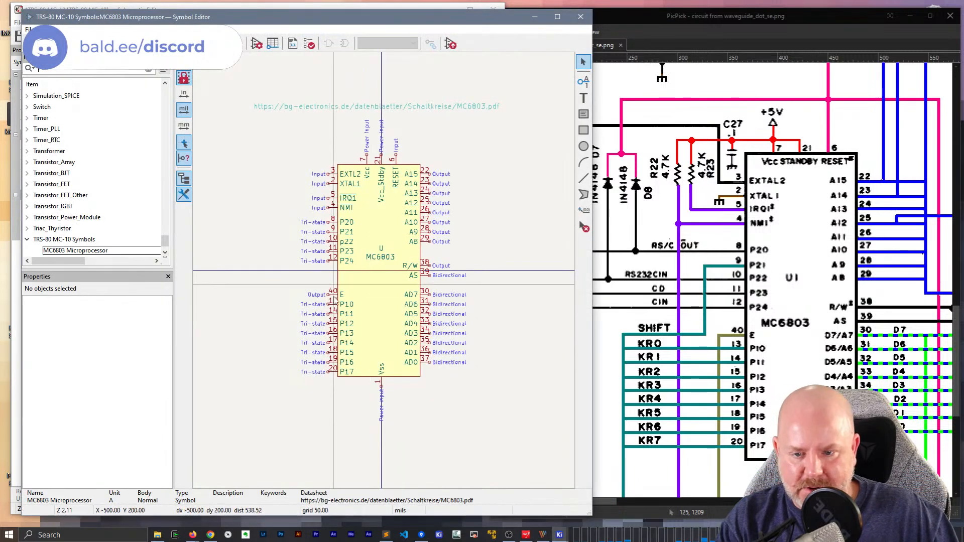
left_click_drag(330, 384, 320, 285)
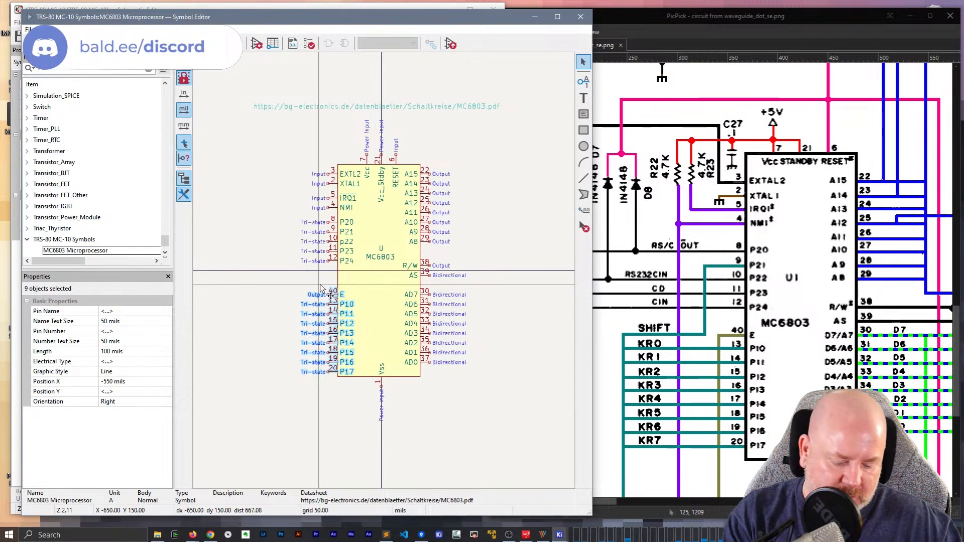
key("m")
left_click(329, 368)
left_click(292, 410)
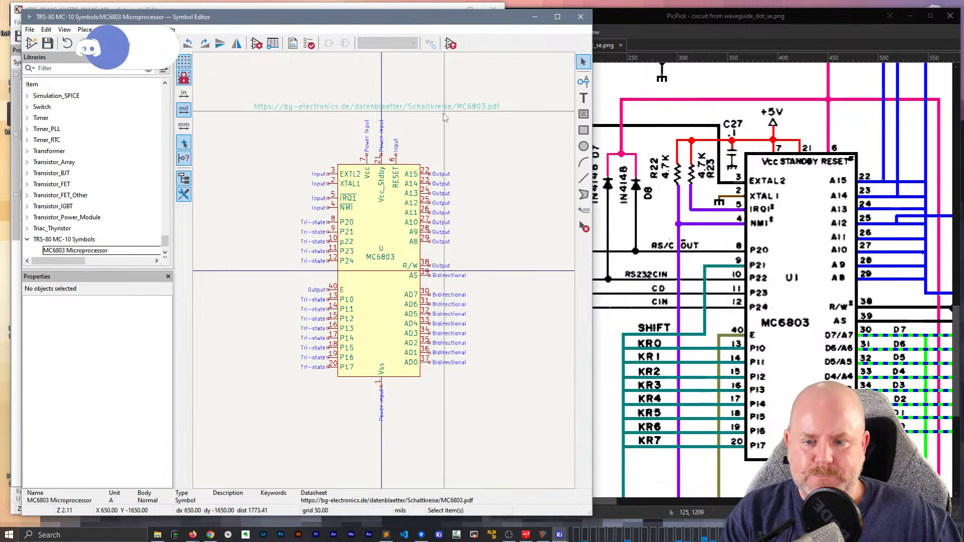
key("ctrl+s")
left_click(581, 16)
Update U1 in the schematic from the edited MC6803 library symbol
right_click(422, 229)
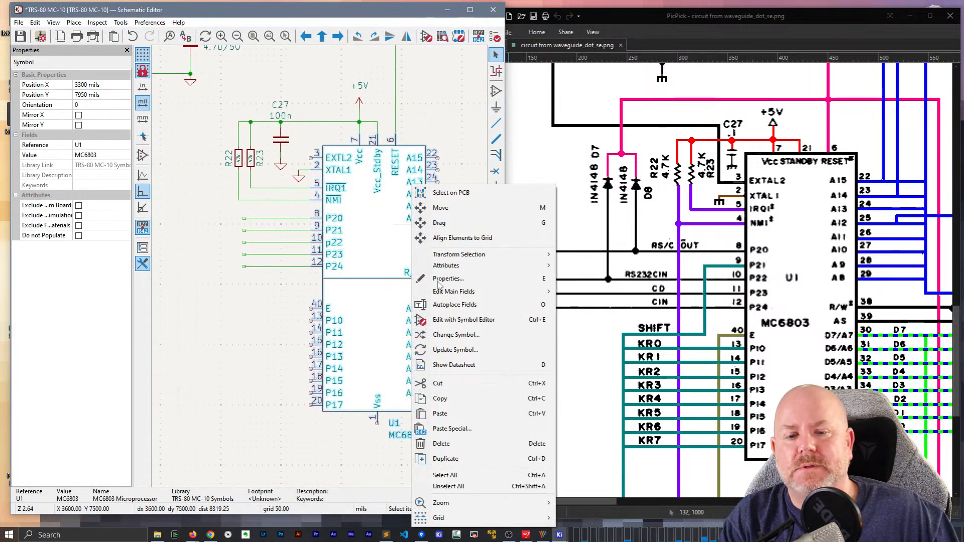
left_click(455, 350)
left_click(339, 396)
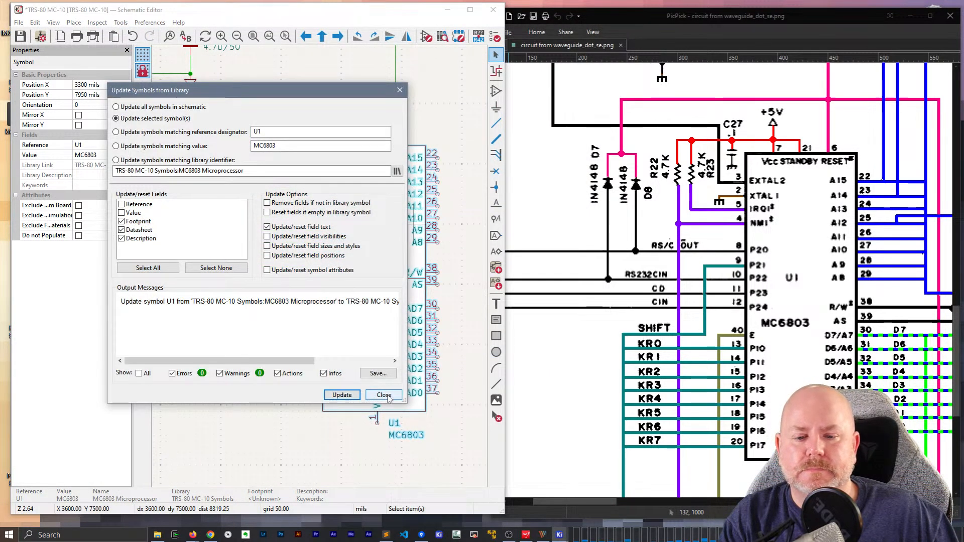
left_click(384, 395)
scroll(346, 300, "up", 2)
left_click(313, 306)
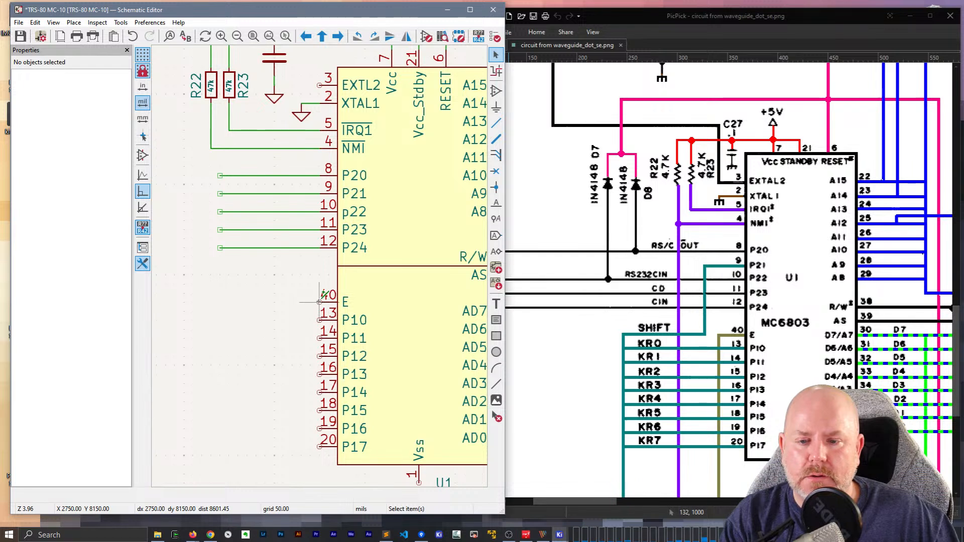
Redraw the P24 stub and repeat stubs down the E and P10–P17 pins
left_click(300, 248)
key("Delete")
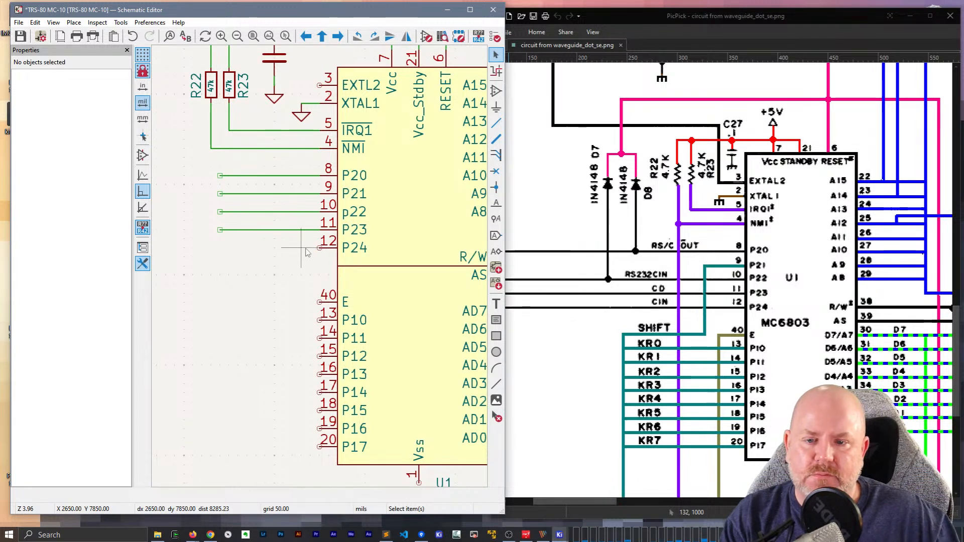
key("w")
double_click(219, 247)
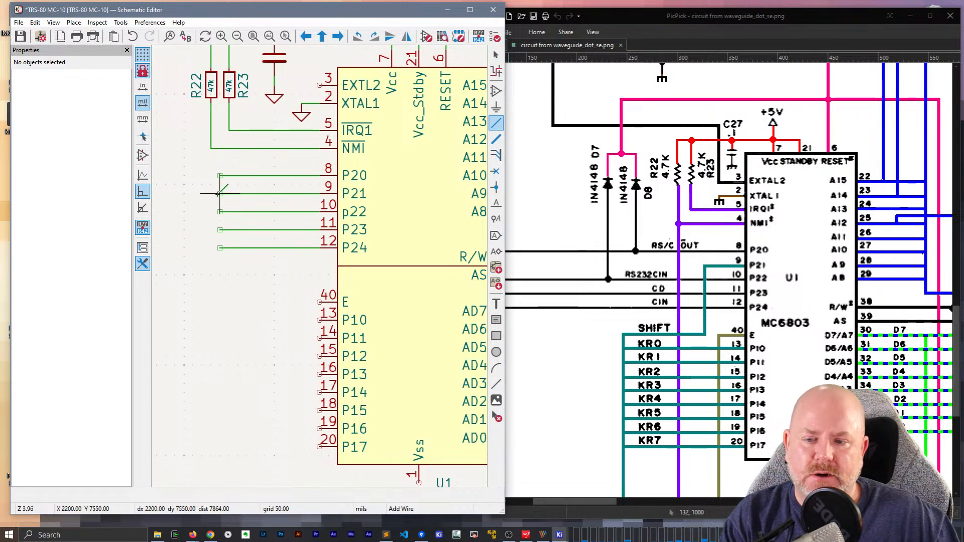
key("Insert")
key("Insert")
key("Insert")
key("Insert")
key("Insert")
key("Insert")
key("Insert")
key("Insert")
key("Insert")
key("Insert")
key("Insert")
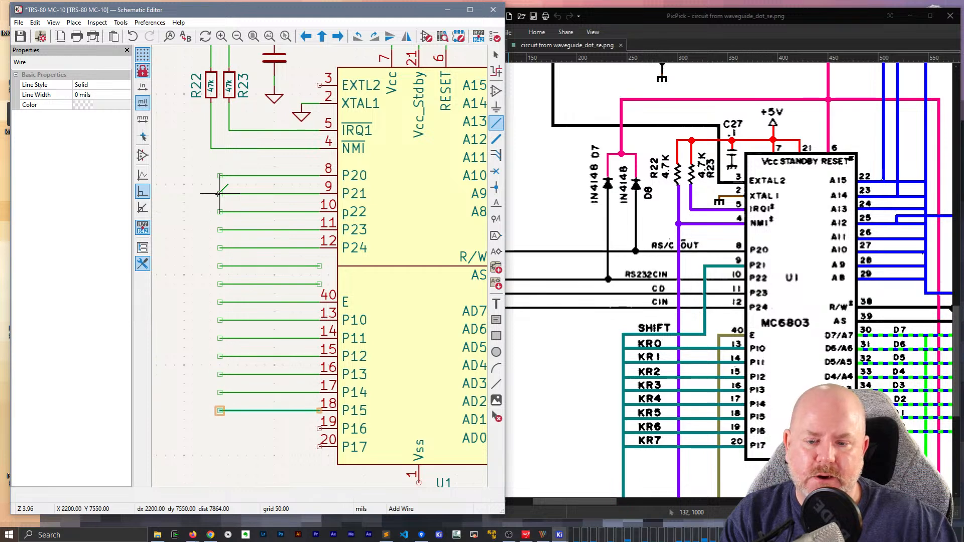
key("Escape")
Delete the two stubs not attached to any pin
left_click(289, 267)
left_click(283, 285, "shift")
key("Delete")
scroll(279, 289, "down", 2)
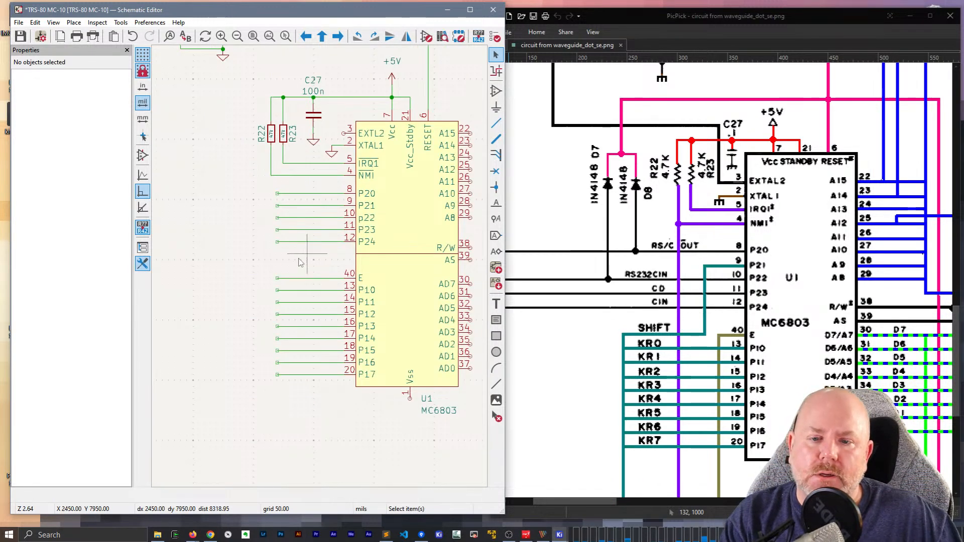
middle_click_drag(286, 263, 247, 273)
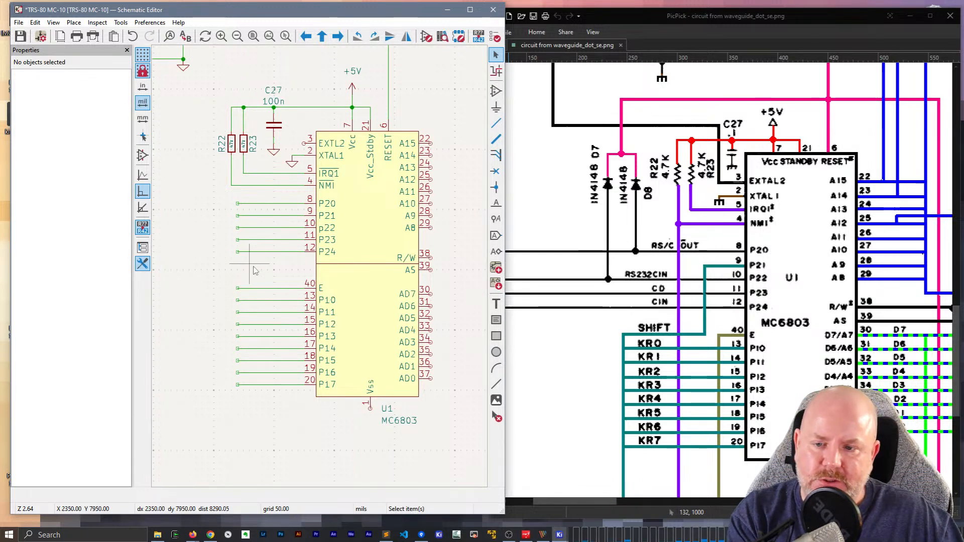
Start a net label on the schematic and enter its text as RS/C_~{O}UT
key("l")
left_click(257, 220)
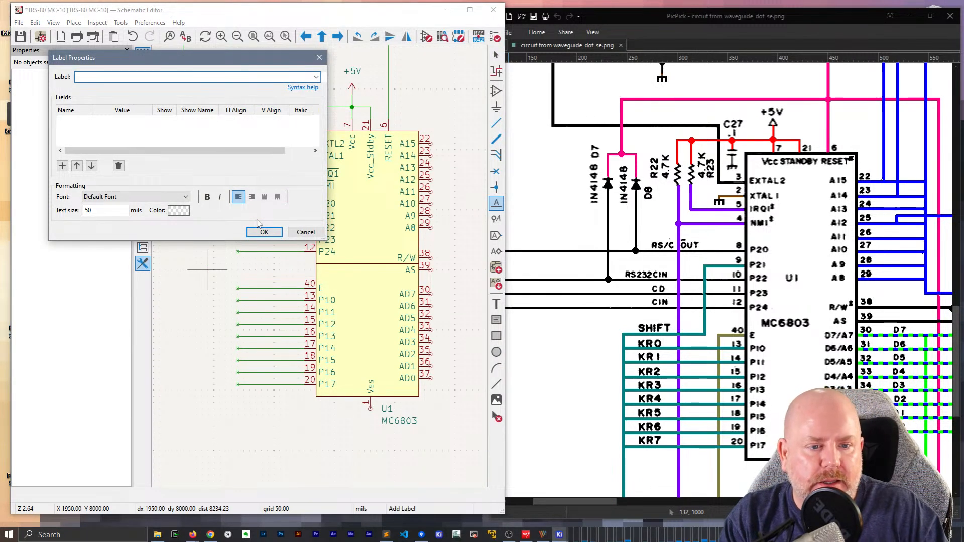
type("RS/C_")
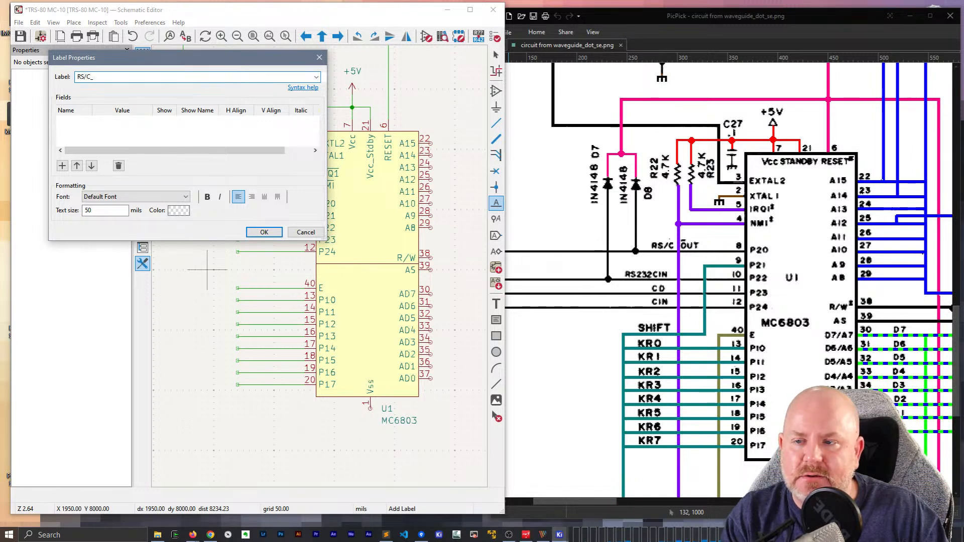
type("~{O}UT")
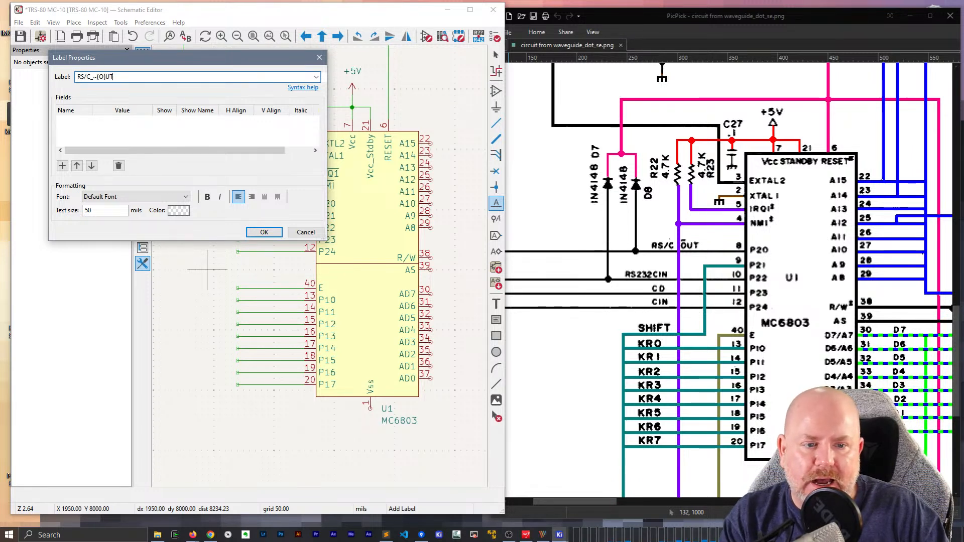
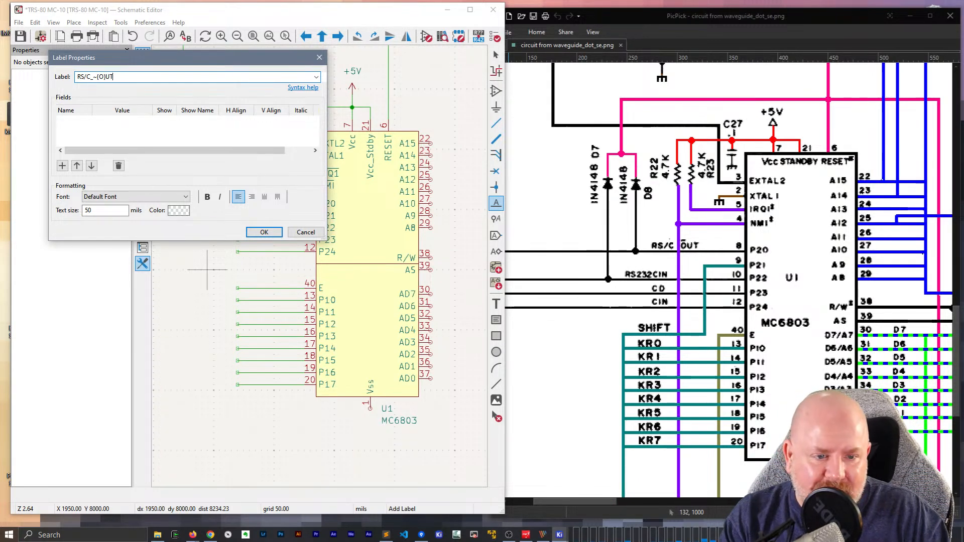
Place the RS/C_~{O}UT label on pin 8's wire and add a RS232CIN label on pin 9
key("Return")
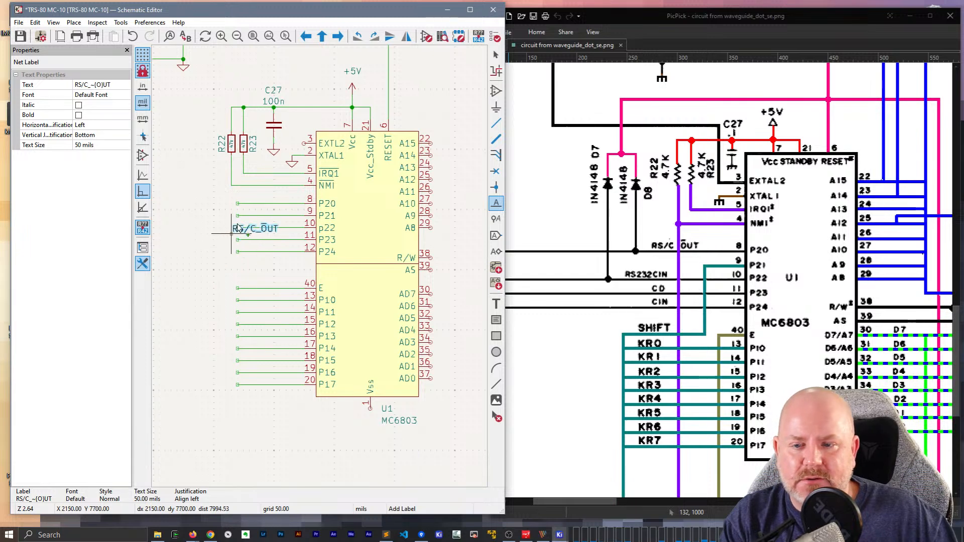
left_click(238, 203)
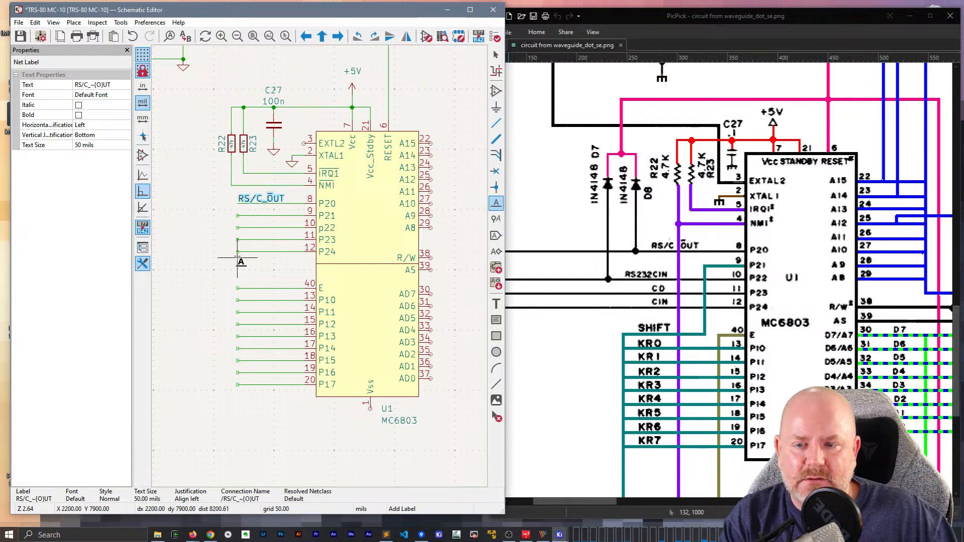
left_click(240, 215)
type("RS232CIN")
key("Return")
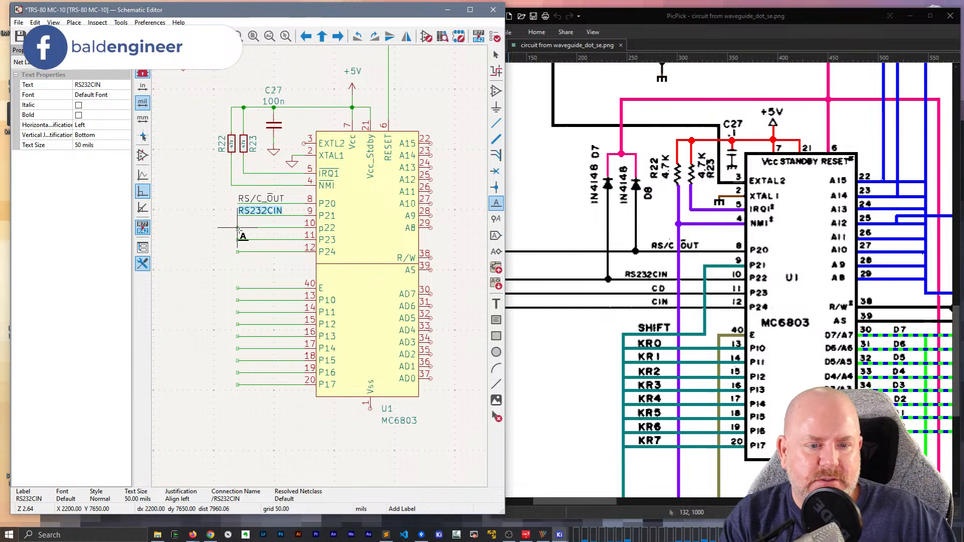
Add CD and CIN net labels on the P22 and P23 wire ends
left_click(238, 228)
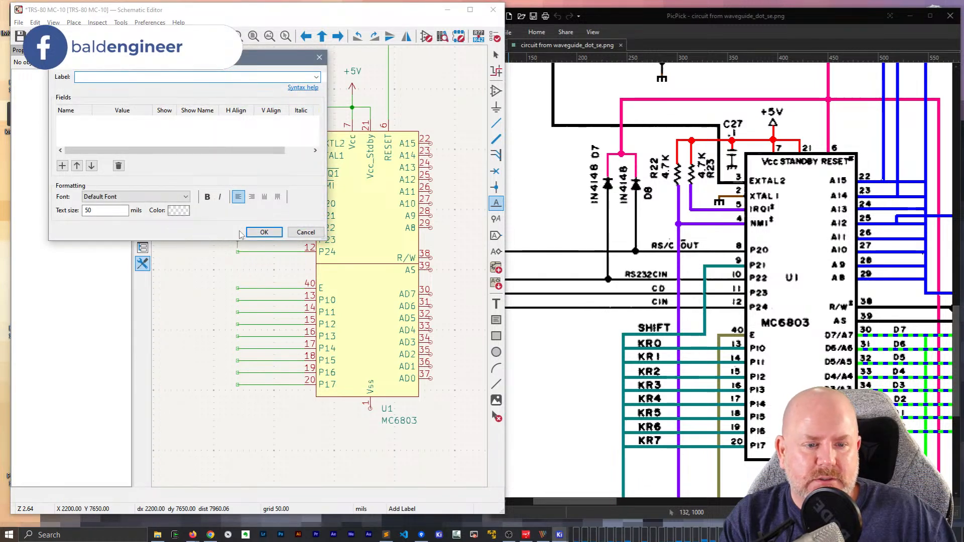
type("CD")
key("Return")
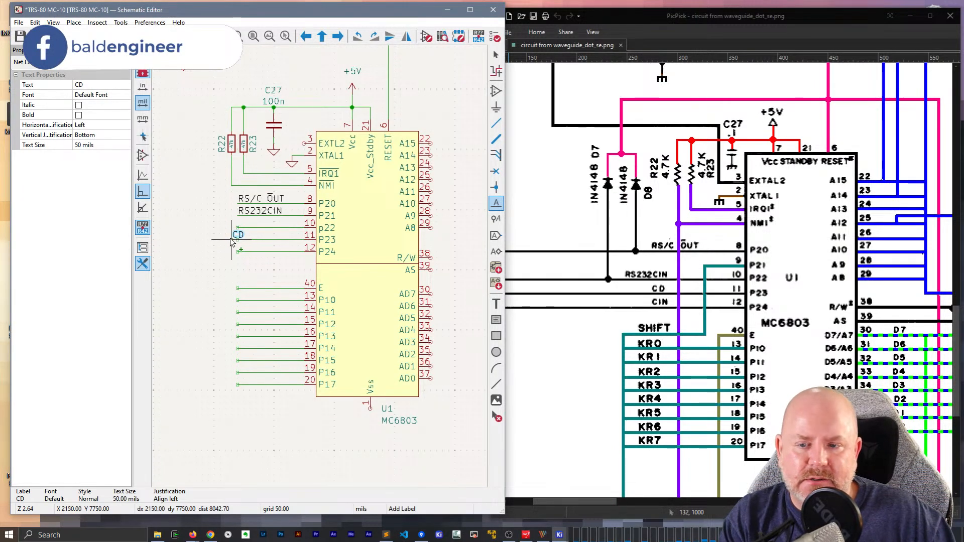
left_click(239, 229)
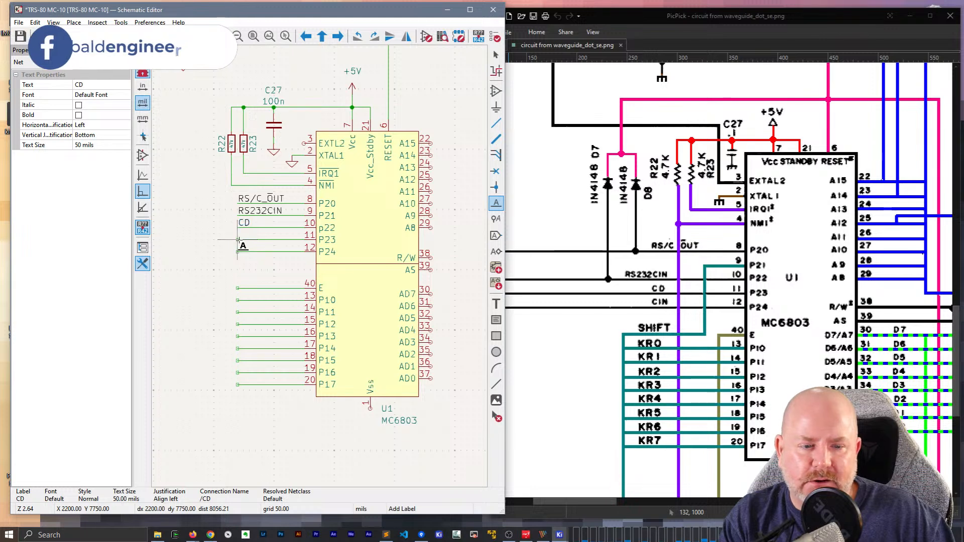
left_click(239, 241)
type("CIN")
key("Return")
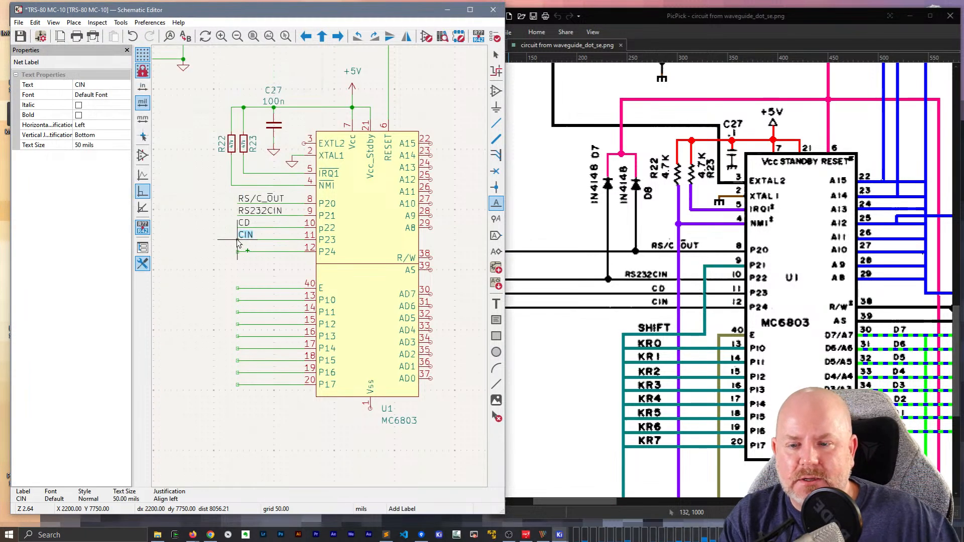
left_click(238, 239)
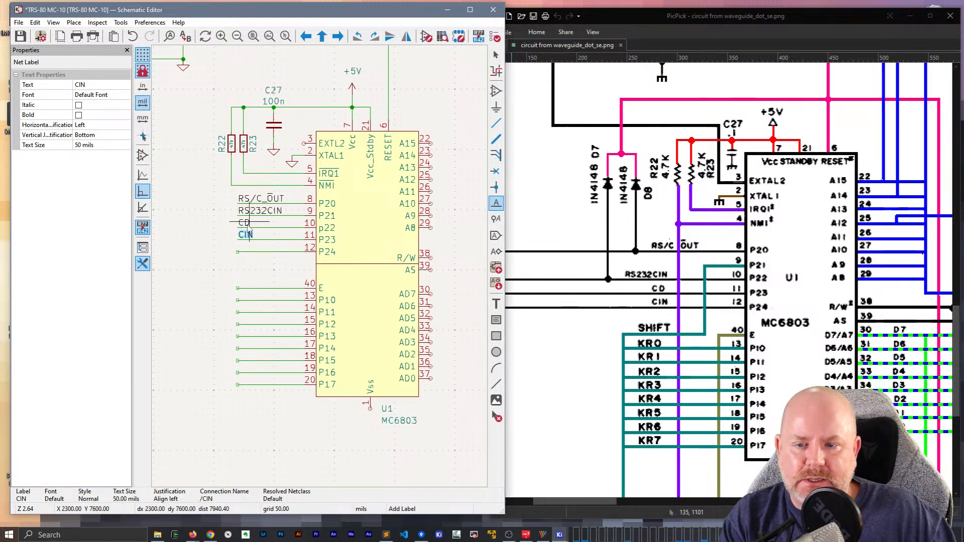
key("Escape")
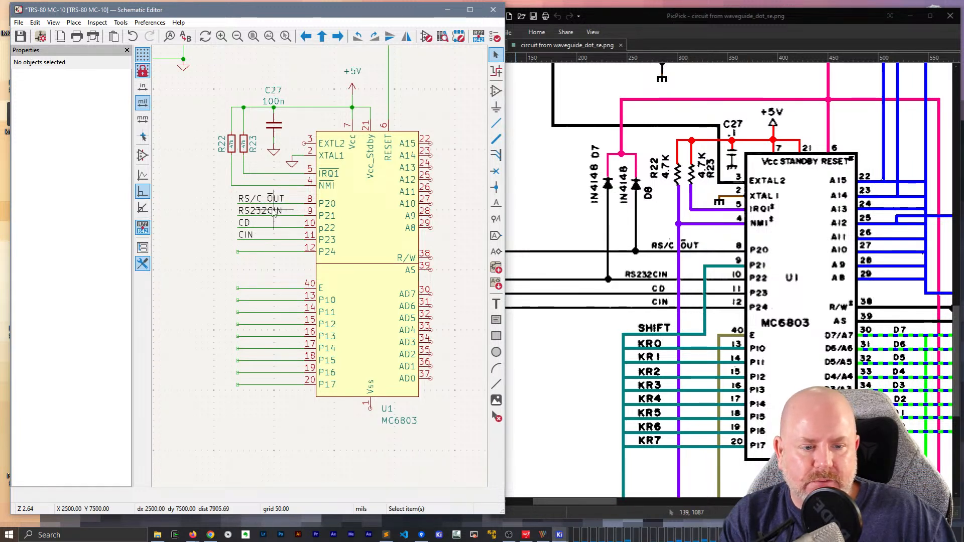
Move the CIN, CD and RS232CIN labels down one pin each onto pins 10–12
left_click(262, 212)
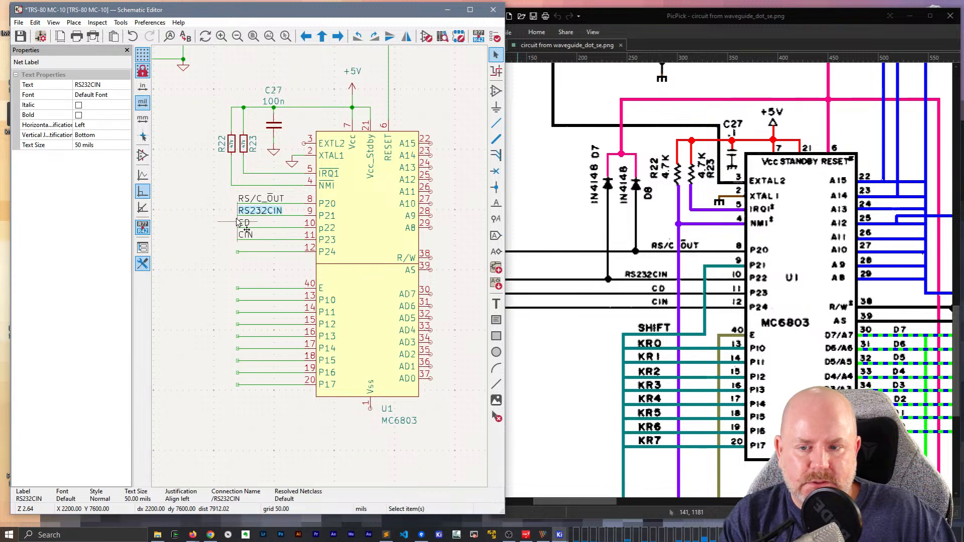
left_click(246, 225)
left_click(246, 233)
key("m")
left_click(239, 256)
left_click(243, 224)
key("m")
left_click_drag(249, 217, 250, 229)
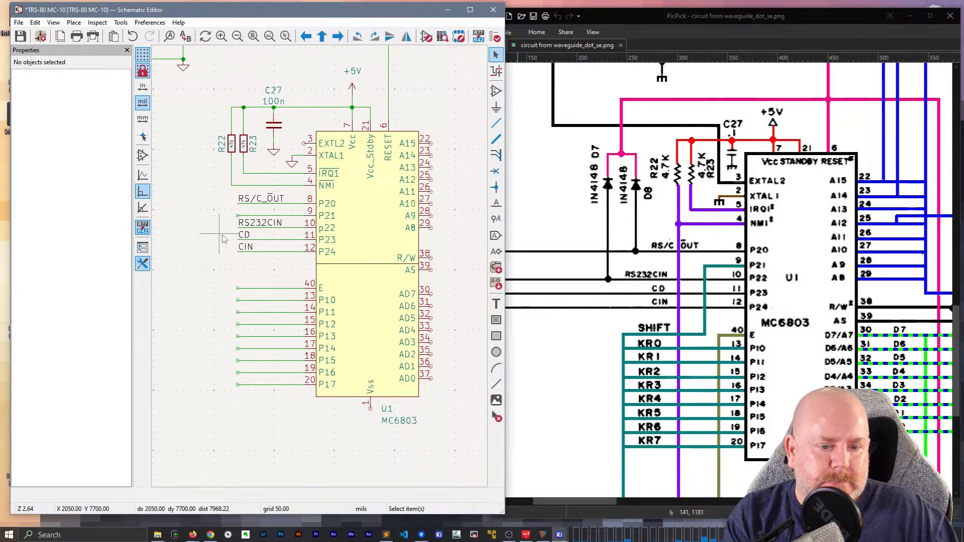
scroll(706, 358, "down", 1)
scroll(706, 358, "down", 2)
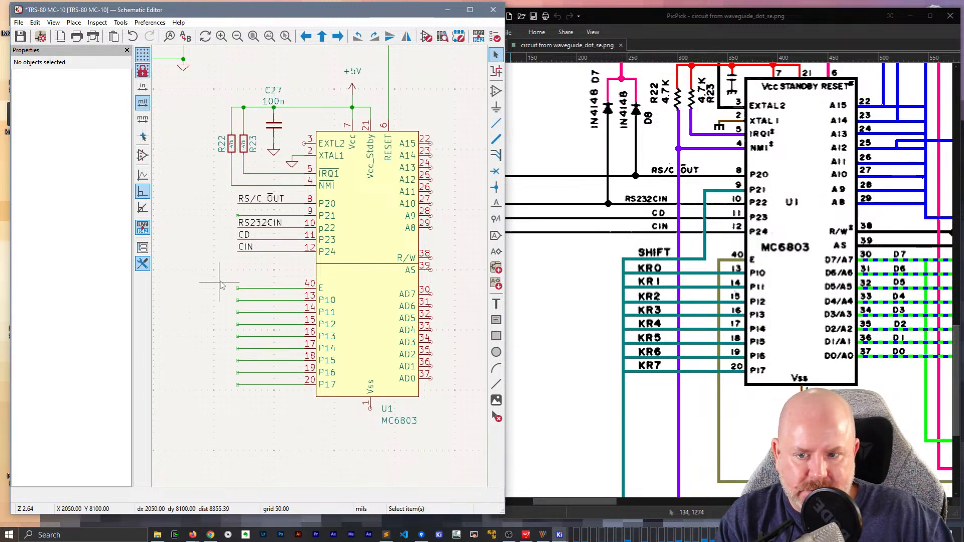
Replace pin 9's wire with a new wire bending down and to the left
left_click(249, 215)
key("Delete")
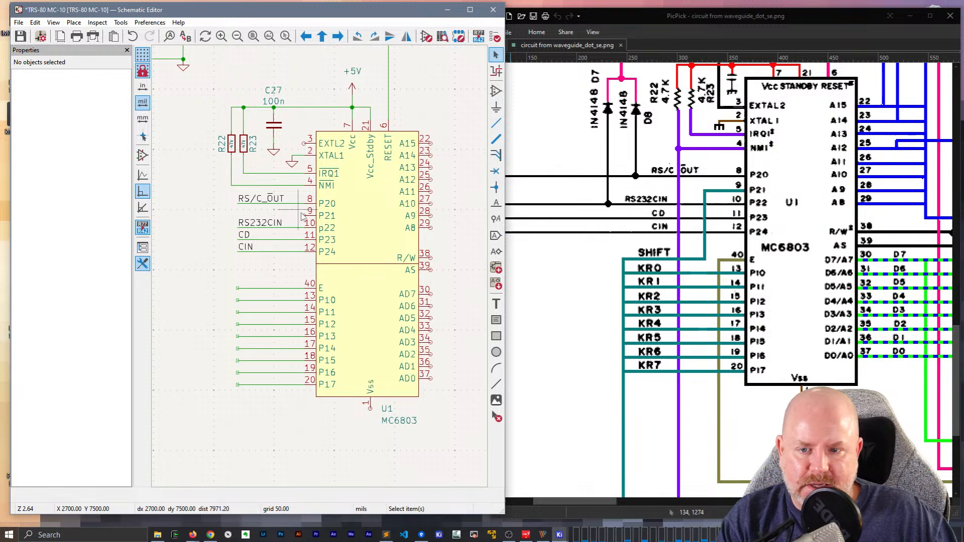
key("w")
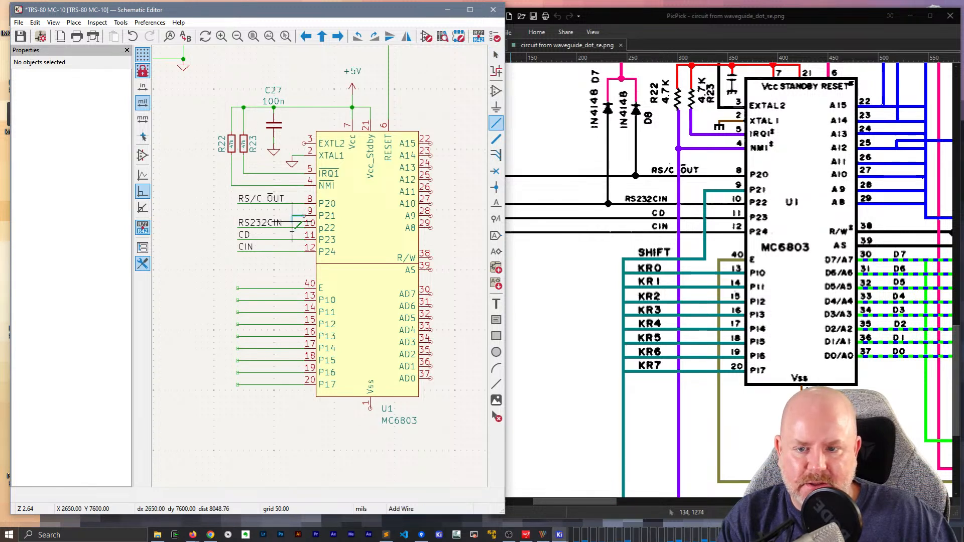
left_click(292, 275)
left_click(238, 275)
key("Escape")
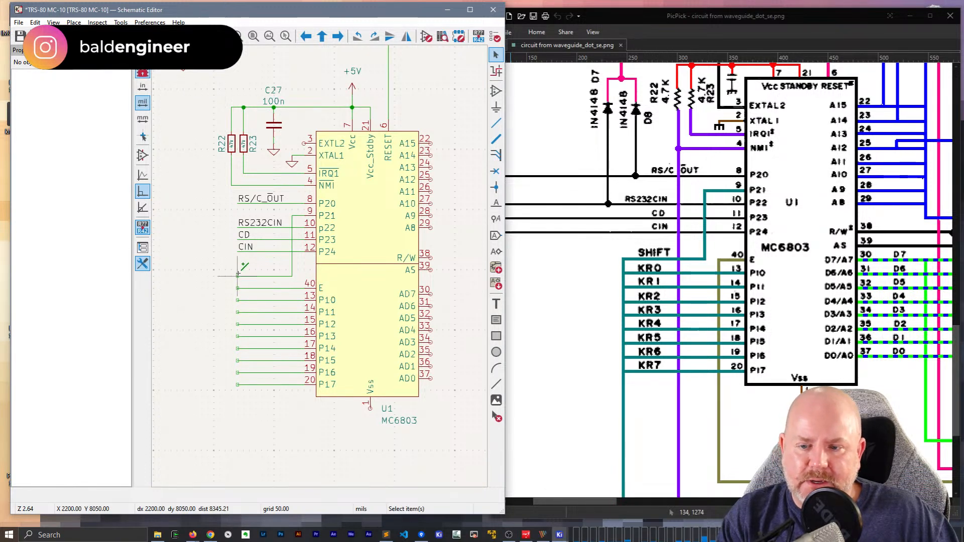
Label the rerouted pin 9 wire SHIFT and the following wires KR0 onward with auto-increment
left_click(238, 276)
type("SHIFT")
key("Return")
left_click(237, 276)
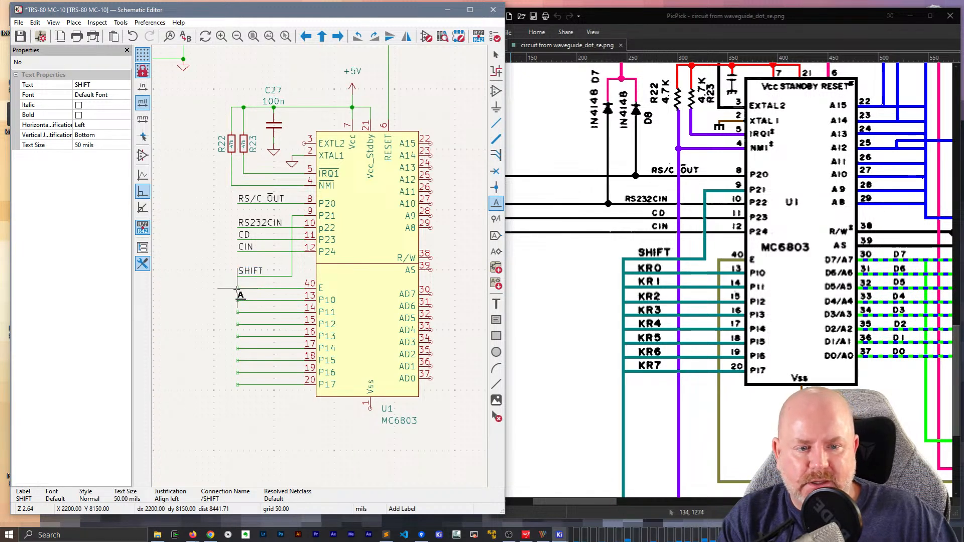
left_click(238, 290)
type("KR0")
key("Return")
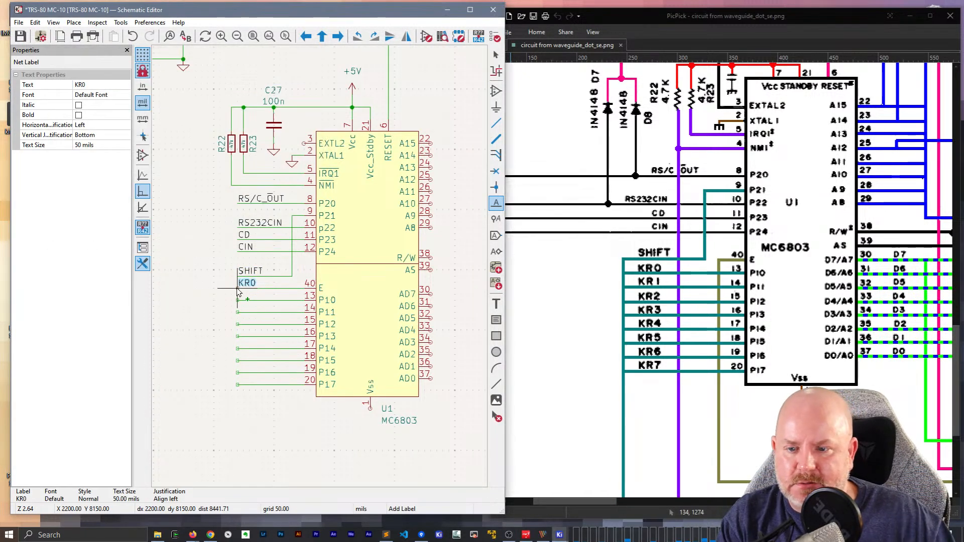
left_click(239, 294)
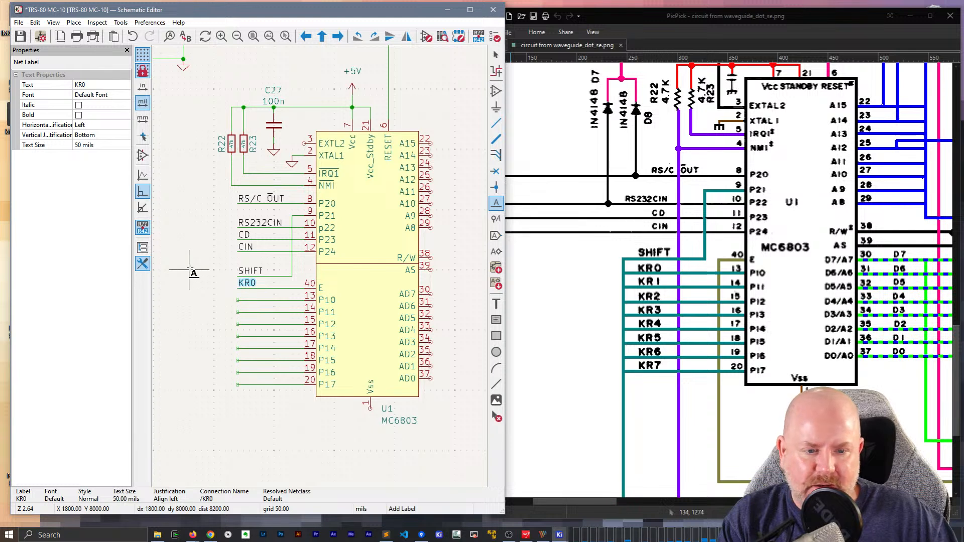
key("Insert")
key("Insert")
key("Insert")
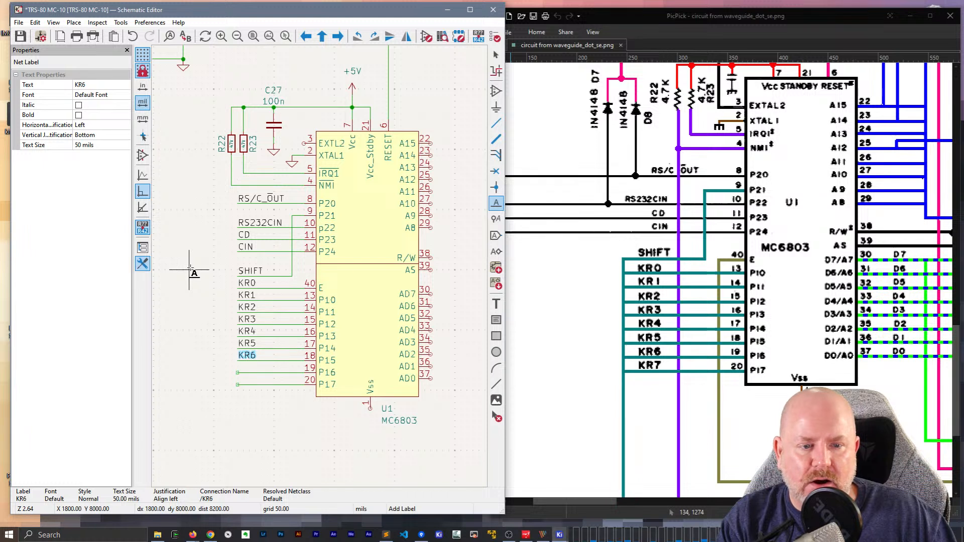
key("Escape")
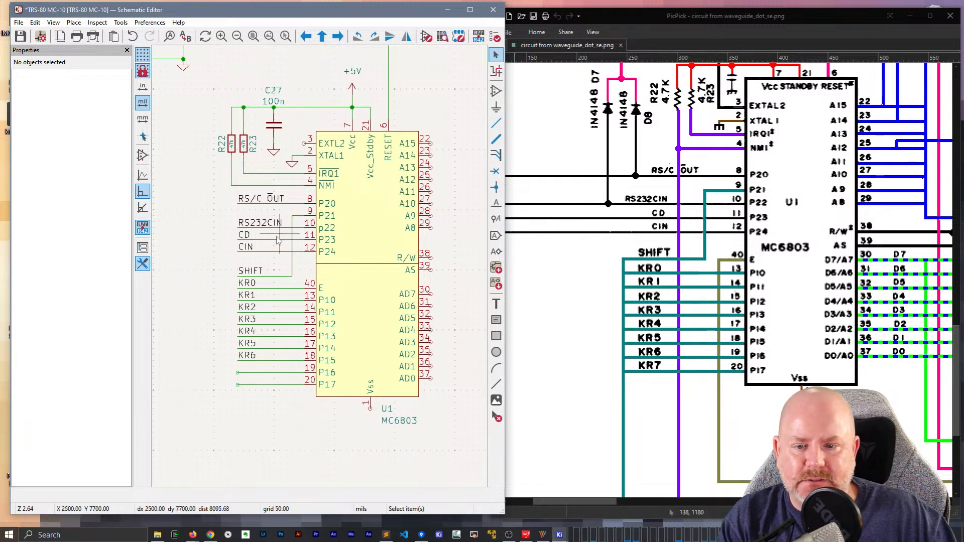
Shift the KR0–KR6 labels down one pin so KR0 sits on pin 13
left_click(249, 284)
left_click(250, 296, "ctrl")
left_click(249, 308, "ctrl")
left_click(249, 319, "ctrl")
left_click(250, 355, "ctrl")
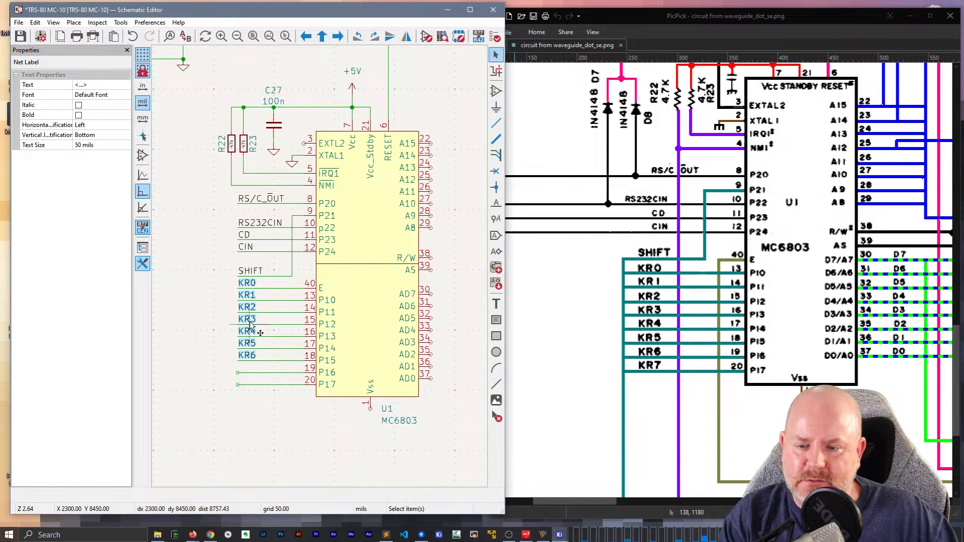
left_click_drag(250, 325, 238, 338)
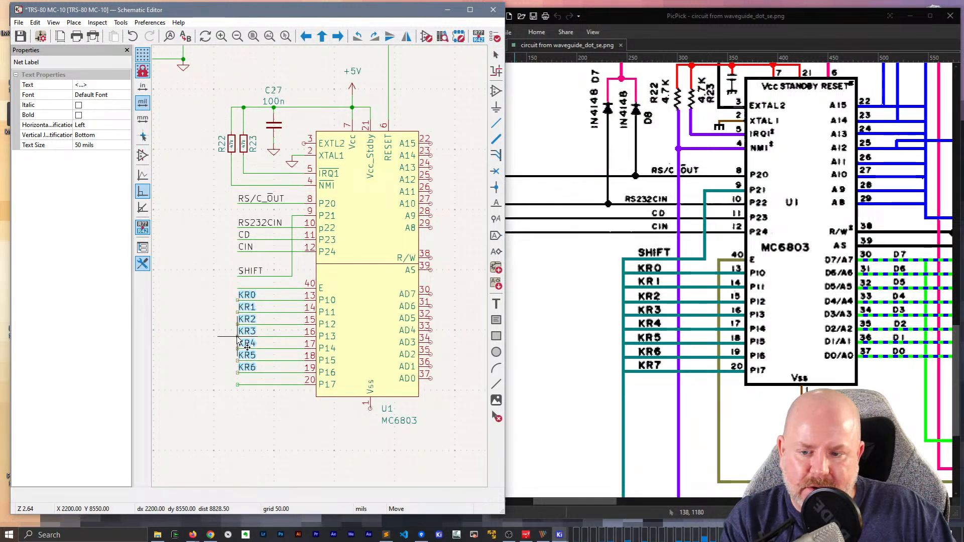
left_click(241, 380)
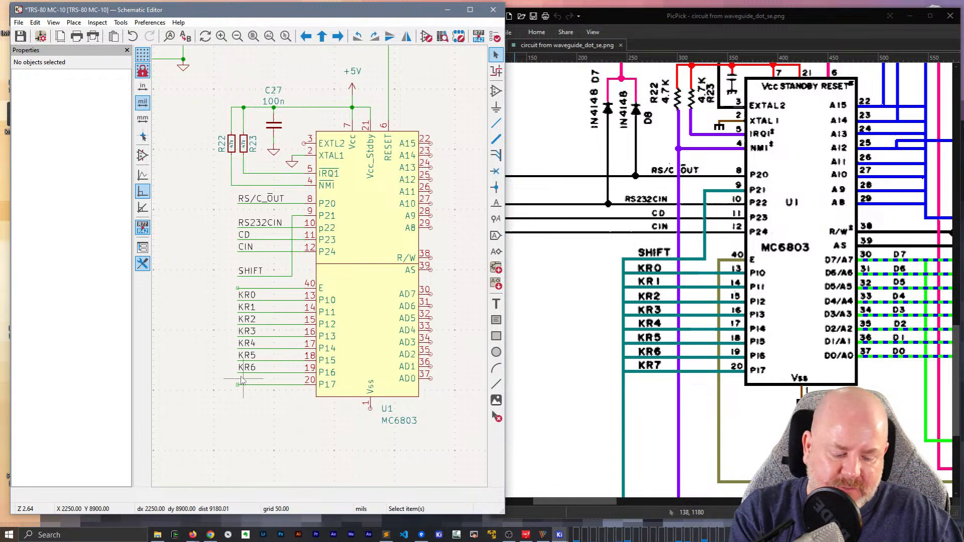
Add a KR7 net label on pin 20's wire
type("lKR7")
key("Return")
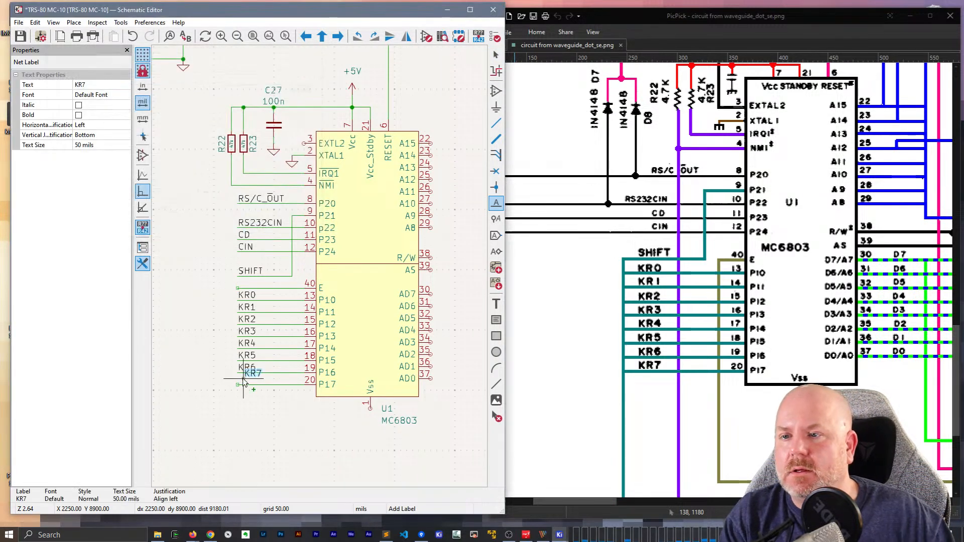
left_click(238, 386)
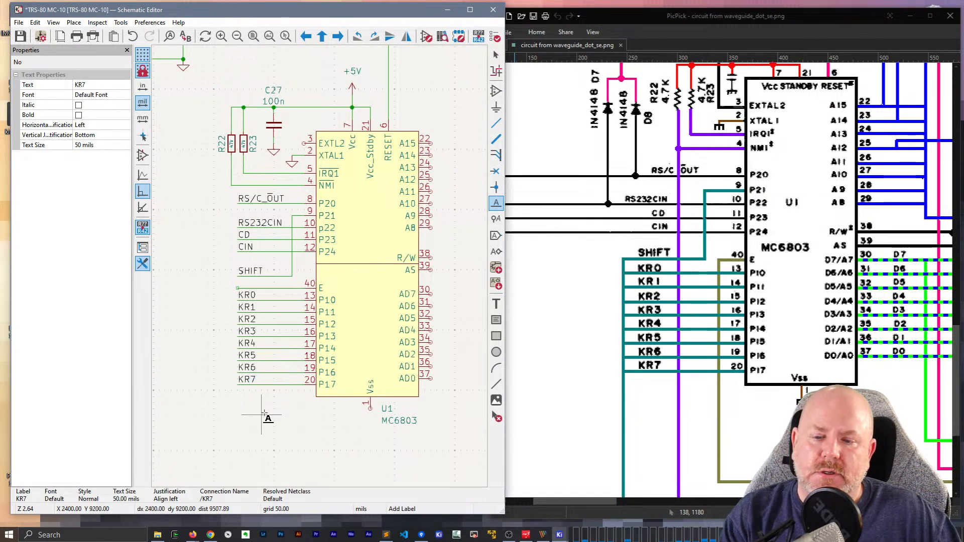
left_click(261, 415)
key("Escape")
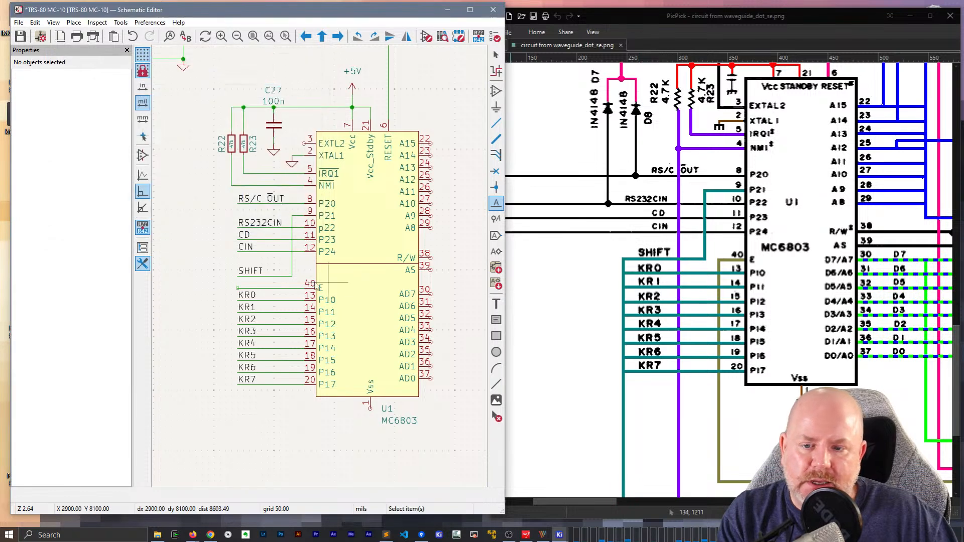
key("Escape")
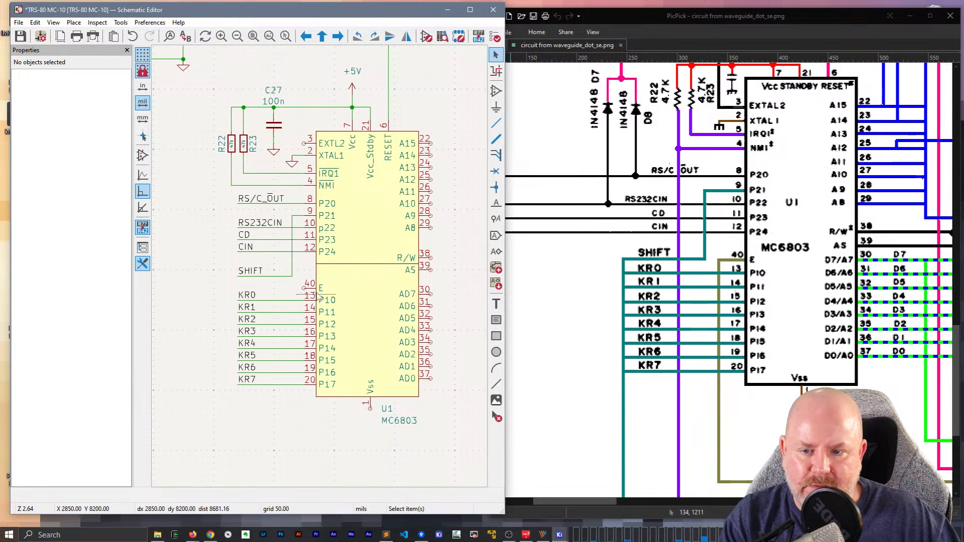
Finish the wire from pin 40 with one corner and save the schematic
key("w")
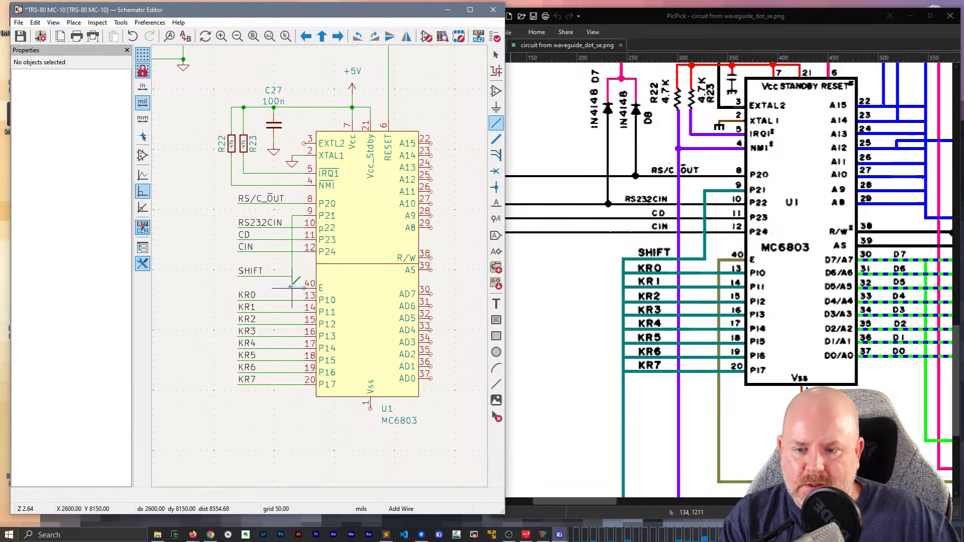
left_click(292, 288)
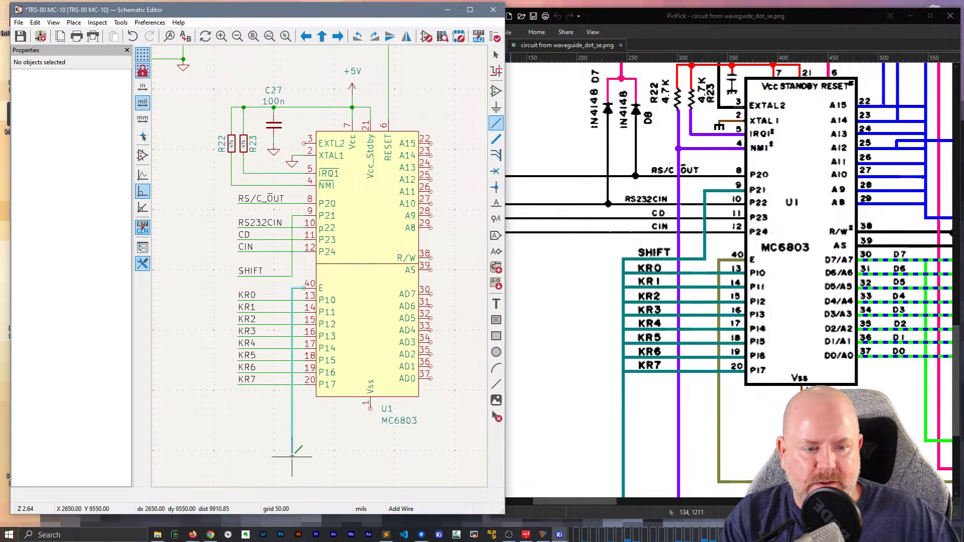
double_click(340, 463)
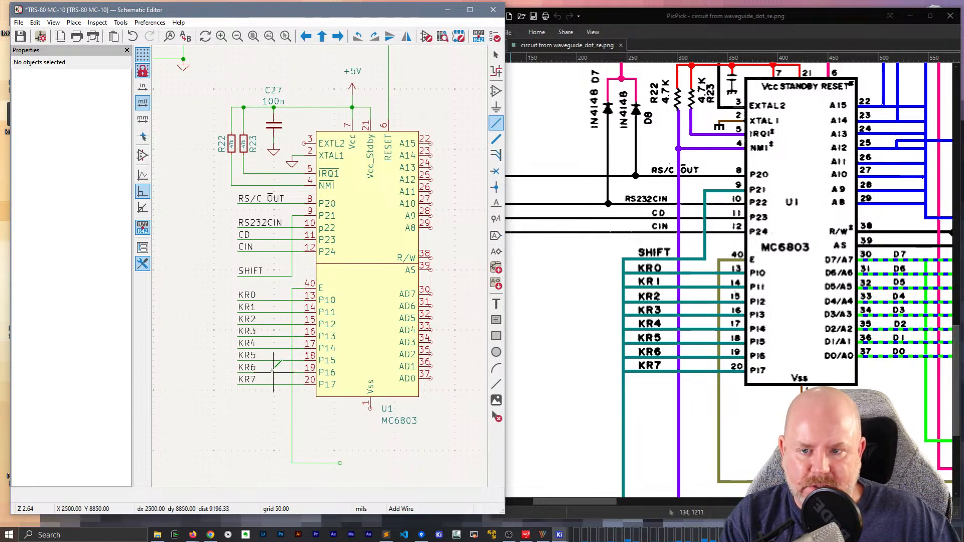
key("Escape")
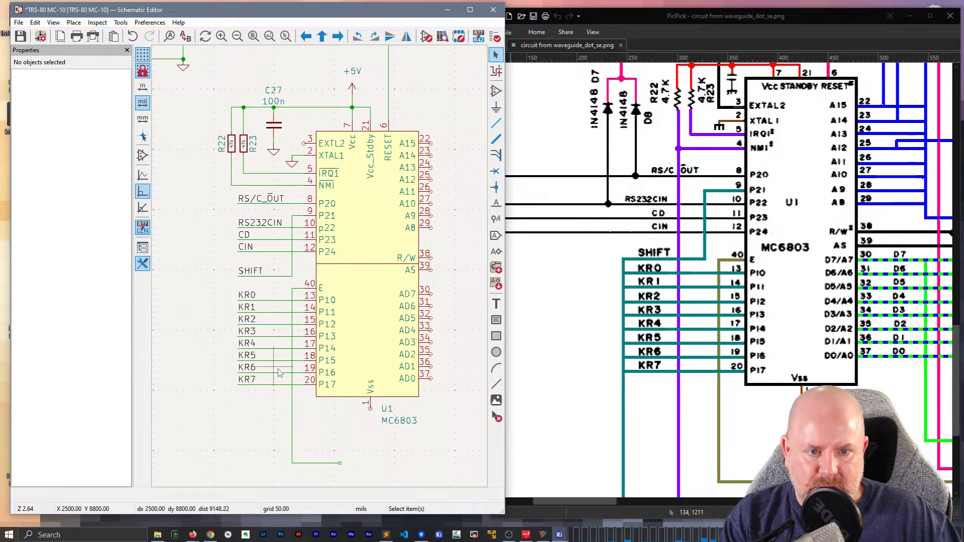
key("ctrl+s")
Add an overbarred ~{IRQ1} net label on the pin 5 wire
scroll(317, 310, "up", 3)
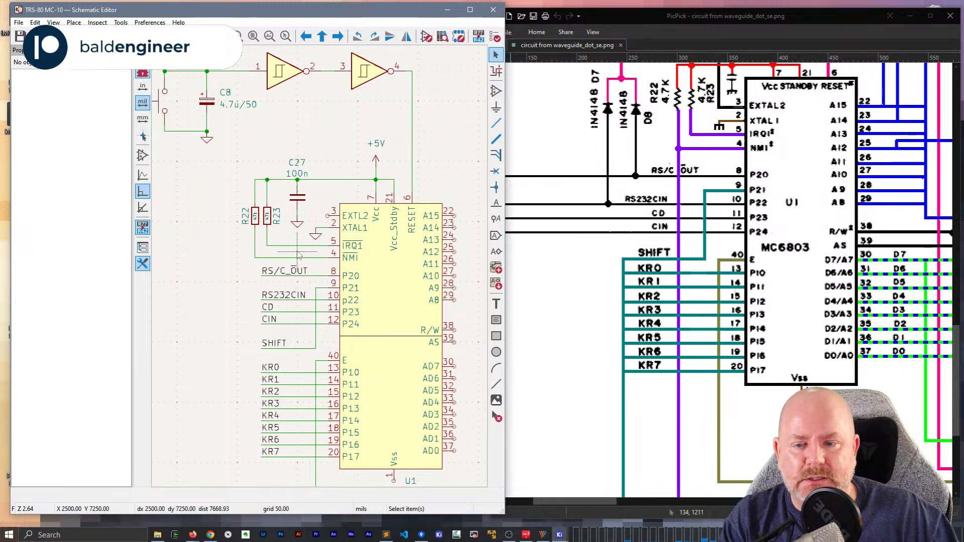
scroll(299, 256, "up", 2)
type("l~")
type("{IRQ1}")
key("Return")
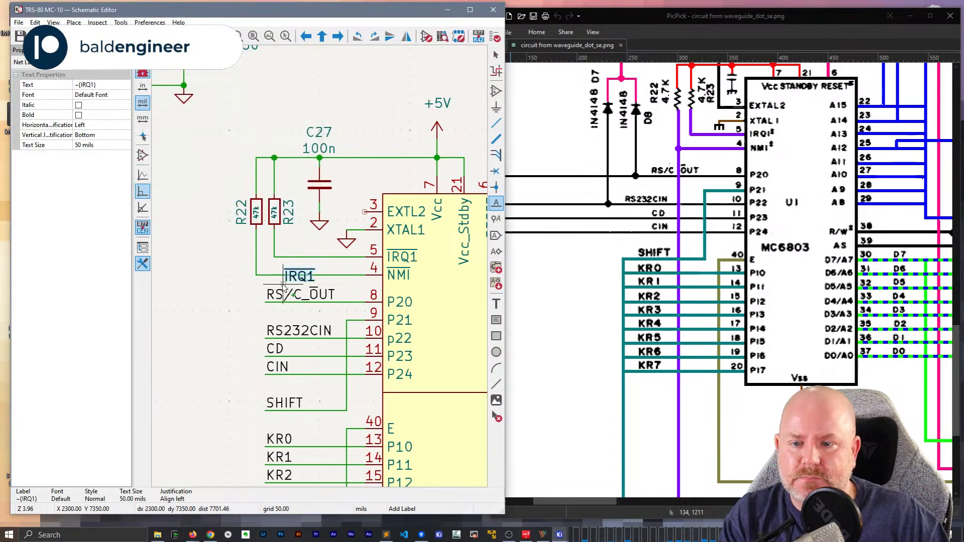
left_click(295, 257)
Add an overbarred ~{NMI} net label on the pin 4 wire
left_click(297, 279)
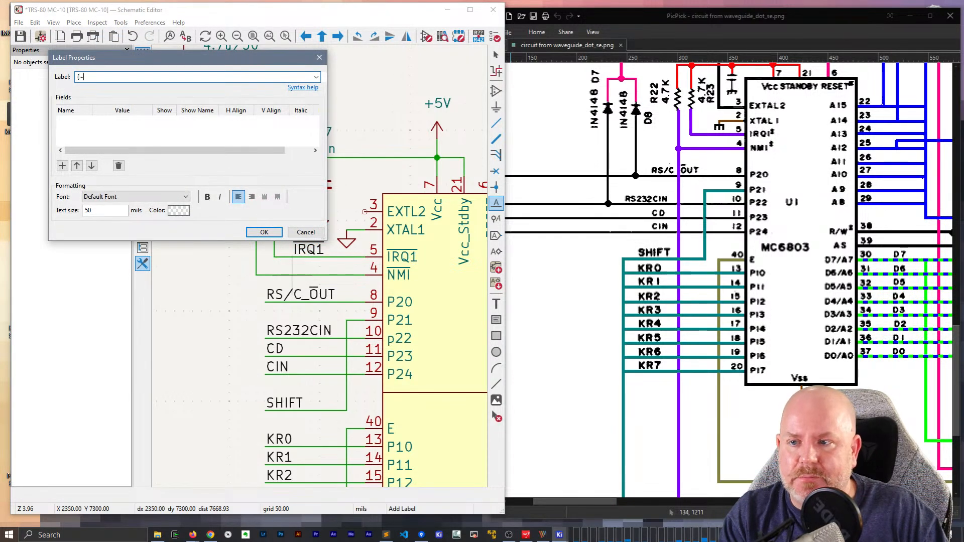
key("BackSpace")
key("BackSpace")
type("{NMI}")
key("Return")
left_click(295, 275)
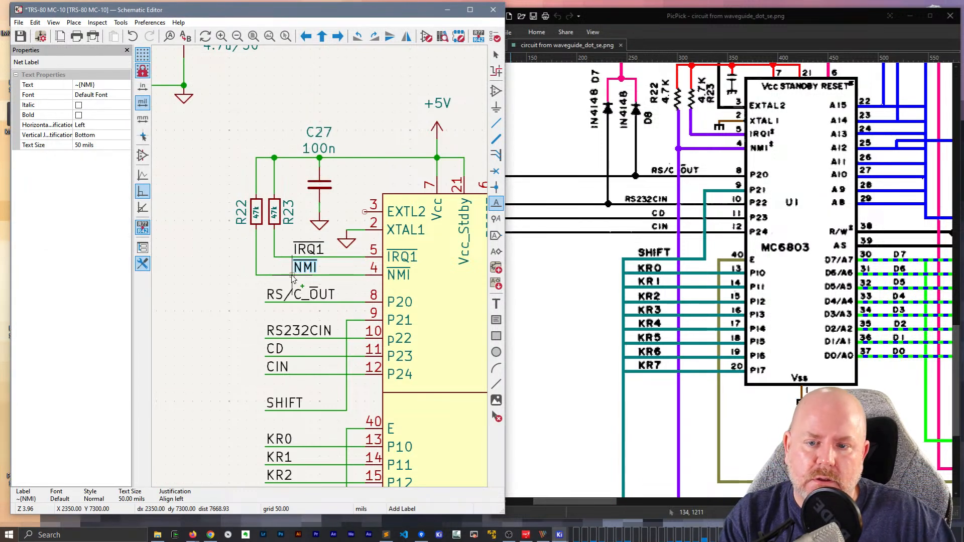
left_click(194, 241)
key("Escape")
key("Escape")
scroll(338, 282, "down", 2)
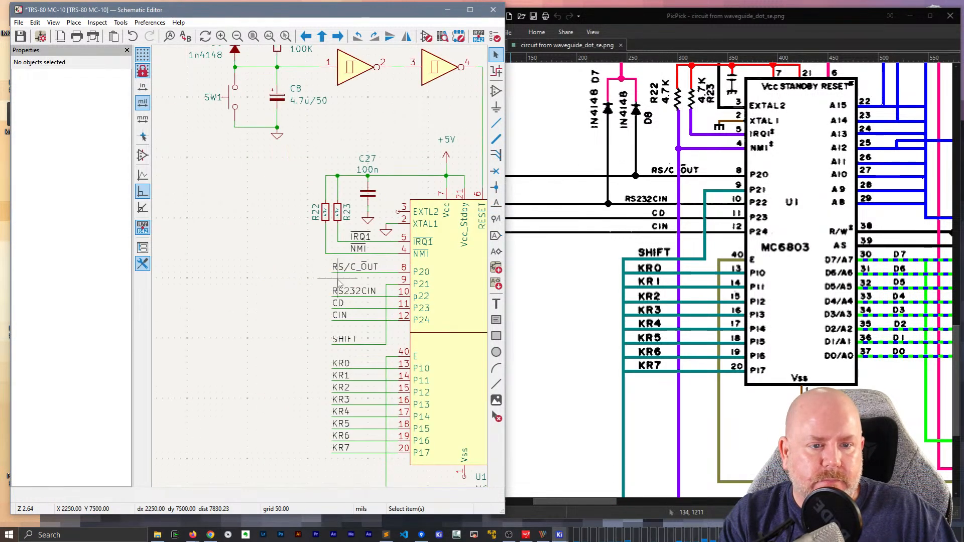
Duplicate diode D9 twice, placing copies D1 and D2 left of R22
scroll(252, 146, "up", 4)
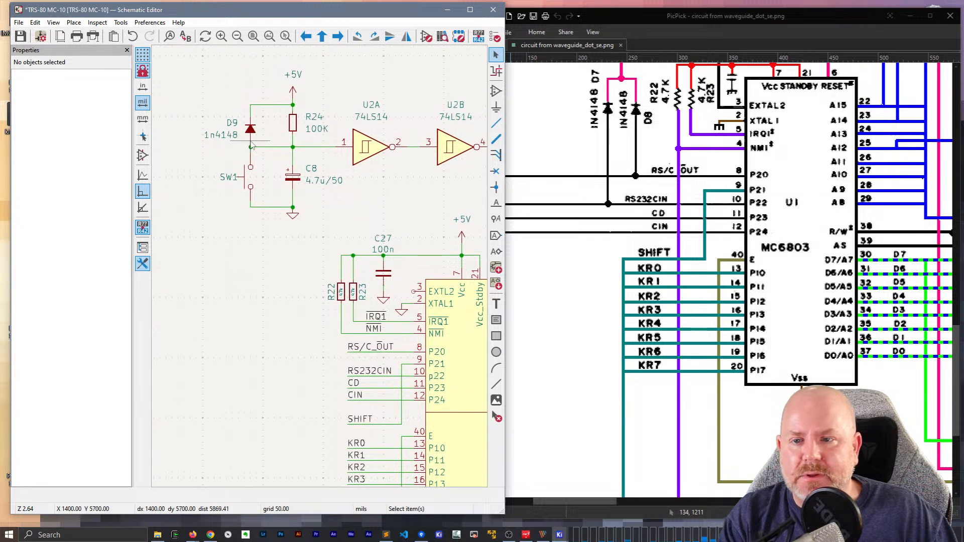
left_click(252, 146)
key("ctrl+d")
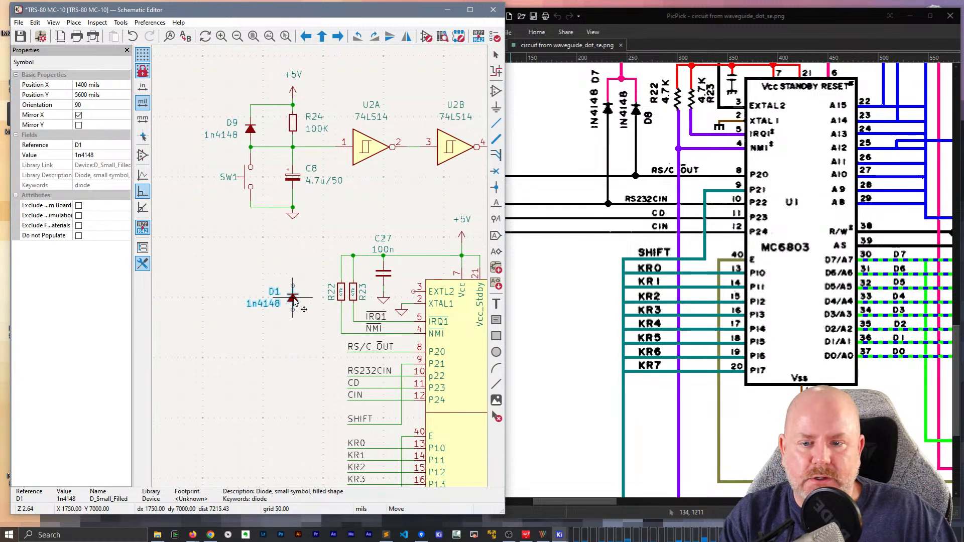
left_click(305, 305)
key("ctrl+d")
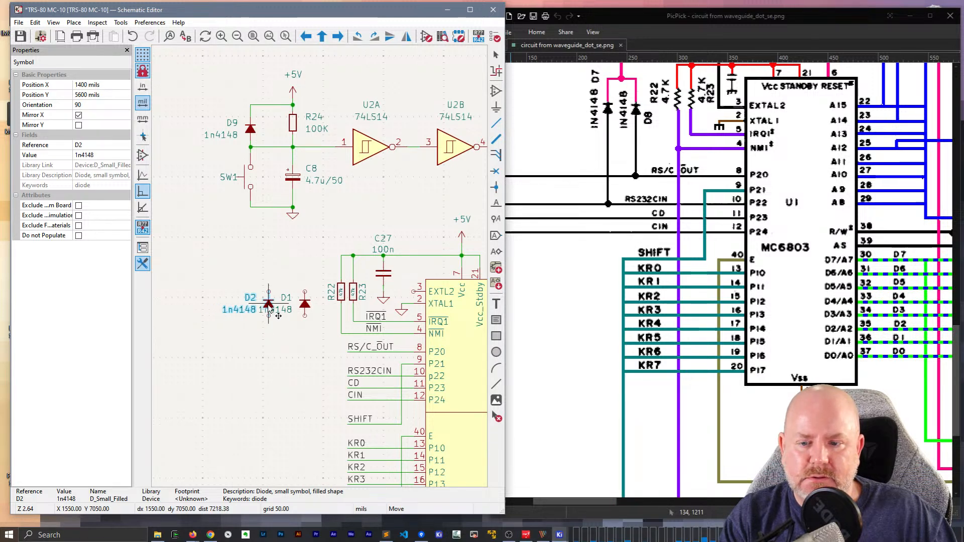
left_click(268, 311)
scroll(707, 262, "up", 2)
scroll(708, 262, "up", 2)
scroll(708, 262, "down", 1)
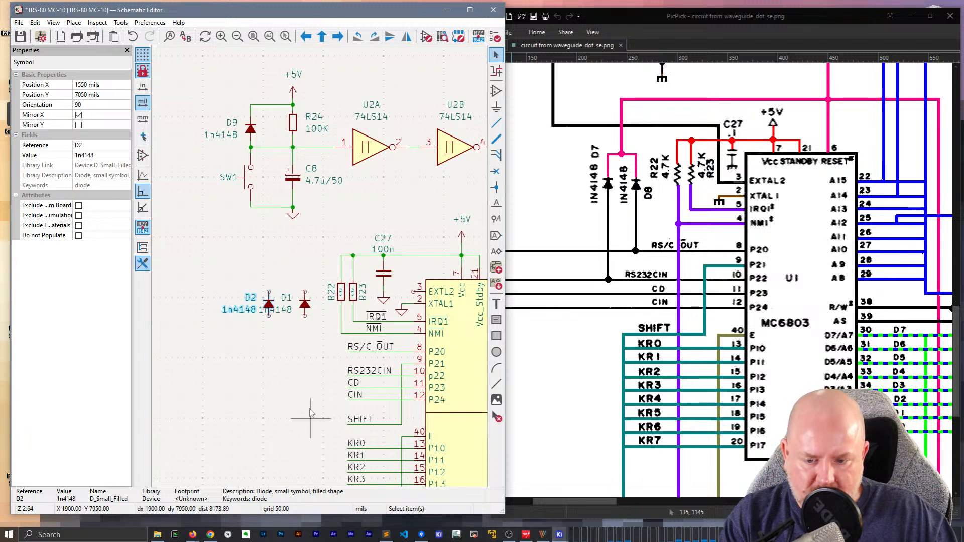
scroll(276, 396, "up", 2)
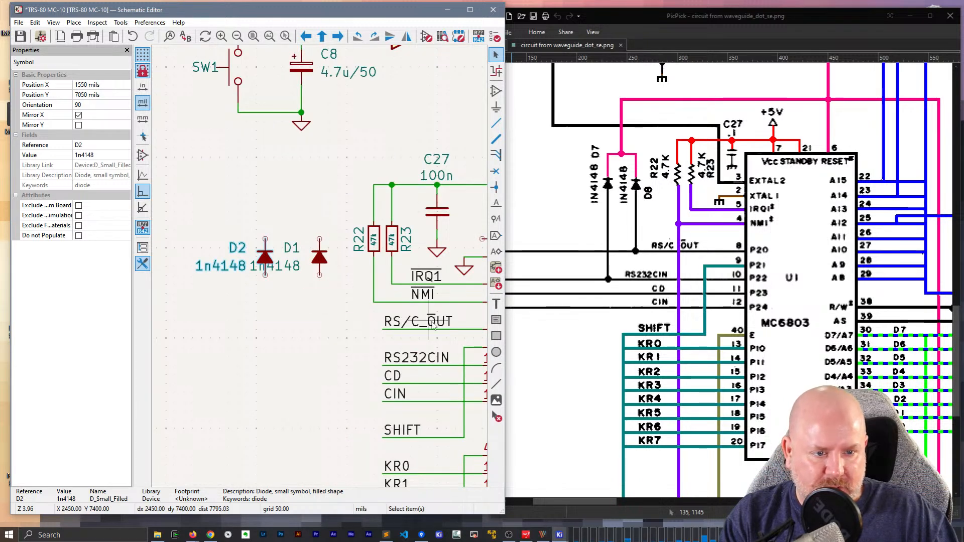
Stretch the RS232CIN wire end leftward toward the new diodes
key("Escape")
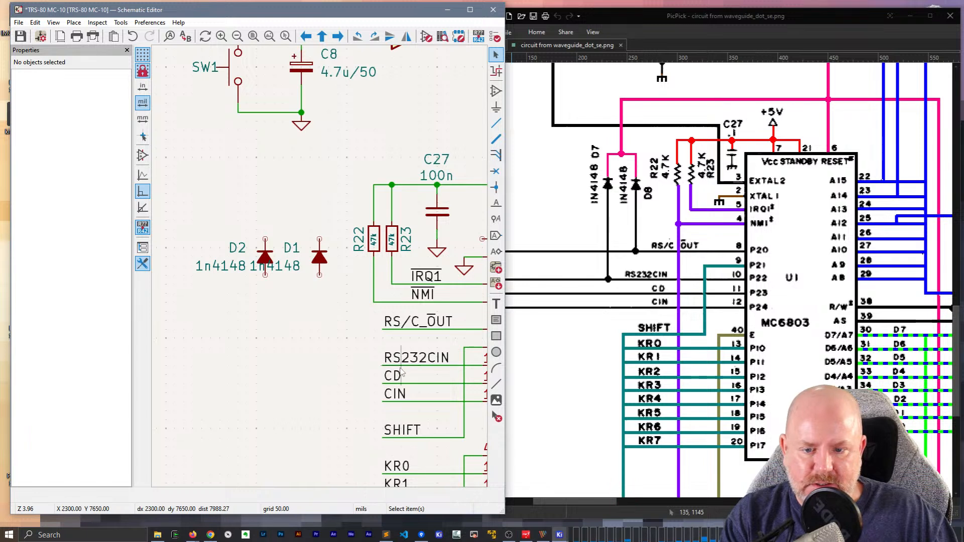
left_click(385, 366)
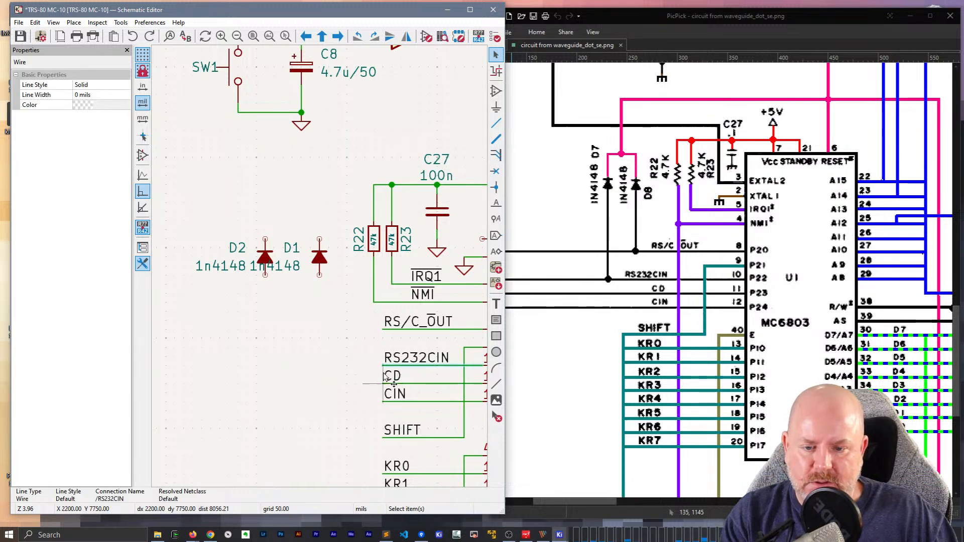
left_click_drag(384, 366, 284, 366)
Wire D1's lower pin to the end of the RS/C_OUT line
left_click(341, 322)
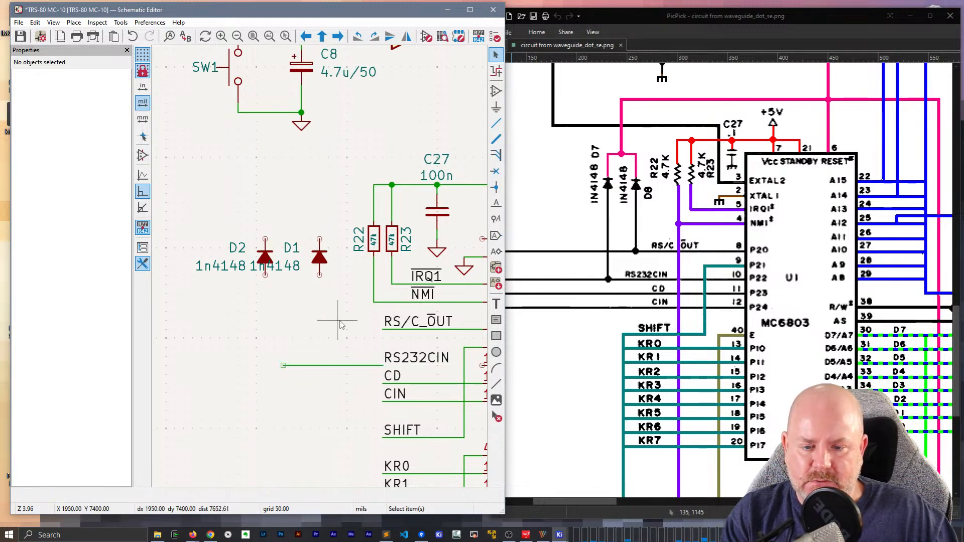
key("ctrl+z")
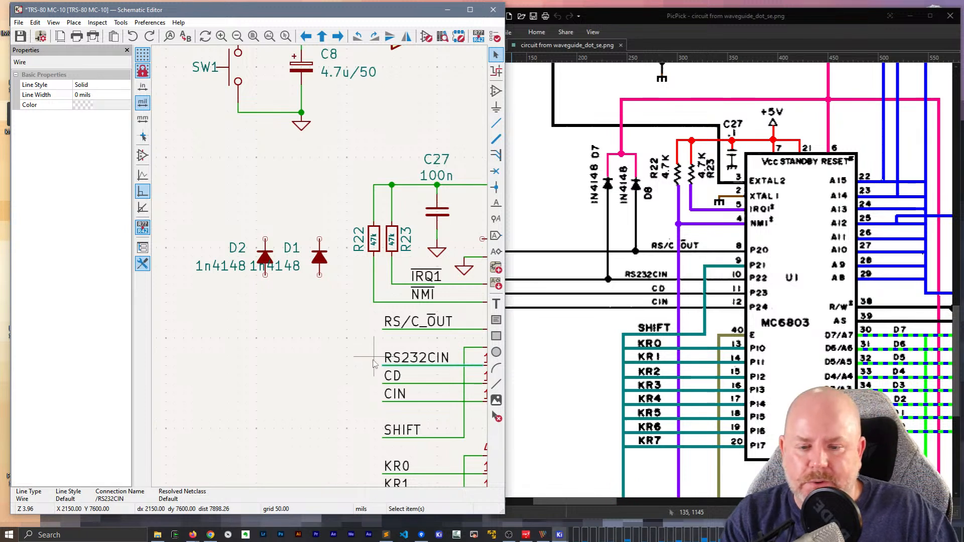
key("w")
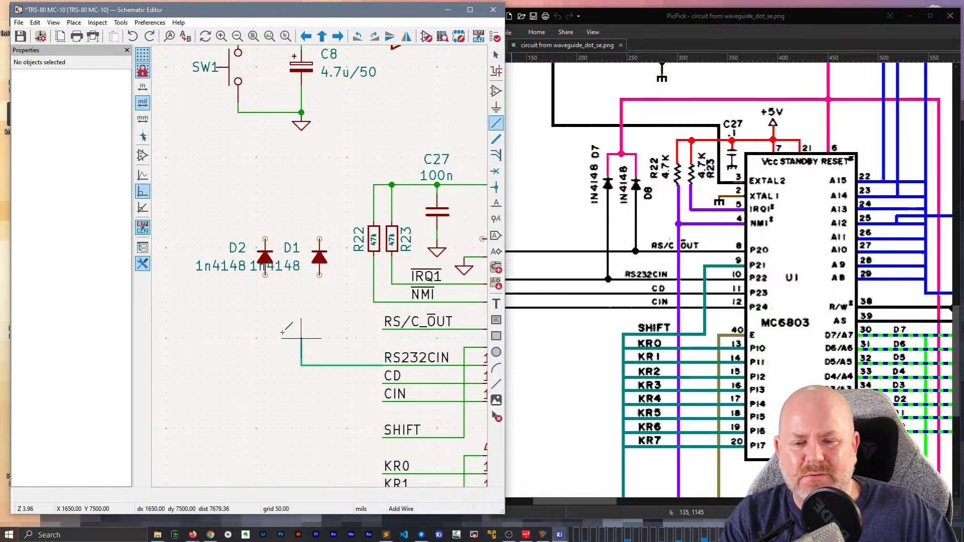
left_click(319, 276)
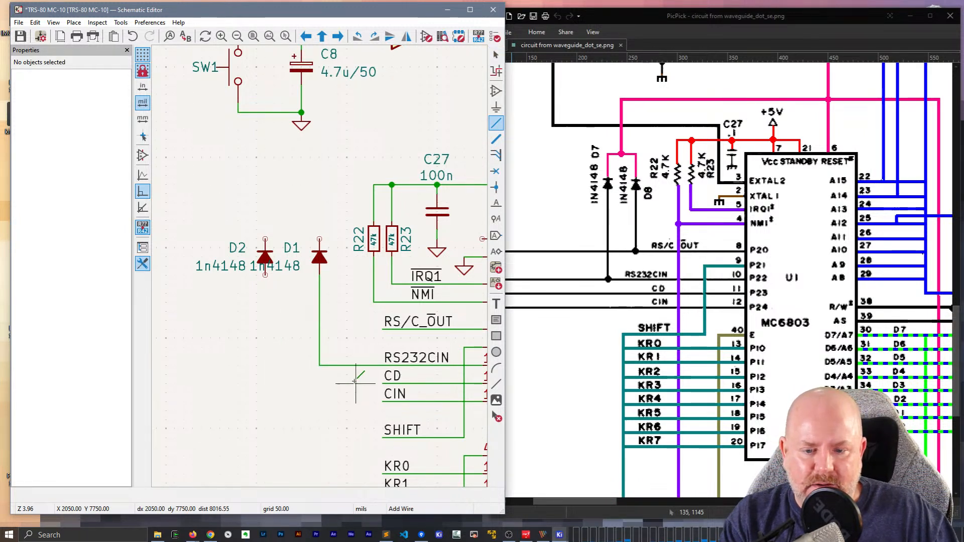
key("ctrl+z")
left_click(383, 329)
left_click(320, 275)
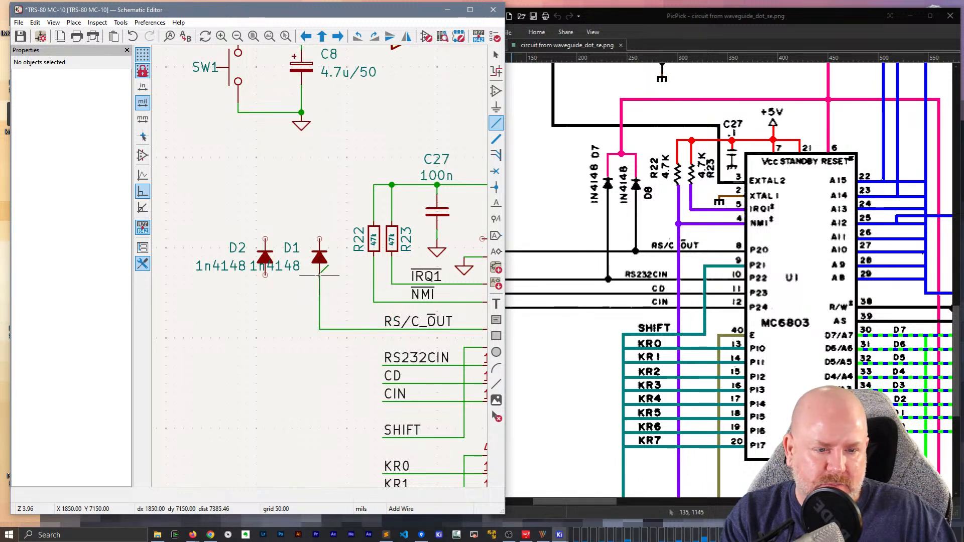
Wire D2's lower pin to the RS232CIN line
left_click(383, 365)
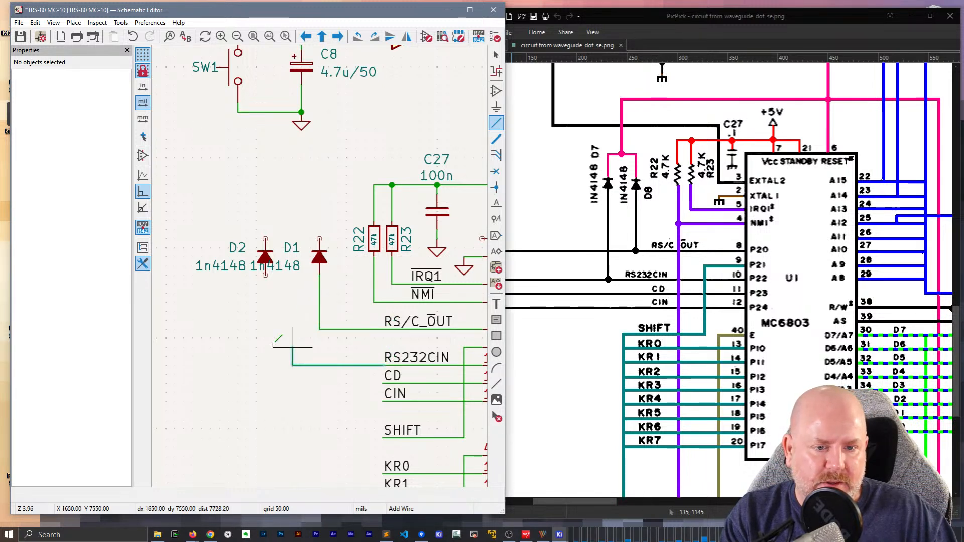
left_click(266, 275)
key("Escape")
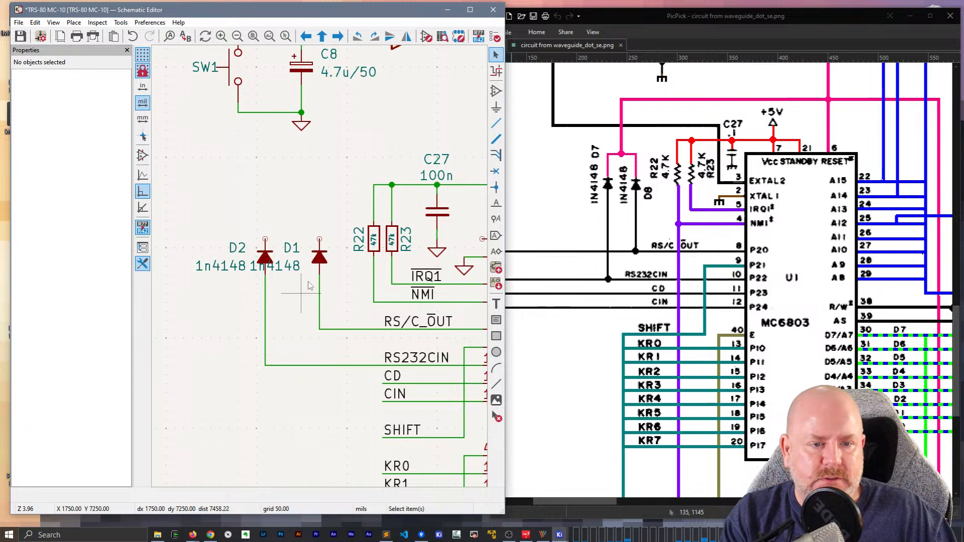
scroll(292, 294, "up", 2)
middle_click_drag(296, 298, 329, 312)
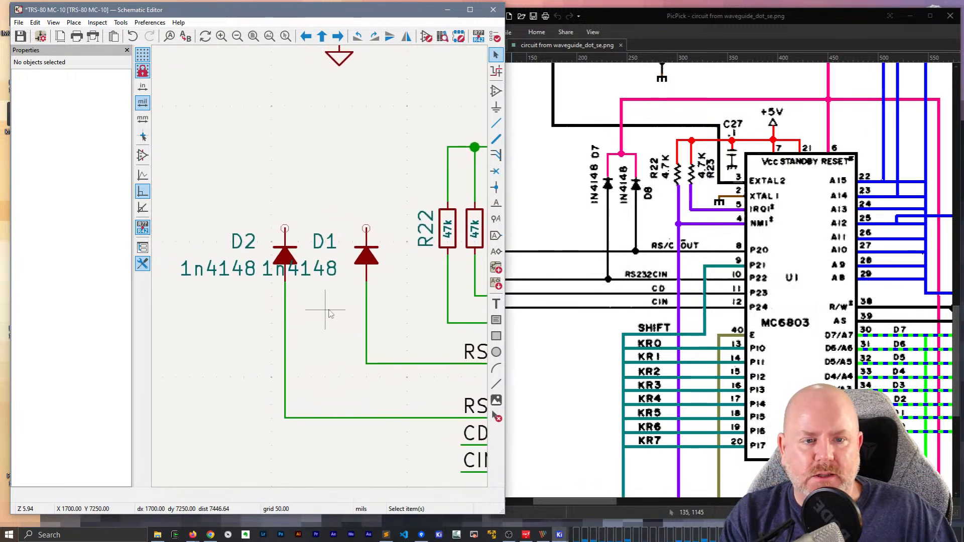
Renumber the two new diodes as D8 and D7
left_click(369, 260)
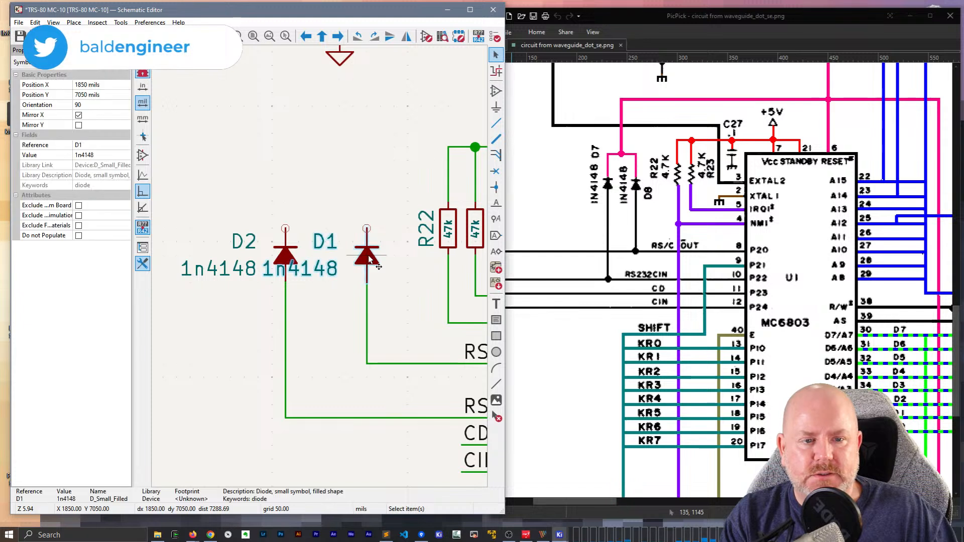
left_click(87, 145)
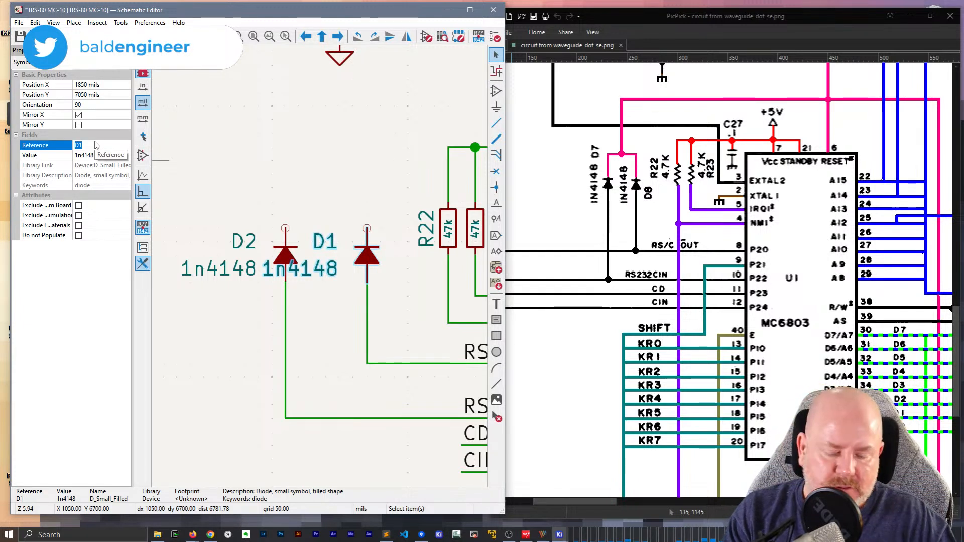
type("8")
key("Return")
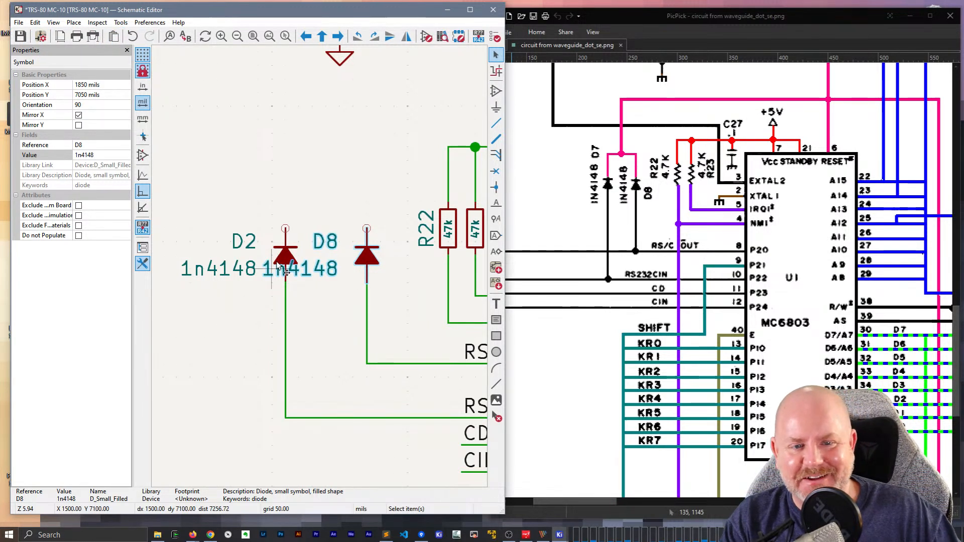
left_click(244, 241)
left_click(102, 116)
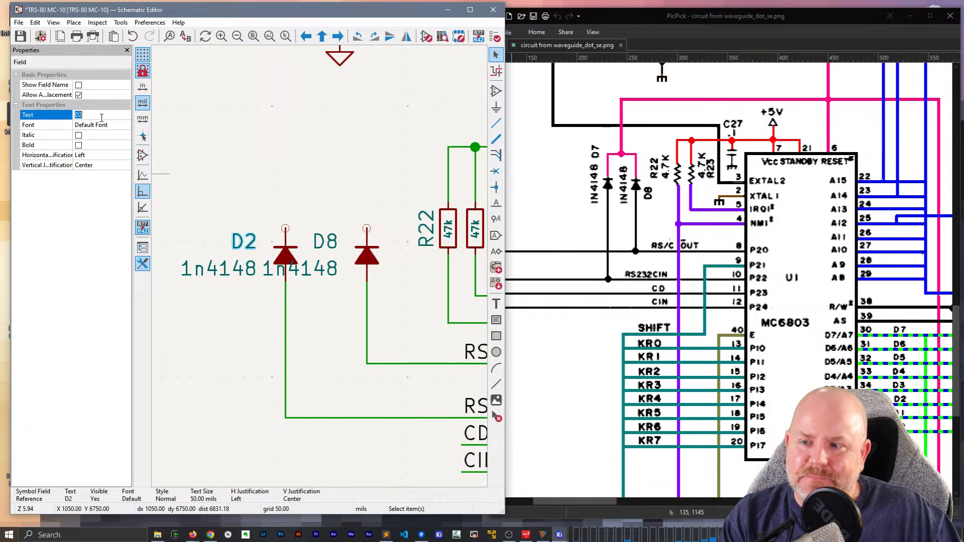
key("BackSpace")
type("7")
key("Return")
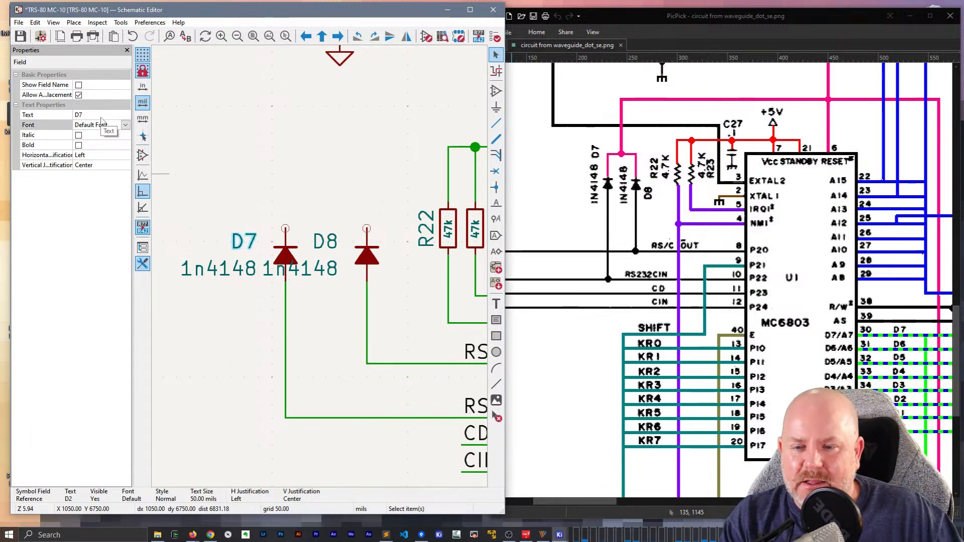
Rotate D8's reference and 1n4148 value labels vertical and place them beside the diode
left_click(331, 250)
key("r")
left_click_drag(341, 258, 393, 258)
left_click(319, 267)
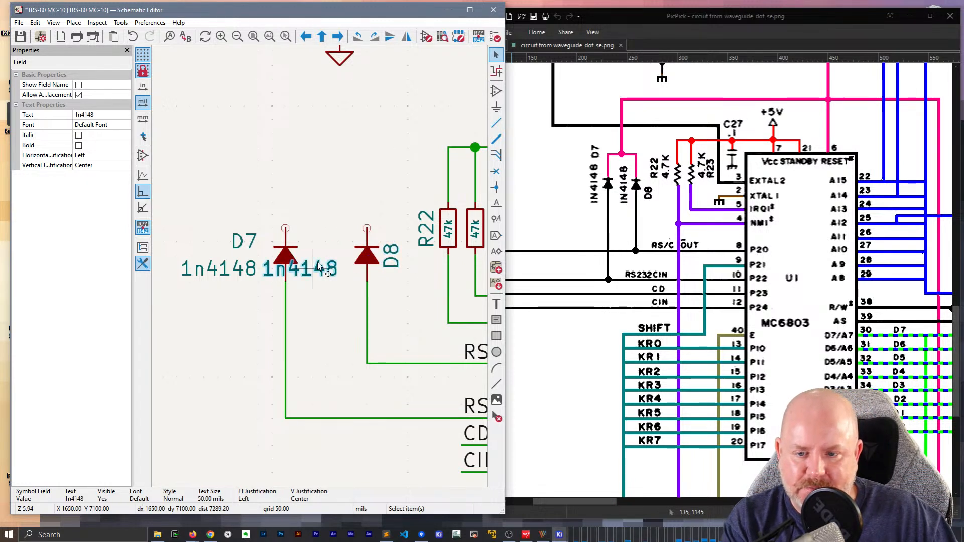
key("r")
left_click_drag(323, 274, 340, 223)
Rotate D7's labels vertical, with D7 above and 1n4148 aligned below
left_click(241, 270)
key("r")
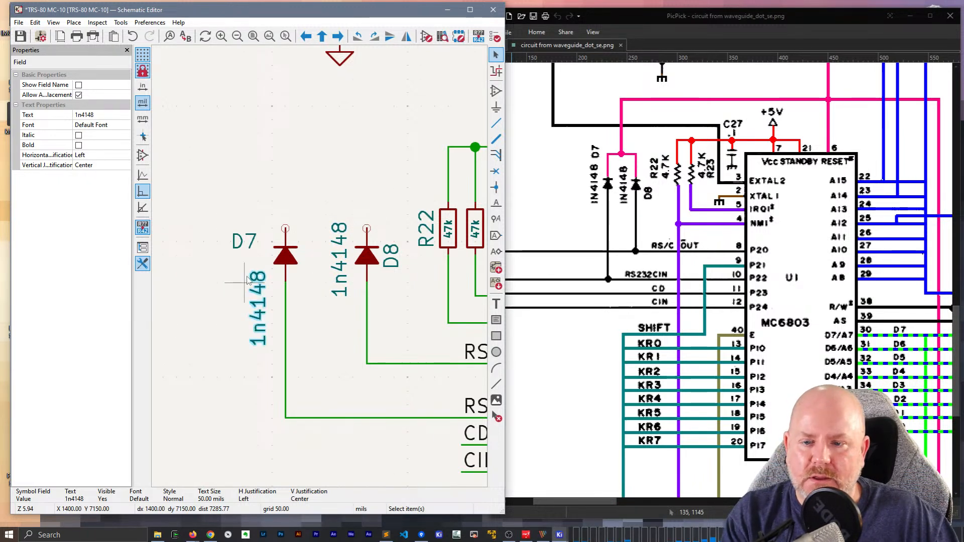
key("m")
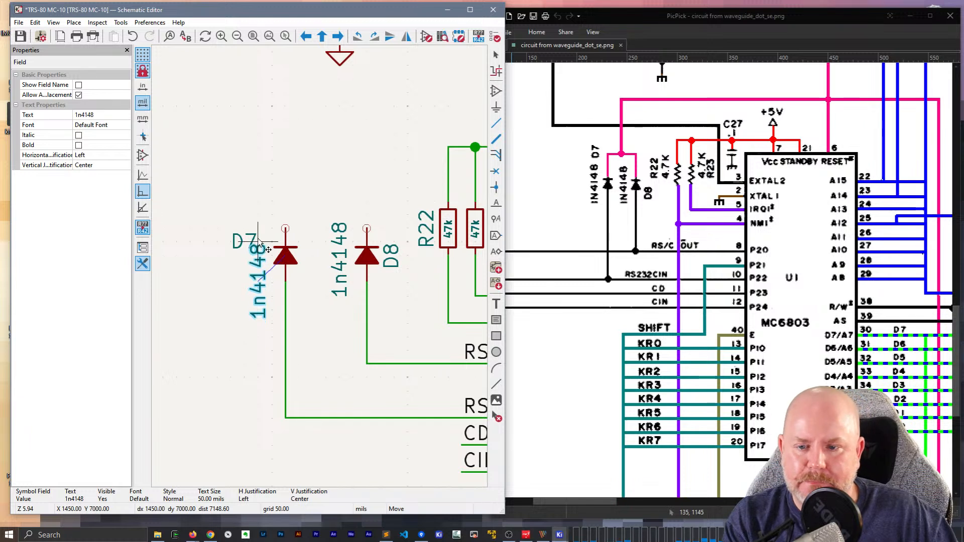
left_click(255, 262)
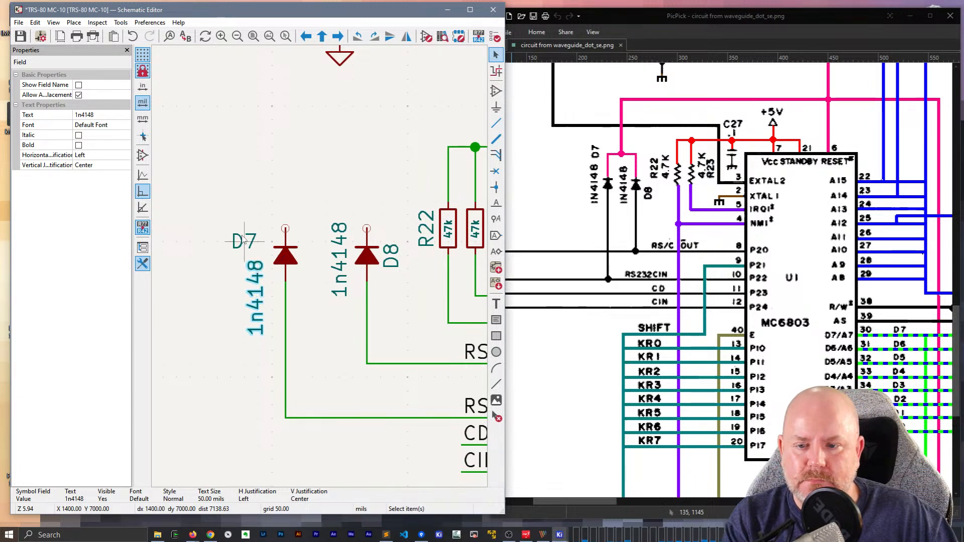
left_click(255, 251)
key("r")
key("m")
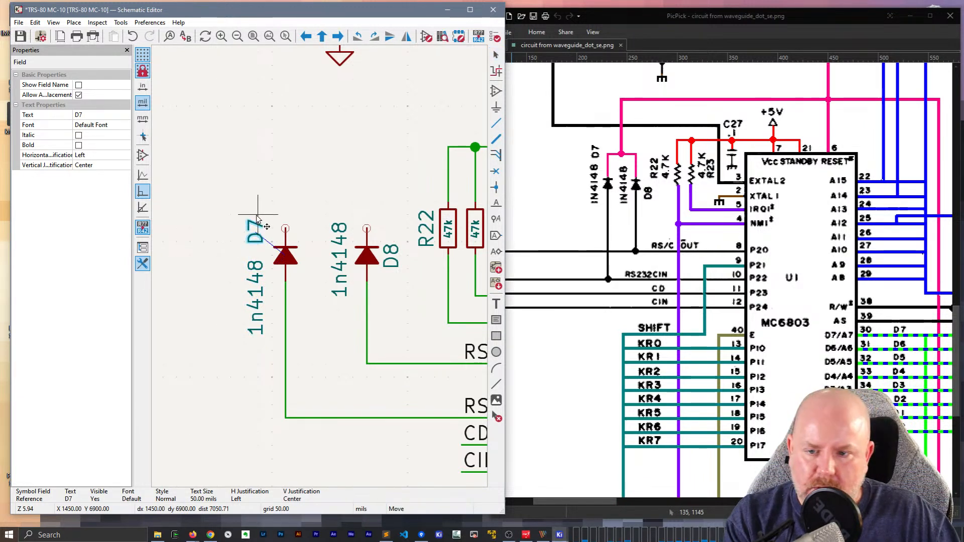
left_click(255, 224)
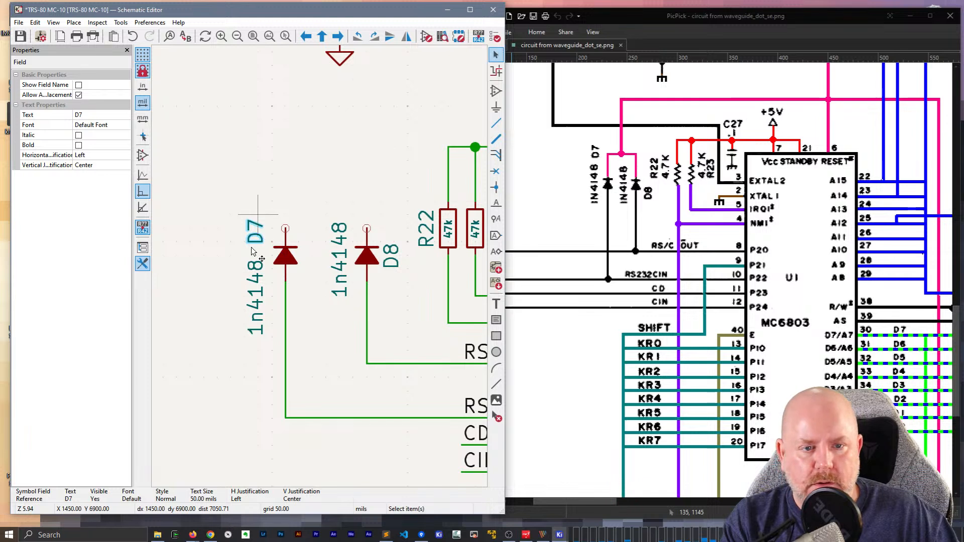
left_click(256, 281)
key("m")
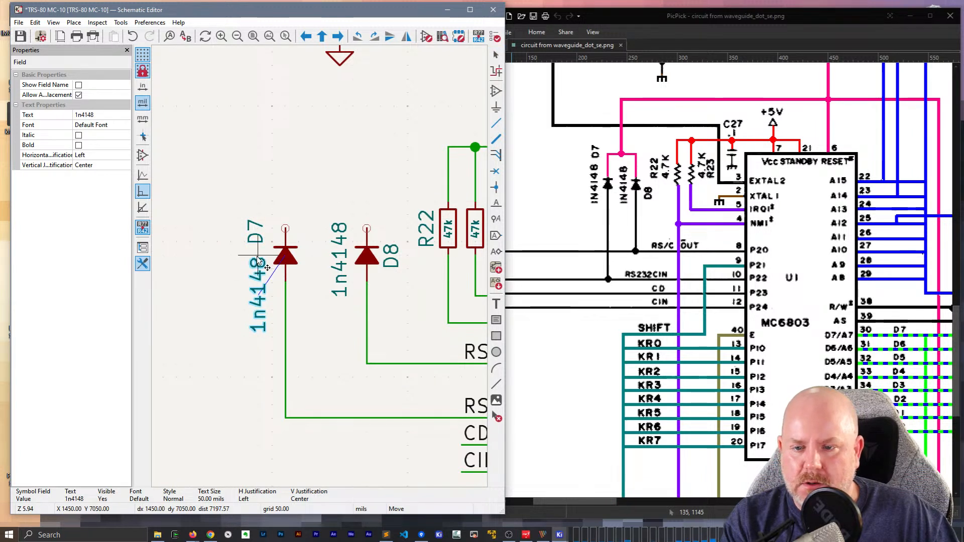
left_click(255, 257)
middle_click_drag(351, 163, 307, 191)
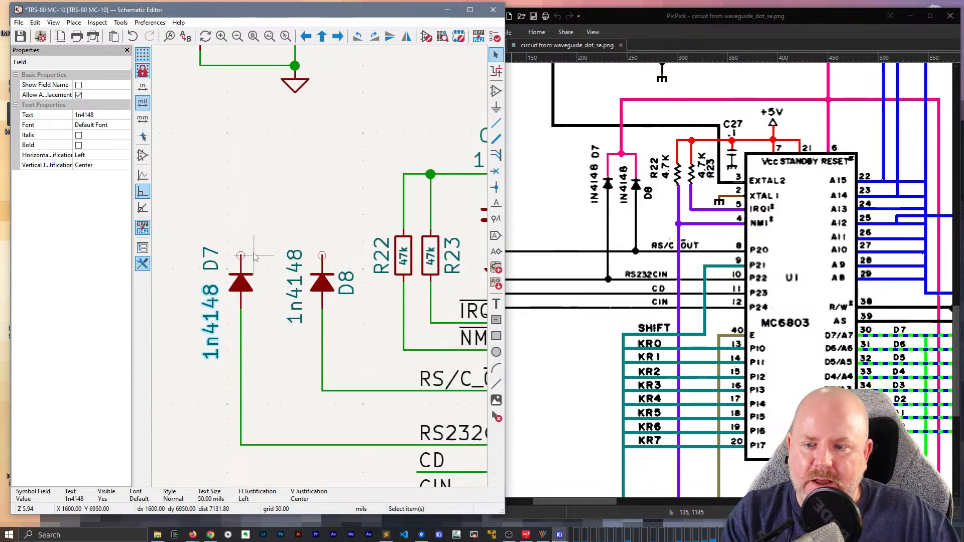
Connect the tops of diodes D8 and D7 with a bent wire
left_click(254, 209)
key("w")
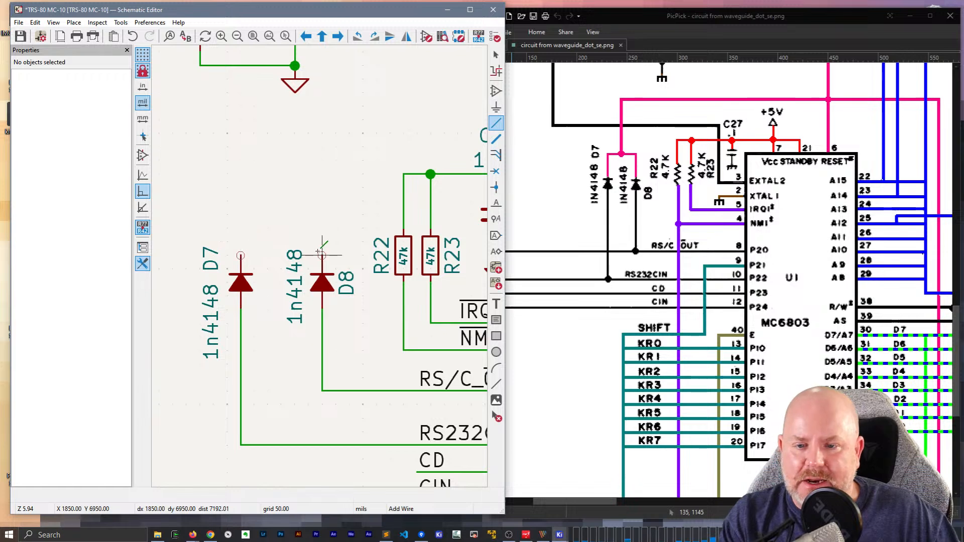
left_click(241, 229)
left_click(241, 257)
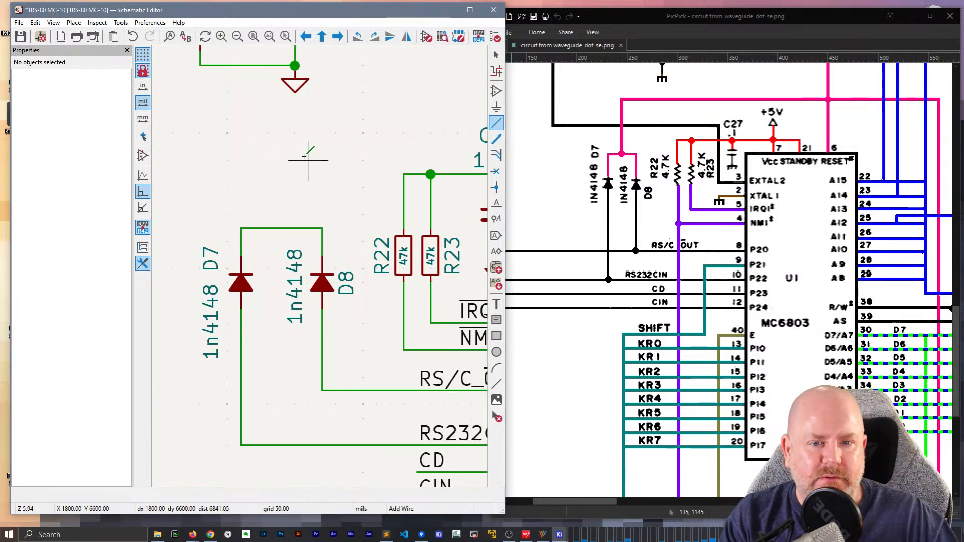
scroll(308, 160, "down", 3)
scroll(320, 267, "down", 2)
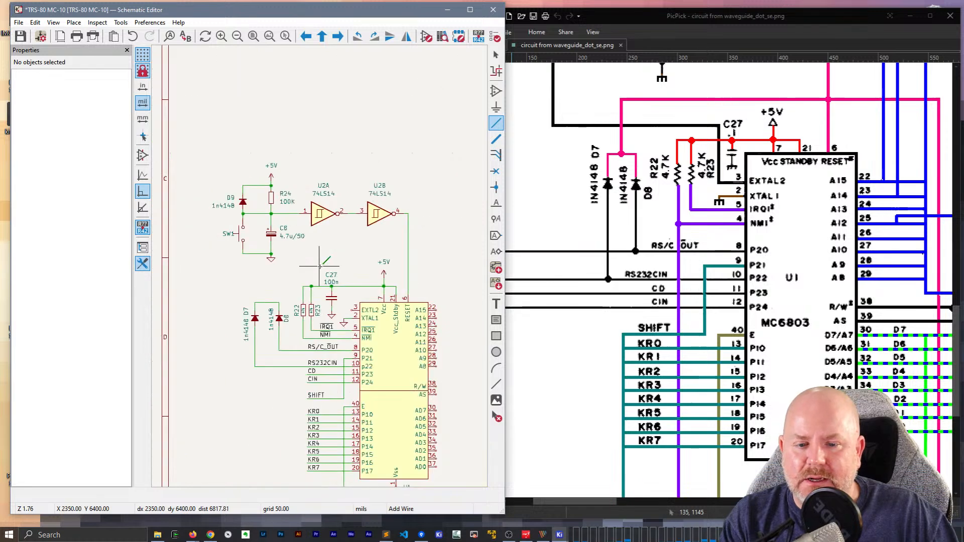
left_click(267, 303)
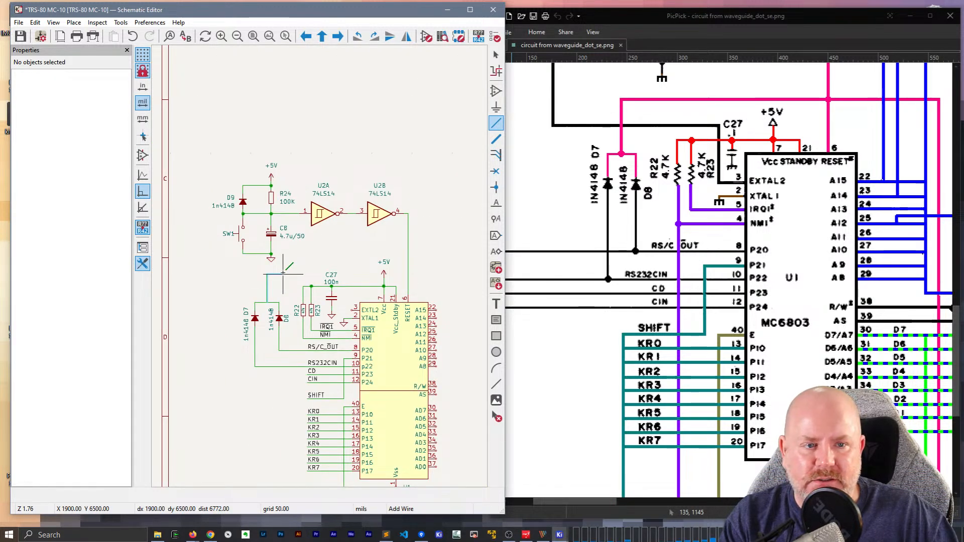
key("Escape")
key("Escape")
Move the reset circuit (D9, R24, C8, SW1, U2A/U2B) higher up the sheet
middle_click_drag(356, 241, 396, 274)
left_click_drag(436, 284, 258, 183)
key("g")
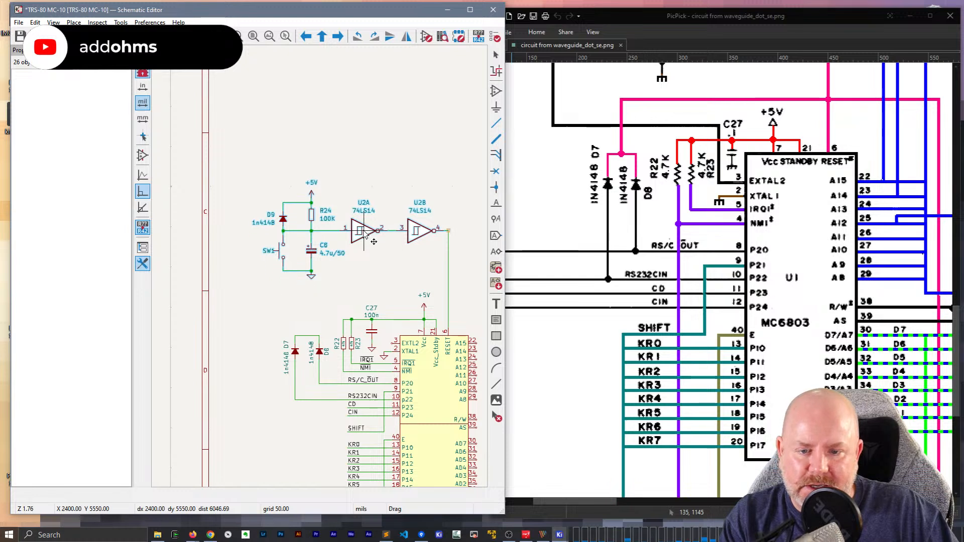
left_click(365, 221)
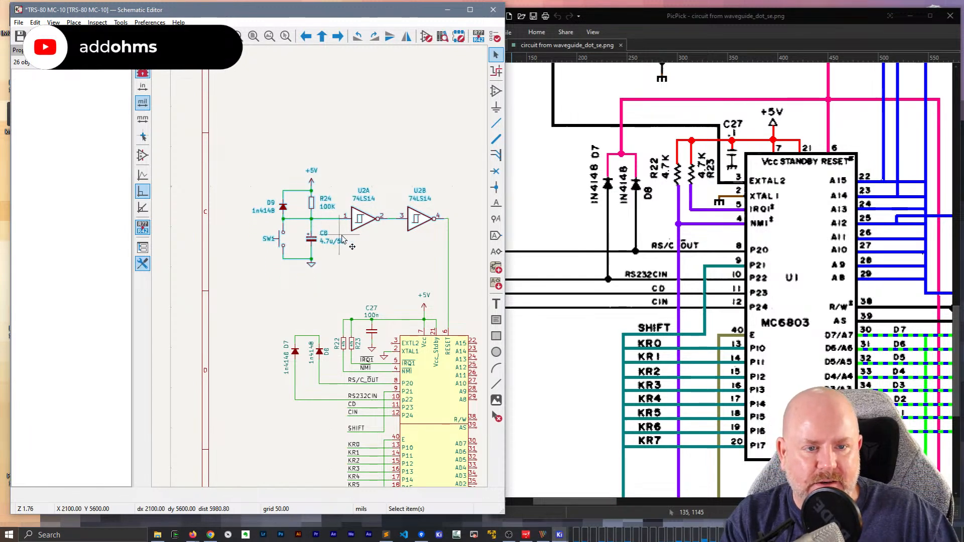
key("w")
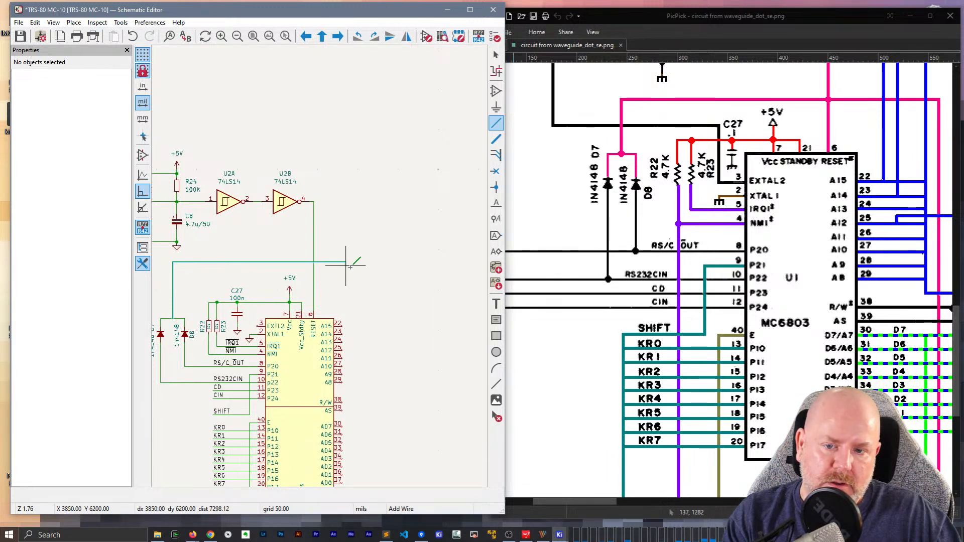
End the wire with a loose end and check the reference schematic image
double_click(362, 262)
left_click(604, 500)
left_click_drag(604, 498, 642, 498)
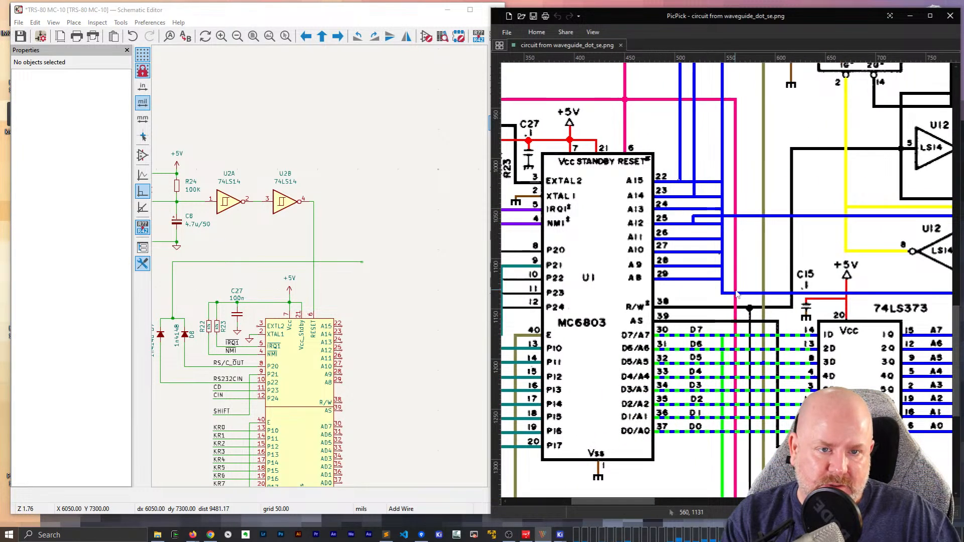
scroll(737, 294, "down", 5)
scroll(633, 452, "down", 3)
left_click_drag(627, 499, 653, 502)
scroll(728, 282, "down", 2)
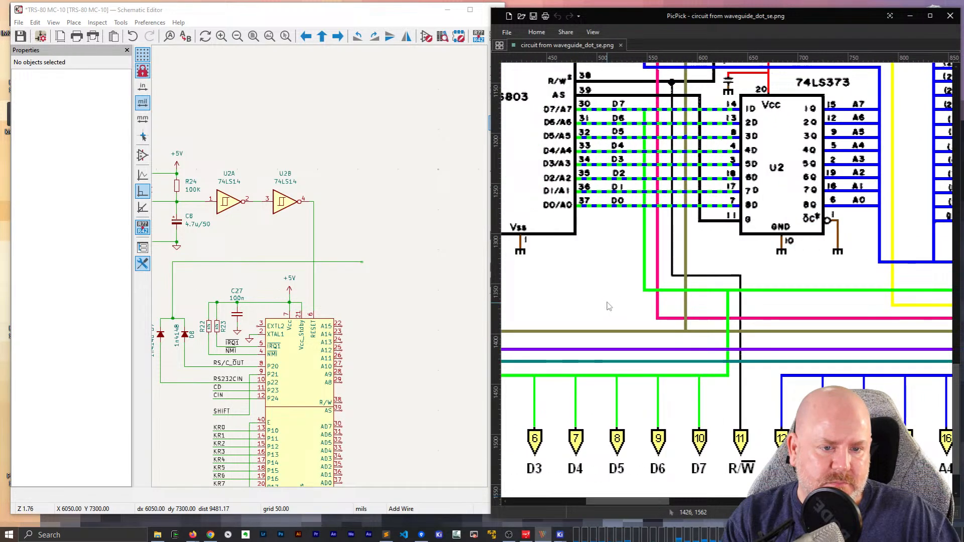
scroll(696, 414, "up", 10)
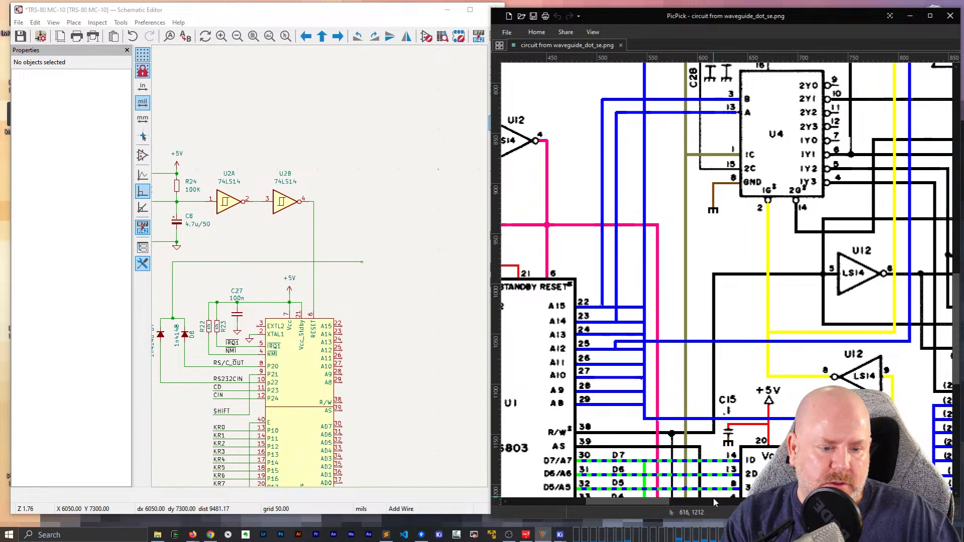
left_click_drag(667, 501, 609, 500)
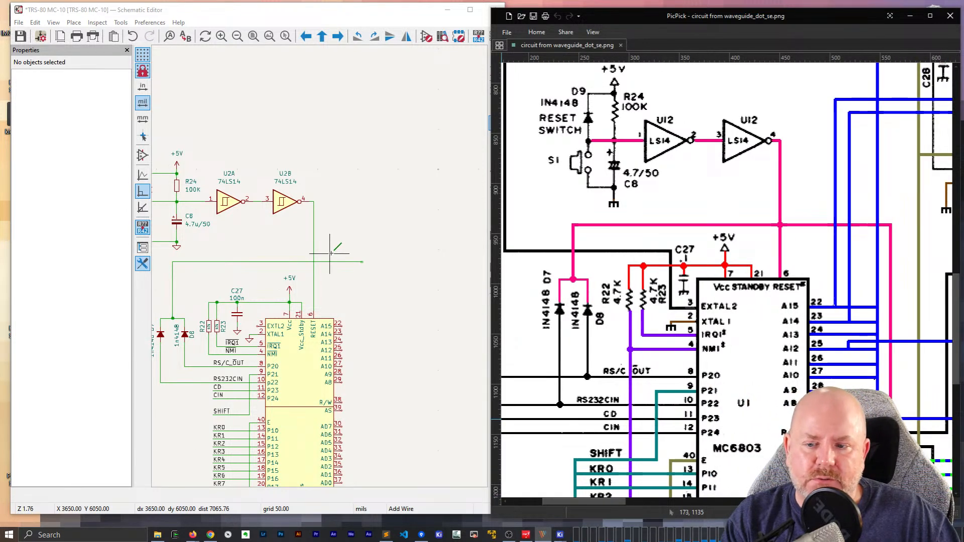
scroll(308, 254, "up", 2)
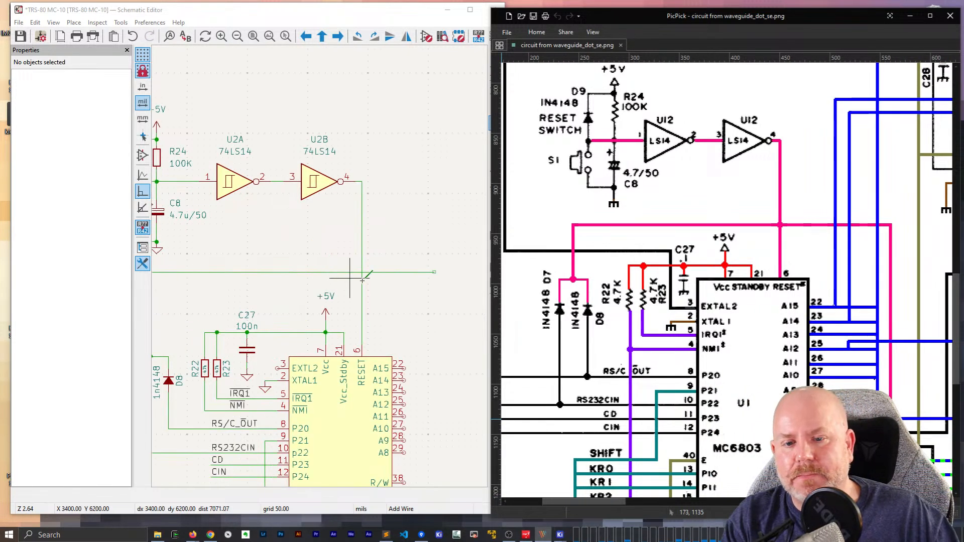
Delete the stray horizontal wire by the D7/D8 diodes
left_click(398, 277)
key("Escape")
left_click(396, 273)
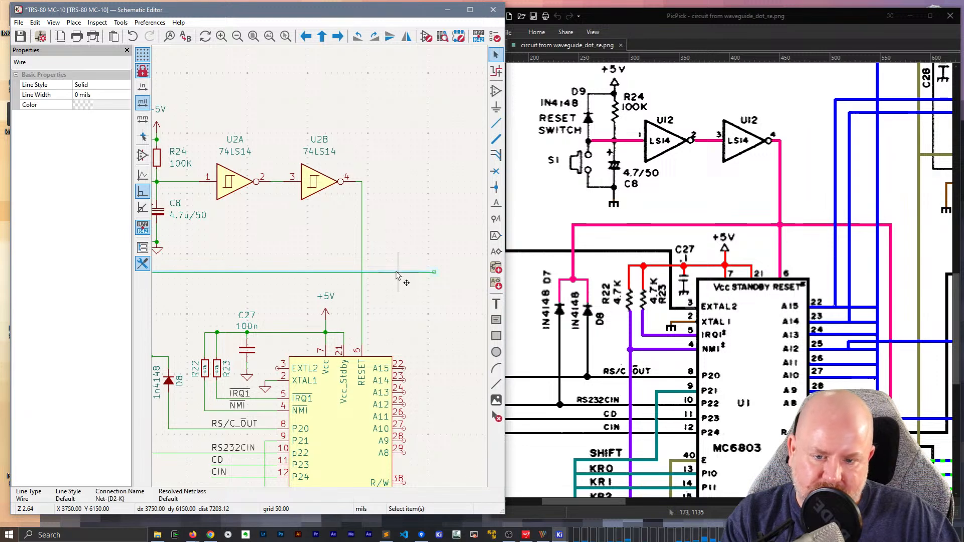
key("Delete")
Run a wire from the loose end to the RESET line and save the schematic
scroll(362, 271, "down", 2)
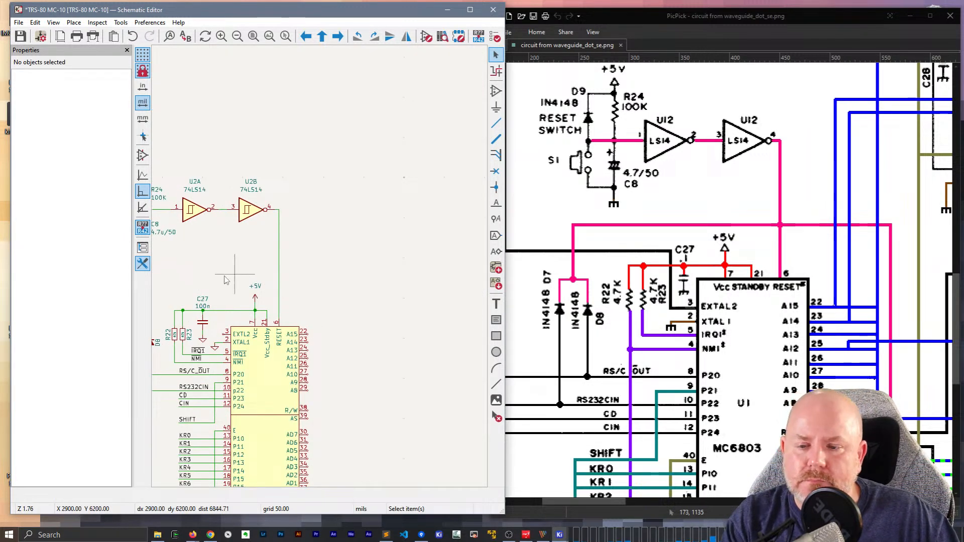
scroll(321, 271, "up", 2)
middle_click_drag(320, 268, 348, 252)
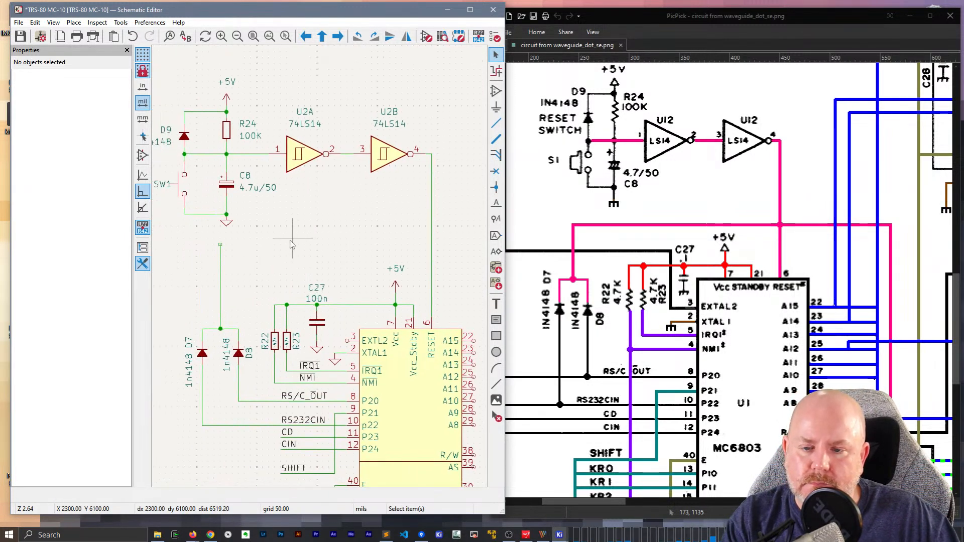
left_click(221, 245)
left_click(432, 245)
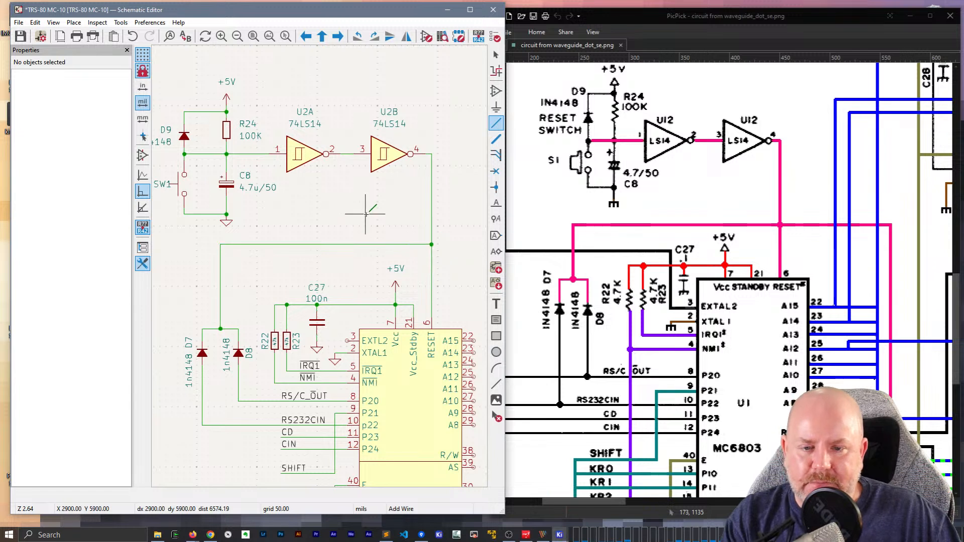
key("Escape")
key("ctrl+s")
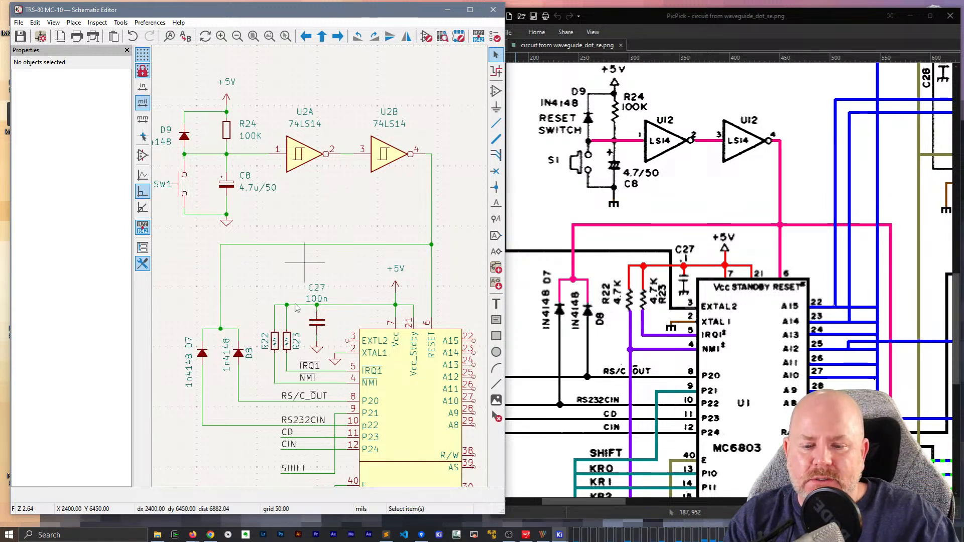
left_click(288, 434)
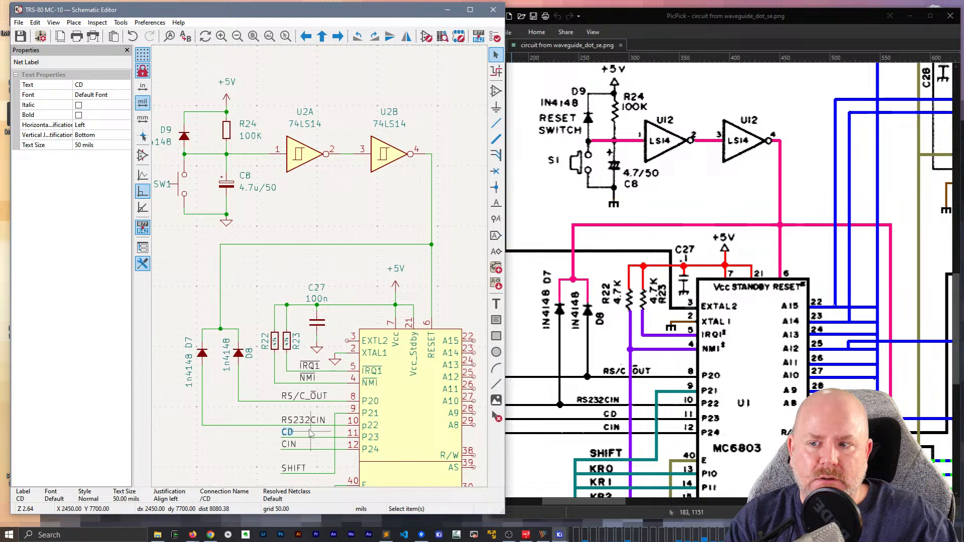
type("eC)")
key("Return")
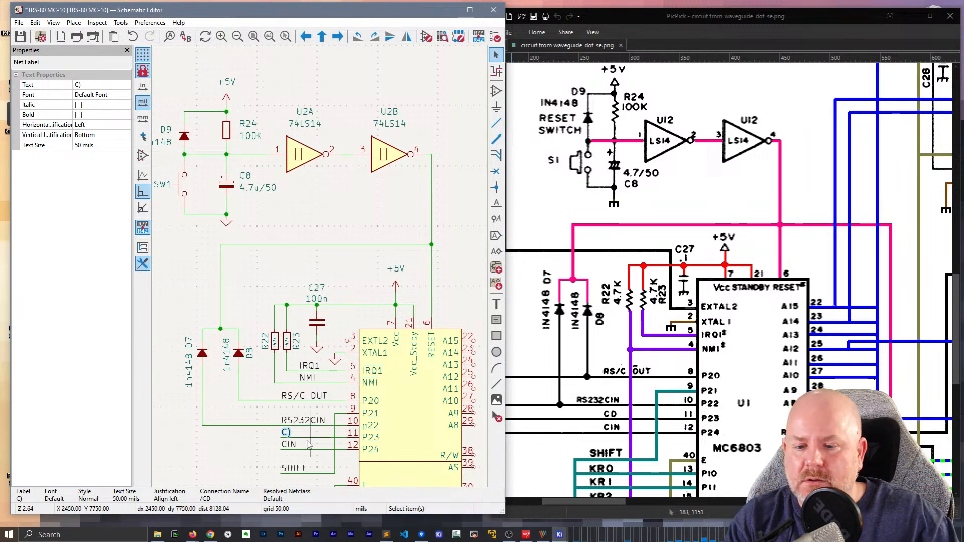
type("e")
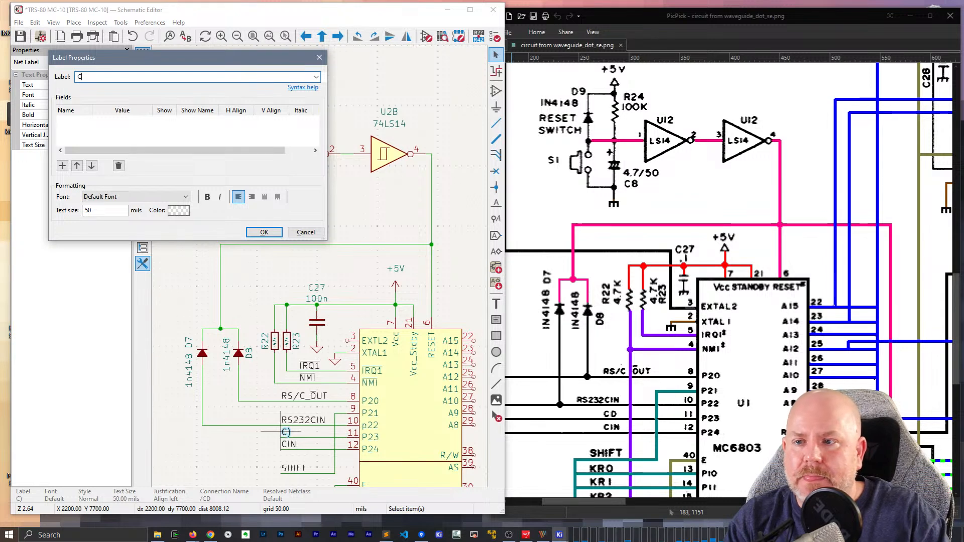
type("C0")
key("Return")
scroll(334, 240, "up", 4)
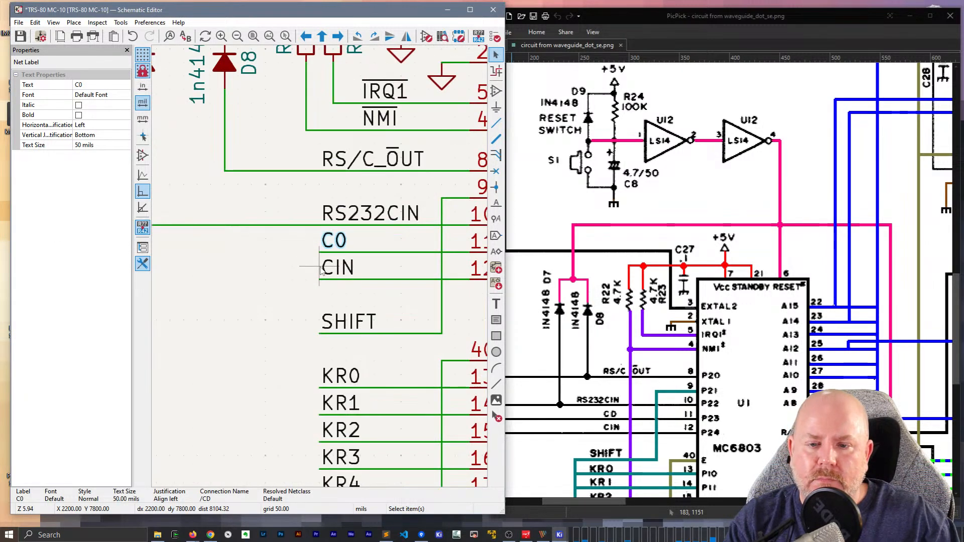
left_click(254, 262)
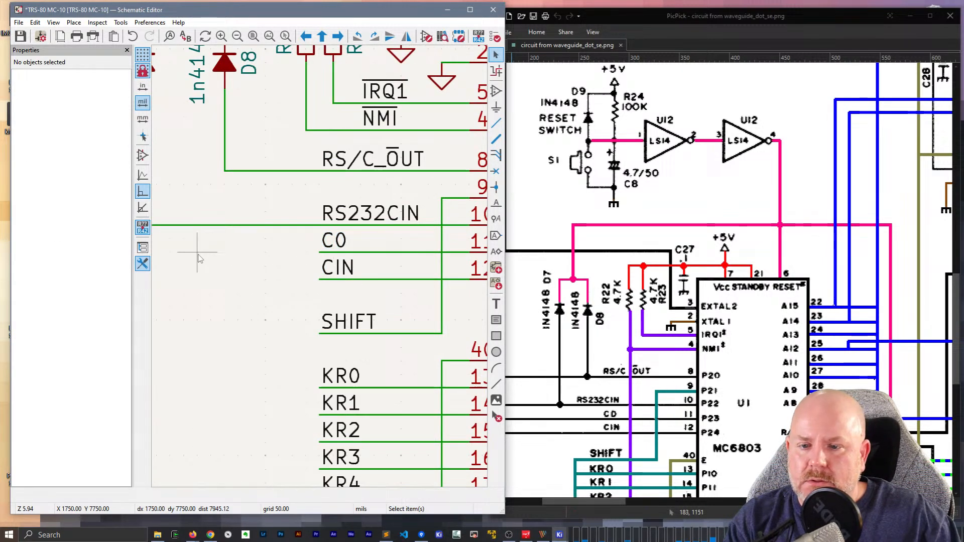
scroll(762, 361, "down", 3)
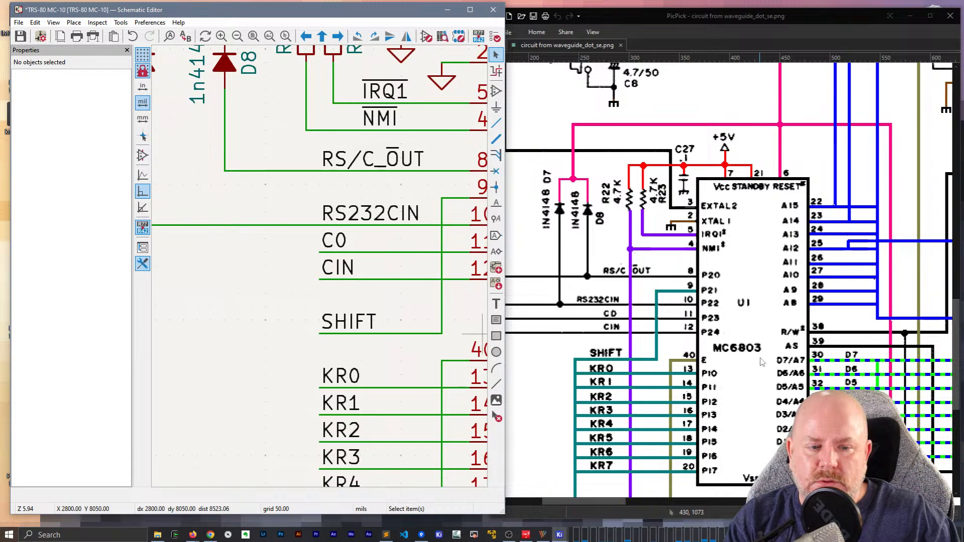
left_click_drag(610, 500, 592, 500)
Pan across the reference schematic, then select the C0 net label at the MC6803
scroll(577, 281, "up", 20)
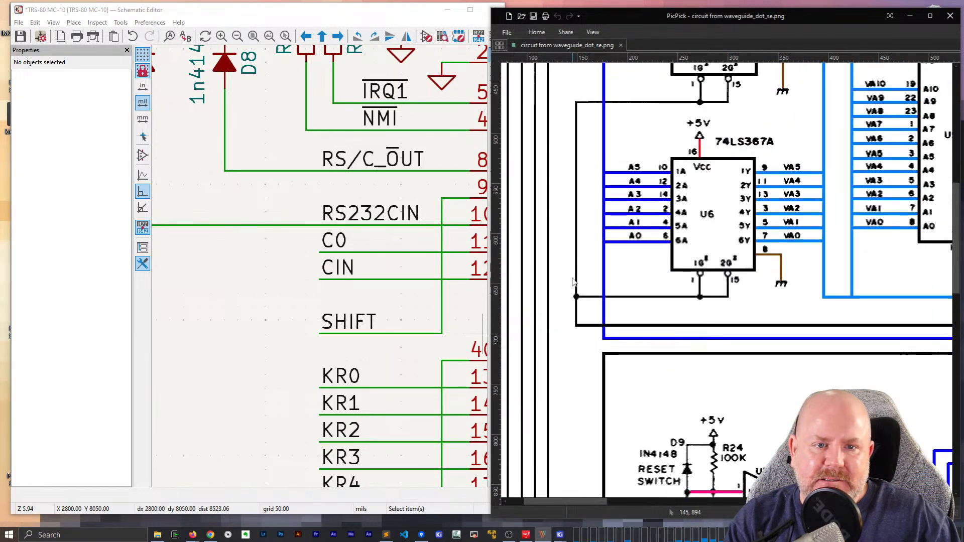
left_click_drag(576, 501, 838, 500)
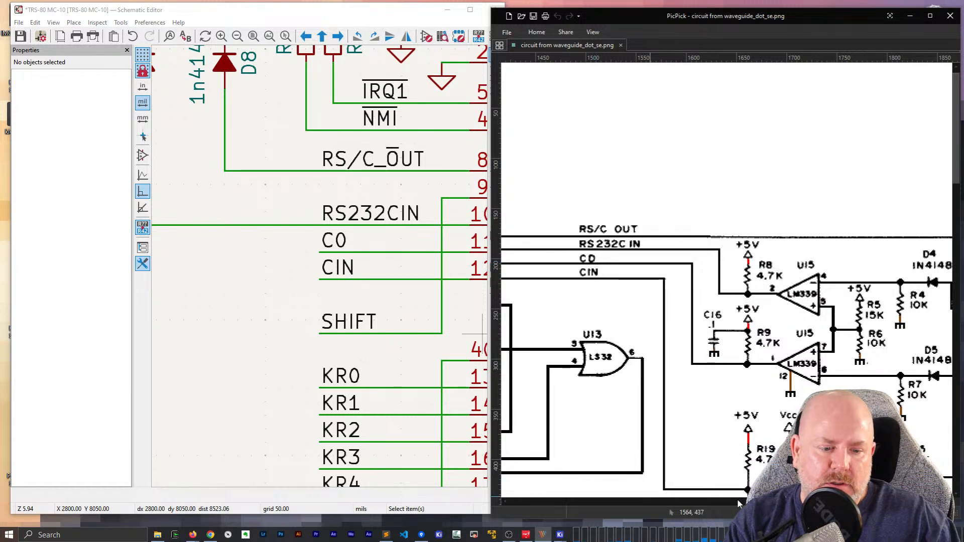
scroll(727, 277, "right", 10)
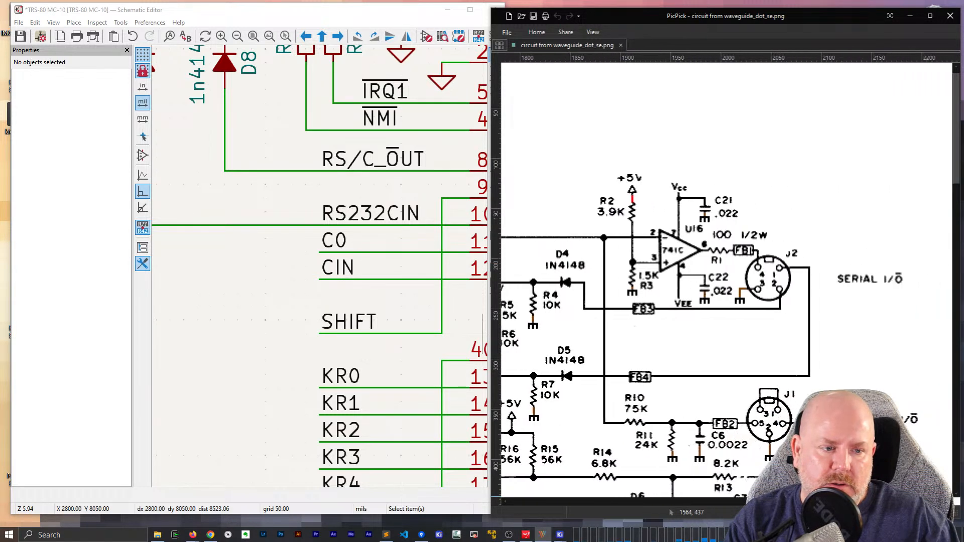
mouse_move(890, 502)
left_mouse_down()
mouse_move(801, 502)
mouse_move(875, 501)
left_mouse_up()
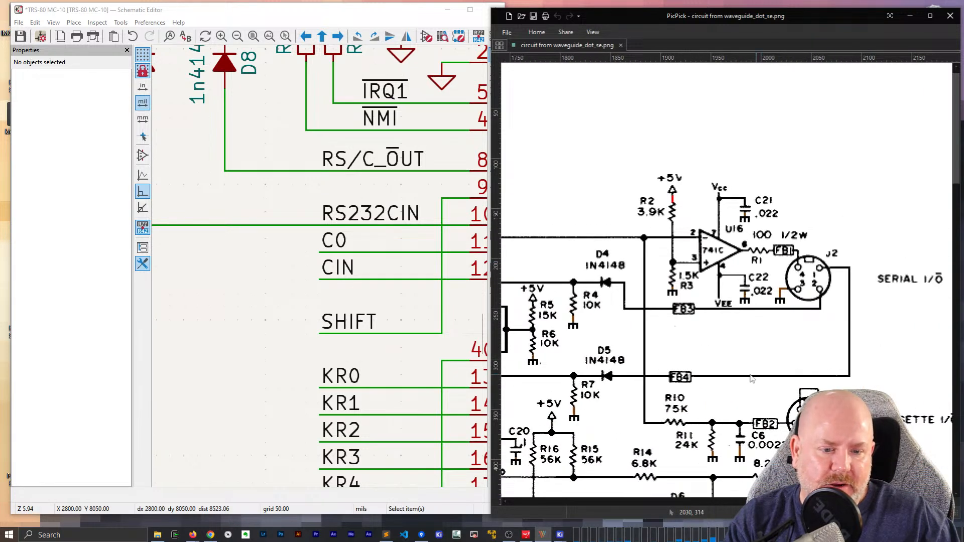
left_click_drag(808, 502, 561, 452)
scroll(604, 391, "down", 12)
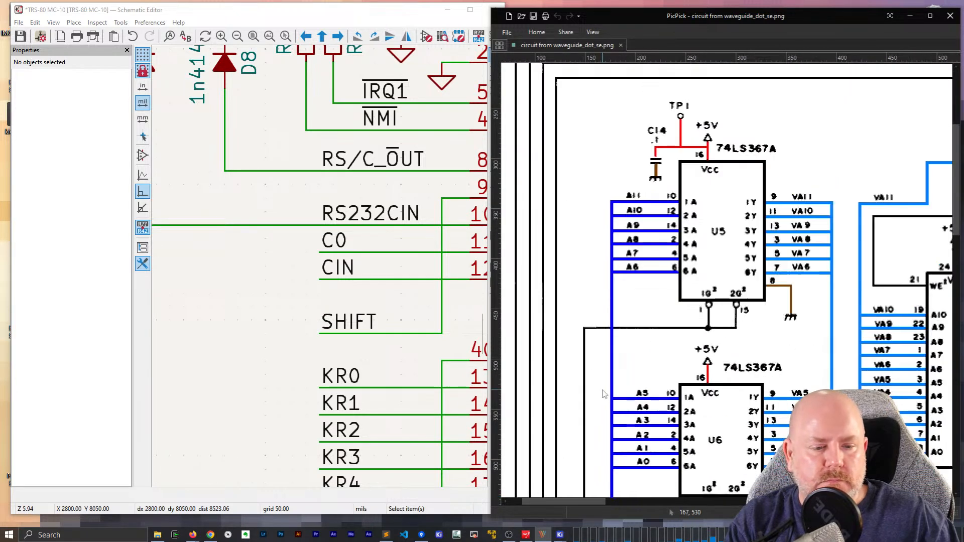
scroll(606, 389, "down", 8)
scroll(606, 390, "up", 6)
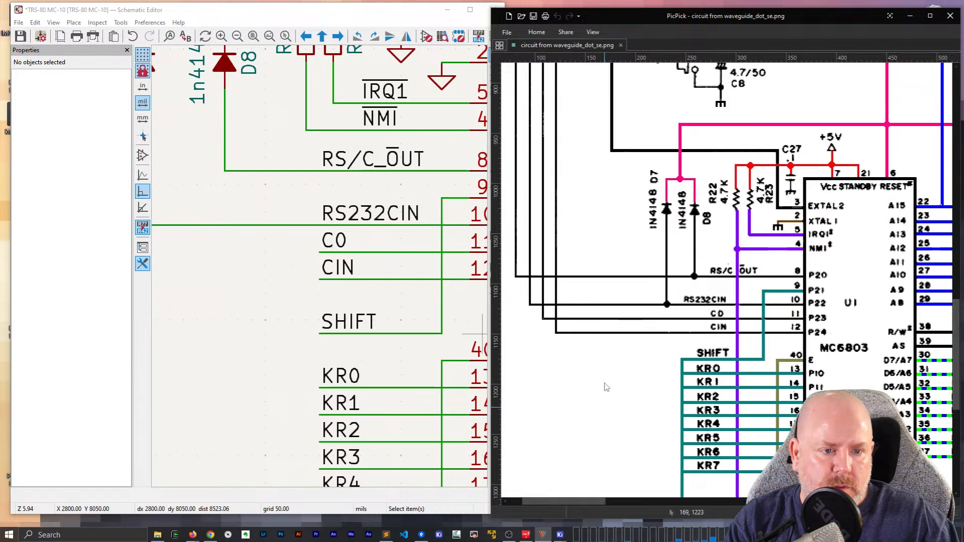
left_click(342, 242)
Change the MC6803 pin 11 label text from C0 to CD
double_click(341, 241)
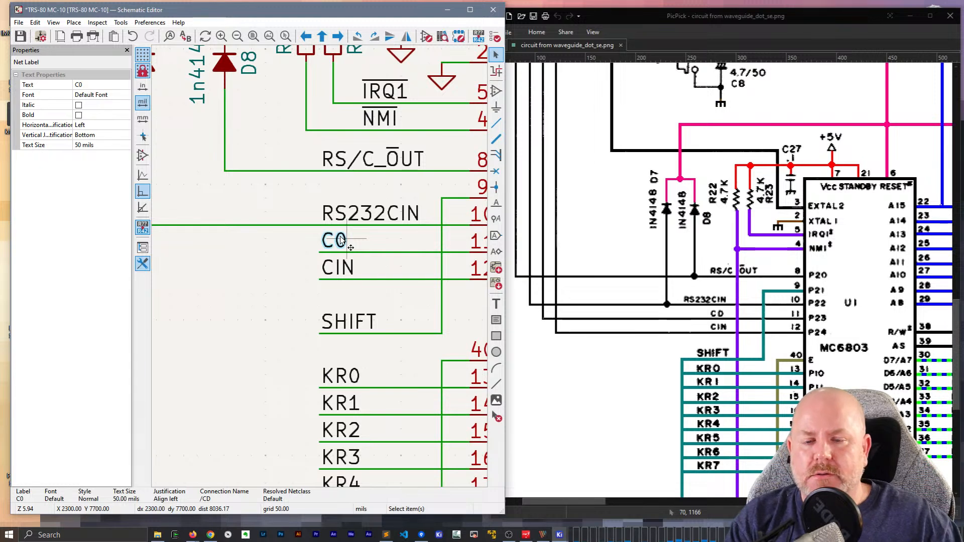
type("CD")
key("Return")
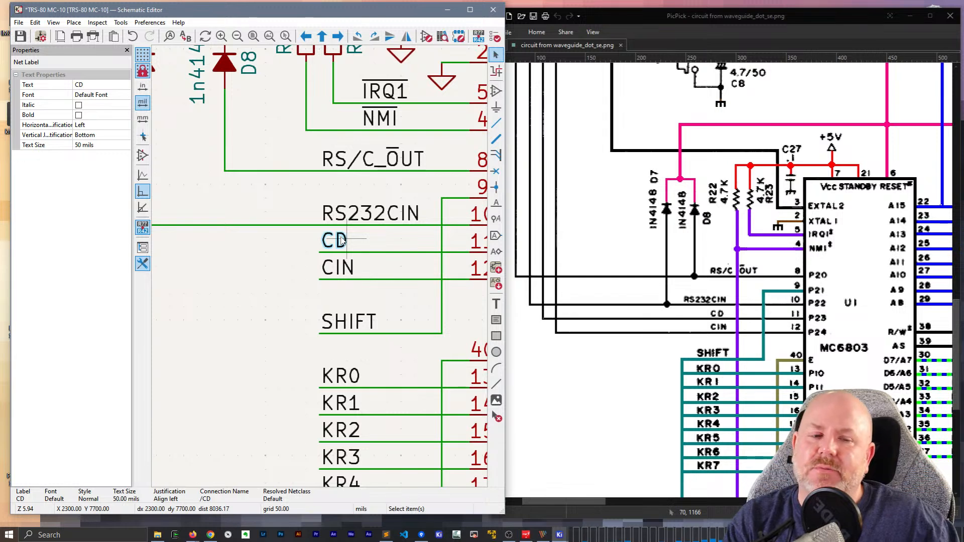
scroll(252, 275, "down", 2)
middle_click_drag(276, 291, 197, 295)
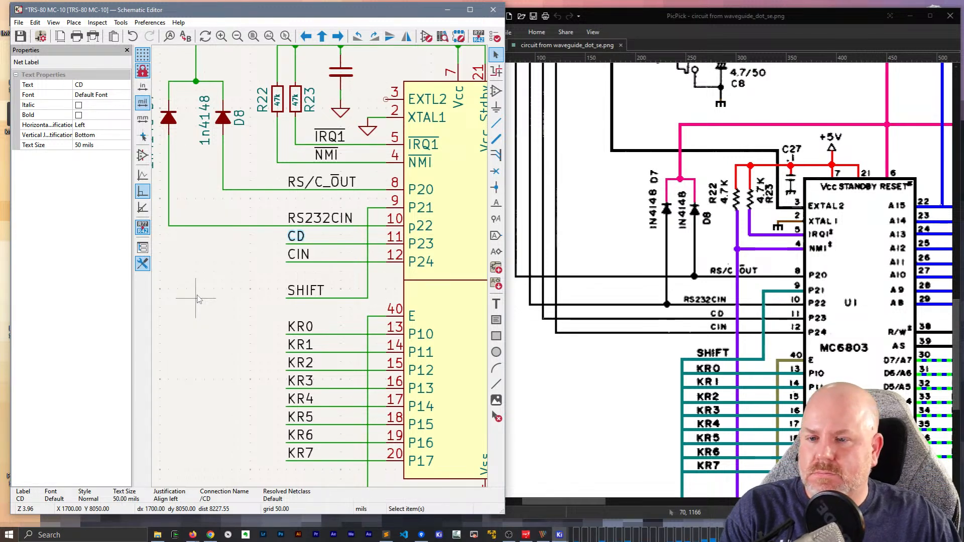
Move diodes D8 and D7 down 100 mils so they sit level
scroll(198, 299, "down", 2)
scroll(320, 269, "up", 2)
middle_click_drag(325, 247, 247, 408)
left_click_drag(278, 248, 275, 267)
left_click_drag(222, 254, 227, 274)
left_click(255, 321)
Recentre on the MC6803 circuit and compare it against the reference image
scroll(309, 294, "down", 2)
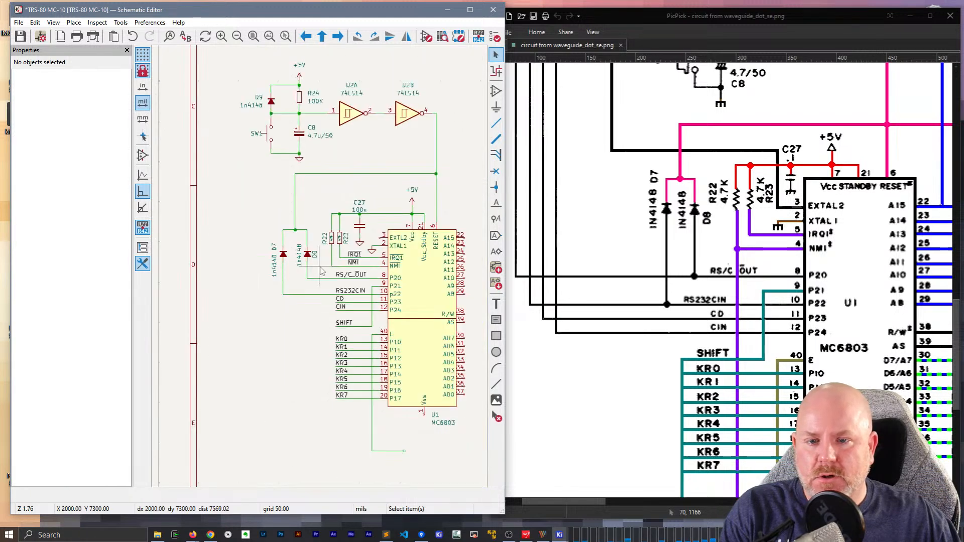
middle_click_drag(384, 205, 332, 213)
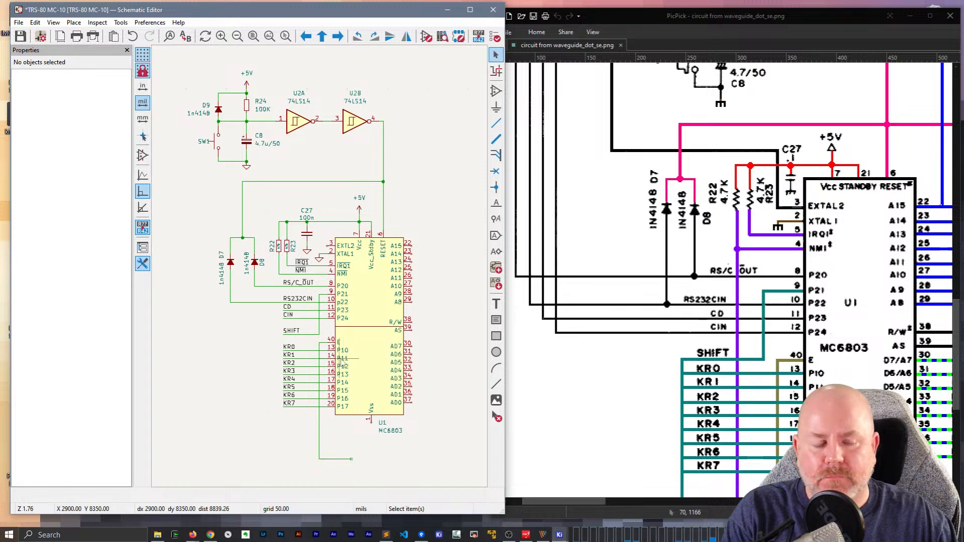
scroll(355, 366, "down", 2)
scroll(772, 287, "down", 10)
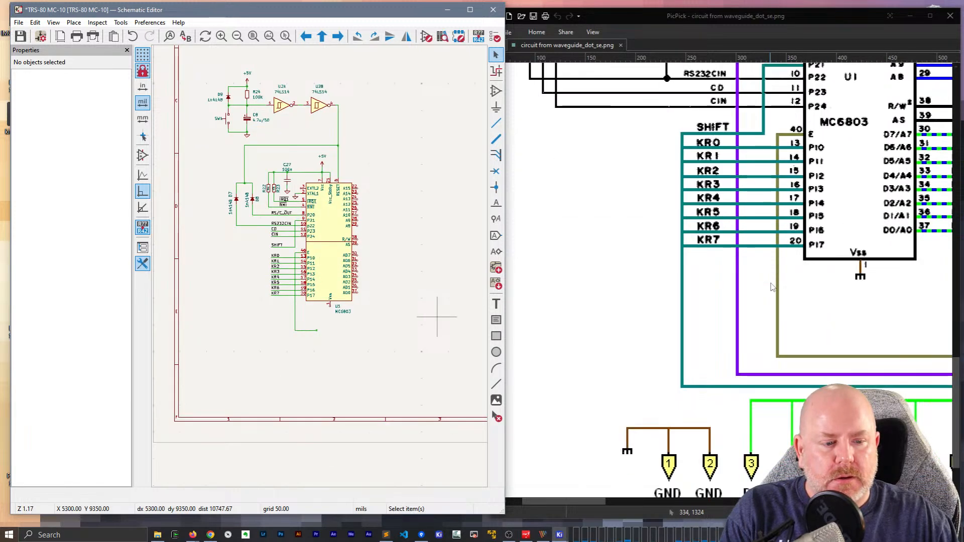
scroll(772, 287, "up", 2)
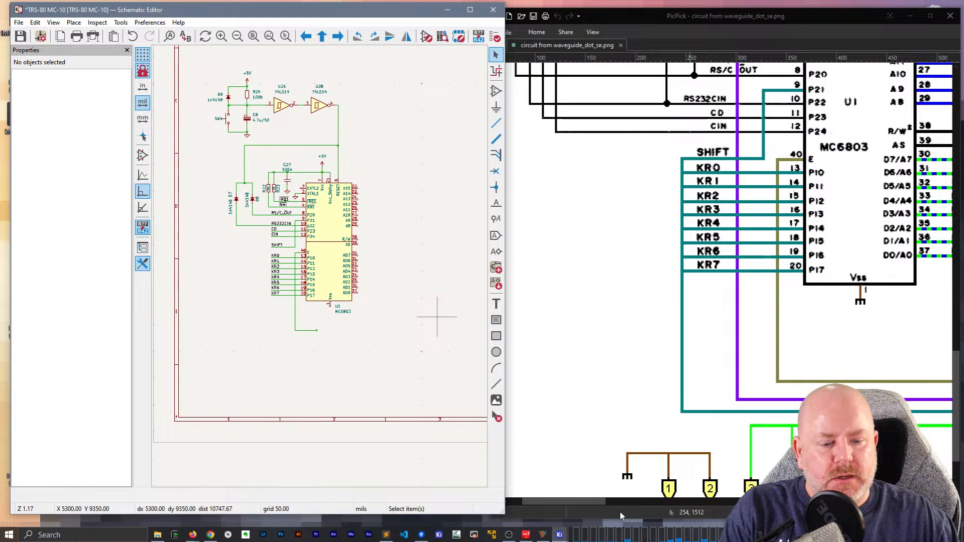
left_click_drag(598, 501, 672, 498)
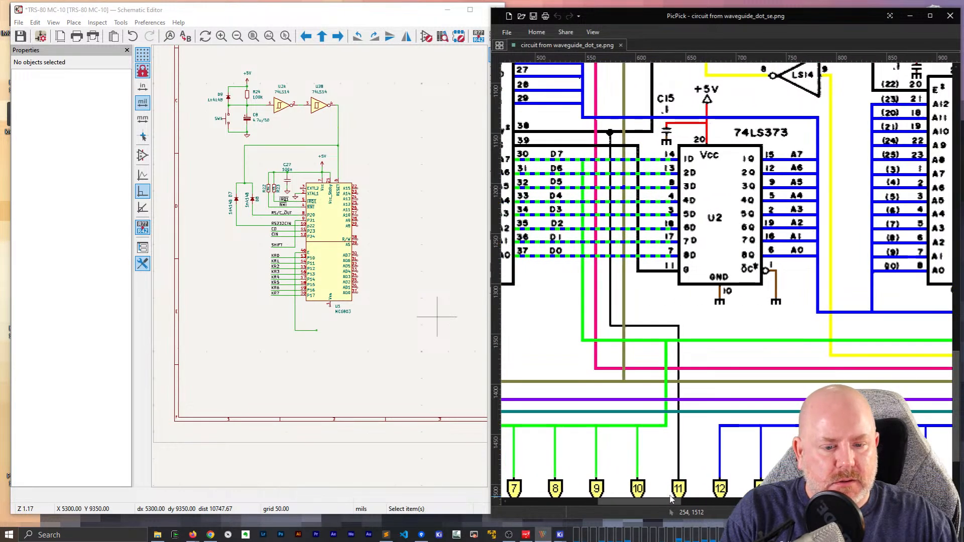
scroll(659, 287, "up", 10)
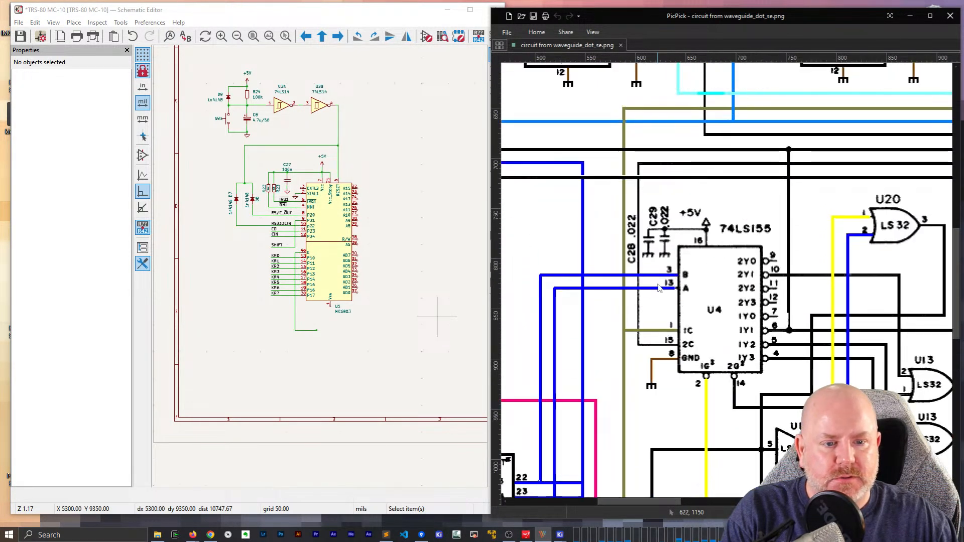
scroll(659, 288, "up", 2)
left_click_drag(667, 501, 707, 499)
scroll(743, 397, "up", 12)
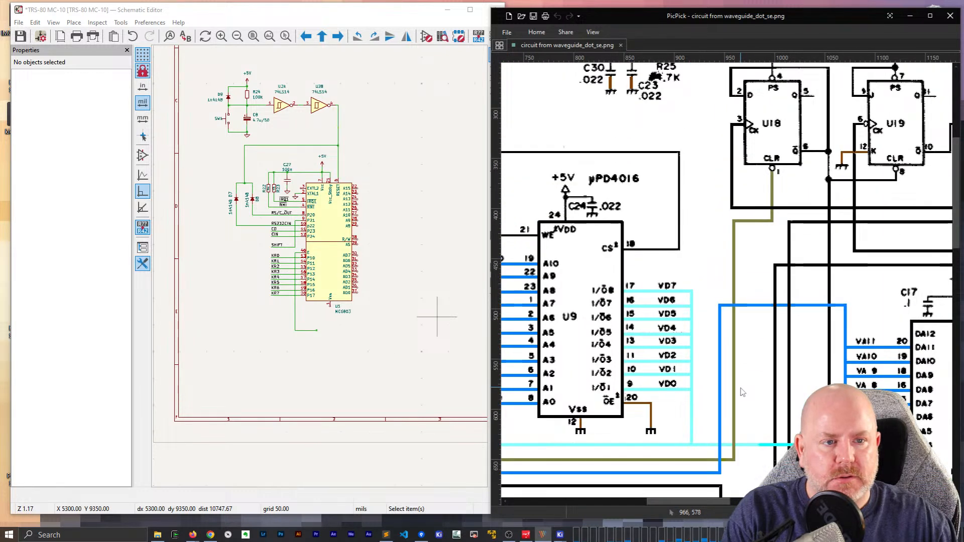
scroll(743, 392, "down", 15)
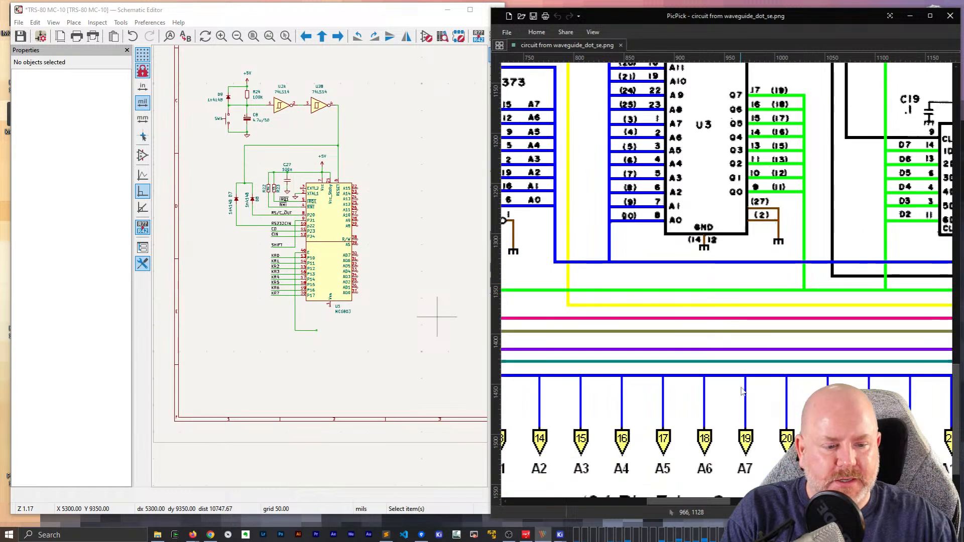
left_click_drag(697, 505, 572, 501)
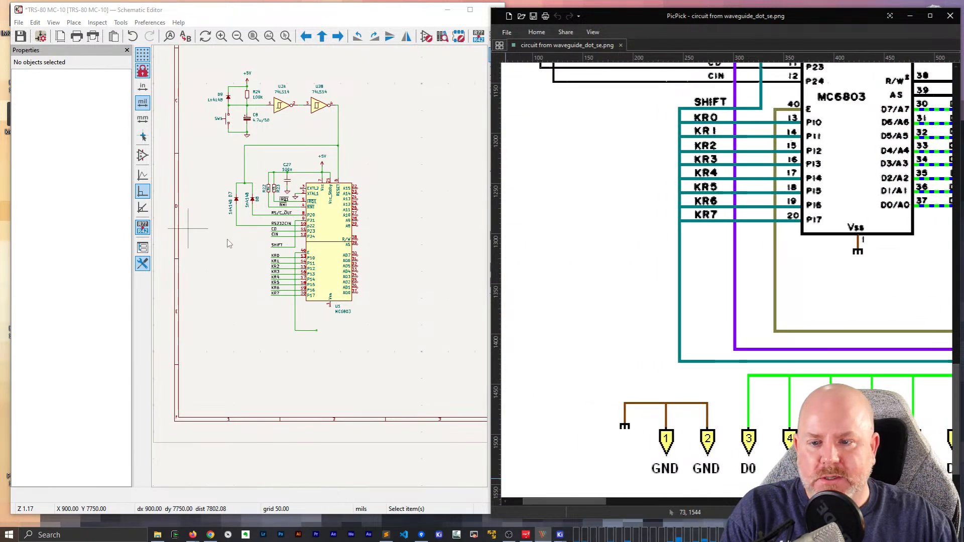
scroll(251, 214, "up", 3)
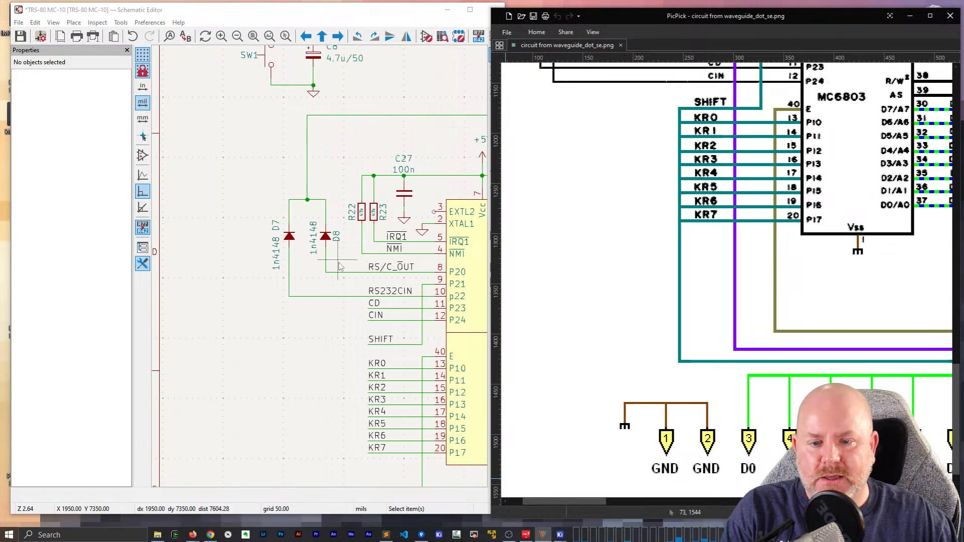
Box-select and delete the wire segments attached to U1's pin 40
left_click(215, 318)
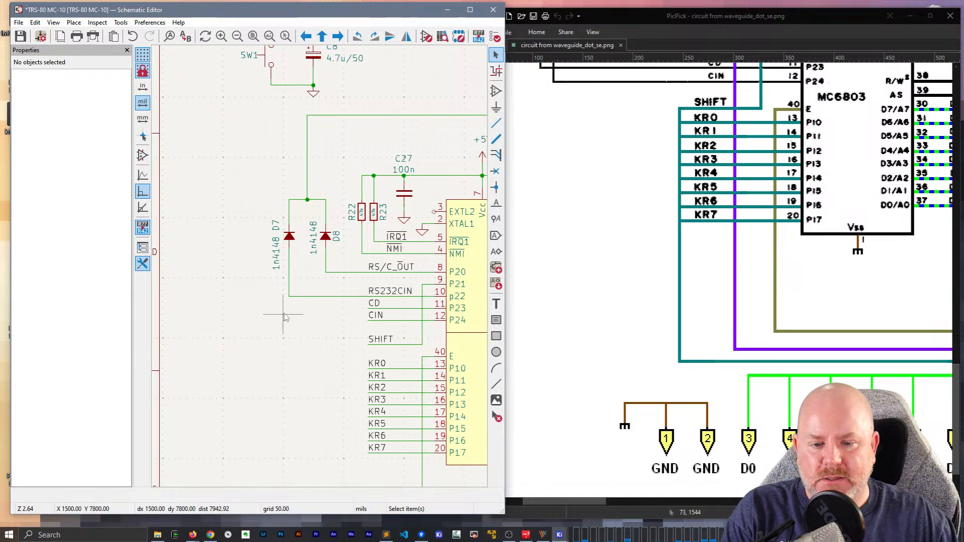
scroll(322, 271, "up", 2)
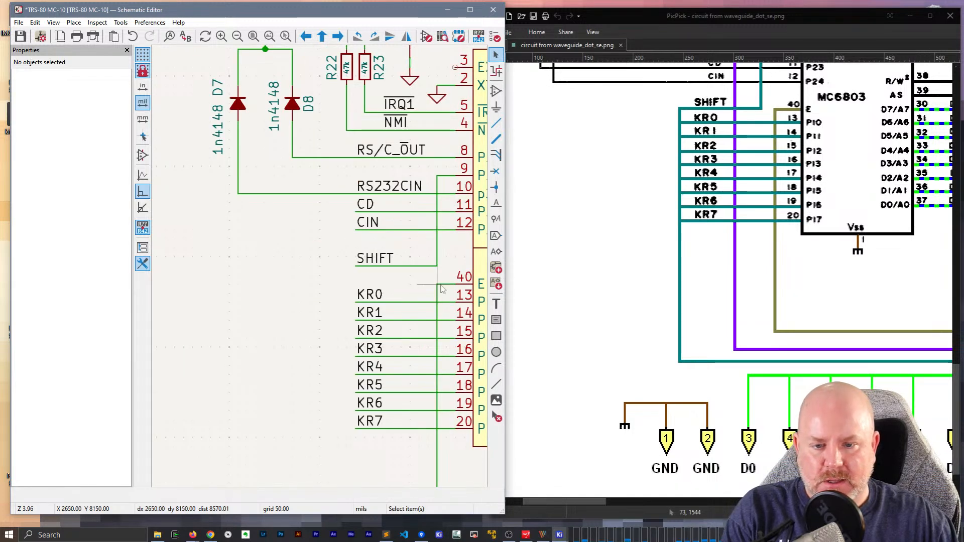
scroll(438, 298, "down", 5)
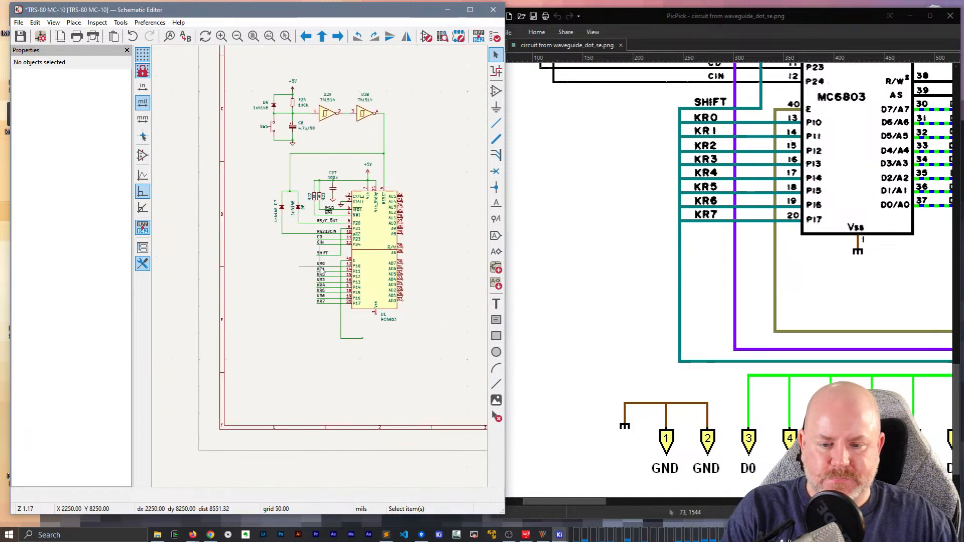
left_click_drag(381, 363, 297, 310)
key("Delete")
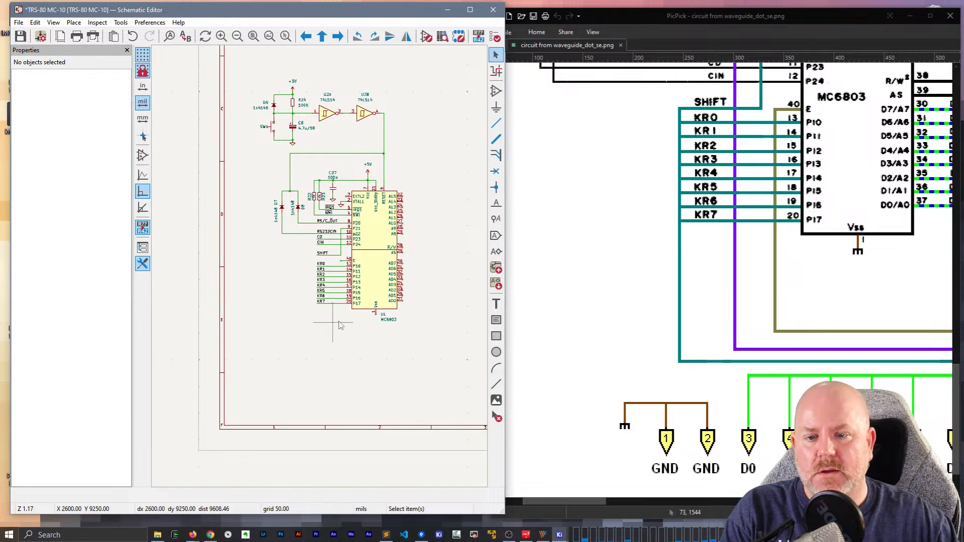
scroll(321, 301, "up", 5)
scroll(322, 270, "down", 2)
scroll(321, 266, "up", 2)
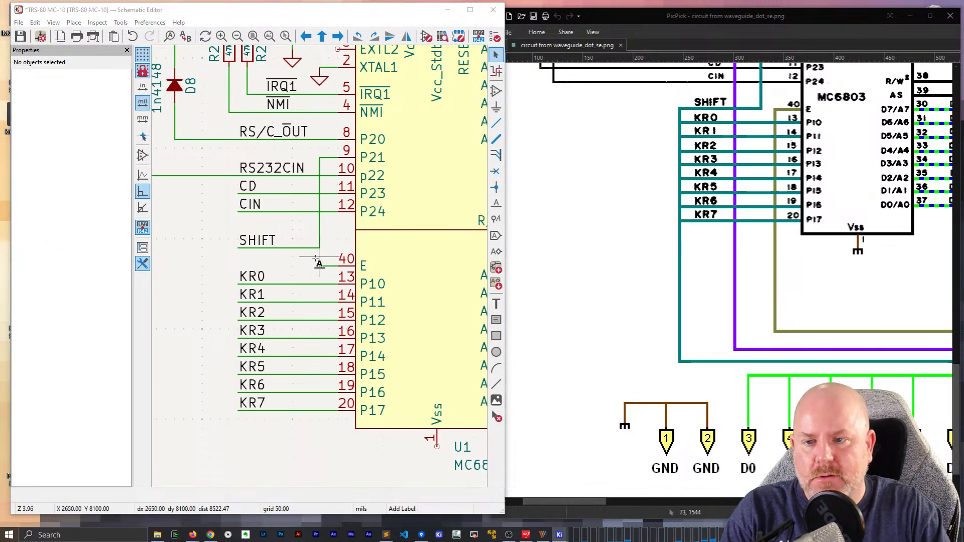
Place a net label 'E' on the MC6803's pin 40
type("lE")
key("Return")
left_click(318, 270)
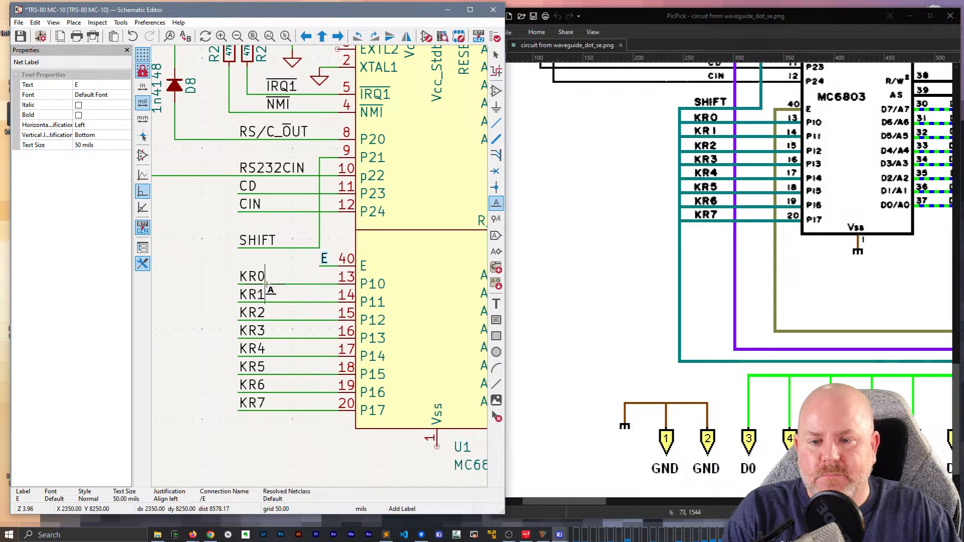
left_click(322, 226)
key("Escape")
key("Escape")
Shift the vertical SHIFT wire one grid step left and bring U1's top into view
left_click(320, 222)
key("g")
left_click(311, 249)
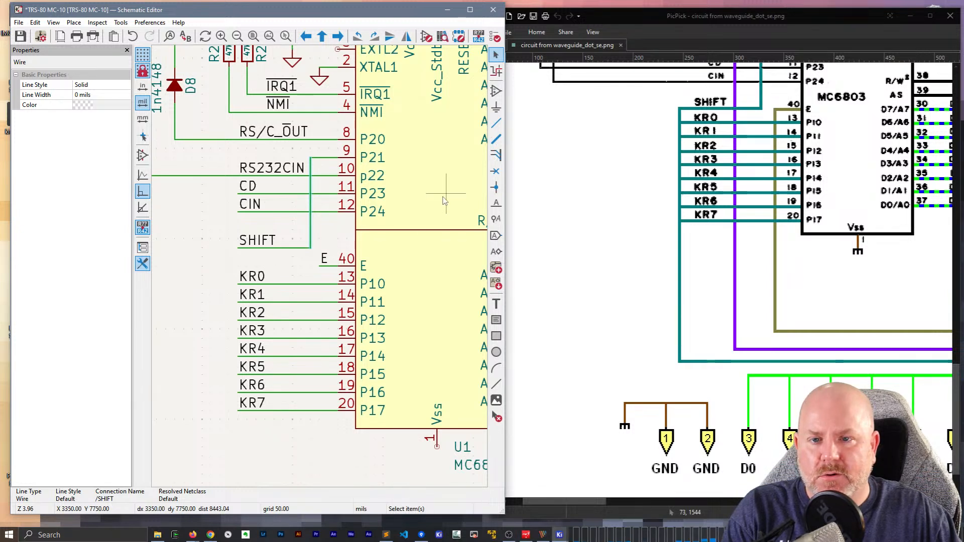
scroll(296, 435, "down", 1)
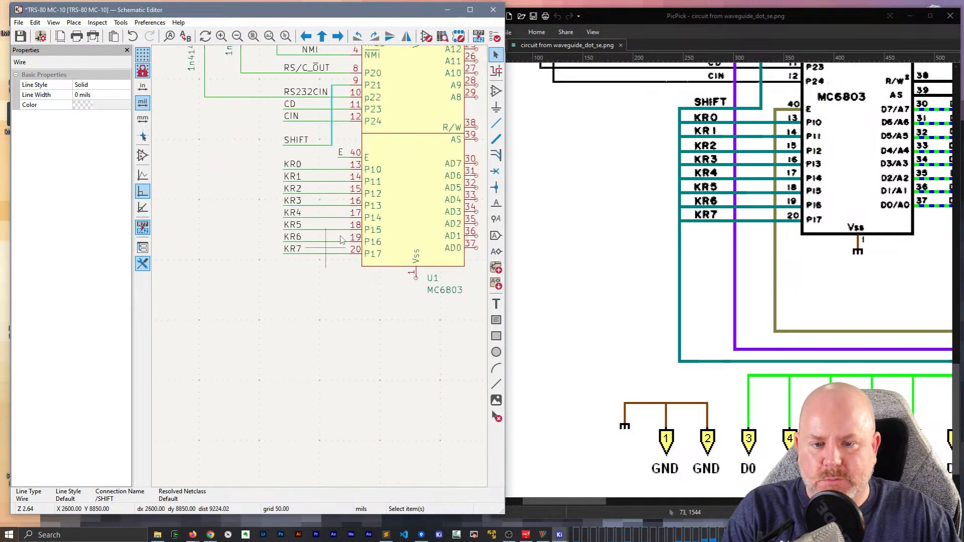
middle_click_drag(360, 358, 236, 453)
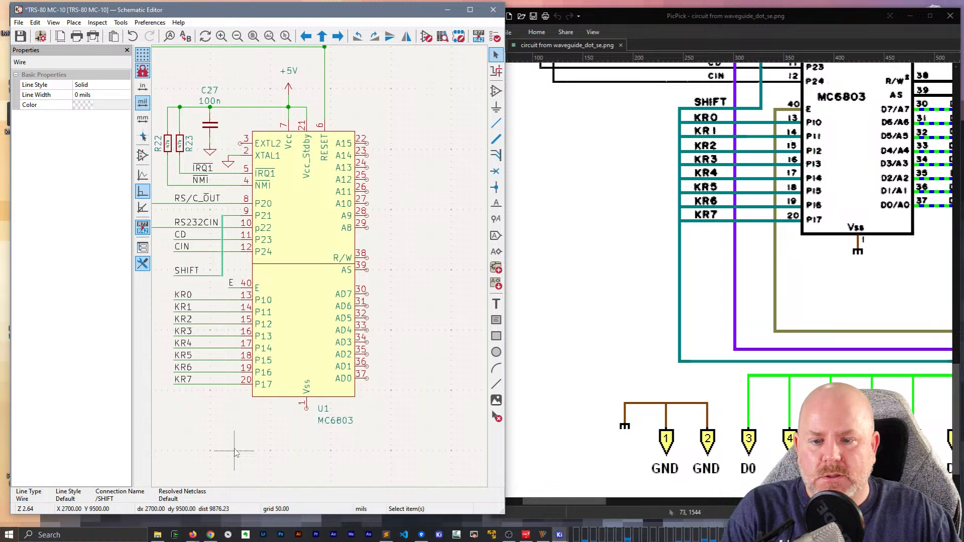
scroll(261, 327, "up", 1)
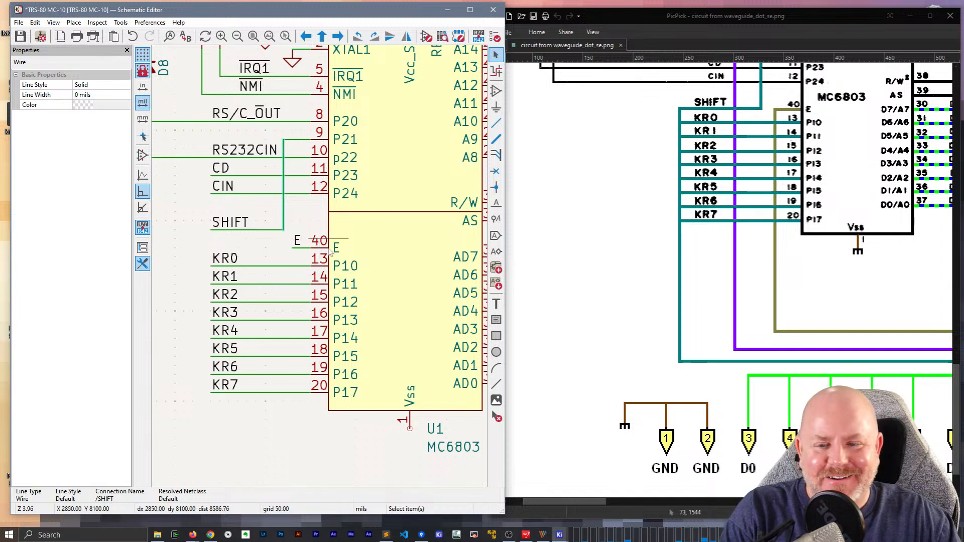
Narrow the reference image window, widen the schematic editor, and show U1's top and right side
left_click(620, 16)
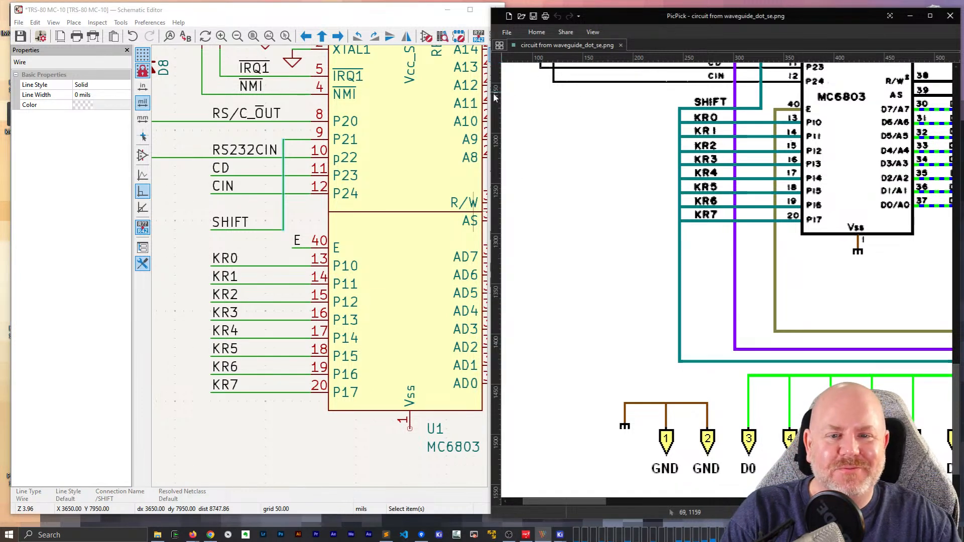
left_click_drag(493, 94, 553, 94)
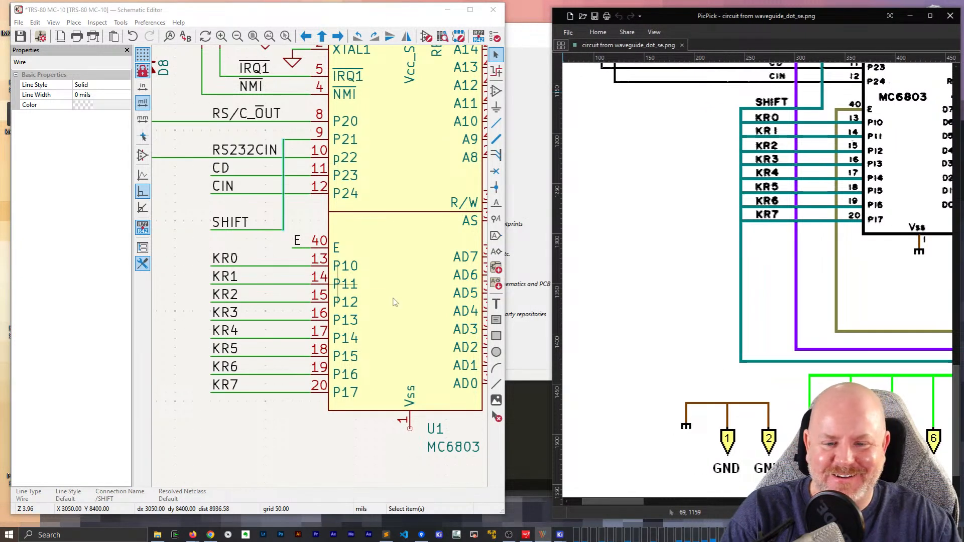
left_click_drag(509, 277, 547, 277)
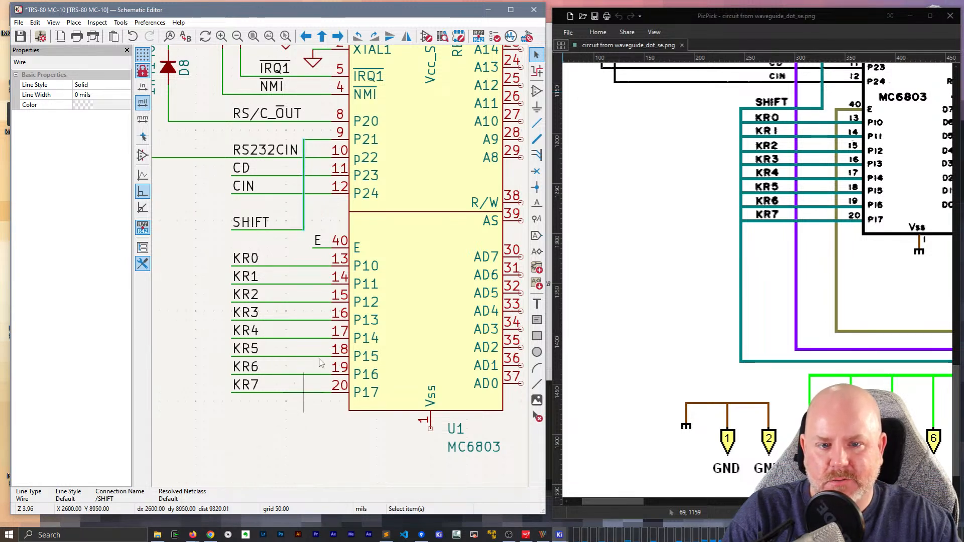
left_click(323, 219)
middle_click_drag(339, 208, 191, 335)
Scroll the reference image to the 74LS373 latch section
left_click_drag(627, 502, 689, 499)
scroll(719, 260, "up", 5)
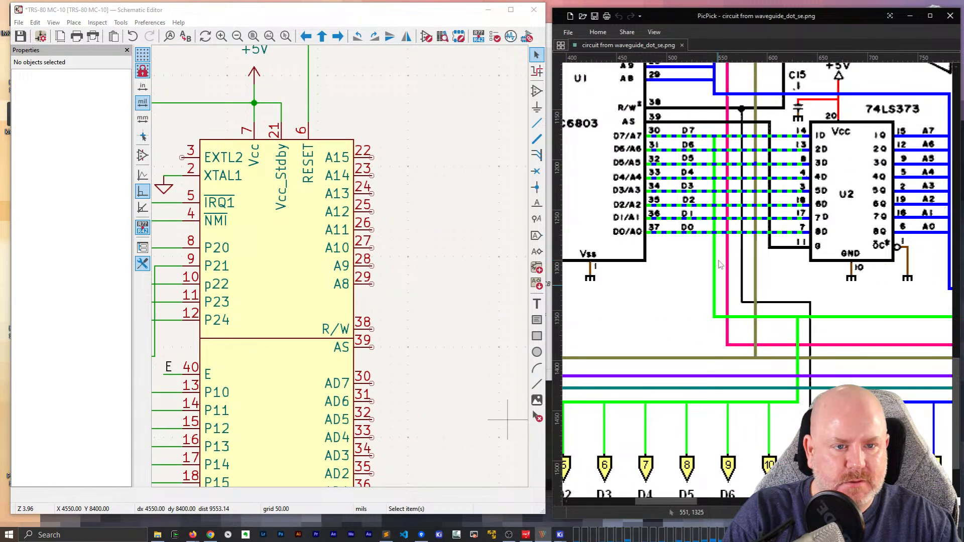
scroll(719, 265, "up", 5)
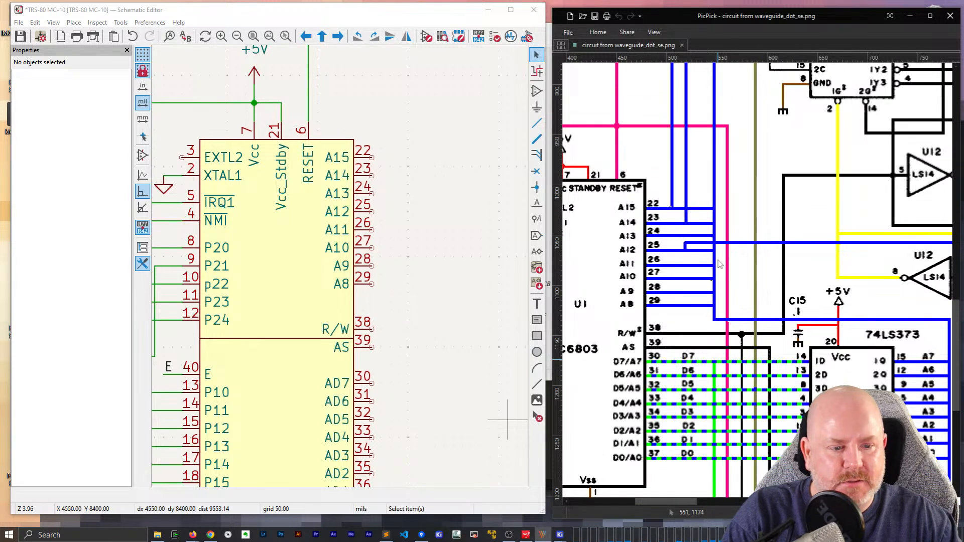
scroll(718, 265, "down", 4)
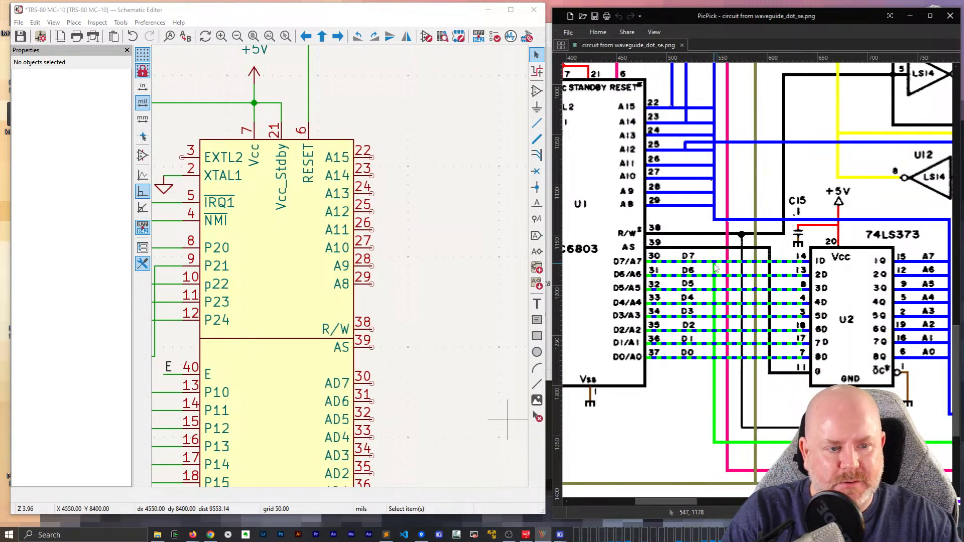
left_click_drag(671, 504, 683, 502)
scroll(341, 271, "down", 1)
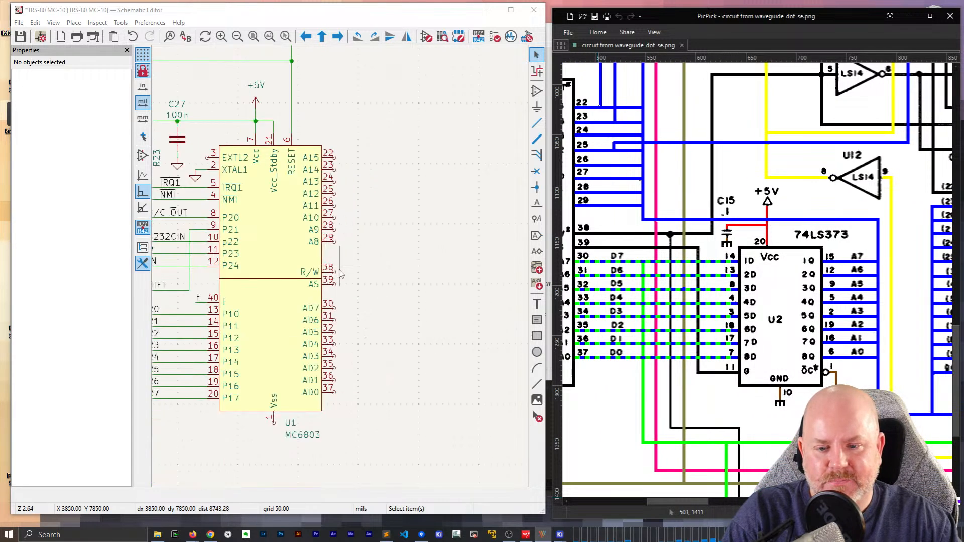
left_click(377, 351)
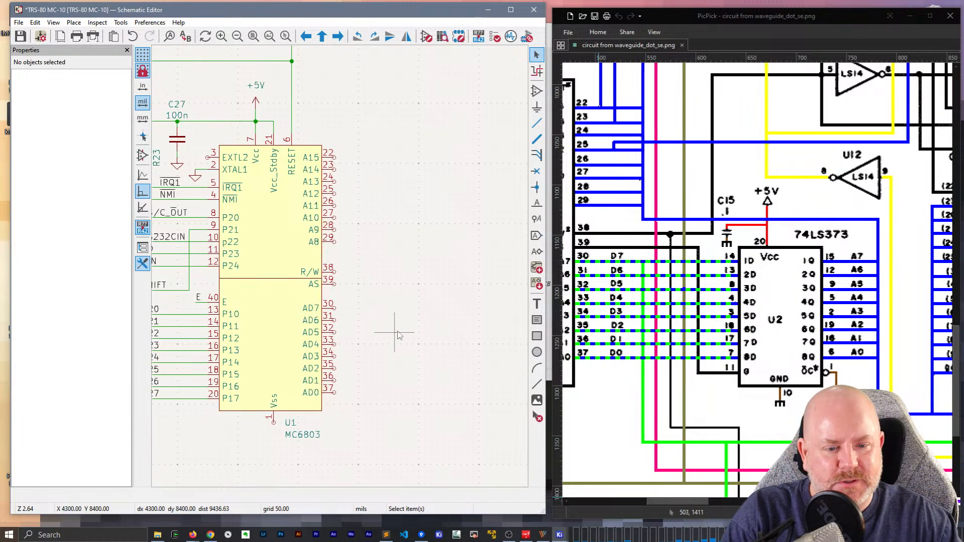
Duplicate the GND symbol near XTAL1 onto the MC6803's Vss pin 1
left_click(195, 176)
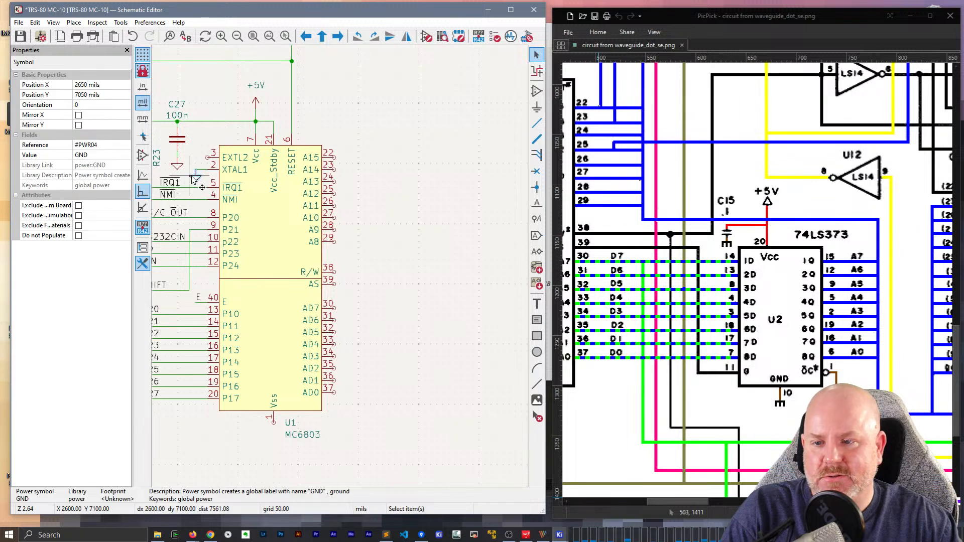
key("ctrl+d")
left_click(274, 436)
key("w")
key("Escape")
Move the U1 and MC6803 fields inside the chip body, then open U1's properties
left_click_drag(331, 446, 294, 418)
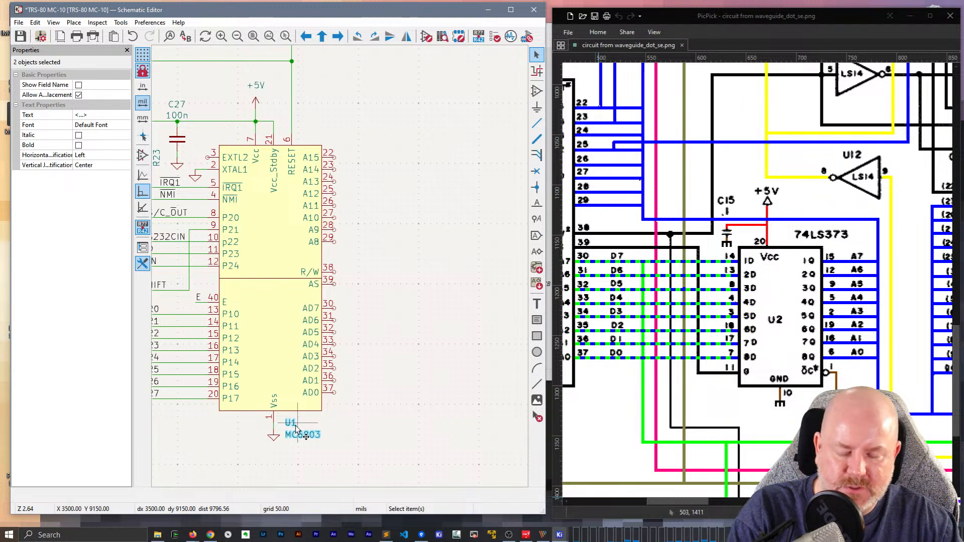
key("m")
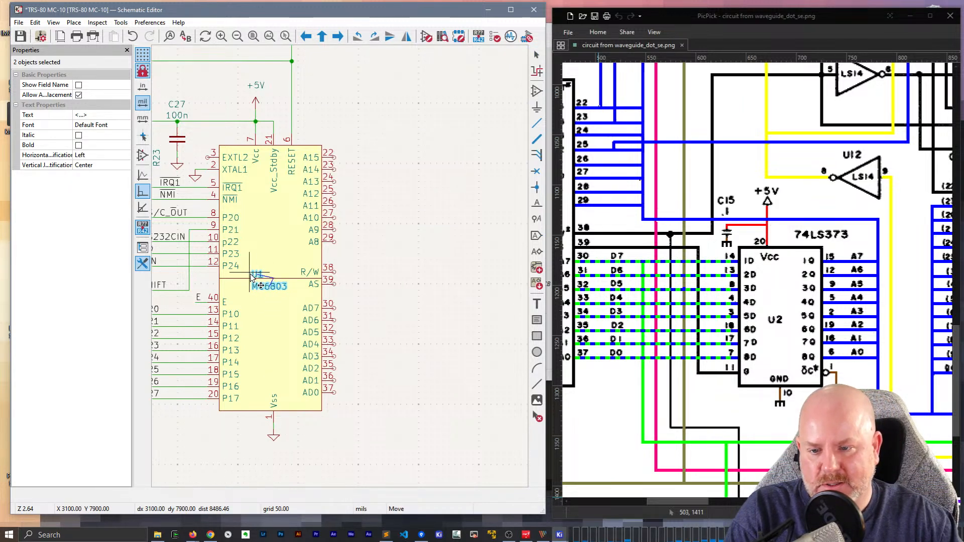
left_click(263, 286)
left_click(361, 262)
left_click(302, 240)
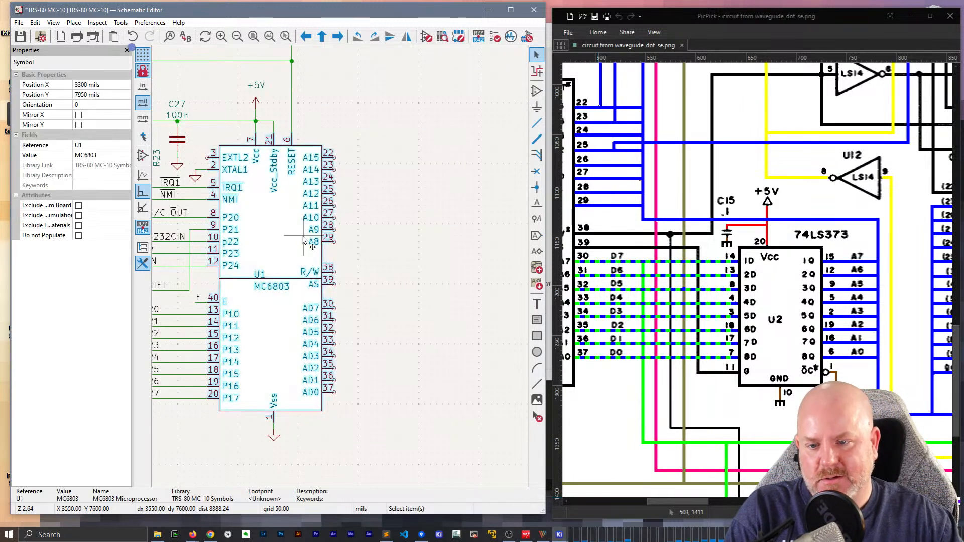
double_click(302, 240)
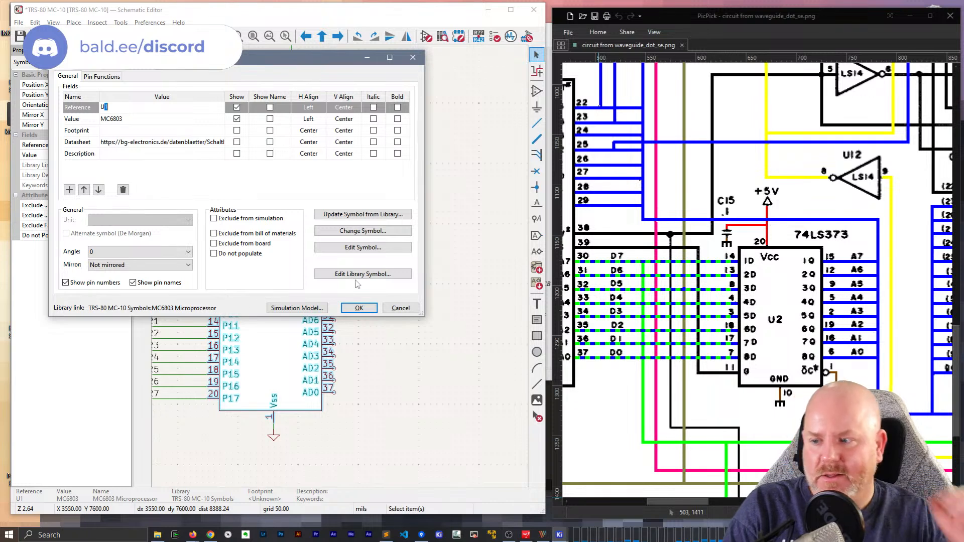
Open the MC6803 in the Symbol Editor and inspect the overlapping body shapes
left_click(355, 273)
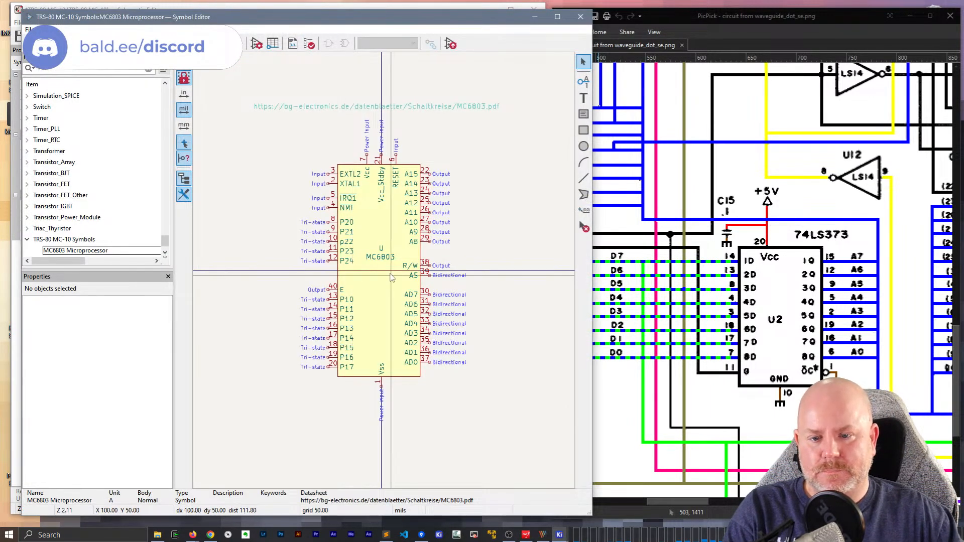
left_click(391, 323)
key("Escape")
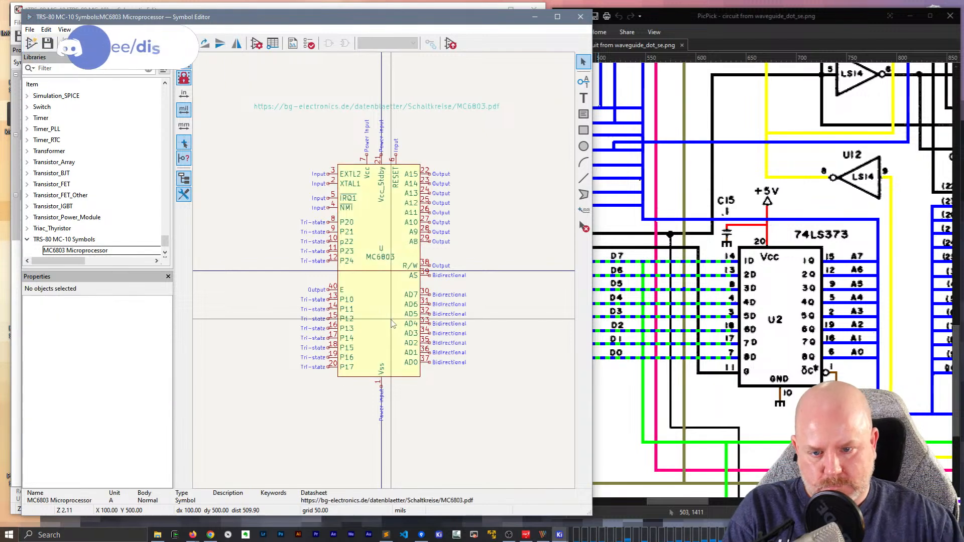
left_click(358, 274)
key("Escape")
left_click(364, 275)
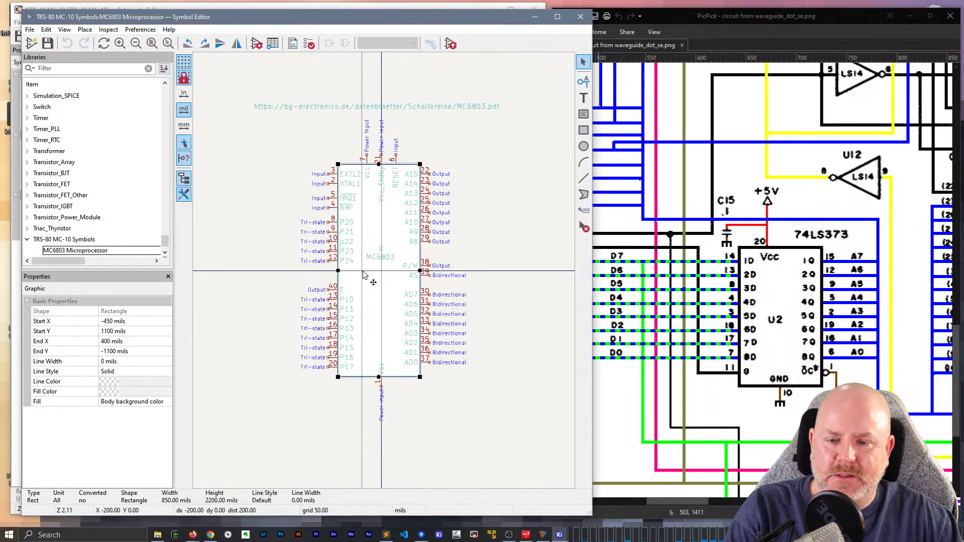
key("Escape")
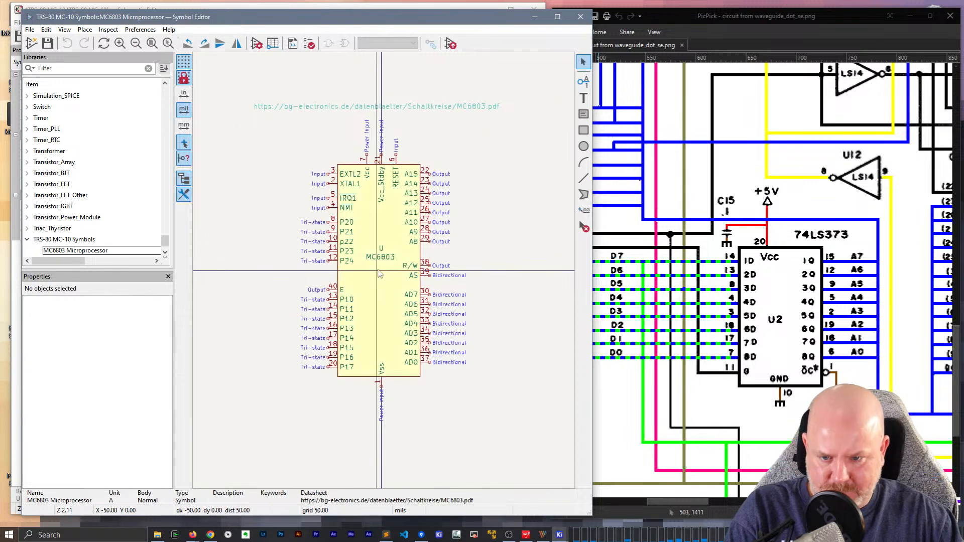
Delete the stray 2-point polyline and save the TRS-80 MC-10 Symbols library
left_click(353, 275)
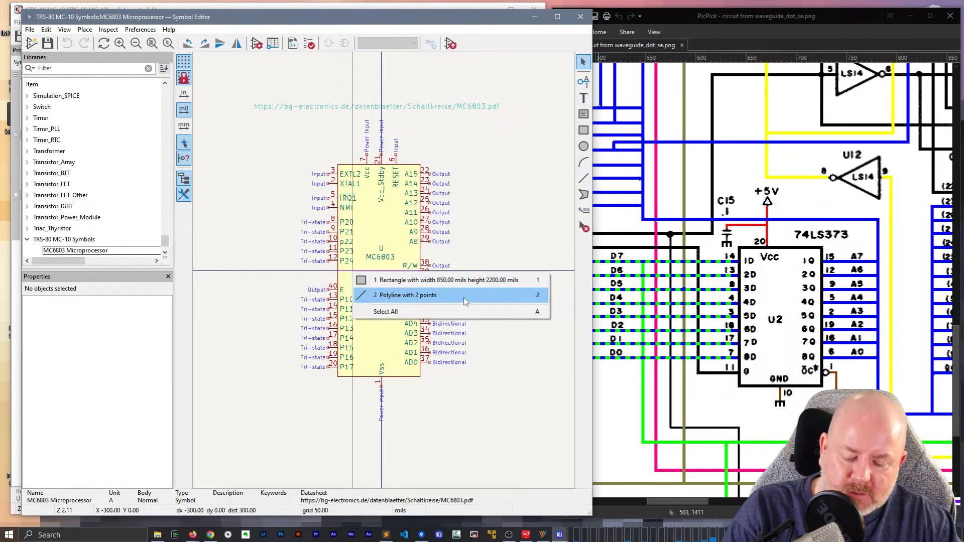
key("2")
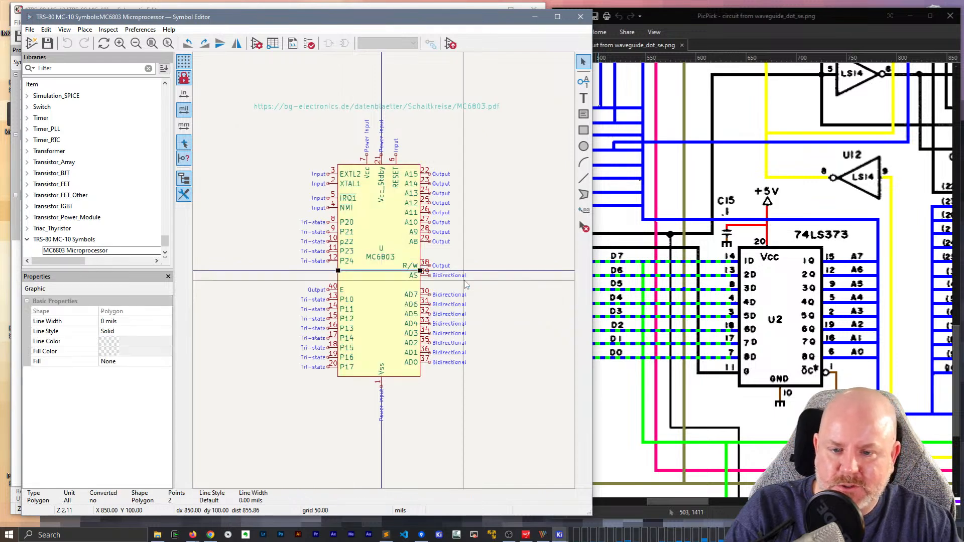
key("Delete")
key("ctrl+s")
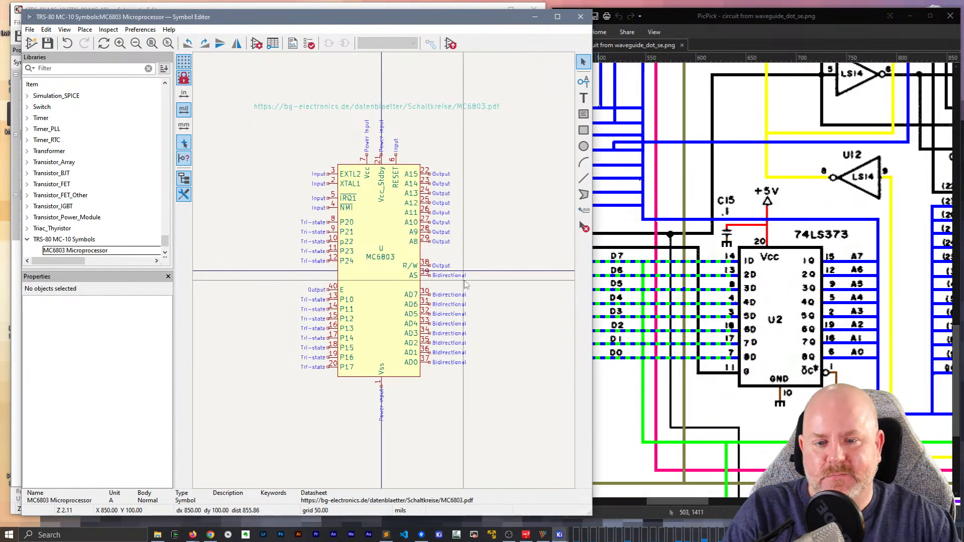
left_click(581, 17)
Update U1 from the library and save the schematic
right_click(281, 187)
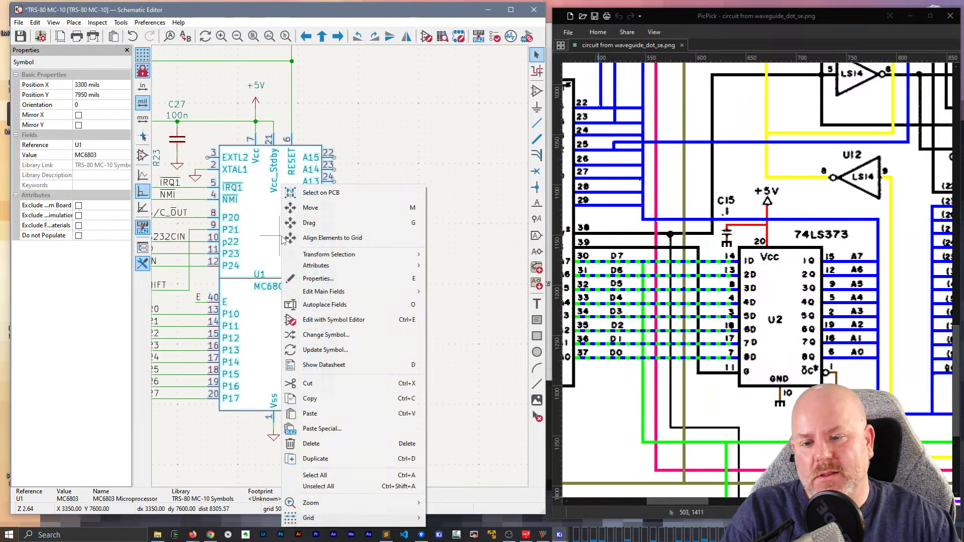
left_click(345, 351)
left_click(342, 396)
left_click(383, 394)
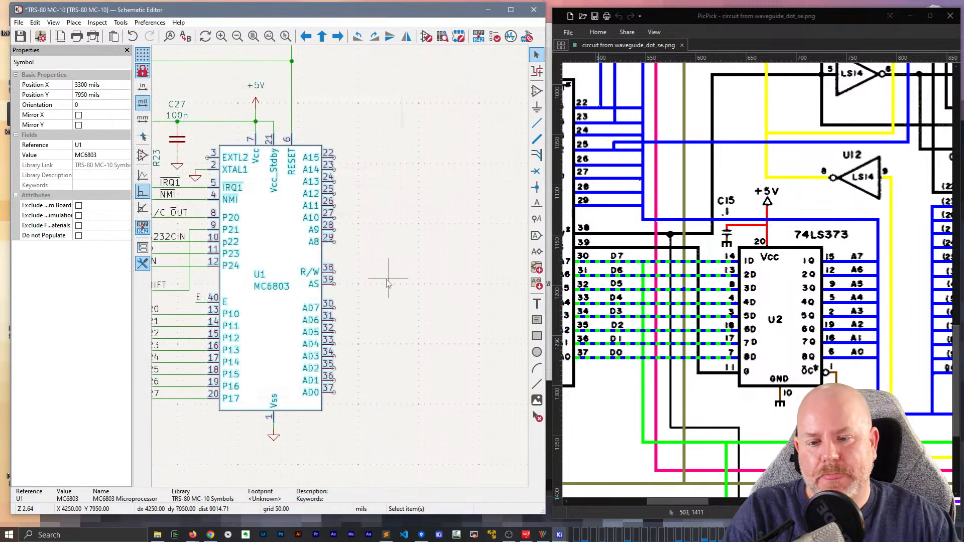
left_click(386, 283)
key("ctrl+s")
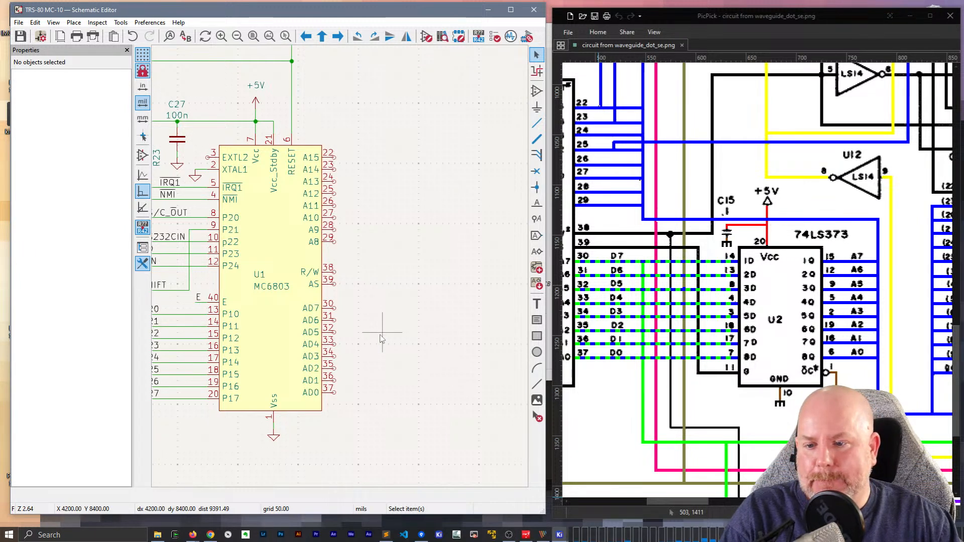
Shift resistors R1 and R23 to the left
mouse_move(428, 537)
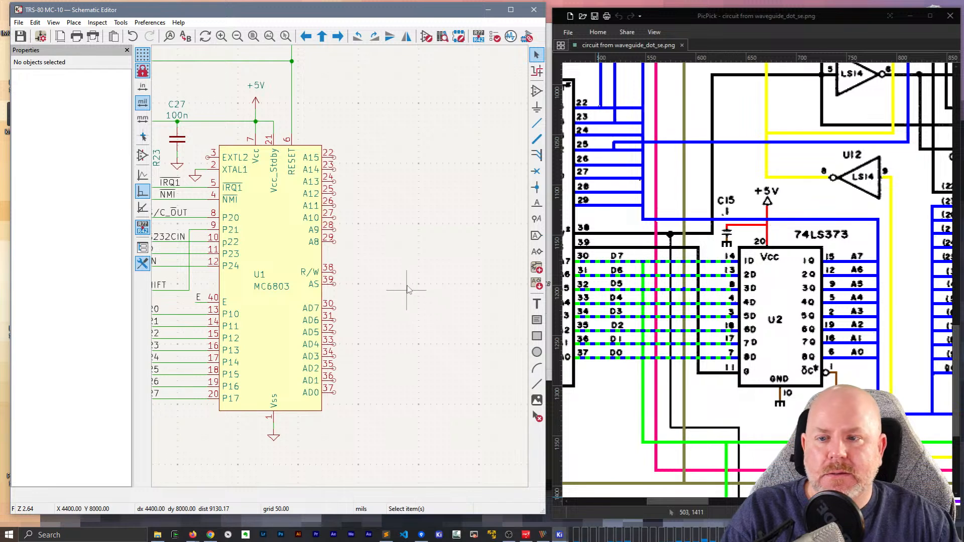
scroll(210, 152, "up", 3)
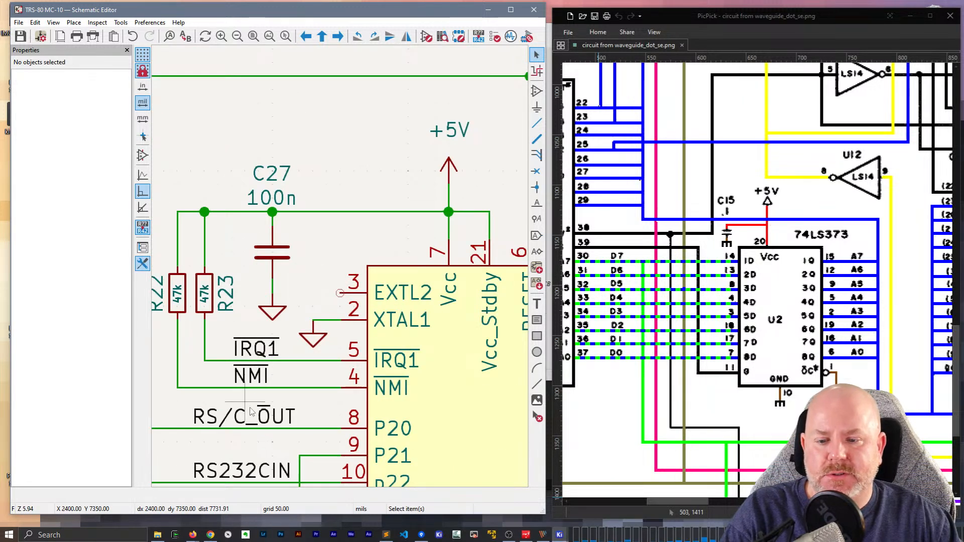
scroll(319, 284, "down", 2)
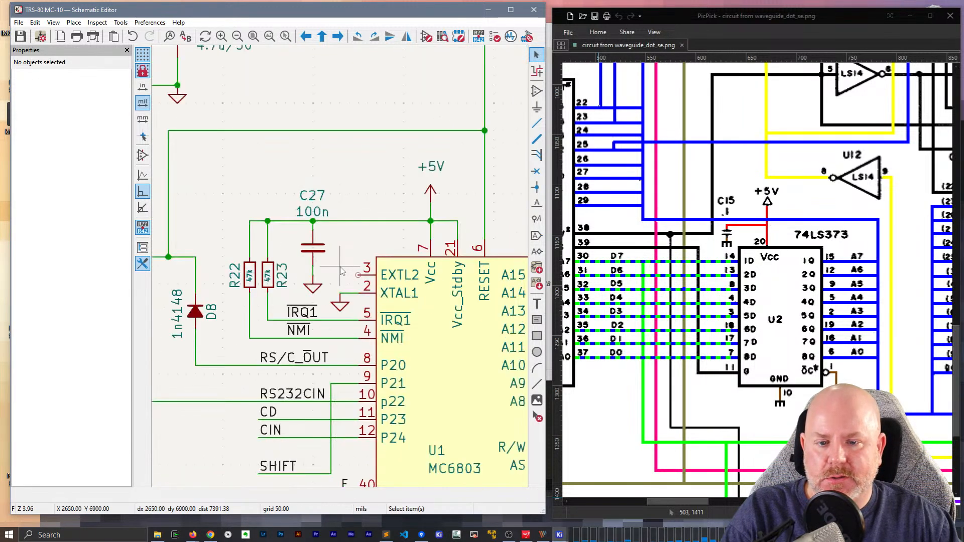
left_click(250, 276)
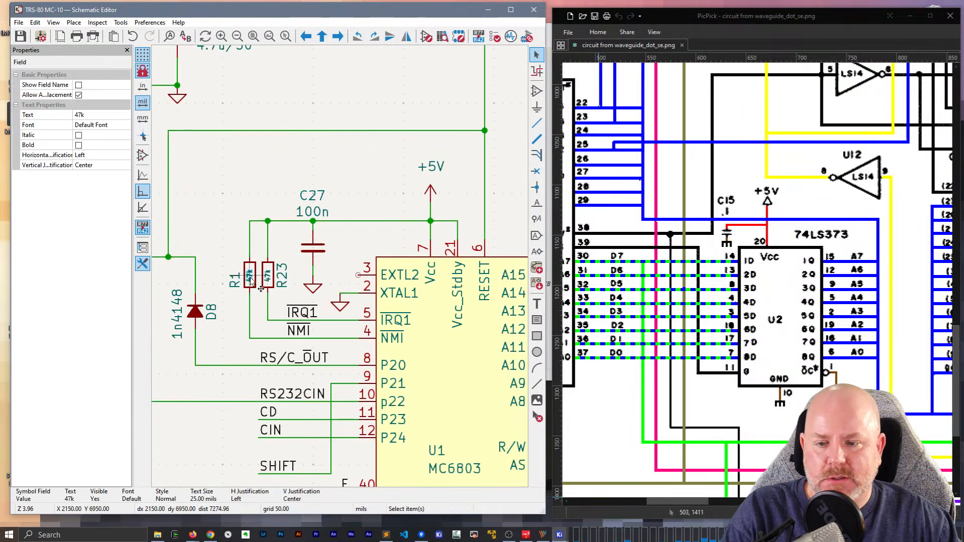
left_click(266, 275, "shift")
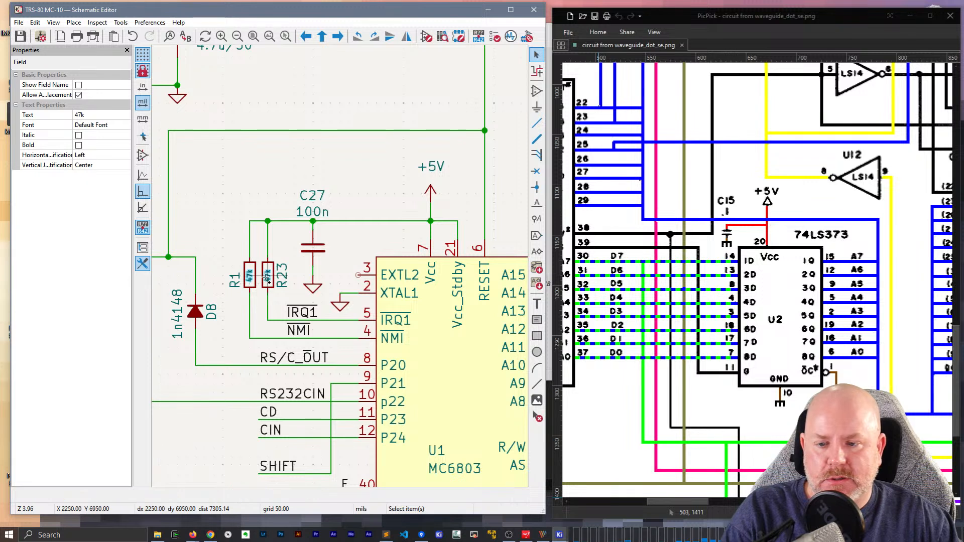
left_click_drag(268, 291, 234, 279)
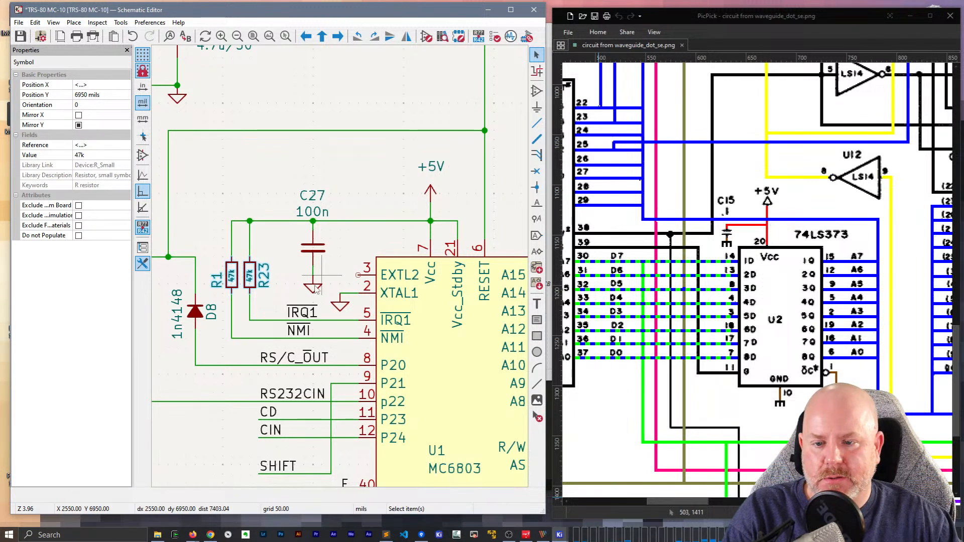
Move capacitor C27 with its wire and ground to the left
left_click(315, 284)
left_click(314, 271, "shift")
left_click(314, 250, "shift")
mouse_move(314, 249)
left_mouse_down()
mouse_move(288, 251)
mouse_move(300, 250)
left_mouse_up()
left_click(343, 331)
Copy the NMI label, rename it EXTL2, and place it beside pin 3
left_click(301, 332)
key("ctrl+d")
left_click(339, 270)
type("e")
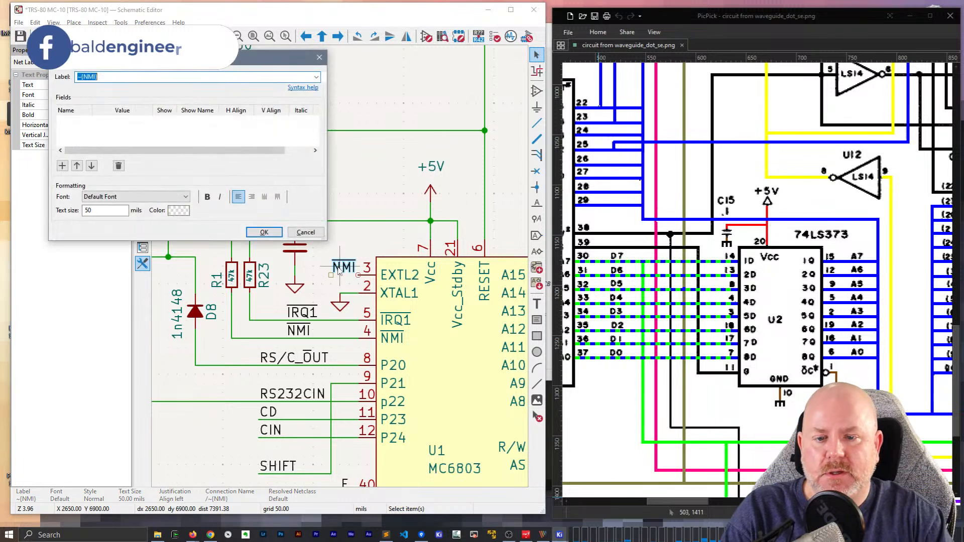
type("EXTL2")
key("Return")
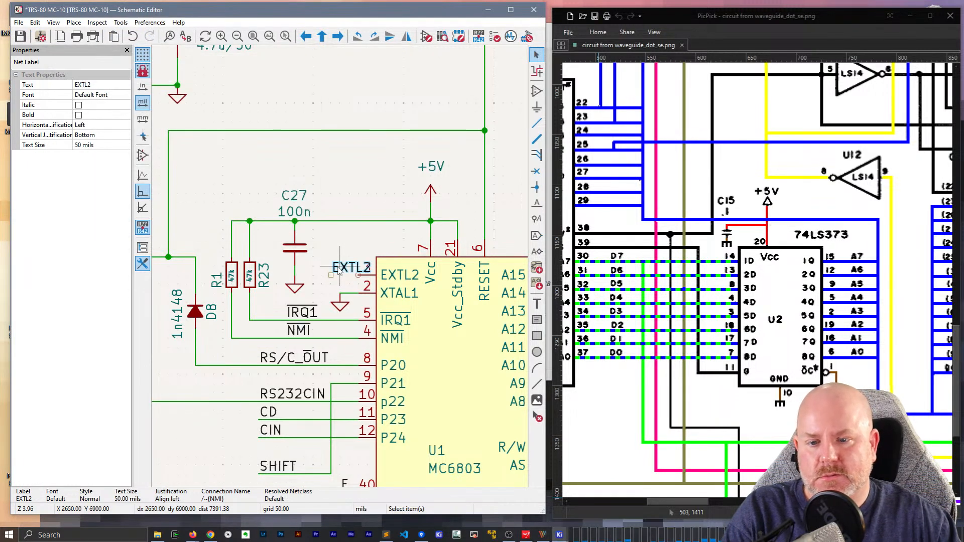
key("m")
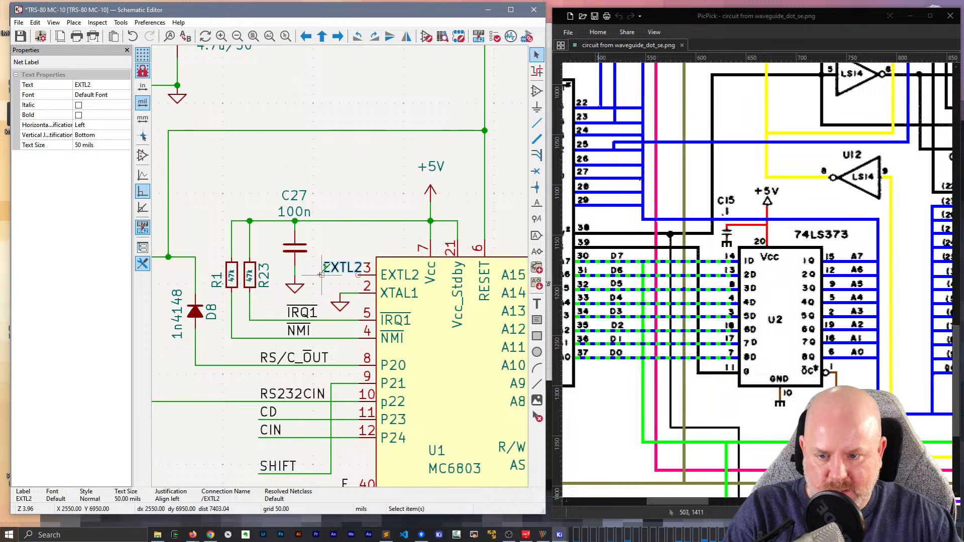
left_click(325, 278)
Nudge the EXTL2 label one grid step left and save the schematic
key("w")
key("Escape")
scroll(339, 285, "down", 3)
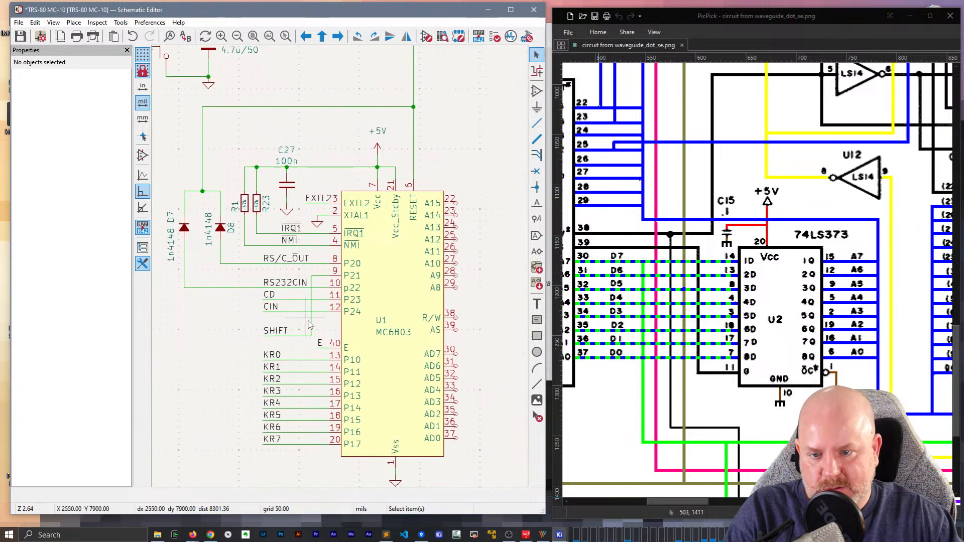
left_click_drag(311, 196, 299, 203)
middle_click_drag(355, 401, 290, 370)
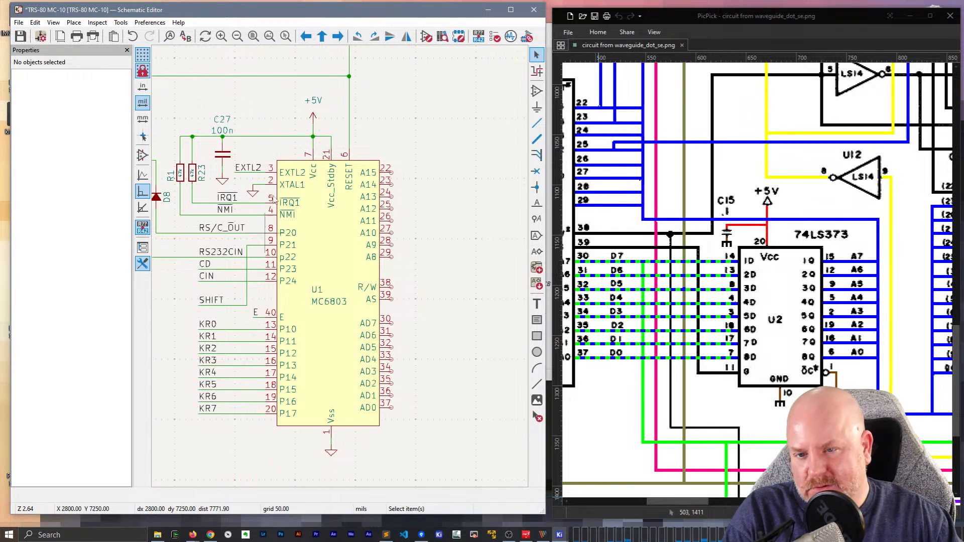
key("ctrl+s")
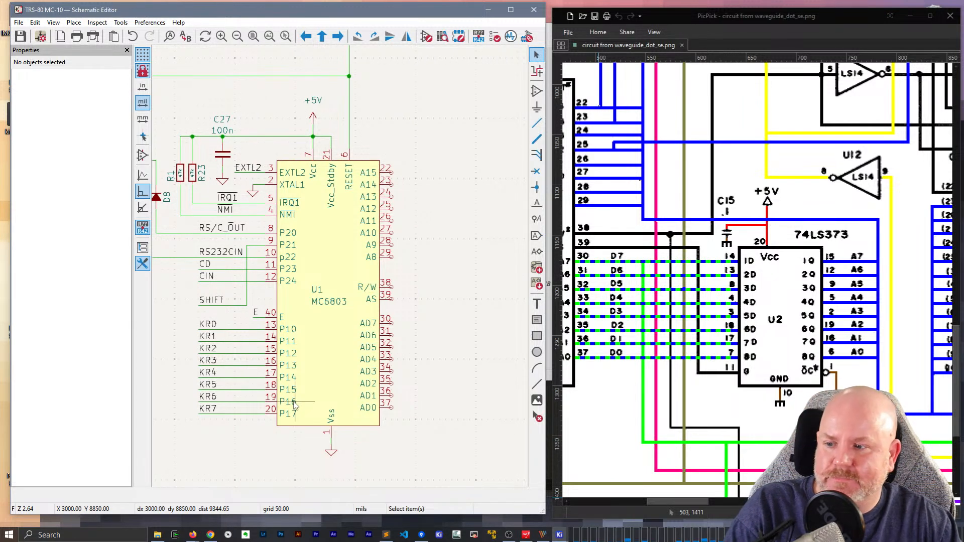
scroll(374, 404, "up", 1)
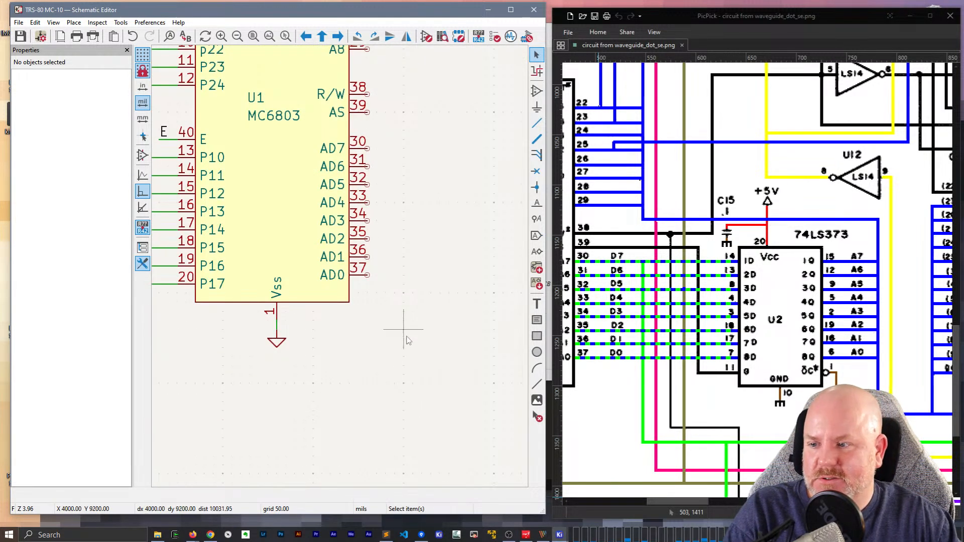
scroll(402, 319, "up", 1)
scroll(383, 424, "up", 1)
middle_click_drag(373, 228, 416, 299)
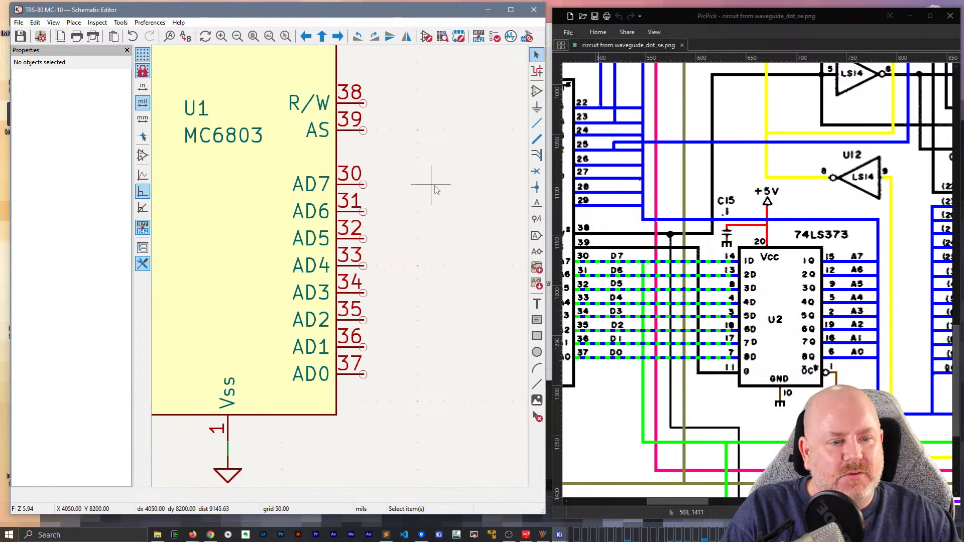
left_click_drag(684, 502, 673, 503)
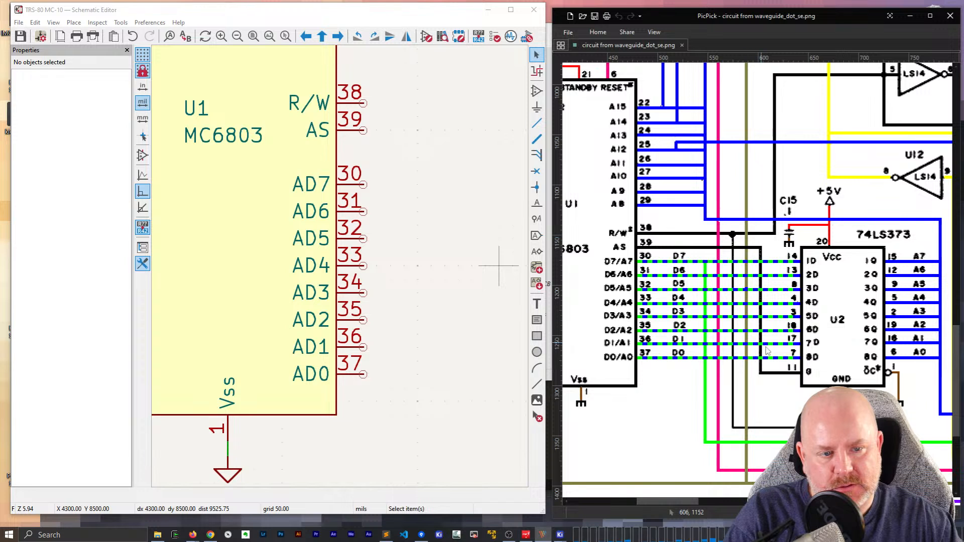
left_click_drag(674, 502, 700, 504)
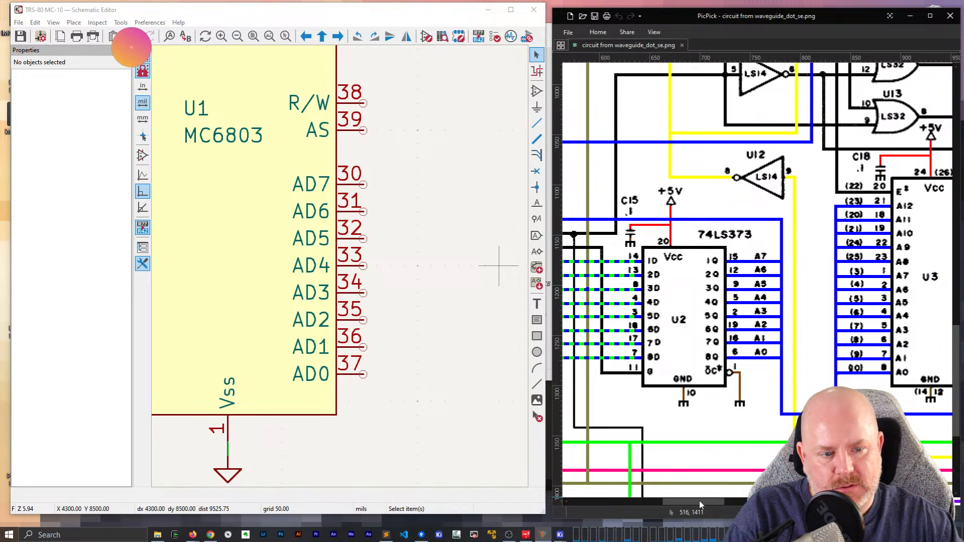
left_click_drag(700, 504, 680, 495)
scroll(718, 406, "down", 1)
scroll(717, 406, "up", 4)
scroll(717, 407, "down", 7)
scroll(718, 409, "down", 4)
scroll(718, 407, "up", 4)
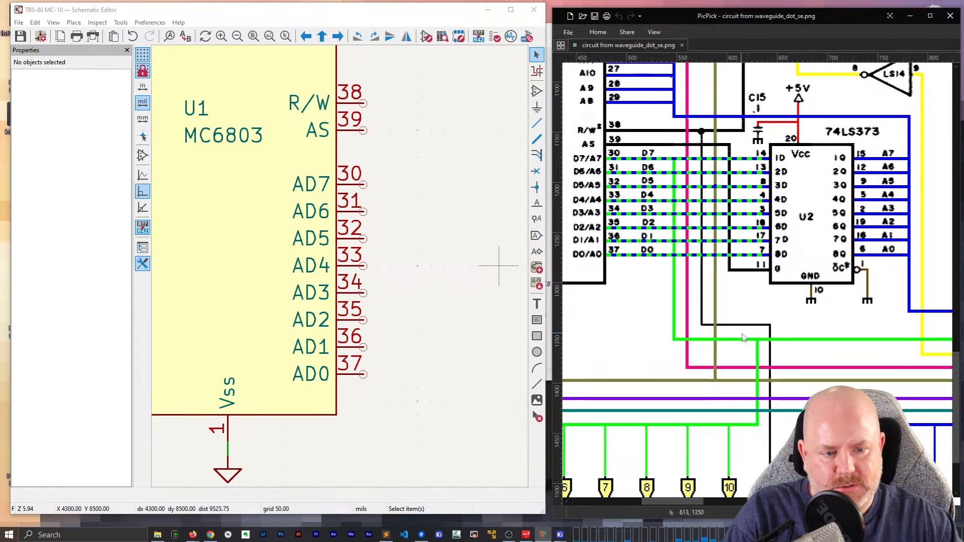
scroll(670, 427, "down", 3)
scroll(653, 428, "up", 3)
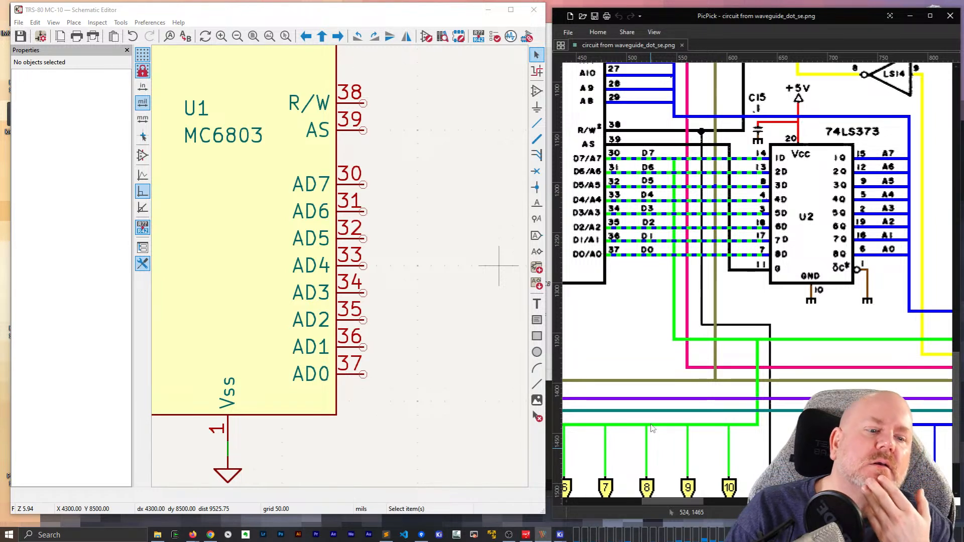
left_click_drag(664, 502, 709, 501)
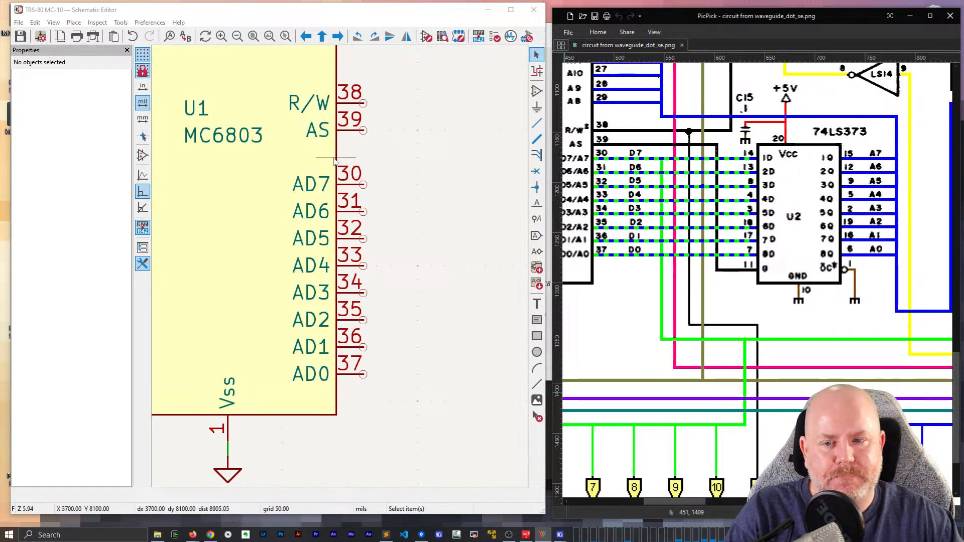
left_click(418, 157)
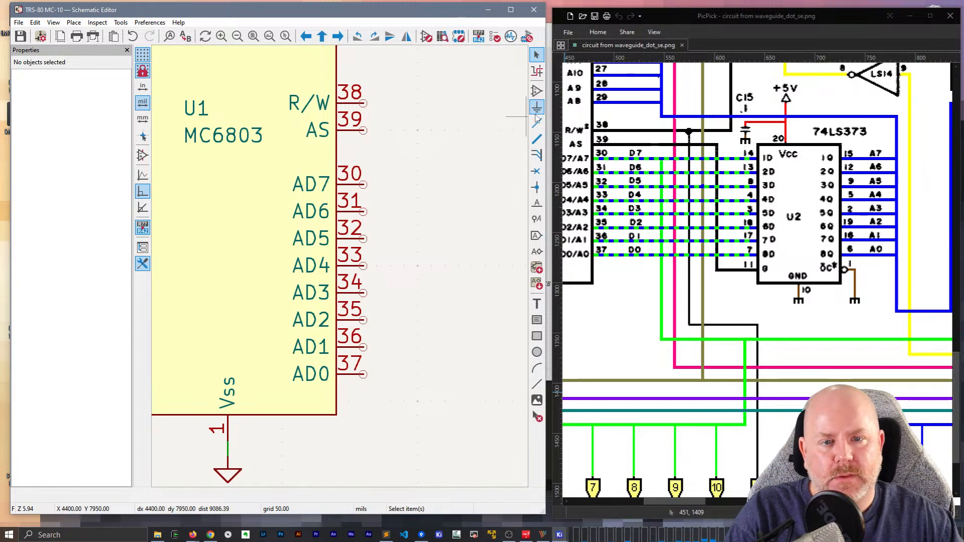
left_click(536, 155)
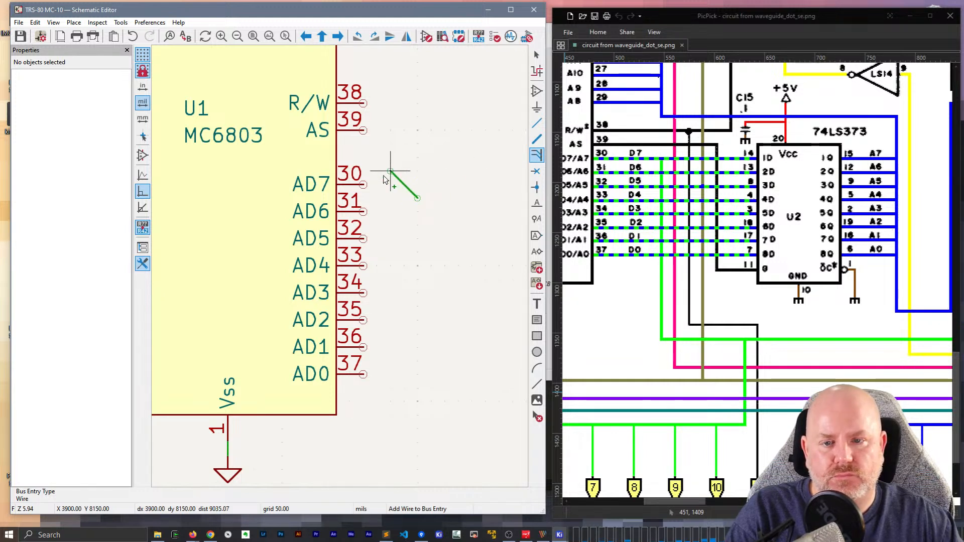
Place wire-to-bus entries at the ends of U1 pins 30 through 37 (AD7–AD0)
left_click(363, 184)
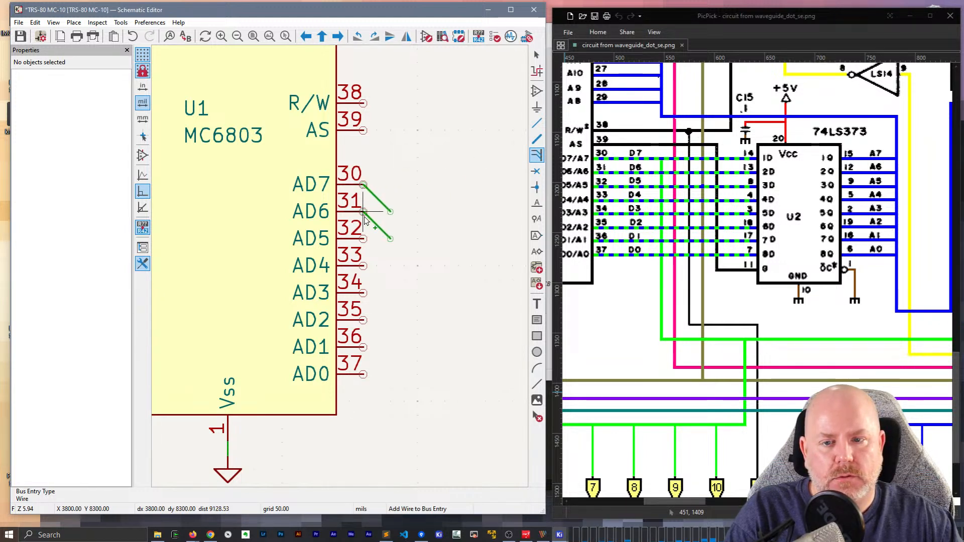
left_click(363, 212)
left_click(363, 239)
left_click(363, 266)
left_click(363, 294)
left_click(363, 321)
left_click(363, 348)
left_click(363, 375)
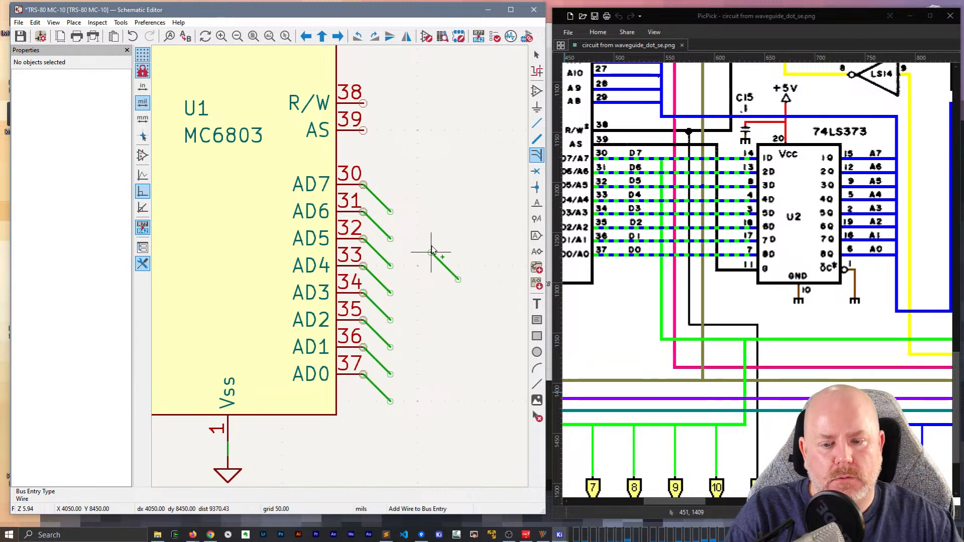
Undo the pin 37 bus entry, then cancel the pending no-connect, bus-entry and wire tools
key("Escape")
key("ctrl+z")
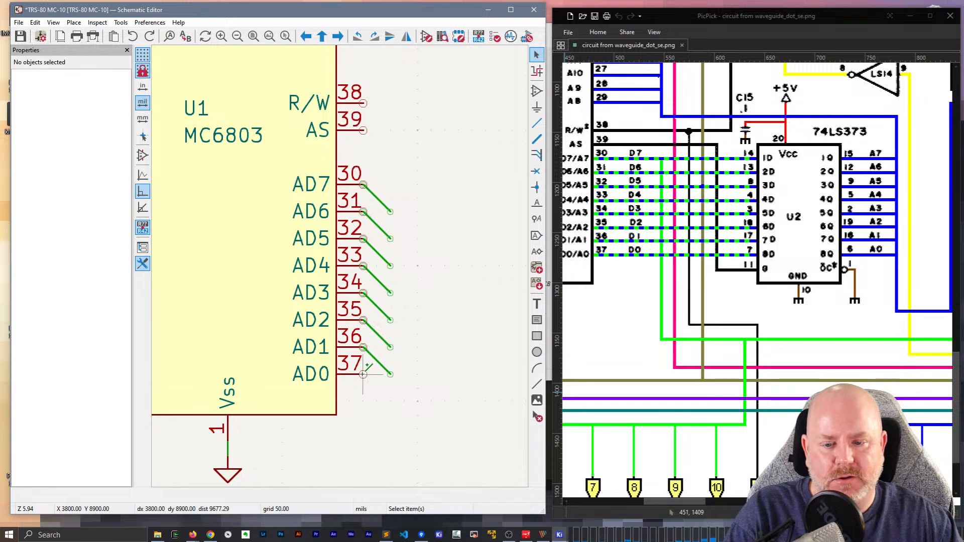
key("q")
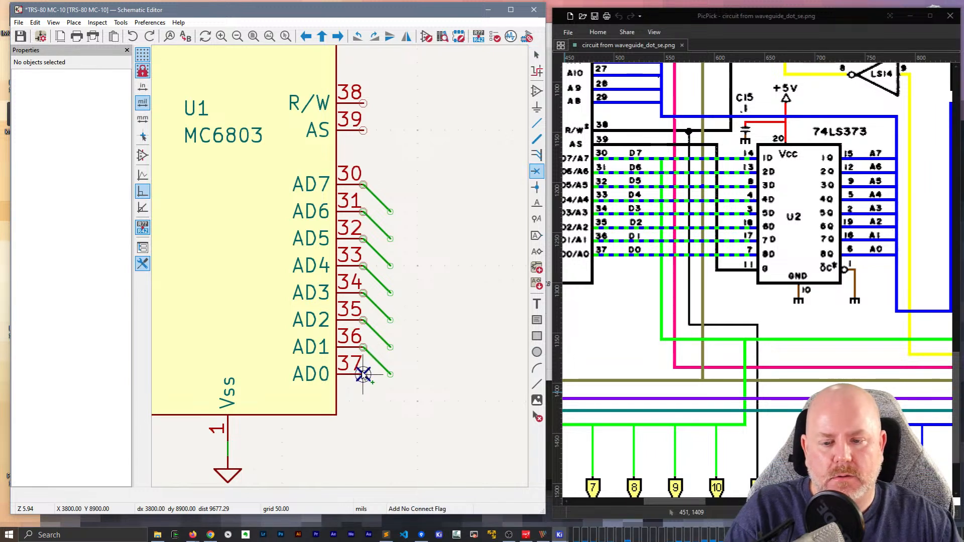
key("z")
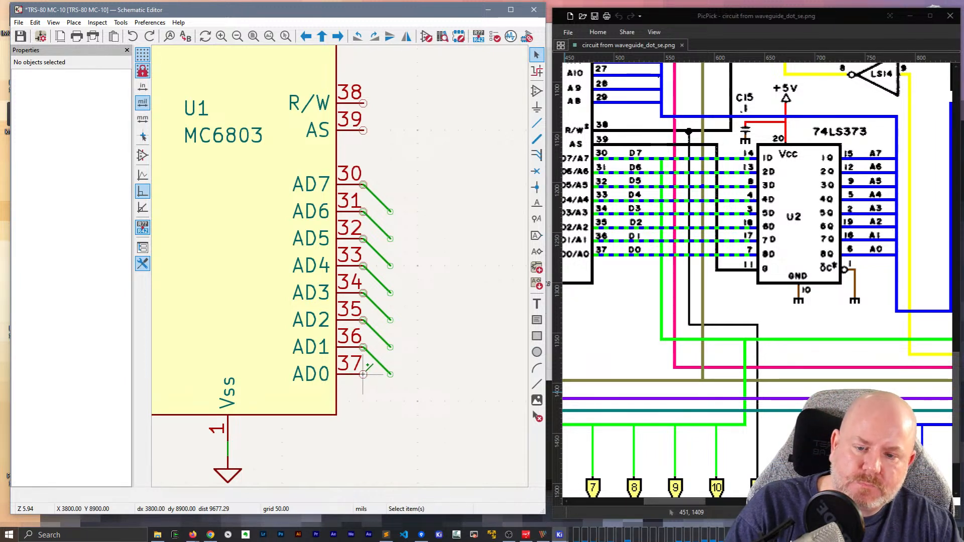
key("Escape")
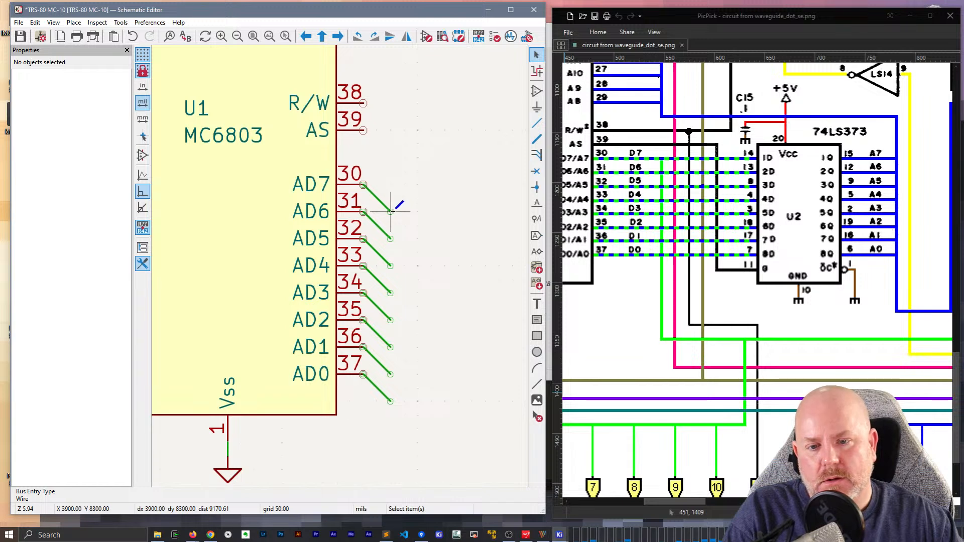
key("w")
key("Escape")
key("Escape")
Try placing a rotated D7 net label at the pin 31 bus entry, then undo it
key("l")
left_click(416, 173)
type("D7")
key("Return")
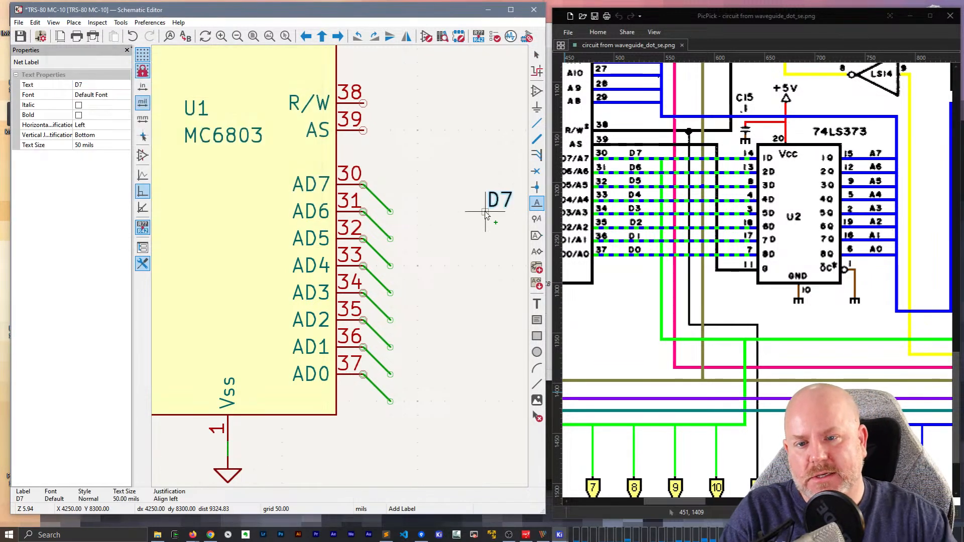
key("r")
key("r")
left_click(422, 219)
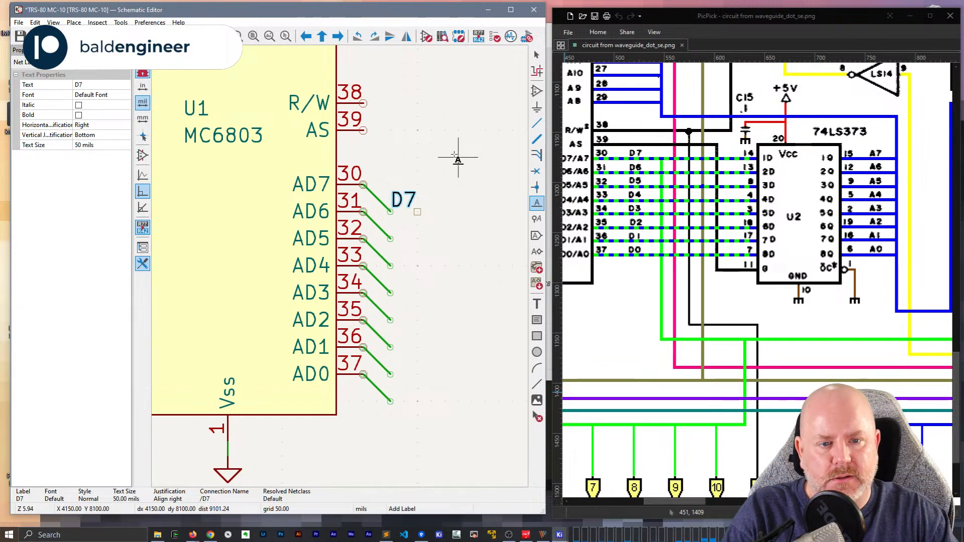
key("Escape")
key("ctrl+z")
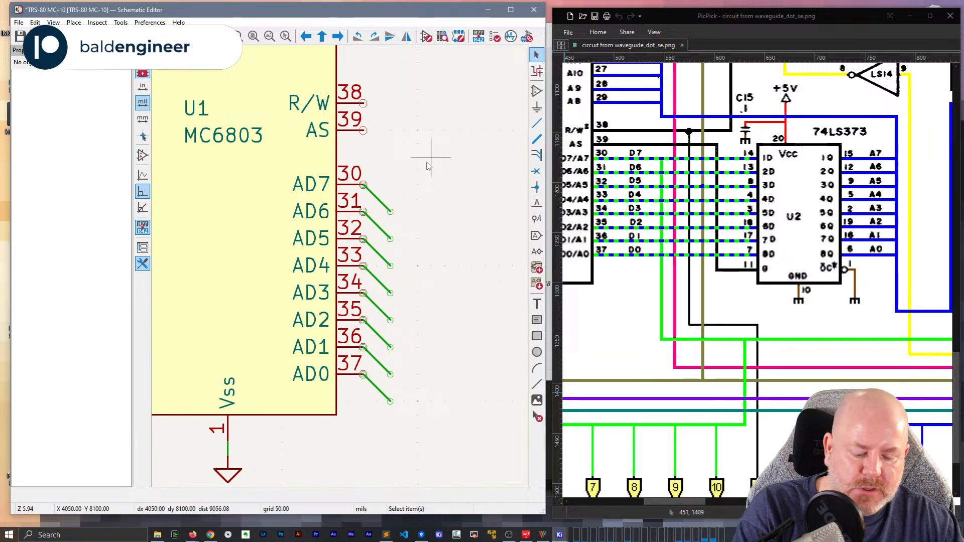
Place a D0 net label beside the bus entries and repeat it down as D1 through D7
left_click(401, 161)
type("D0")
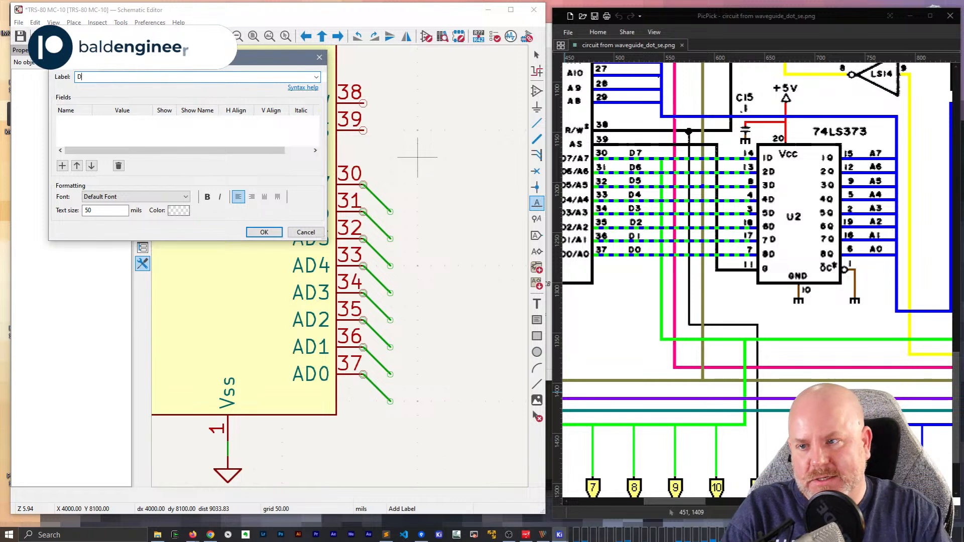
key("Return")
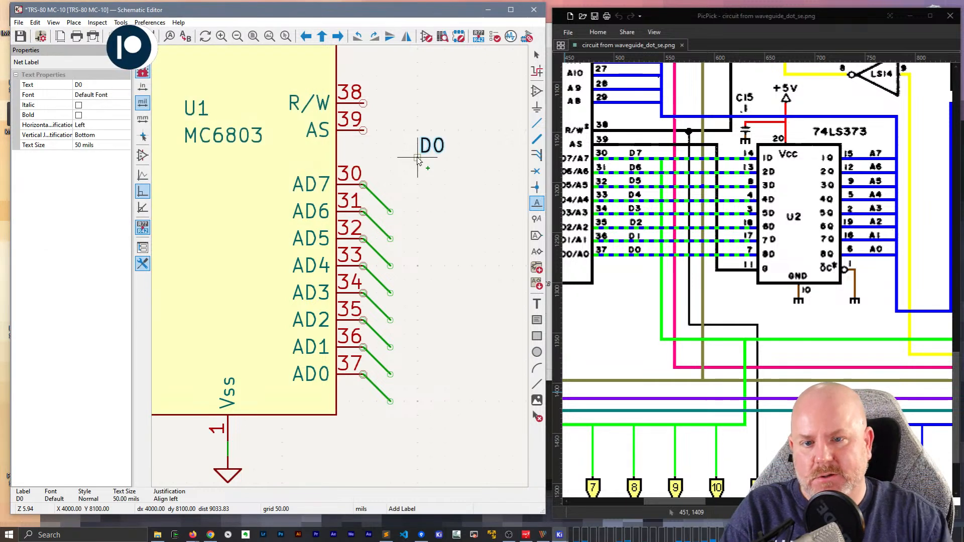
left_click(417, 211)
key("Insert")
key("Insert")
key("Insert")
key("Insert")
key("Insert")
key("Insert")
key("Insert")
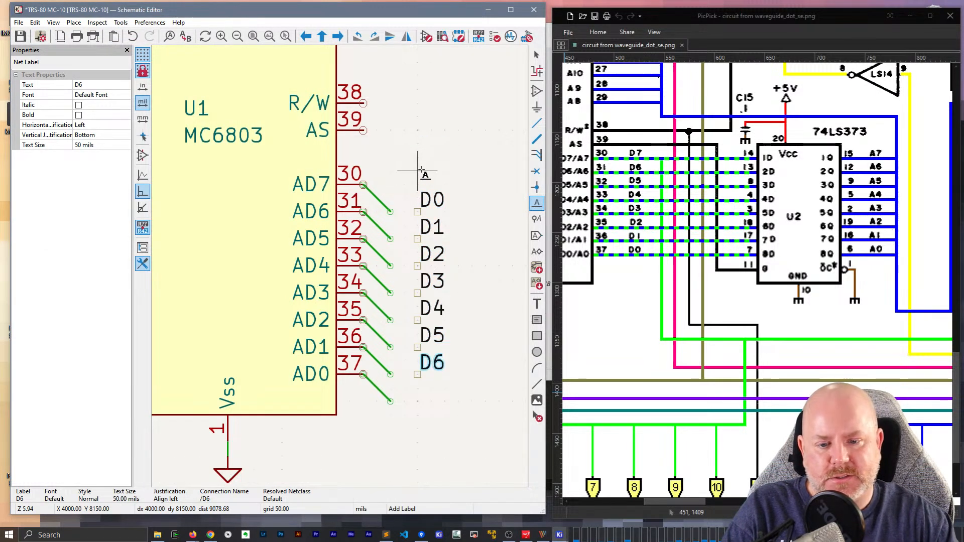
key("Escape")
Flip the label column so D7 is on top, mirror the labels, and shift them right
left_click_drag(445, 442, 400, 140)
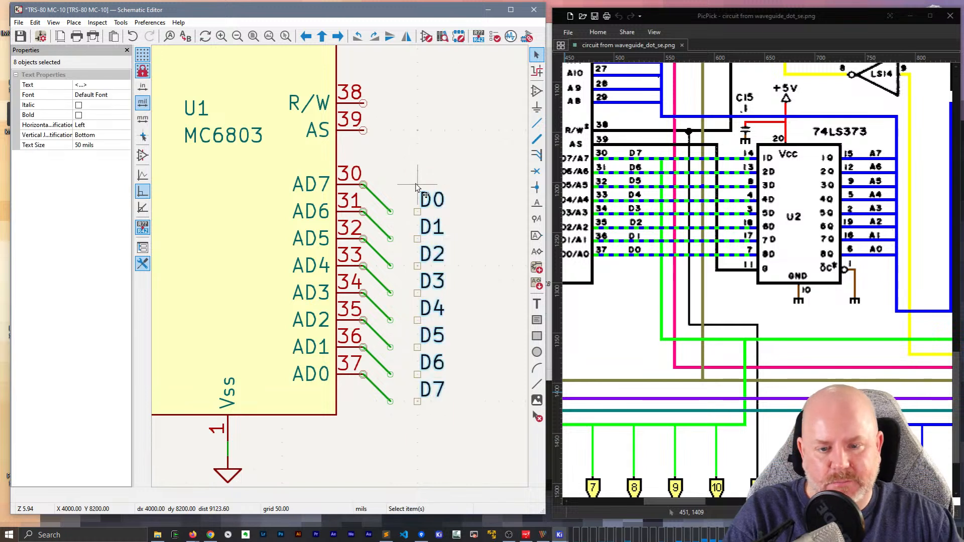
key("x")
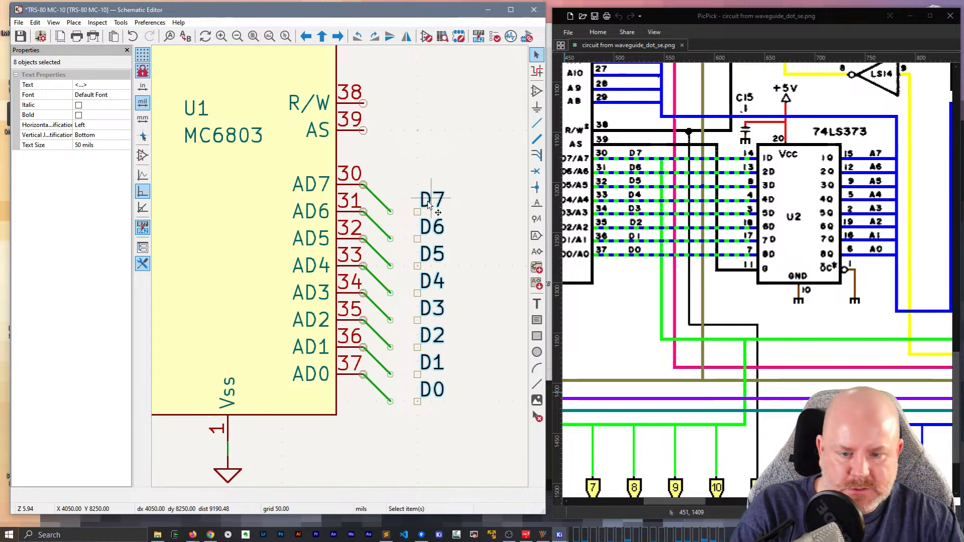
key("x")
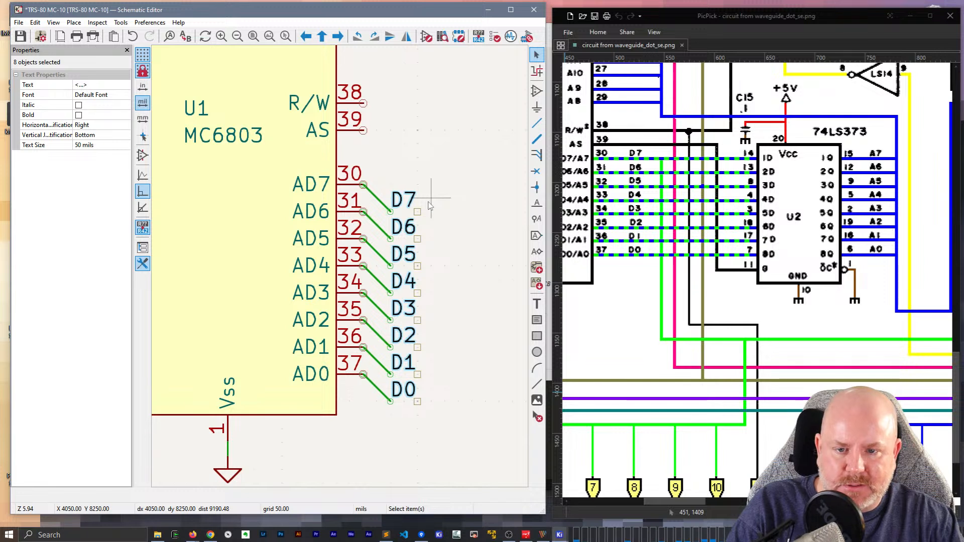
key("m")
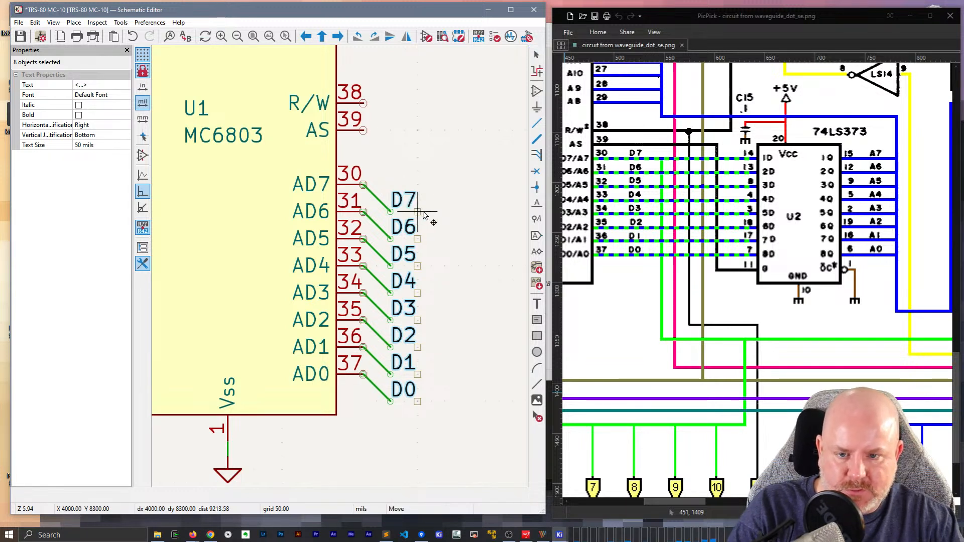
left_click(432, 213)
left_click(471, 199)
Wire each AD7–AD0 bus entry to its D7–D0 label, delete the stray wire, and save
key("w")
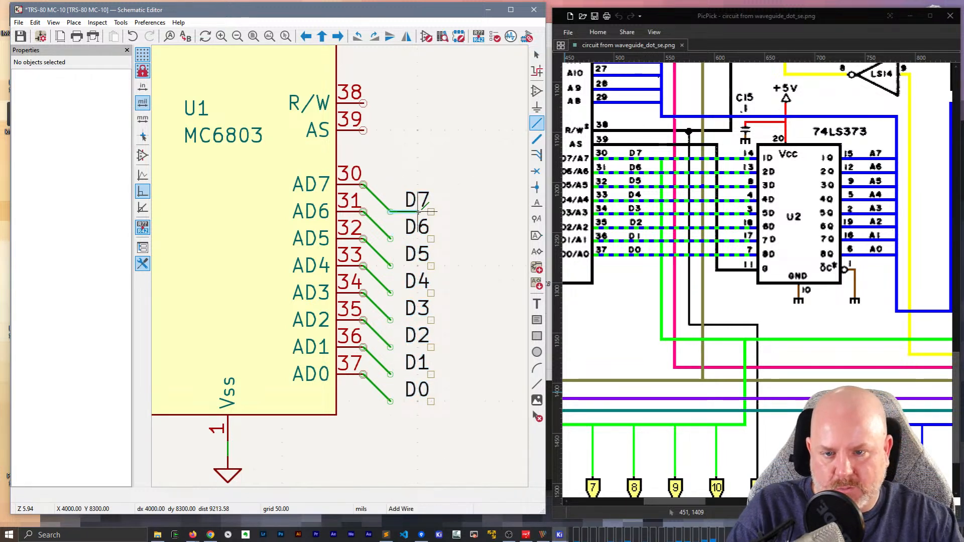
left_click(431, 212)
key("Insert")
key("Insert")
key("Insert")
key("Insert")
key("Insert")
key("Insert")
key("Insert")
key("Insert")
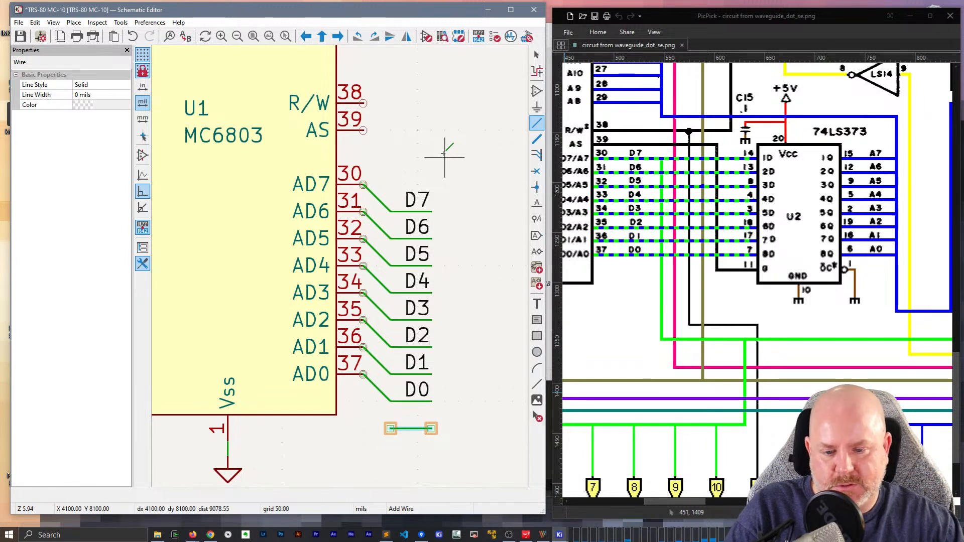
key("ctrl+z")
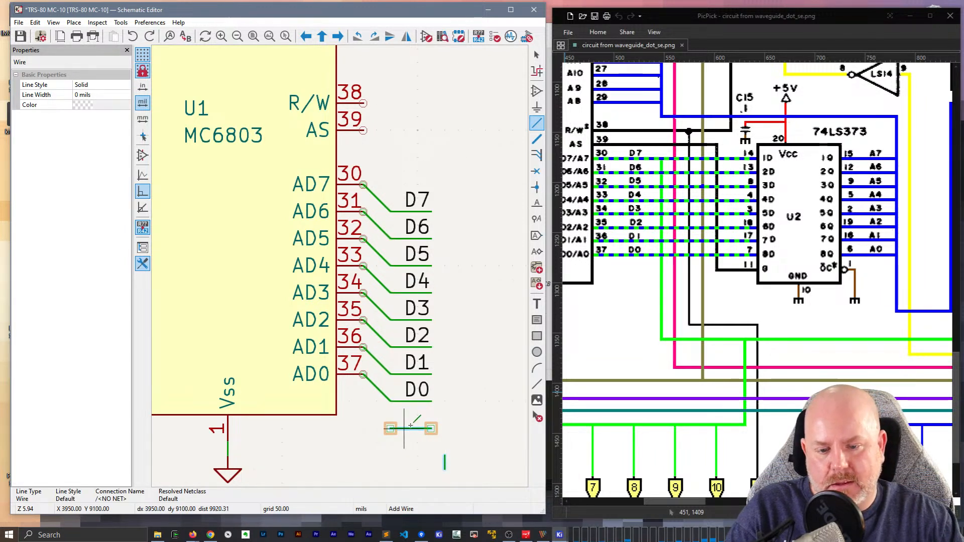
key("Escape")
left_click(406, 424)
key("Delete")
key("ctrl+s")
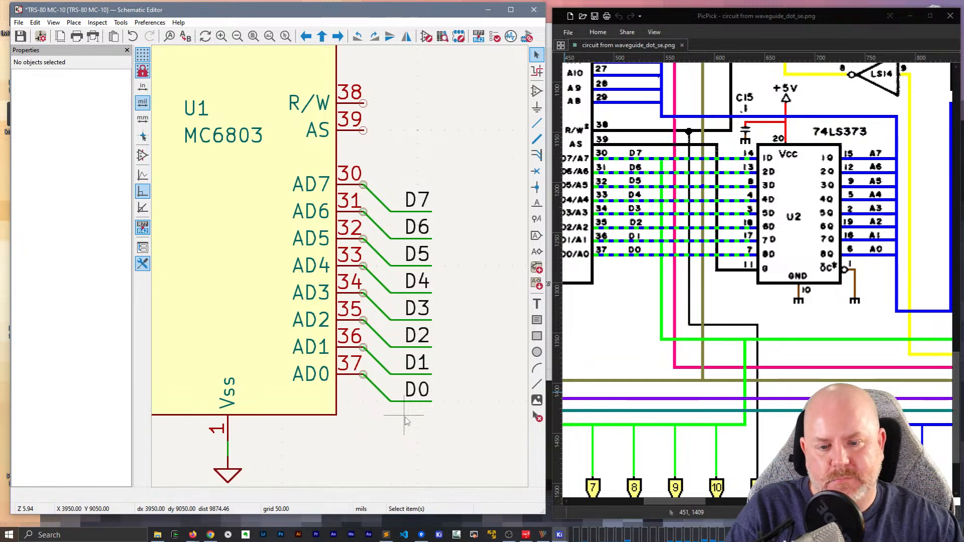
Move the diagonal bus entries and D labels, then shift all 24 items one grid step up-left
middle_click_drag(385, 203, 348, 258)
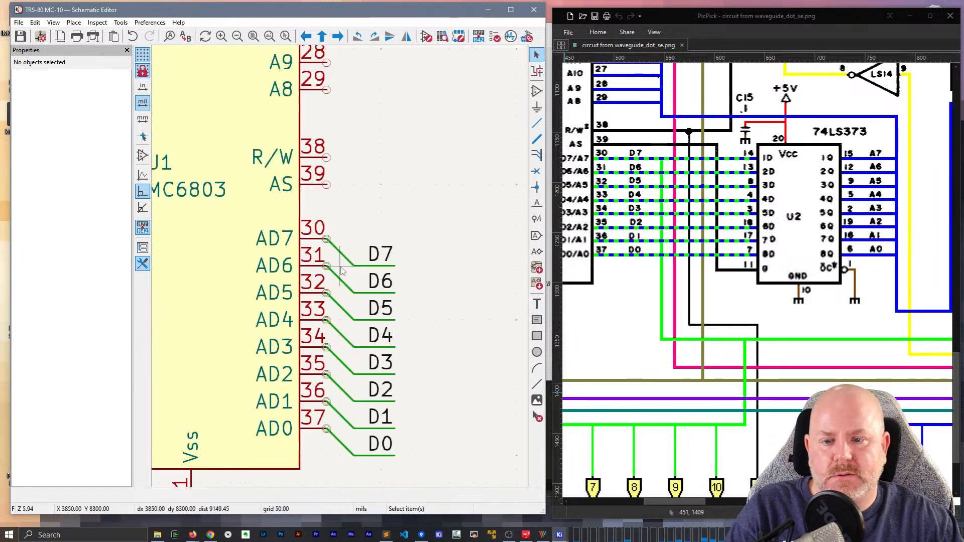
left_click(339, 250)
left_click(380, 223)
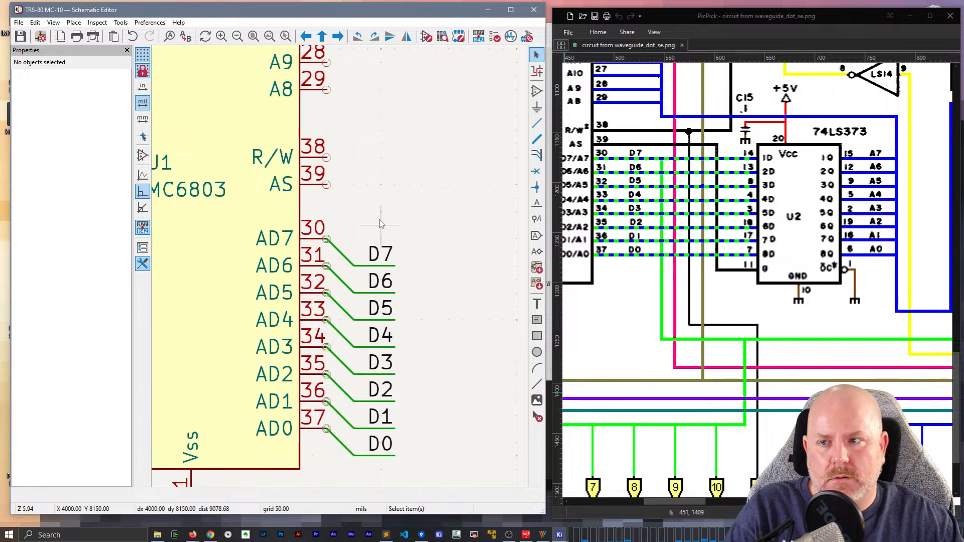
scroll(289, 281, "down", 3)
scroll(285, 279, "up", 3)
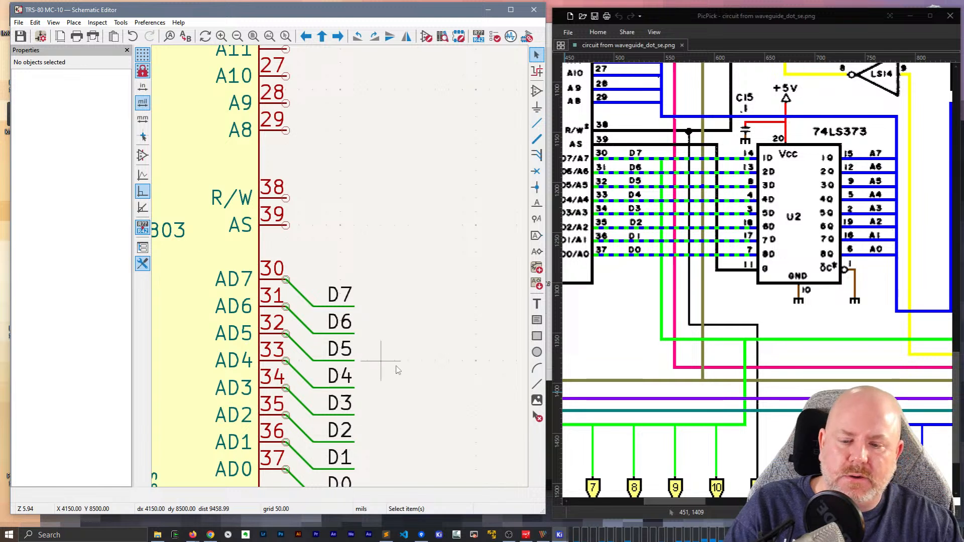
middle_click_drag(418, 366, 449, 287)
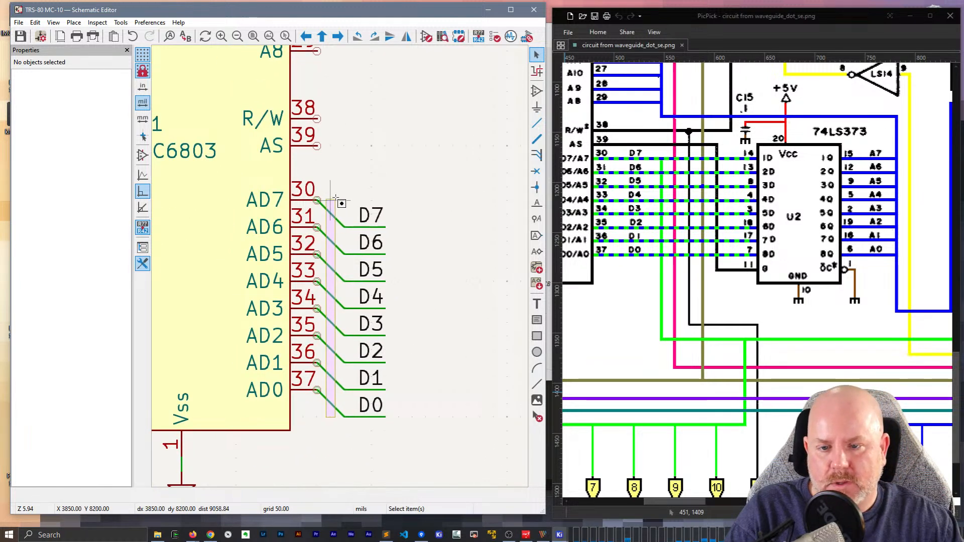
left_click_drag(344, 192, 327, 415)
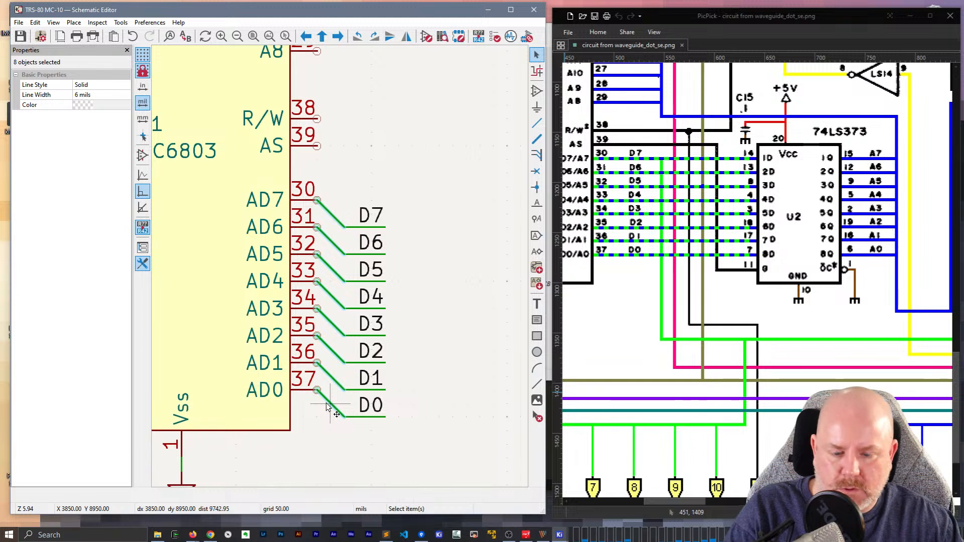
key("m")
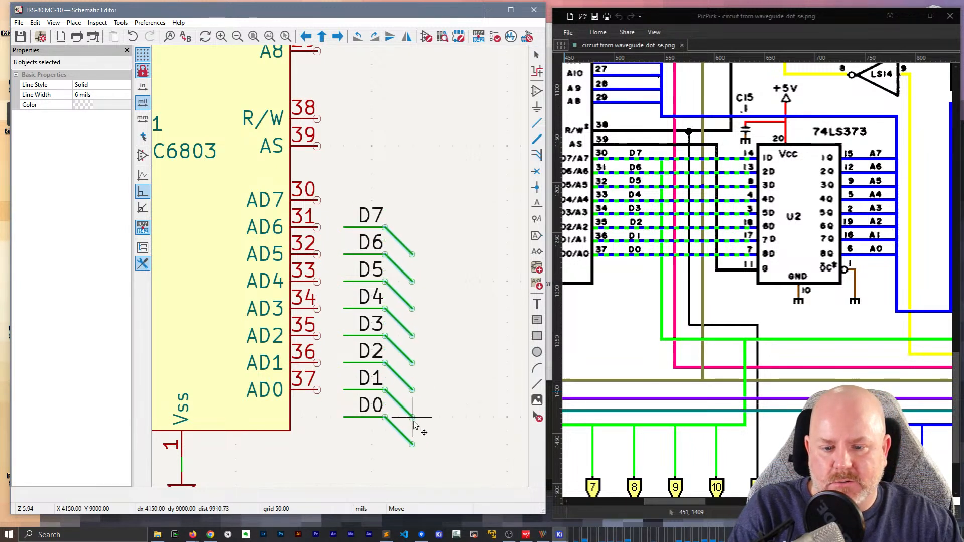
left_click(412, 422)
left_click_drag(465, 468, 339, 126)
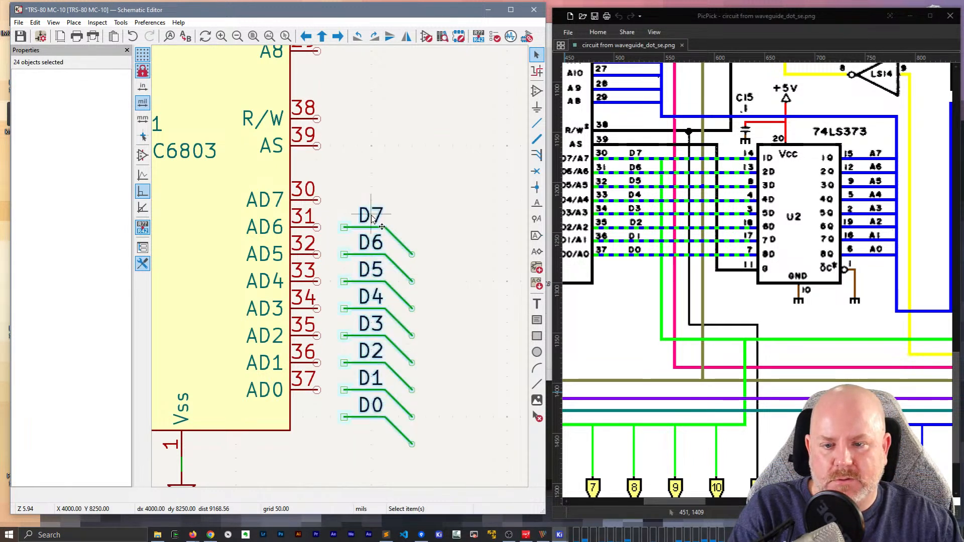
key("m")
left_click(366, 207)
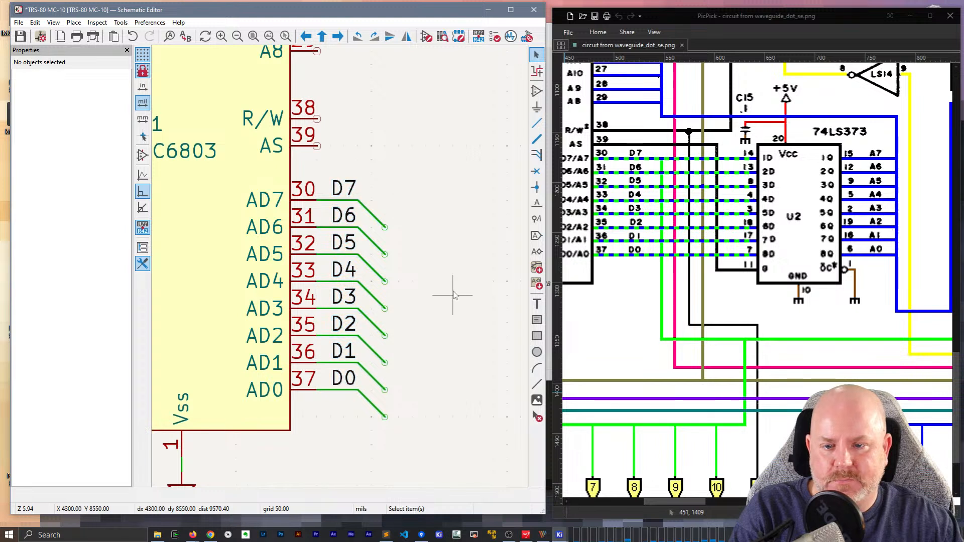
Mirror the eight bus entries to slant up-right, then nudge them up one row and right one step
middle_click_drag(482, 297, 441, 321)
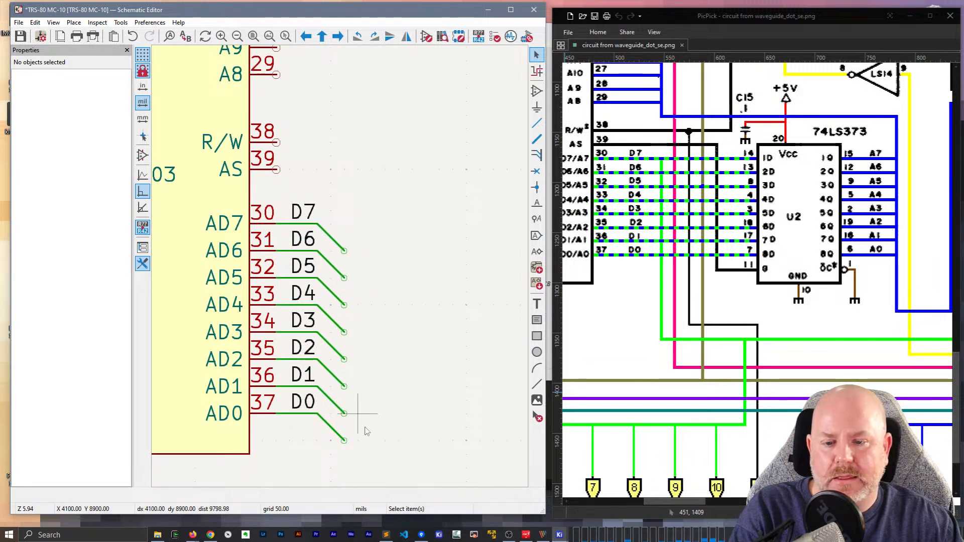
left_click_drag(362, 445, 335, 227)
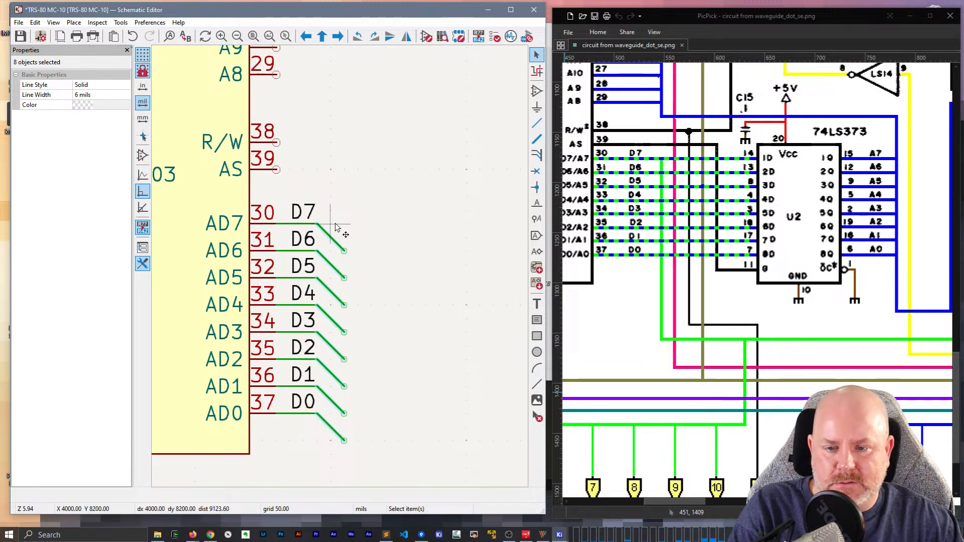
key("x")
left_click_drag(344, 228, 344, 206)
left_click(426, 221)
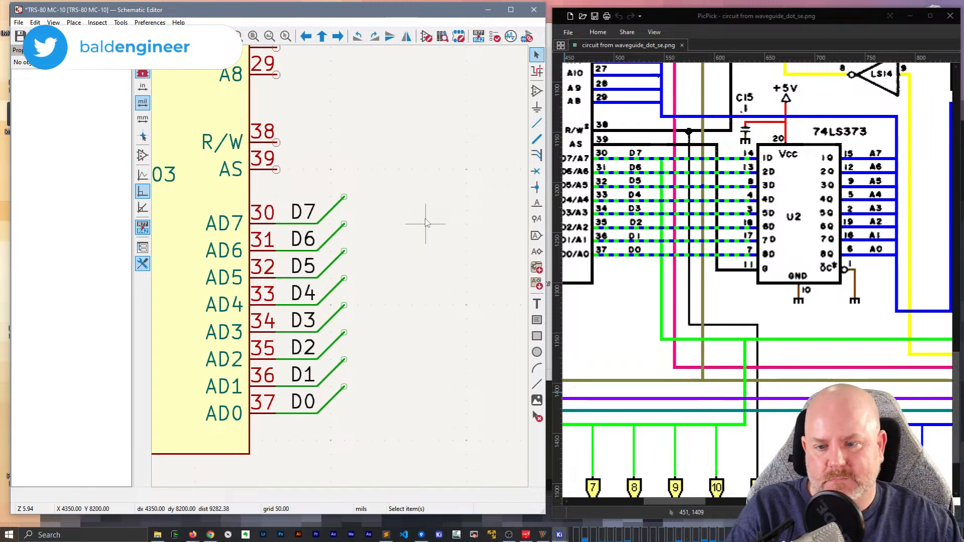
left_click_drag(371, 413, 333, 170)
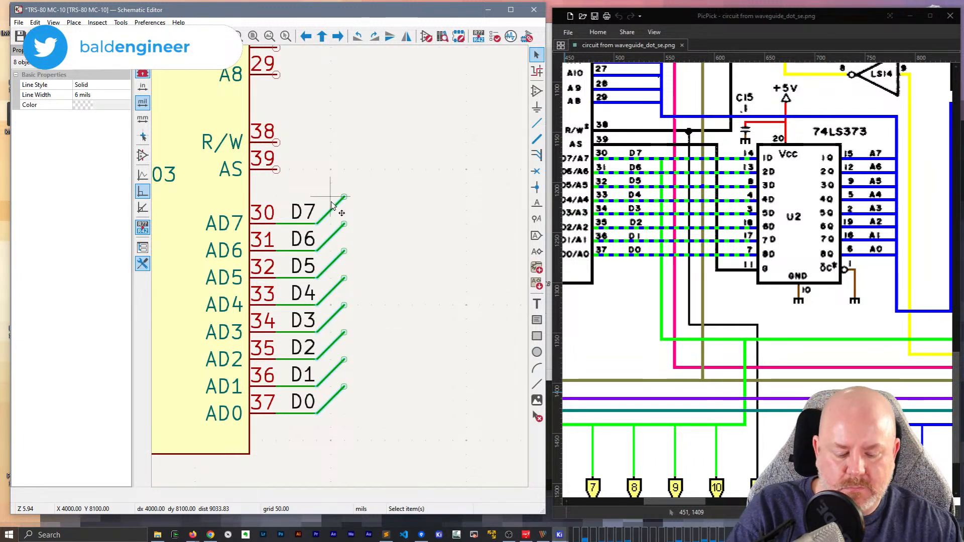
left_click_drag(332, 205, 346, 205)
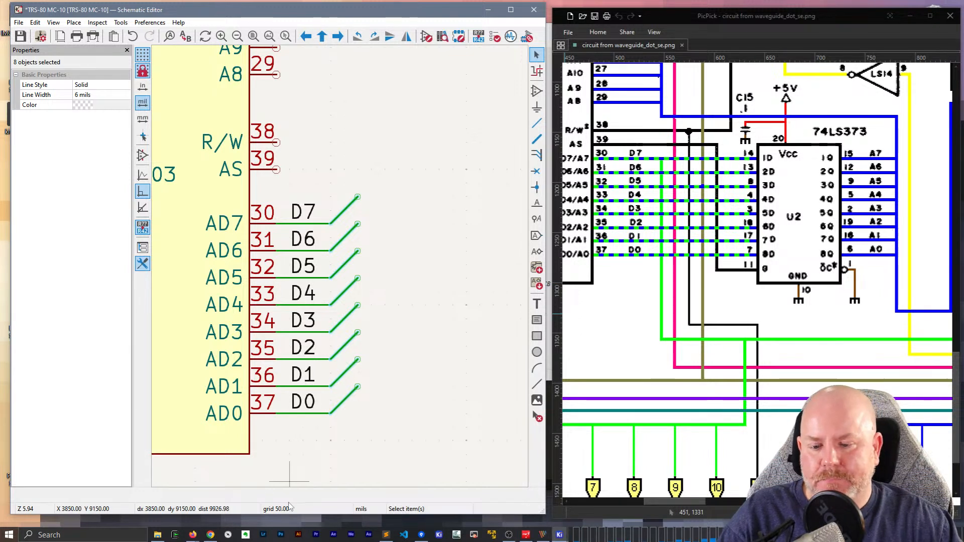
scroll(327, 422, "down", 2)
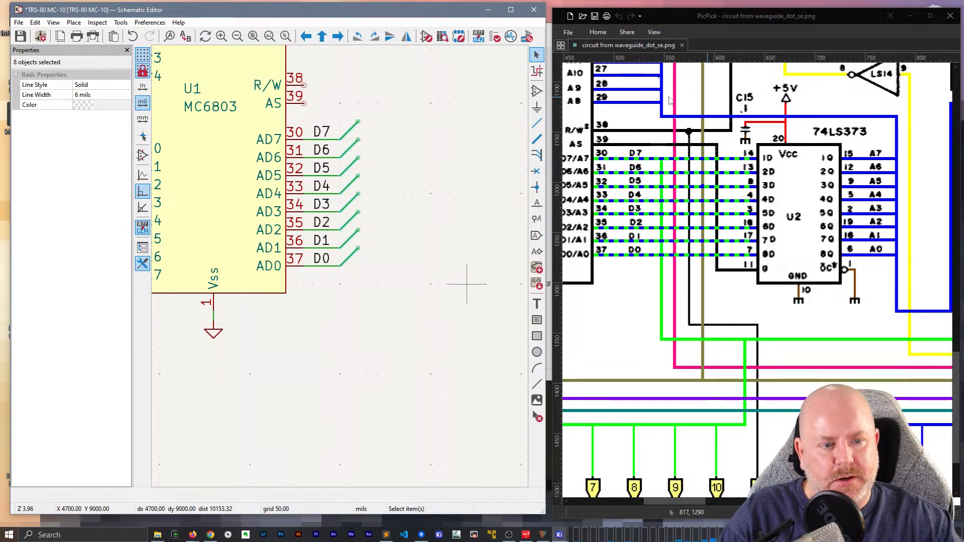
Add a 74LS373 latch as U3 to the right of the MC6803
left_click(377, 201)
middle_click_drag(412, 159, 341, 234)
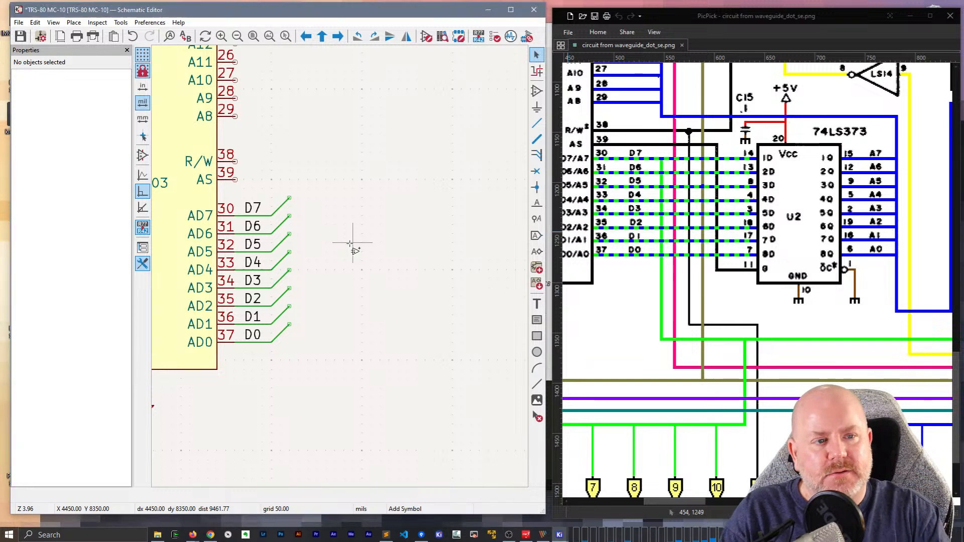
type("a74ls373")
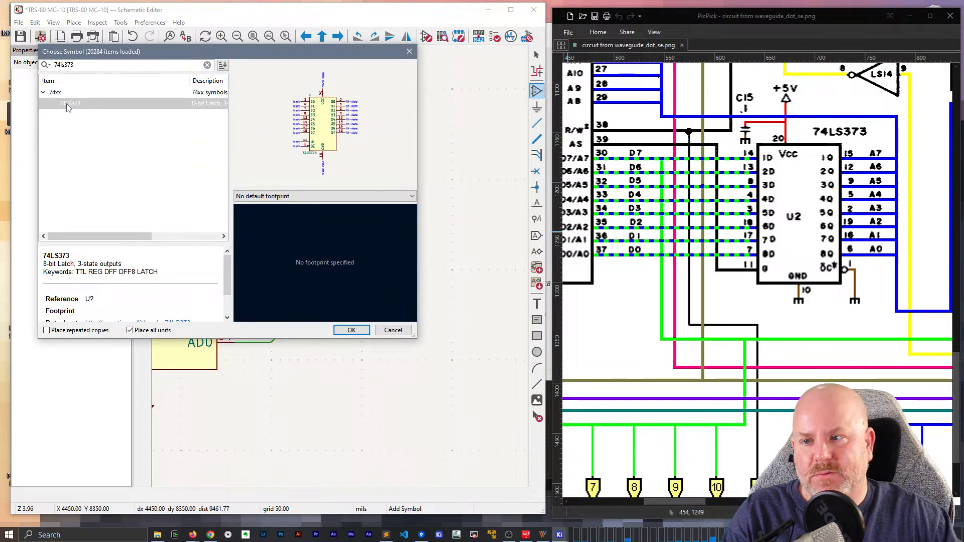
double_click(69, 106)
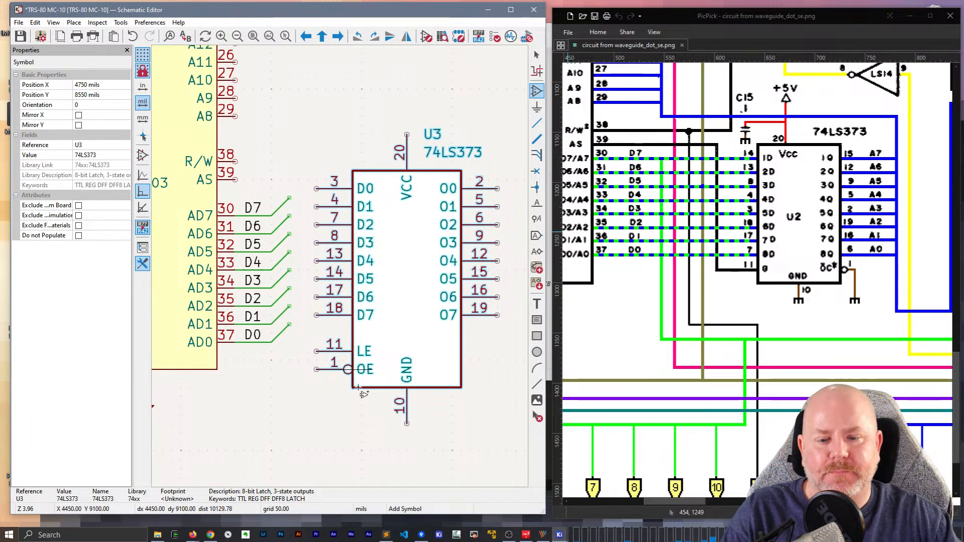
left_click(344, 415)
key("Escape")
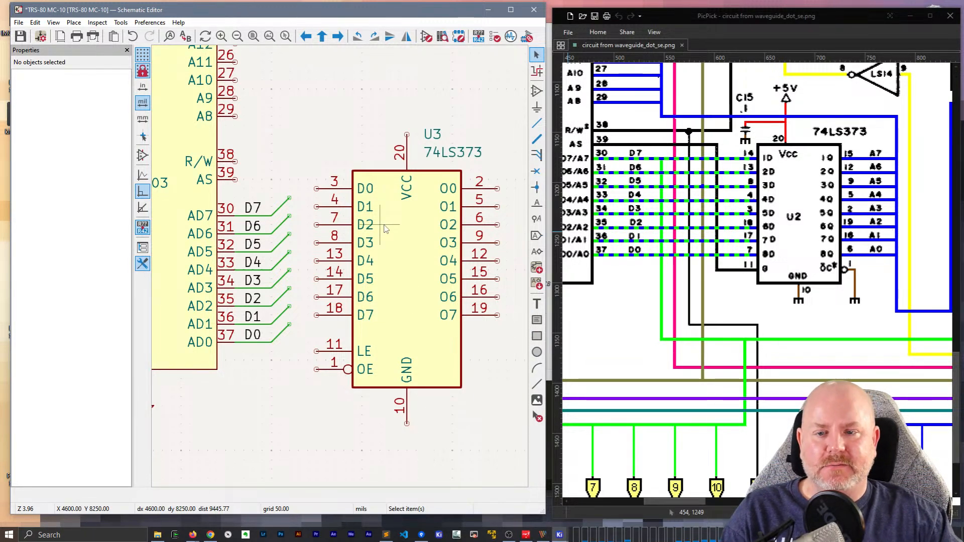
Open the Symbol Properties of the U3 latch
left_click(396, 249)
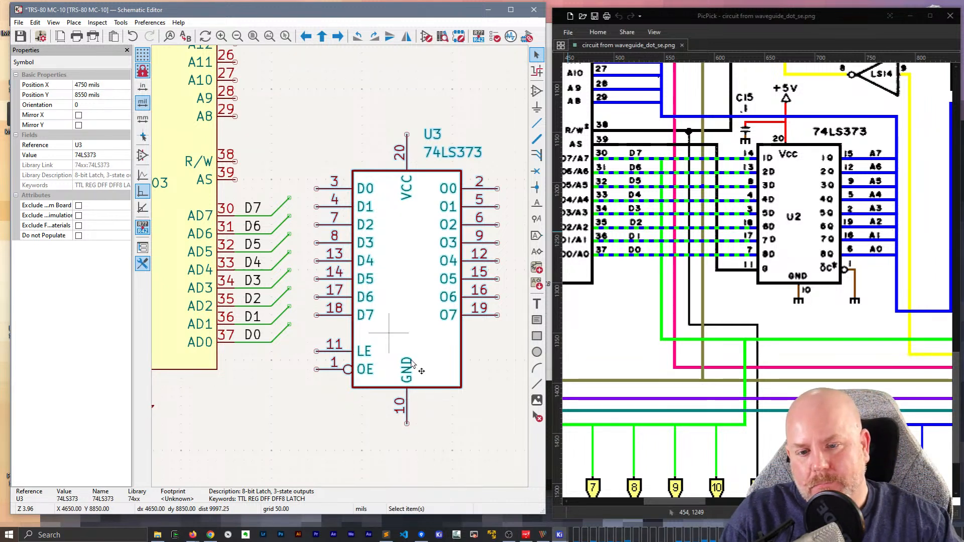
left_click(469, 427)
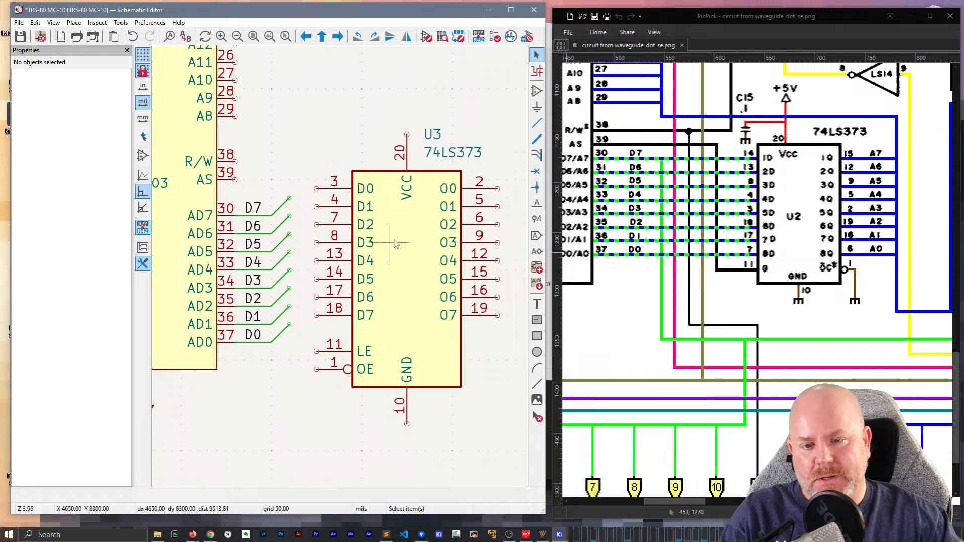
left_click(423, 279)
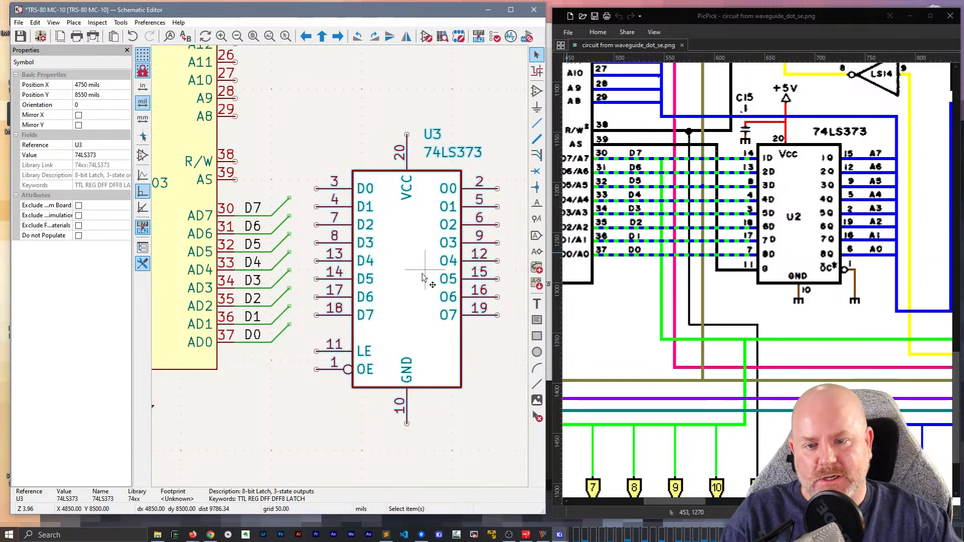
double_click(423, 278)
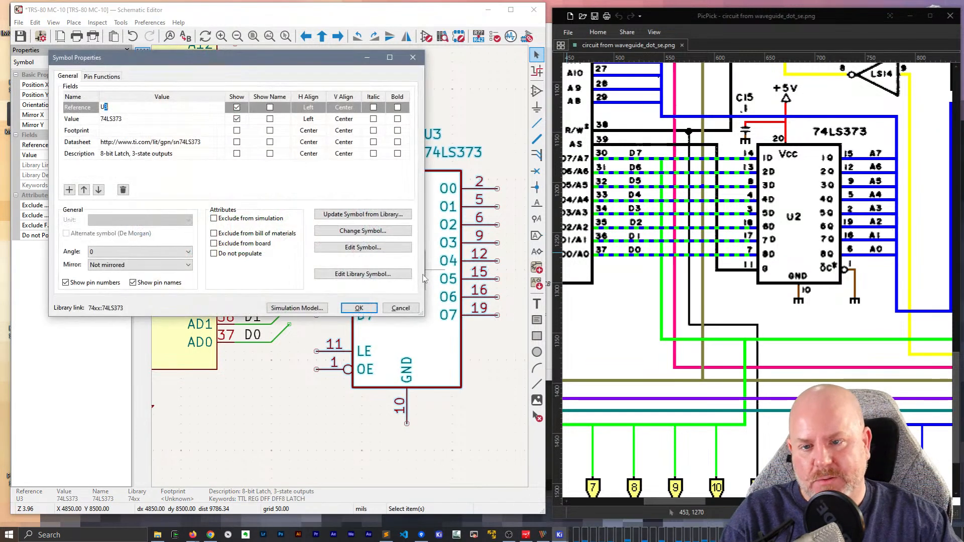
Open U3's 74LS373 library symbol in the Symbol Editor with Ctrl+E
left_click(362, 255)
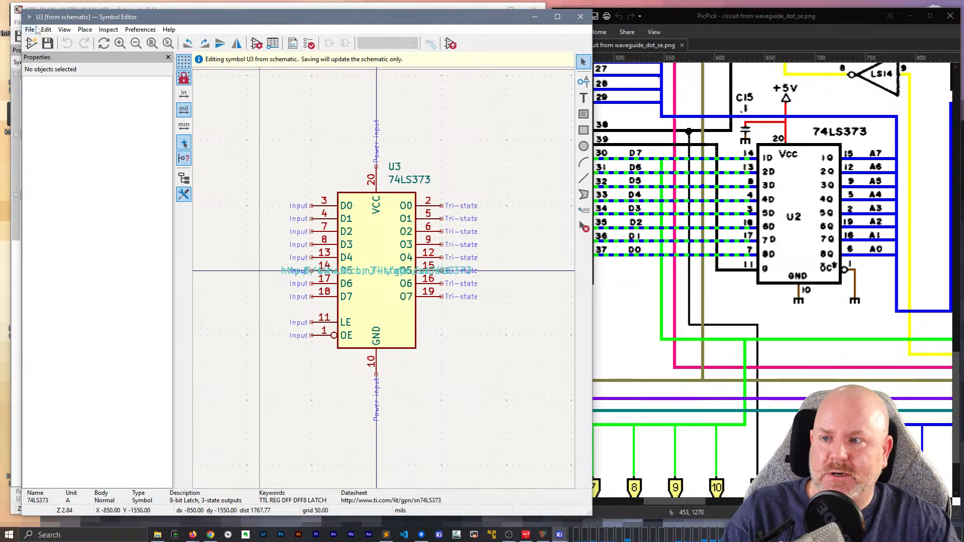
left_click(32, 30)
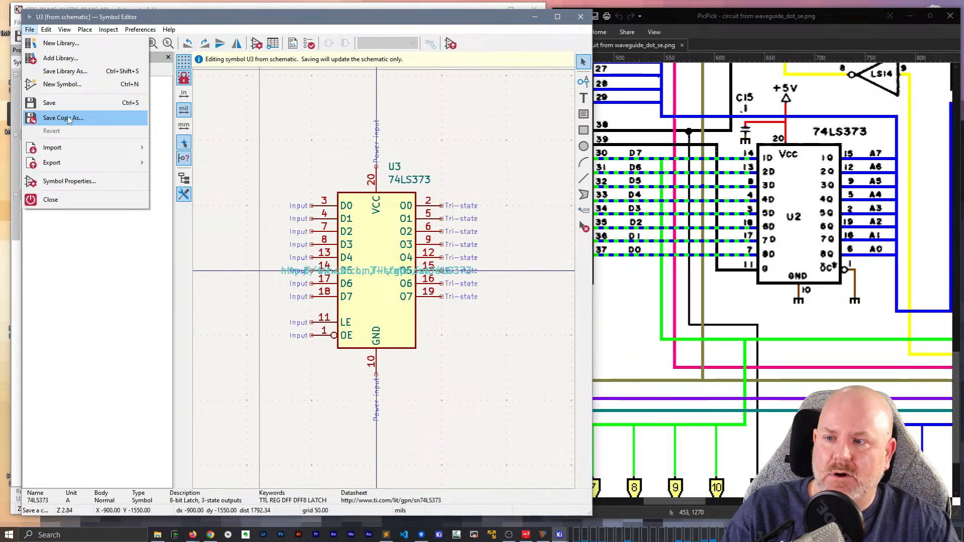
key("Escape")
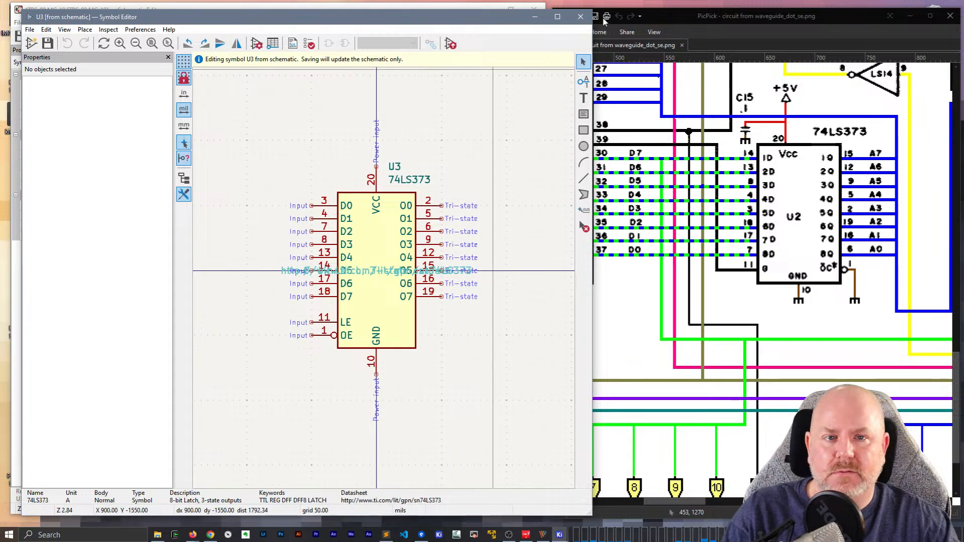
left_click(581, 17)
double_click(403, 273)
key("Escape")
key("ctrl+e")
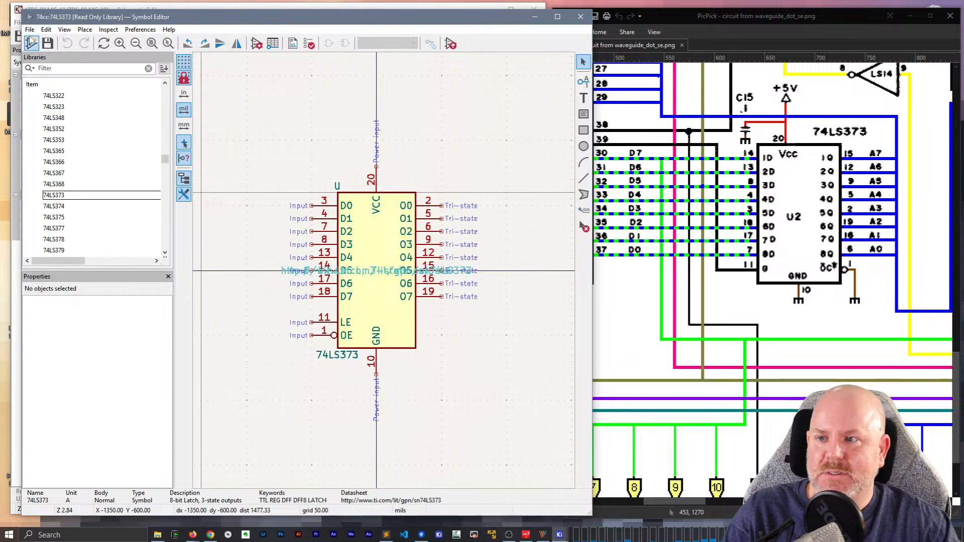
Save a copy of the symbol as 74LS373_MC10 into the TRS-80 MC-10 Symbols library
left_click(30, 30)
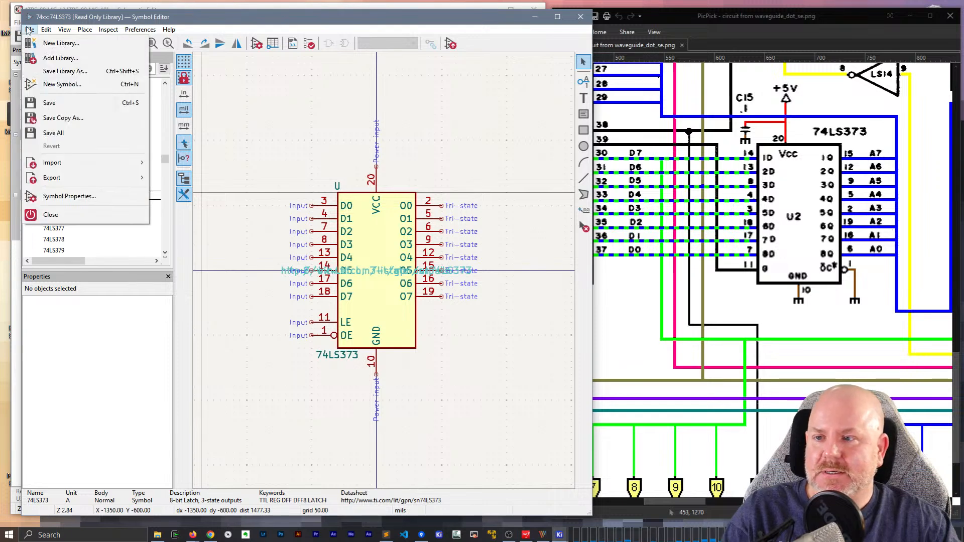
left_click(66, 120)
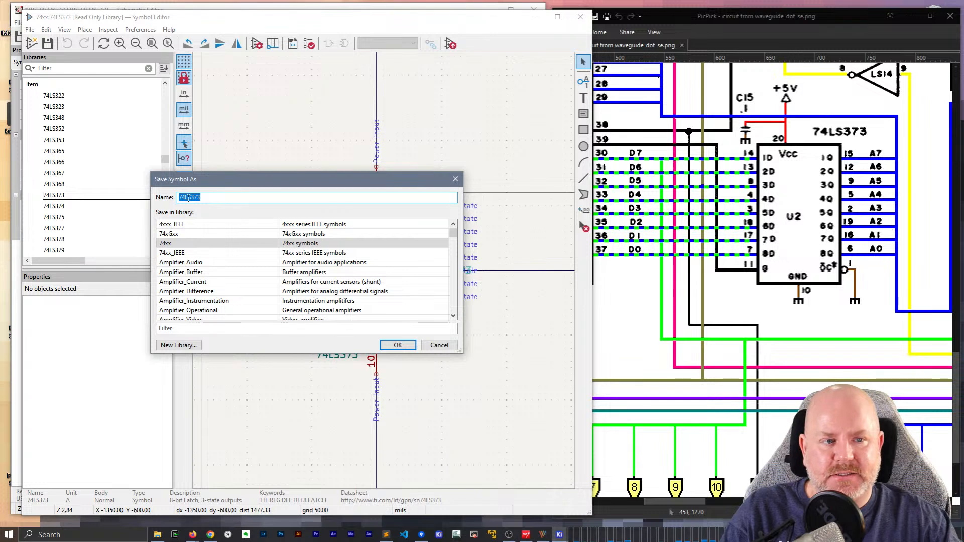
left_click(210, 197)
type("_MC")
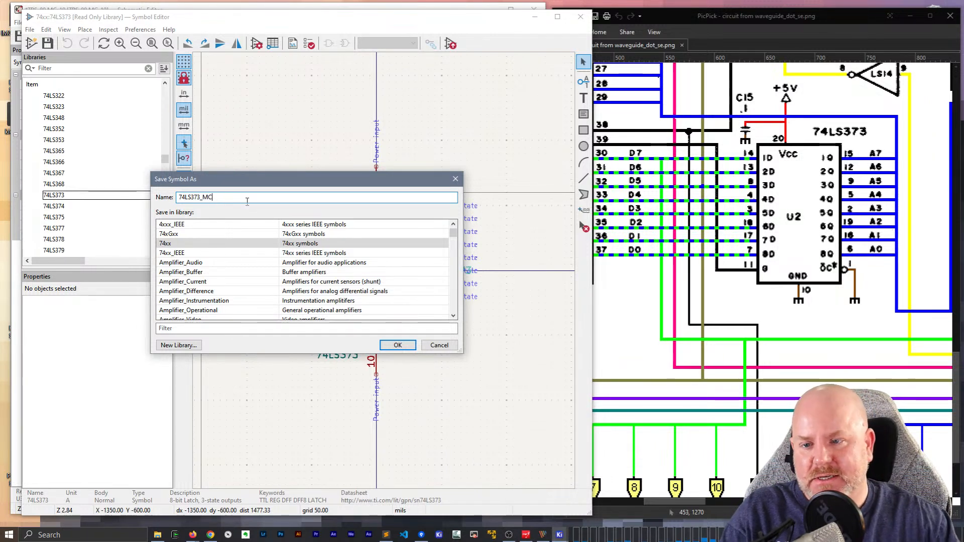
left_click(270, 329)
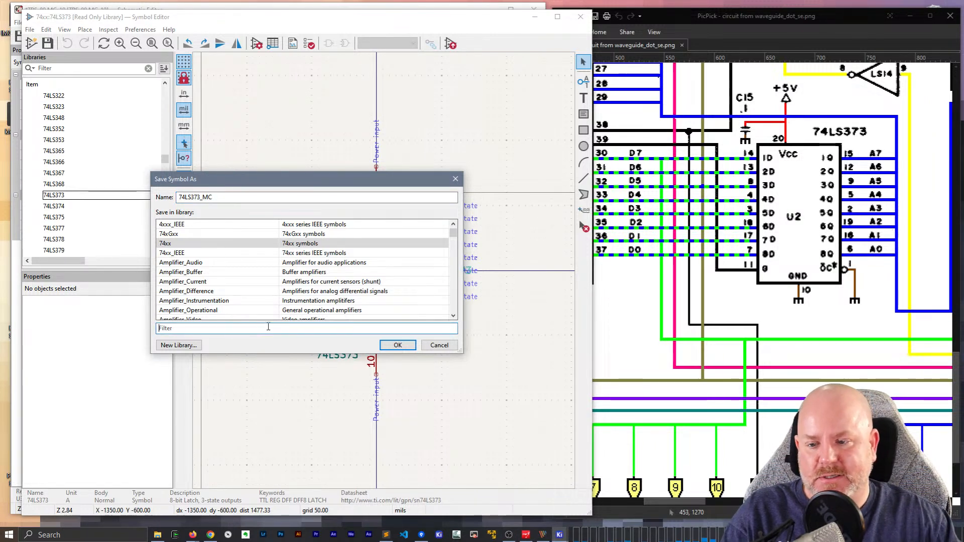
type("MC")
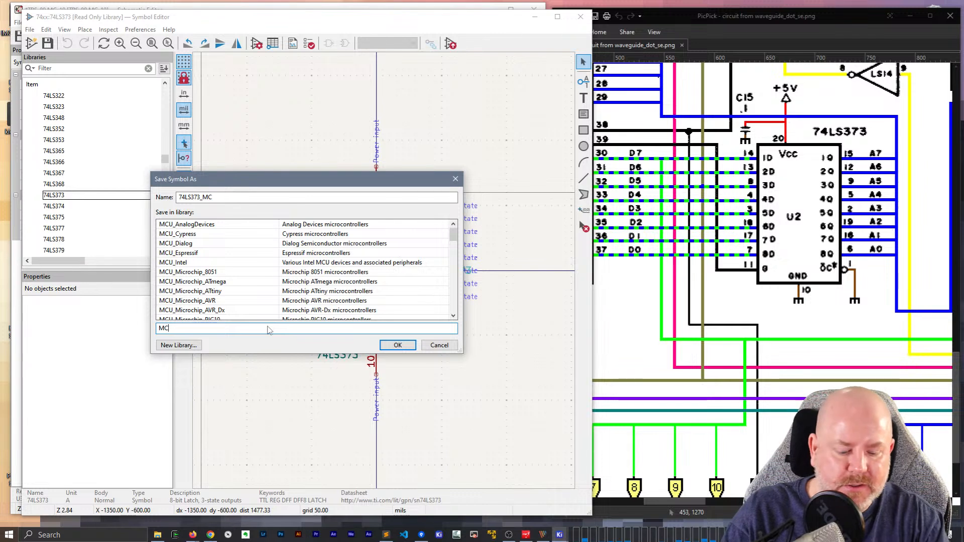
type("-10")
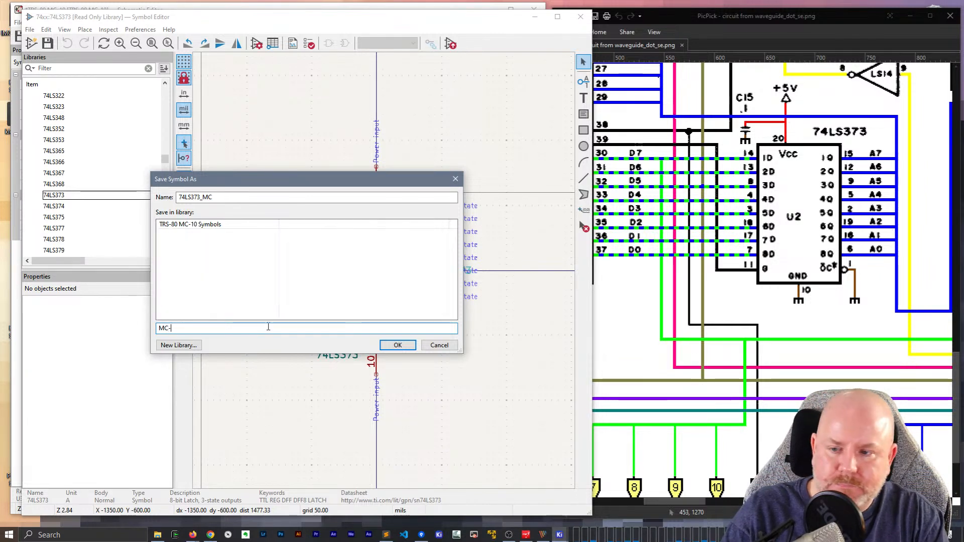
left_click(192, 224)
left_click(229, 198)
type("10")
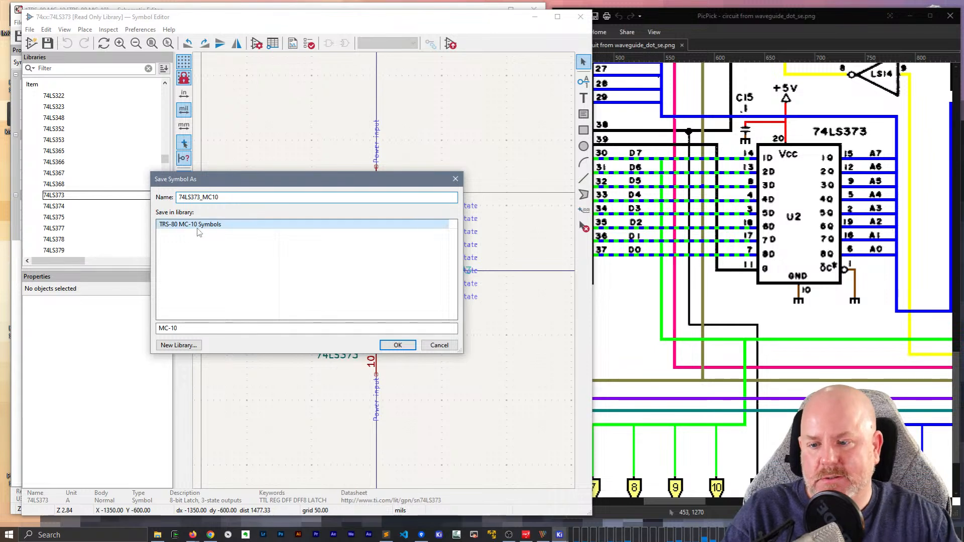
key("Return")
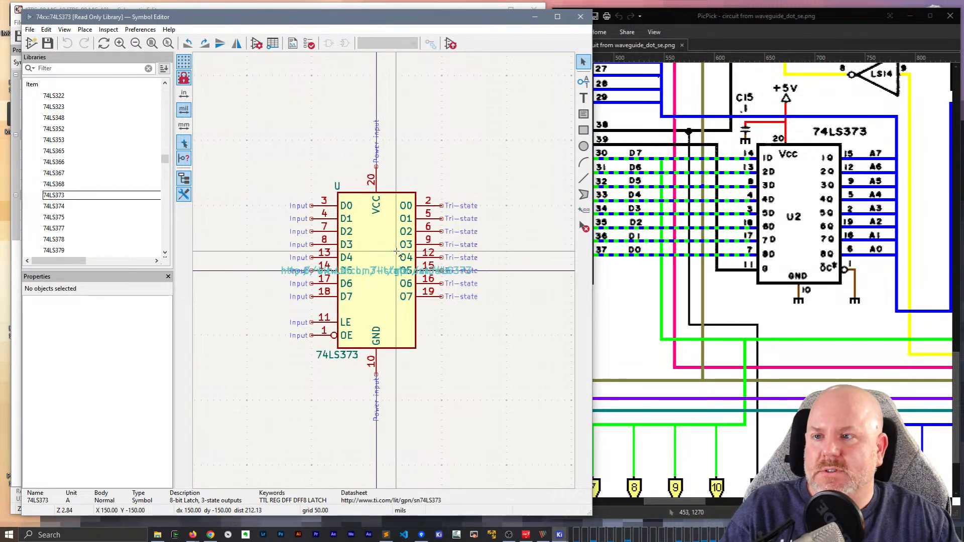
Dismiss the library-not-writable warning and close the Symbol Editor, discarding unsaved changes
key("ctrl+s")
left_click(367, 274)
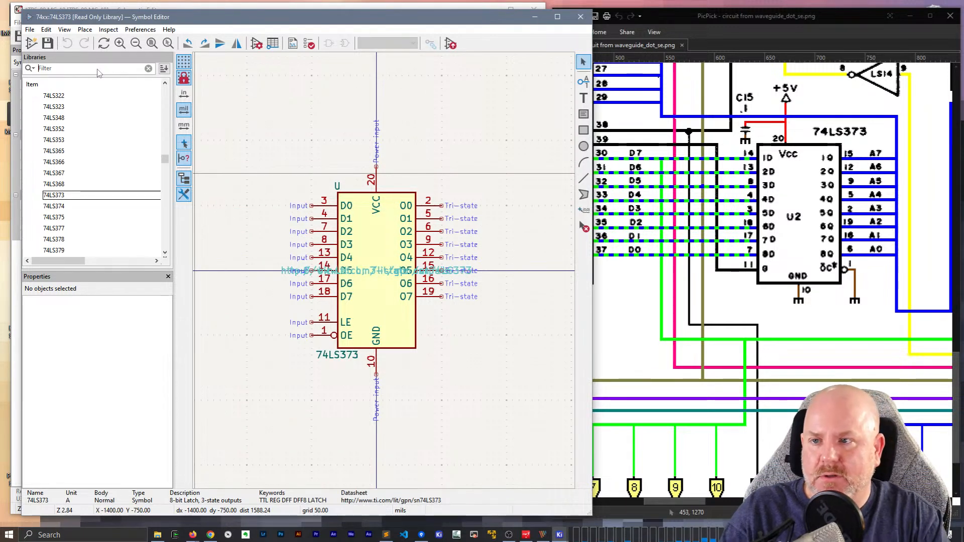
left_click(581, 17)
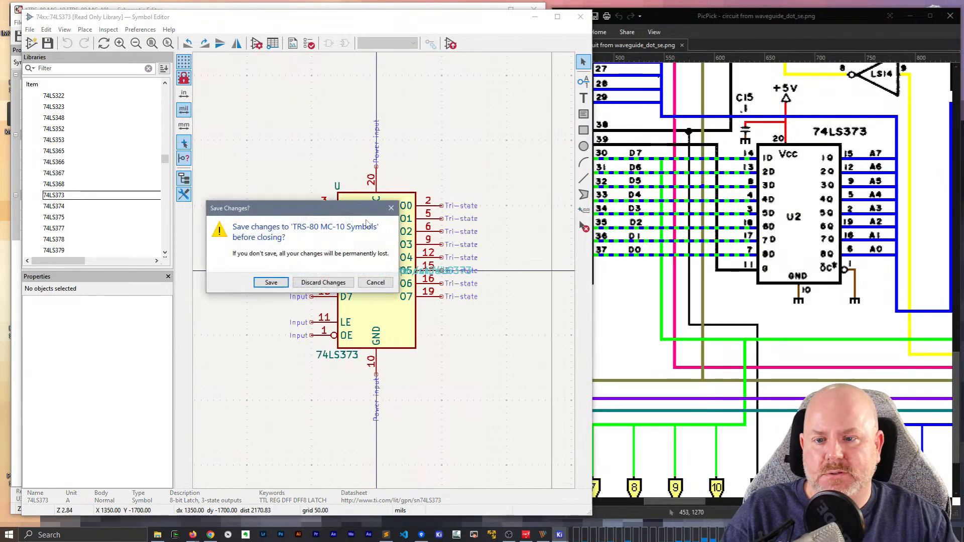
left_click(323, 285)
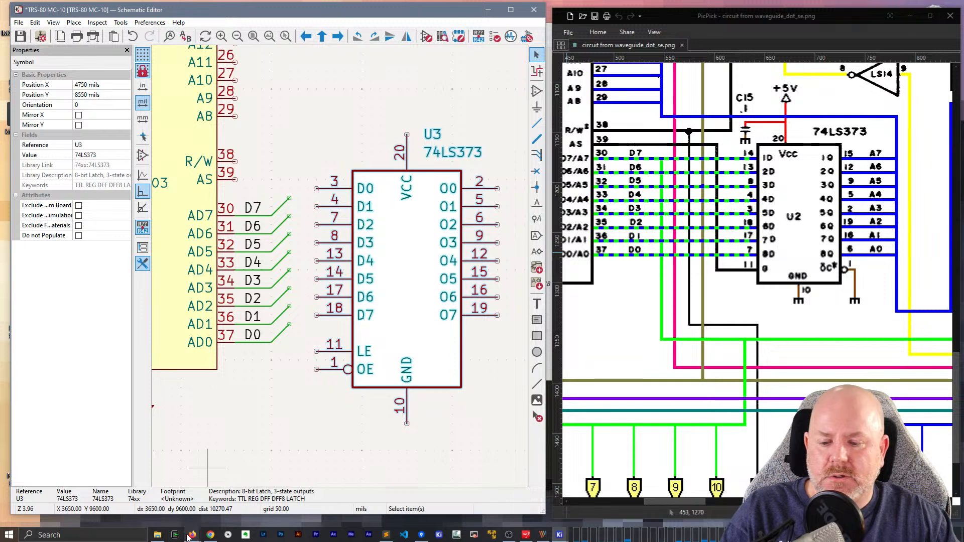
Launch the Symbol Editor from the KiCad project window and filter libraries to MC-10, checking MC6803 Microprocessor
left_click(561, 535)
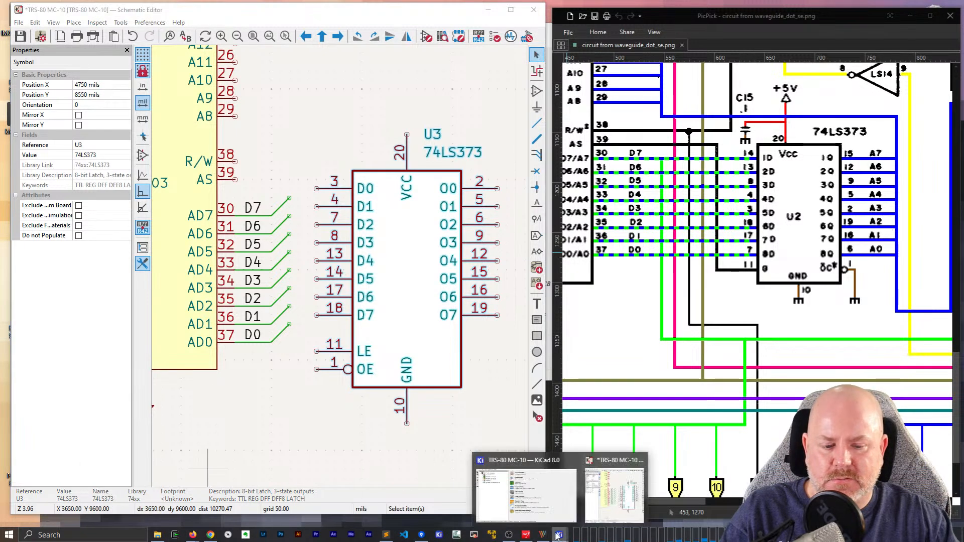
left_click(525, 490)
left_click(360, 105)
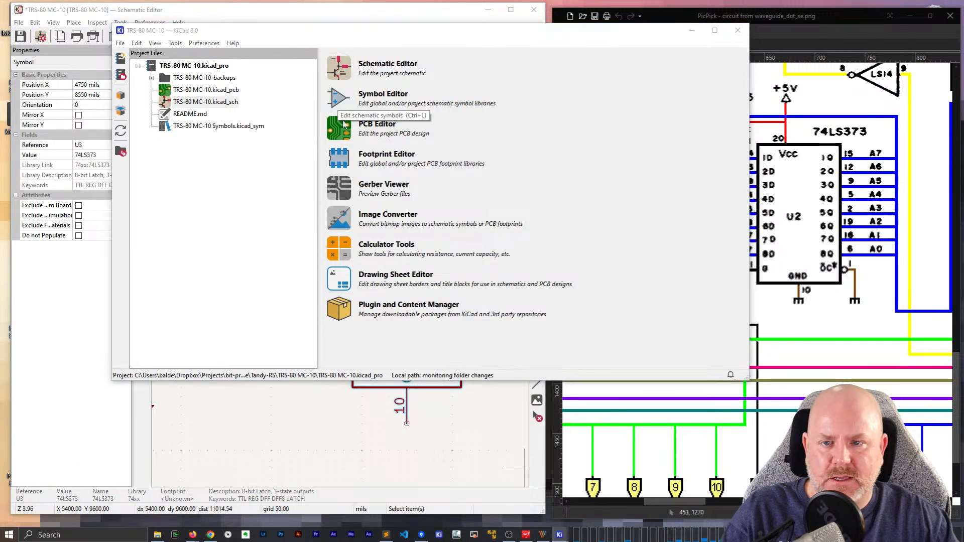
left_click(75, 68)
type("MC10")
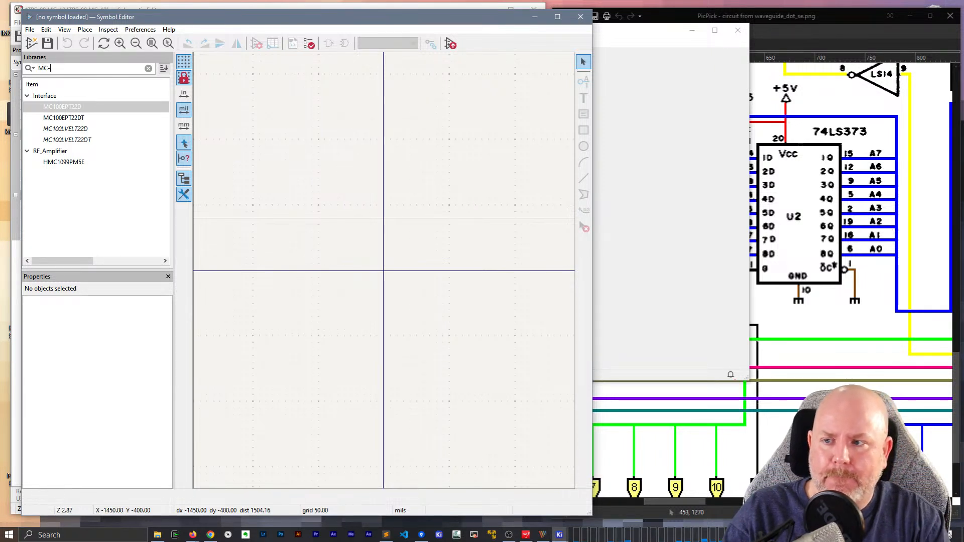
type("10")
left_click(62, 107)
Search the libraries for 74ls373 and load the 74LS373 symbol
left_click(148, 69)
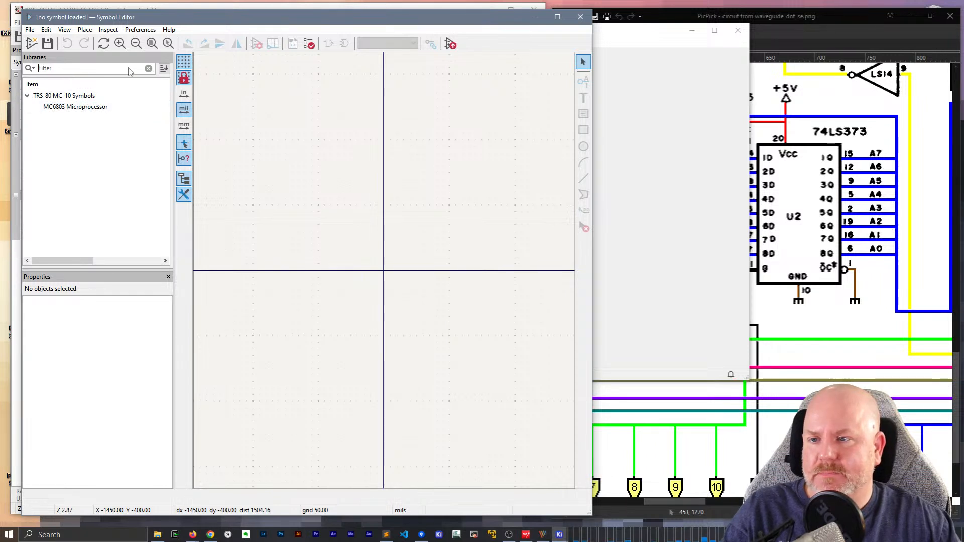
type("74ls373")
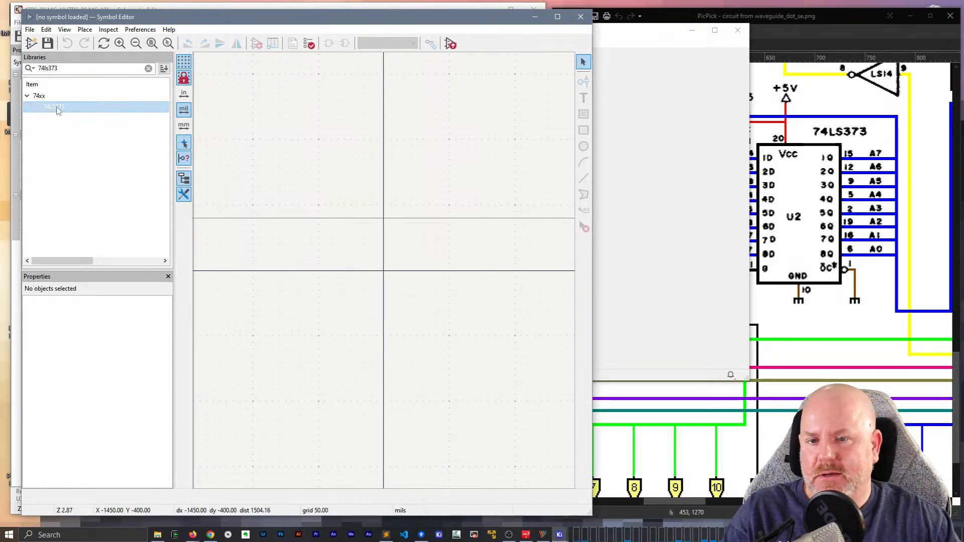
double_click(57, 107)
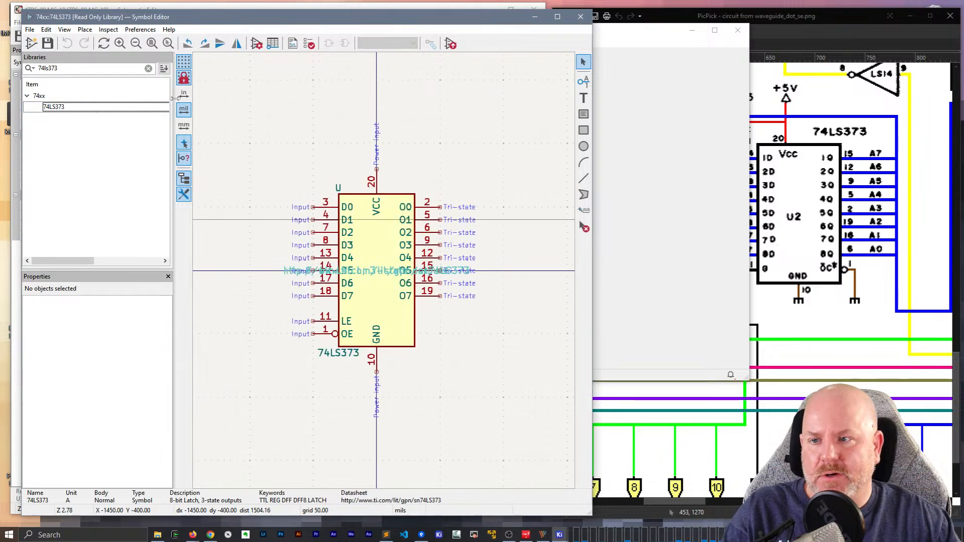
Save a copy named 74LS373_MC10 into the TRS-80 MC-10 Symbols library
left_click(30, 29)
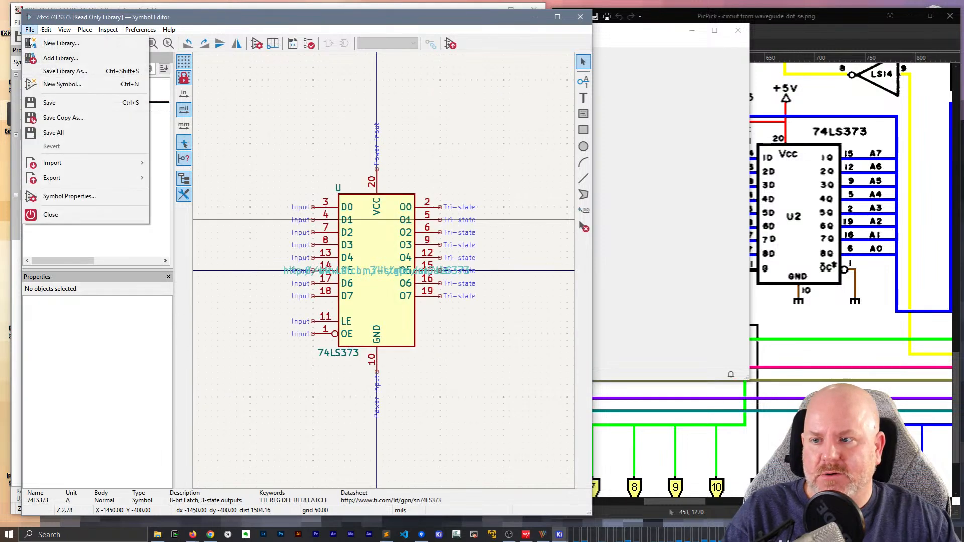
left_click(61, 117)
left_click(221, 196)
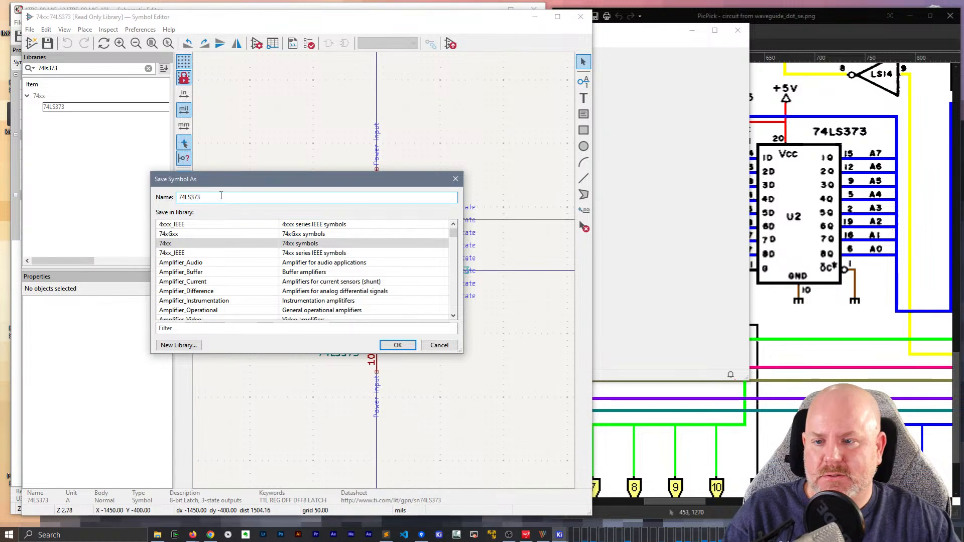
type("_MC10")
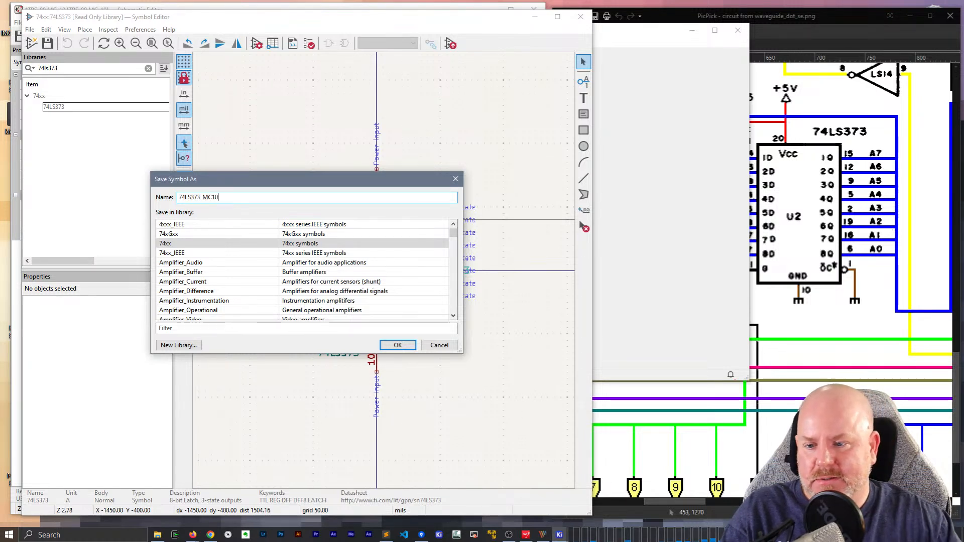
left_click(188, 329)
type("MC1-0")
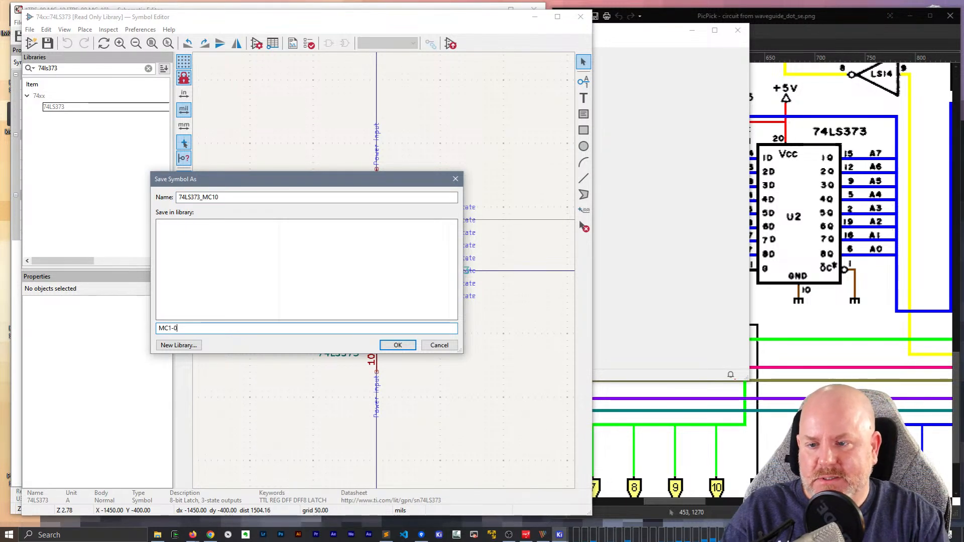
key("BackSpace")
key("BackSpace")
key("BackSpace")
type("-10")
double_click(196, 225)
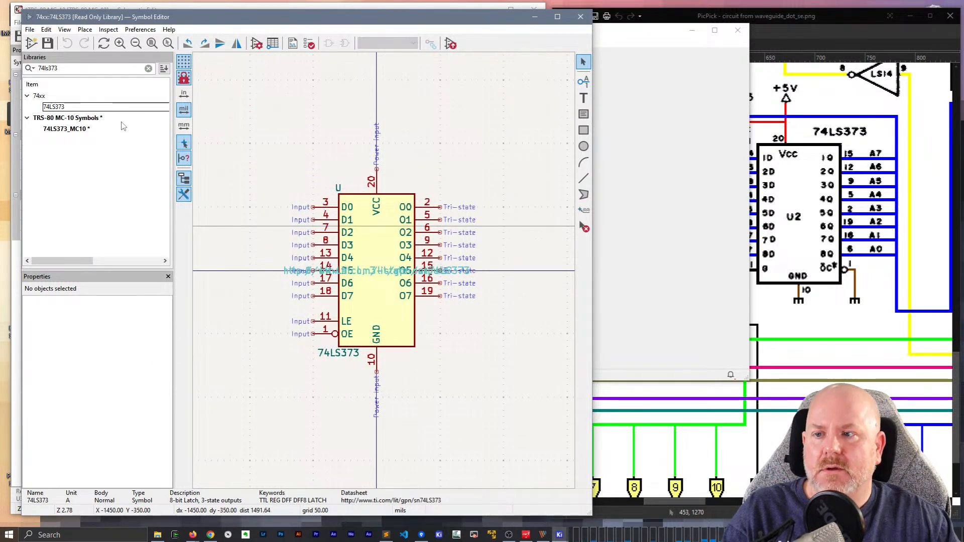
Open 74LS373_MC10 for editing and save the TRS-80 MC-10 Symbols library
double_click(76, 128)
key("ctrl+s")
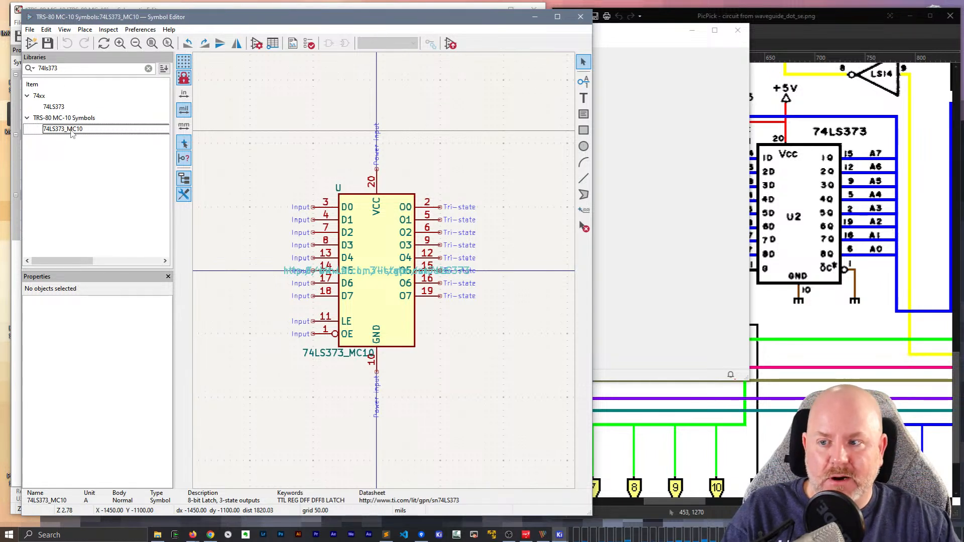
left_click(72, 130)
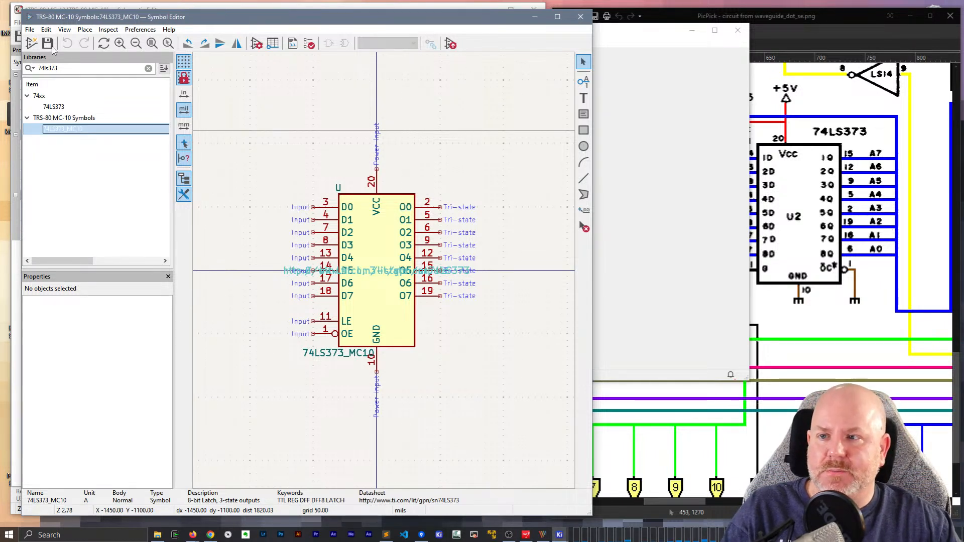
left_click(256, 45)
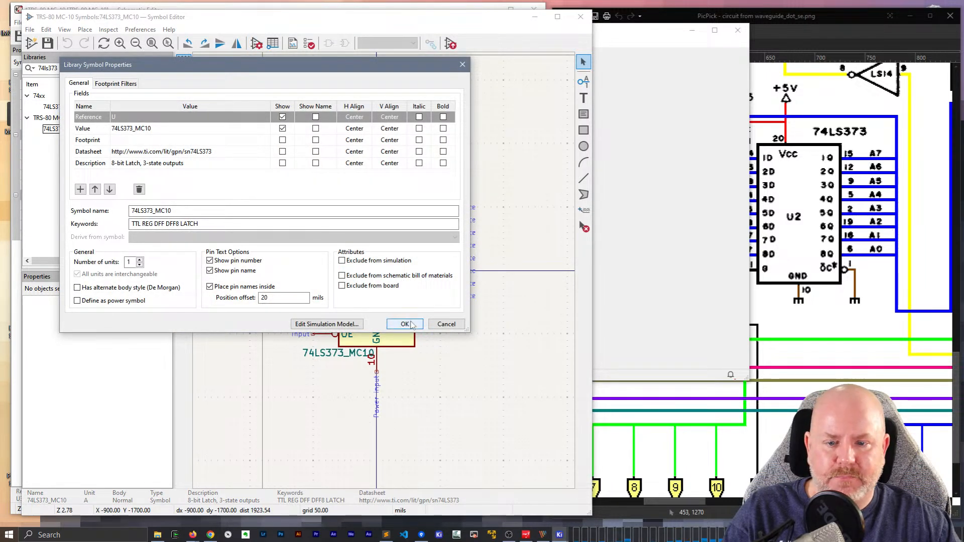
left_click(412, 325)
left_click(387, 273)
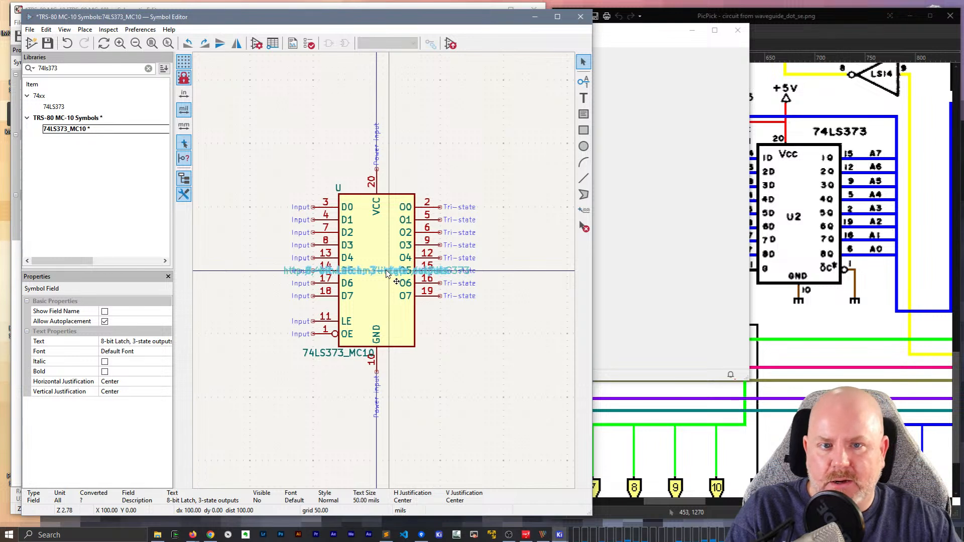
left_click_drag(386, 271, 394, 438)
left_click_drag(377, 275, 380, 439)
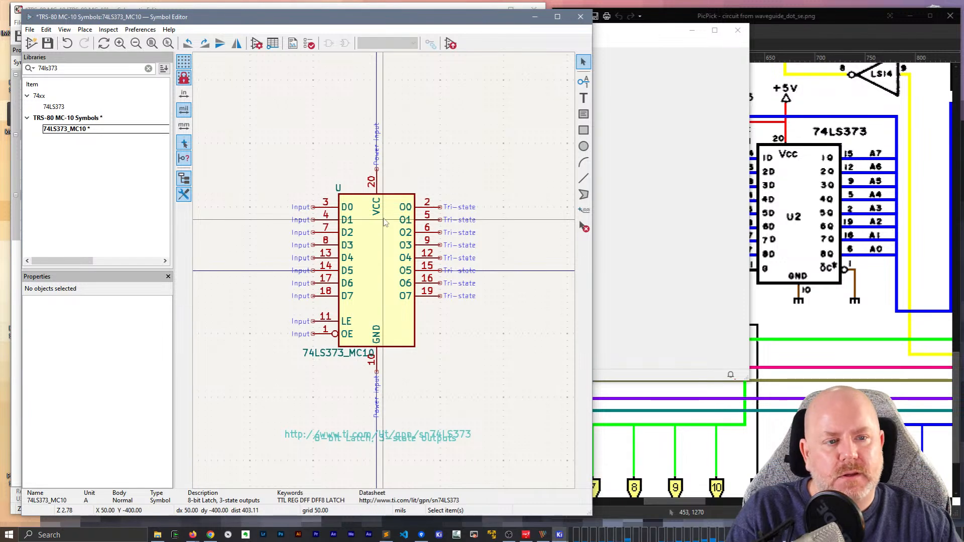
left_click(394, 207)
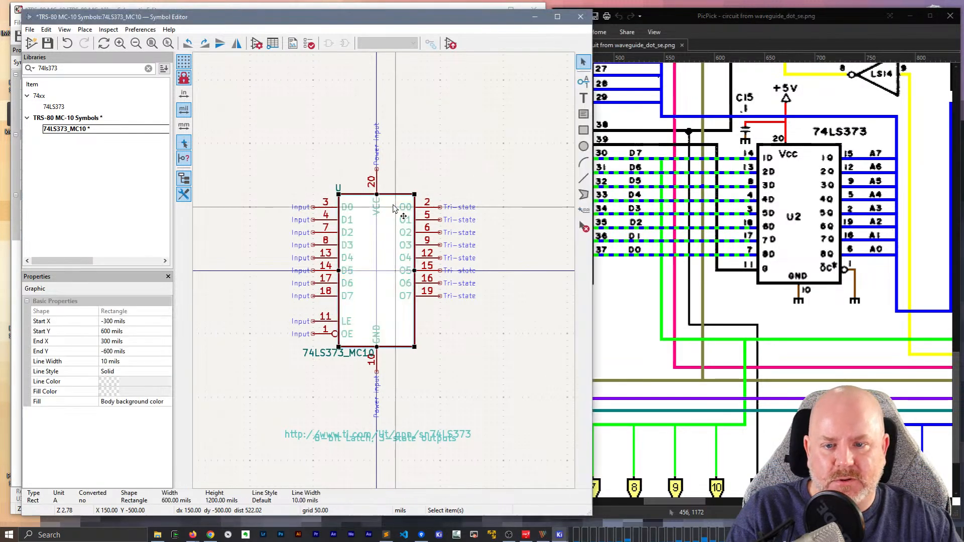
key("Escape")
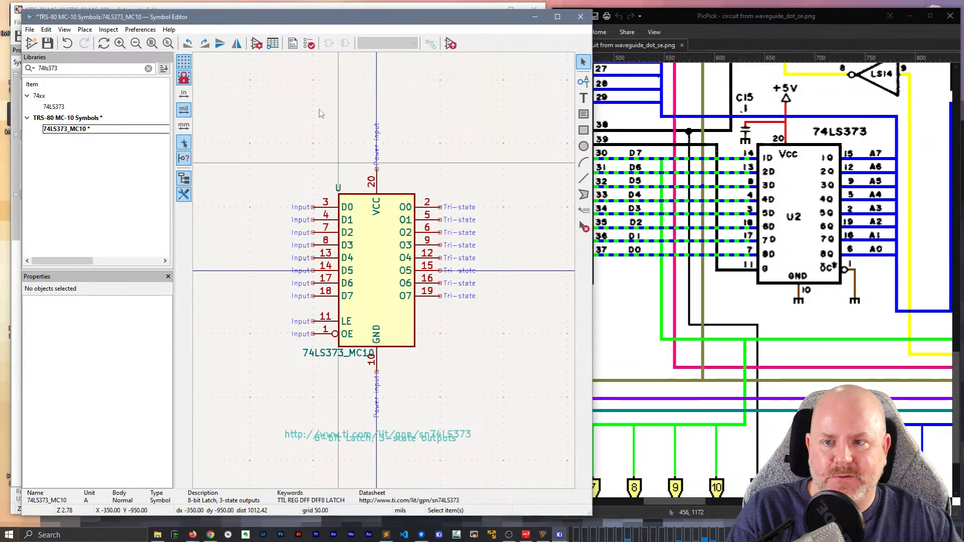
left_click(273, 44)
left_click_drag(280, 55, 309, 228)
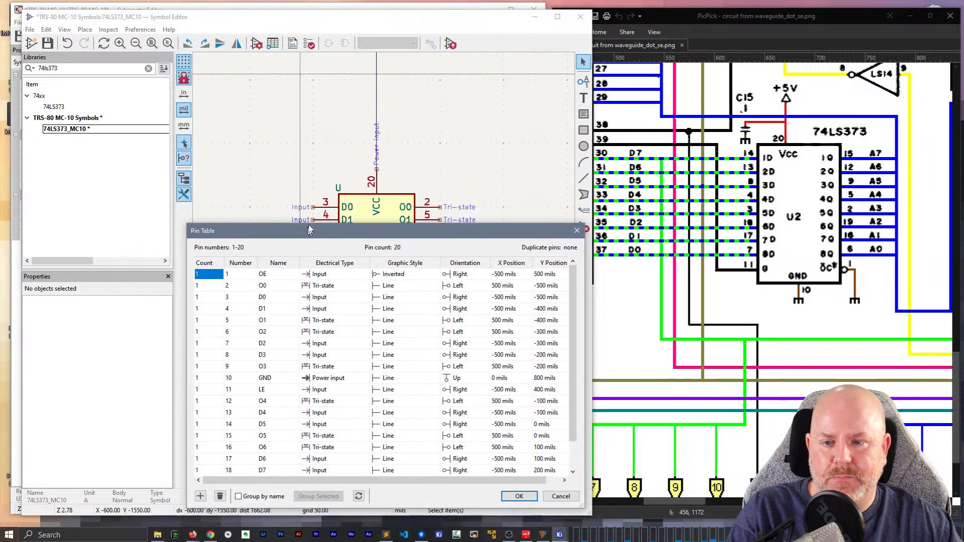
left_click(275, 297)
type("1")
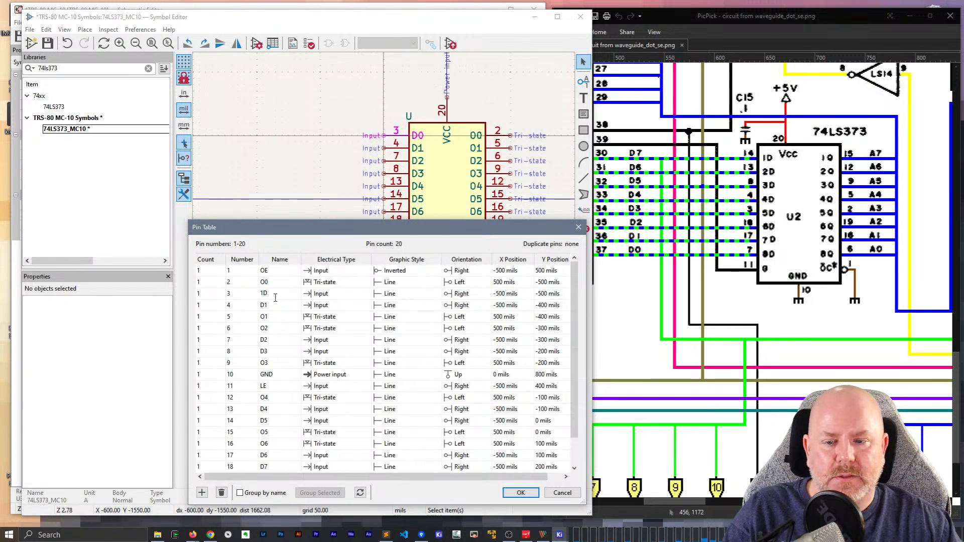
key("Escape")
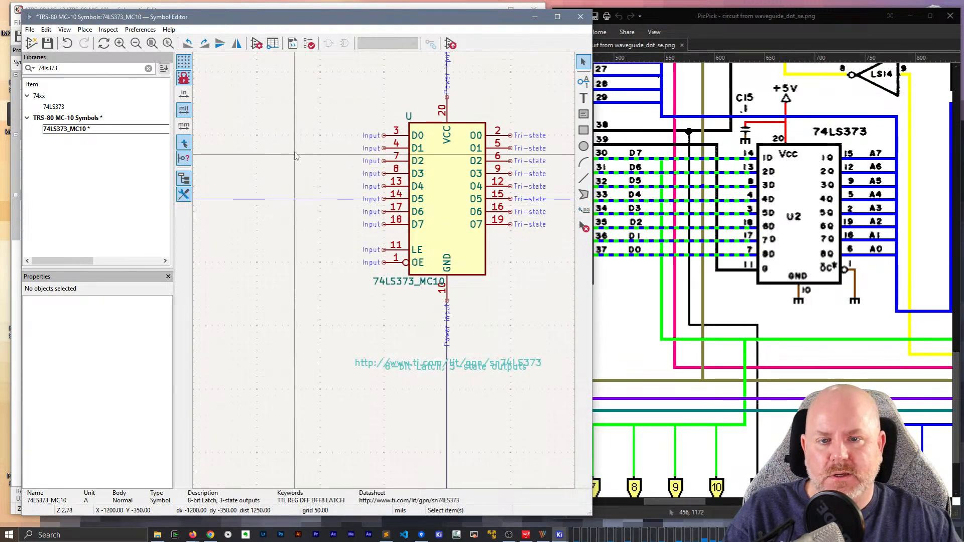
middle_click_drag(312, 116, 222, 137)
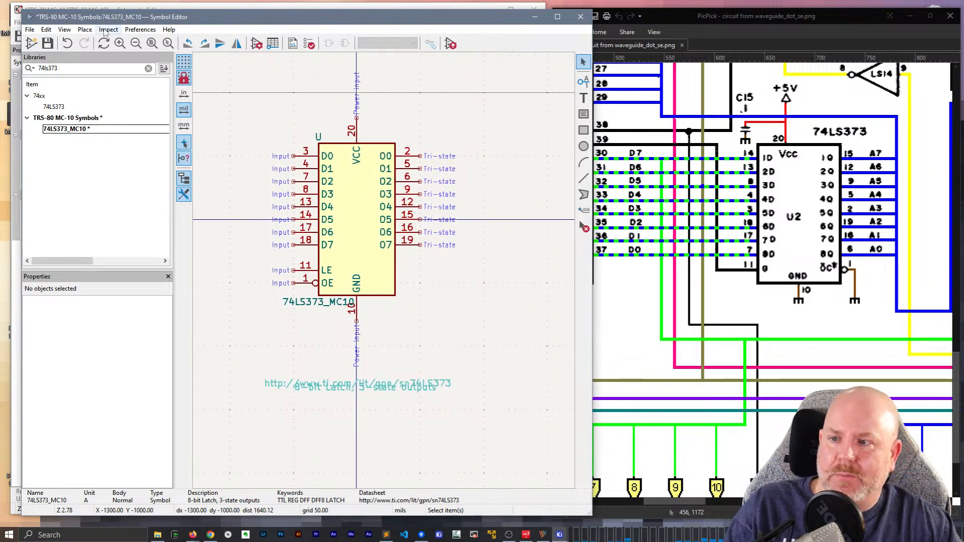
Hide the library tree, save the symbol, and rename pin D0 to 1D with number 14
left_click(184, 179)
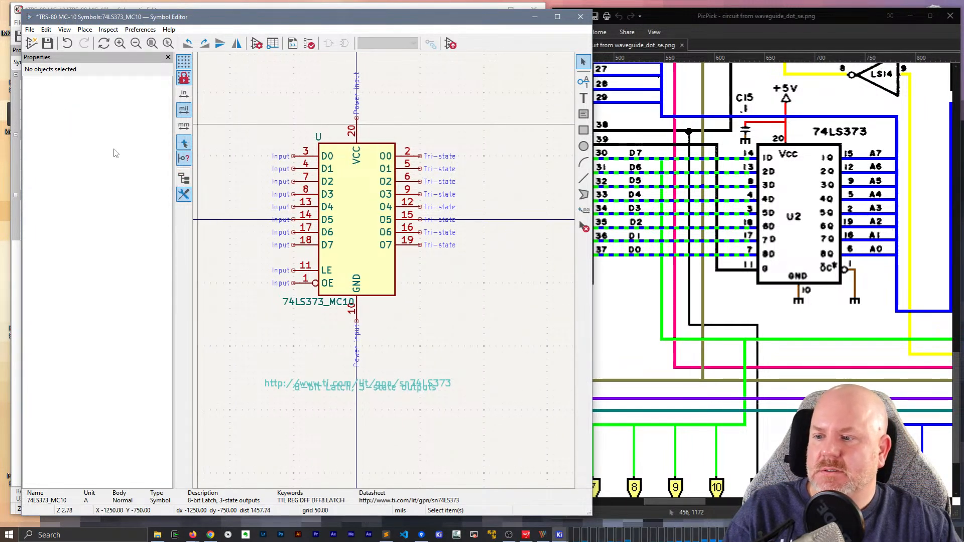
key("ctrl+s")
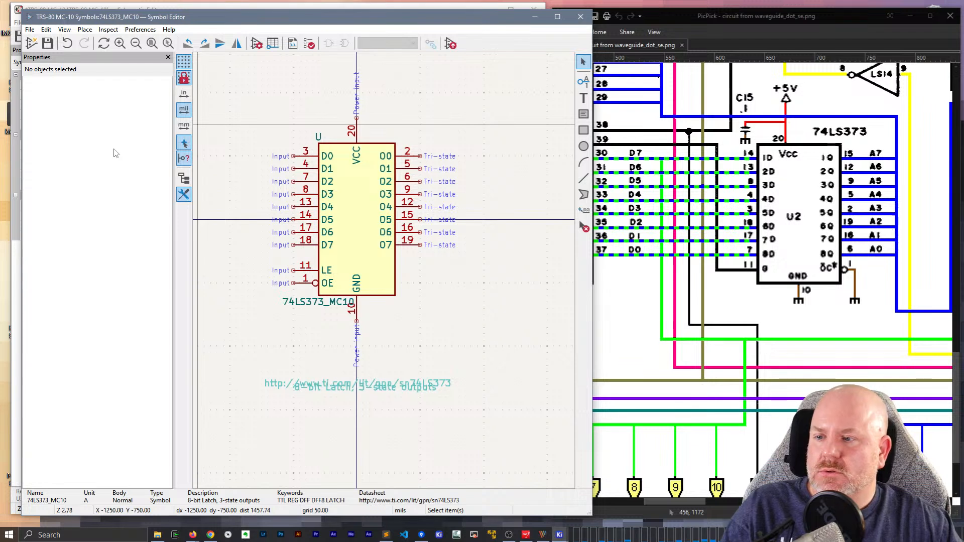
left_click(297, 157)
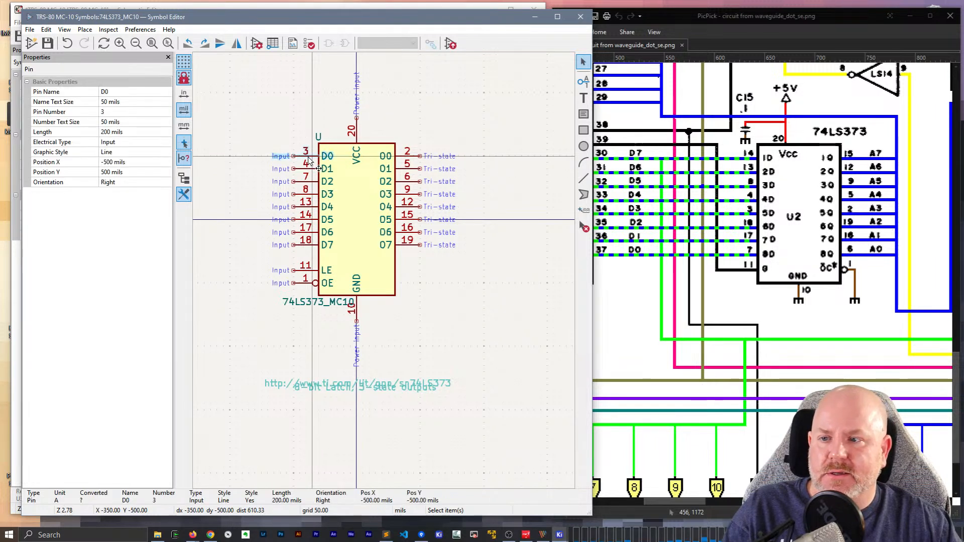
left_click(124, 113)
type("14")
left_click(124, 92)
type("1D")
key("Return")
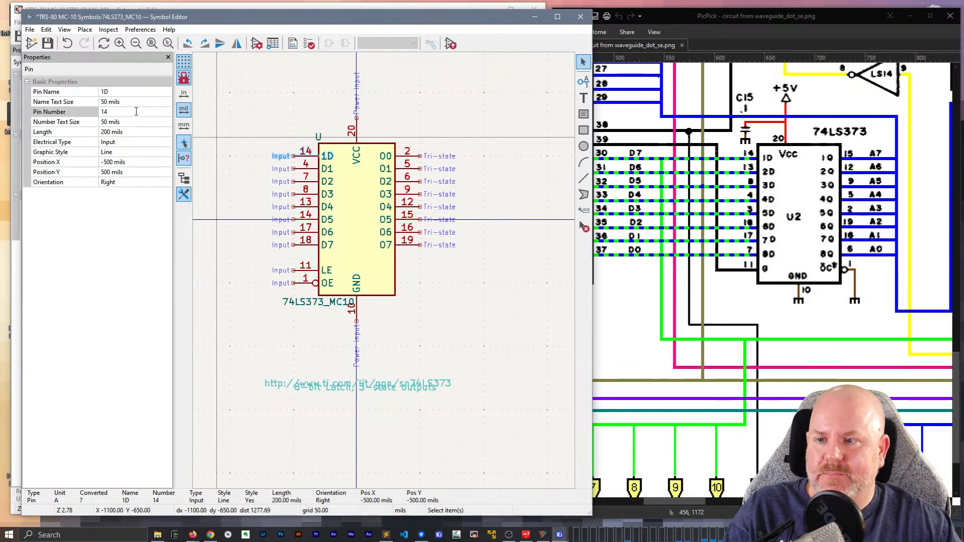
Rename pin D1 to 2D and give it pin number 13
left_click(303, 169)
left_click(136, 92)
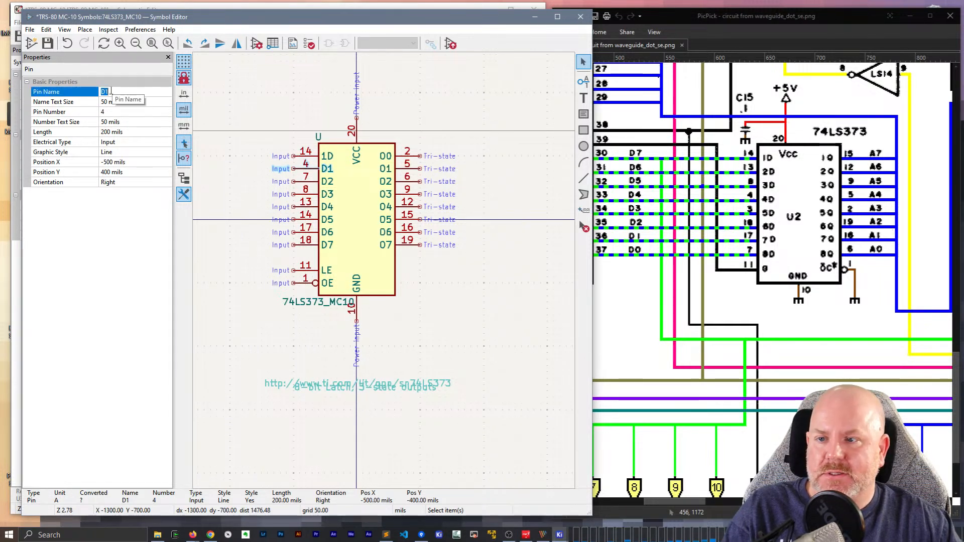
left_click(134, 112)
type("13")
left_click(134, 91)
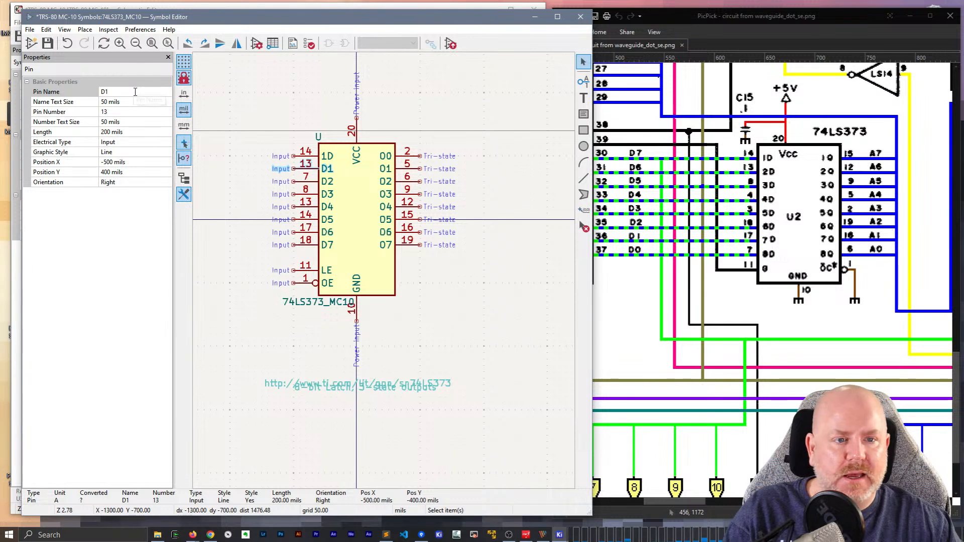
type("2D")
left_click(304, 182)
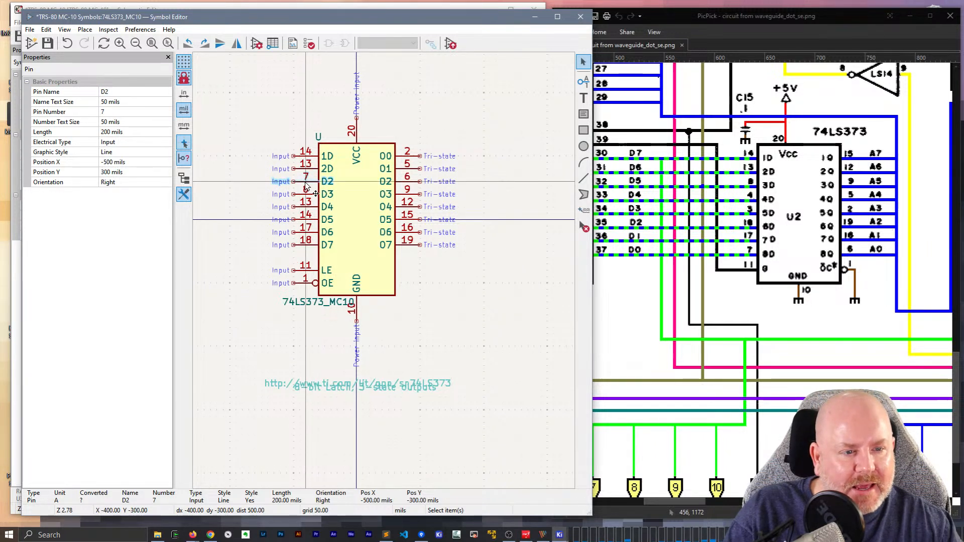
Rename pin D2 to 3D and give it pin number 8
left_click(122, 93)
type("3D")
left_click(121, 111)
left_click(121, 111)
type("8")
left_click(305, 195)
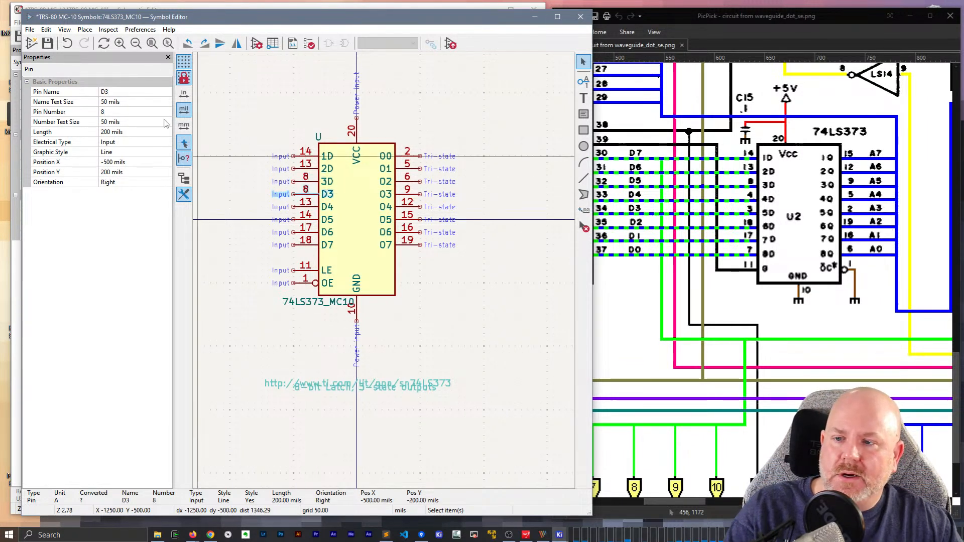
Rename input pins D3–D7 to 4D, 5D, 6D, 7D and 8D
left_click(146, 91)
type("4")
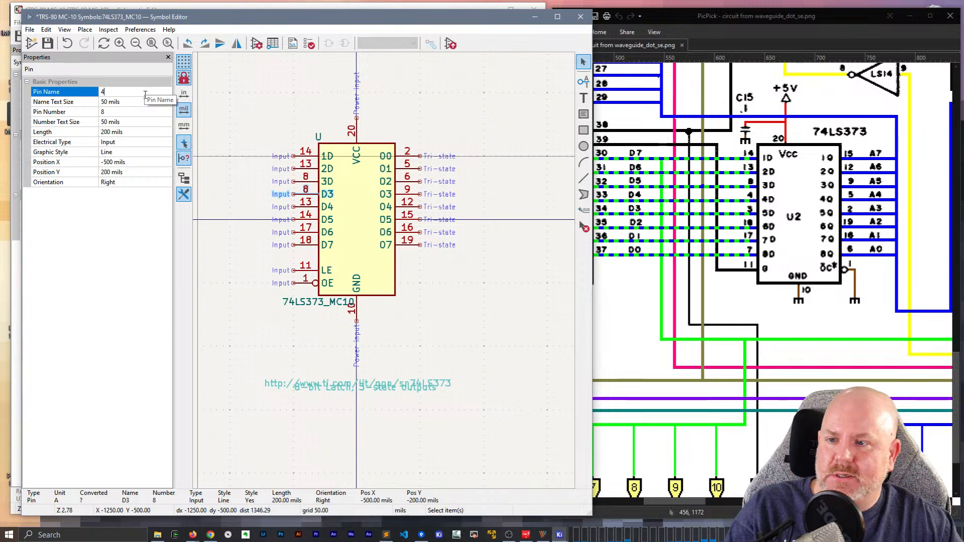
type("D")
left_click(305, 207)
left_click(145, 91)
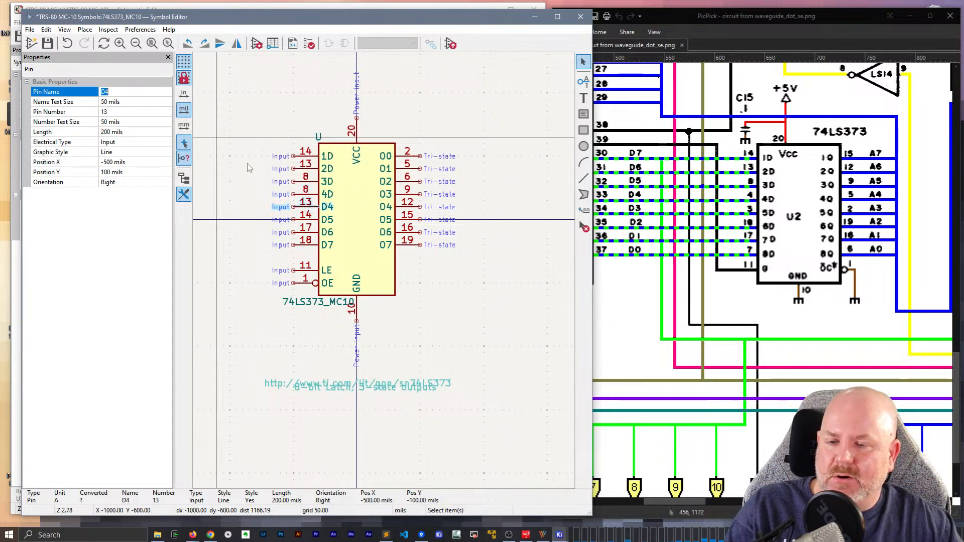
type("5D")
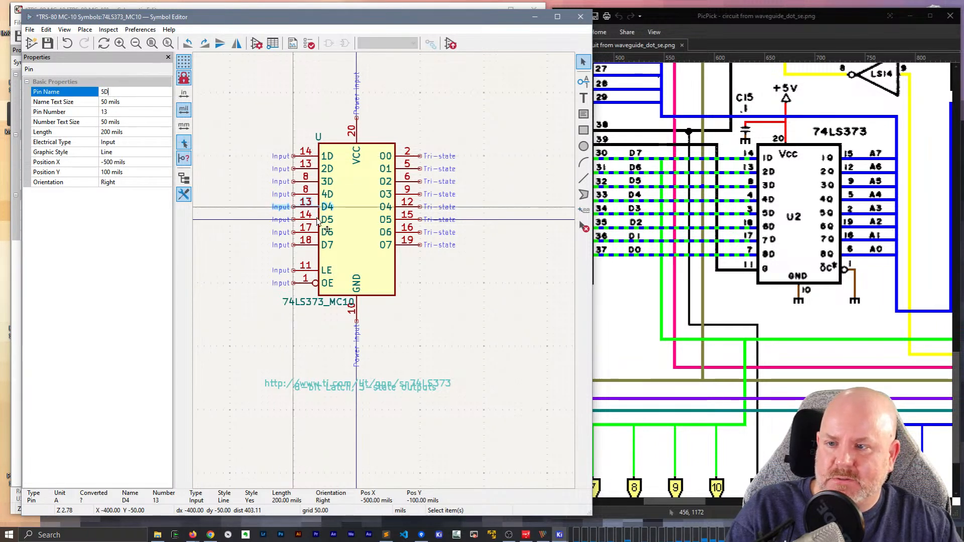
left_click(305, 219)
left_click(134, 92)
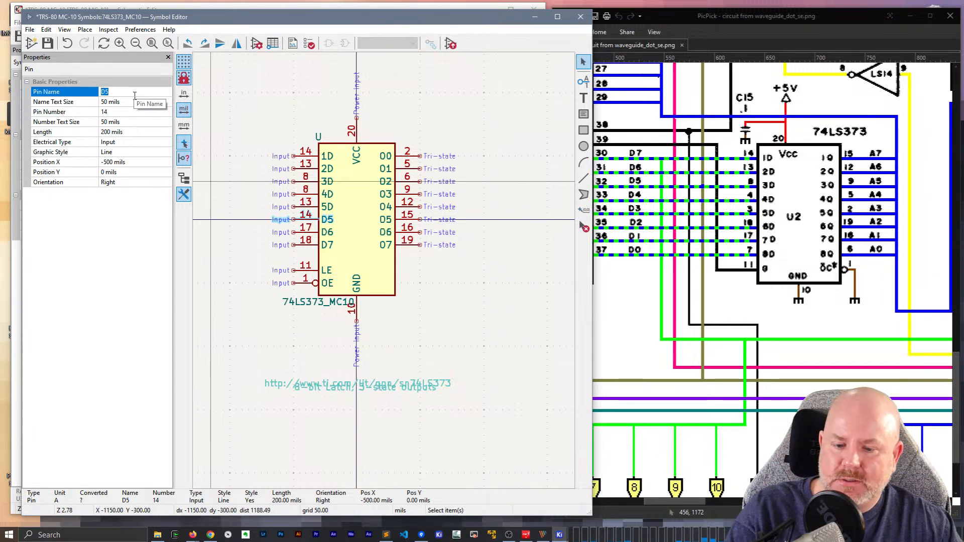
type("6D")
left_click(306, 232)
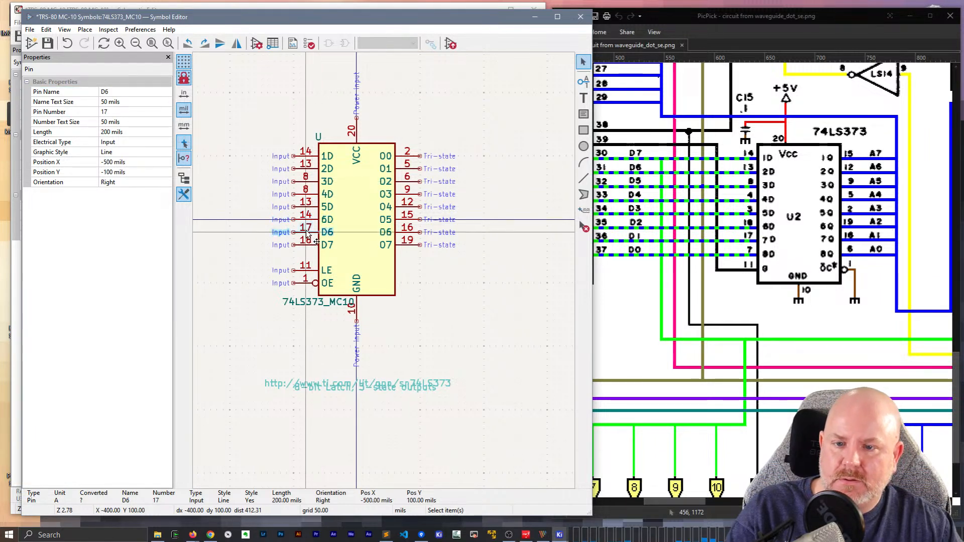
left_click(126, 93)
type("7D")
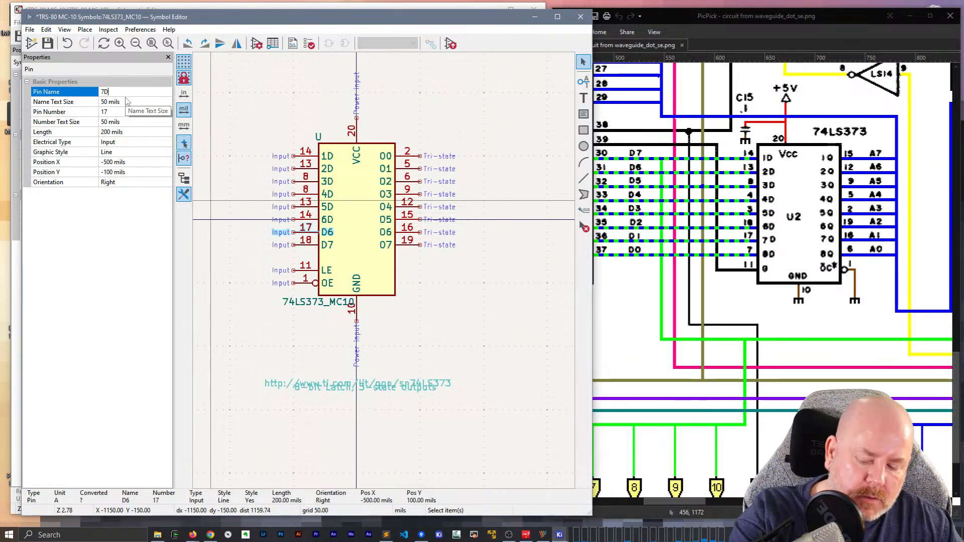
left_click(310, 245)
left_click(118, 91)
type("8")
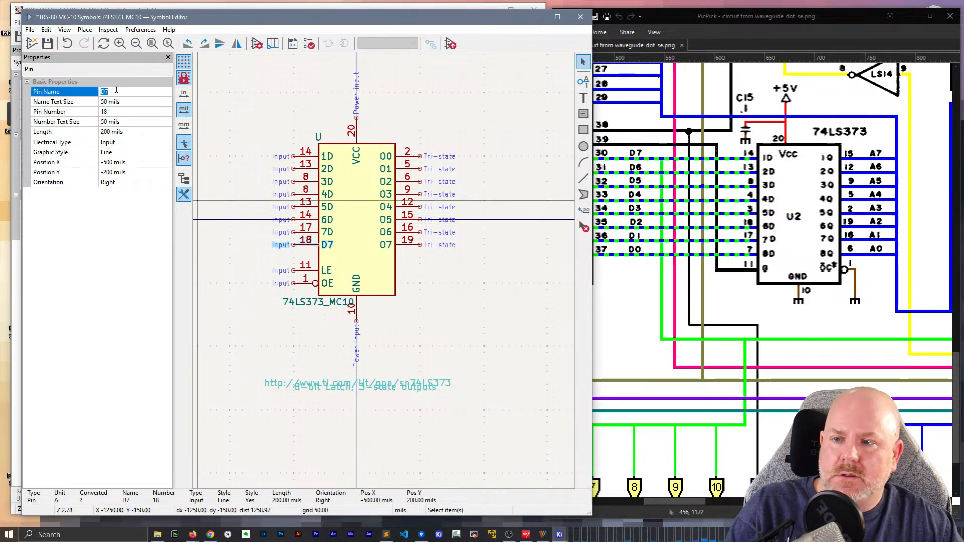
type("D")
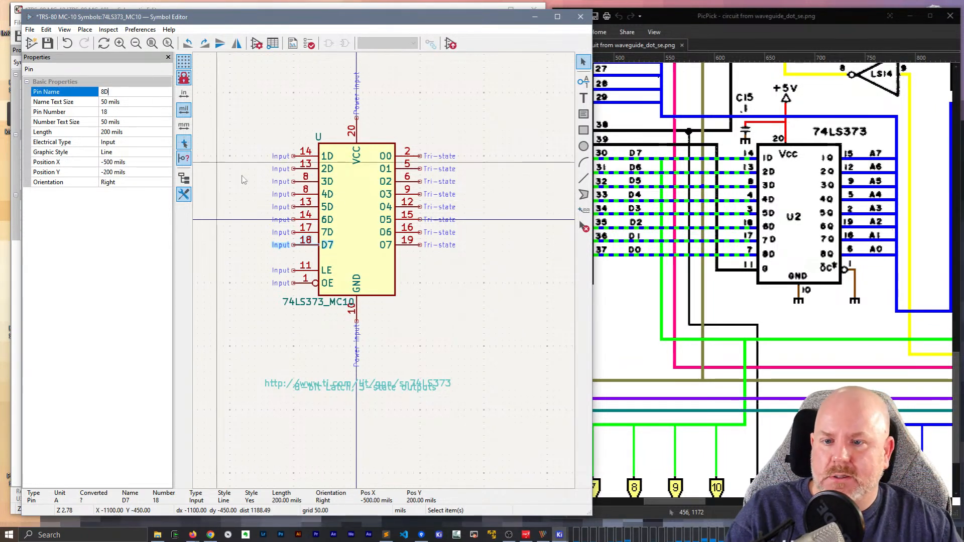
left_click(309, 190)
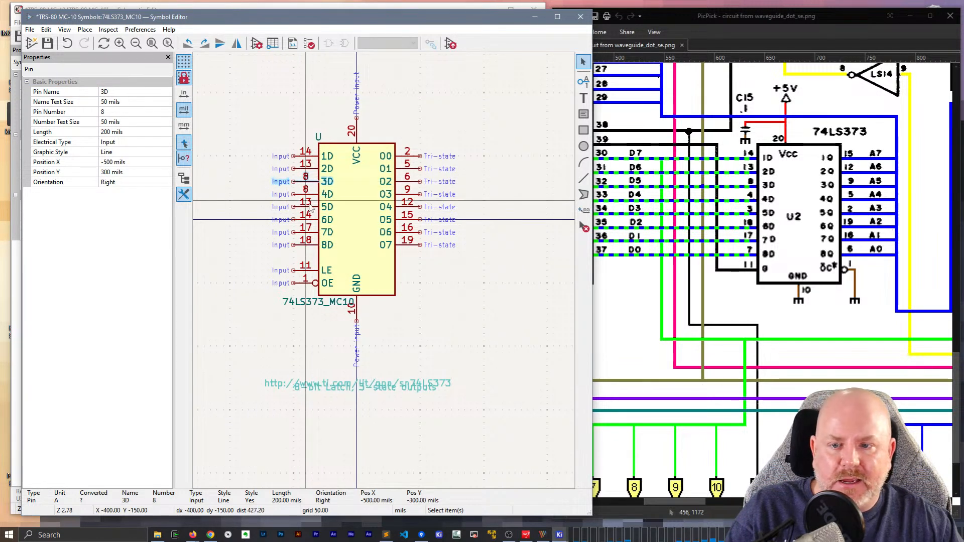
Renumber pins 4D, 5D and 6D to 4, 3 and 18
left_click(139, 111)
type("4")
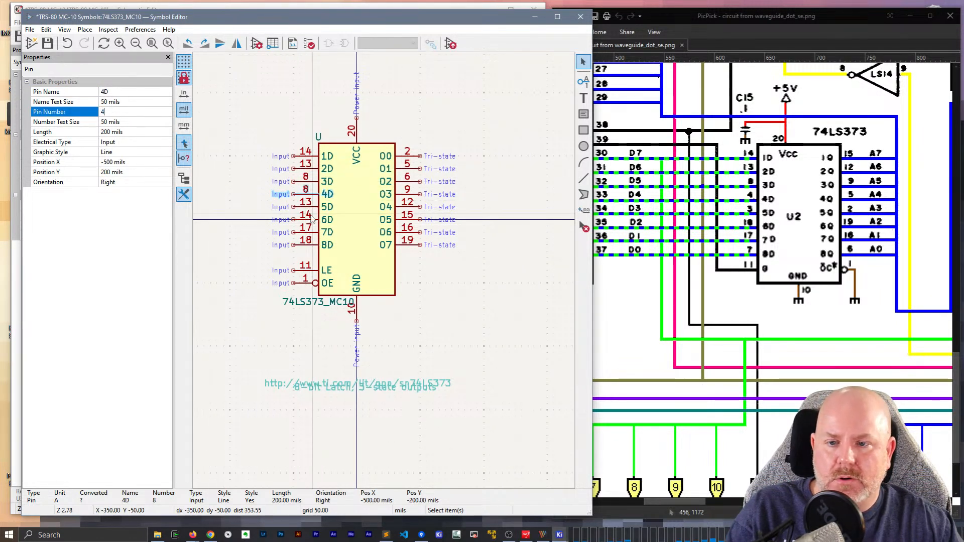
left_click(311, 207)
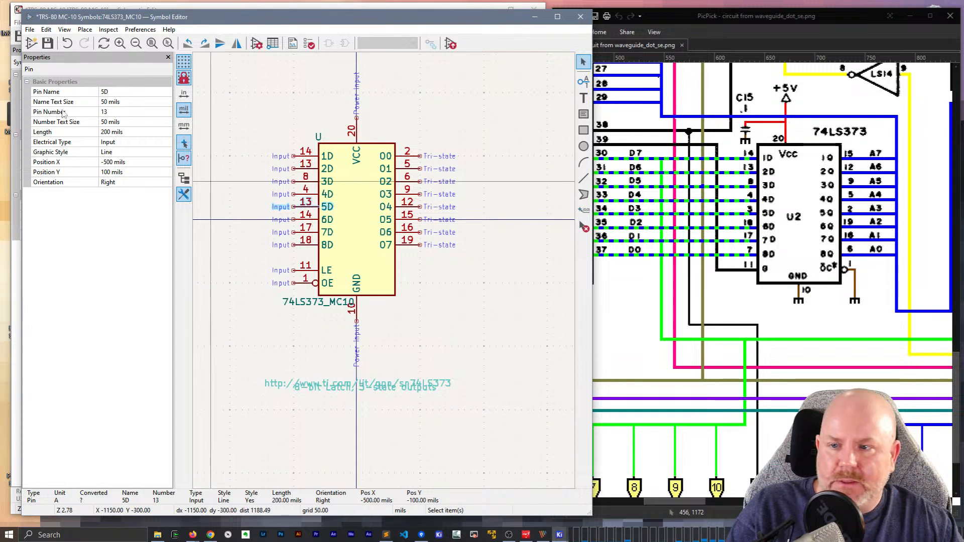
left_click(139, 111)
type("3")
left_click(303, 221)
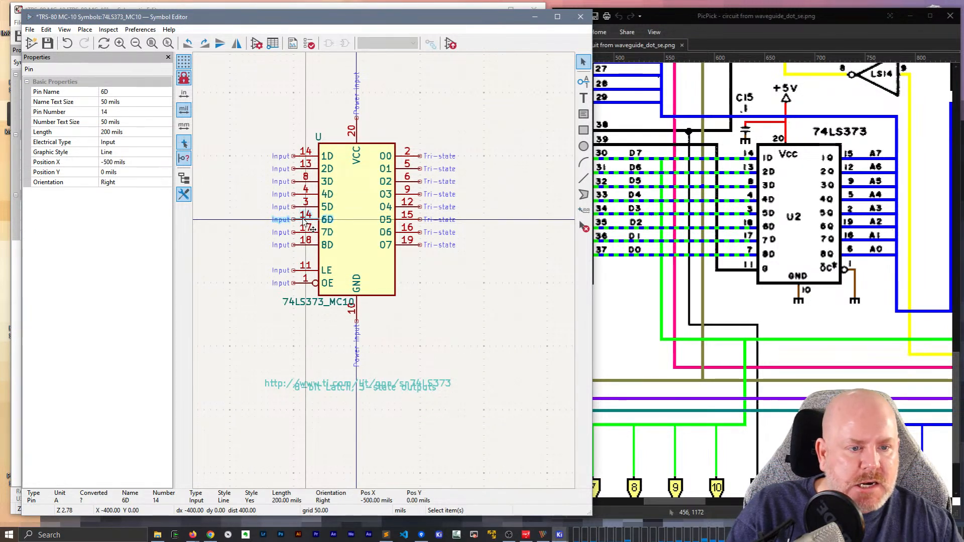
left_click(128, 111)
type("1")
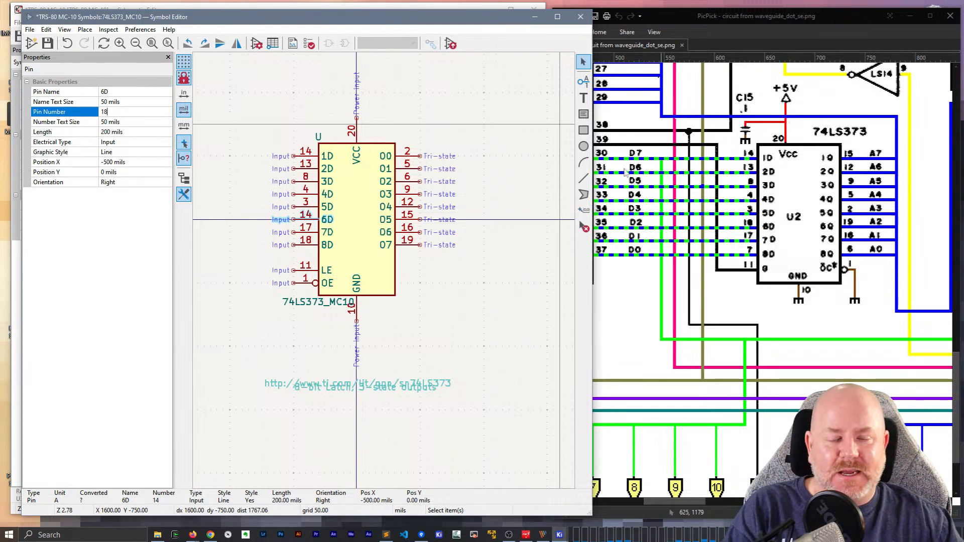
key("Return")
left_click(314, 234)
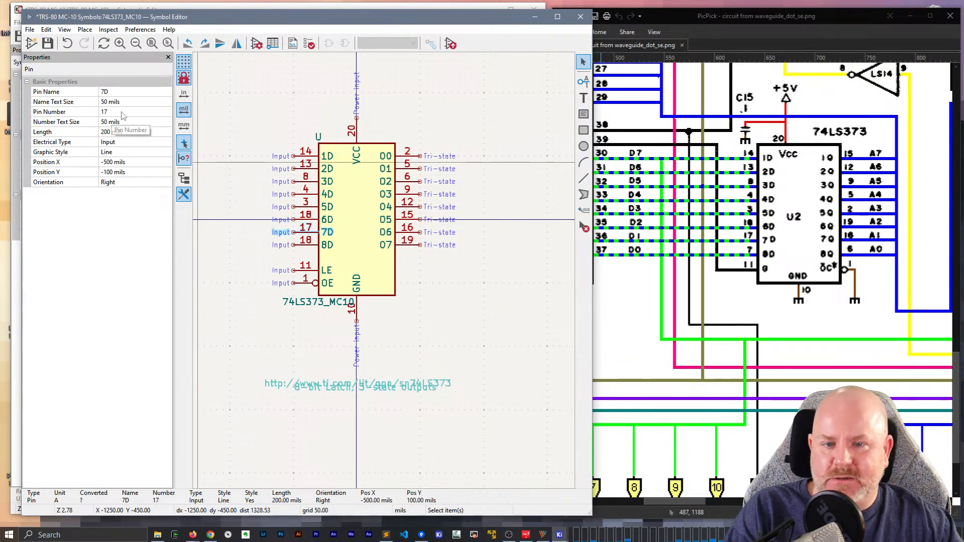
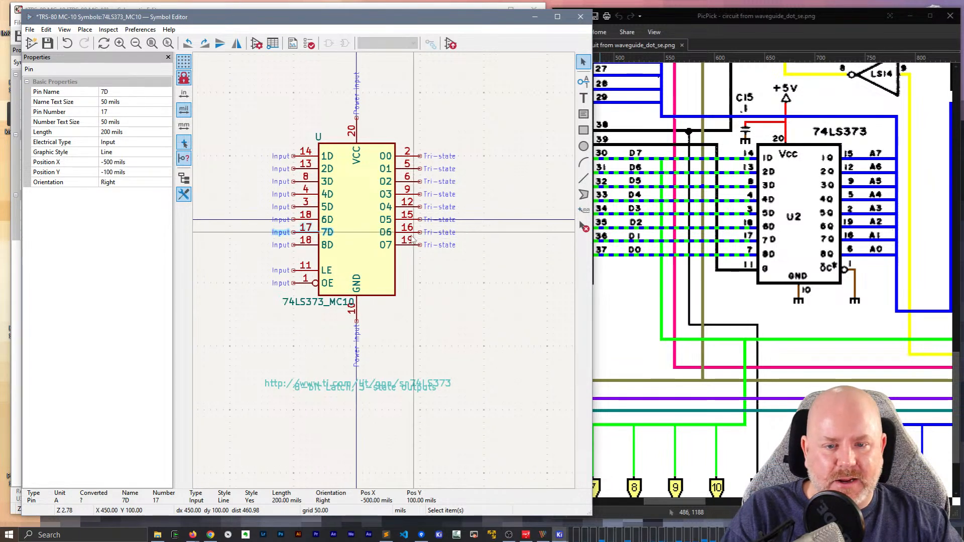
Renumber the 8D input pin to pin 7
left_click(322, 249)
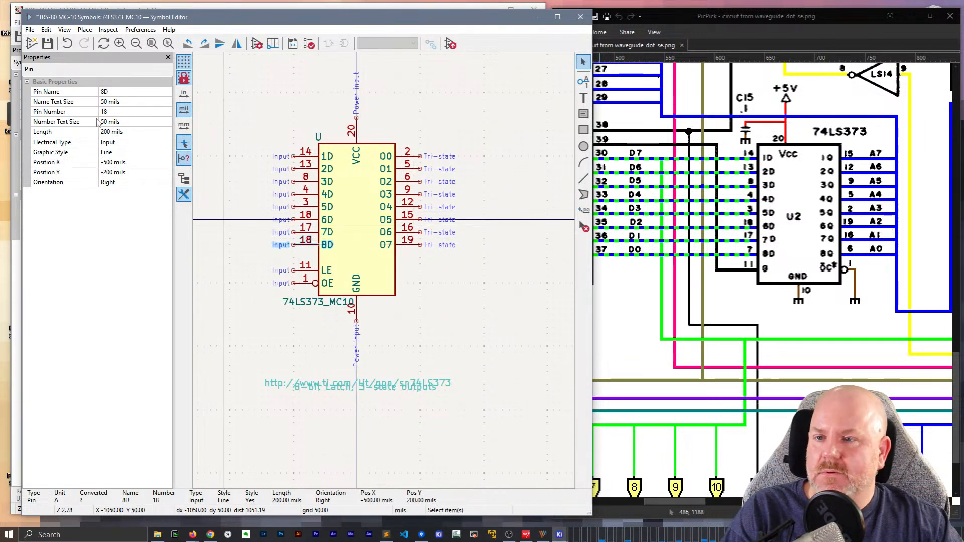
left_click(119, 112)
type("7")
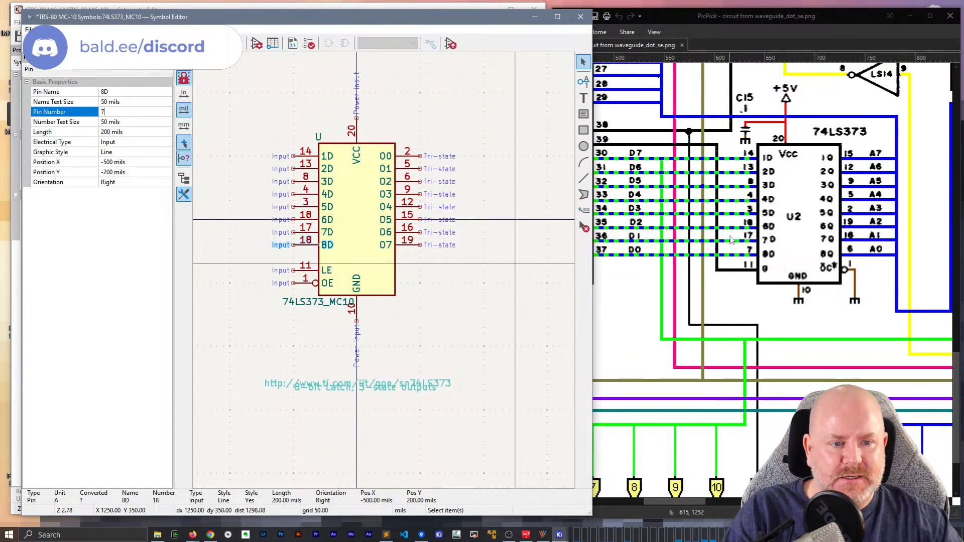
left_click(305, 246)
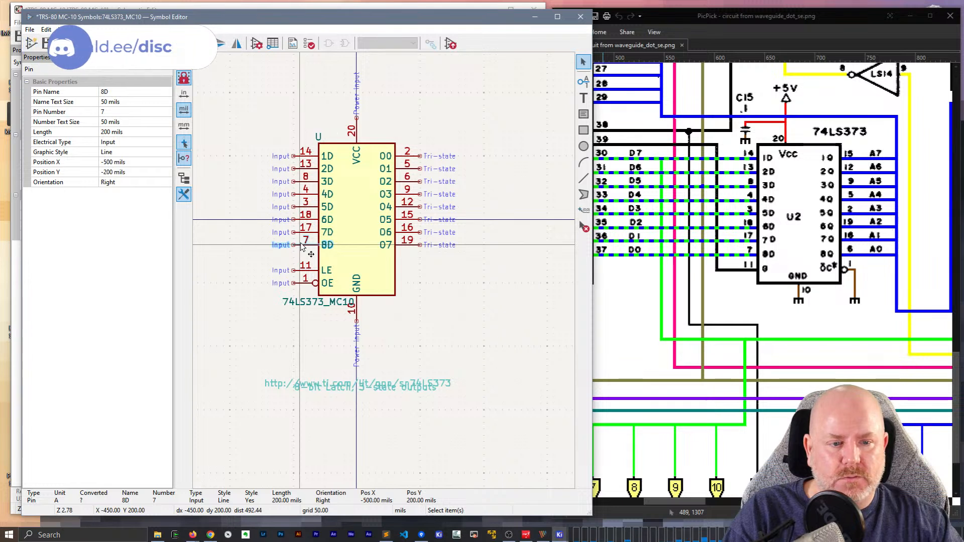
Move the LE pin up one grid step
left_click(307, 271)
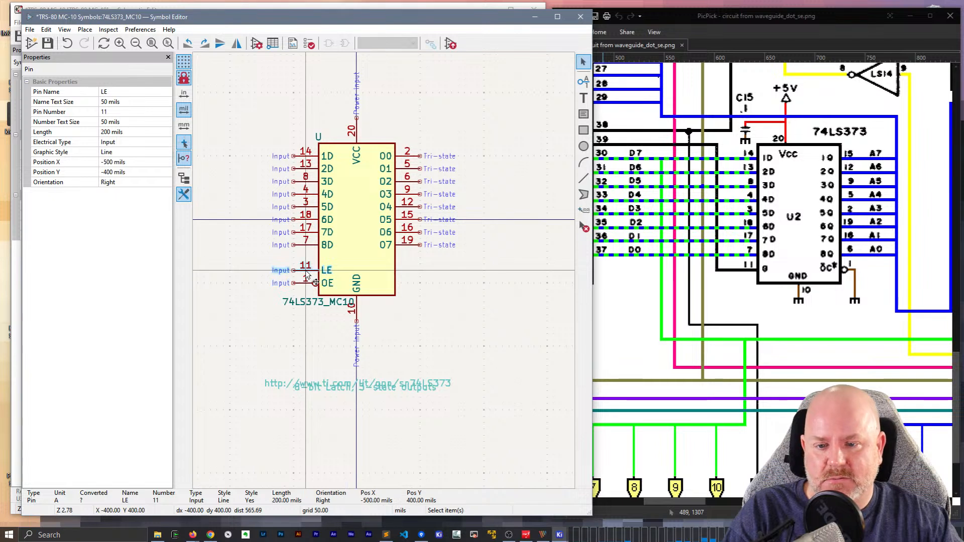
key("m")
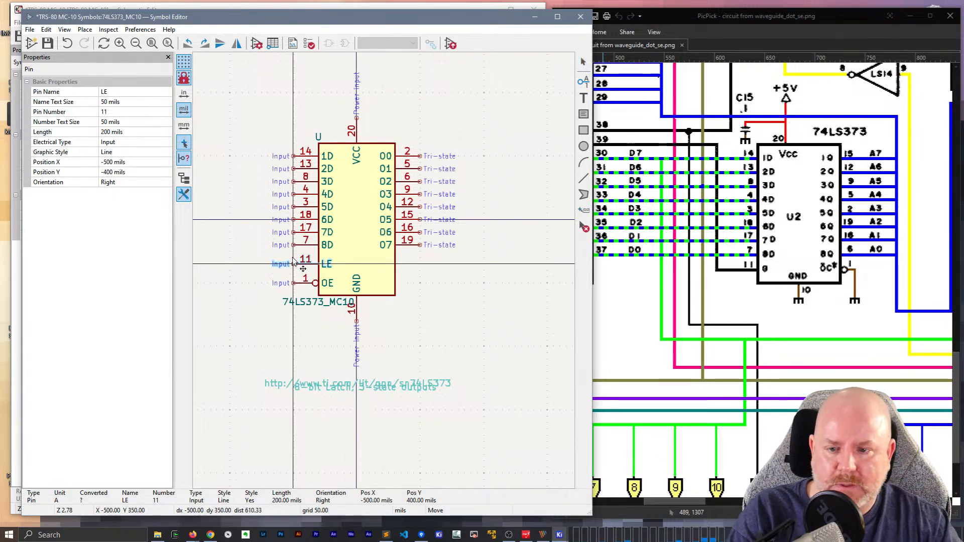
left_click(293, 264)
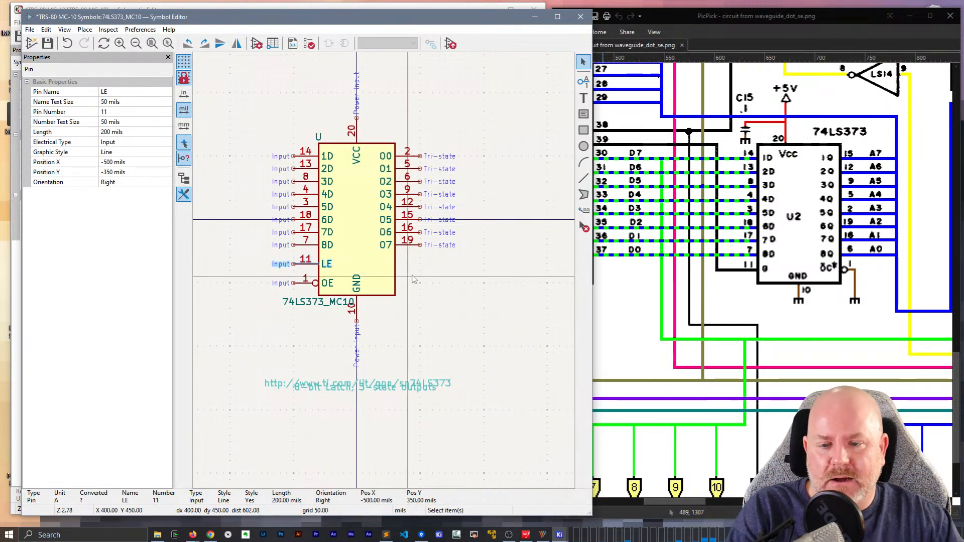
left_click(297, 283)
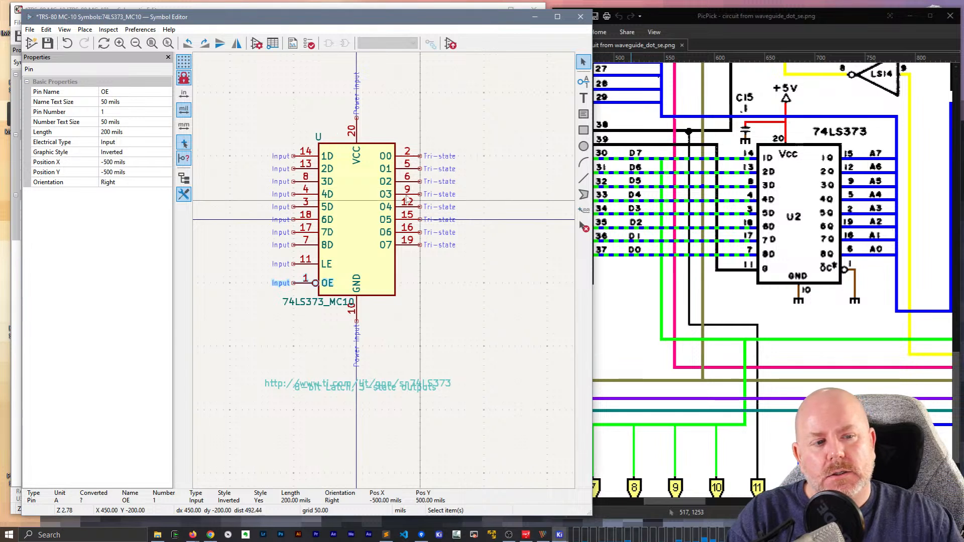
Rename output pins O0, O1 and O2 to 1O, 2O and 3O, correcting the mistyped '3'
left_click(404, 158)
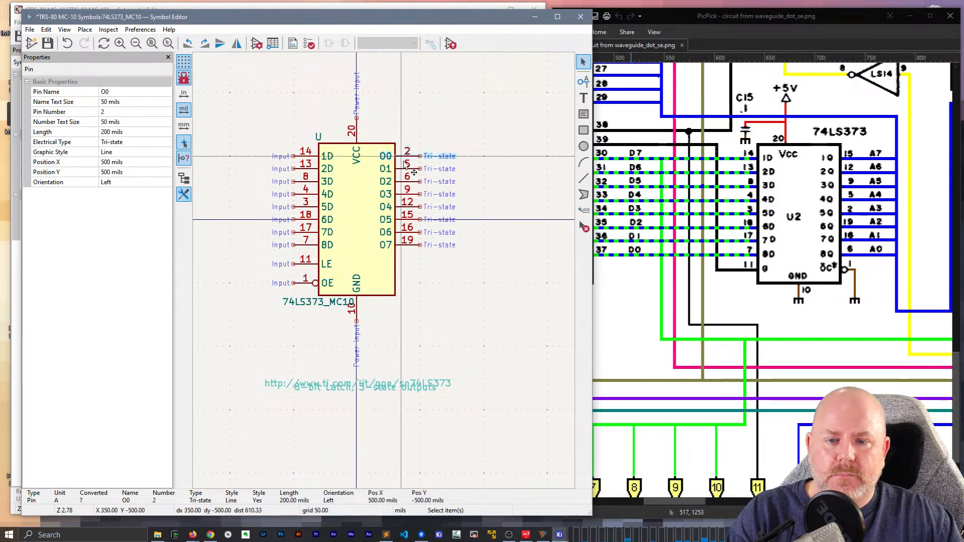
left_click(123, 92)
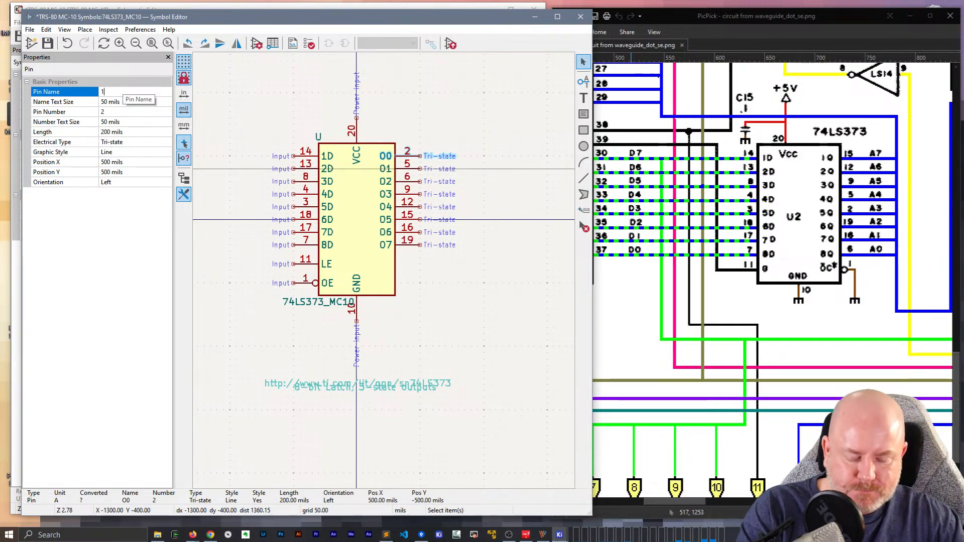
left_click(415, 169)
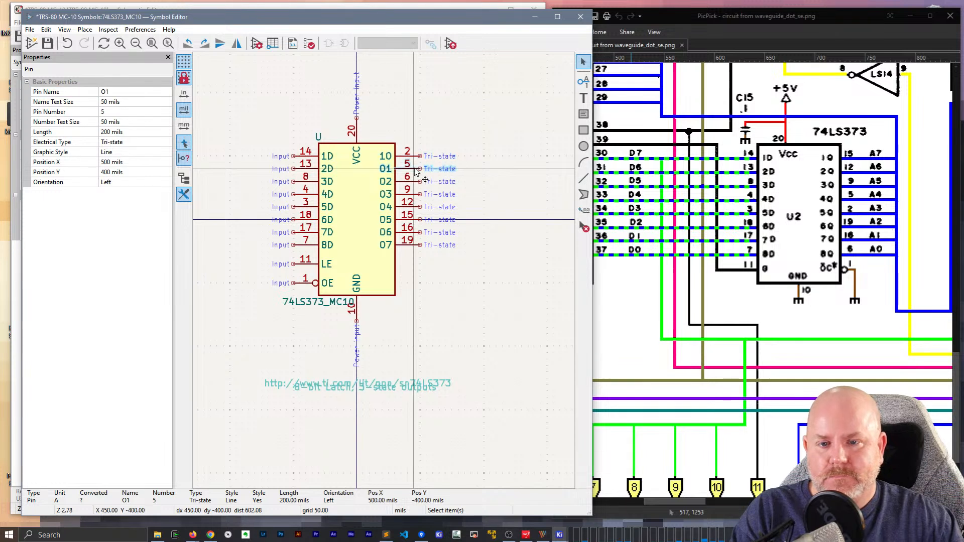
left_click(130, 92)
type("2")
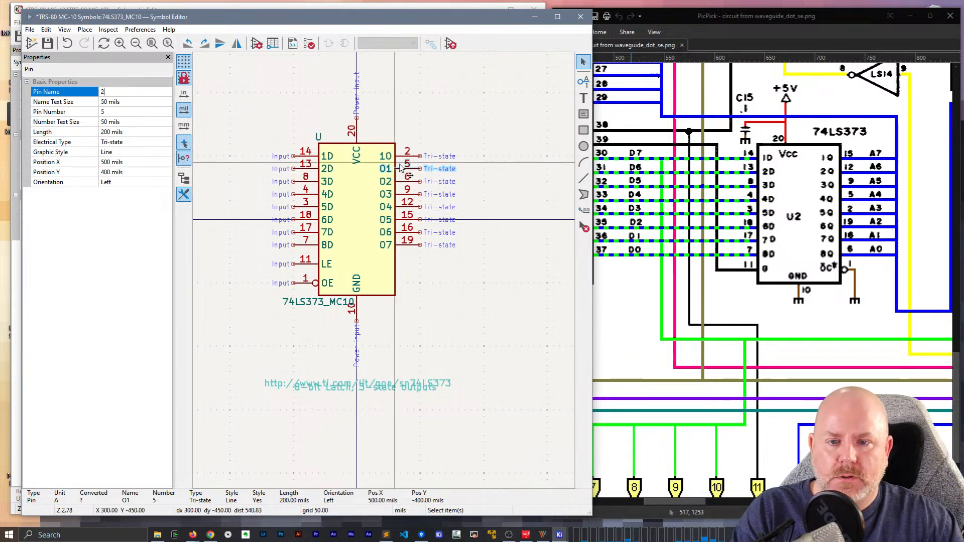
type("O")
left_click(409, 181)
left_click(126, 92)
type("3")
left_click(405, 195)
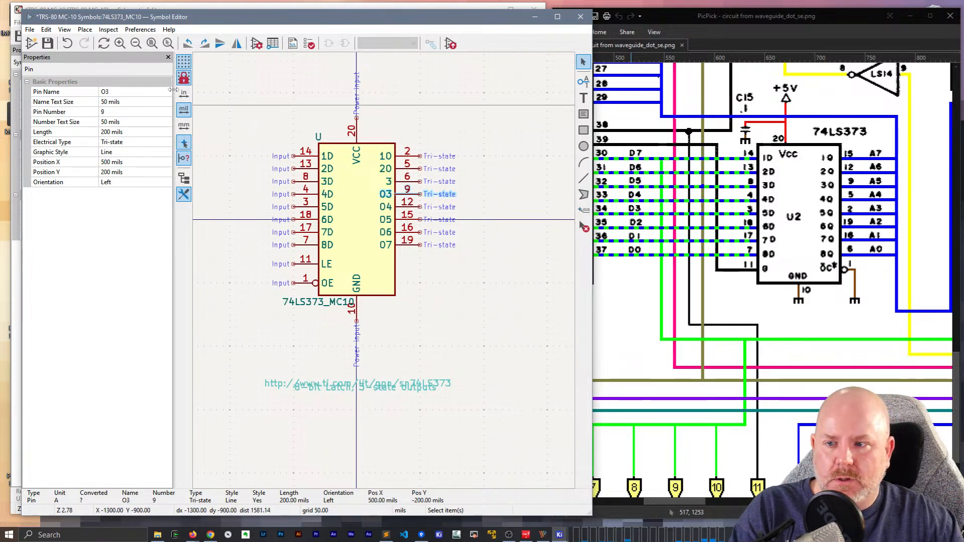
left_click(409, 181)
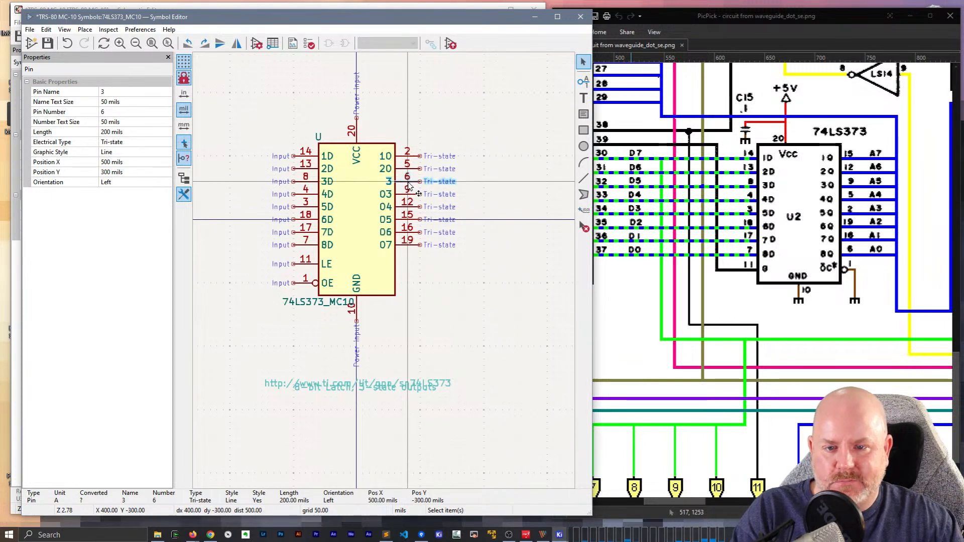
left_click(140, 91)
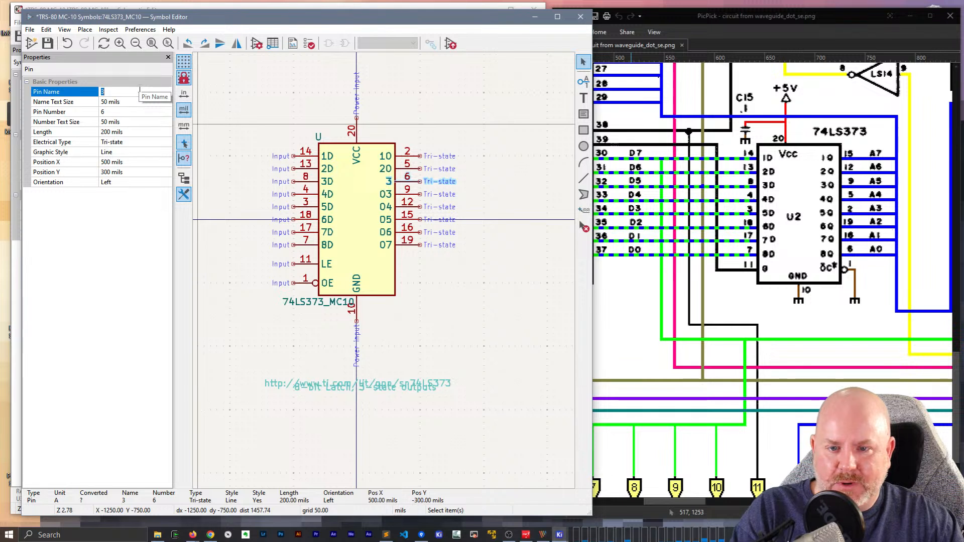
type("0")
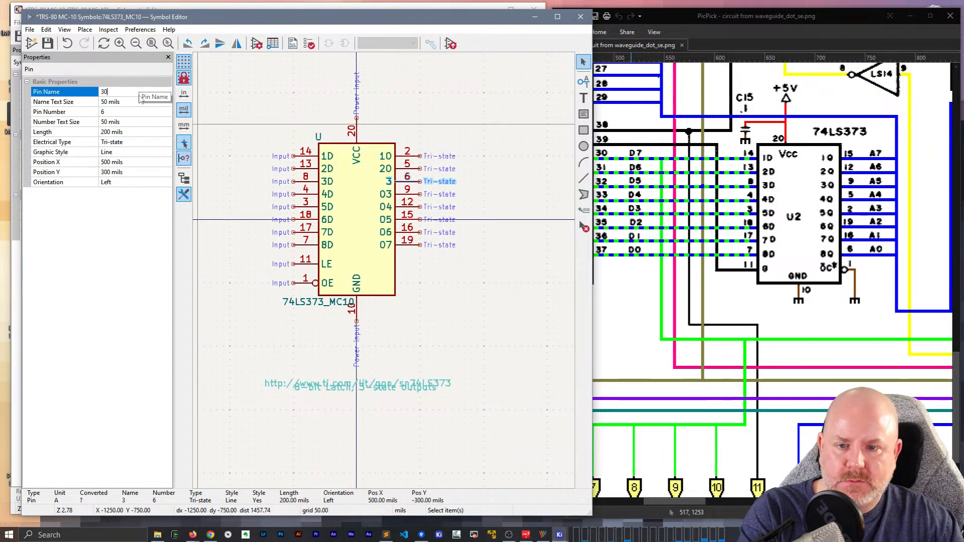
left_click(409, 194)
Rename output pins O3–O7 to 4O, 5O, 6O, 7O and 8O
left_click(149, 92)
type("4O")
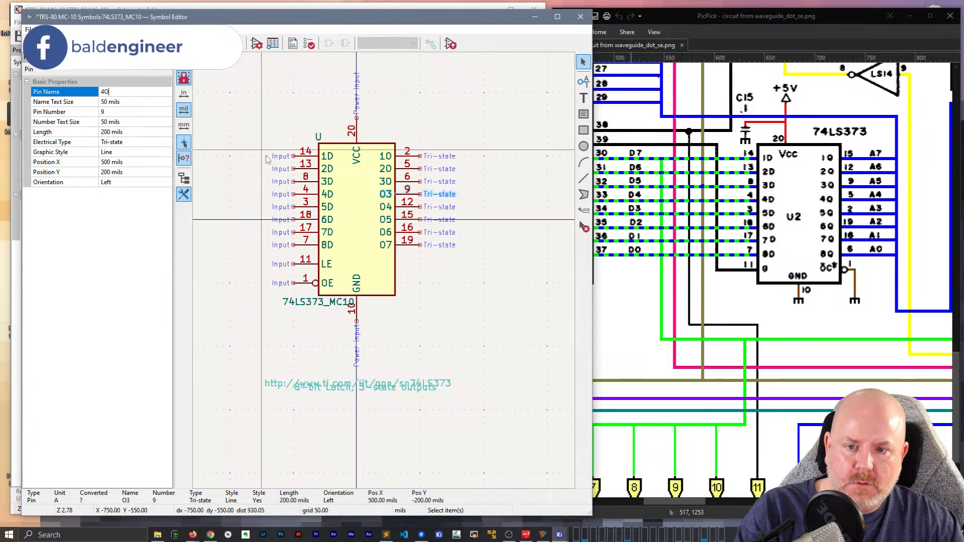
left_click(414, 208)
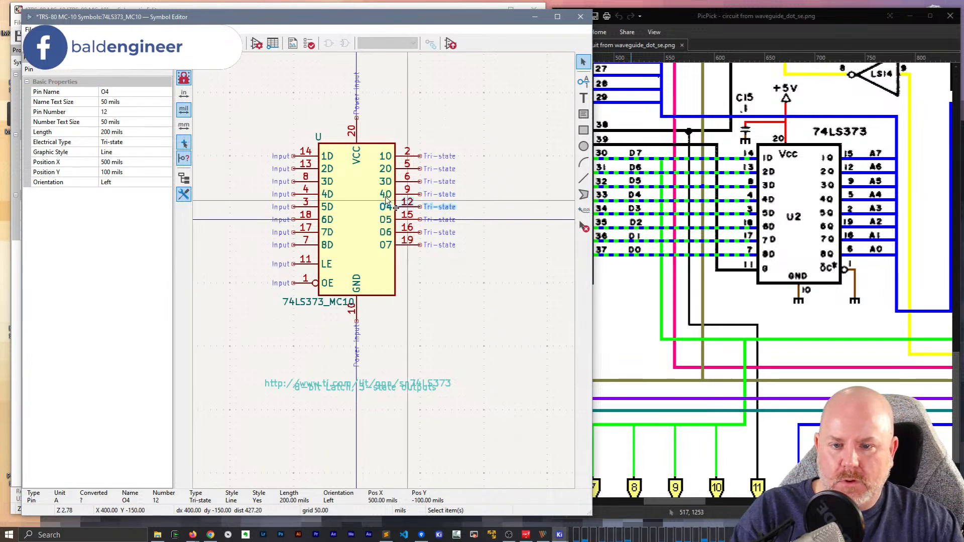
left_click(150, 92)
type("5O")
left_click(415, 220)
left_click(139, 93)
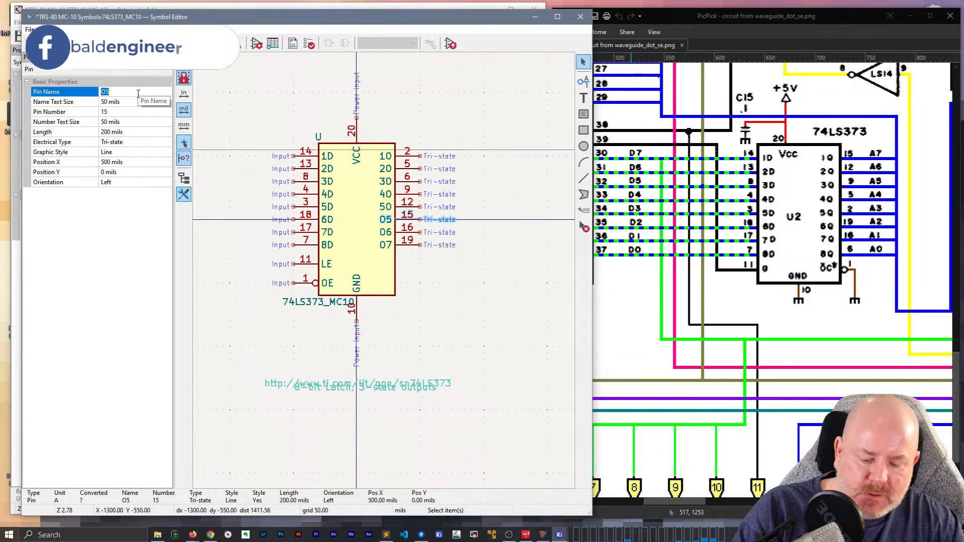
type("6O")
left_click(415, 233)
left_click(139, 93)
type("7O")
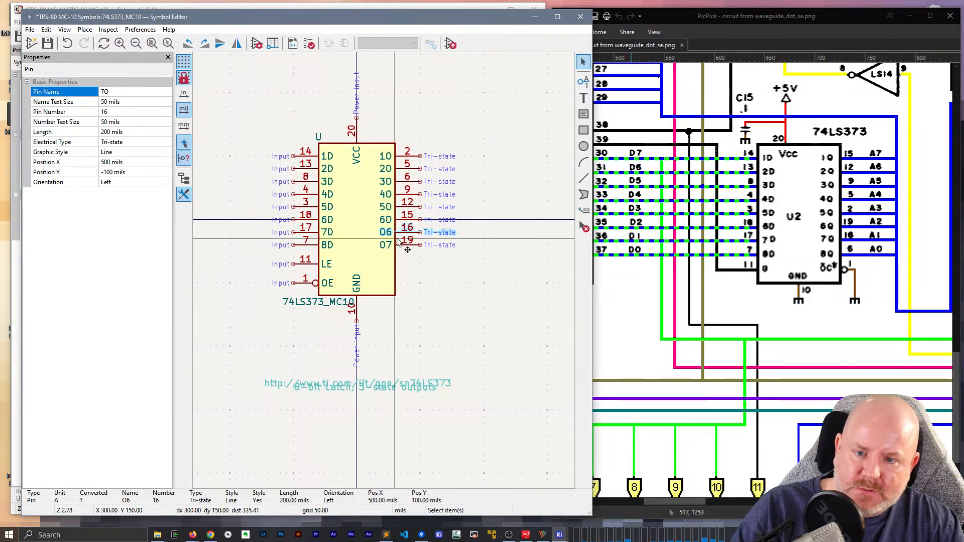
left_click(415, 245)
left_click(127, 93)
type("8O")
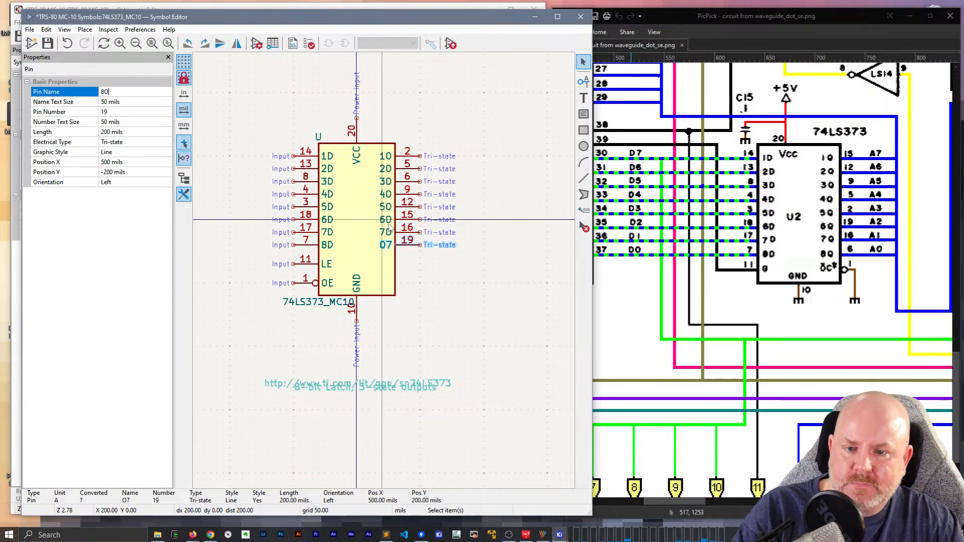
left_click(445, 296)
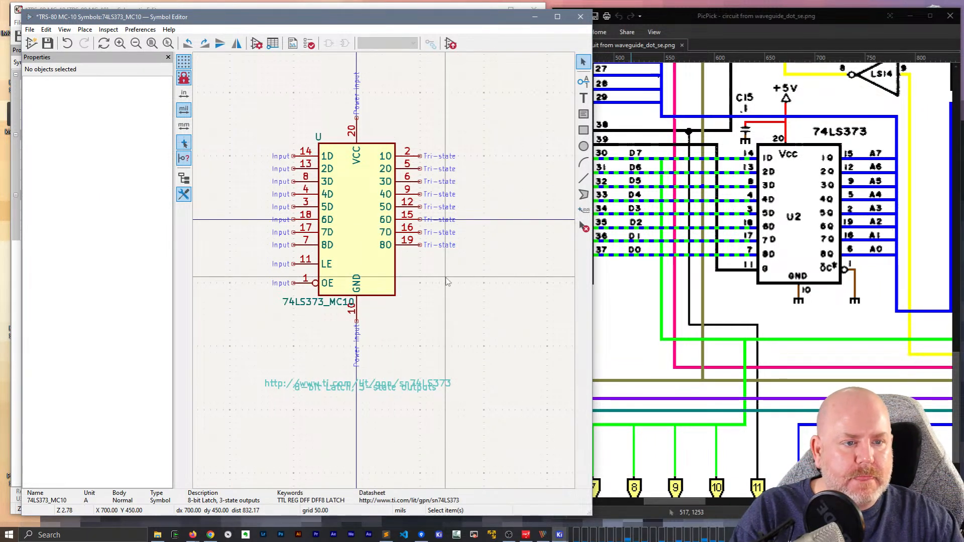
Number output pins 1O, 2O and 3O as 15, 12 and 9
left_click(415, 156)
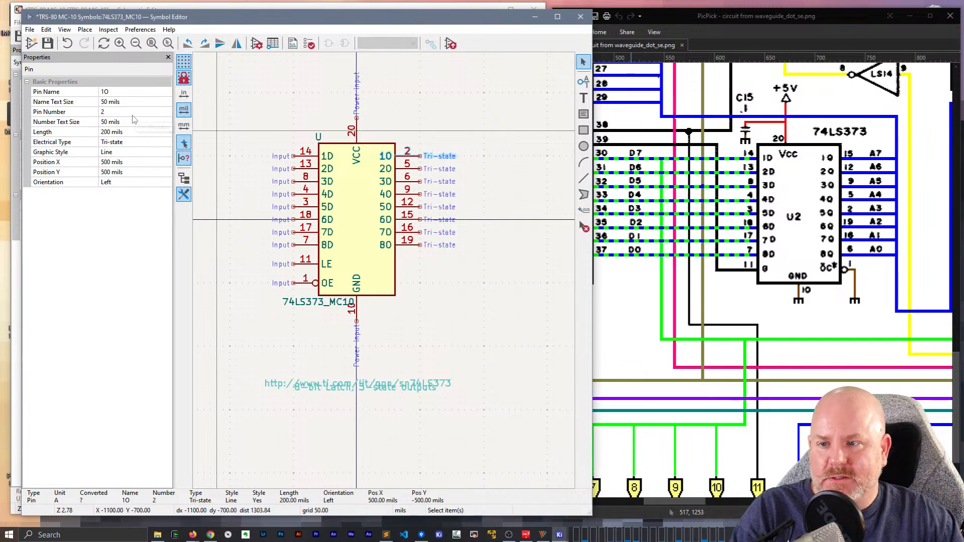
left_click(133, 112)
type("15")
left_click(415, 168)
left_click(135, 112)
type("12")
left_click(415, 182)
left_click(136, 112)
type("9")
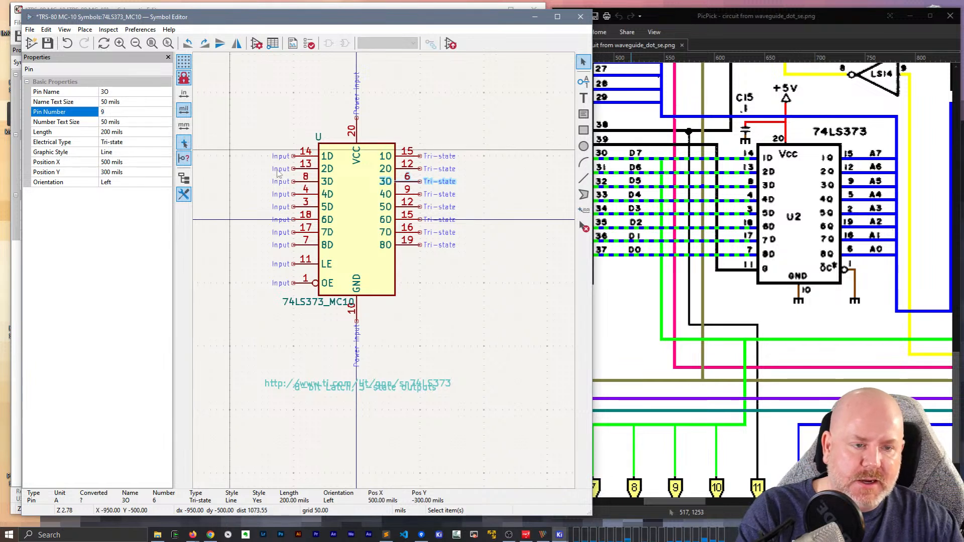
left_click(413, 194)
Number output pins 4O, 5O and 6O as 5, 2 and 19
left_click(112, 113)
type("5")
left_click(409, 207)
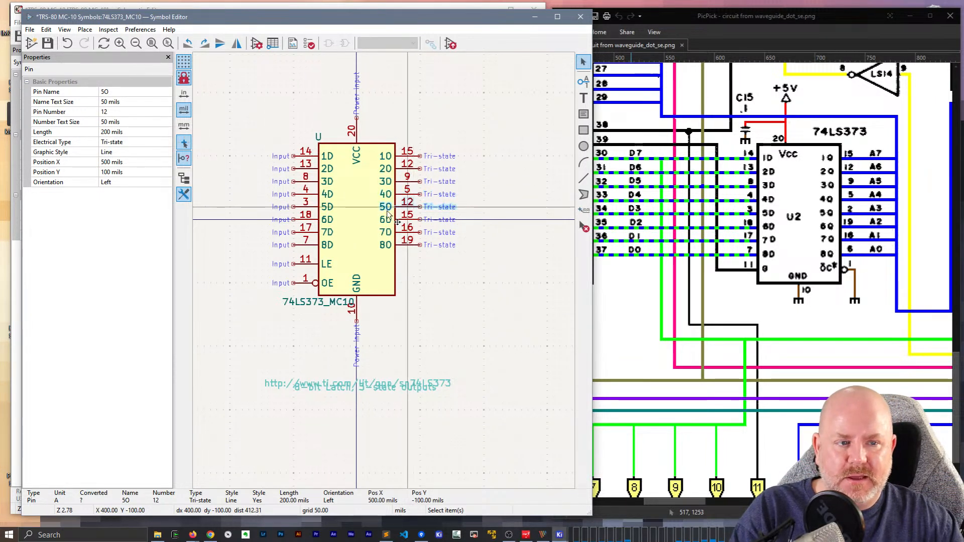
left_click(135, 112)
type("2")
left_click(411, 220)
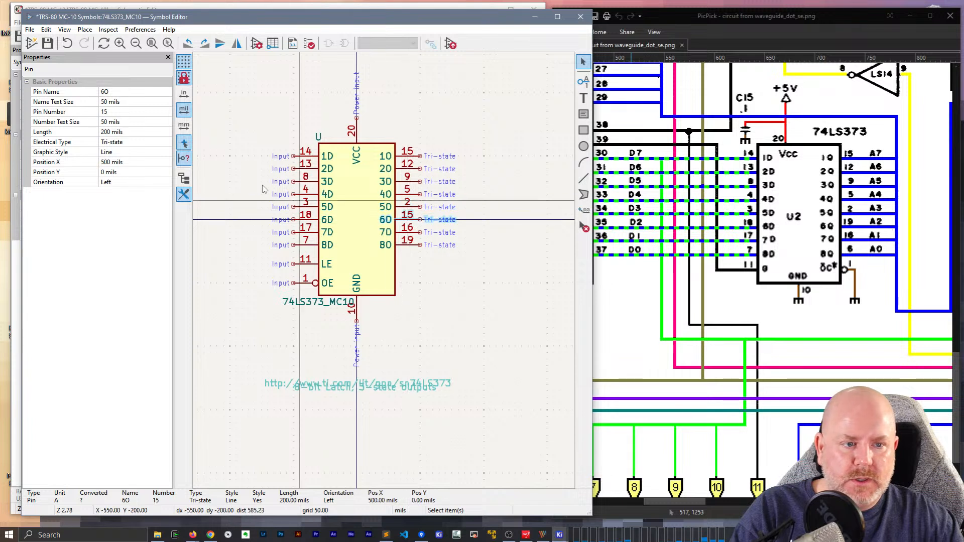
left_click(113, 112)
type("19")
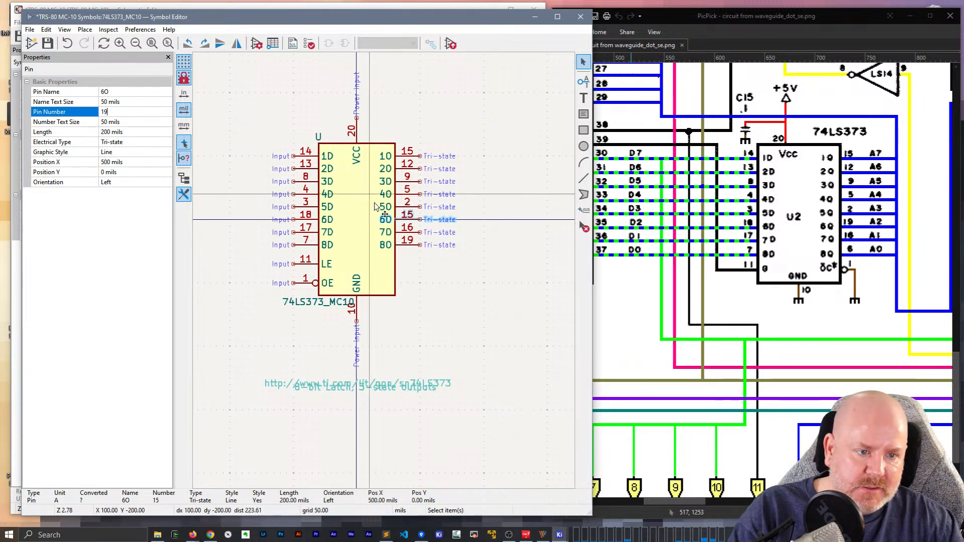
left_click(410, 233)
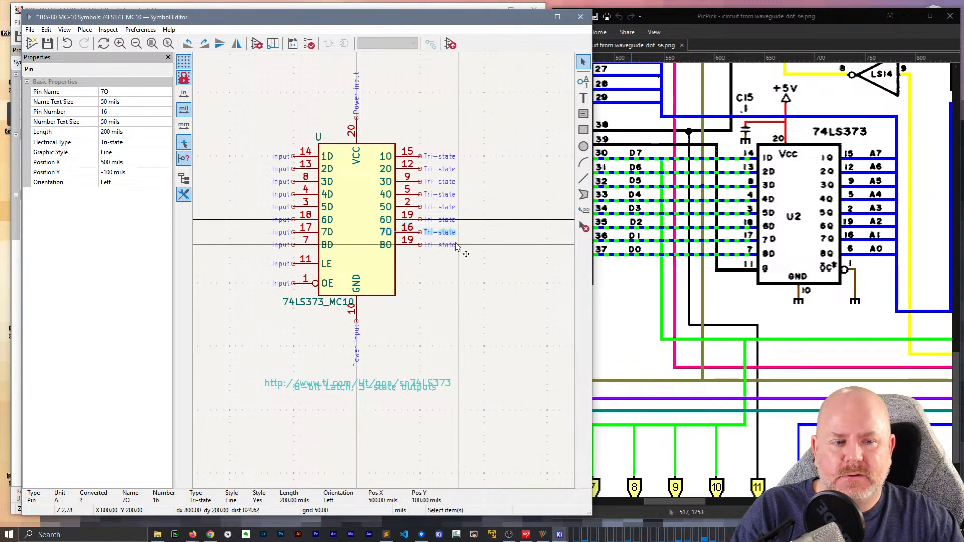
Set output 8O to pin 6 and move the value label above the body near pin 20
left_click(404, 243)
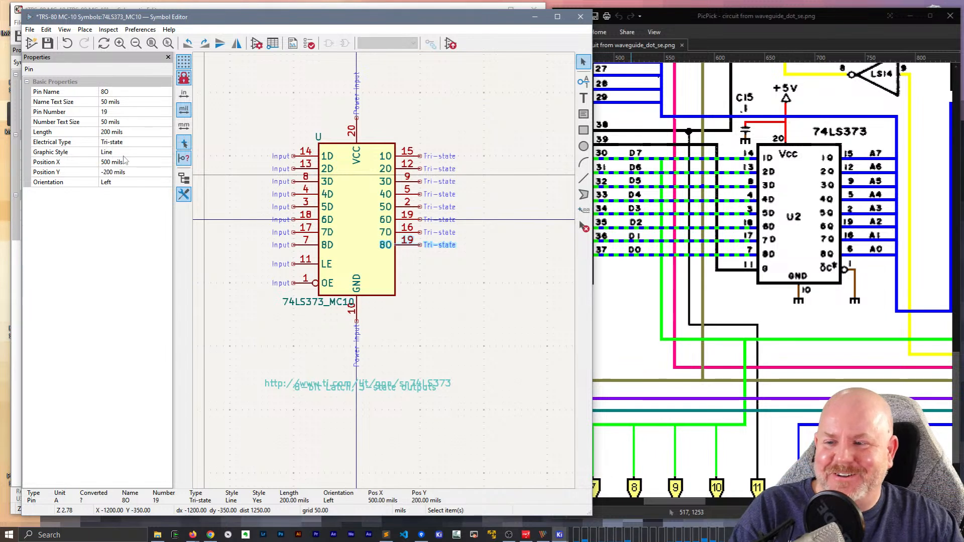
left_click(113, 111)
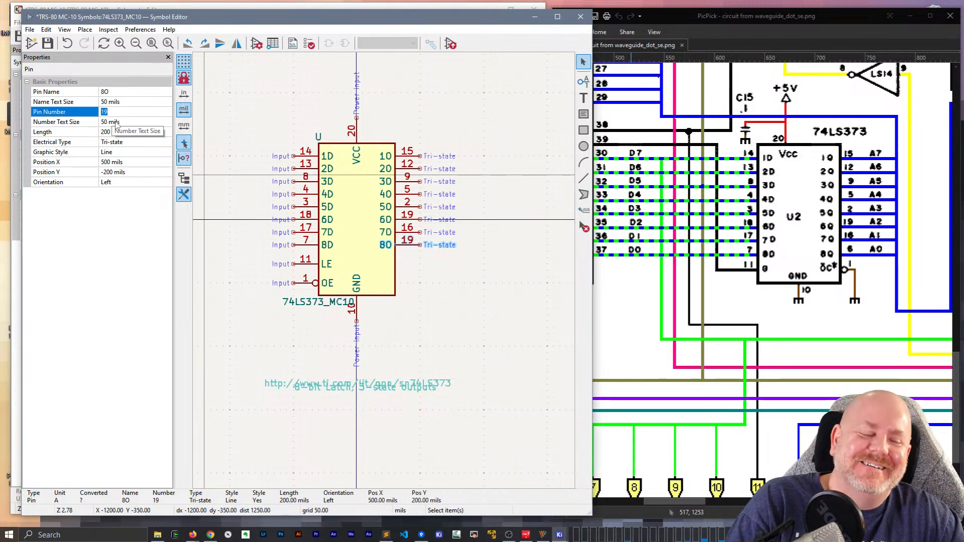
type("6")
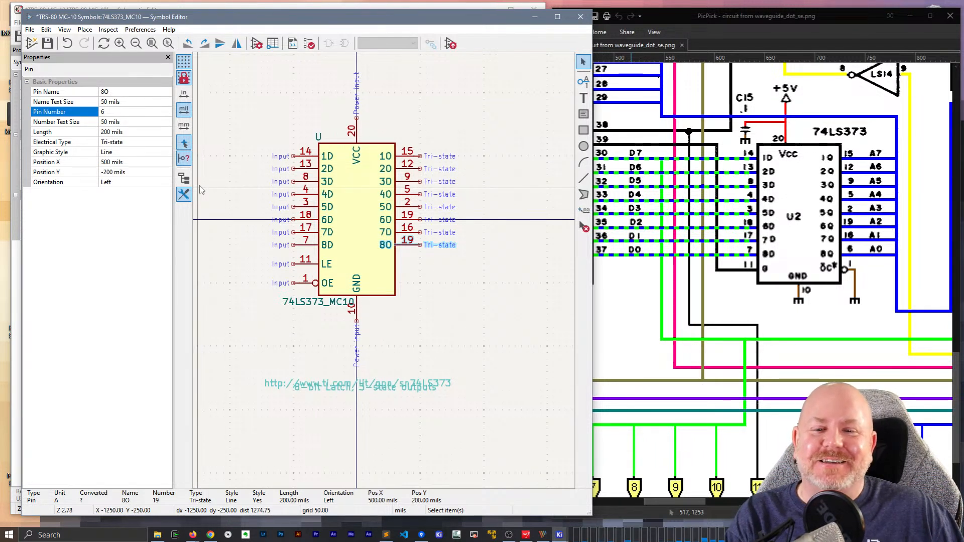
left_click(248, 345)
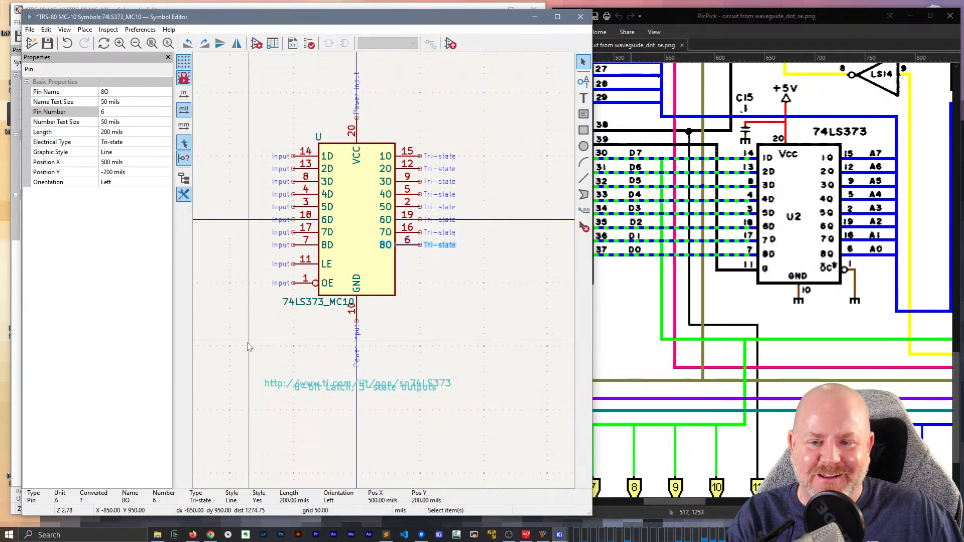
left_click(323, 300)
left_click_drag(323, 301, 402, 136)
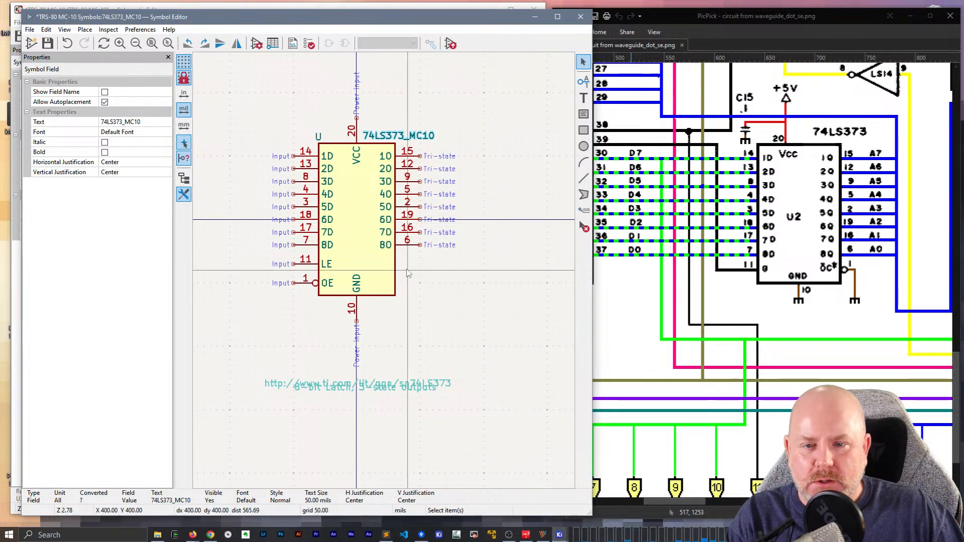
Save the 74LS373_MC10 symbol with Ctrl+S and minimize the Symbol Editor
left_click(308, 340)
key("ctrl+s")
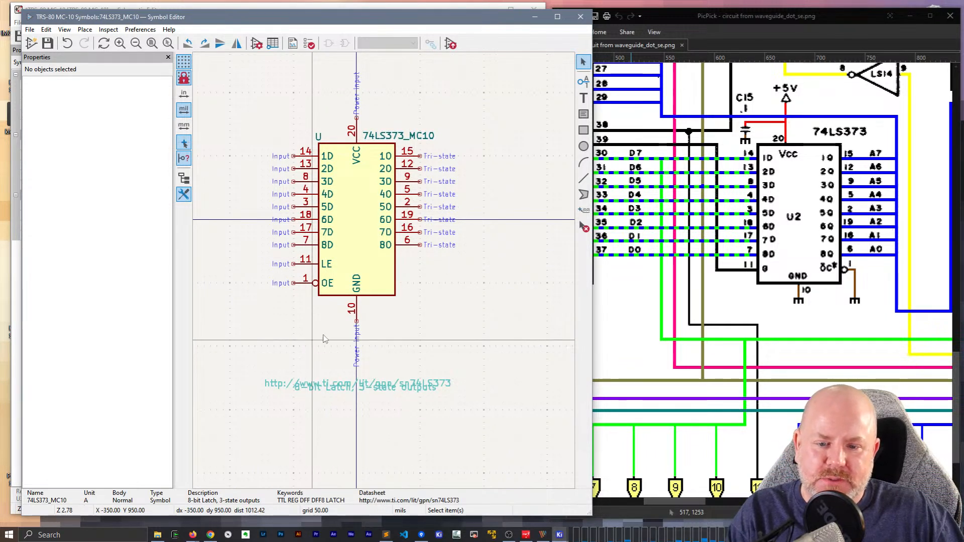
left_click(537, 19)
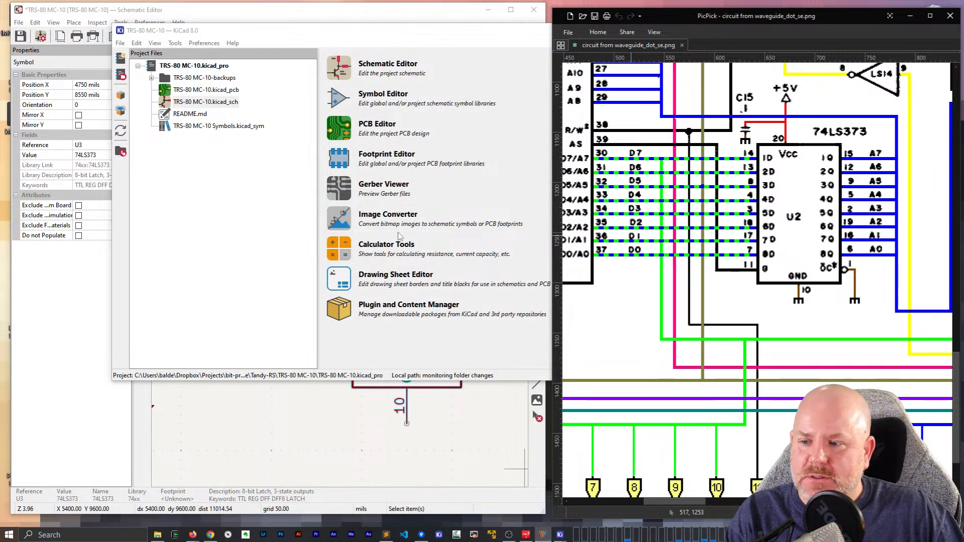
Add the custom 74LS373_MC10 symbol as U4 beside the existing U3 latch
left_click(300, 435)
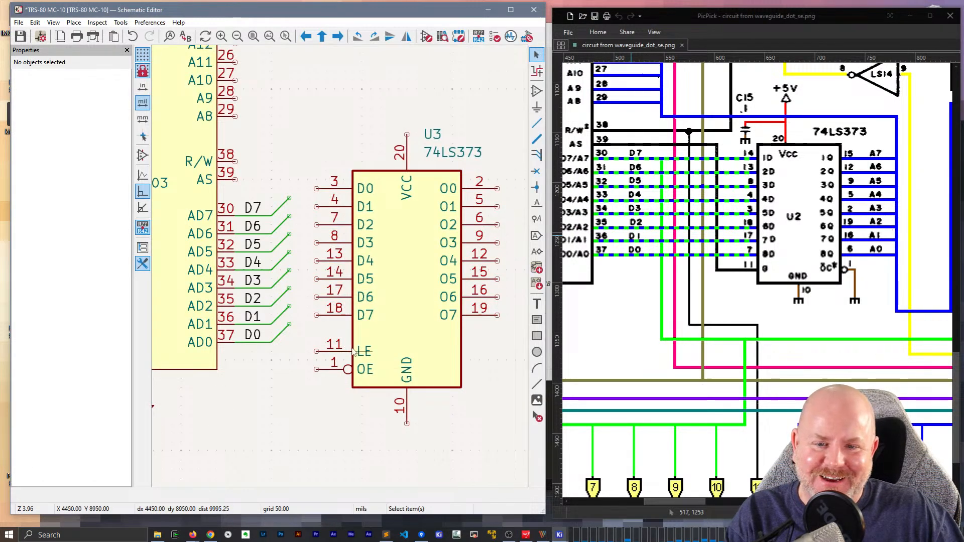
scroll(335, 383, "down", 3)
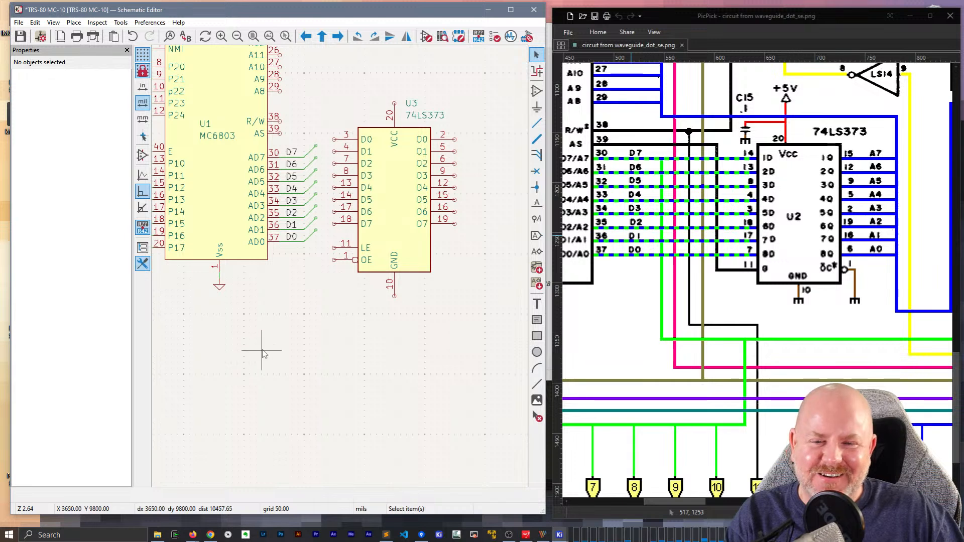
scroll(241, 361, "up", 2)
key("a")
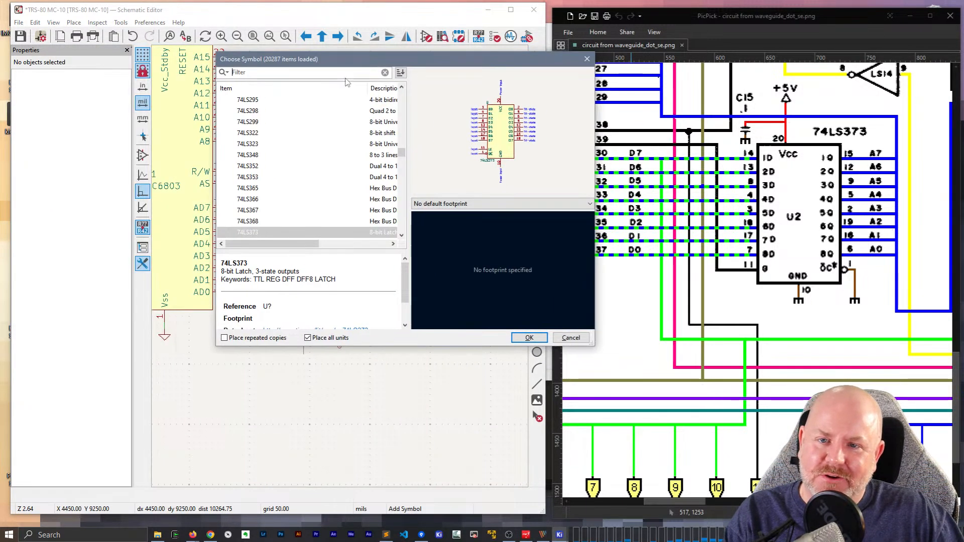
type("74l")
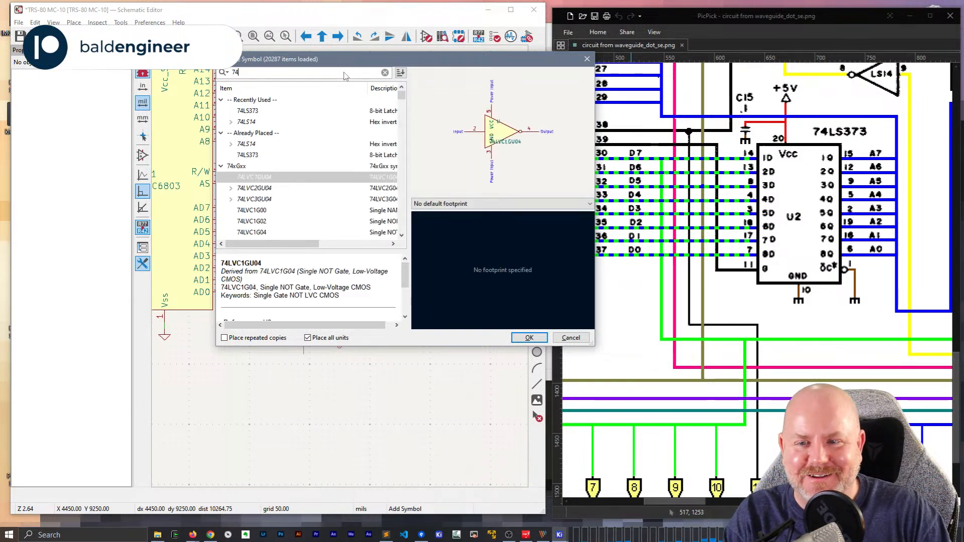
type("s373")
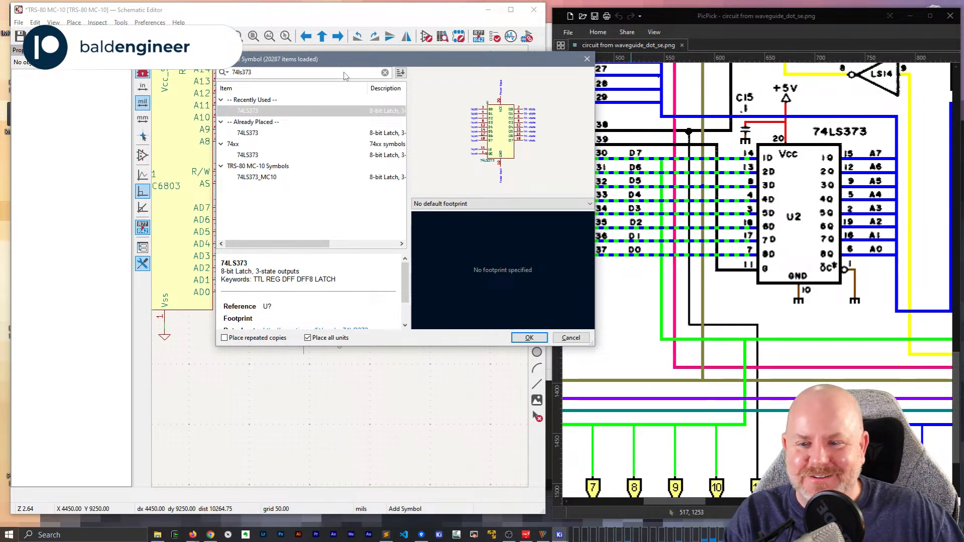
double_click(253, 178)
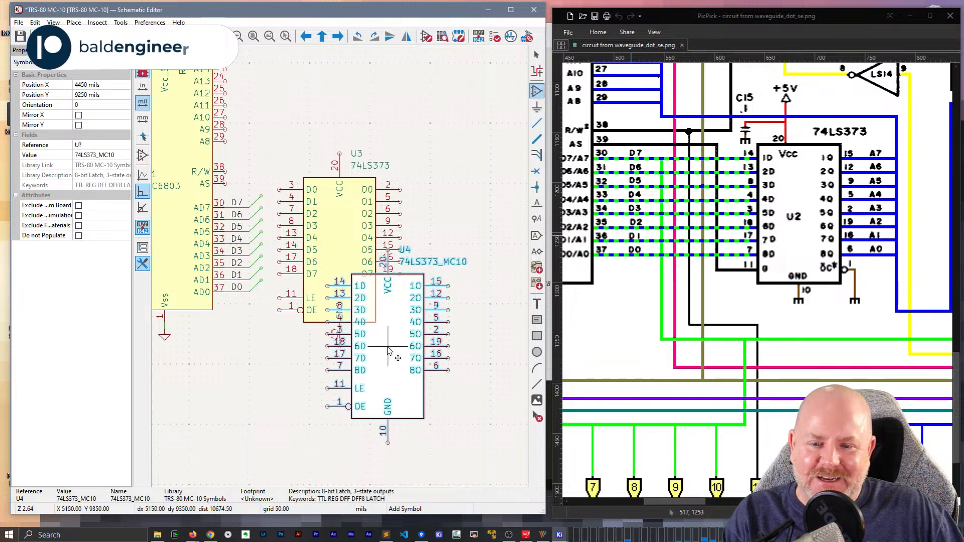
left_click(487, 253)
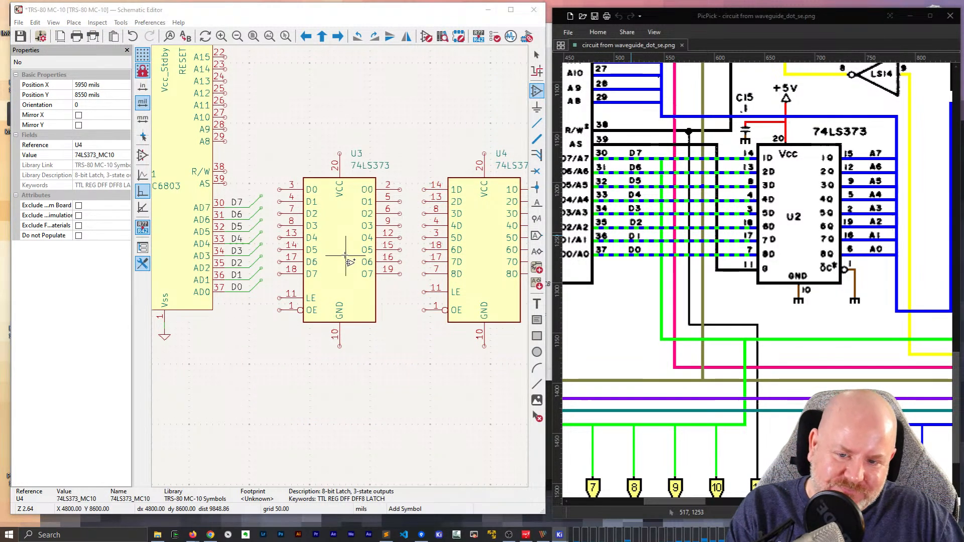
key("Escape")
left_click(360, 275)
key("Escape")
key("Escape")
left_click(387, 337)
left_click(387, 335)
Delete the old U3 latch and move U4 into its place
left_click(355, 262)
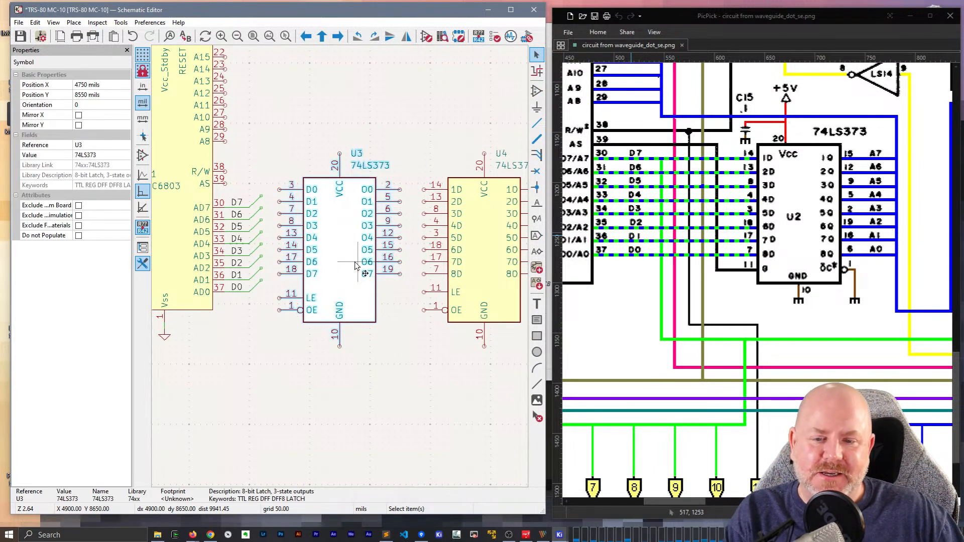
key("Delete")
left_click(432, 248)
key("m")
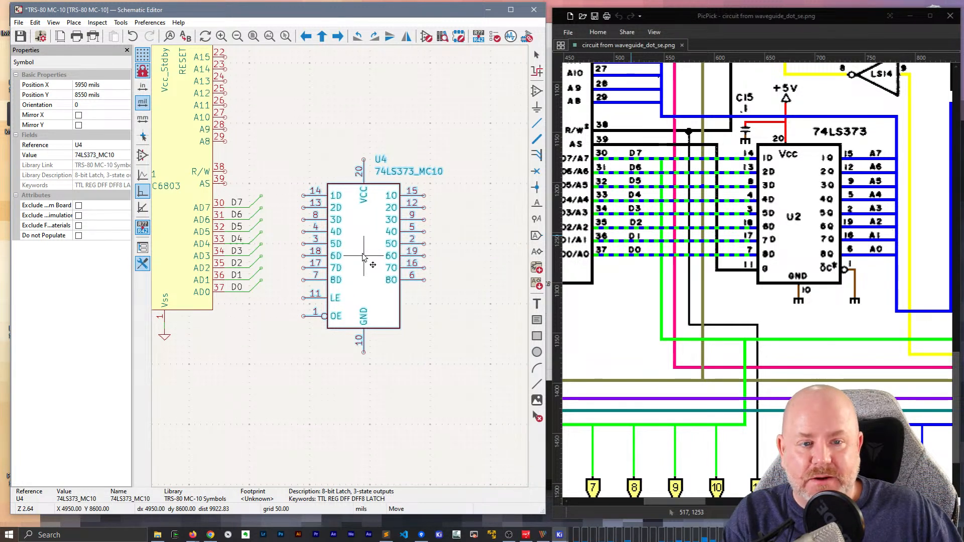
left_click(365, 257)
left_click(270, 333)
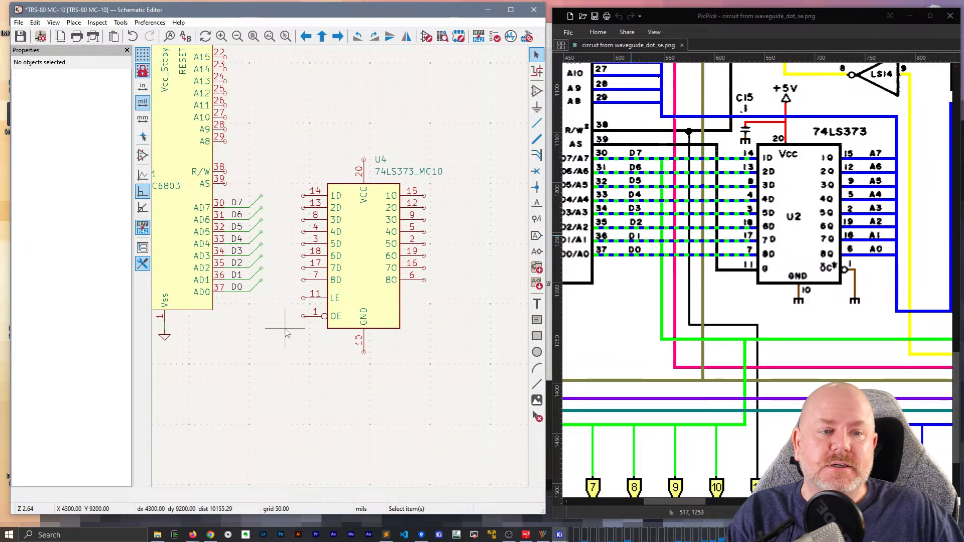
Zoom in on the D7–D0 bus entries and start a bus at the D7 entry
scroll(273, 220, "up", 2)
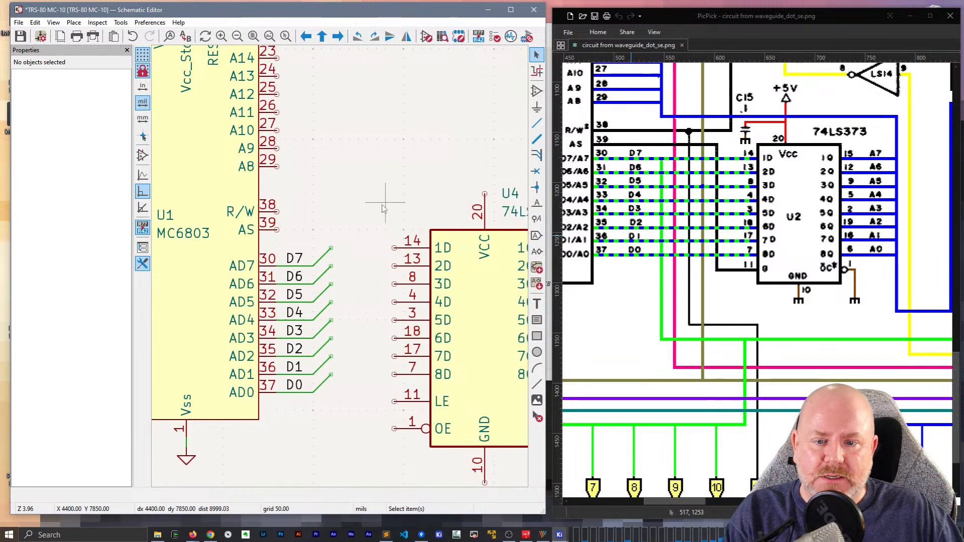
middle_click_drag(383, 204, 367, 146)
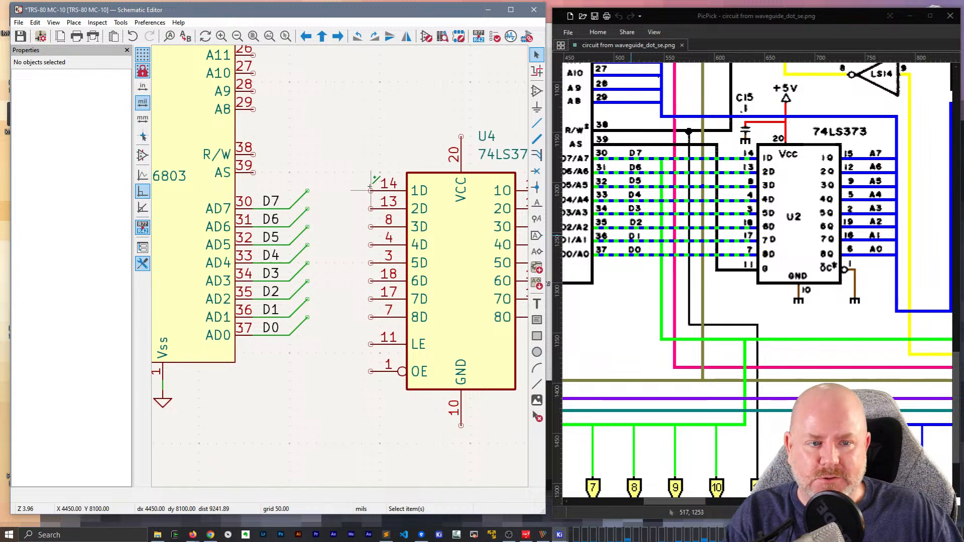
key("w")
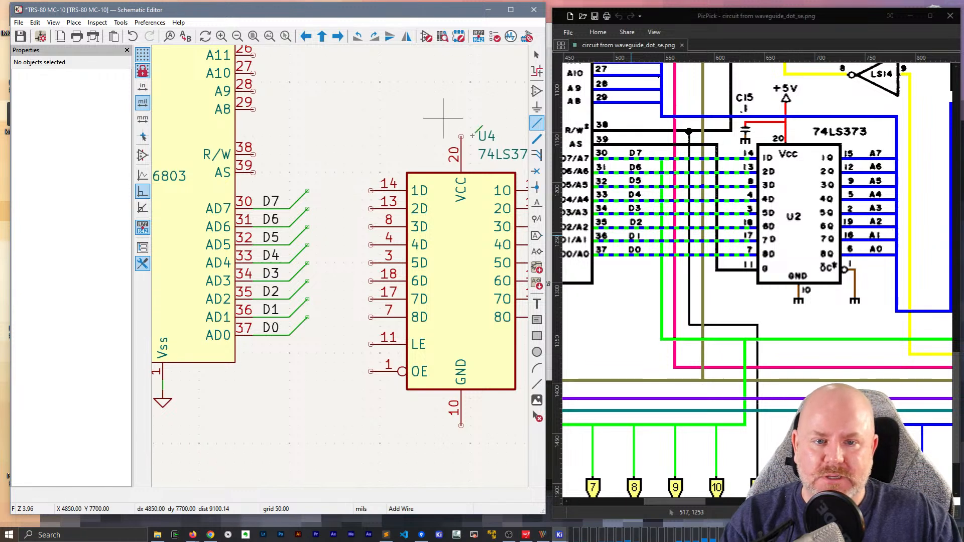
left_click(537, 139)
left_click(307, 191)
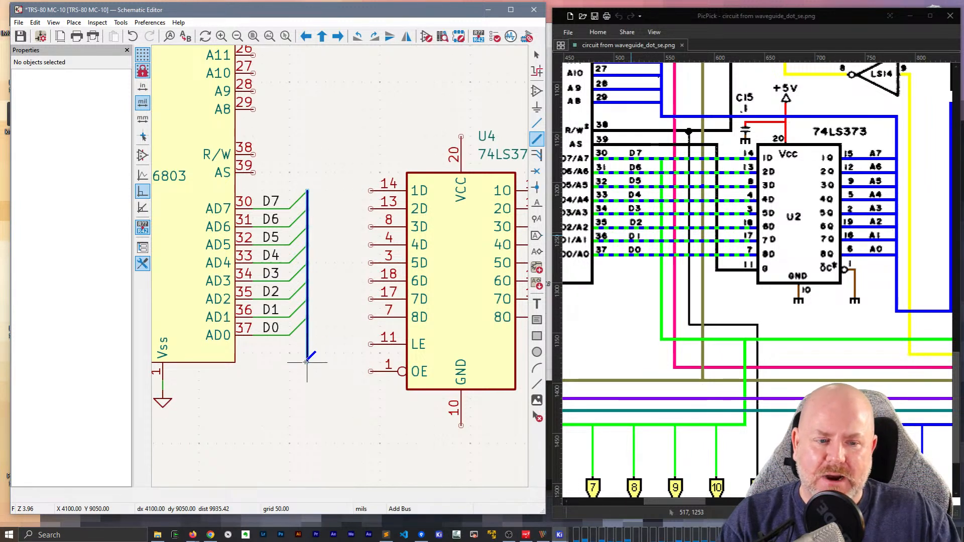
End the bus just below the D0 entry with a short right turn
double_click(326, 426)
key("Escape")
scroll(344, 214, "up", 2)
scroll(338, 263, "down", 1)
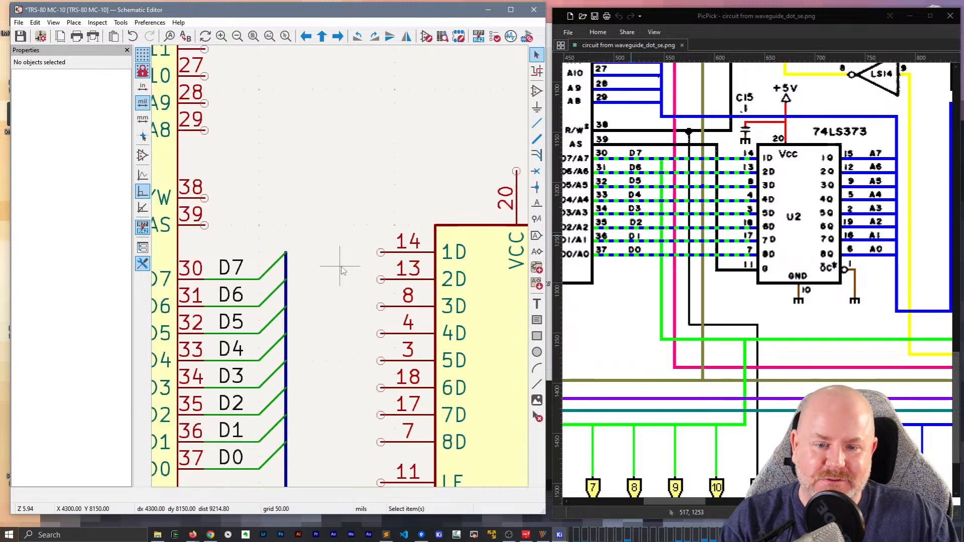
scroll(329, 271, "up", 1)
left_click(450, 254)
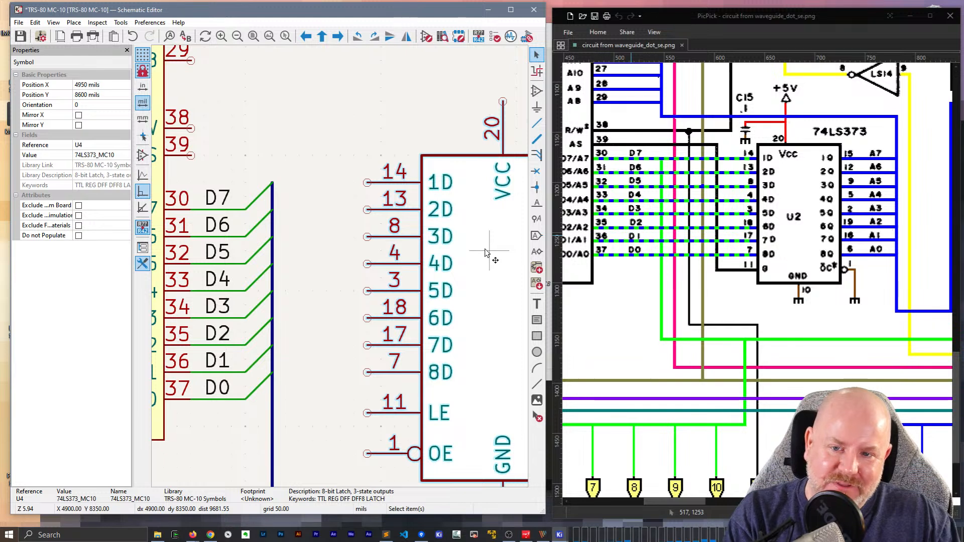
key("Escape")
Wire U4's 1D (pin 14), 2D (pin 13), 3D (pin 8) and remaining data pins to the bus
left_click(272, 183)
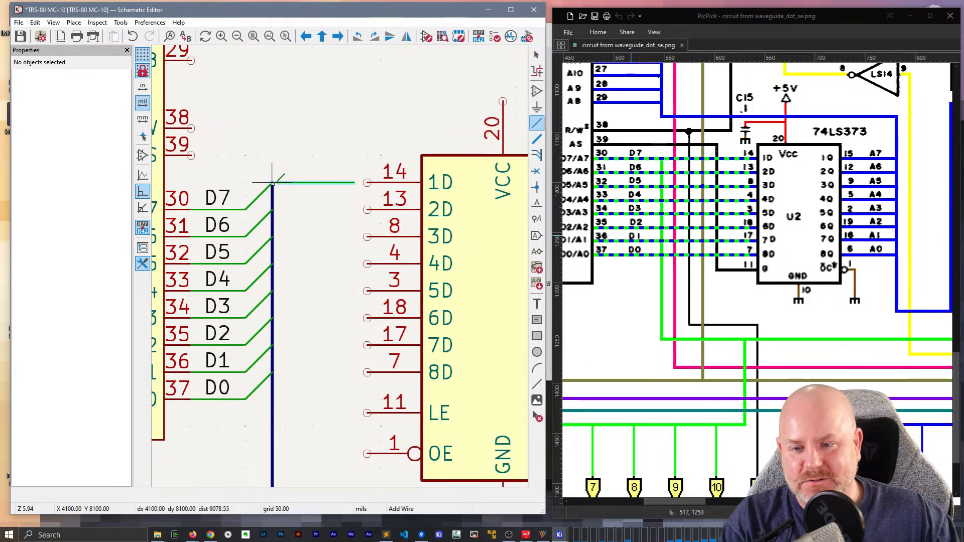
left_click(364, 184)
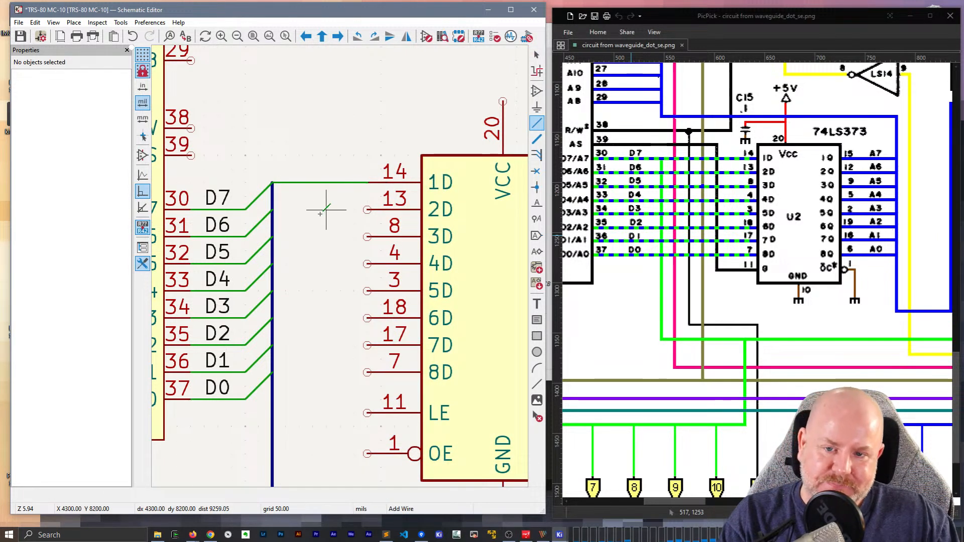
key("Insert")
key("Insert")
key("Insert")
key("Insert")
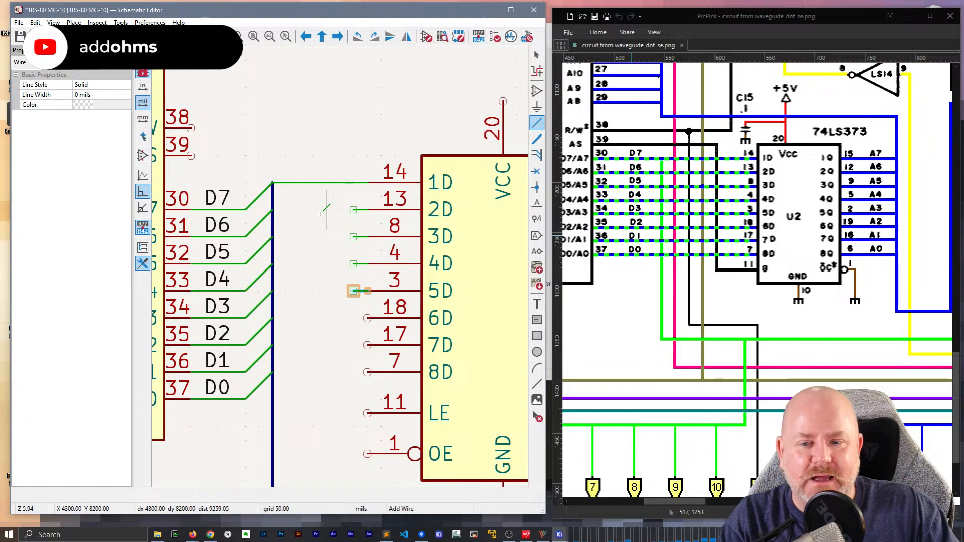
key("Delete")
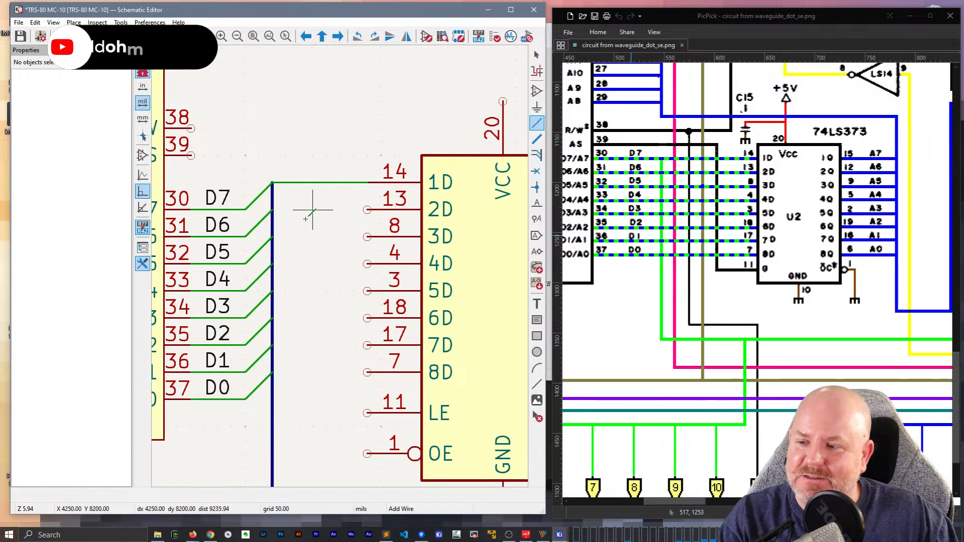
left_click(367, 210)
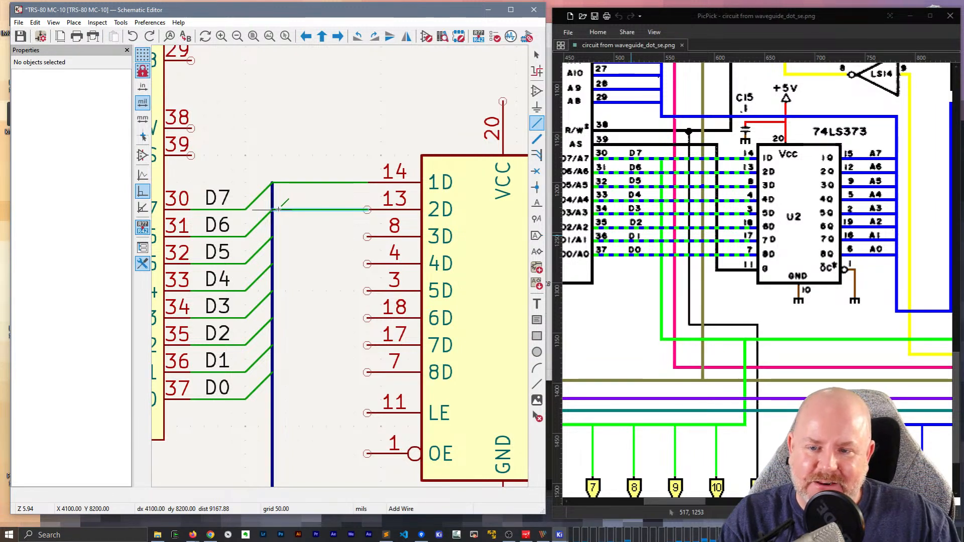
left_click(274, 210)
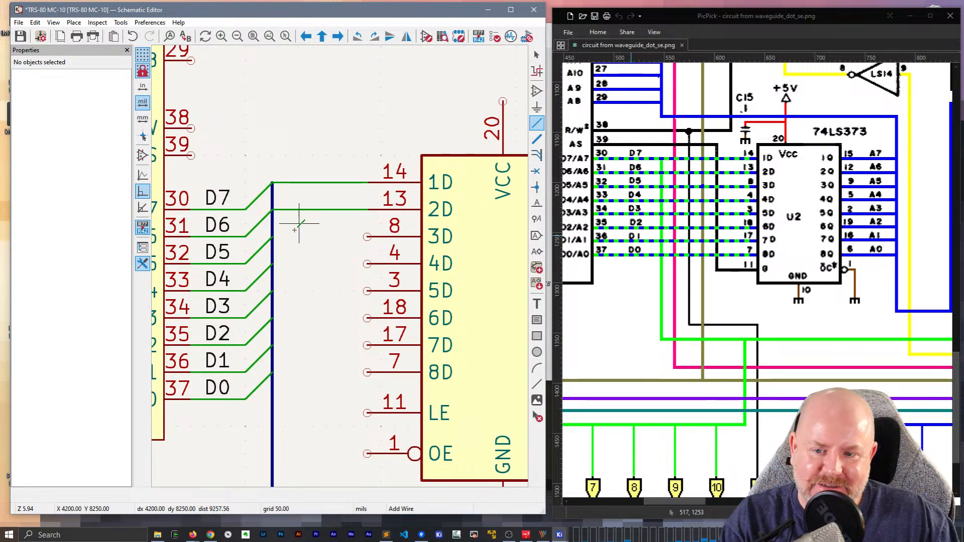
left_click(367, 237)
left_click(271, 235)
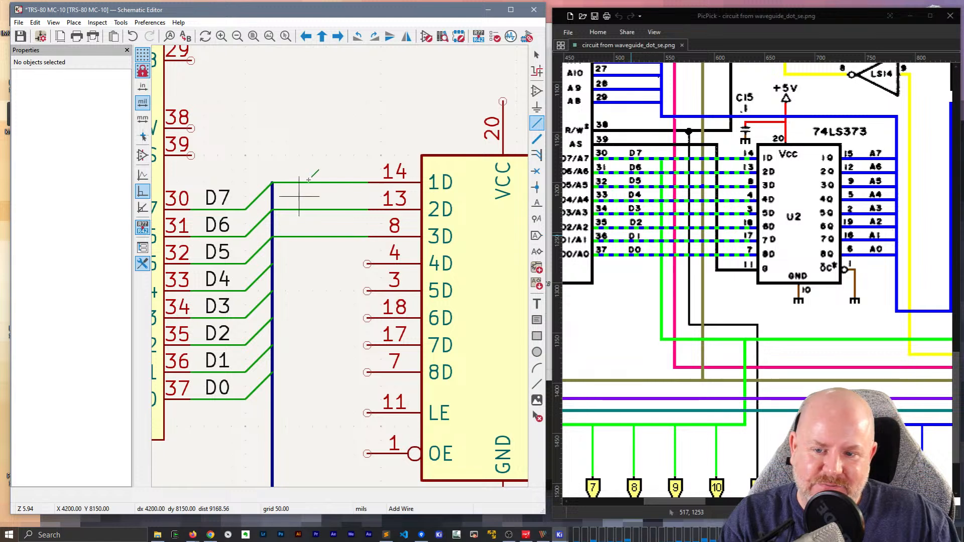
key("Insert")
key("Insert")
key("Insert")
key("Insert")
key("Insert")
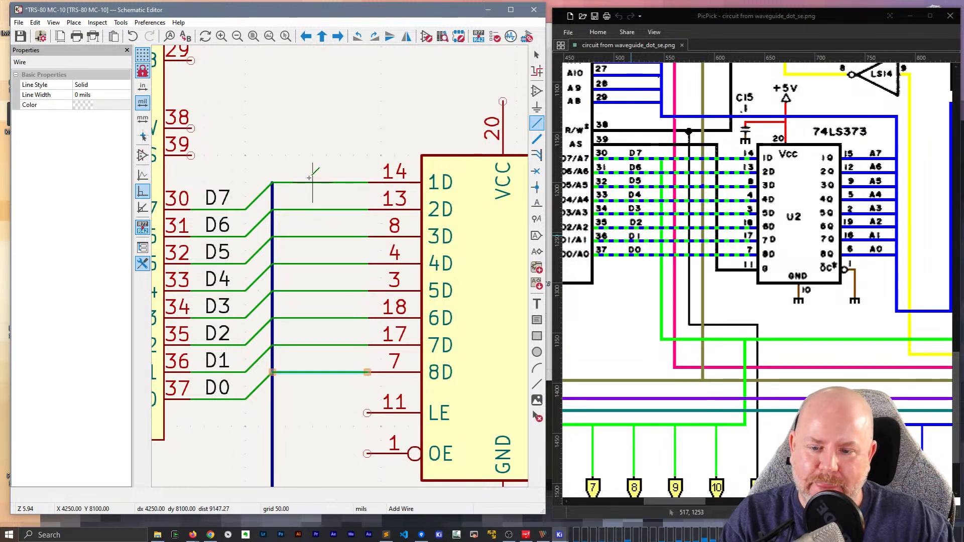
key("Escape")
scroll(331, 140, "down", 3)
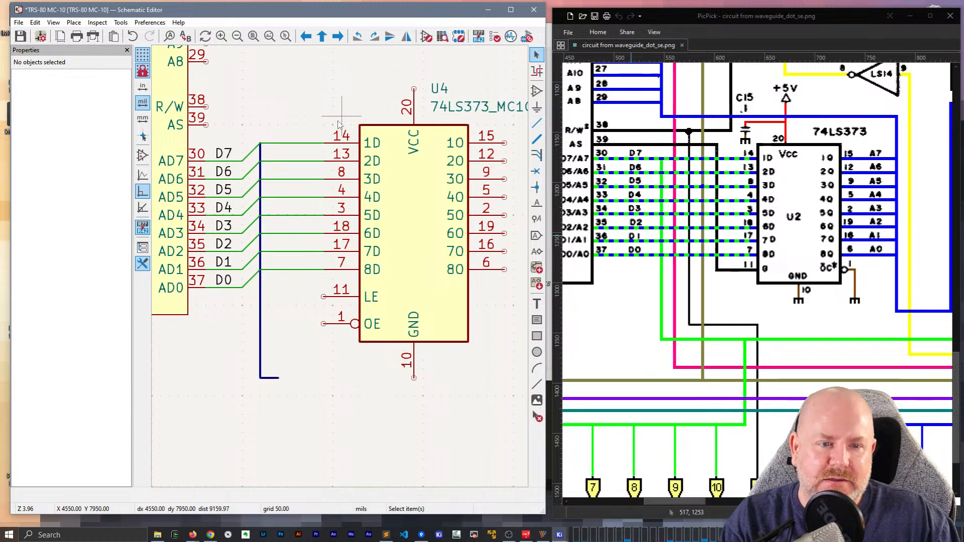
Duplicate the D7–D0 net labels onto U4's data input pins
left_click(224, 154)
left_click(224, 172, "shift")
left_click(224, 190, "shift")
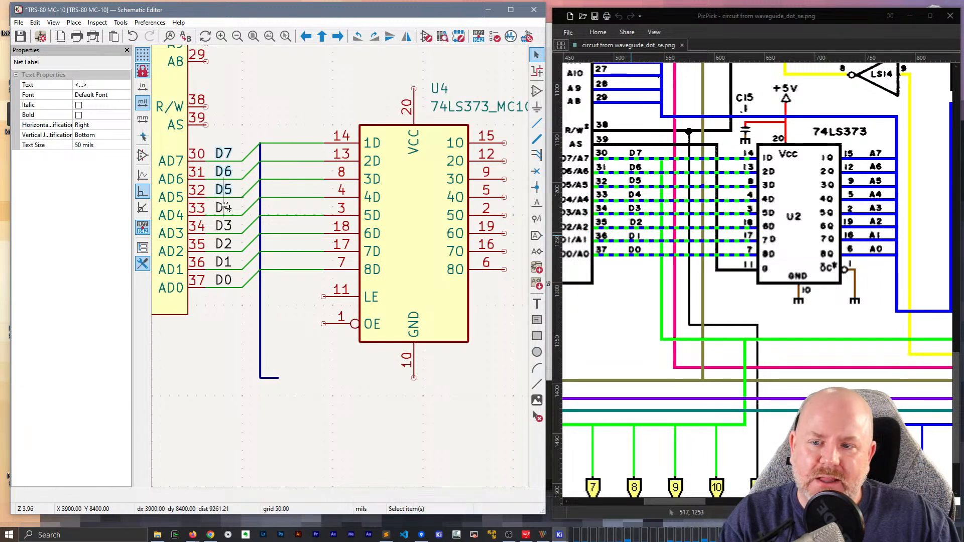
left_click(224, 280, "shift")
key("ctrl+d")
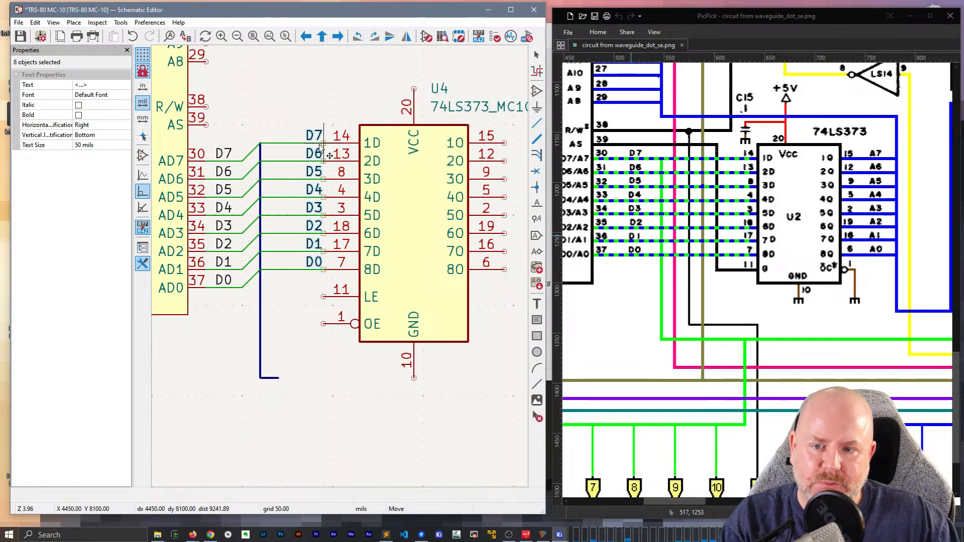
left_click(318, 146)
left_click(331, 397)
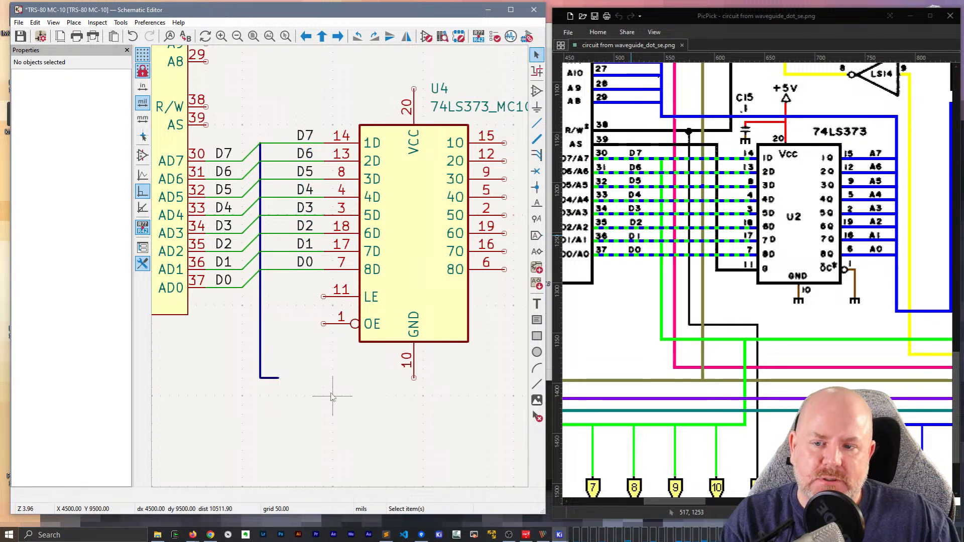
Replace U4's labels with a copy of the bus-entry group and align U4 to its wires
left_click_drag(300, 295, 296, 111)
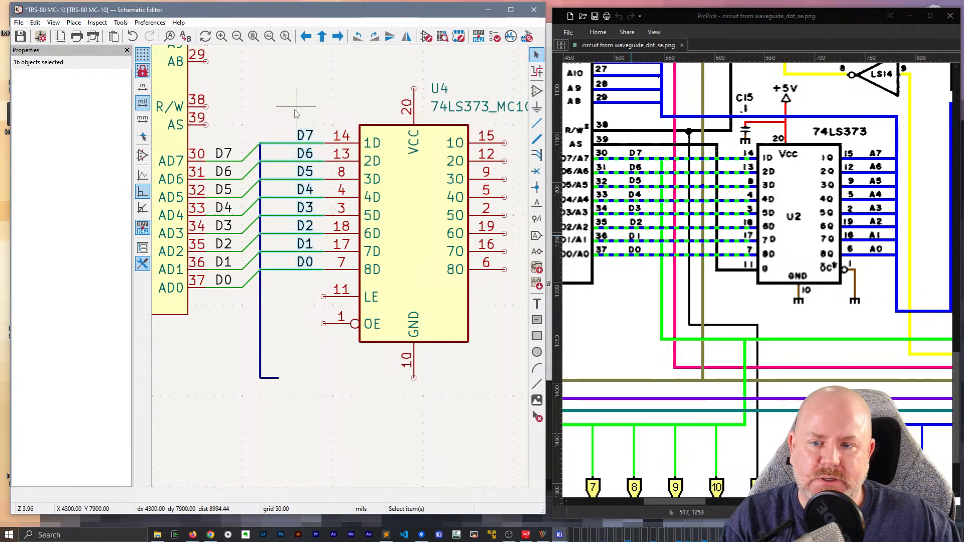
key("Delete")
left_click_drag(262, 318, 227, 143)
key("ctrl+d")
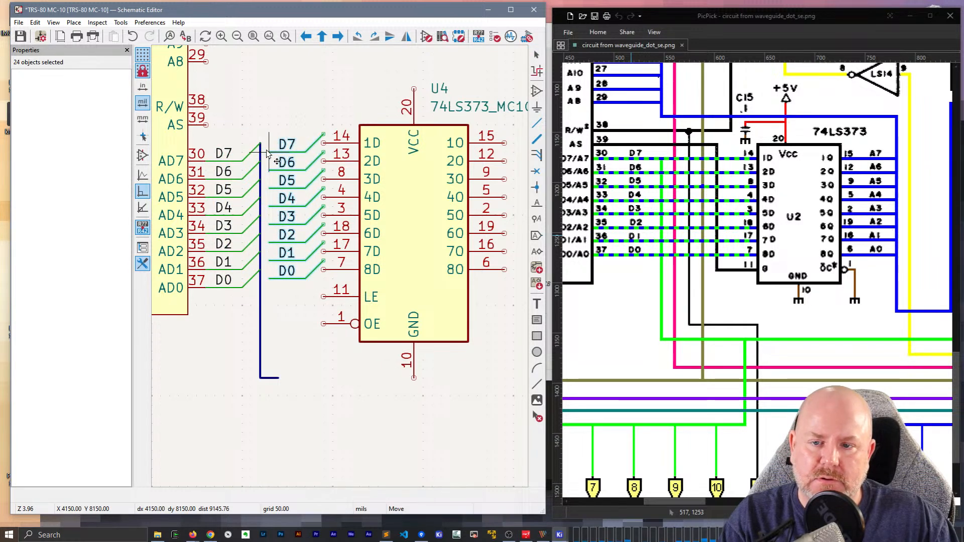
left_click(265, 164)
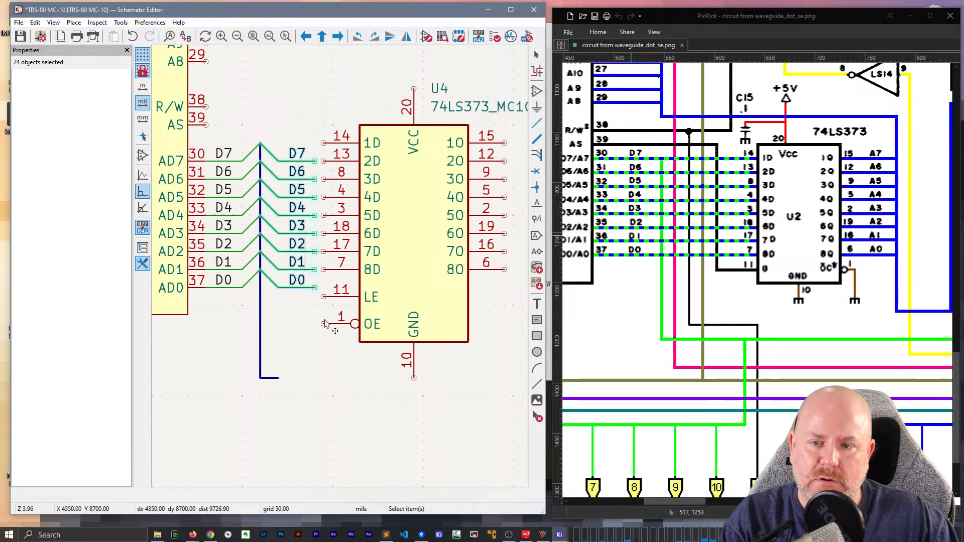
left_click(407, 218)
key("m")
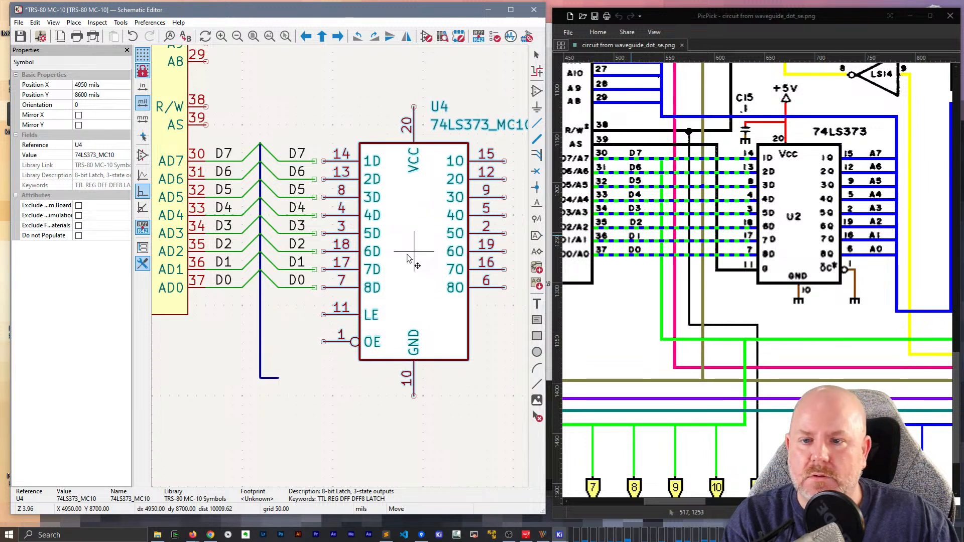
left_click(406, 253)
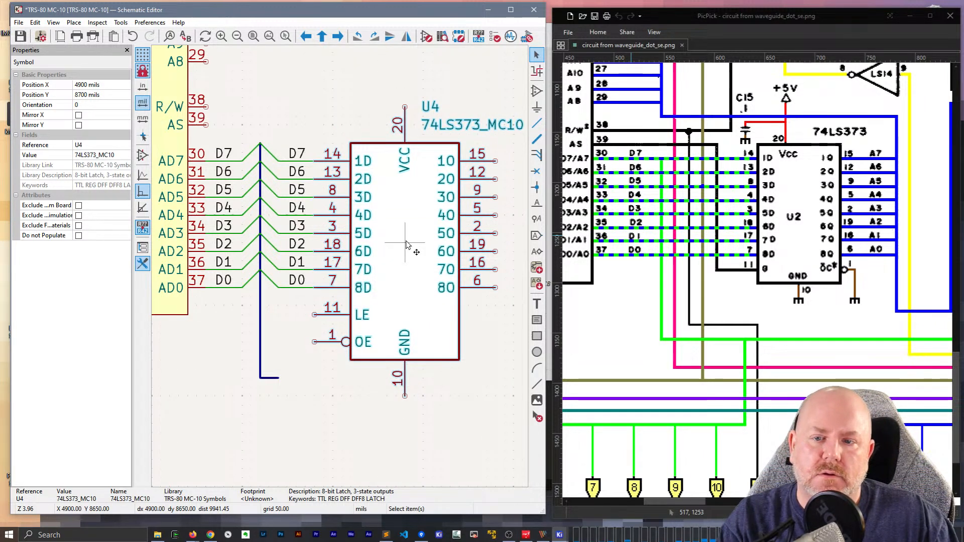
Move U4 250 mils further right, keeping its wires attached
key("g")
left_click(452, 254)
left_click(323, 325)
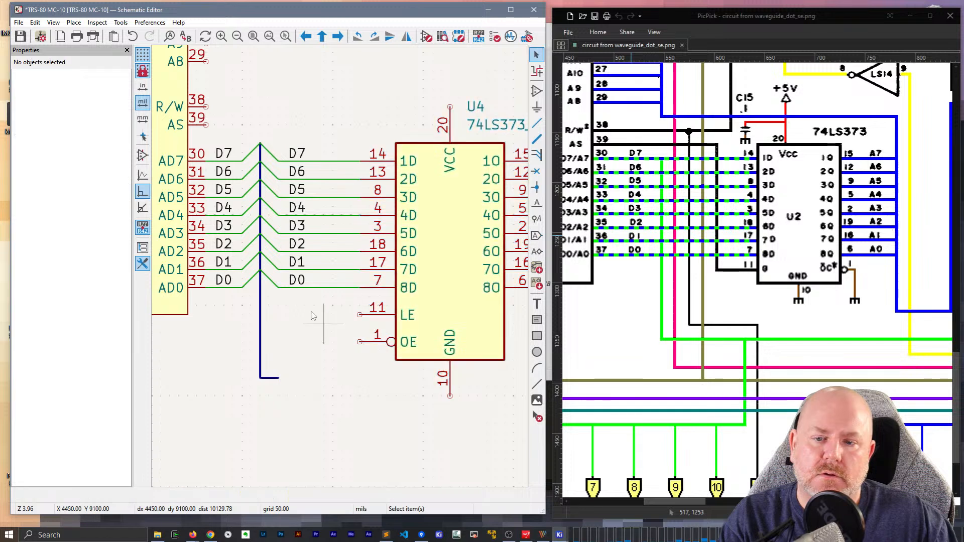
Move the D0–D7 net labels beside U4's pins
left_click(300, 281)
left_click(301, 265, "shift")
left_click(316, 333)
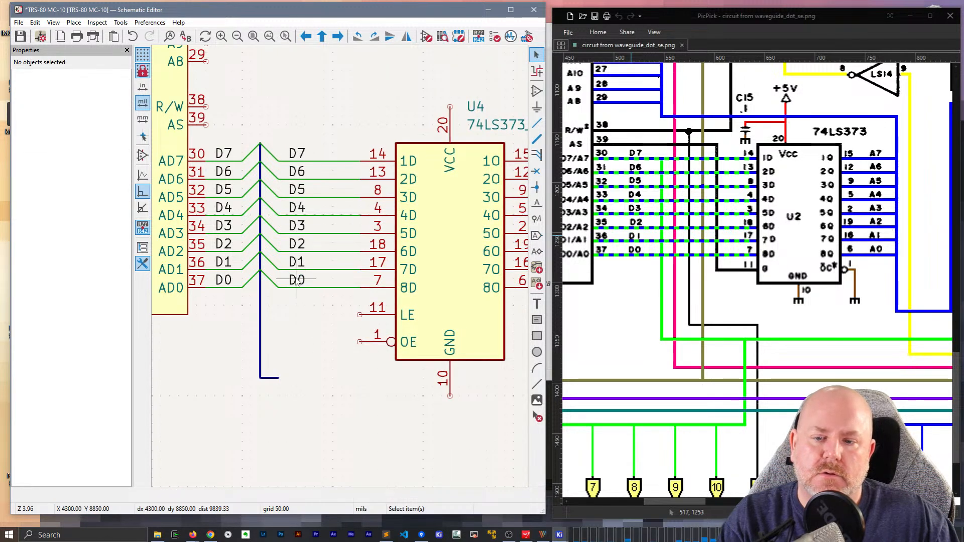
left_click(299, 280)
left_click(298, 260, "shift")
left_click(299, 220, "shift")
left_click(302, 203, "shift")
left_click(305, 214, "ctrl")
left_click(311, 199, "ctrl")
left_click(301, 191, "ctrl")
left_click(300, 173, "ctrl")
left_click(302, 157, "ctrl")
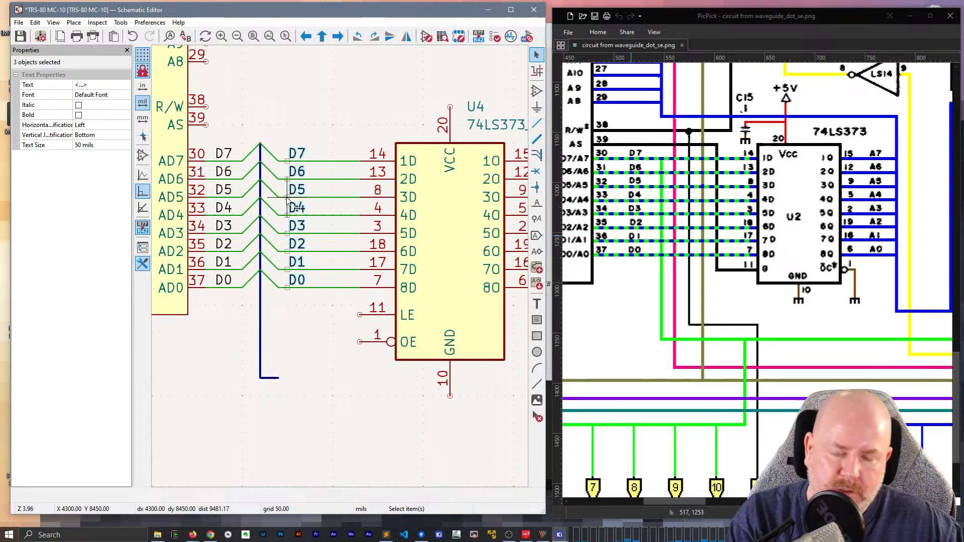
key("m")
left_click(324, 206)
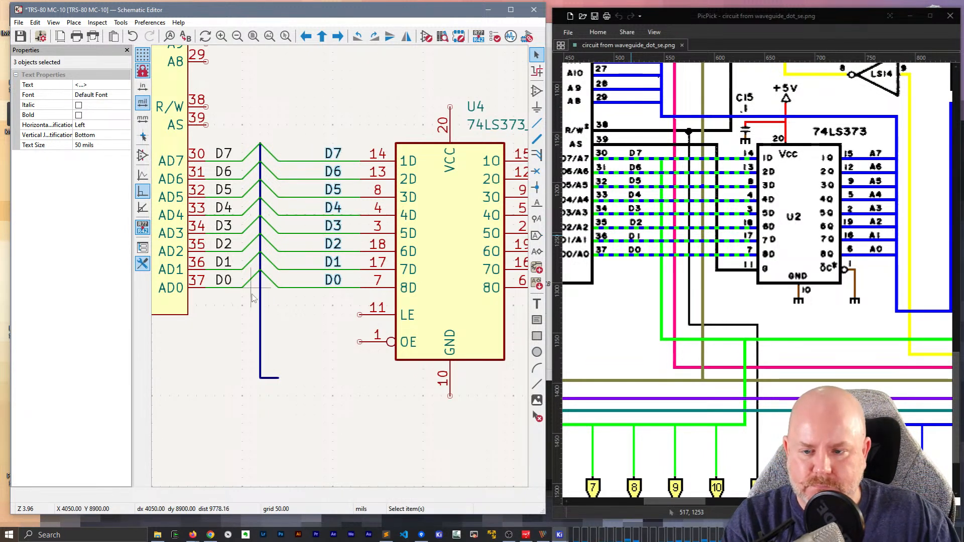
Undo a trial move of the bus entries and delete the eight old data wires
left_click_drag(274, 322, 232, 125)
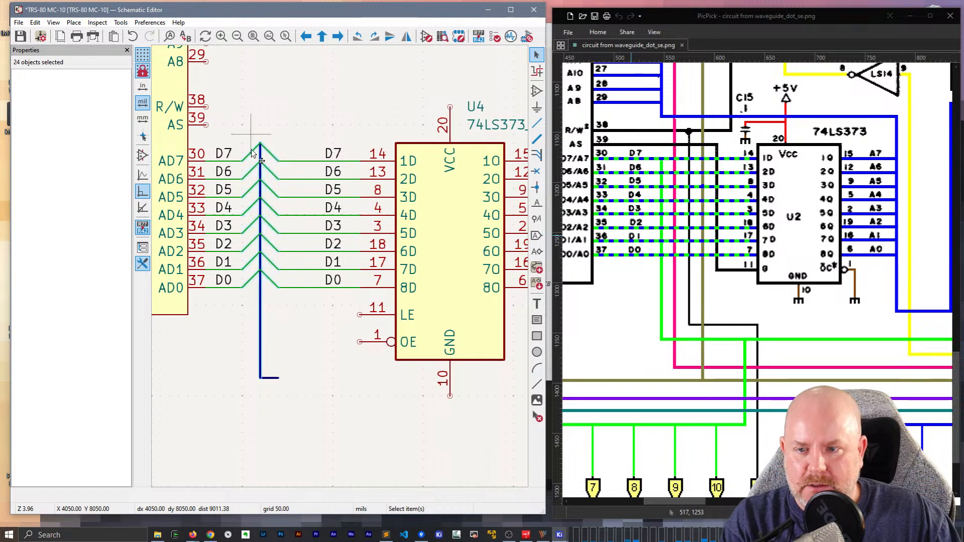
key("m")
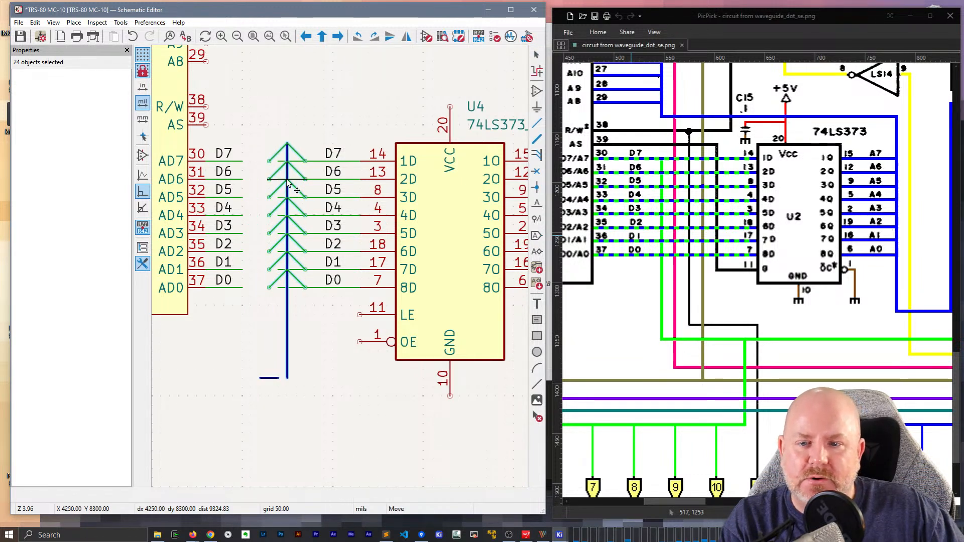
left_click(297, 190)
key("Escape")
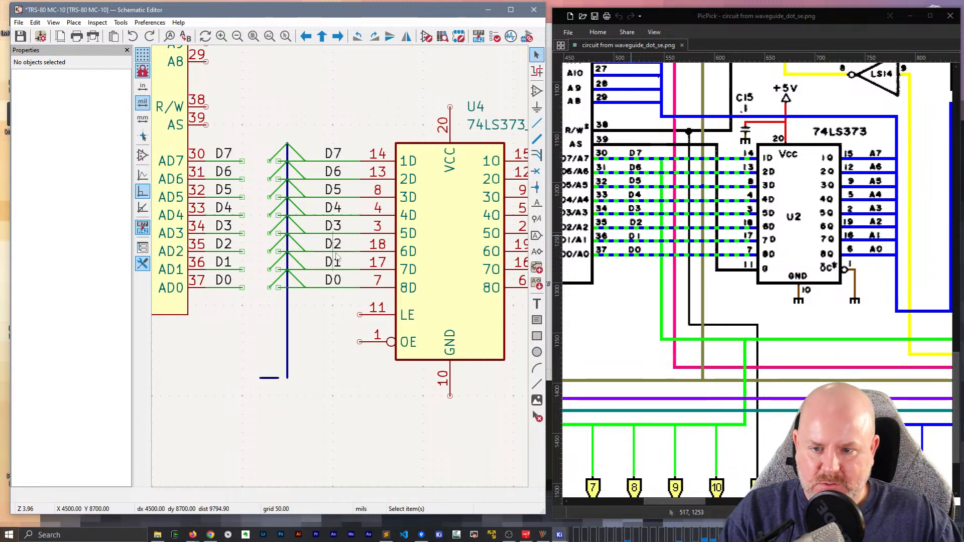
key("ctrl+z")
left_click_drag(311, 316, 301, 125)
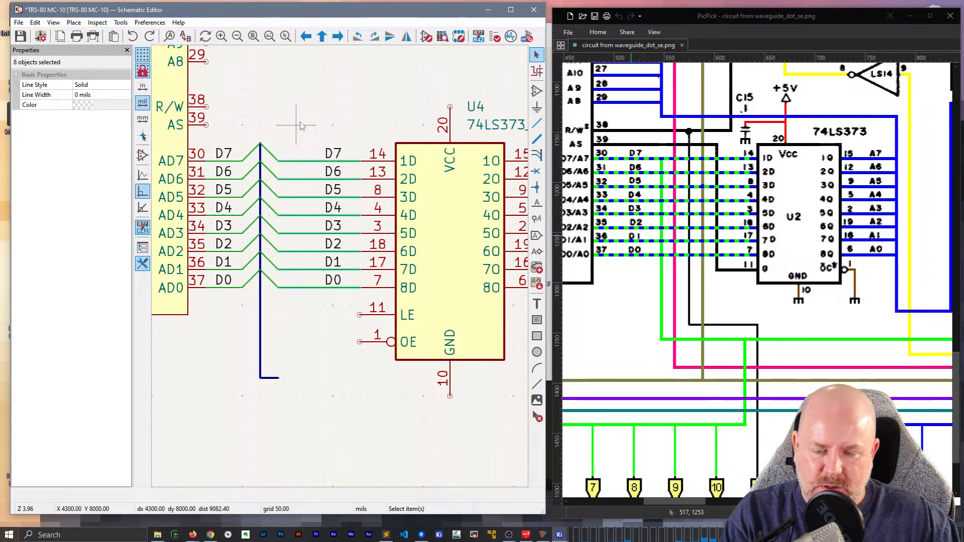
key("Delete")
Shift the data bus and its entries to the right
left_click_drag(289, 315, 253, 124)
left_click_drag(258, 187, 287, 184)
left_click(288, 183)
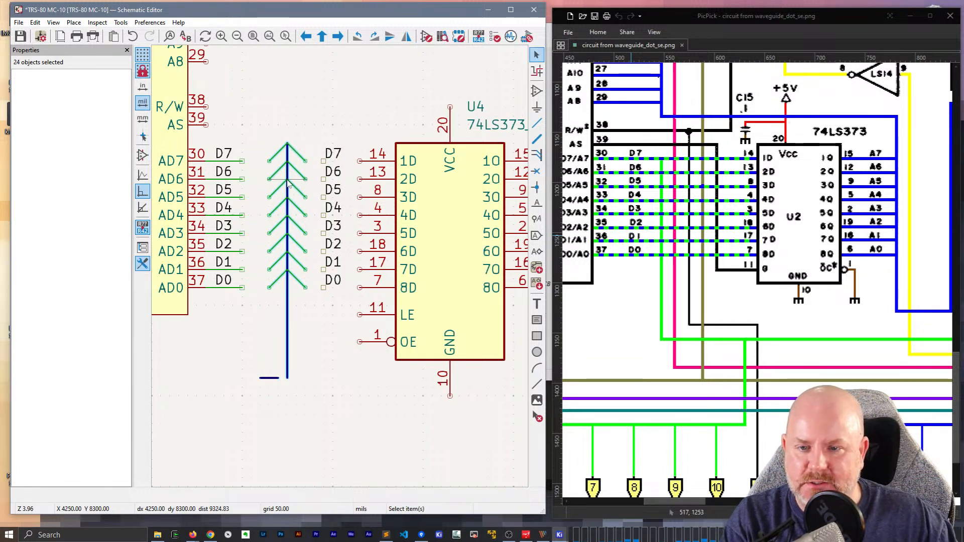
Wire the AD7–AD0 pins to their bus entries, repeating down from D7
key("w")
left_click(270, 160)
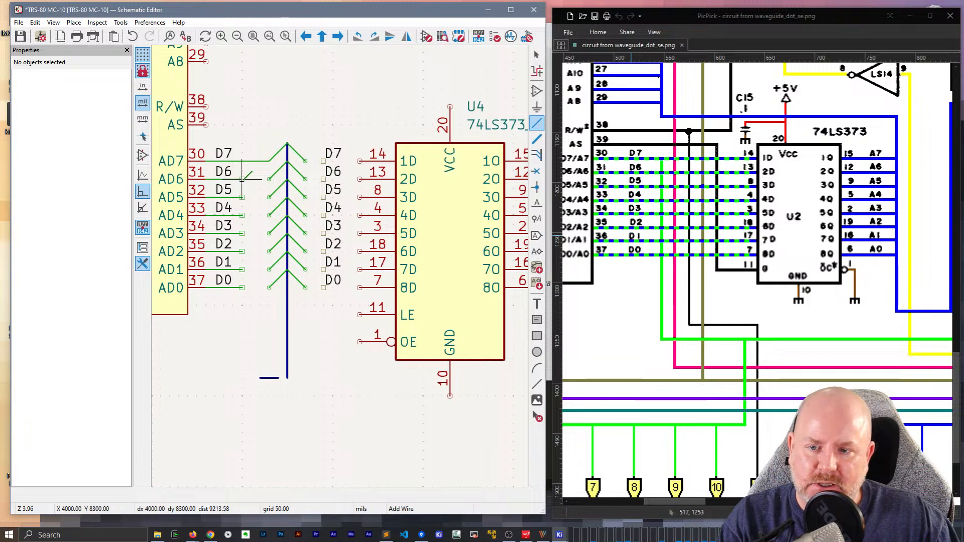
left_click(265, 182)
key("Insert")
key("Insert")
key("Insert")
key("Insert")
key("Insert")
key("Insert")
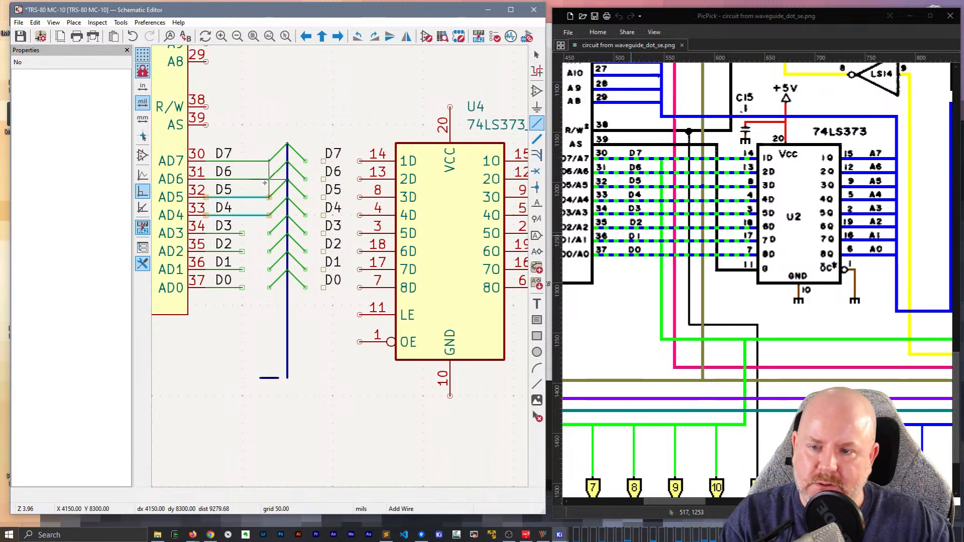
Wire the bus entries across to U4's 1D–8D inputs, starting at pin 14
left_click(306, 160)
left_click(360, 161)
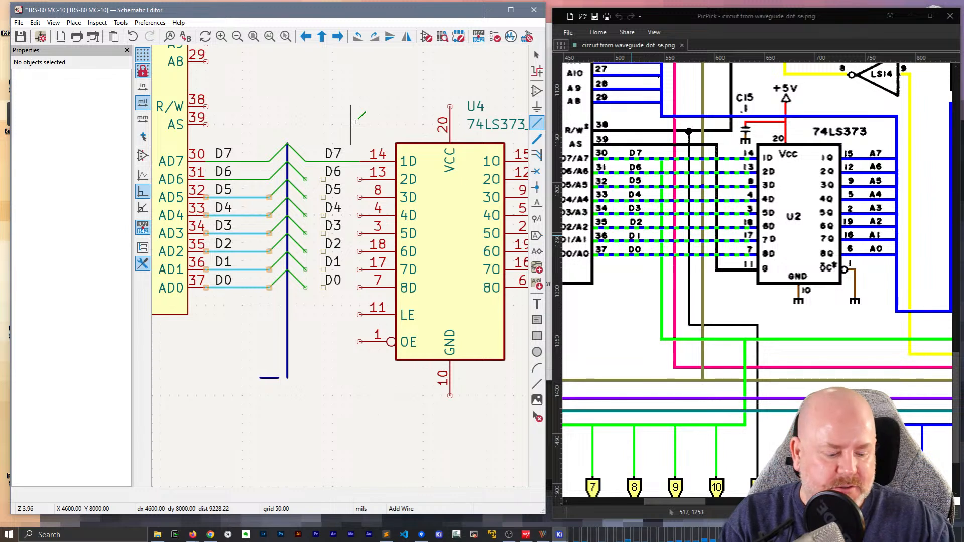
key("Insert")
key("Insert")
key("Insert")
key("Insert")
key("Insert")
key("Insert")
key("Insert")
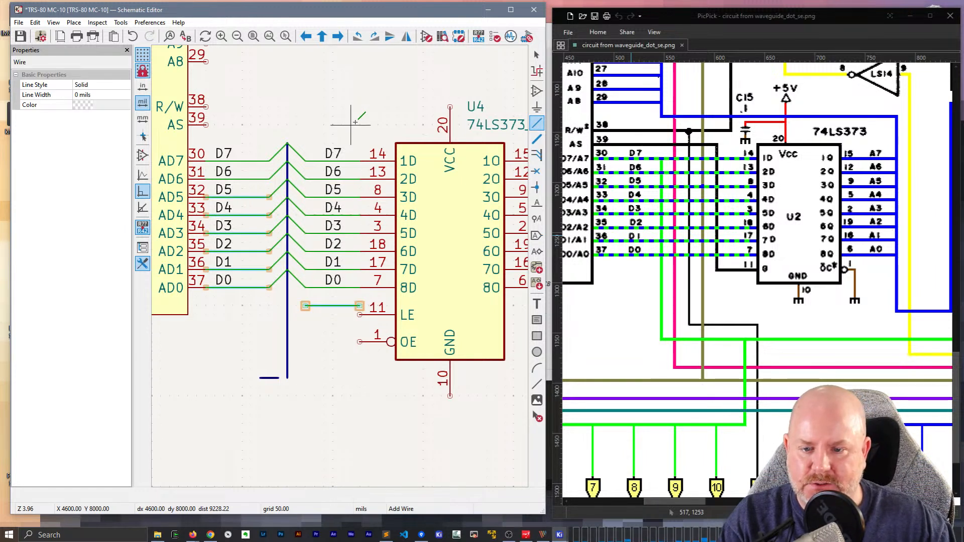
key("Escape")
Delete a stray wire beside LE and redraw the D0 wire to pin 8D
left_click(335, 307)
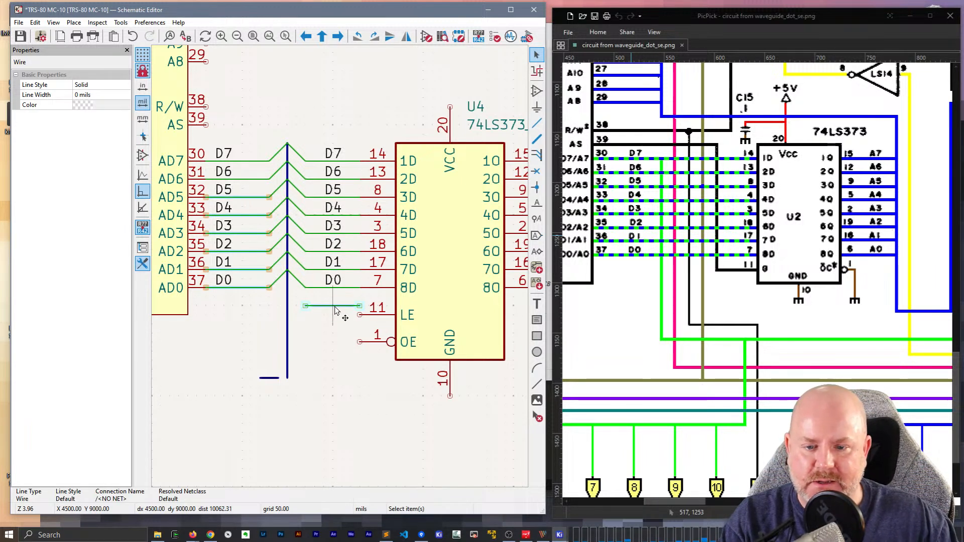
key("Delete")
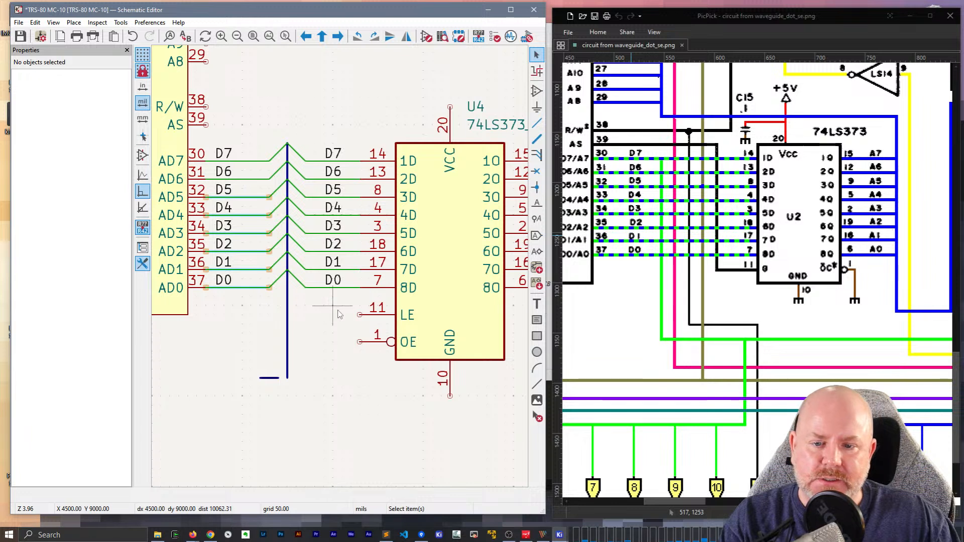
left_click(334, 289)
key("Delete")
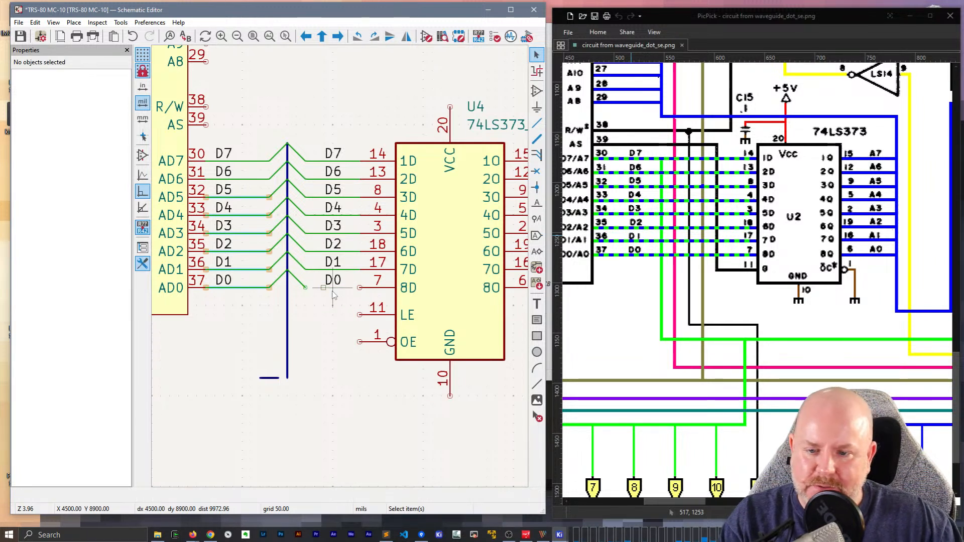
key("w")
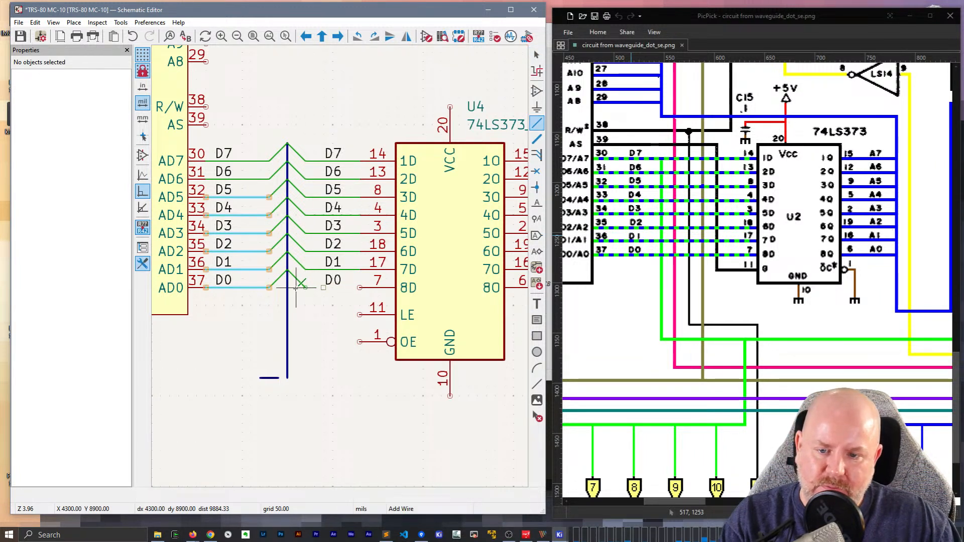
left_click(359, 288)
Add short wire stubs at U4's LE and OE pins
key("Escape")
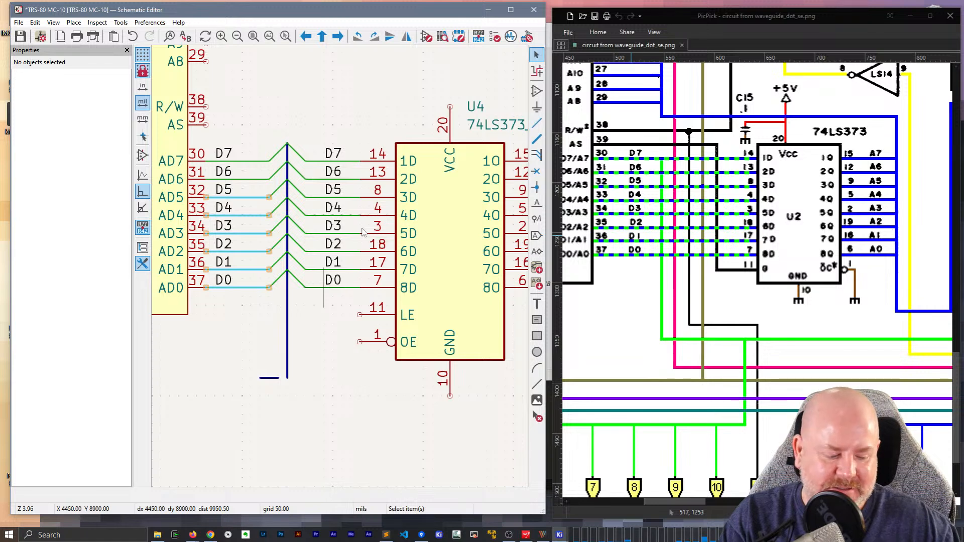
key("Insert")
key("Insert")
key("Insert")
key("Escape")
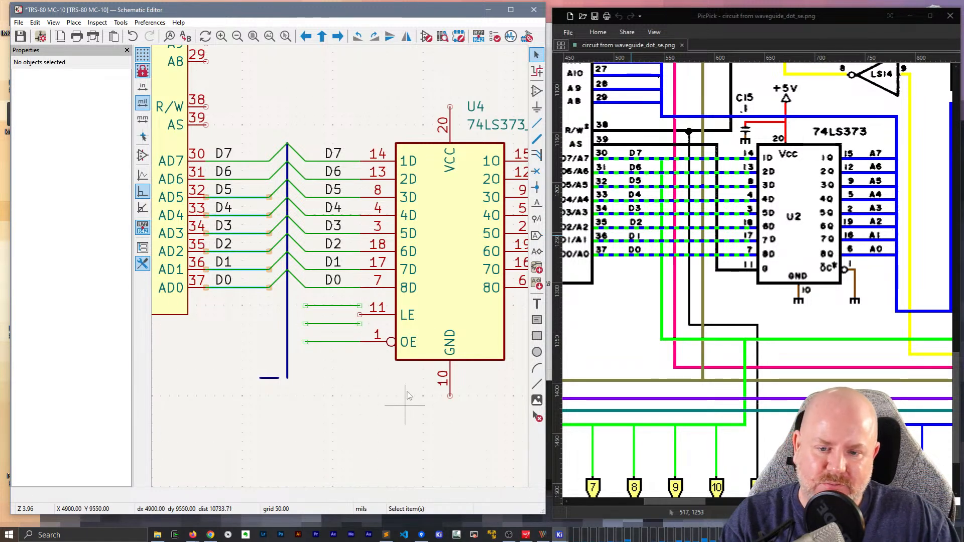
Open U4's library symbol in the Symbol Editor
left_click(435, 325)
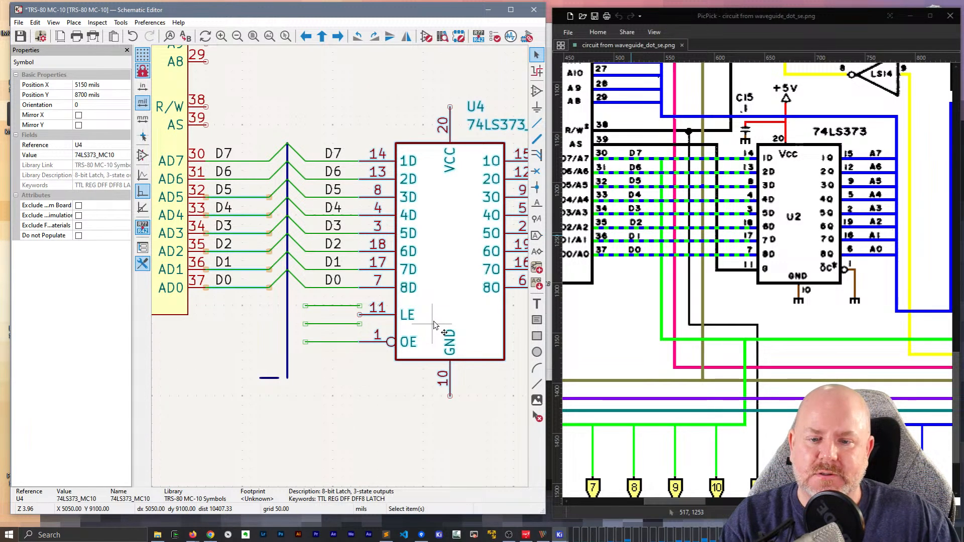
double_click(435, 325)
key("Escape")
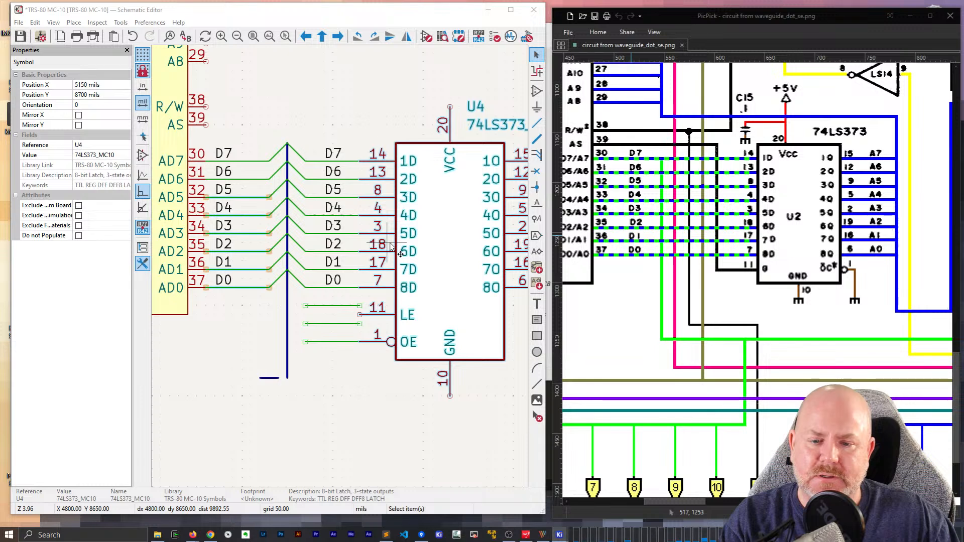
key("ctrl+e")
Lower U4's LE pin 11 one grid step in the symbol
left_click(324, 317)
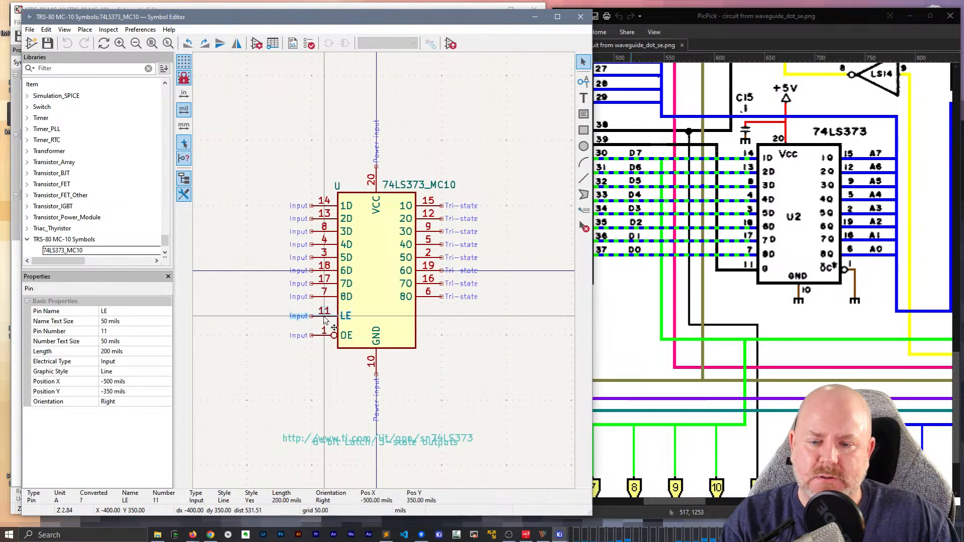
left_click_drag(325, 320, 325, 327)
left_click(467, 356)
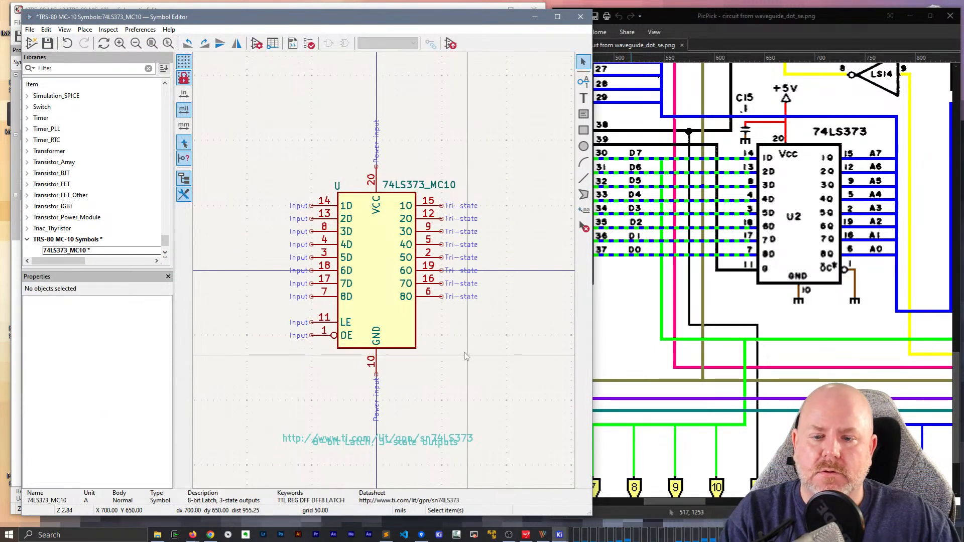
Back in the schematic, update U4 from the library
left_click(581, 17)
right_click(452, 186)
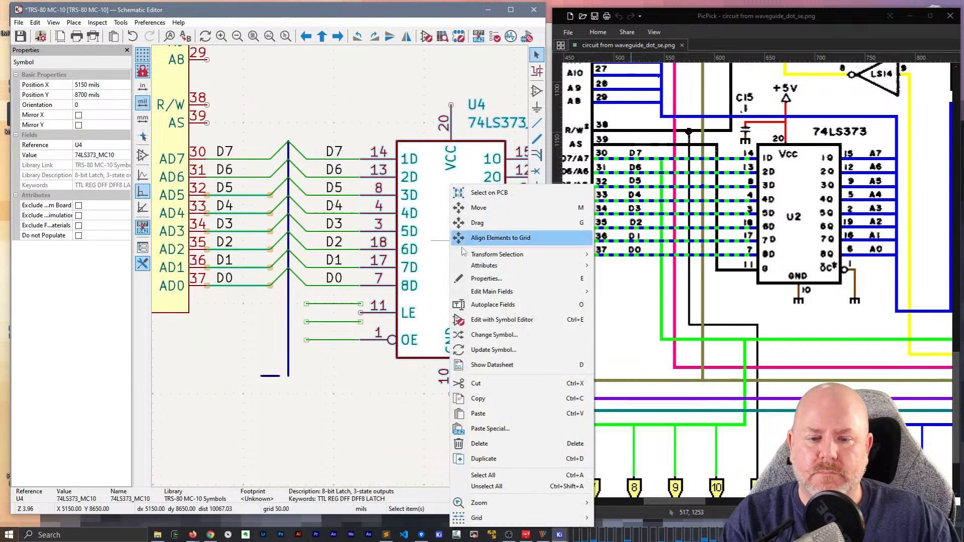
left_click(493, 350)
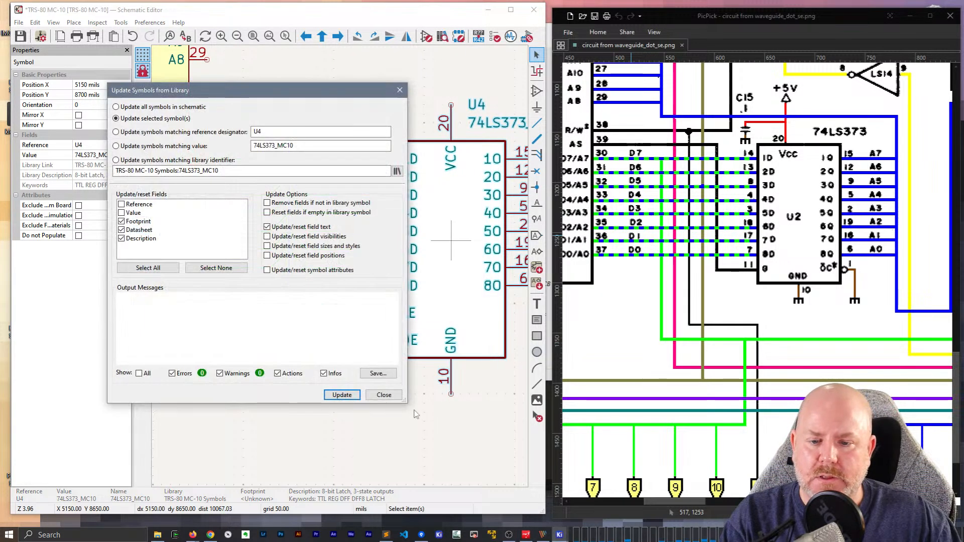
left_click(342, 395)
left_click(382, 395)
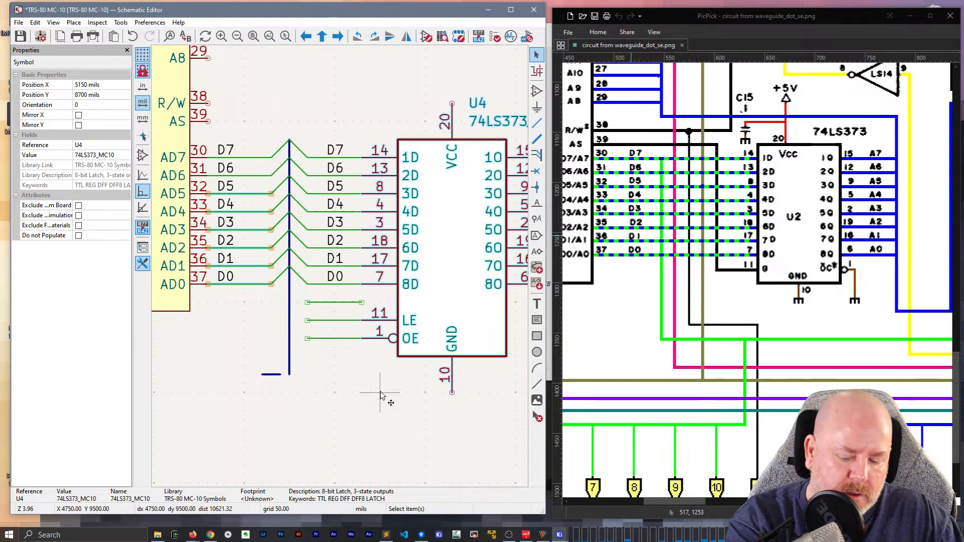
Delete the stray short wire above the LE connection
left_click(350, 312)
left_click(344, 303)
key("Delete")
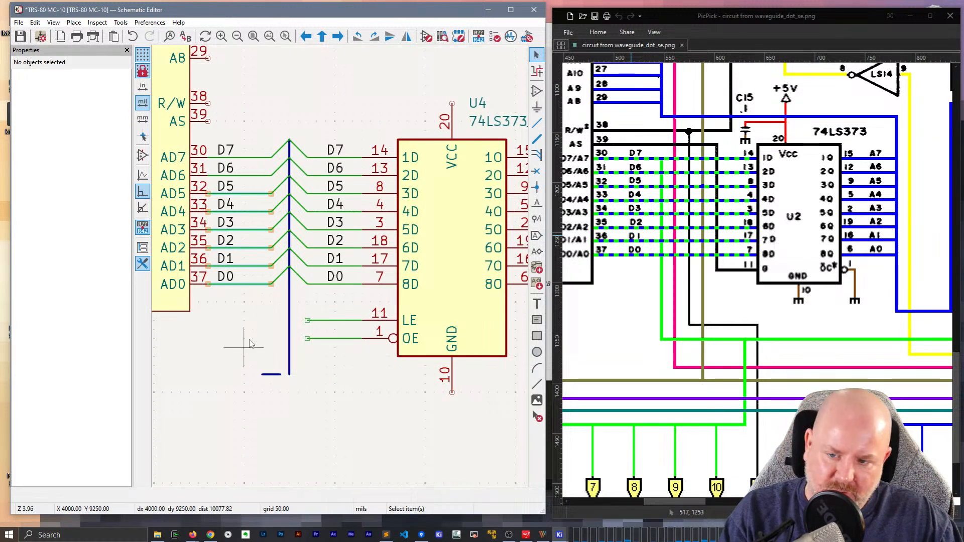
Delete the short bus stub below the data bus
left_click(241, 194)
left_click(334, 368)
left_click_drag(281, 386, 251, 360)
key("Delete")
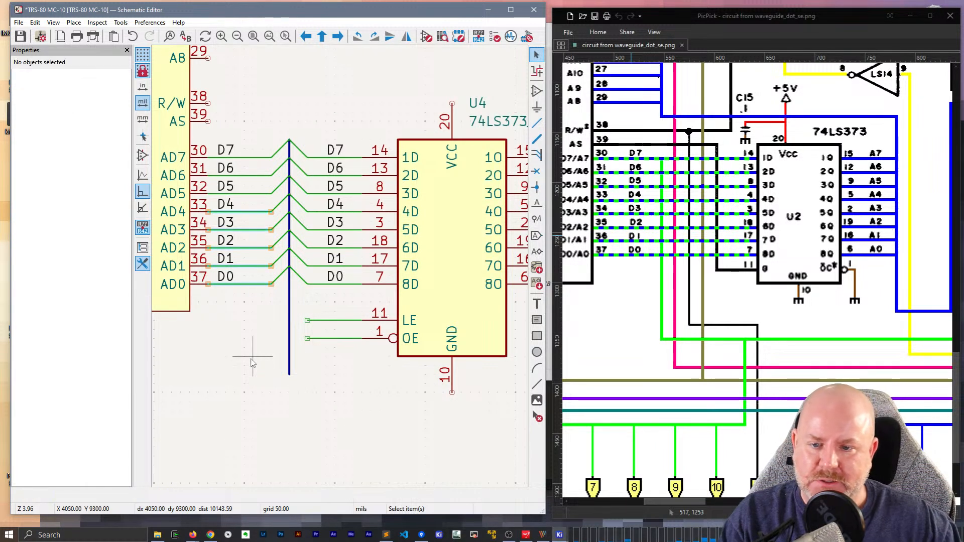
Drag the D7–D0 labels right up against U4's data input pins
left_click_drag(358, 142, 336, 176)
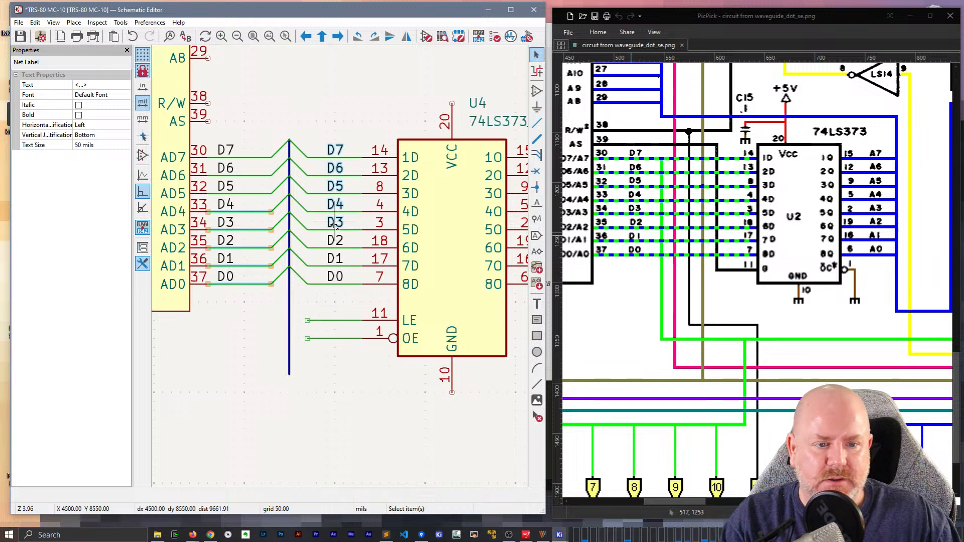
left_click(333, 241, "shift")
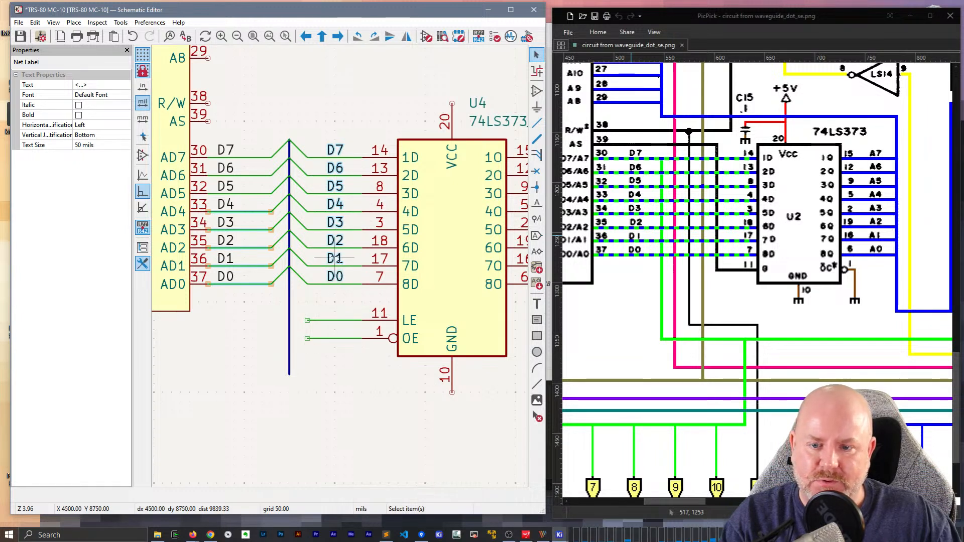
left_click_drag(334, 260, 345, 271)
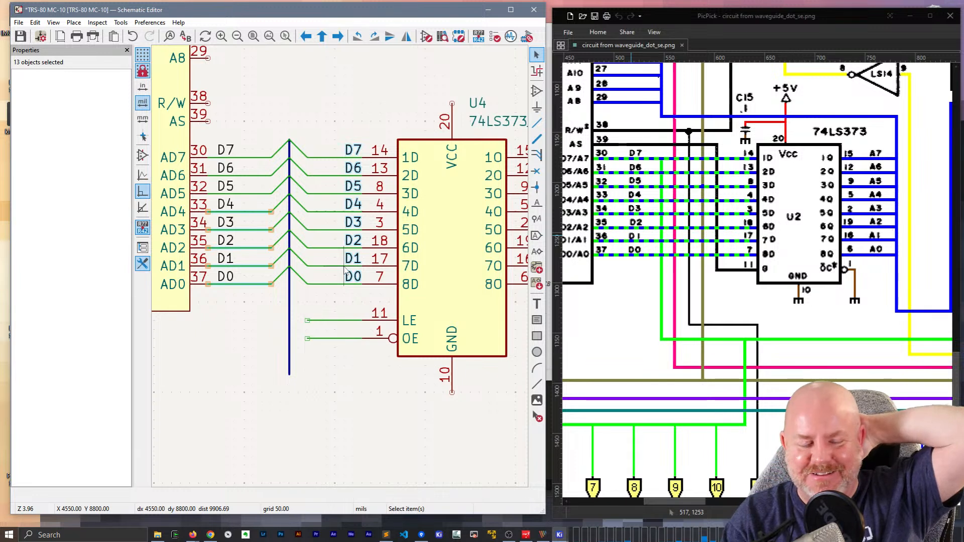
middle_click_drag(335, 94, 324, 114)
Wire U1's AS pin 39 down to U4's LE line and delete the leftover stub
key("w")
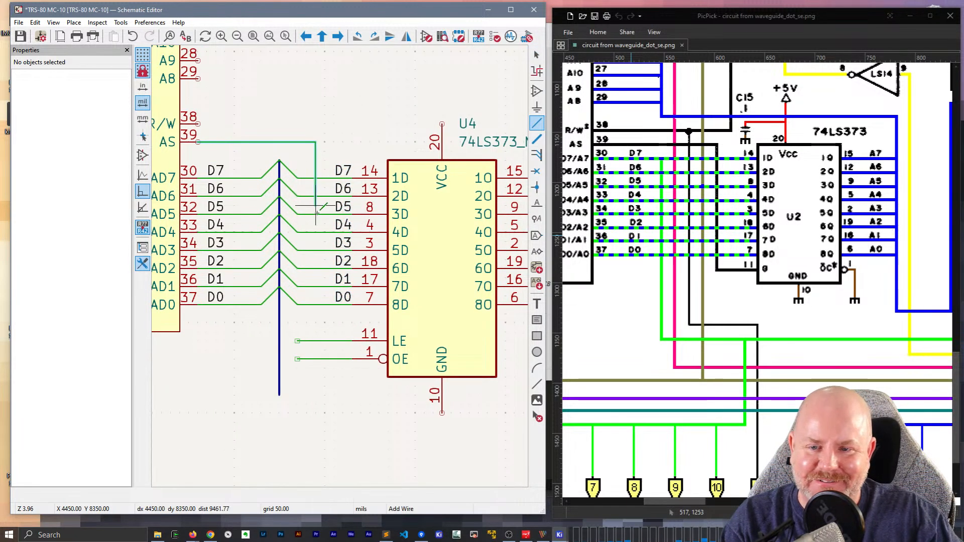
left_click(316, 341)
key("Escape")
left_click(311, 343)
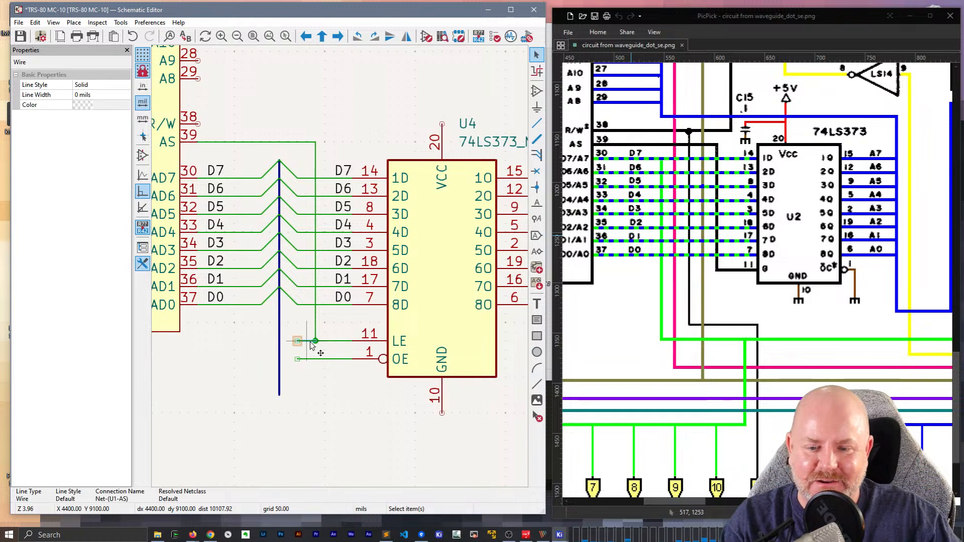
key("Delete")
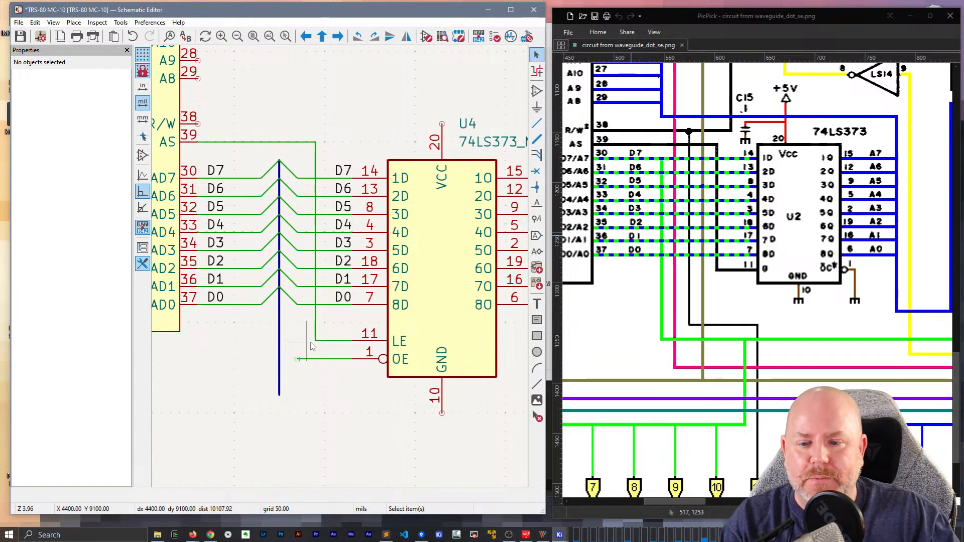
left_click(337, 360)
key("Escape")
Place a copy of U1's ground symbol just below U4's OE pin
scroll(337, 359, "down", 3)
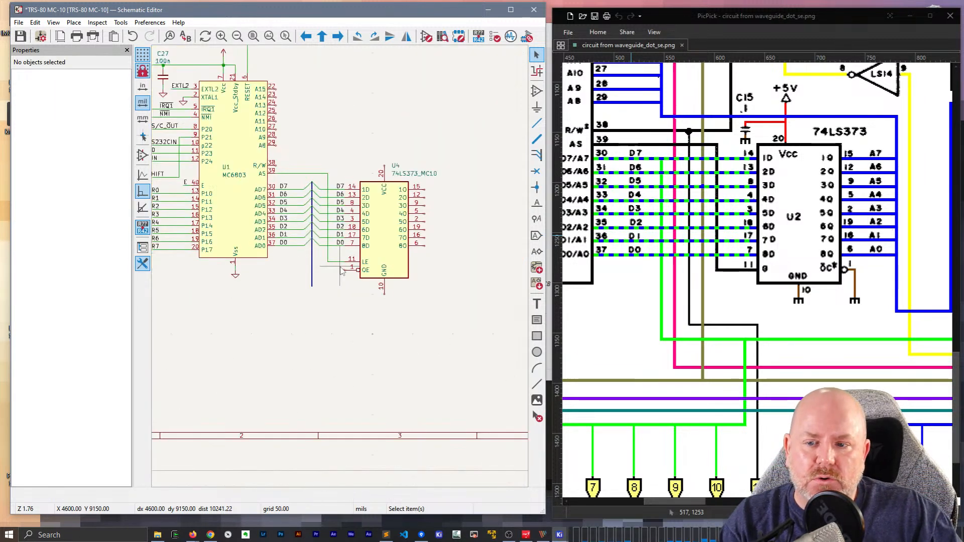
key("m")
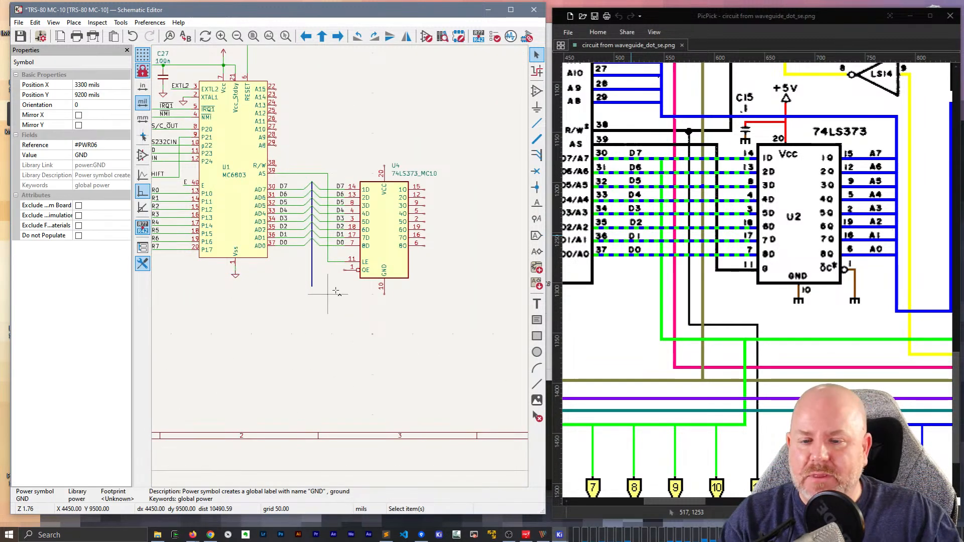
scroll(324, 288, "up", 3)
left_click(330, 276)
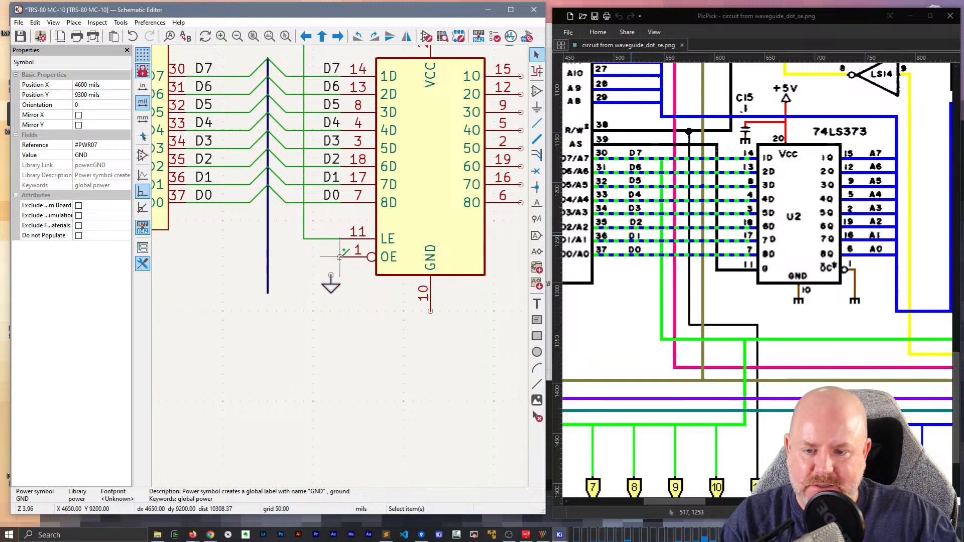
key("Escape")
key("m")
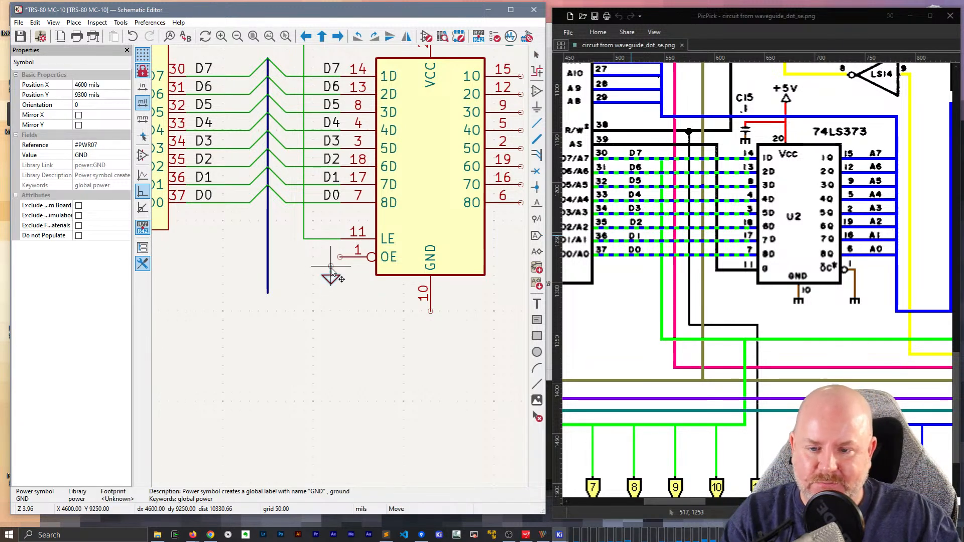
left_click(331, 266)
key("w")
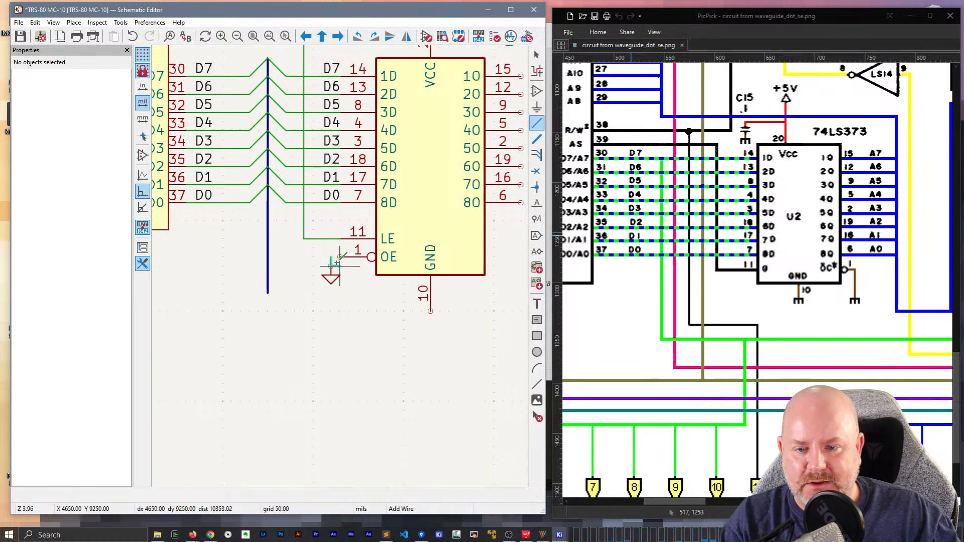
key("Escape")
Delete the stray wire stub below the new ground symbol
left_click_drag(348, 307, 322, 330)
left_click(331, 267)
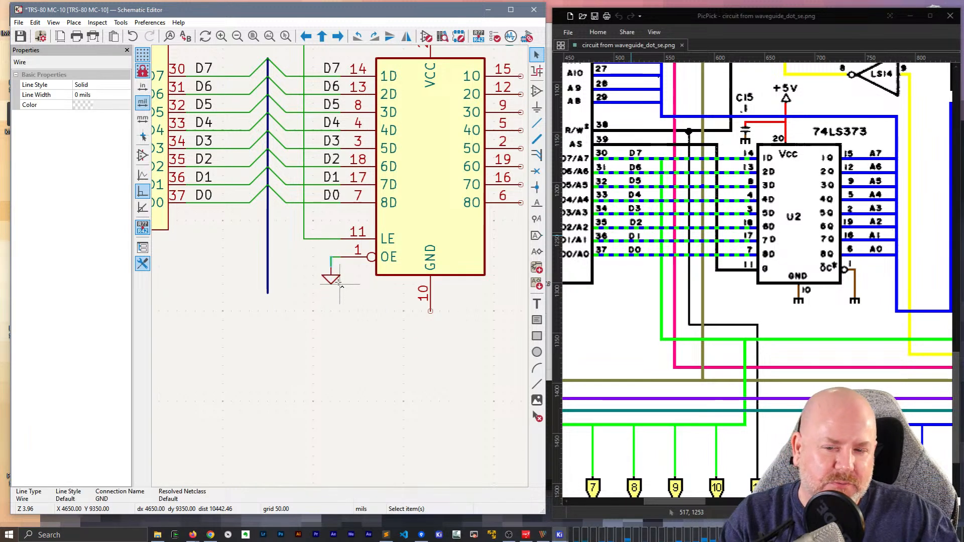
left_click(330, 279)
left_click_drag(339, 297, 368, 331)
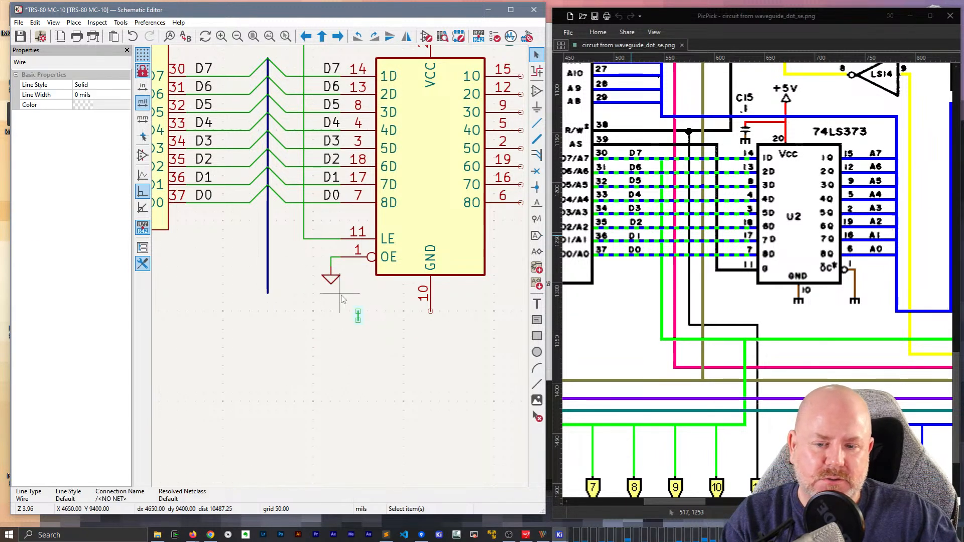
key("Delete")
Duplicate the ground symbol below U4's pin 10 and wire them together
left_click(332, 277)
key("ctrl+d")
left_click(431, 322)
key("Escape")
key("w")
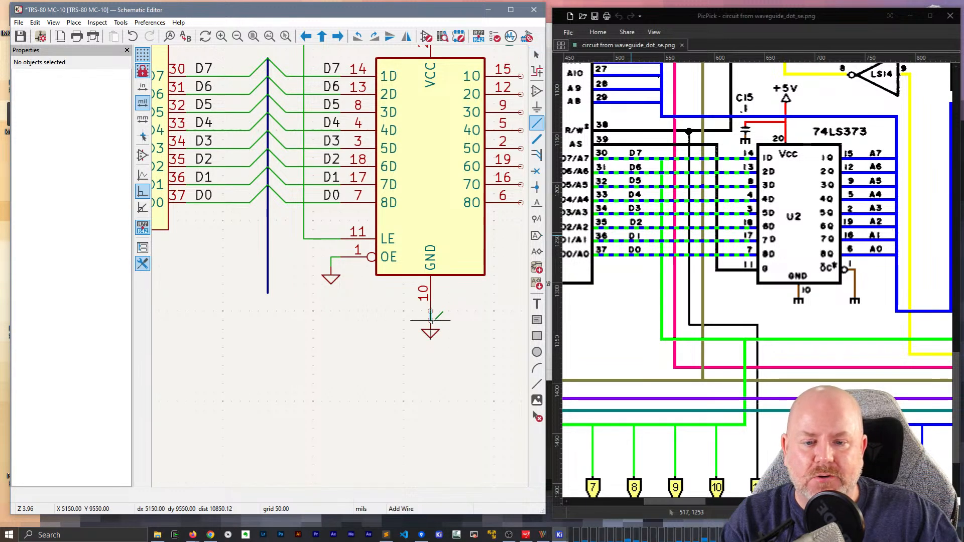
left_click(431, 322)
key("Escape")
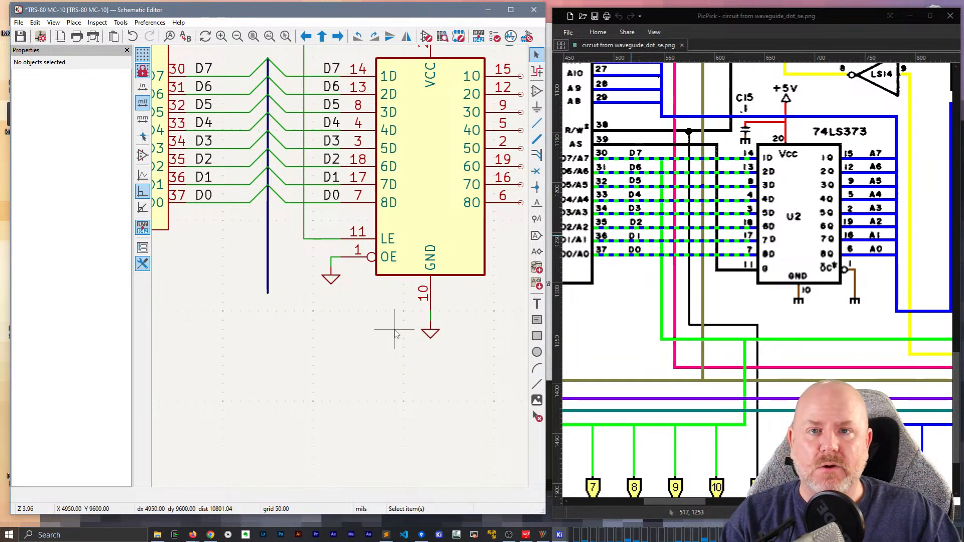
middle_click_drag(387, 355, 352, 477)
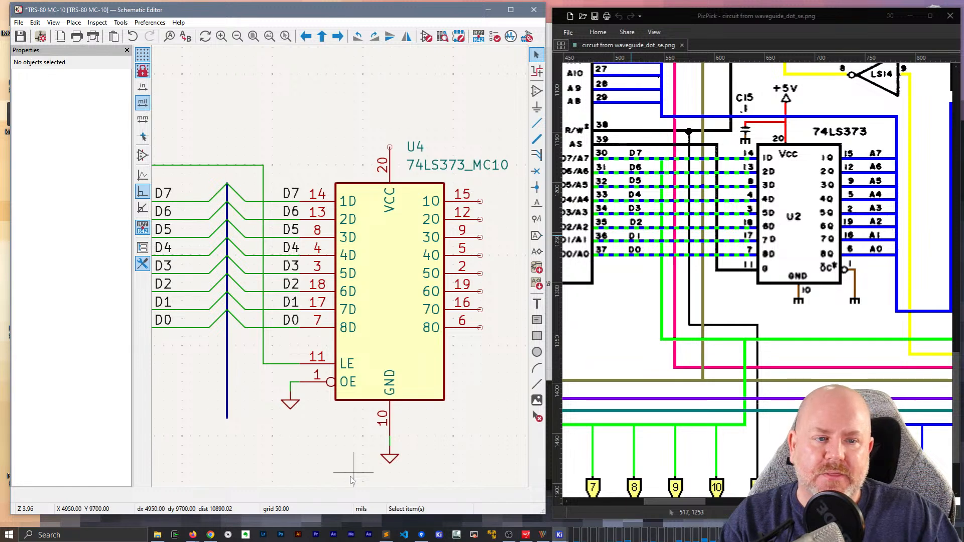
Draw a wire rising from U4's VCC pin 20 above the chip
scroll(354, 476, "down", 1)
middle_click_drag(323, 244, 273, 395)
scroll(297, 195, "up", 1)
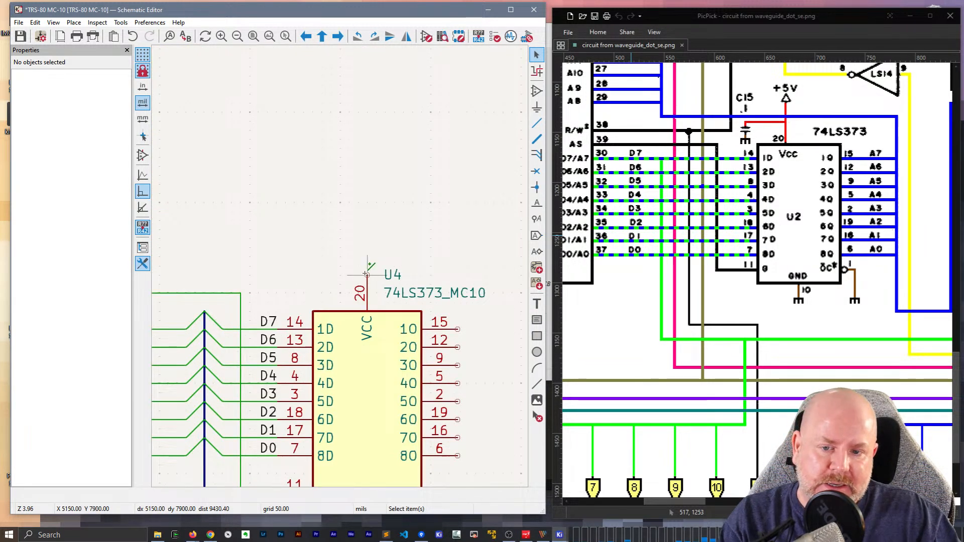
key("w")
double_click(370, 239)
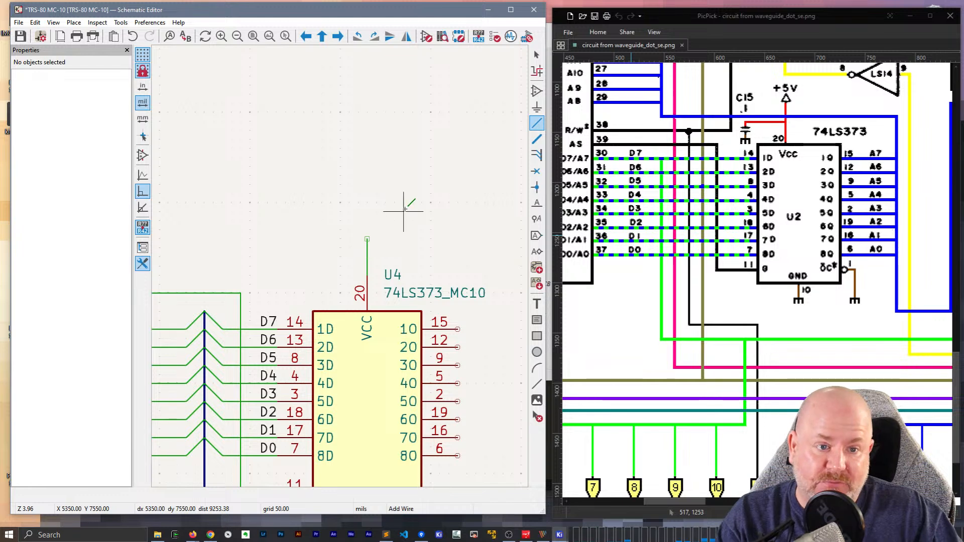
key("Escape")
Place a +5V power symbol on the end of the VCC wire
key("a")
left_click(405, 194)
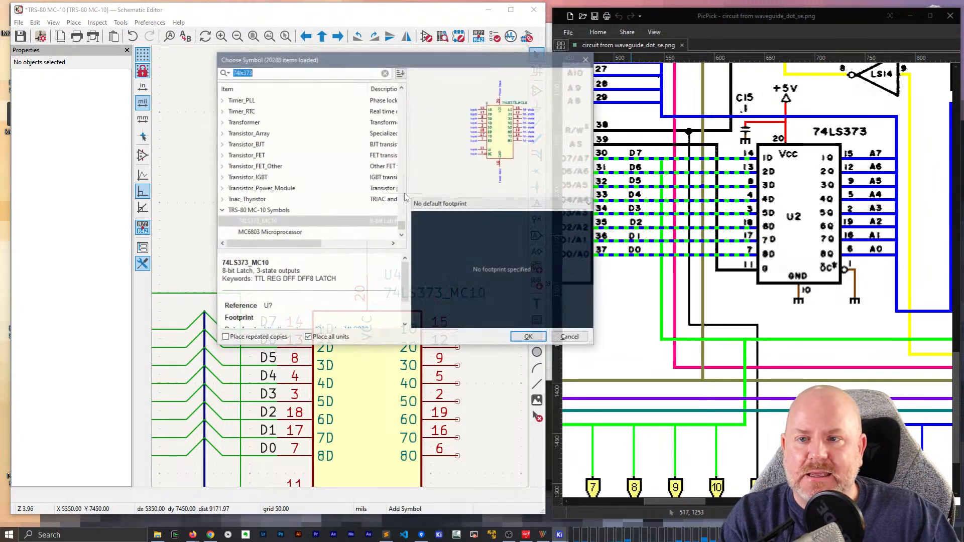
type("5v")
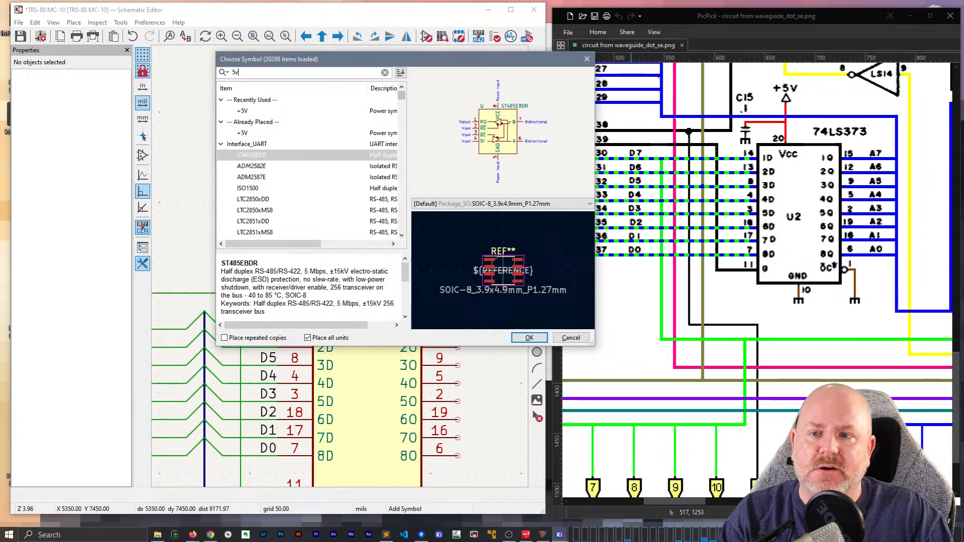
double_click(243, 133)
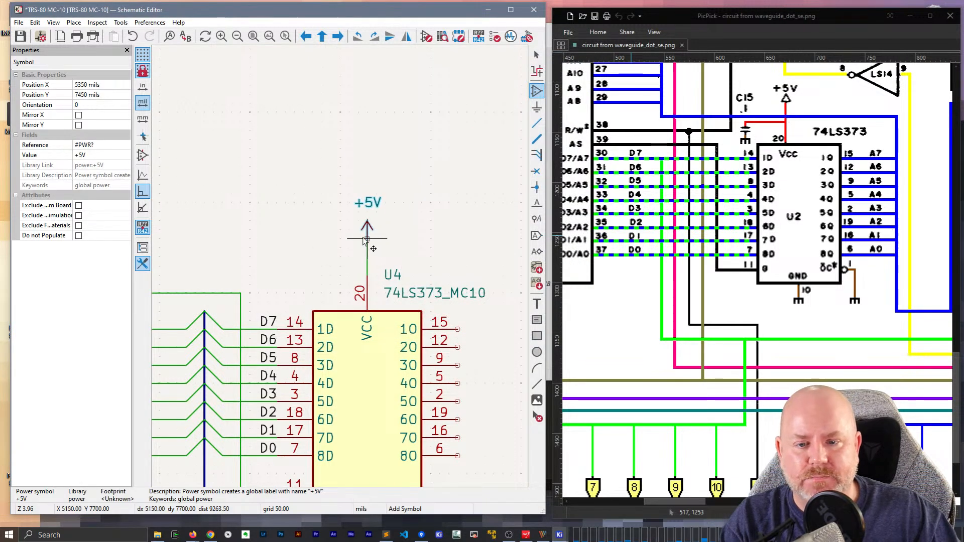
left_click(368, 239)
scroll(304, 188, "down", 5)
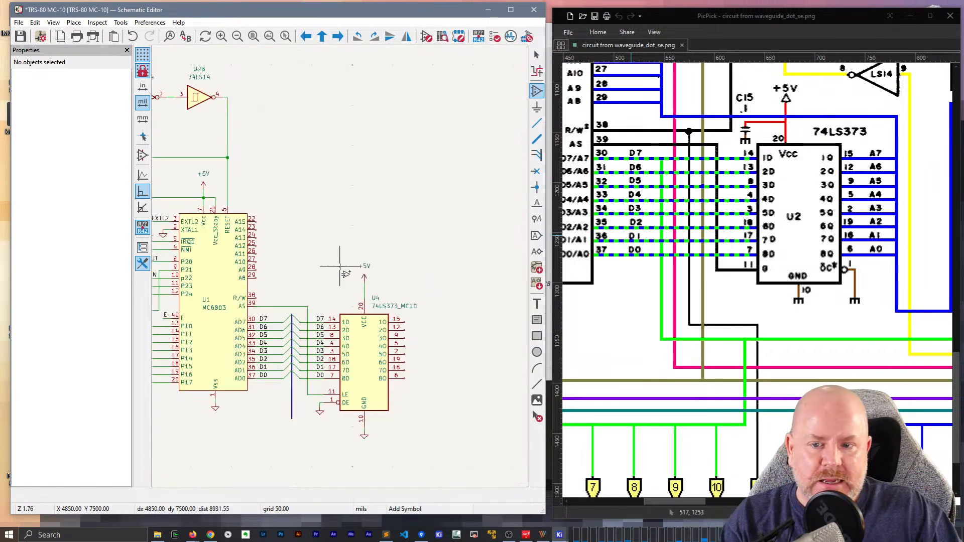
scroll(393, 186, "up", 3)
middle_click_drag(394, 186, 333, 164)
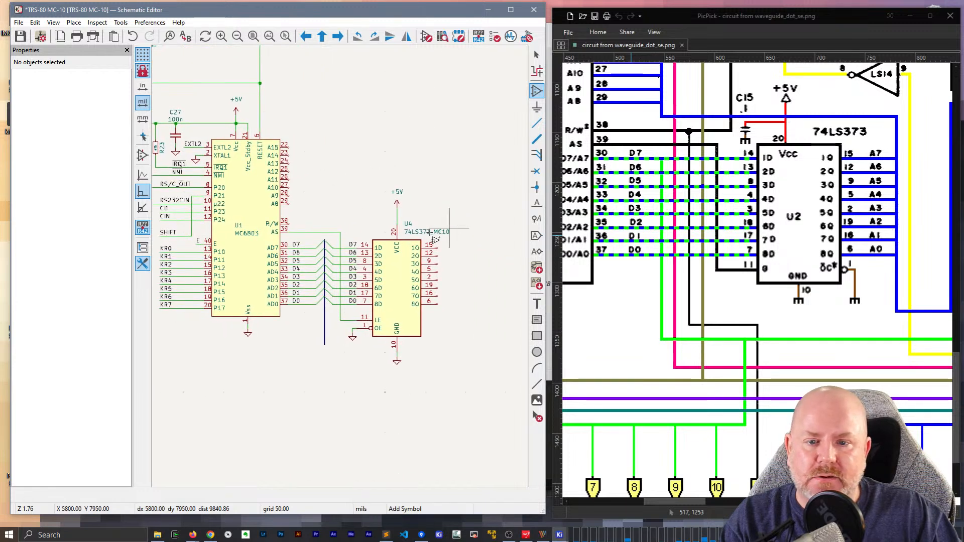
key("Escape")
double_click(406, 227)
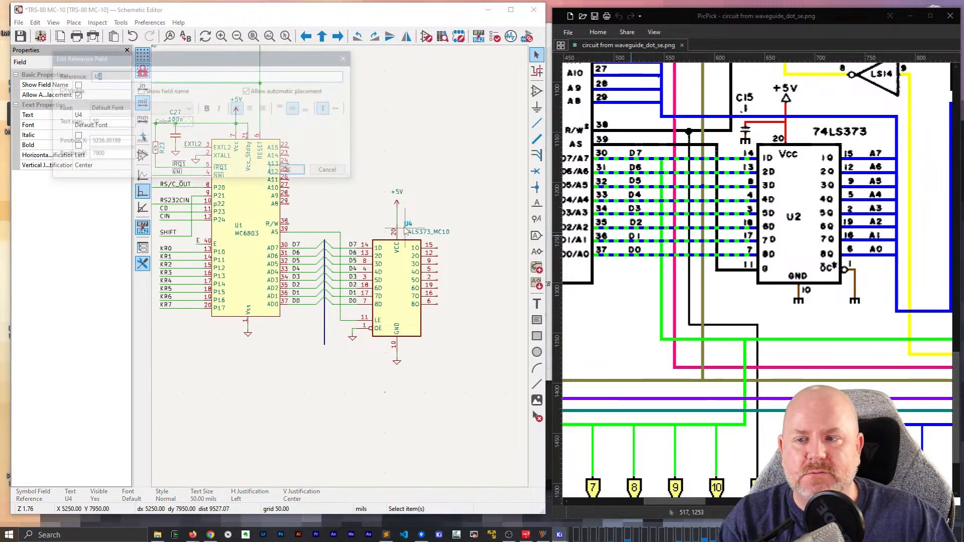
type("U2")
key("Return")
scroll(406, 229, "up", 2)
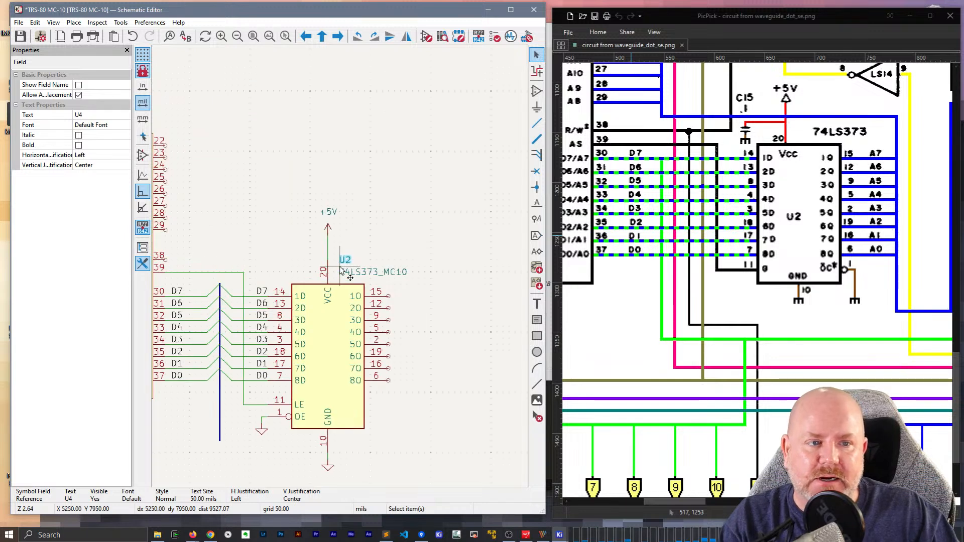
left_click_drag(347, 262, 324, 356)
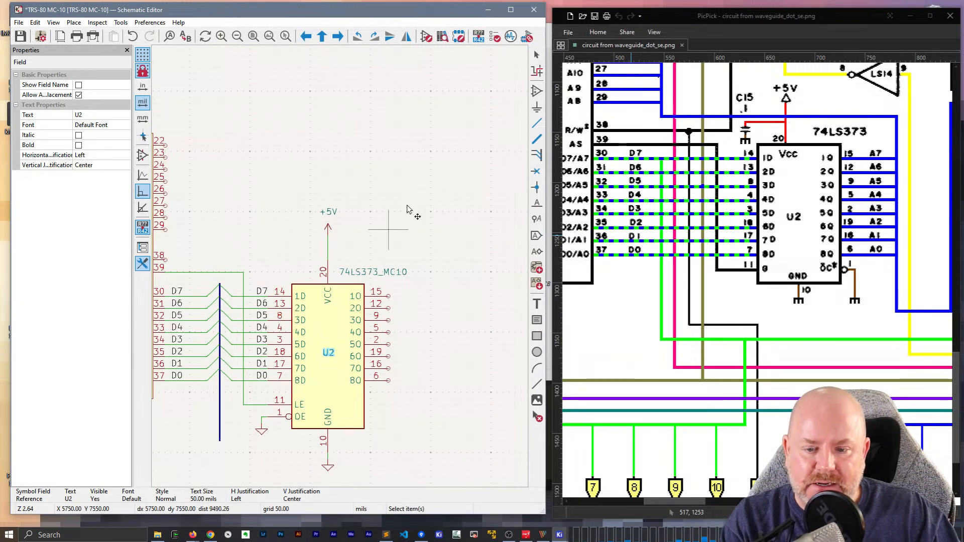
left_click(397, 221)
left_click(379, 271)
key("e")
key("End")
key("Return")
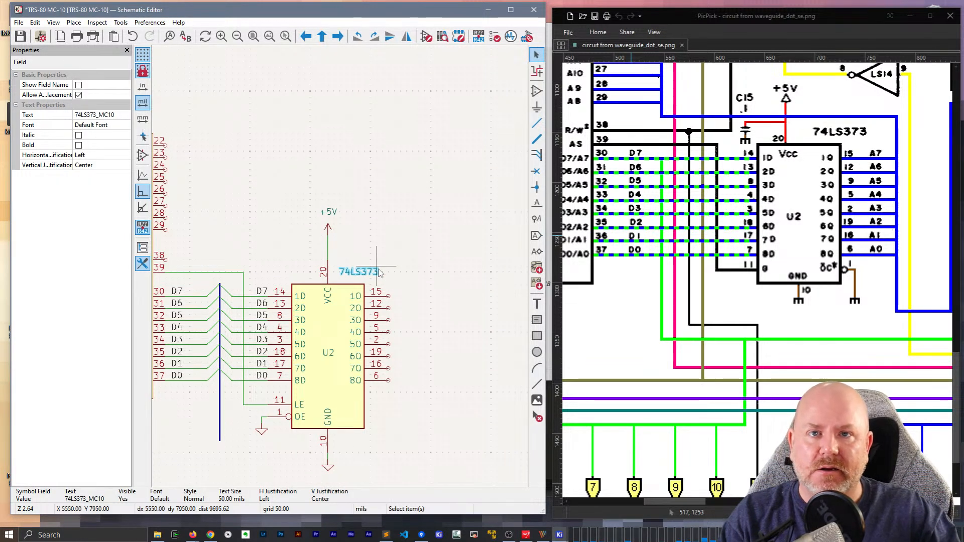
left_click(328, 228)
key("g")
left_click(328, 237)
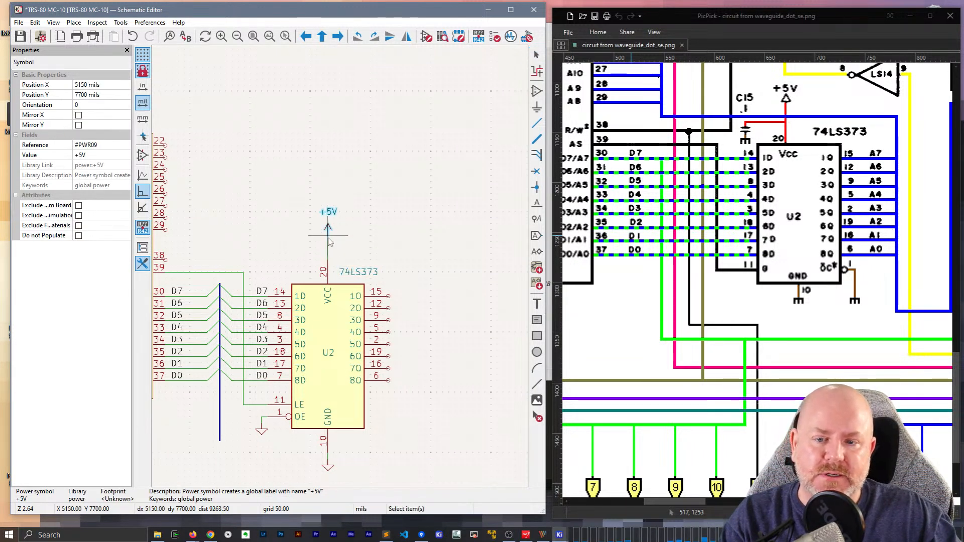
left_click(275, 241)
scroll(275, 244, "down", 5)
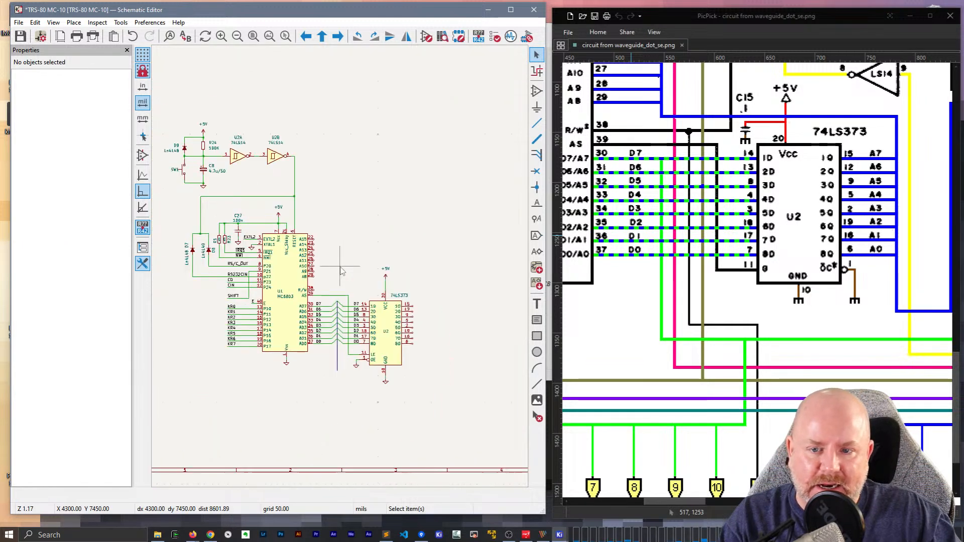
Duplicate the 100n capacitor C27 and place it beside U2's +5V
scroll(340, 271, "up", 3)
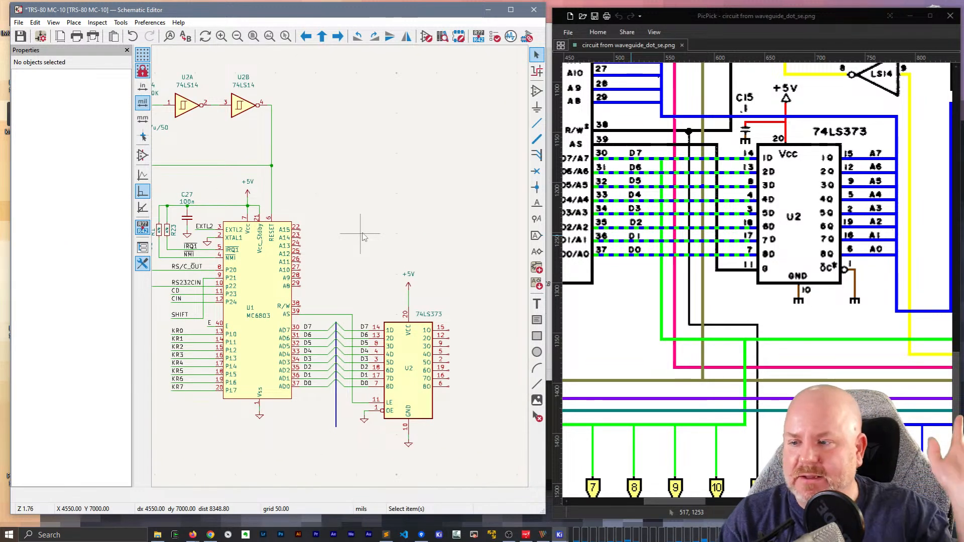
middle_click_drag(359, 217, 369, 161)
left_click(297, 202)
key("ctrl+d")
scroll(374, 199, "up", 4)
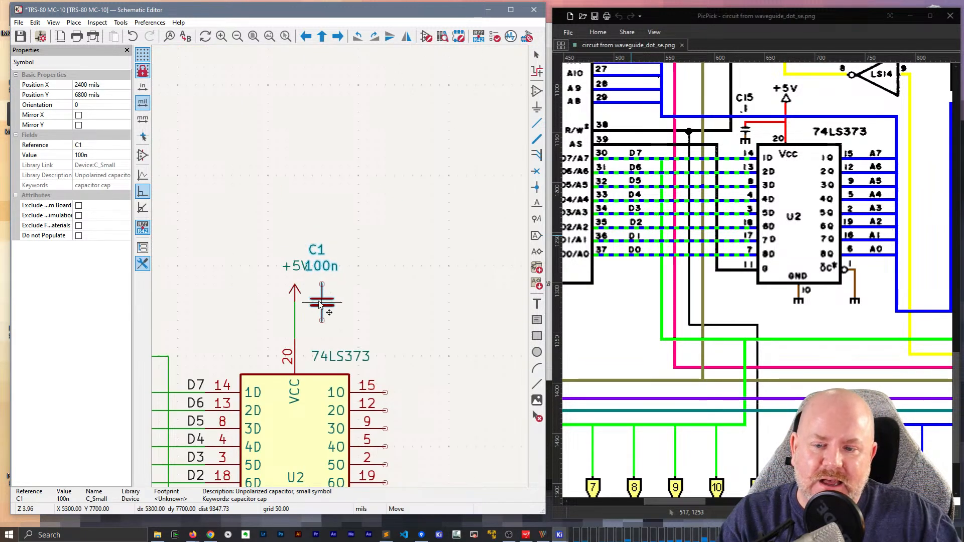
left_click(249, 322)
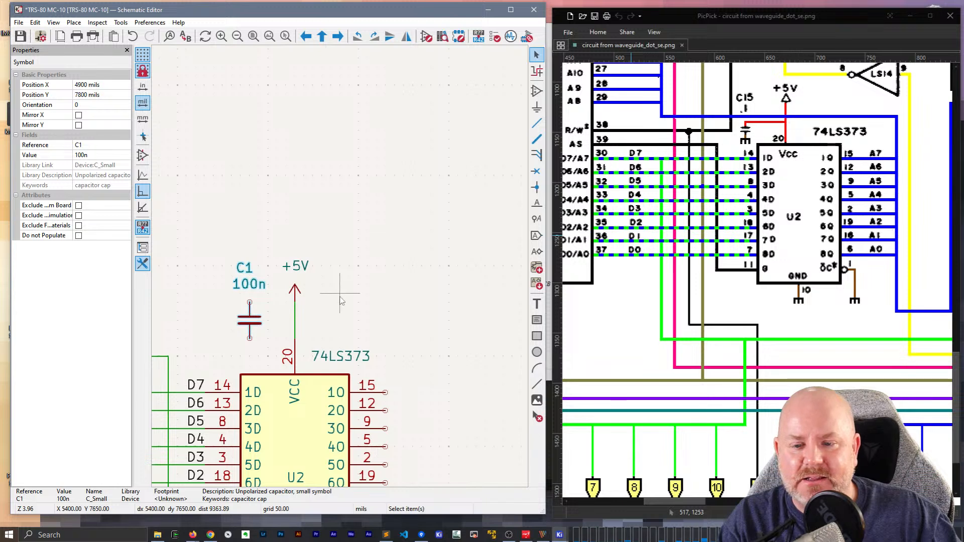
Raise the +5V symbol and wire the capacitor's top pin to the +5V line
left_click_drag(296, 307, 295, 280)
key("w")
left_click(249, 301)
left_click(295, 293)
key("Escape")
Duplicate a ground symbol under the new capacitor
middle_click_drag(438, 319, 505, 162)
left_click(265, 440)
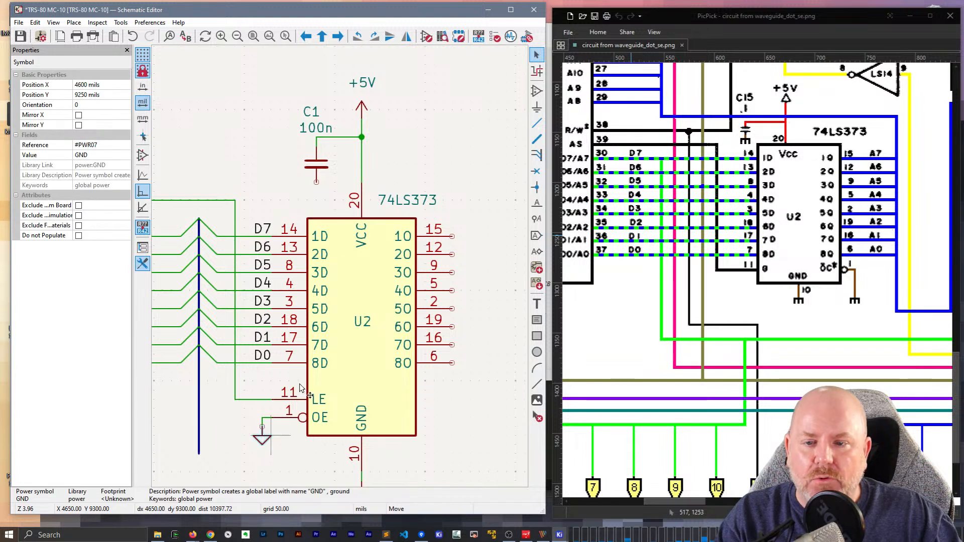
key("ctrl+d")
left_click(317, 191)
key("w")
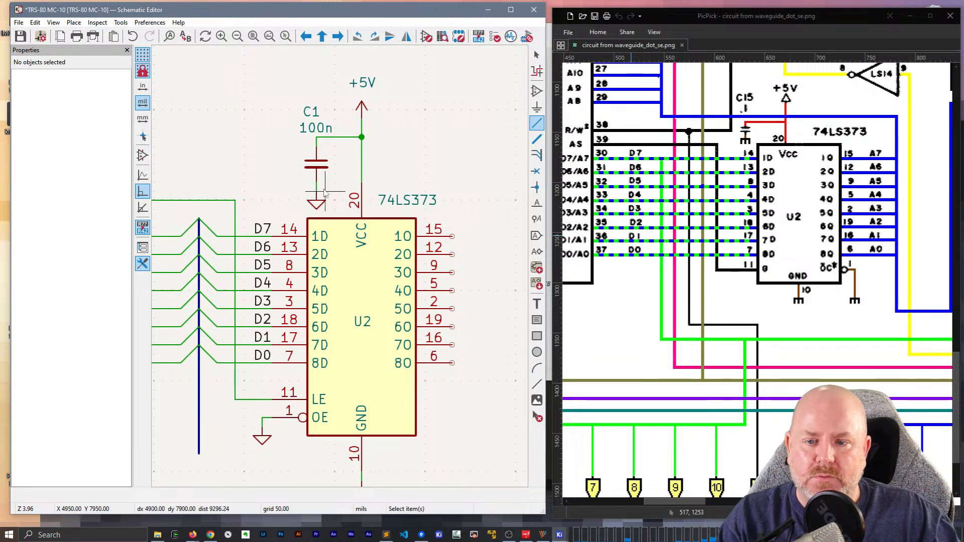
key("Escape")
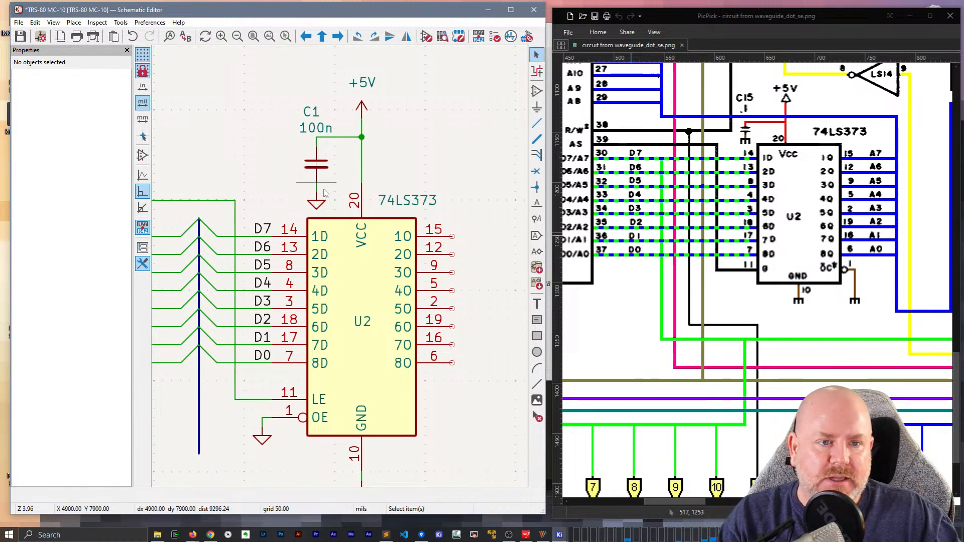
Change the new capacitor's reference to C15
left_click(317, 164)
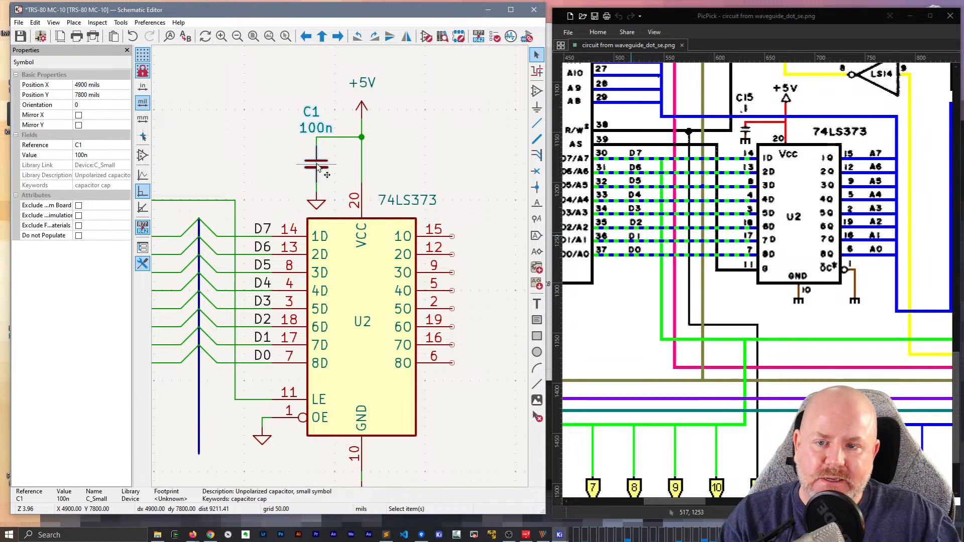
left_click(100, 145)
type("C15")
key("Return")
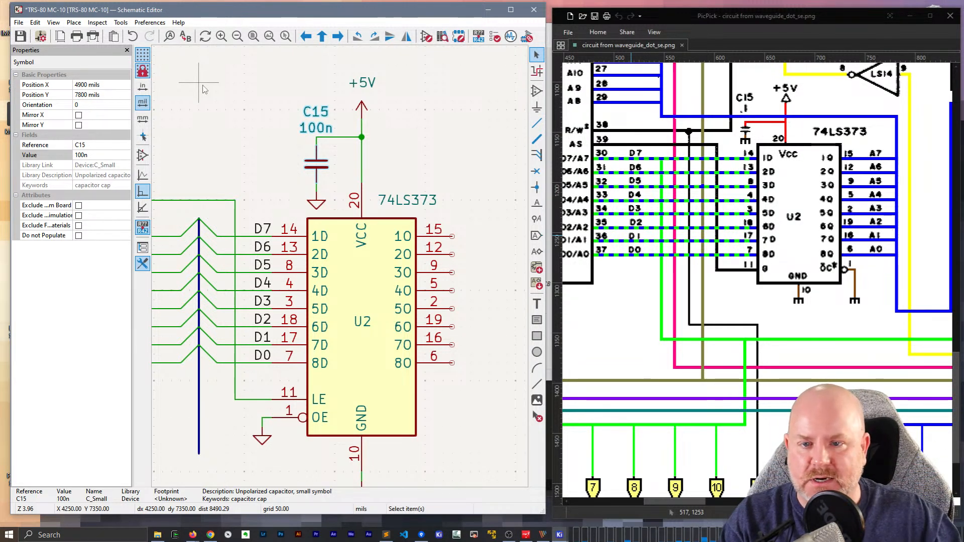
Lower the +5V symbol, C15 and its supply wire one grid step each
left_click(362, 112)
mouse_move(363, 112)
left_mouse_down()
mouse_move(366, 132)
mouse_move(363, 121)
left_mouse_up()
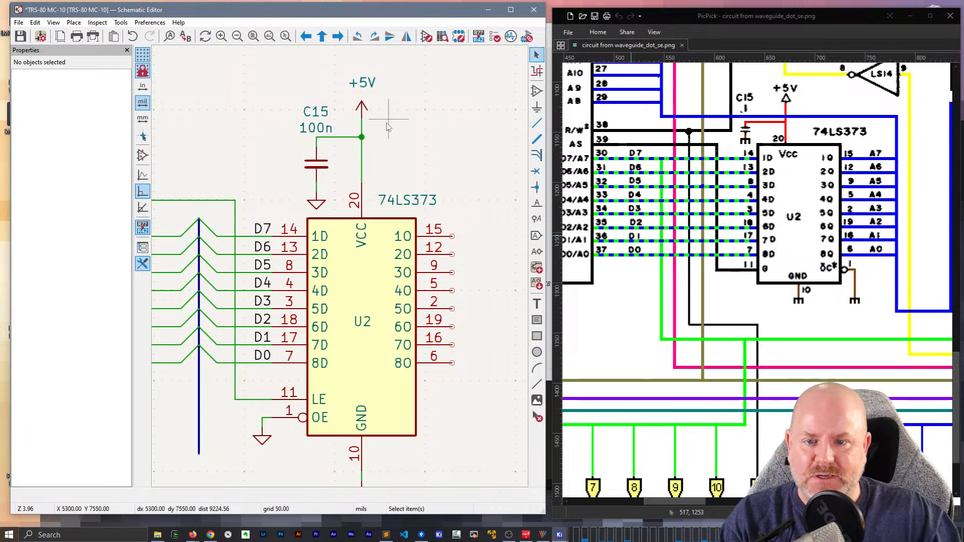
left_click_drag(316, 163, 317, 173)
left_click_drag(344, 139, 370, 133)
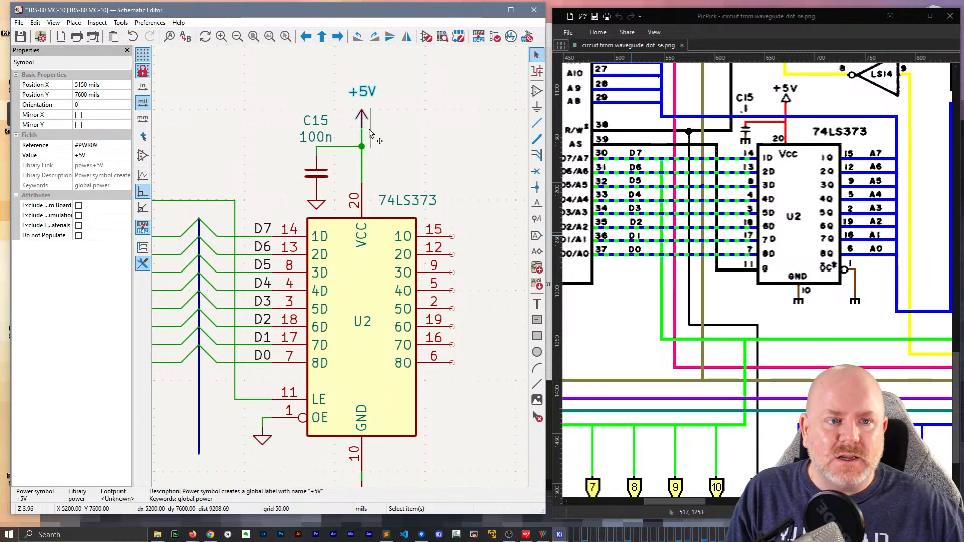
scroll(369, 133, "down", 1)
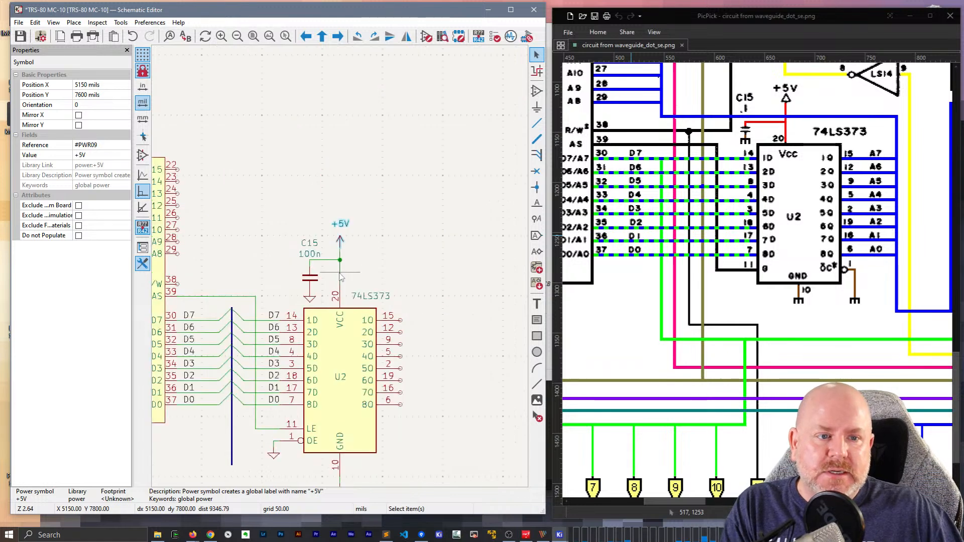
left_click(259, 251)
middle_click_drag(254, 241, 300, 97)
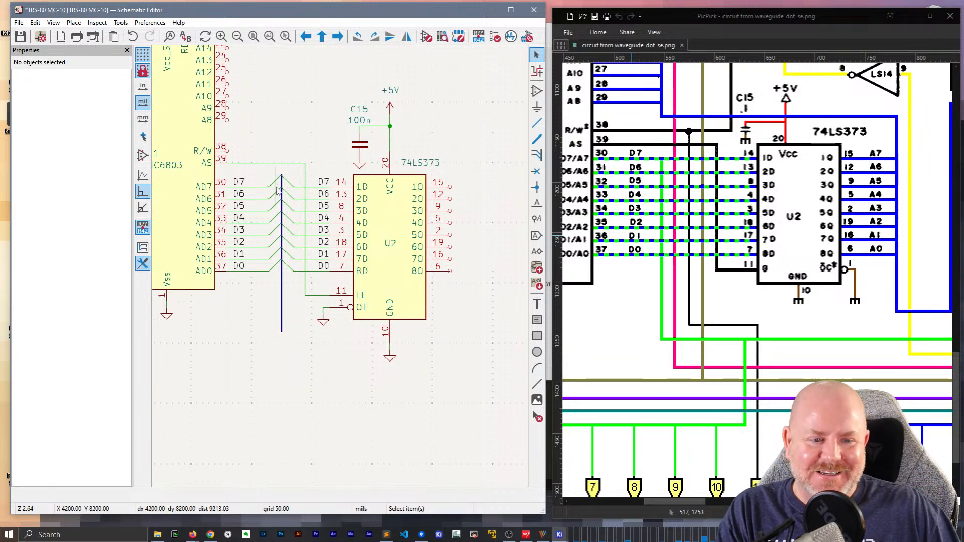
middle_click_drag(491, 155, 428, 152)
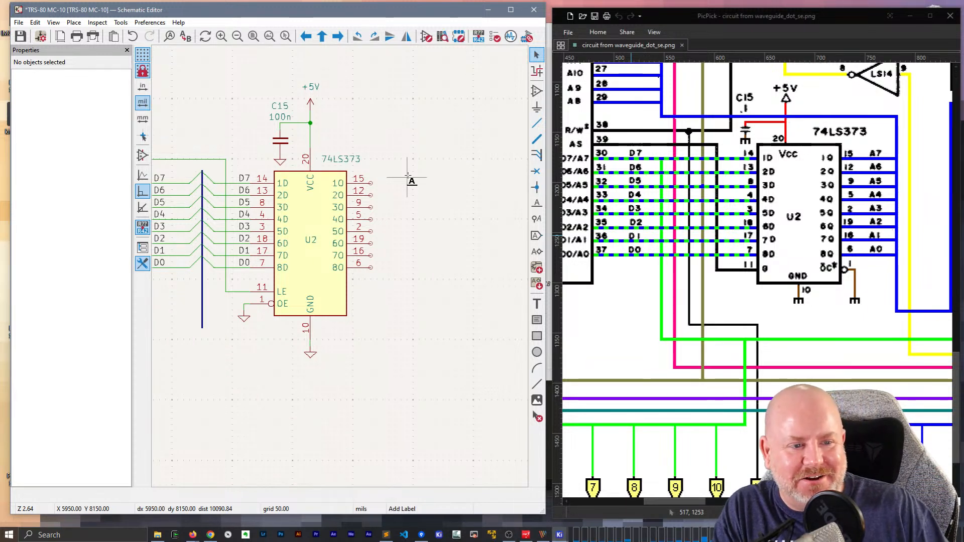
Place net labels A0 through A7, discarding the mistyped lowercase a0 label
type("la0")
key("Return")
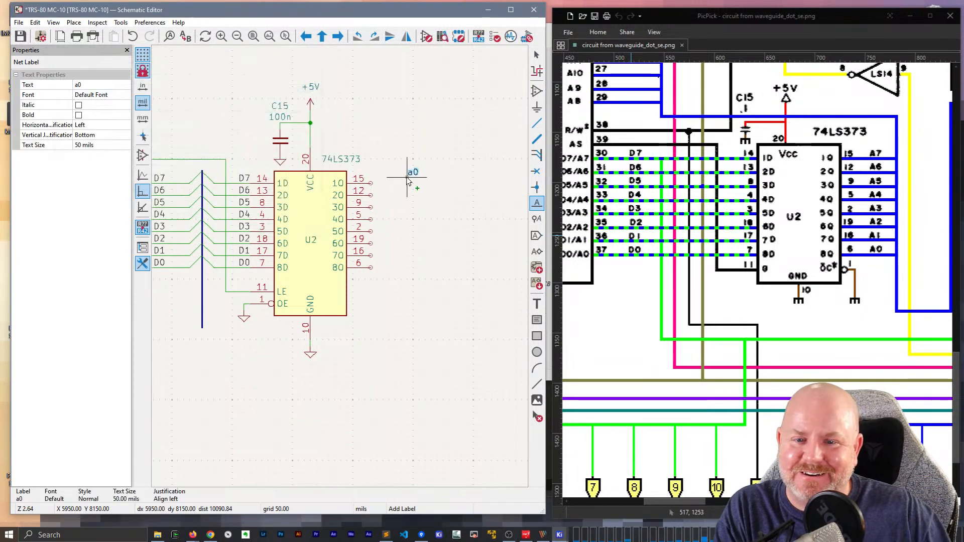
key("Escape")
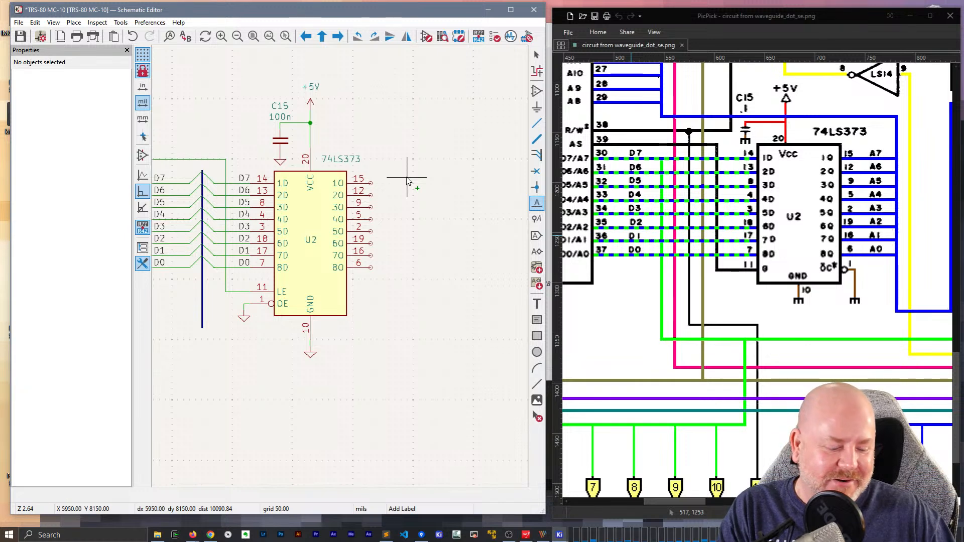
left_click(410, 183)
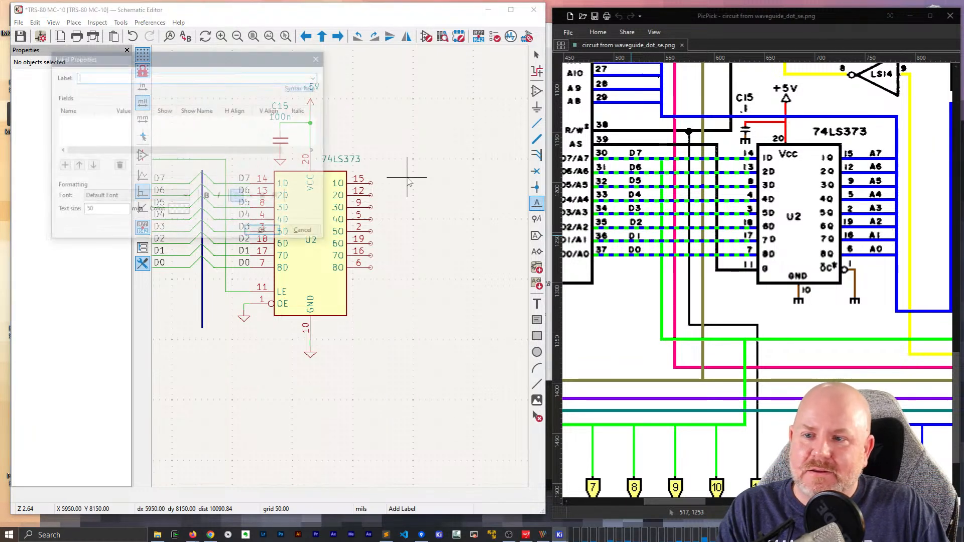
key("Return")
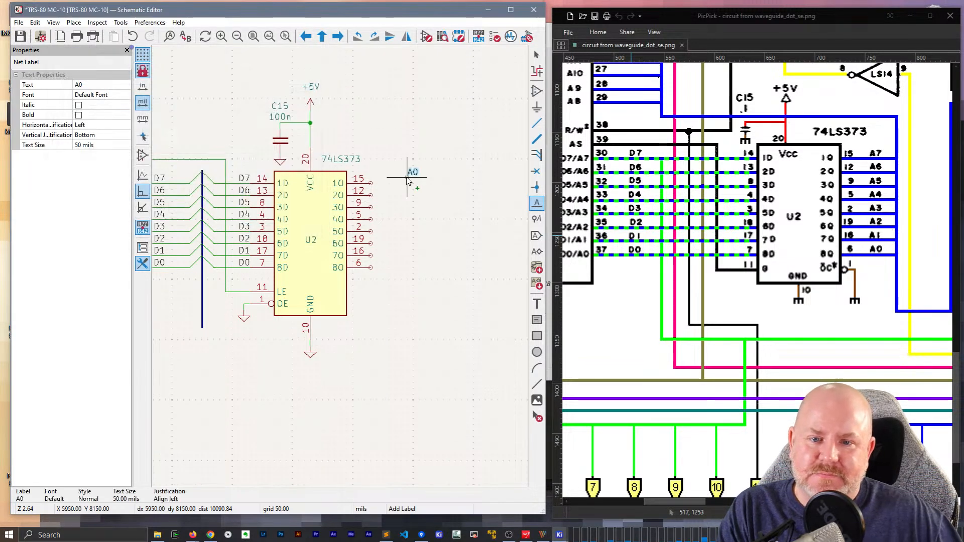
key("Insert")
key("Insert")
key("Insert")
key("Insert")
key("Insert")
key("Insert")
key("Insert")
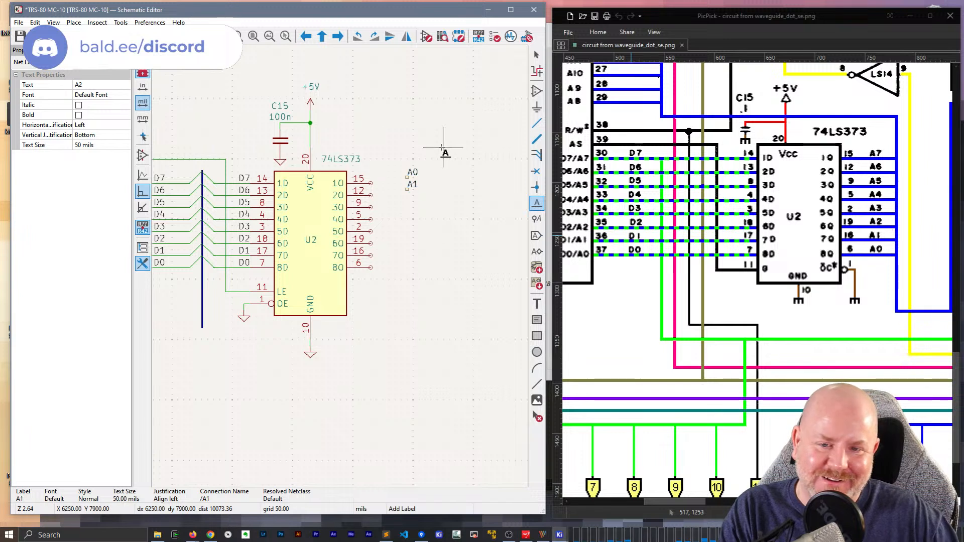
key("Escape")
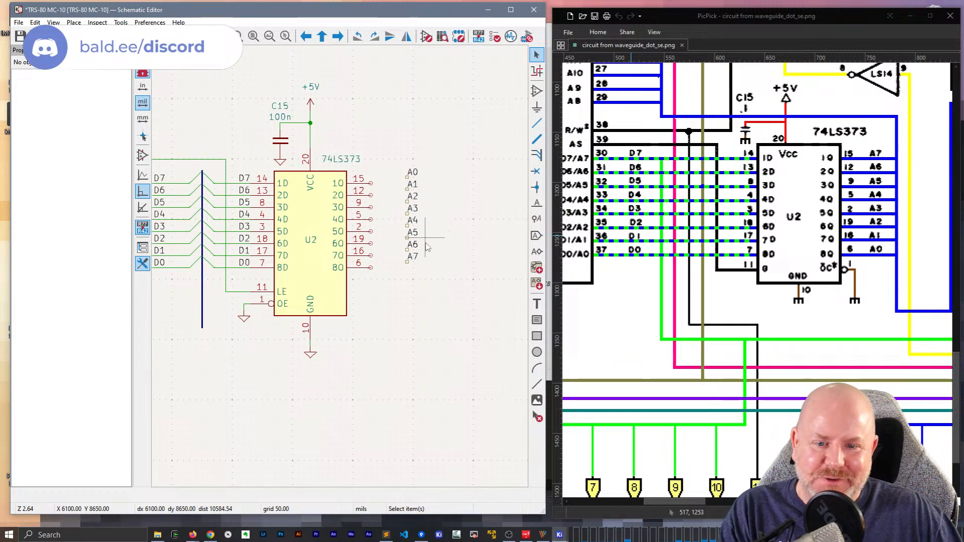
Flip and mirror the label column so A7 is on top, then set it beside U2's outputs
left_click_drag(431, 286, 392, 123)
key("y")
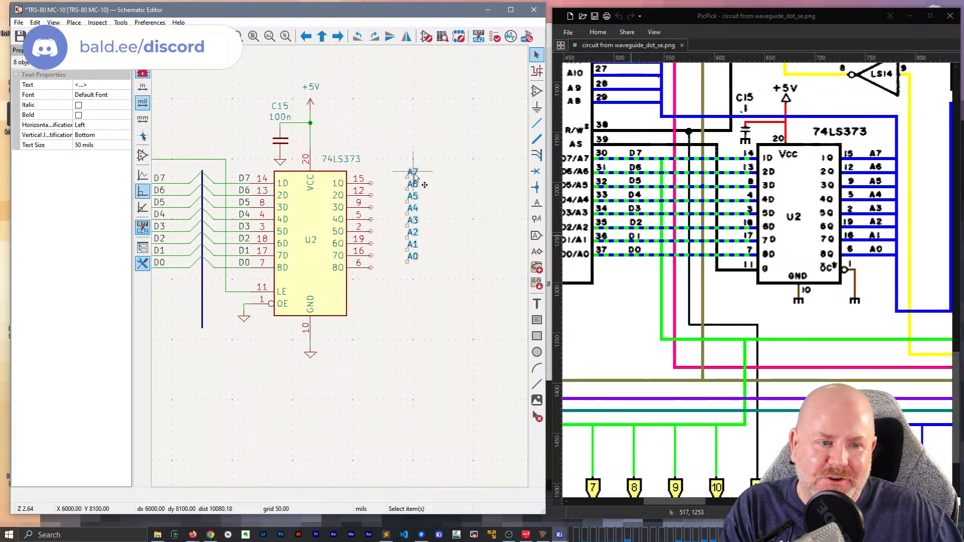
key("x")
left_click_drag(406, 178, 394, 184)
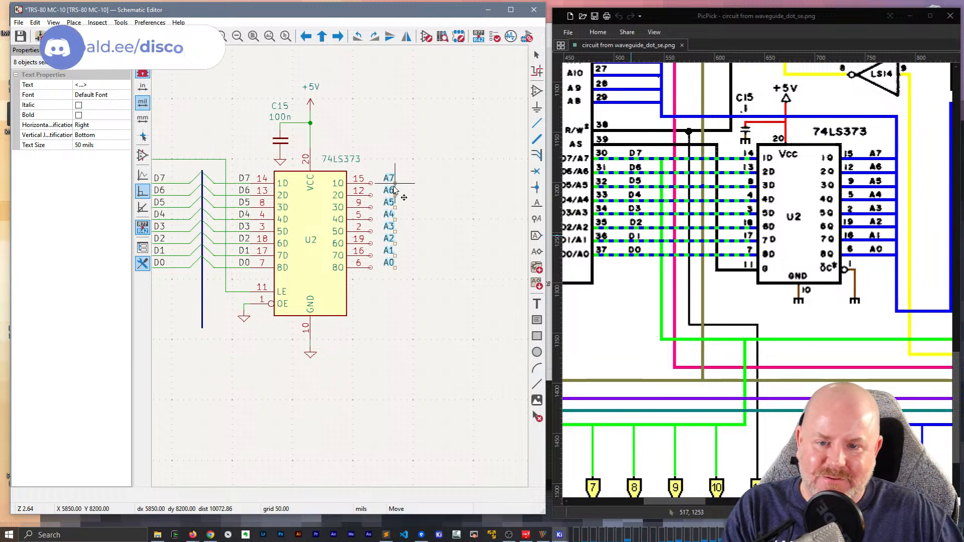
left_click(425, 192)
Wire U2's output pins, starting at pin 15, to the A7–A0 labels
scroll(422, 191, "up", 2)
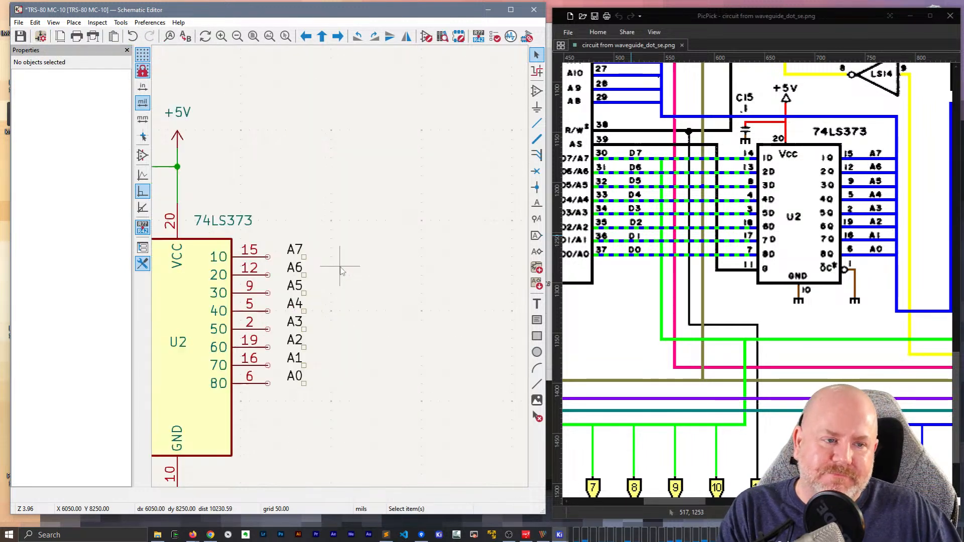
key("w")
left_click(304, 257)
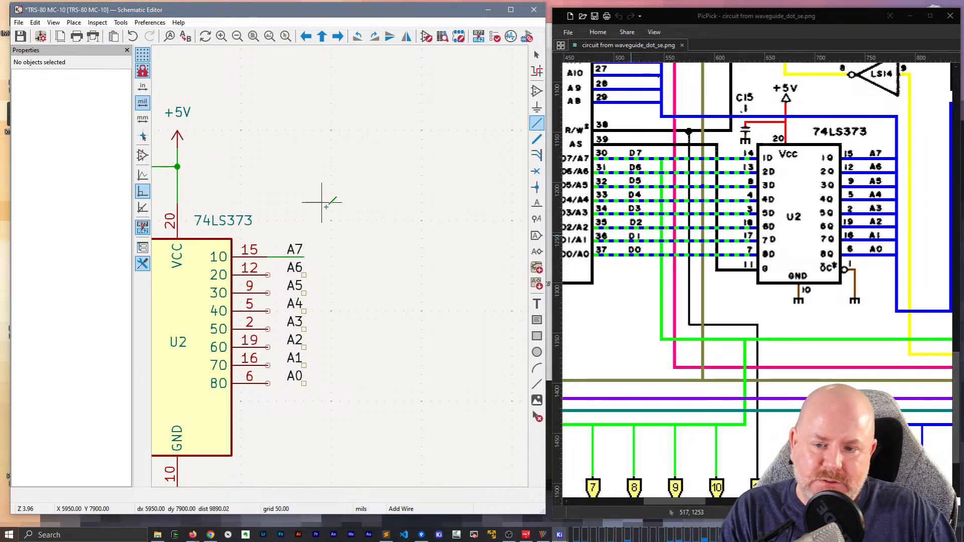
key("Insert")
key("Insert")
key("Insert")
key("Insert")
key("Insert")
key("Insert")
key("Insert")
key("Escape")
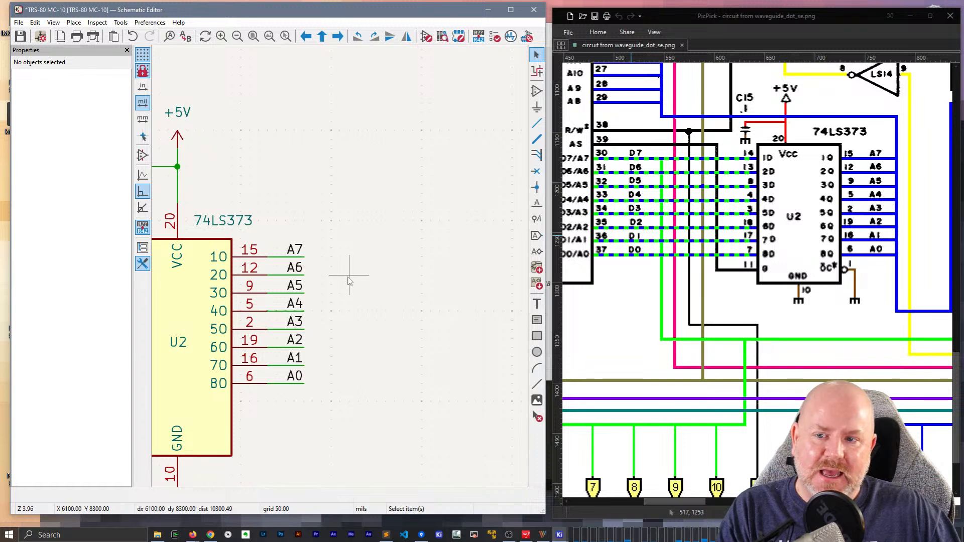
Move the A0–A7 labels and their wires together as one group
scroll(349, 281, "down", 3)
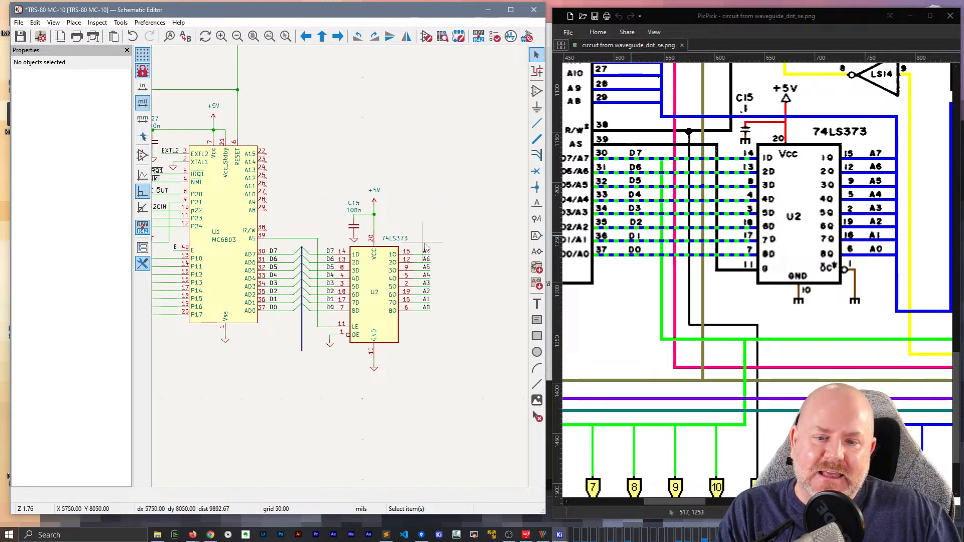
scroll(424, 251, "up", 2)
scroll(340, 272, "down", 2)
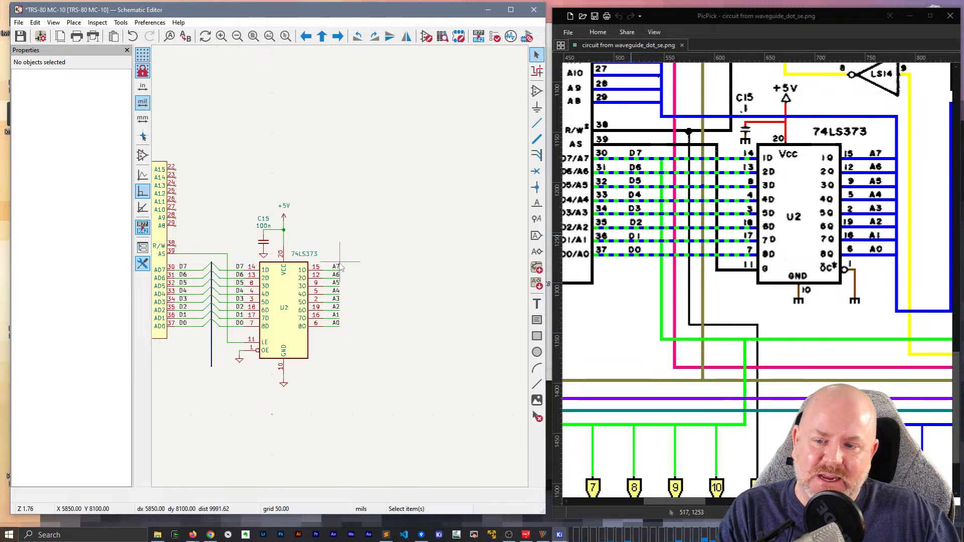
scroll(341, 281, "up", 2)
scroll(340, 284, "up", 2)
left_click_drag(376, 430, 335, 271)
key("g")
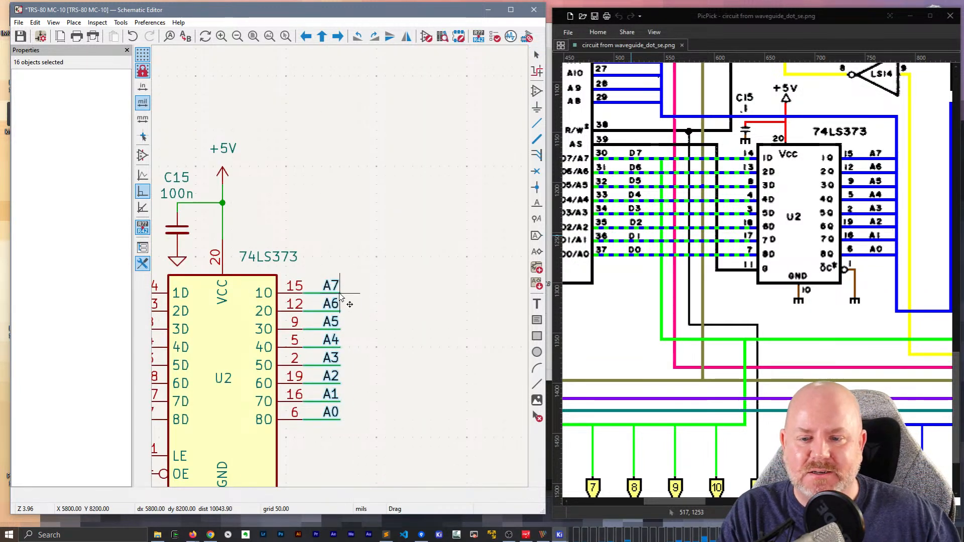
left_click(349, 294)
left_click(368, 286)
Shift the A7, A6, A5 and A4 labels one grid step left
left_click(339, 286)
key("g")
left_click(340, 297)
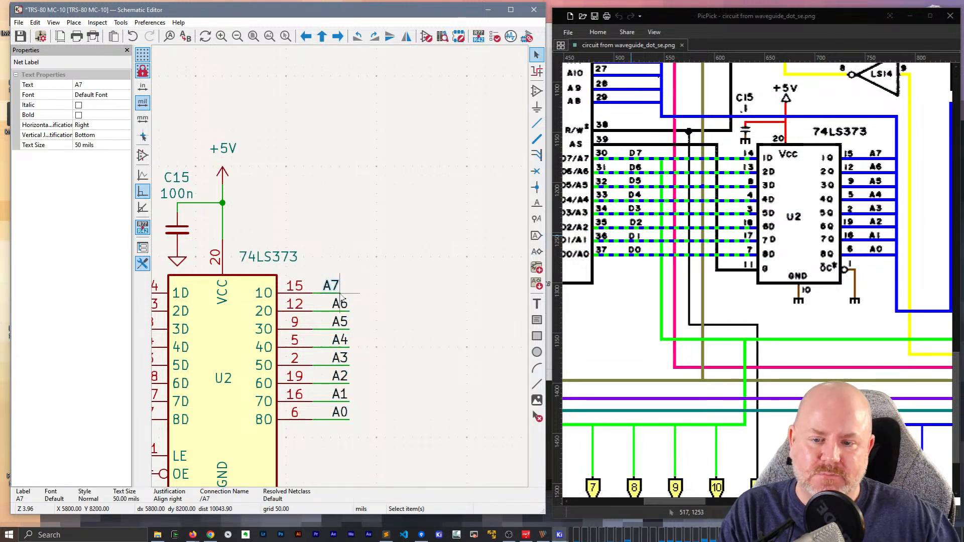
left_click(339, 303)
key("g")
left_click(344, 322)
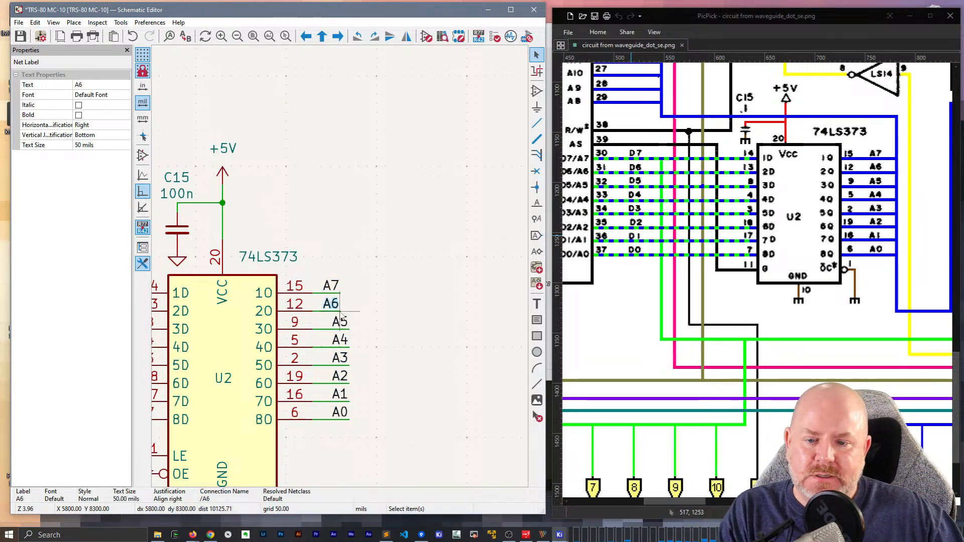
left_click(340, 322)
key("g")
left_click(340, 333)
left_click(341, 340)
key("g")
left_click(344, 358)
Shift the A3, A2, A1 and A0 labels one grid step left to line up
left_click(344, 357)
key("g")
left_click(340, 374)
left_click(339, 374)
key("g")
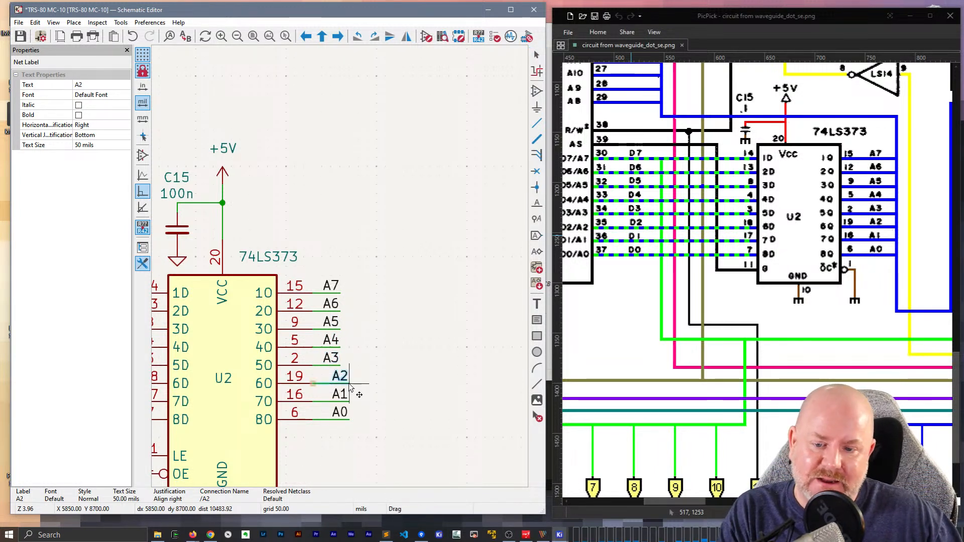
left_click(341, 384)
left_click(347, 394)
key("g")
left_click(341, 405)
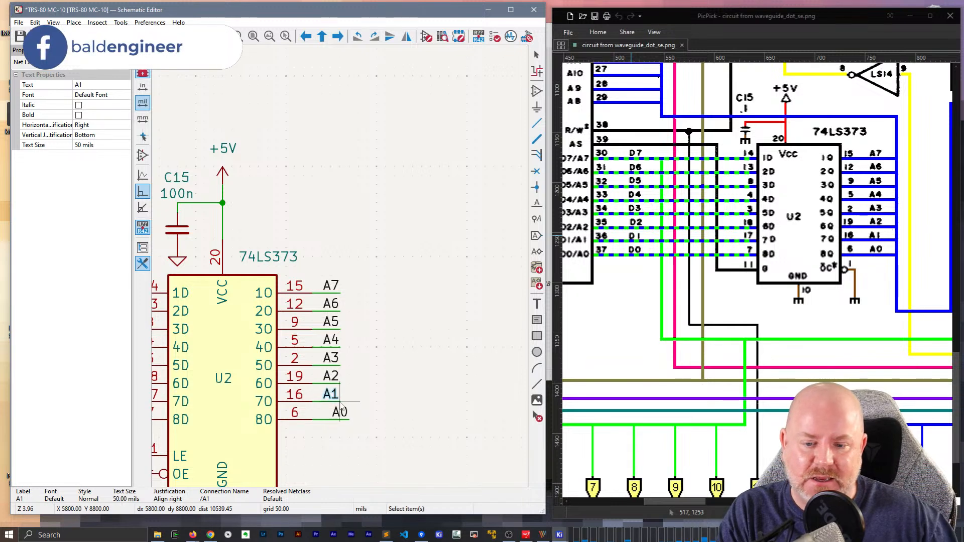
left_click(344, 413)
key("g")
left_click(340, 421)
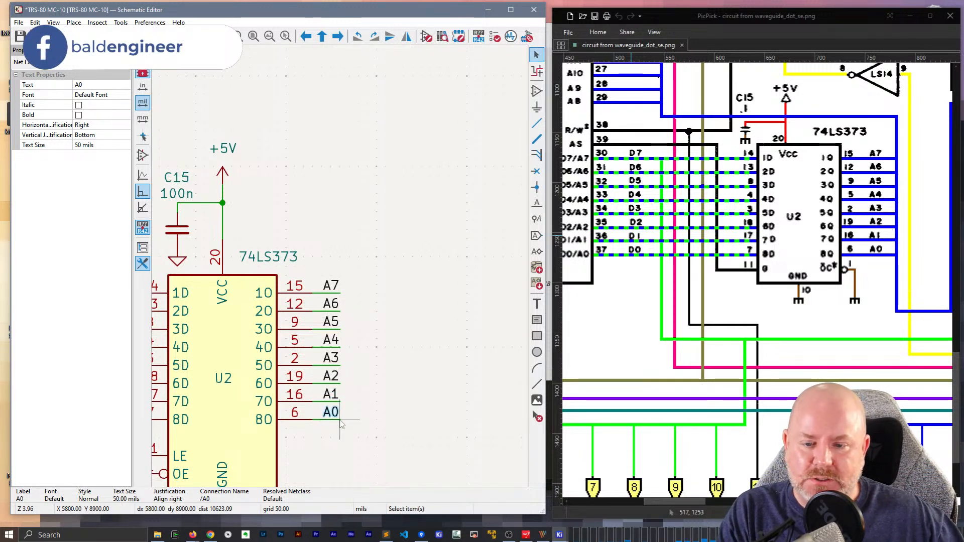
middle_click_drag(367, 378, 390, 279)
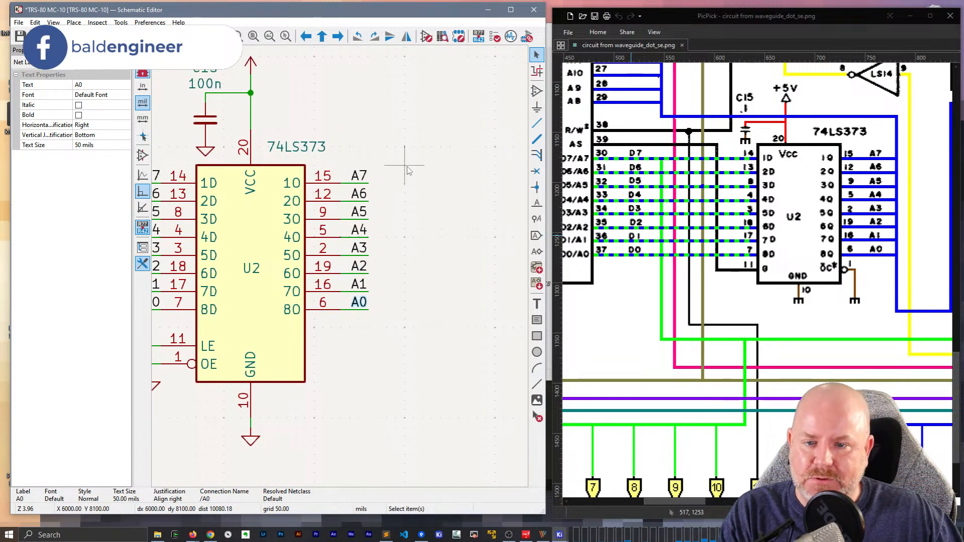
Add flipped wire-to-bus entries at the ends of the A7 through A0 wires
key("Escape")
key("z")
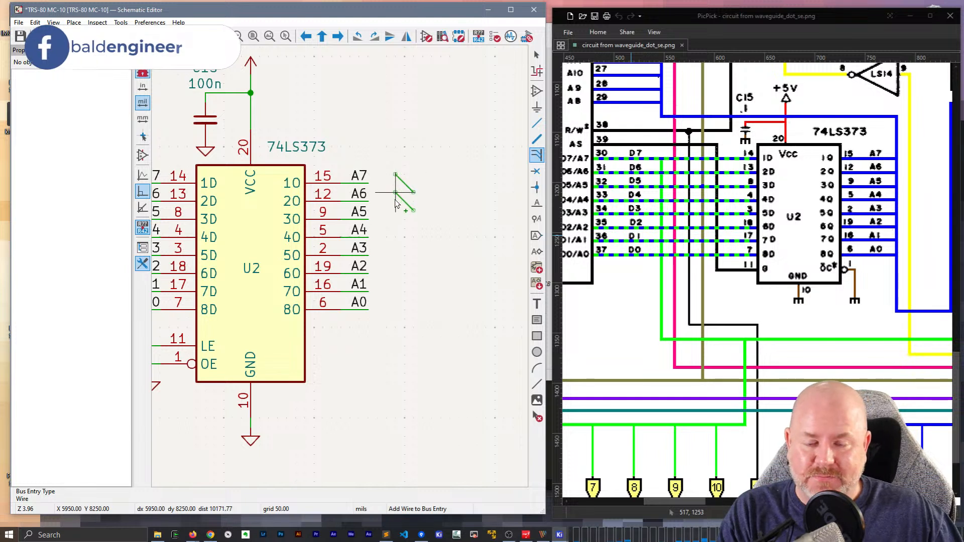
key("r")
key("r")
key("r")
left_click(387, 166)
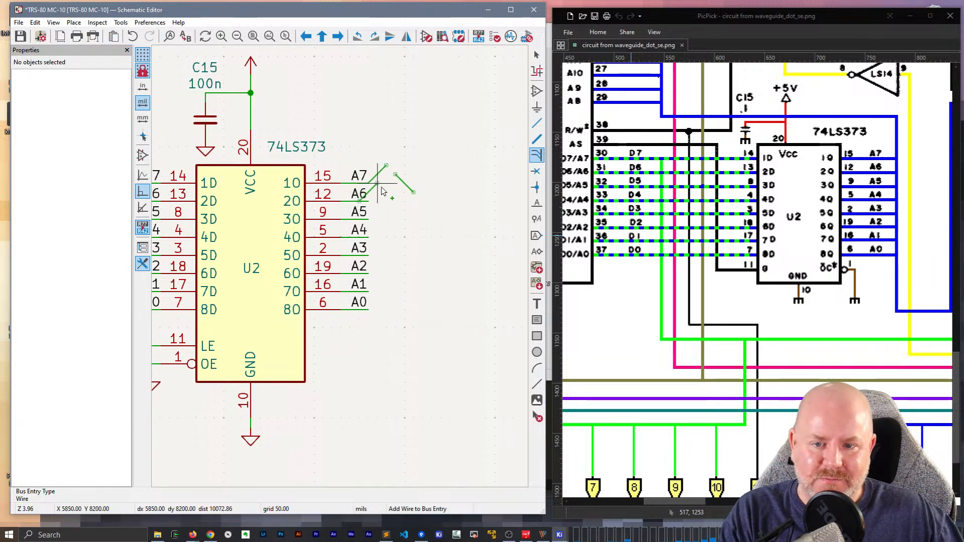
left_click(387, 184)
key("Insert")
key("Insert")
key("Insert")
key("Insert")
key("Insert")
key("Insert")
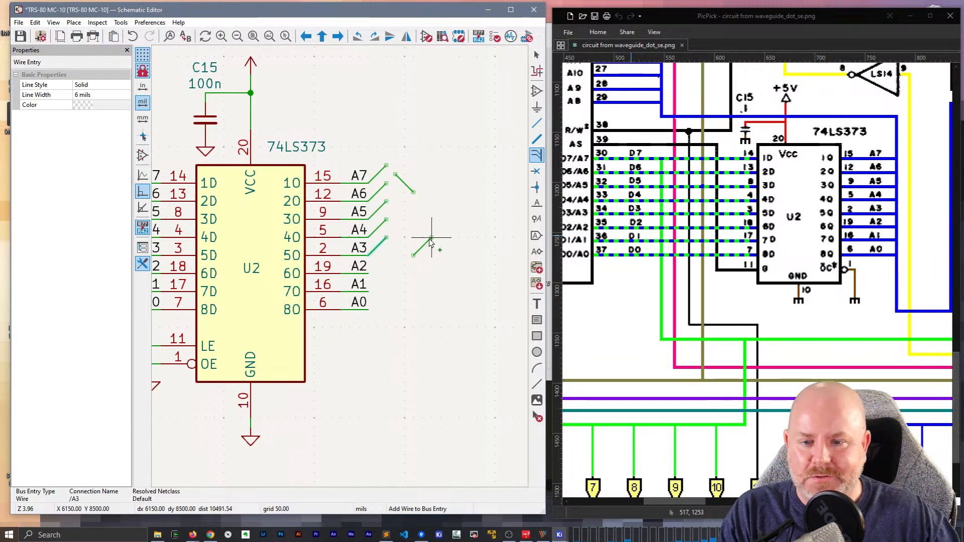
key("Escape")
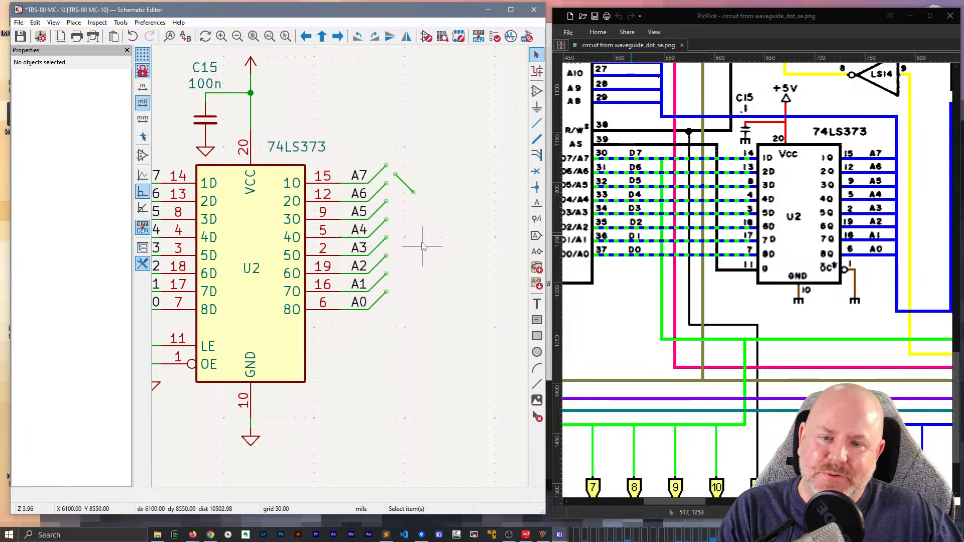
Delete the stray bus entry above A7
left_click_drag(423, 199, 402, 168)
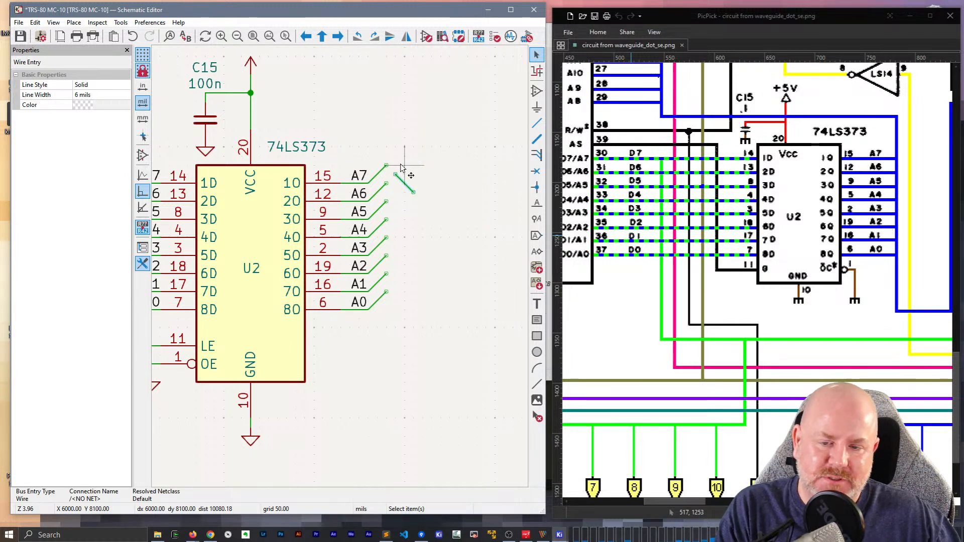
key("Delete")
scroll(397, 168, "down", 2)
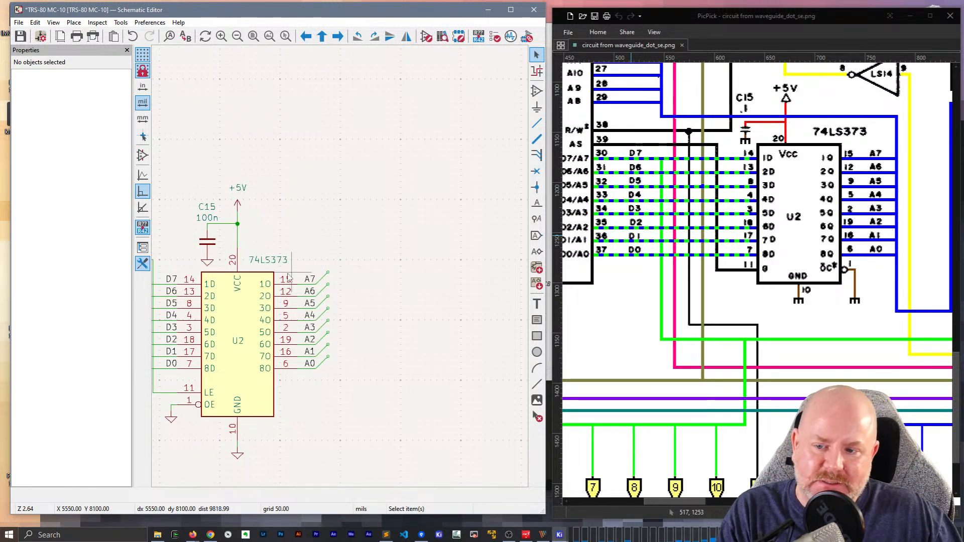
scroll(366, 169, "up", 1)
middle_click_drag(364, 165, 367, 164)
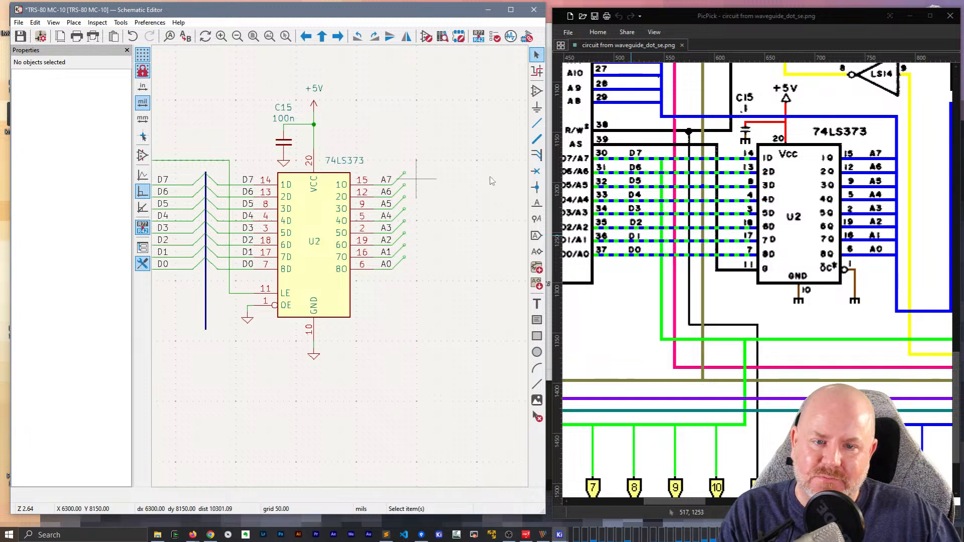
Draw a vertical bus from beside the A7 entry to just below A0
left_click(537, 140)
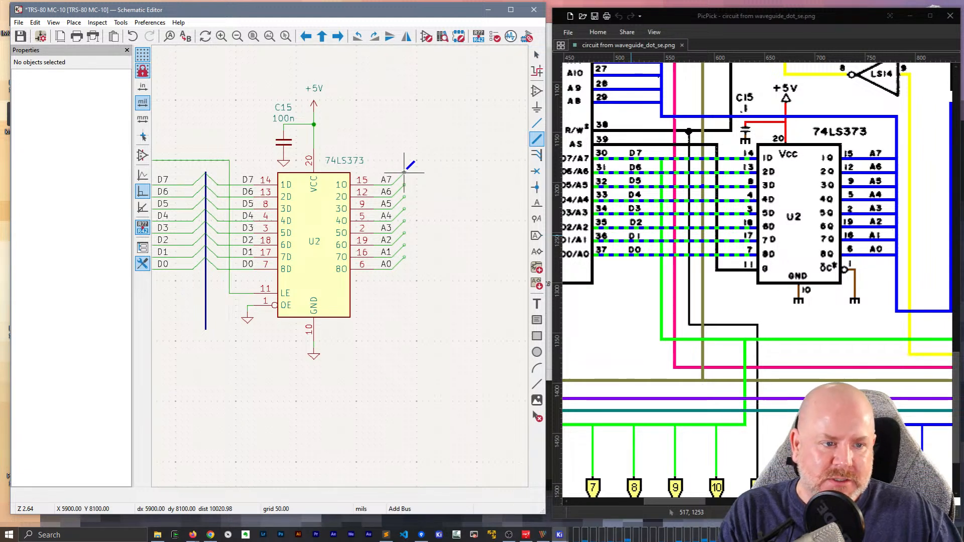
left_click(405, 160)
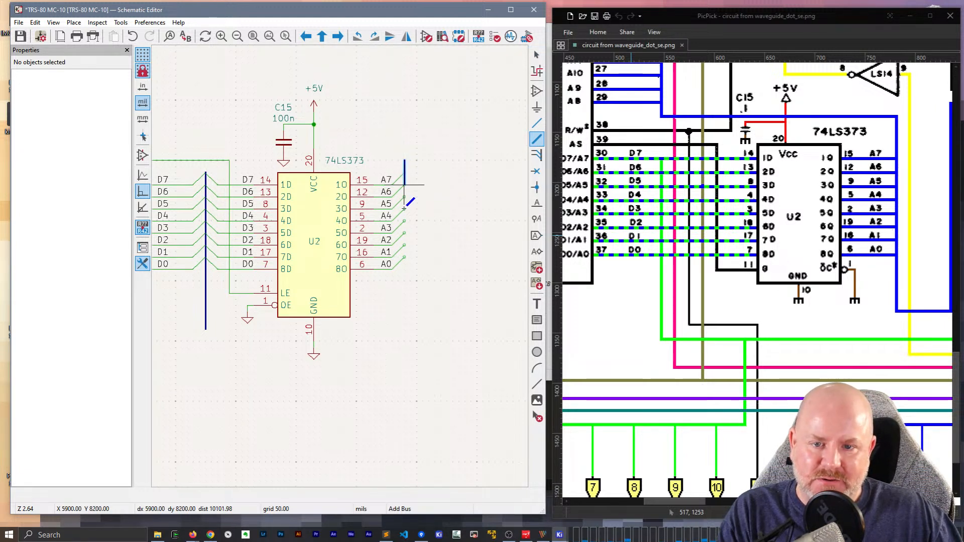
double_click(405, 275)
key("Escape")
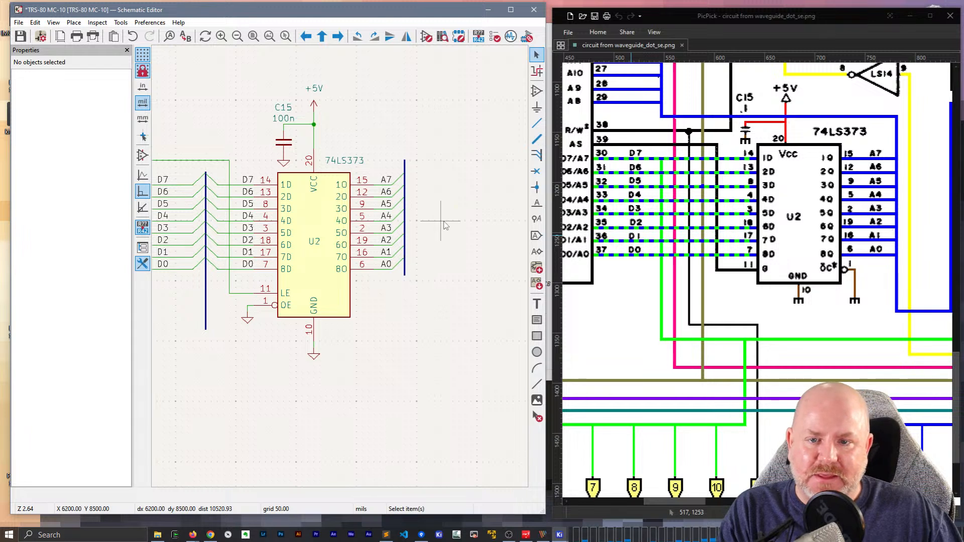
middle_click_drag(442, 227, 438, 370)
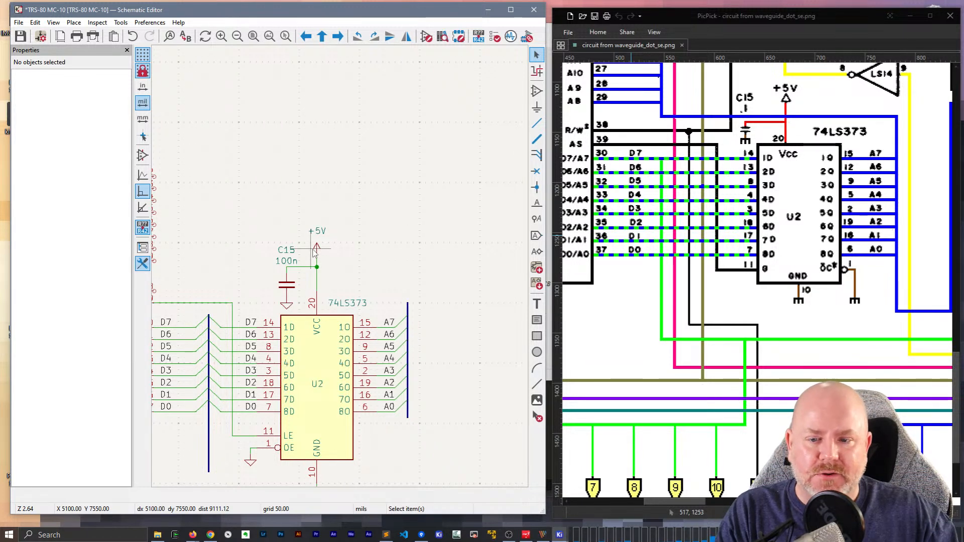
Lower C15's horizontal wire one grid step, set +5V on the junction, and move the C15/100n labels down
scroll(311, 267, "up", 4)
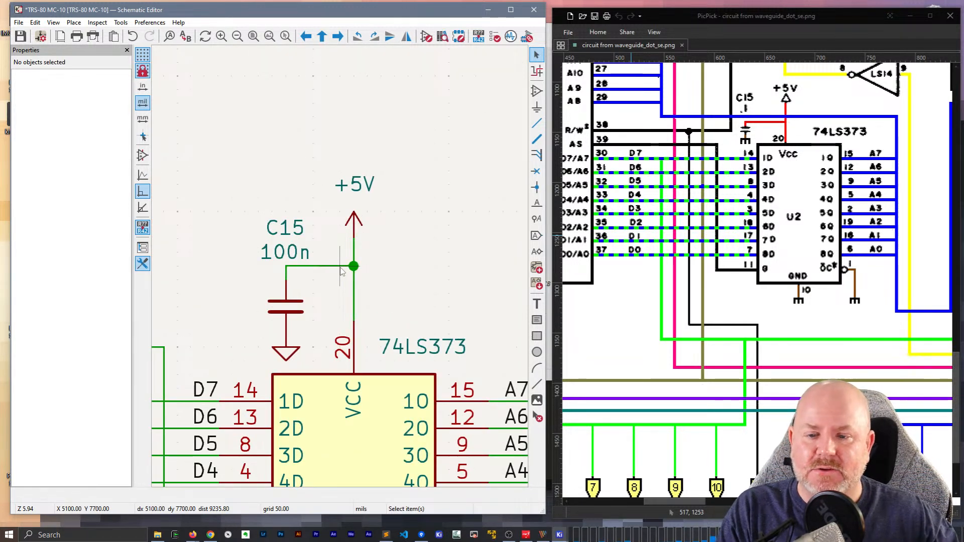
left_click(319, 266)
key("g")
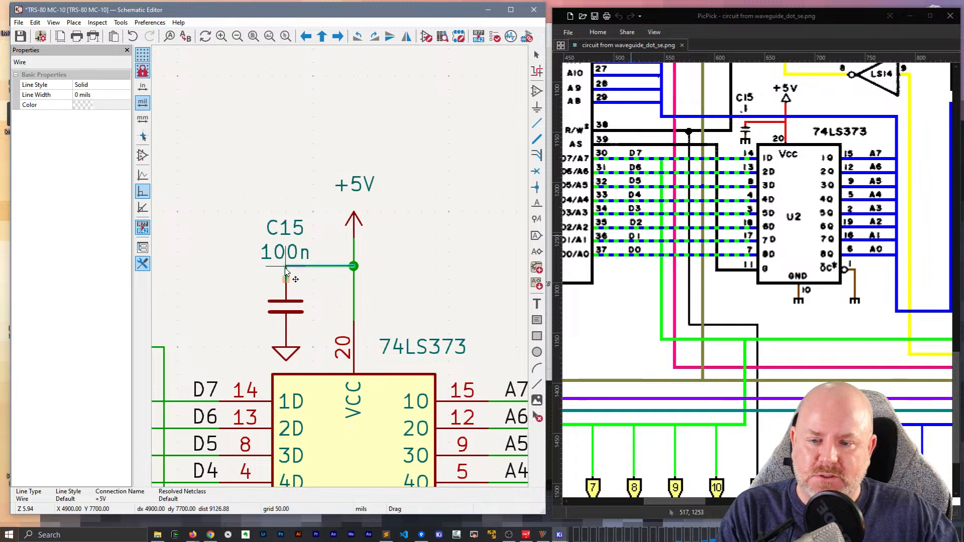
left_click(290, 277)
left_click_drag(356, 227, 352, 276)
left_click_drag(265, 253, 260, 271)
left_click_drag(265, 229, 265, 252)
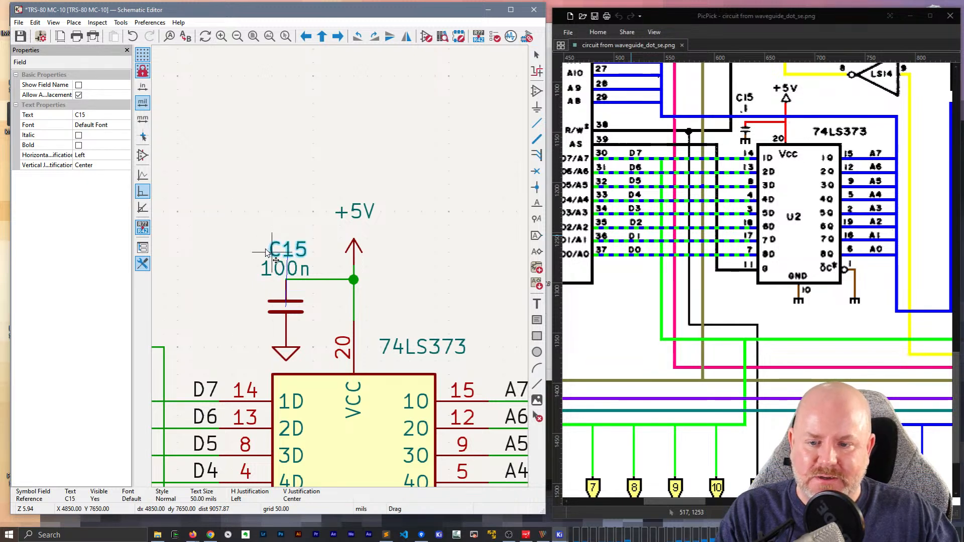
key("Escape")
scroll(409, 244, "down", 4)
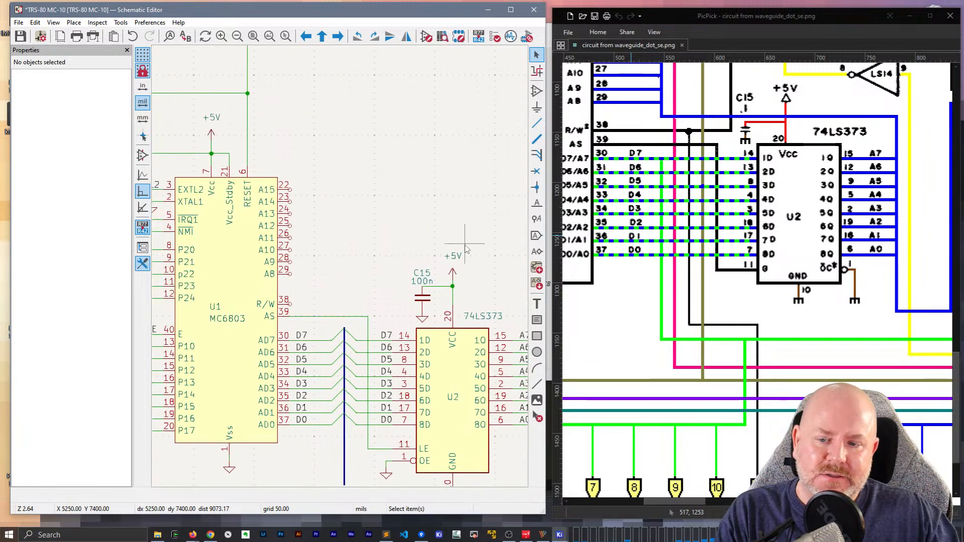
scroll(755, 294, "up", 6)
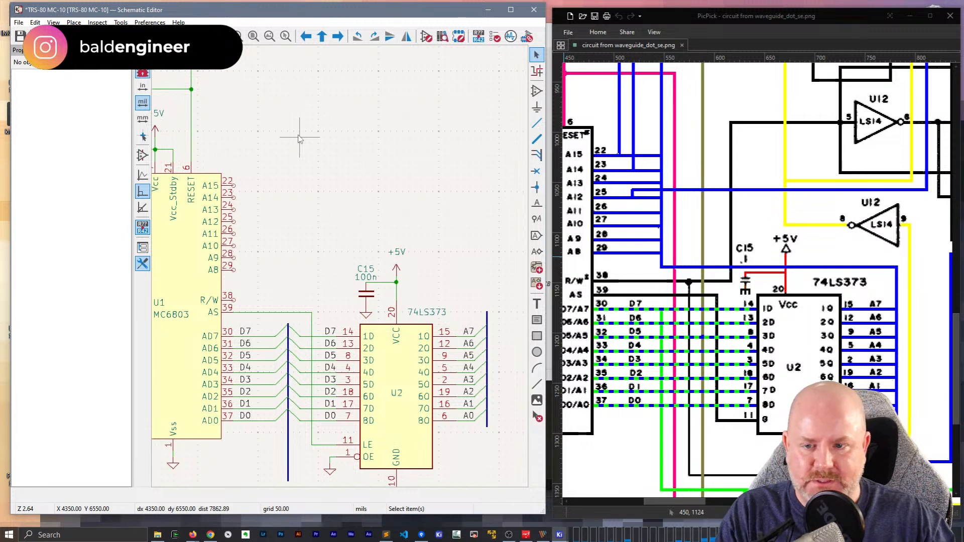
Place net labels A8 through A15, replacing the mistaken lowercase a8 label
left_click(537, 203)
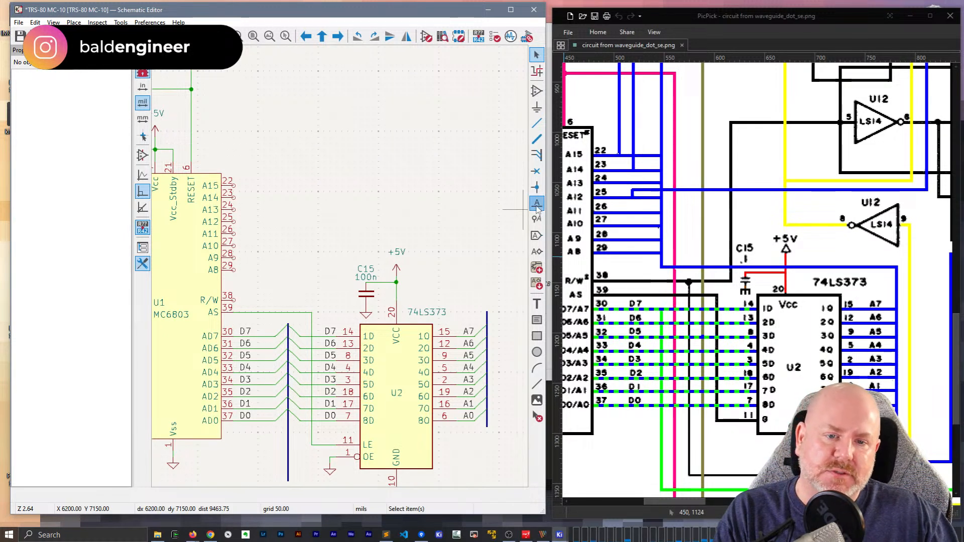
left_click(308, 146)
left_click_drag(199, 61, 422, 49)
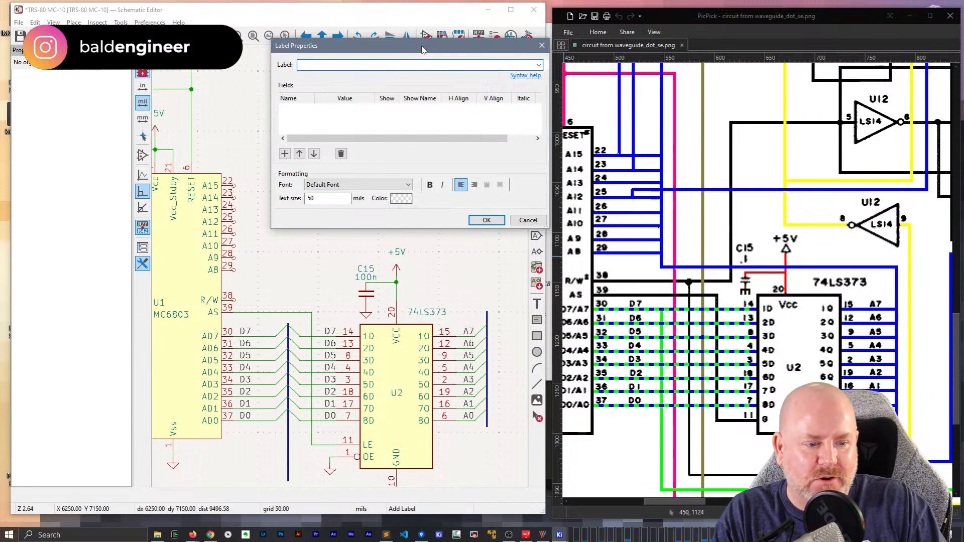
key("Return")
key("Escape")
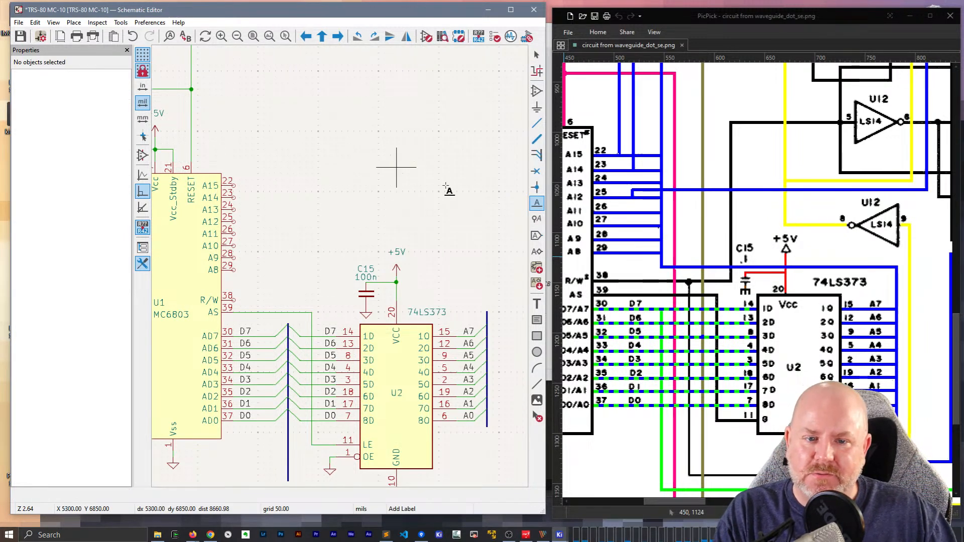
left_click(355, 159)
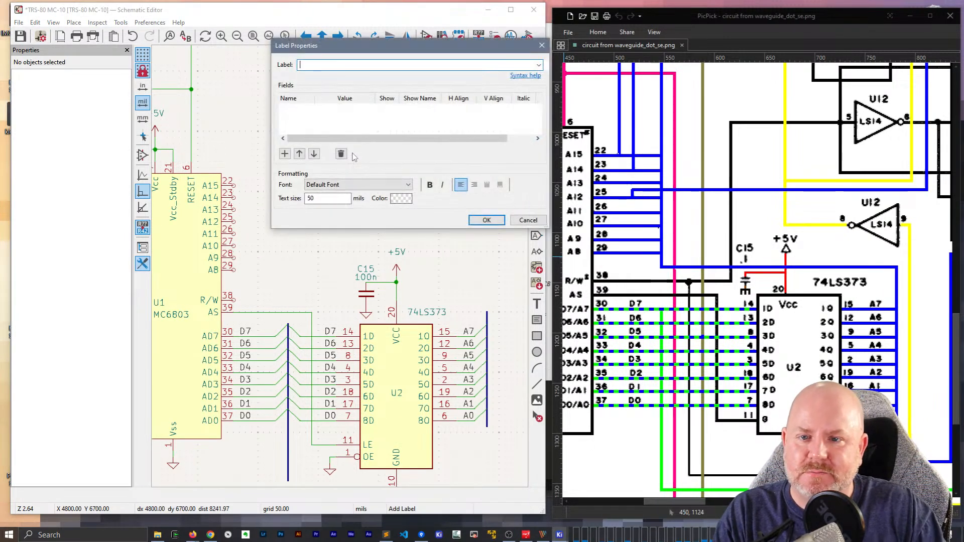
type("A8")
key("Return")
left_click(331, 125)
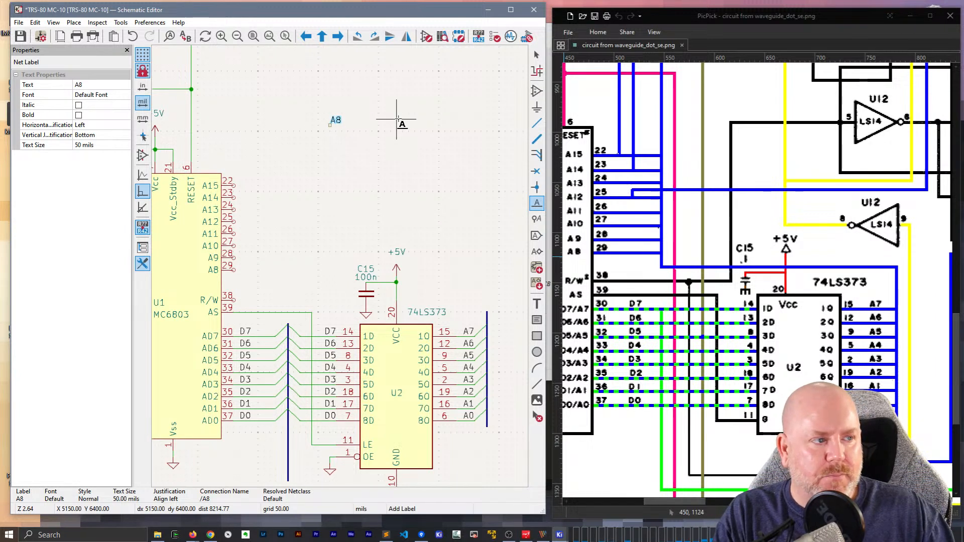
key("Insert")
key("Insert")
key("Insert")
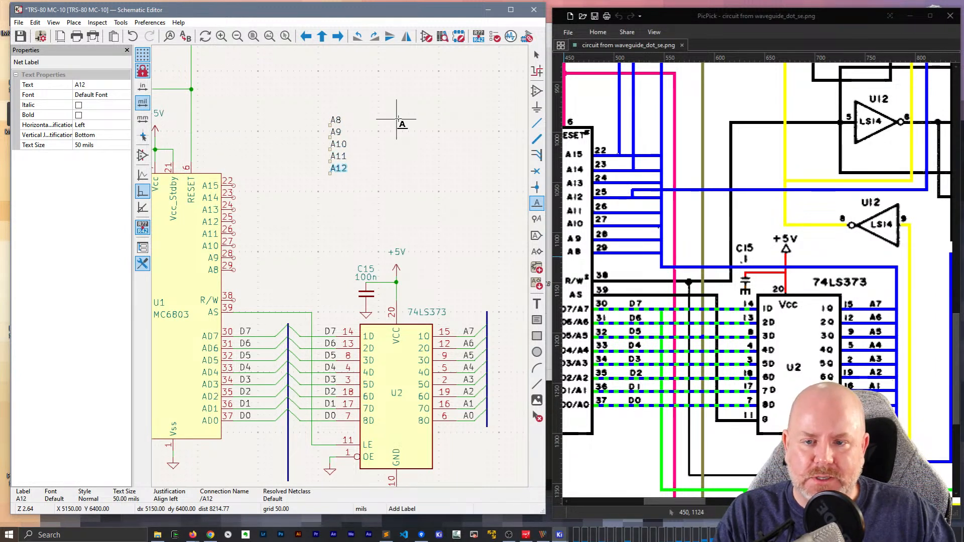
key("Insert")
key("Insert")
key("Escape")
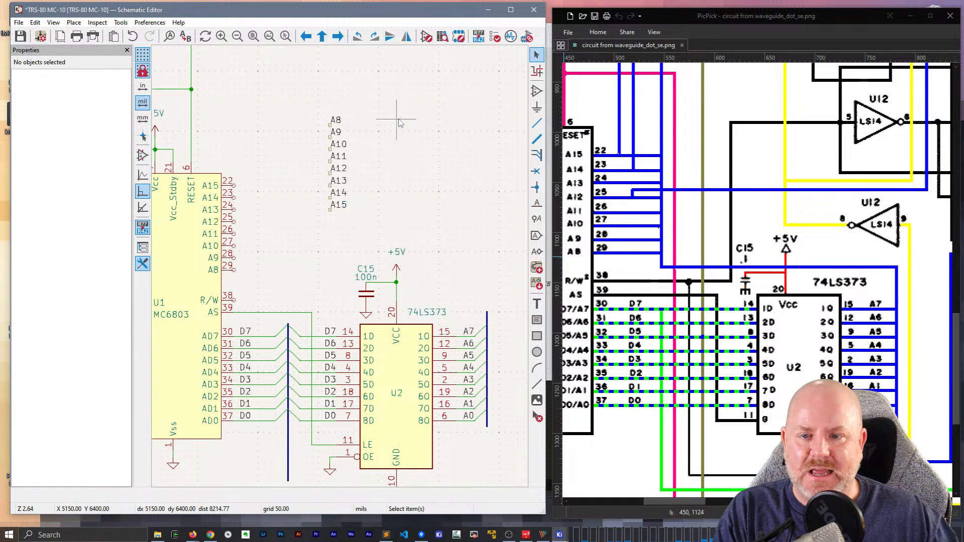
Flip and mirror the A15–A8 label column and move it beside U1's pins 22–29
left_click_drag(373, 216, 316, 80)
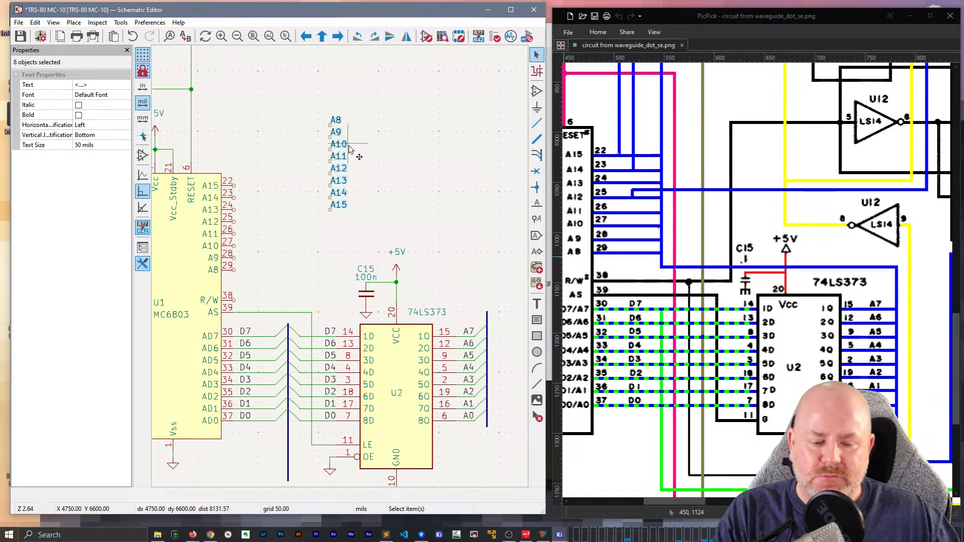
key("y")
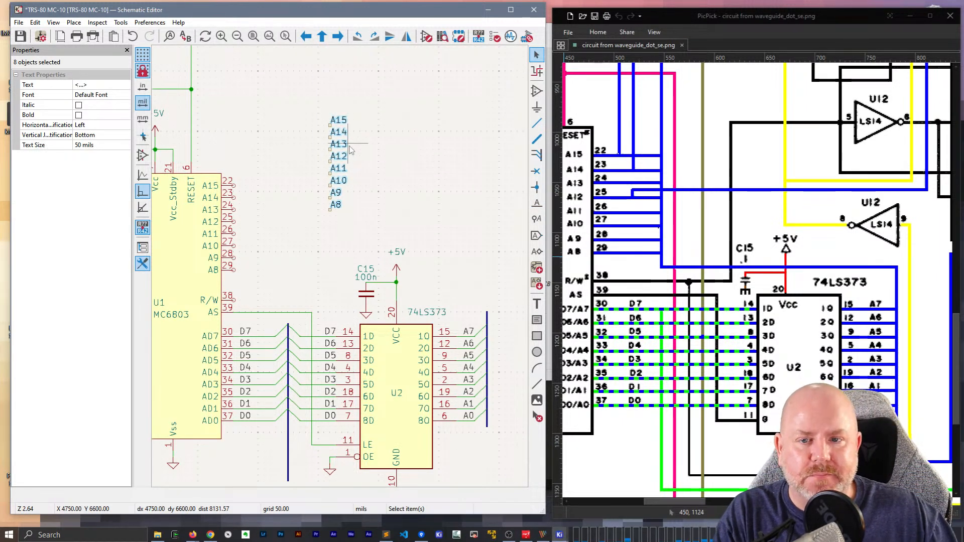
key("x")
left_click_drag(330, 149, 258, 213)
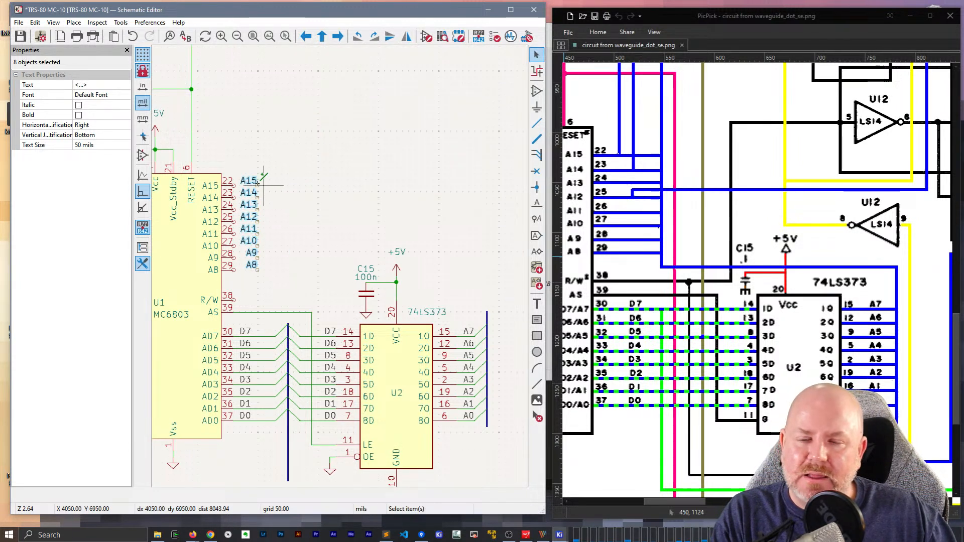
Wire U1's pins 22–29 to the A8–A15 labels and add a bus entry at A15
key("w")
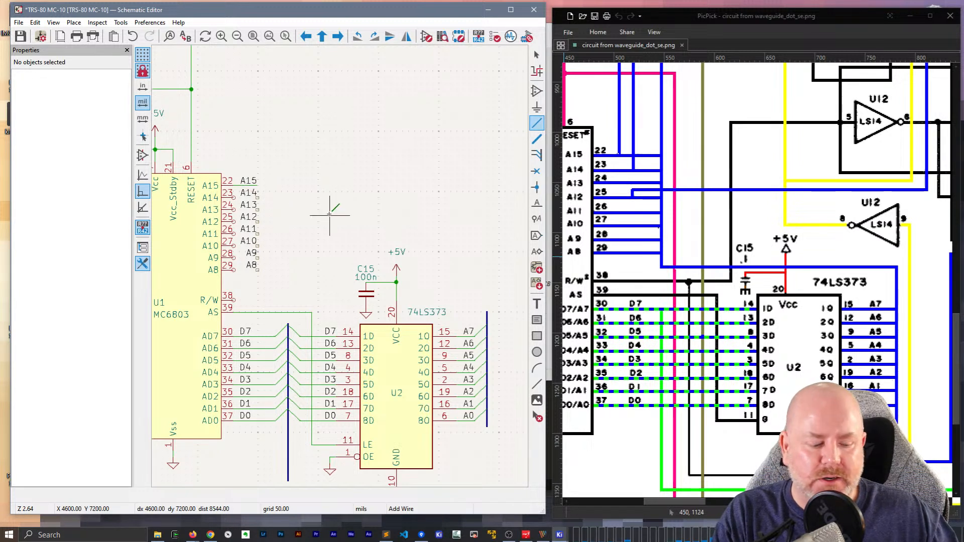
key("Insert")
key("Insert")
key("Insert")
key("Insert")
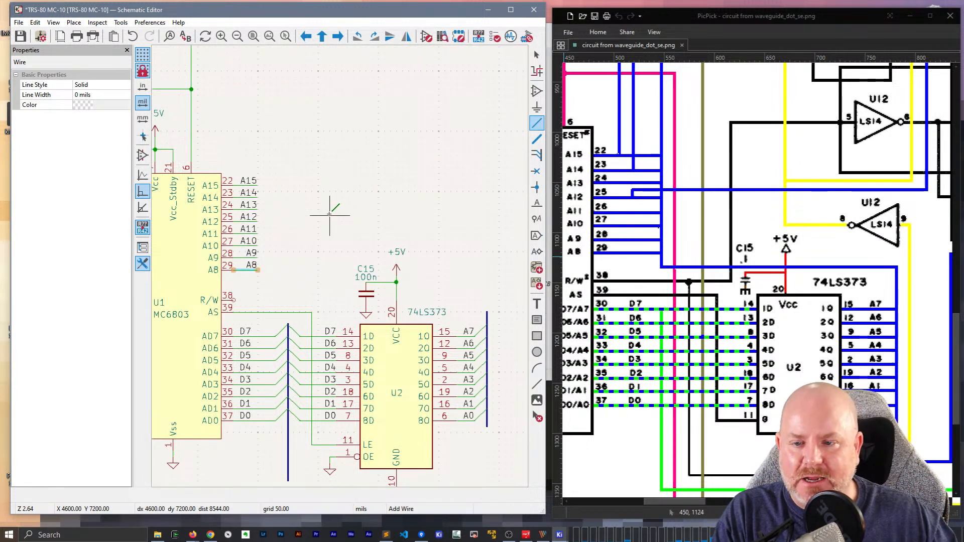
key("Escape")
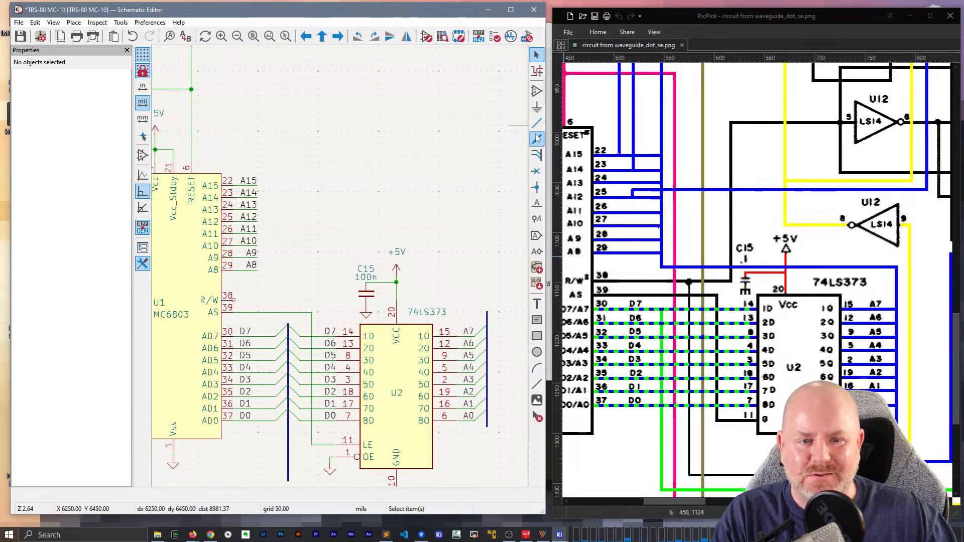
left_click(537, 154)
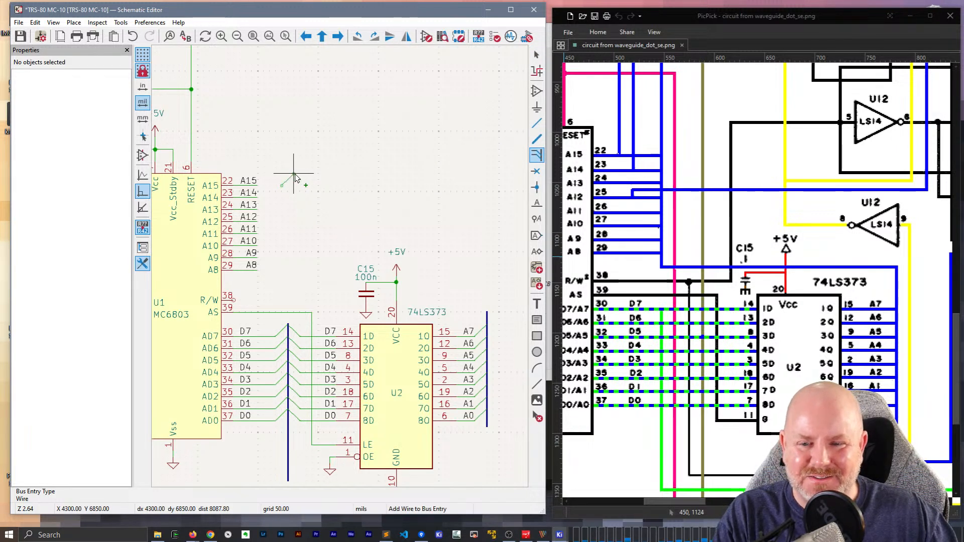
left_click(270, 174)
Repeat the bus entry down the remaining address wires to A8
key("Escape")
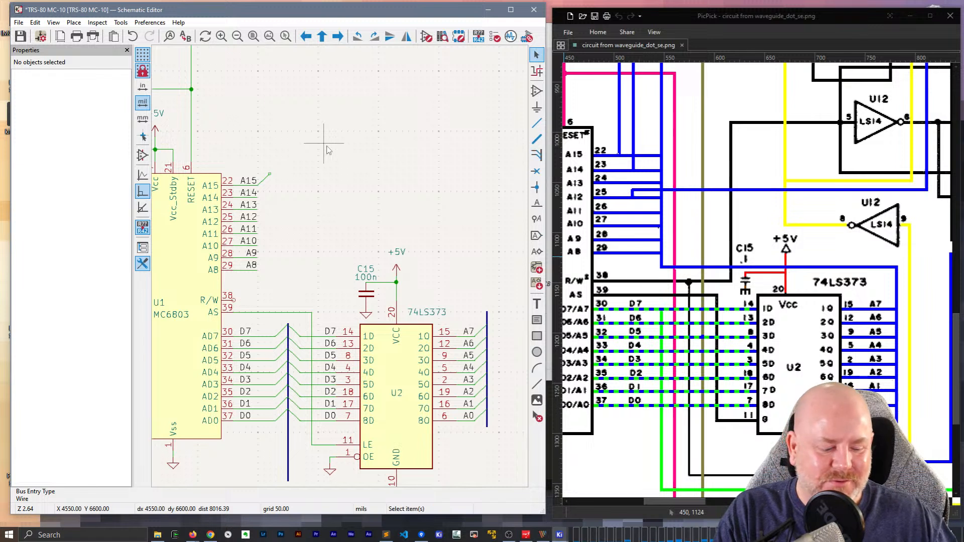
key("Insert")
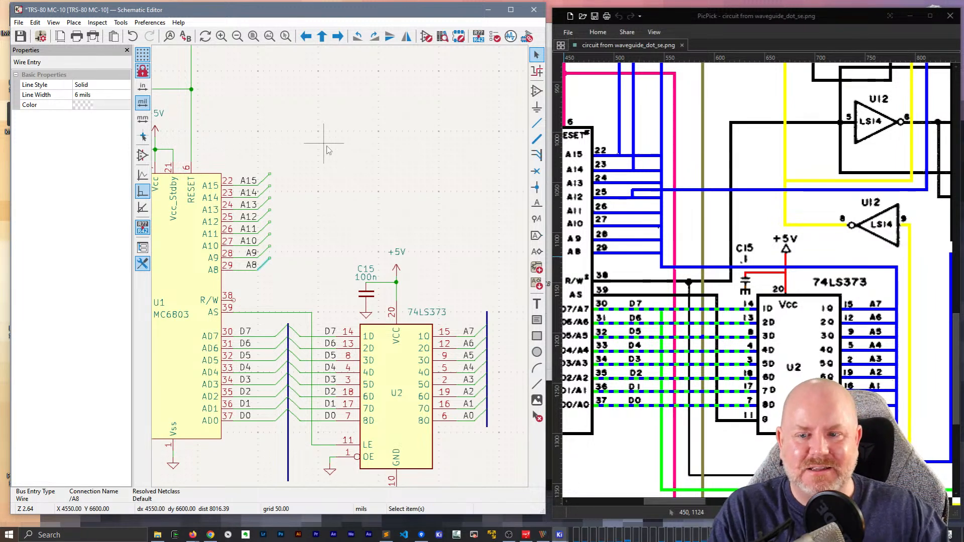
key("Escape")
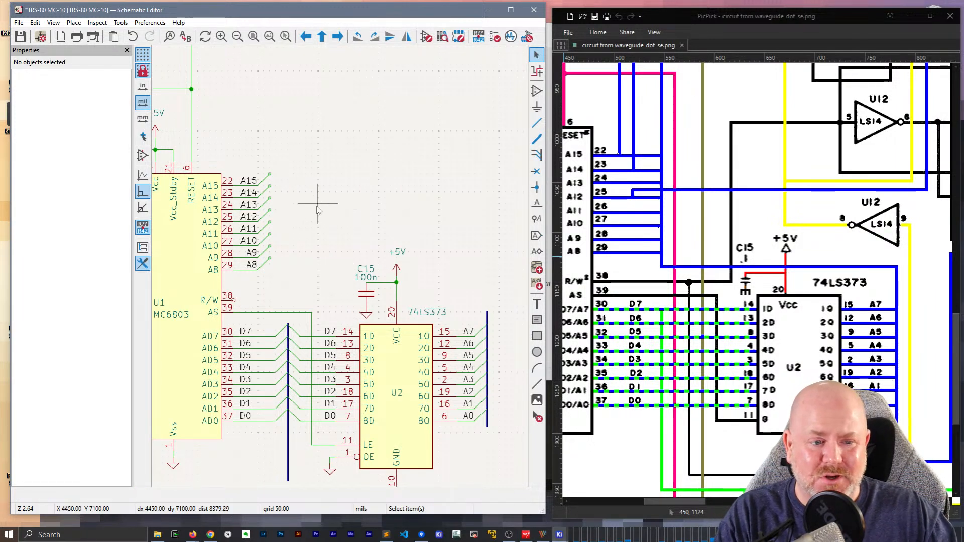
scroll(333, 200, "down", 2)
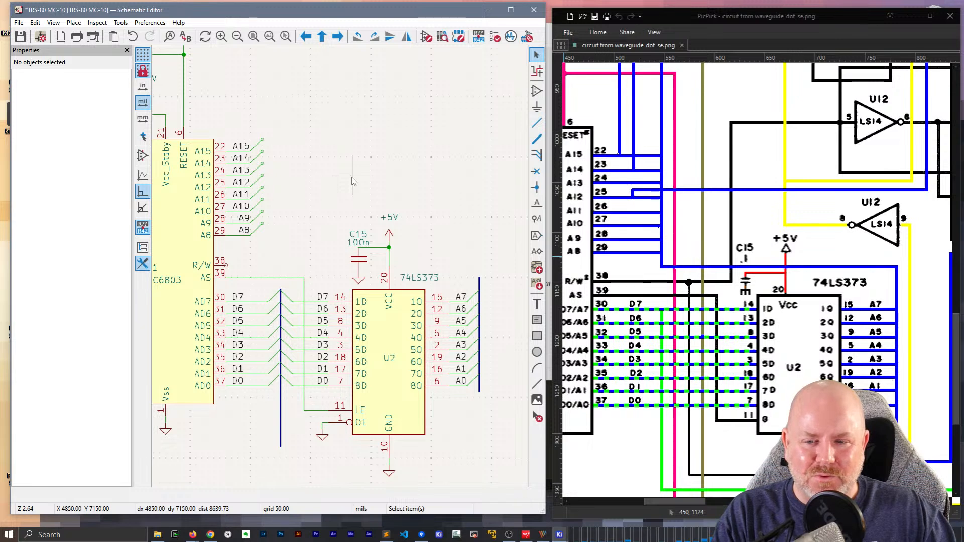
Draw a bus segment along the address bus entries
left_click(537, 138)
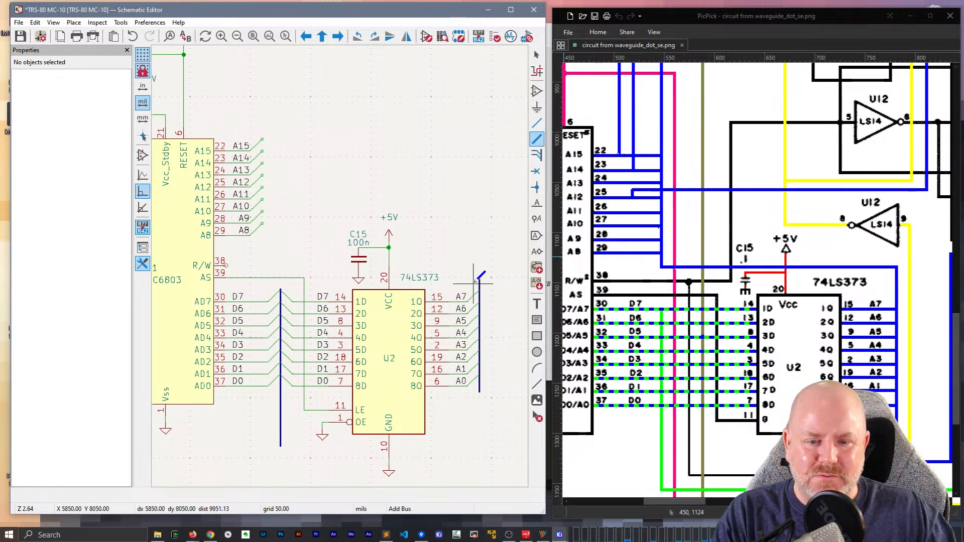
double_click(480, 278)
key("Escape")
middle_click_drag(455, 230, 418, 126)
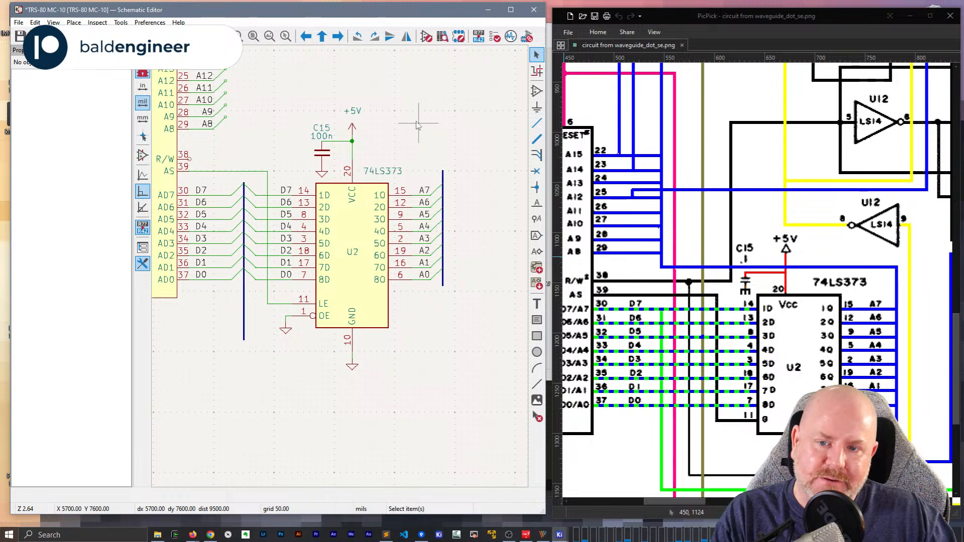
middle_click_drag(273, 112, 275, 238)
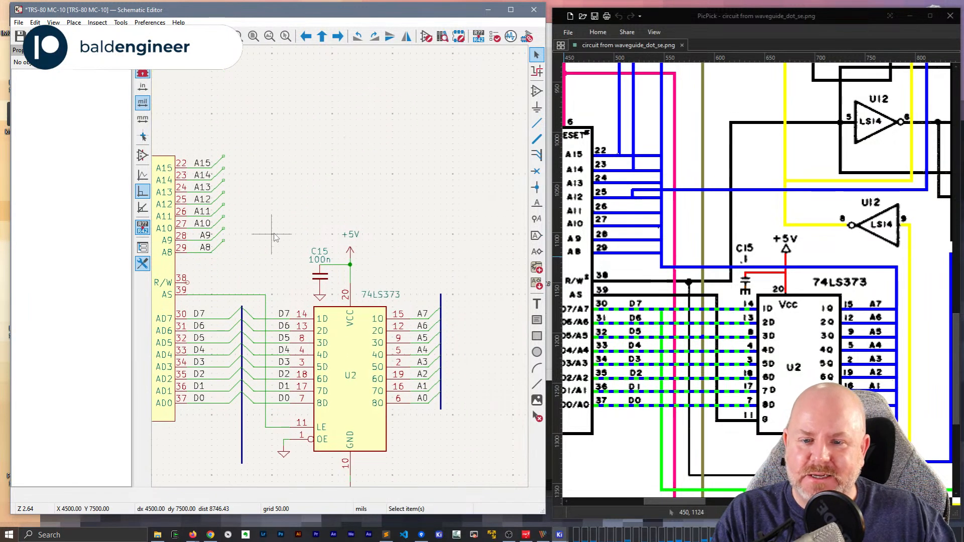
Nudge the +5V label slightly lower and begin a bus at the top of the address entries
left_click(352, 235)
left_click(351, 242)
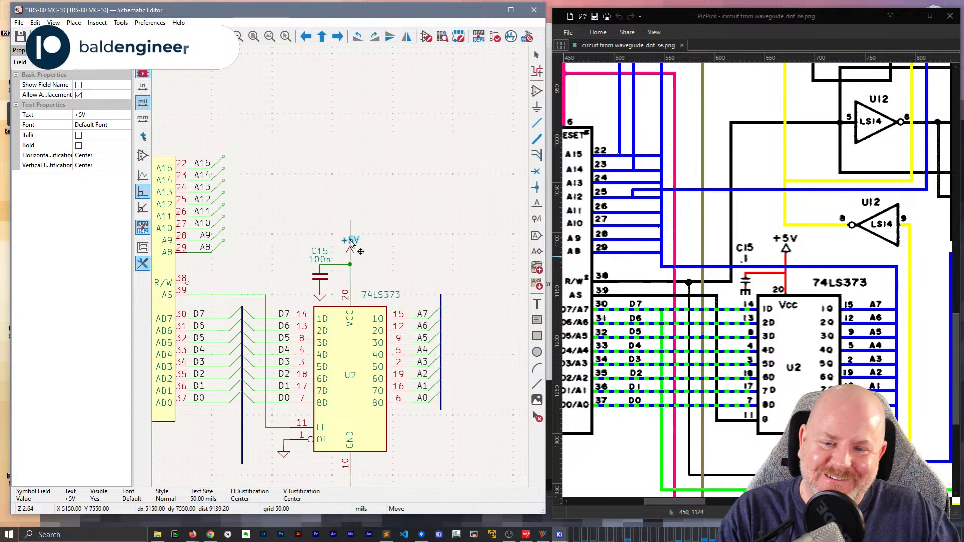
left_click(373, 217)
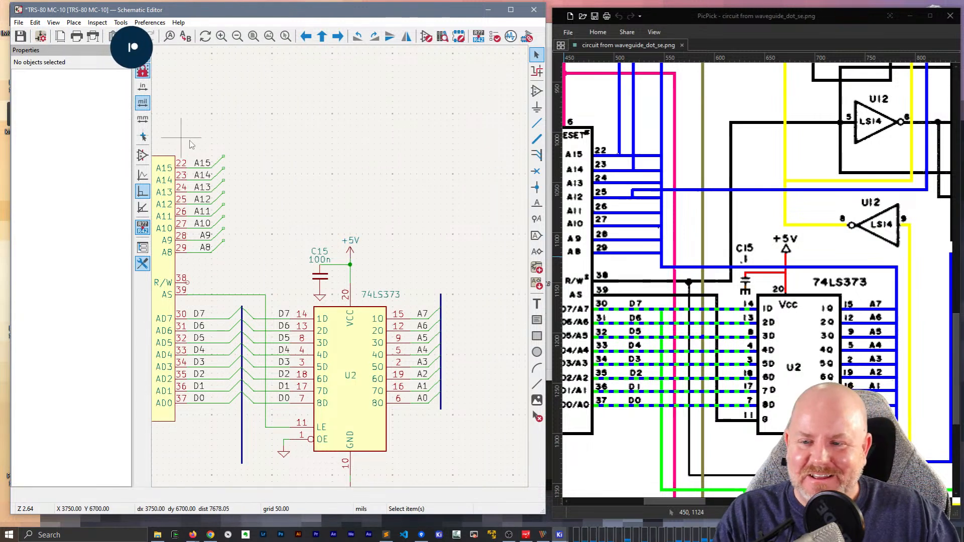
key("b")
left_click(224, 144)
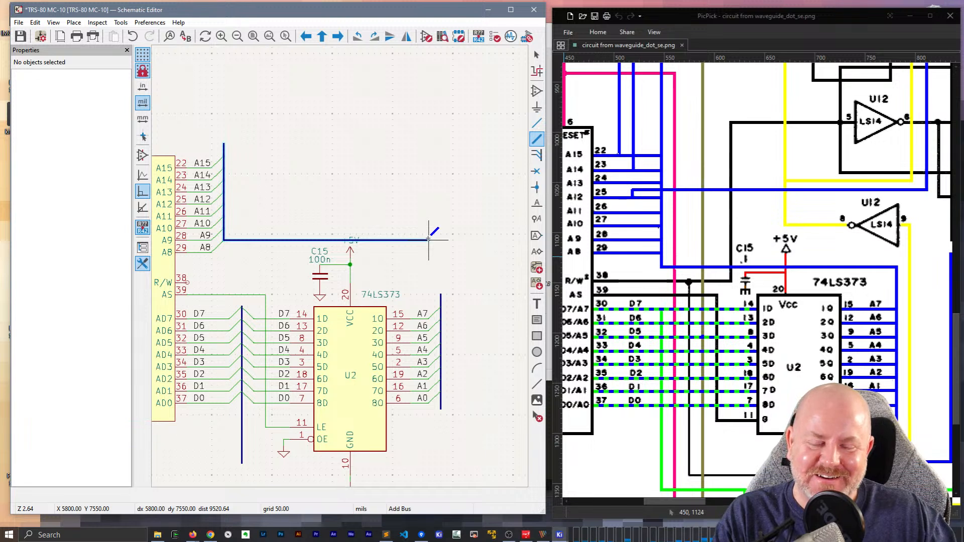
Route a bus from U1's A9/A8 entry end over to U2's address bus
key("Escape")
key("Escape")
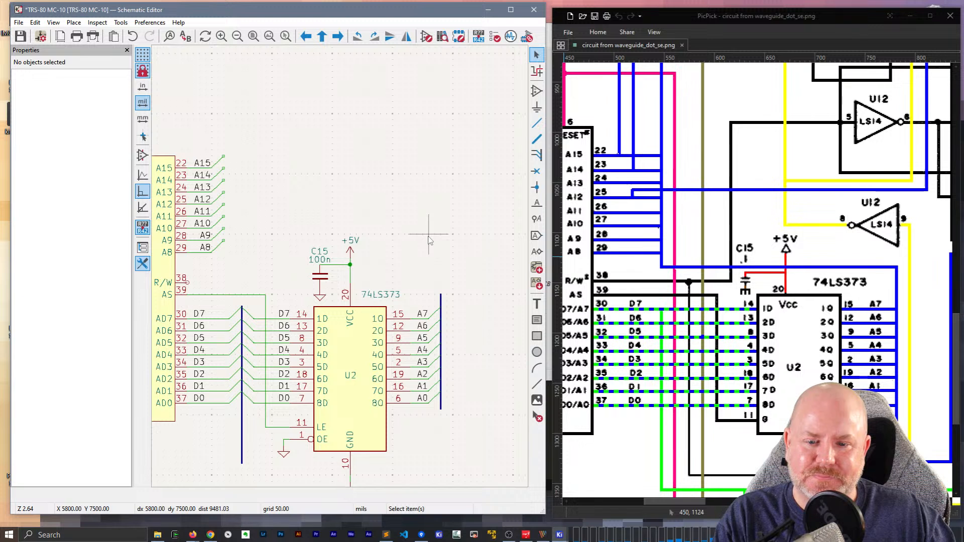
middle_click_drag(428, 240, 415, 157)
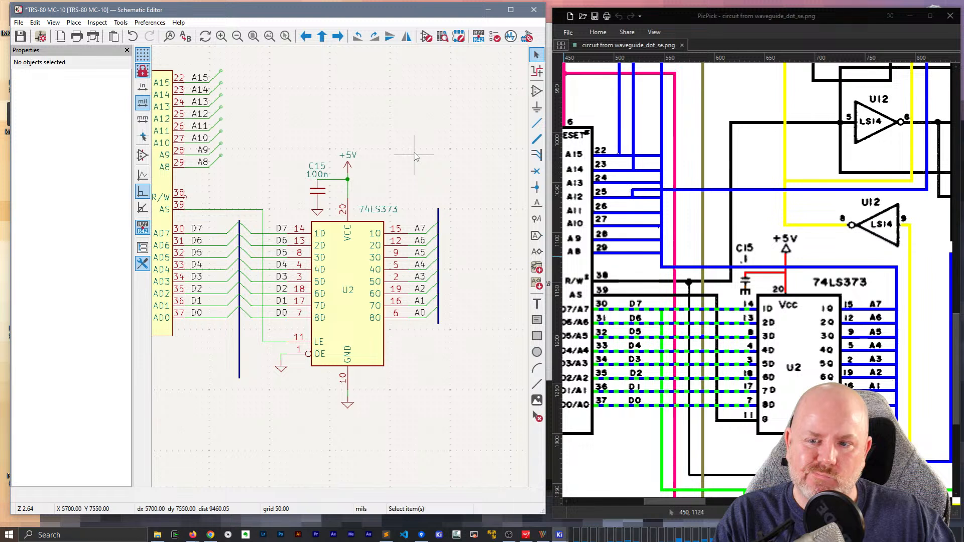
key("w")
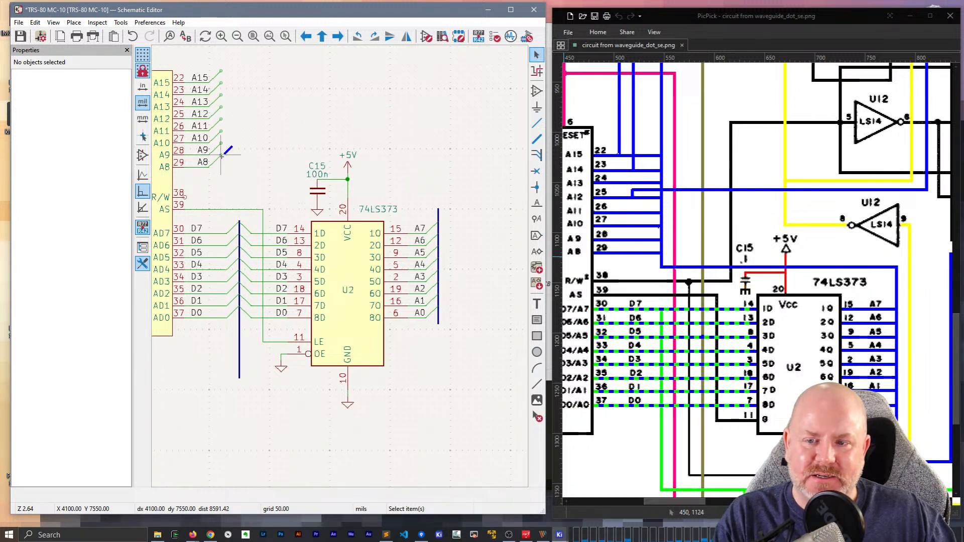
key("b")
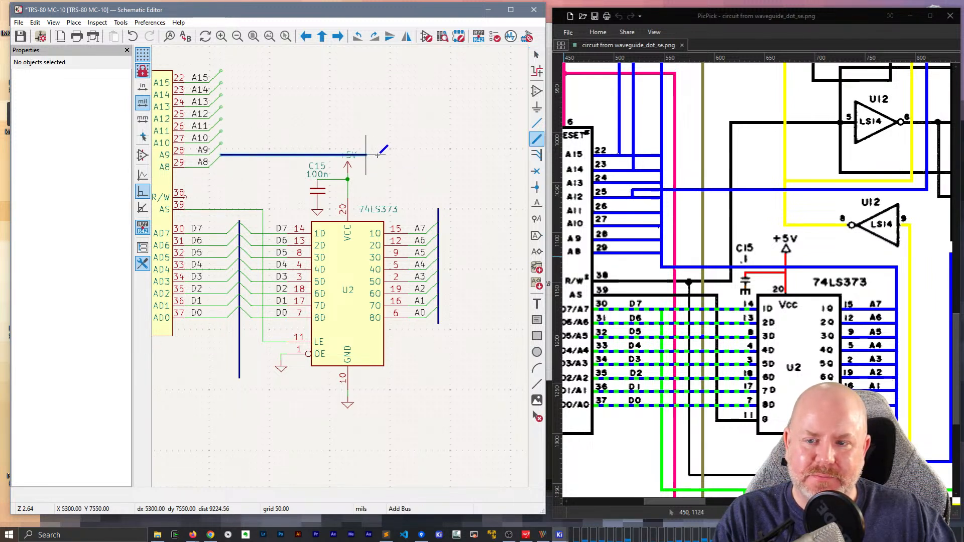
left_click(438, 209)
key("Escape")
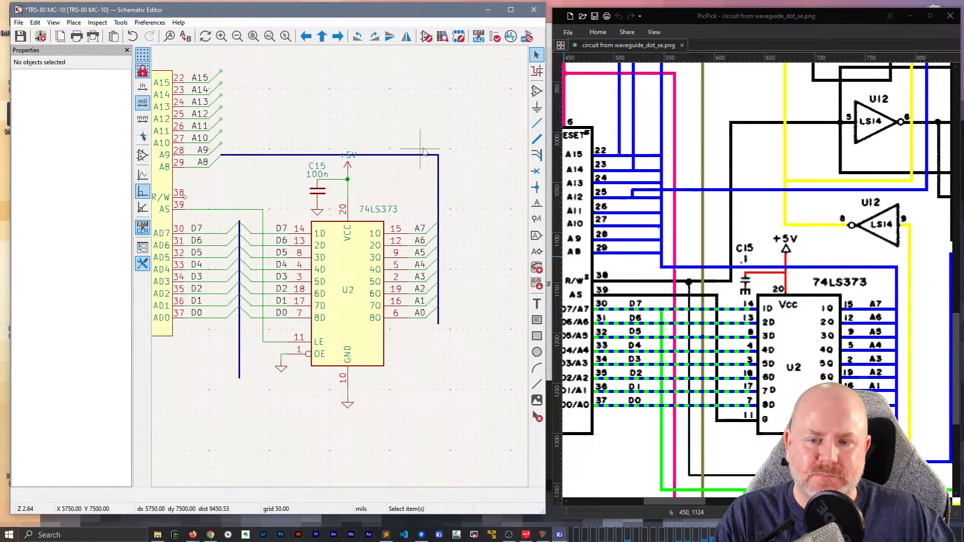
scroll(326, 261, "up", 3)
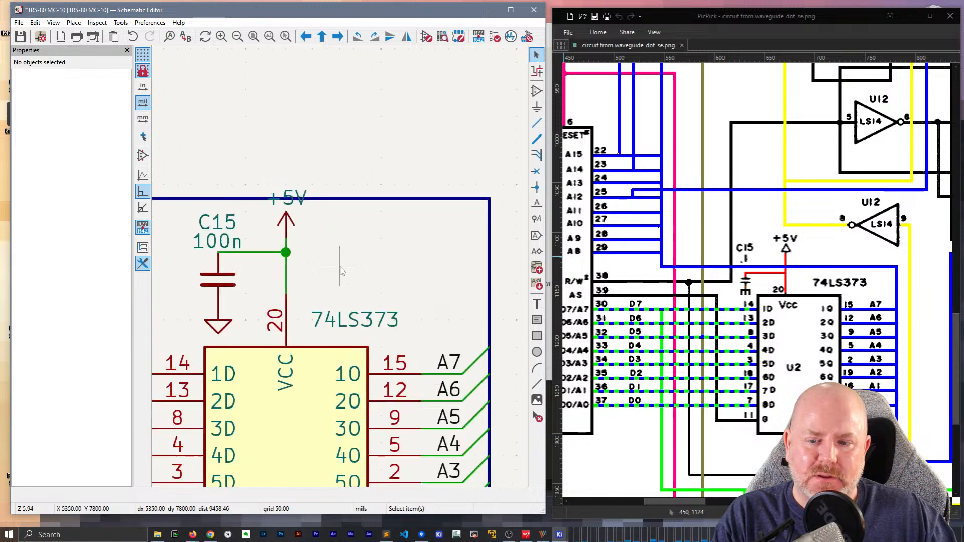
Drag capacitor C15 with its attached wires to a new position
left_click(221, 328)
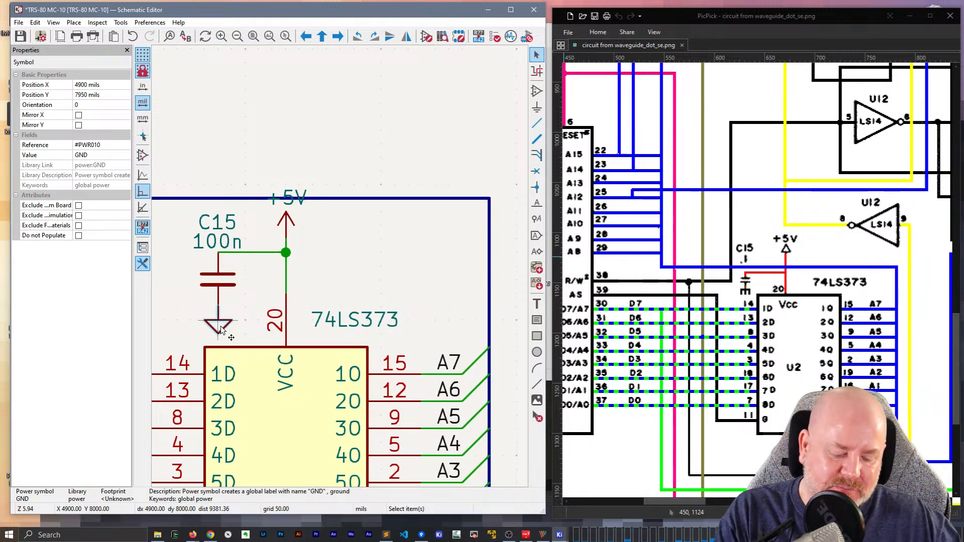
scroll(219, 327, "down", 1)
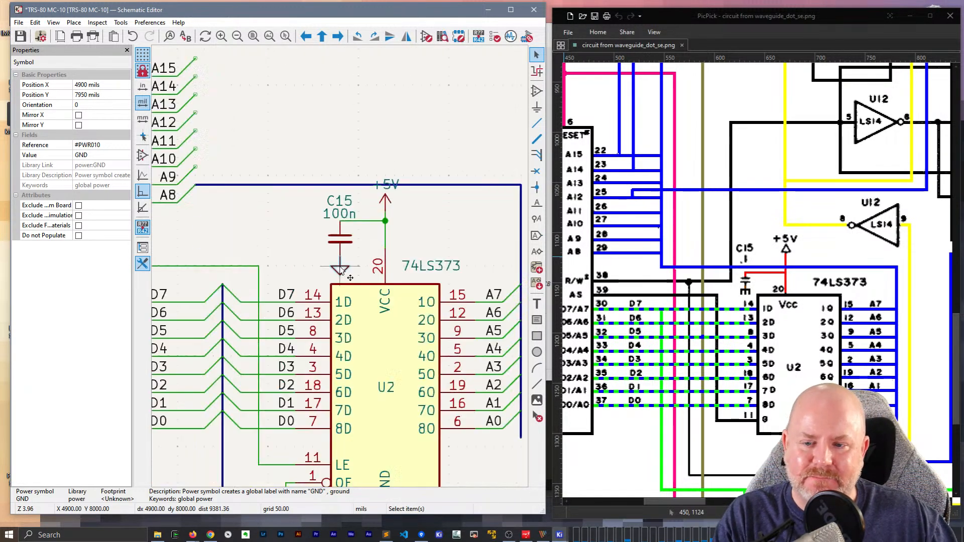
left_click(341, 246)
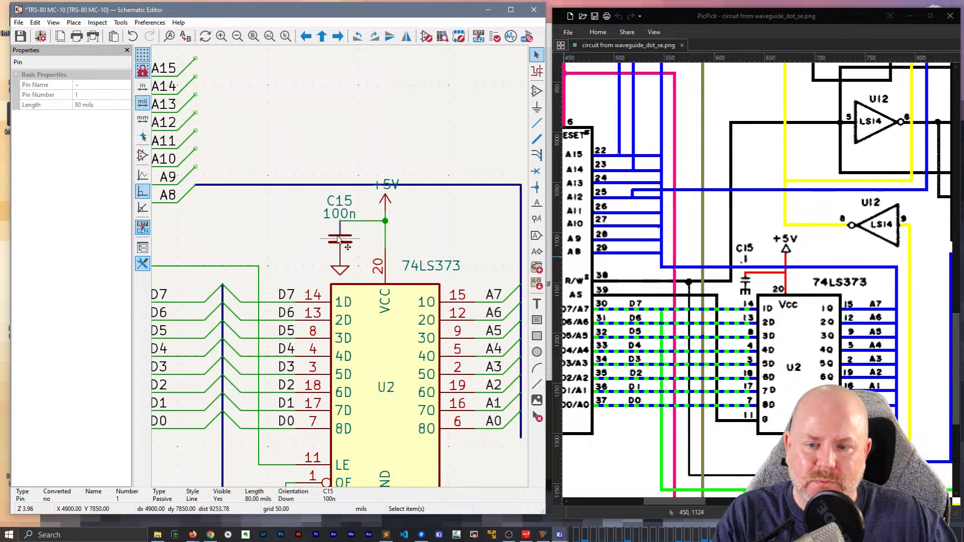
left_click(324, 242)
left_click(343, 244)
left_click(341, 240)
key("Escape")
left_click(341, 241)
key("g")
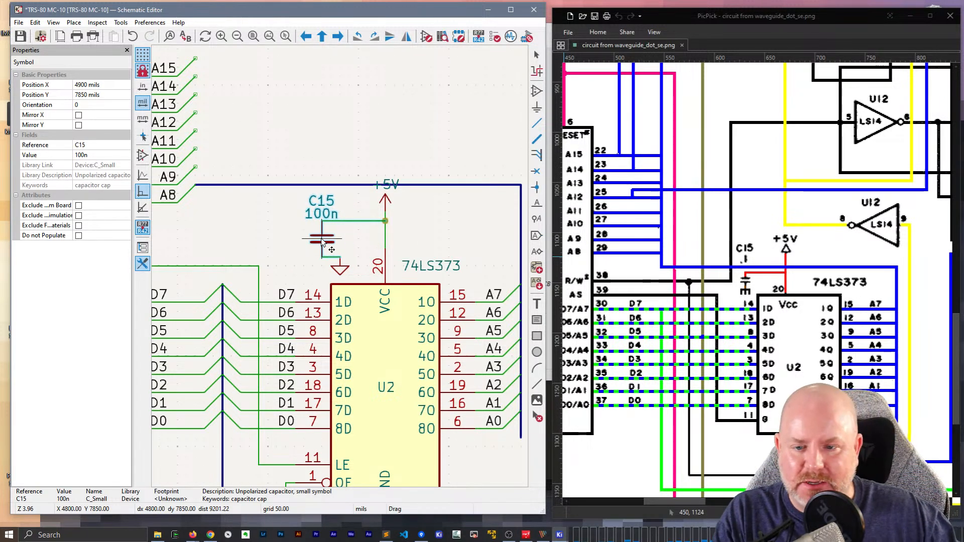
left_click(323, 243)
Set the ground symbol directly under C15 and lower both 50 mils
left_click(332, 262)
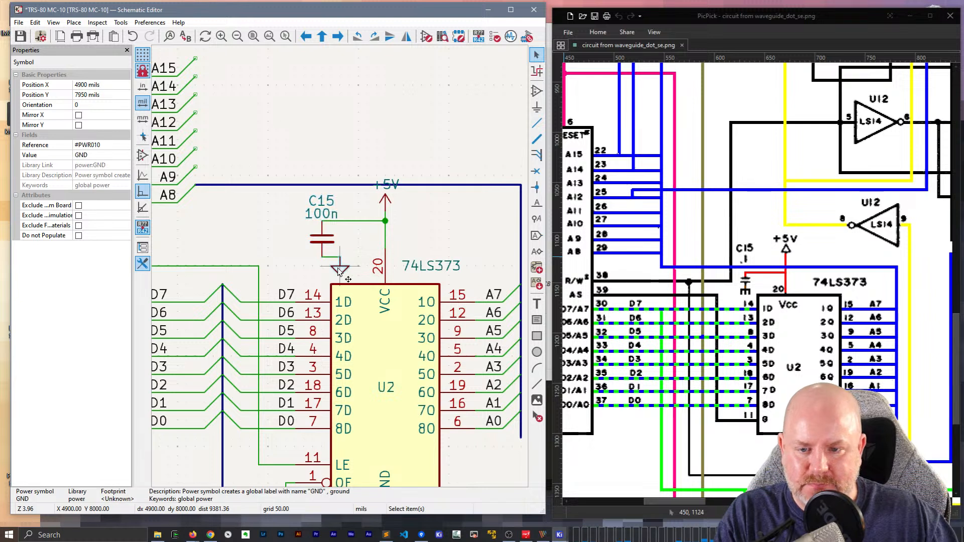
left_click(322, 261)
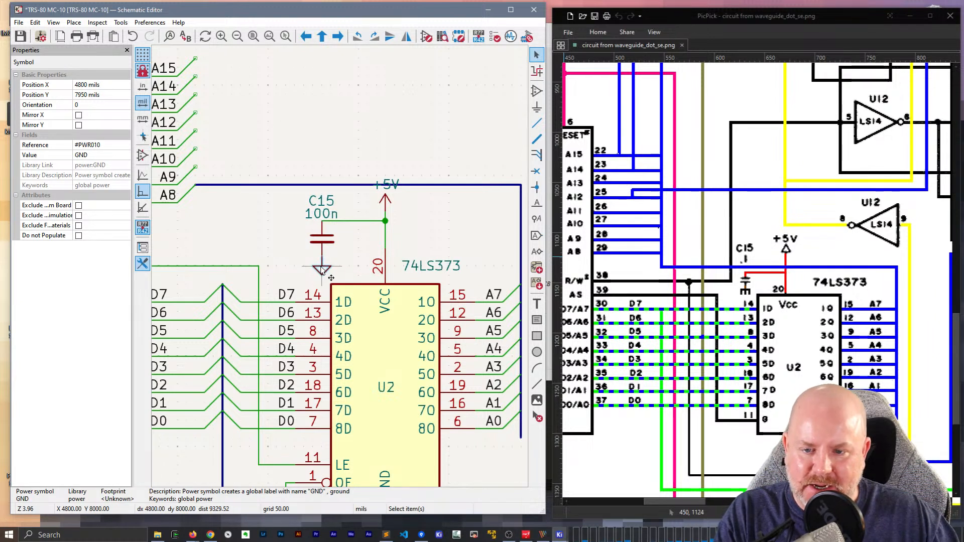
left_click(322, 242, "shift")
key("g")
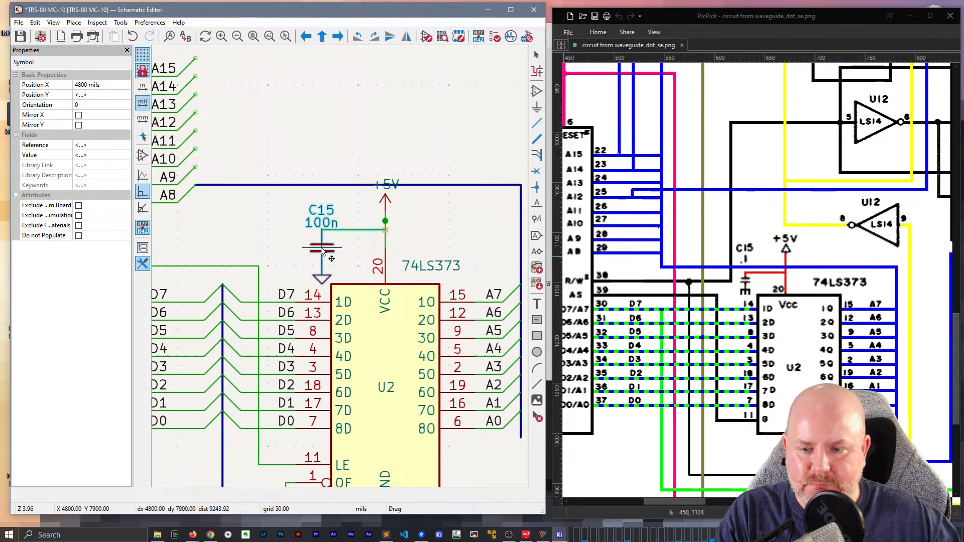
left_click(323, 251)
Move the +5V power symbol down onto the VCC wire junction
left_click(385, 200)
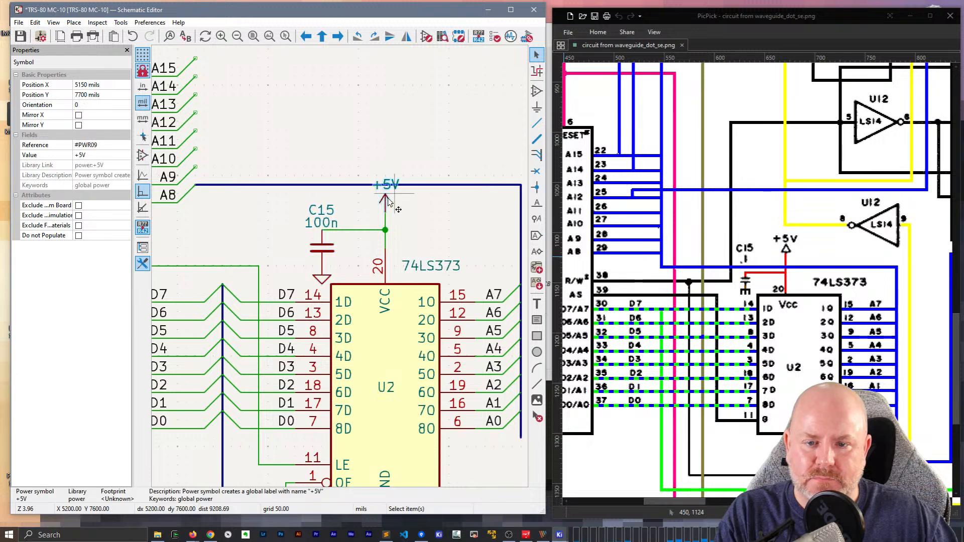
left_click_drag(385, 200, 387, 224)
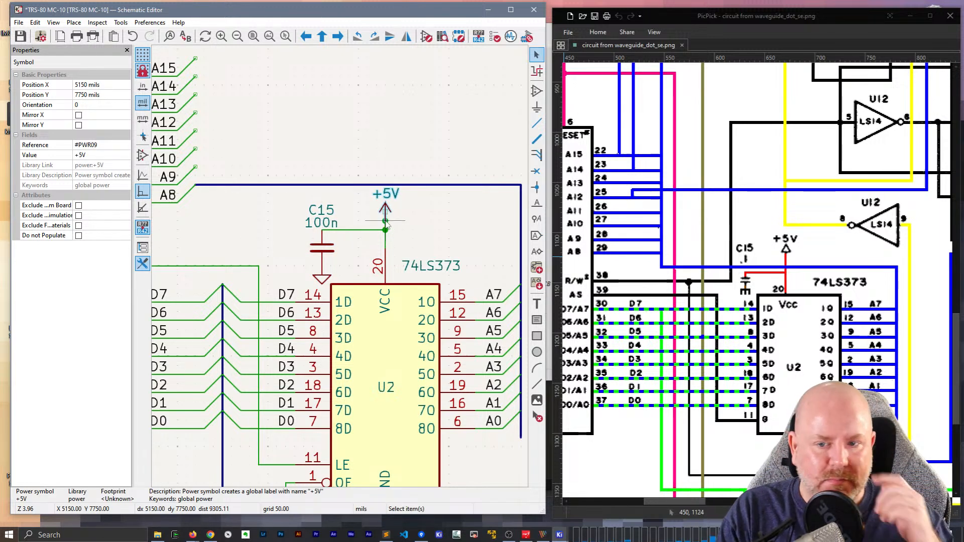
middle_click_drag(222, 155, 284, 185)
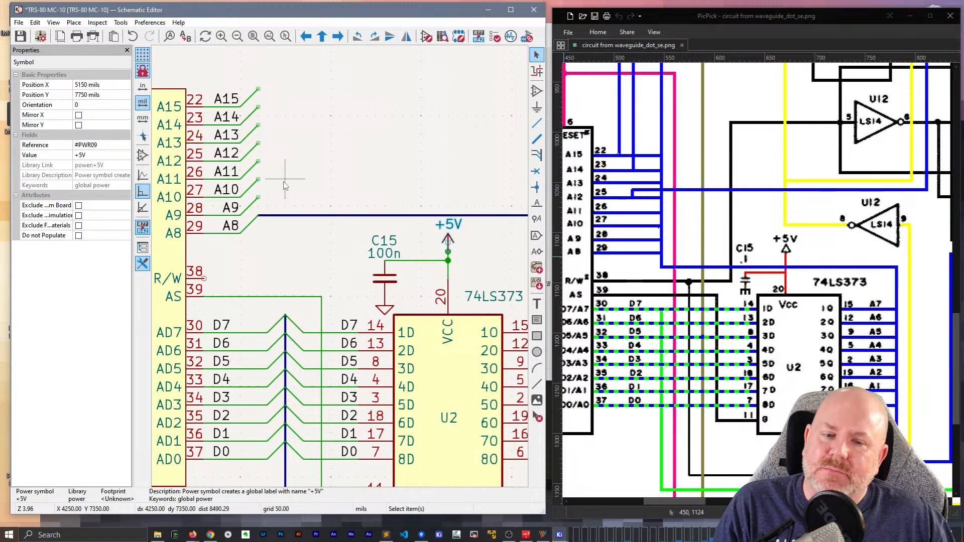
Delete the old +5V symbol with its short wire and the stray stub above the junction
key("Escape")
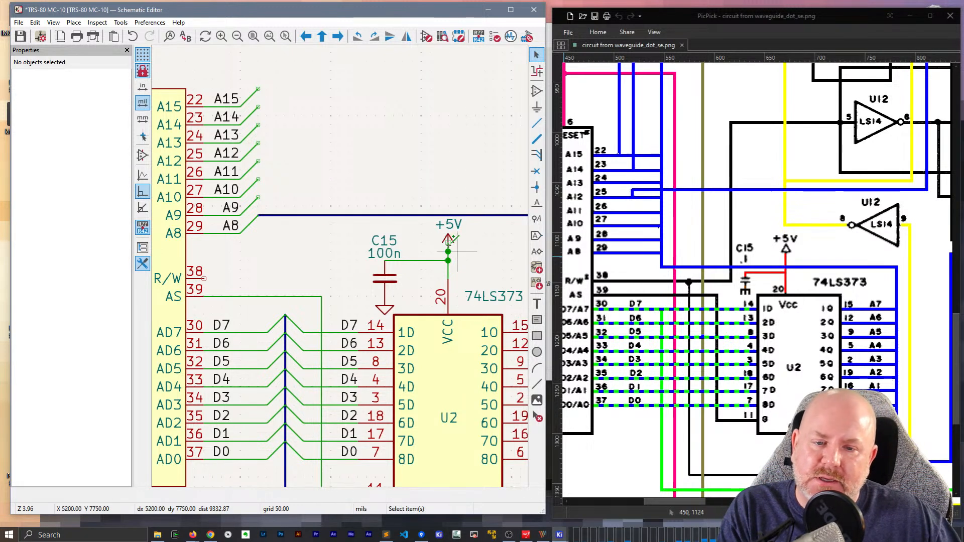
scroll(447, 246, "up", 5)
key("w")
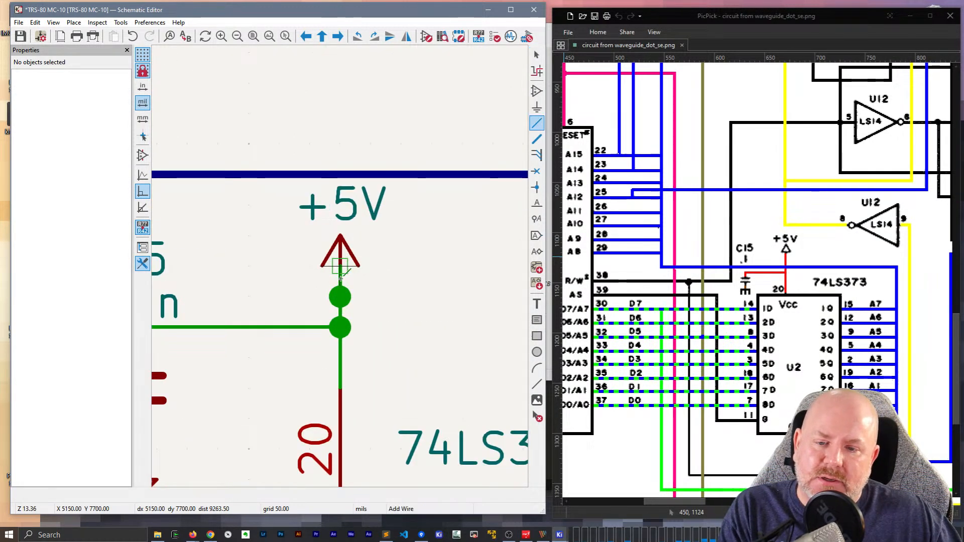
key("Escape")
left_click_drag(347, 281, 327, 288)
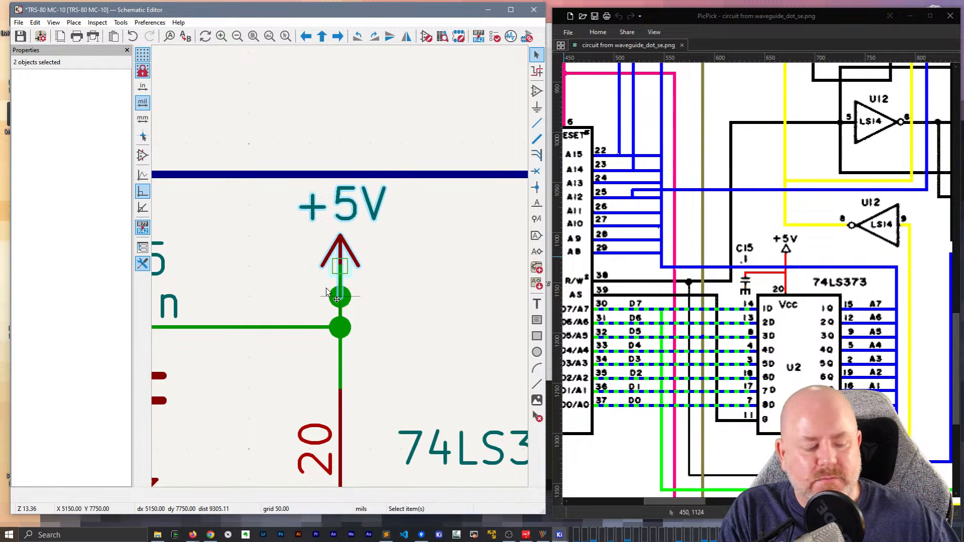
key("Delete")
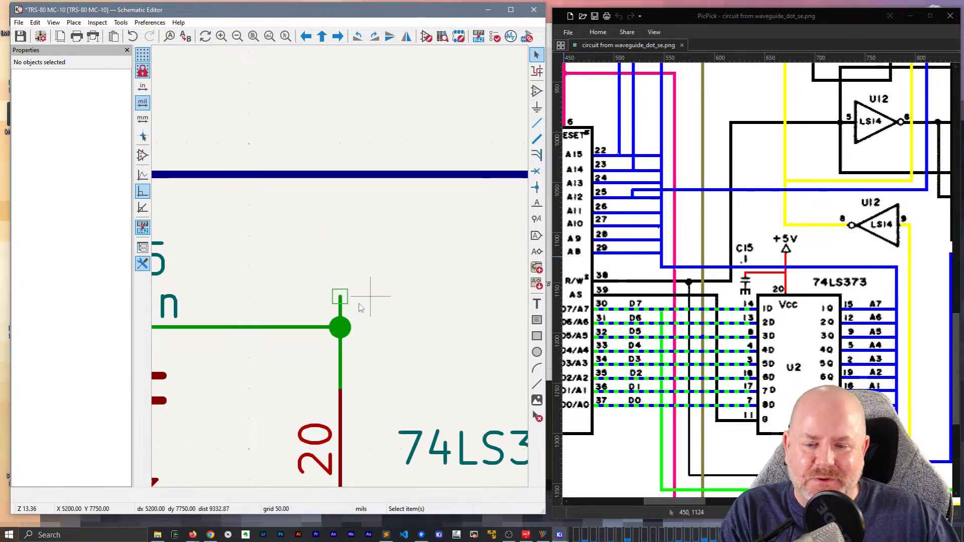
left_click(327, 299)
key("Delete")
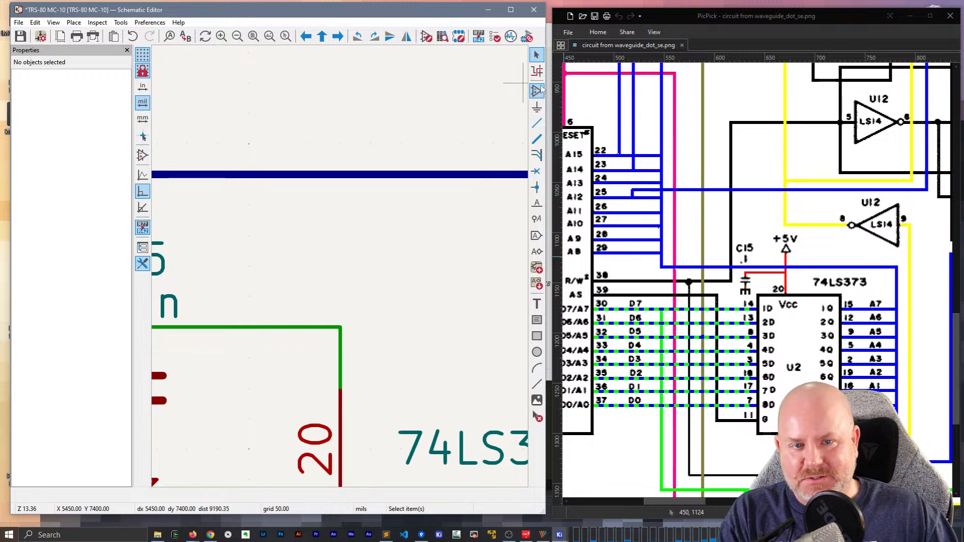
Place a +5V power symbol on the wire end joining C15 and U2 pin 20
left_click(537, 107)
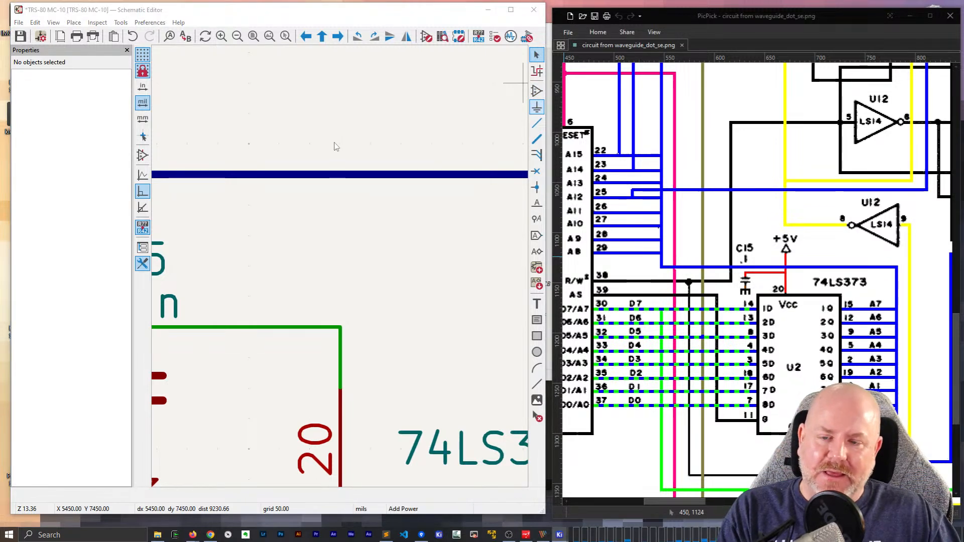
left_click(336, 146)
type("+5v")
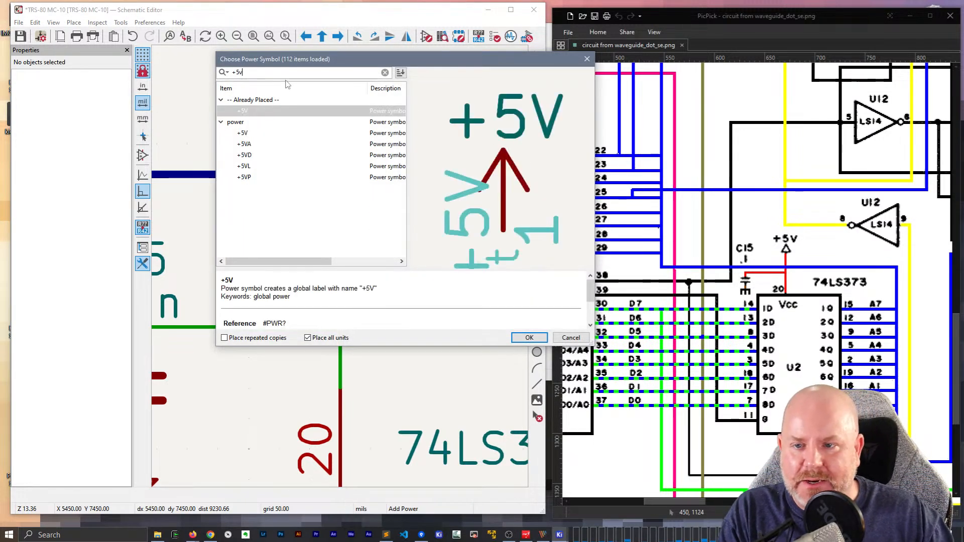
key("Return")
left_click(340, 328)
scroll(370, 378, "down", 2)
key("Escape")
Nudge the +5V symbol's text down one grid step
left_click(382, 161)
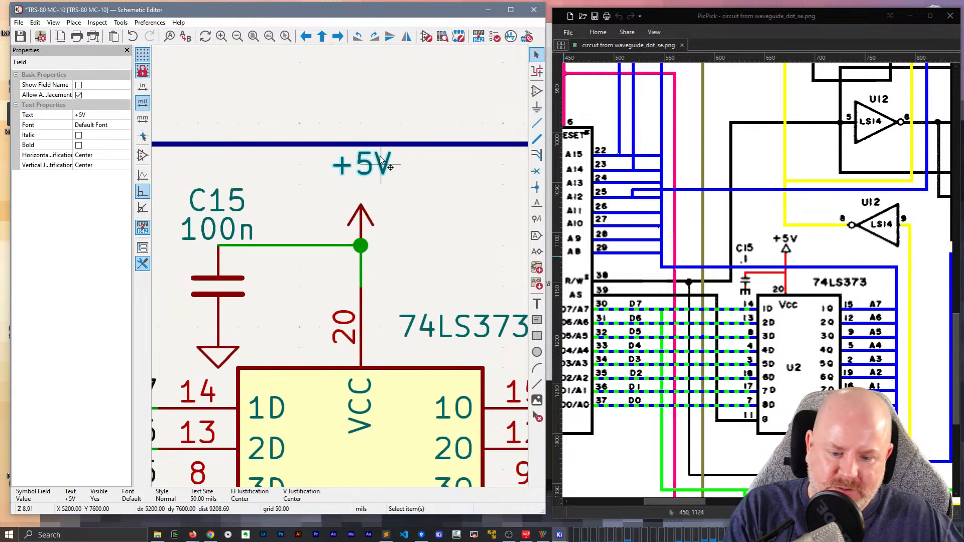
left_click_drag(381, 156, 381, 180)
scroll(388, 315, "down", 2)
middle_click_drag(251, 177, 381, 234)
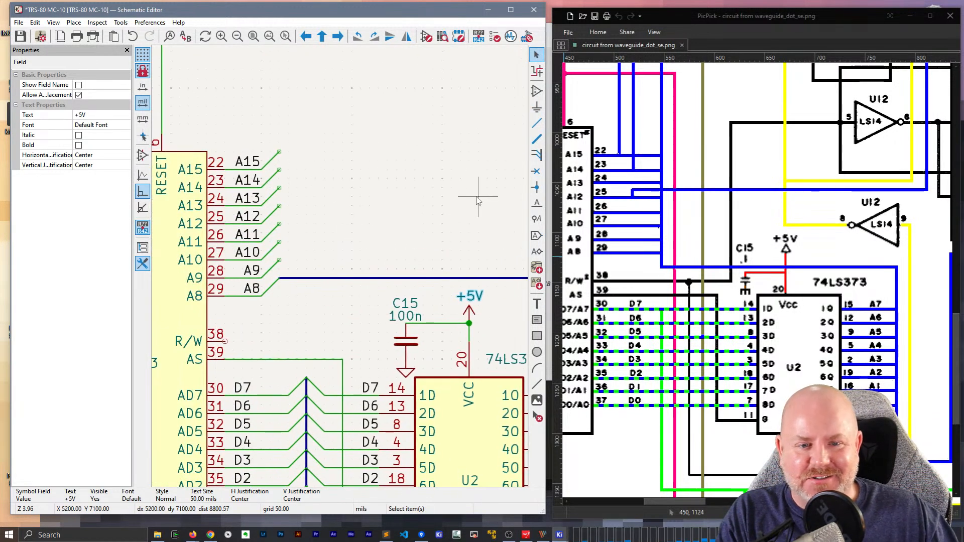
Draw a vertical bus from the A8 entry up past A15, joining all the A8–A15 entries
left_click(537, 140)
left_click(280, 278)
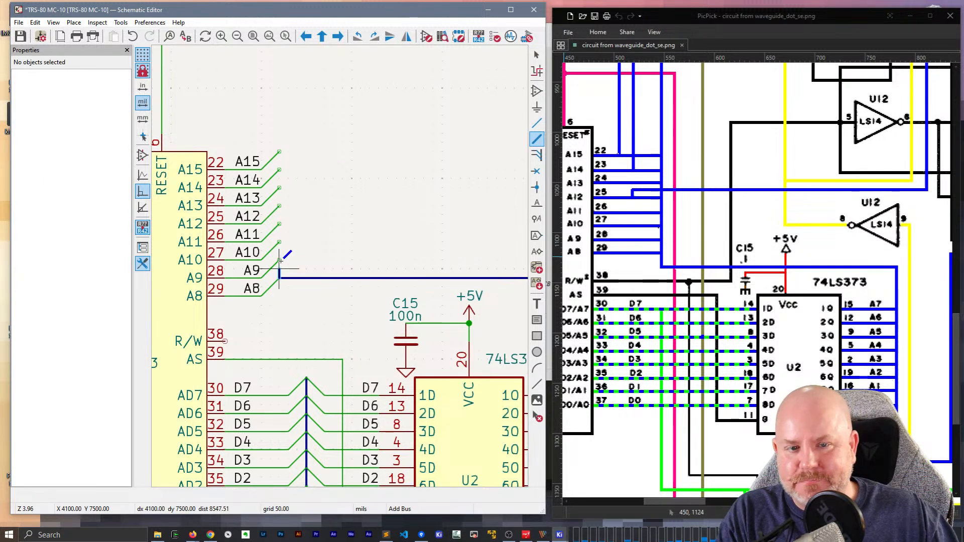
key("Escape")
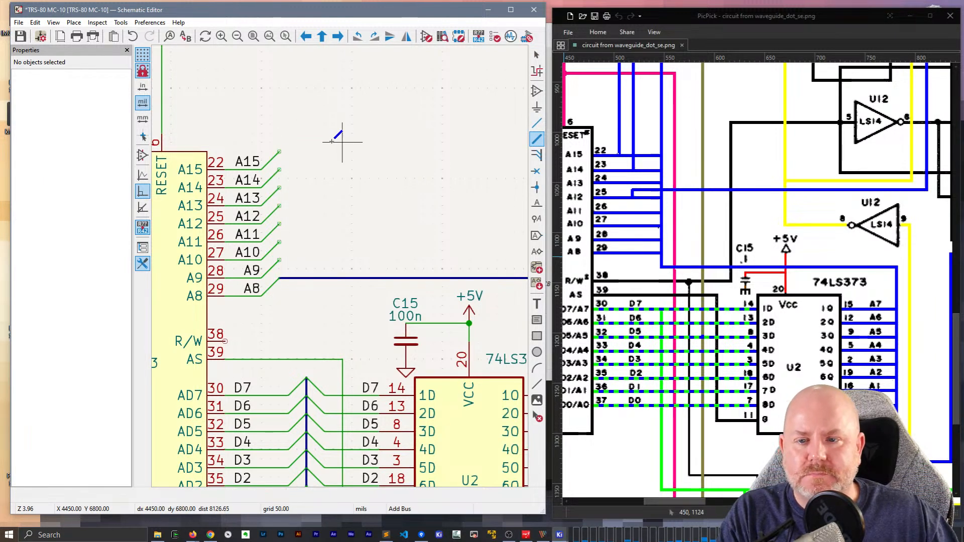
left_click(280, 278)
double_click(279, 124)
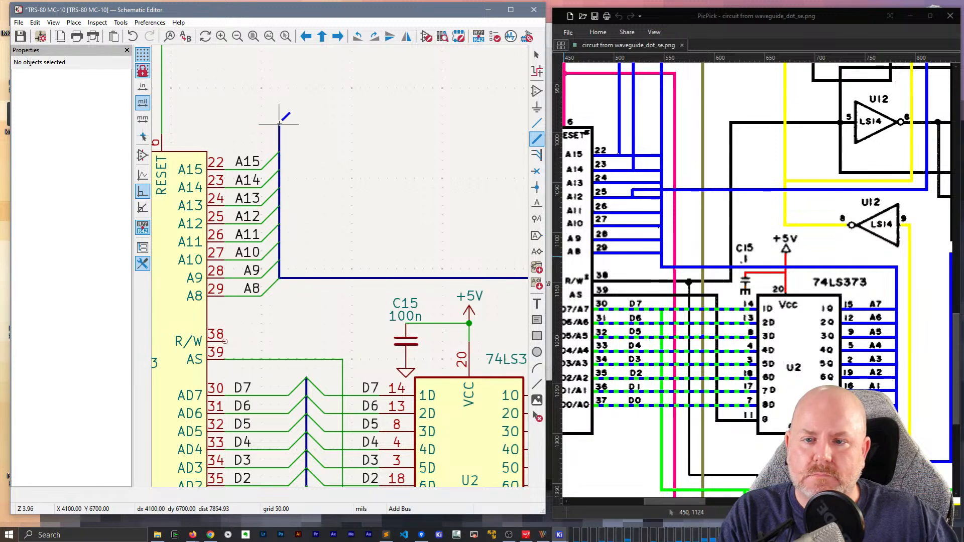
key("Escape")
scroll(325, 152, "down", 2)
middle_click_drag(356, 284, 291, 243)
scroll(292, 246, "up", 2)
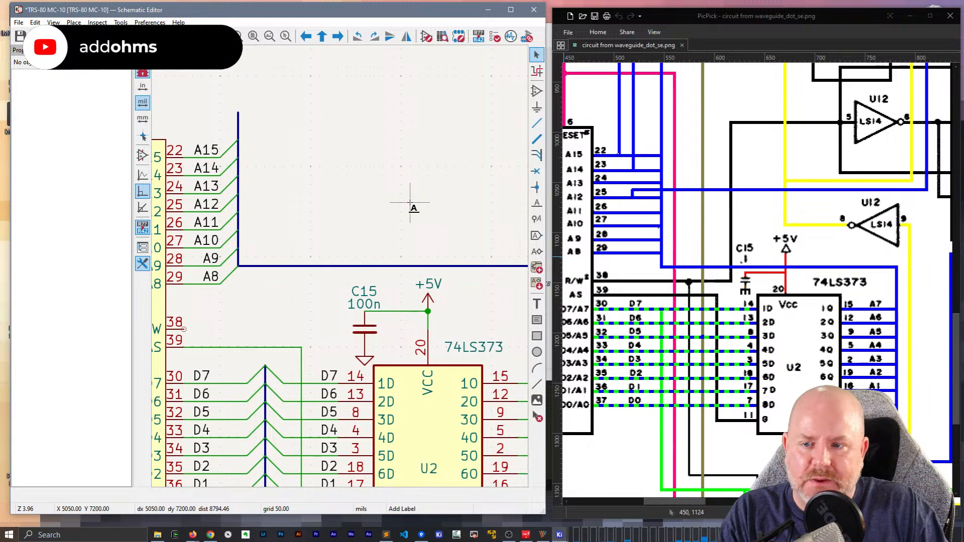
Label the address bus, correcting the label text from A[15..0] to A[0..15]
key("l")
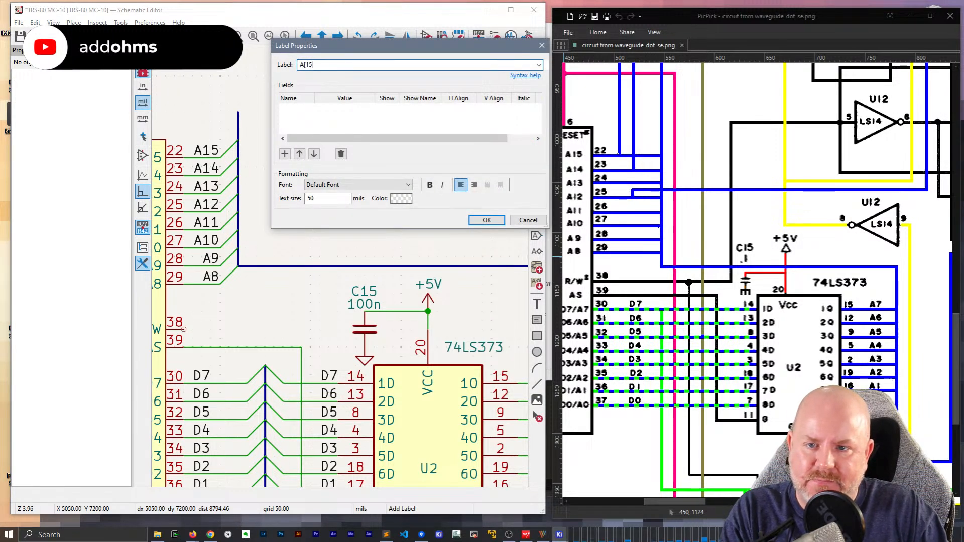
key("Return")
left_click(311, 265)
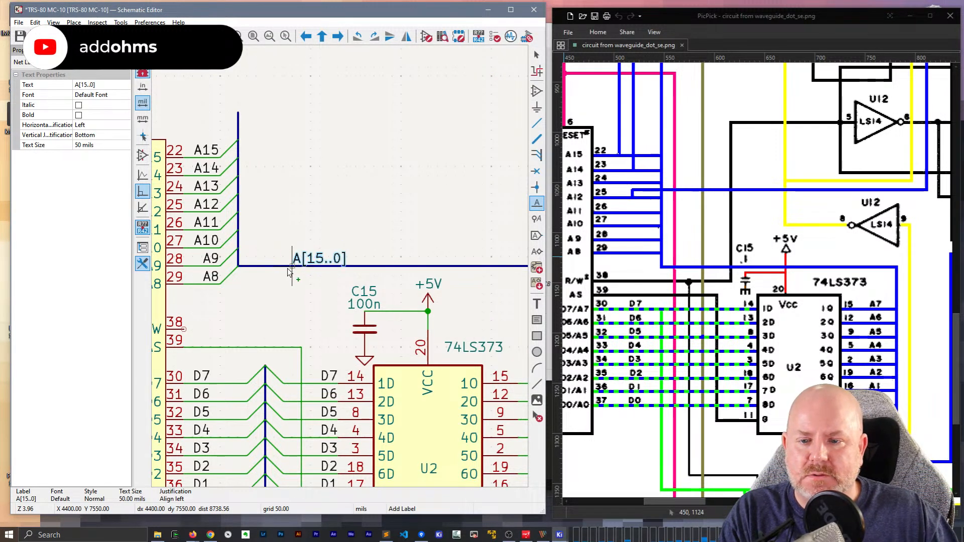
key("Escape")
double_click(311, 261)
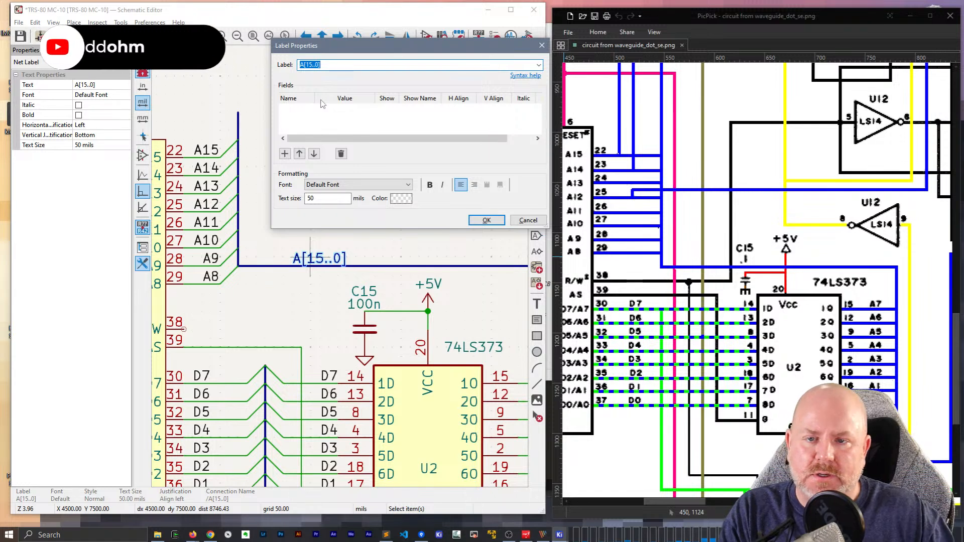
key("BackSpace")
key("BackSpace")
key("BackSpace")
key("BackSpace")
key("BackSpace")
type("90")
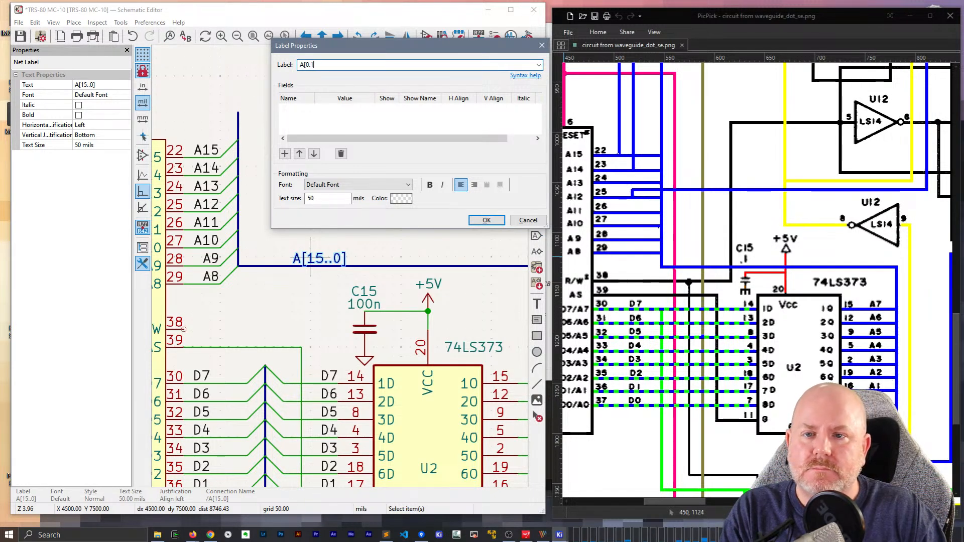
type("15]")
key("Return")
scroll(319, 97, "down", 3)
scroll(357, 216, "up", 2)
middle_click_drag(356, 213, 319, 246)
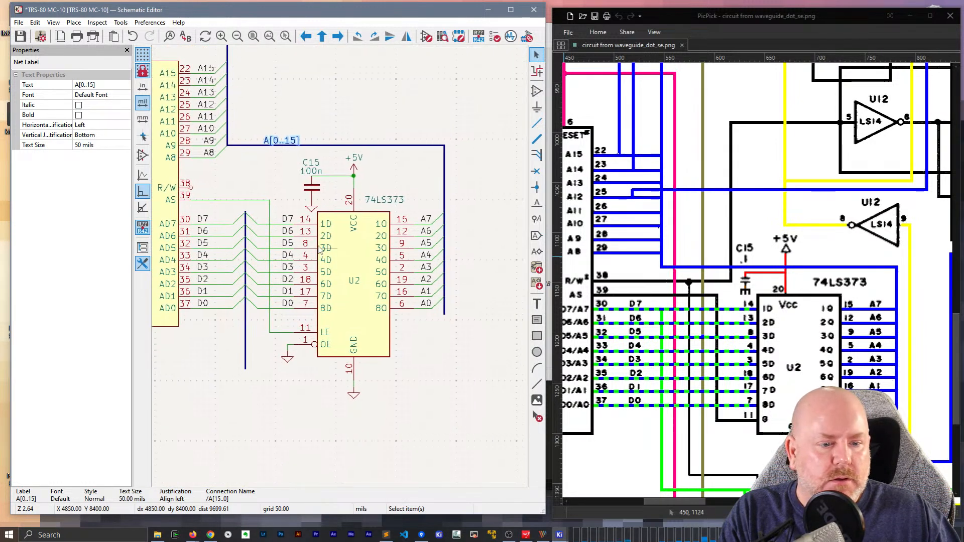
Put a vertical copy of the label on the data bus and rename it D[0..7]
key("ctrl+d")
key("r")
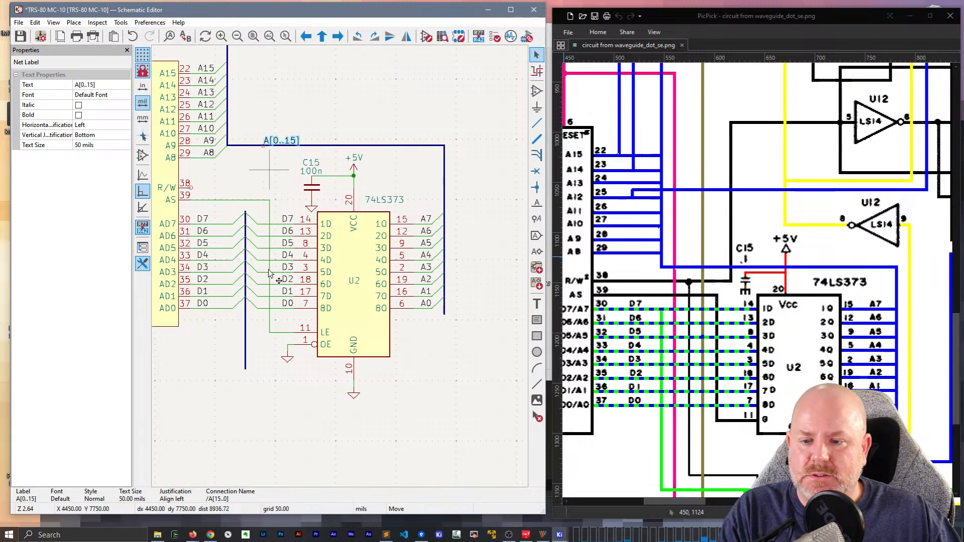
left_click(241, 355)
double_click(241, 355)
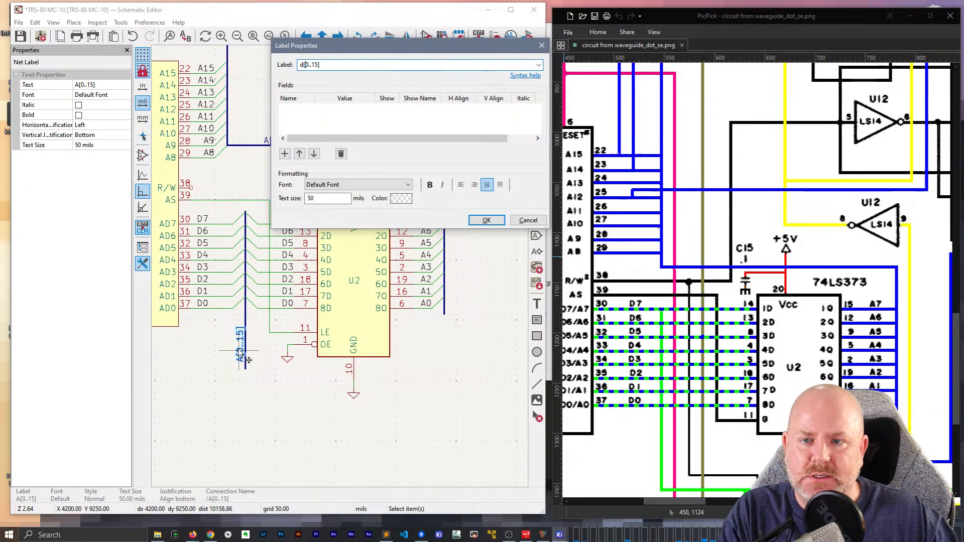
type("D[0..7")
key("Return")
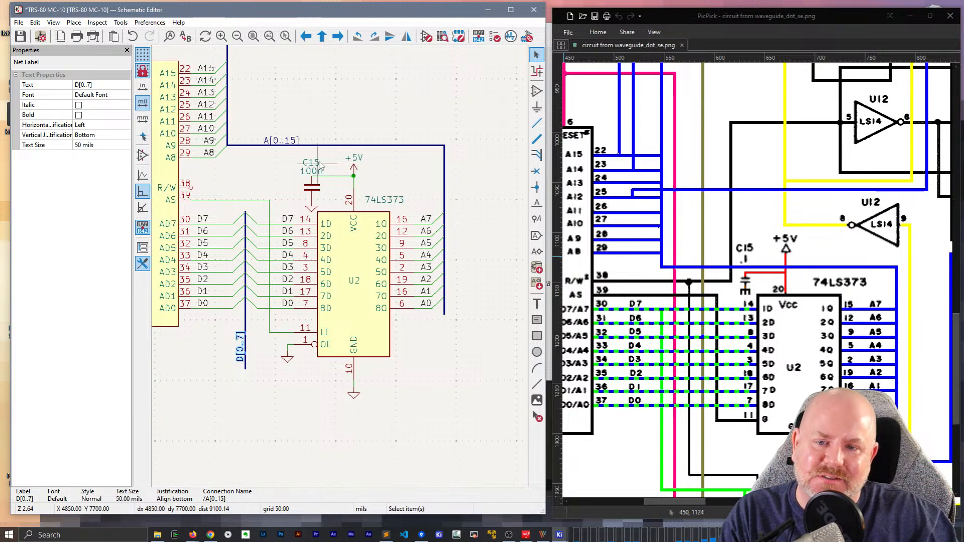
Select the C15 capacitor, dropping an accidental pin selection
scroll(327, 176, "up", 2)
key("Escape")
left_click(314, 295)
key("Escape")
Rotate C15 horizontal and move it onto the end of the +5V wire
left_click(312, 288)
key("r")
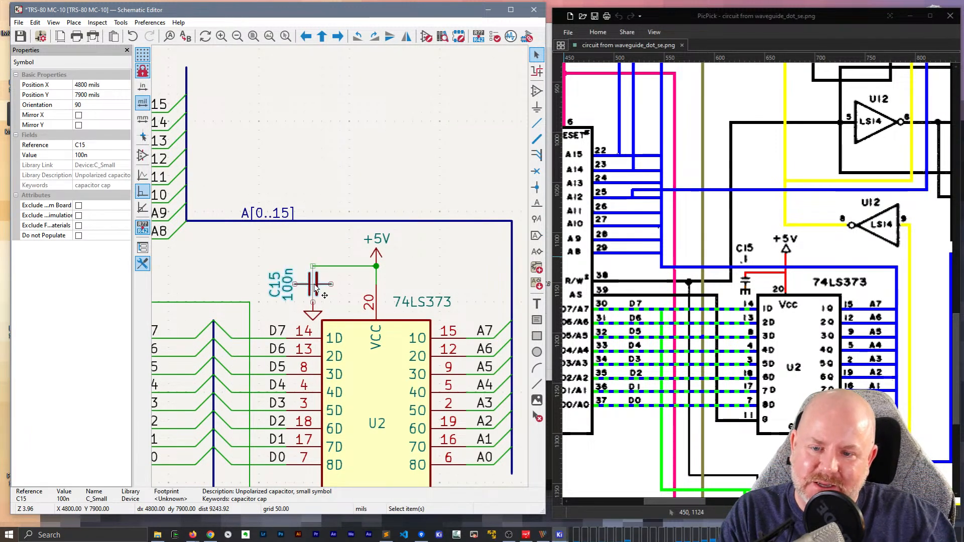
key("r")
key("r")
left_click_drag(321, 285, 377, 276)
Reposition C15's reference above the capacitor and its horizontal 100n value below
left_click(318, 276)
left_click(332, 267)
key("r")
left_click(321, 251)
key("r")
left_click(277, 294)
Join C15 directly to the +5V wire and move its ground symbol beside it
left_click(369, 270)
left_click(376, 254)
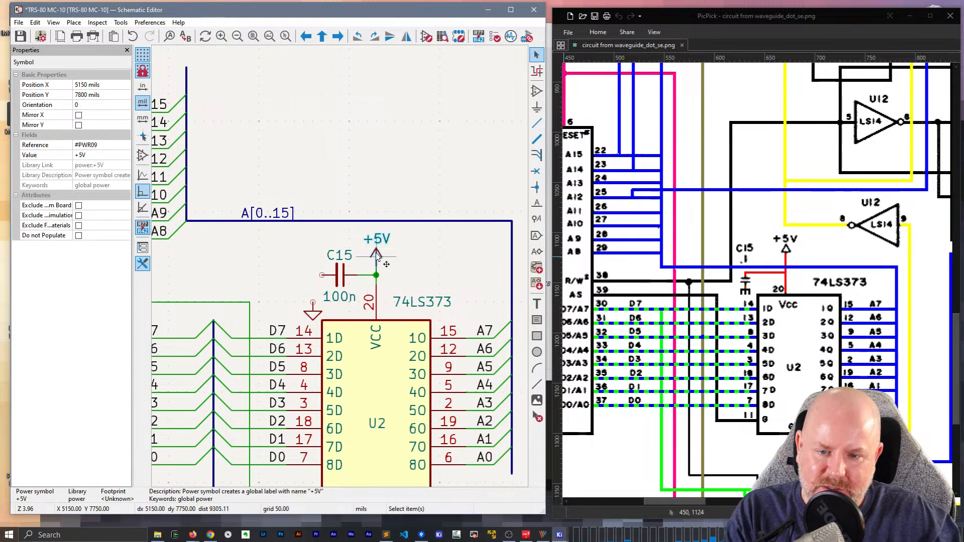
left_click(397, 255)
left_click_drag(314, 318, 331, 276)
left_click(340, 276)
Wire C15's left pin to its ground symbol
key("w")
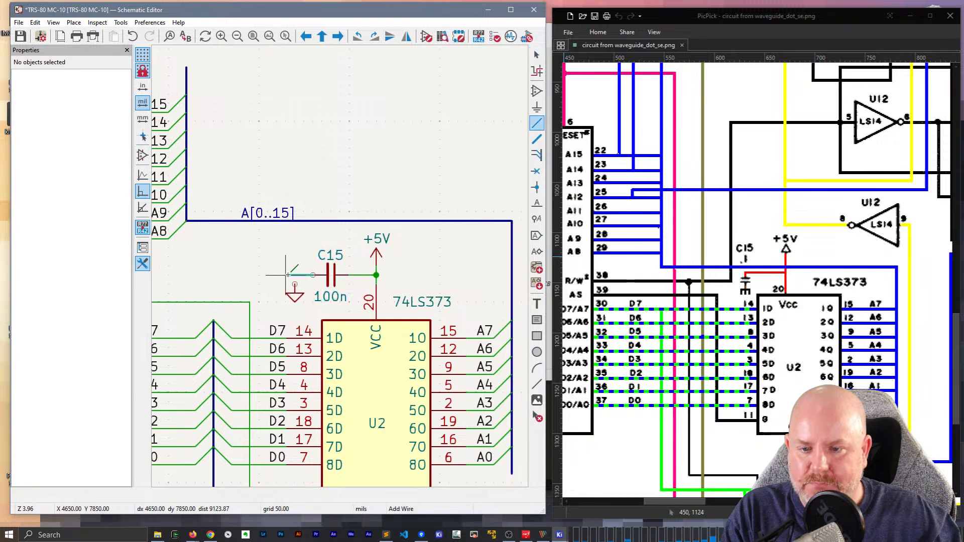
left_click(294, 290)
key("Escape")
Move the 74LS373 value text just above U2 and save the schematic
scroll(394, 248, "down", 2)
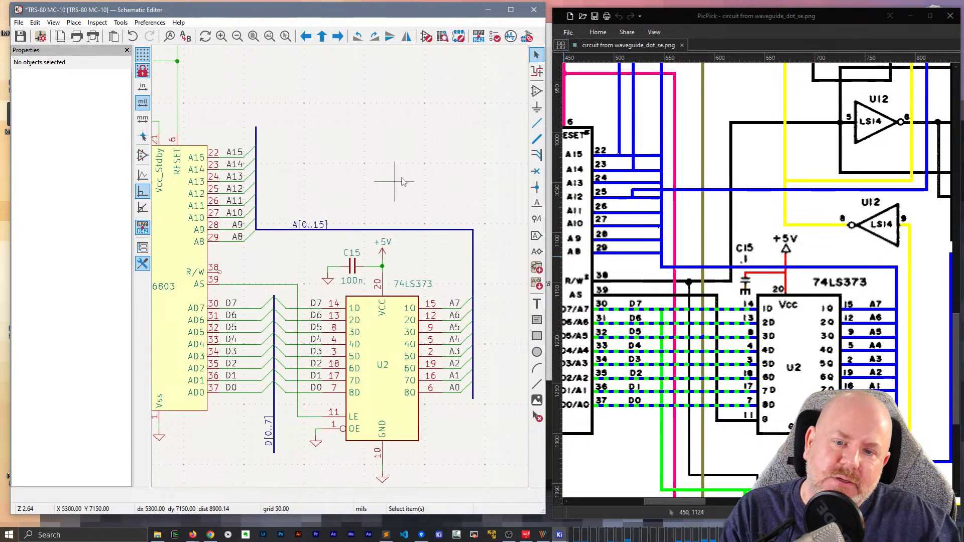
middle_click_drag(407, 183, 387, 97)
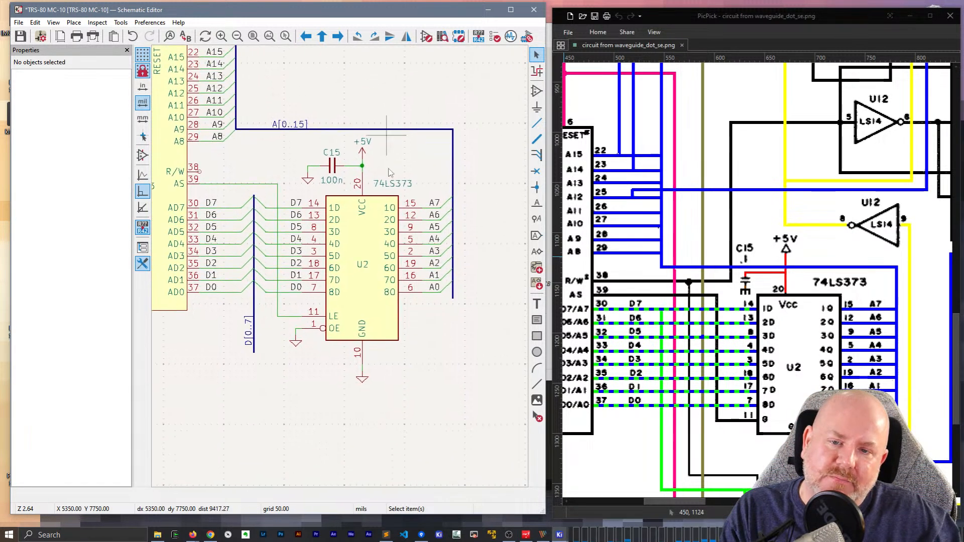
left_click(387, 185)
key("m")
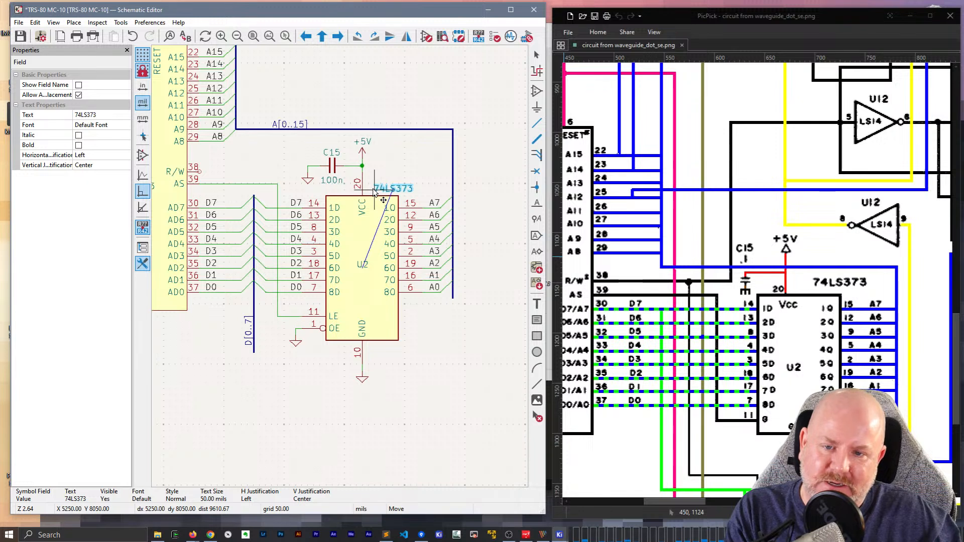
left_click(380, 198)
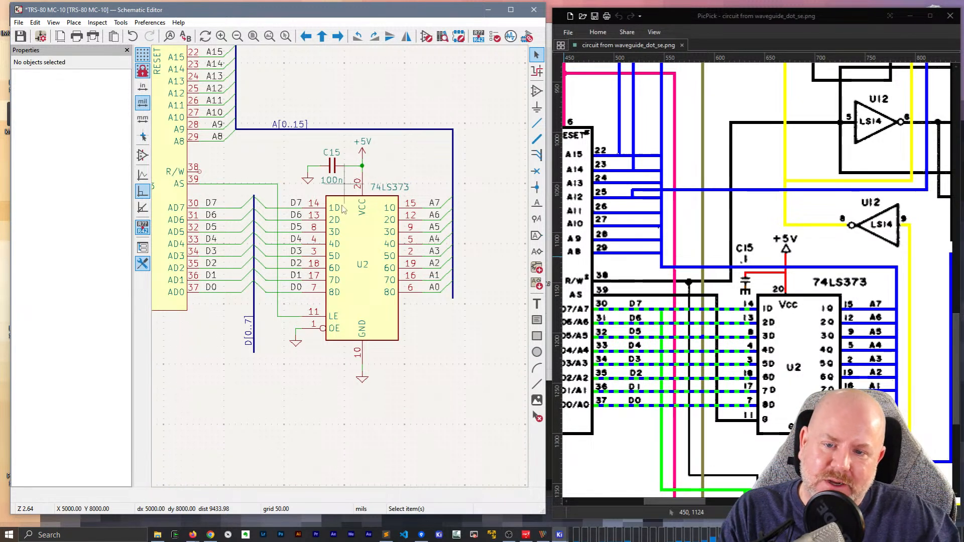
key("ctrl+s")
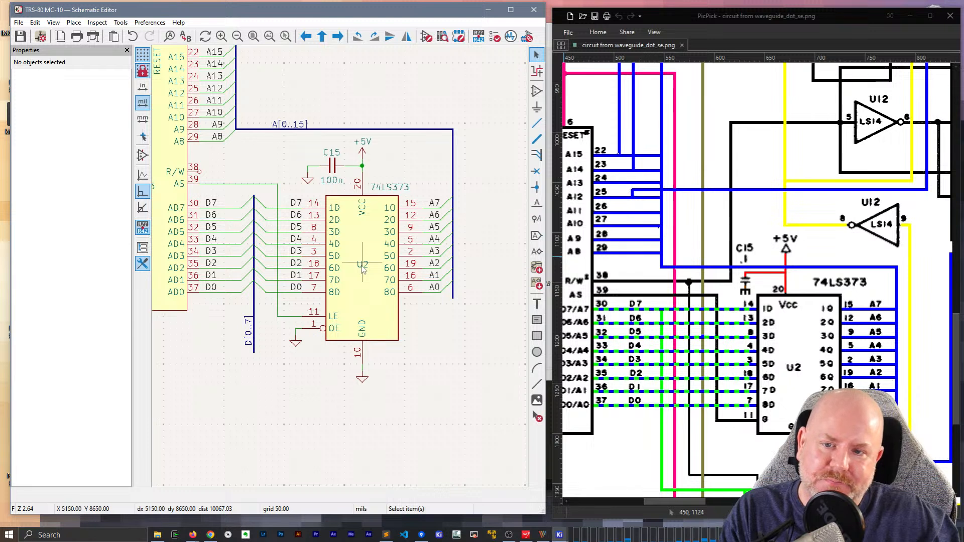
Reposition the A[0..15] bus and save
middle_click_drag(459, 400, 421, 442)
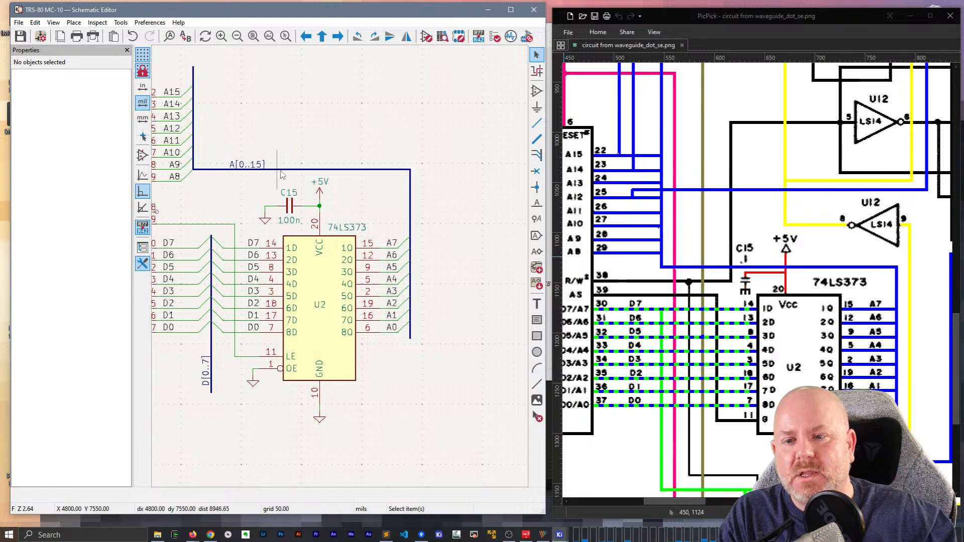
key("g")
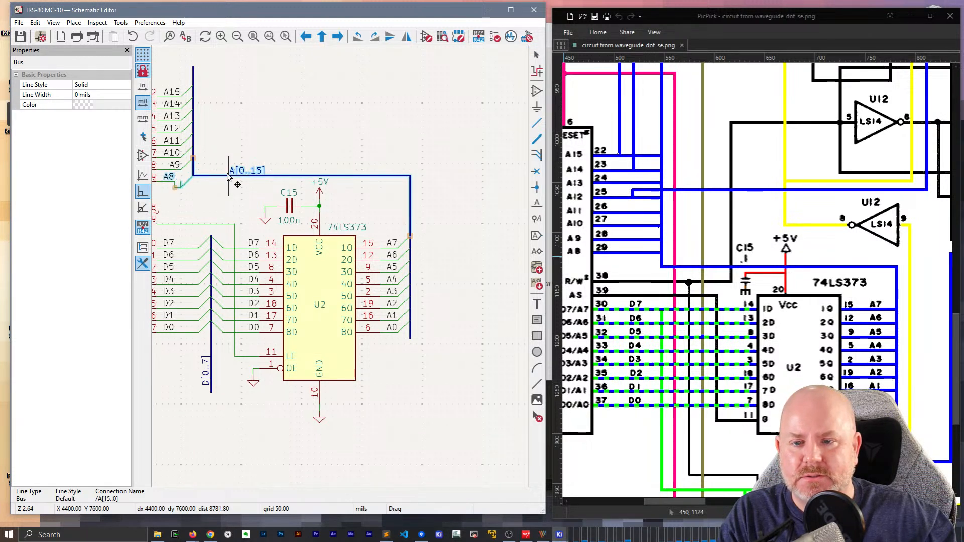
left_click(228, 175)
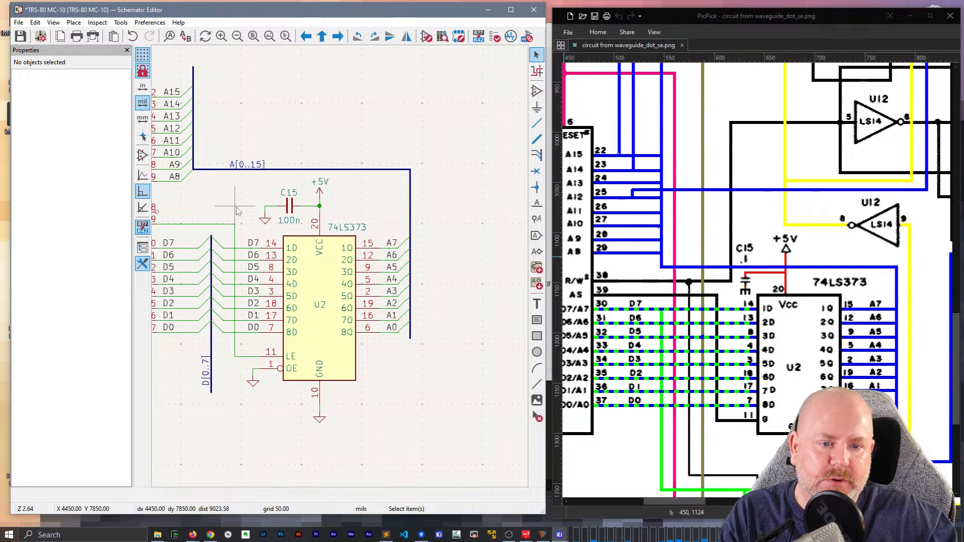
key("ctrl+s")
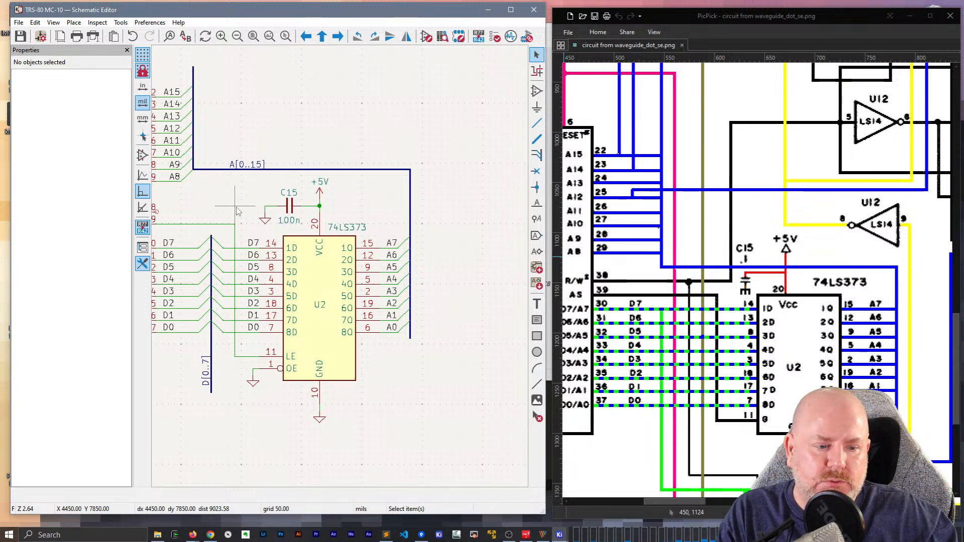
Nudge U2's ground symbol up one grid step and save with U1 and U2 in view
left_click_drag(330, 429, 319, 411)
left_click(366, 404)
scroll(259, 403, "down", 2)
middle_click_drag(357, 229, 360, 309)
key("ctrl+s")
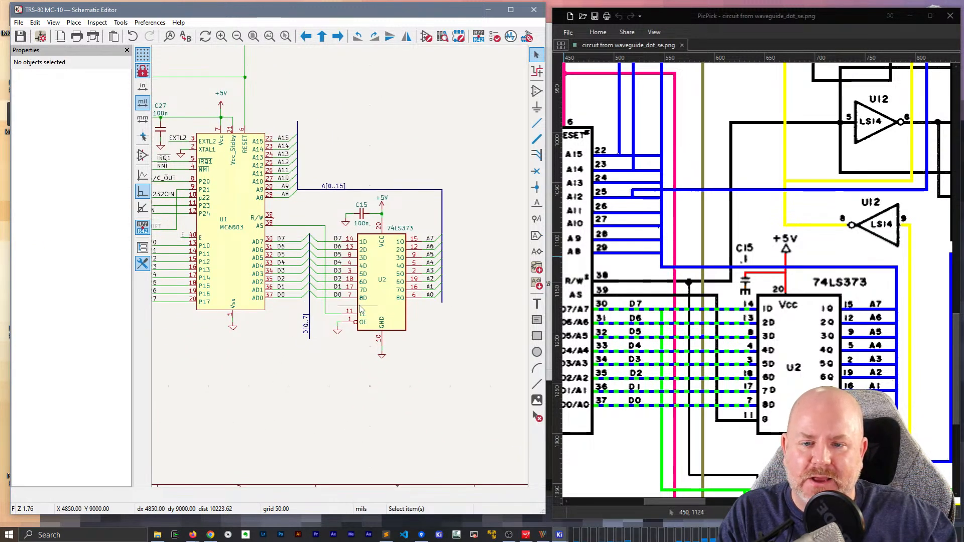
Scroll and pan the PicPick reference image to the U3 MB8364 area
scroll(876, 324, "down", 1)
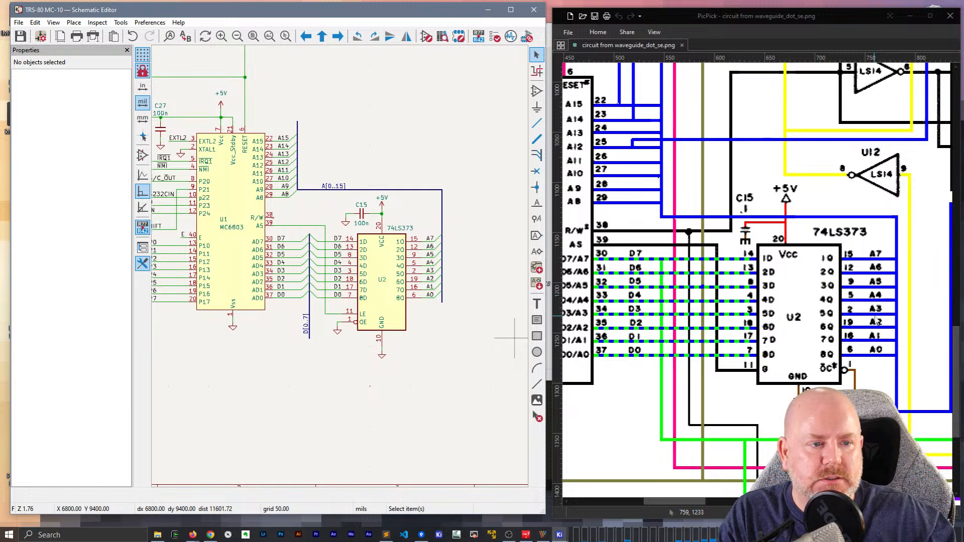
scroll(876, 322, "up", 6)
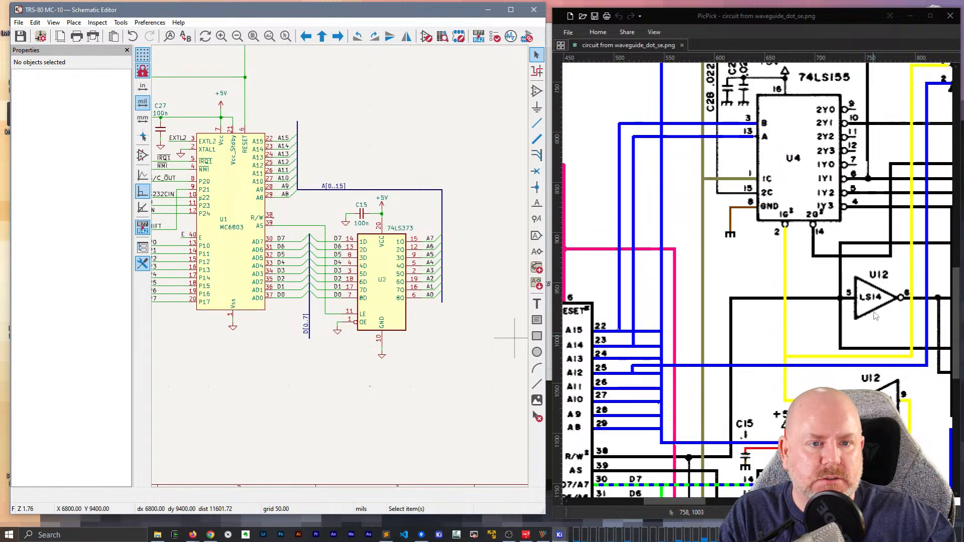
scroll(876, 316, "down", 6)
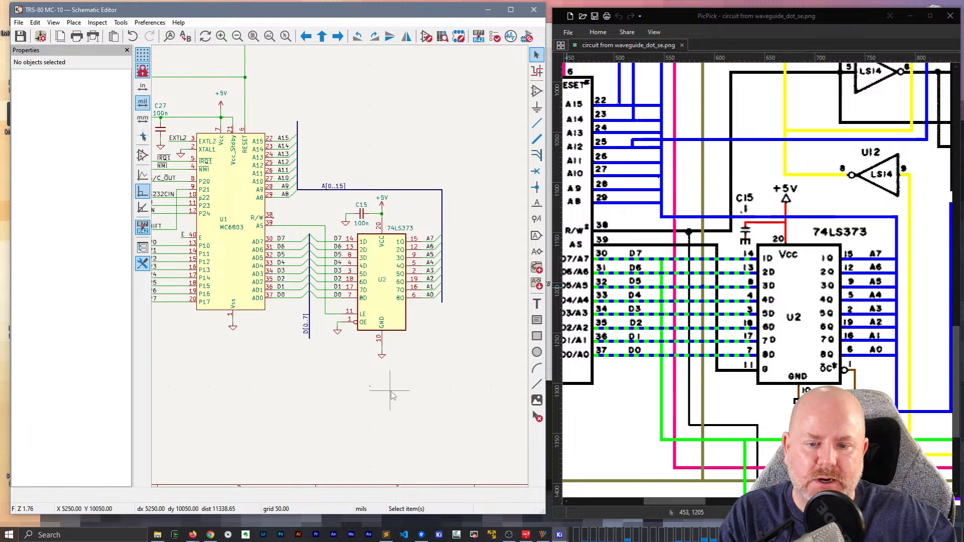
left_click_drag(698, 501, 738, 497)
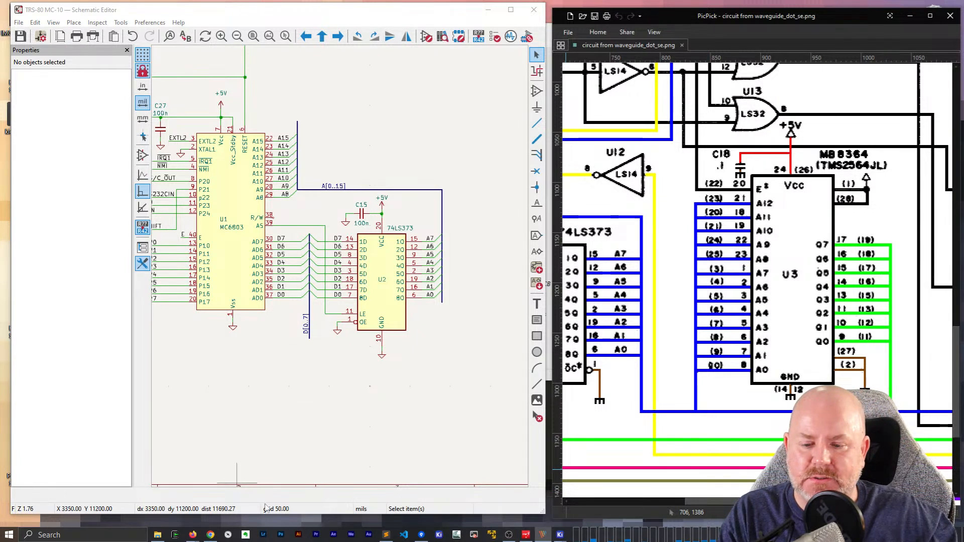
Bring Firefox with the MC6803 datasheet to the front
left_click(329, 379)
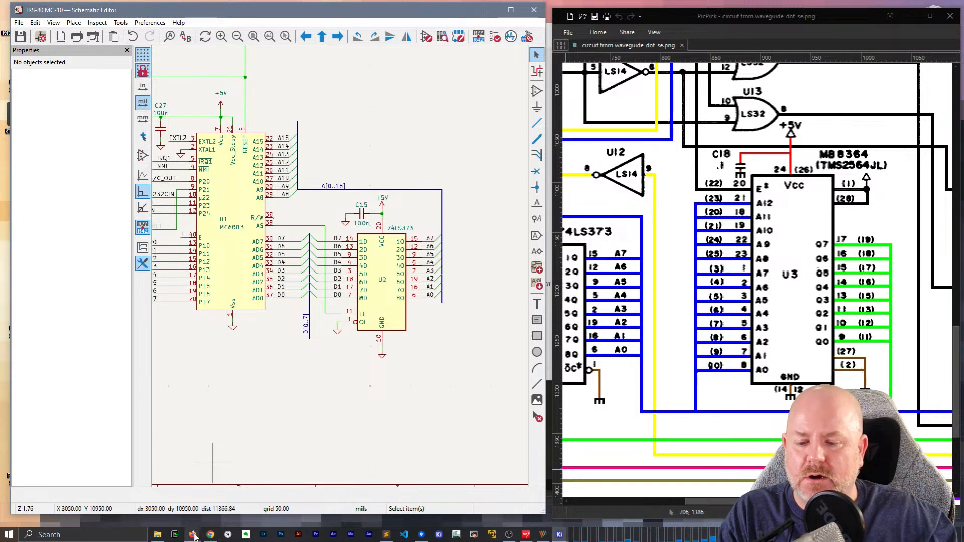
mouse_move(193, 535)
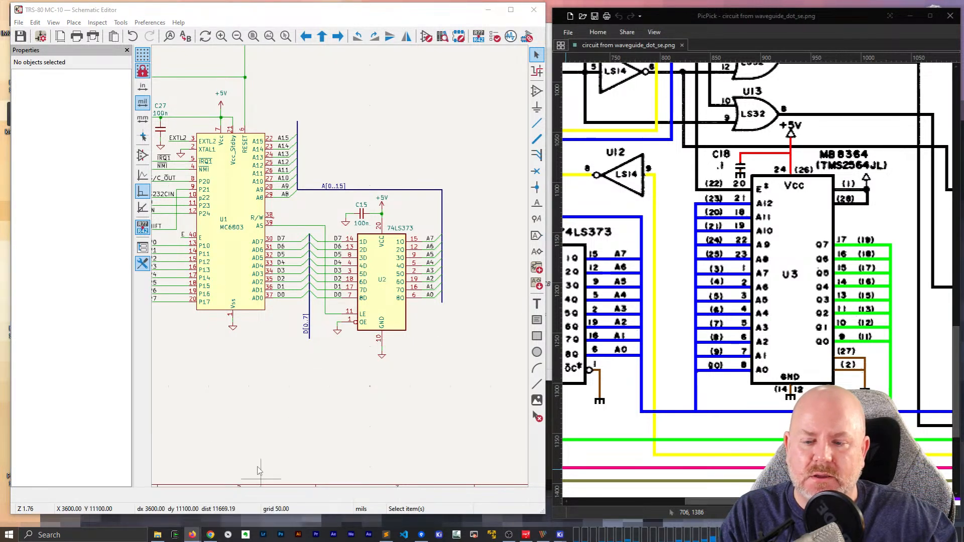
left_click(259, 483)
Open a new tab, then shrink the browser window and move it up and left
left_click(243, 17)
left_click(347, 11)
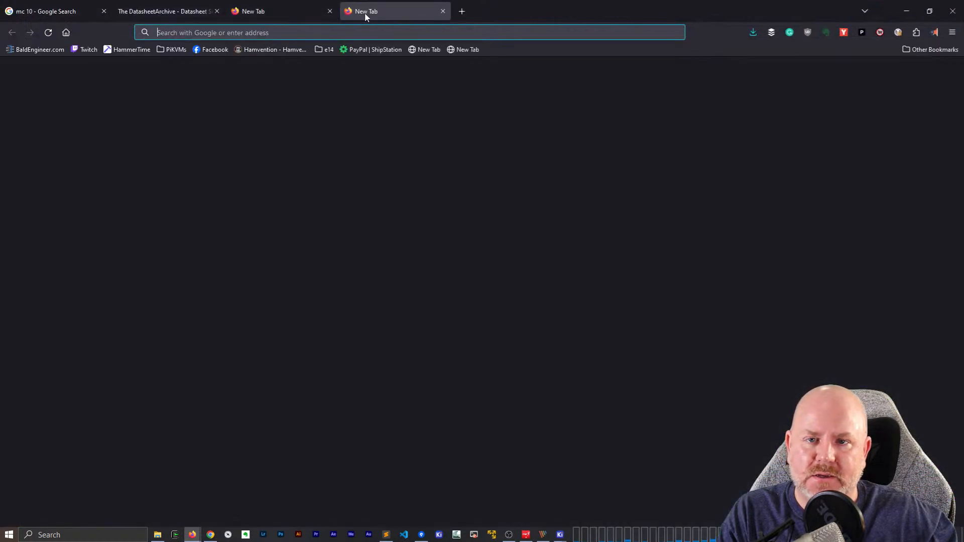
double_click(537, 10)
left_click_drag(574, 74, 491, 47)
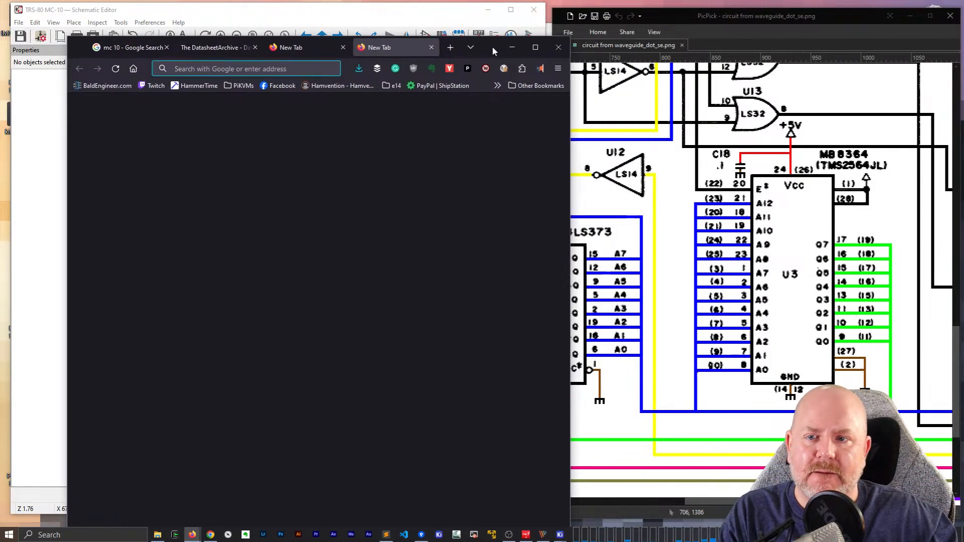
Search MB8364 and open the Toshiba DATA BOOK result in a new tab
left_click(285, 67)
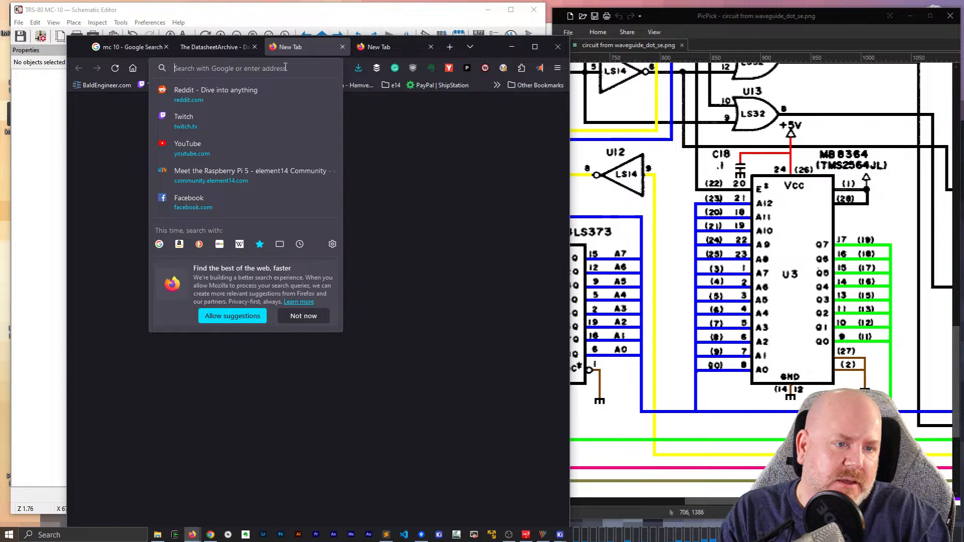
type("MB8364")
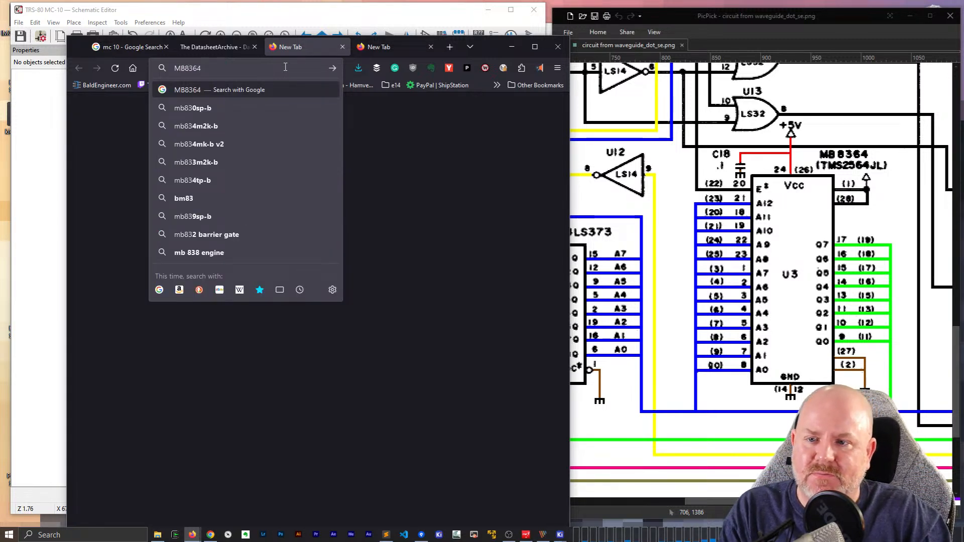
key("Return")
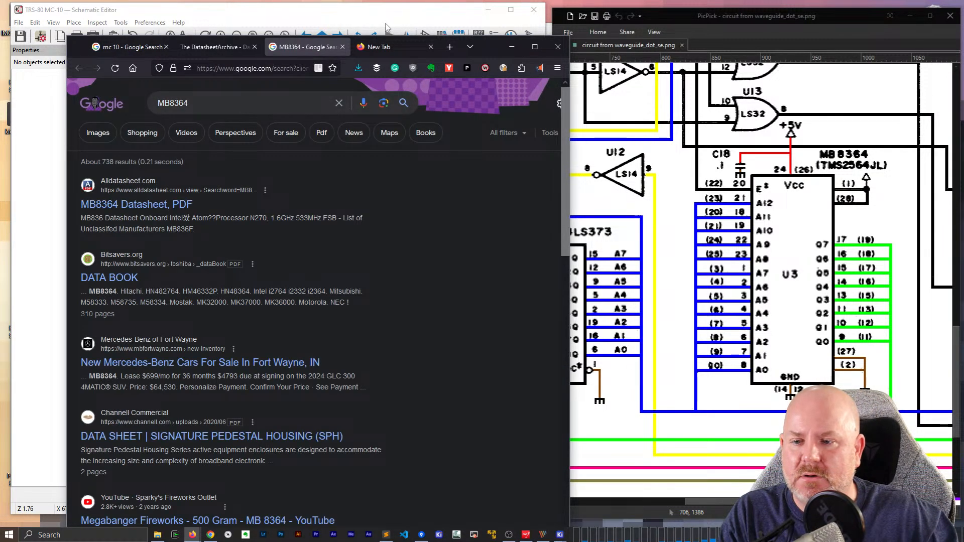
right_click(109, 284)
left_click(136, 288)
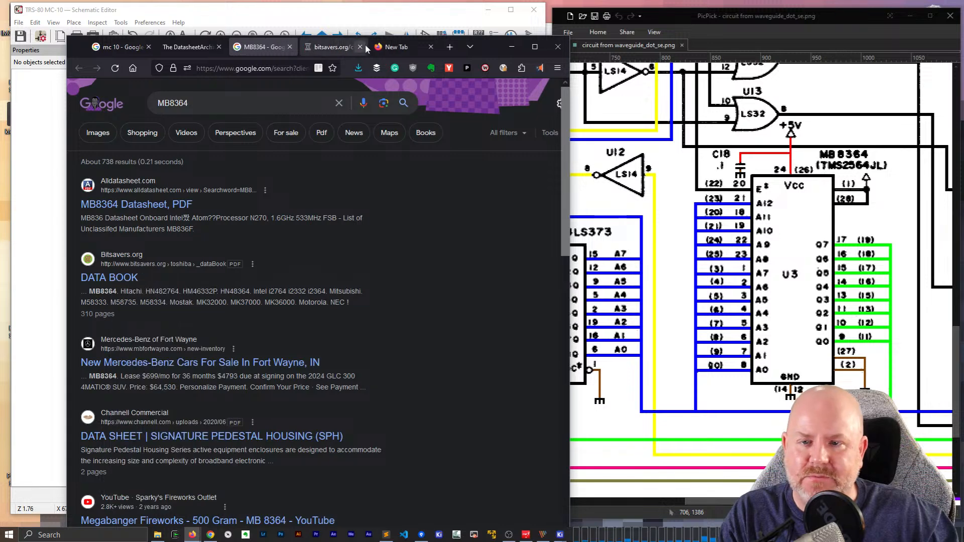
left_click(327, 46)
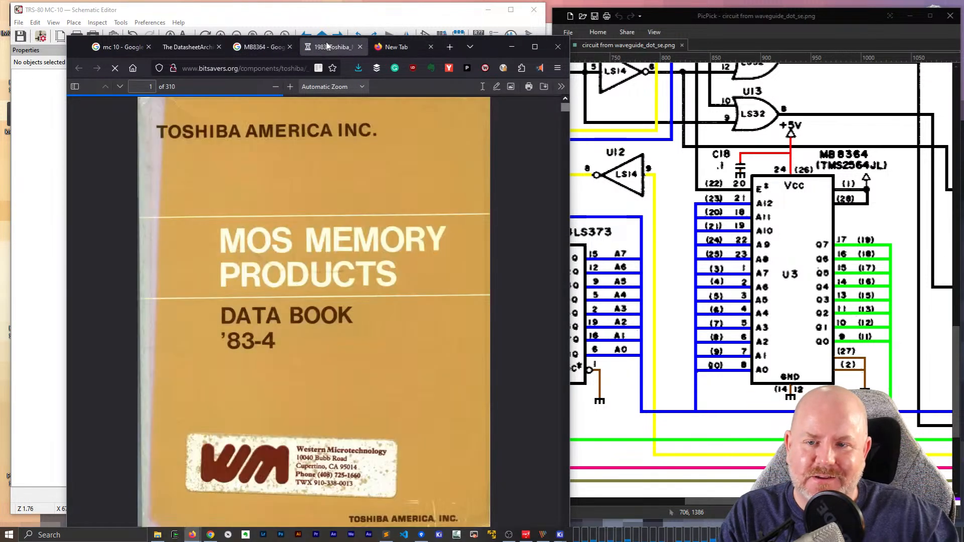
Go to the bitsavers.org site in another new tab
left_click(449, 47)
type("B")
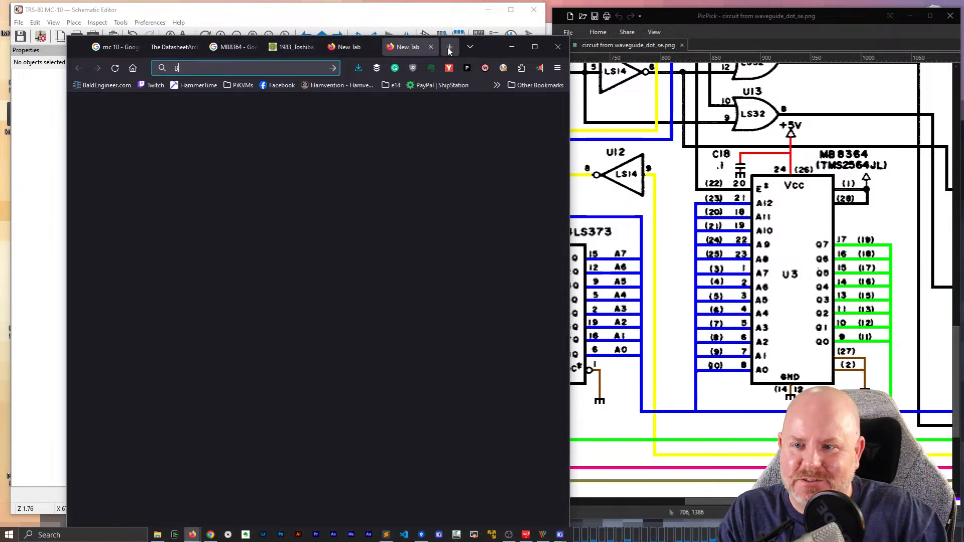
type("ITSAVER")
key("ctrl+a")
type("bits")
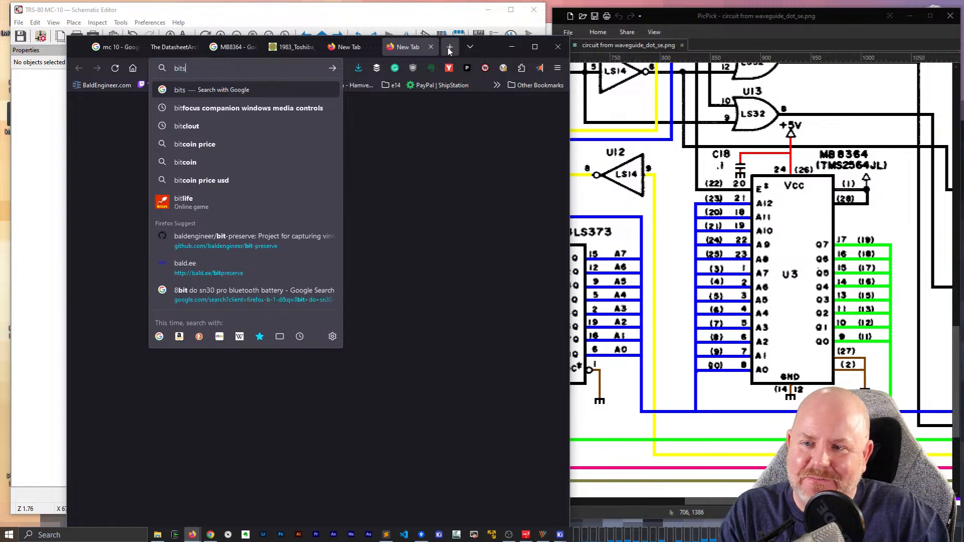
type("avers.")
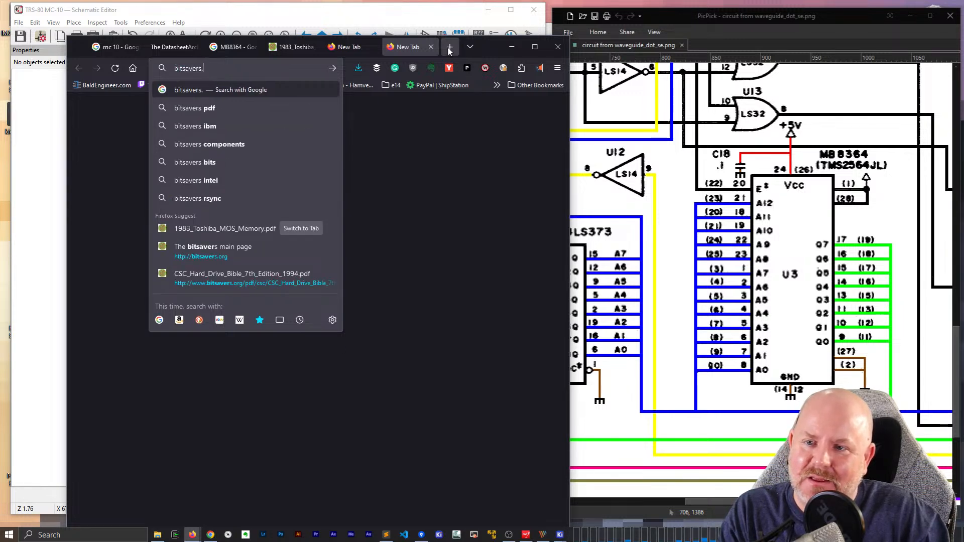
key("Return")
Highlight the site's download warning and its USE ANONYMOUS RSYNC line
scroll(227, 211, "down", 6)
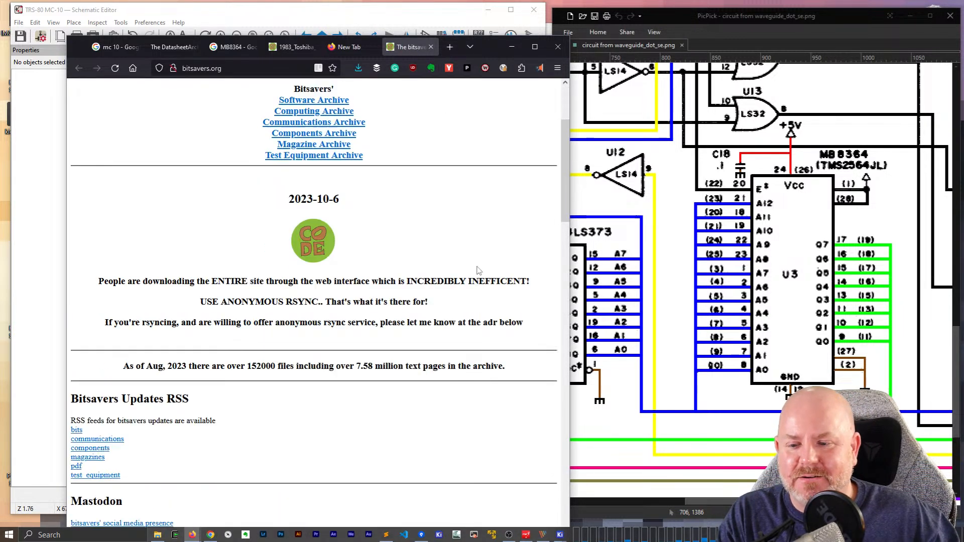
left_click_drag(113, 121, 525, 133)
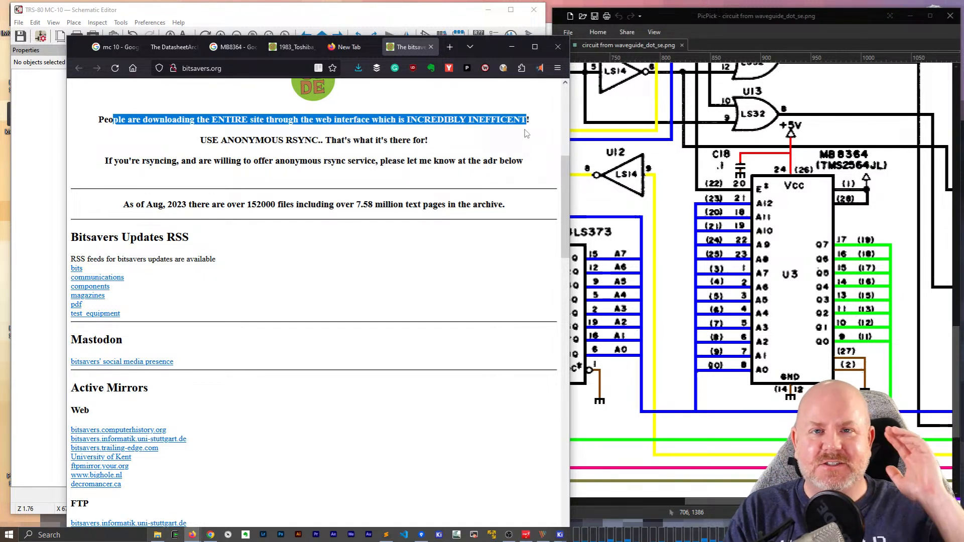
left_click_drag(404, 145, 408, 156)
left_click_drag(200, 141, 498, 138)
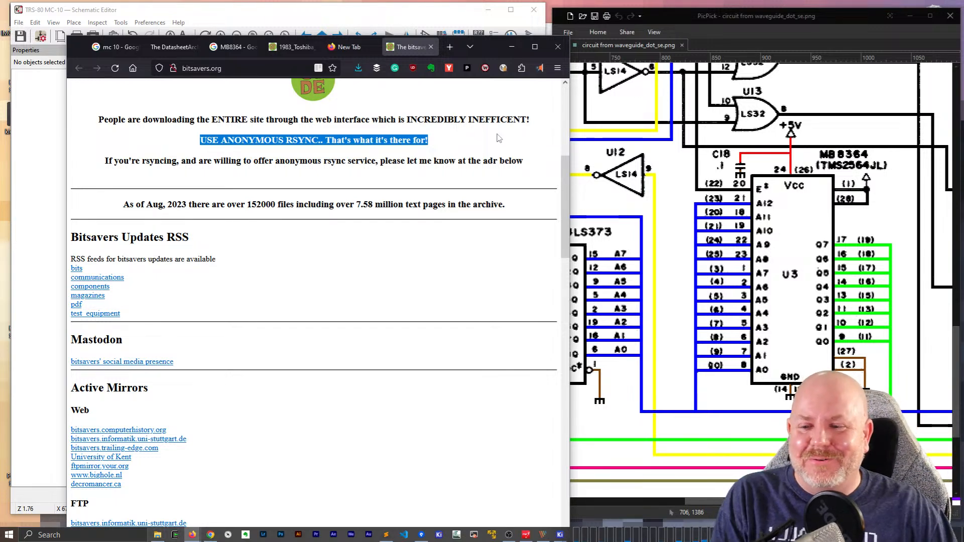
left_click(464, 246)
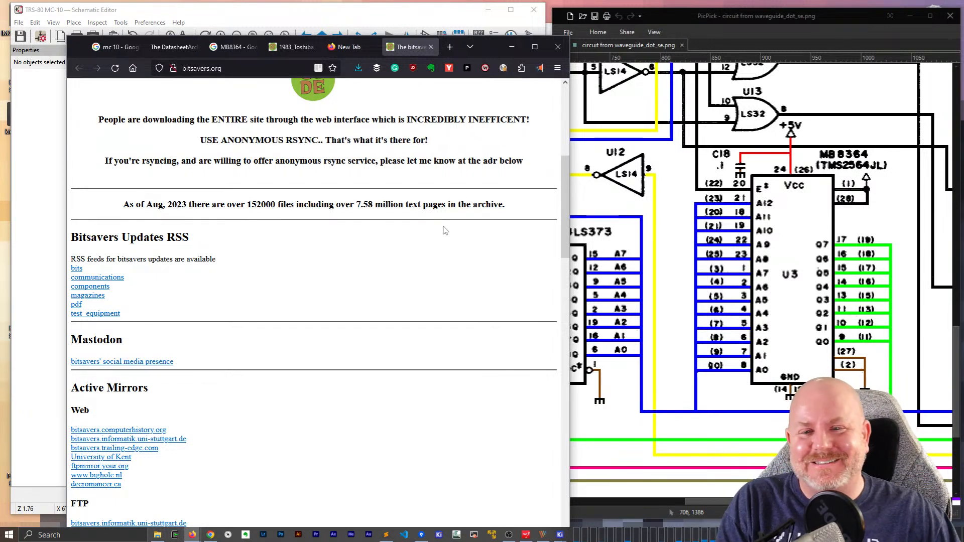
Browse the Toshiba data book PDF, glancing back at the MB8364 results
left_click(344, 47)
left_click(288, 48)
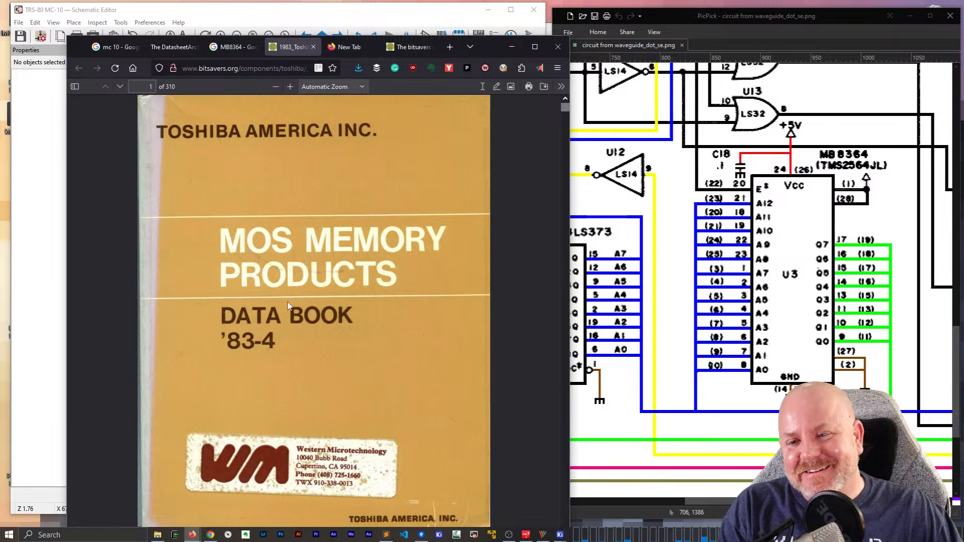
scroll(294, 318, "down", 7)
scroll(293, 318, "down", 15)
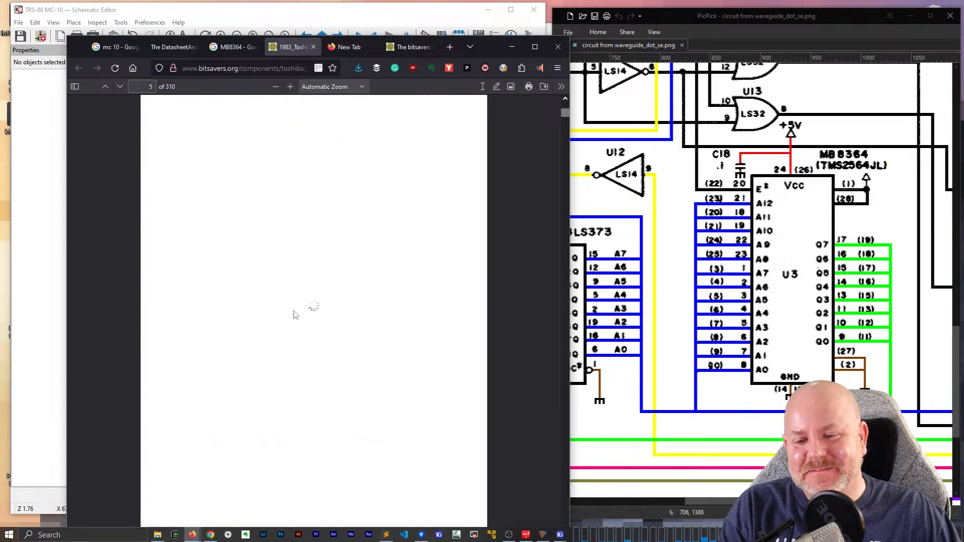
left_click(236, 48)
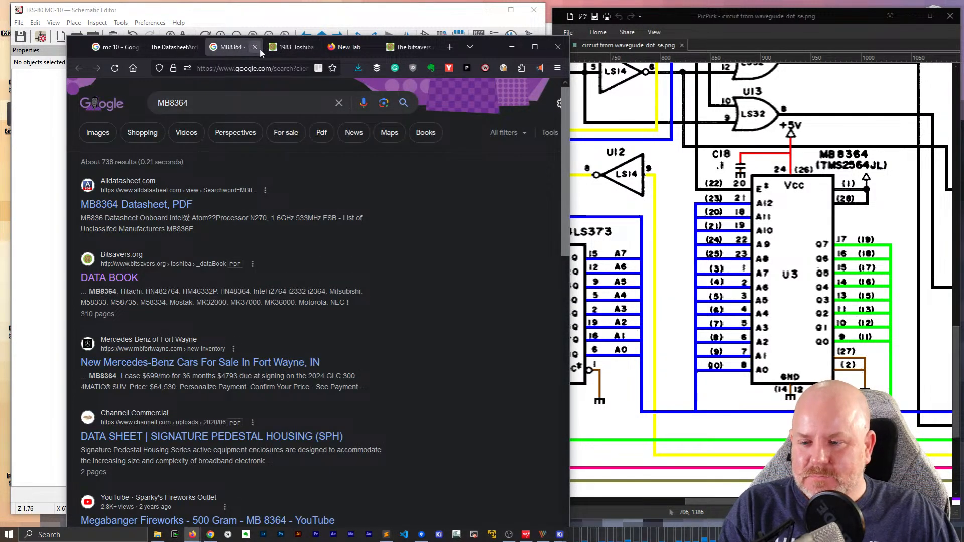
left_click(291, 47)
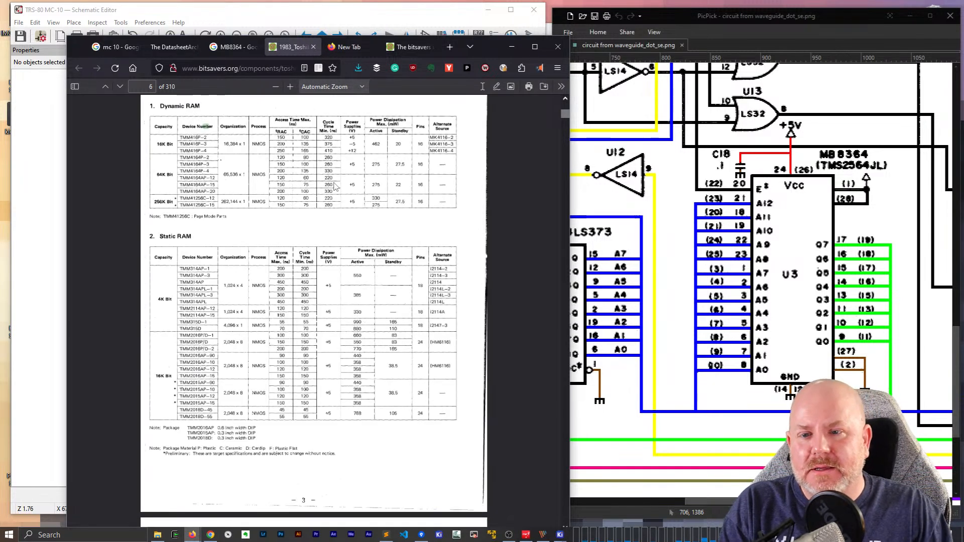
scroll(337, 190, "down", 6)
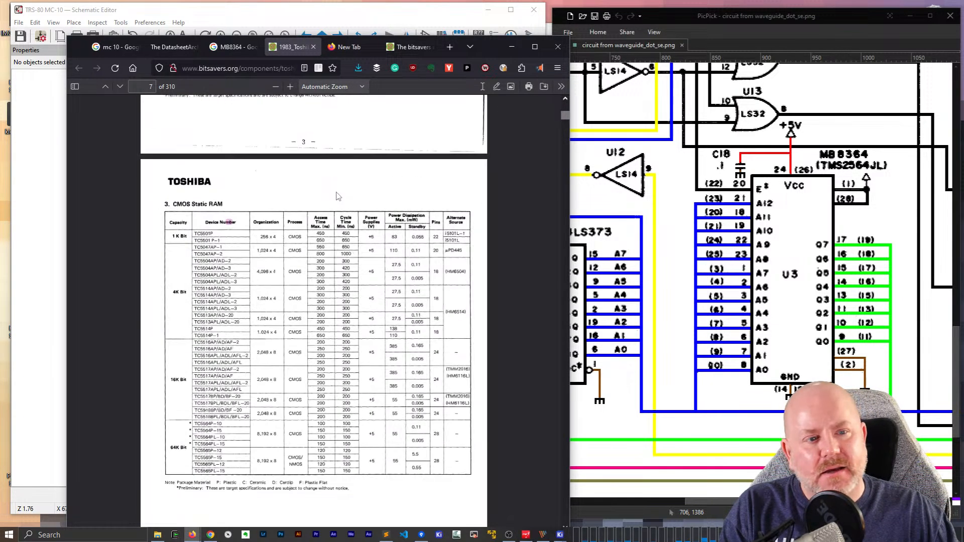
mouse_move(706, 502)
left_mouse_down()
mouse_move(727, 500)
mouse_move(714, 502)
left_mouse_up()
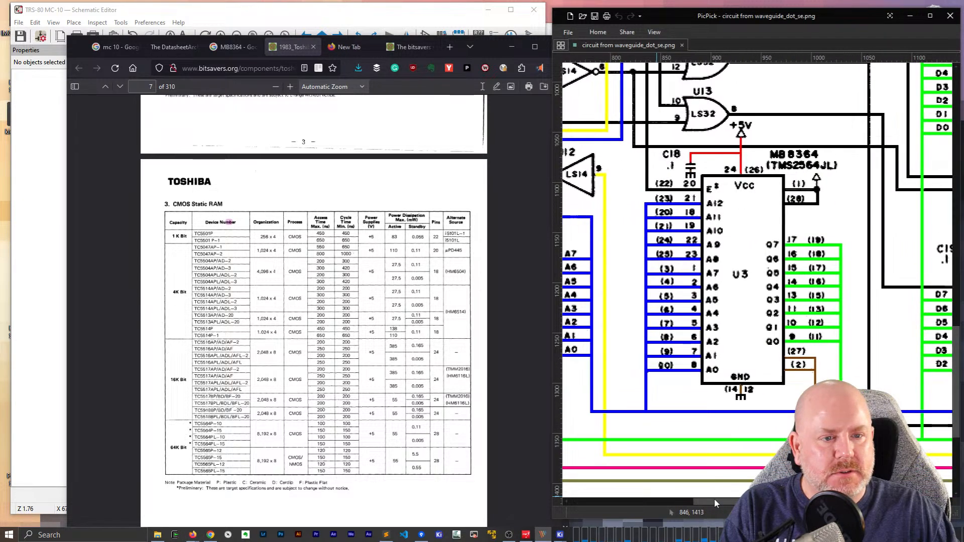
Search TMS2564 and open the TMS2564.pdf datasheet result
left_click(342, 47)
left_click(259, 68)
type("TMS2")
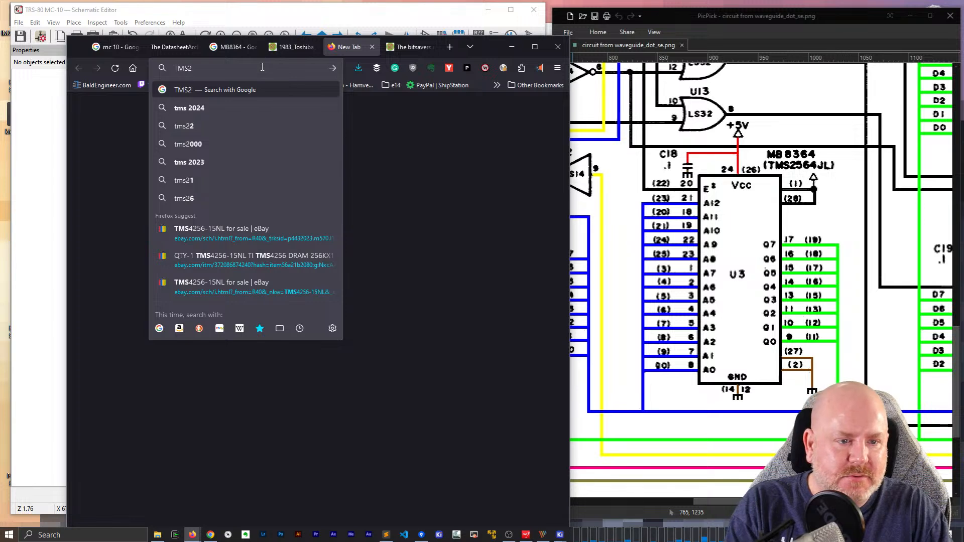
type("56")
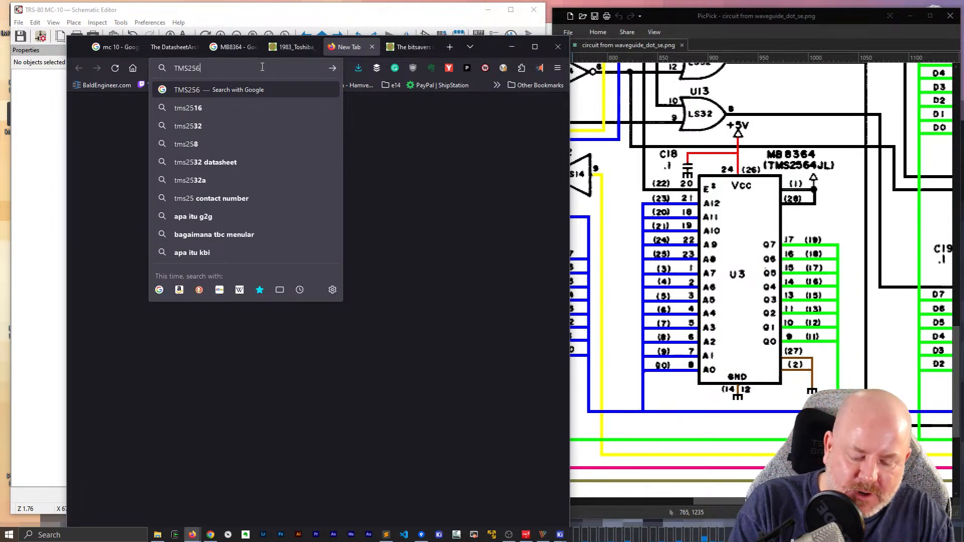
type("4")
key("Return")
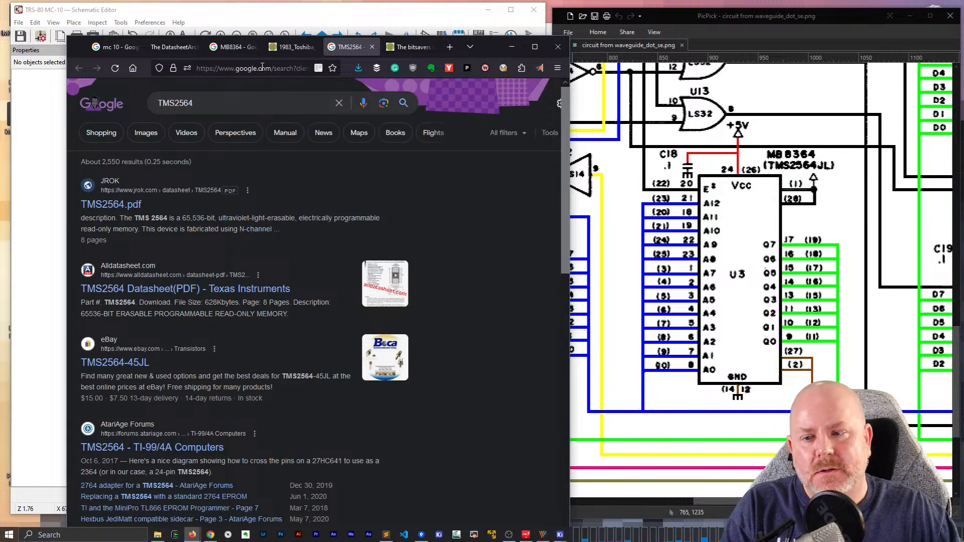
left_click(122, 208)
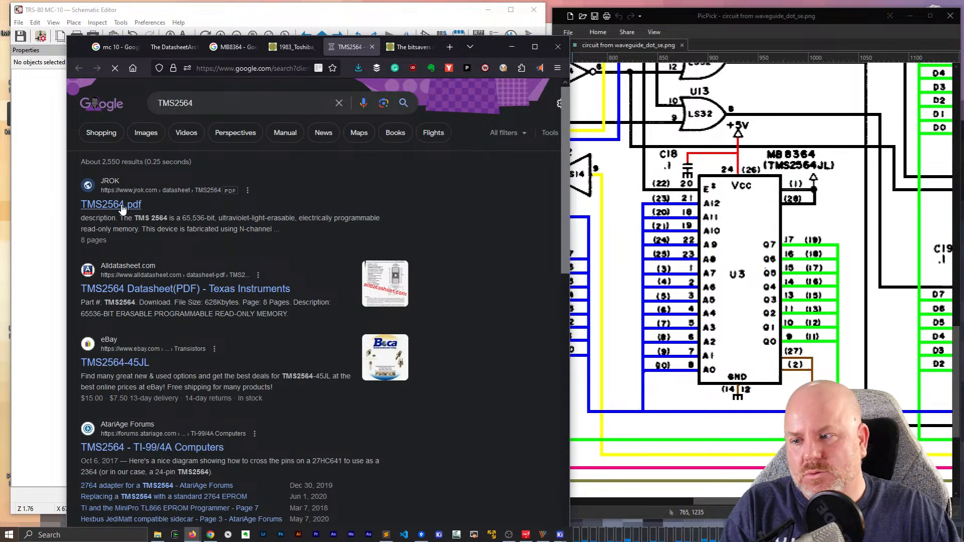
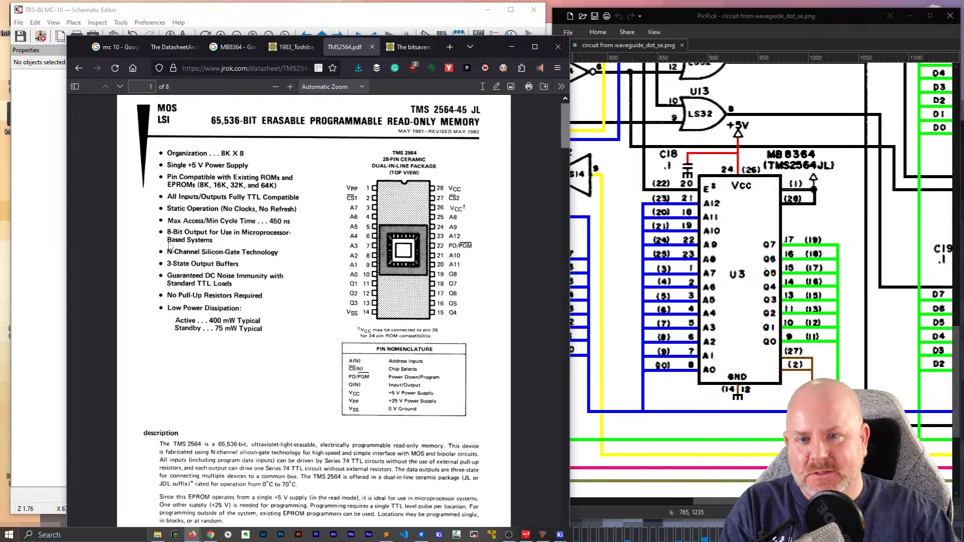
Browse the 1983 Toshiba memory data book's table of contents for its EPROM listings
left_click(291, 47)
scroll(336, 256, "up", 5)
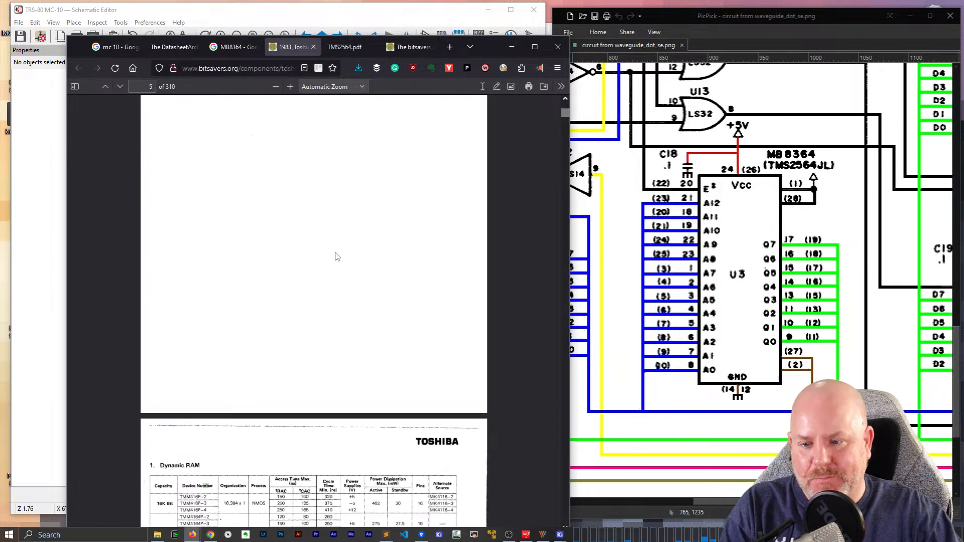
scroll(337, 257, "up", 5)
scroll(336, 253, "up", 10)
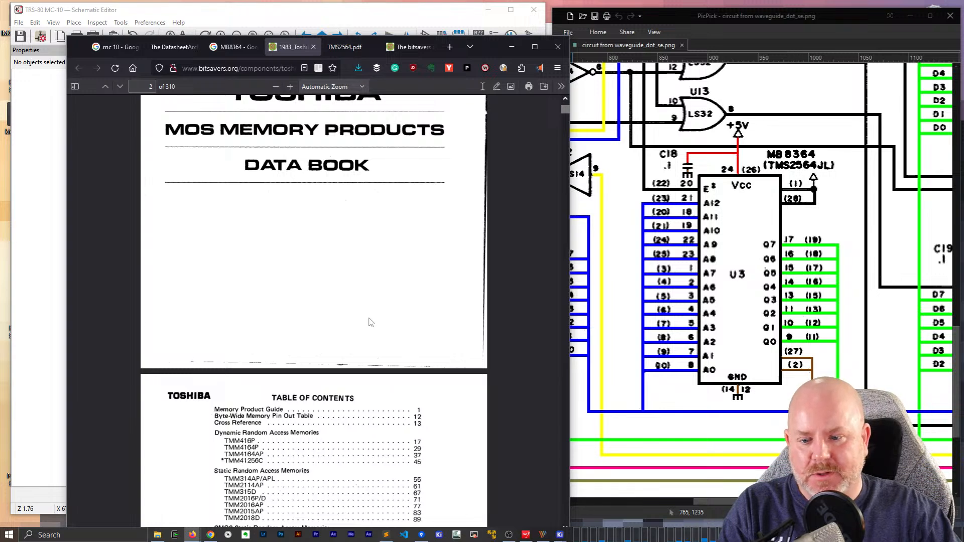
scroll(356, 405, "down", 5)
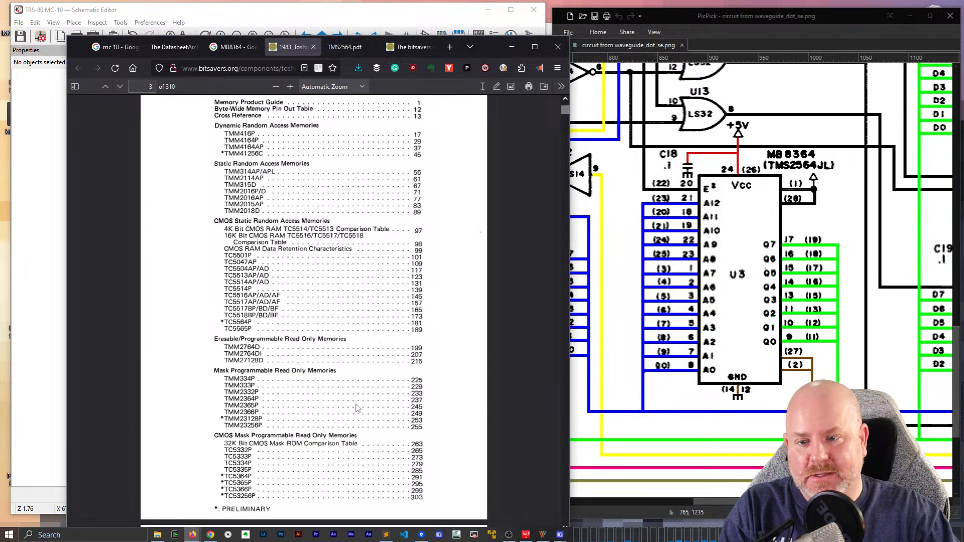
scroll(352, 402, "down", 4)
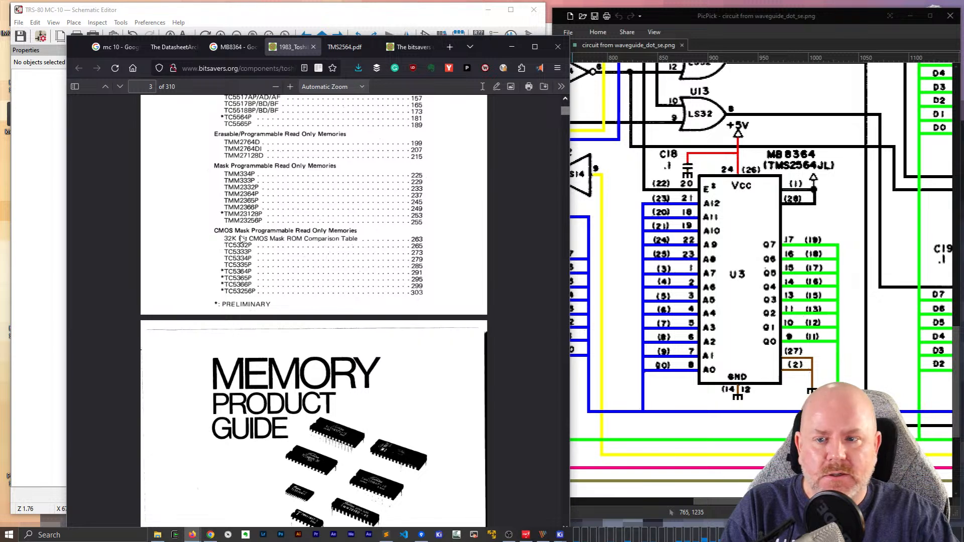
scroll(256, 201, "up", 2)
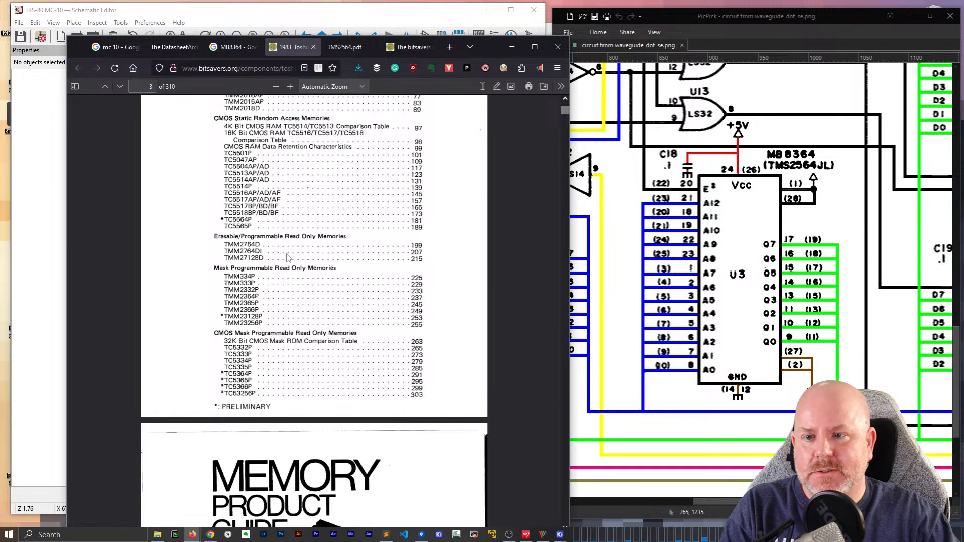
scroll(288, 254, "up", 4)
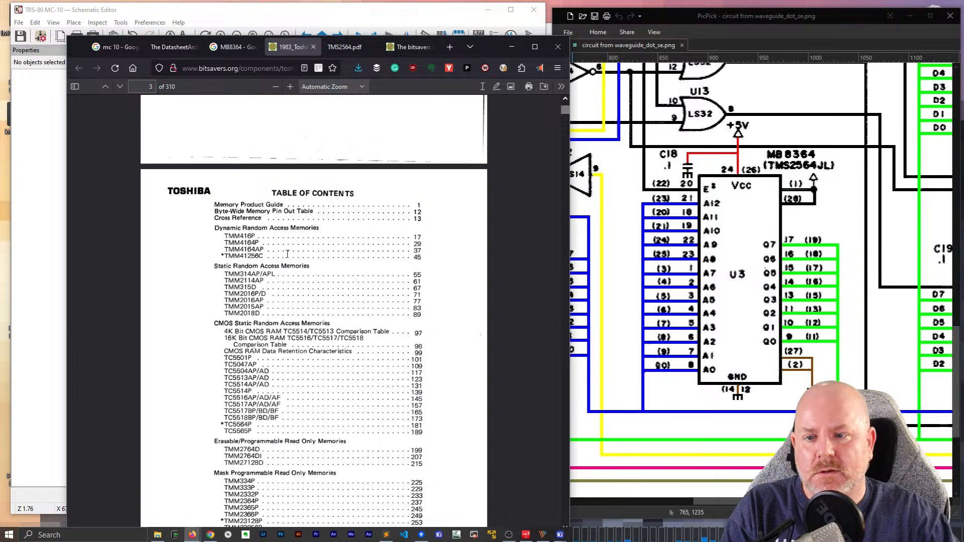
scroll(287, 254, "down", 5)
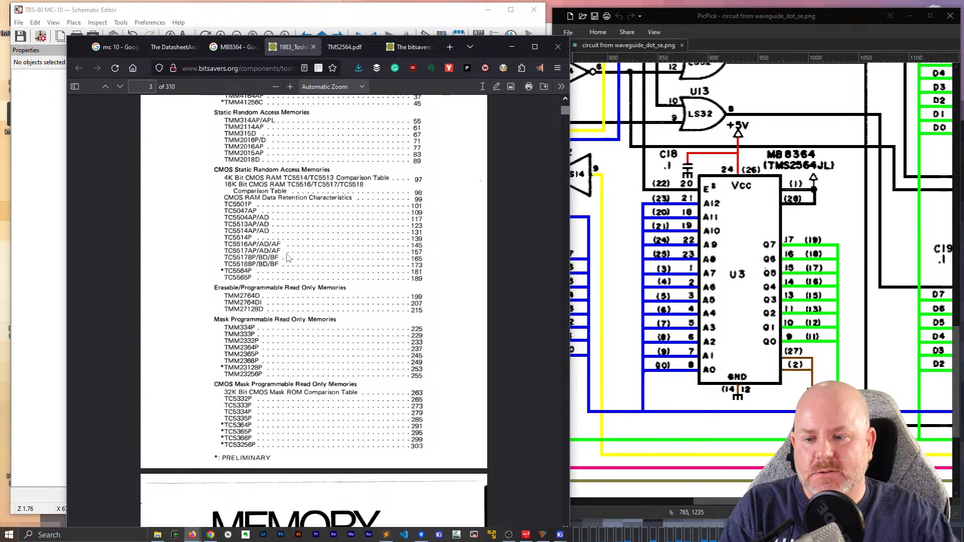
scroll(289, 258, "down", 20)
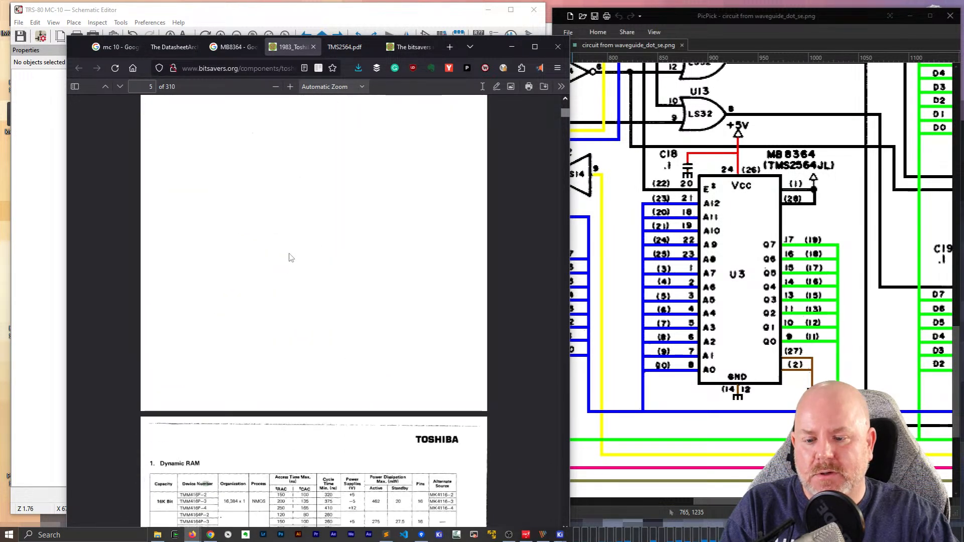
scroll(289, 255, "up", 15)
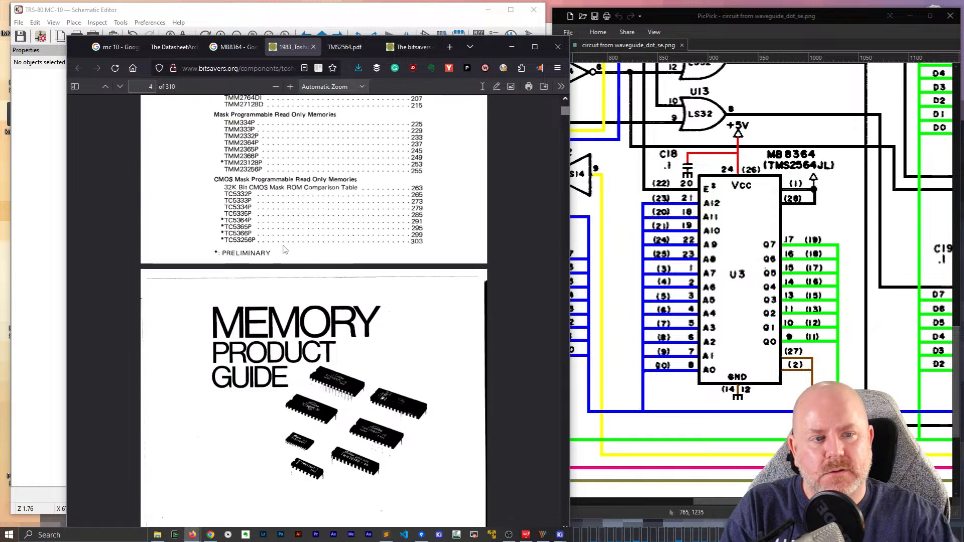
scroll(285, 250, "up", 4)
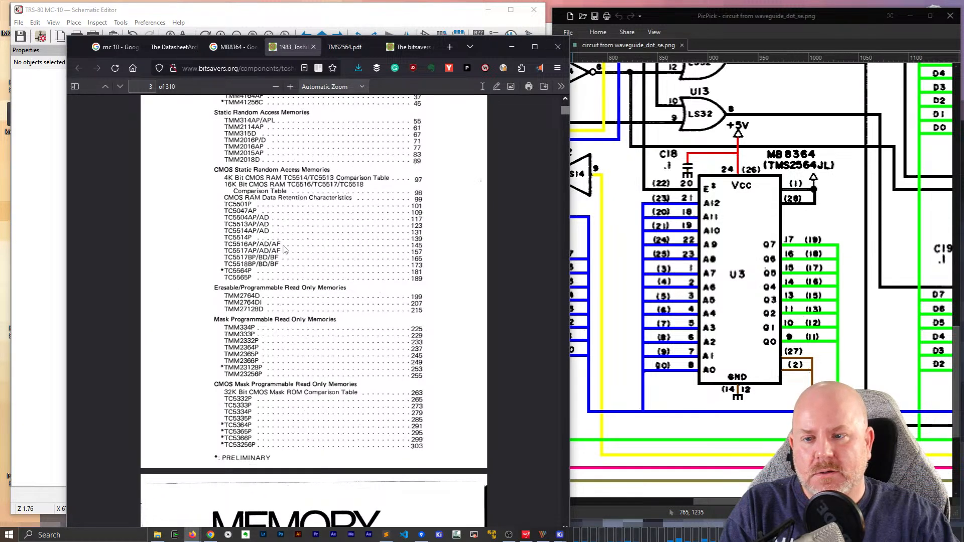
Minimize Firefox and, back in KiCad's schematic, open the symbol chooser to add a part
left_click(513, 47)
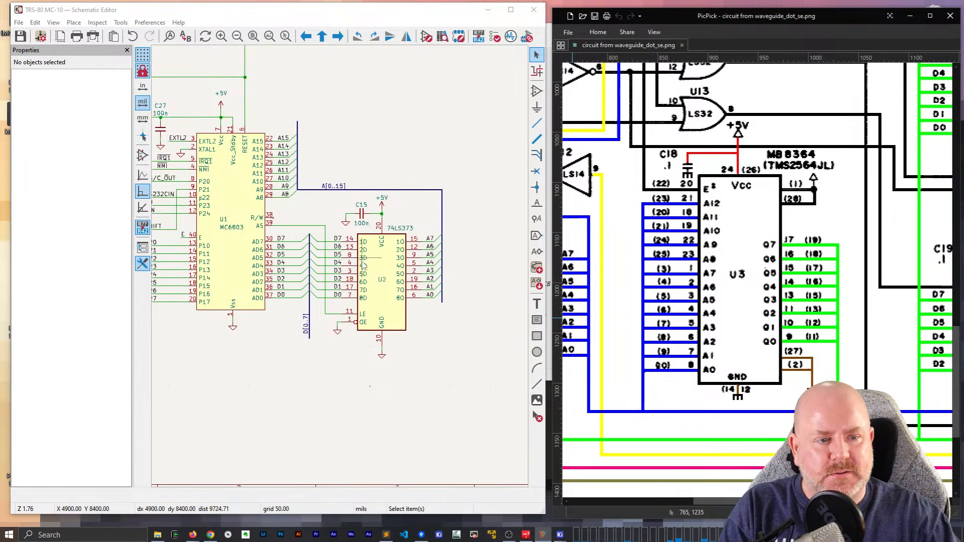
left_click(241, 391)
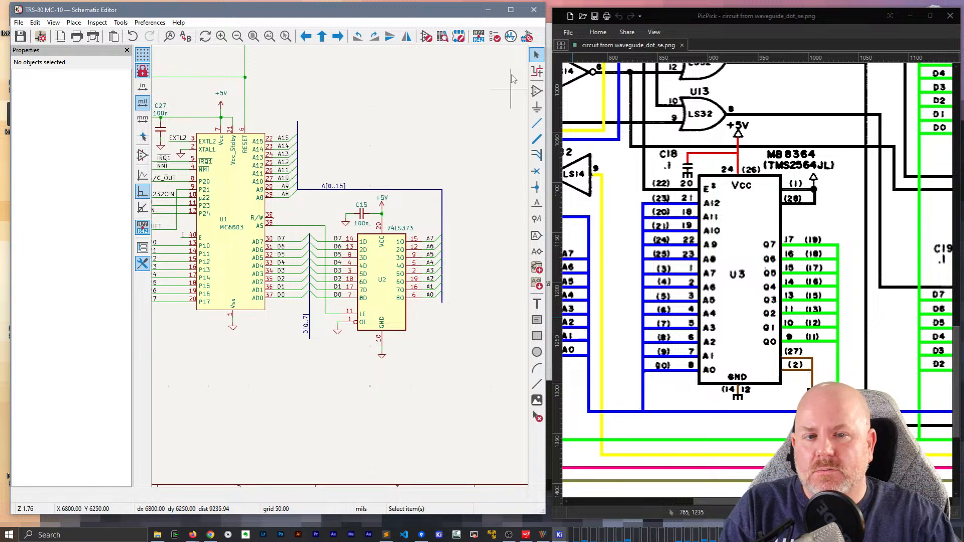
left_click(537, 90)
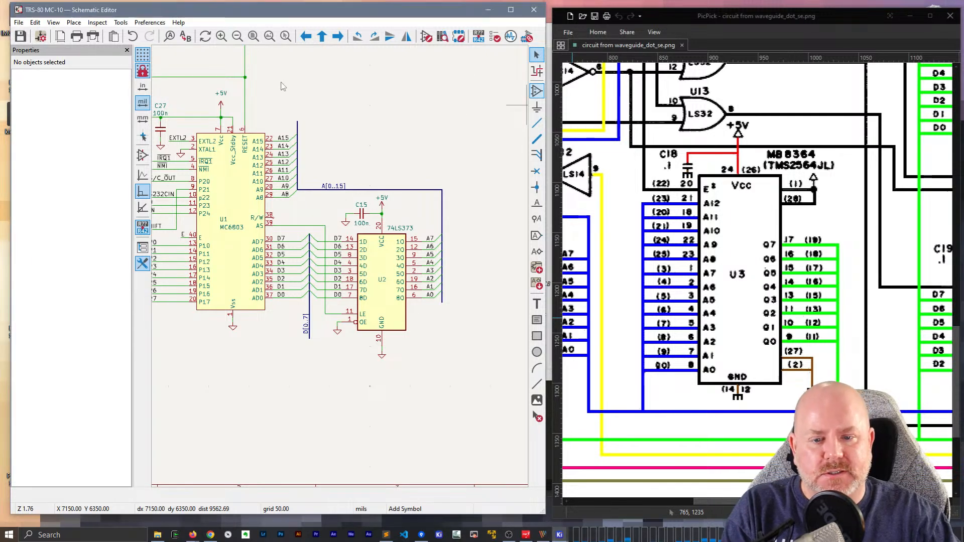
left_click(281, 87)
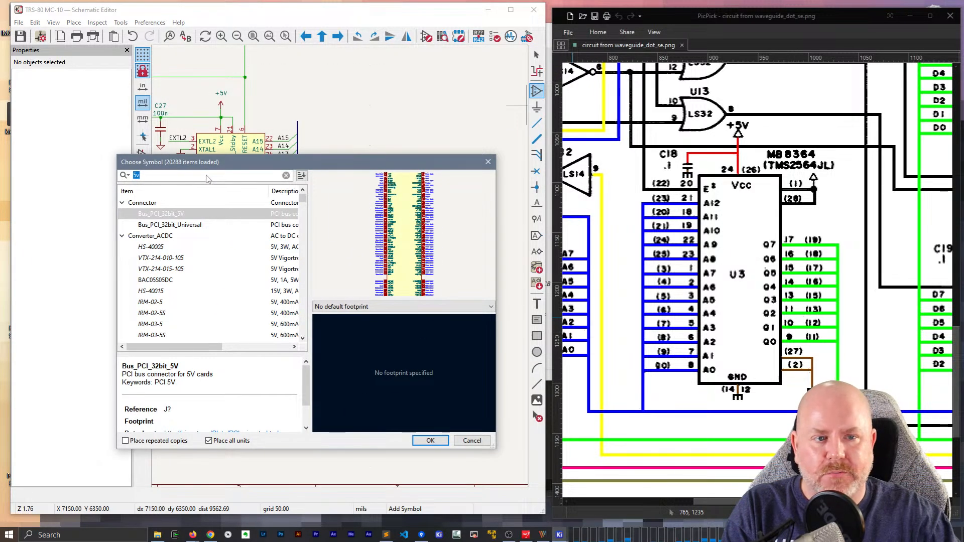
Search the symbol libraries for 2564, shorten it to 256, then clear the filter
type("2564")
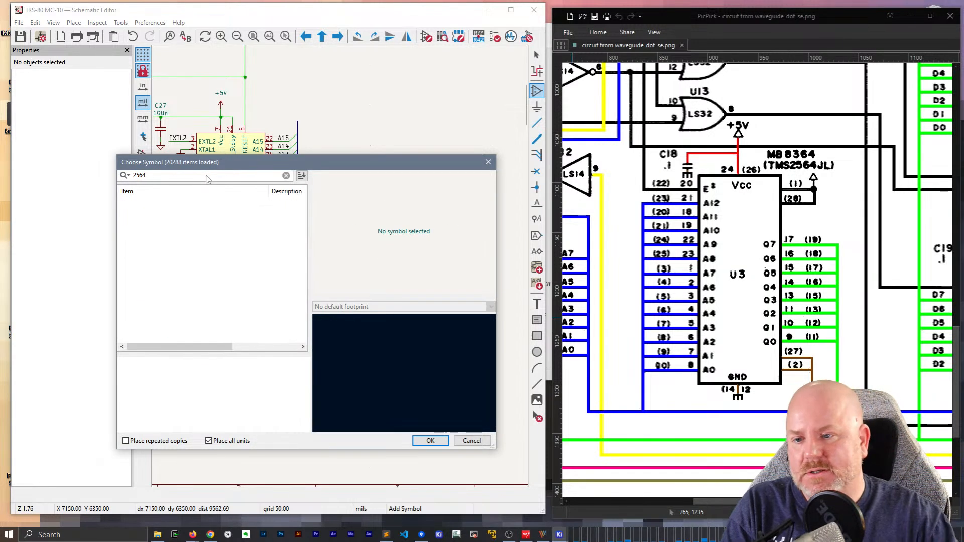
key("BackSpace")
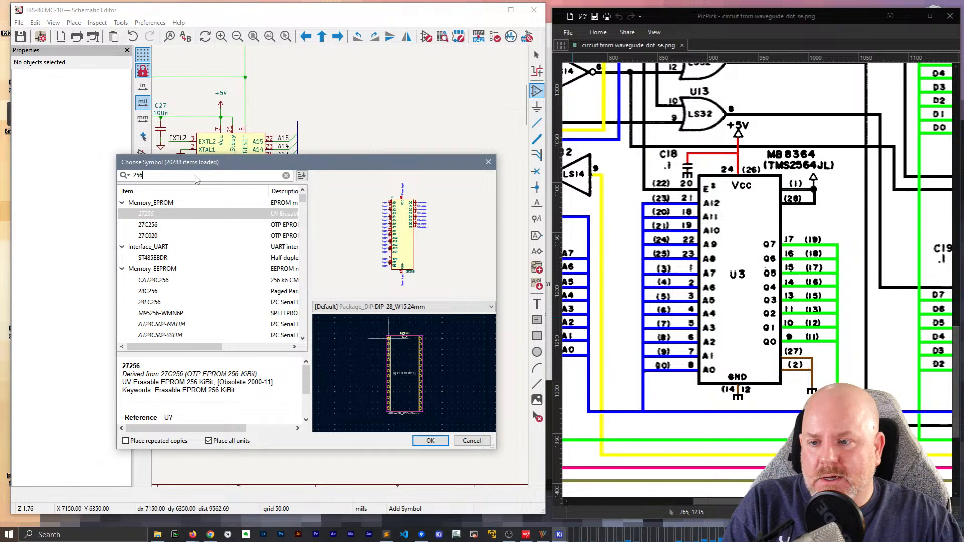
left_click(286, 176)
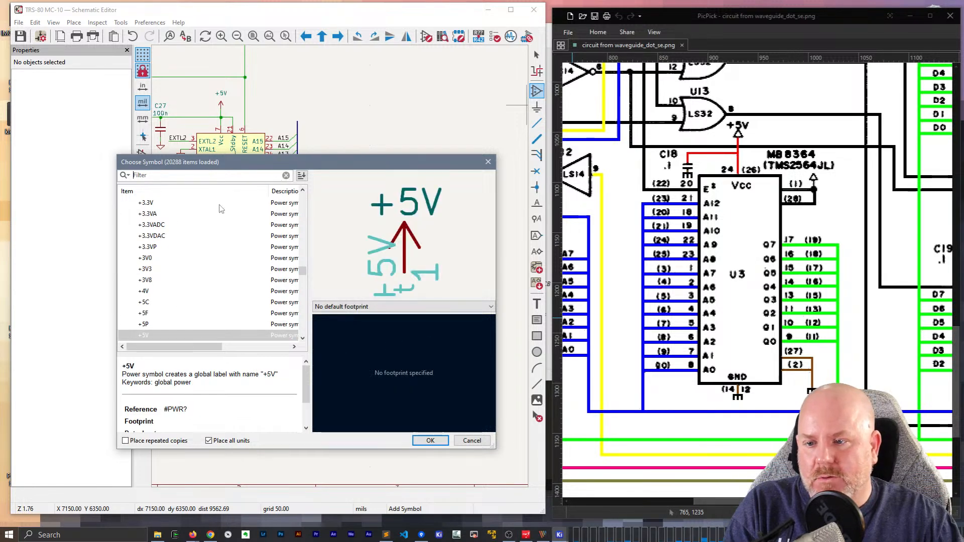
scroll(226, 250, "up", 10)
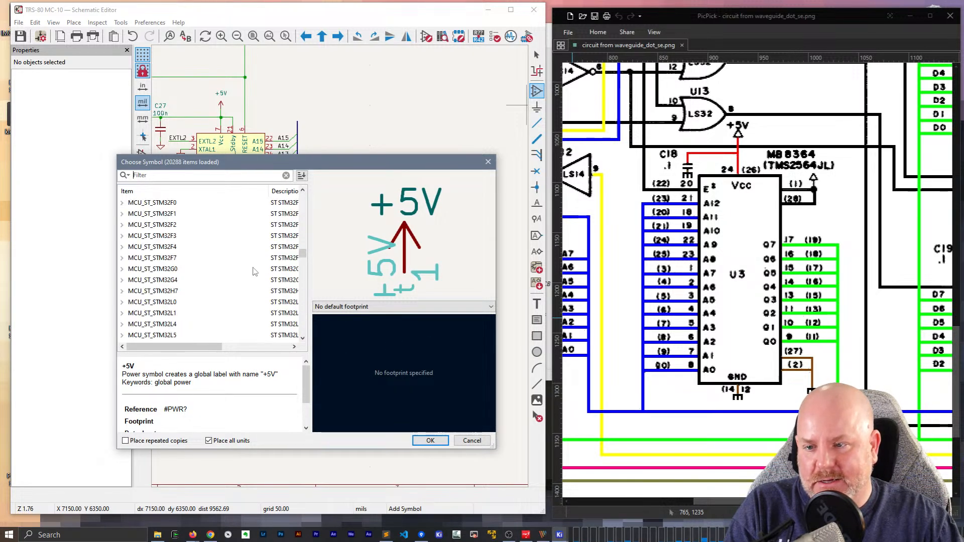
scroll(257, 271, "up", 5)
scroll(258, 271, "down", 5)
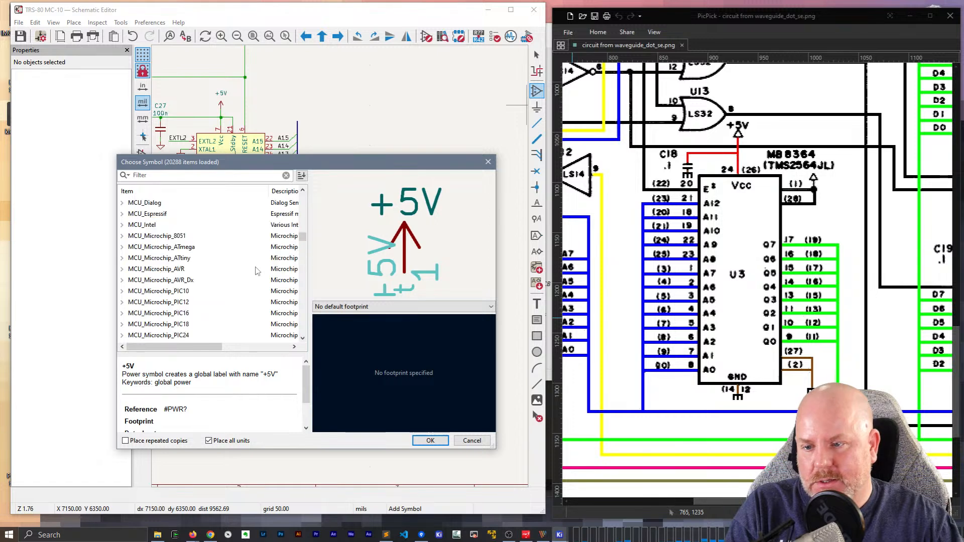
scroll(257, 271, "down", 7)
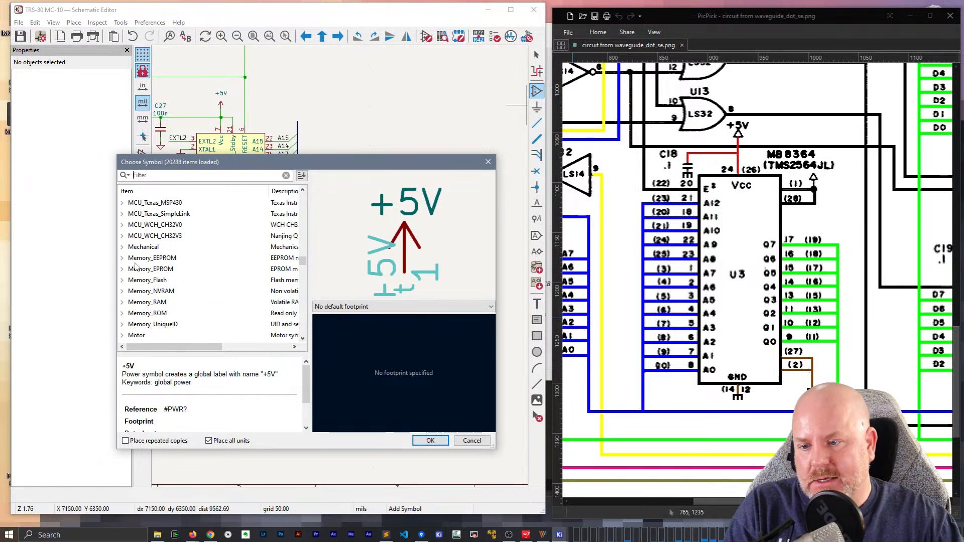
Expand Memory_EPROM in an enlarged chooser, preview the 2764, then select the 27C64 symbol
left_click(122, 270)
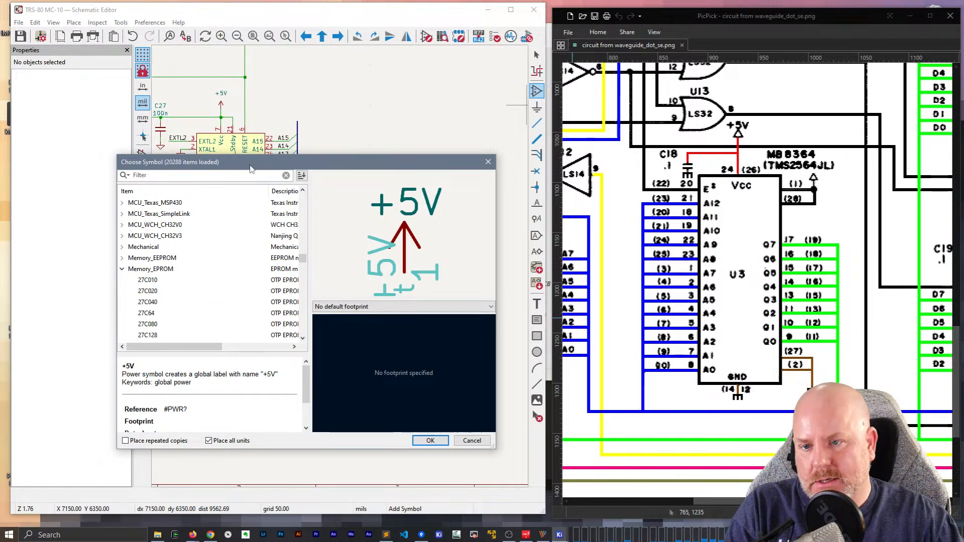
left_click_drag(249, 161, 209, 37)
left_click_drag(456, 326, 509, 477)
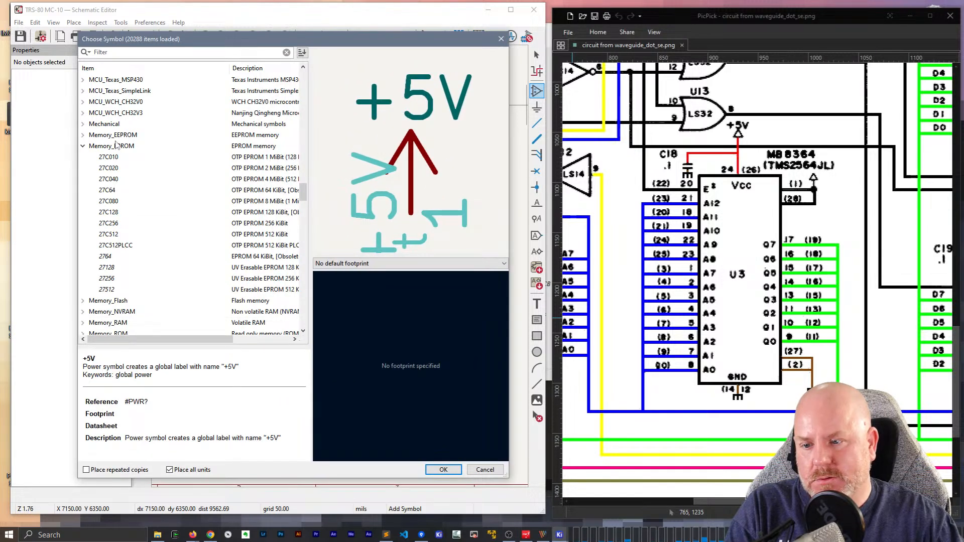
left_click(107, 260)
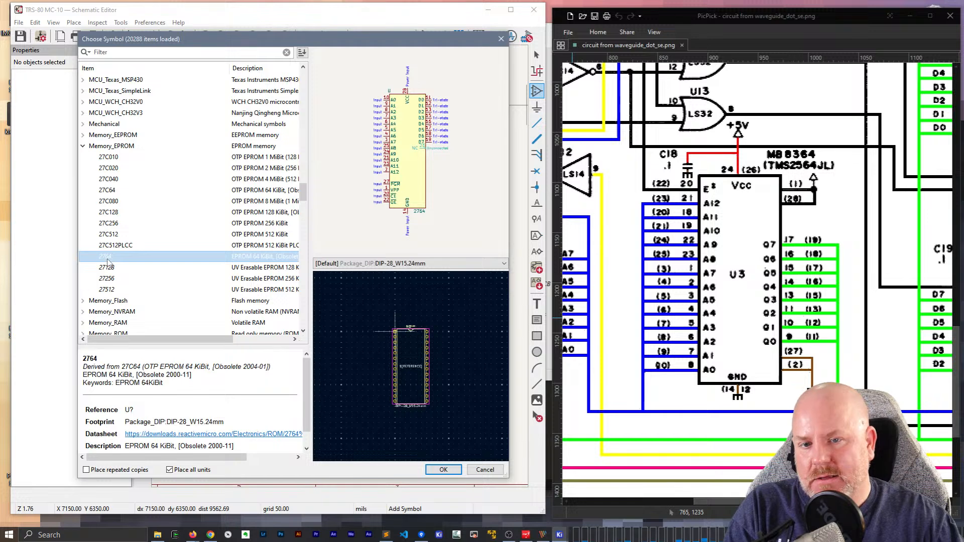
scroll(402, 154, "up", 4)
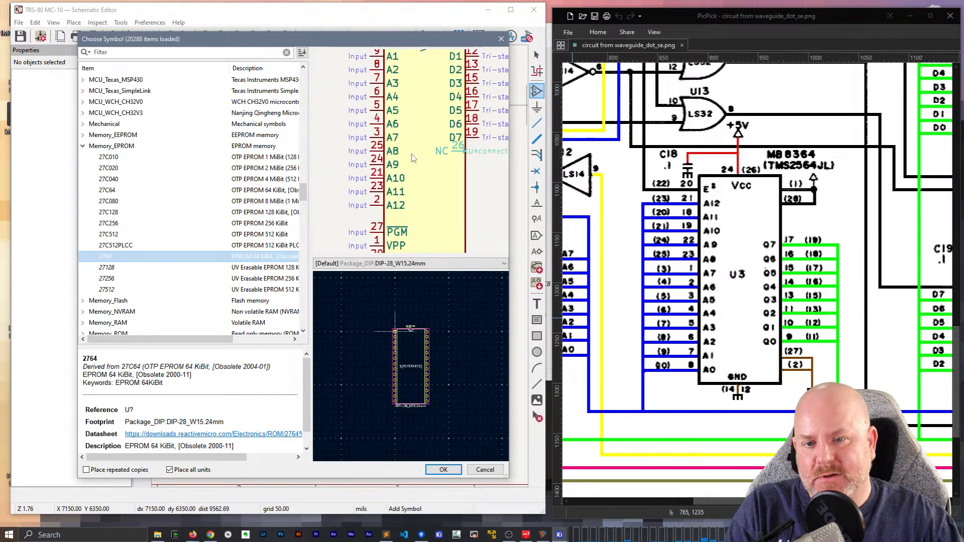
scroll(402, 150, "down", 3)
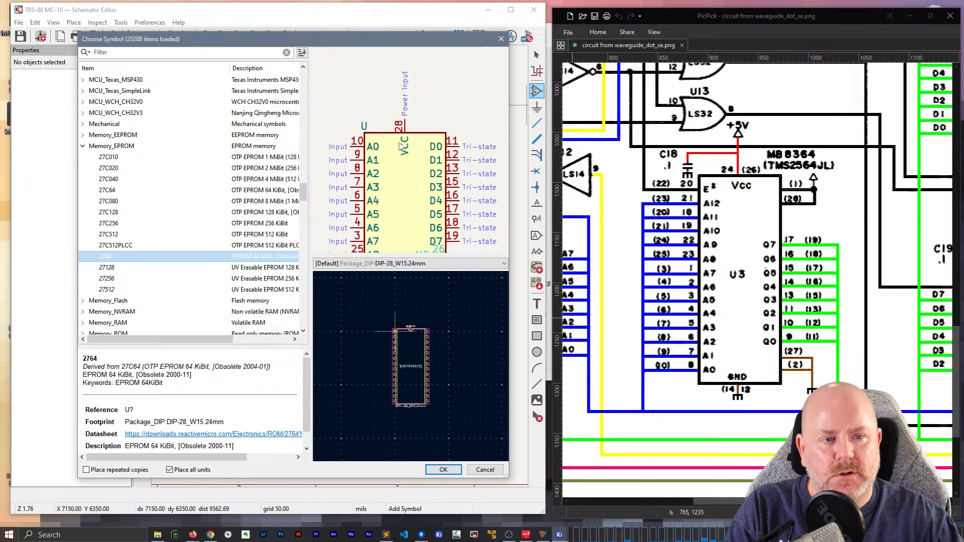
middle_click_drag(406, 136, 396, 107)
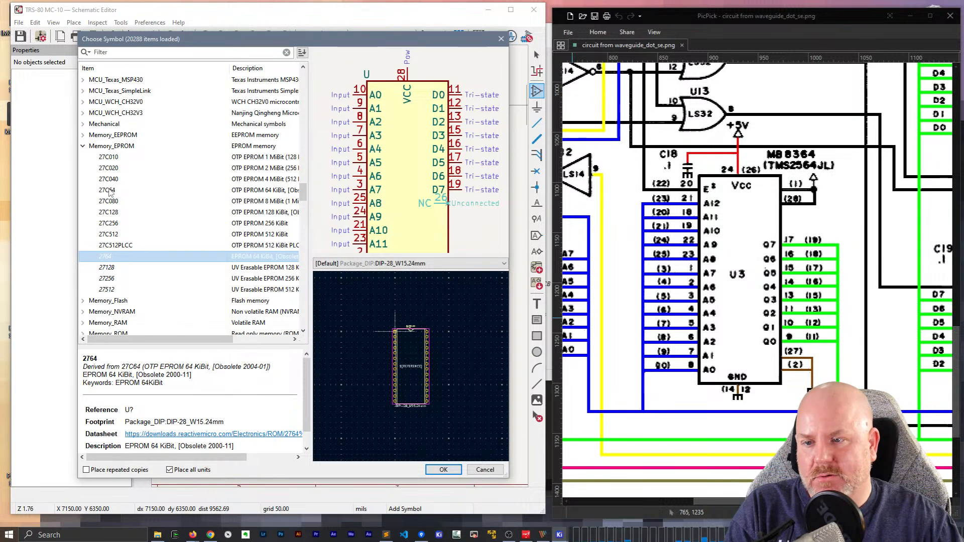
left_click(110, 191)
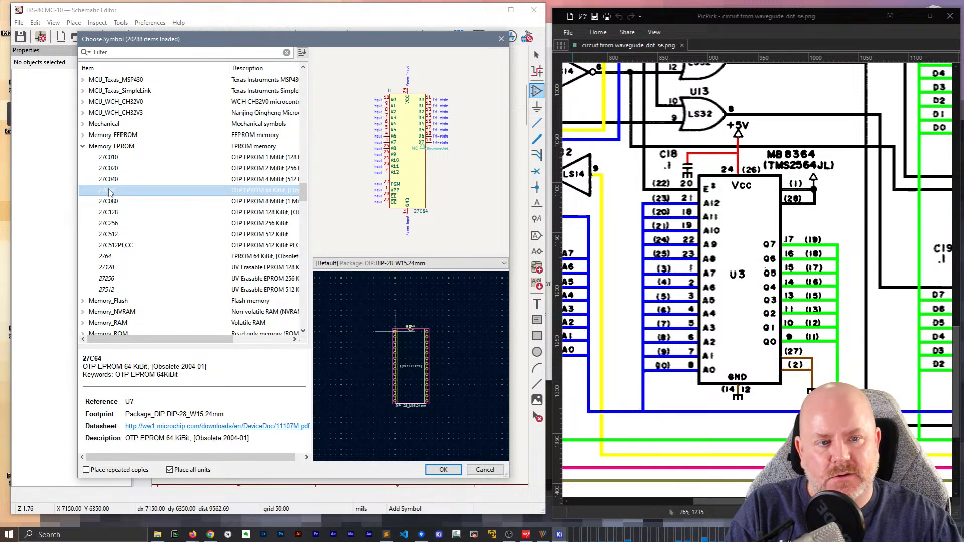
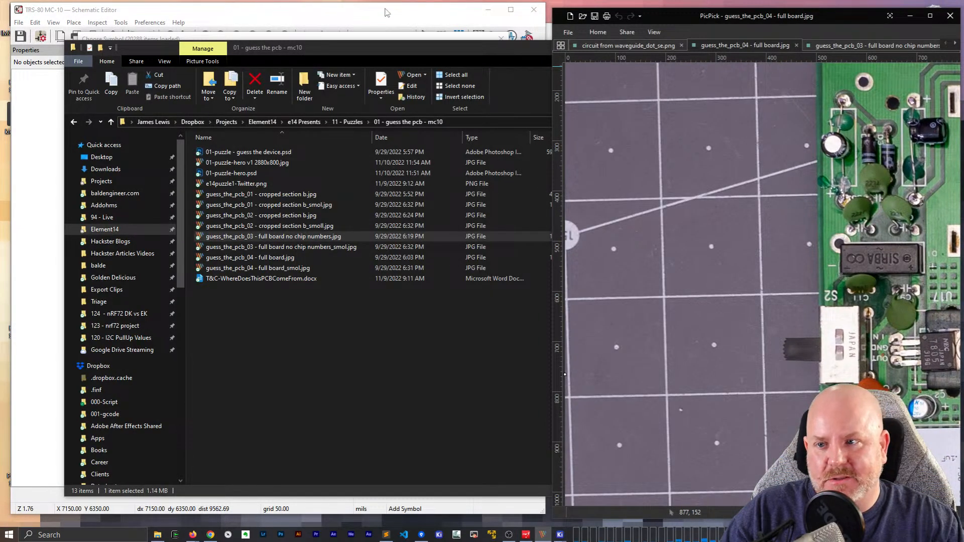
Keep Choose Symbol open and show the guess_the_pcb_03 no-chip-number board photo maximized in PicPick
left_click(388, 12)
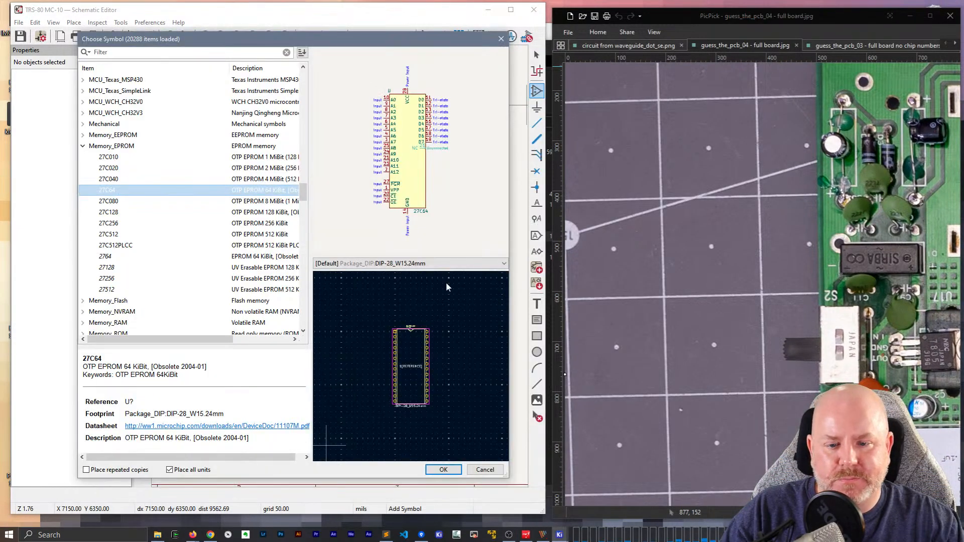
left_click(627, 43)
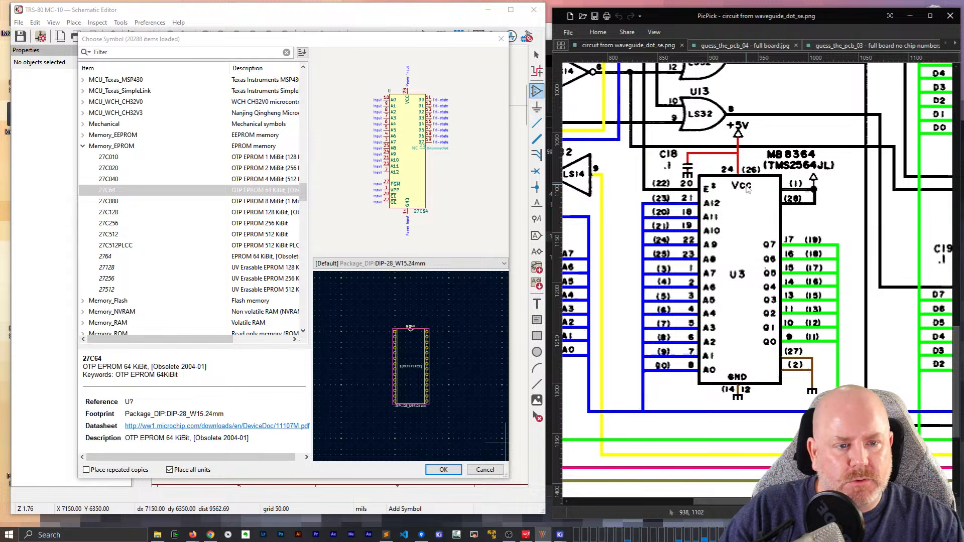
left_click(872, 47)
double_click(833, 19)
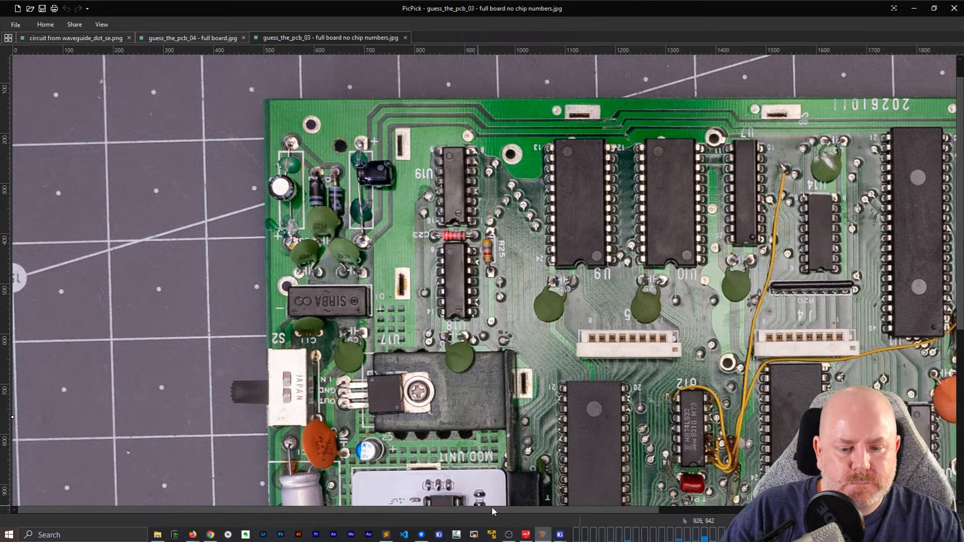
Compare the board photo with chip numbers against the one without, zooming and panning around
left_click_drag(493, 511, 633, 497)
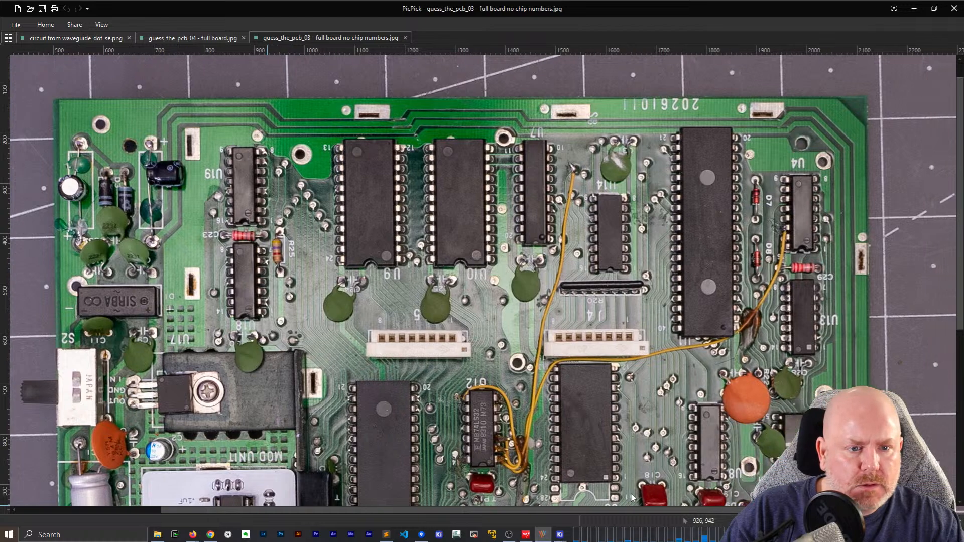
left_click(193, 37)
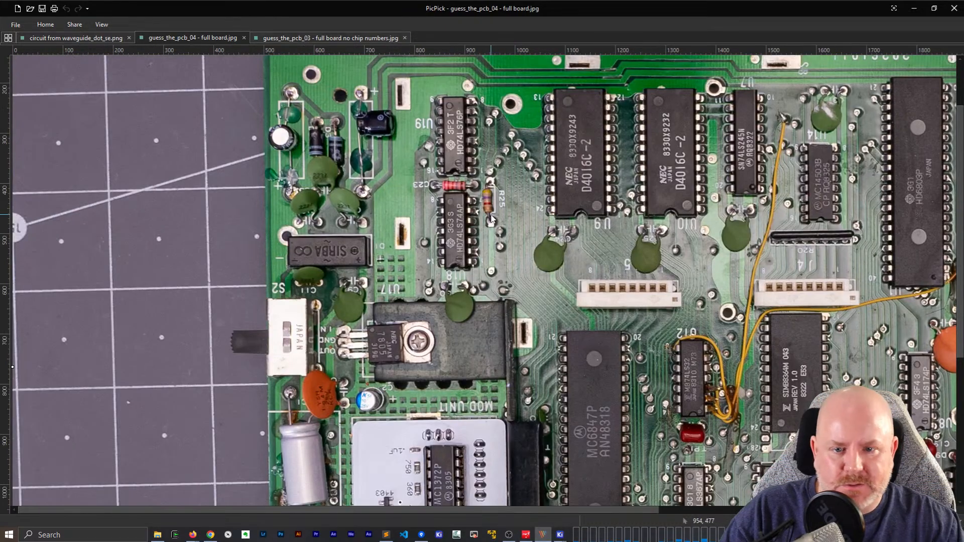
left_click_drag(389, 506, 505, 507)
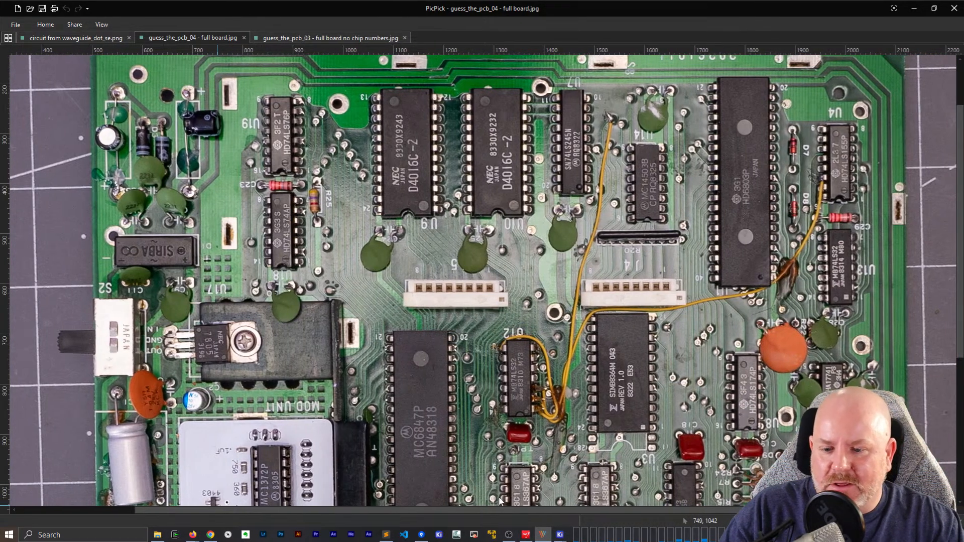
scroll(457, 266, "down", 5)
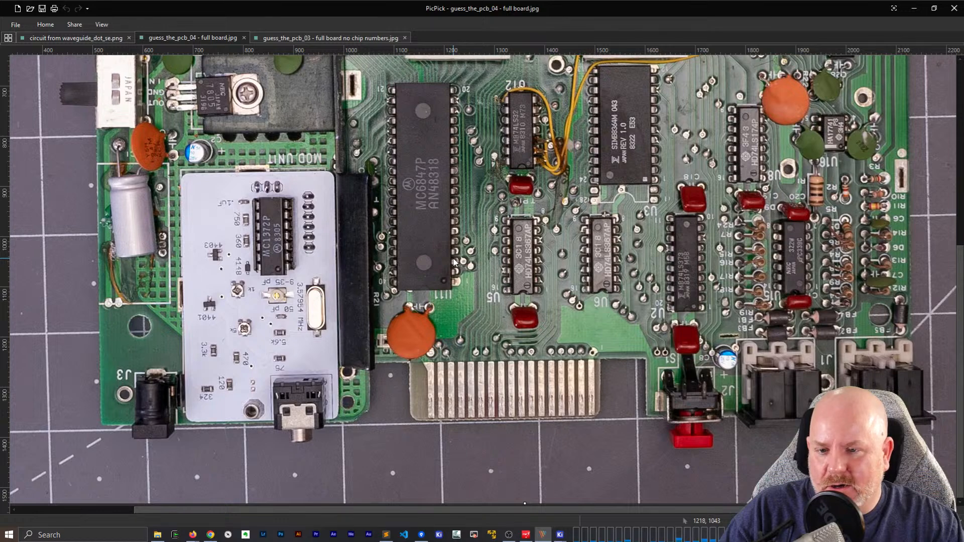
scroll(454, 260, "up", 5)
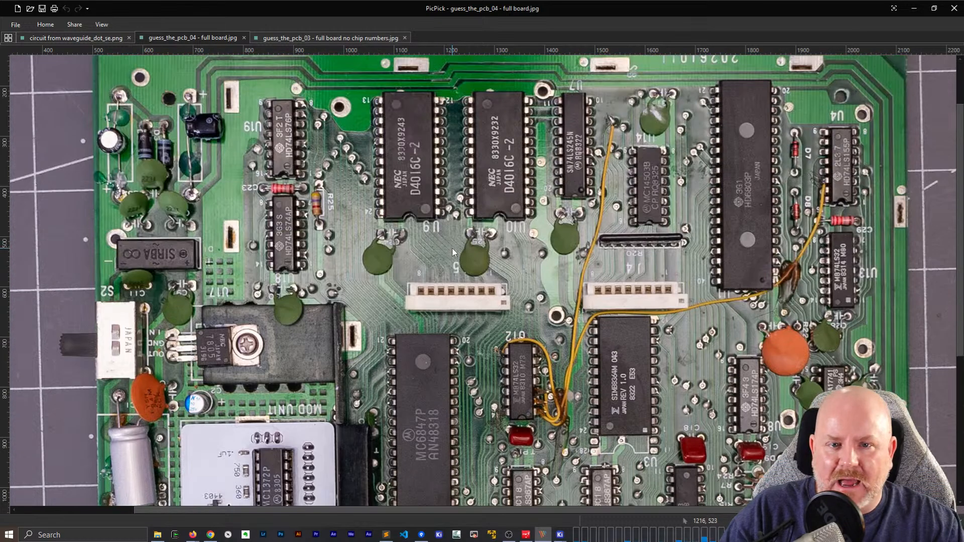
scroll(452, 251, "up", 1)
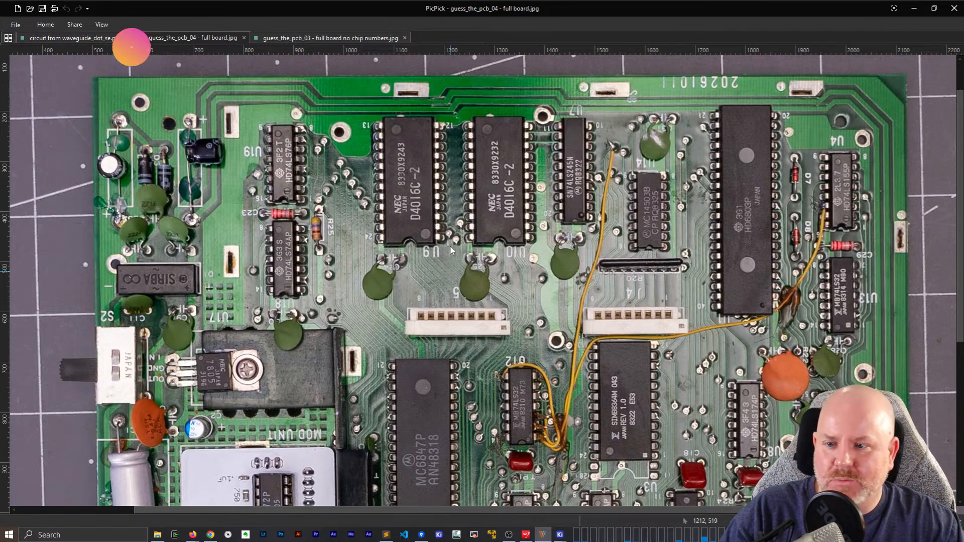
scroll(451, 251, "down", 2)
scroll(451, 251, "down", 4)
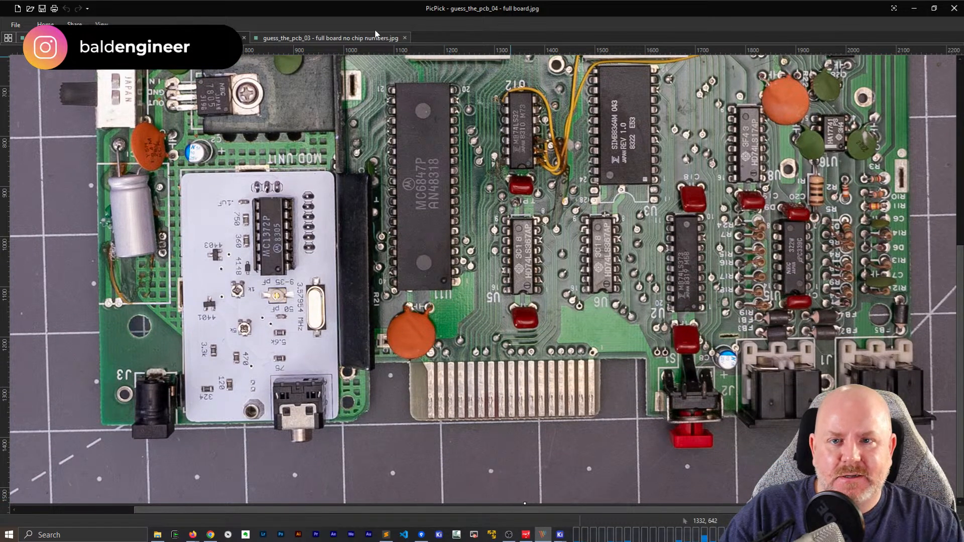
left_click(331, 38)
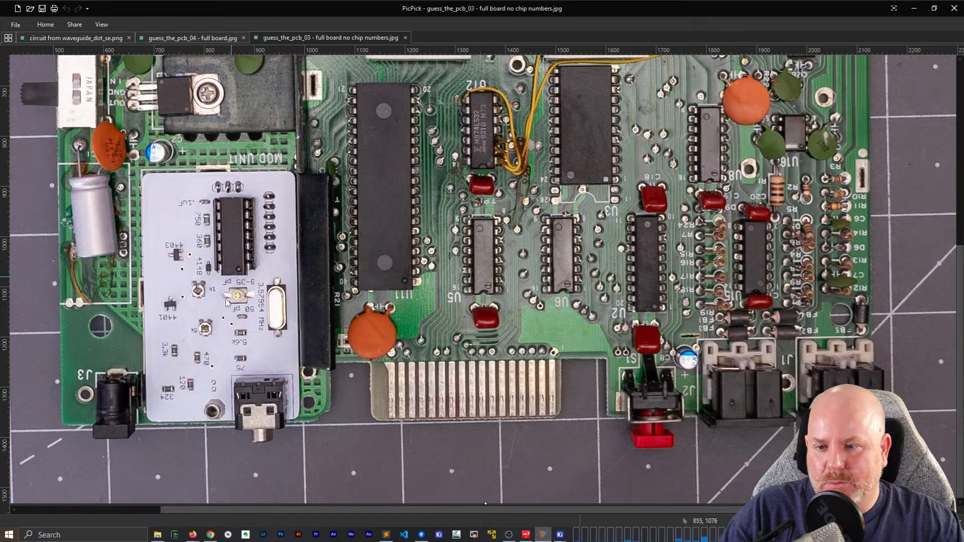
Recheck the numbered photo and schematic, end on pcb_03, and bring the puzzle folder forward
scroll(310, 56, "up", 3)
left_click(213, 38)
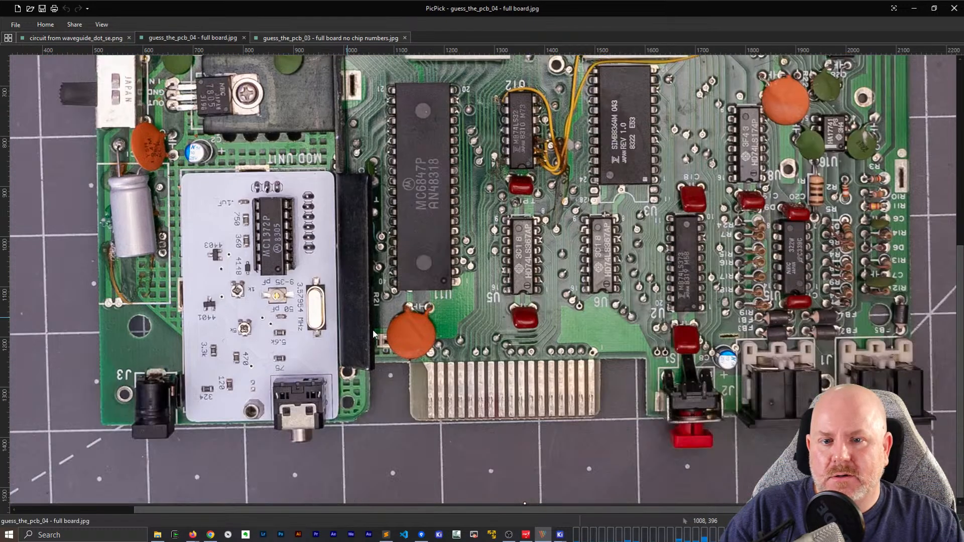
left_click_drag(512, 511, 575, 483)
scroll(464, 412, "up", 3)
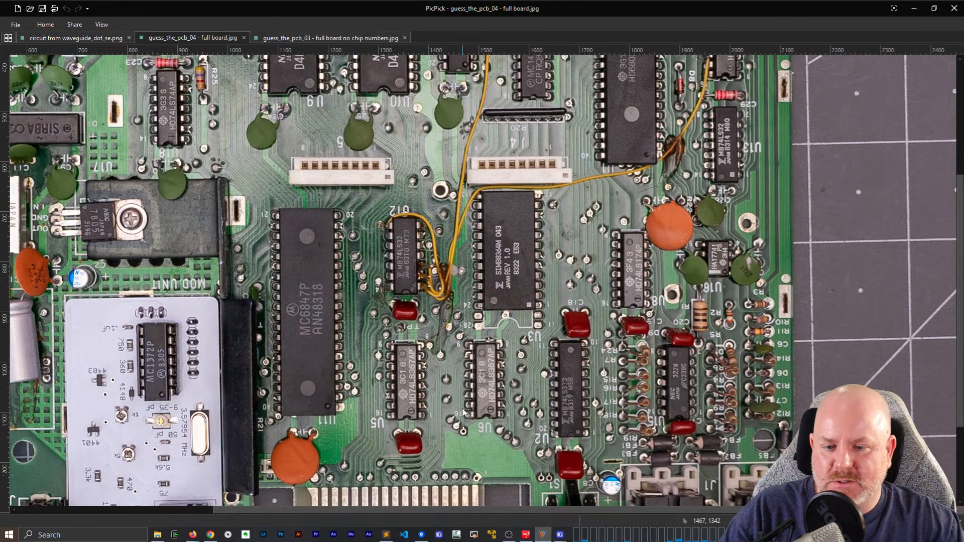
scroll(458, 413, "up", 4)
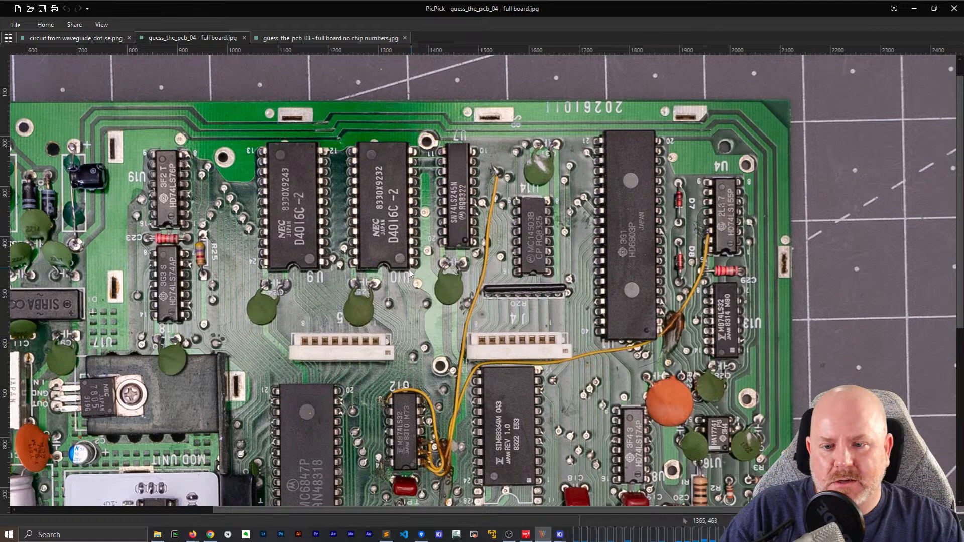
scroll(553, 357, "down", 3)
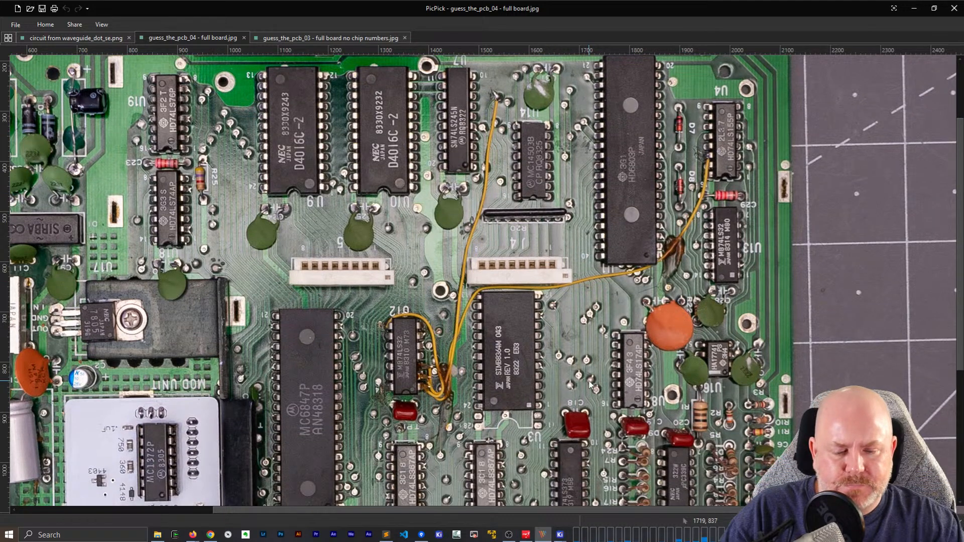
scroll(591, 385, "down", 6)
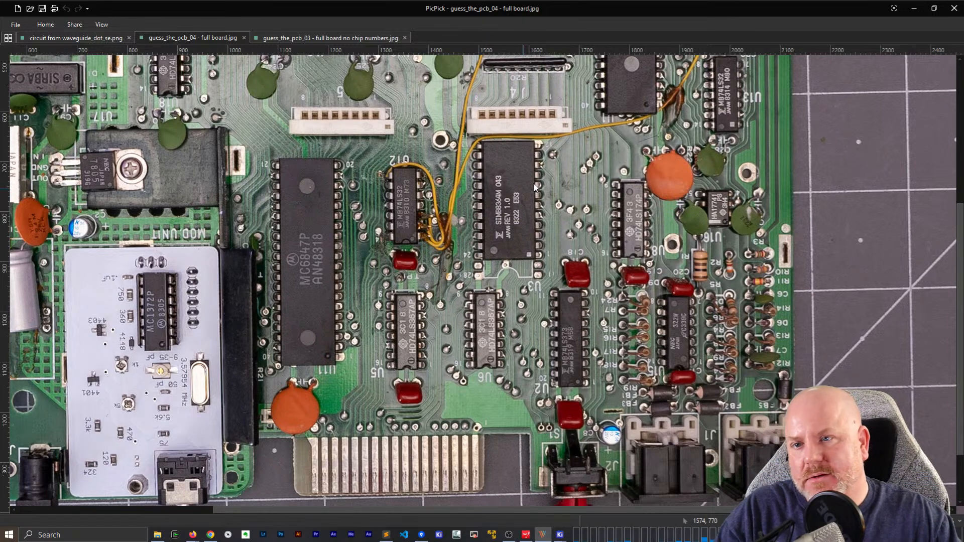
left_click(95, 39)
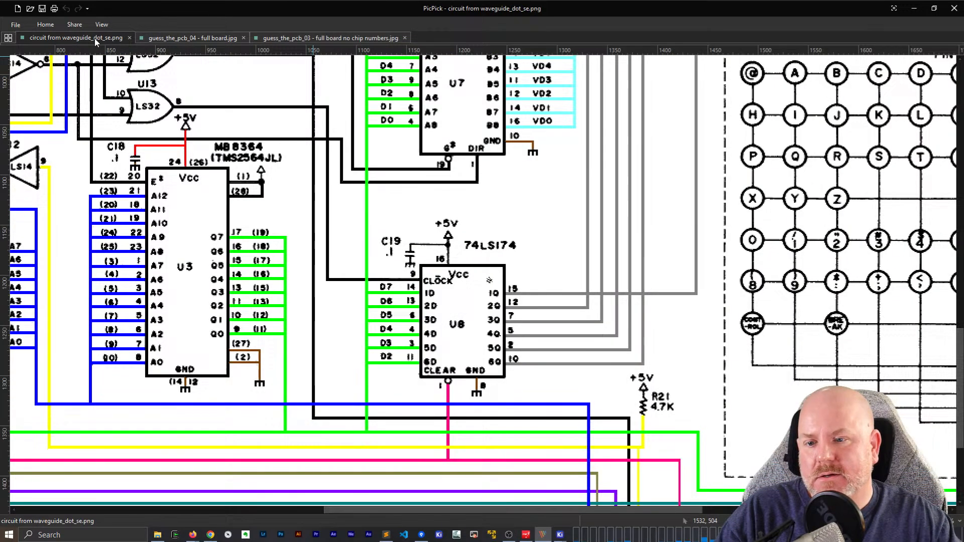
left_click(193, 38)
left_click(329, 39)
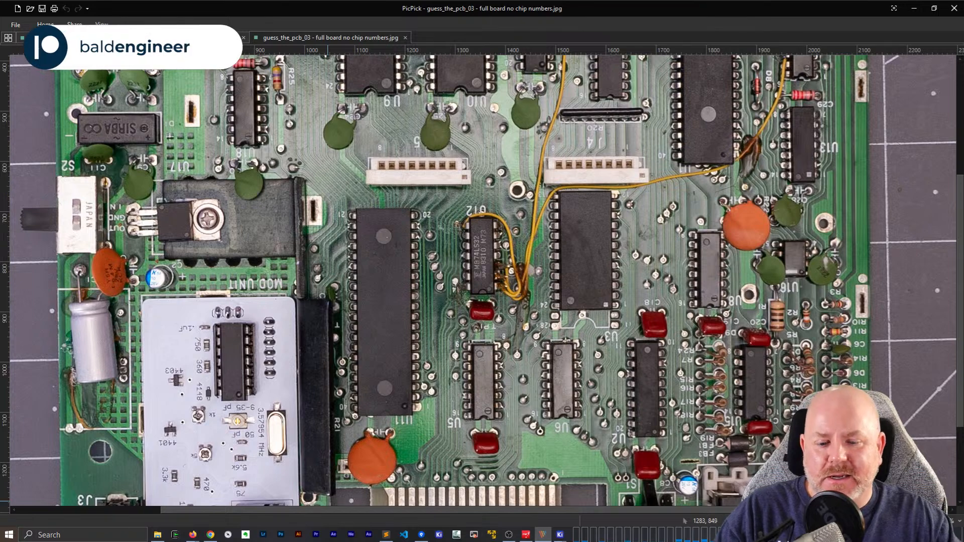
left_click(157, 535)
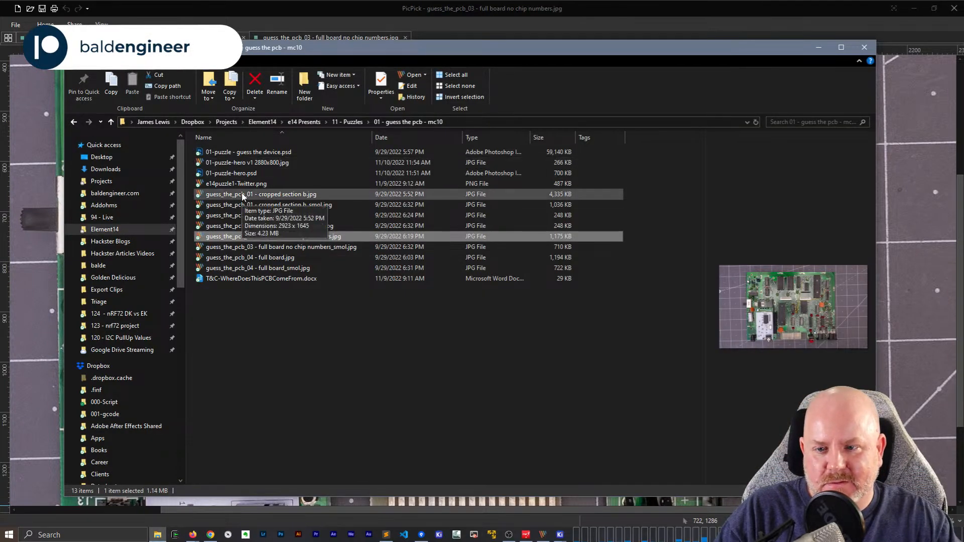
Open guess_the_pcb_01 - cropped section b.jpg in PicPick at about half zoom
left_click(281, 195)
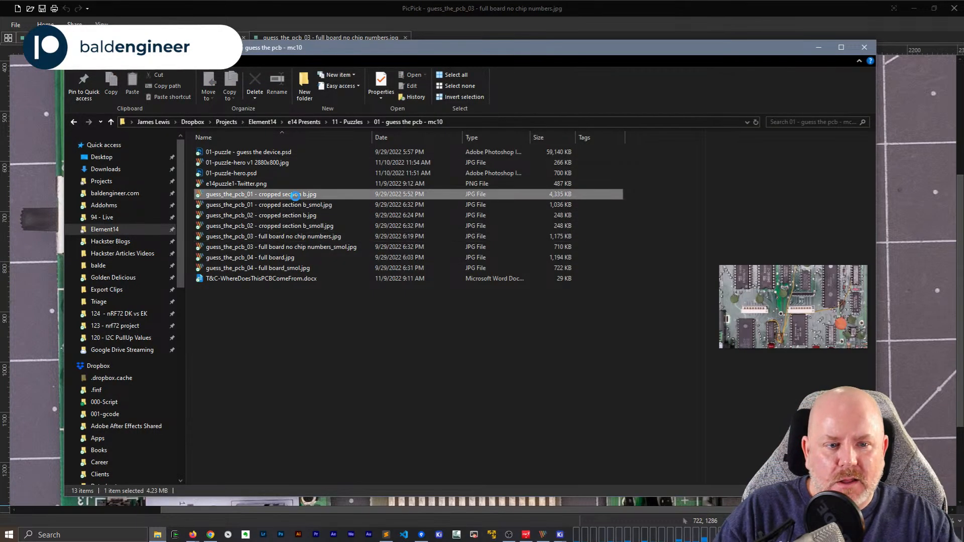
double_click(296, 199)
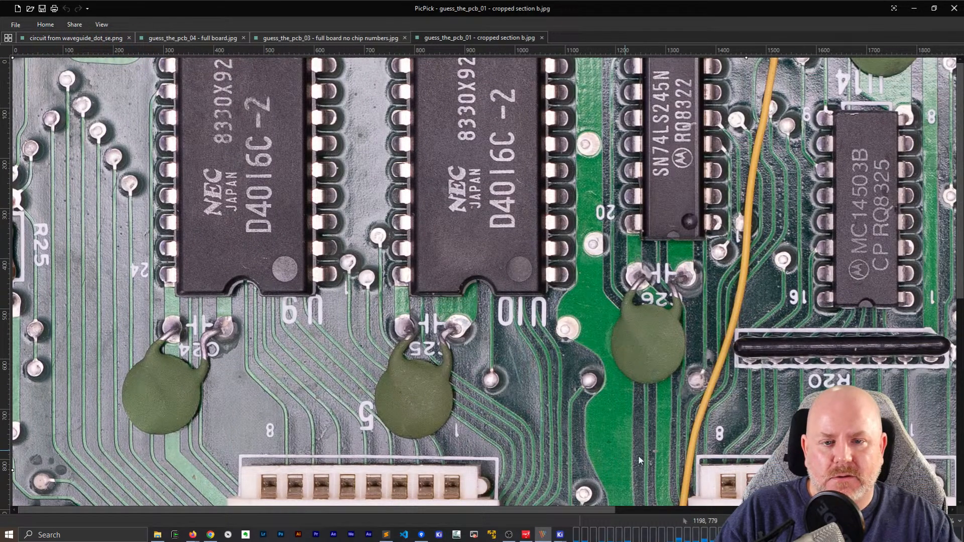
left_click(859, 521)
left_click(859, 521)
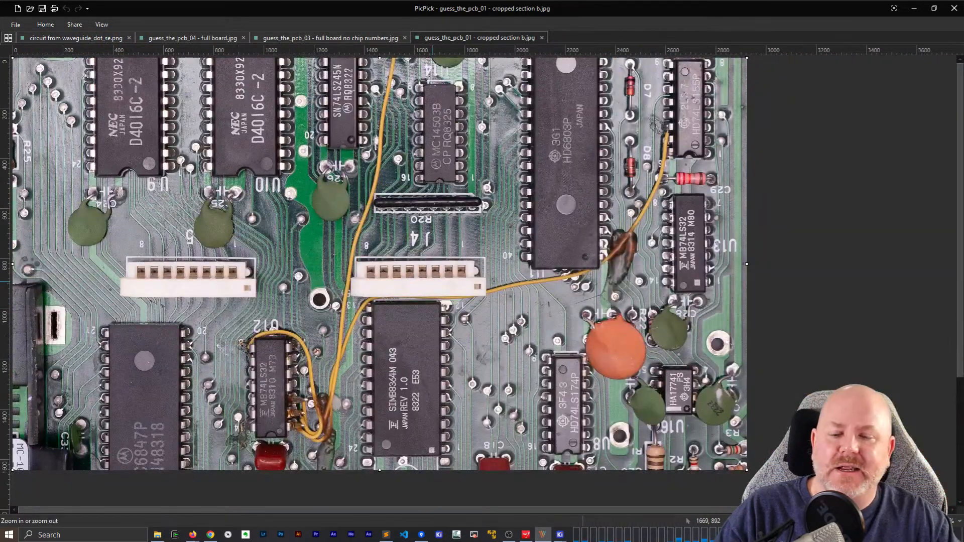
left_click(859, 522)
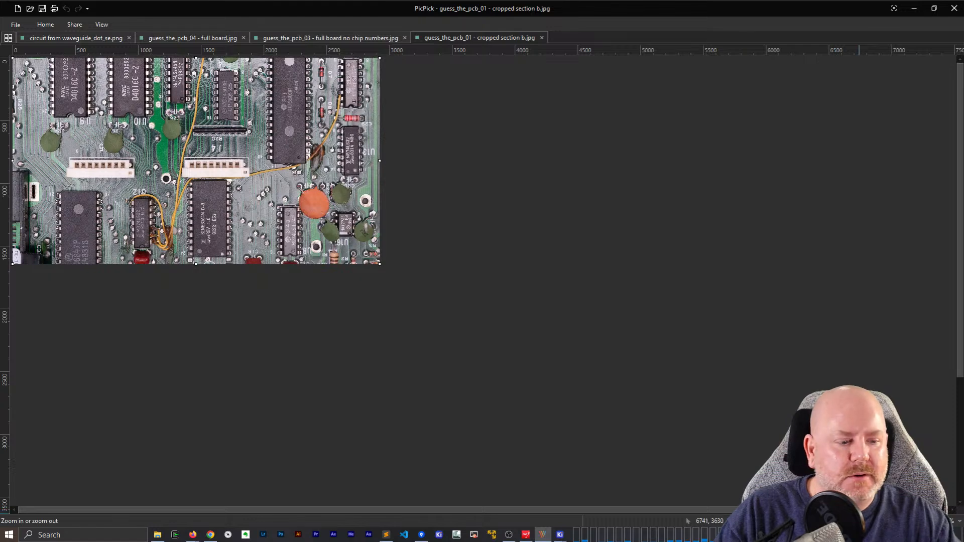
left_click(928, 521)
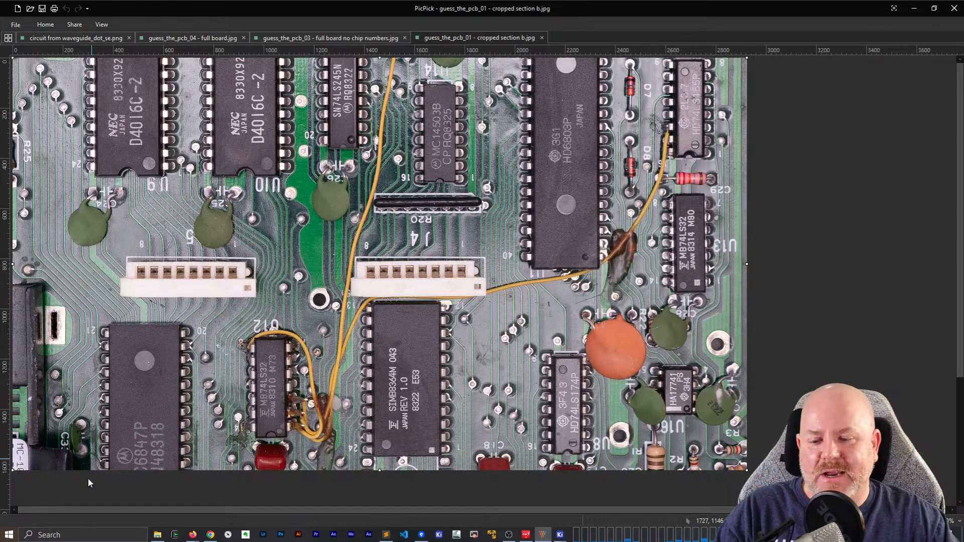
Also open the guess_the_pcb_02 cropped section b and guess_the_pcb_03 full board no chip numbers photos
left_click(157, 535)
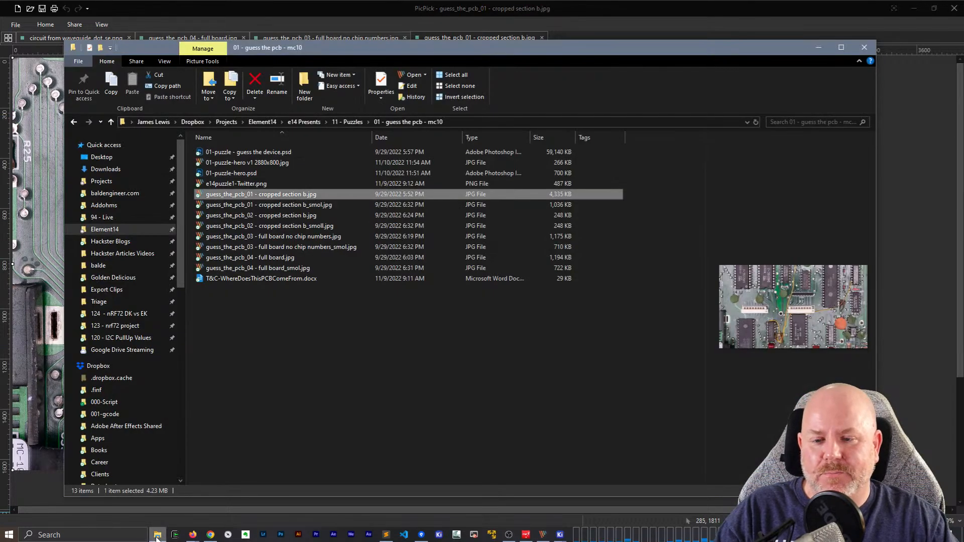
left_click(270, 218)
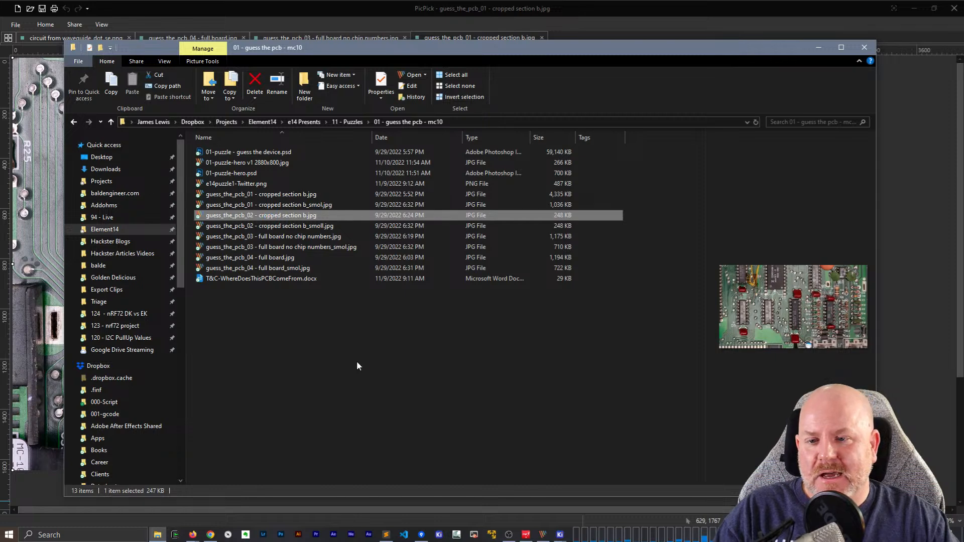
key("Return")
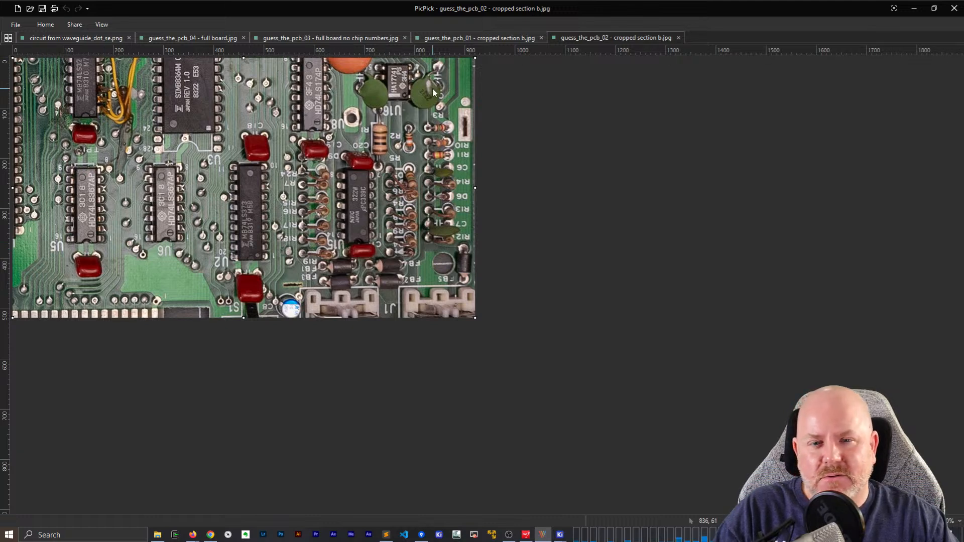
left_click(158, 535)
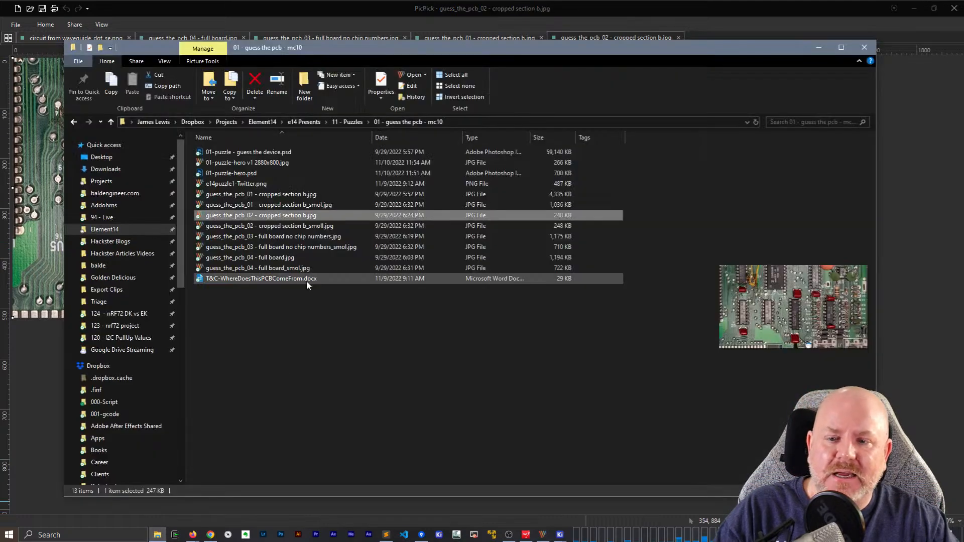
left_click(285, 237)
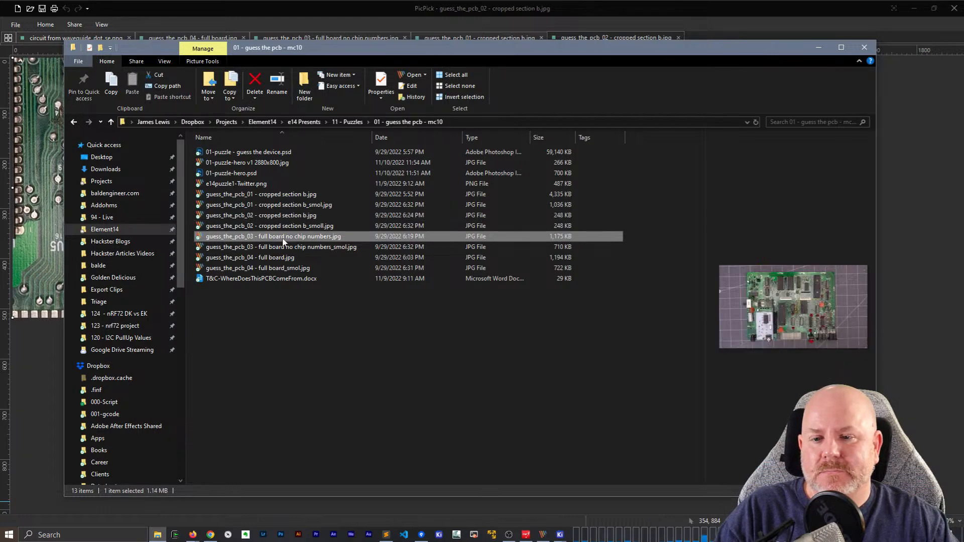
double_click(284, 237)
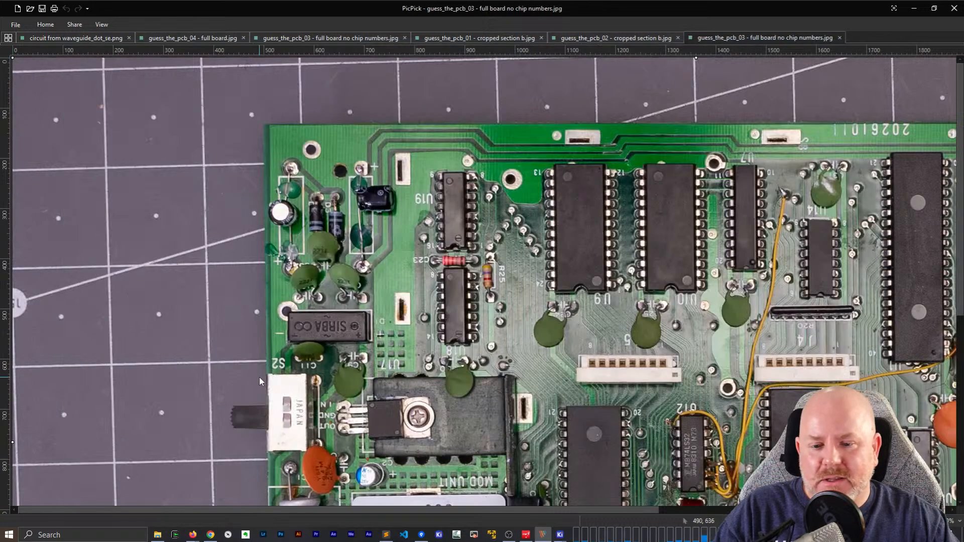
Inspect the chips across the full-board MC-10 photo, then minimize PicPick
scroll(301, 379, "down", 8)
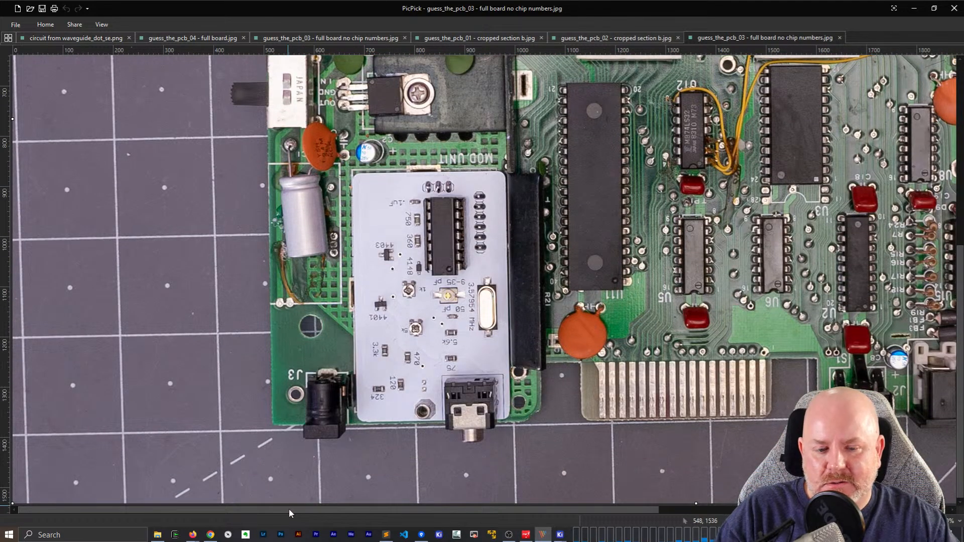
left_click_drag(288, 510, 533, 506)
scroll(565, 398, "up", 8)
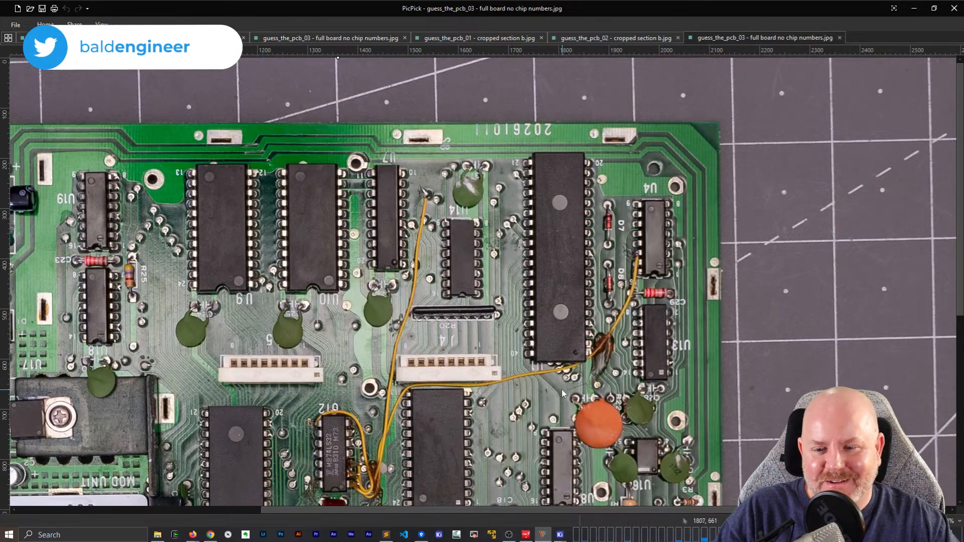
scroll(562, 392, "down", 6)
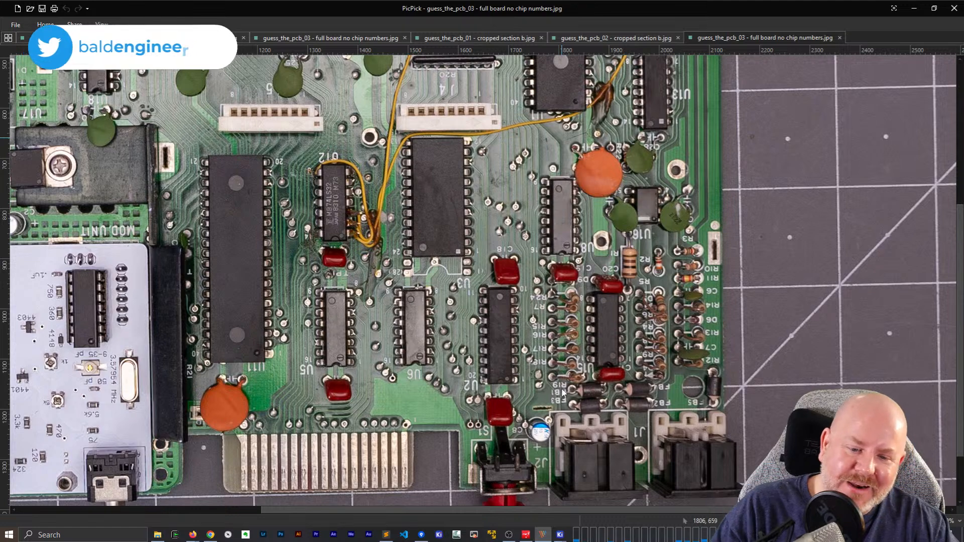
left_click_drag(494, 510, 318, 504)
scroll(369, 440, "up", 2)
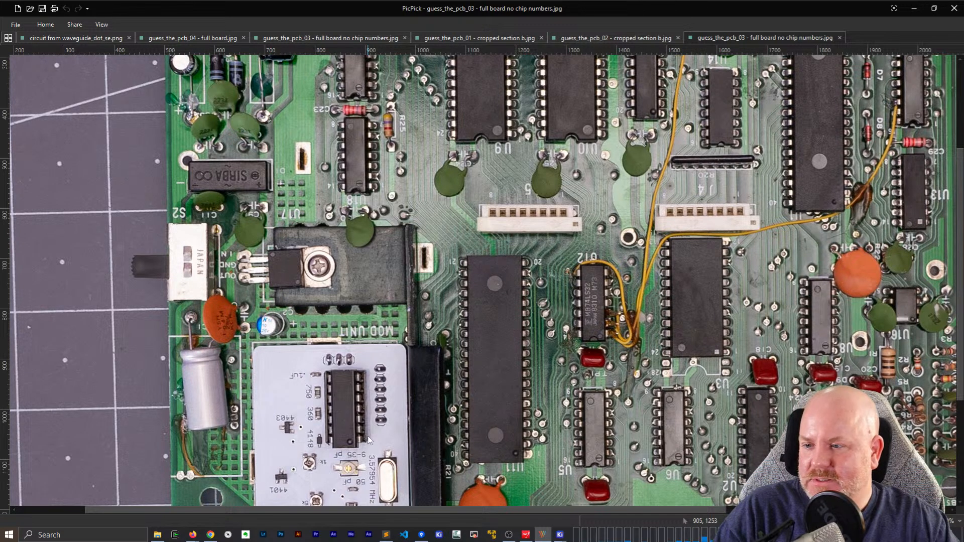
scroll(369, 440, "up", 3)
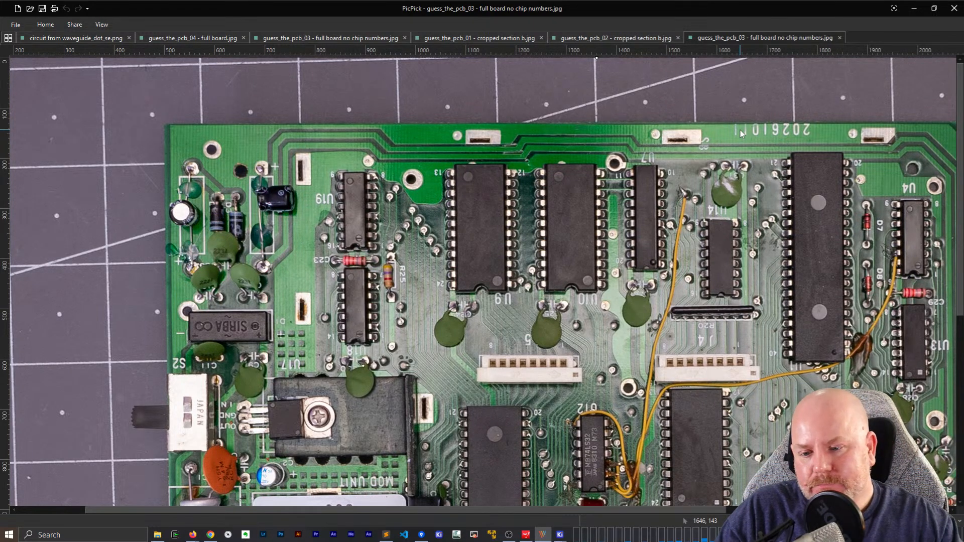
scroll(683, 206, "down", 5)
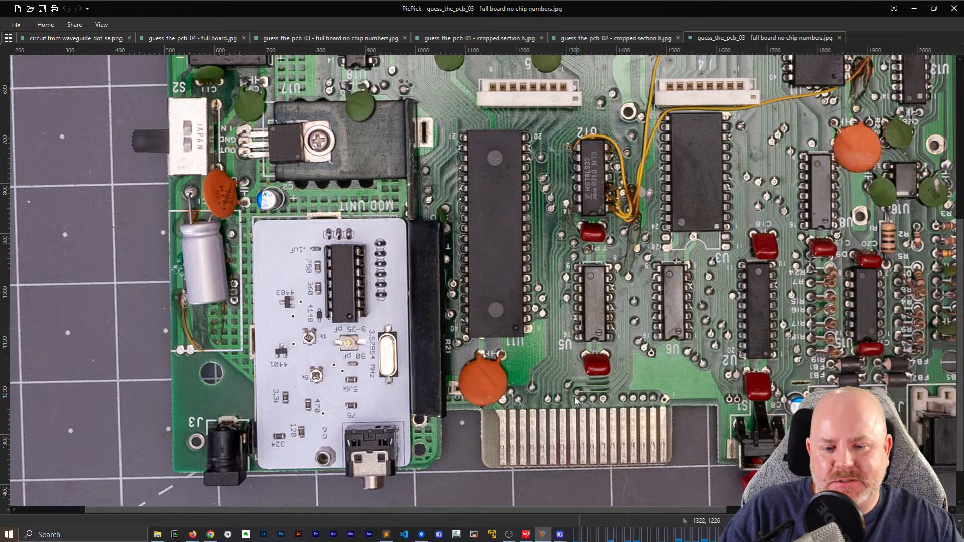
scroll(302, 400, "up", 1)
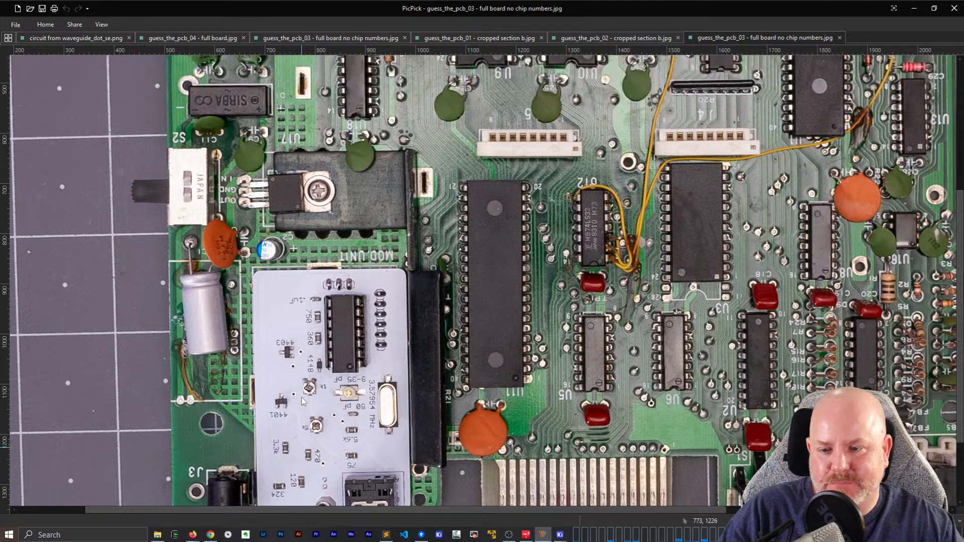
scroll(302, 397, "up", 1)
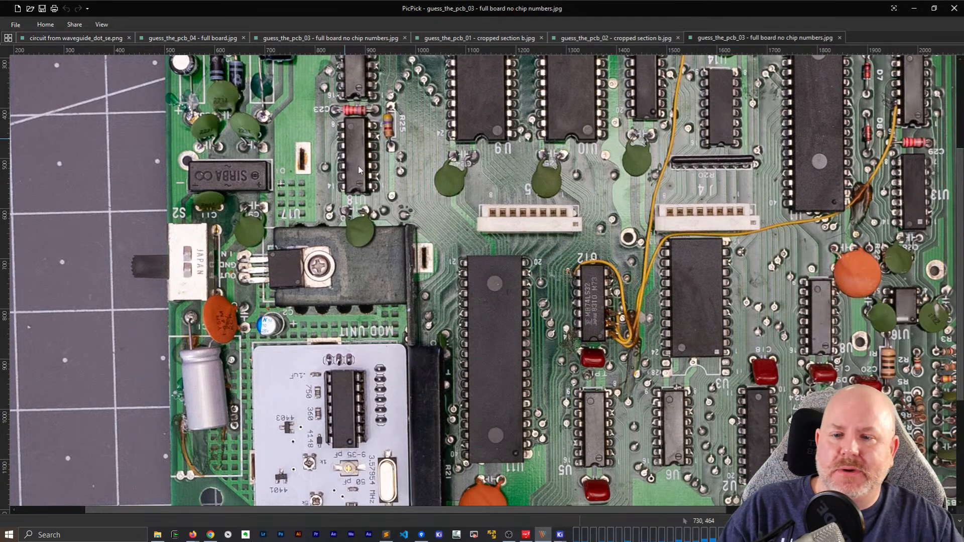
scroll(480, 320, "up", 2)
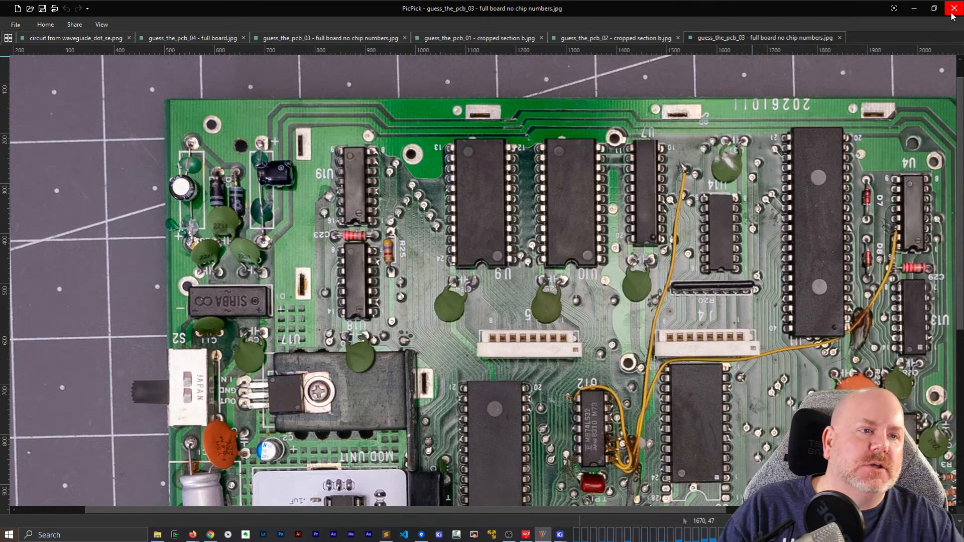
scroll(568, 354, "down", 2)
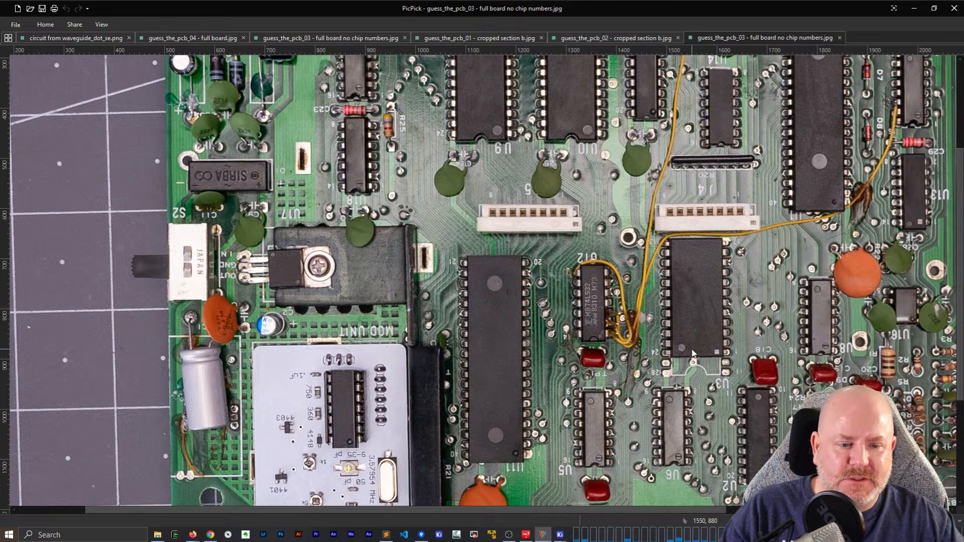
left_click(914, 8)
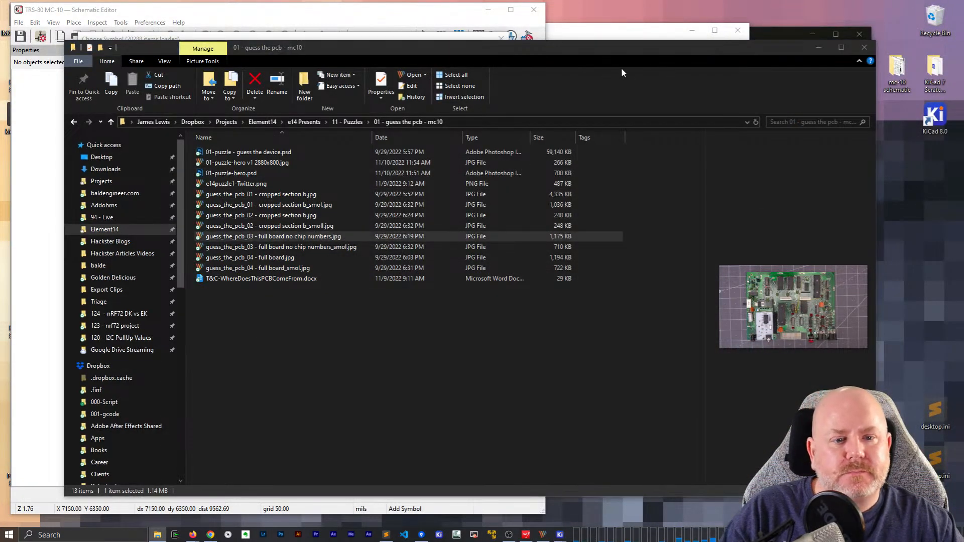
Close Explorer and preview the 27C010, 27C020, 27C040, 27C256 and 27C512 EPROM symbols
left_click(864, 48)
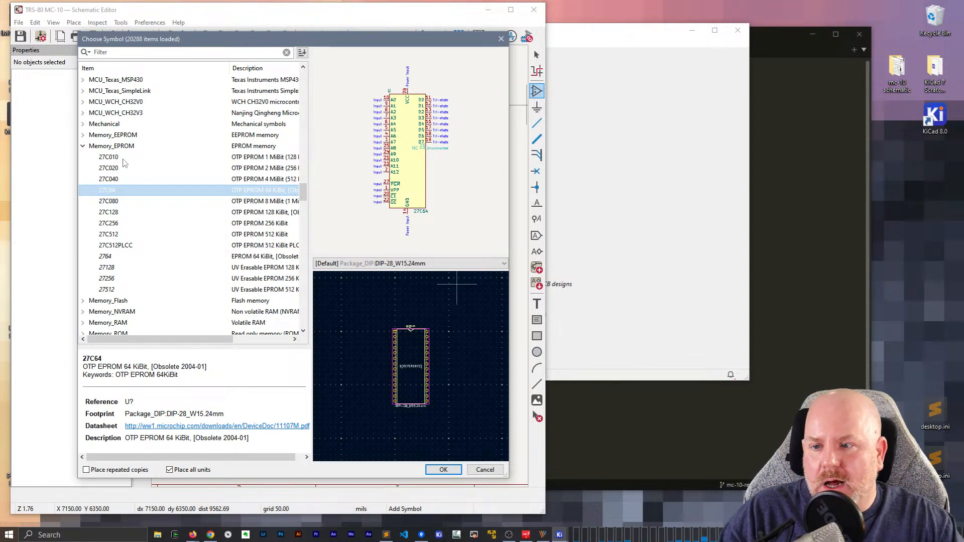
left_click(123, 159)
left_click(123, 168)
left_click(122, 180)
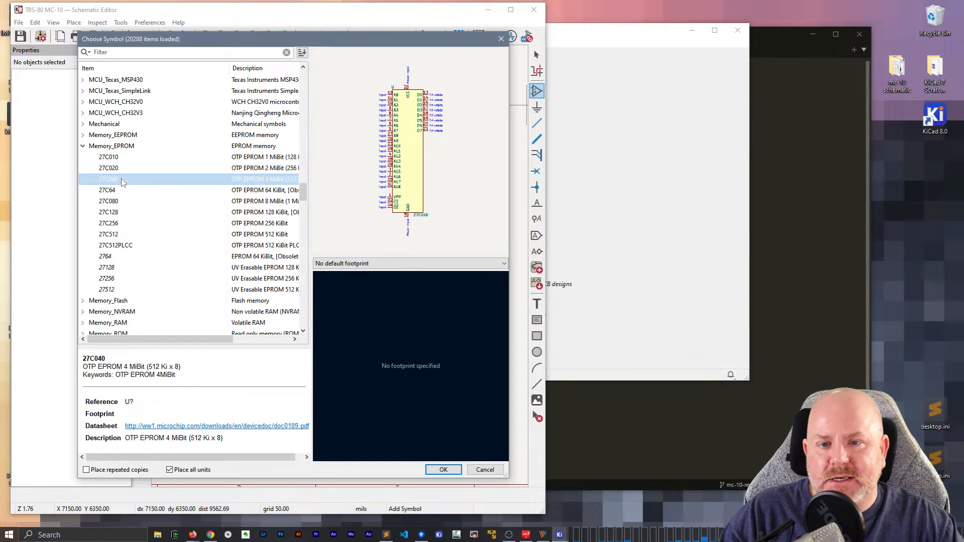
key("Down")
key("Down")
key("Down")
key("Down")
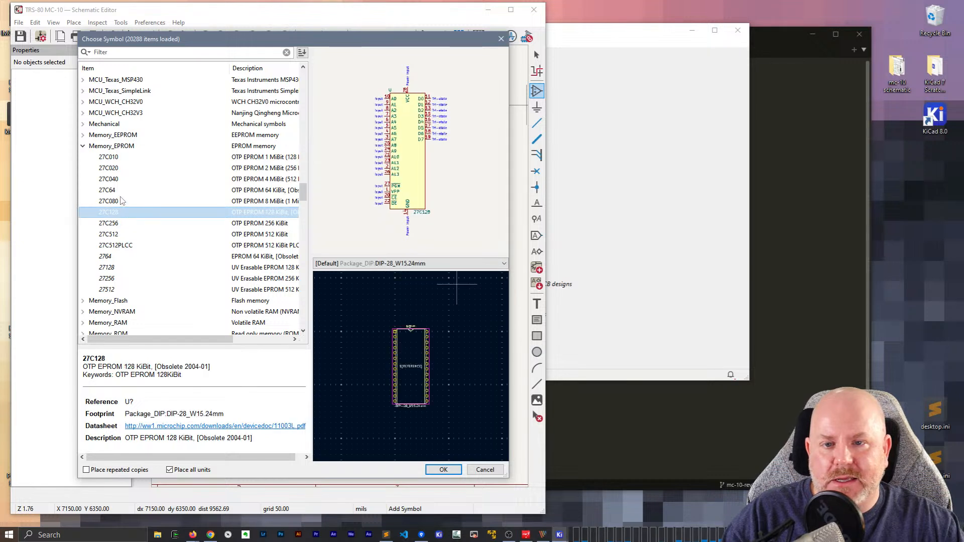
key("Down")
Browse Memory_ROM instead, previewing the XC18V01SO20 and XCF08P symbols
left_click(83, 145)
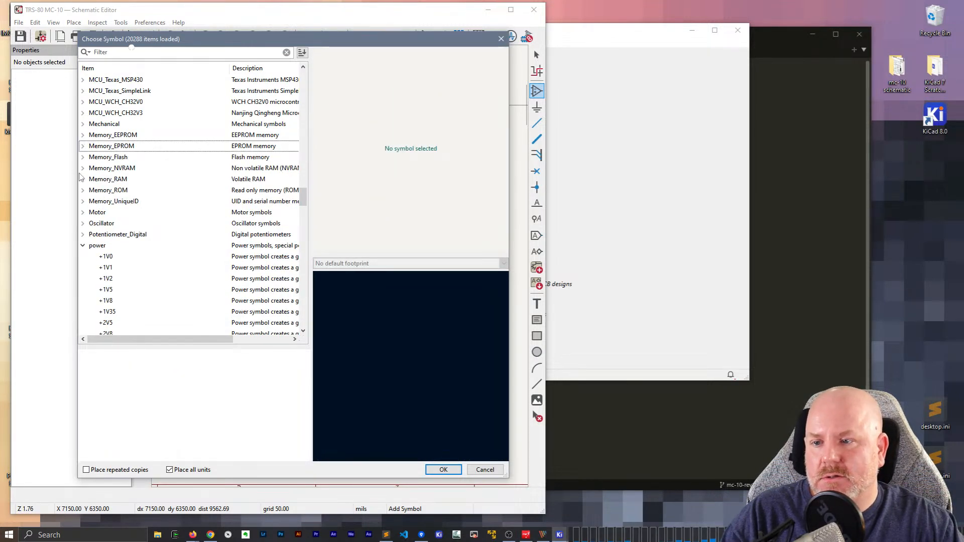
left_click(83, 190)
left_click(128, 201)
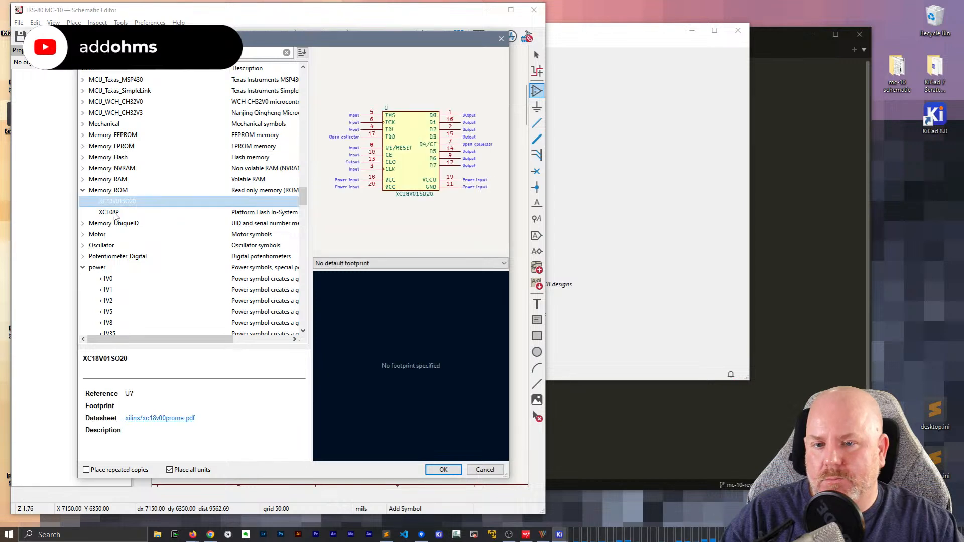
left_click(115, 212)
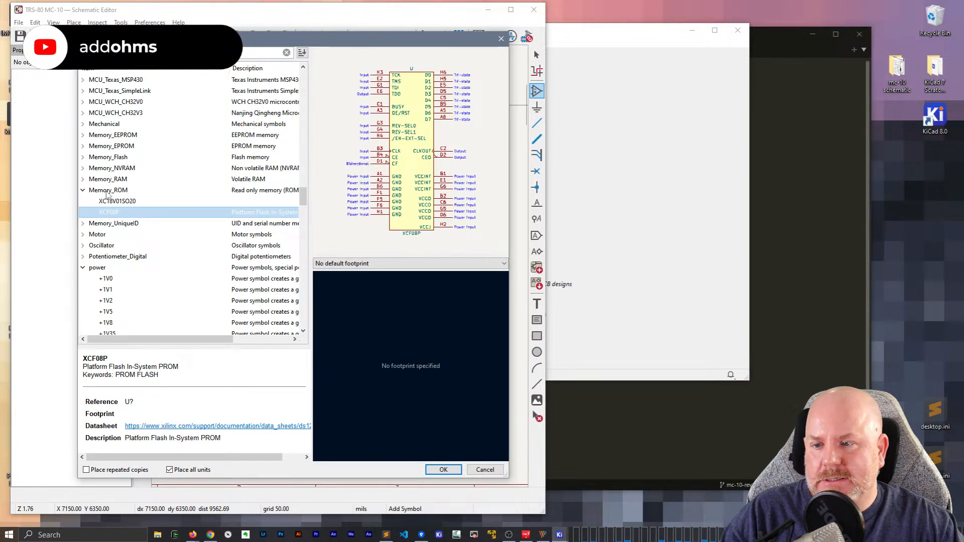
left_click(83, 189)
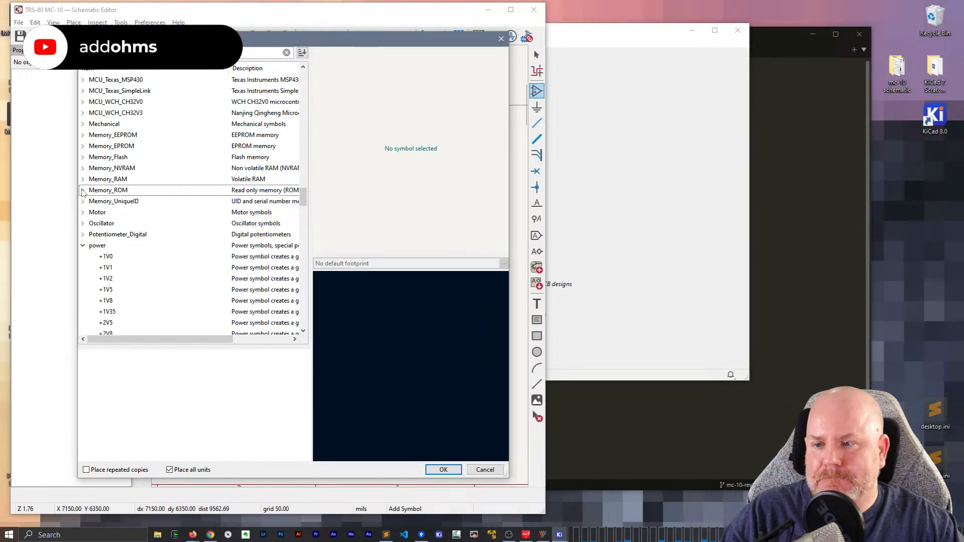
Expand Memory_EEPROM and preview the 24LC00, 24LC64 and 24LC32 symbols
left_click(83, 134)
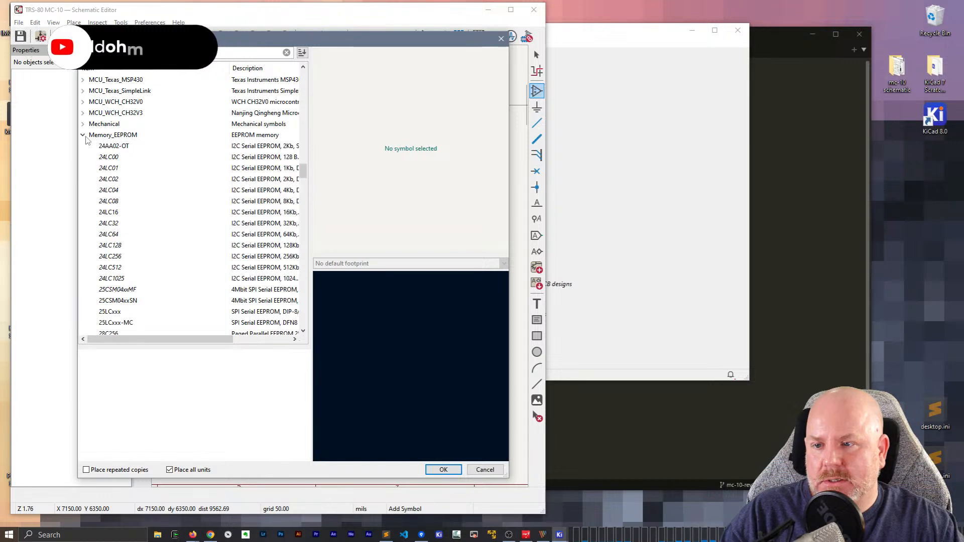
left_click(109, 158)
scroll(136, 217, "down", 2)
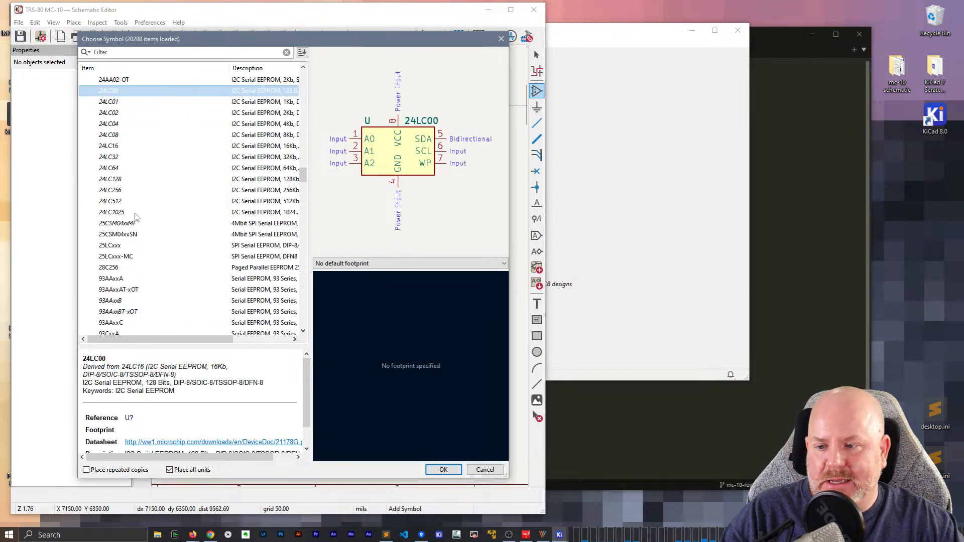
left_click(114, 170)
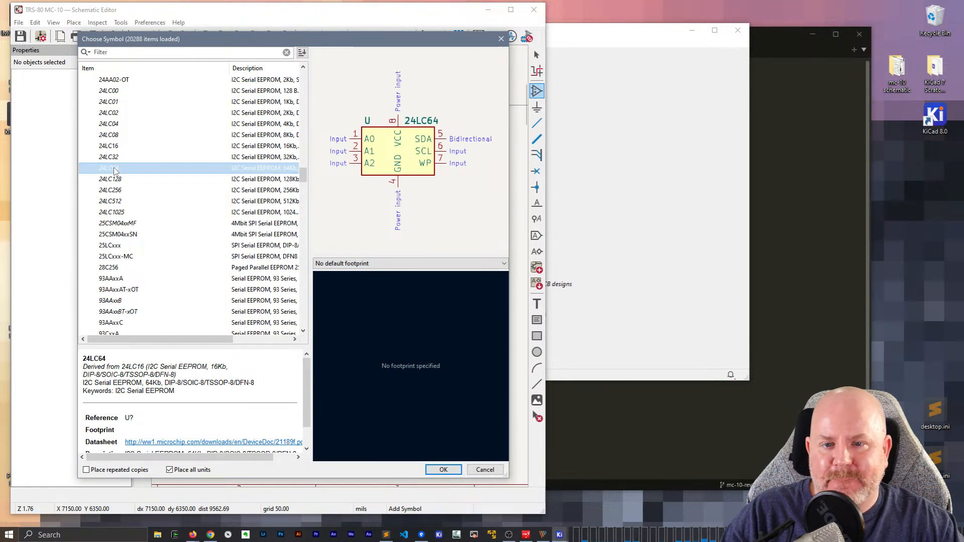
left_click(119, 158)
left_click(119, 169)
scroll(133, 201, "down", 10)
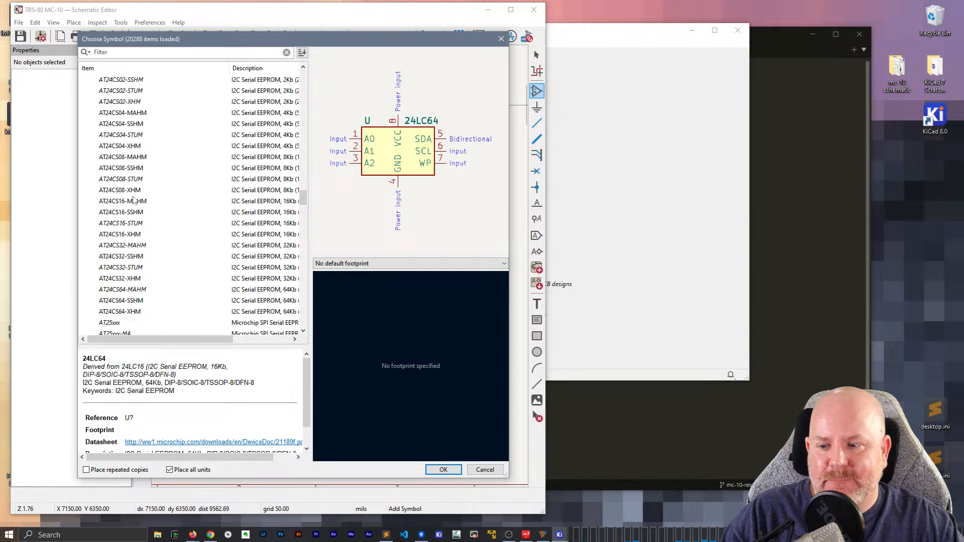
scroll(134, 200, "down", 2)
scroll(133, 200, "up", 2)
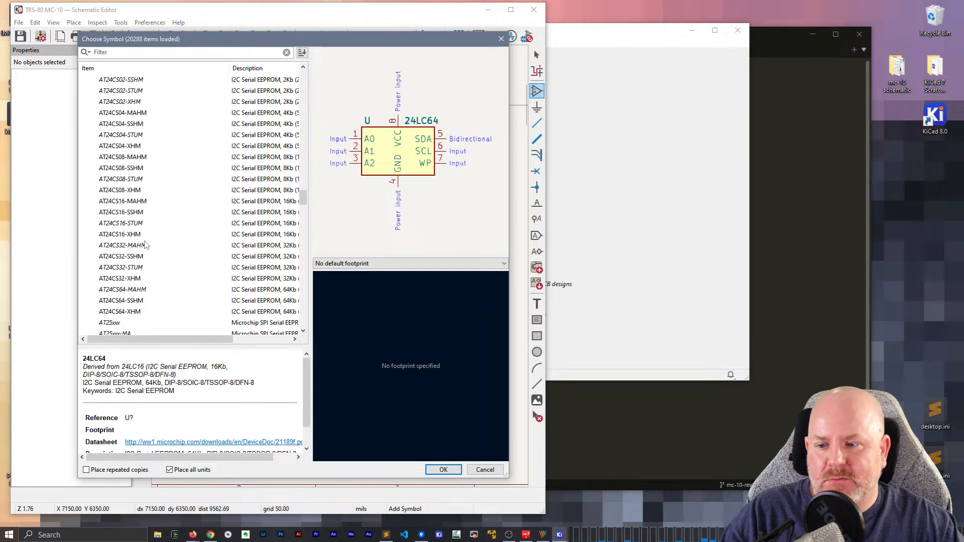
scroll(146, 244, "down", 1)
Preview further EEPROMs: AT24CS64-MAHM, AT24CS64-XHM, M24C02-FMN, M24C02-RDW and TMS4C1050N
left_click(134, 256)
left_click(132, 278)
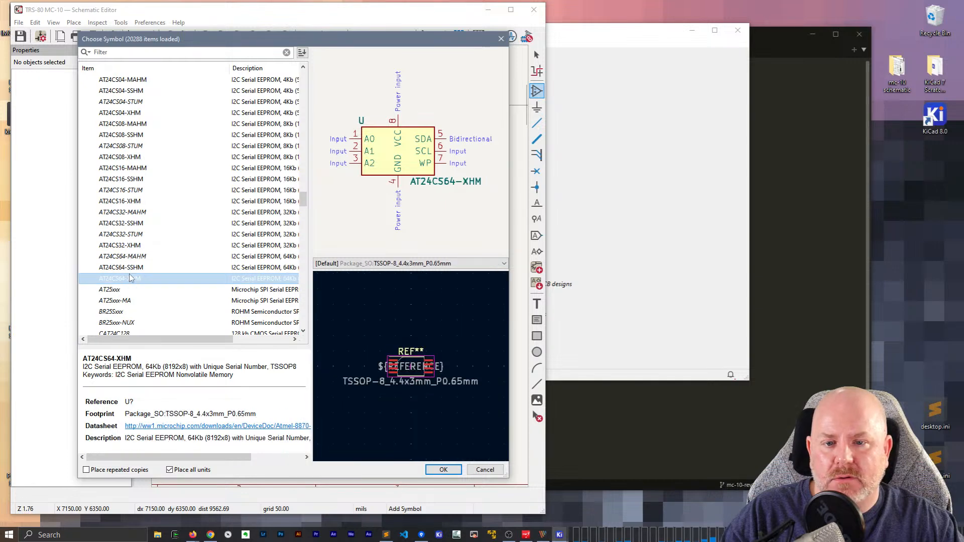
scroll(132, 279, "down", 4)
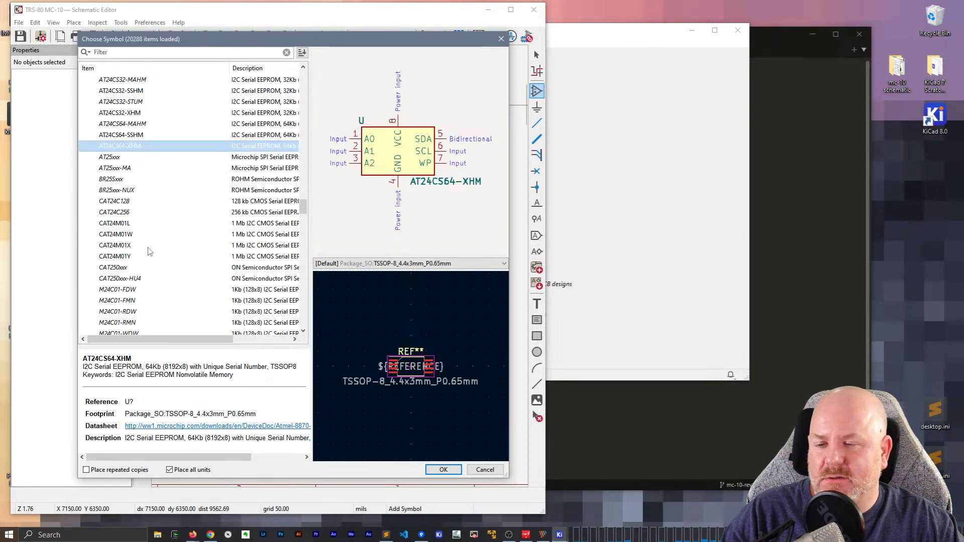
scroll(149, 251, "down", 4)
left_click(127, 234)
left_click(127, 245)
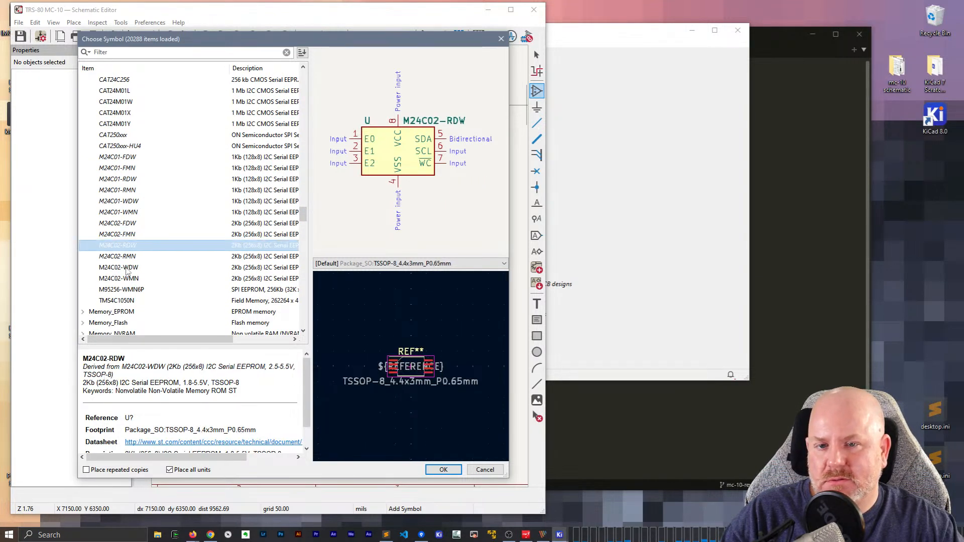
left_click(124, 301)
scroll(153, 281, "up", 15)
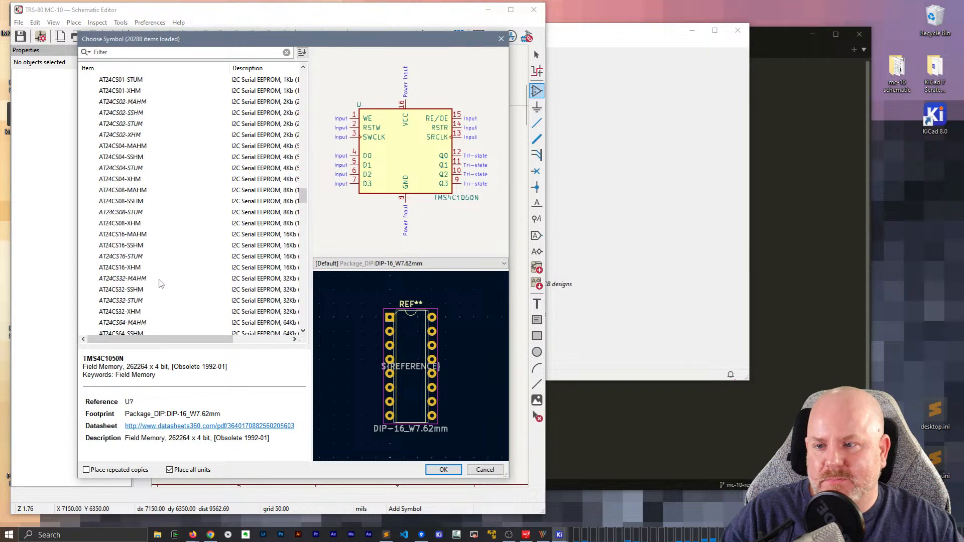
scroll(160, 282, "up", 3)
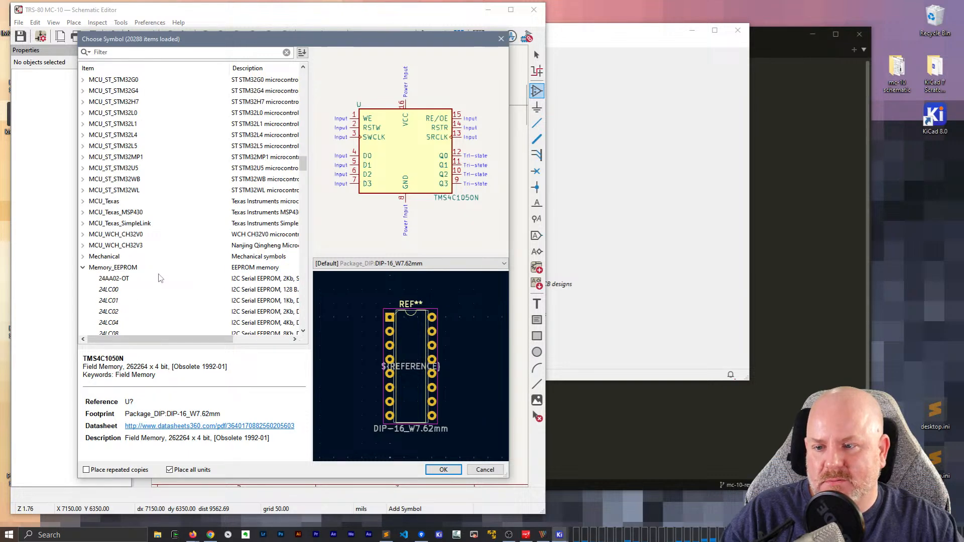
Back in Memory_EPROM, preview the 27512, 27C512PLCC, 27C512, 27C64 and 27C010 symbols
left_click(84, 268)
left_click(83, 279)
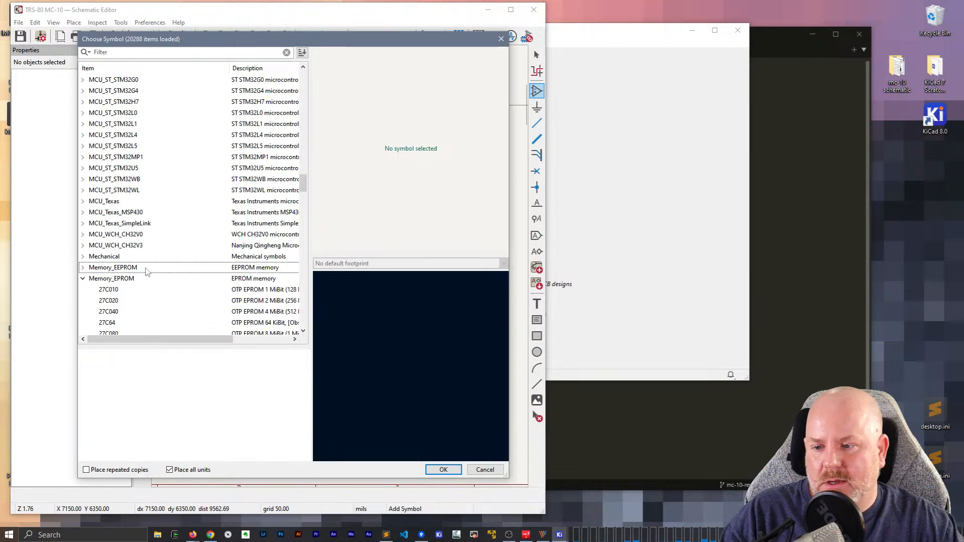
scroll(151, 261, "down", 6)
left_click(112, 223)
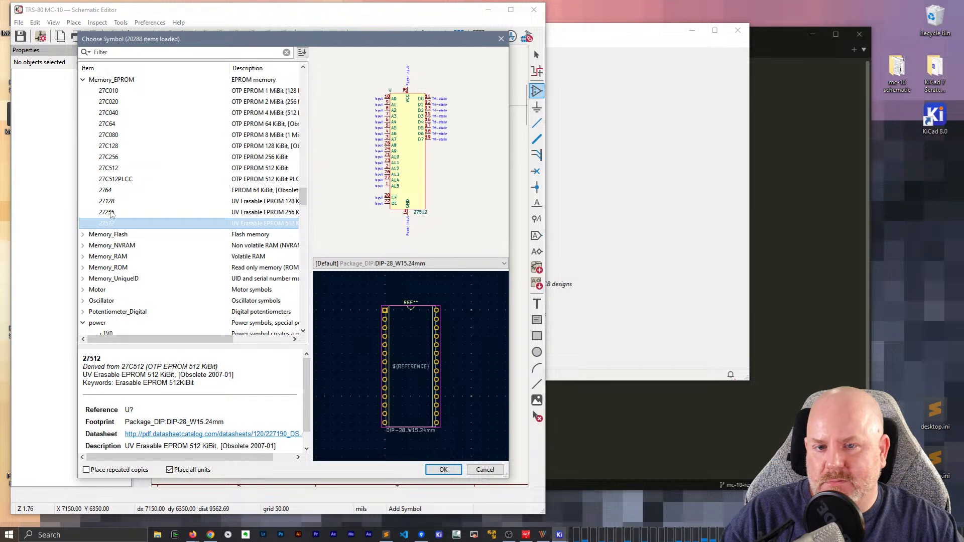
key("Up")
key("Up")
key("Up")
key("Up")
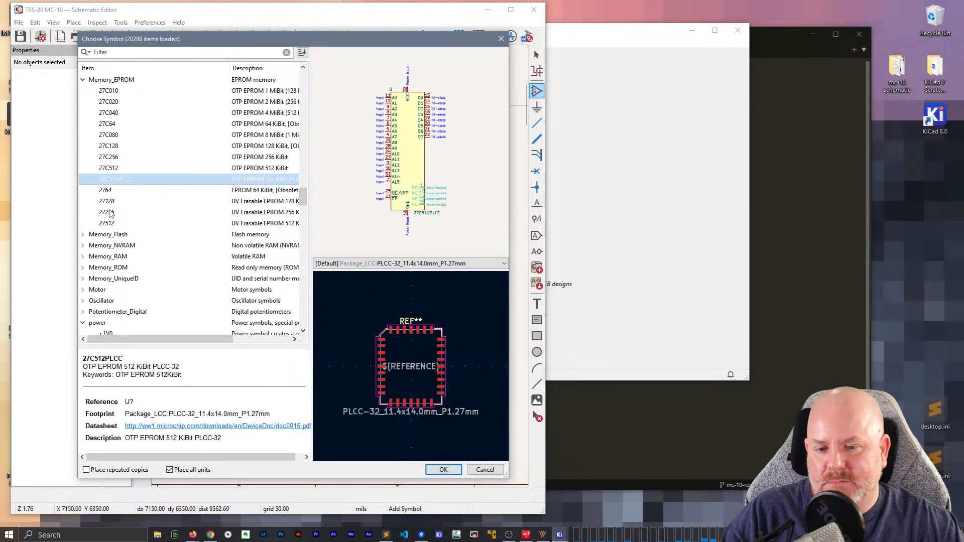
key("Up")
key("Down")
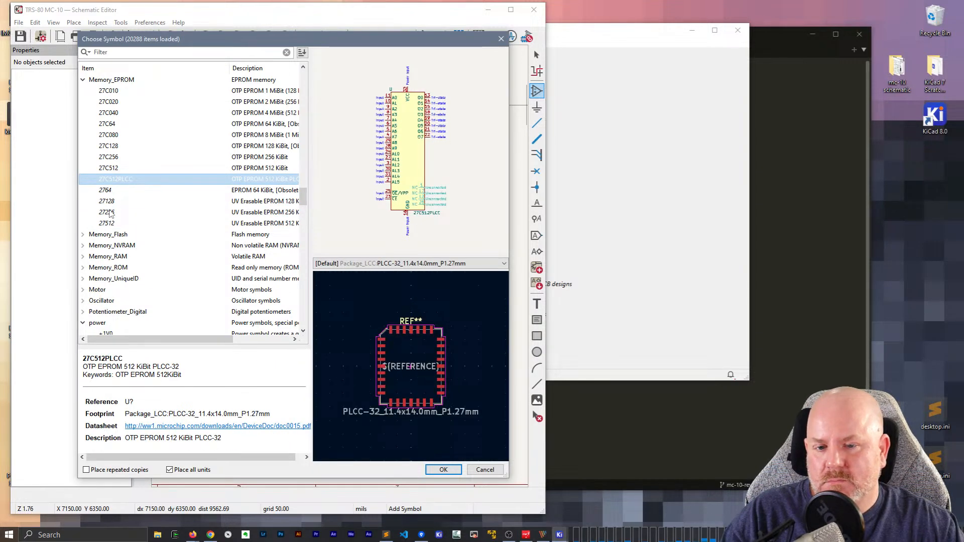
key("Up")
key("Up")
key("Up")
key("Up")
key("Up")
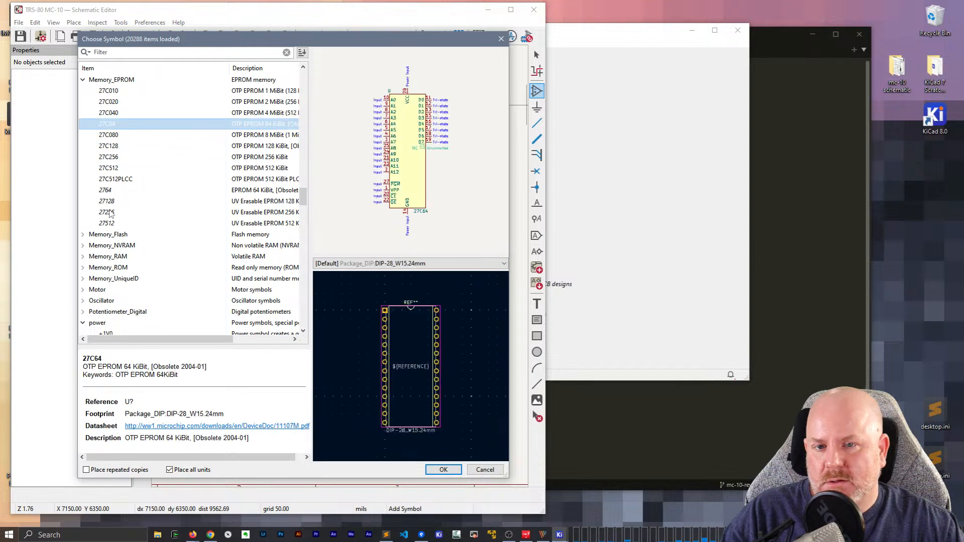
key("Up")
key("Up")
key("Up")
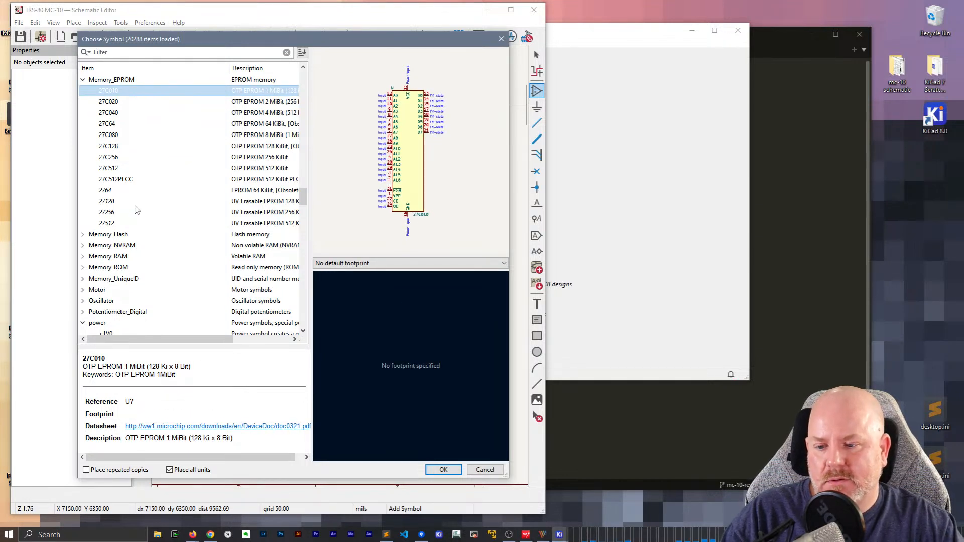
scroll(151, 174, "up", 2)
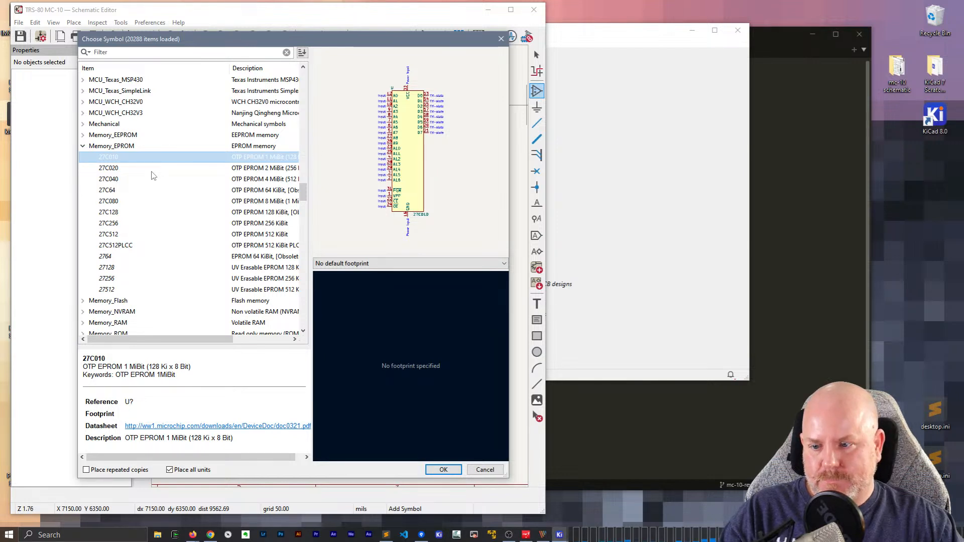
scroll(152, 174, "down", 2)
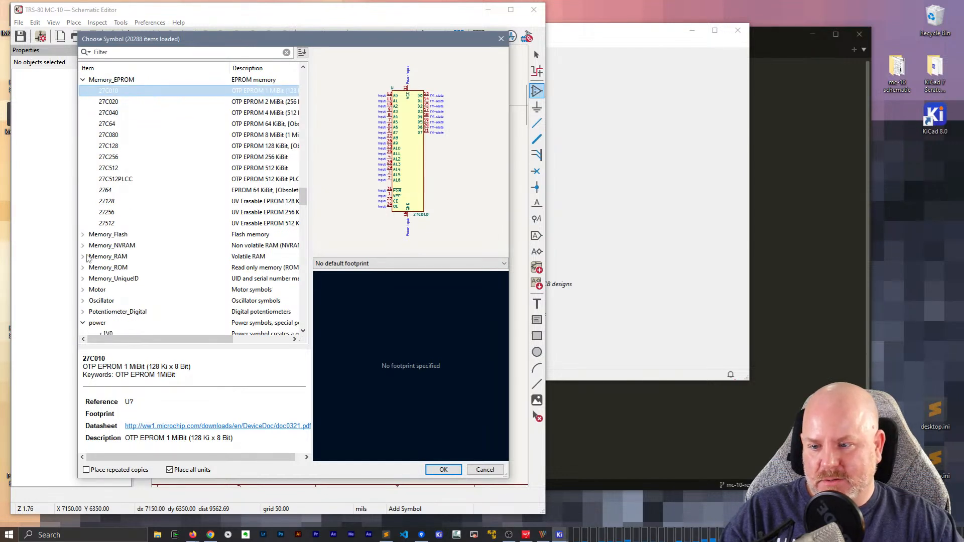
Expand the flash memory library and preview the 28F400, 29F010-TSOP-SP and 29W040 symbols
left_click(83, 235)
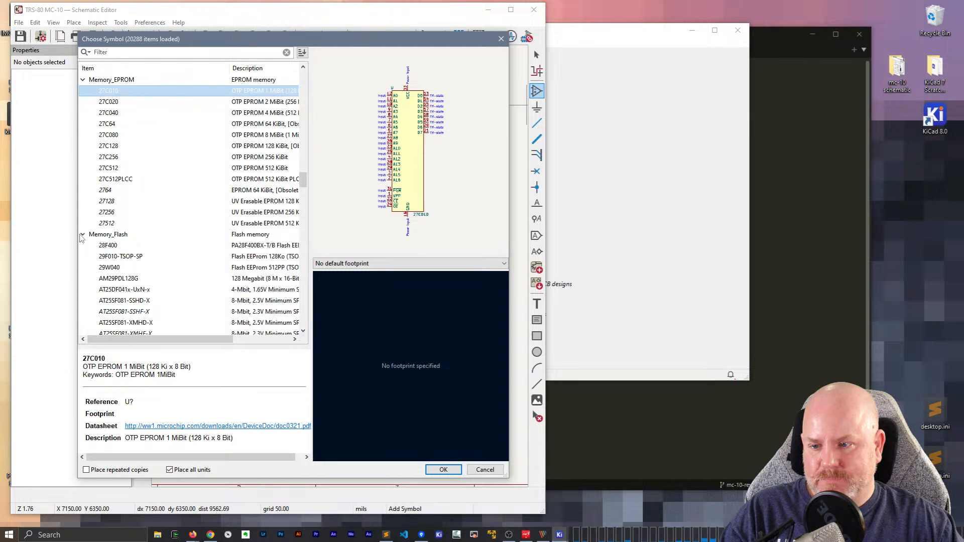
scroll(133, 237, "down", 5)
scroll(135, 236, "down", 9)
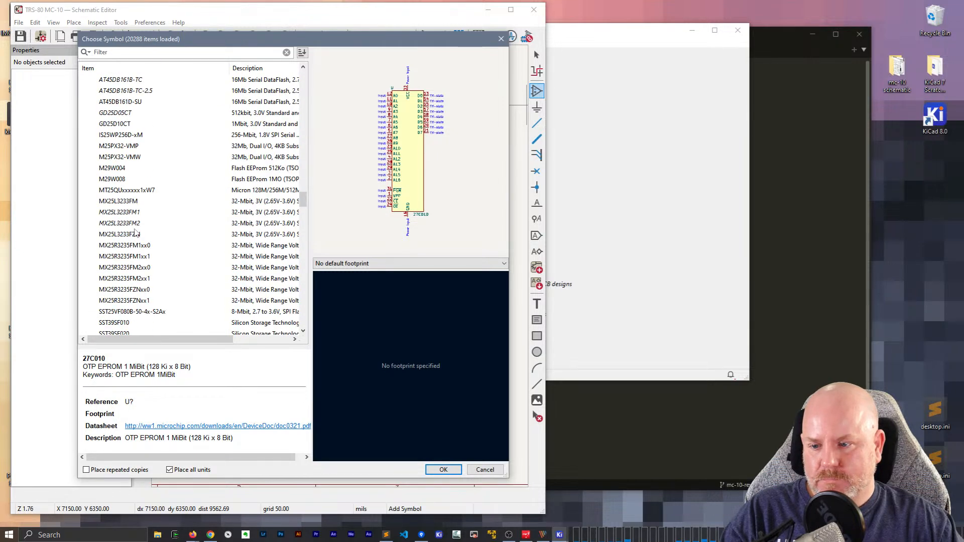
scroll(137, 231, "up", 5)
scroll(137, 231, "up", 8)
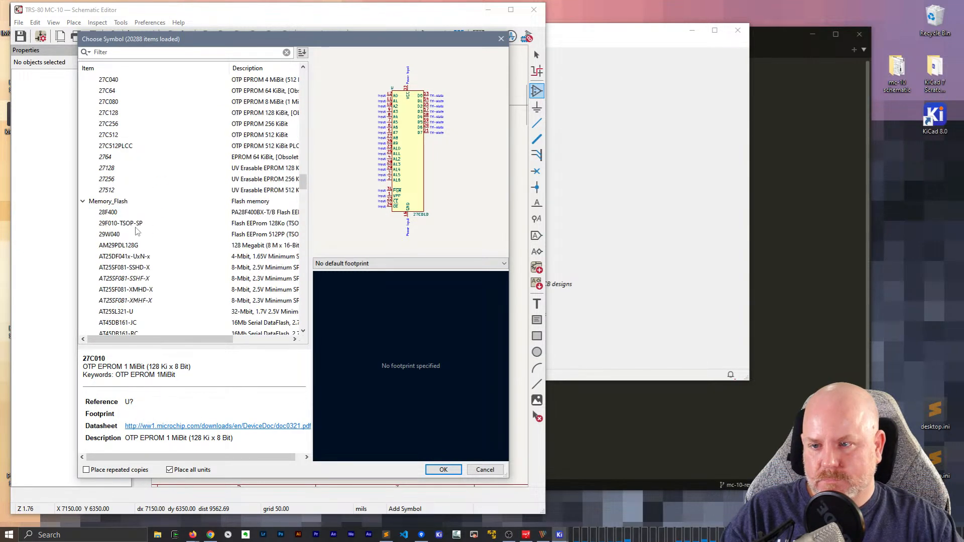
left_click(109, 213)
left_click(109, 224)
left_click(111, 235)
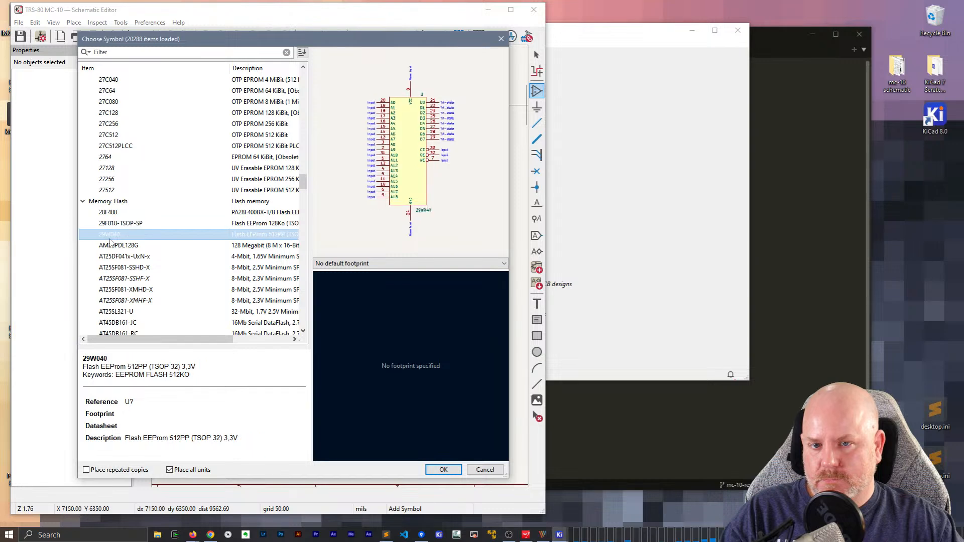
scroll(130, 217, "up", 5)
scroll(130, 217, "down", 3)
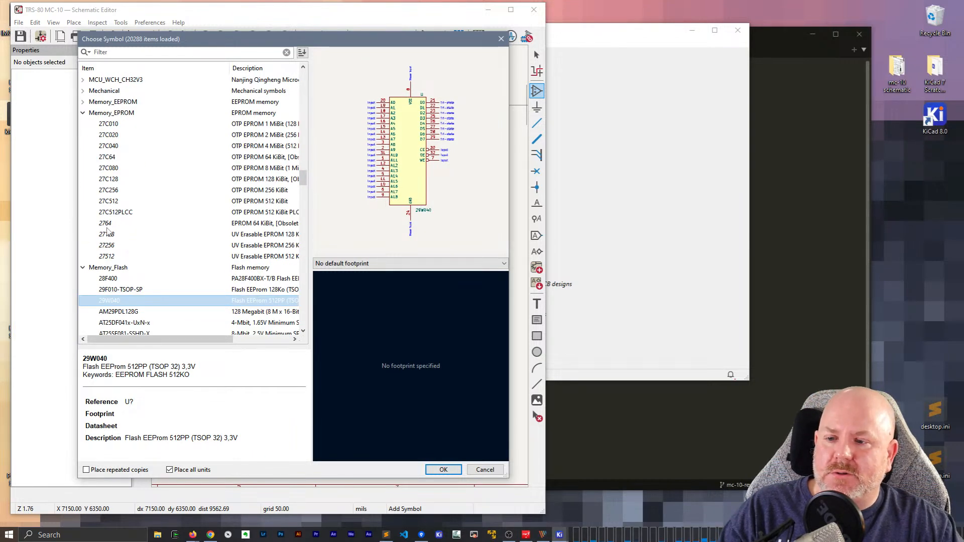
Preview the 2764 EPROM, then close the chooser without placing a part
left_click(107, 226)
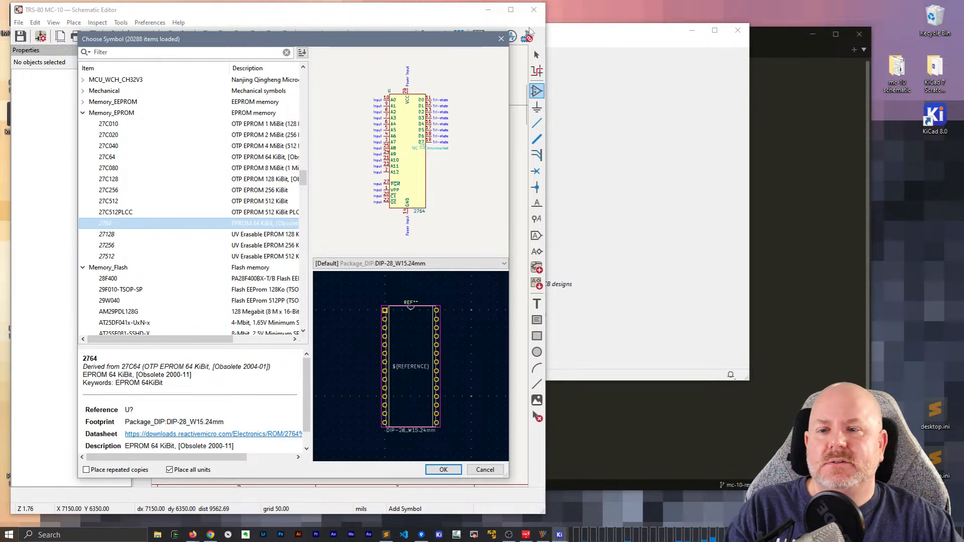
left_click(500, 39)
left_click(700, 181)
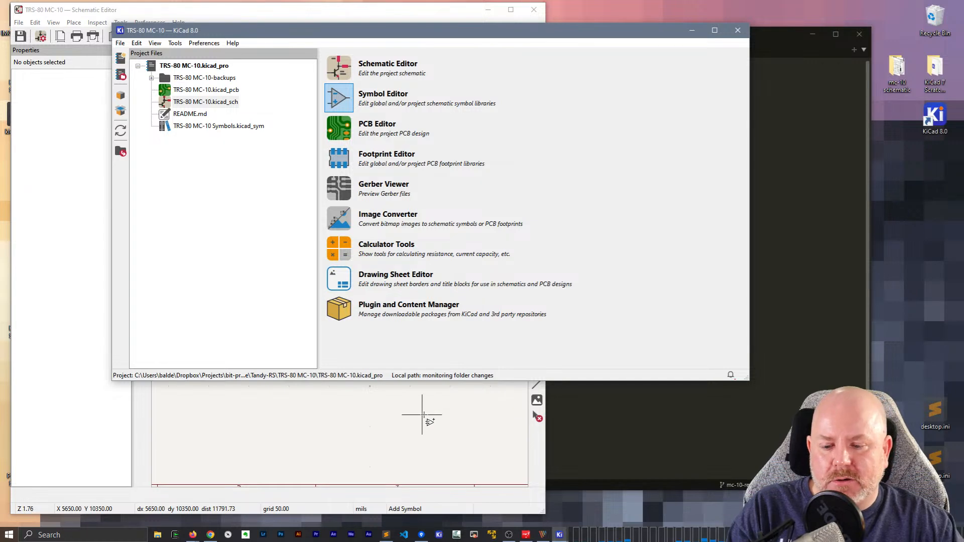
Show the 'circuit from waveguide_dot_se.png' MB8364 circuit in a restored PicPick window beside KiCad
mouse_move(194, 535)
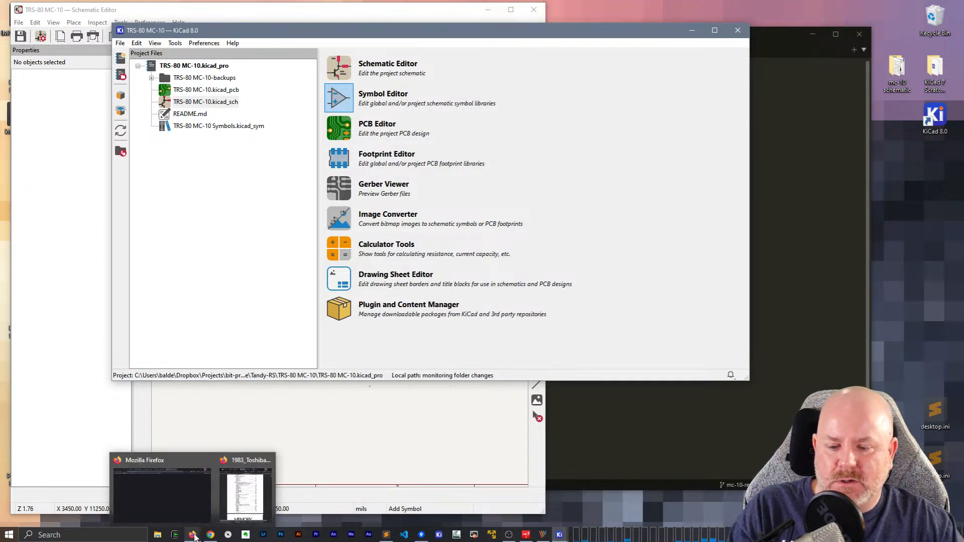
left_click(542, 535)
left_click(94, 38)
double_click(273, 10)
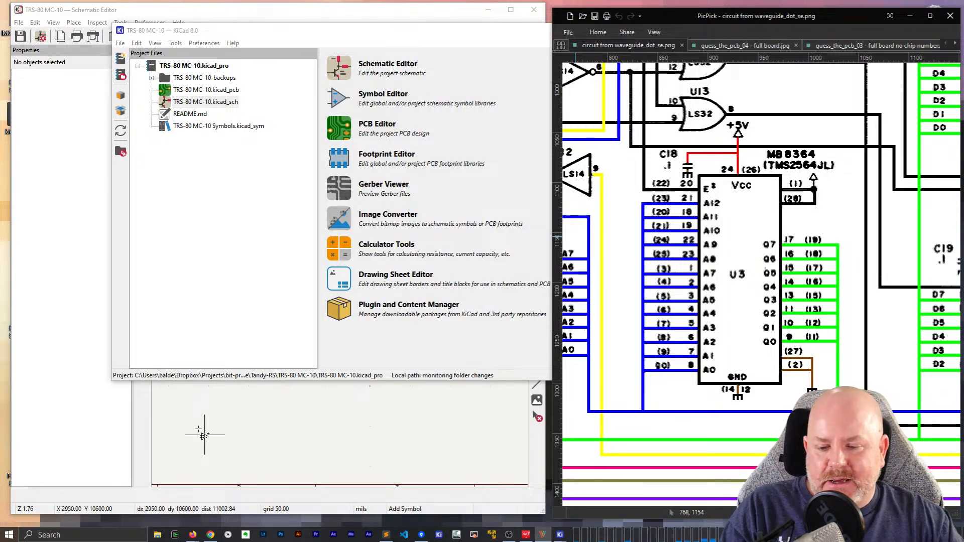
mouse_move(193, 535)
mouse_move(161, 512)
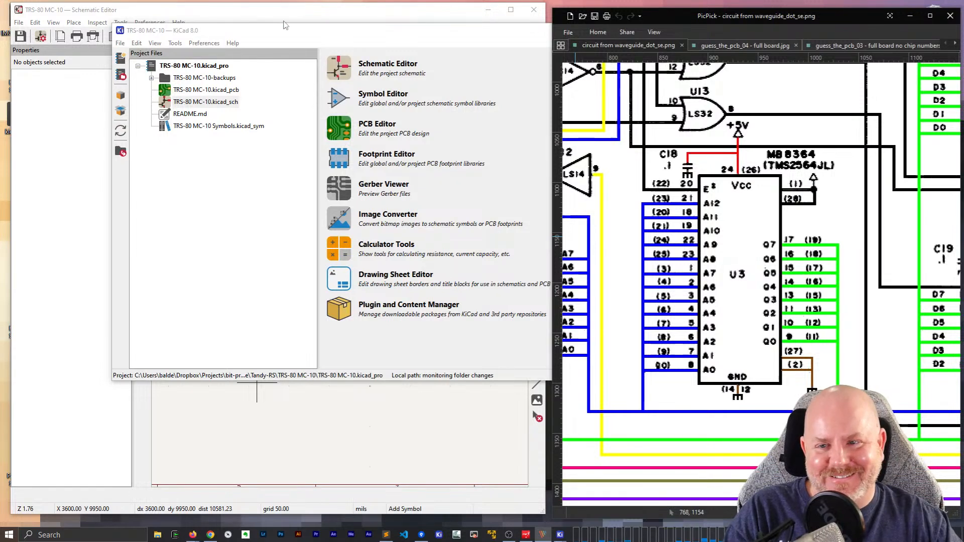
Cancel the pending Add Symbol placement with Esc and return to the KiCad project manager
left_click(287, 19)
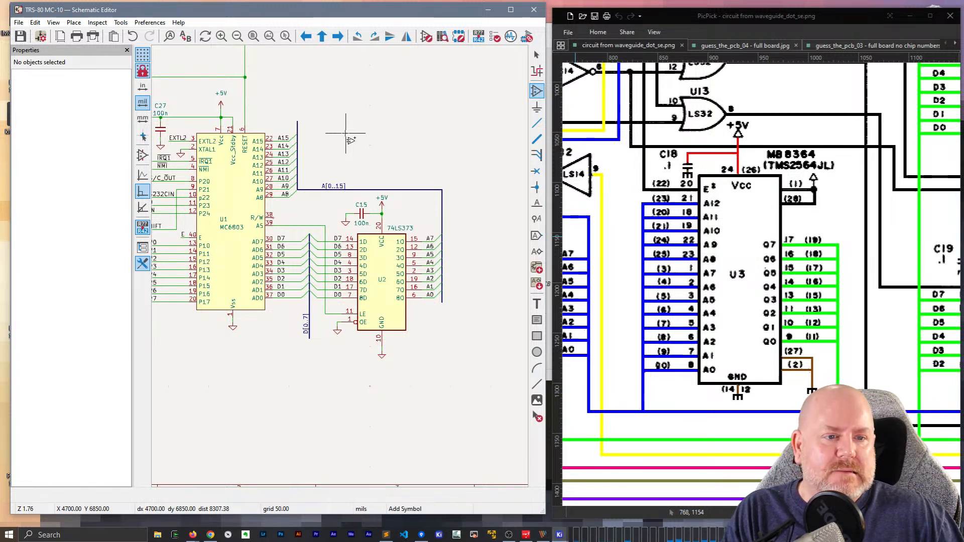
key("Escape")
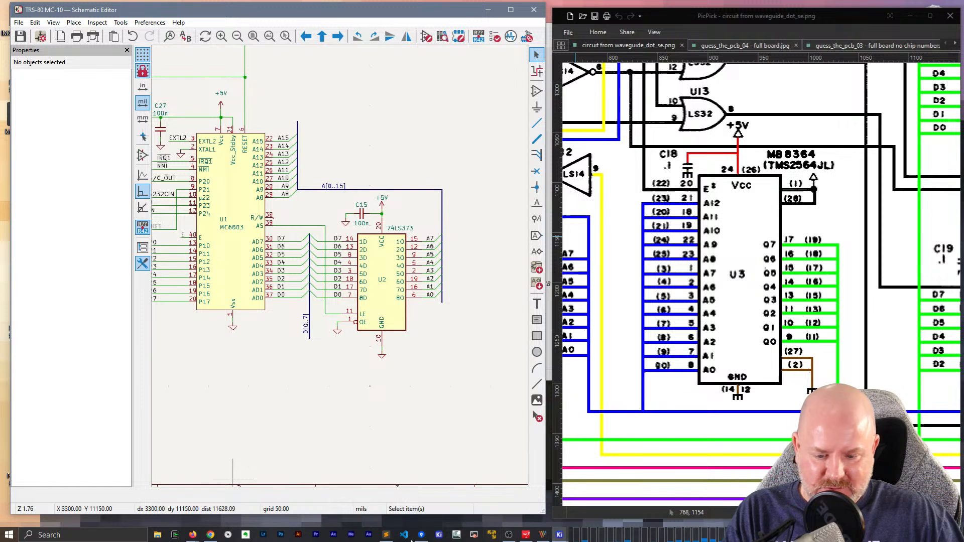
mouse_move(559, 535)
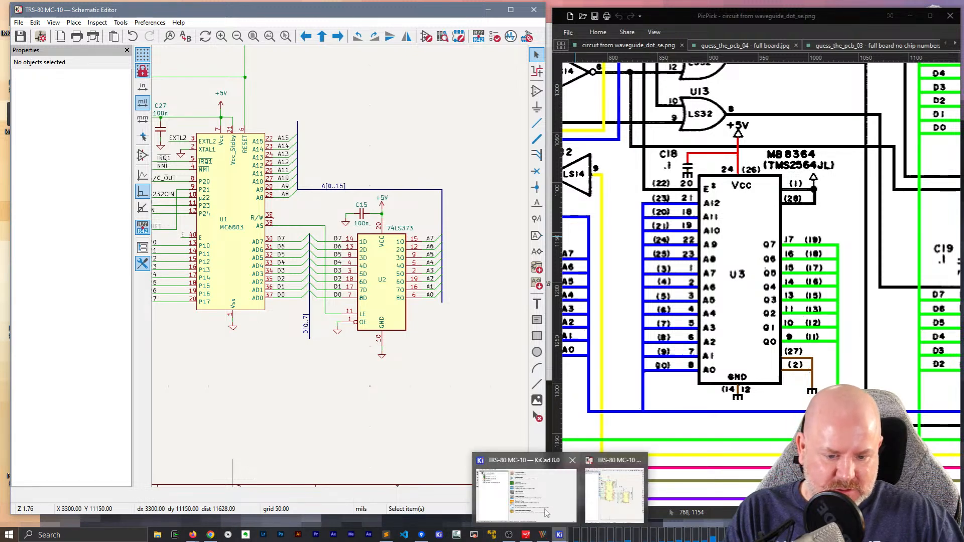
left_click(546, 513)
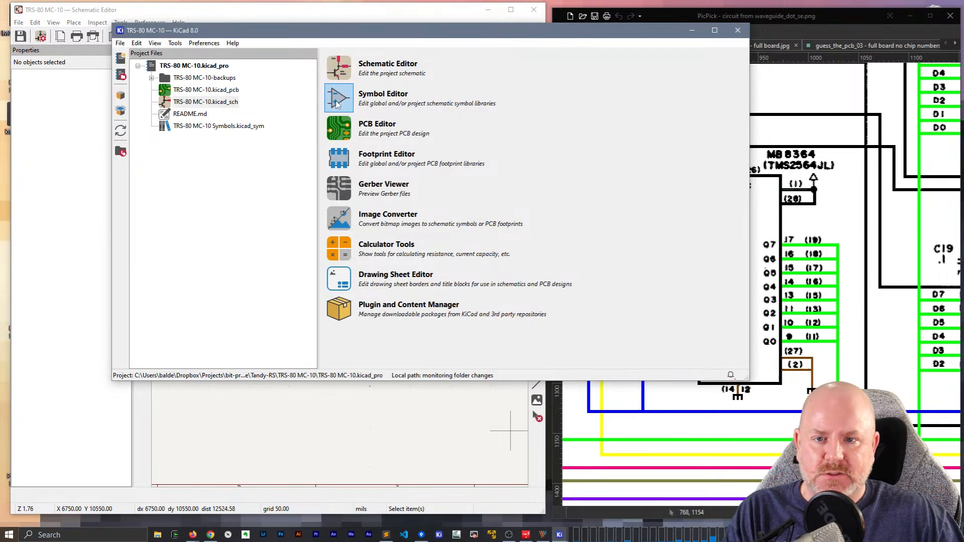
In the Symbol Editor, find the 2764 symbol and open its parent 27C64 for editing
left_click(346, 92)
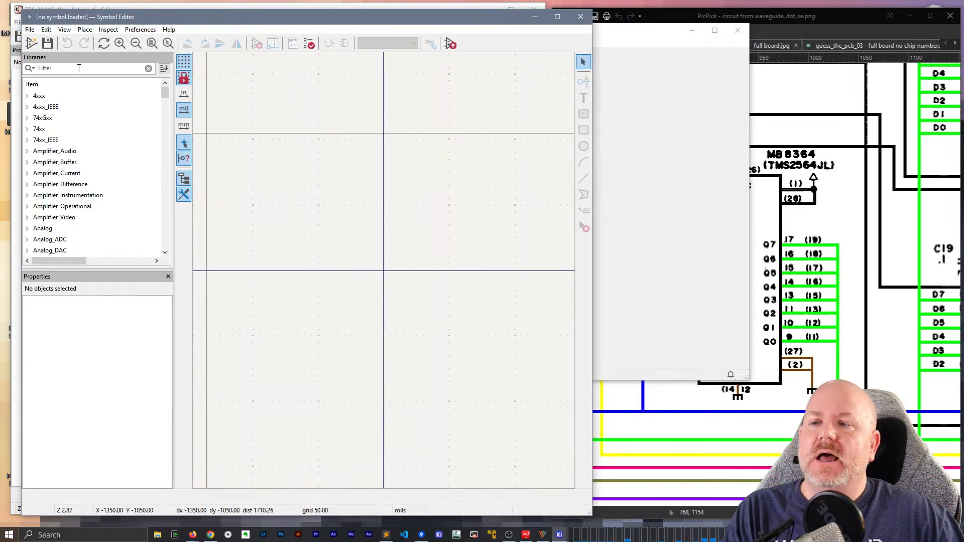
left_click(79, 68)
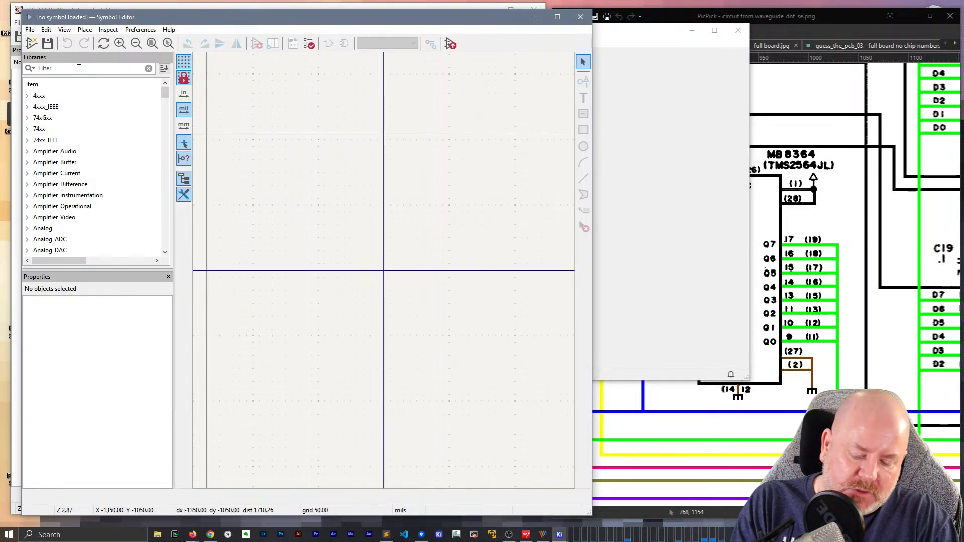
type("2764")
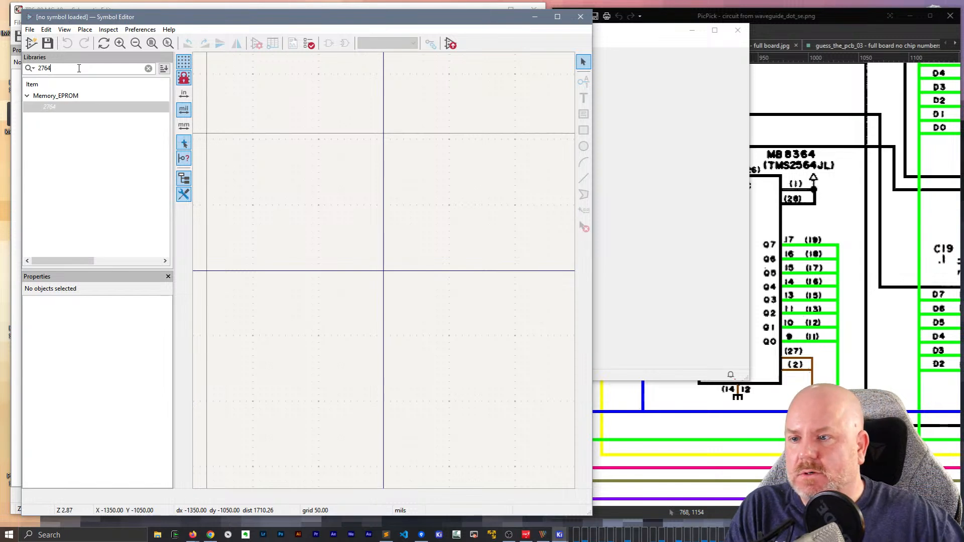
double_click(57, 106)
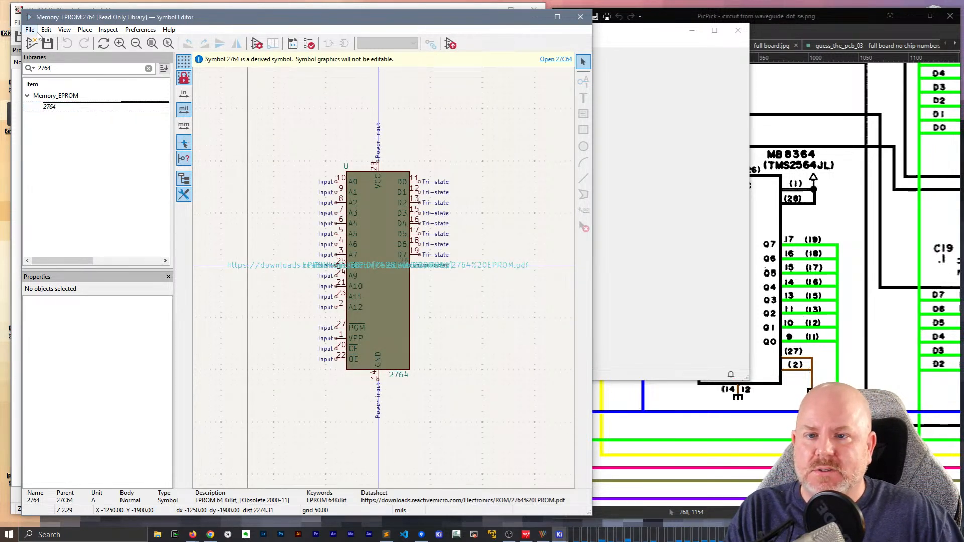
left_click(551, 60)
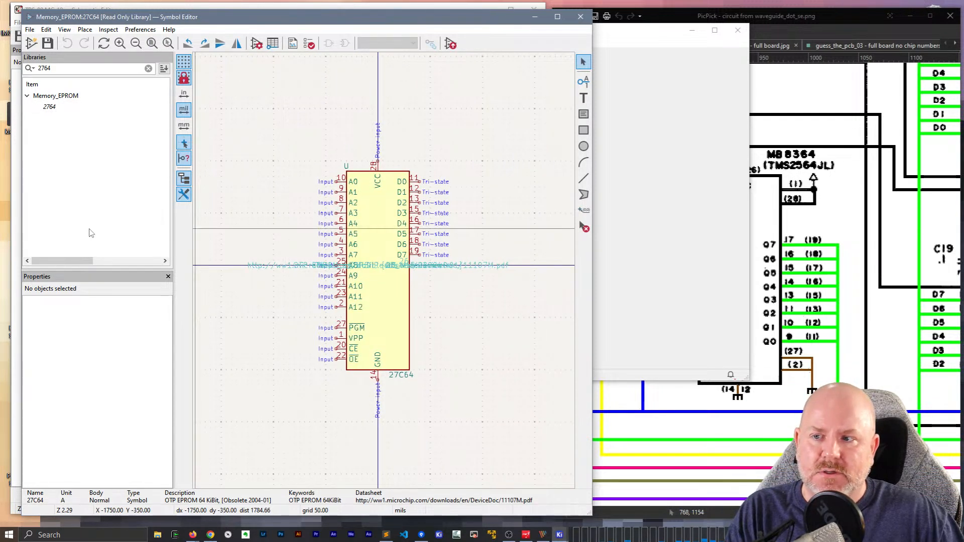
Save a renamed copy of the 27C64 into the TRS-80 MC-10 Symbols library
left_click(29, 30)
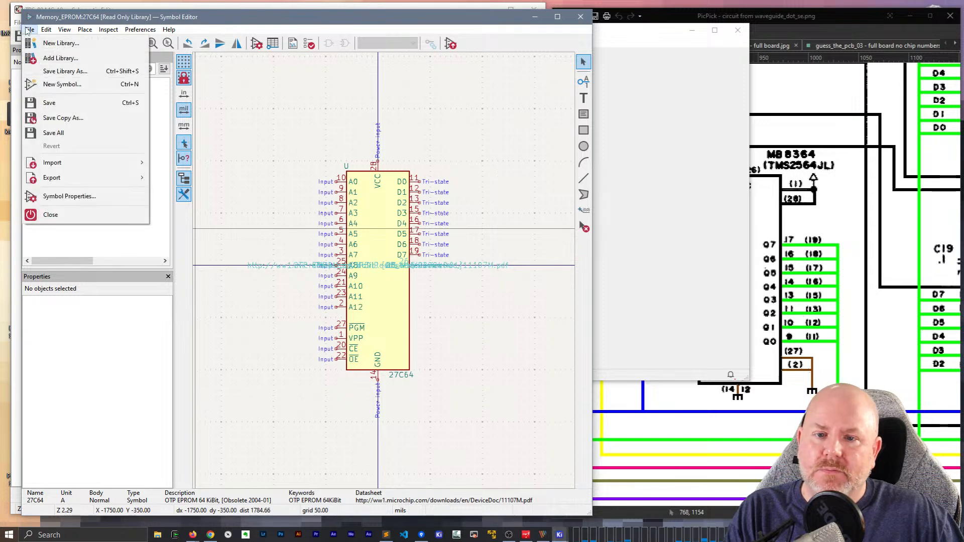
left_click(62, 119)
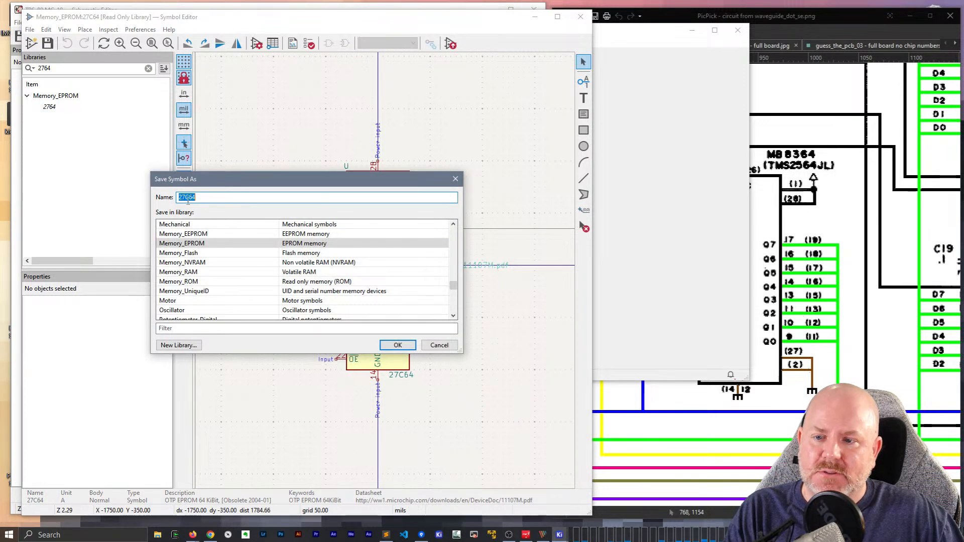
left_click(186, 198)
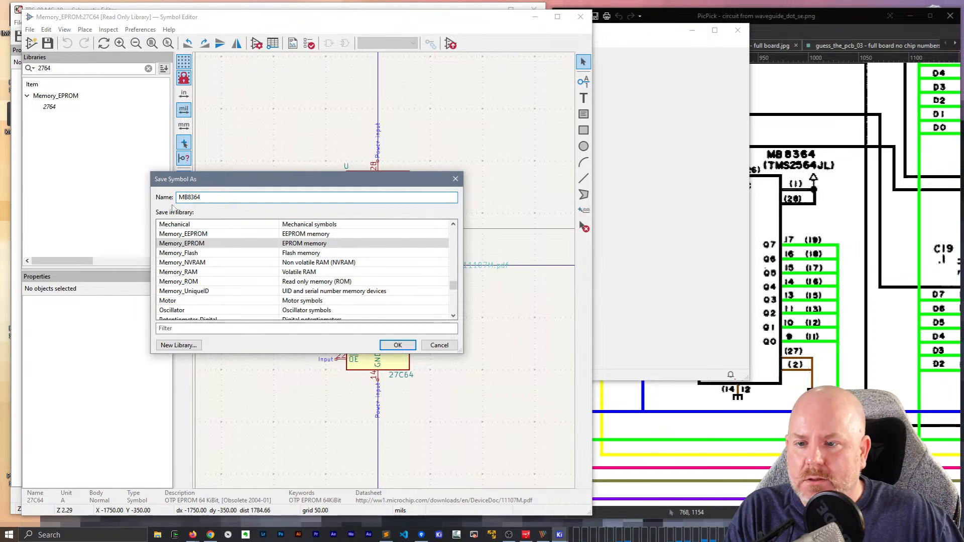
left_click(209, 329)
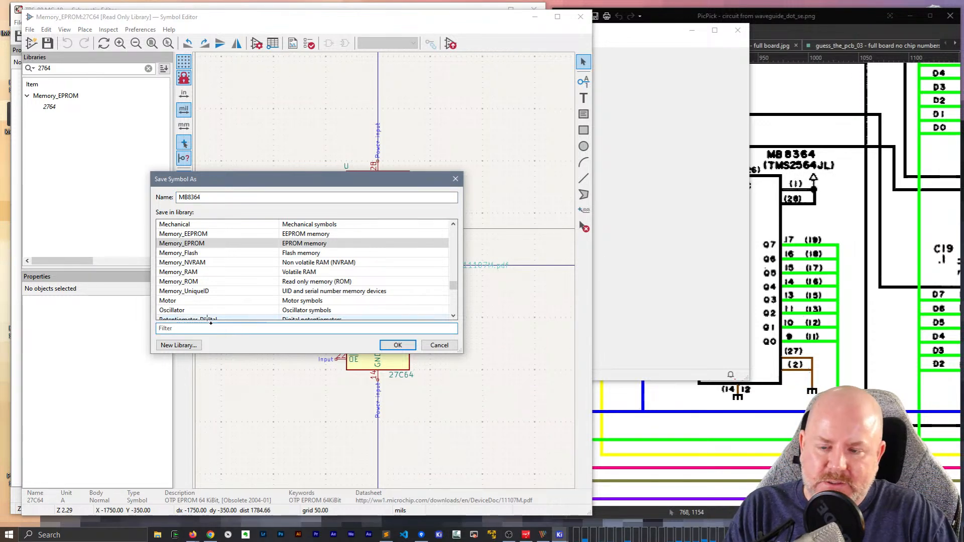
type("MC-10")
double_click(195, 226)
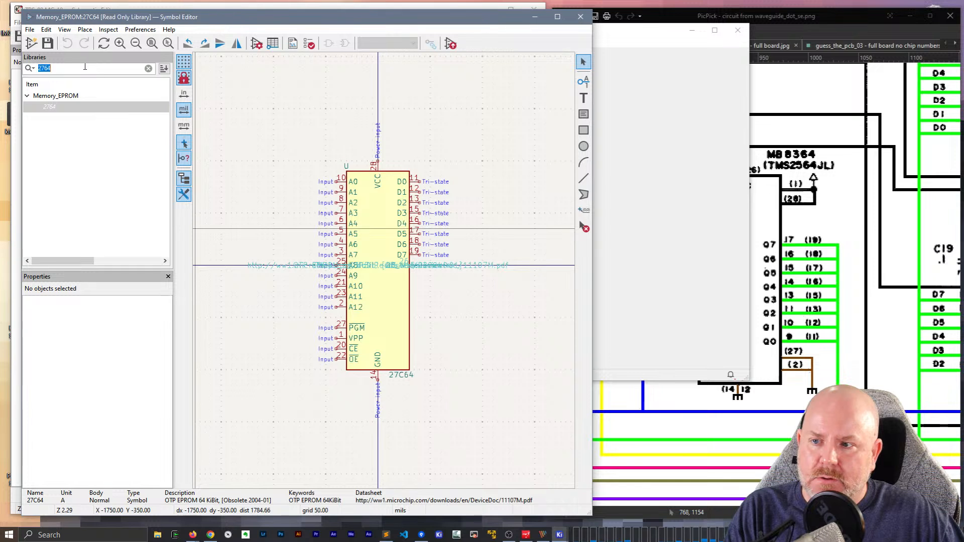
Filter for 8364, open the MB8364 symbol, save the library with Ctrl+S, then clear the filter
type("8364")
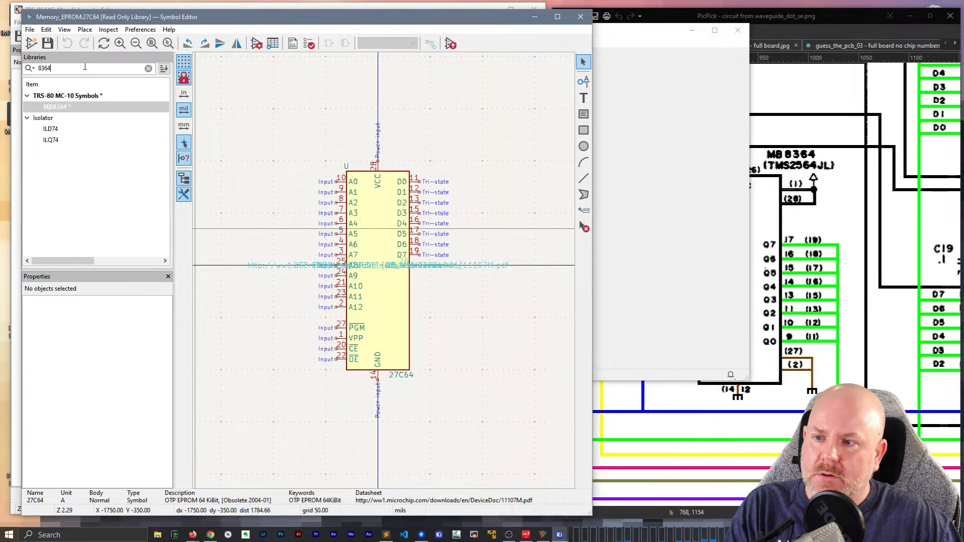
left_click(62, 110)
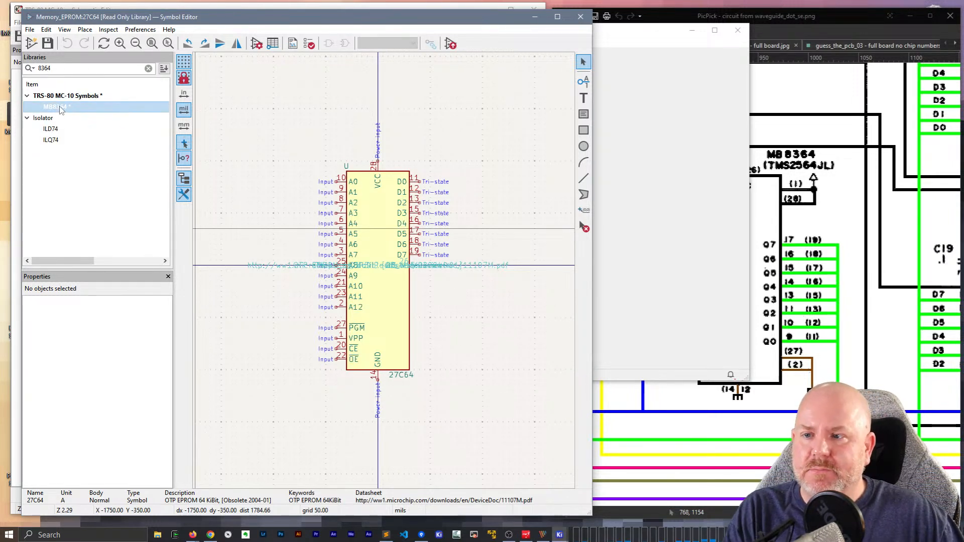
double_click(61, 109)
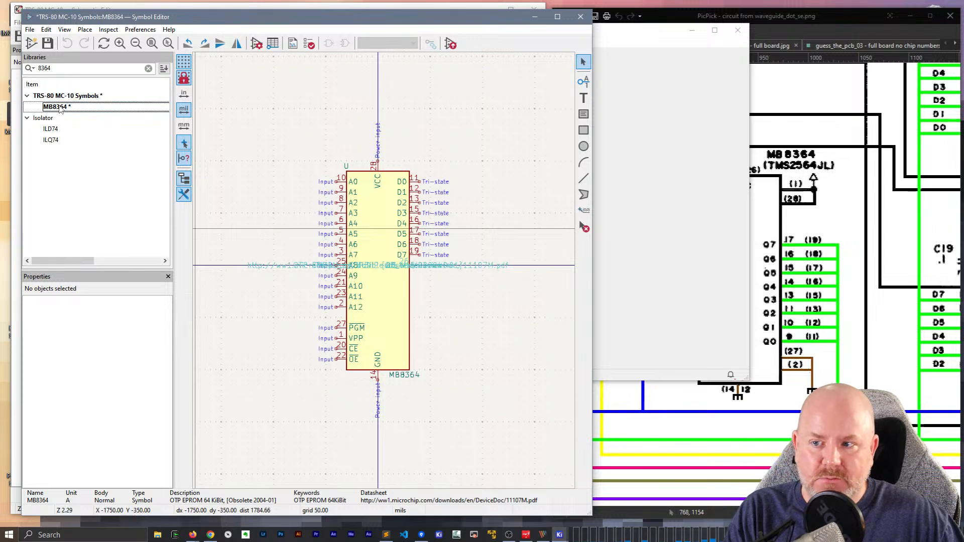
key("ctrl+s")
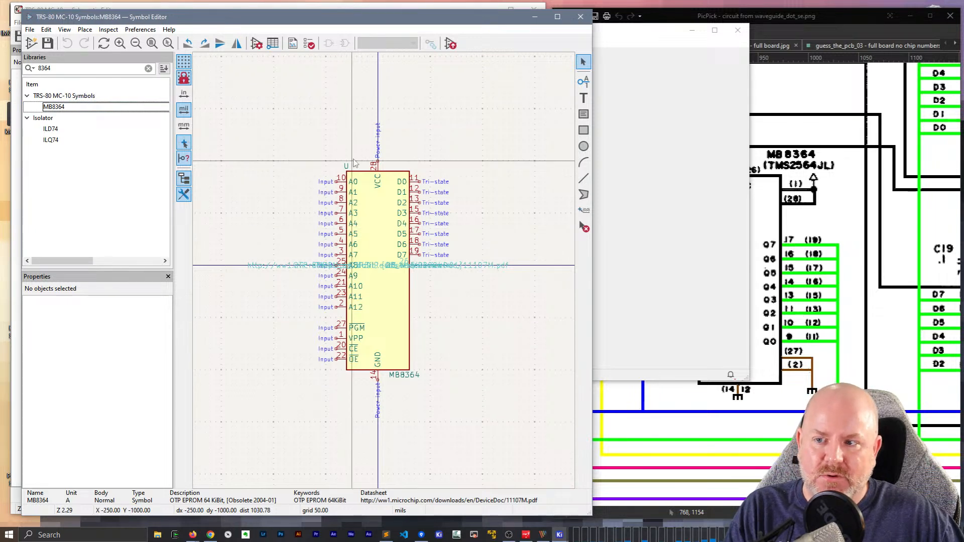
left_click(148, 68)
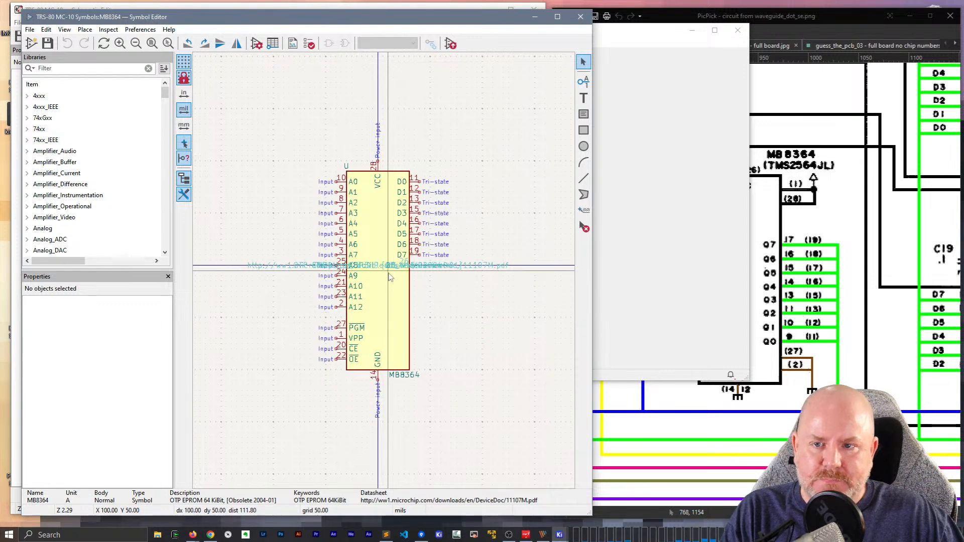
Clear MB8364's datasheet link and set its footprint to Package_DIP:DIP-24_W15.24mm
left_click(259, 46)
left_click(236, 143)
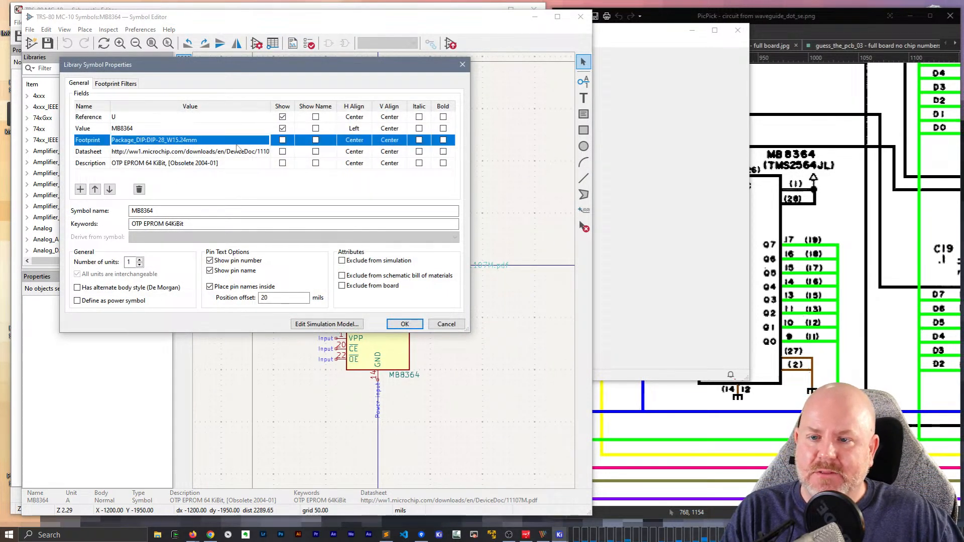
left_click(235, 153)
key("BackSpace")
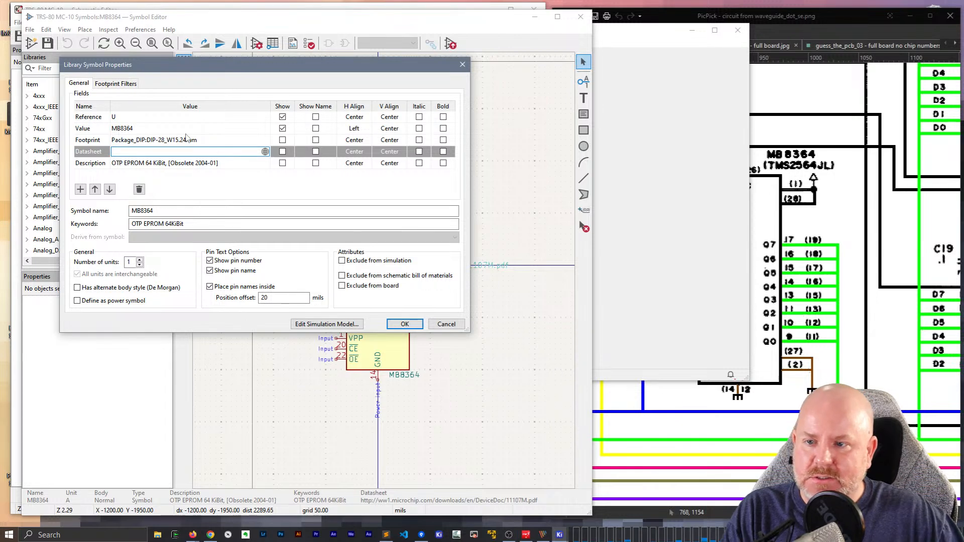
left_click(196, 141)
left_click(264, 140)
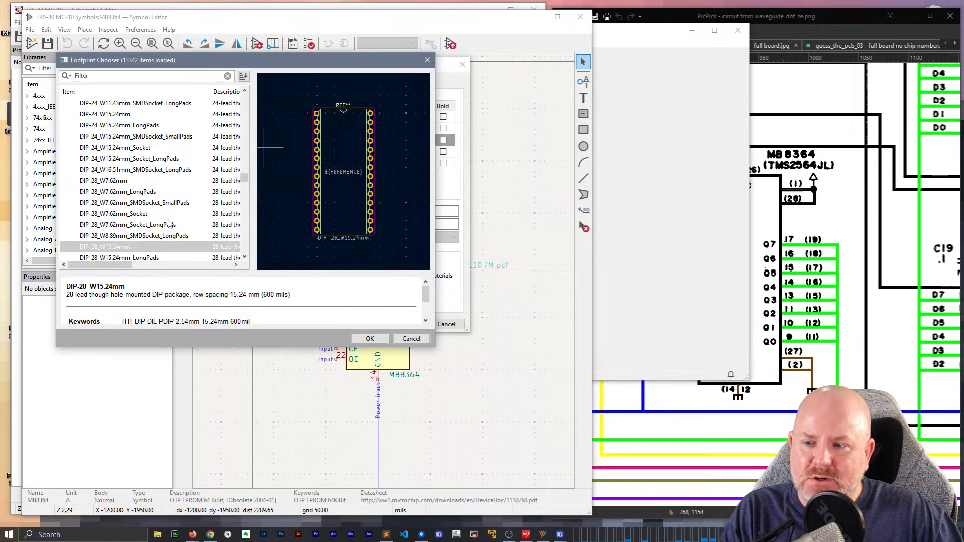
left_click(106, 75)
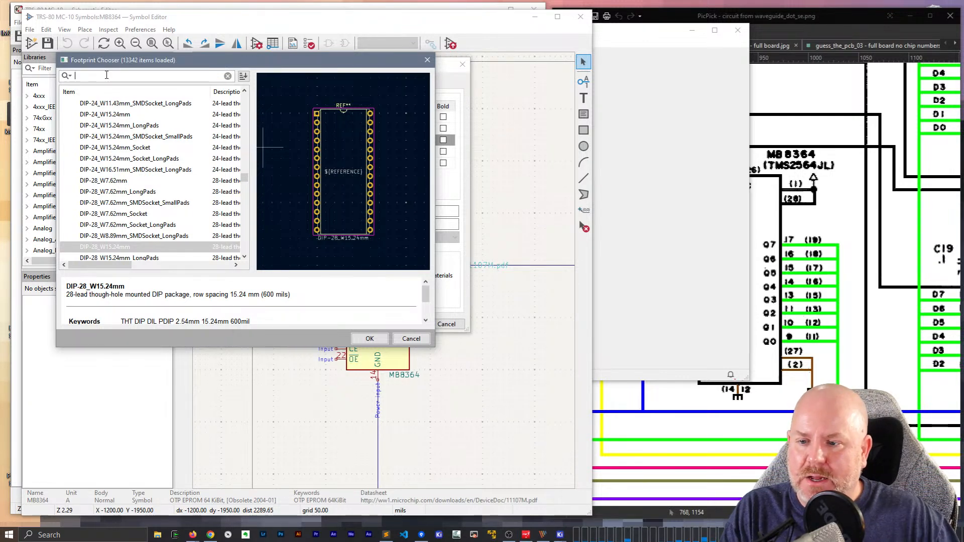
key("Return")
left_click(165, 141)
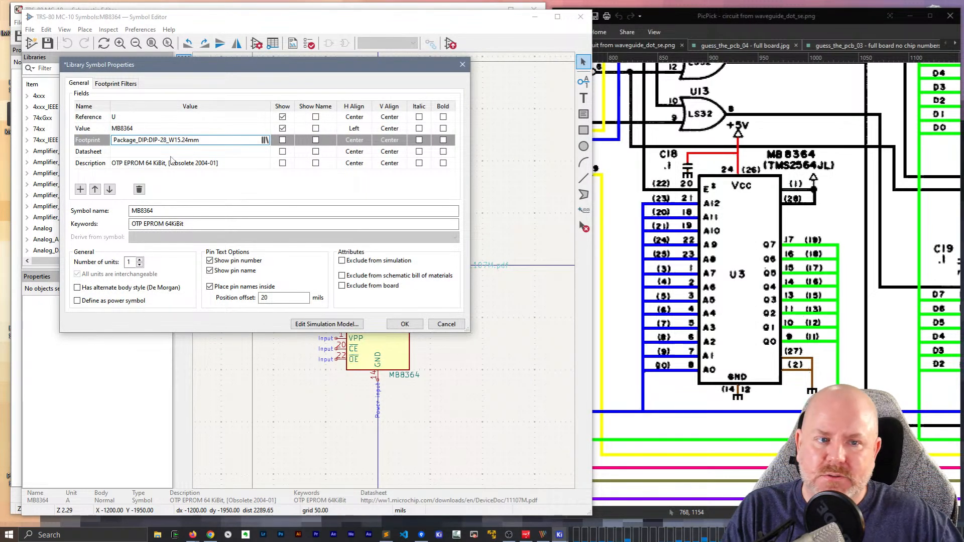
key("Return")
left_click(267, 141)
left_click(267, 142)
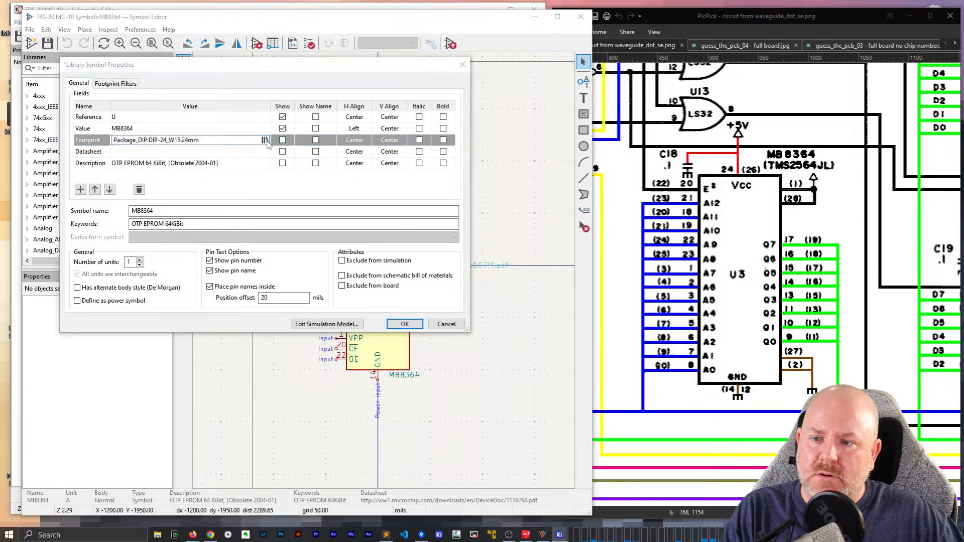
key("Escape")
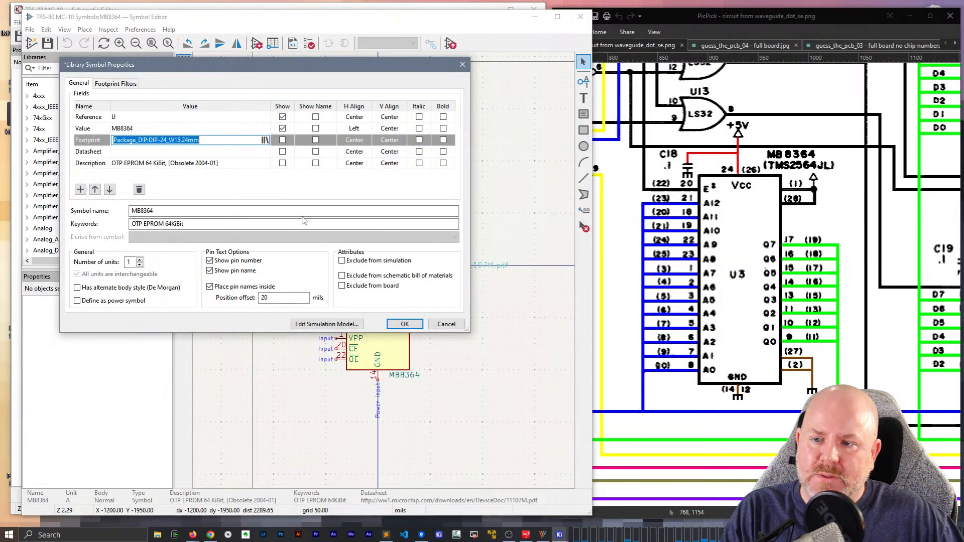
Replace the description with 'EPROM', trim keywords to 'PROM 64KiBit', and apply the changes
left_click(203, 165)
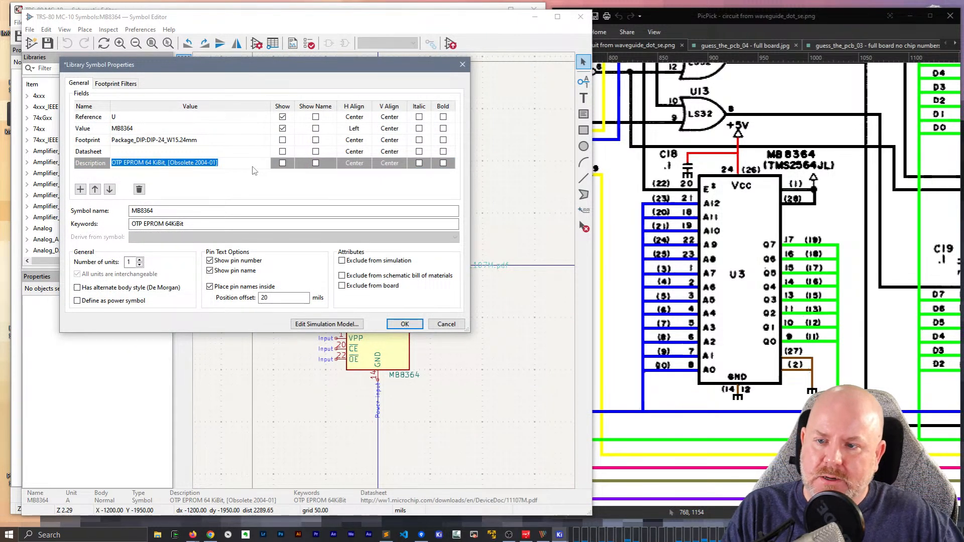
key("BackSpace")
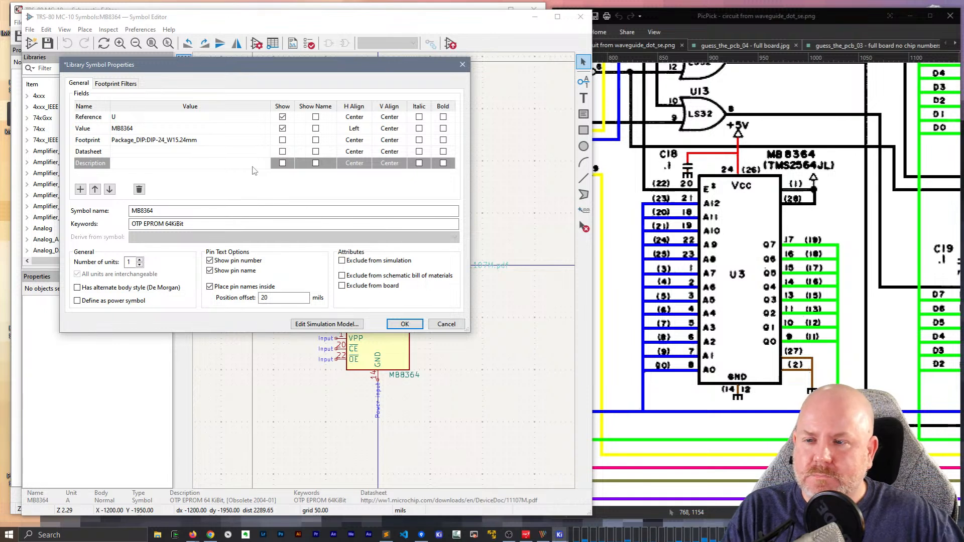
left_click(216, 174)
left_click(177, 167)
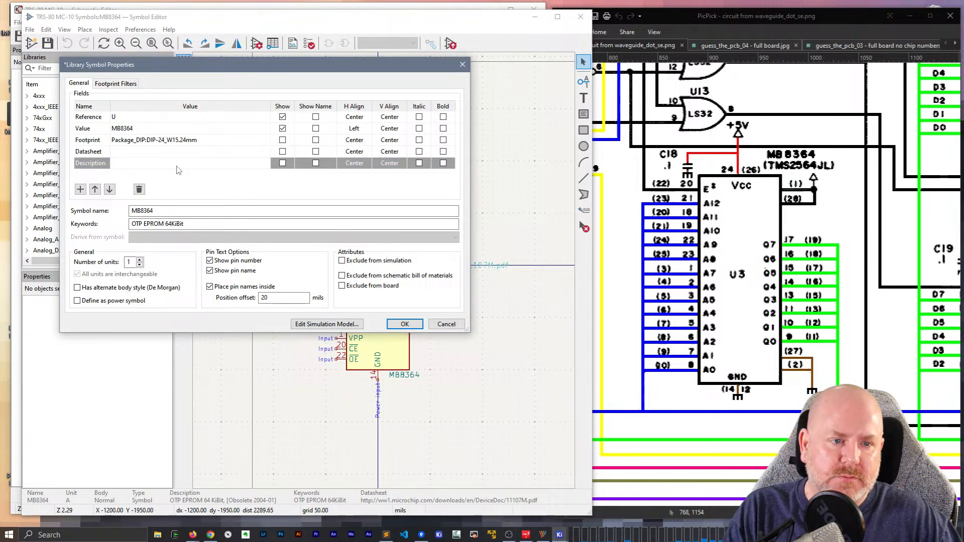
type("EPR")
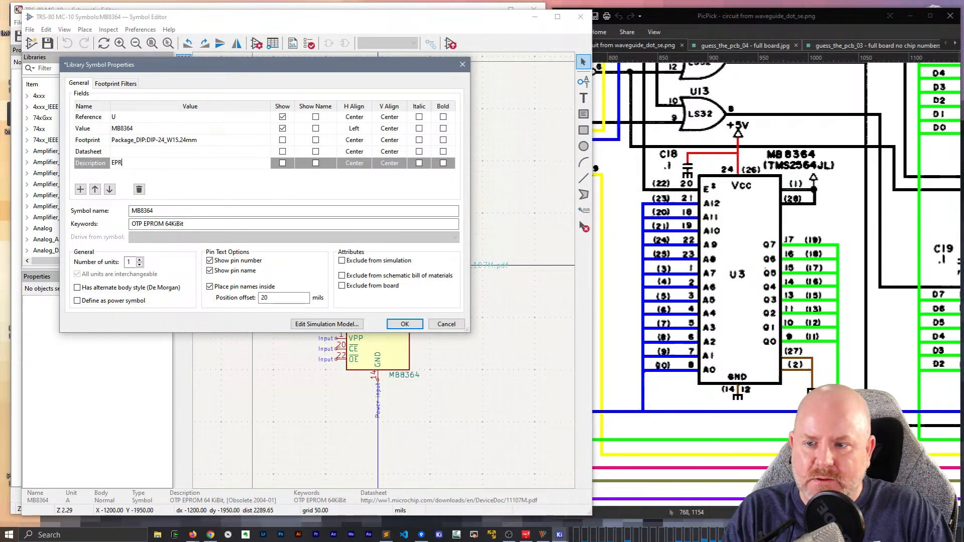
type("OM")
key("Tab")
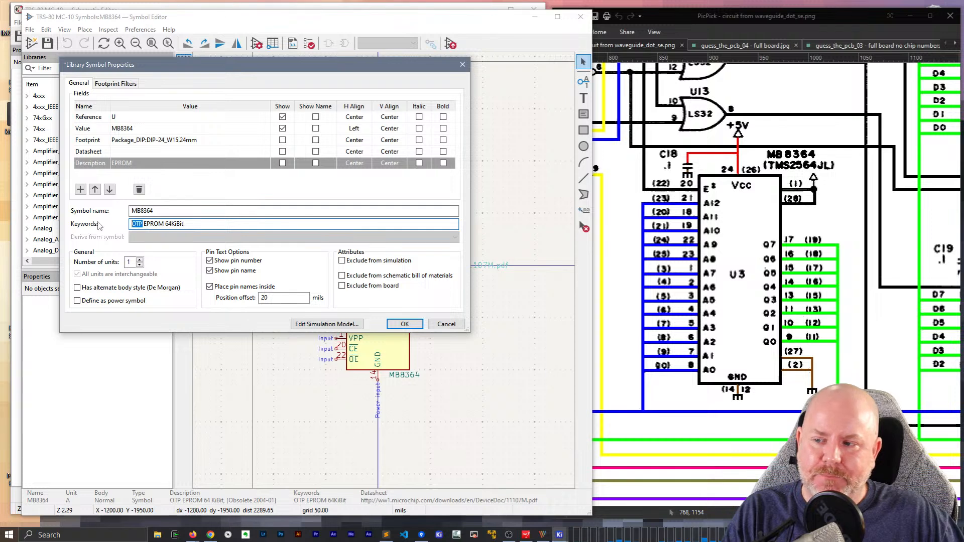
key("Delete")
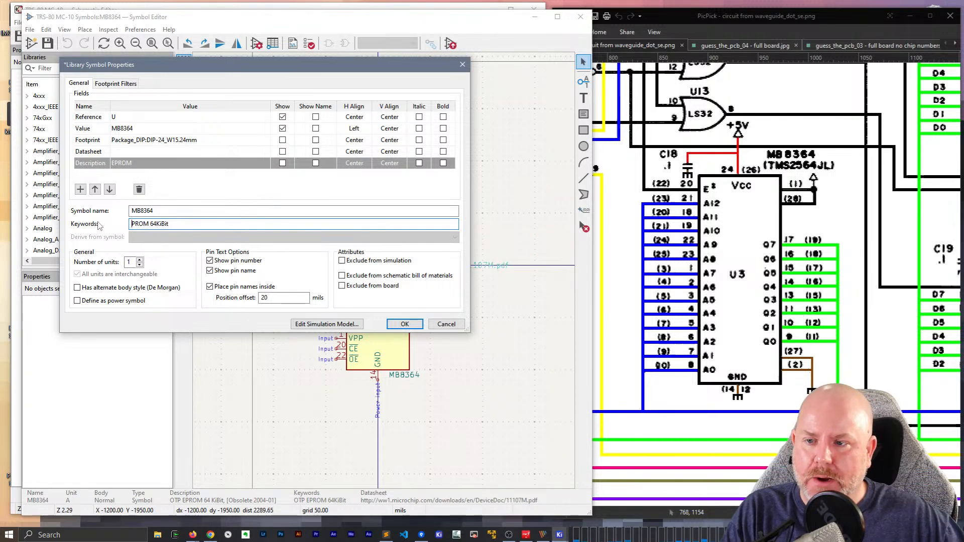
left_click(405, 324)
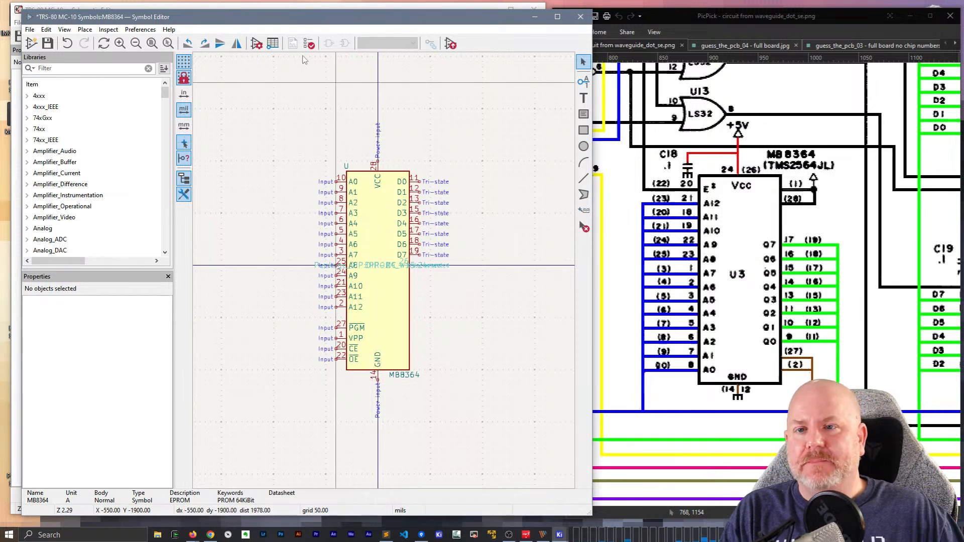
Renumber MB8364's VCC power pin to 24
left_click(386, 212)
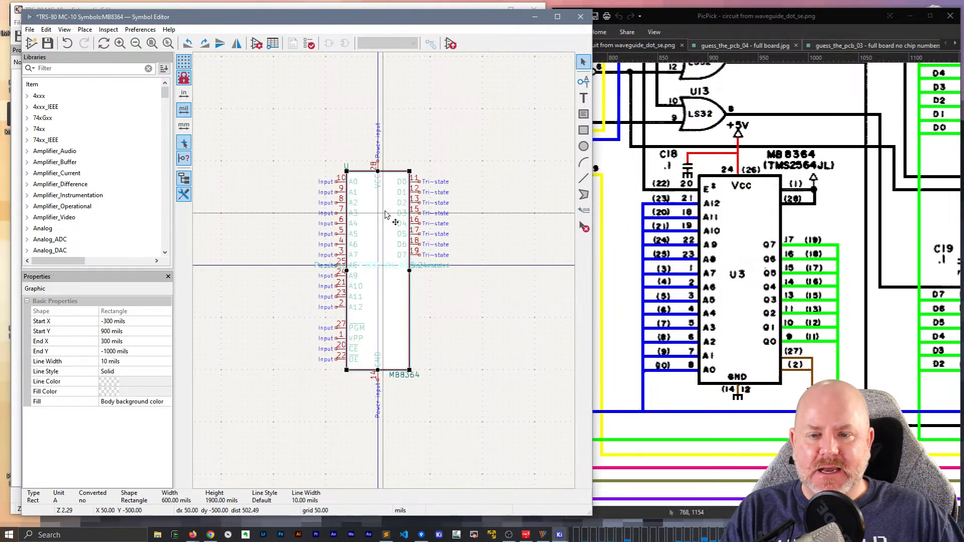
left_click(299, 65)
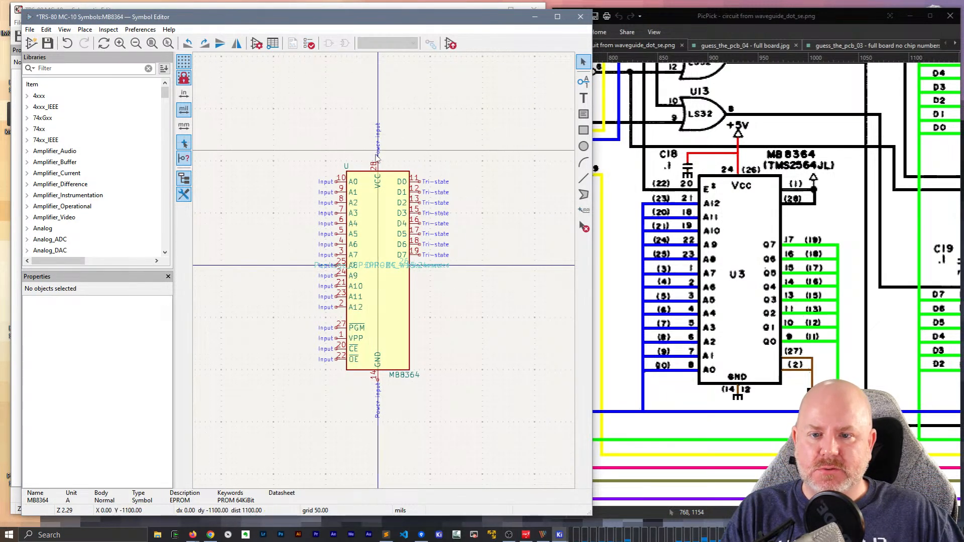
left_click(377, 171)
left_click(123, 332)
type("24")
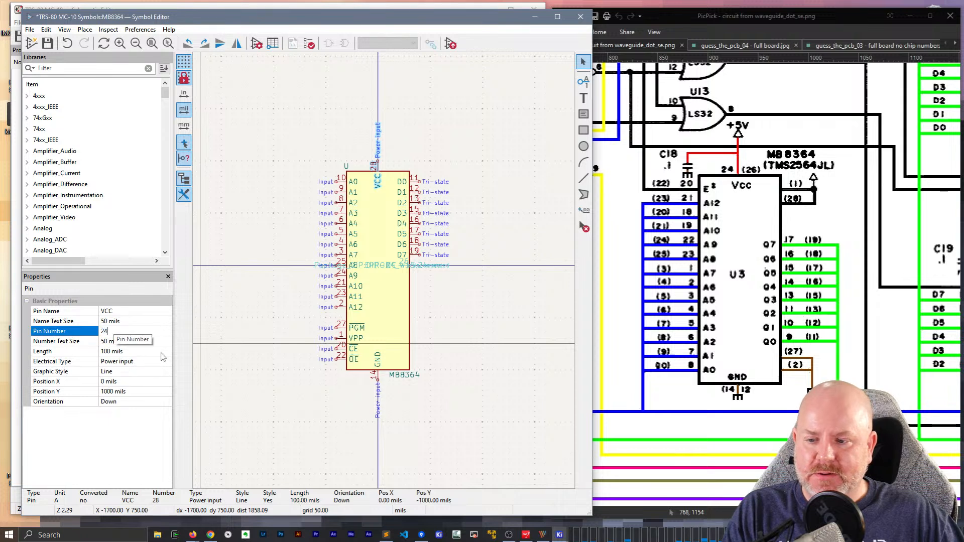
key("Return")
Renumber the GND pin to 12
left_click(379, 379)
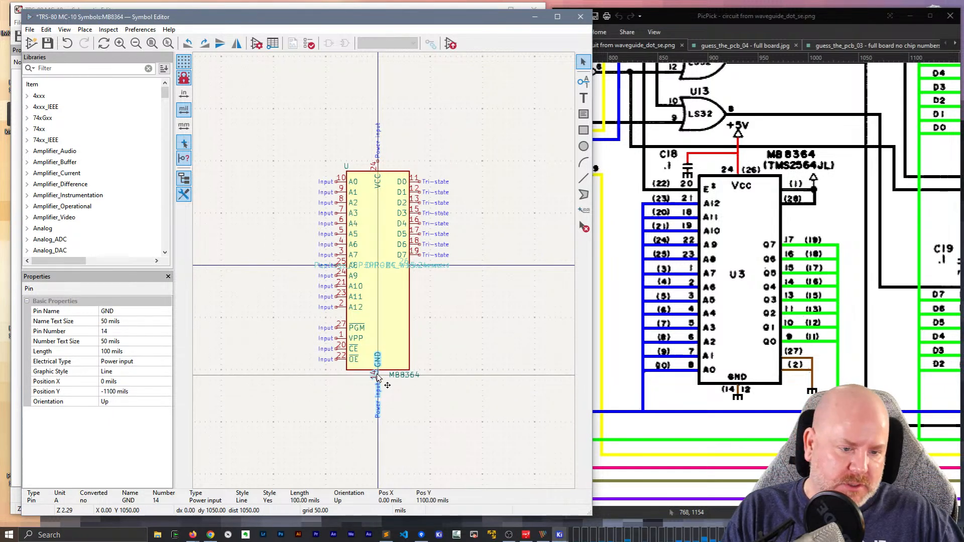
left_click(123, 332)
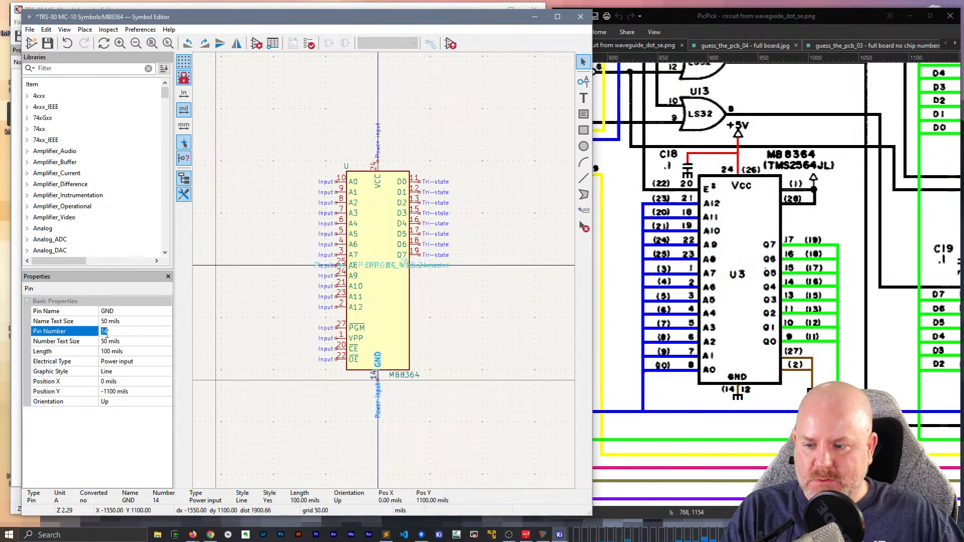
type("12")
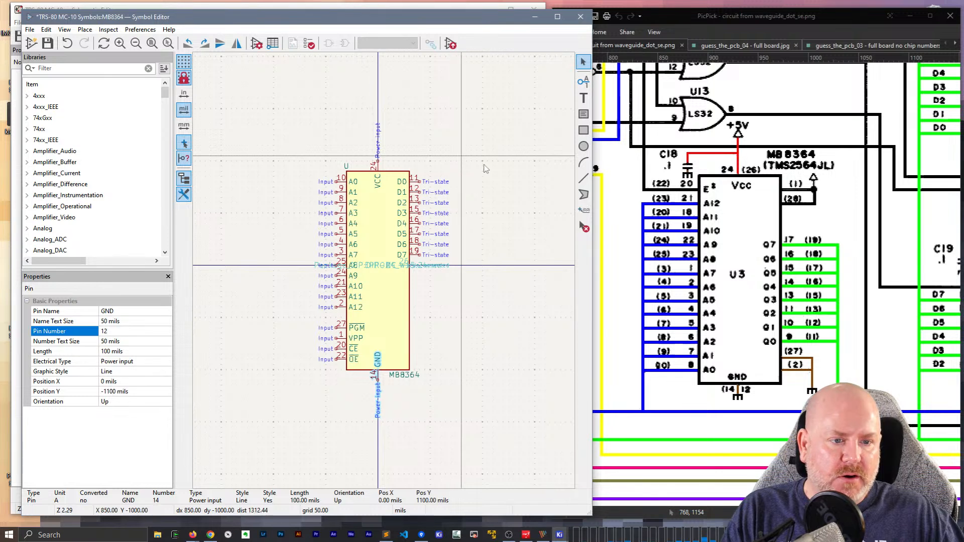
left_click(516, 274)
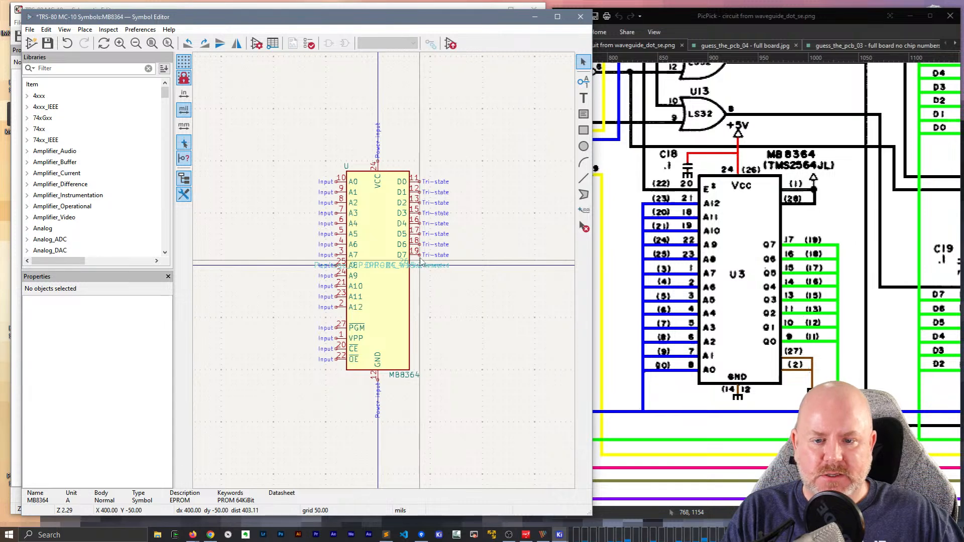
Select the D0–D7 data pins, then widen the PicPick diagram to view U2's wiring
left_click_drag(420, 257, 415, 179)
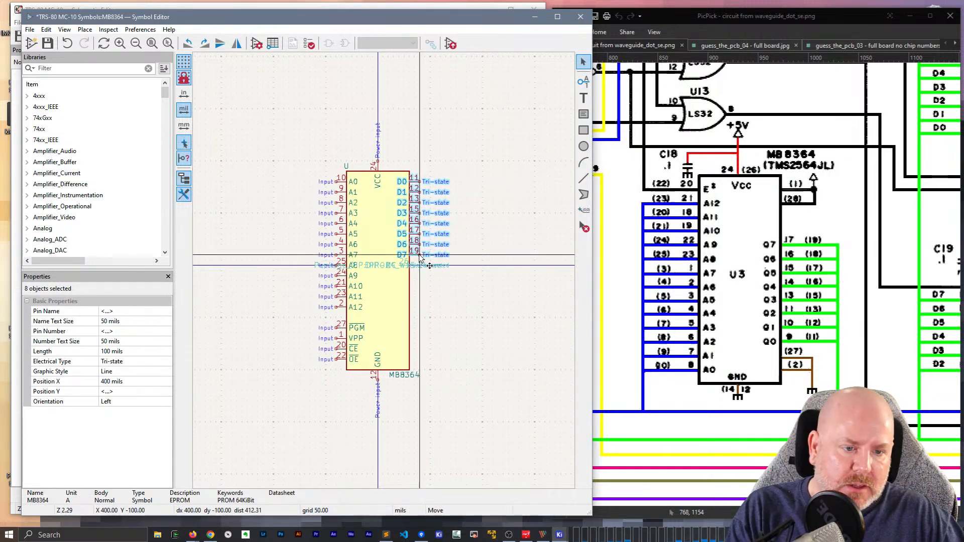
key("m")
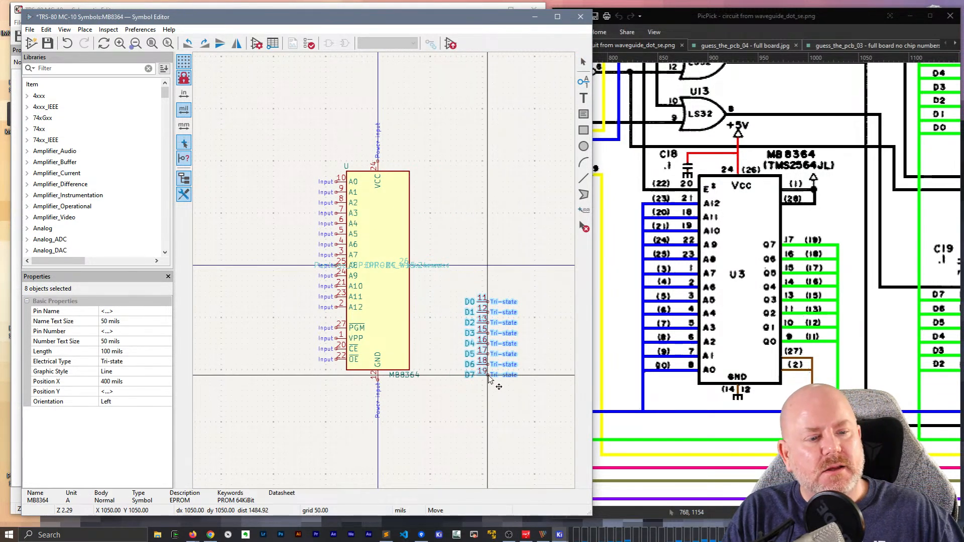
key("Escape")
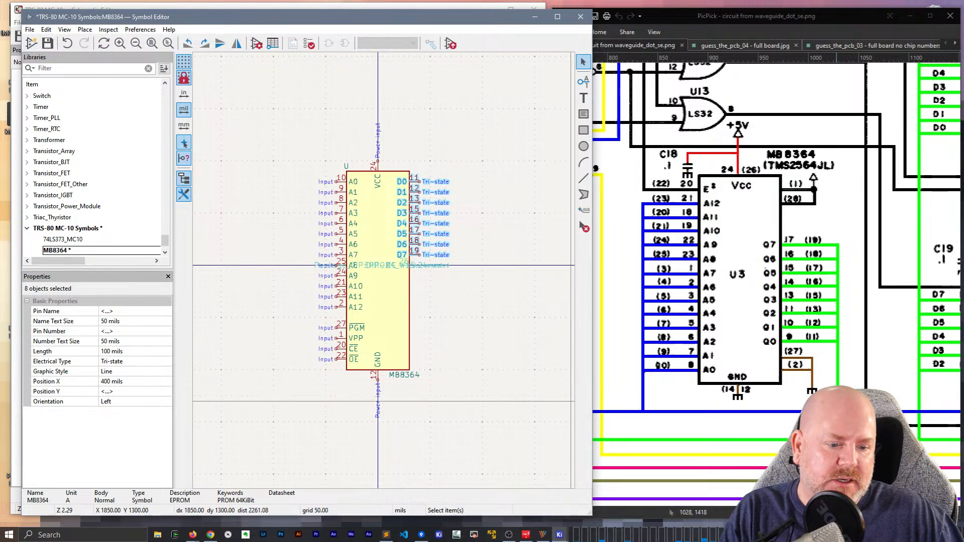
left_click_drag(743, 502, 692, 511)
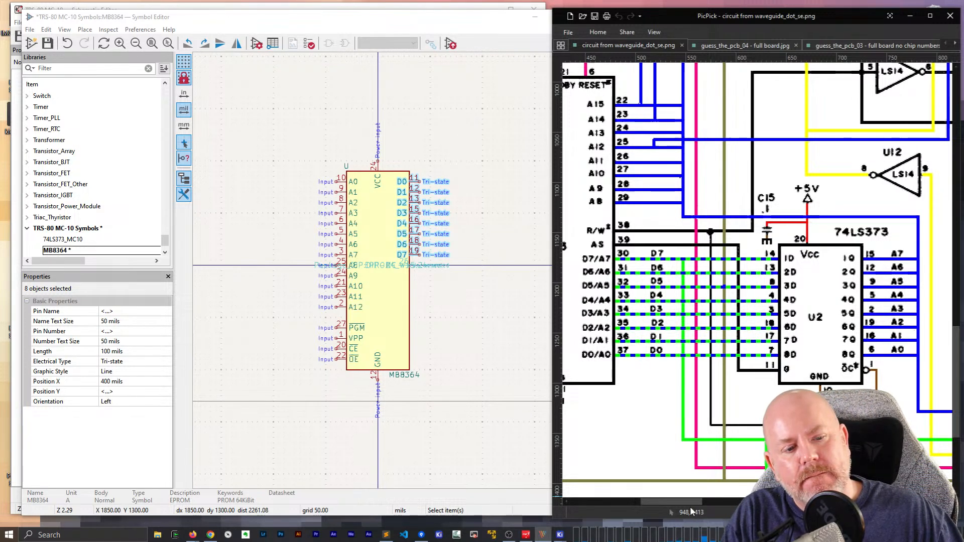
Mirror the D0–D7 data pins so D7 is on top and move them lower on the body
left_click_drag(692, 511, 753, 509)
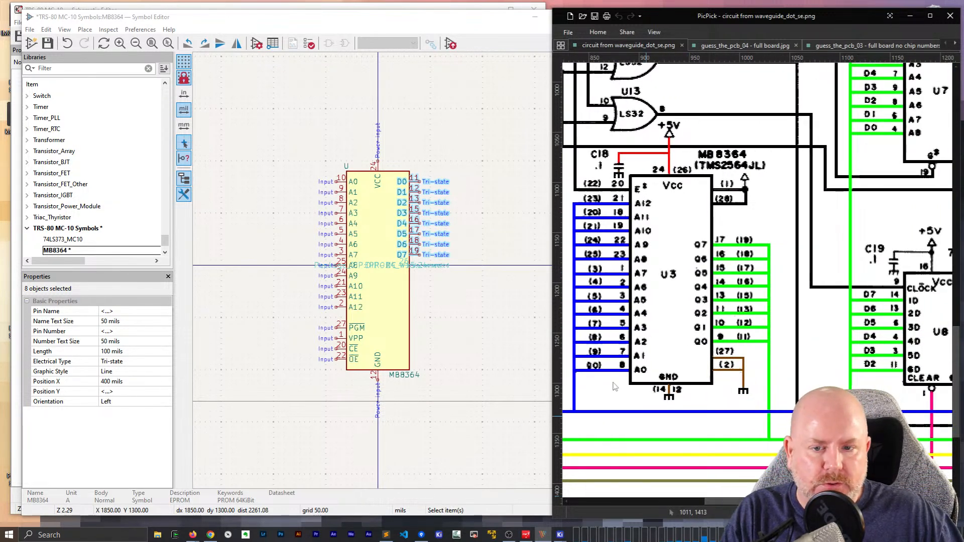
scroll(426, 184, "up", 3)
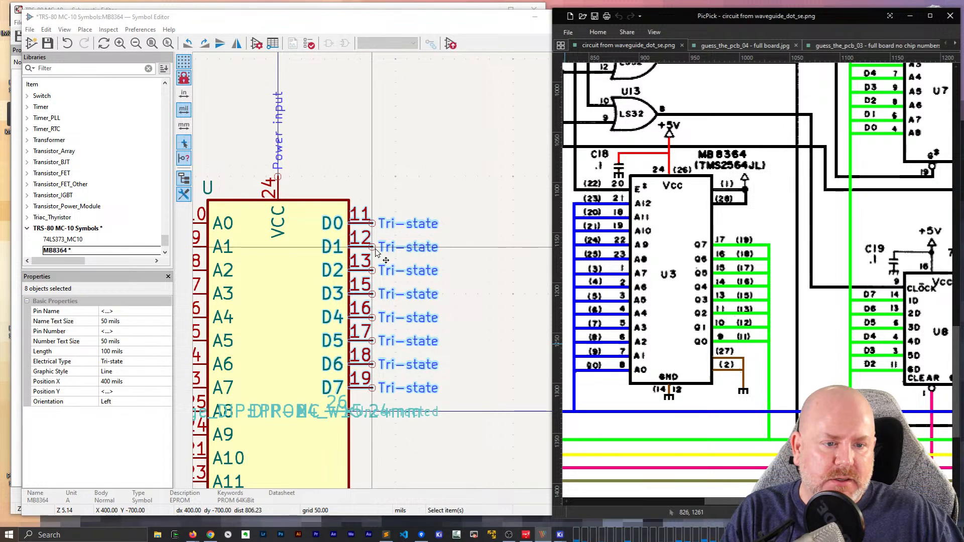
scroll(375, 251, "down", 2)
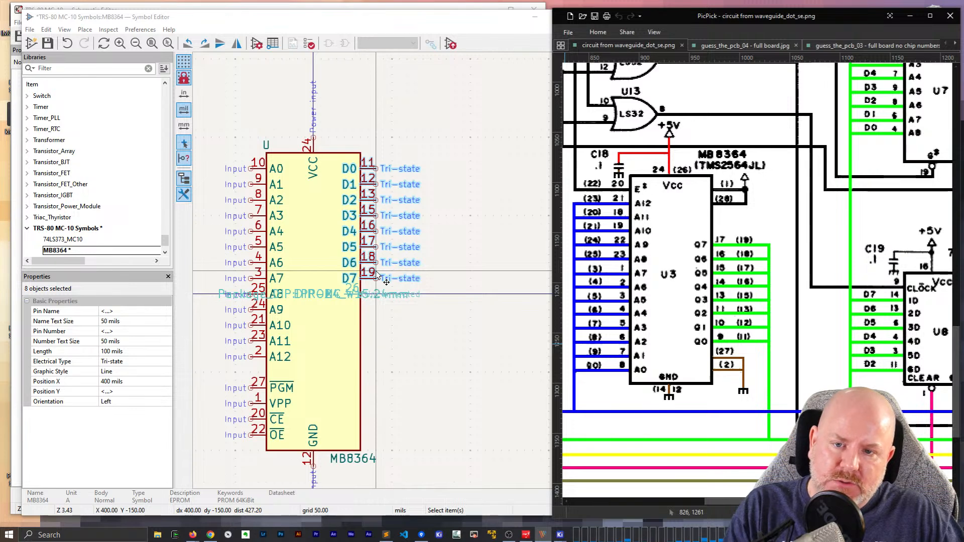
left_click(375, 284)
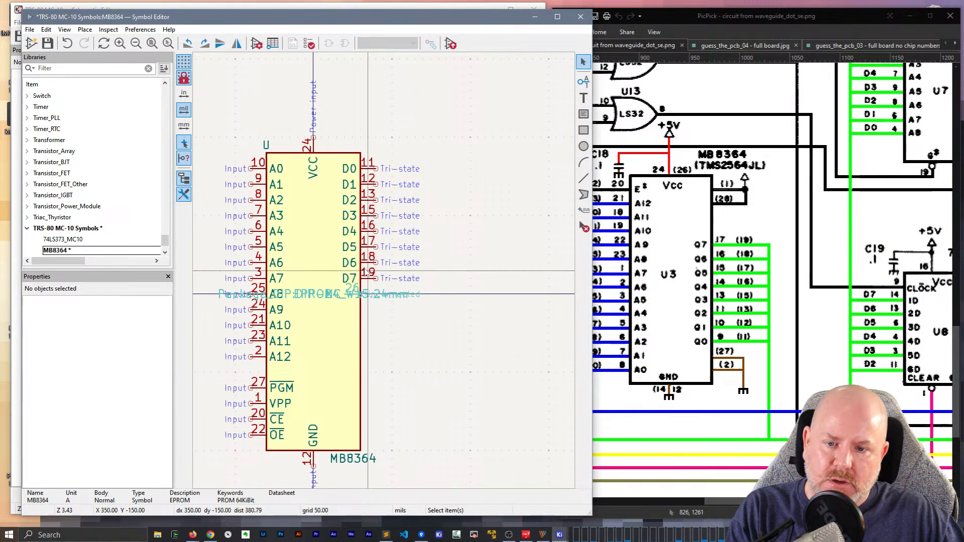
left_click_drag(381, 284, 365, 154)
key("y")
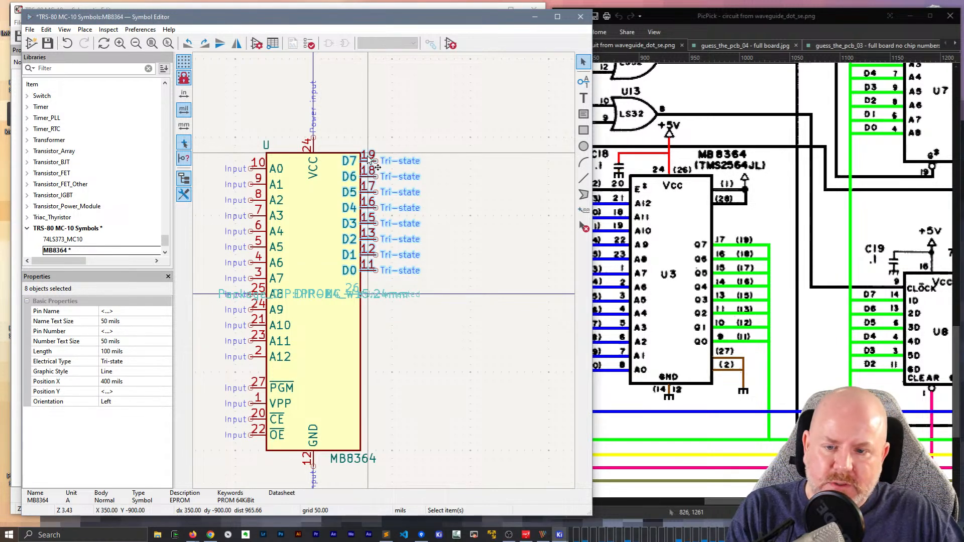
key("m")
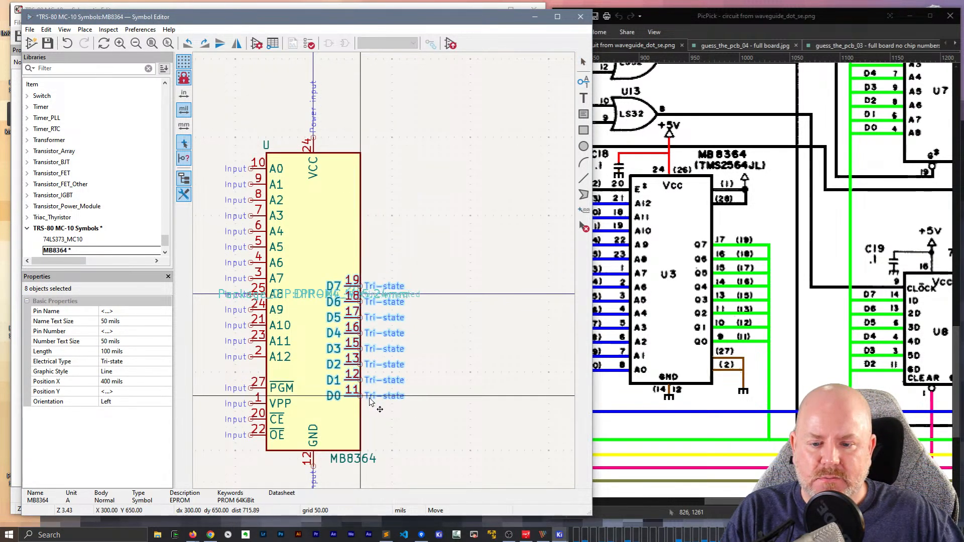
left_click(378, 402)
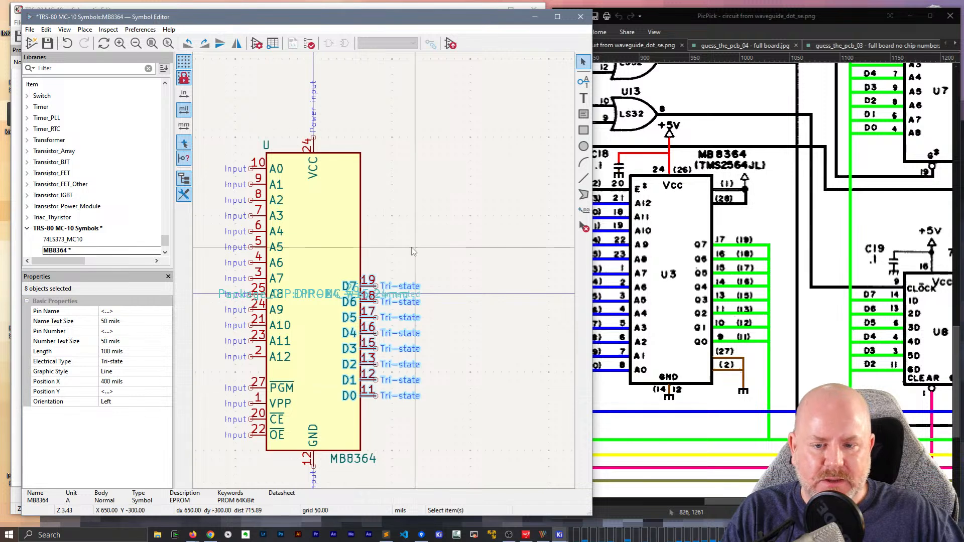
left_click(415, 251)
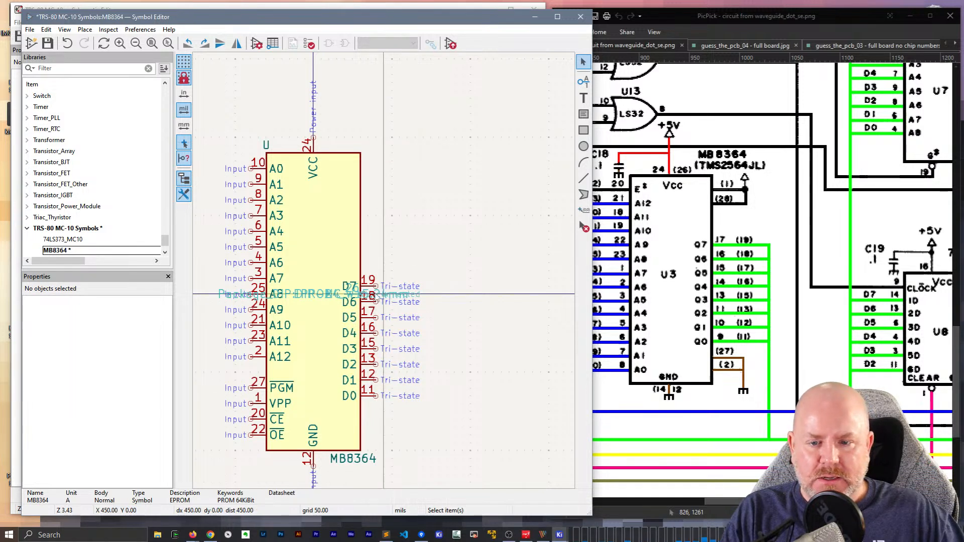
Renumber data pins D7, D6, D5 and D4 as 17, 16, 15 and 14
left_click(369, 285)
double_click(132, 331)
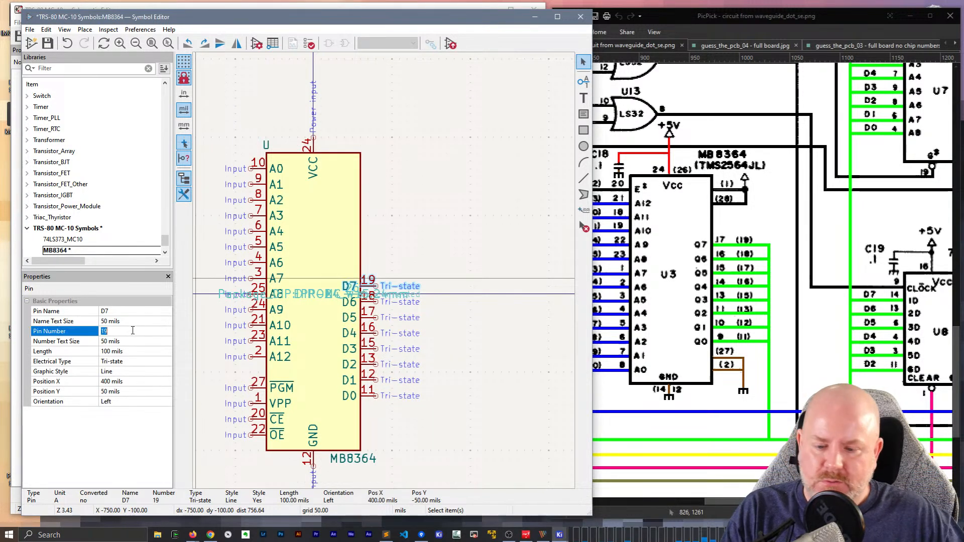
type("17")
key("Return")
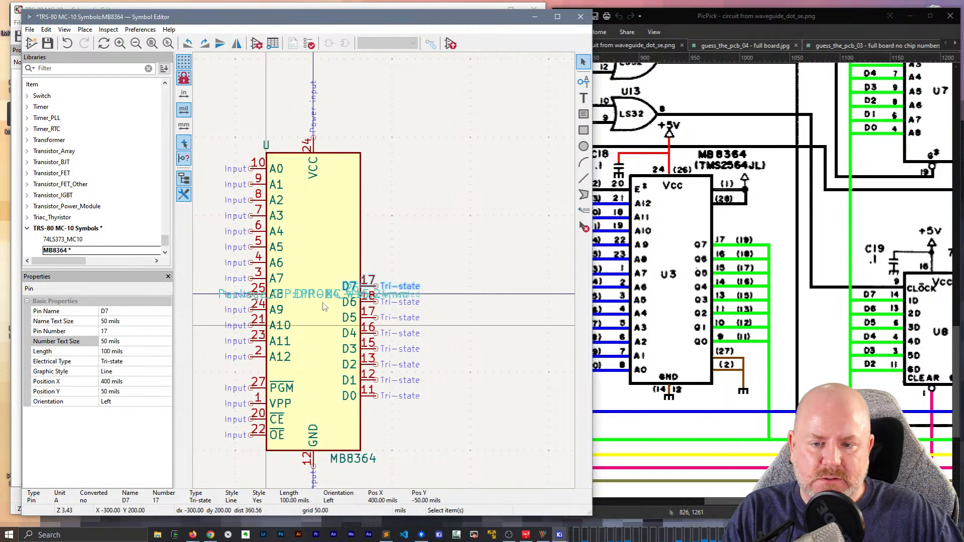
left_click(369, 302)
double_click(137, 330)
type("1")
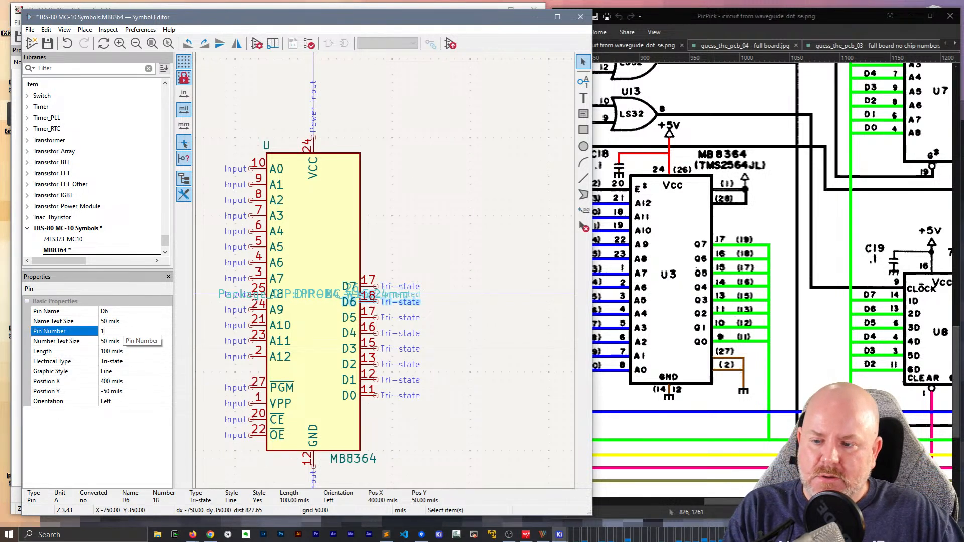
type("6")
key("Return")
left_click(373, 317)
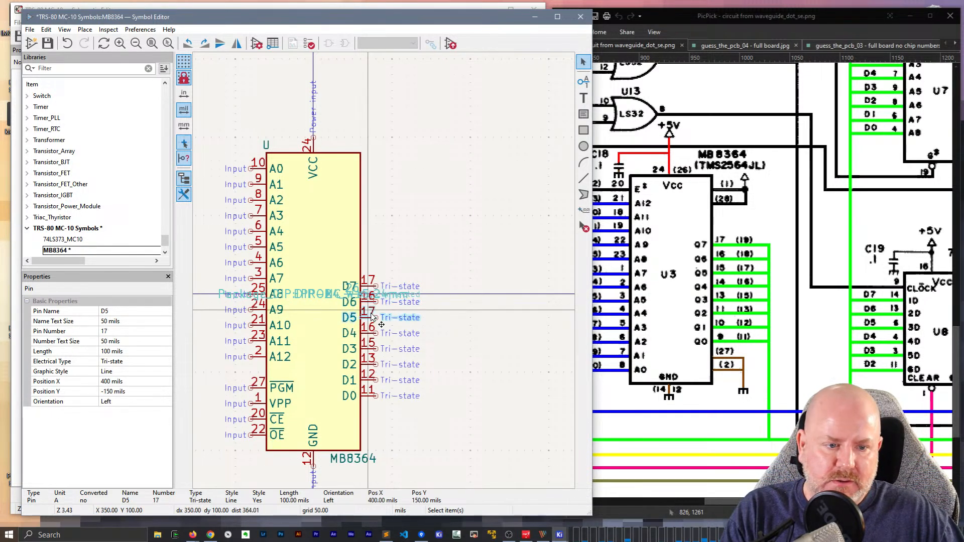
double_click(134, 332)
type("15")
key("Return")
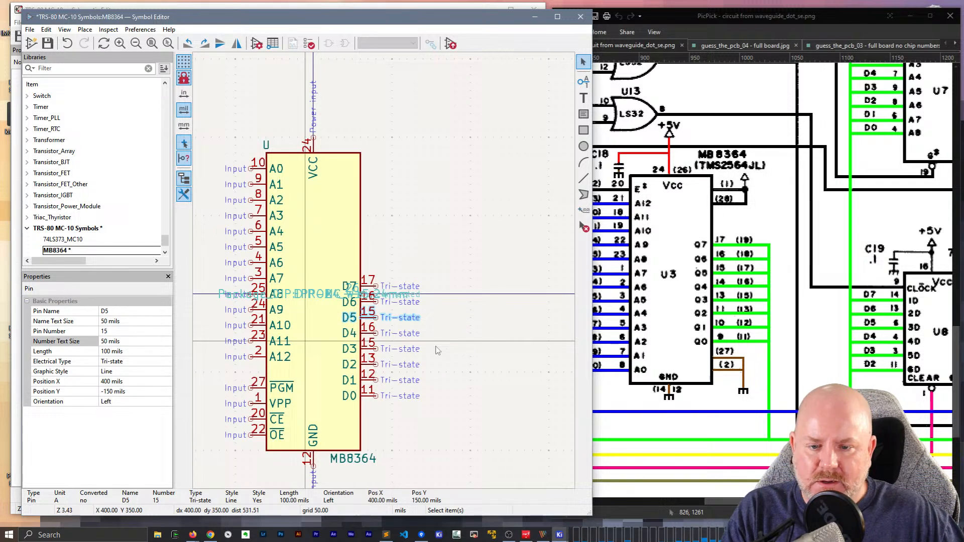
left_click(373, 333)
double_click(115, 332)
type("14")
key("Return")
Renumber data pins D3, D2, D1 and D0 as 13, 11, 10 and 9
left_click(373, 349)
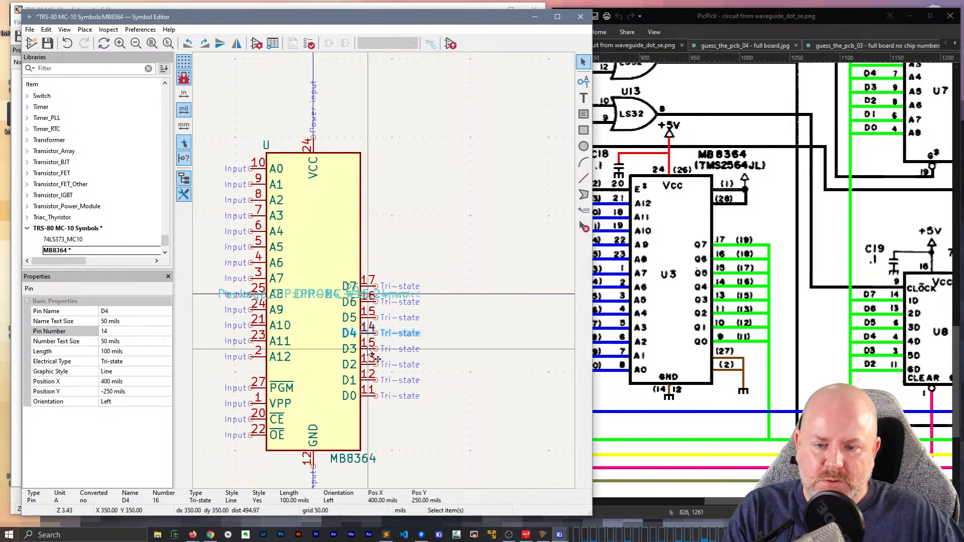
double_click(103, 331)
type("13")
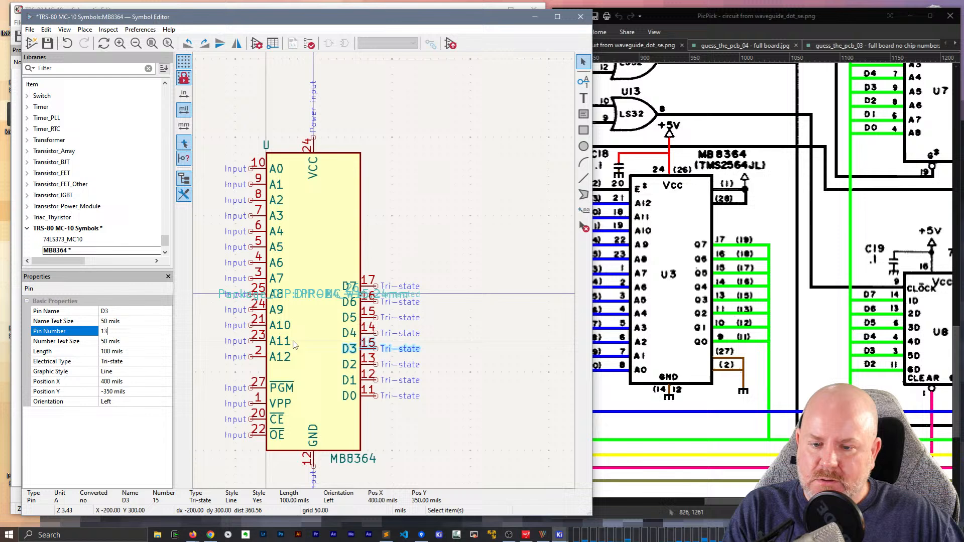
key("Return")
left_click(373, 364)
double_click(121, 331)
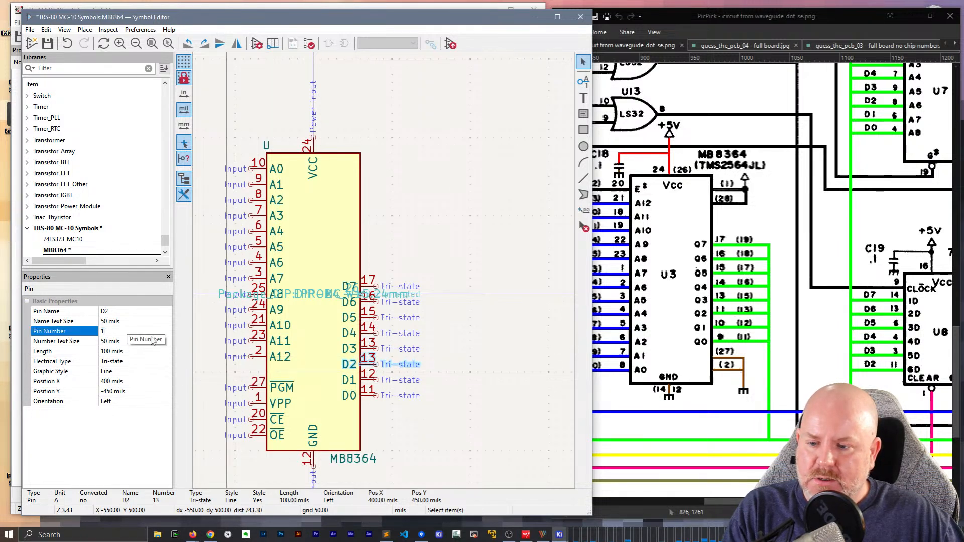
type("11")
key("Return")
left_click(373, 380)
double_click(120, 332)
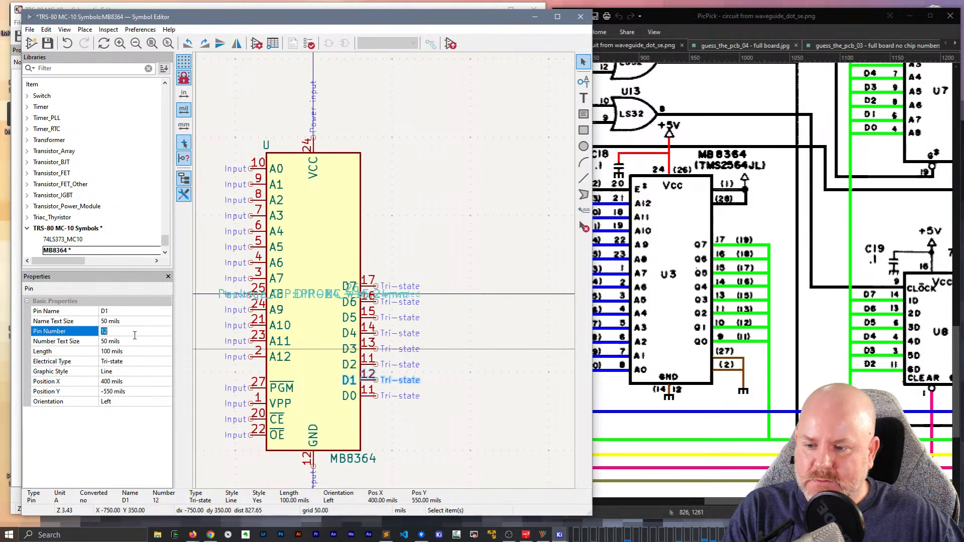
type("10")
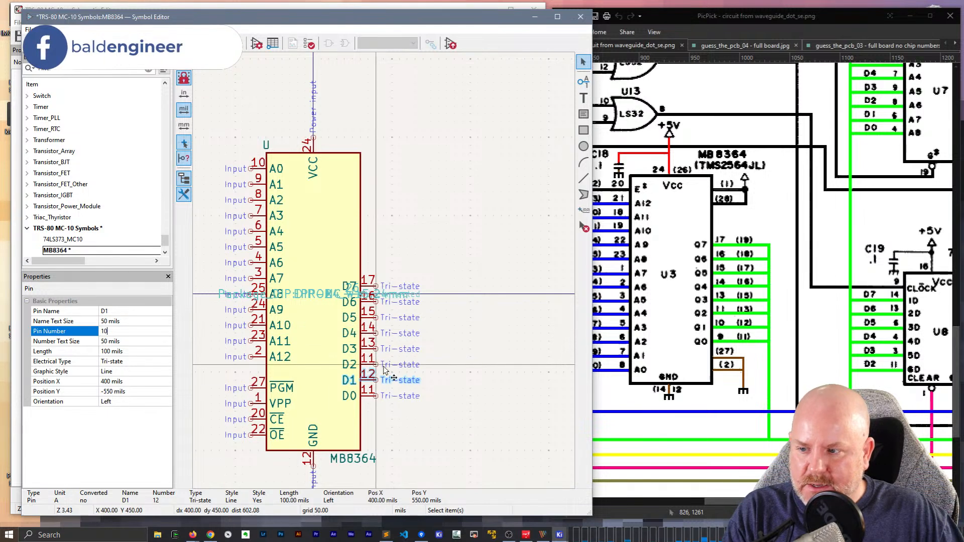
key("Return")
left_click(373, 395)
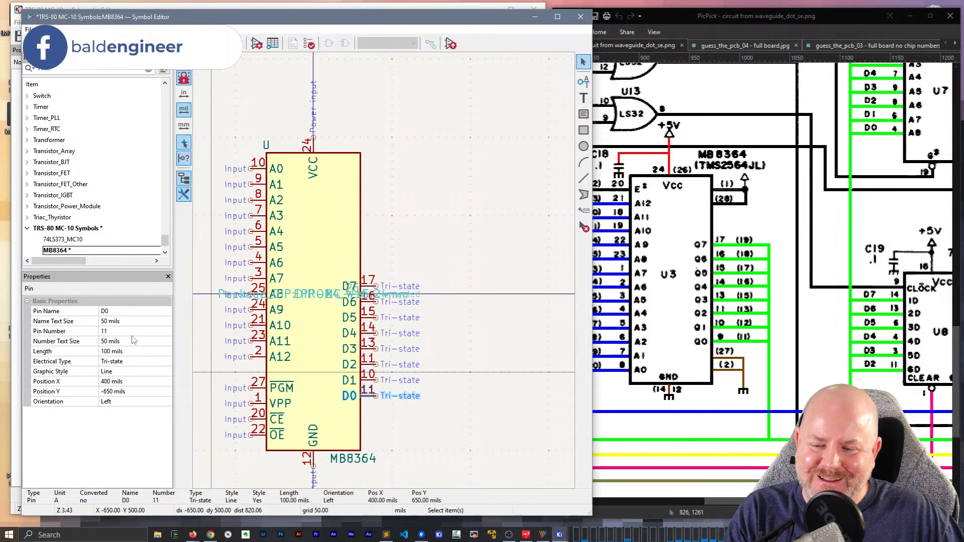
double_click(120, 332)
type("9")
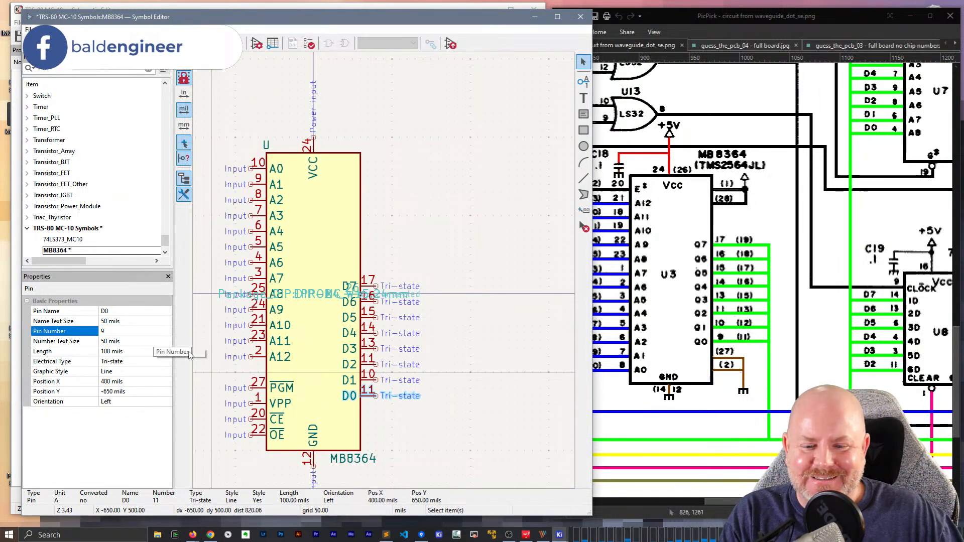
key("Return")
left_click(480, 447)
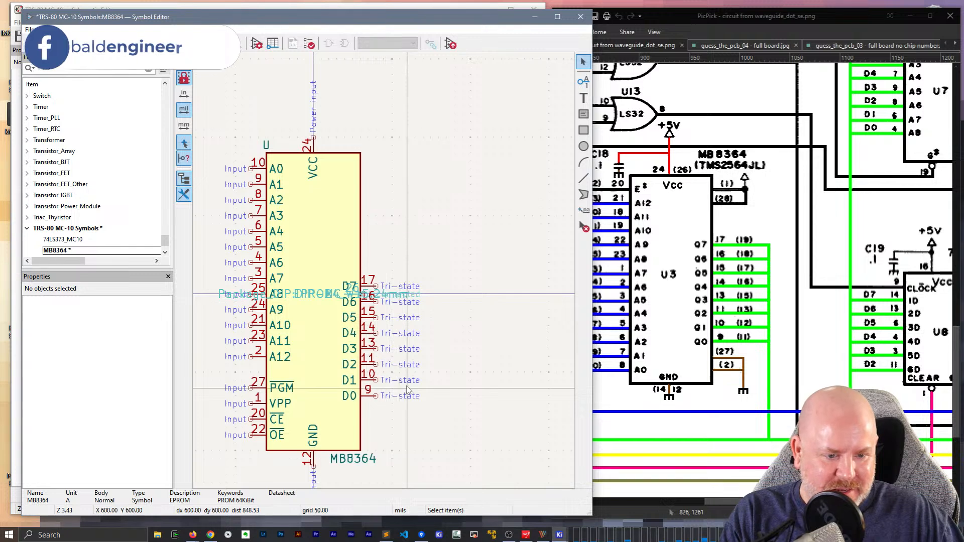
Raise the D0–D7 data pins 150 mil and shift the footprint text upward
left_click_drag(385, 403, 369, 290)
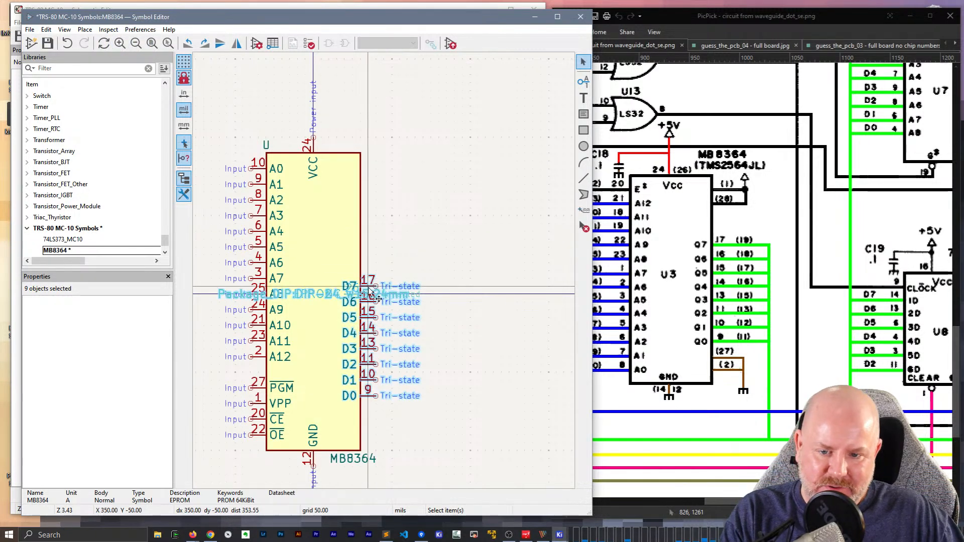
left_click_drag(375, 396, 375, 373)
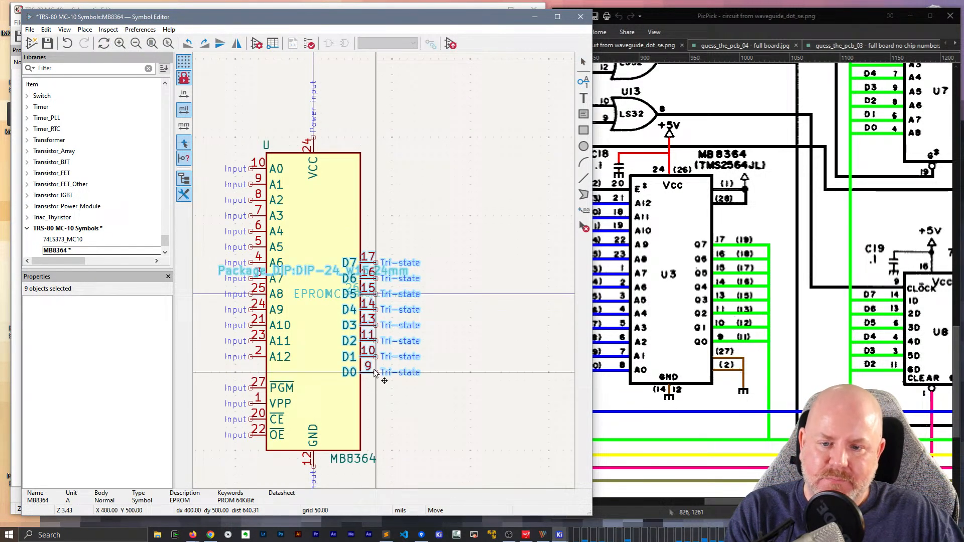
left_click(448, 428)
left_click(309, 273)
left_click_drag(309, 273, 315, 244)
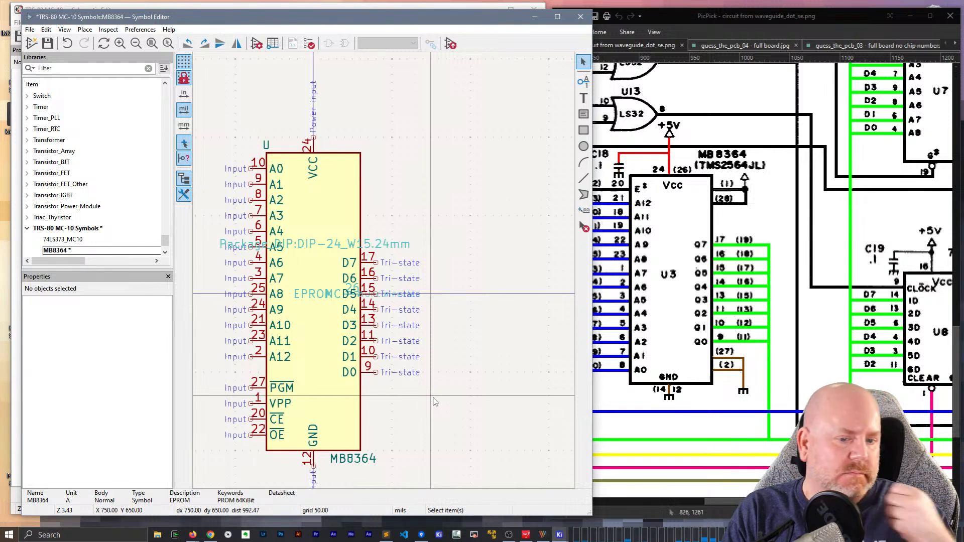
Rotate PGM pin 27 and place it on the right side below D0
left_click_drag(723, 501, 712, 501)
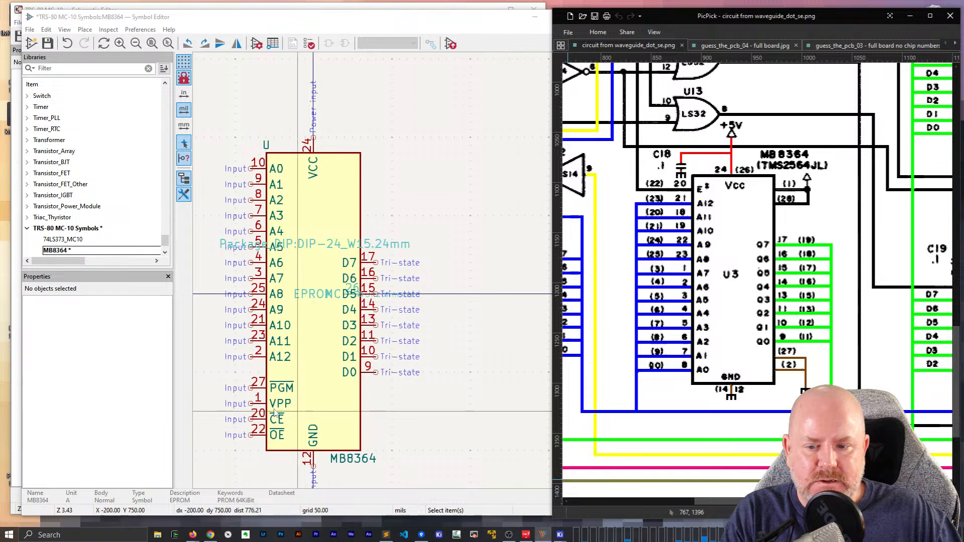
left_click(251, 388)
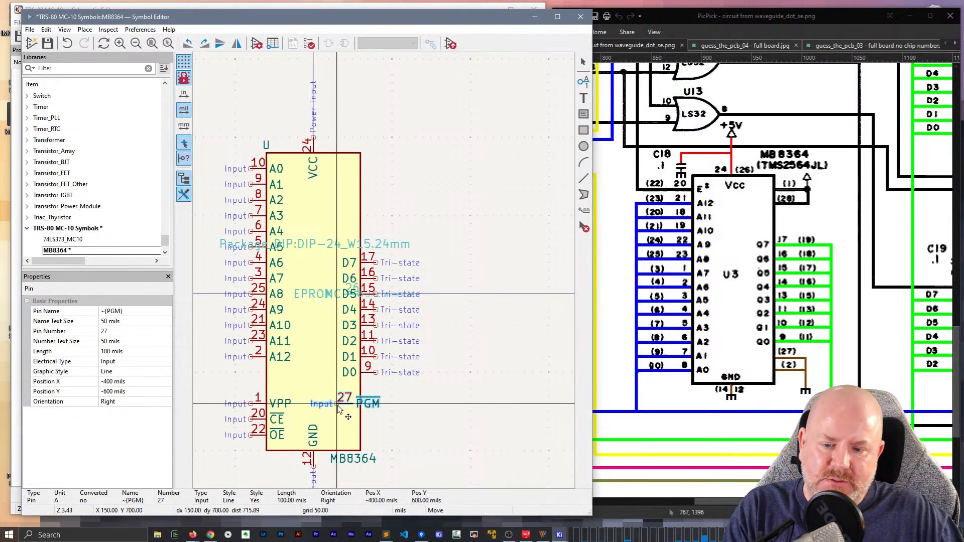
key("r")
key("r")
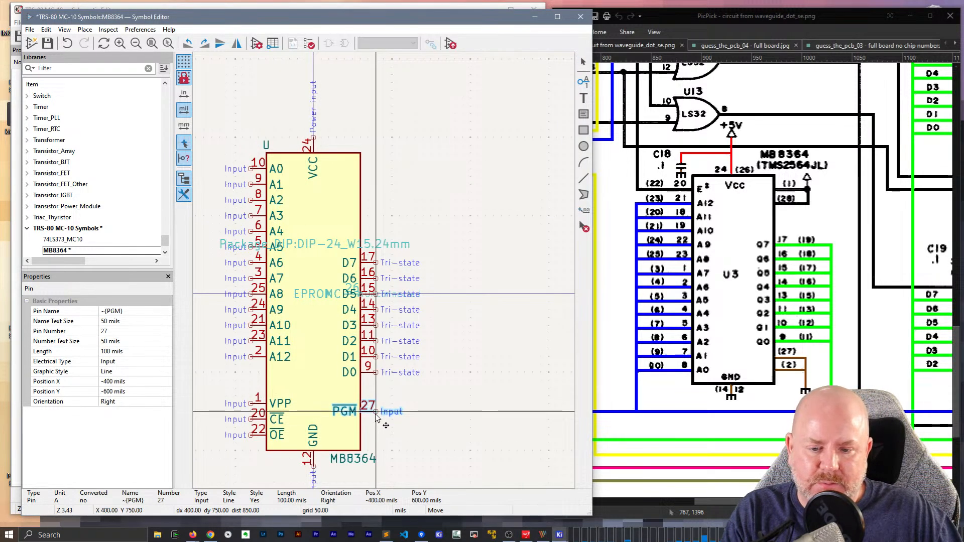
left_click(376, 422)
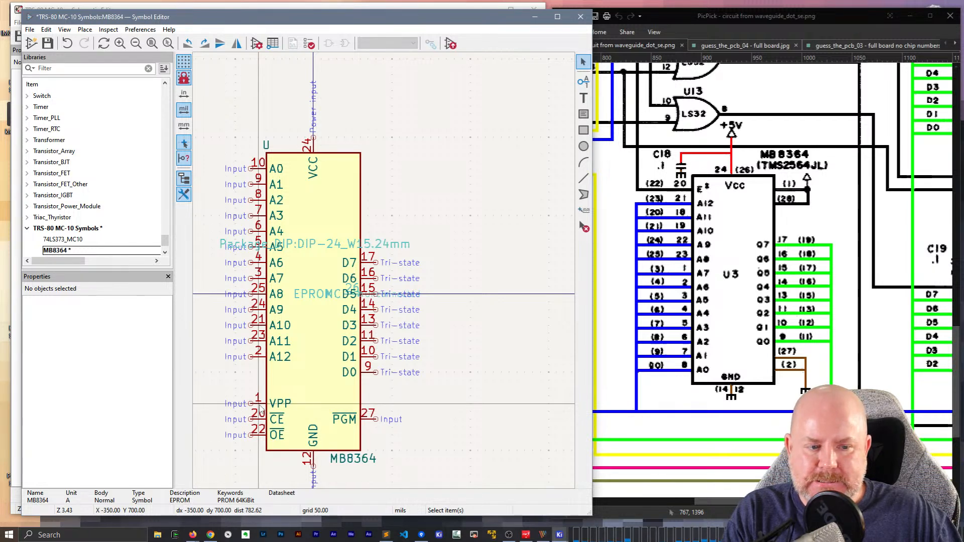
Open the body rectangle's properties and close them without changes
double_click(316, 216)
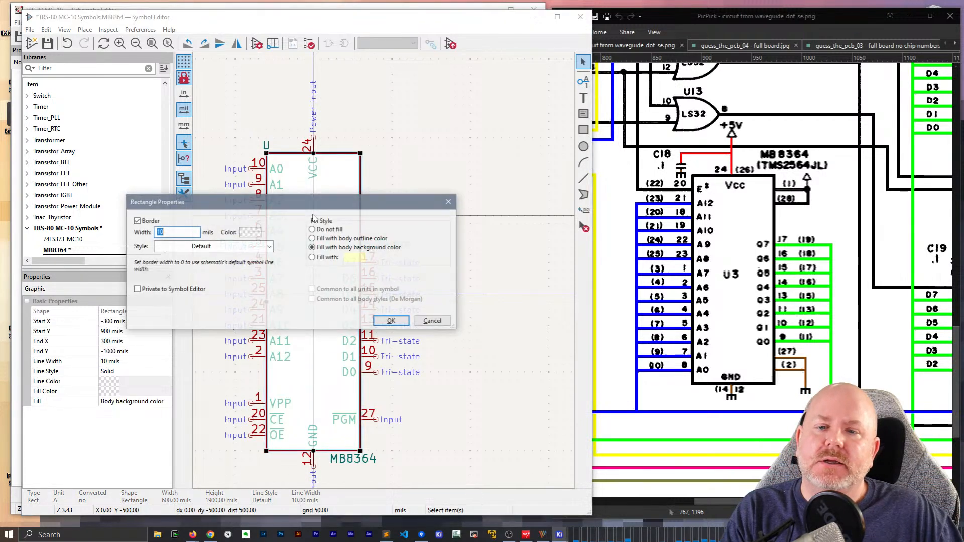
key("Escape")
double_click(362, 173)
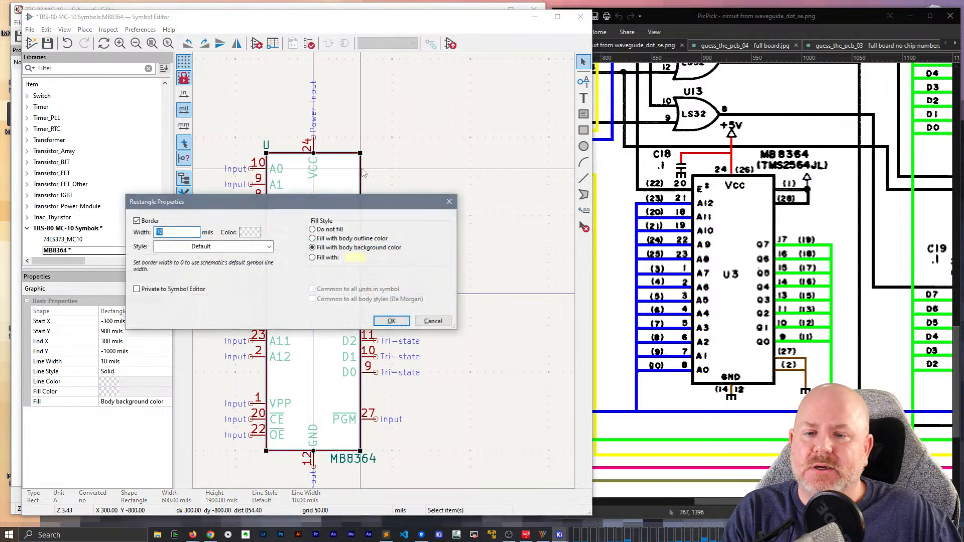
key("Escape")
key("Escape")
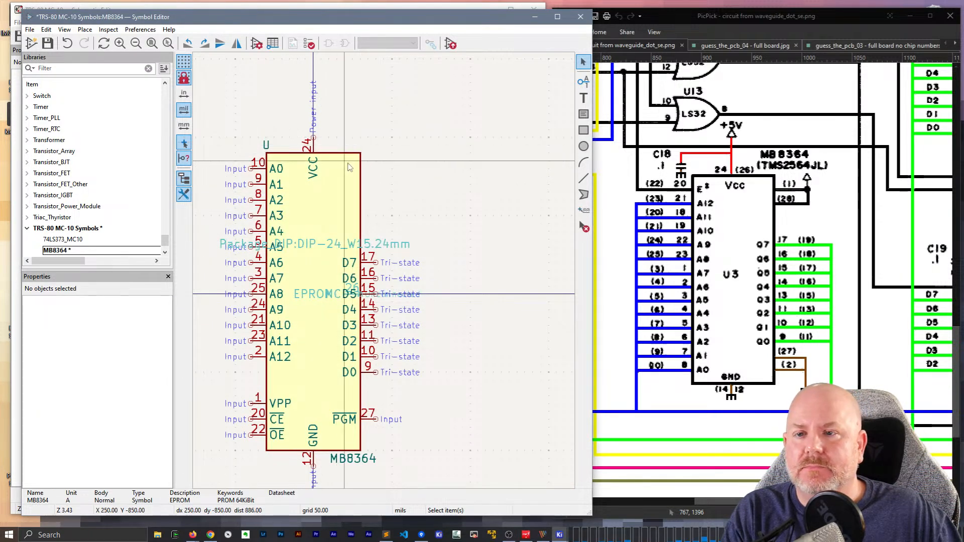
left_click(349, 166)
Set footprint to DIP-28_W15.24mm and description to 'PROM / EPROM for MC-10 ROM (dual socket)'
left_click(258, 43)
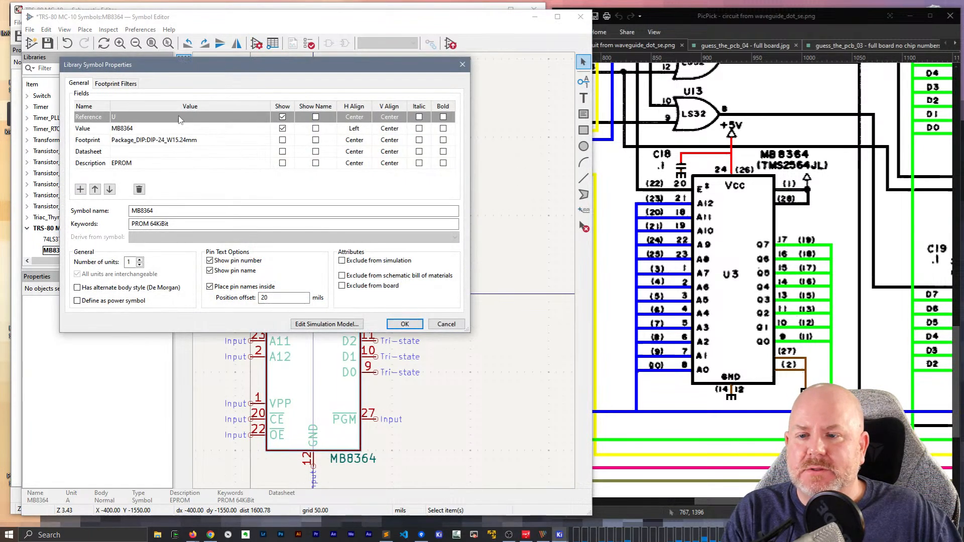
left_click(169, 140)
left_click(168, 140)
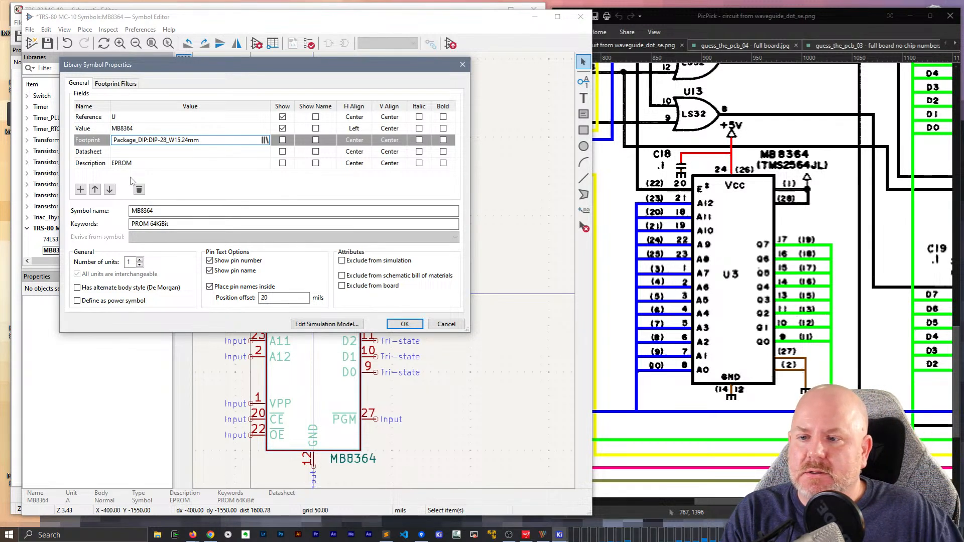
left_click(157, 164)
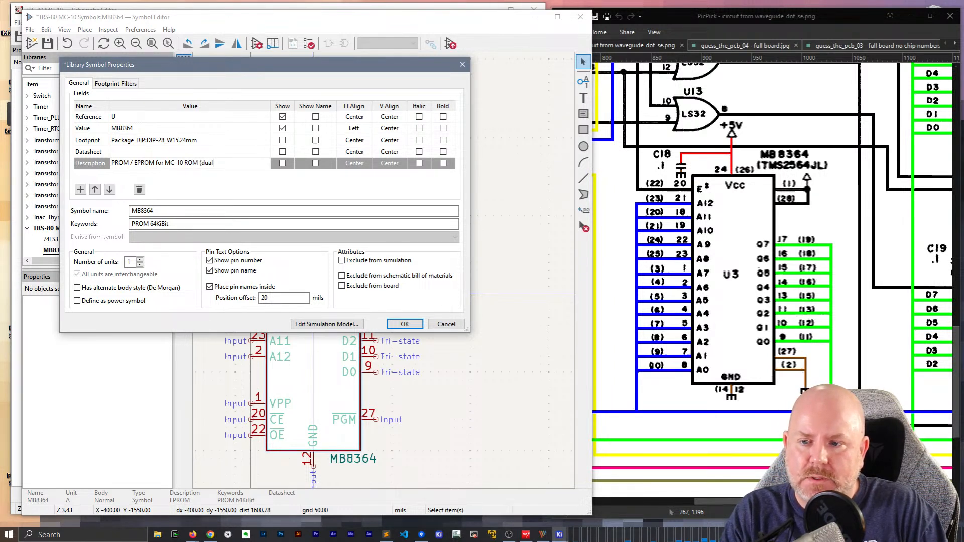
type("t)")
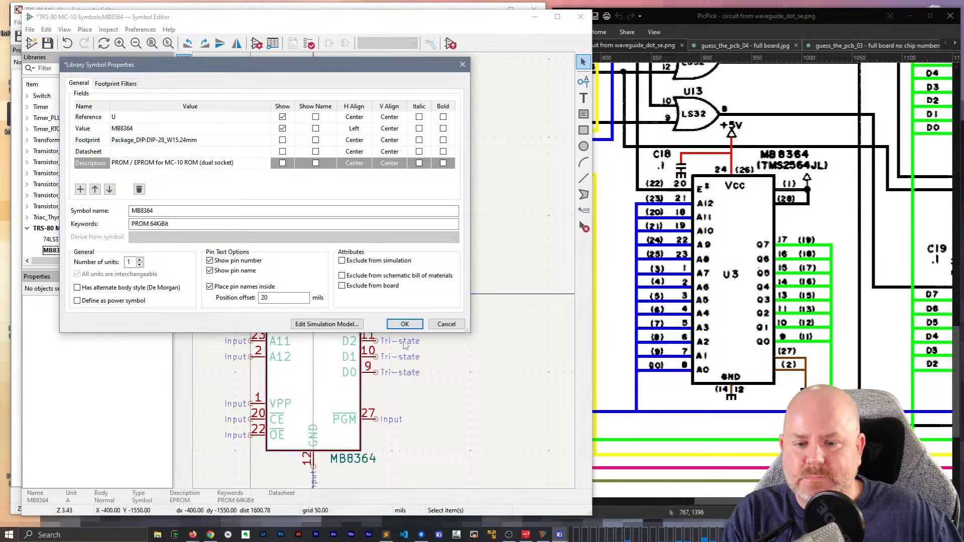
left_click(405, 324)
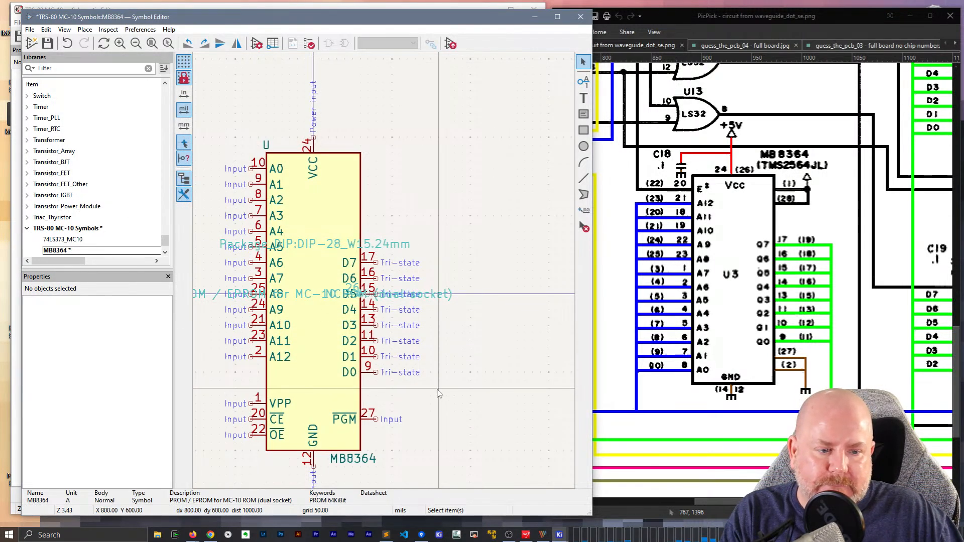
Nudge PGM pin 27 up one grid step, then try moving pin A12 and undo it
left_click(373, 420)
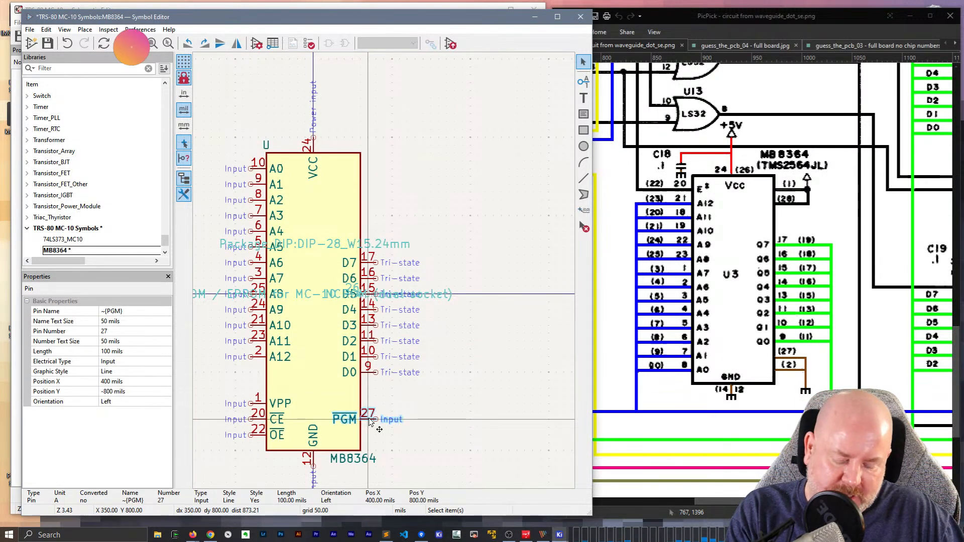
key("m")
left_click(386, 422)
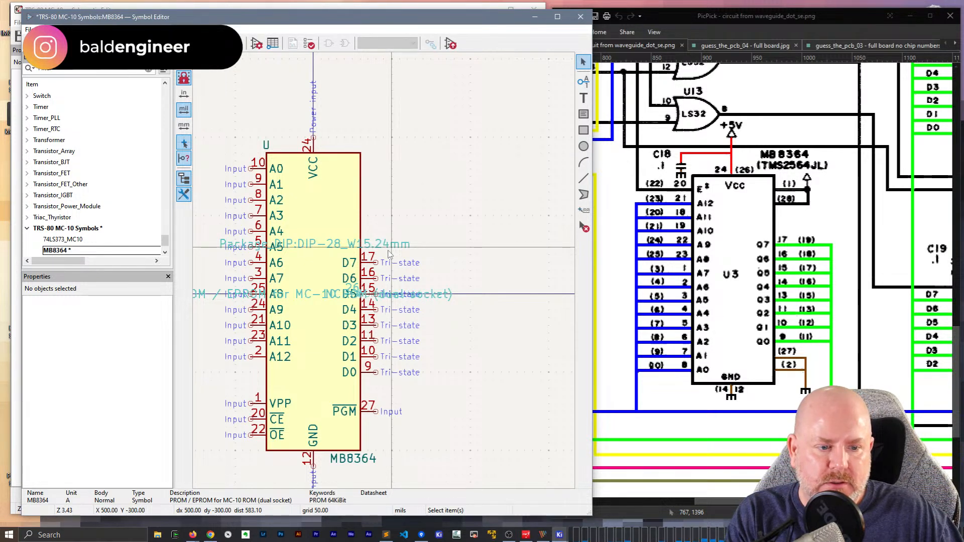
left_click(260, 357)
key("m")
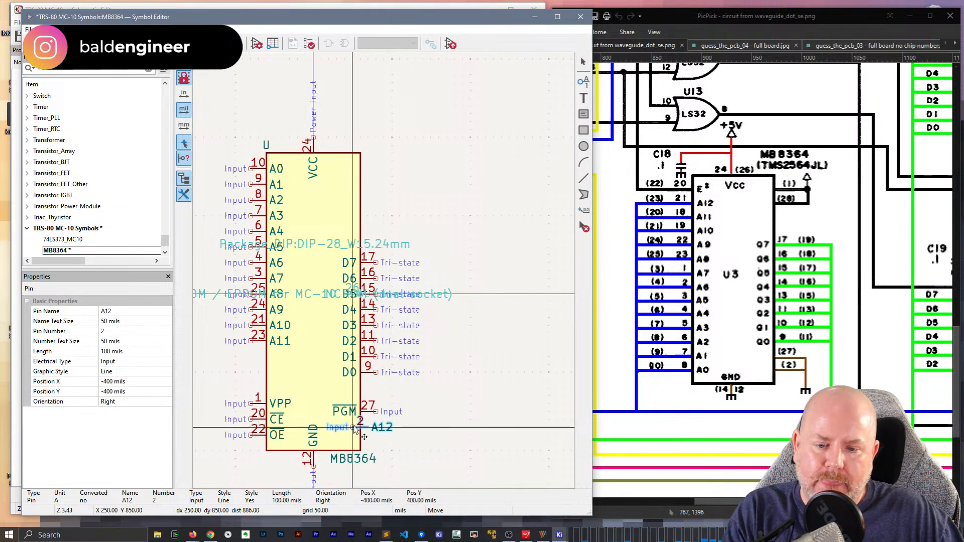
key("x")
left_click(379, 433)
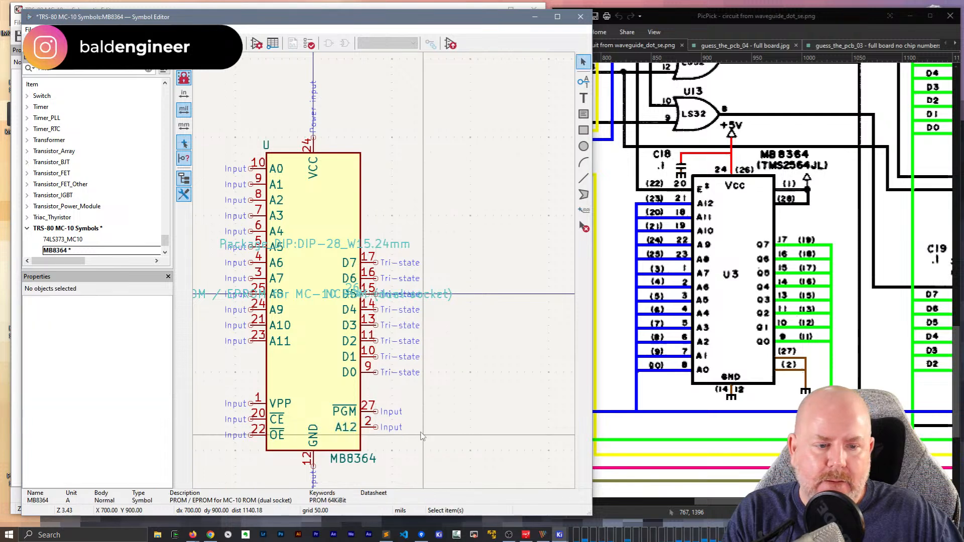
key("ctrl+z")
left_click(454, 435)
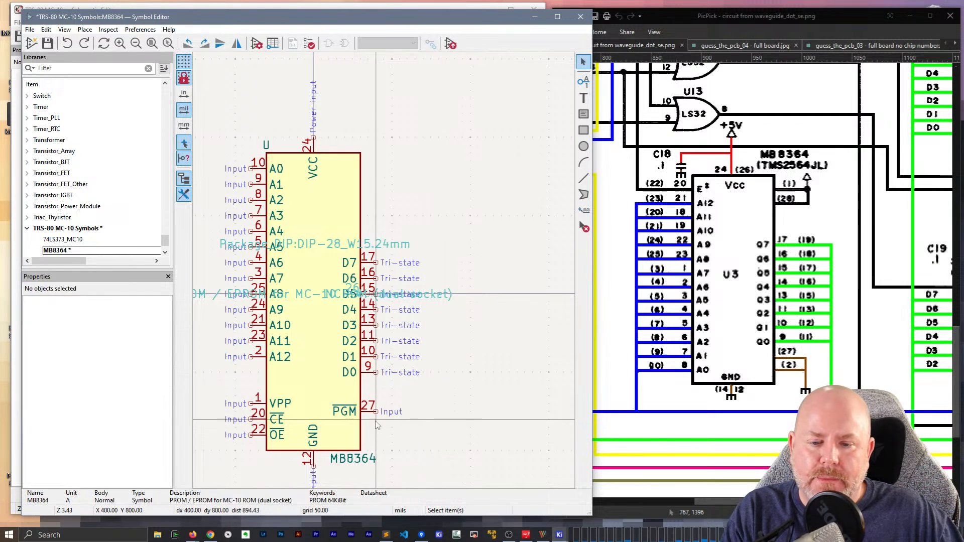
Delete PGM pin 27 and save the MB8364 symbol to the library
left_click(373, 413)
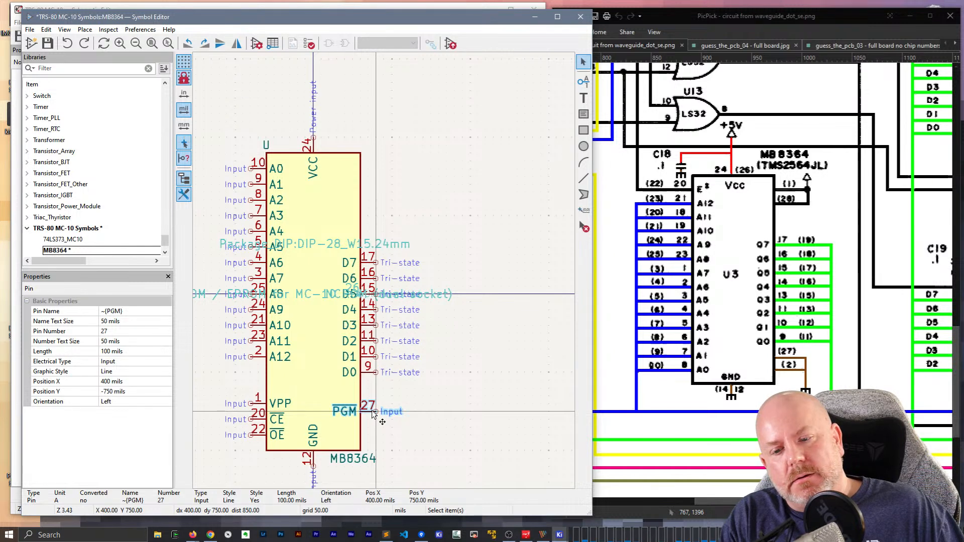
key("ctrl+d")
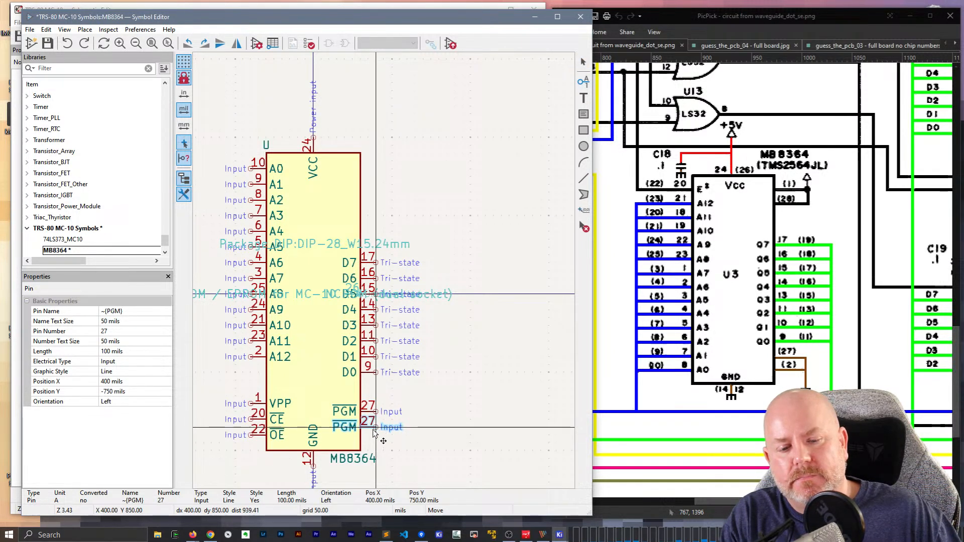
key("Escape")
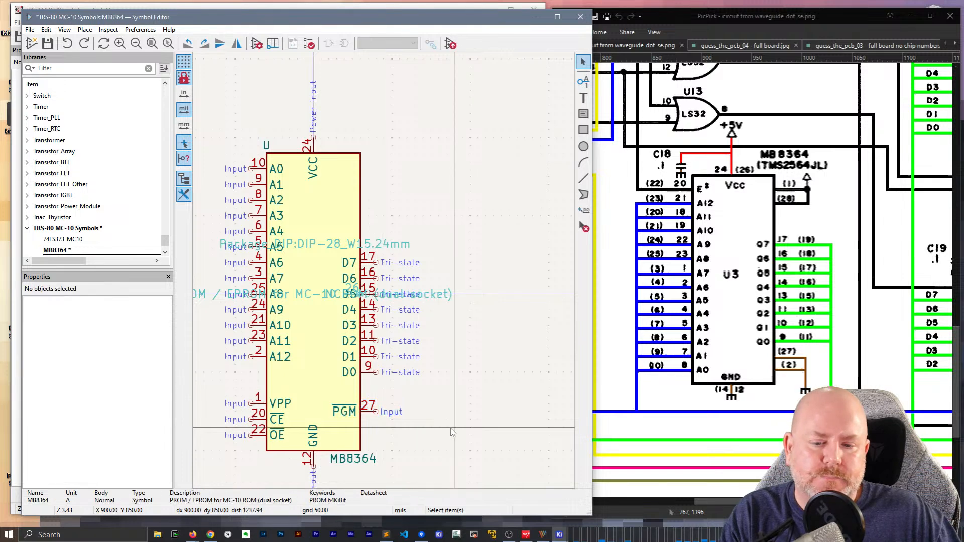
key("Delete")
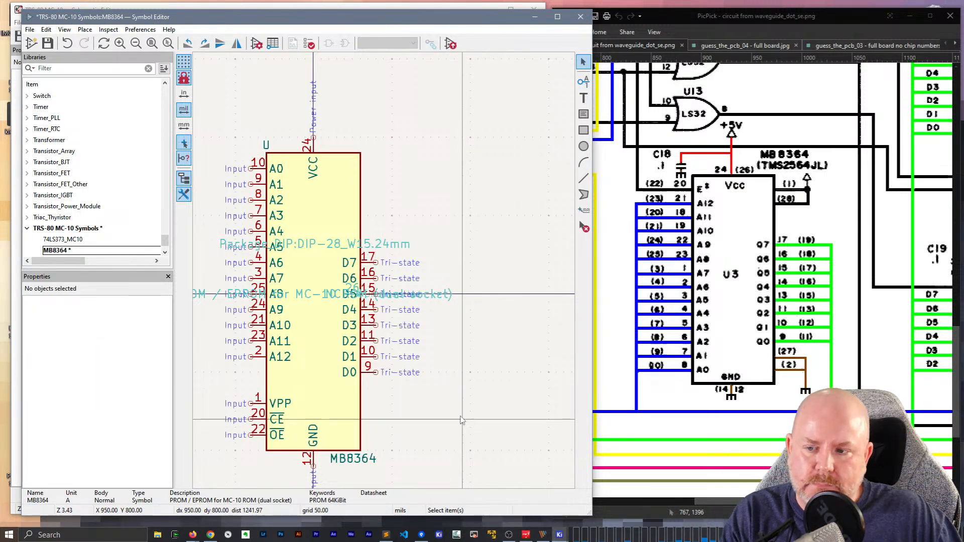
left_click(265, 192)
left_click(377, 145)
key("ctrl+s")
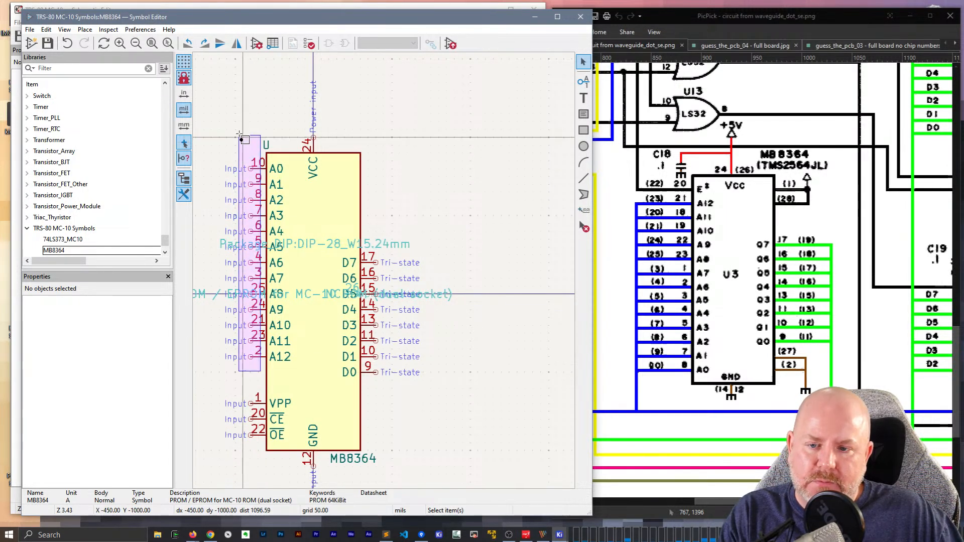
Change the footprint field from DIP-28 to DIP-24_W15.24mm
double_click(355, 244)
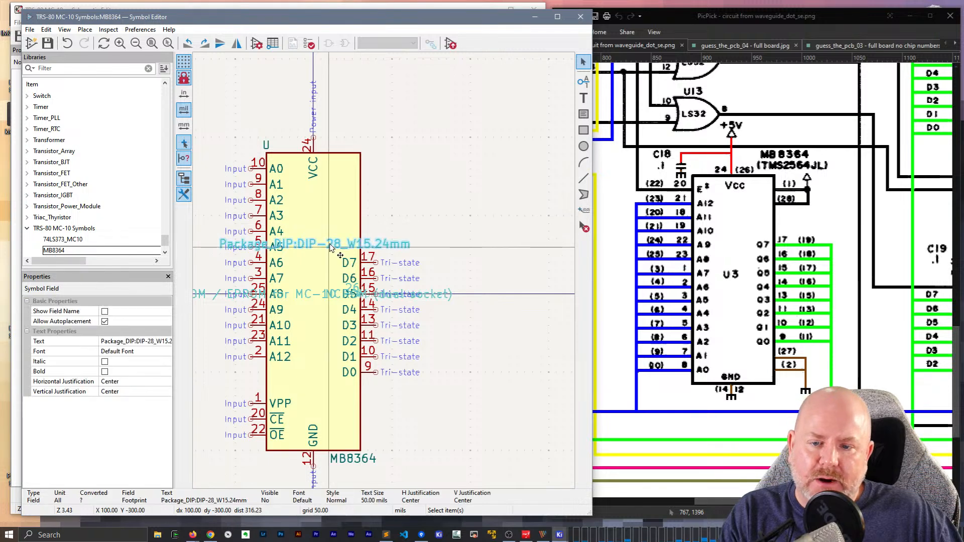
left_click(141, 83)
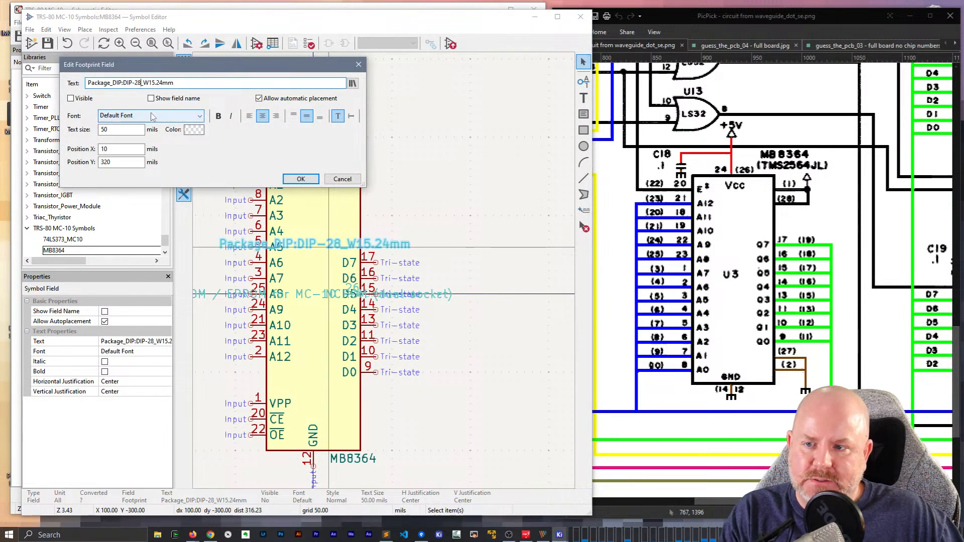
key("Return")
left_click(424, 150)
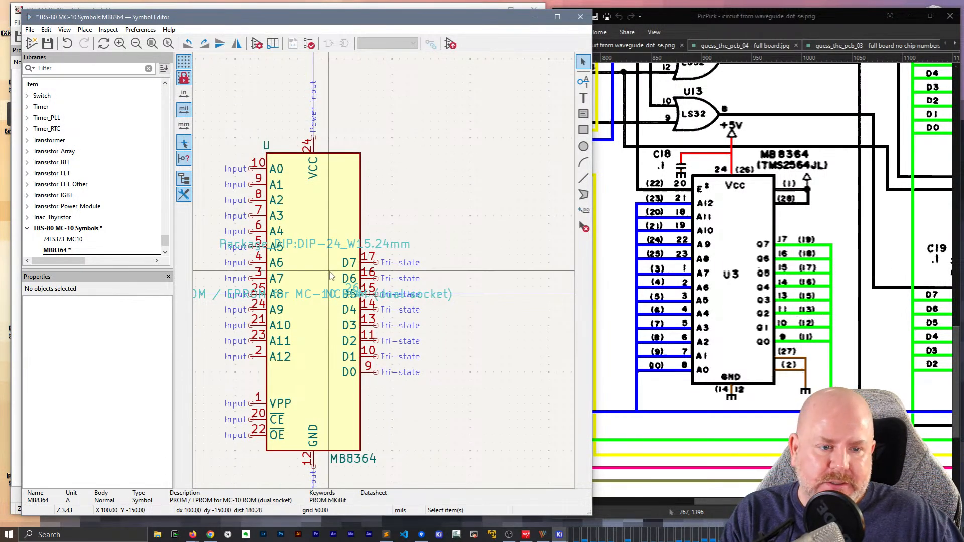
Move the footprint and description text above the chip body
left_click(318, 245)
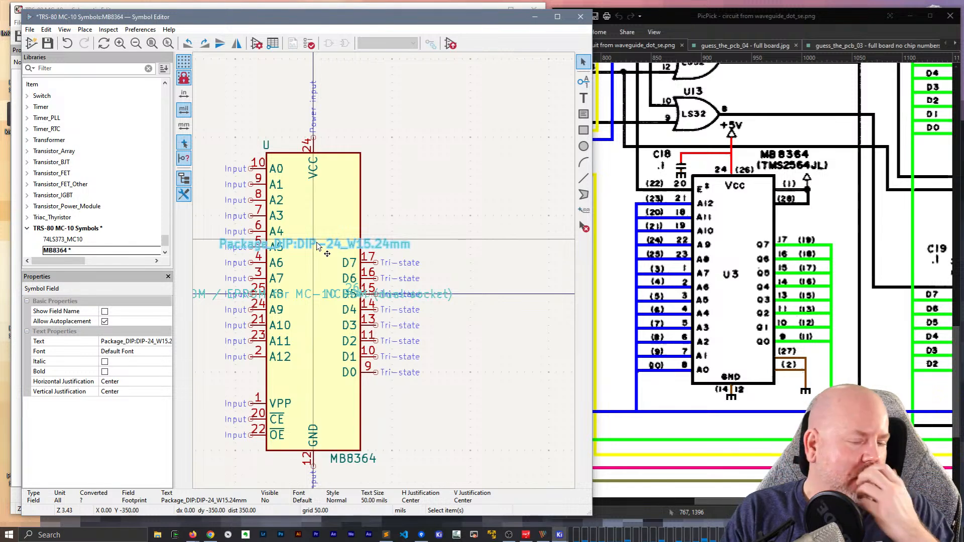
left_click_drag(318, 246, 439, 113)
left_click_drag(296, 297, 428, 102)
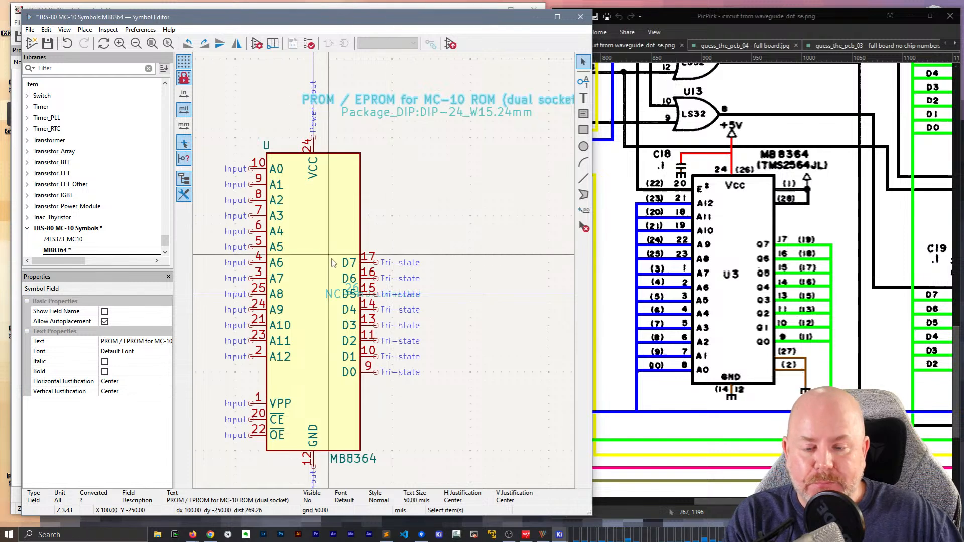
mouse_move(269, 156)
left_mouse_down()
mouse_move(308, 85)
mouse_move(269, 155)
left_mouse_up()
left_click(353, 290)
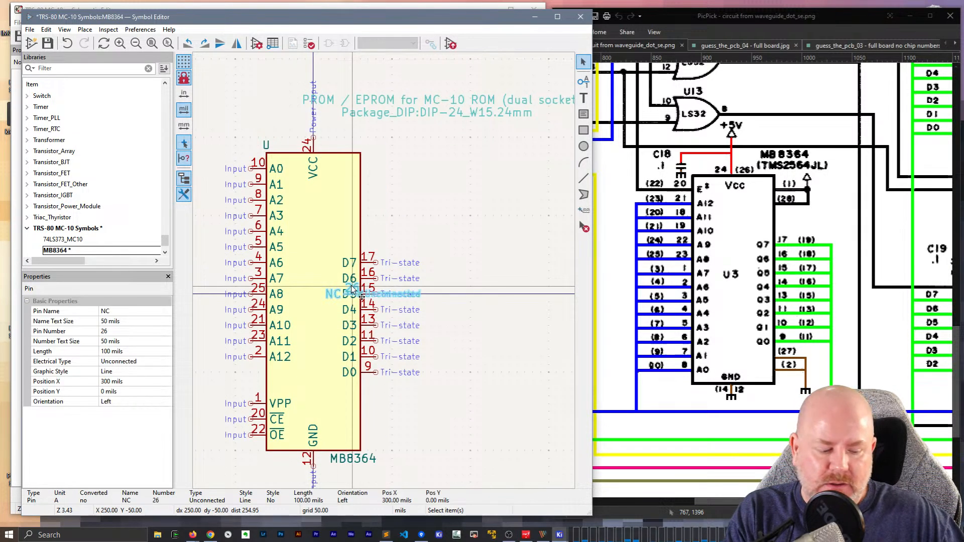
key("Escape")
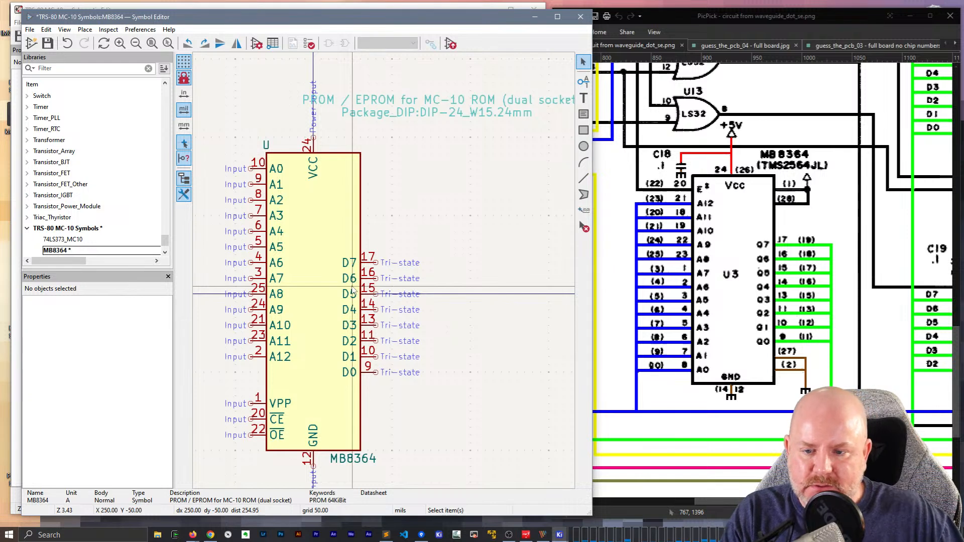
Mirror address pins A0–A12 so A12 is on top and shift them down
left_click_drag(259, 367, 247, 121)
key("y")
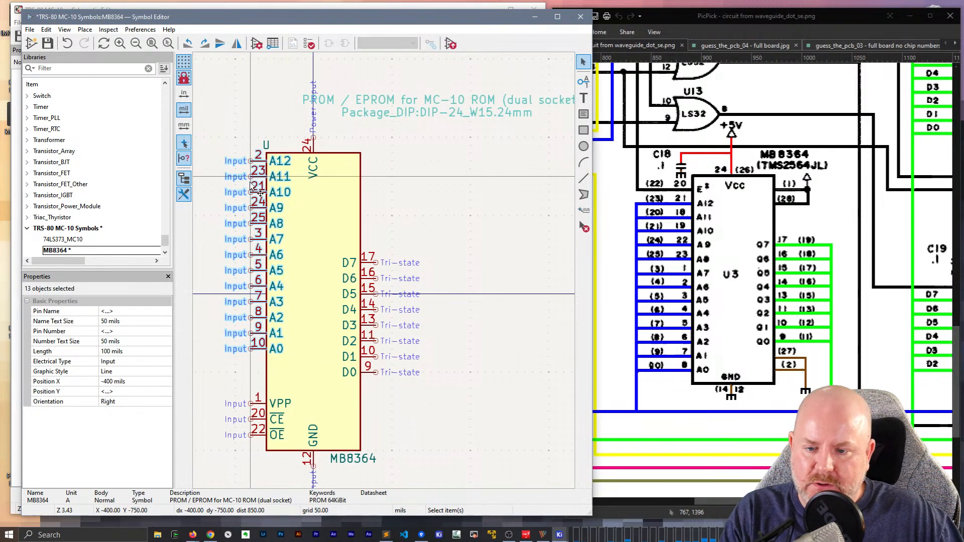
left_click_drag(251, 186, 251, 384)
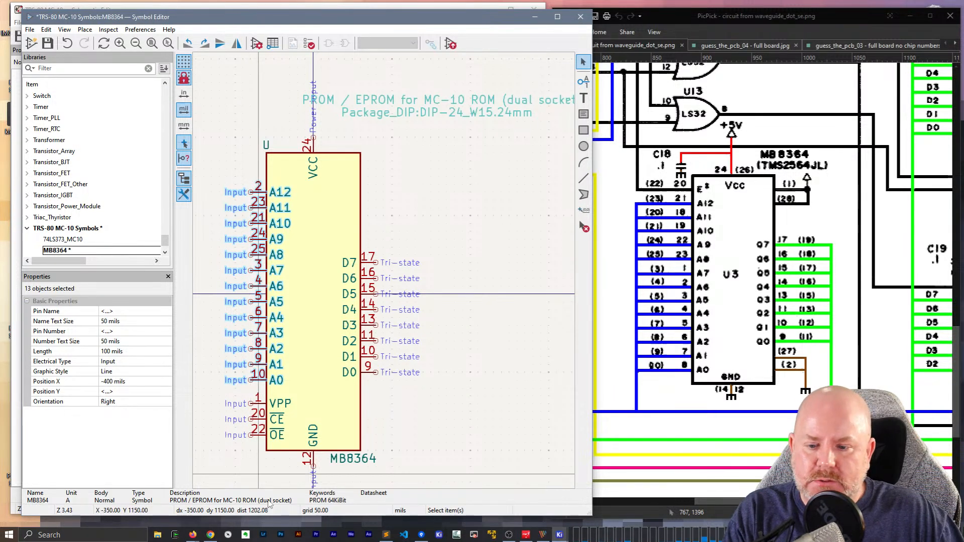
Drag CE pin 20 to the top of the left side above A12, then select OE pin 22
left_click(261, 420)
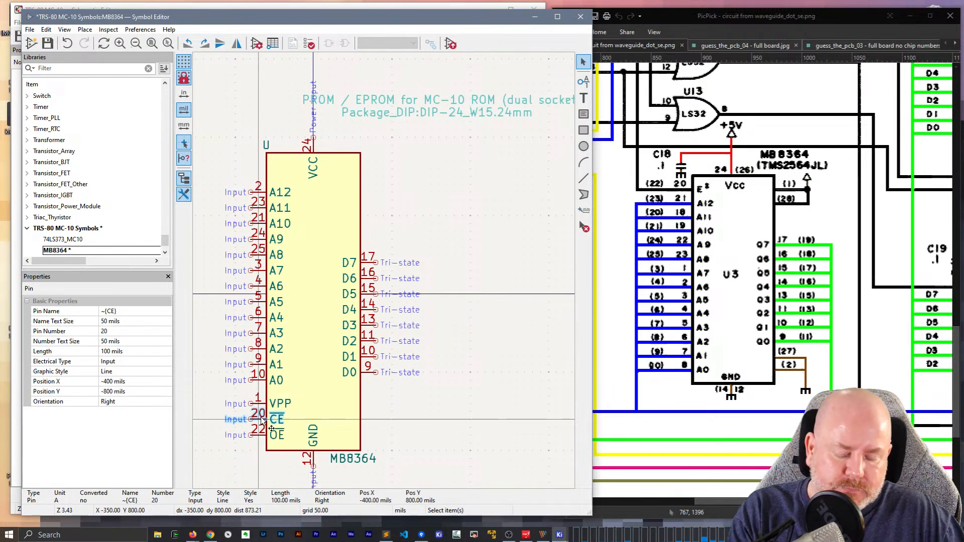
left_click_drag(261, 422, 252, 173)
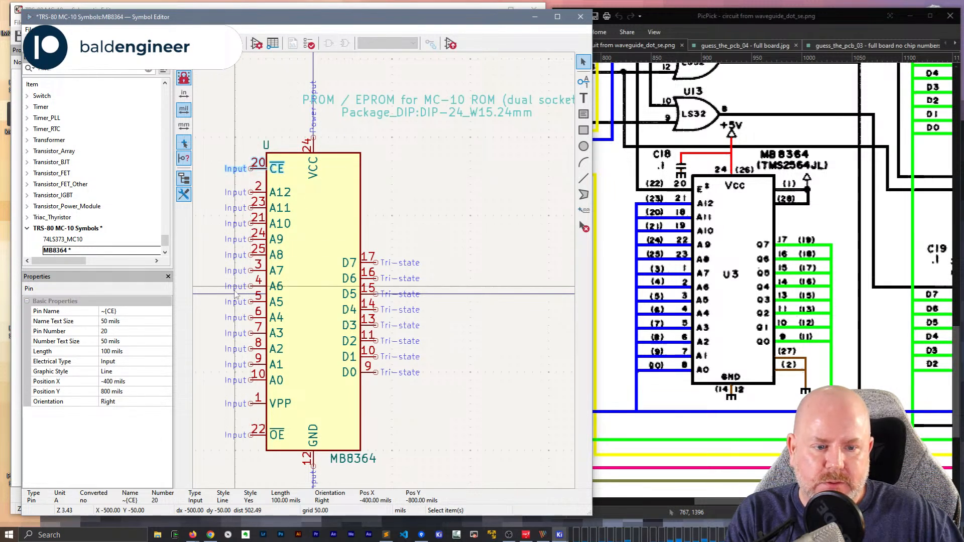
left_click(256, 438)
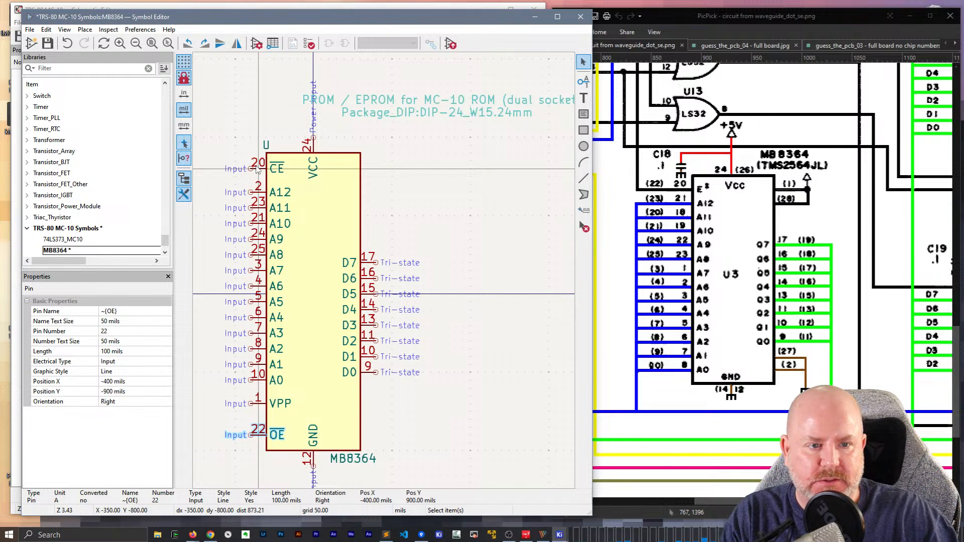
Renumber address pins A12, A11, A10, A9 and A8 as 21, 18, 19, 22 and 23
left_click(259, 193)
type("21")
key("Return")
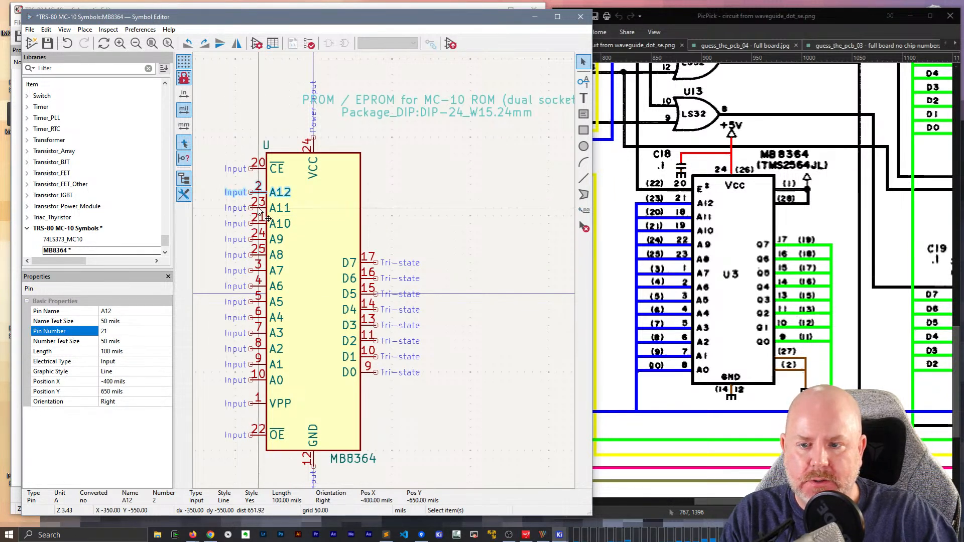
left_click(260, 209)
left_click(88, 331)
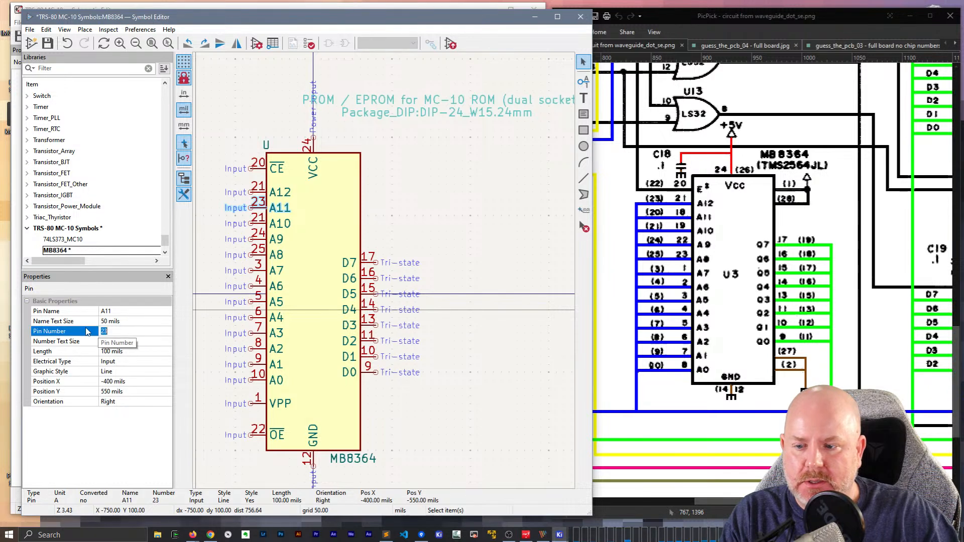
key("Return")
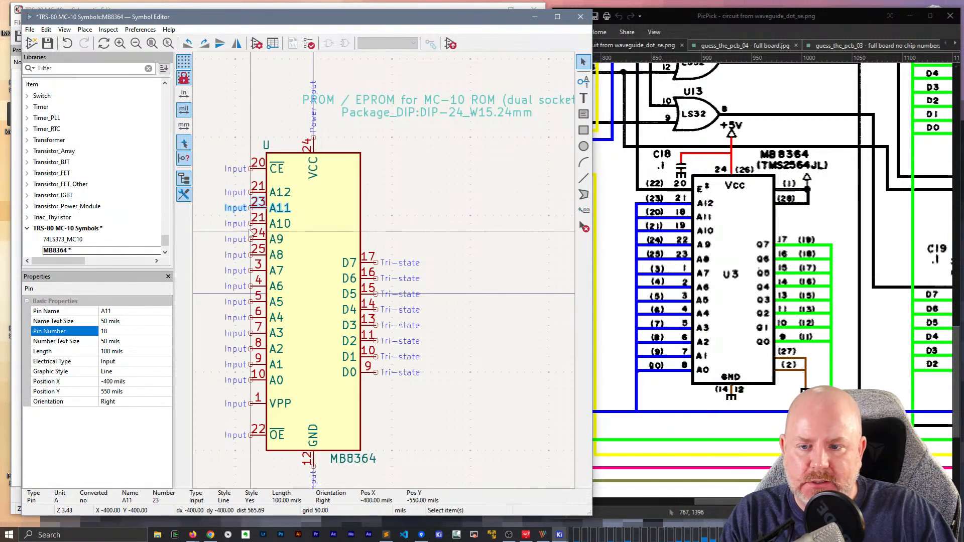
left_click(260, 224)
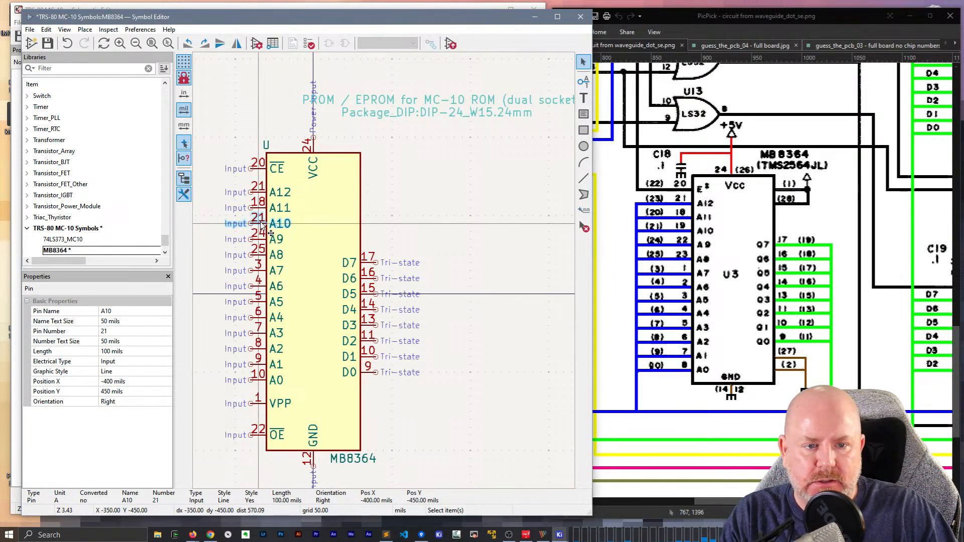
left_click(106, 332)
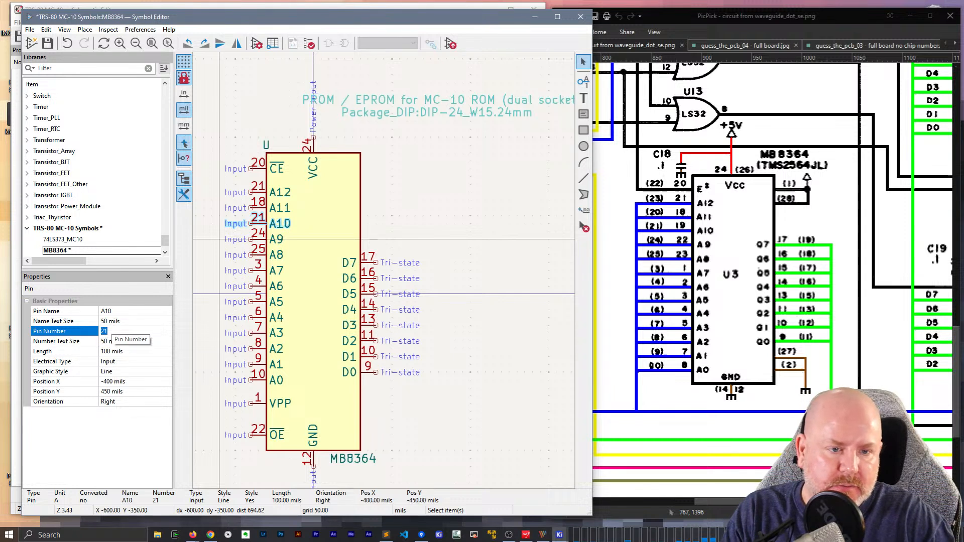
type("19")
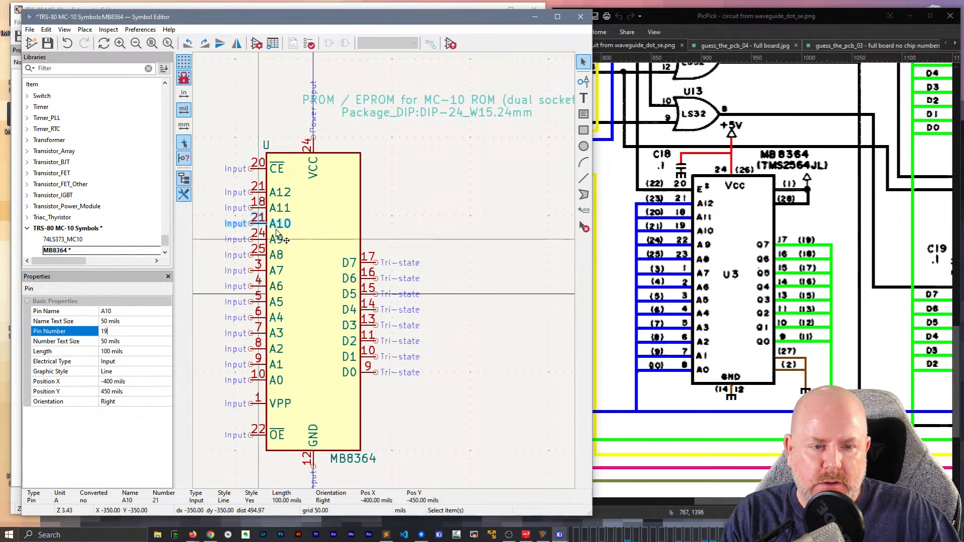
left_click(260, 240)
left_click(124, 332)
type("242")
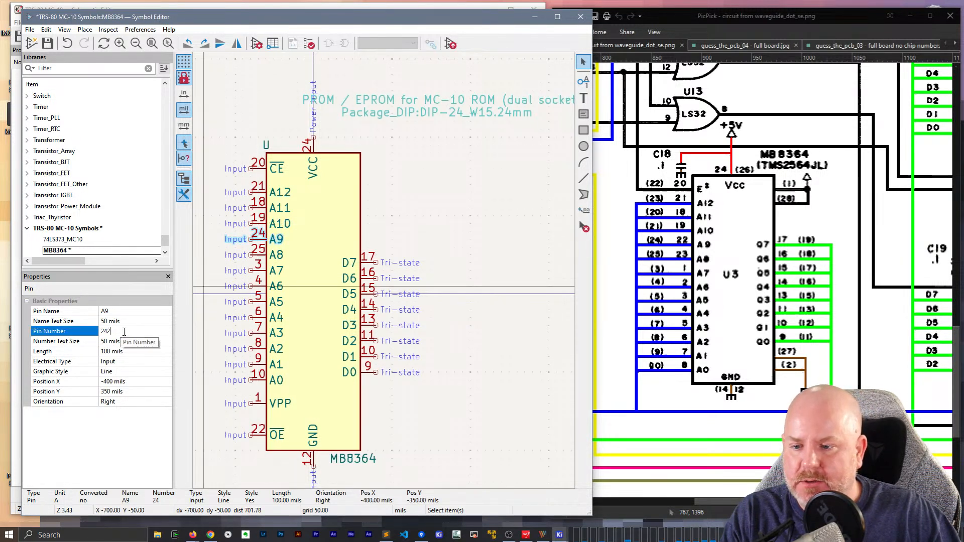
left_click_drag(120, 332, 75, 335)
type("22")
left_click(260, 255)
type("23")
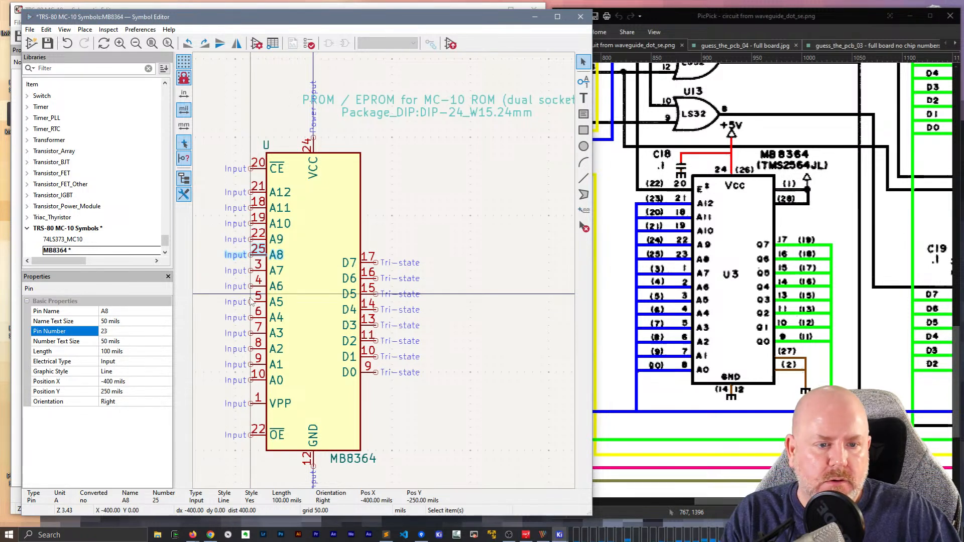
Renumber address pins A7 through A0 as pins 1 through 8
left_click(260, 272)
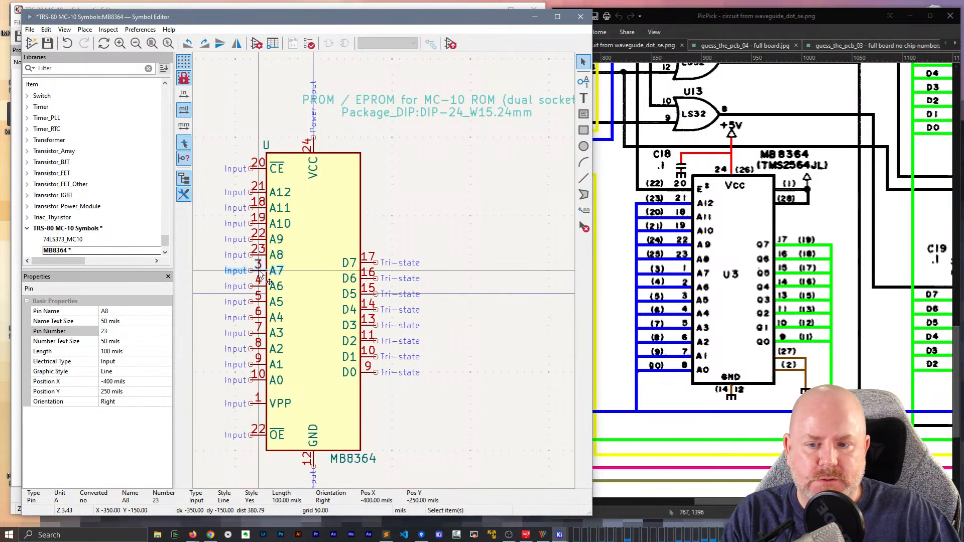
type("1")
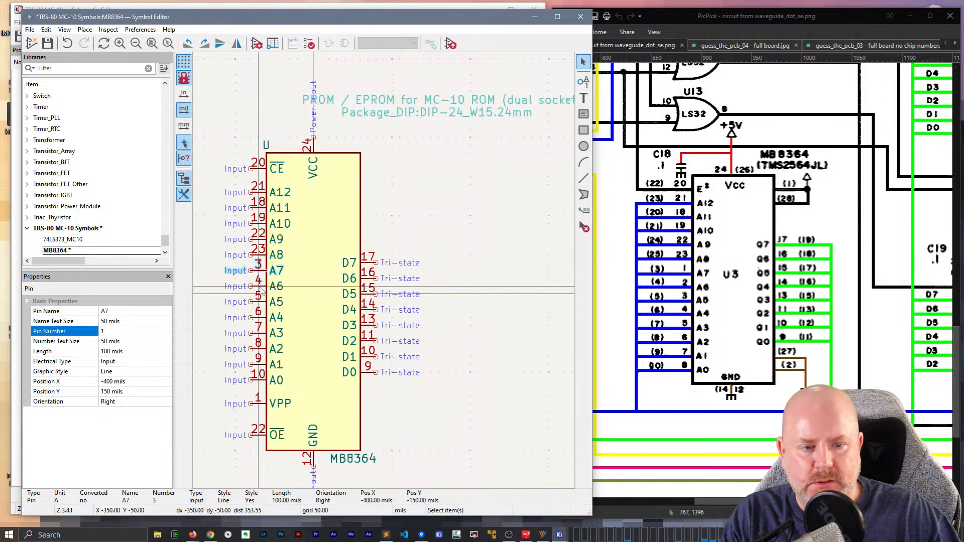
left_click(259, 287)
left_click(121, 332)
type("2")
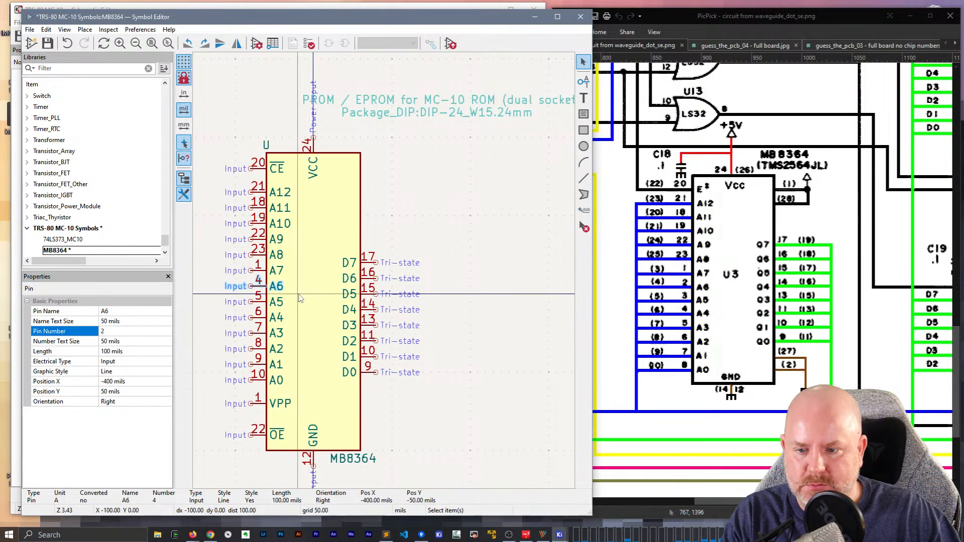
left_click(260, 301)
left_click(126, 331)
type("3")
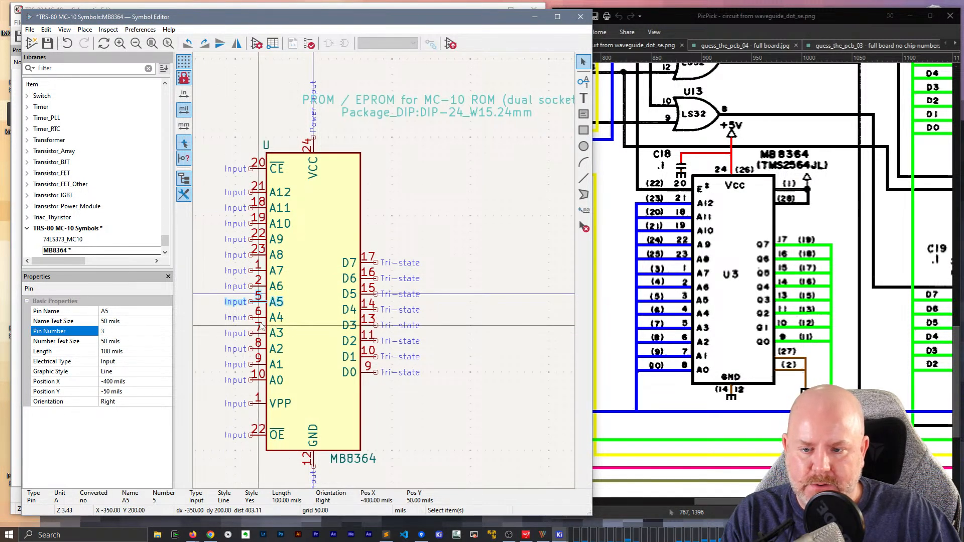
left_click(259, 317)
left_click(86, 333)
type("4")
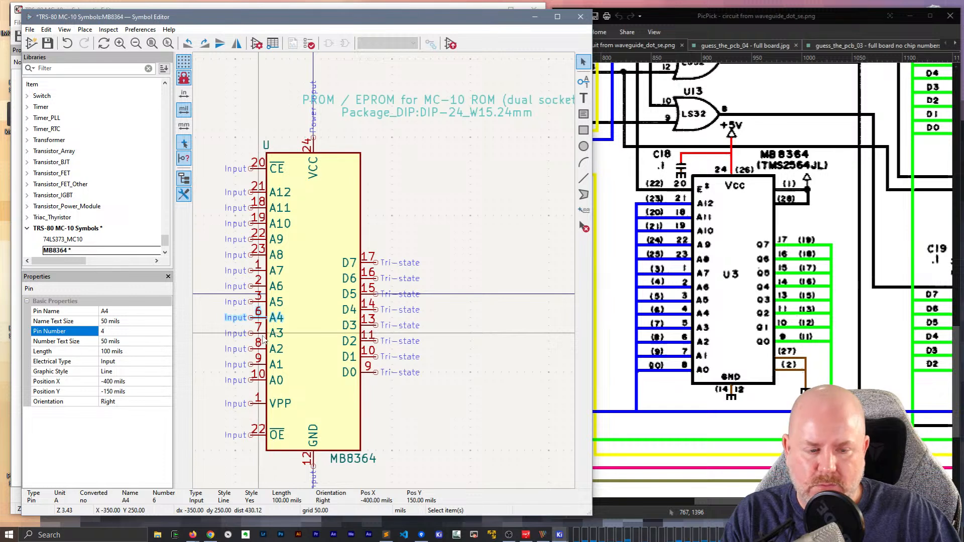
left_click(260, 334)
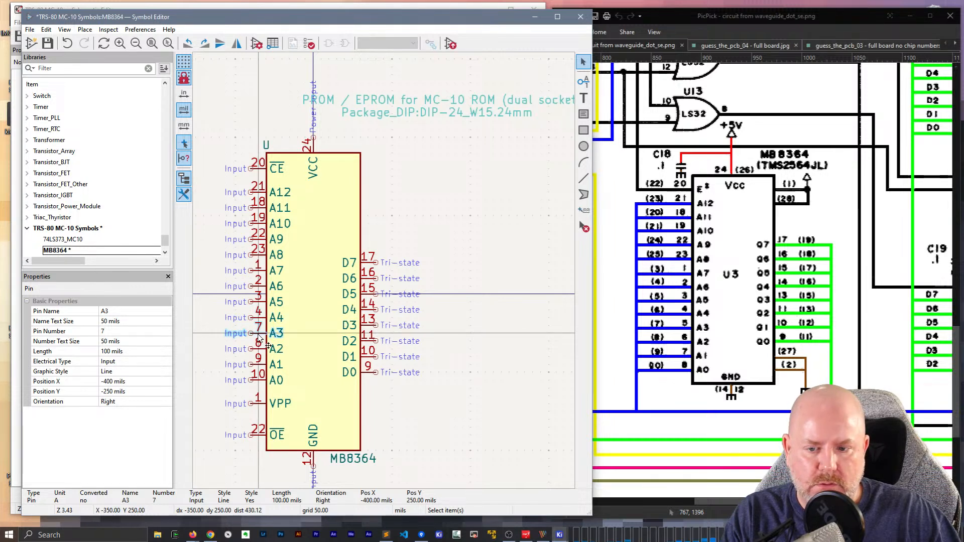
left_click(128, 332)
type("5")
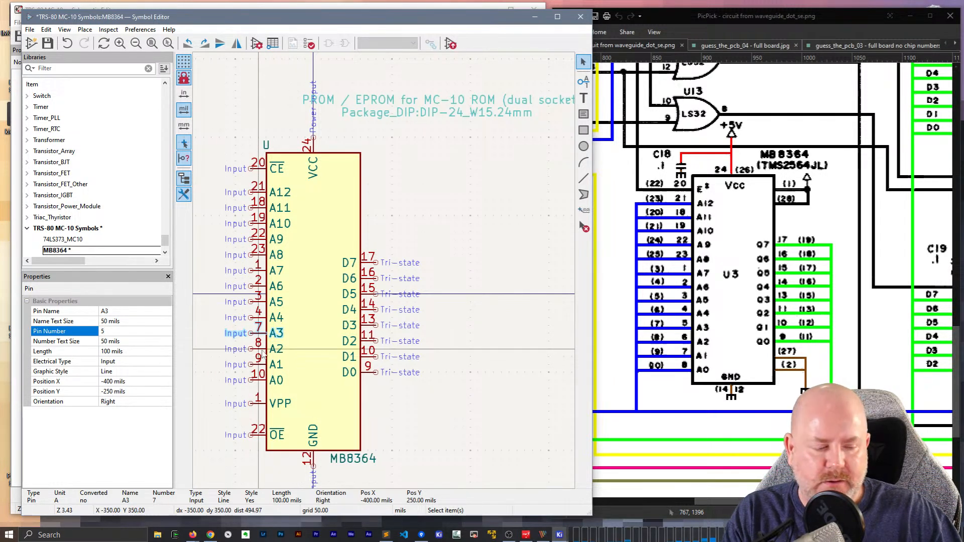
left_click(261, 350)
type("6")
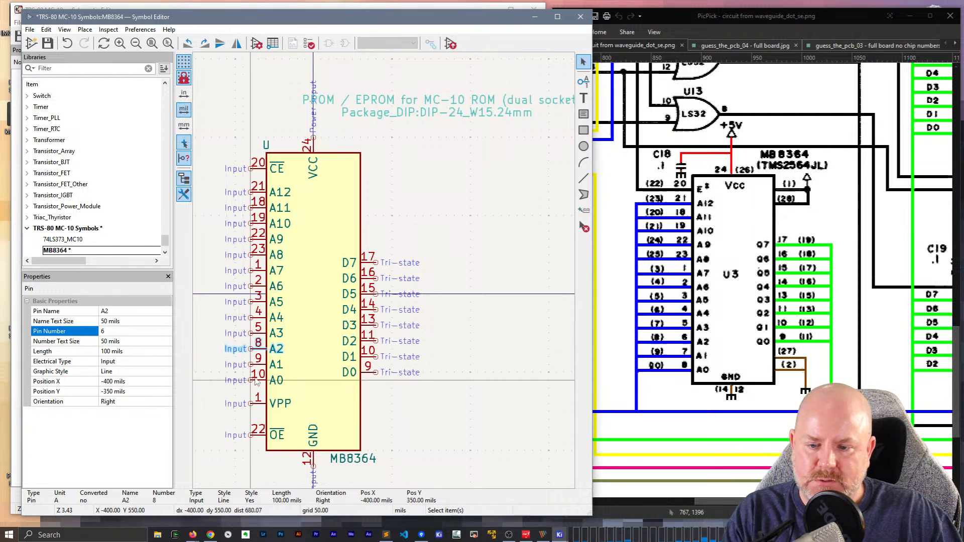
left_click(260, 365)
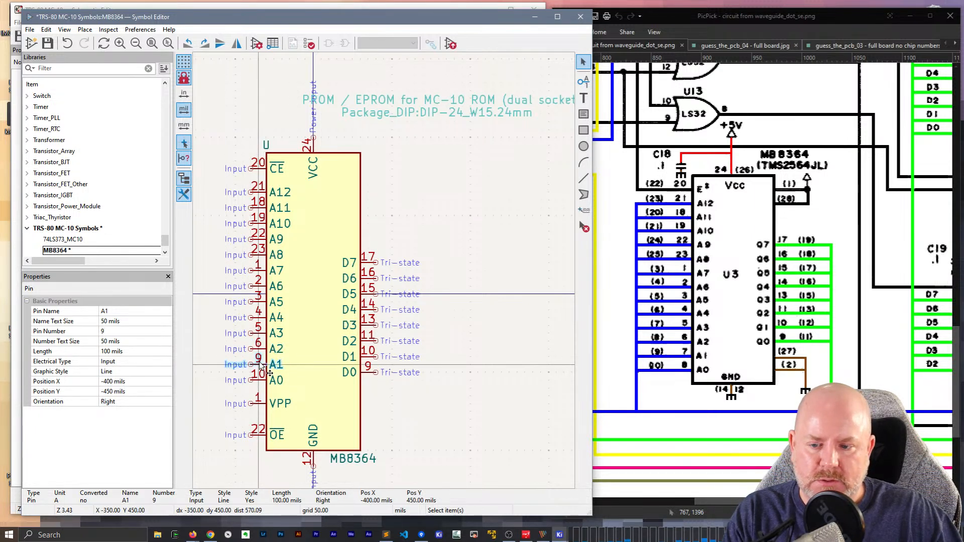
left_click(111, 335)
type("7")
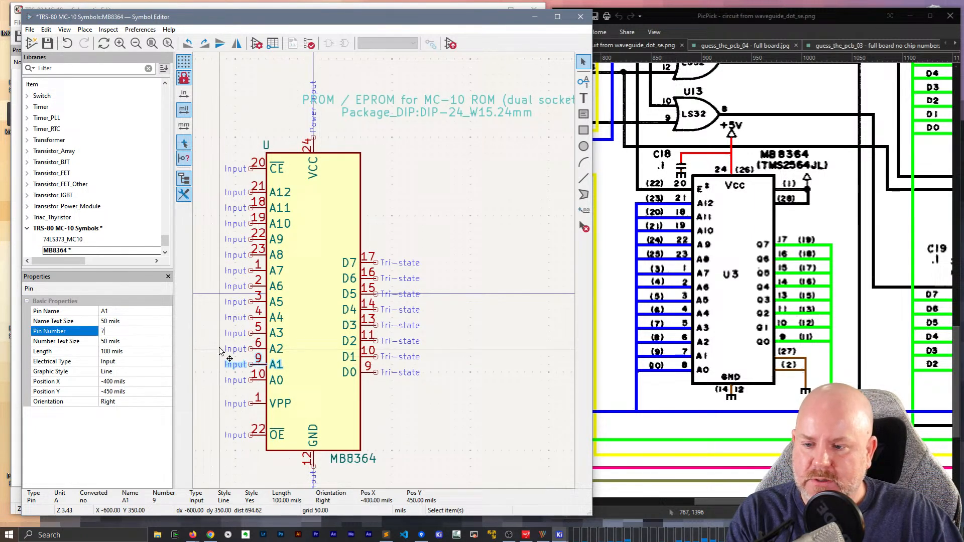
left_click(261, 380)
left_click(115, 331)
type("8")
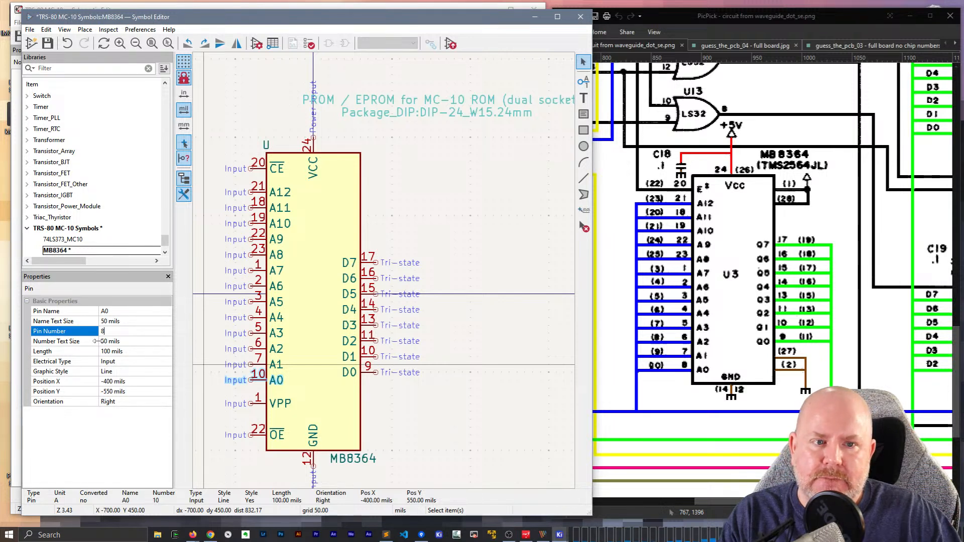
Delete the CE pin and move the OE pin from the bottom to the top spot
left_click(262, 170)
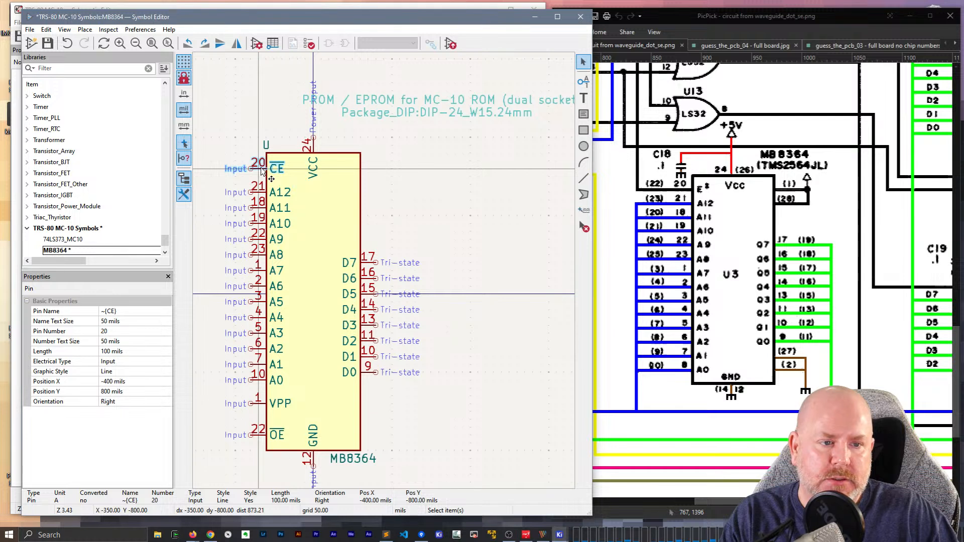
key("Delete")
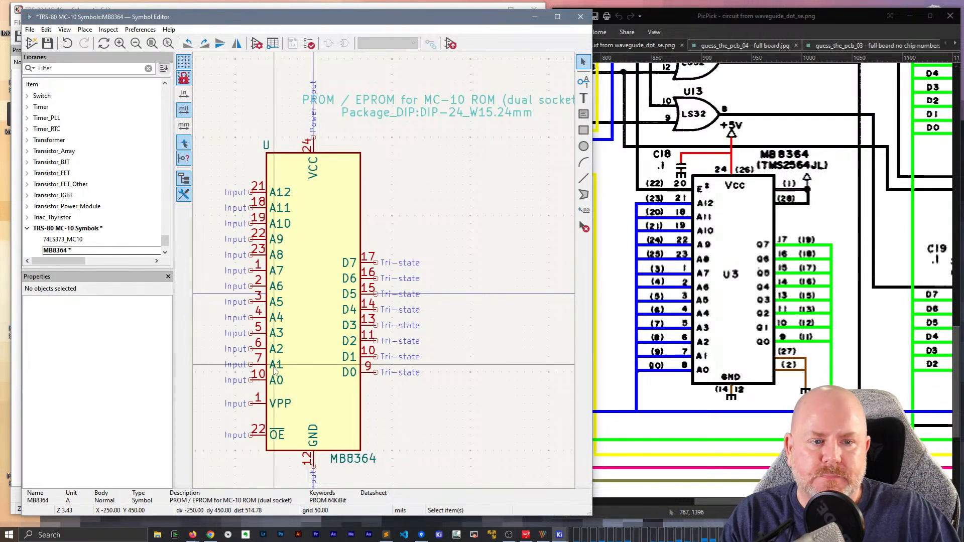
left_click(258, 438)
left_click_drag(258, 439, 253, 169)
left_click(430, 200)
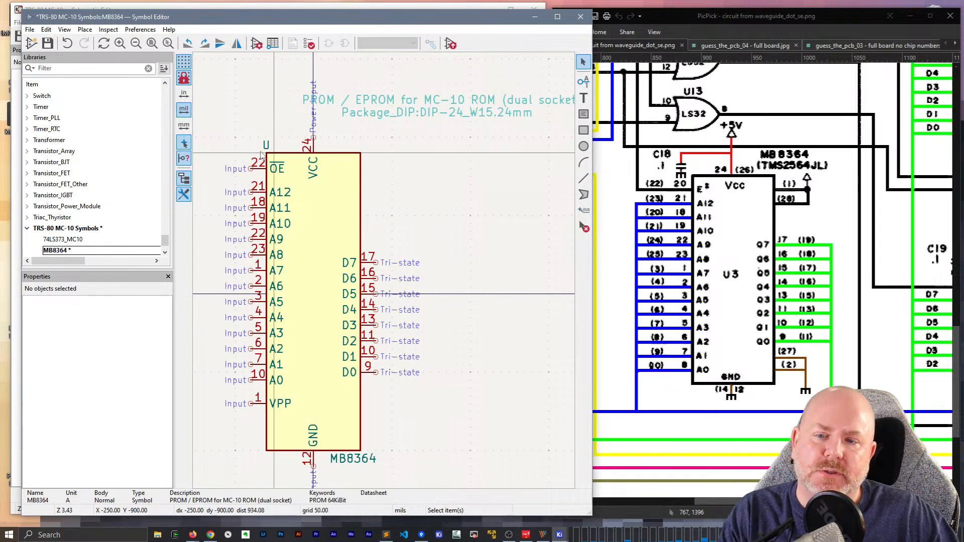
Set the OE pin's number to 20
double_click(256, 171)
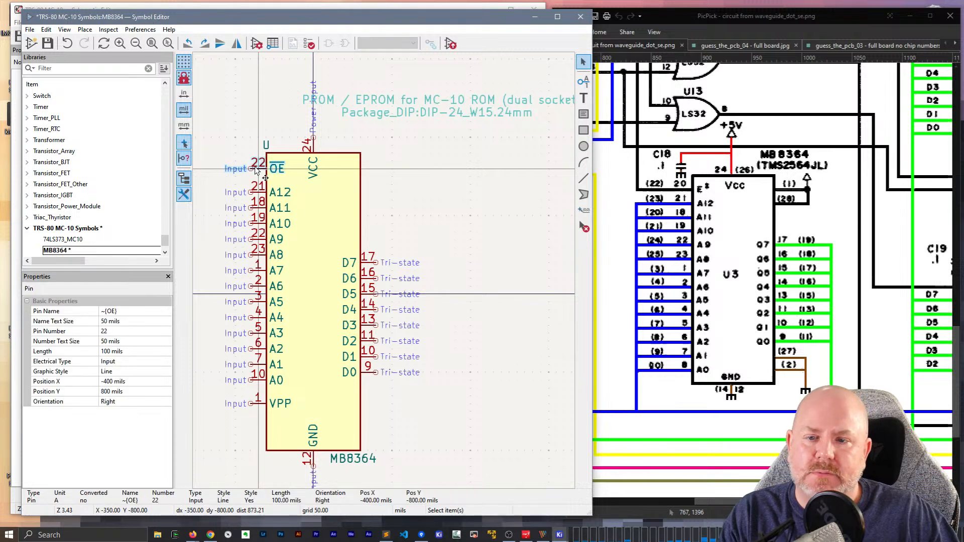
key("Escape")
left_click(118, 332)
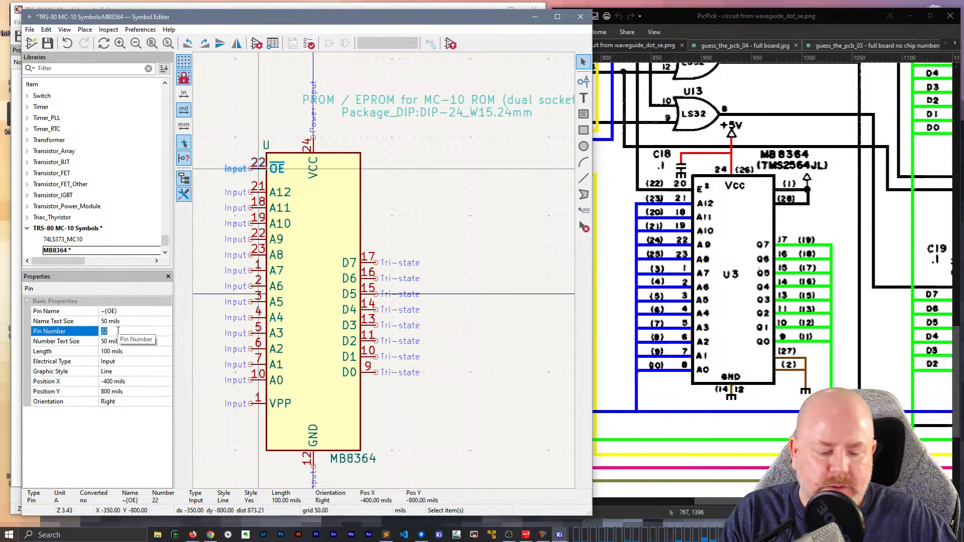
type("20")
key("Return")
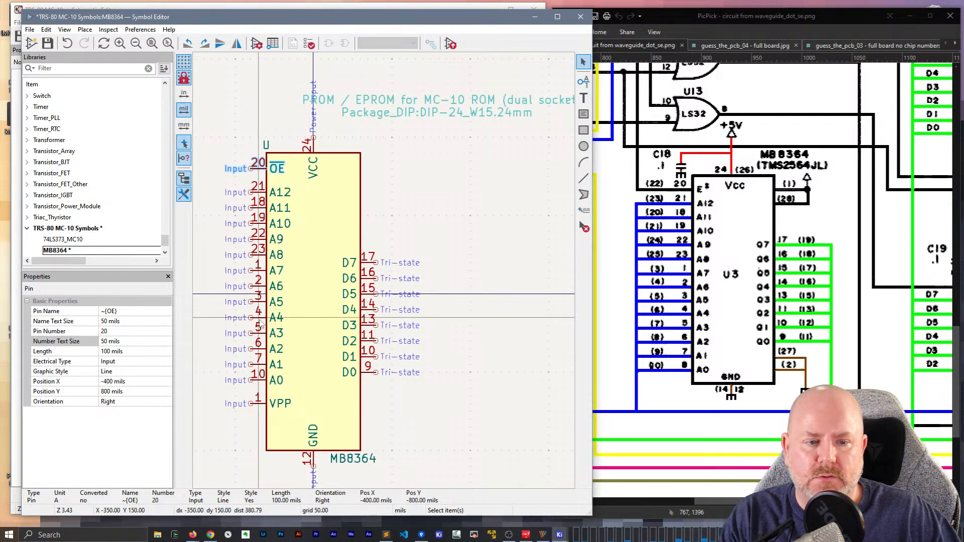
Renumber A0 to 8, delete the VPP pin, and pick up the A0–A12 pins to move
left_click(258, 380)
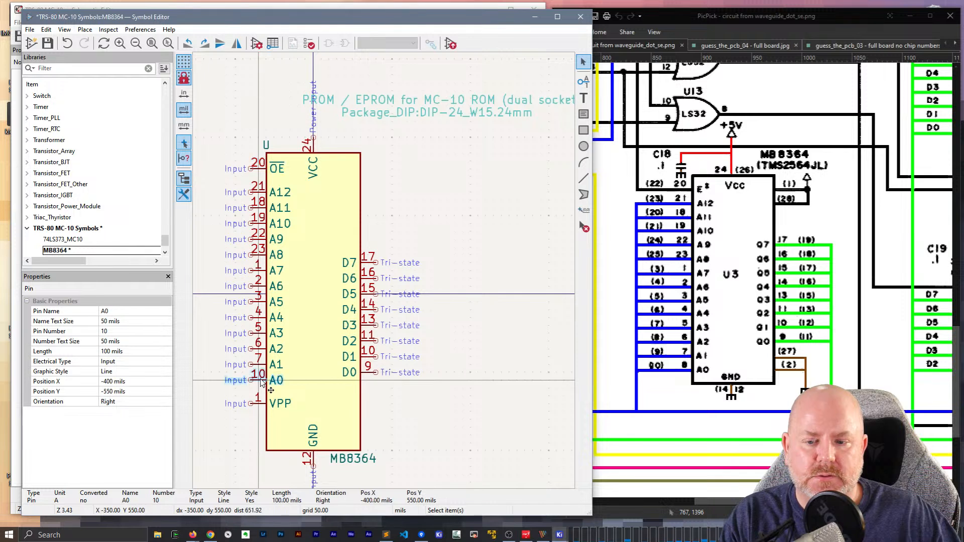
left_click(123, 333)
type("8")
key("Return")
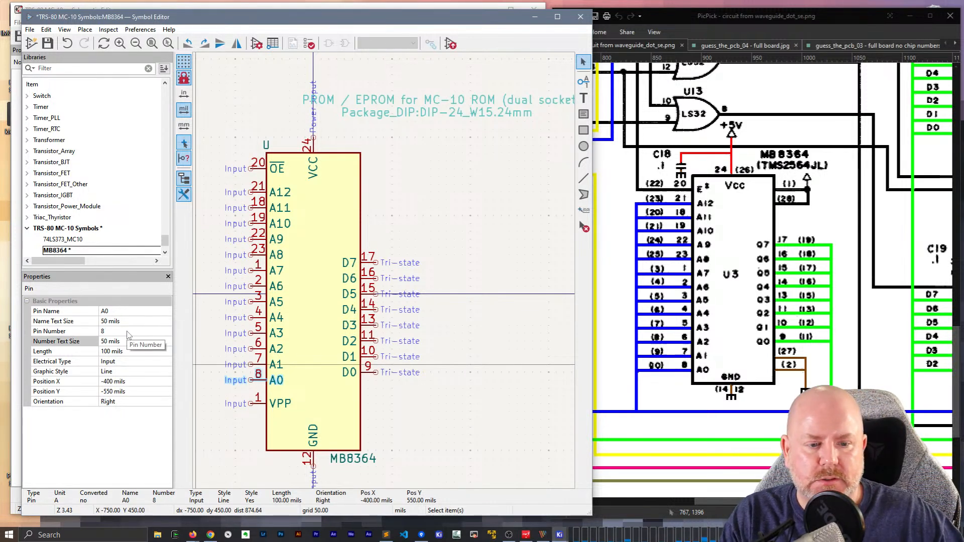
left_click(259, 404)
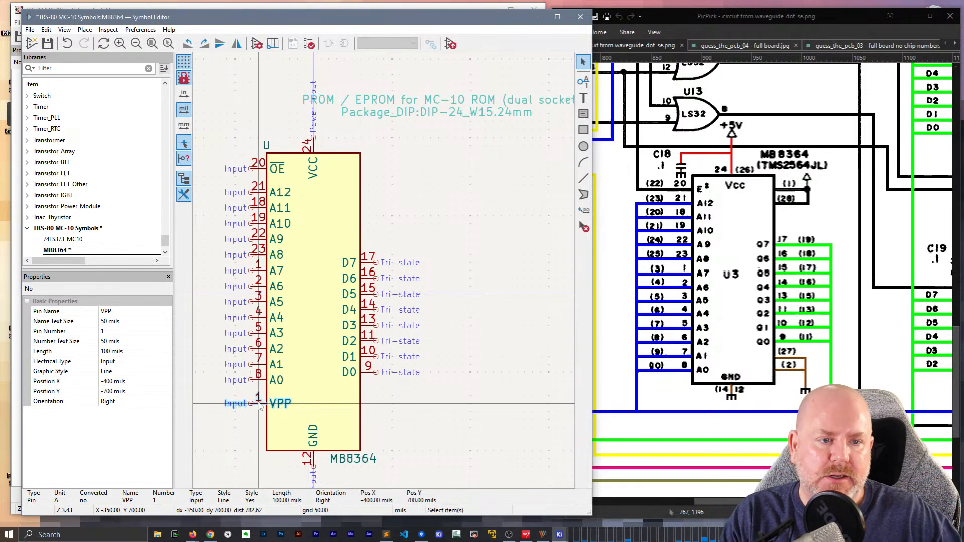
key("Delete")
left_click_drag(261, 395, 255, 190)
key("m")
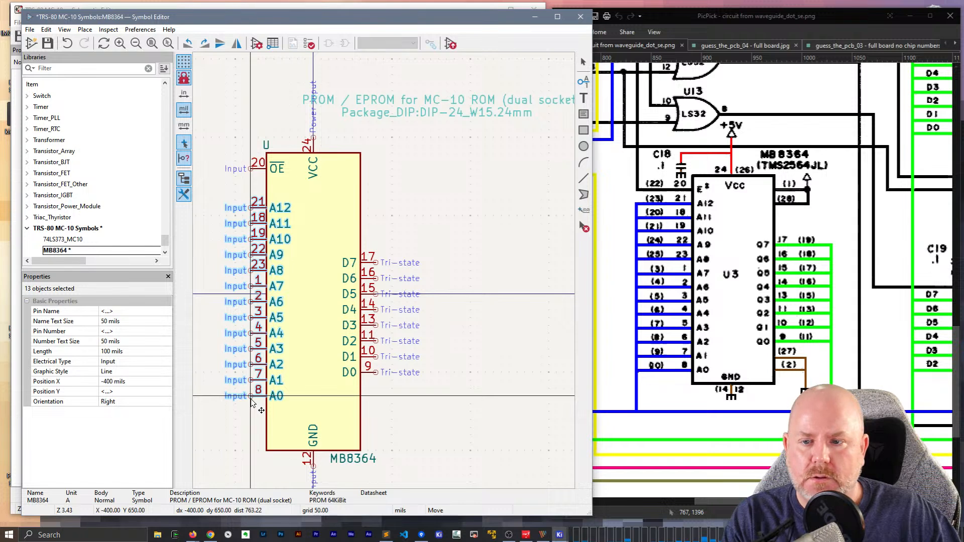
Drop the address pins one row lower, align the OE pin, and save the MB8364 symbol
left_click(252, 400)
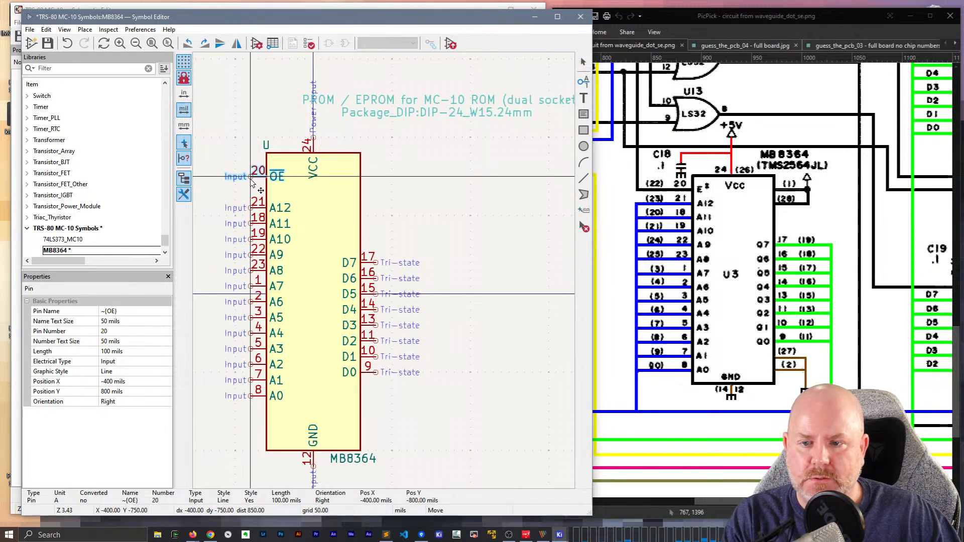
left_click(251, 185)
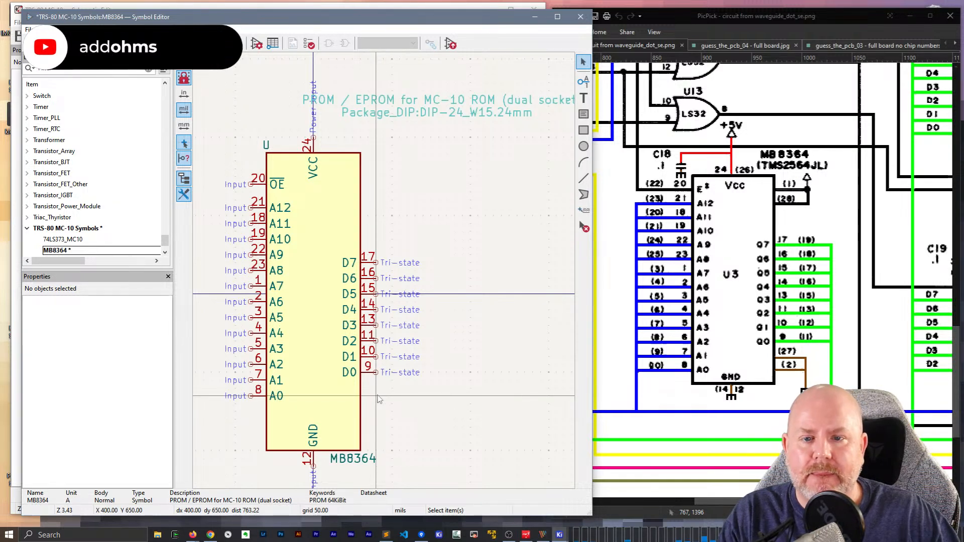
key("ctrl+s")
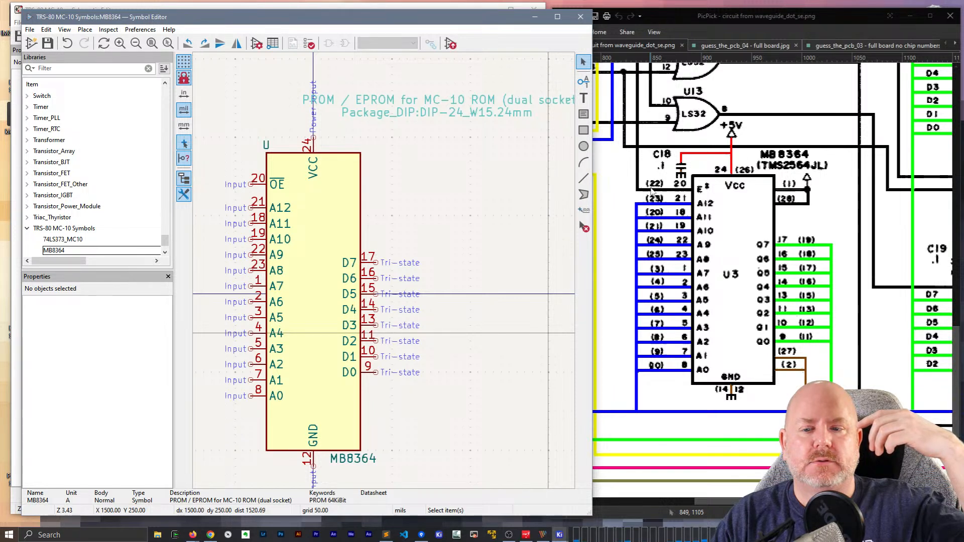
Check the OE pin's properties, then close the Symbol Editor to return to the MC-10 schematic
left_click(251, 185)
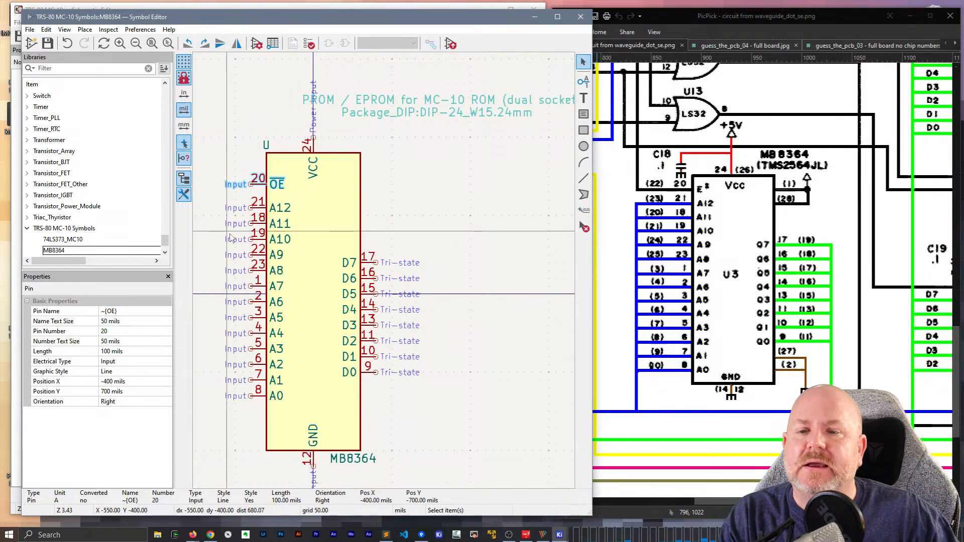
left_click(435, 186)
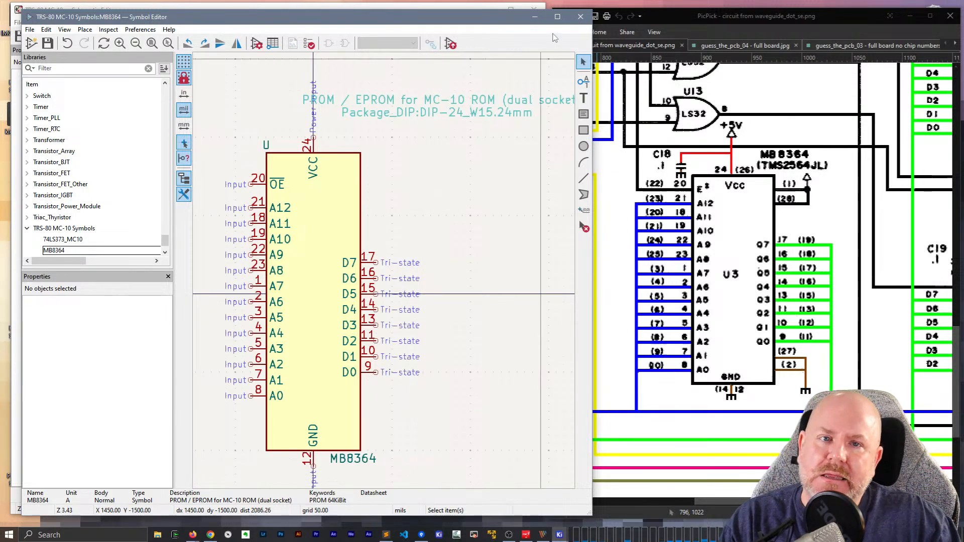
left_click(581, 16)
left_click(297, 421)
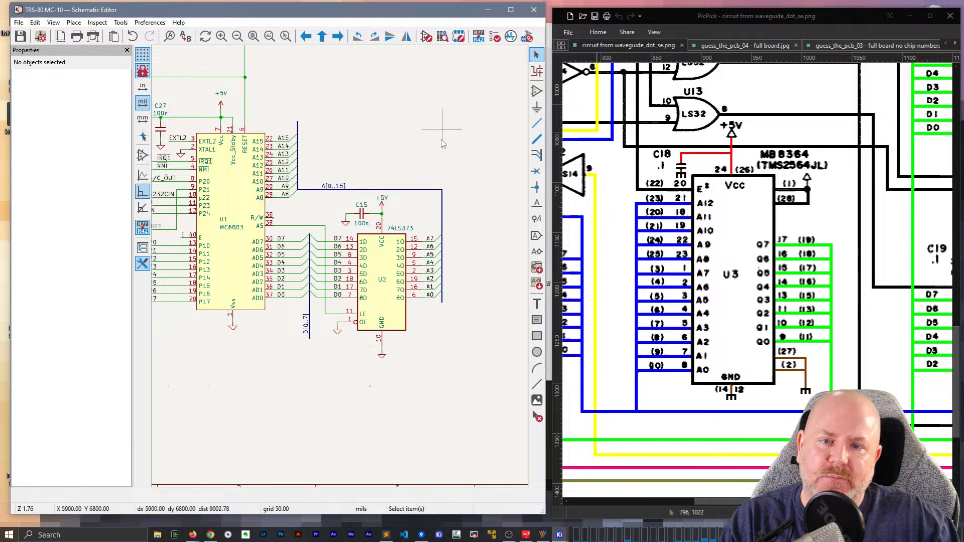
Add the MB8364 symbol as U3 beside the 74LS373 latch U2, then shift it closer to U2
middle_click_drag(442, 144, 276, 187)
key("a")
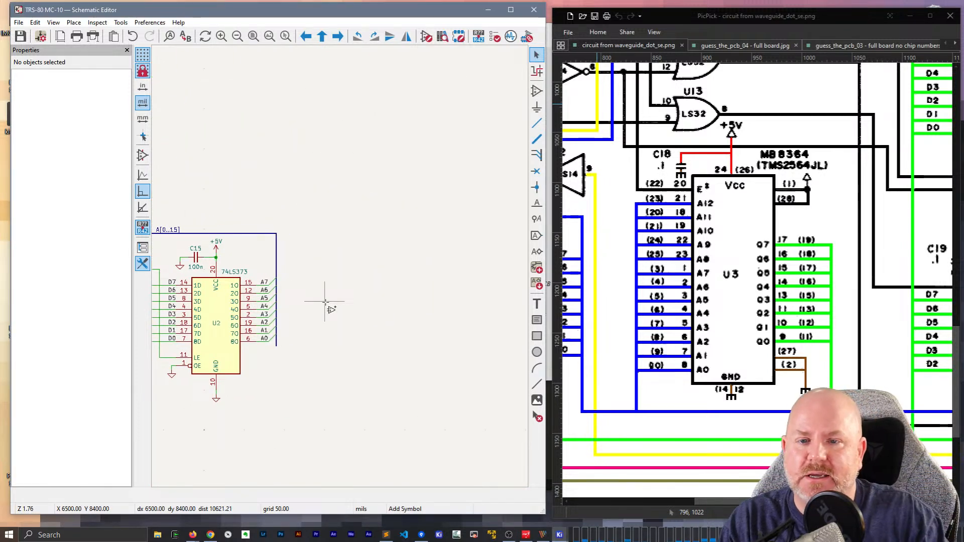
type("MB8")
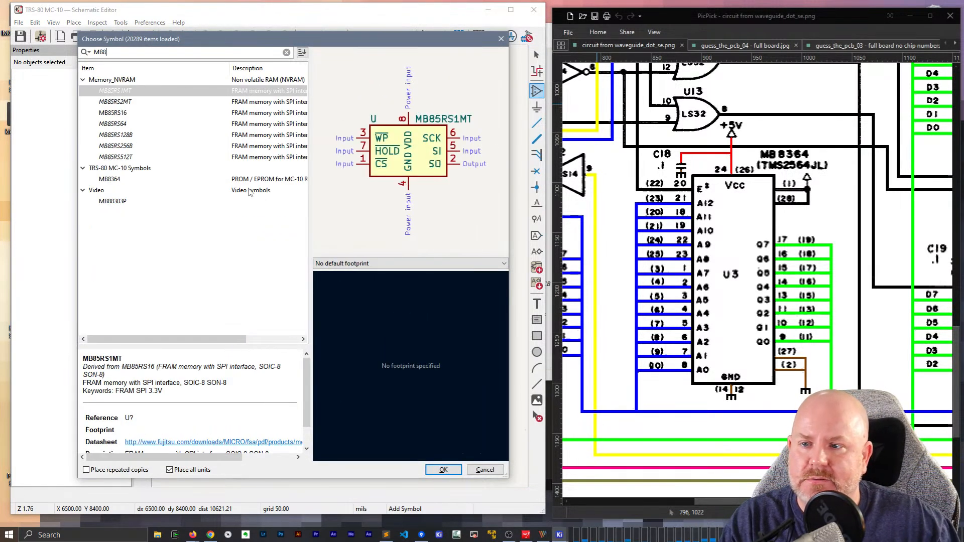
type("364")
double_click(118, 91)
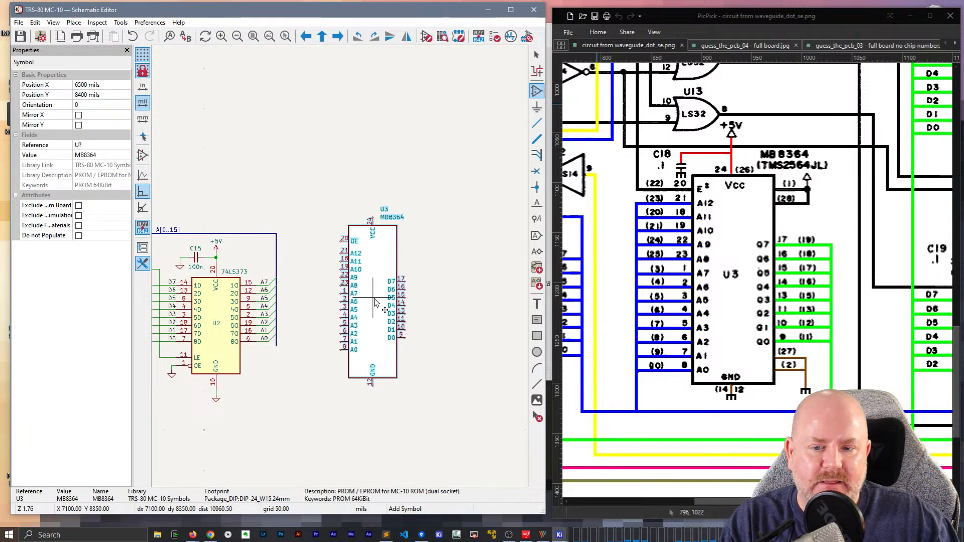
left_click(374, 301)
middle_click_drag(283, 374, 385, 358)
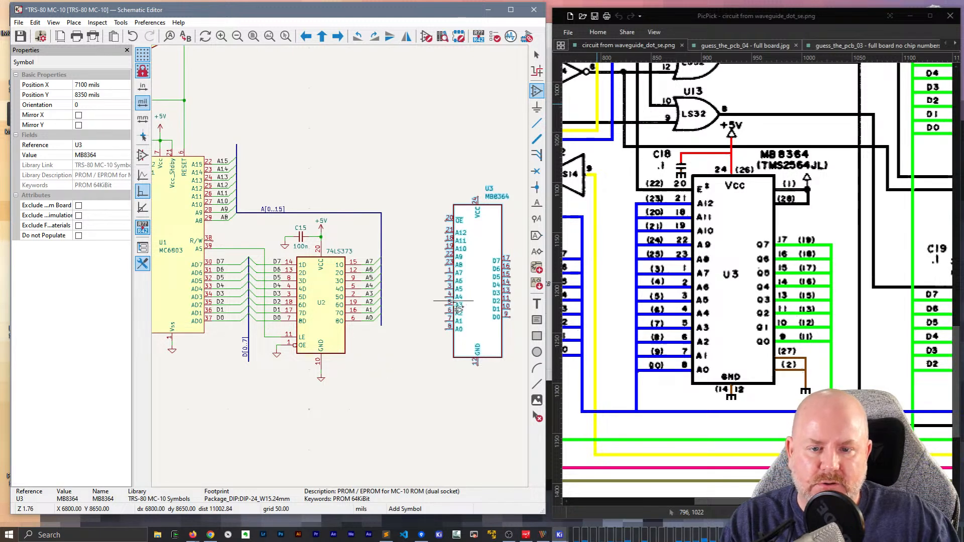
key("m")
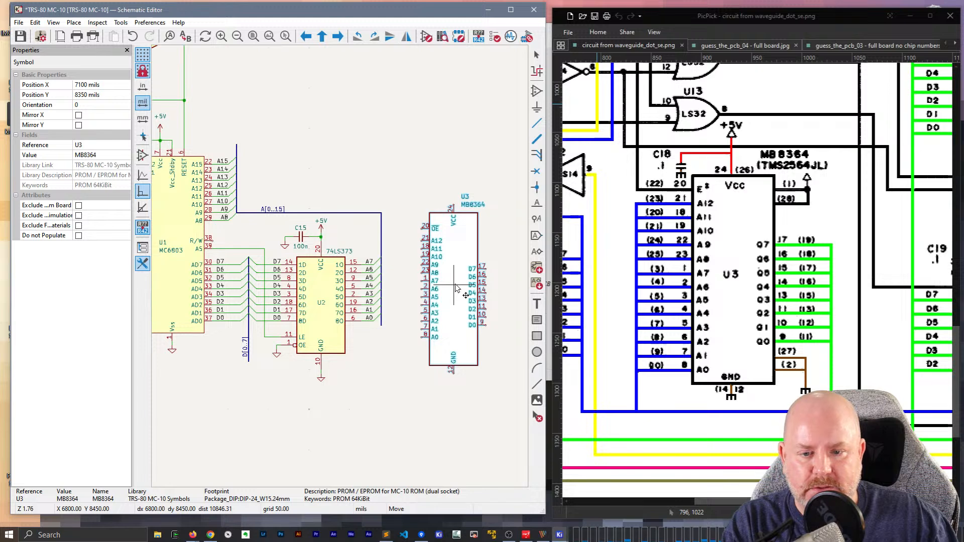
left_click(455, 288)
Draw the address bus segment running beneath U3
key("b")
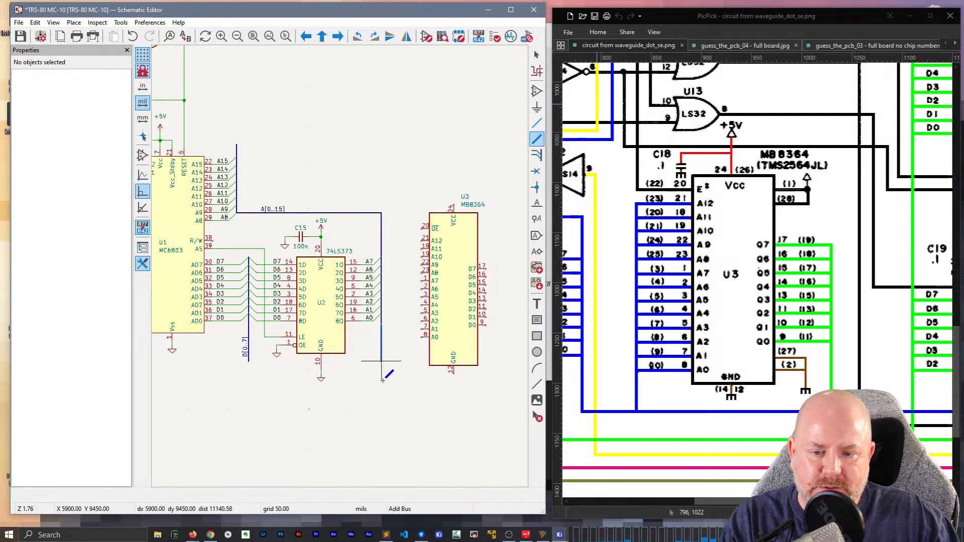
double_click(490, 405)
key("Escape")
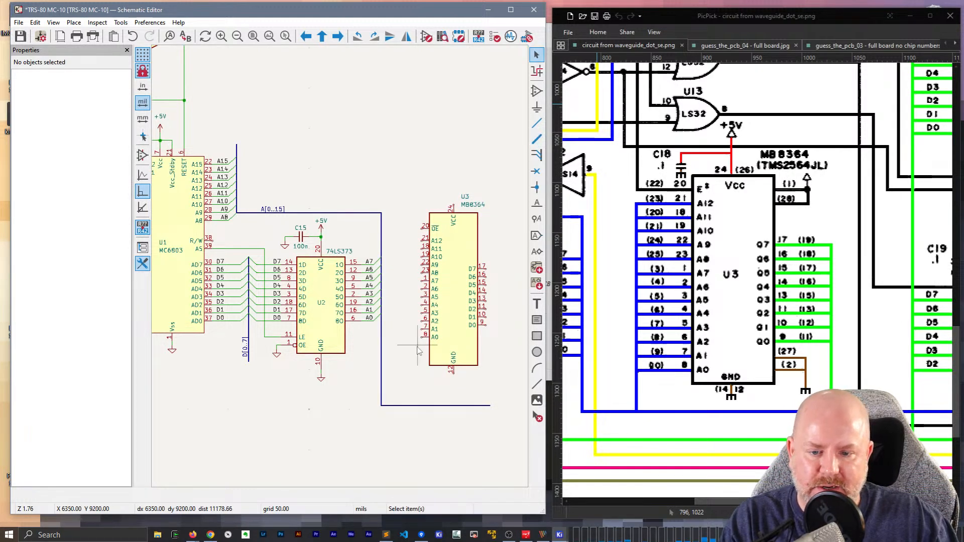
scroll(417, 346, "up", 2)
scroll(296, 203, "up", 2, "shift")
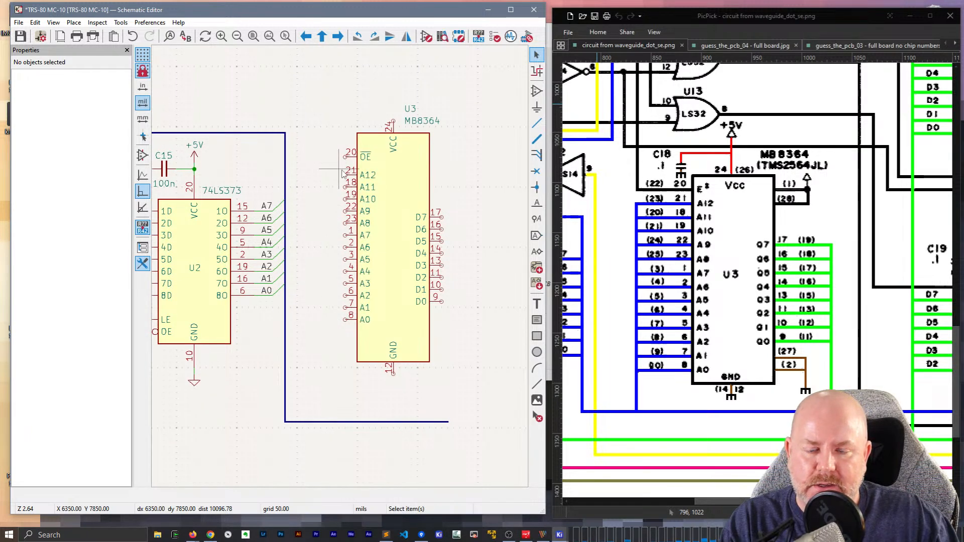
middle_click_drag(283, 235, 441, 241)
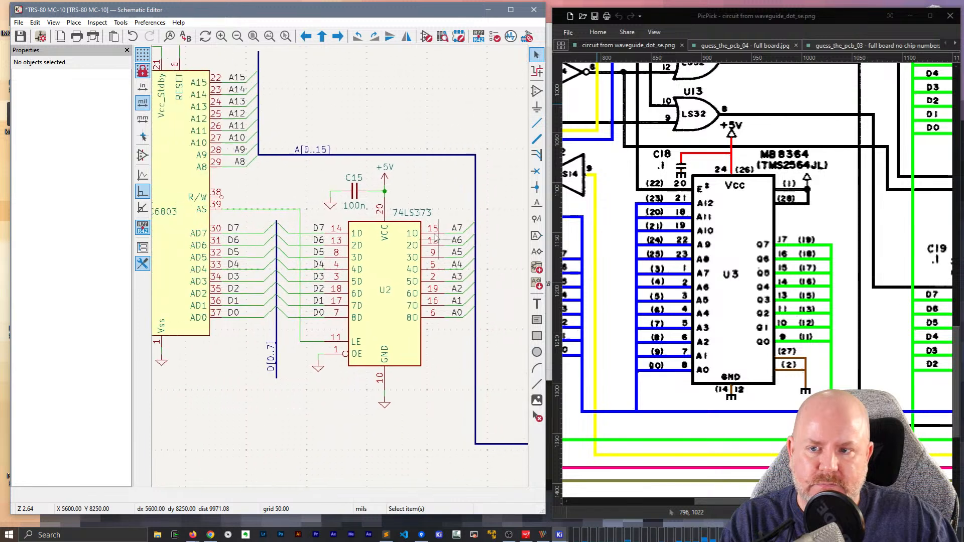
Duplicate U2's A8–A12 labels and wires and place them at U3's pins
left_click_drag(256, 173, 213, 106)
key("ctrl+v")
middle_click_drag(394, 154, 178, 141)
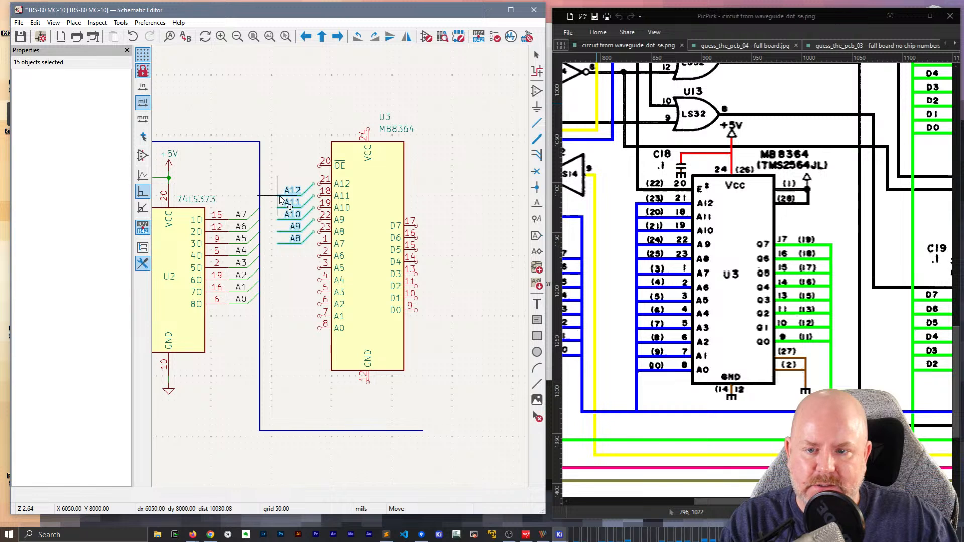
left_click(285, 200)
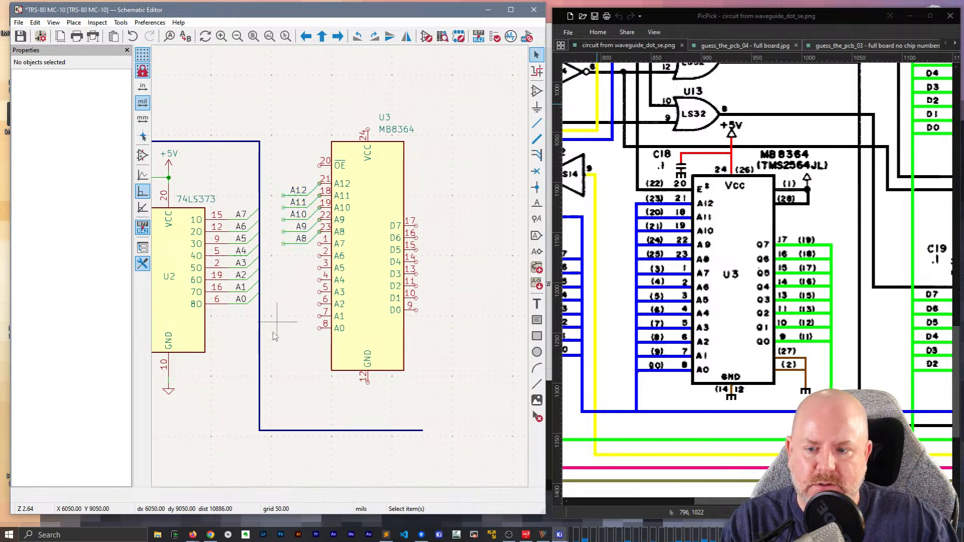
Copy the A0–A7 labels and wires onto U3's lower address pins
left_click_drag(248, 315, 240, 195)
key("ctrl+c")
key("ctrl+v")
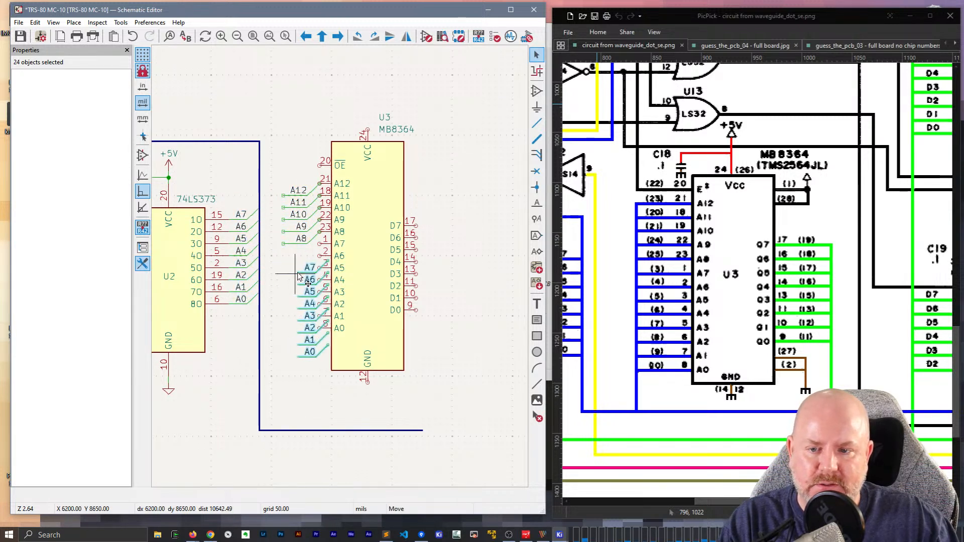
left_click(289, 262)
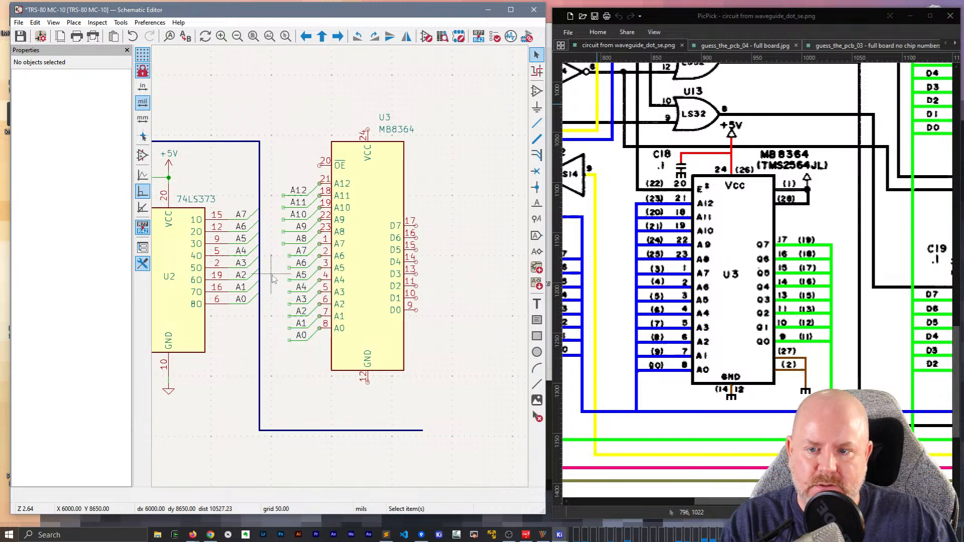
key("w")
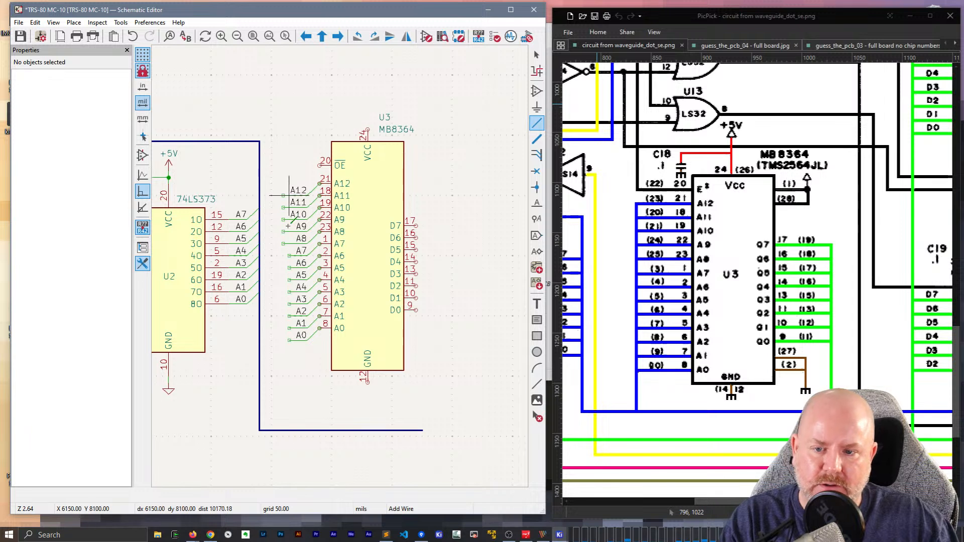
Mirror U3's A0–A12 label column onto the address bus and delete the leftover wire stubs
left_click_drag(312, 352, 283, 162)
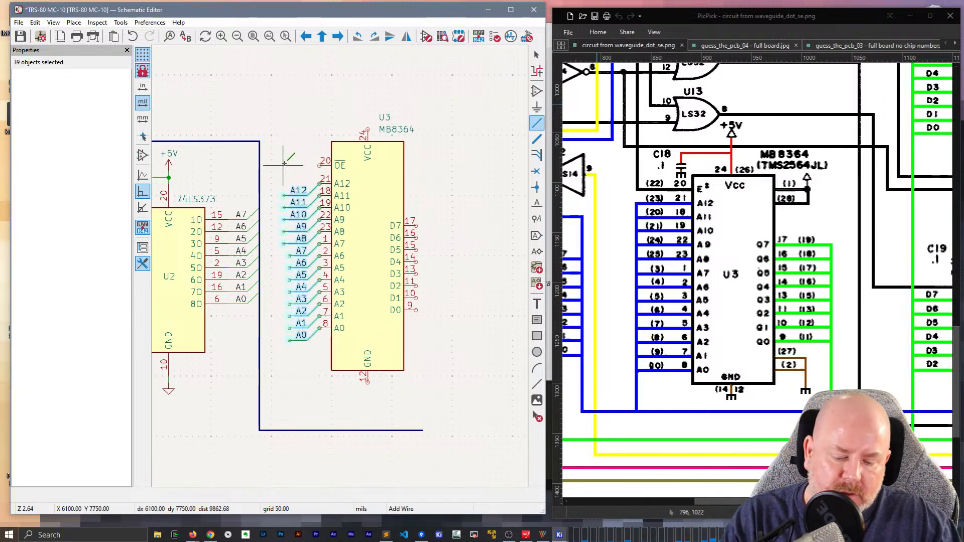
key("x")
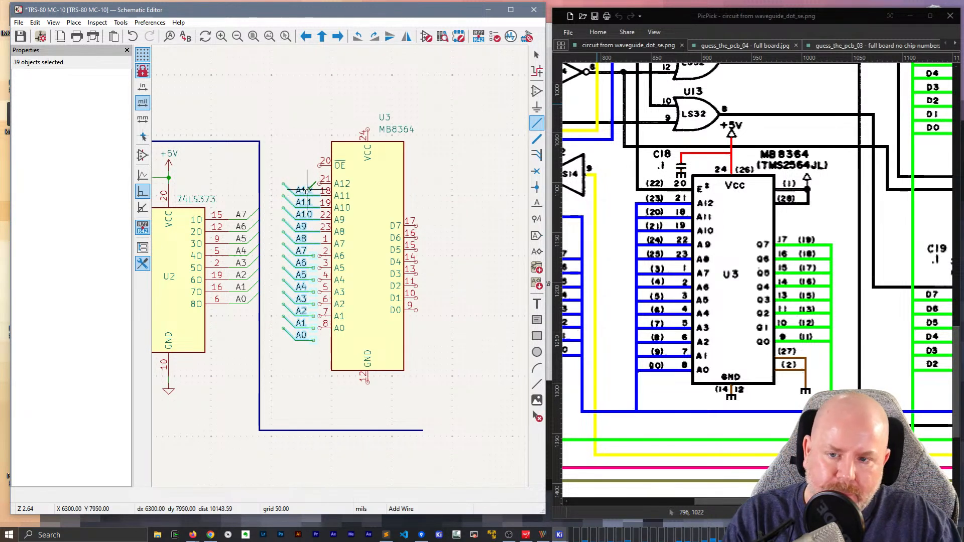
key("g")
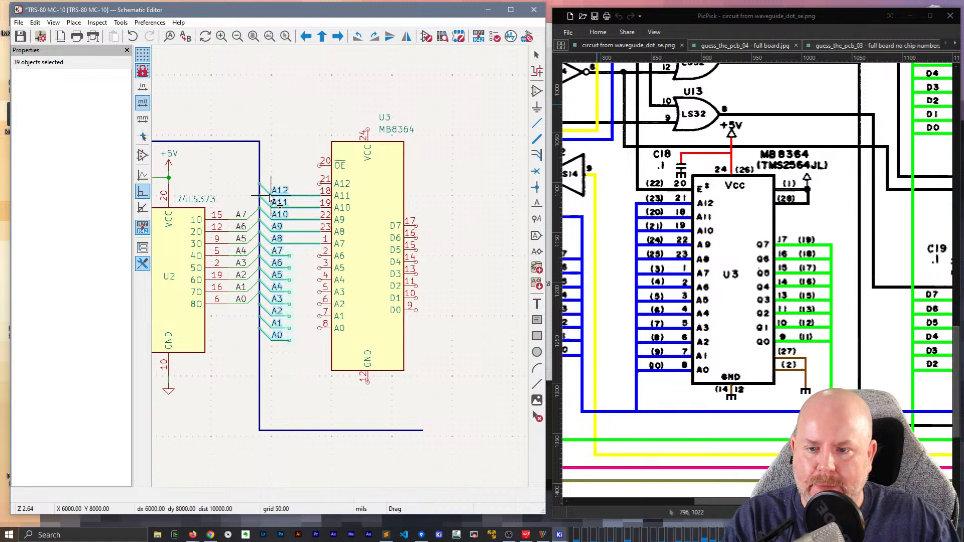
left_click(280, 203)
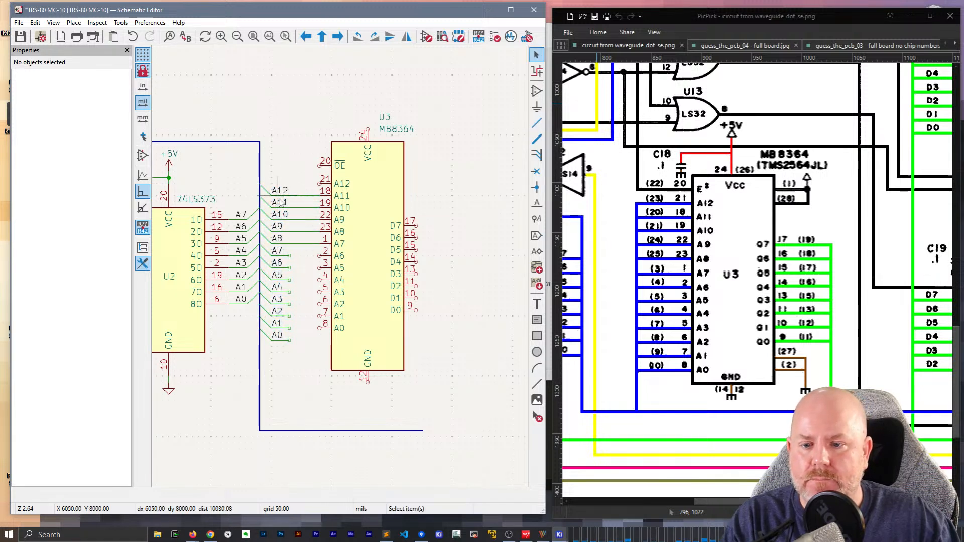
left_click_drag(305, 256, 296, 160)
key("Delete")
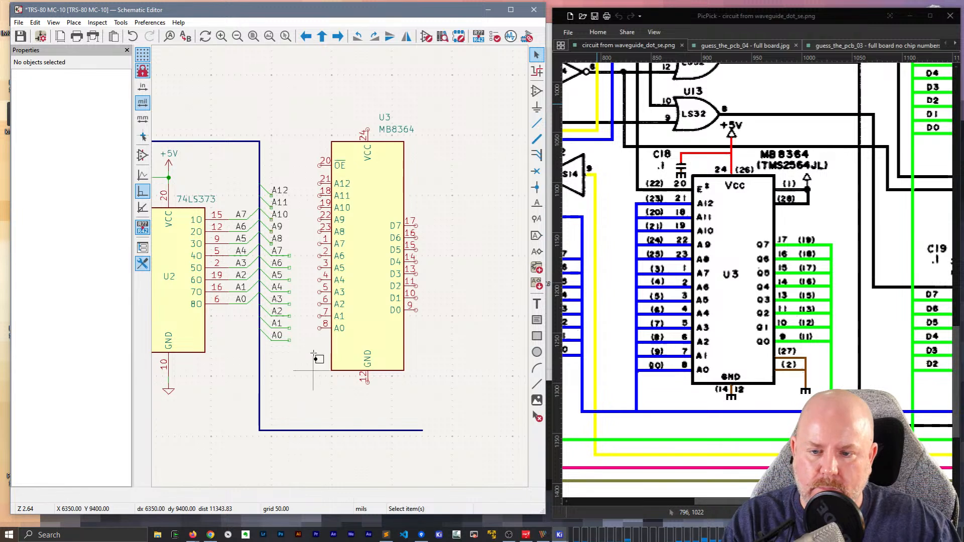
left_click_drag(314, 366, 282, 232)
key("Delete")
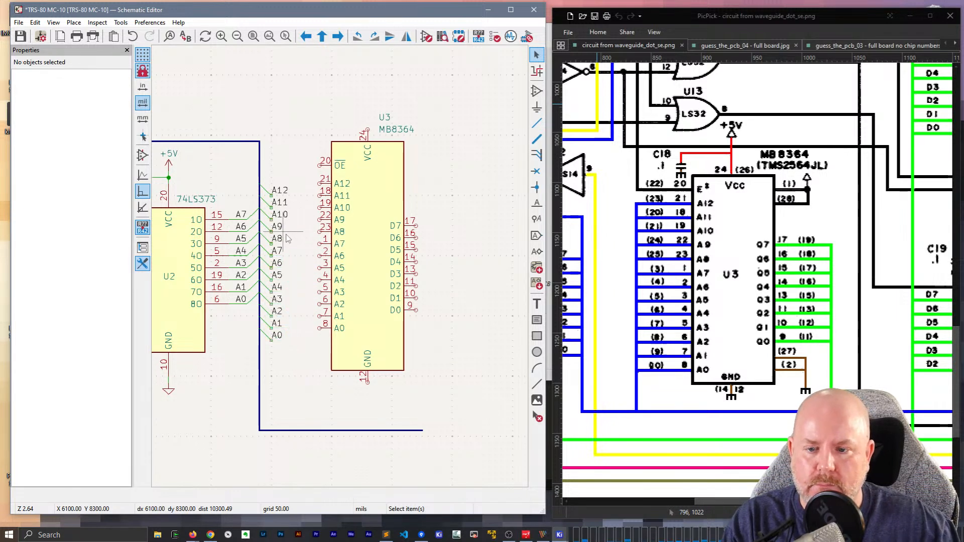
Shift the A0–A12 labels beside U3 and draw wires from each label for A12 down to A0
left_click_drag(295, 347, 282, 175)
key("m")
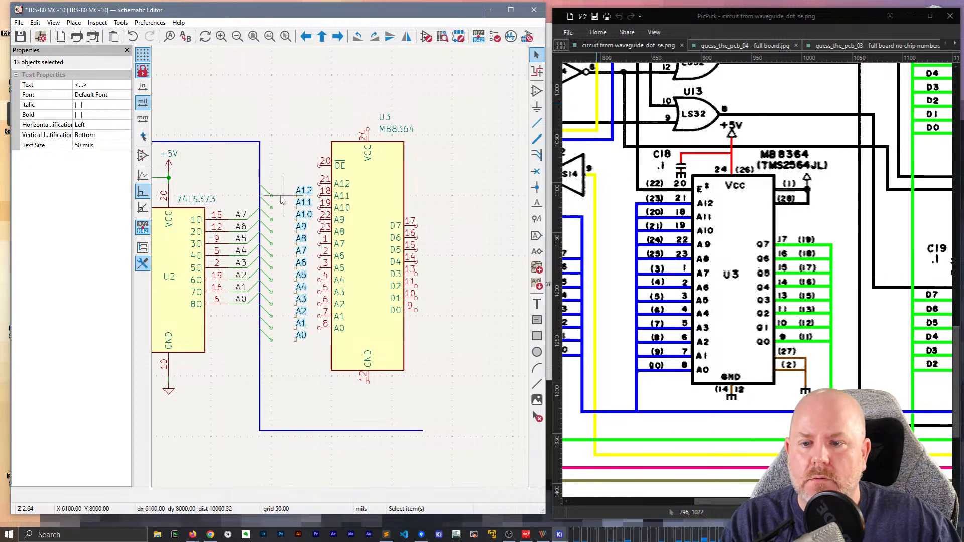
key("w")
left_click(272, 195)
left_click(320, 194)
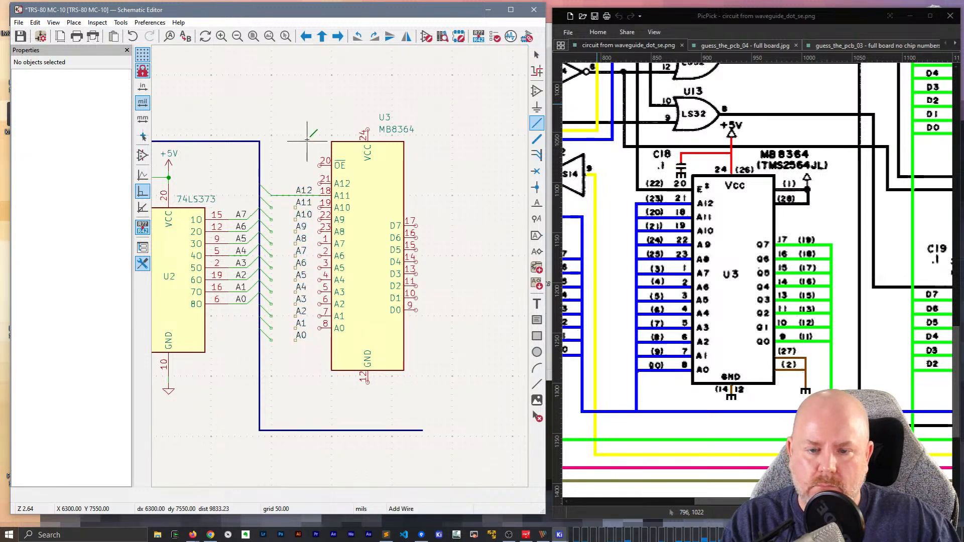
key("Insert")
key("Insert")
key("Insert")
key("Insert")
key("Insert")
key("Insert")
key("Insert")
key("Insert")
key("Insert")
key("Insert")
key("Insert")
key("Insert")
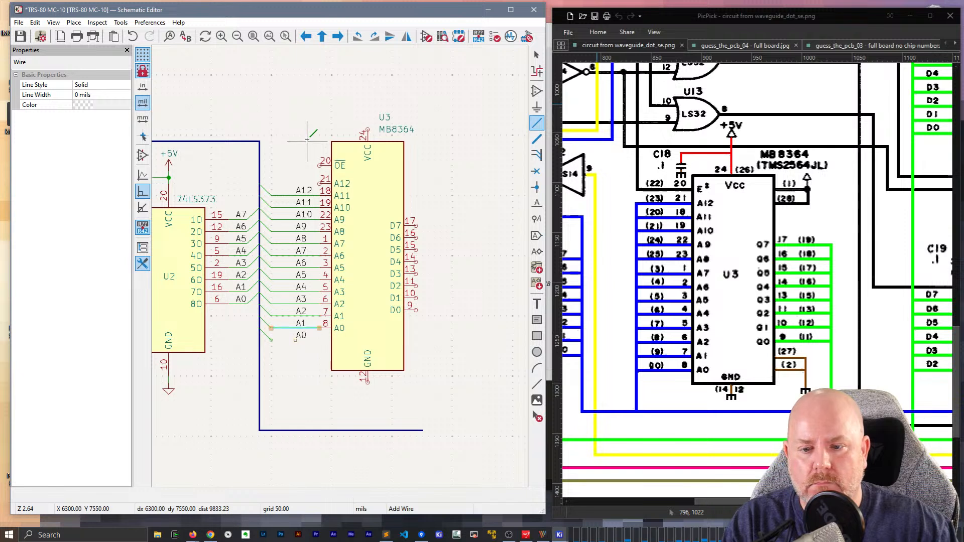
key("Escape")
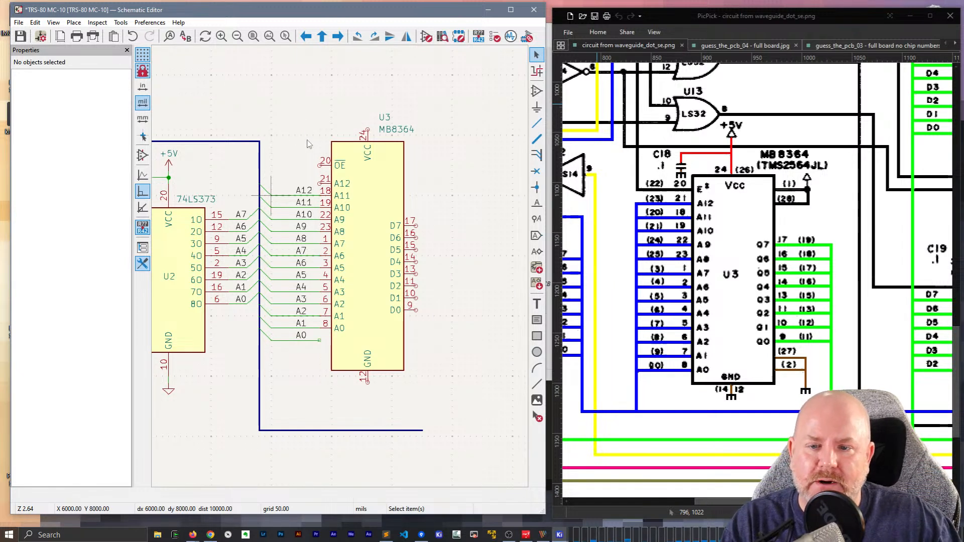
Move U3 one grid step lower so its address pins meet the new wires
left_click(388, 296)
key("m")
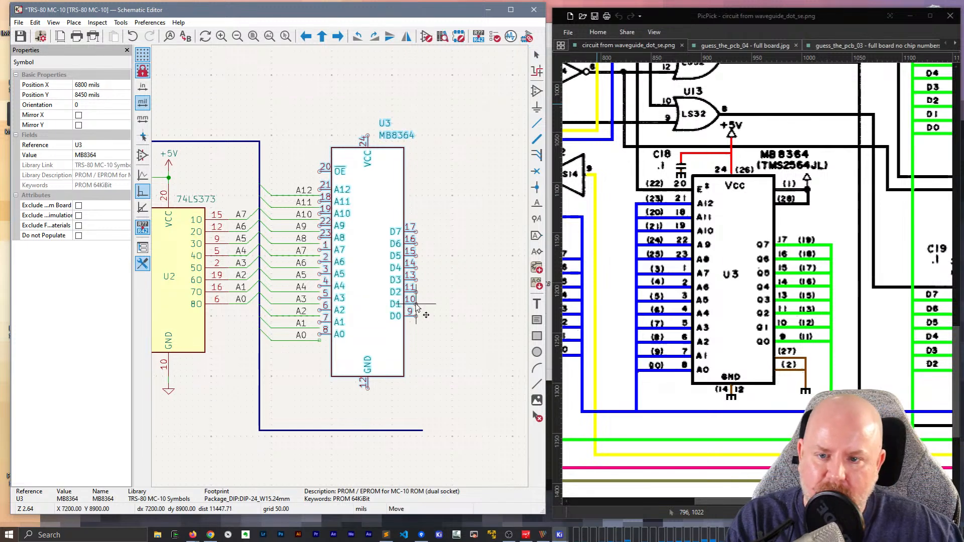
left_click(417, 312)
left_click(483, 235)
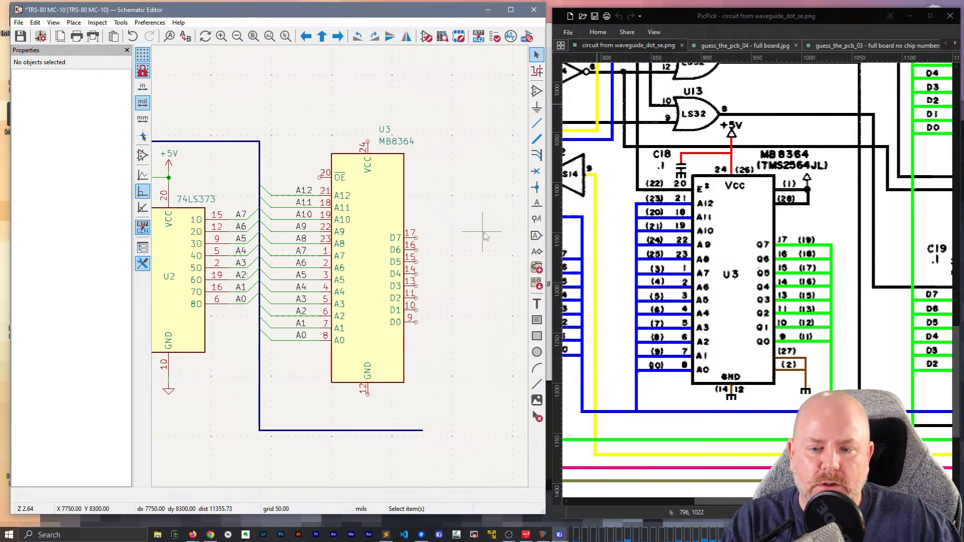
scroll(392, 265, "down", 1)
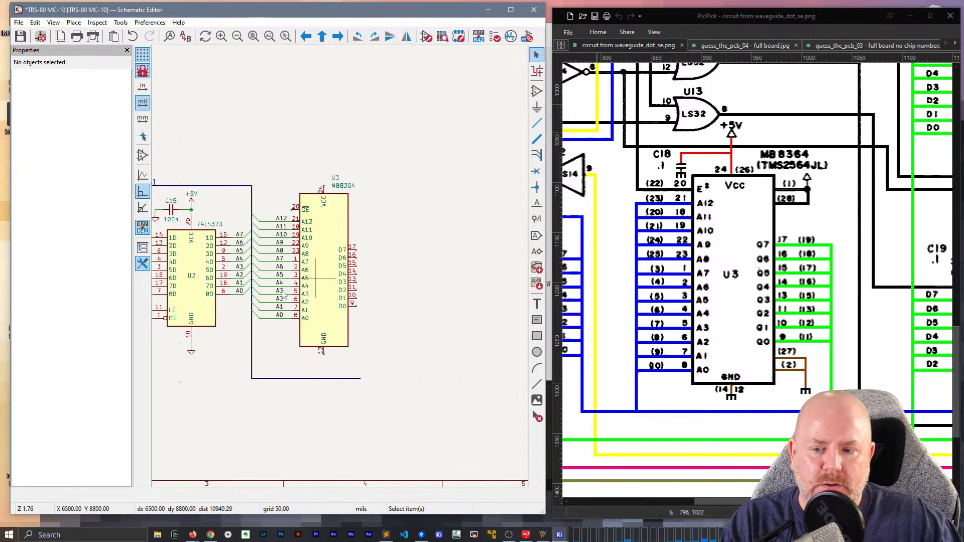
Extend the D[0..7] bus down below the chips and up beside U3's data outputs
middle_click_drag(267, 283, 335, 257)
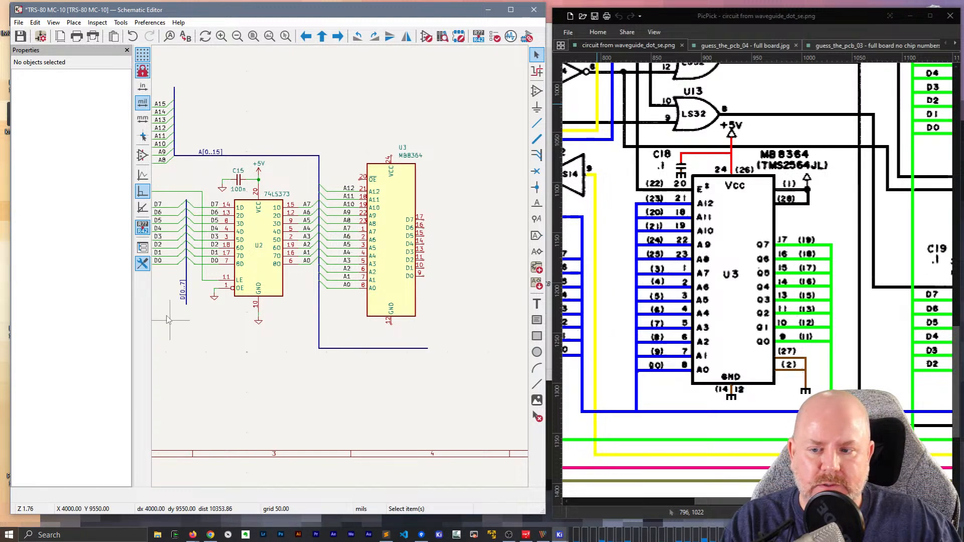
key("b")
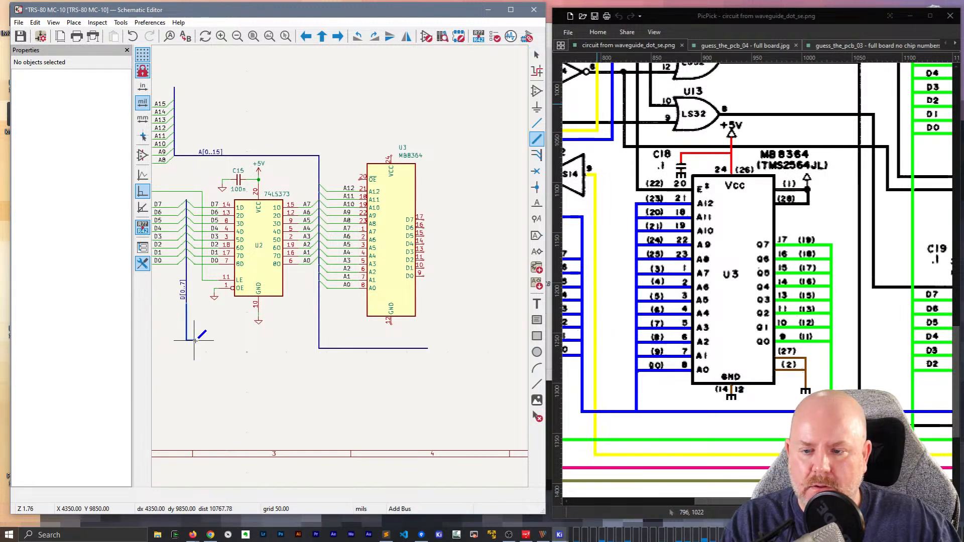
left_click(448, 364)
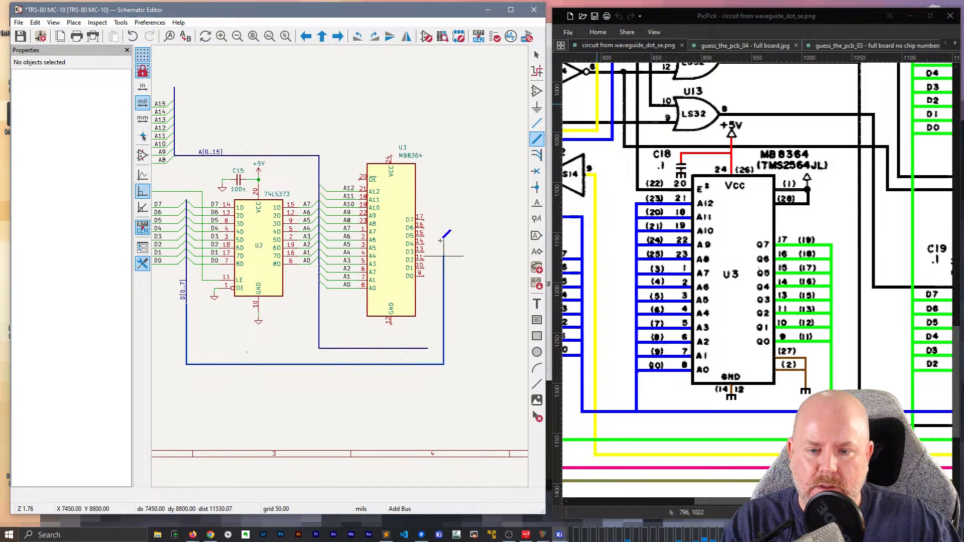
double_click(447, 216)
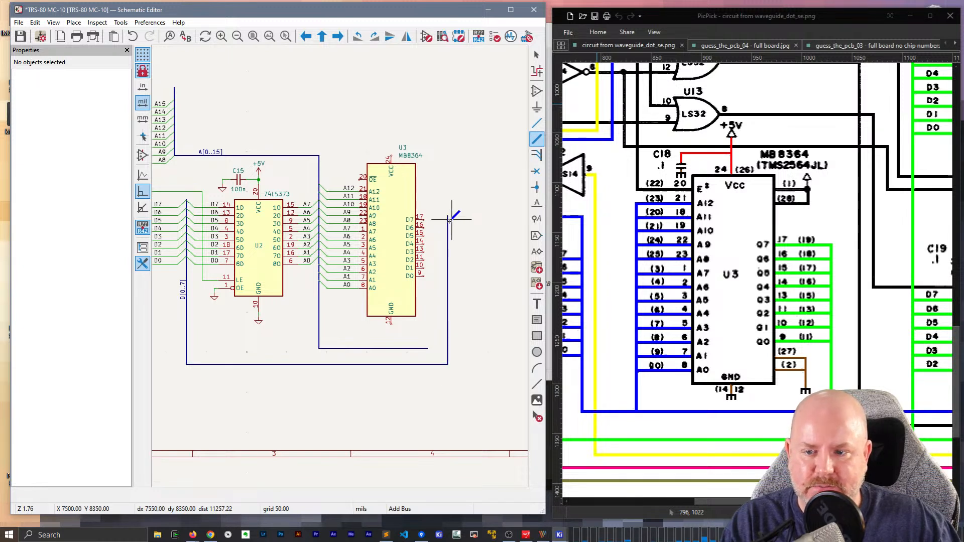
key("Escape")
Select and copy U1's D7–D0 wires, labels and bus entries
middle_click_drag(424, 156, 480, 146)
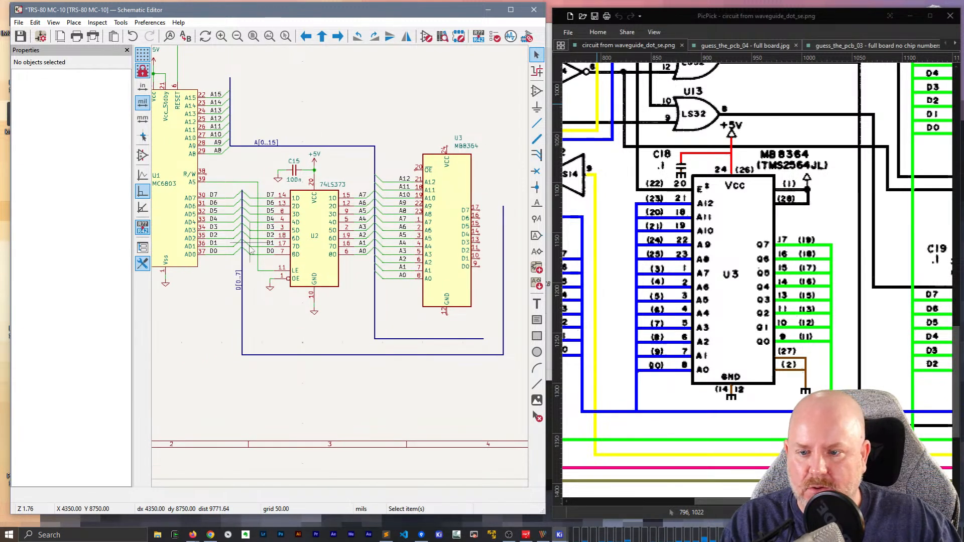
left_click_drag(240, 265, 204, 187)
left_click(235, 261)
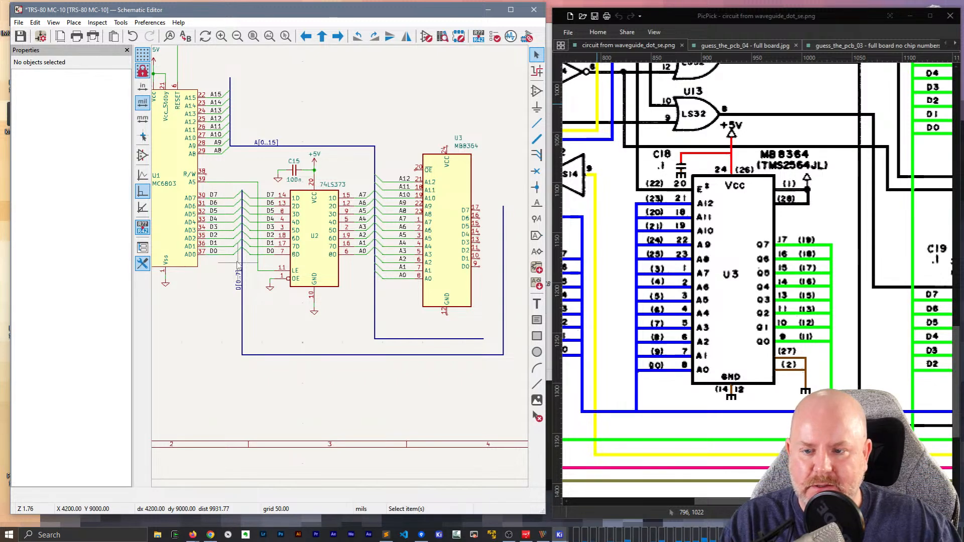
left_click_drag(239, 261, 212, 190)
key("ctrl+c")
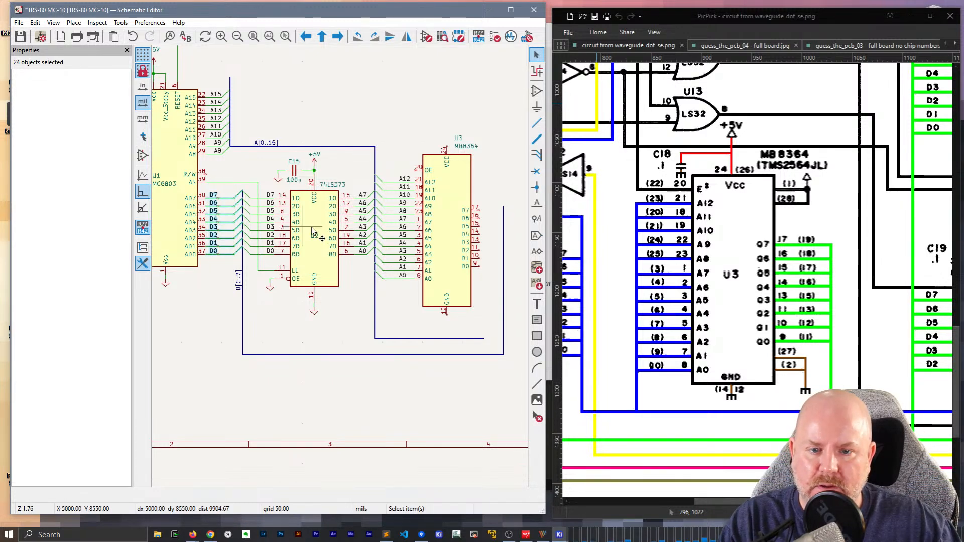
Paste the copied D7–D0 wires, labels and bus entries onto U3's data pins
key("ctrl+v")
middle_click_drag(412, 207, 269, 220)
scroll(292, 220, "up", 3)
middle_click_drag(423, 271, 243, 197)
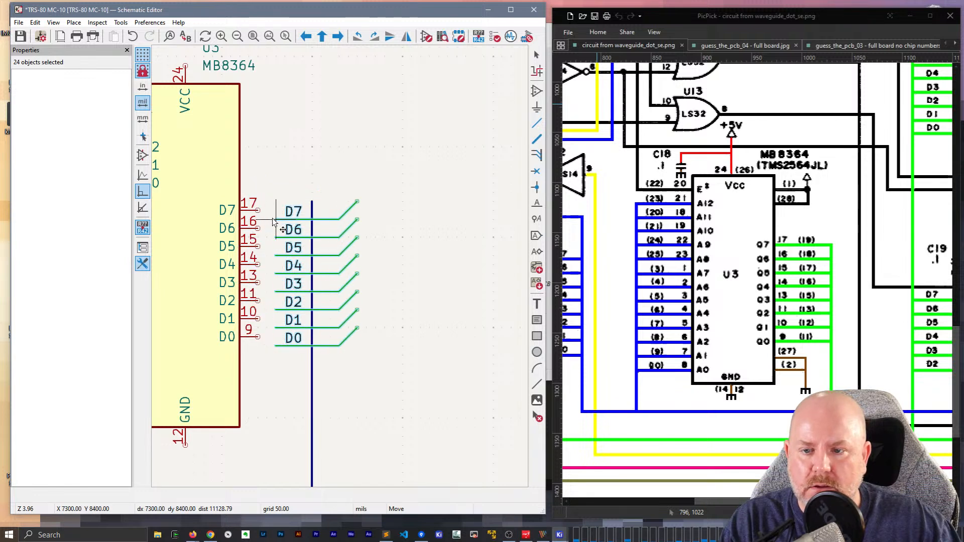
left_click(262, 214)
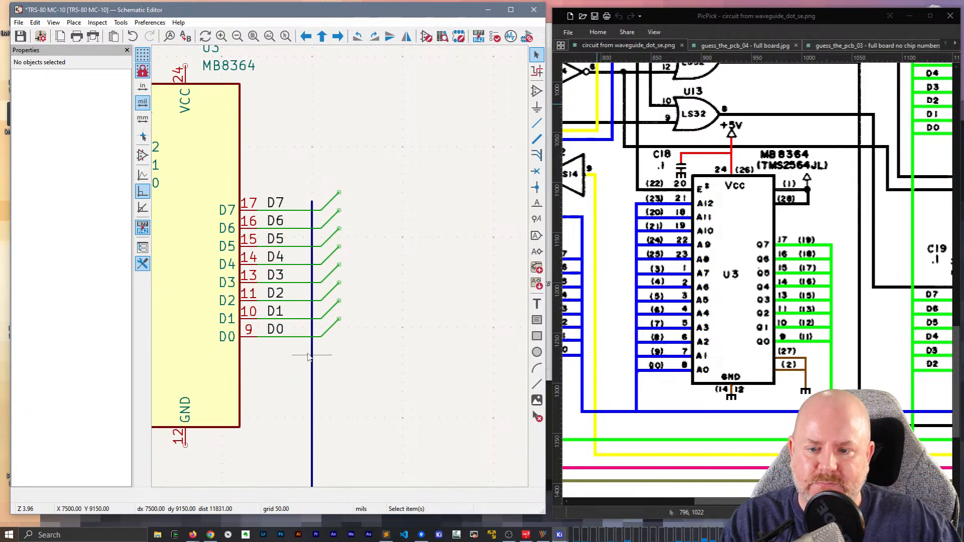
Stretch the data bus corner to the right
left_click_drag(347, 264, 412, 300)
left_click_drag(313, 377, 386, 386)
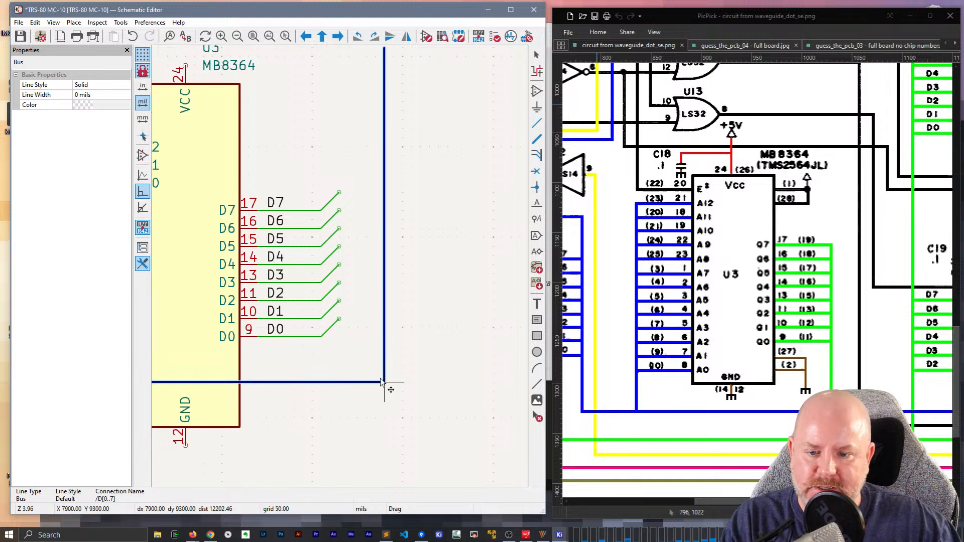
key("Escape")
scroll(385, 384, "down", 5)
left_click(342, 267)
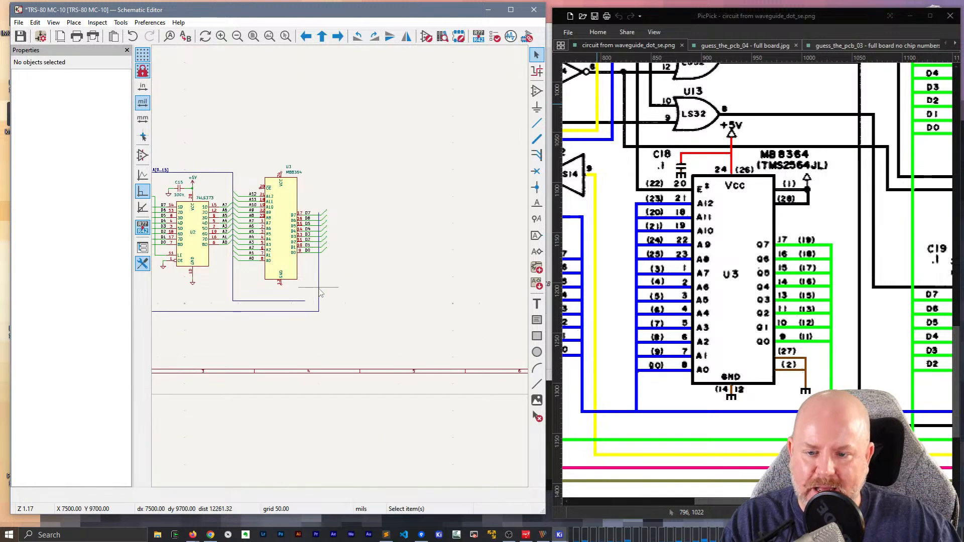
left_click_drag(318, 312, 340, 315)
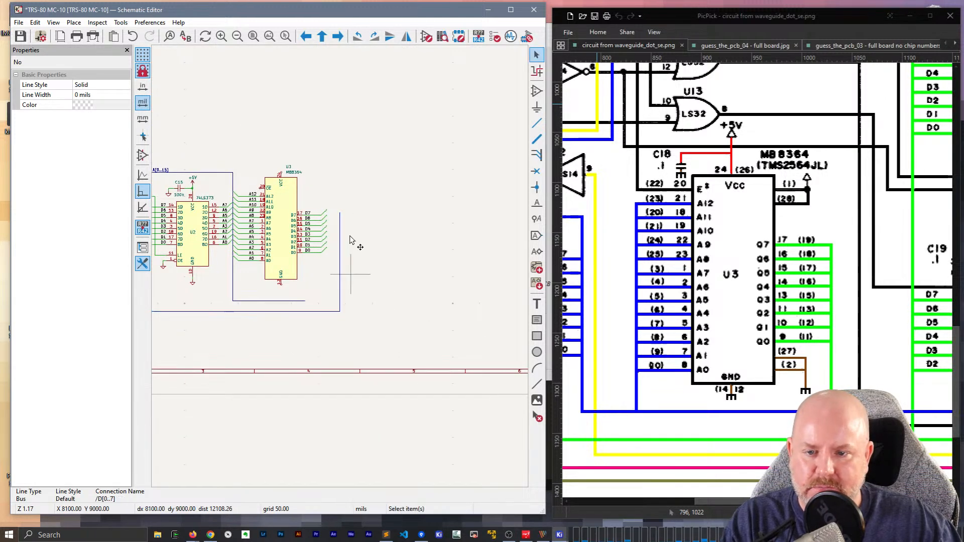
Shift the eight D0–D7 net labels about 100 mils to the right
scroll(338, 207, "up", 6)
middle_click_drag(303, 303, 417, 247)
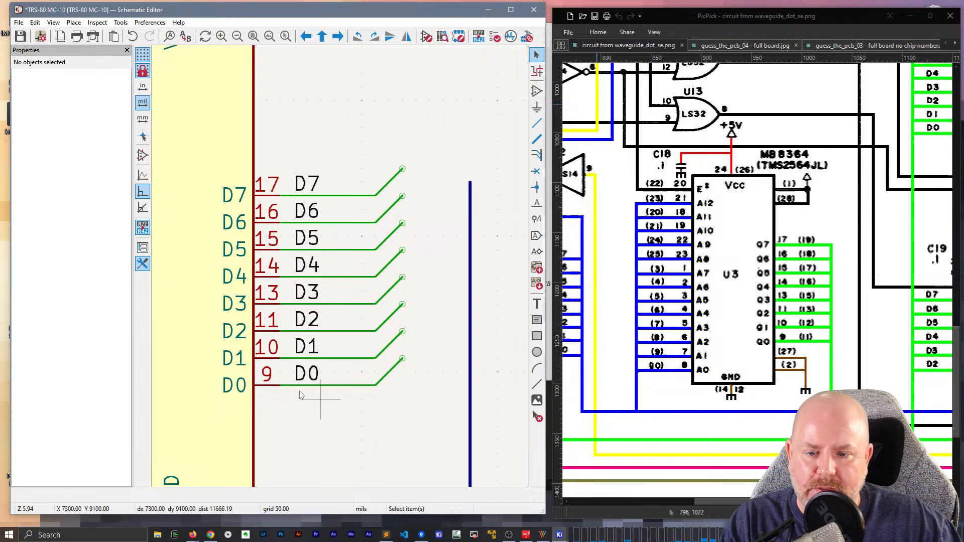
left_click(307, 374)
left_click(306, 346, "shift")
left_click(306, 320, "shift")
left_click(307, 293, "shift")
left_click(306, 266, "shift")
left_click(306, 239, "shift")
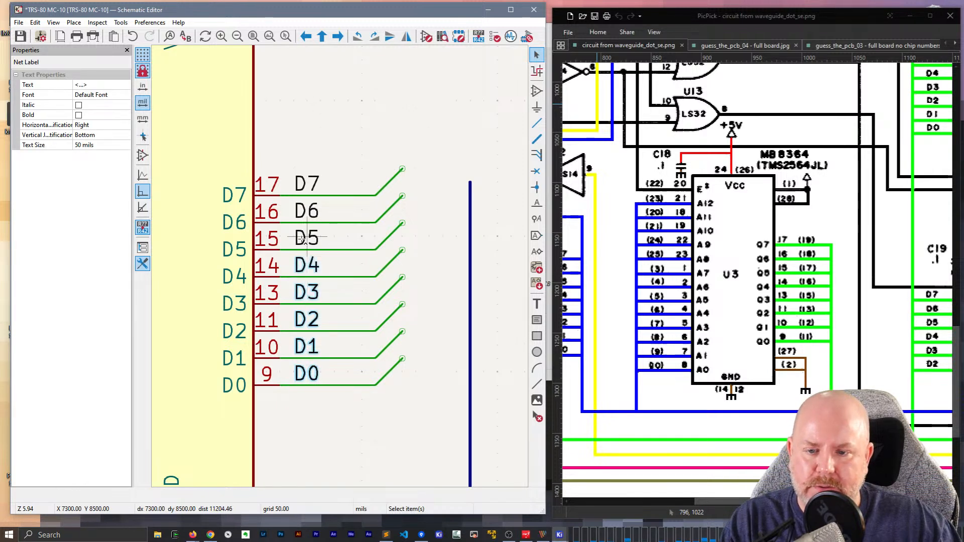
left_click(307, 212, "shift")
left_click(309, 184, "shift")
left_click(336, 199)
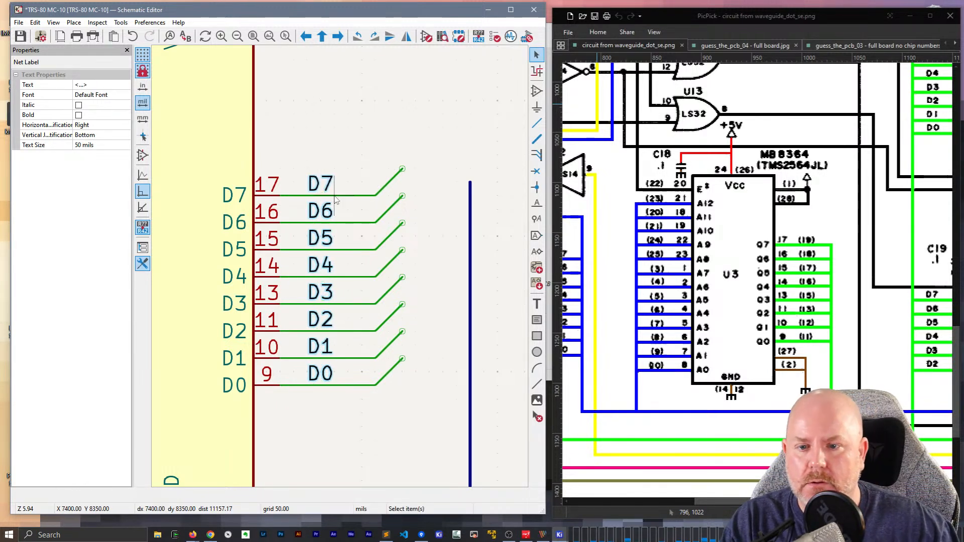
Drag the eight bus-entry wires closer to the pins and the vertical data bus against them
left_click_drag(409, 390, 388, 147)
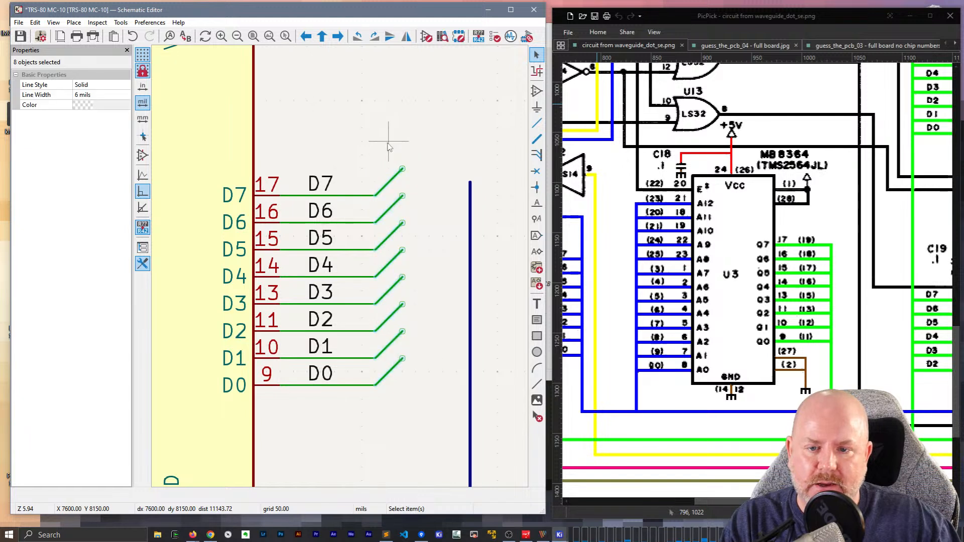
key("g")
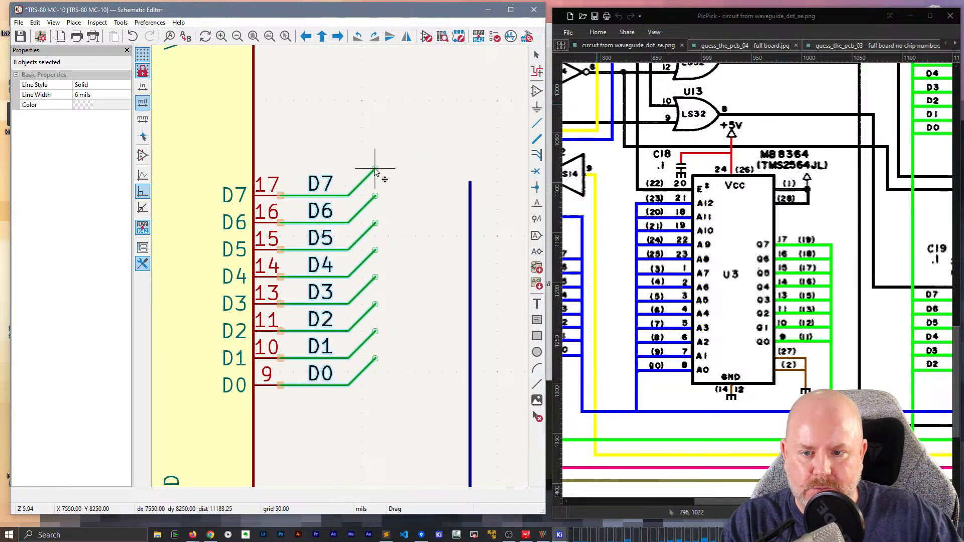
left_click(389, 169)
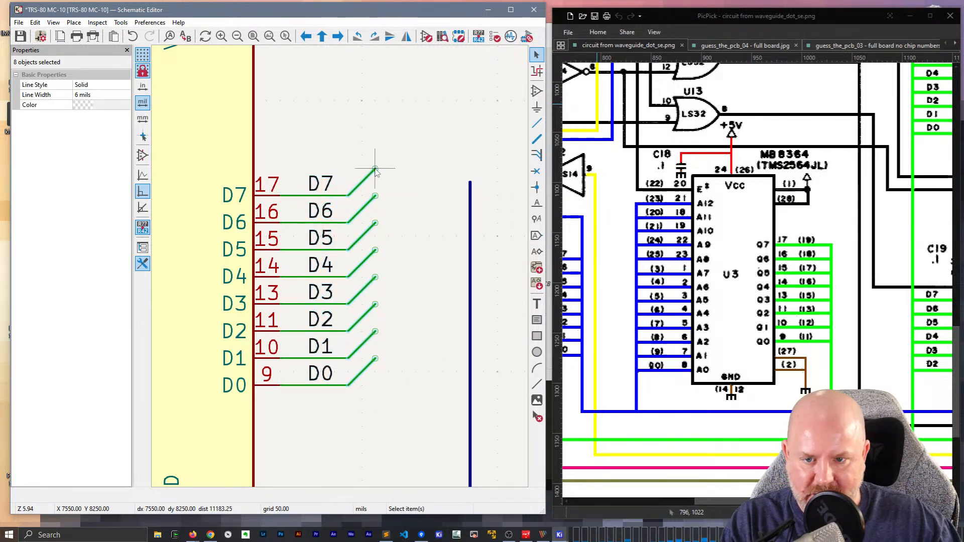
scroll(388, 169, "down", 3)
left_click(377, 329)
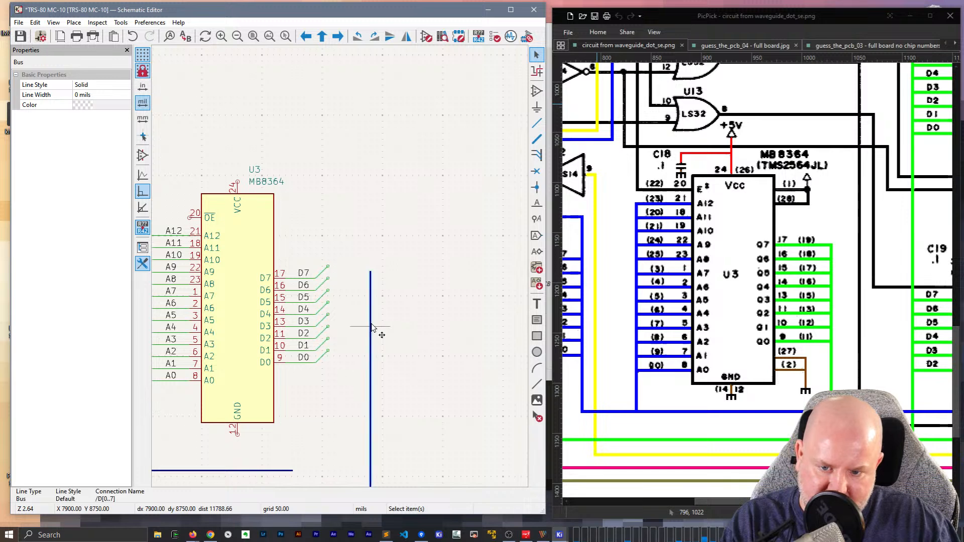
key("g")
left_click(329, 268)
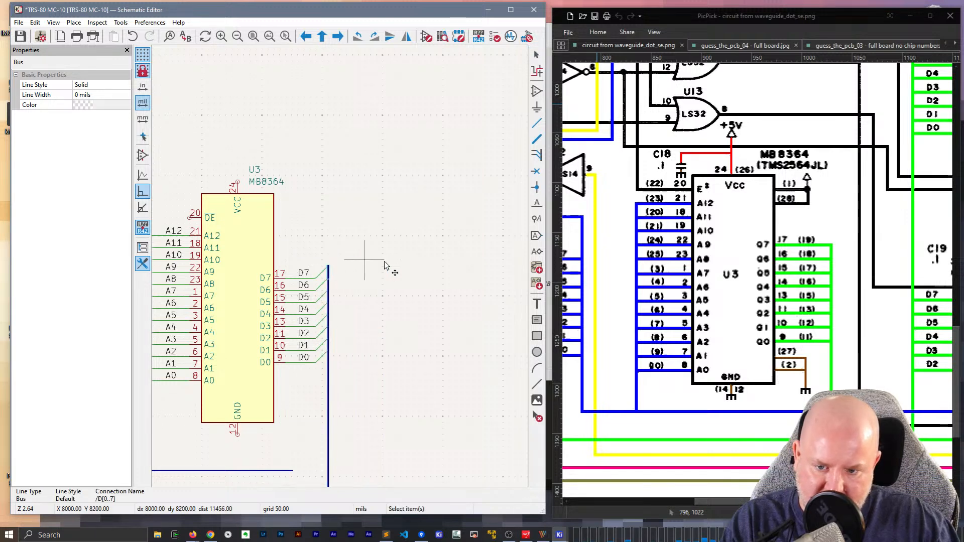
middle_click_drag(383, 345, 456, 235)
scroll(338, 269, "down", 2)
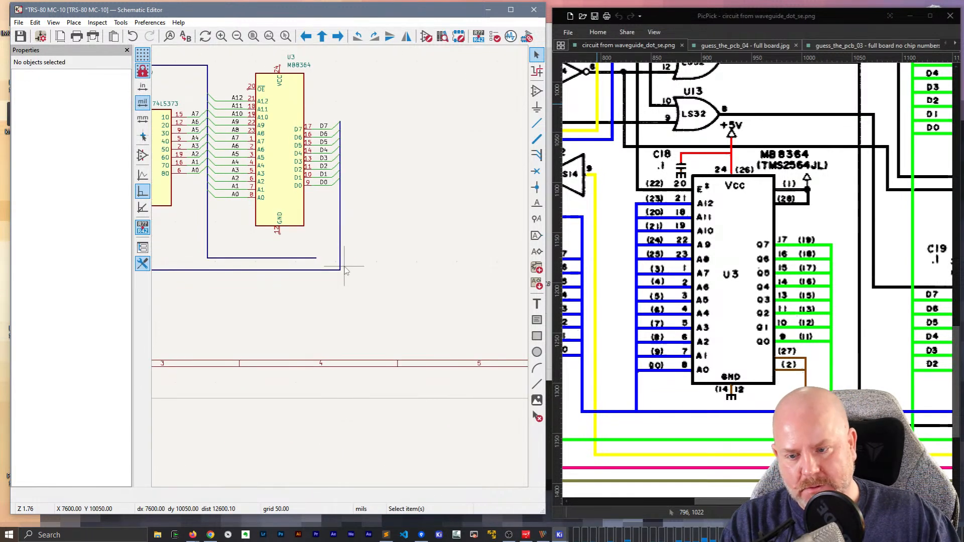
scroll(323, 274, "up", 1)
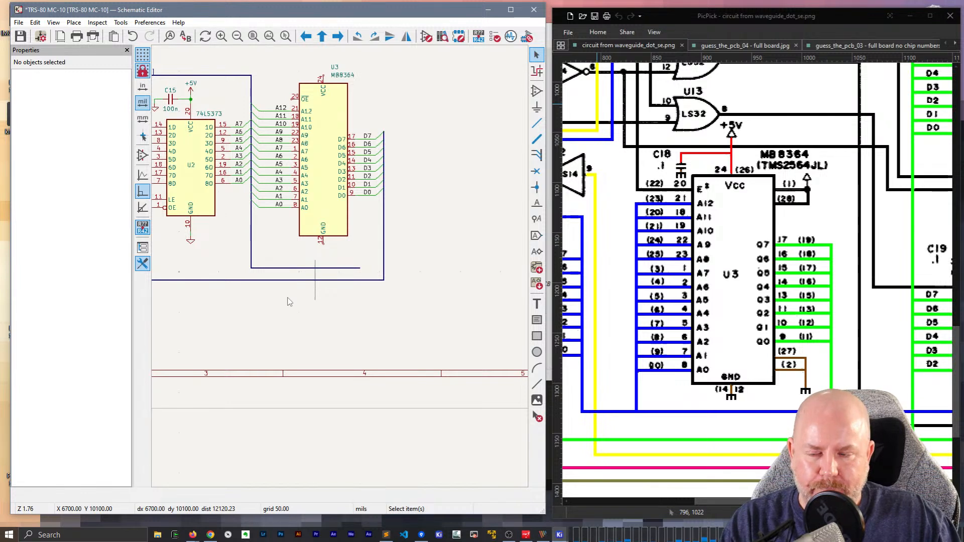
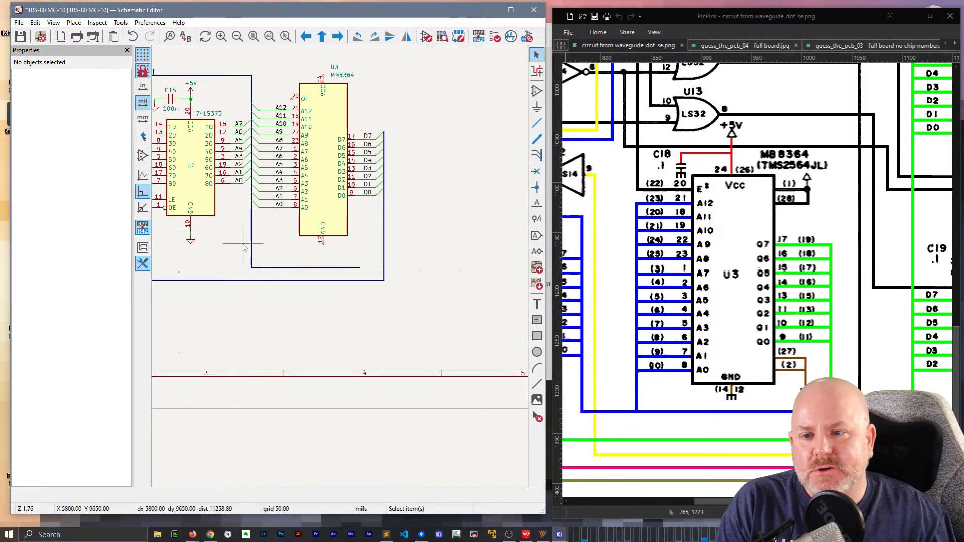
Duplicate U2's ground symbol onto U3's GND pin 12 and save the schematic
middle_click_drag(311, 247, 360, 268)
scroll(341, 271, "up", 2)
left_click_drag(405, 261, 369, 231)
key("ctrl+d")
middle_click_drag(417, 209, 208, 180)
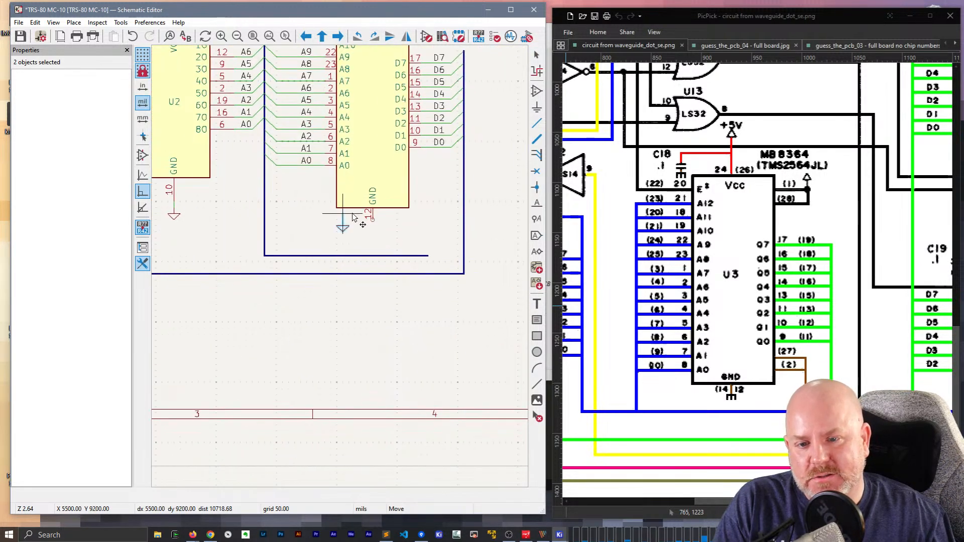
key("Escape")
scroll(382, 251, "down", 2)
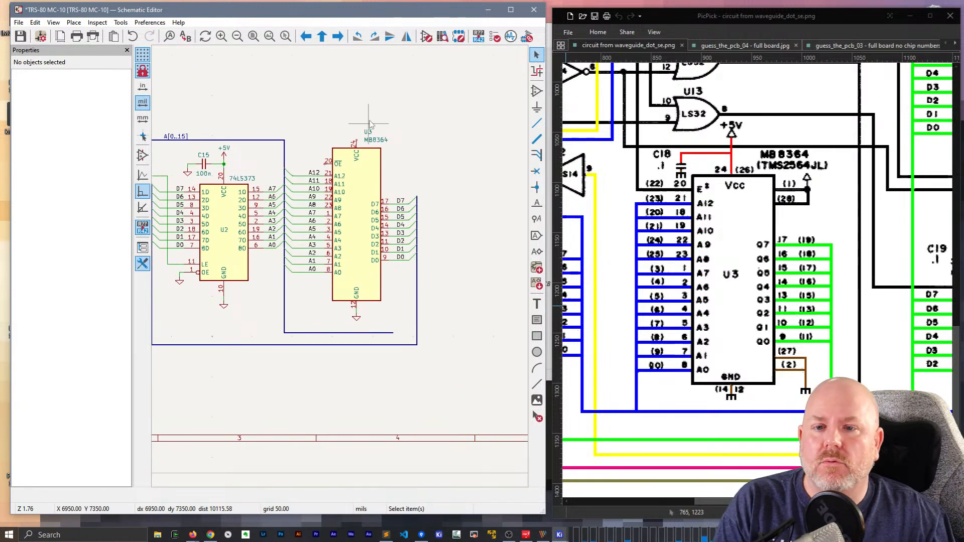
key("ctrl+s")
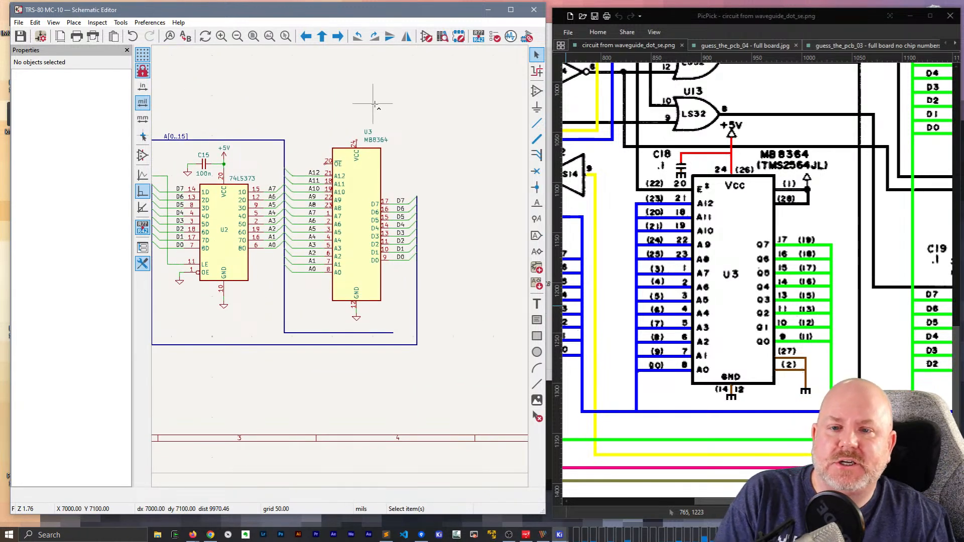
Try duplicating the +5V symbol beside C15, then select the C15 group
left_click(224, 150)
key("ctrl+d")
key("Escape")
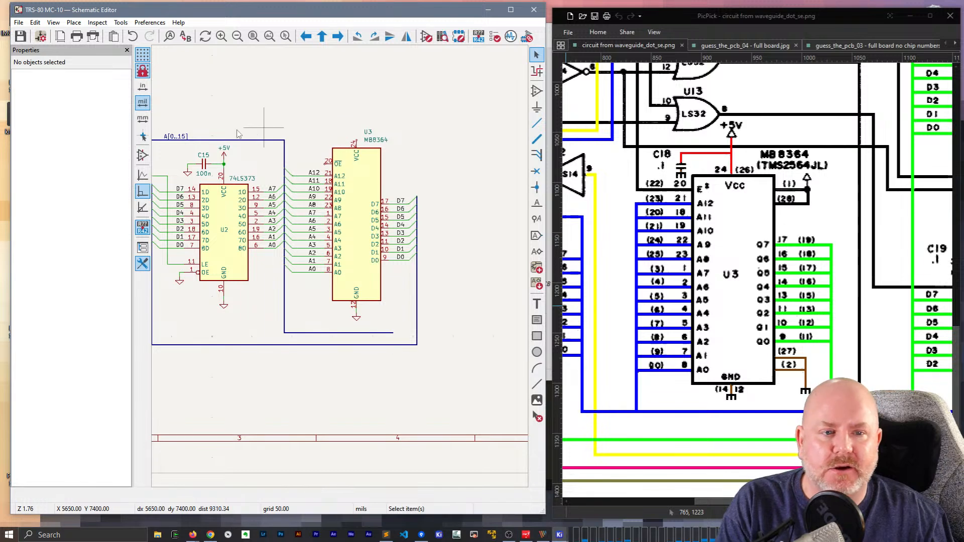
scroll(241, 165, "up", 3)
left_click_drag(362, 282, 278, 236)
key("Escape")
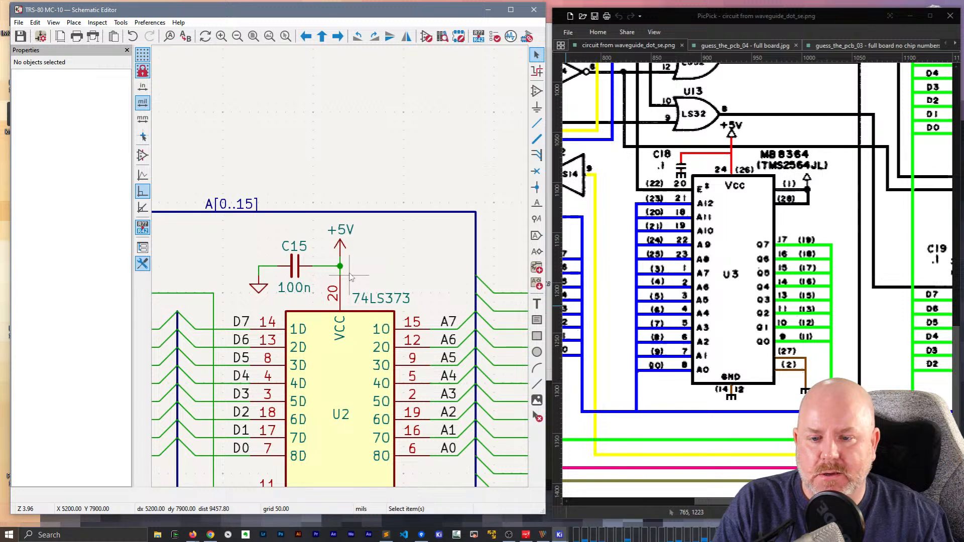
Paste a copy of the C15 capacitor group with +5V and ground above U3's VCC pin
left_click_drag(350, 276, 194, 230)
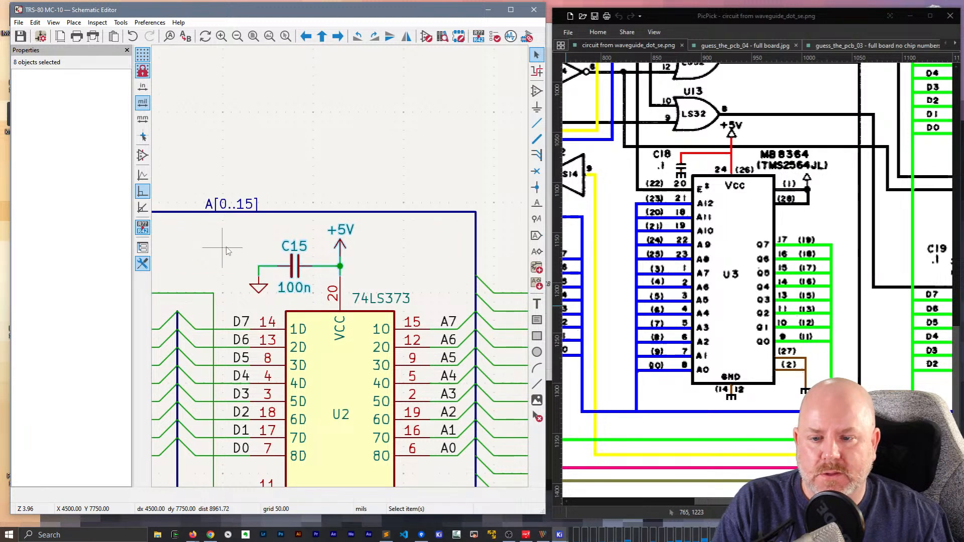
key("ctrl+v")
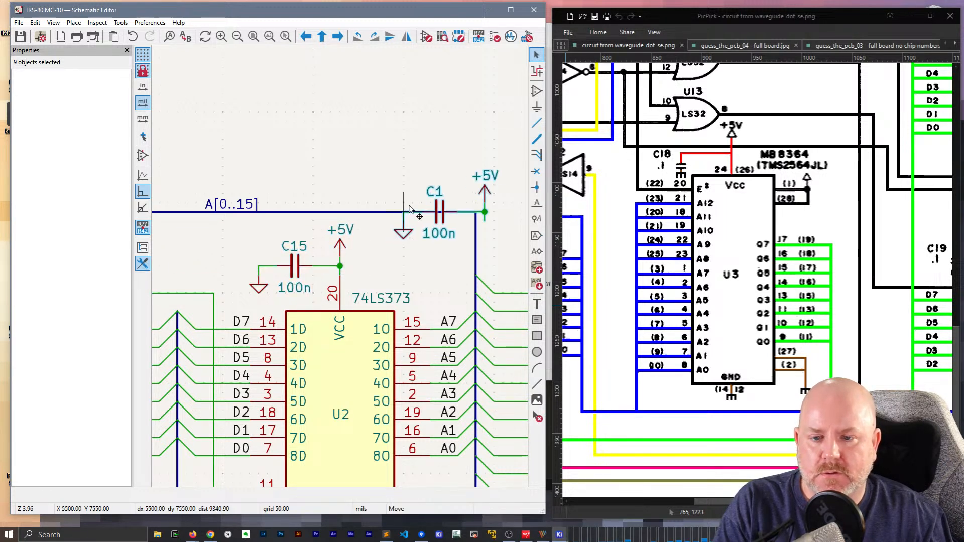
middle_click_drag(412, 204, 504, 180)
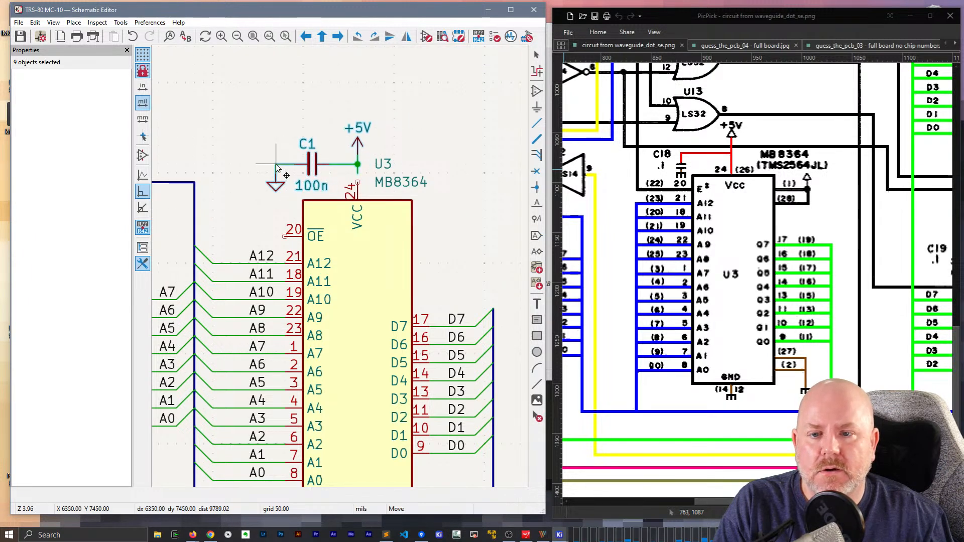
left_click(277, 167)
left_click(355, 190)
key("w")
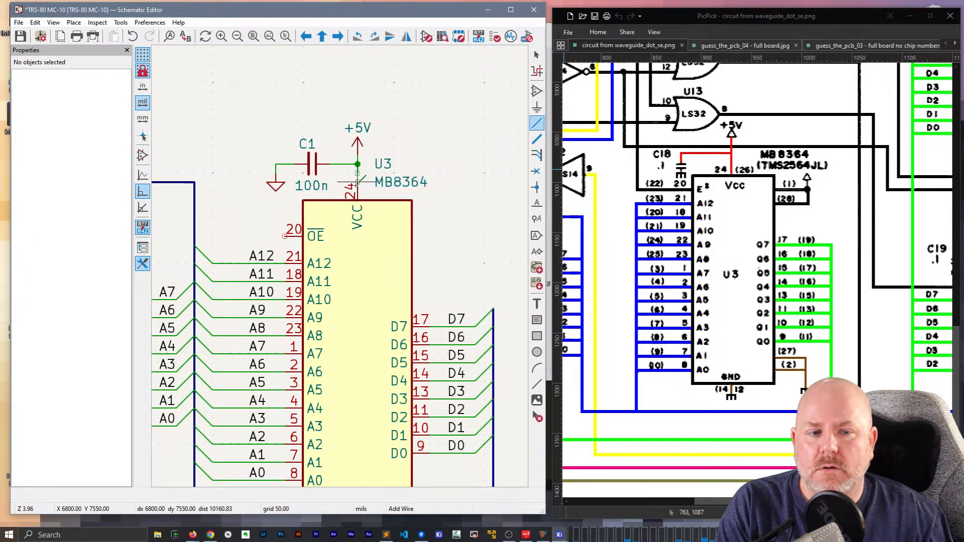
key("Escape")
Rename the pasted capacitor's reference to C18
double_click(307, 145)
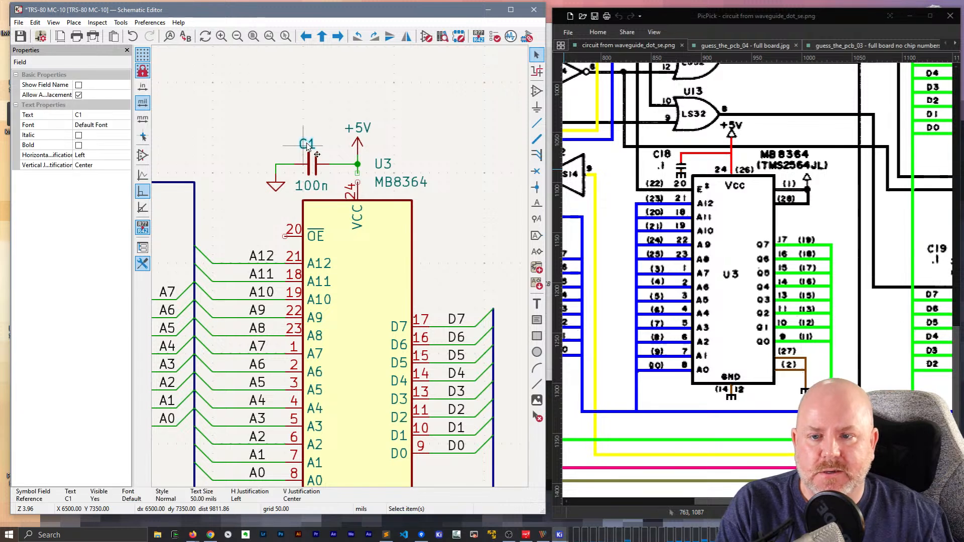
key("Escape")
left_click(29, 115)
type("8")
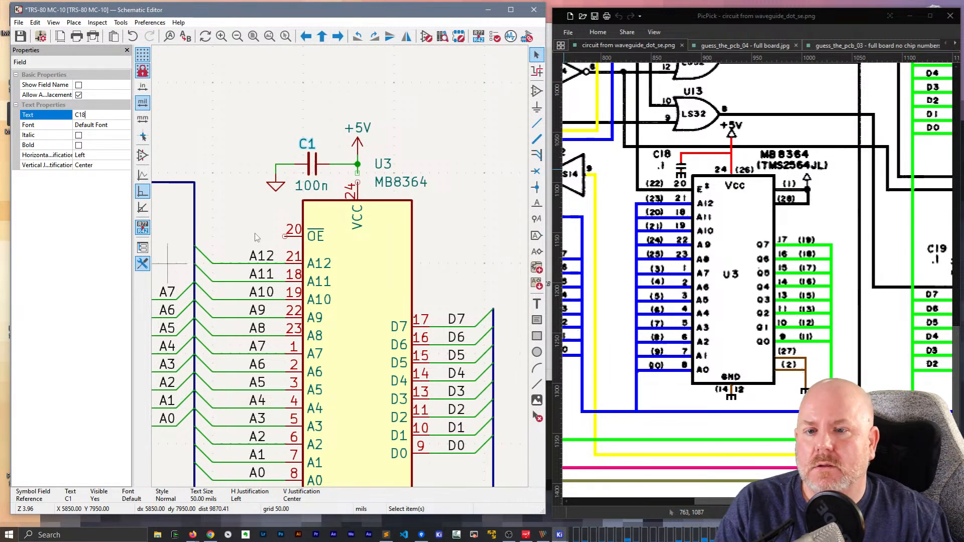
left_click(340, 110)
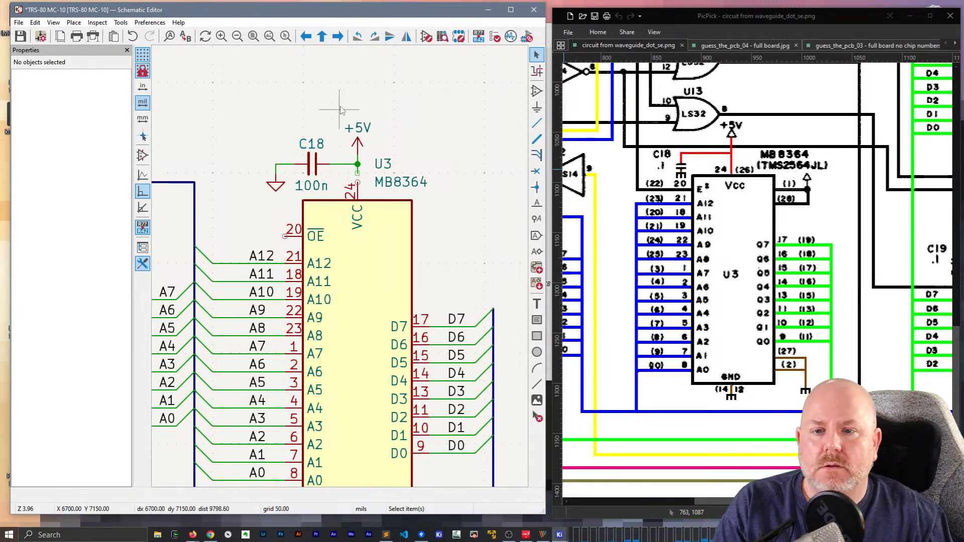
Wire C18's +5V side to U3's VCC pin 24
key("w")
left_click(358, 182)
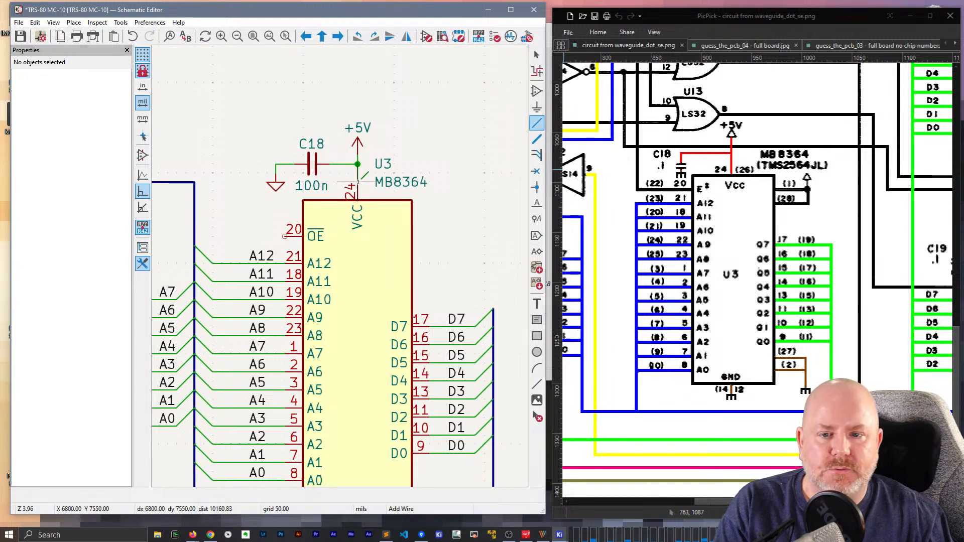
key("Escape")
middle_click_drag(444, 161, 436, 97)
left_click(379, 100)
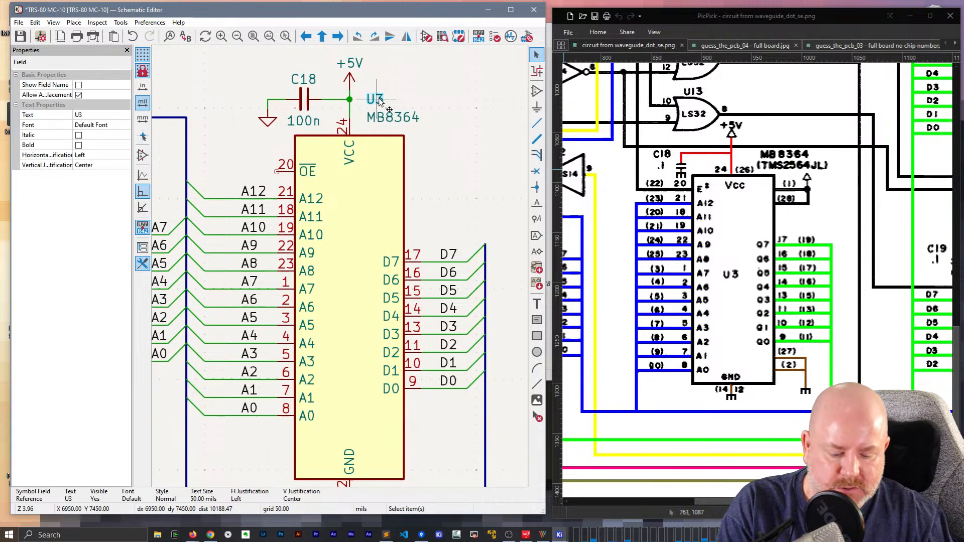
Move the U3 reference label inside the chip body
key("m")
left_click(343, 296)
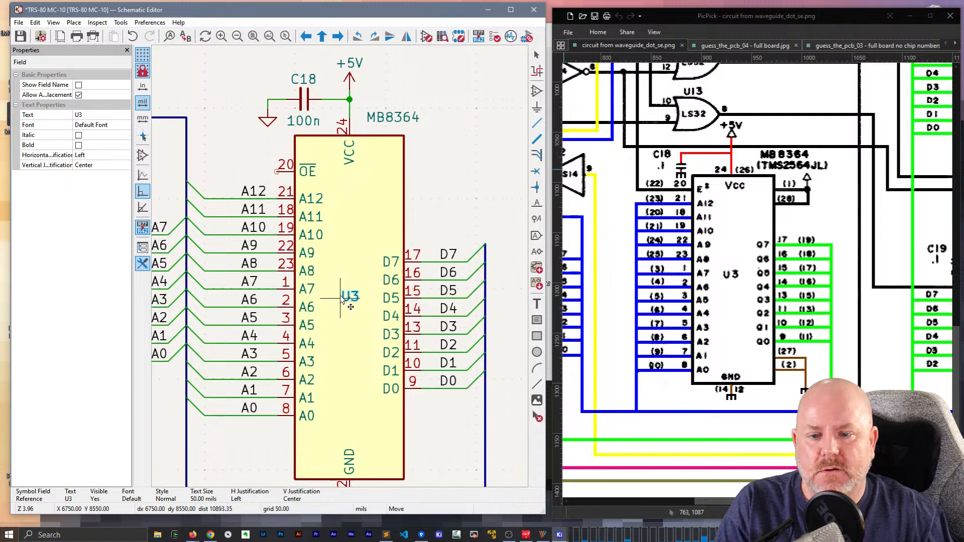
key("Escape")
scroll(442, 180, "down", 2)
middle_click_drag(341, 258, 362, 224)
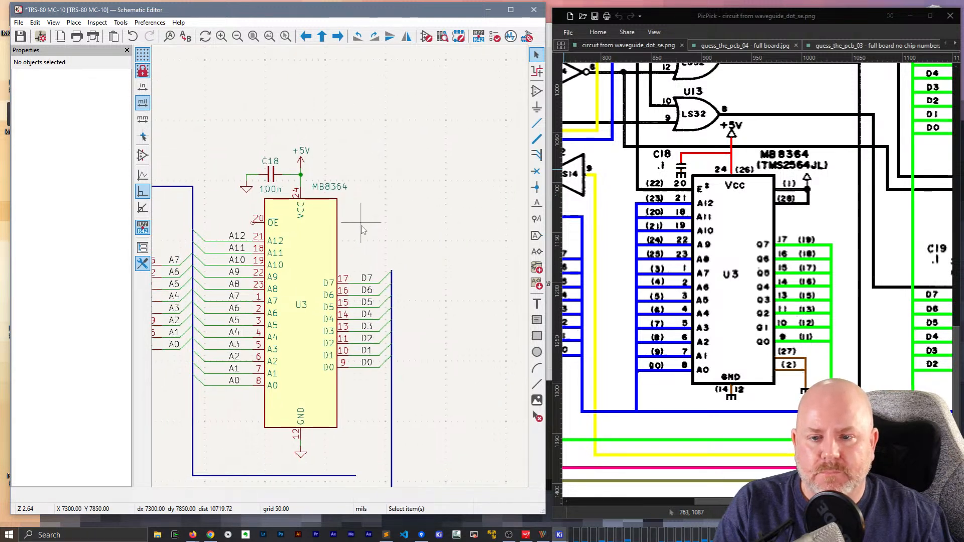
Move the MB8364 value label above the chip, clear of the VCC wiring
left_click(330, 191)
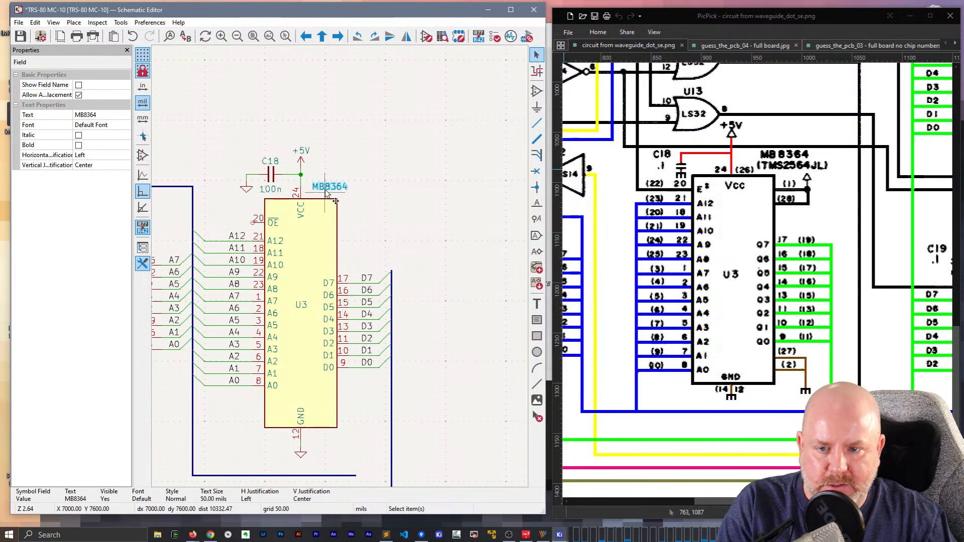
key("m")
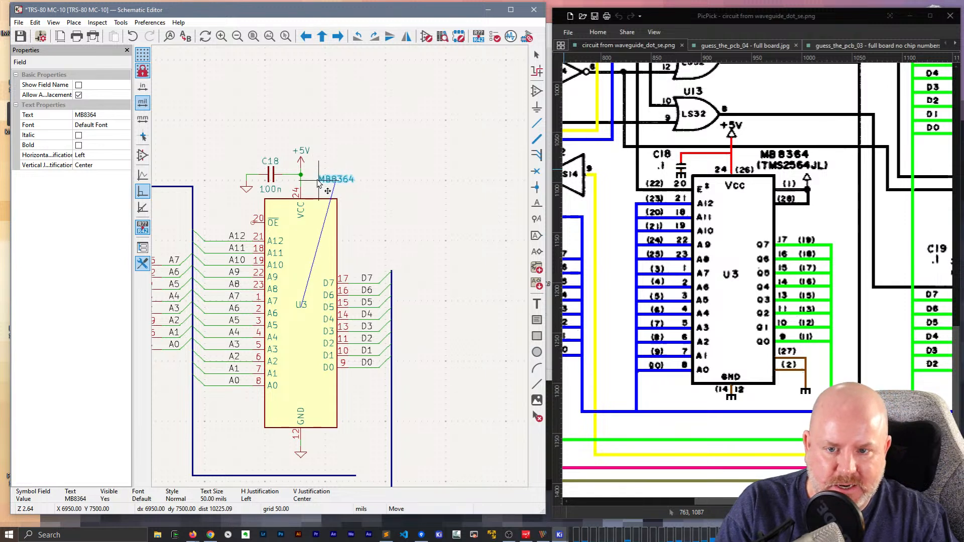
left_click(314, 182)
middle_click_drag(378, 207, 420, 233)
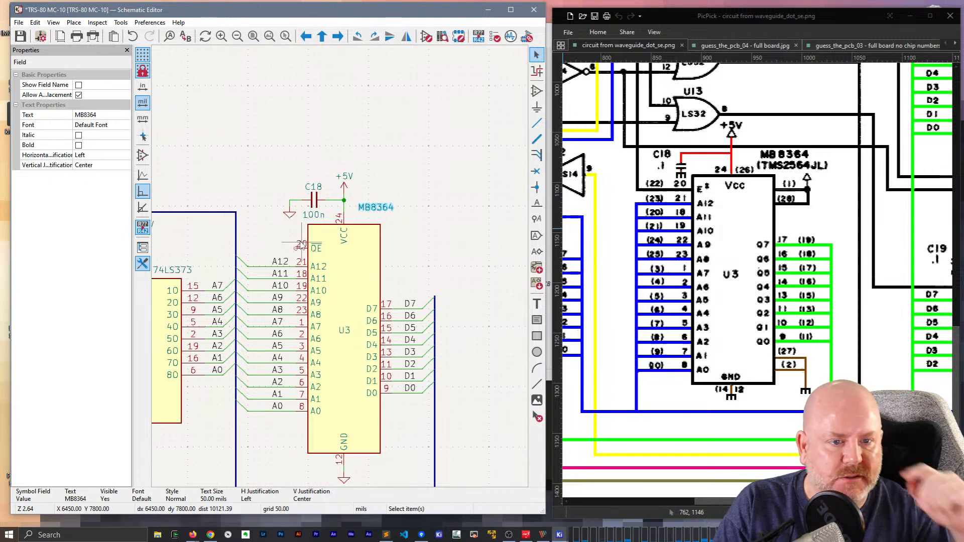
scroll(385, 253, "up", 3)
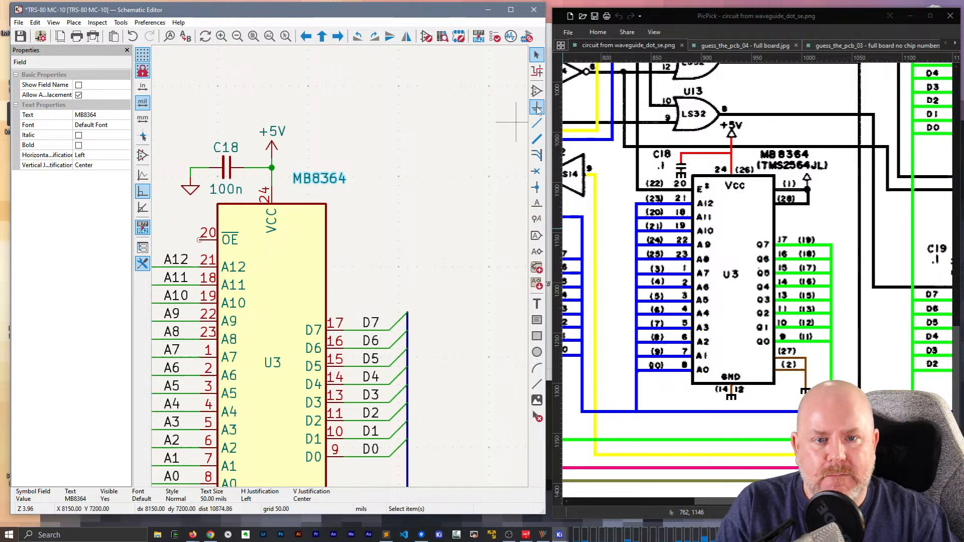
Add a '(TMS2564JL)' text note just under the MB8364 label
left_click(537, 304)
left_click(340, 217)
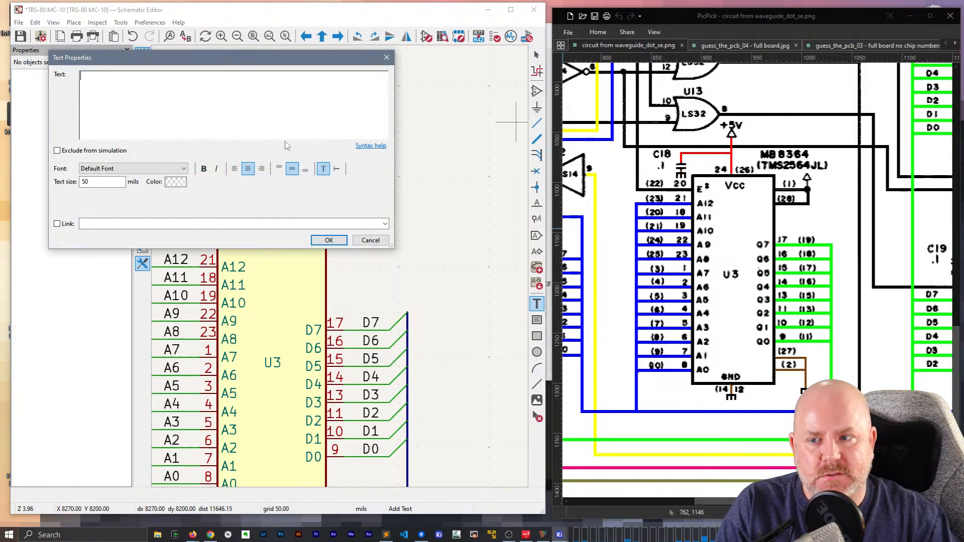
type("(TMS")
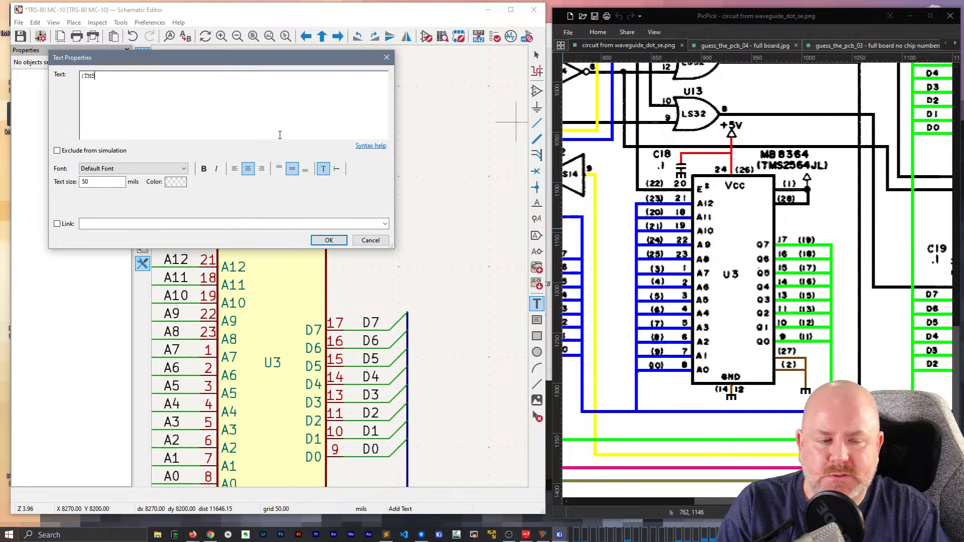
type("2564")
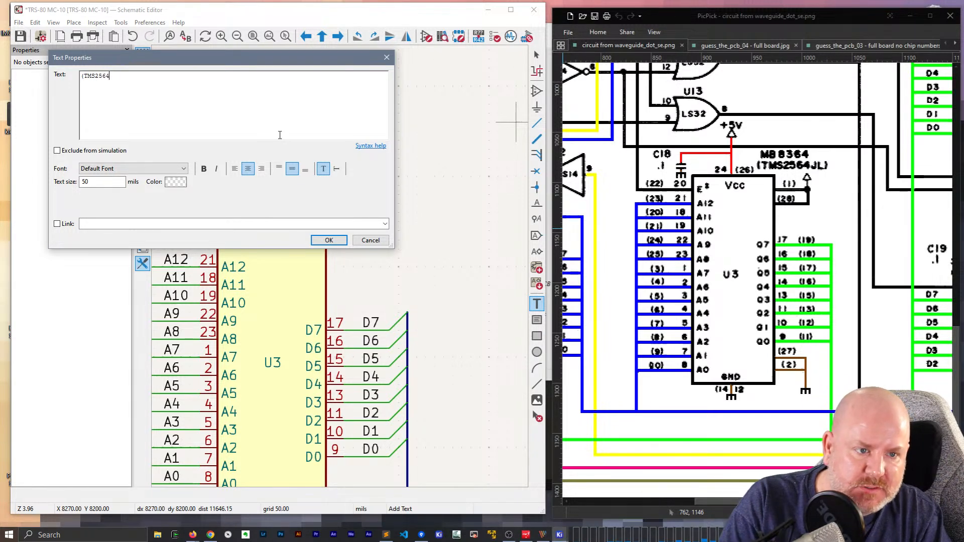
type("JL)")
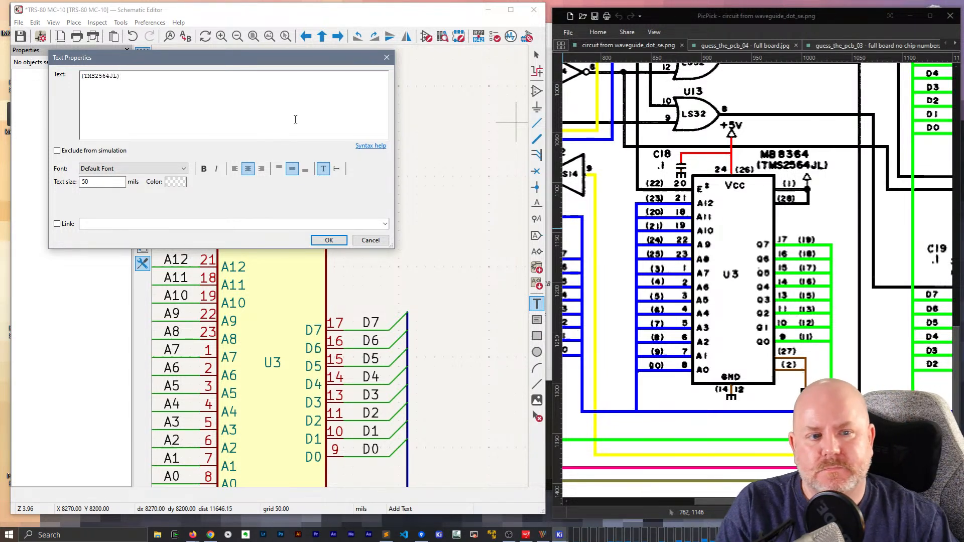
left_click(329, 241)
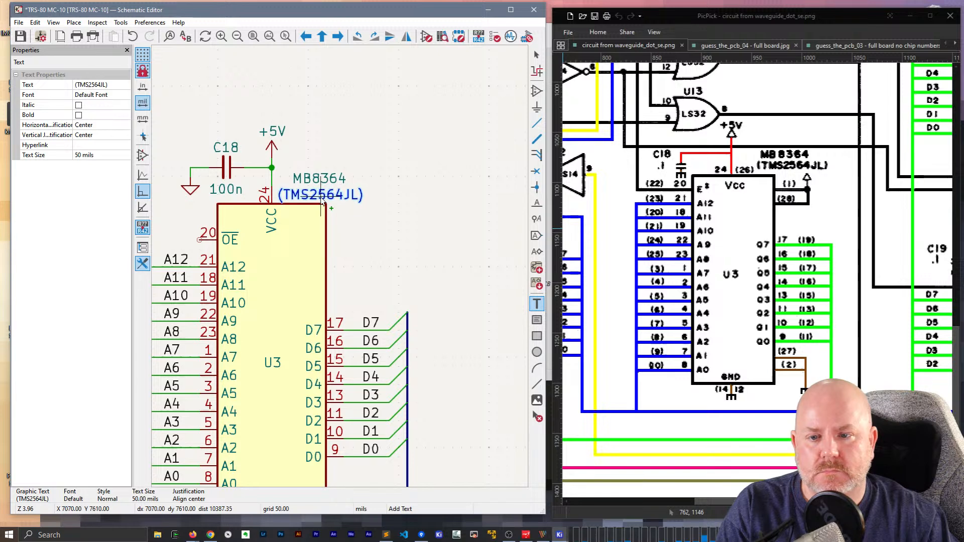
left_click(321, 200)
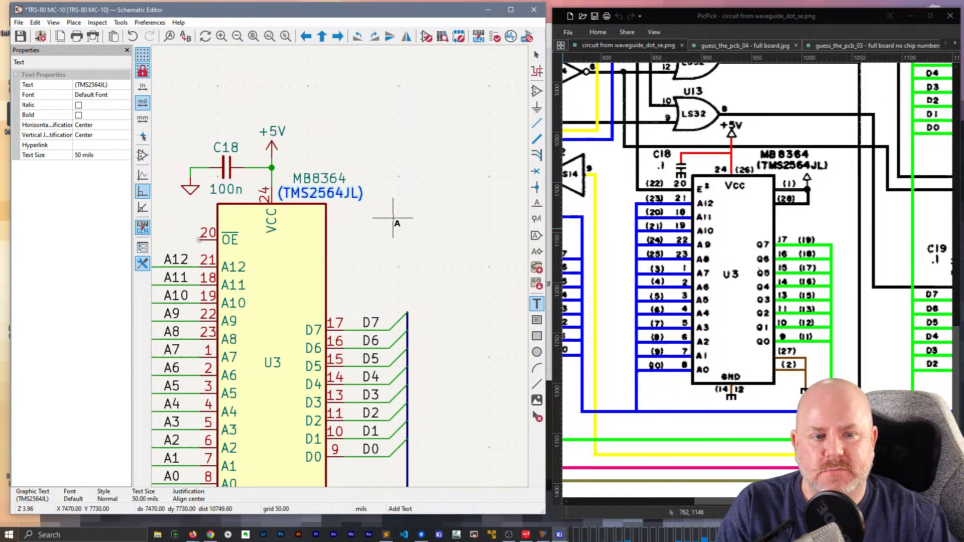
key("Escape")
middle_click_drag(377, 253, 354, 127)
scroll(358, 141, "down", 1)
middle_click_drag(444, 277, 427, 247)
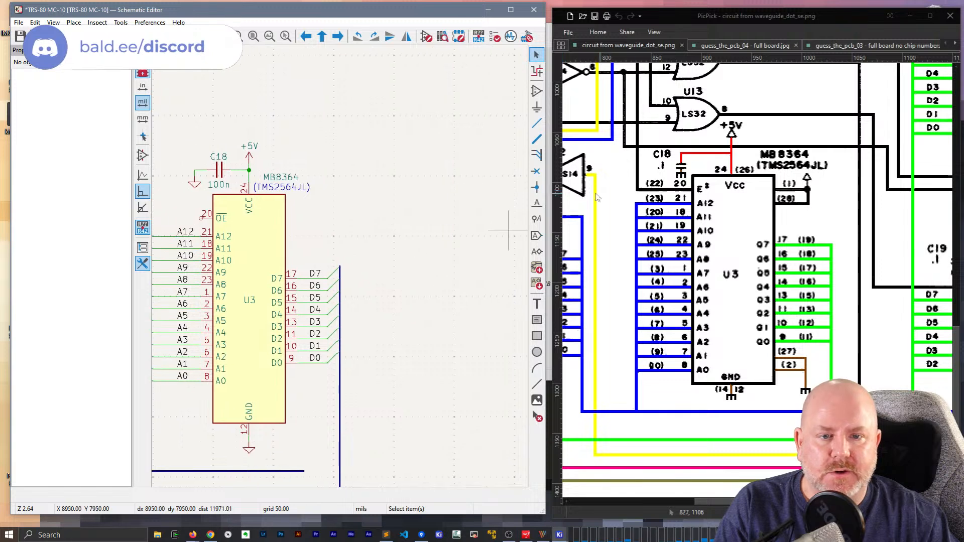
Add a '(1)' text right of U3, repeat it below, and select it with the A0 label
left_click(537, 303)
left_click(409, 175)
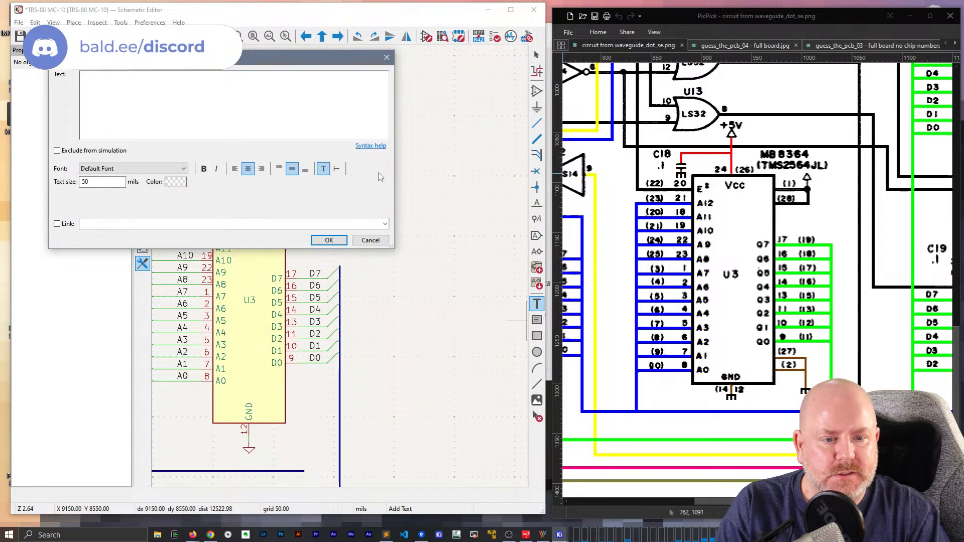
type("(#")
key("BackSpace")
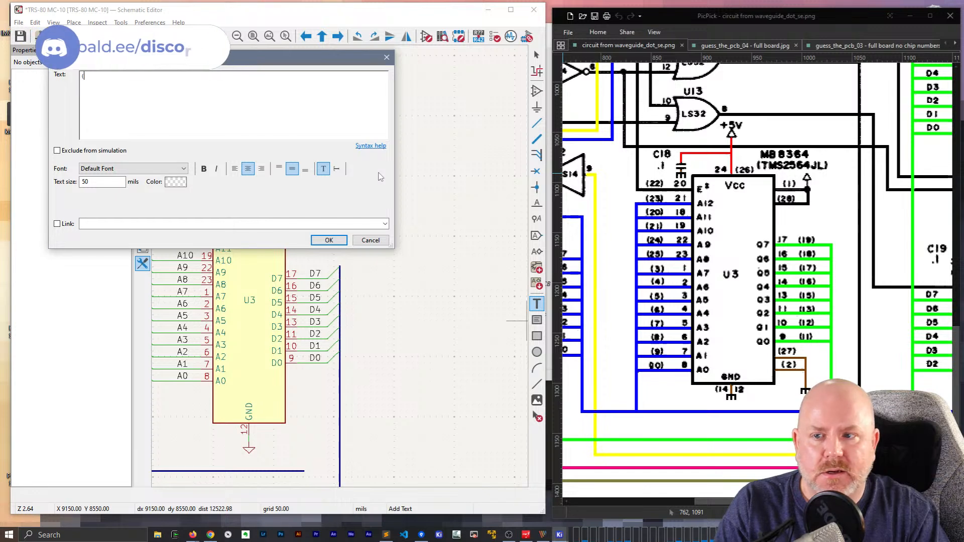
type("!`")
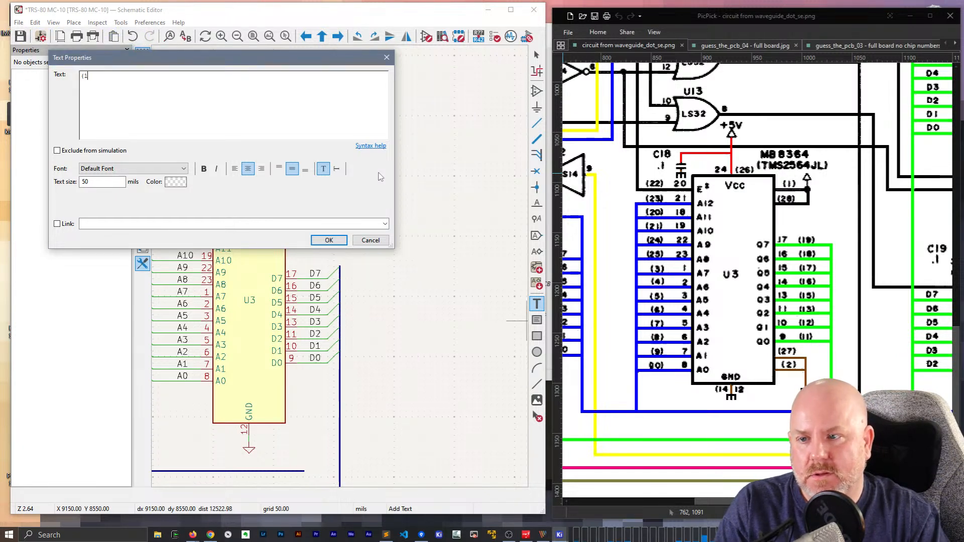
type(")")
key("Return")
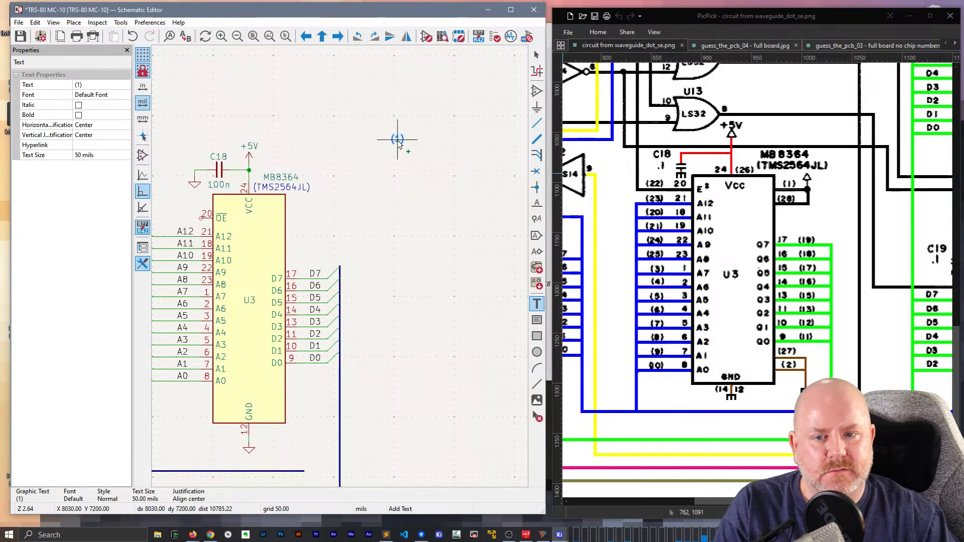
left_click(397, 140)
key("Insert")
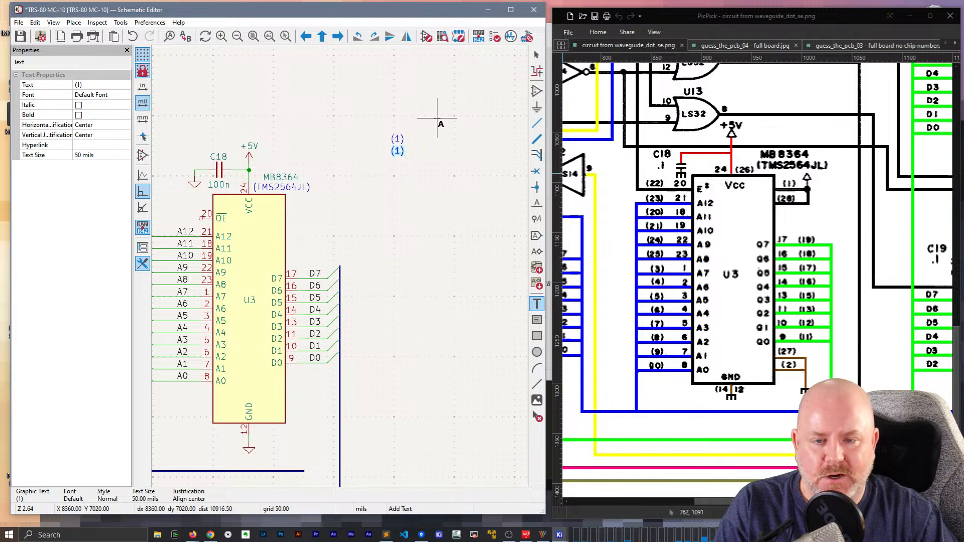
key("Escape")
key("Escape")
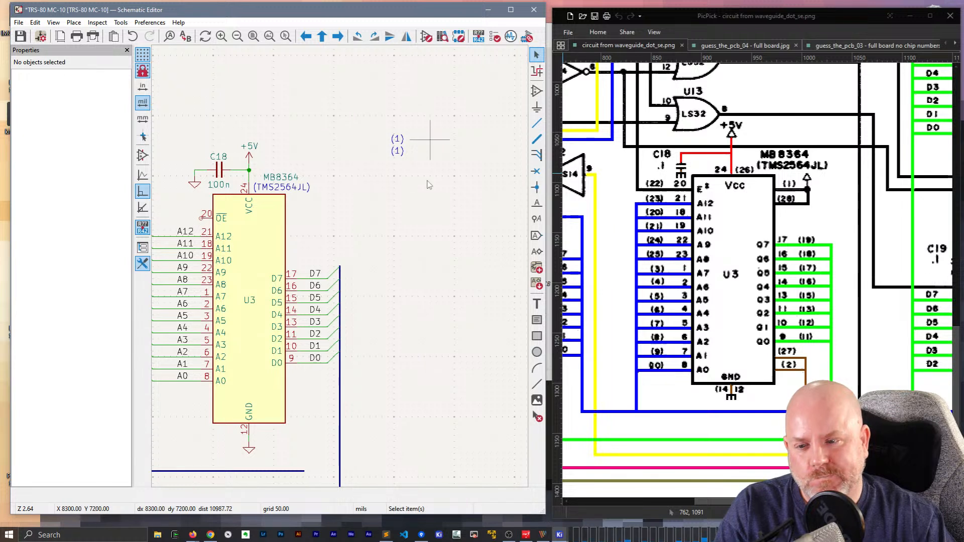
left_click(184, 376)
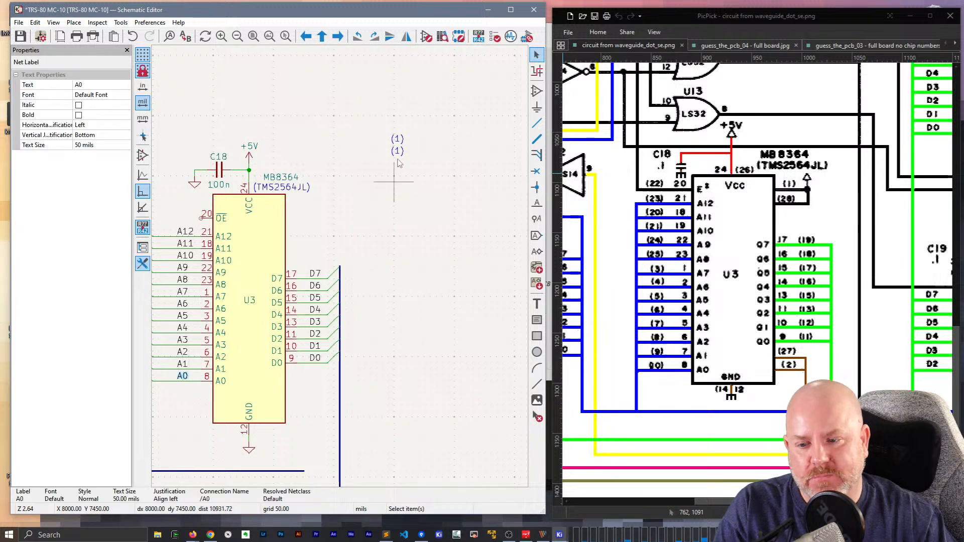
left_click(398, 151, "shift")
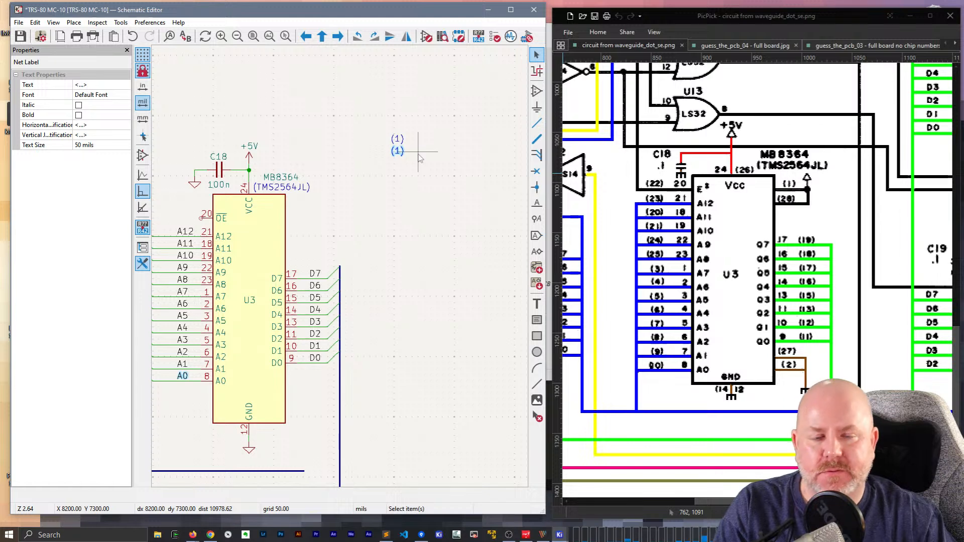
Paste the A0 label and '(1)' text definitions into Sublime Text, separated by a blank line, then close it
left_click(385, 535)
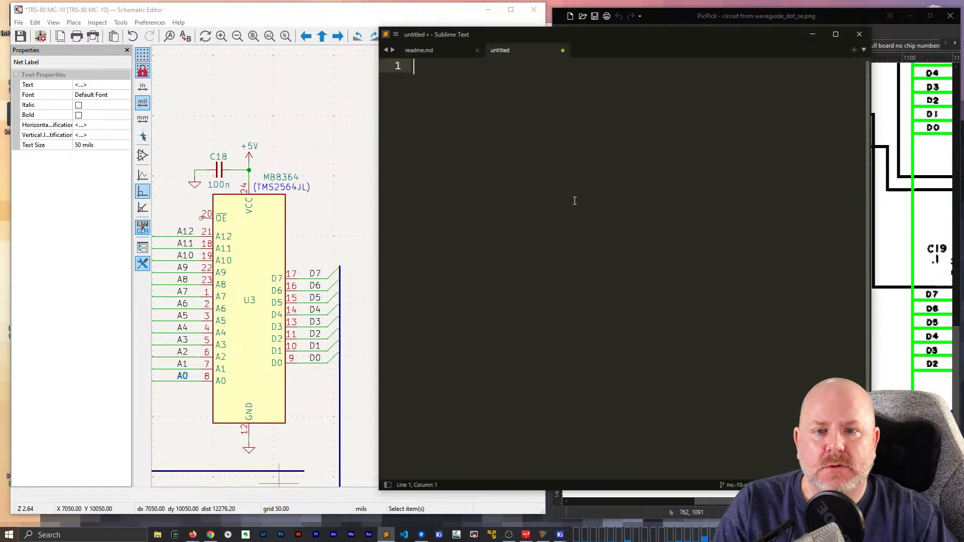
type("(label \"A0\" (at 157.48 233.68 0) (fields_autoplaced yes)   (effects (font (size 1.27 1.27)) (justify left bottom)) (uuid \"ae35aeb4-4a6b-47a0-9fad-9b4d618c3698\") ) (text \"(1)\" (exclude_from_sim no)  (at 203.962 185.42 0)   (effects (font (size 1.27 1.27))) (uuid \"db85757b-4543-4aac-a34e-a6940a7e6270\") )")
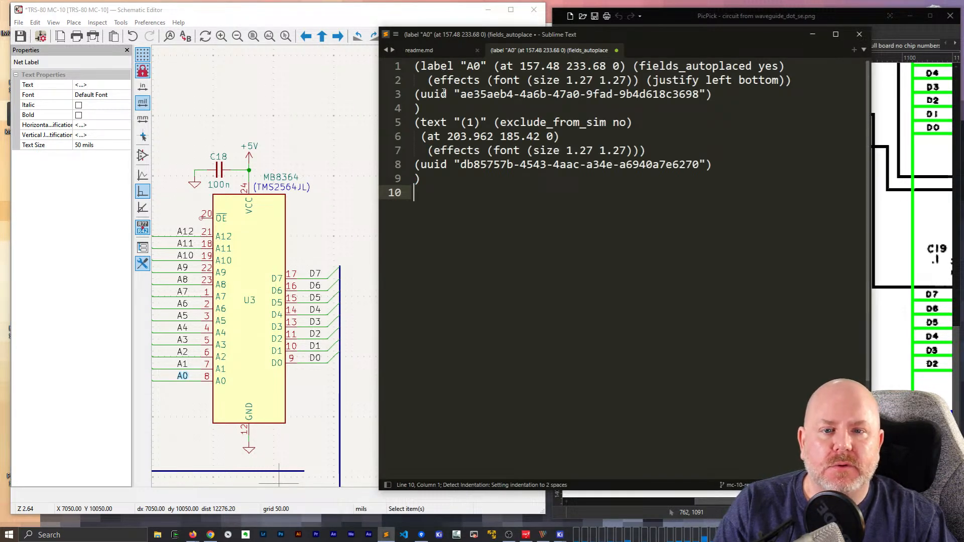
left_click(425, 108)
key("Return")
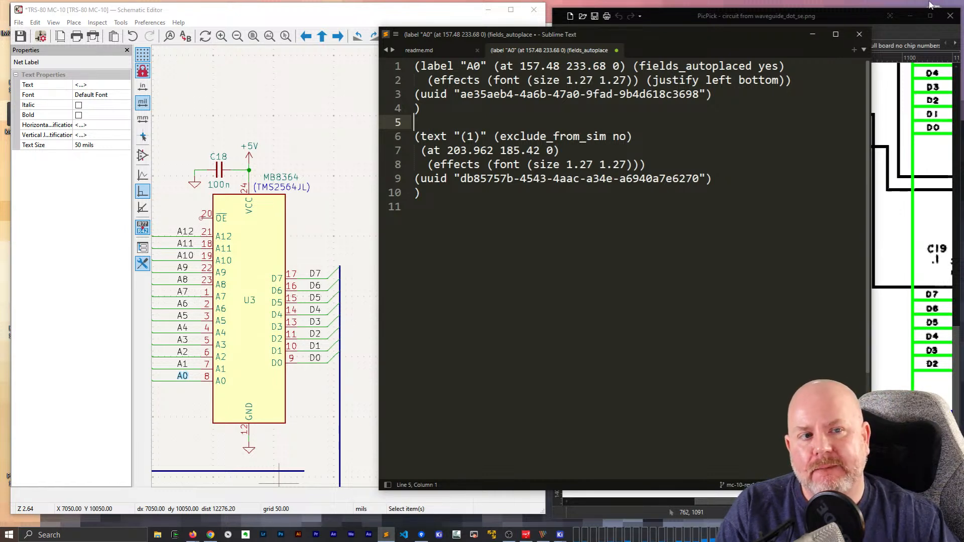
left_click(860, 34)
left_click(424, 201)
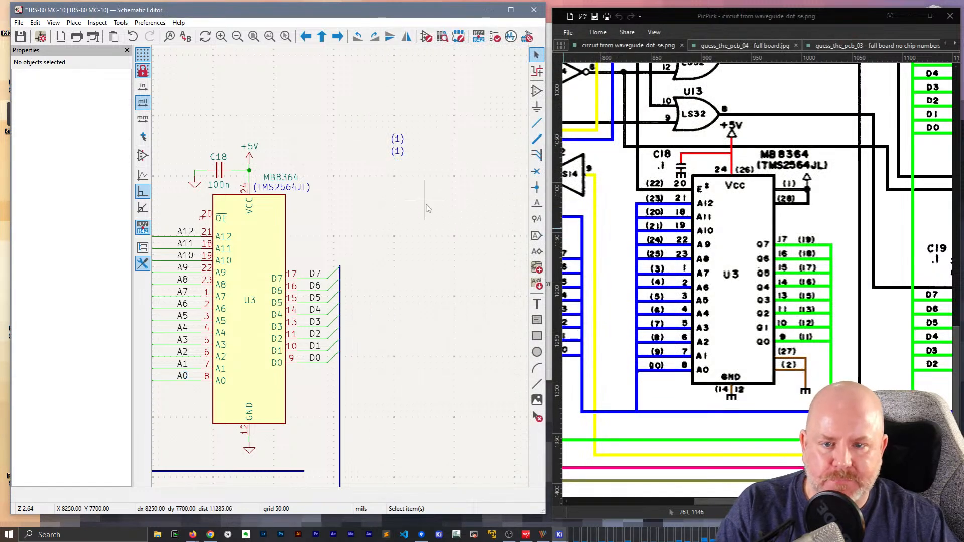
Inspect the lower '(1)' text's properties and reselect it
double_click(400, 152)
key("Escape")
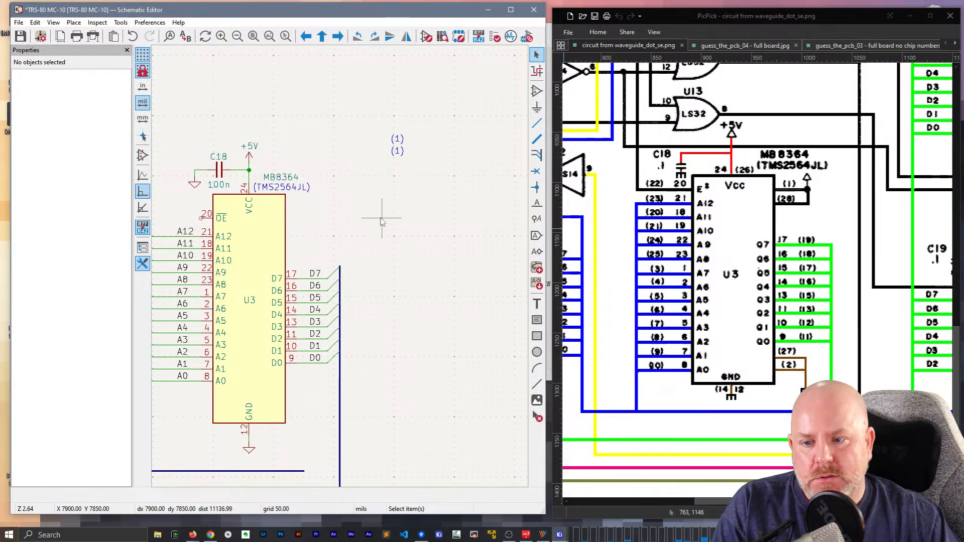
left_click(398, 152)
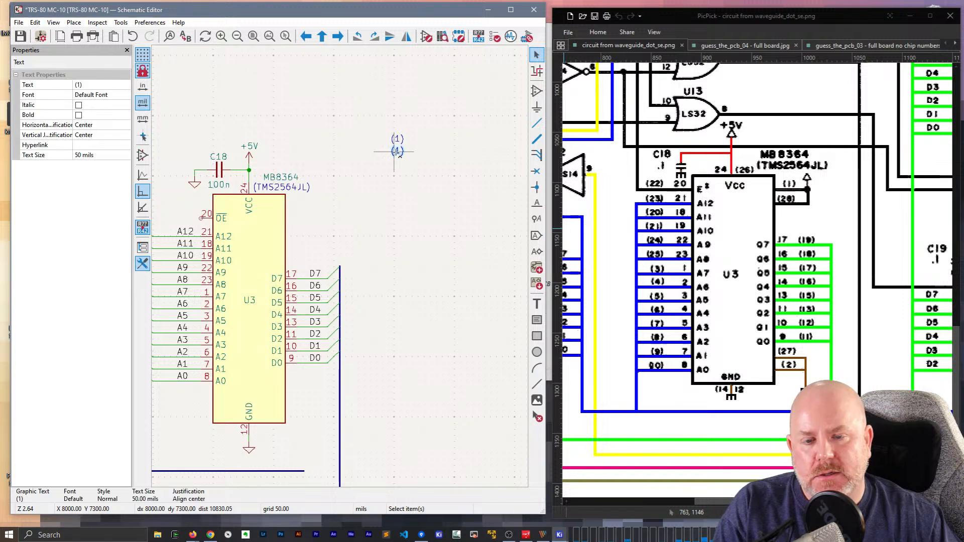
key("Escape")
key("alt+Tab")
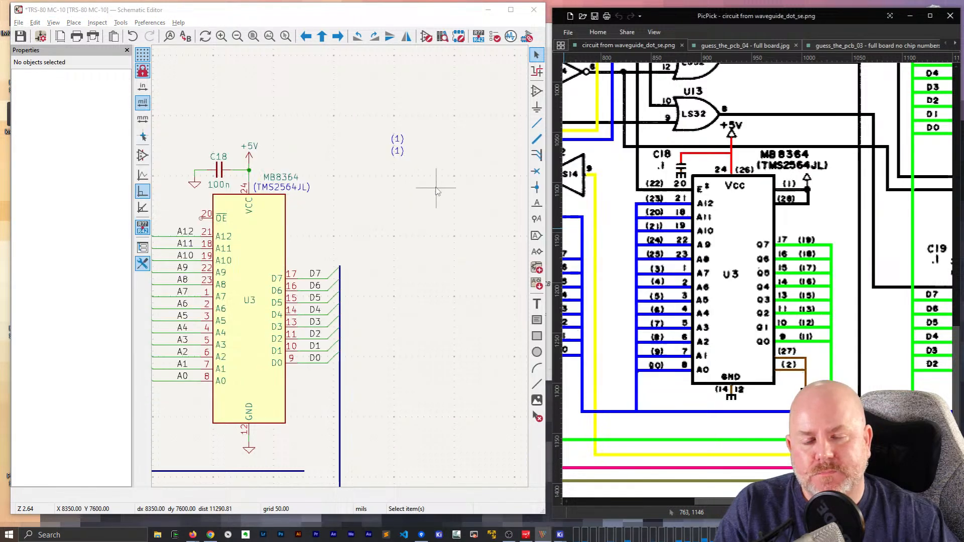
left_click_drag(433, 180, 384, 103)
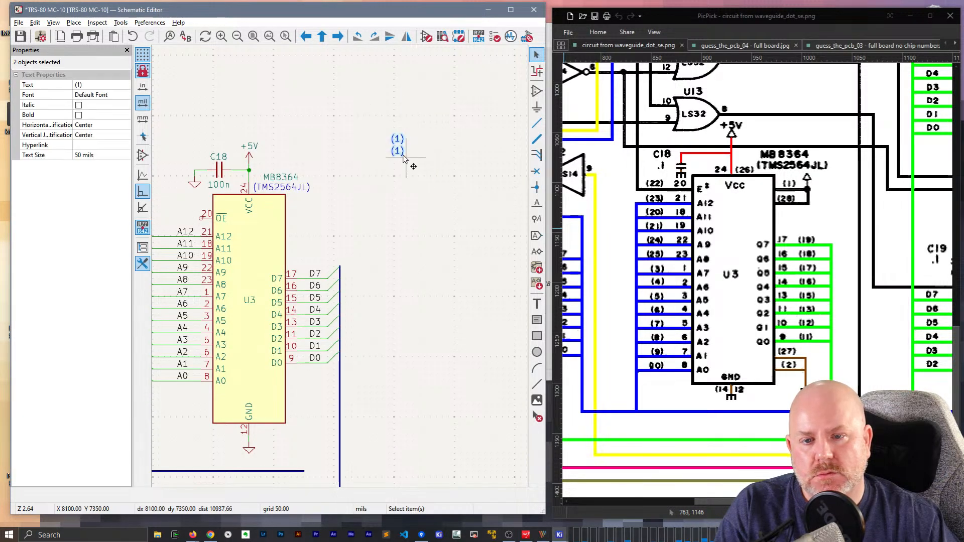
left_click(402, 154)
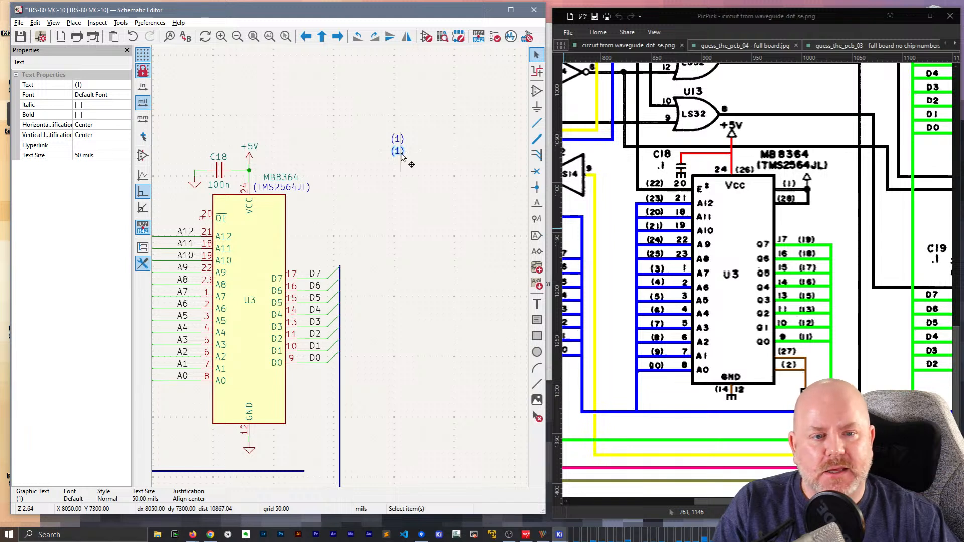
key("Escape")
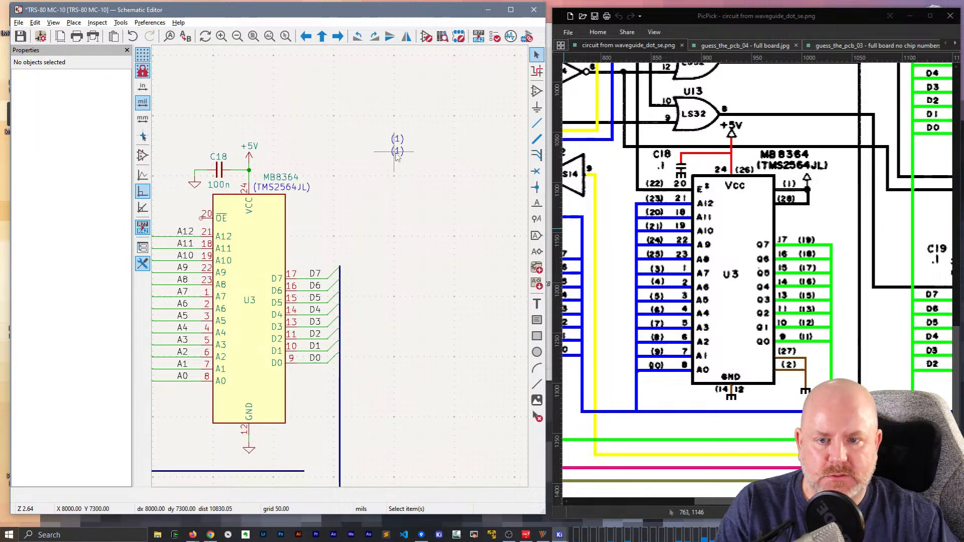
left_click(397, 157)
Duplicate the lower '(1)' text into a column below, then cut the whole column
key("ctrl+d")
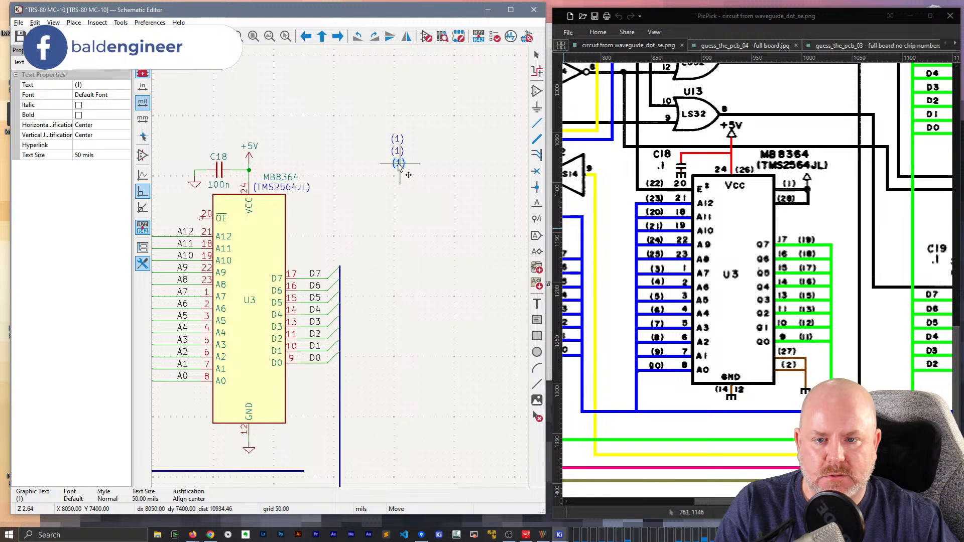
left_click(398, 168)
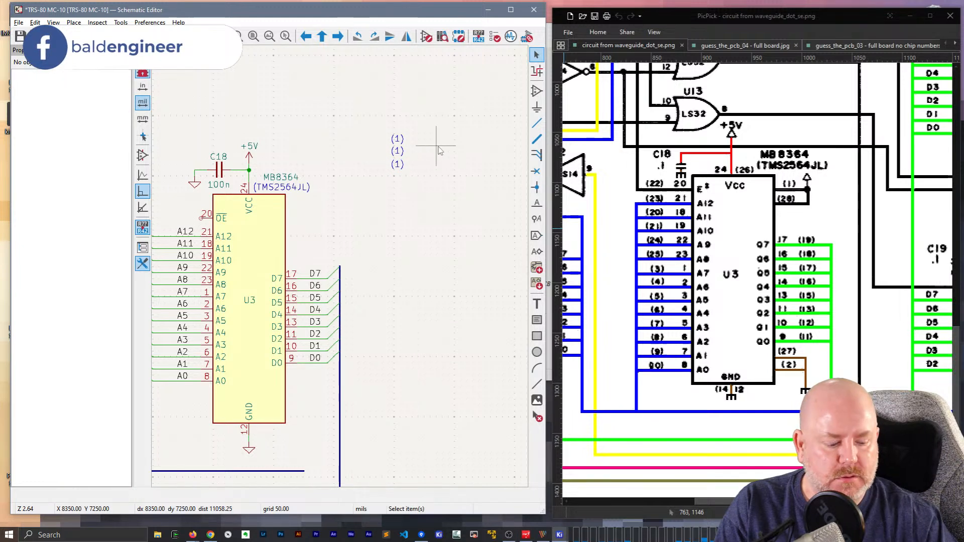
key("Insert")
key("Insert")
key("Insert")
key("Insert")
key("Insert")
key("Insert")
key("Insert")
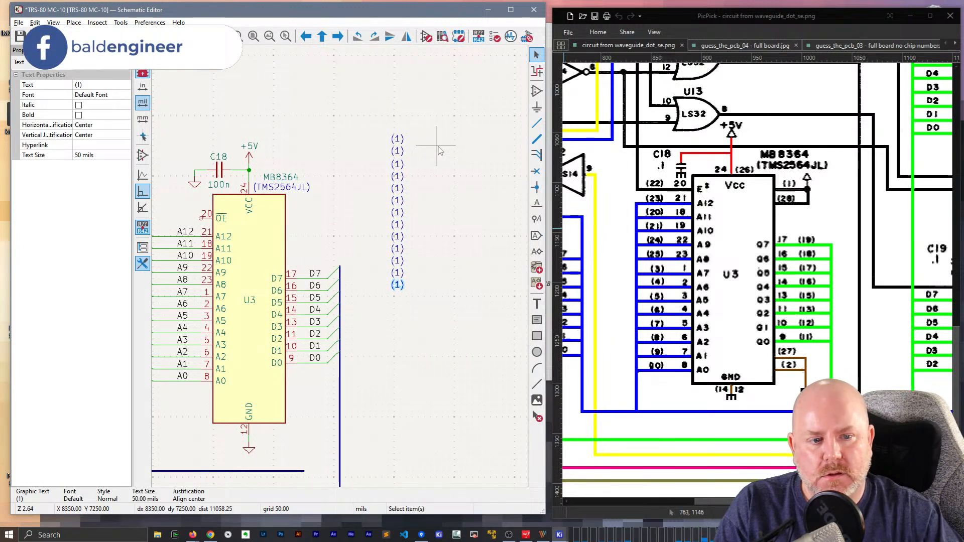
key("Insert")
key("Insert")
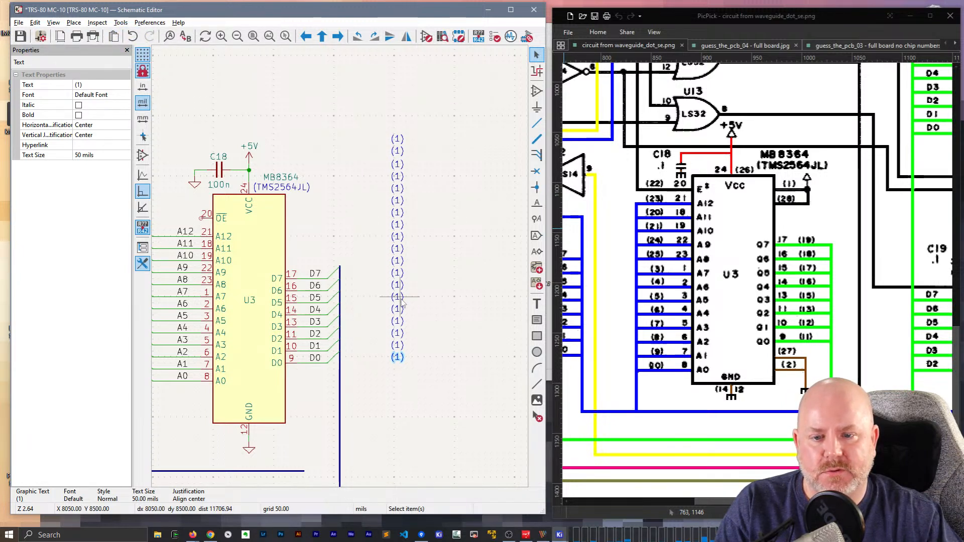
left_click(451, 298)
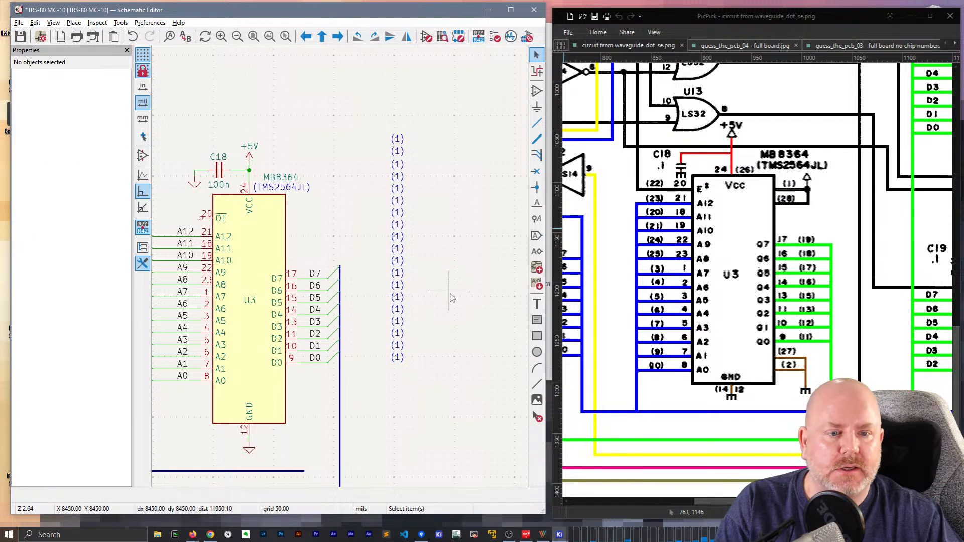
key("Insert")
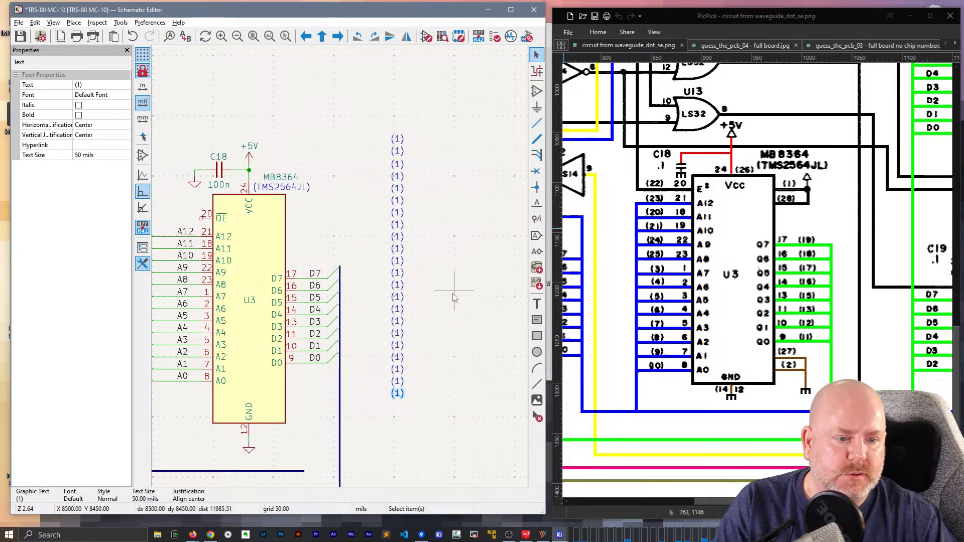
key("Insert")
left_click_drag(433, 437, 384, 99)
key("Delete")
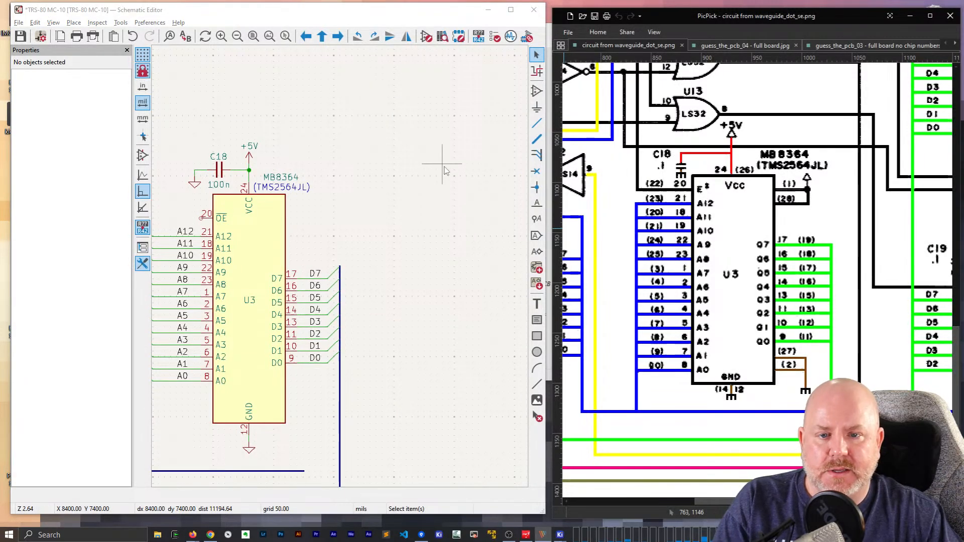
Replace the Sublime Text tab's contents with the pasted '(1)' text definitions
key("alt+Tab")
key("Escape")
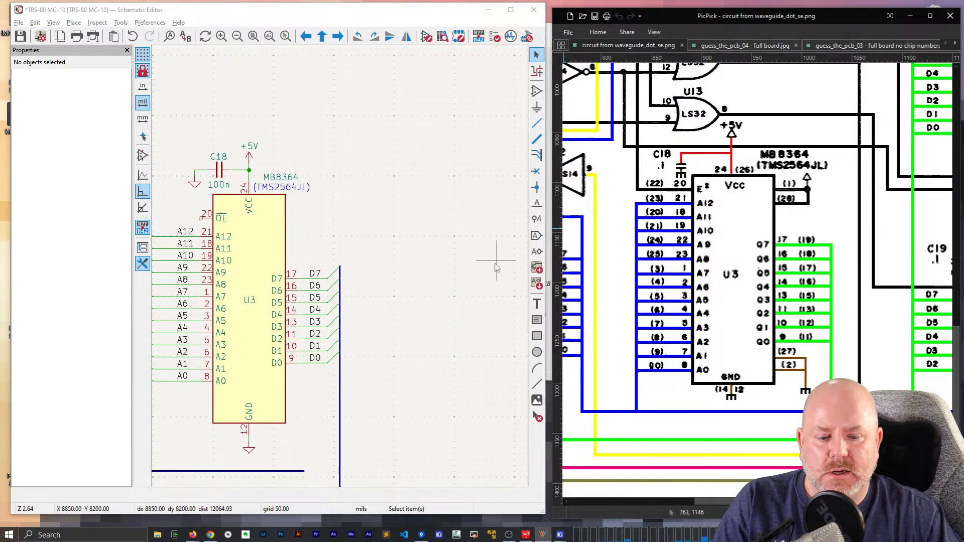
key("super")
key("super")
left_click(387, 534)
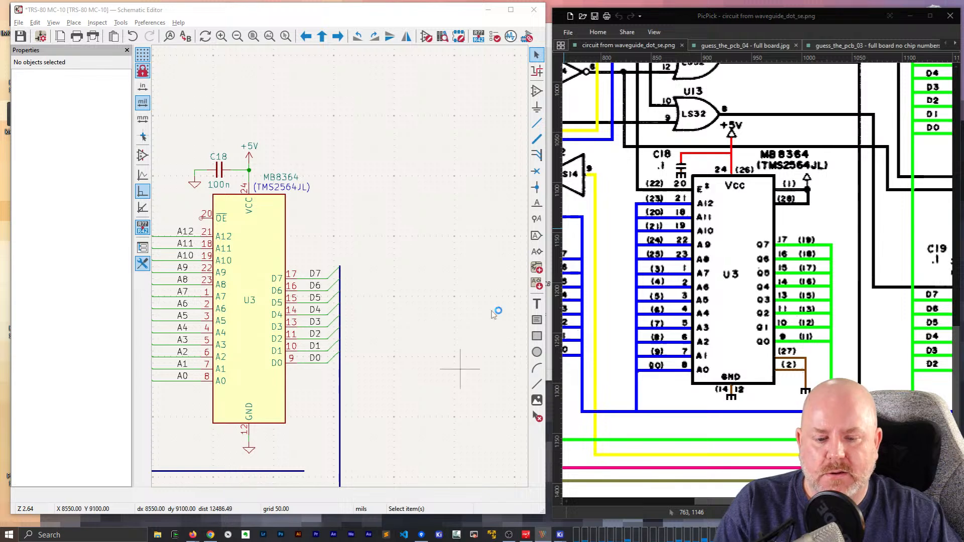
key("ctrl+shift+End")
key("ctrl+a")
key("ctrl+v")
scroll(546, 257, "up", 20)
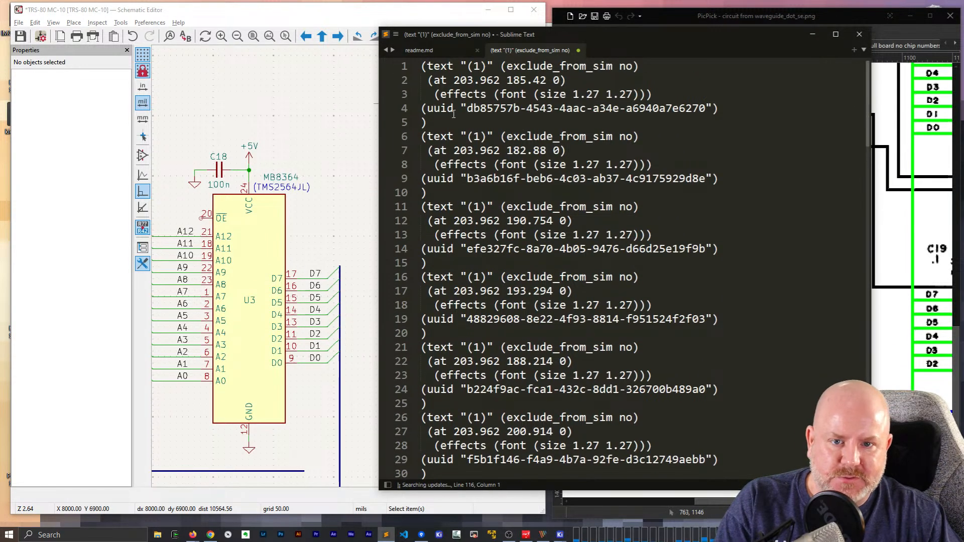
left_click(475, 136)
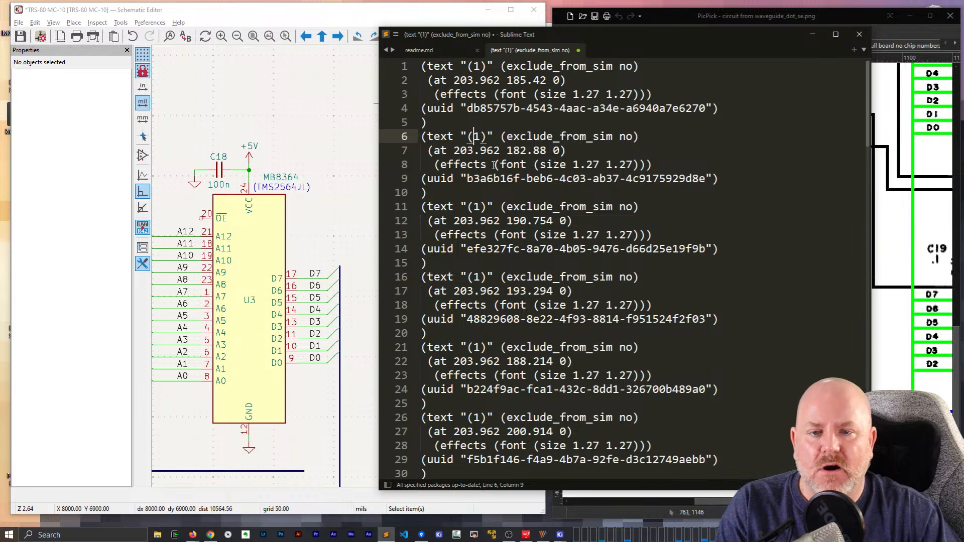
left_click(323, 97)
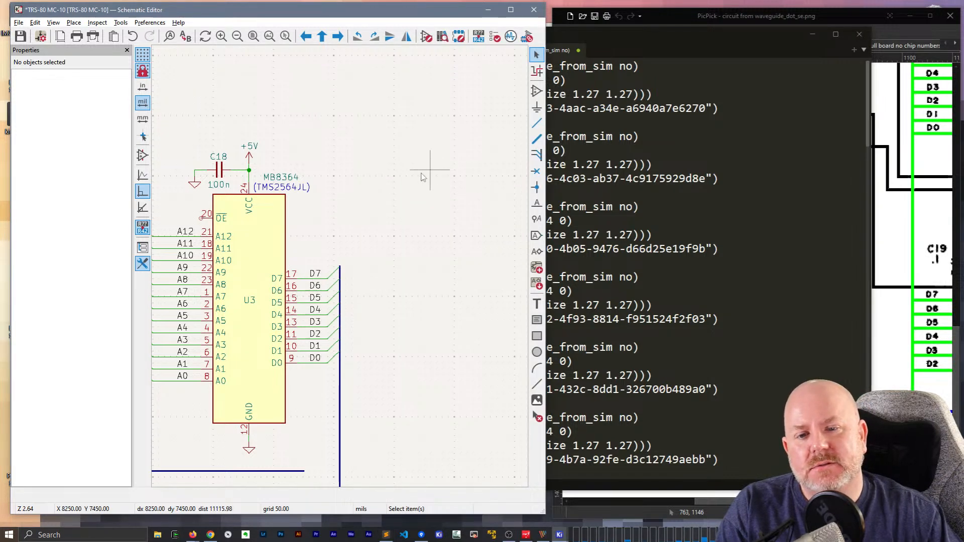
Paste the '(1)' column back right of U3 and open the second text's value for editing
key("ctrl+v")
left_click(431, 145)
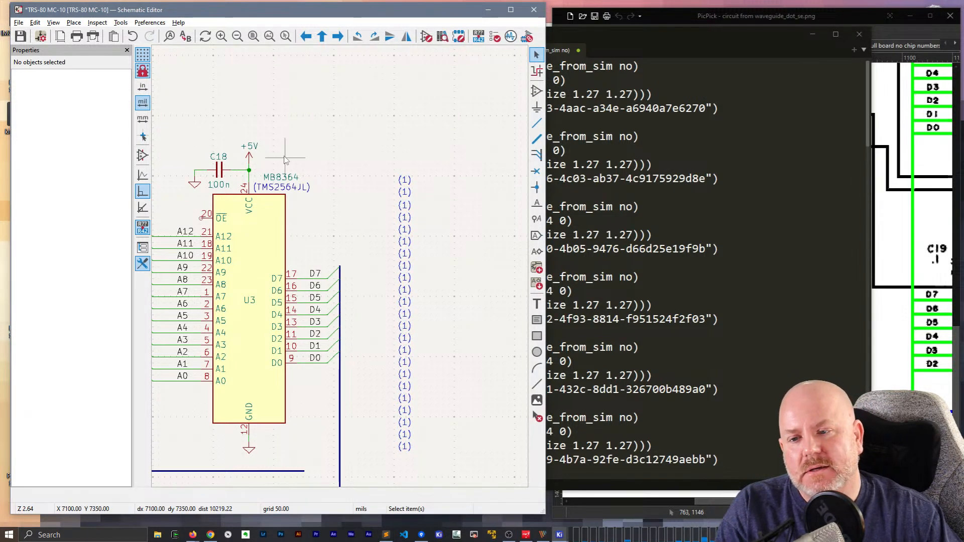
scroll(286, 157, "down", 1)
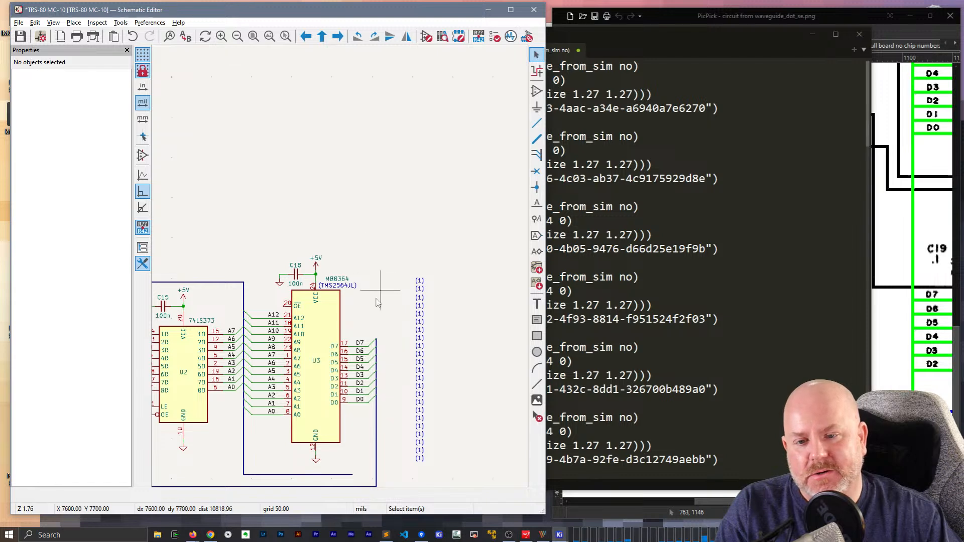
scroll(372, 311, "up", 4)
middle_click_drag(340, 271, 171, 193)
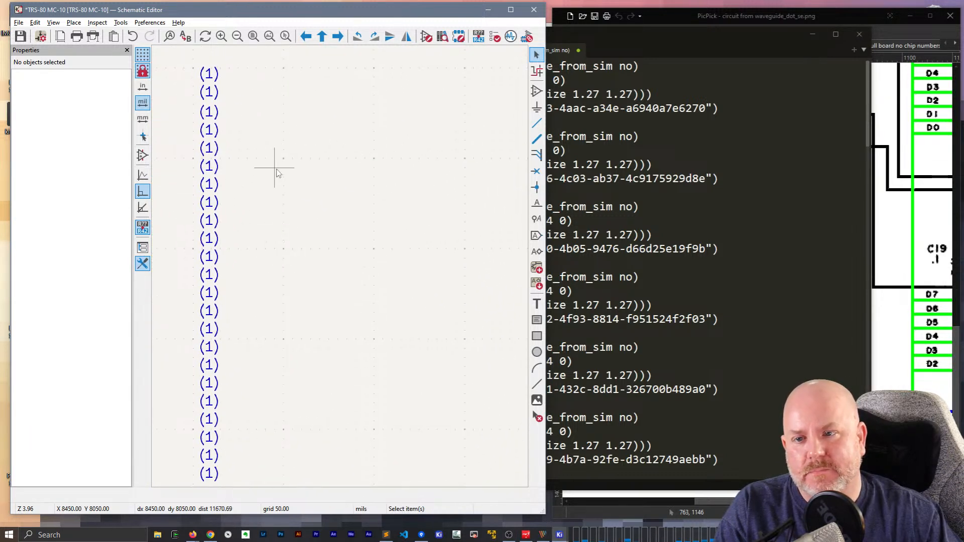
left_click(210, 92)
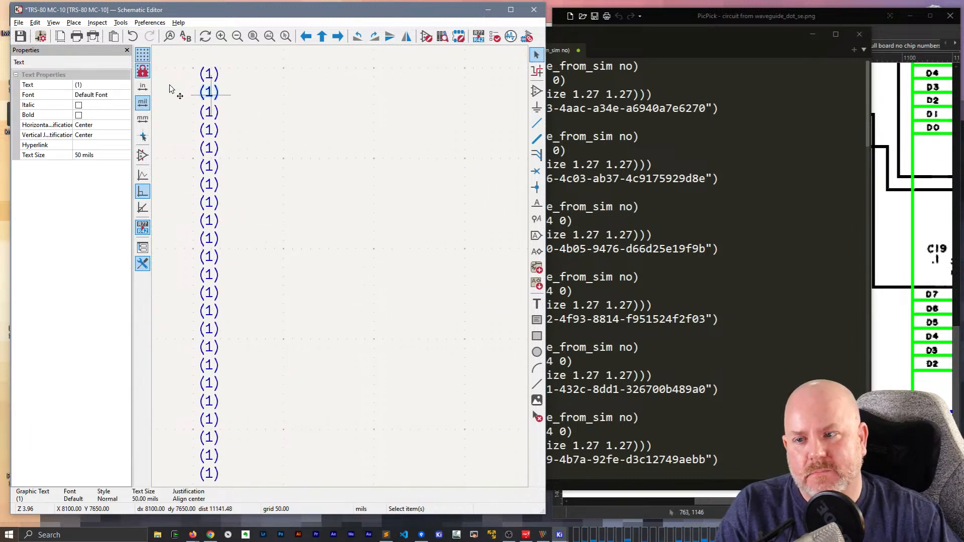
left_click(90, 85)
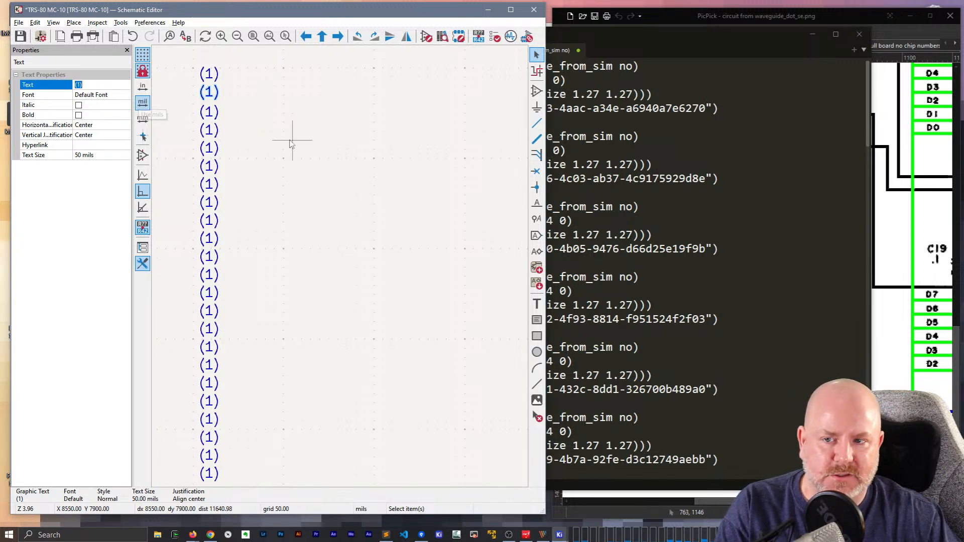
key("alt+Tab")
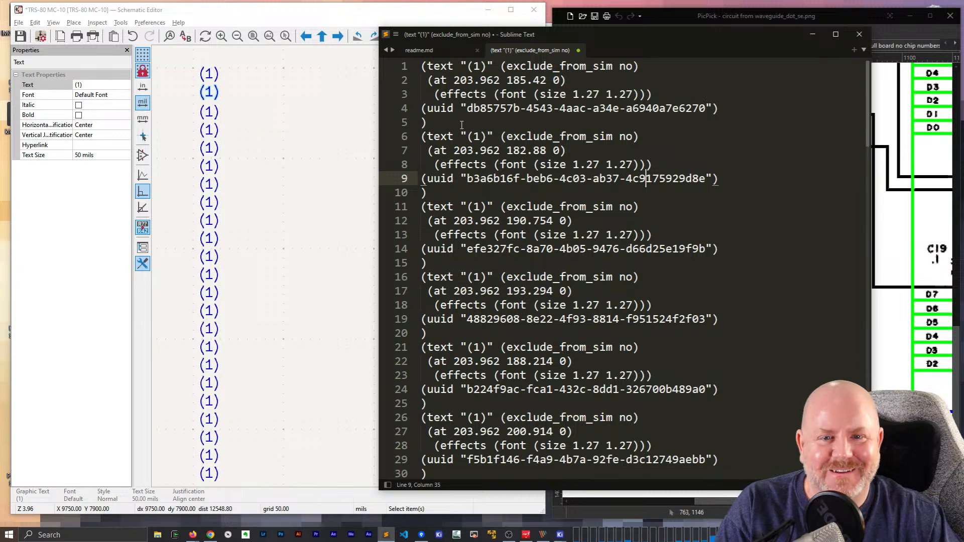
Renumber the labels on lines 6–36 as (2) through (8)
double_click(476, 136)
type("2")
double_click(476, 207)
type("3")
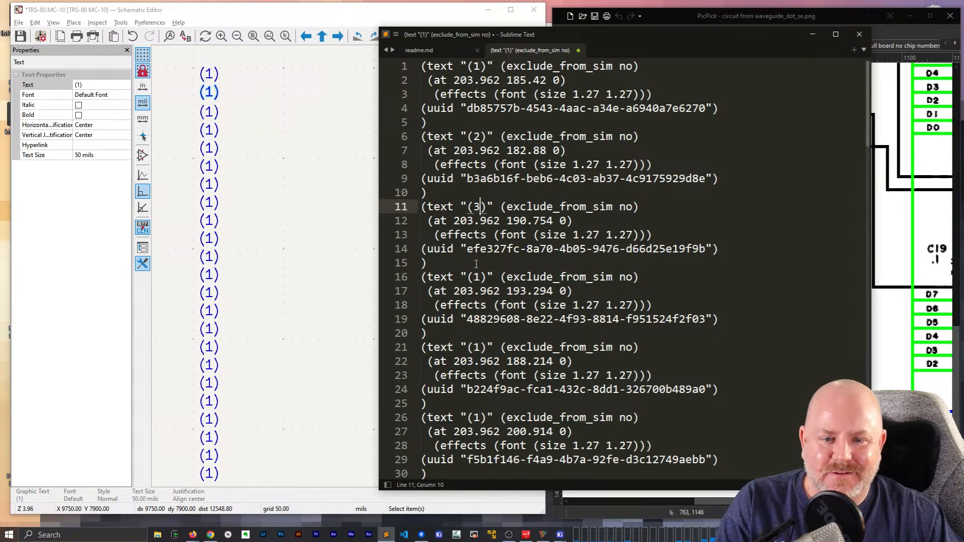
double_click(477, 277)
type("4")
double_click(478, 347)
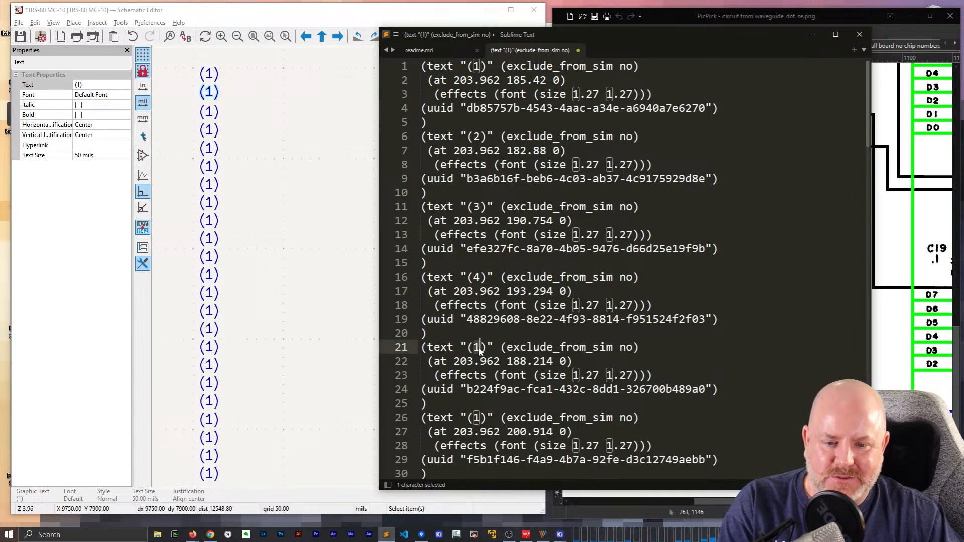
type("5")
scroll(581, 357, "down", 6)
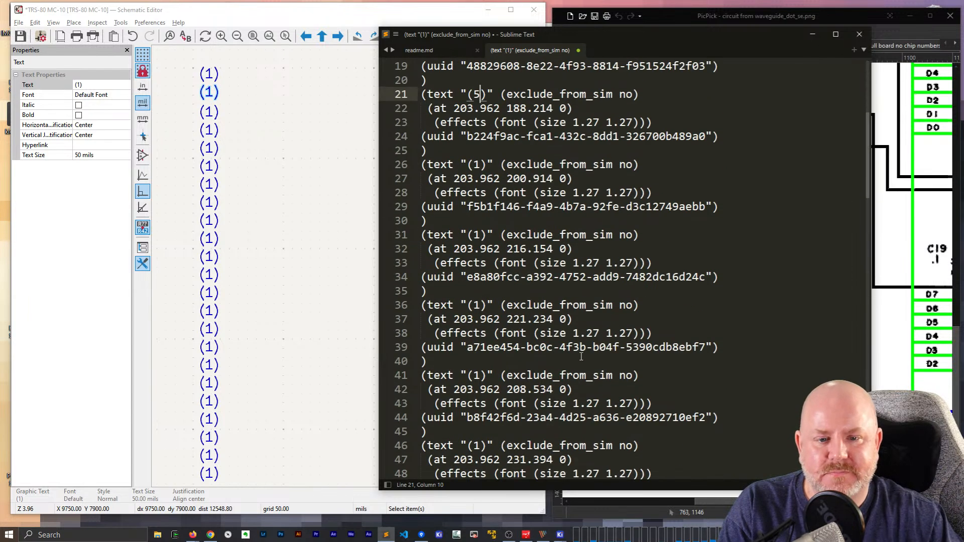
double_click(477, 164)
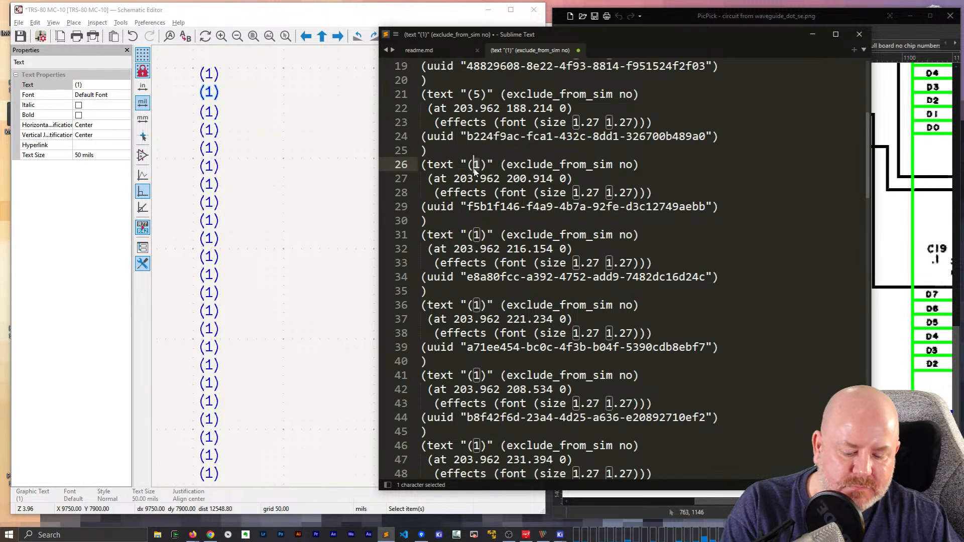
type("6")
double_click(476, 234)
type("7")
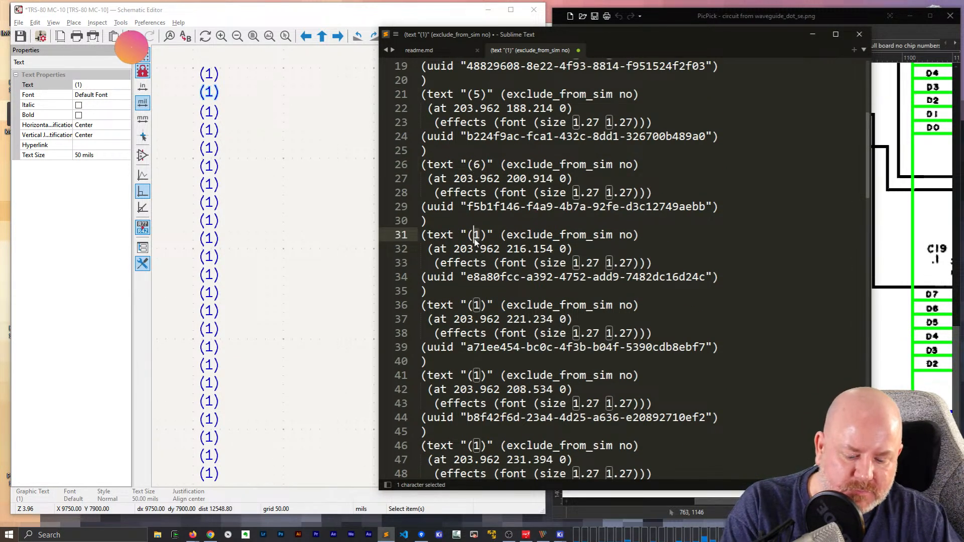
double_click(477, 306)
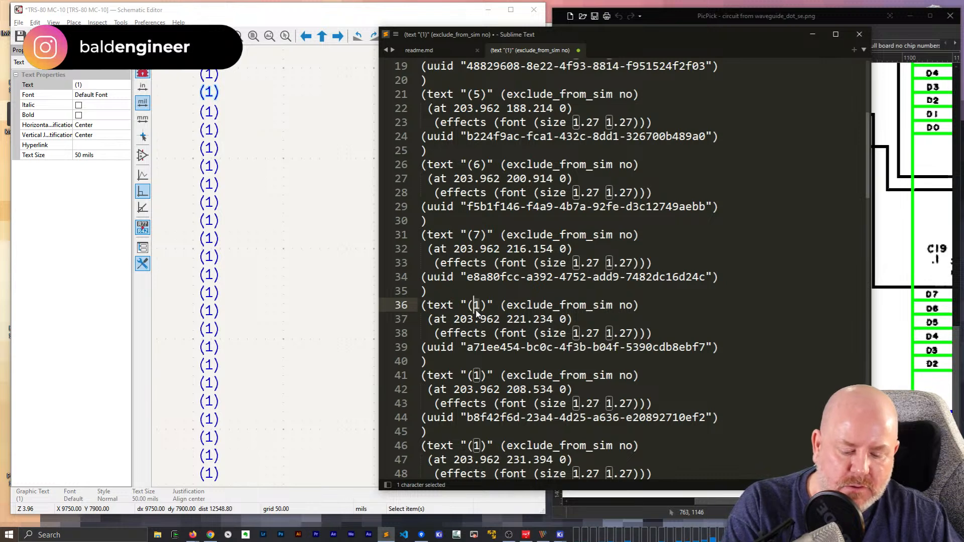
type("8")
Renumber the labels on lines 41–66 as (9) through (14)
scroll(473, 251, "down", 4)
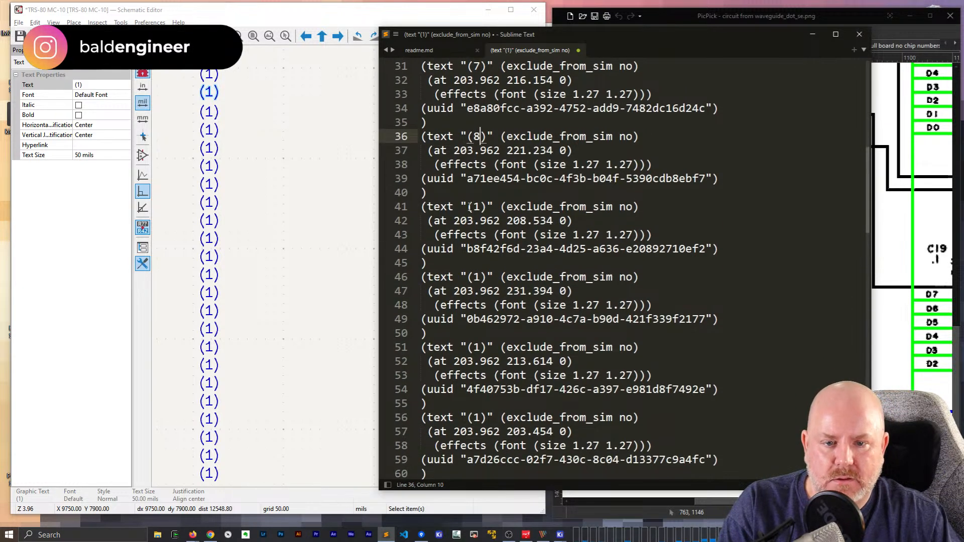
double_click(476, 207)
type("9")
scroll(478, 201, "down", 2)
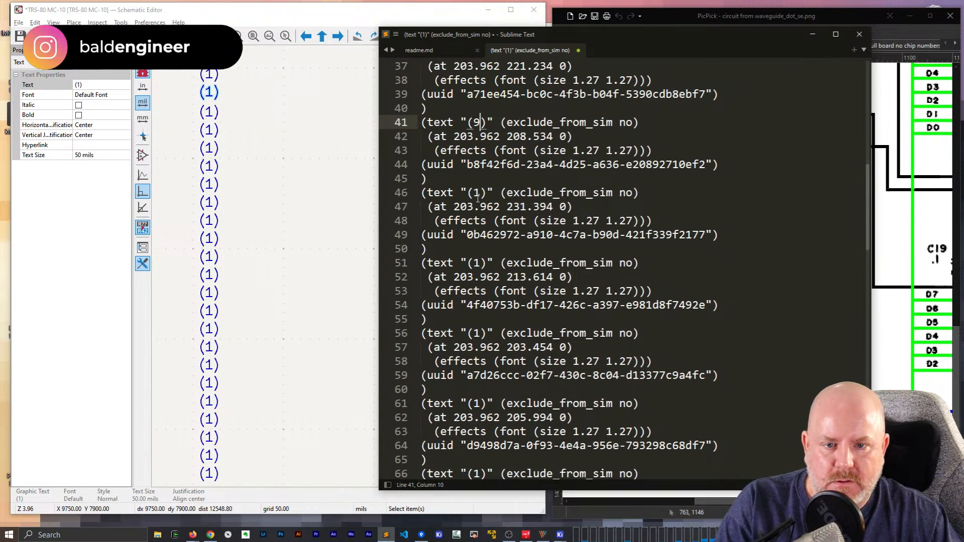
double_click(477, 195)
type("10")
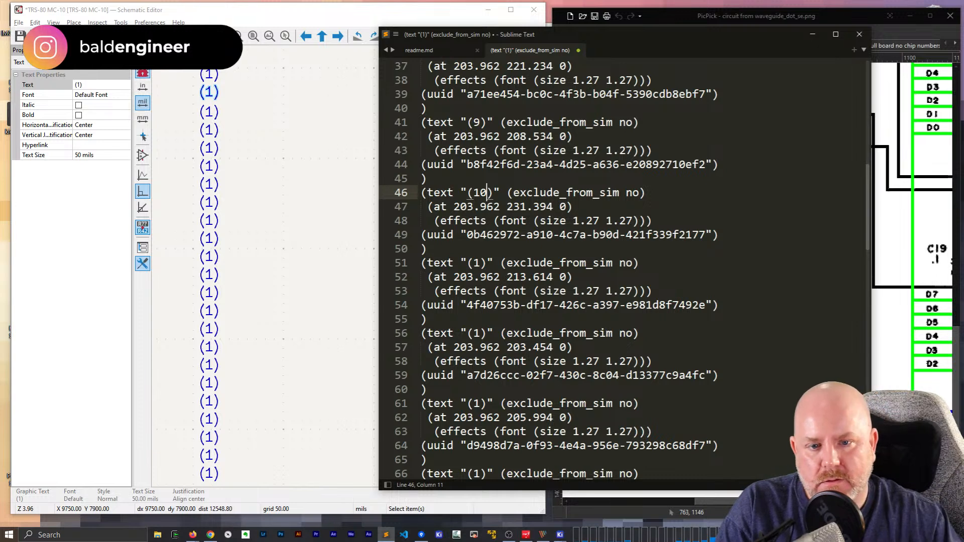
double_click(477, 262)
type("11")
double_click(477, 333)
type("12")
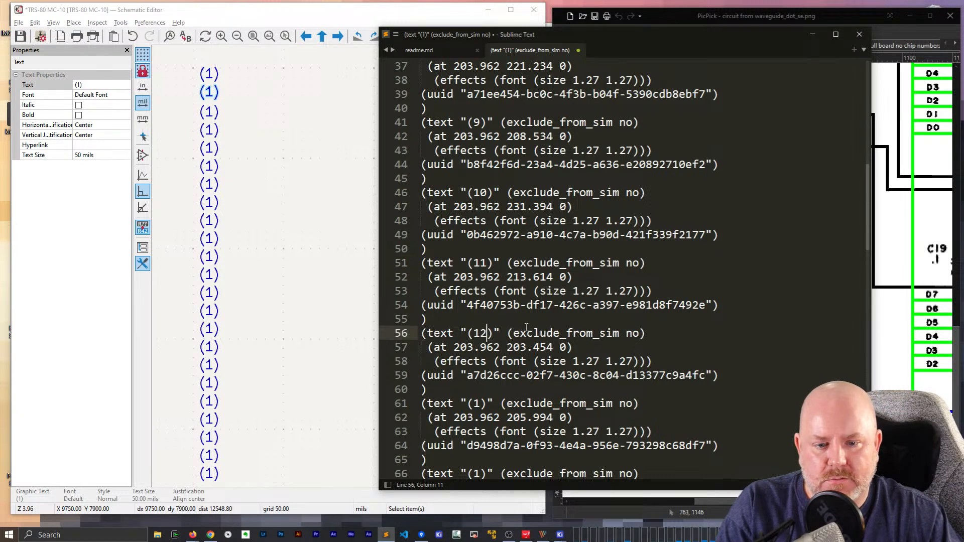
scroll(526, 327, "down", 3)
double_click(477, 277)
type("13")
scroll(478, 279, "down", 2)
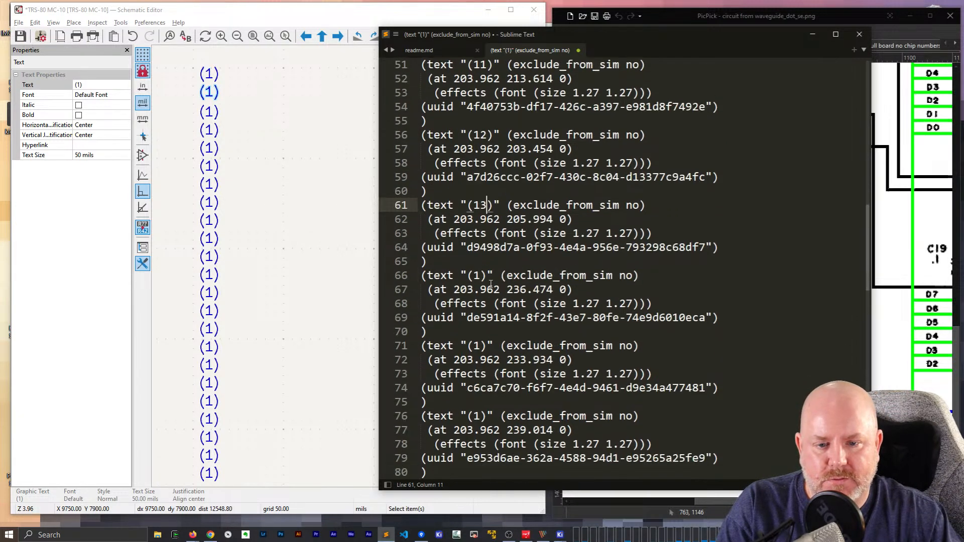
double_click(480, 264)
type("14")
Renumber the labels on lines 71–91 as (15) through (19)
scroll(483, 266, "down", 2)
double_click(480, 249)
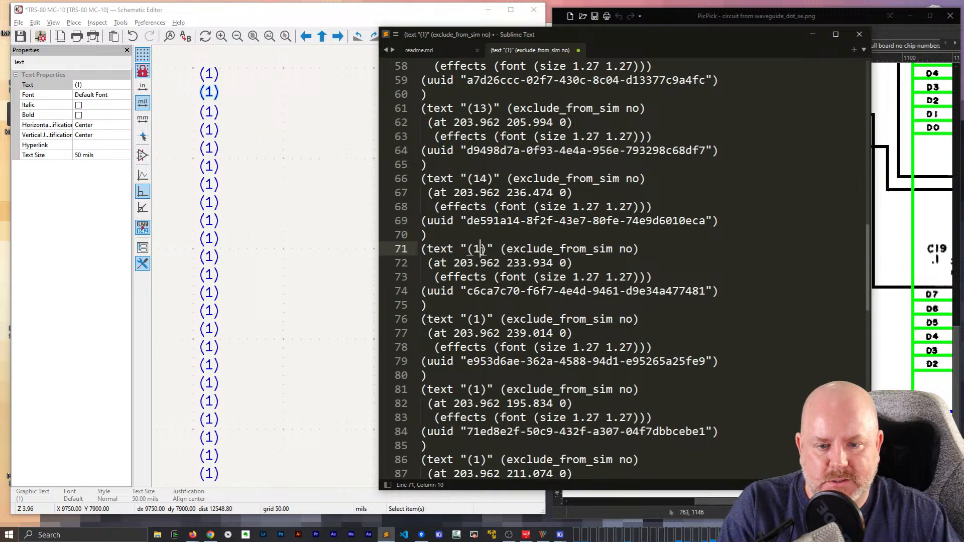
type("15")
scroll(481, 246, "down", 2)
double_click(480, 236)
type("16")
scroll(481, 239, "down", 1)
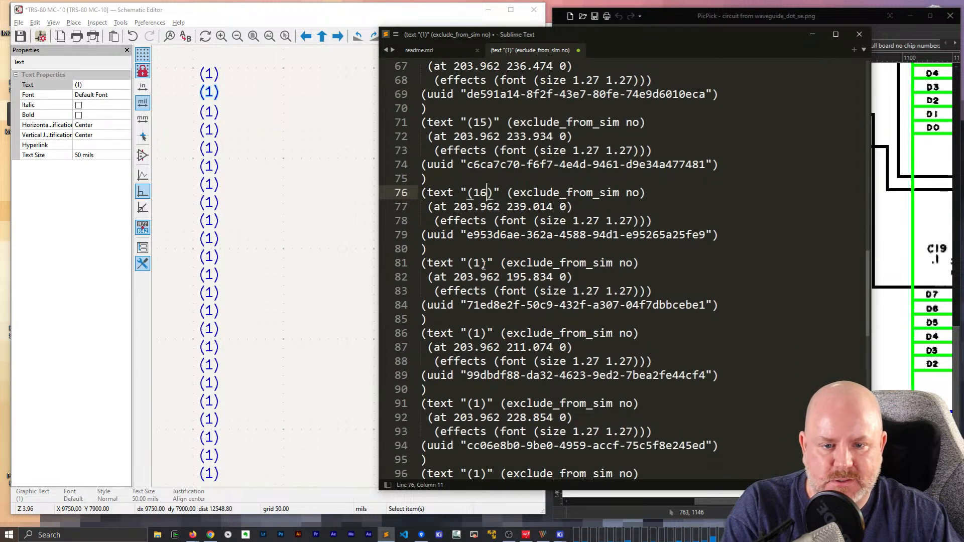
double_click(481, 262)
type("17")
scroll(483, 265, "down", 2)
double_click(481, 248)
type("18")
scroll(481, 248, "down", 2)
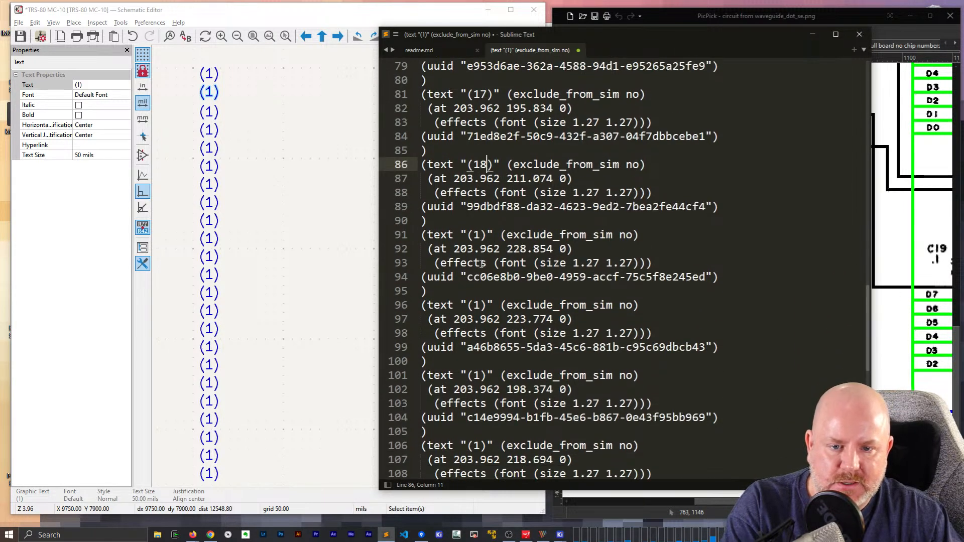
double_click(480, 235)
type("19")
scroll(485, 241, "down", 2)
Select the remaining unnumbered label blocks starting at line 96
left_click(417, 221)
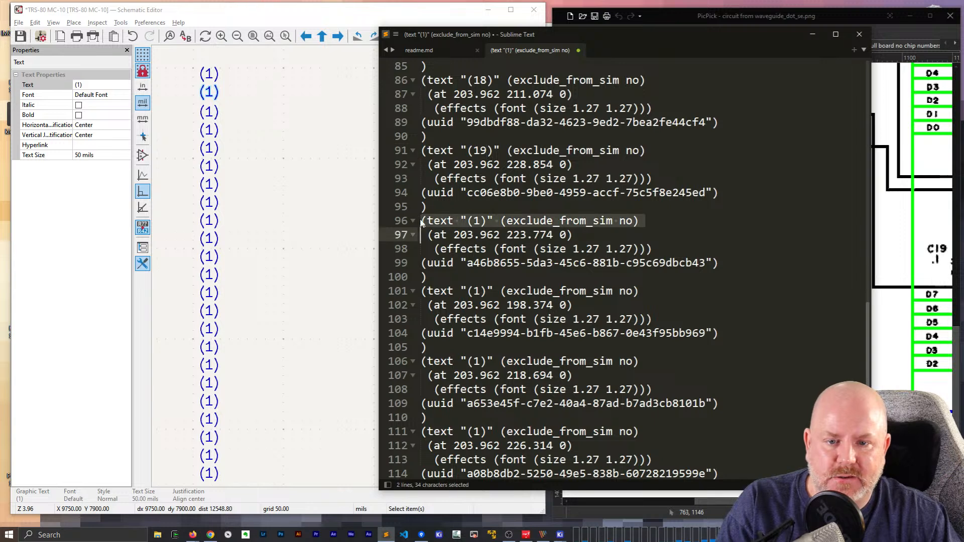
left_click(430, 221)
left_click_drag(425, 221, 545, 280)
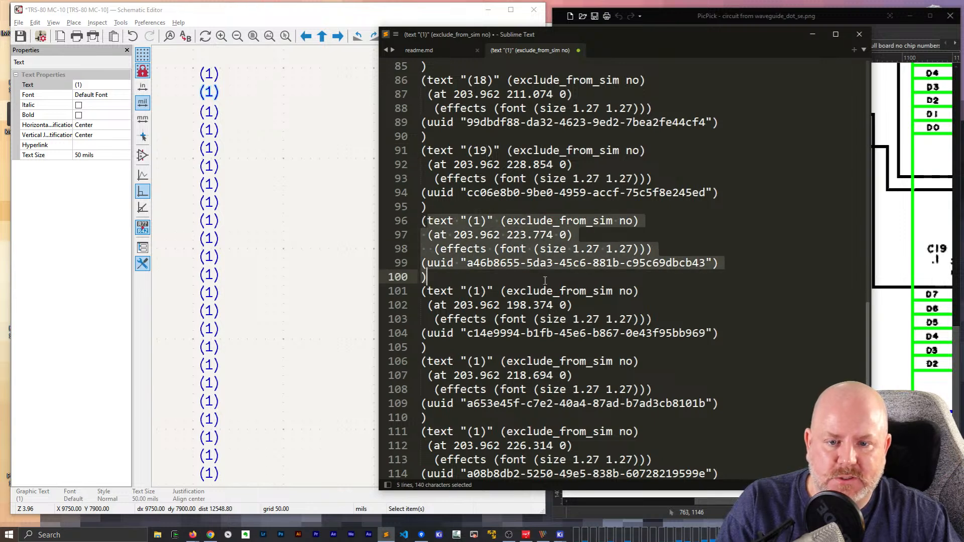
left_click(456, 238)
left_click_drag(423, 221, 543, 295)
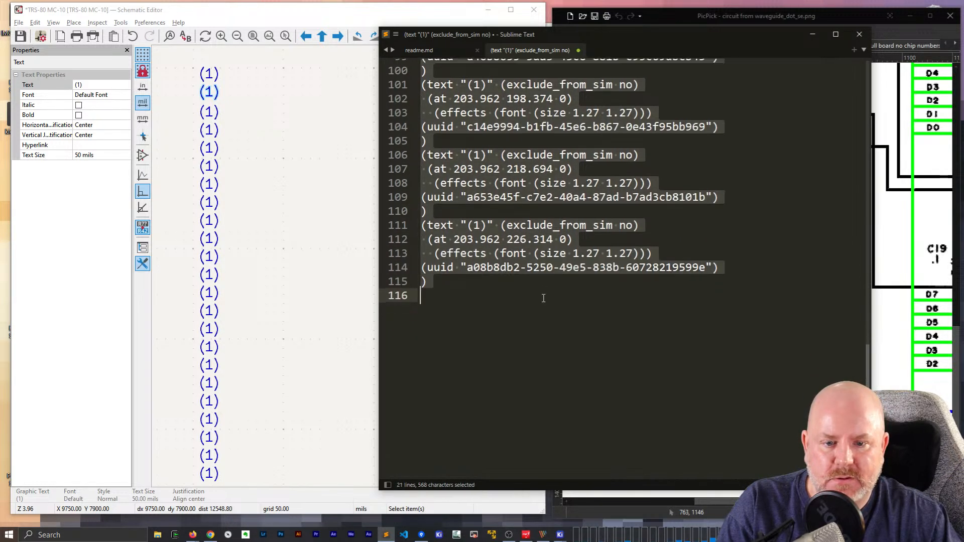
scroll(607, 360, "up", 3)
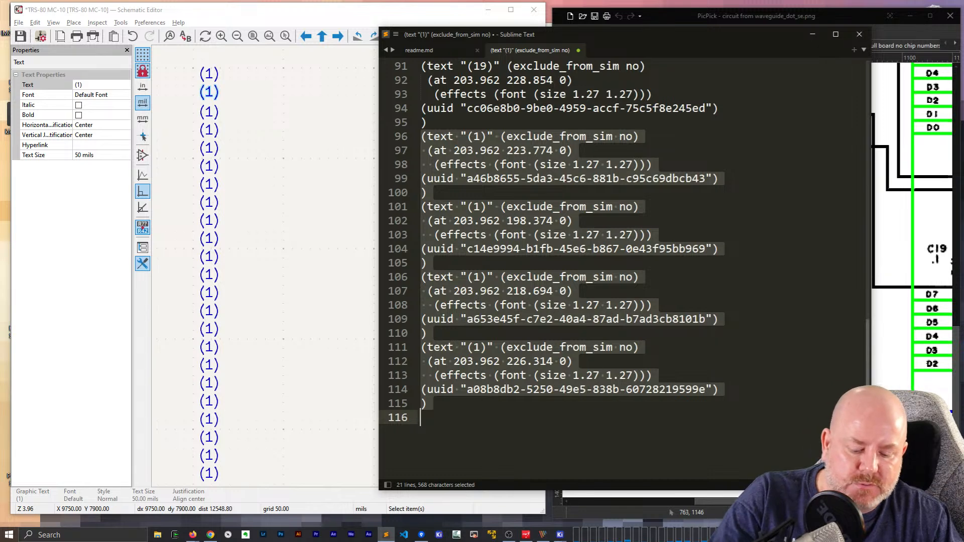
Replace the four (1) labels with (2) inside the selection using find and replace
key("ctrl+h")
double_click(559, 451)
type("\"(")
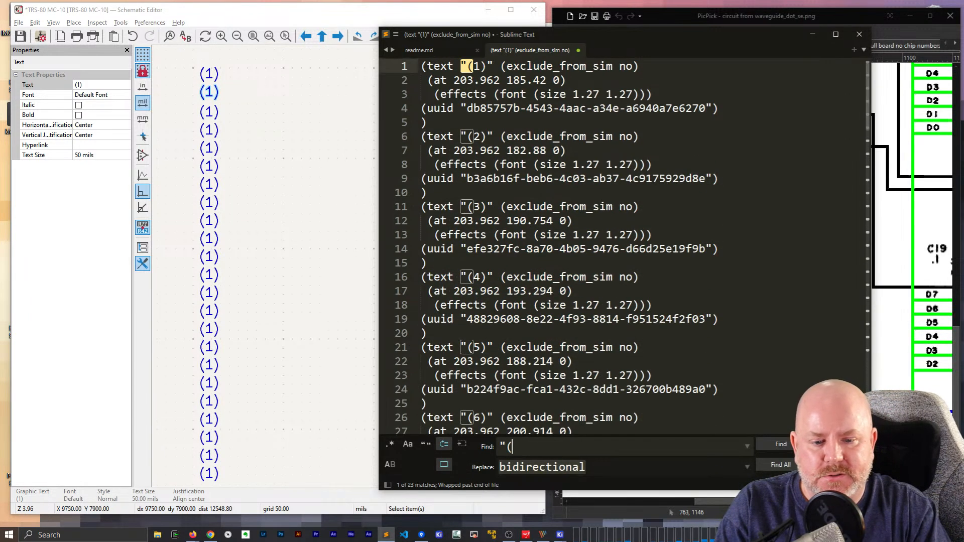
type("!\")")
key("BackSpace")
key("BackSpace")
key("BackSpace")
type("1\")")
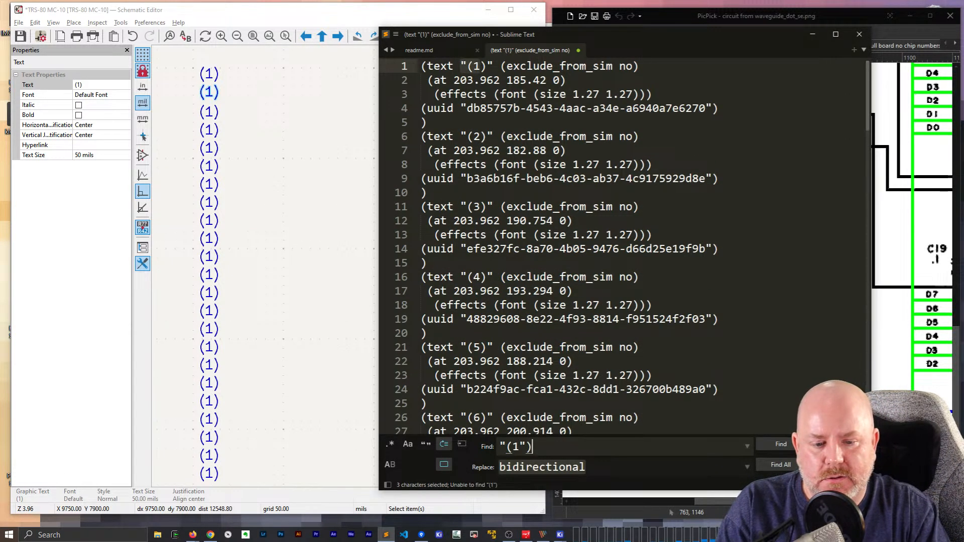
key("BackSpace")
key("BackSpace")
type(")\"")
key("Tab")
type("(1)")
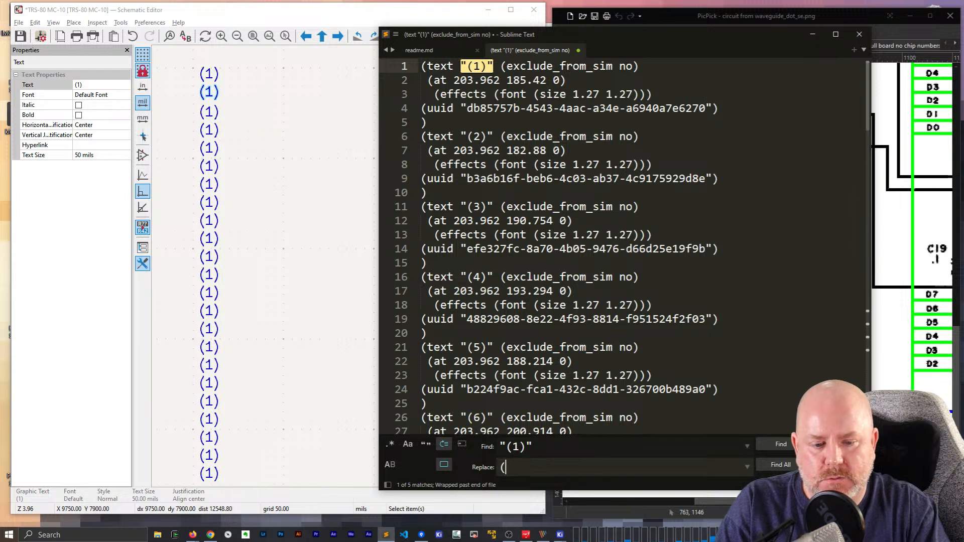
type("\"")
key("BackSpace")
key("BackSpace")
type("\"")
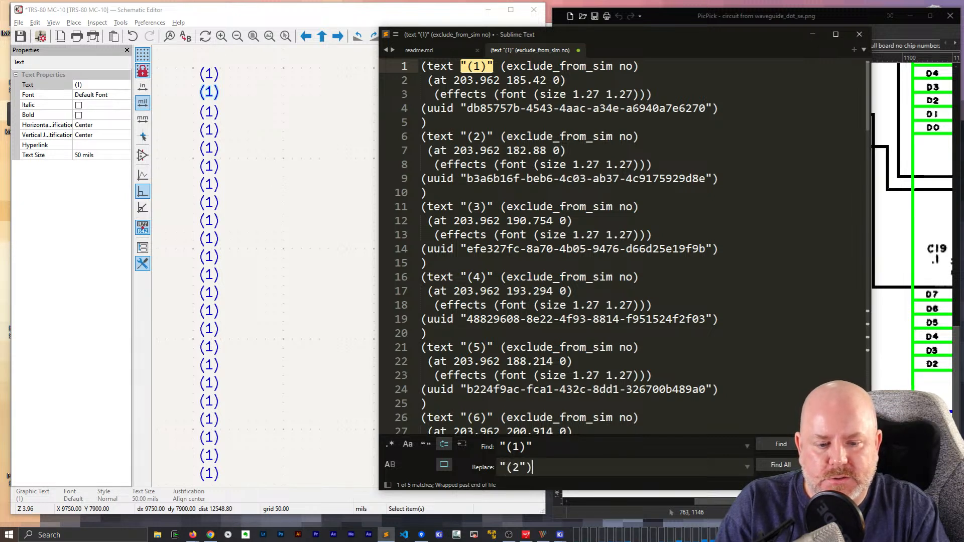
key("BackSpace")
type(")\"")
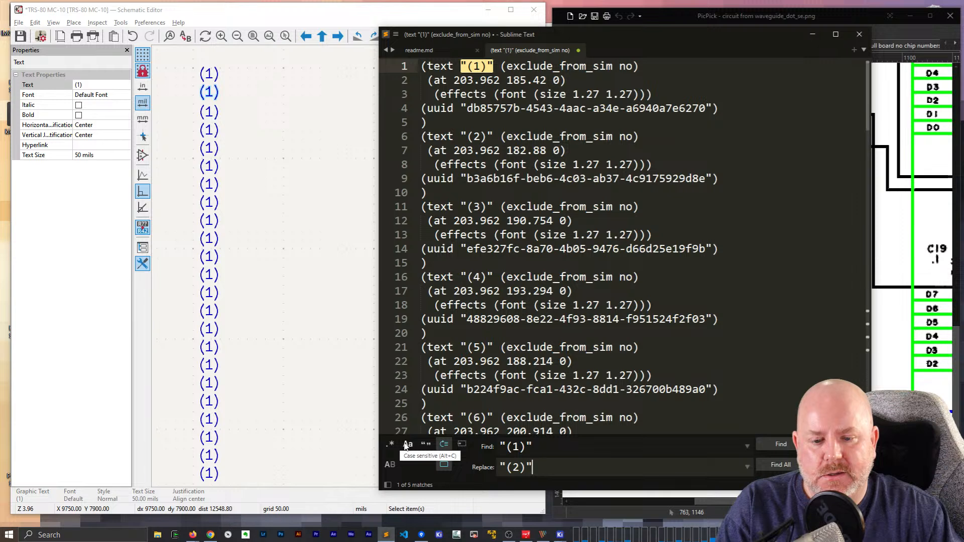
left_click(460, 446)
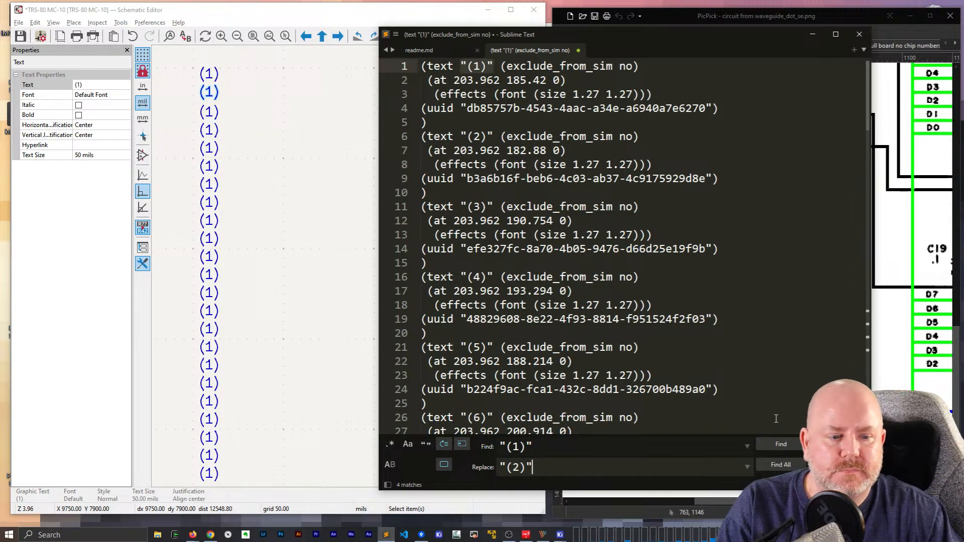
key("ctrl+alt+Return")
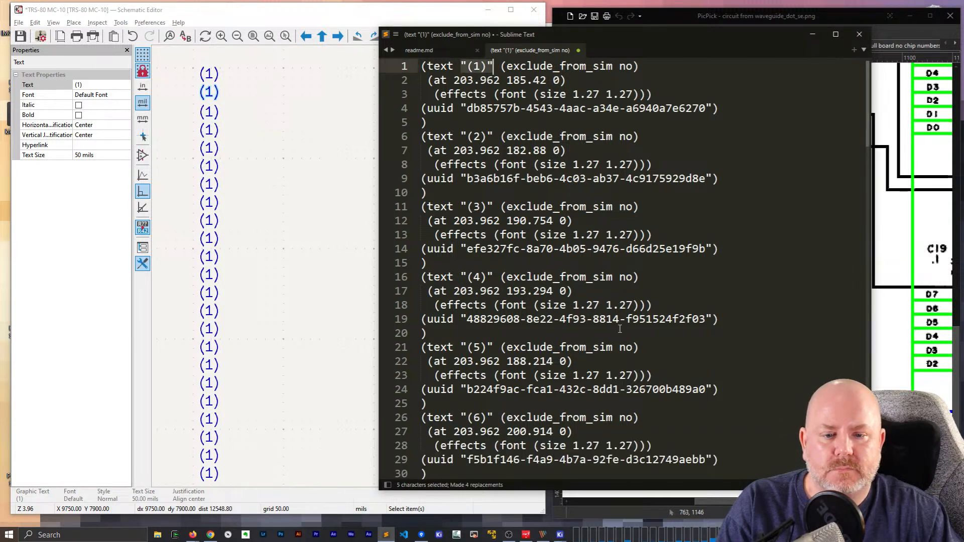
Change those last four labels to (20), (21), (22) and (23)
scroll(620, 329, "down", 20)
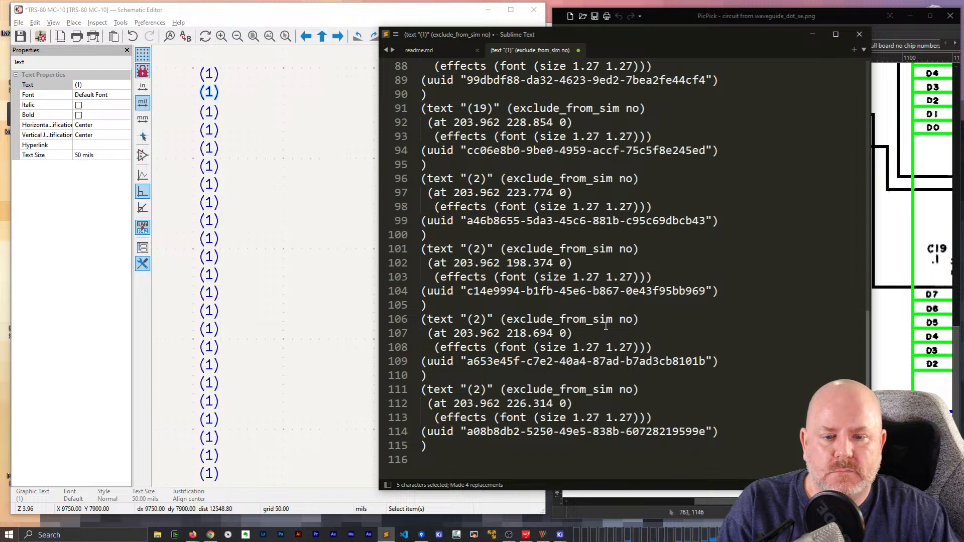
left_click(481, 178)
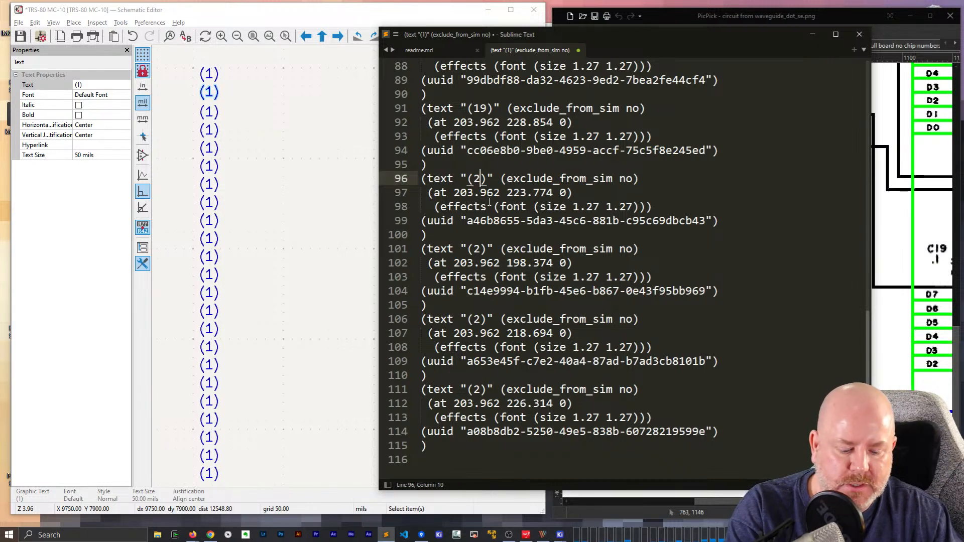
type("0")
left_click(483, 249)
type("1")
left_click(482, 319)
type("2")
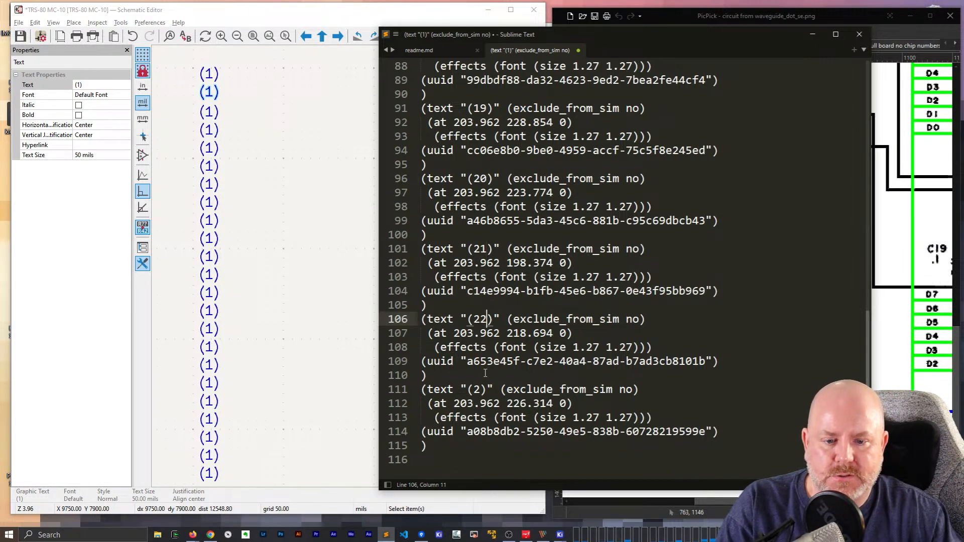
left_click(482, 390)
type("3")
Cut all the edited text and return to the Schematic Editor
key("ctrl+a")
scroll(478, 445, "up", 20)
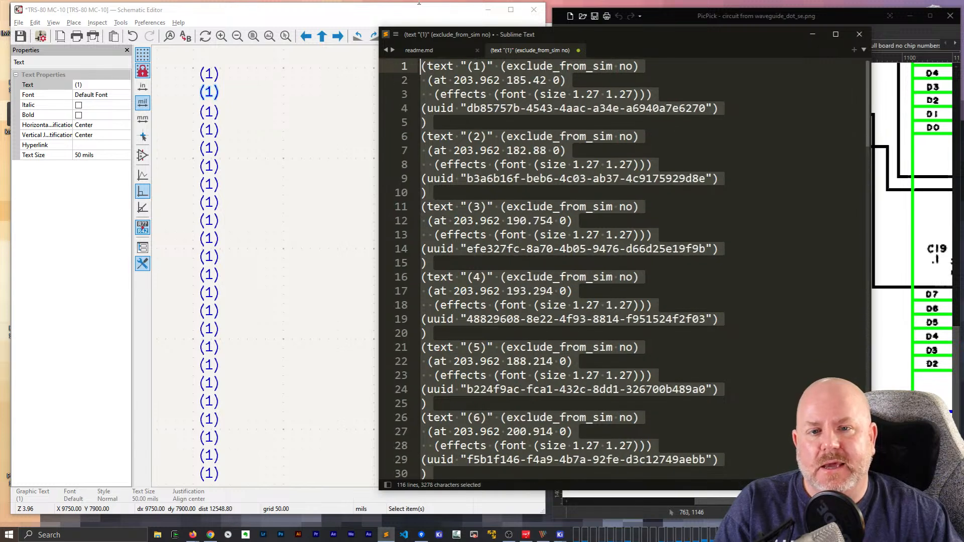
key("ctrl+x")
left_click(258, 192)
Box-select the column of (1) labels and place the renumbered pin labels beside U3
left_click(217, 74)
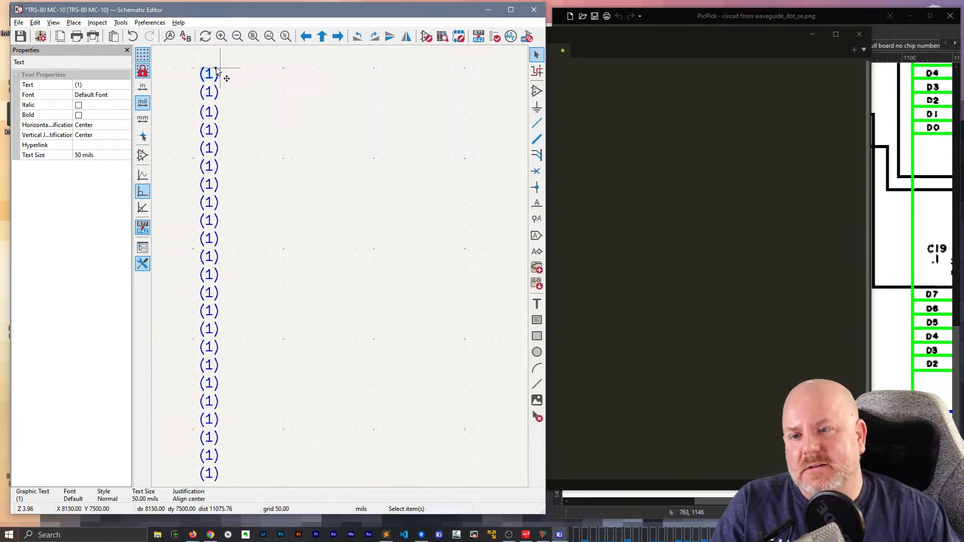
left_click(78, 85)
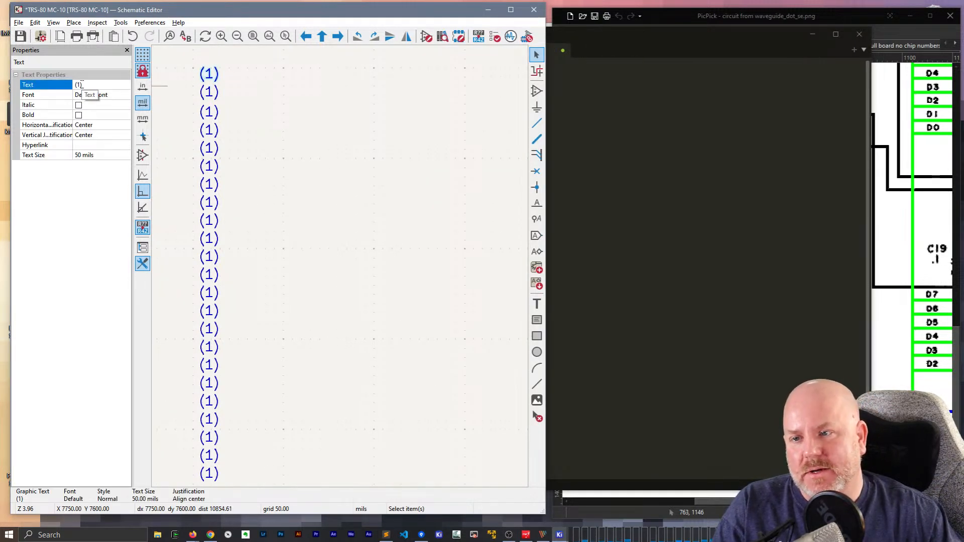
left_click(302, 129)
scroll(341, 271, "down", 4)
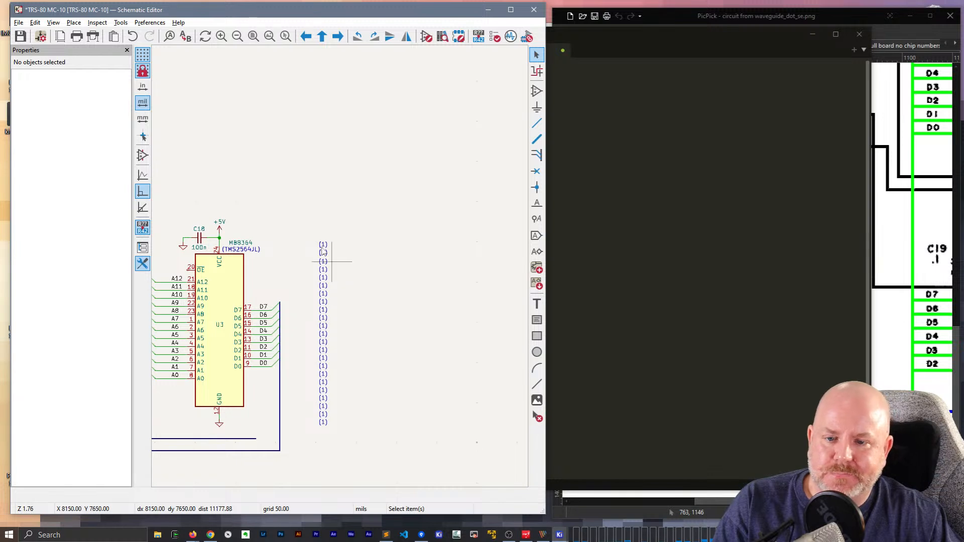
left_click_drag(305, 232, 369, 436)
key("m")
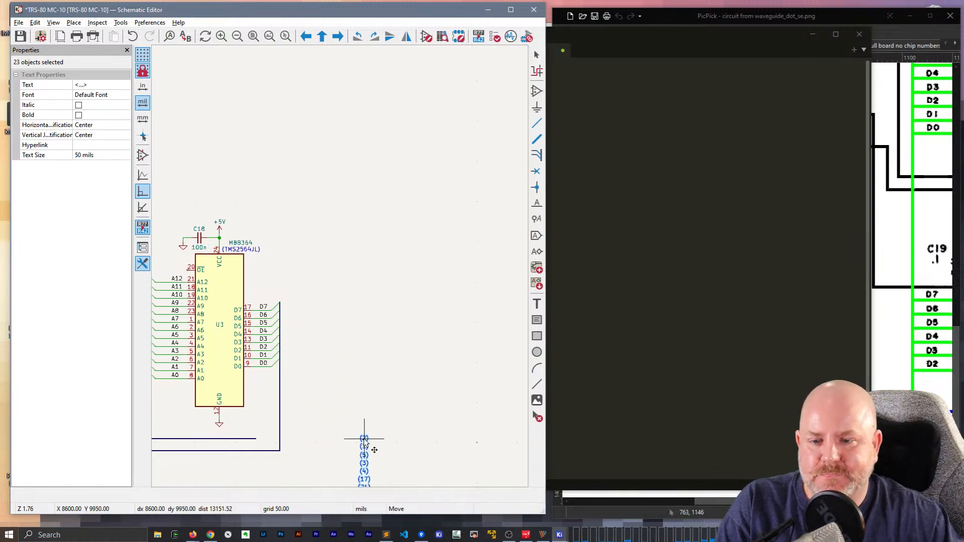
left_click(339, 243)
left_click(370, 251)
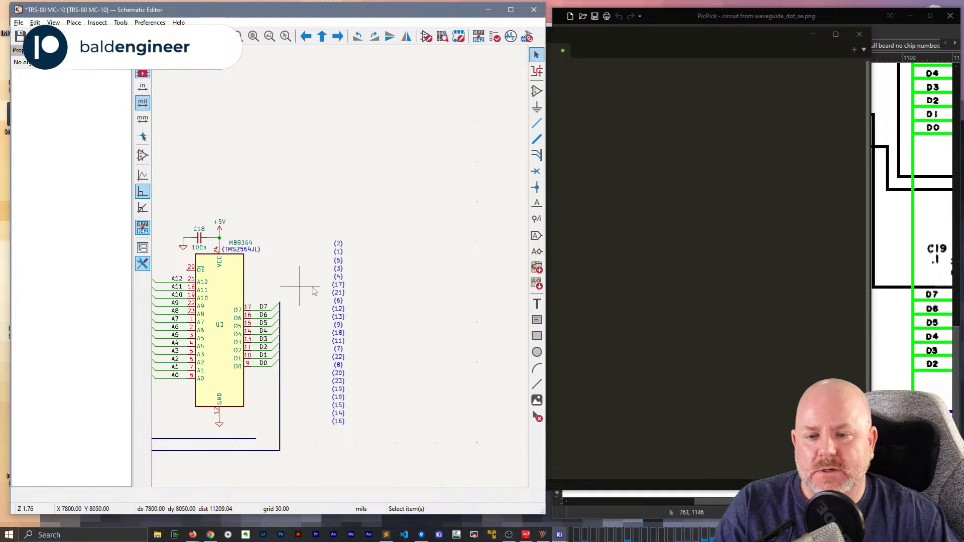
scroll(321, 271, "up", 2)
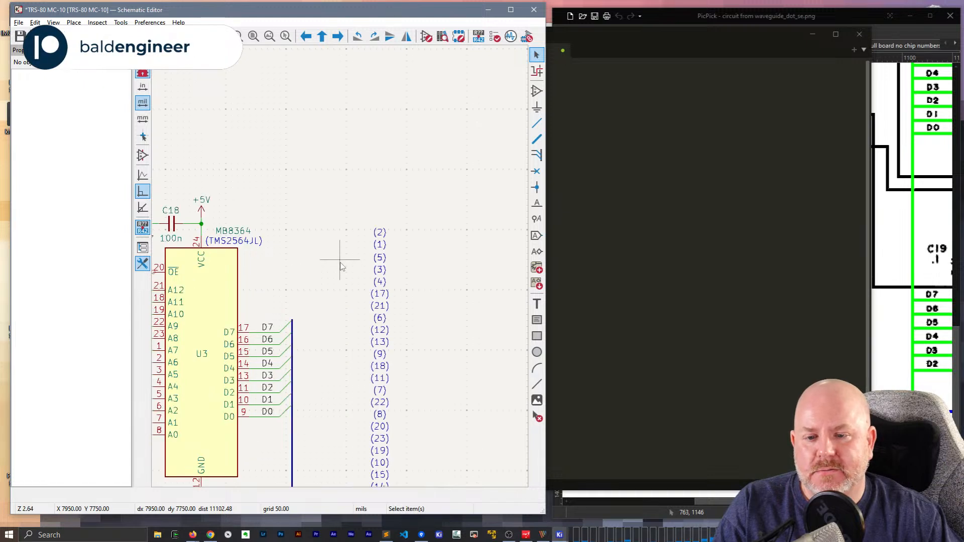
Drag the D0–D7 bus line and its bus entries right, lengthening U3's data wires
left_click(913, 36)
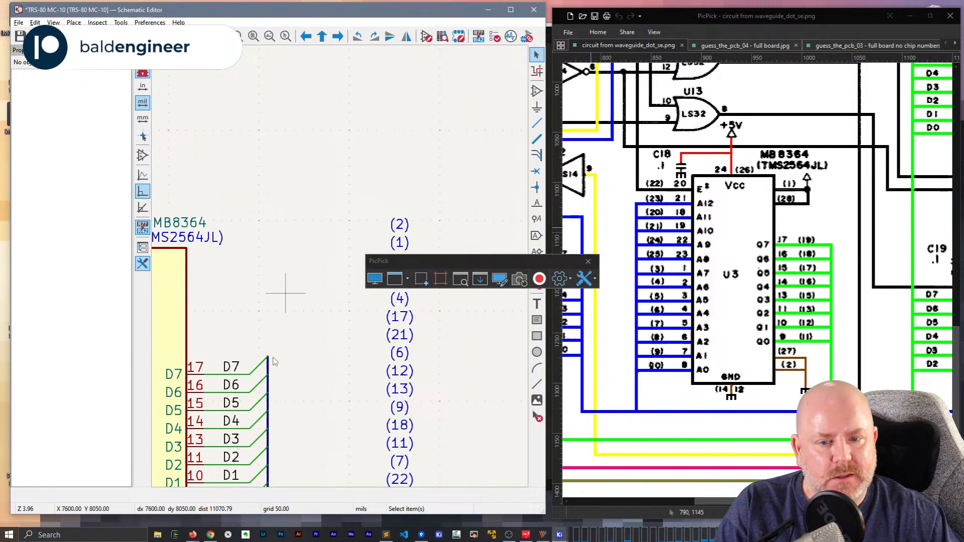
left_click(588, 262)
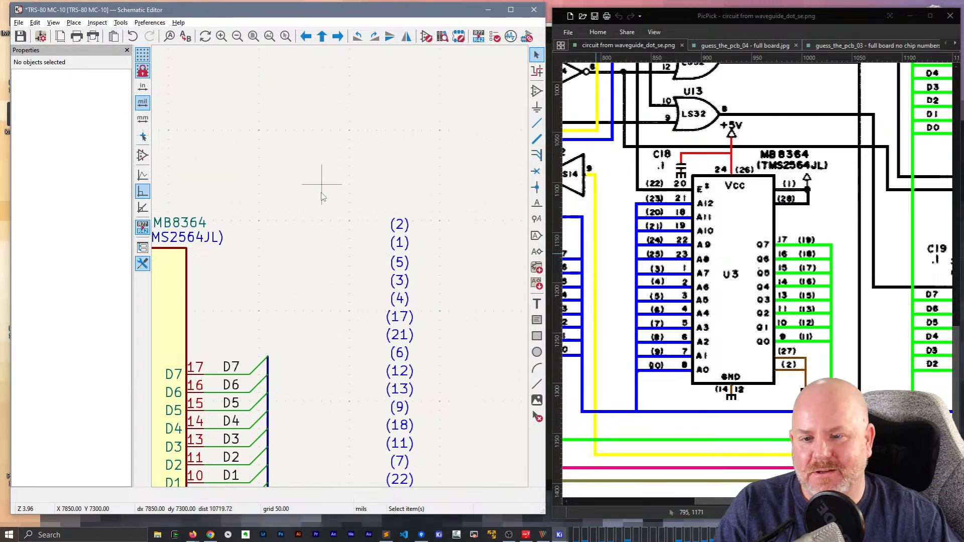
middle_click_drag(255, 225, 332, 65)
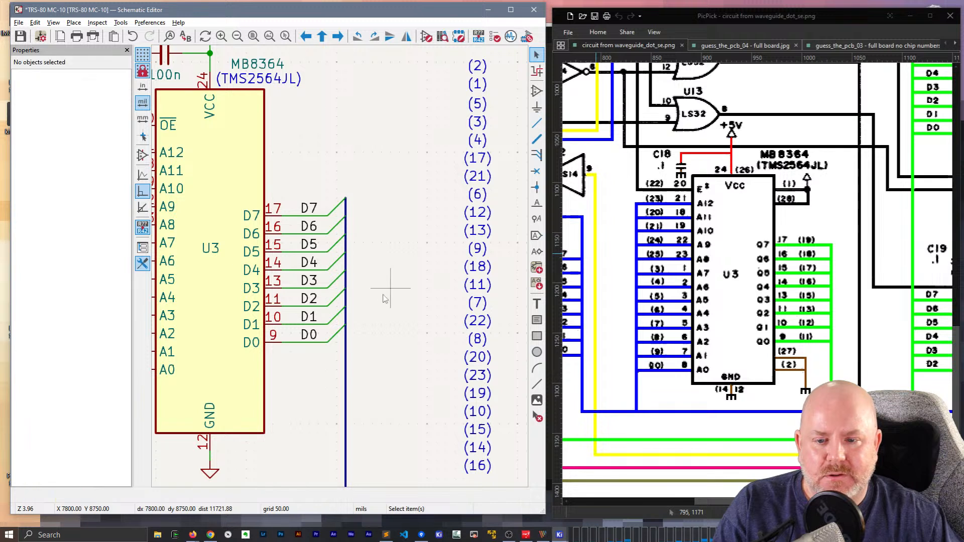
left_click(345, 358)
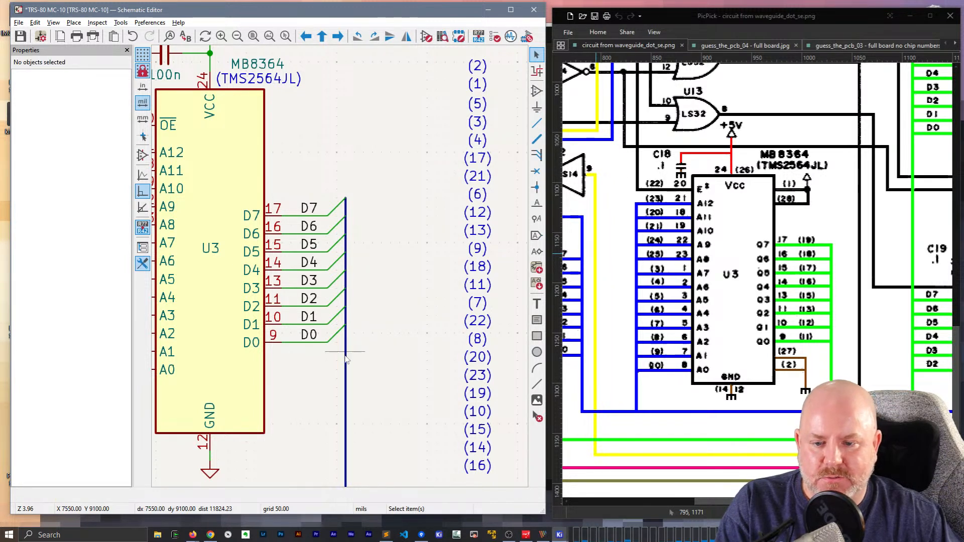
left_click_drag(344, 352, 336, 207)
key("ctrl+z")
left_click_drag(386, 367, 326, 177)
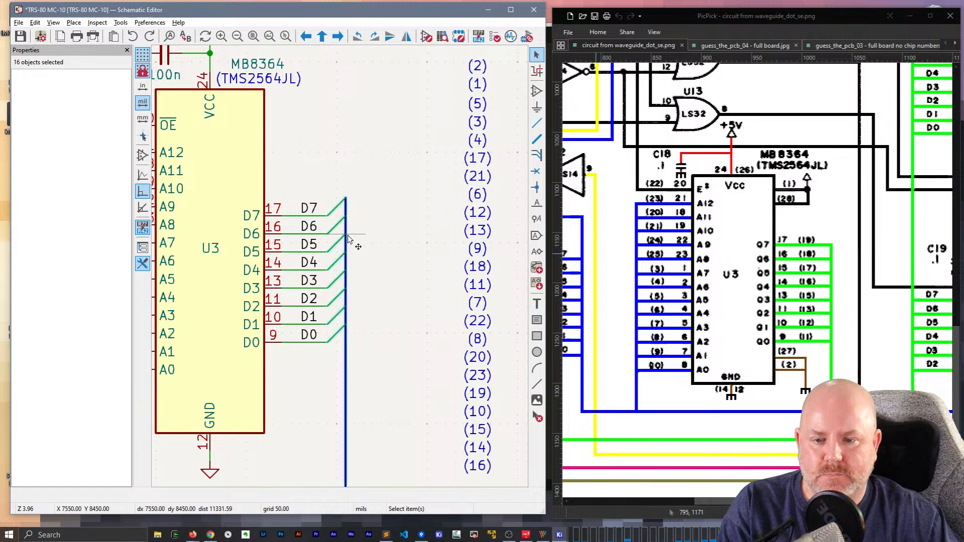
left_click_drag(346, 240, 383, 239)
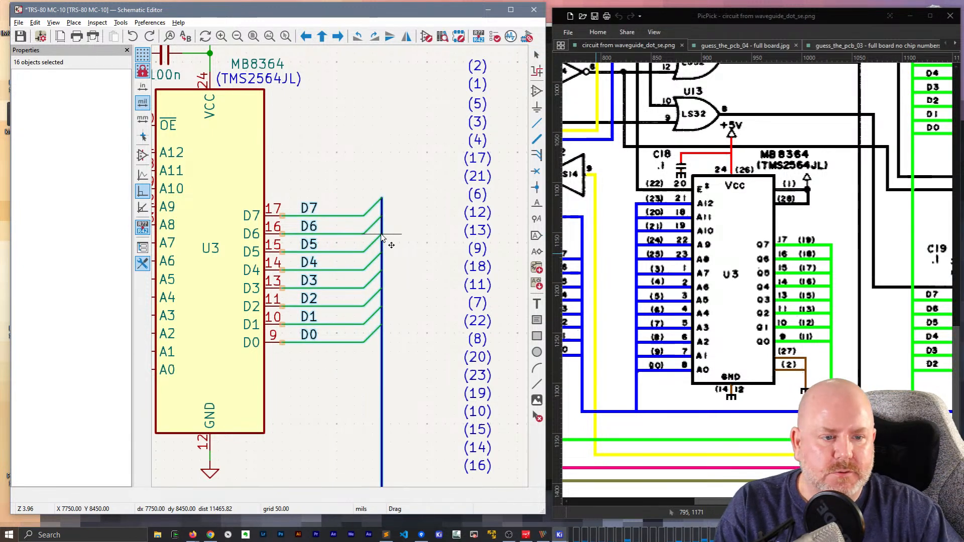
Move the (19), (18), (17) and (16) notes beside U3's D7, D6, D5 and D4 pins
left_click(477, 395)
key("m")
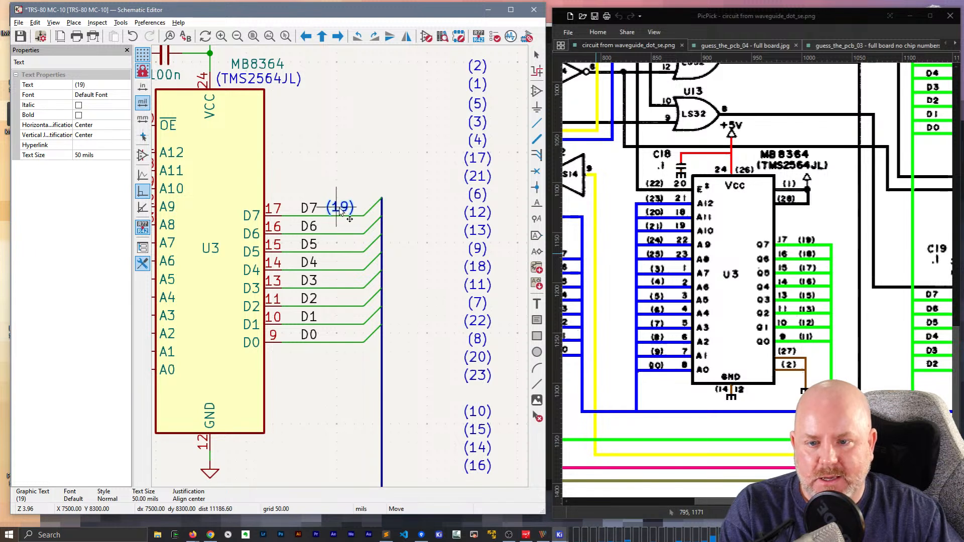
left_click(342, 211)
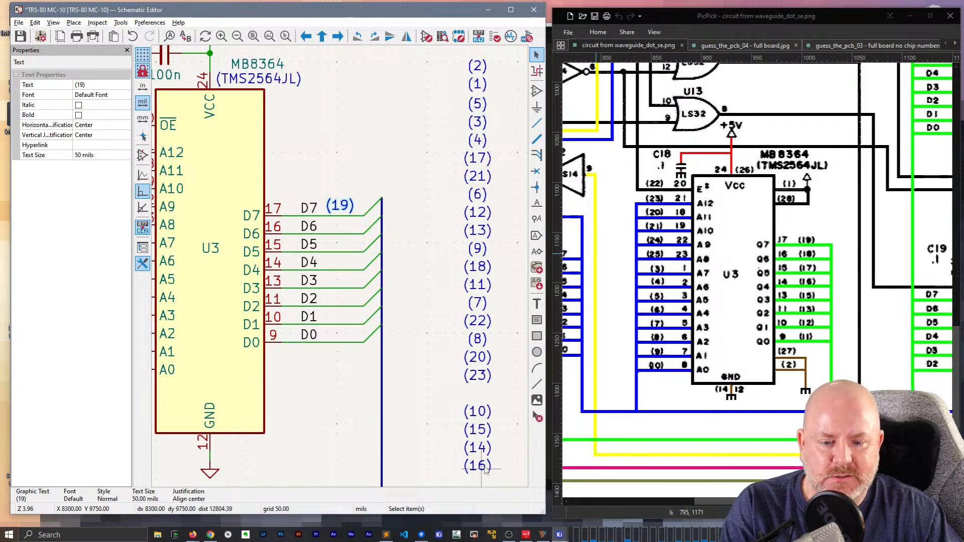
left_click(476, 269)
key("m")
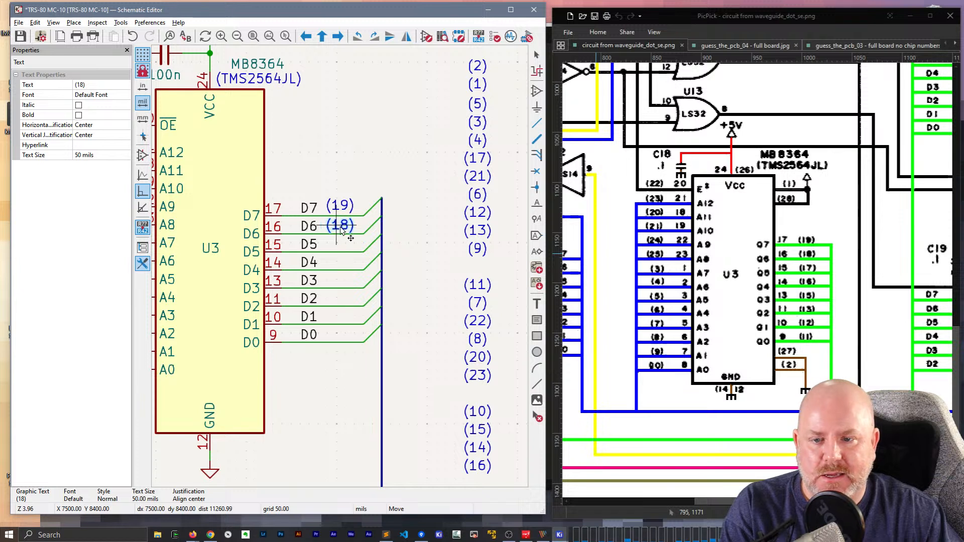
left_click(341, 226)
left_click(476, 159)
key("m")
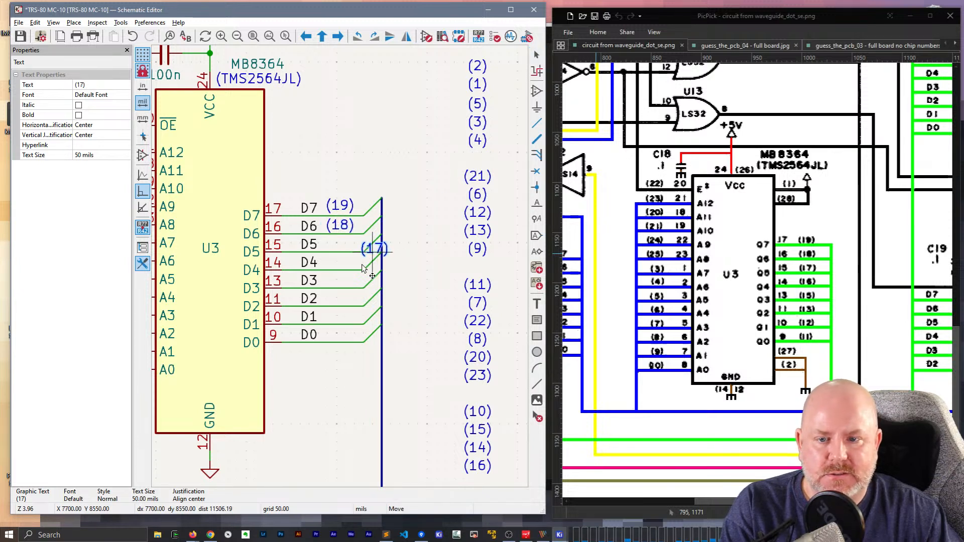
left_click(340, 243)
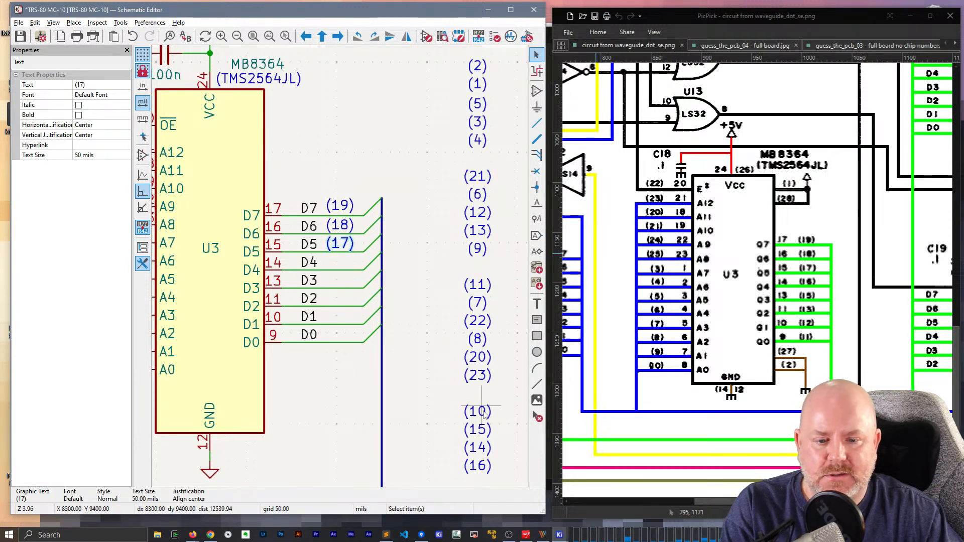
left_click(477, 465)
key("m")
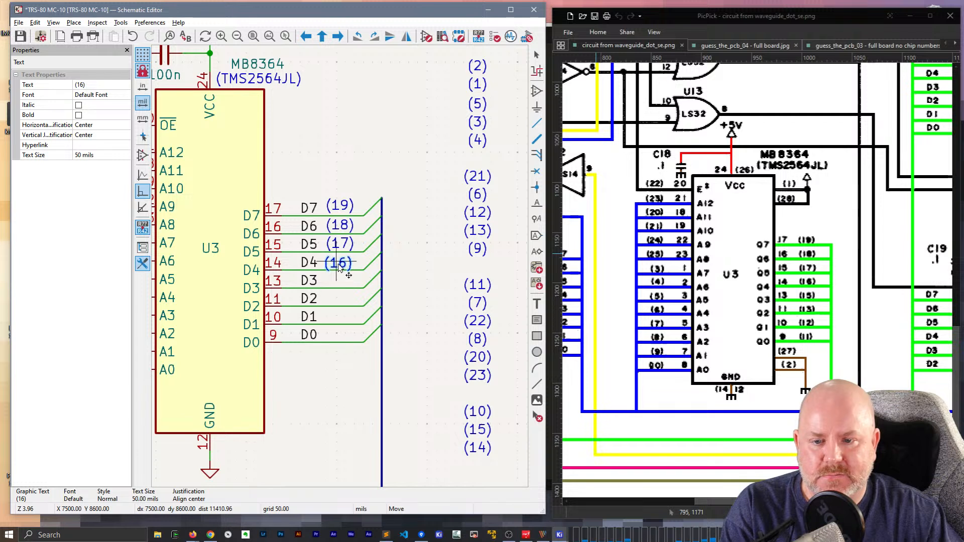
left_click(339, 266)
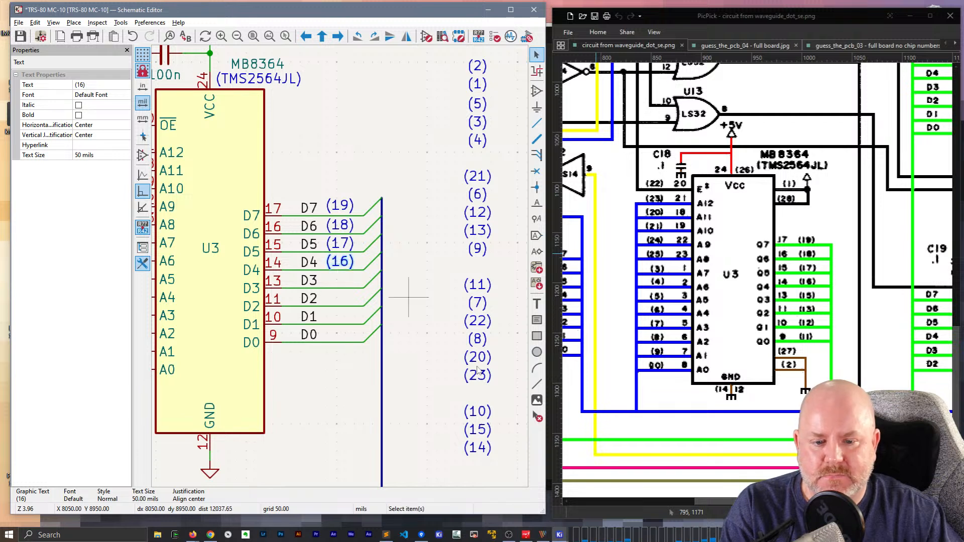
Place (14) beside GND pin 12, (15) beside D3 and (13) beside D2
left_click(476, 448)
key("m")
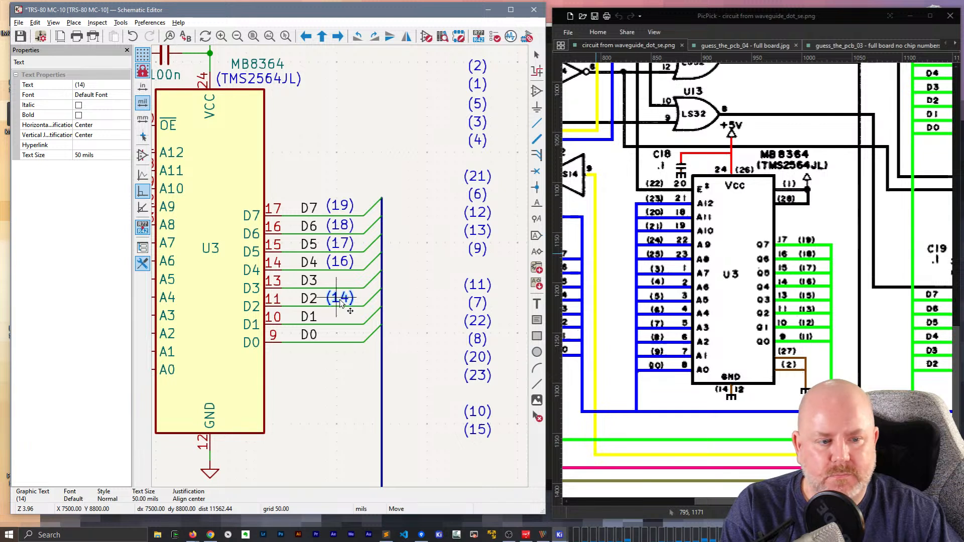
left_click(340, 303)
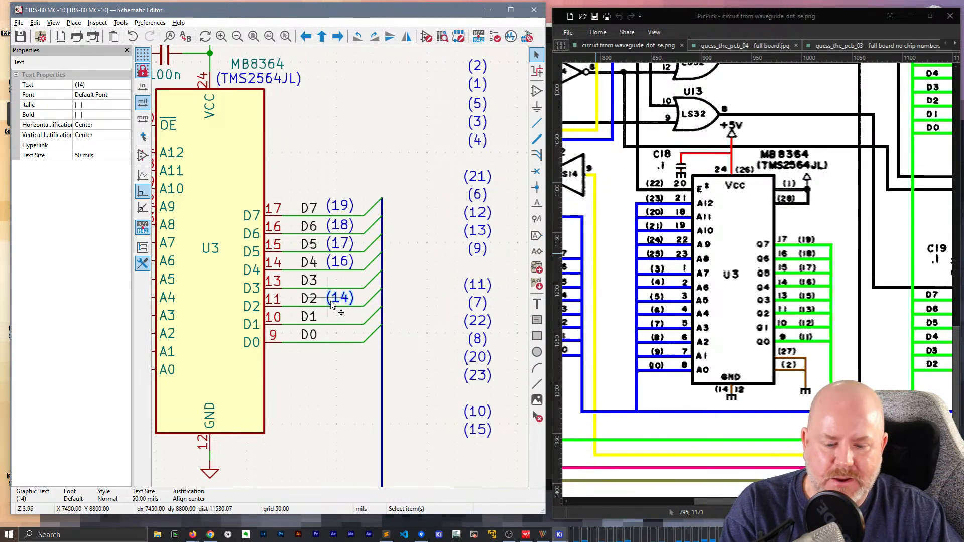
key("m")
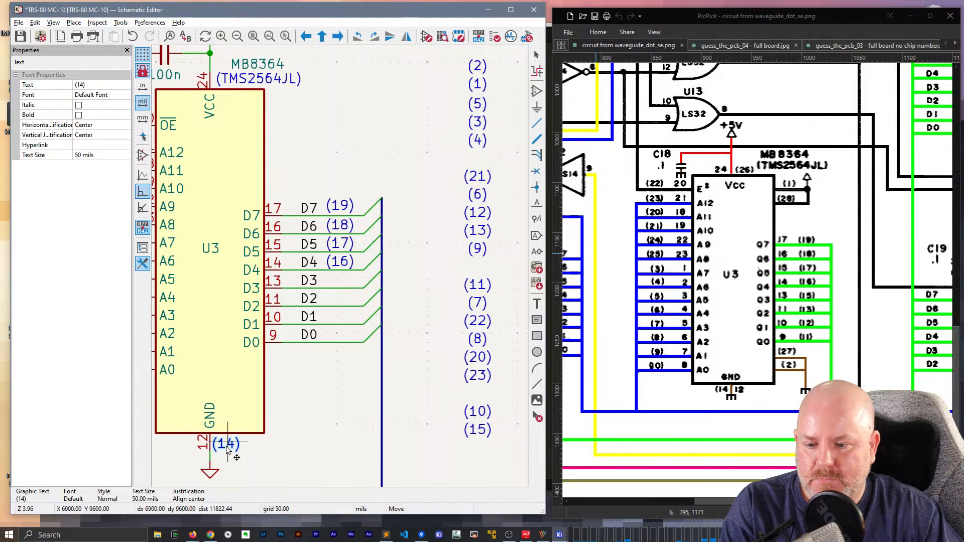
left_click(261, 447)
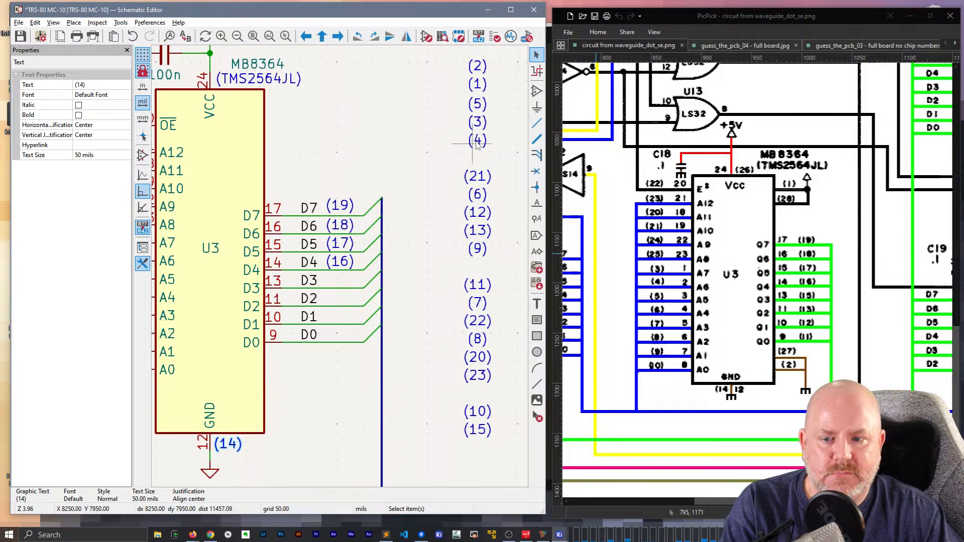
key("m")
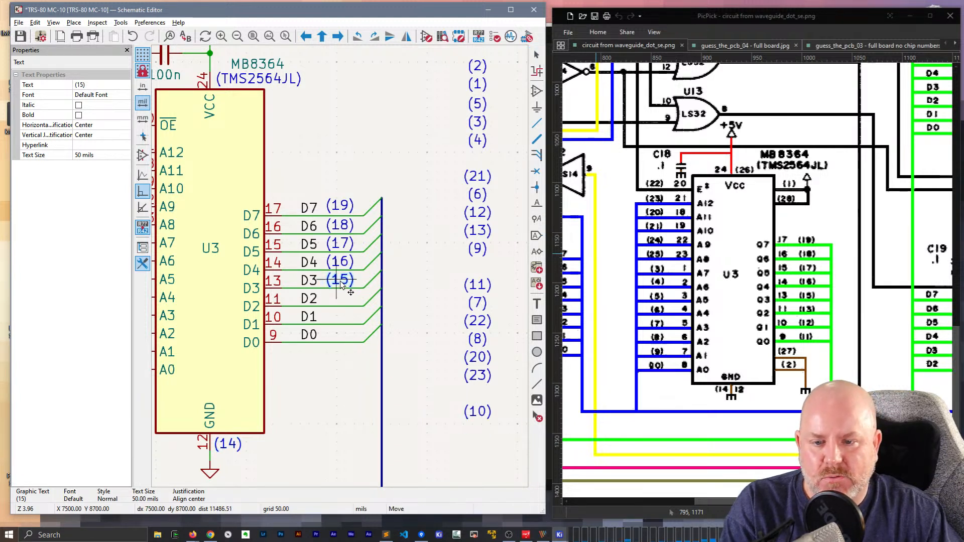
left_click(341, 284)
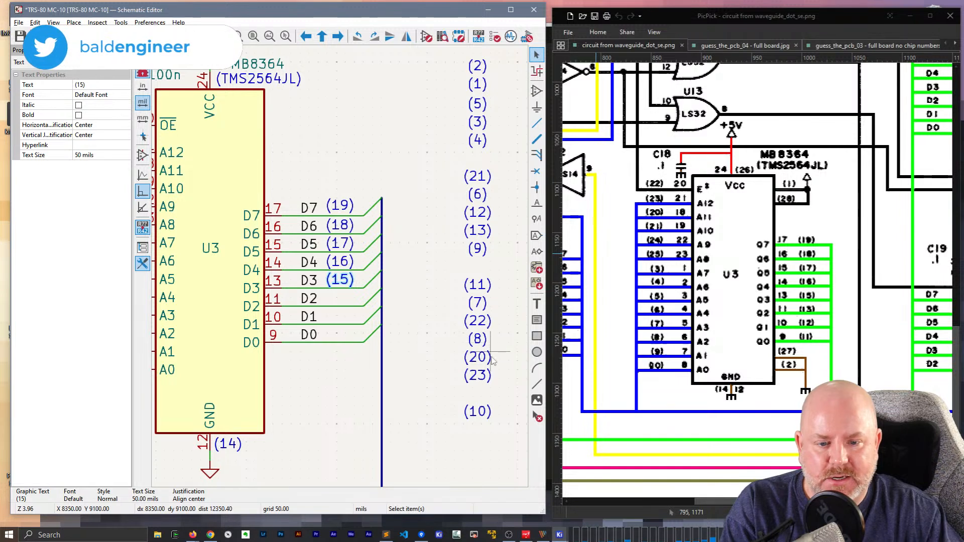
left_click(478, 230)
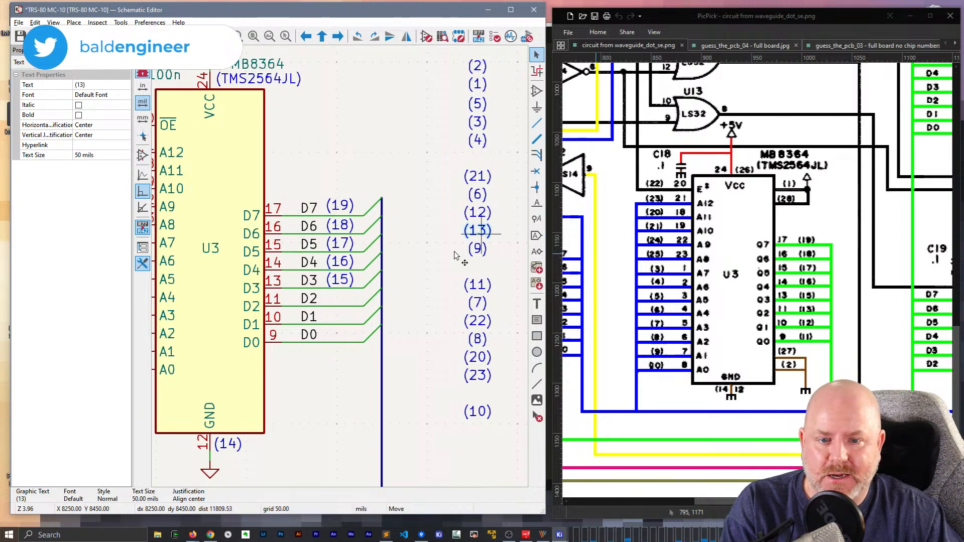
key("m")
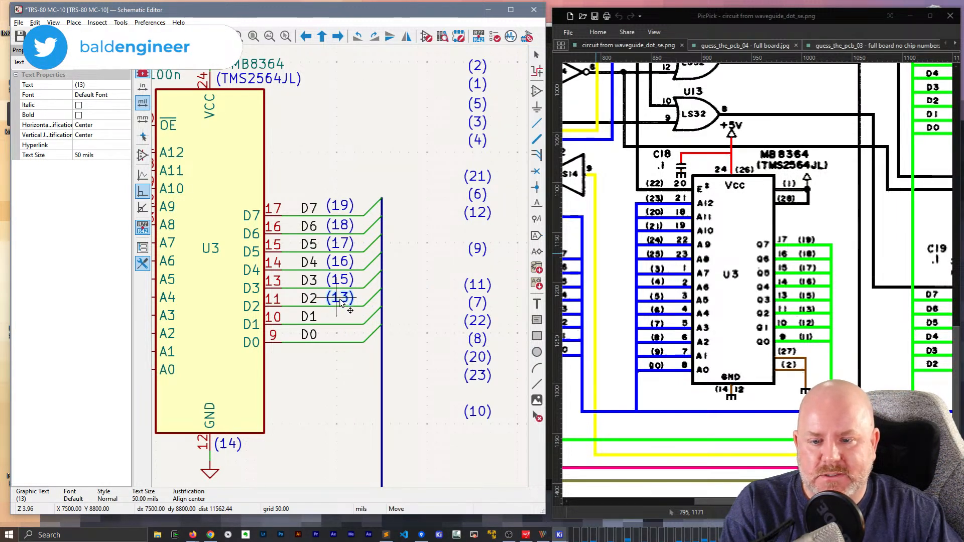
left_click(340, 300)
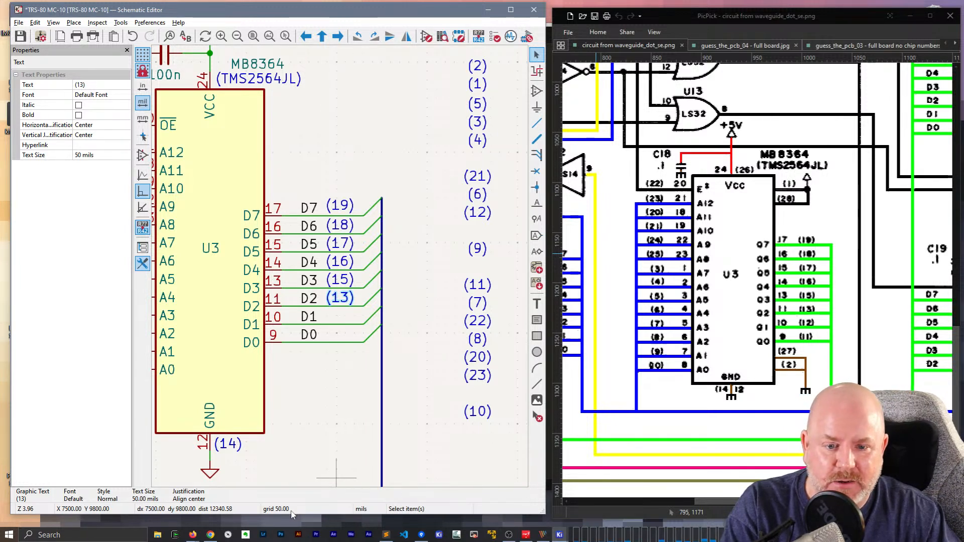
Move (12) beside the D1 line and (11) beside D0, and realign (19) at D7
left_click(479, 214)
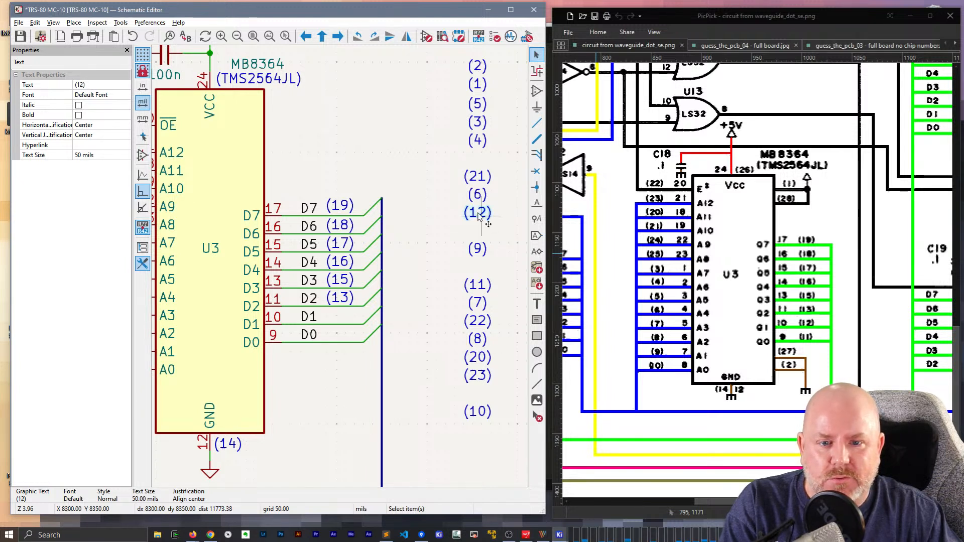
key("m")
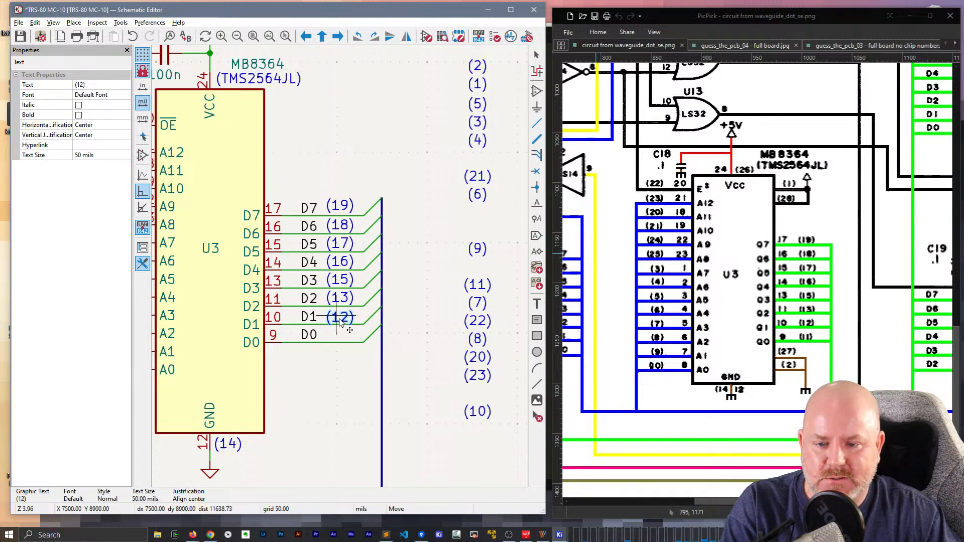
left_click(341, 322)
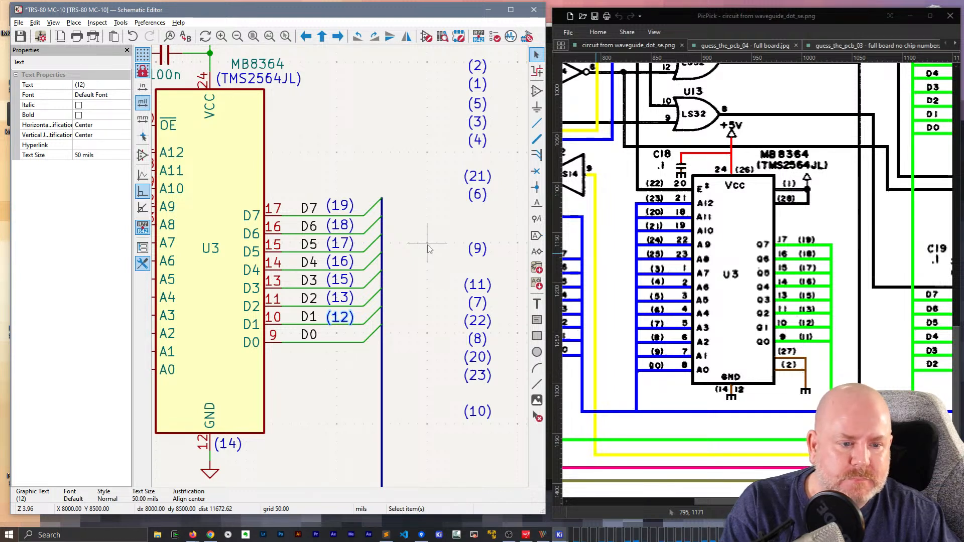
left_click(479, 285)
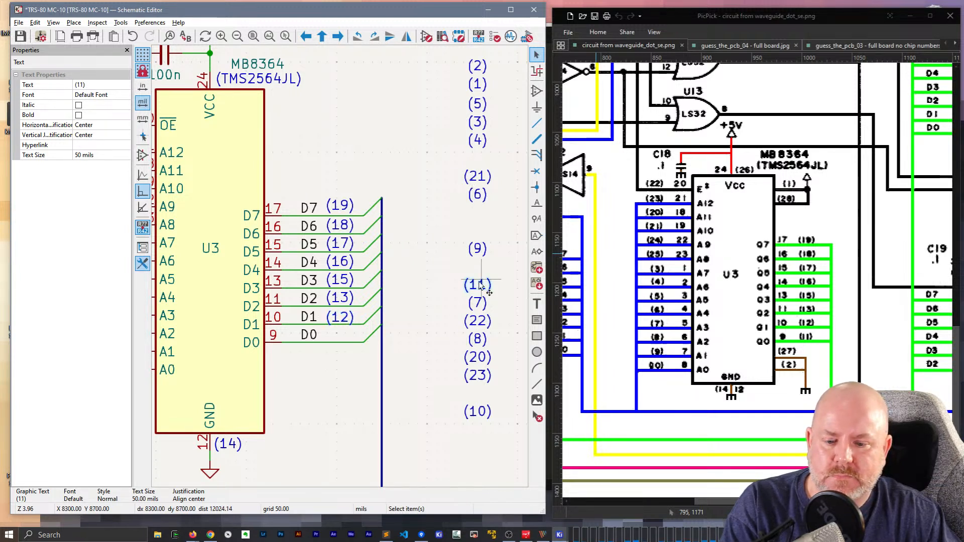
key("m")
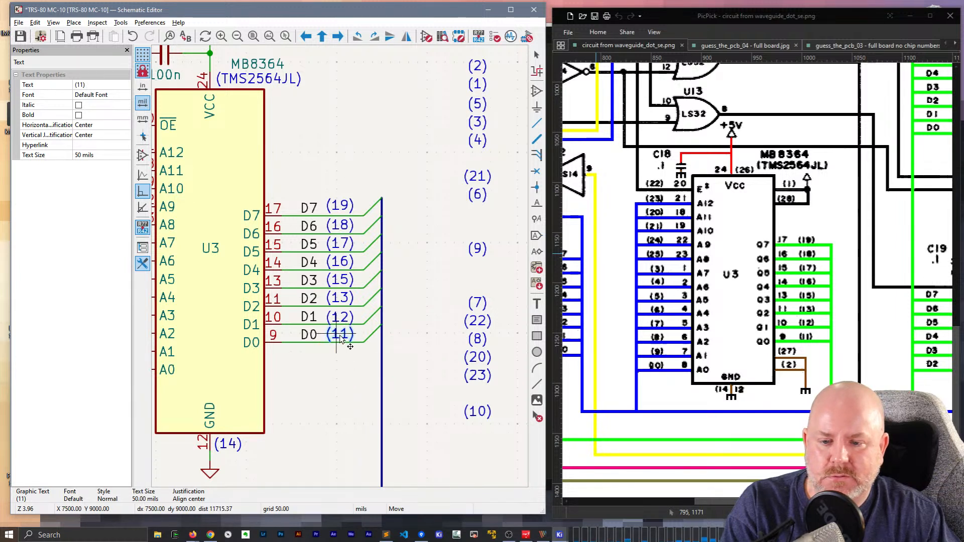
left_click(340, 340)
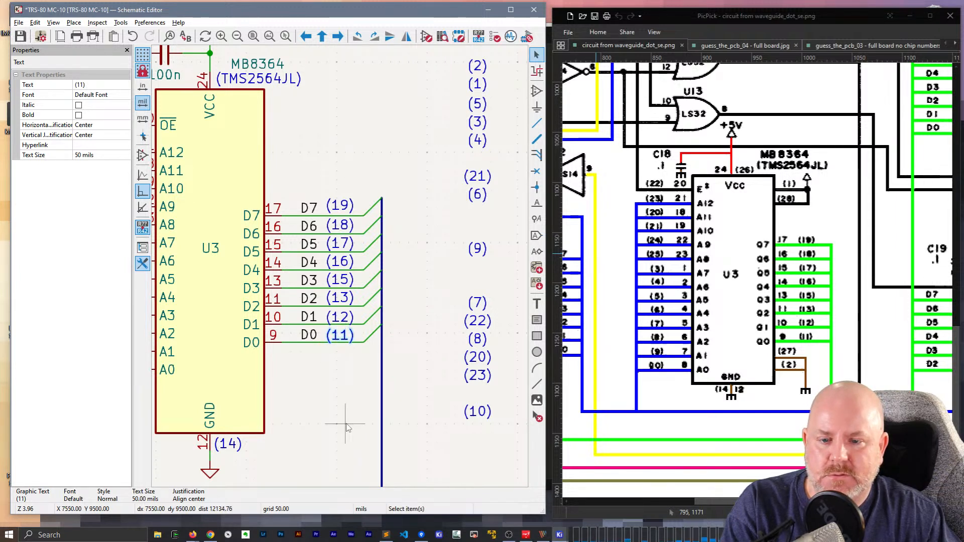
left_click(347, 427)
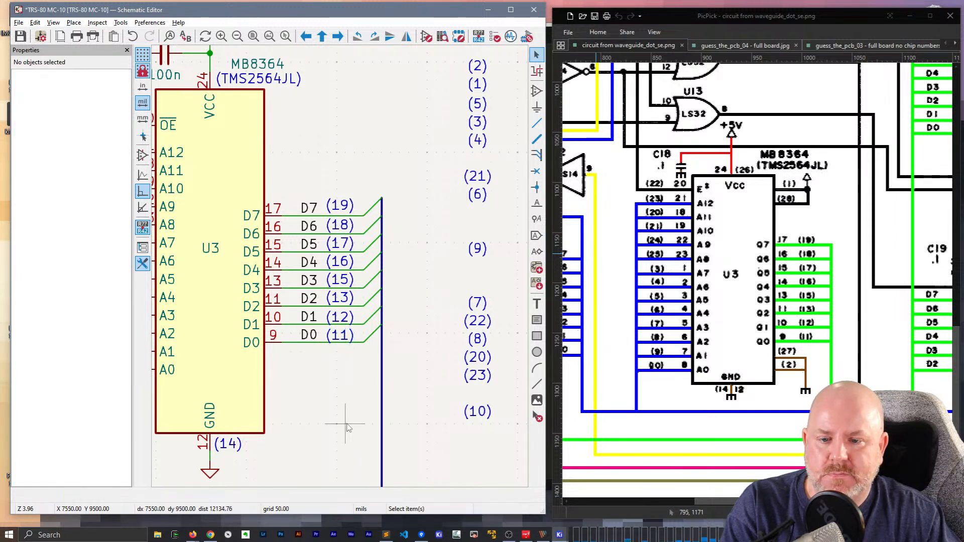
left_click(340, 206)
left_click_drag(340, 206, 342, 216)
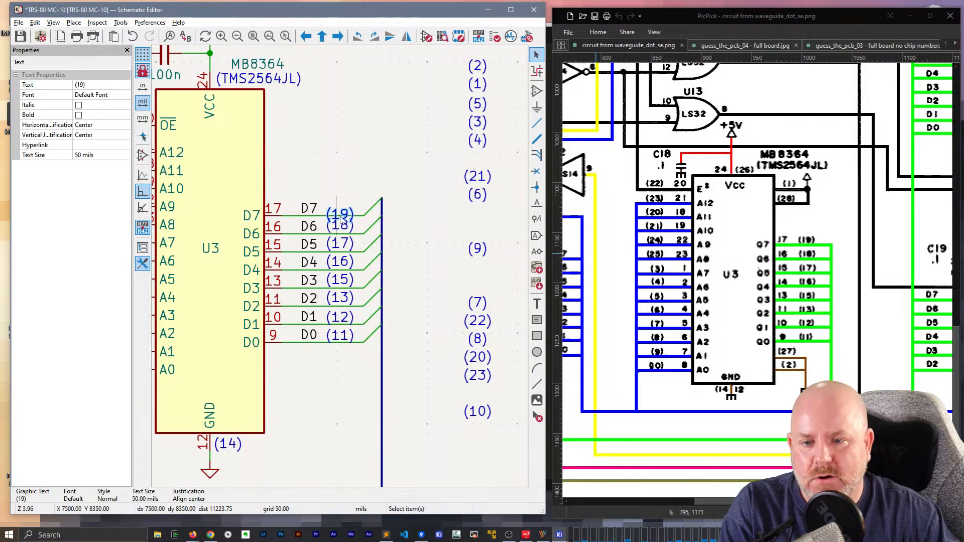
key("m")
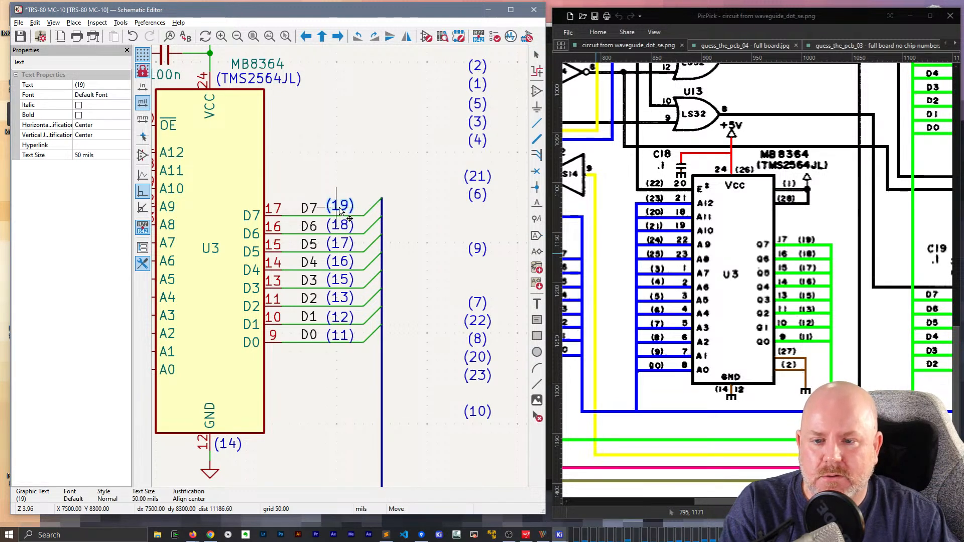
left_click(340, 207)
left_click(357, 160)
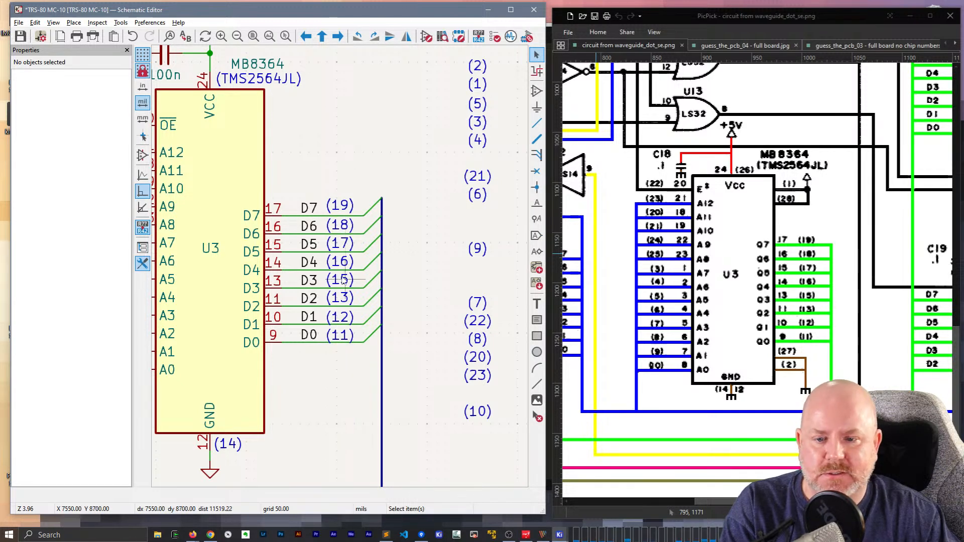
Bring the (2) note beside the lower part of U3 and (1) beside U3 near VCC
scroll(339, 364, "down", 1)
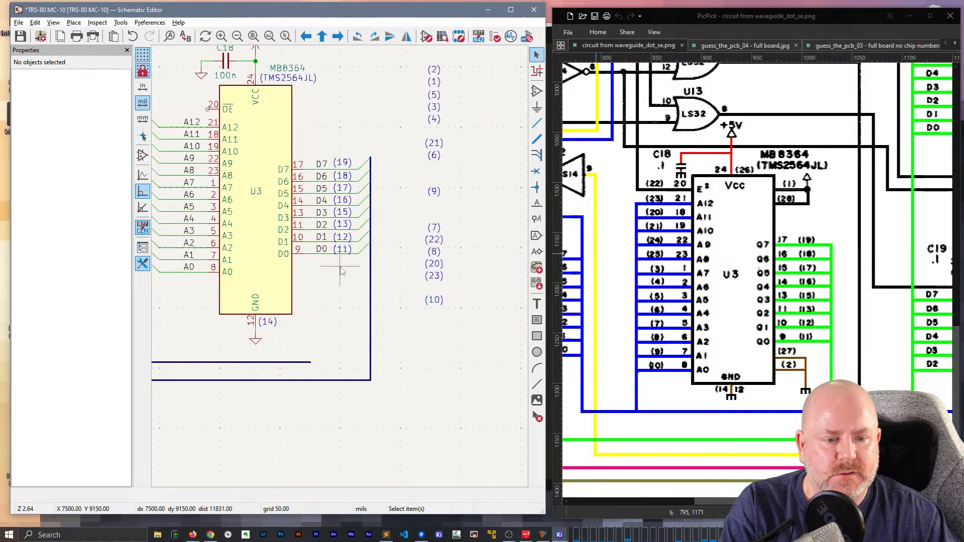
scroll(340, 268, "up", 1)
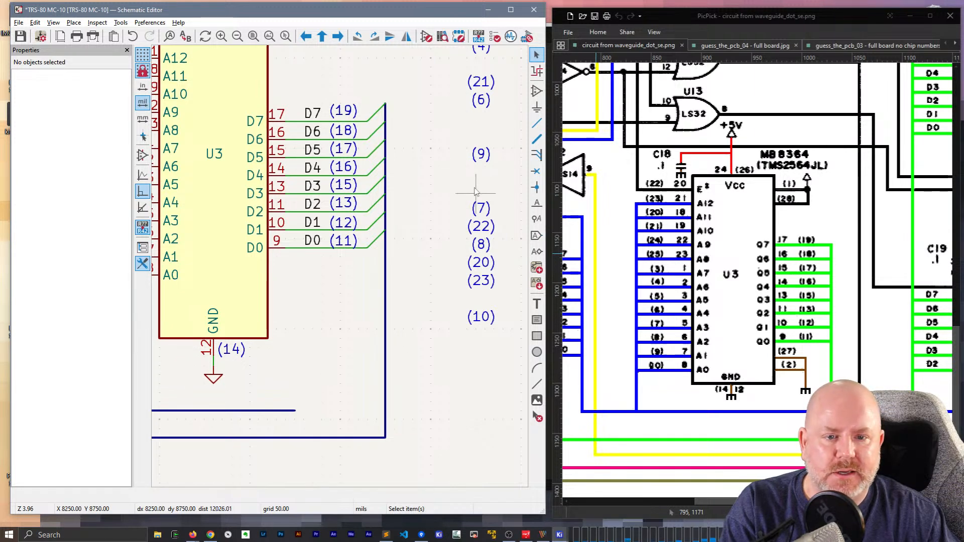
scroll(448, 211, "down", 2)
left_click(369, 111)
left_click_drag(370, 115, 233, 337)
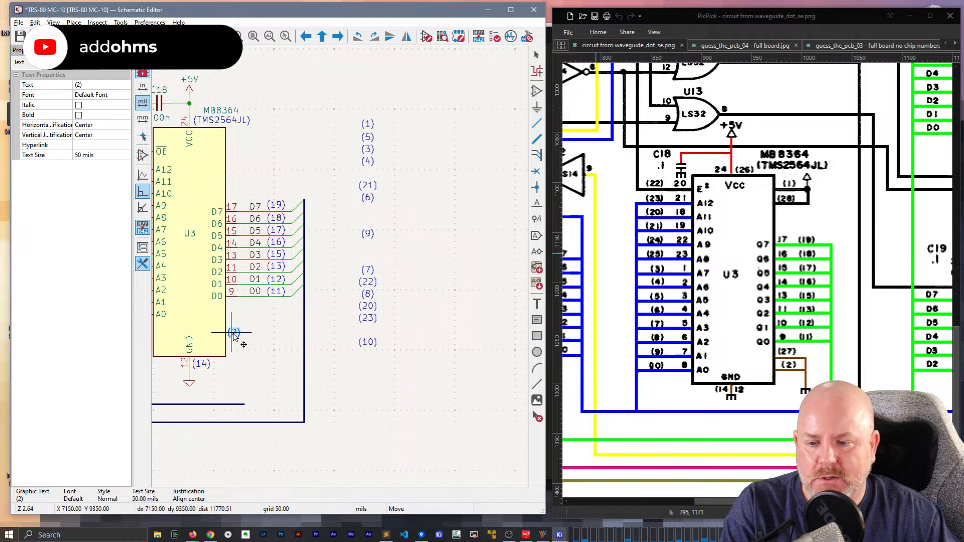
left_click(258, 327)
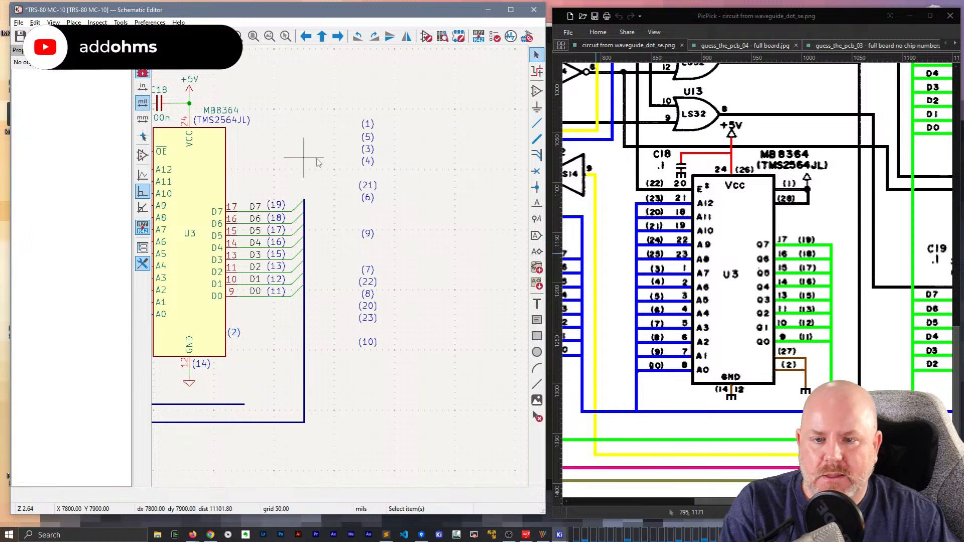
left_click(369, 127)
left_click_drag(368, 126, 237, 141)
left_click(237, 141)
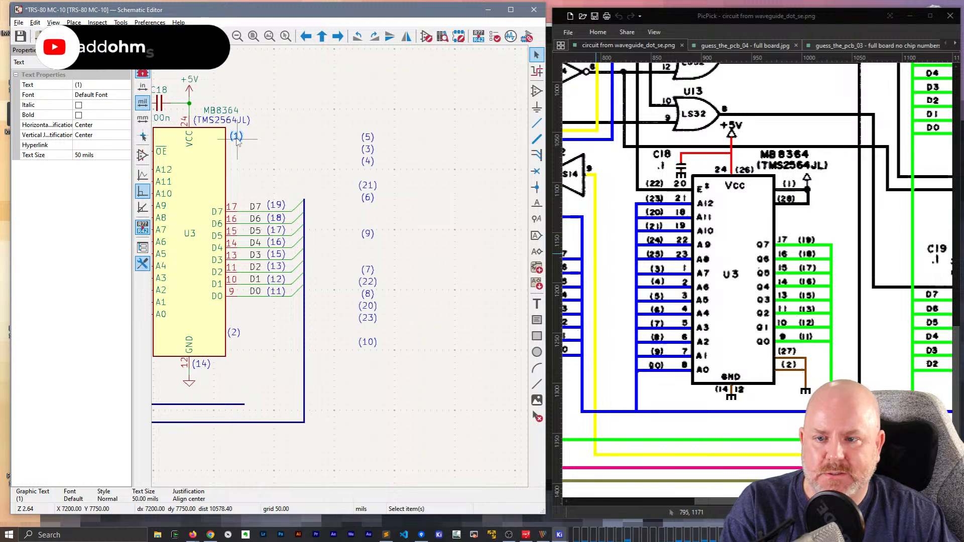
Reword the (1) note to '(1),(20) to +5V' and place it beside U3
double_click(237, 140)
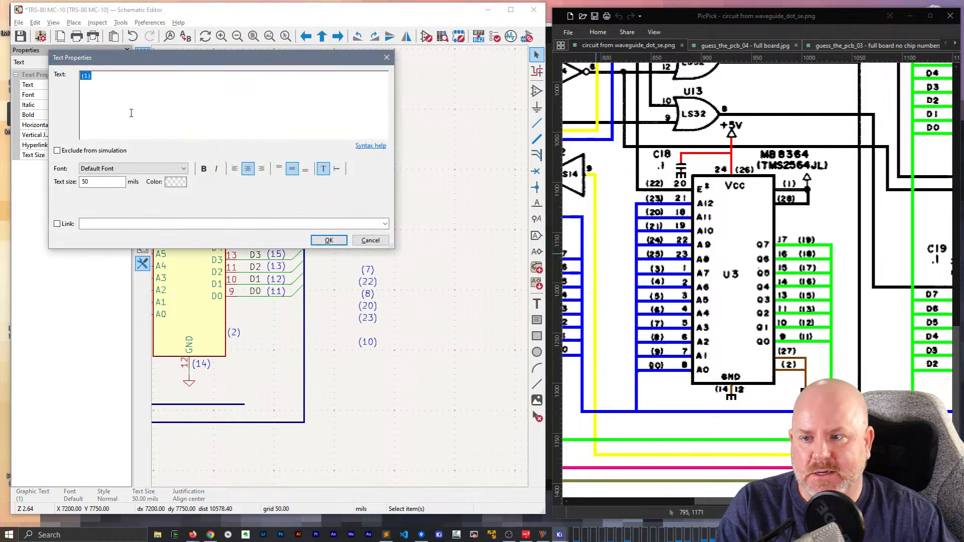
left_click(119, 87)
type("and")
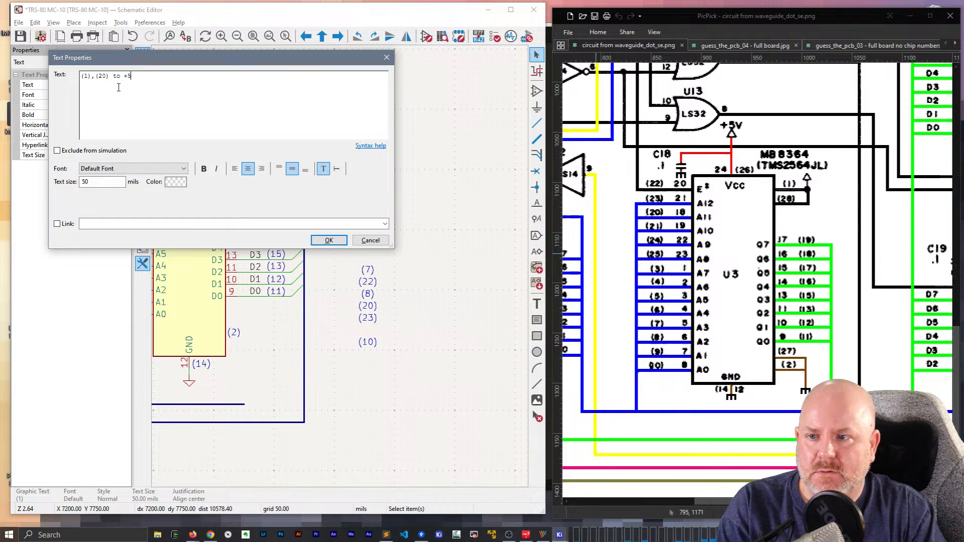
left_click(336, 242)
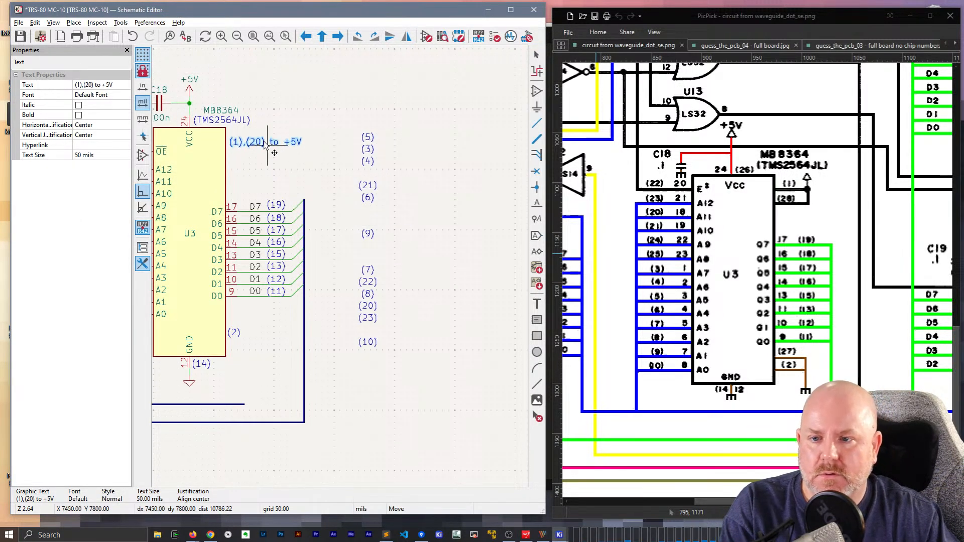
left_click(264, 155)
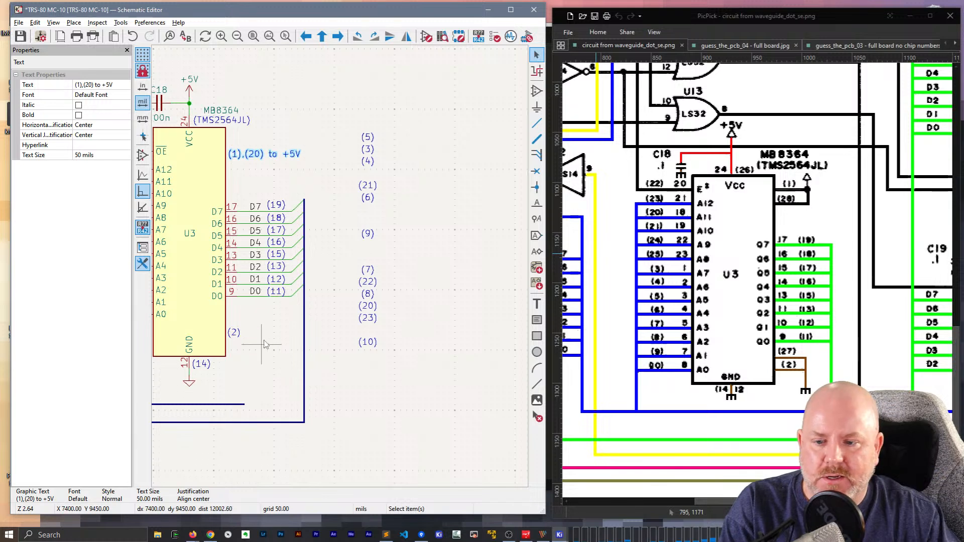
Reword the (2) note to '(2),(27) to GND' on two lines and set it beside the chip
left_click(235, 333)
double_click(235, 334)
left_click(155, 86)
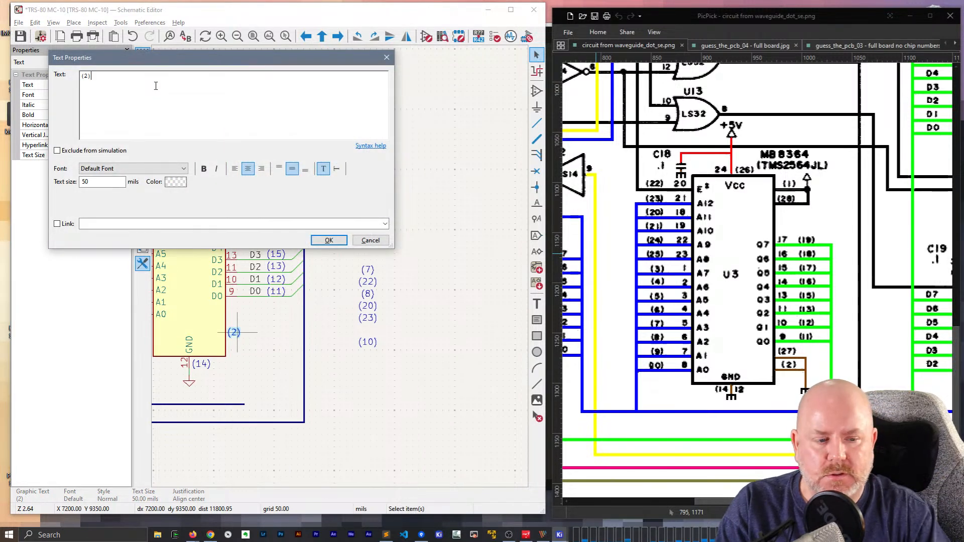
type(",2")
type("27) ")
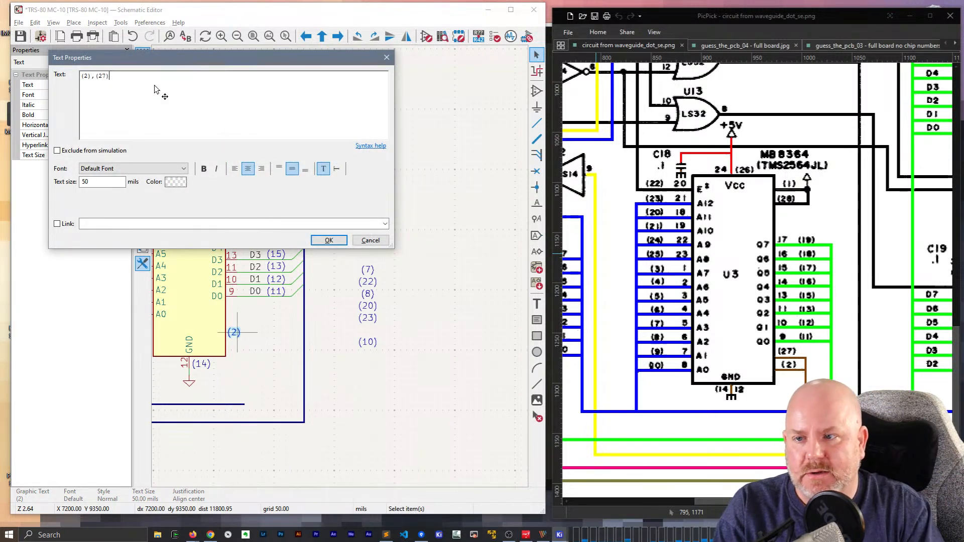
type("to GND")
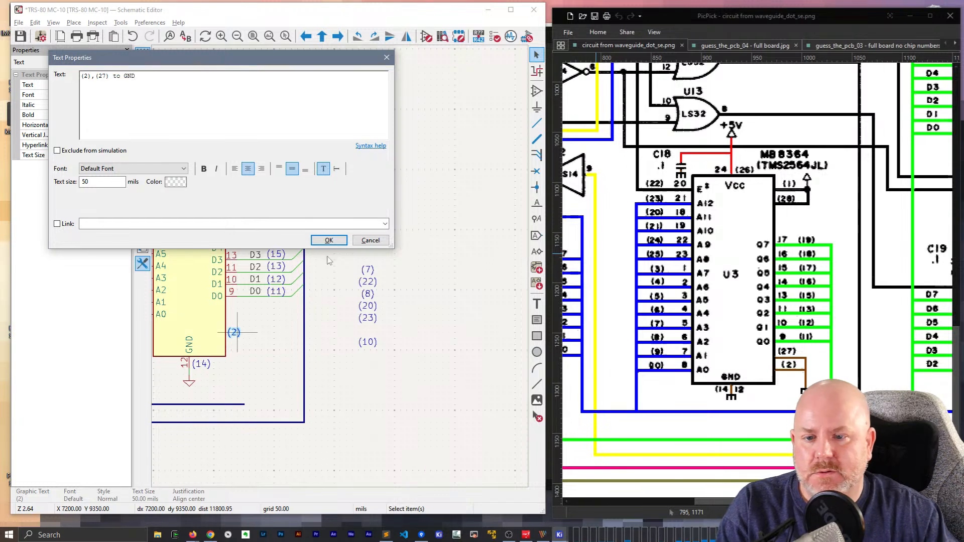
left_click(329, 240)
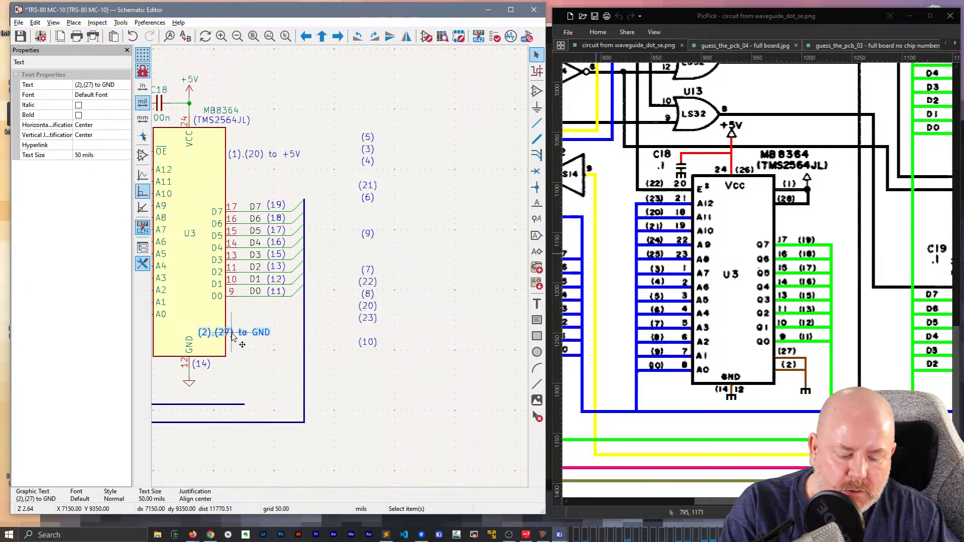
key("m")
left_click(264, 346)
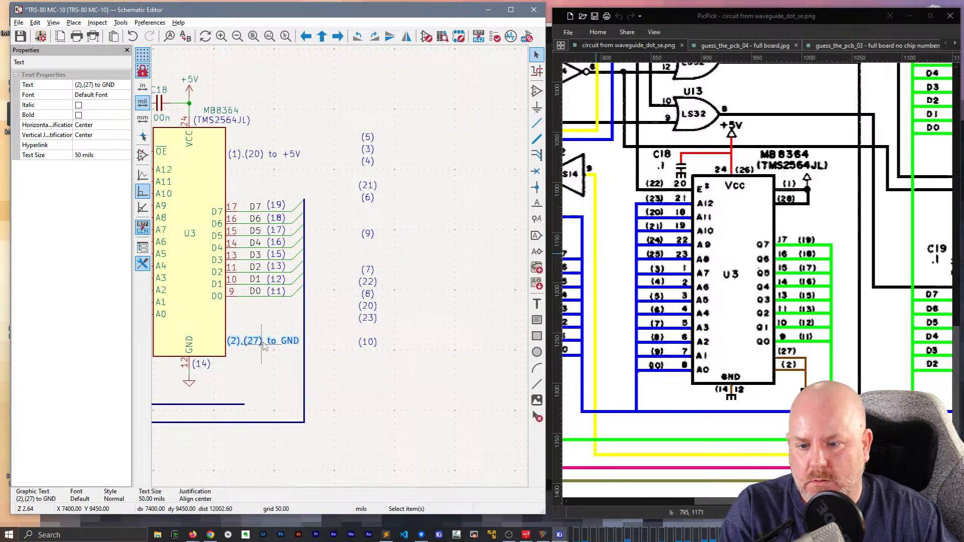
key("e")
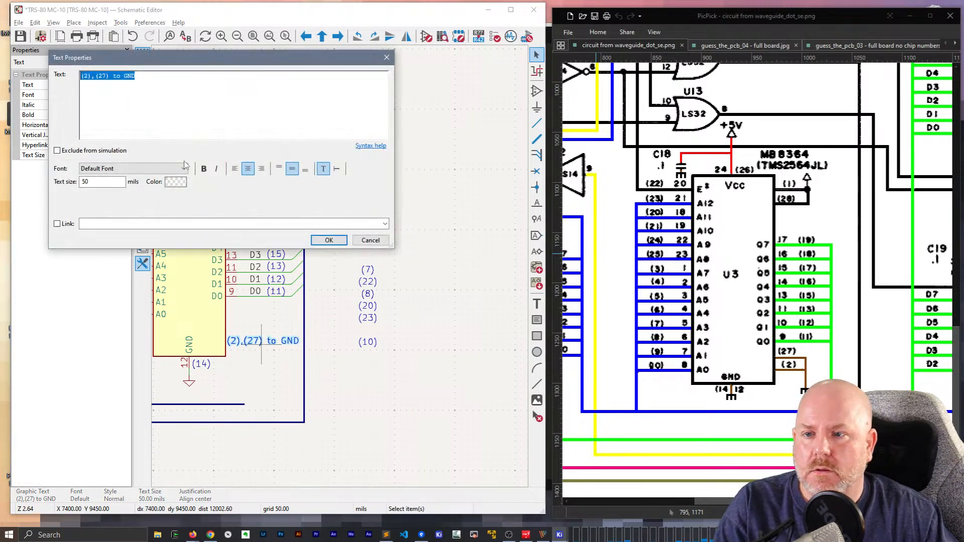
left_click(111, 78)
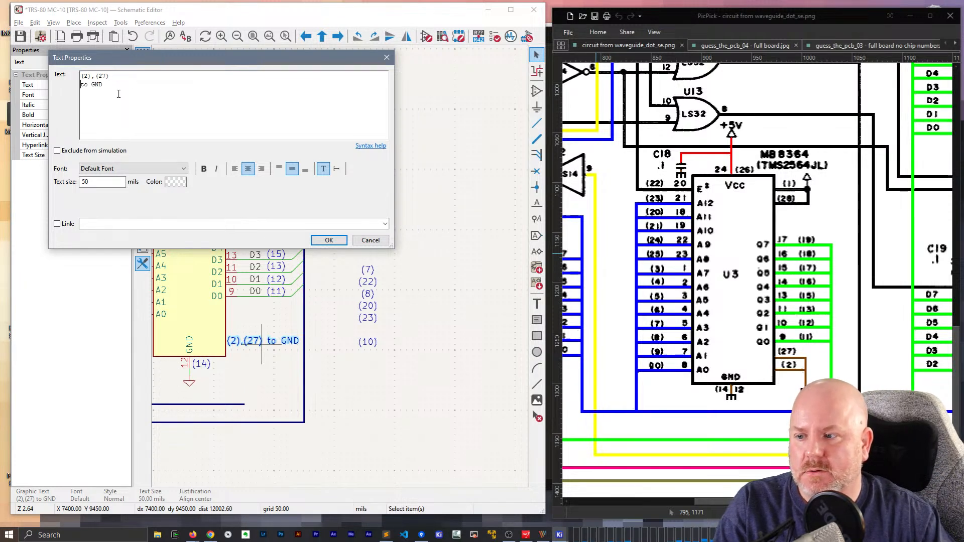
left_click(329, 240)
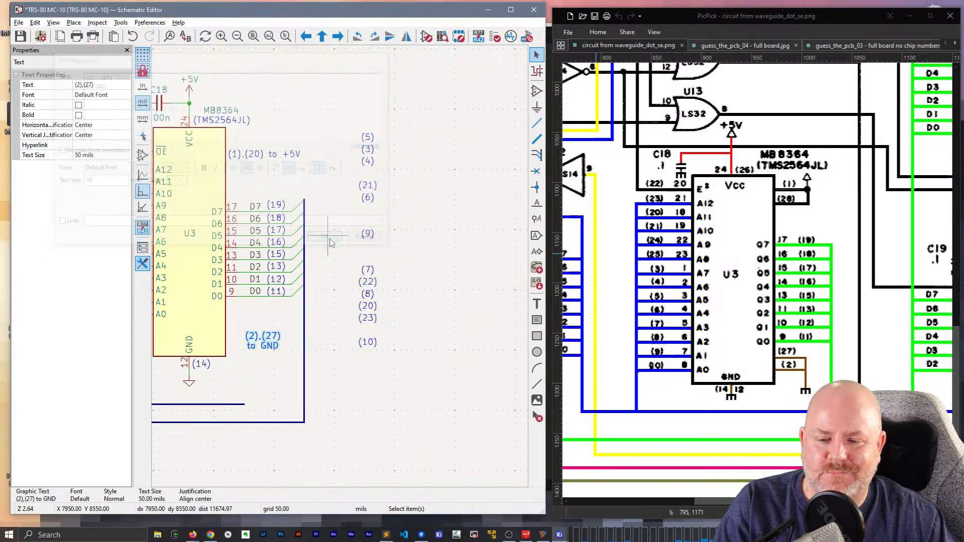
left_click_drag(255, 338, 250, 339)
Reposition the '(1),(20) to +5V' note beside U3's VCC pin
double_click(251, 154)
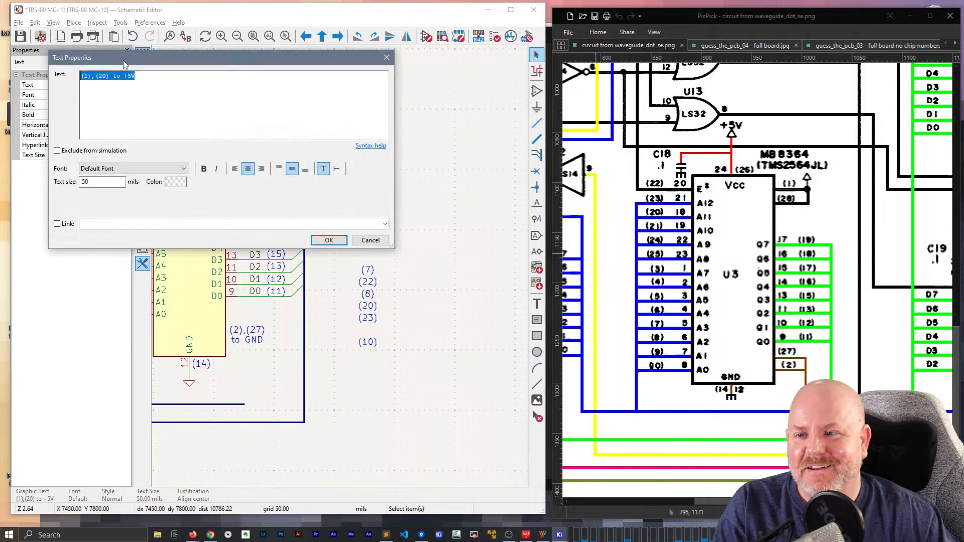
left_click(116, 77)
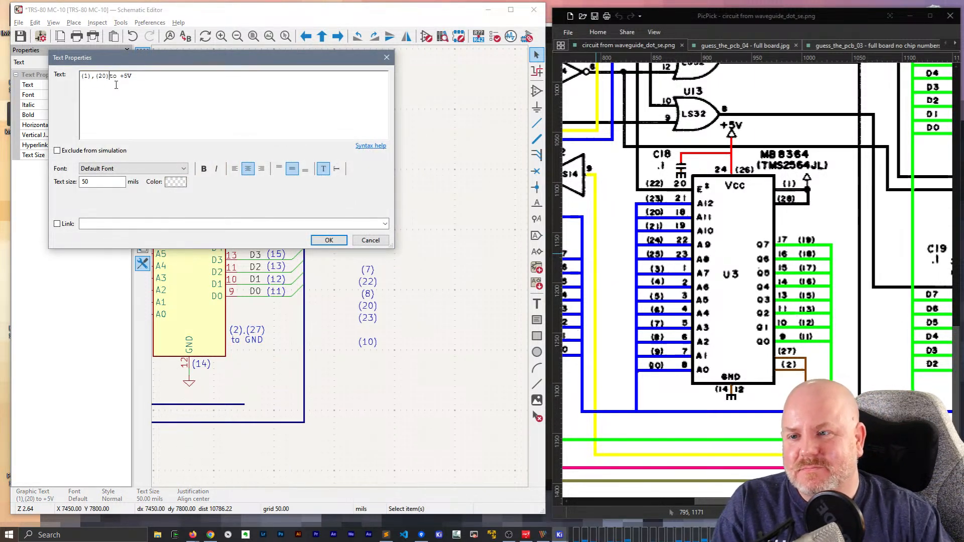
left_click(329, 240)
key("m")
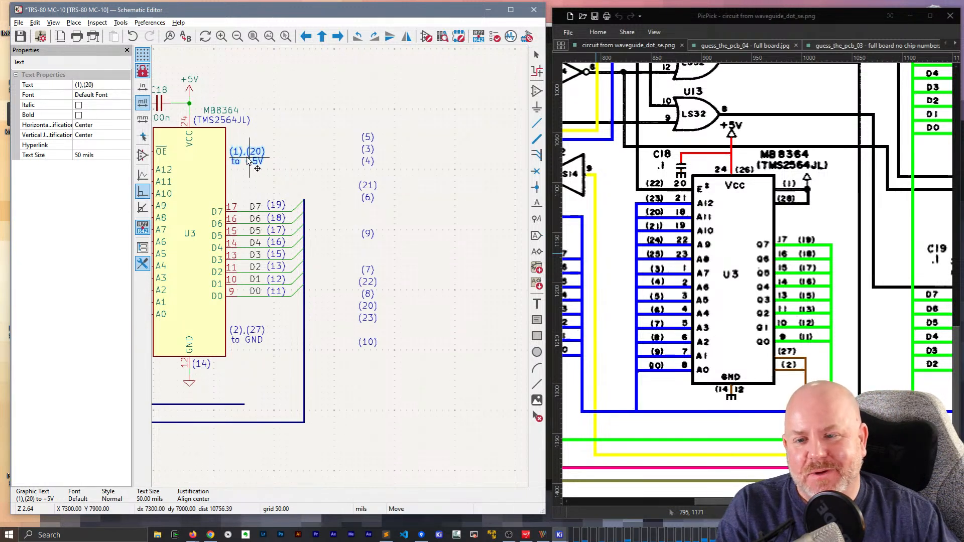
left_click(248, 161)
middle_click_drag(324, 315, 424, 282)
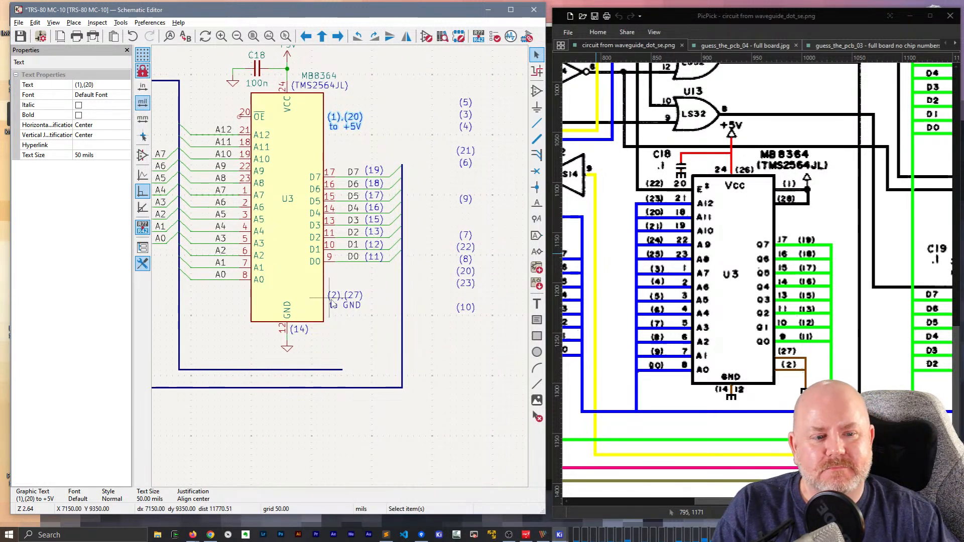
Shift U3's A12–A0 net labels one grid step left
middle_click_drag(211, 297, 254, 334)
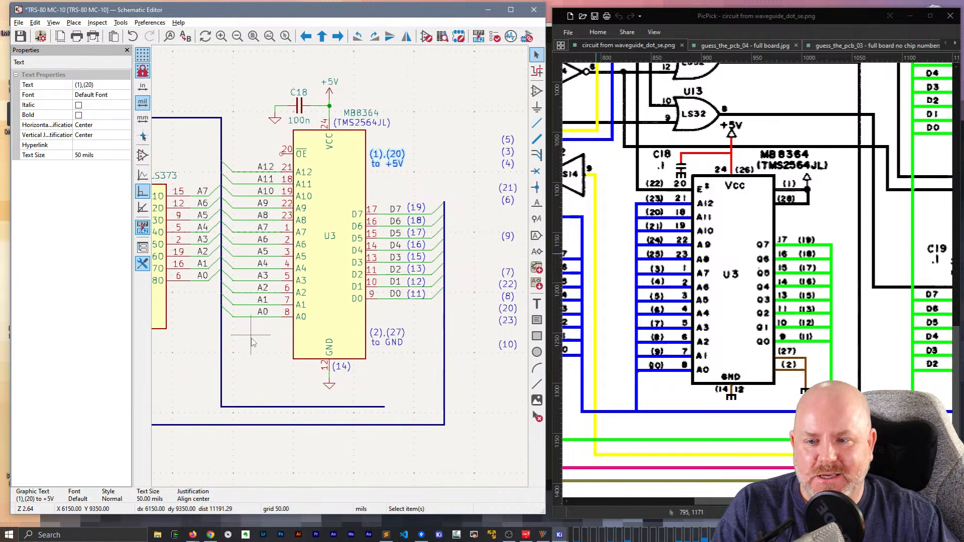
left_click(265, 168)
left_click(267, 179, "shift")
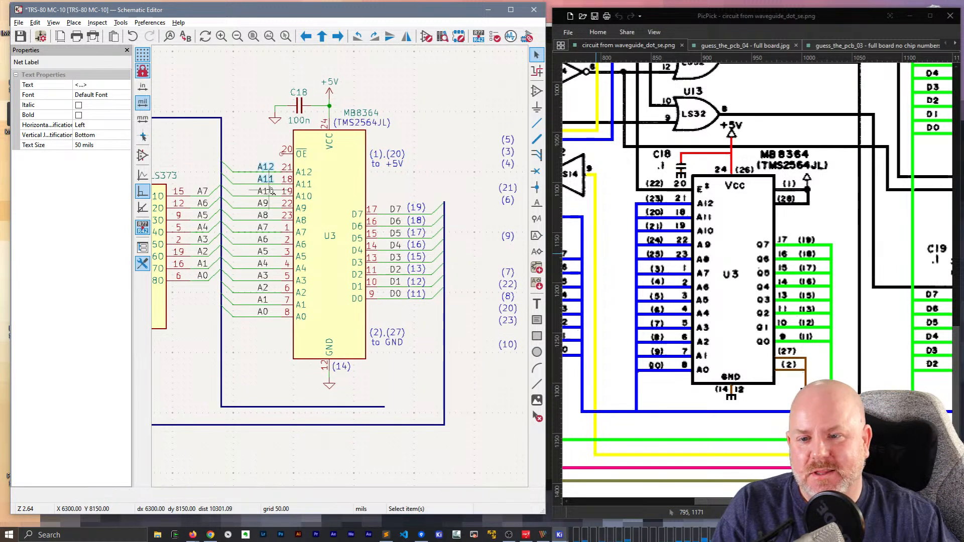
left_click(264, 250, "shift")
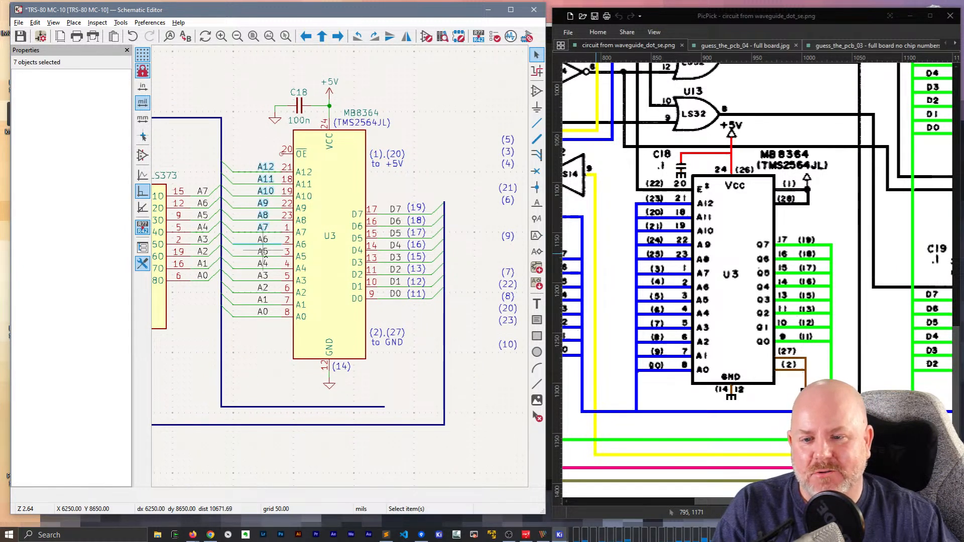
left_click(264, 249, "ctrl+shift")
left_click(265, 263, "shift")
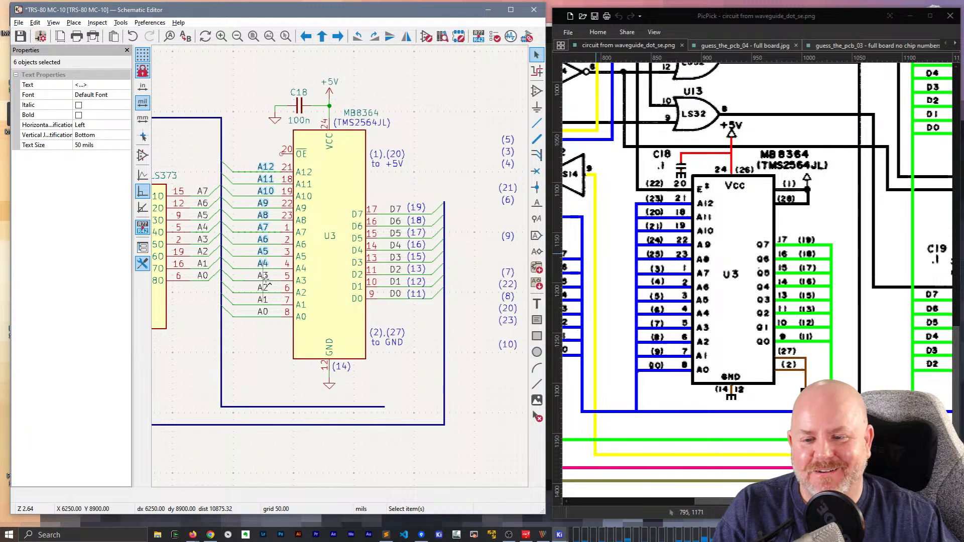
left_click(265, 312, "shift")
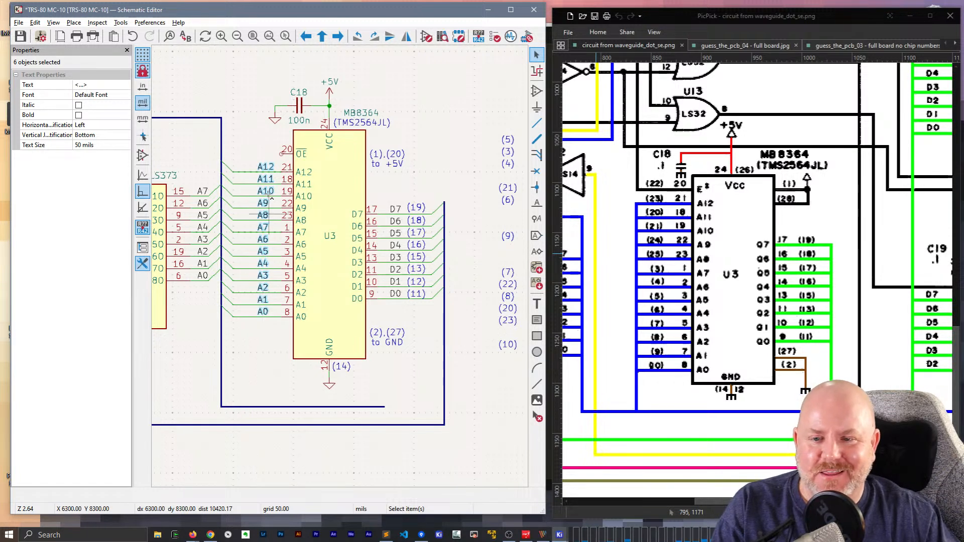
key("m")
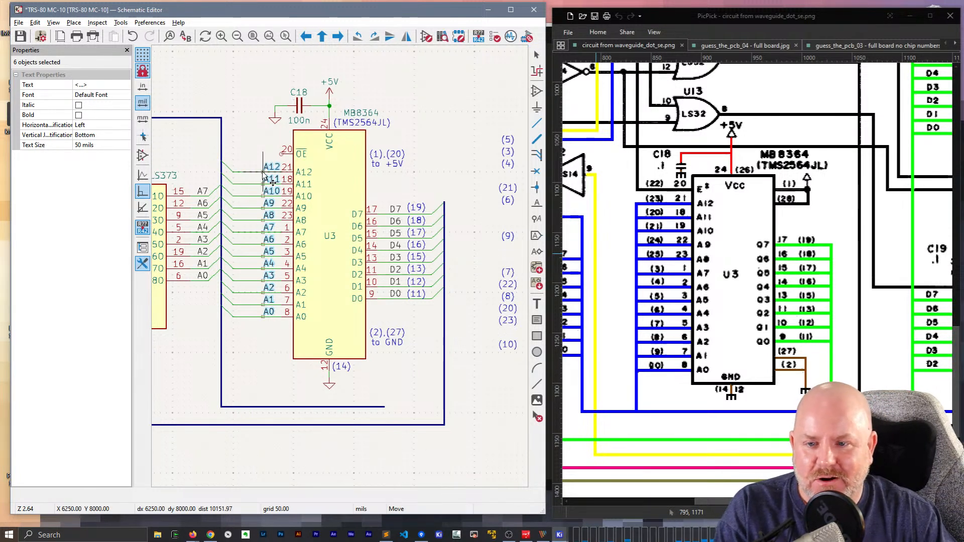
left_click(258, 177)
Drag U3 with its attached labels and wires to the right
scroll(388, 322, "down", 1)
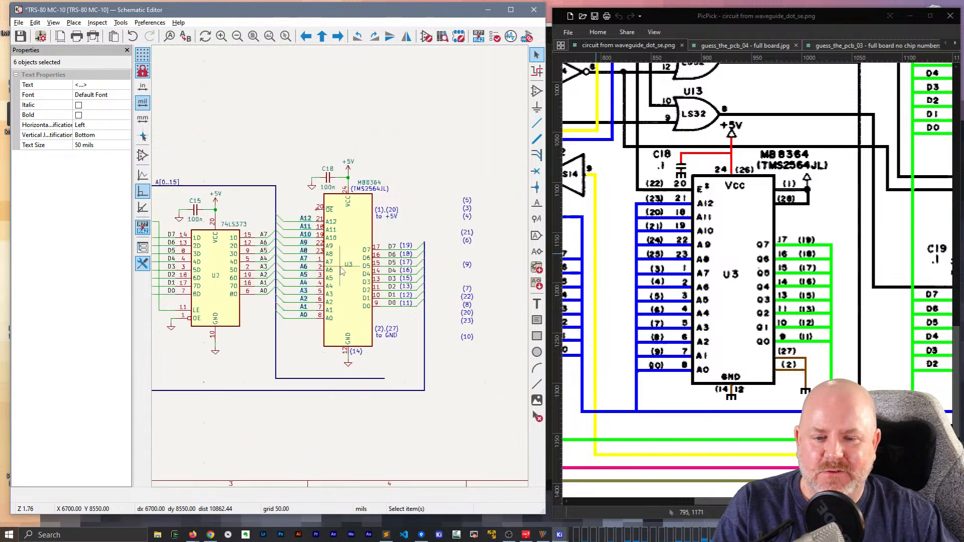
left_click_drag(441, 374, 291, 133)
key("Right")
key("Right")
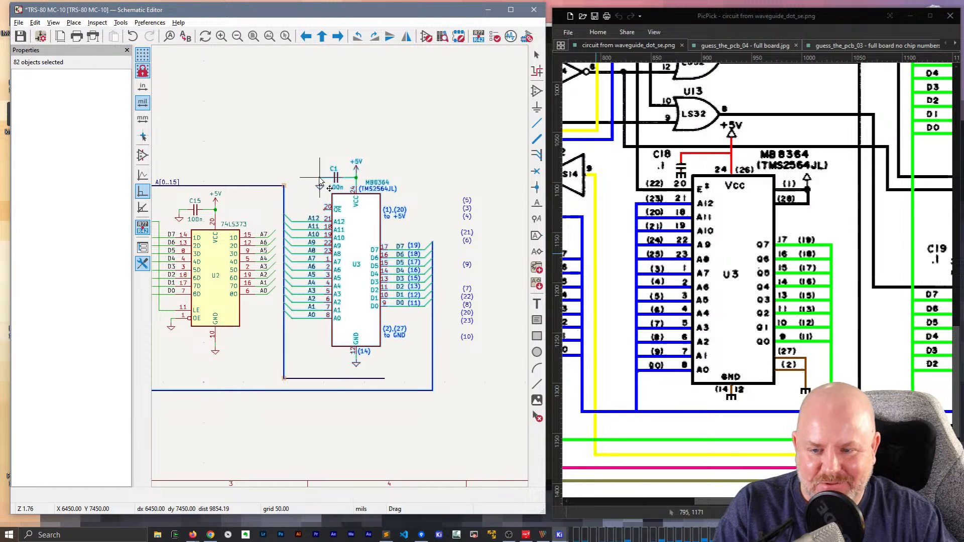
left_click(320, 182)
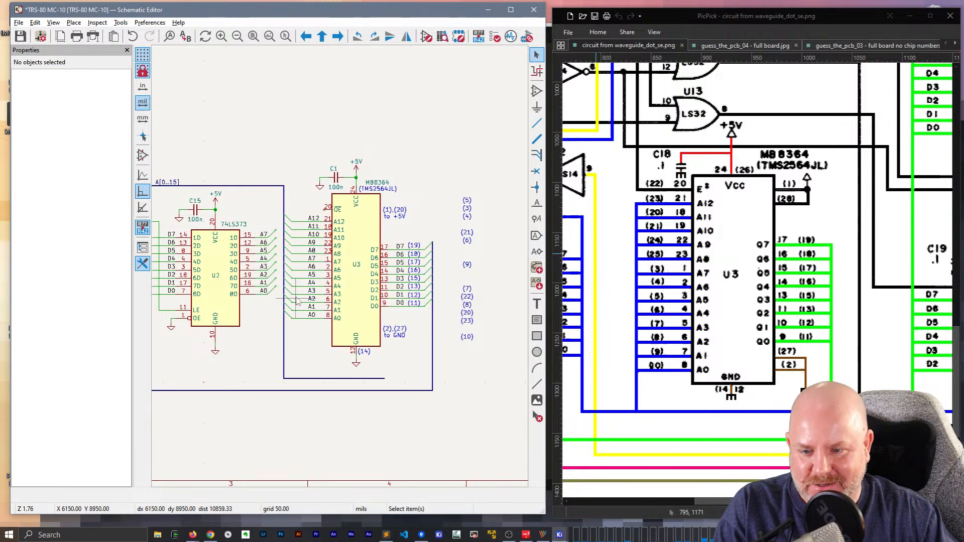
scroll(297, 300, "up", 2)
Drag the address bus, entries and wires onto the A0–A7 wires, then centre U3
left_click_drag(331, 305, 309, 120)
key("g")
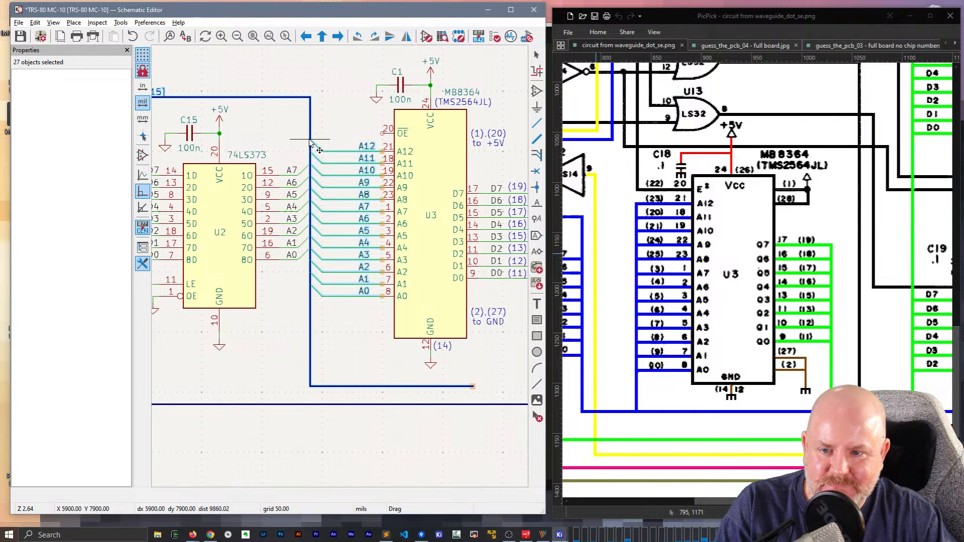
left_click(310, 139)
middle_click_drag(347, 112, 313, 118)
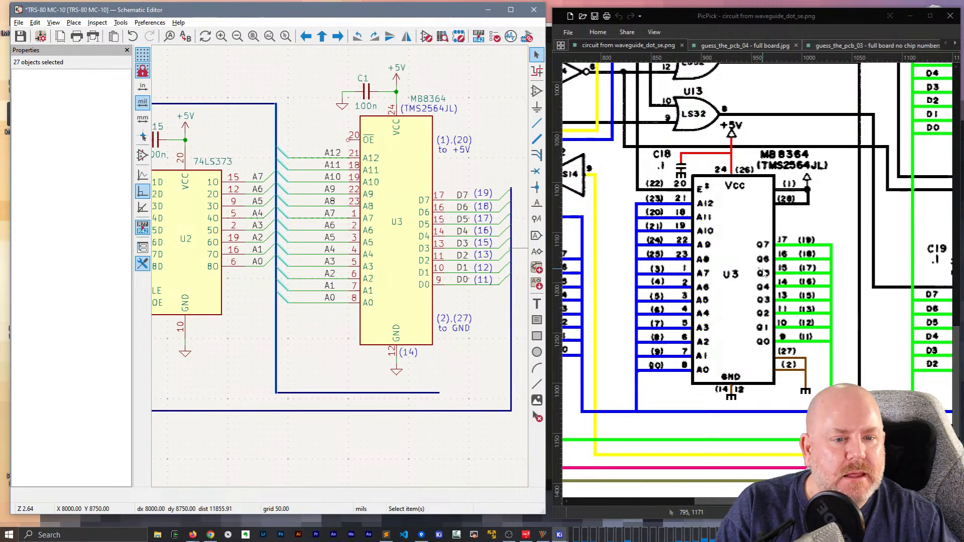
scroll(425, 259, "down", 2)
middle_click_drag(454, 246, 333, 167)
scroll(304, 206, "up", 1)
middle_click_drag(314, 314, 294, 208)
Place the (23), (20) and (21) notes beside U3's A12, A11 and A10 lines
left_click(464, 279)
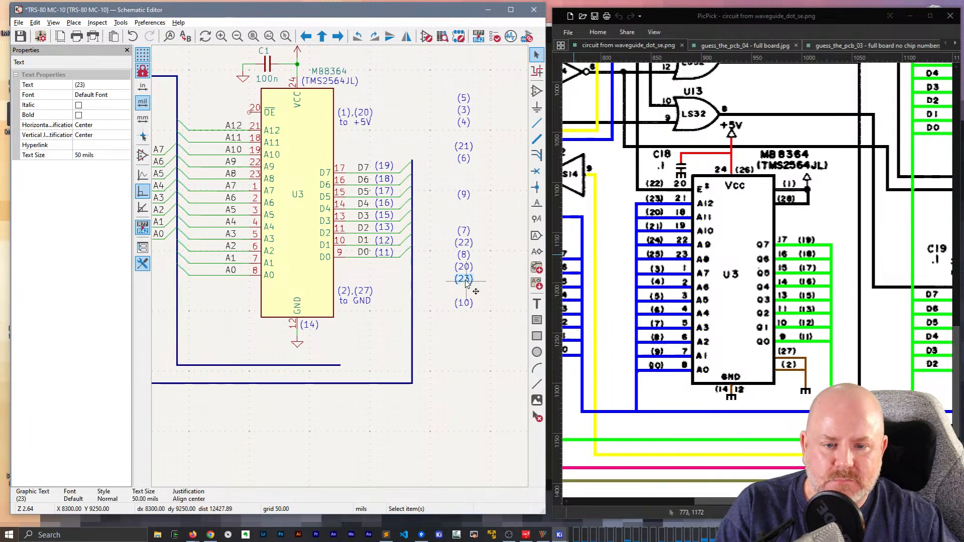
key("m")
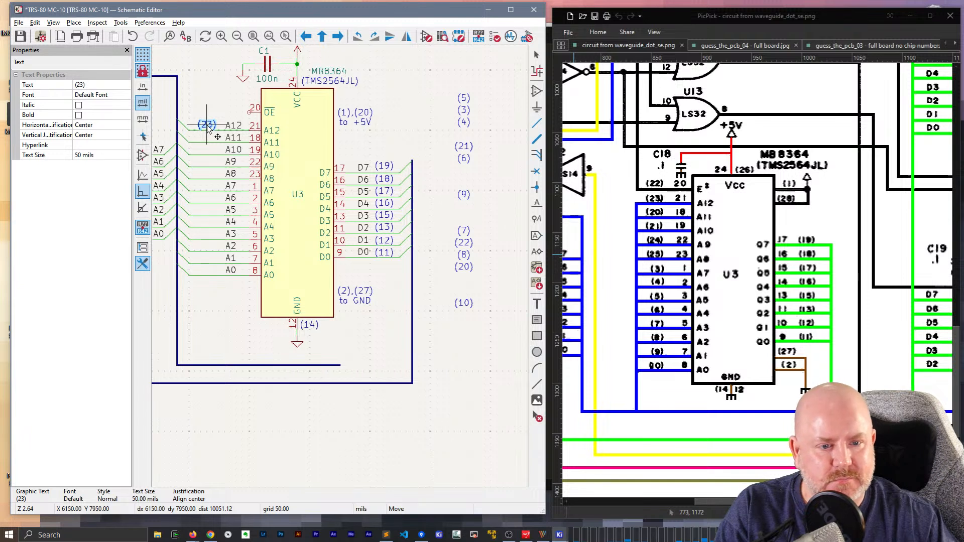
left_click(209, 129)
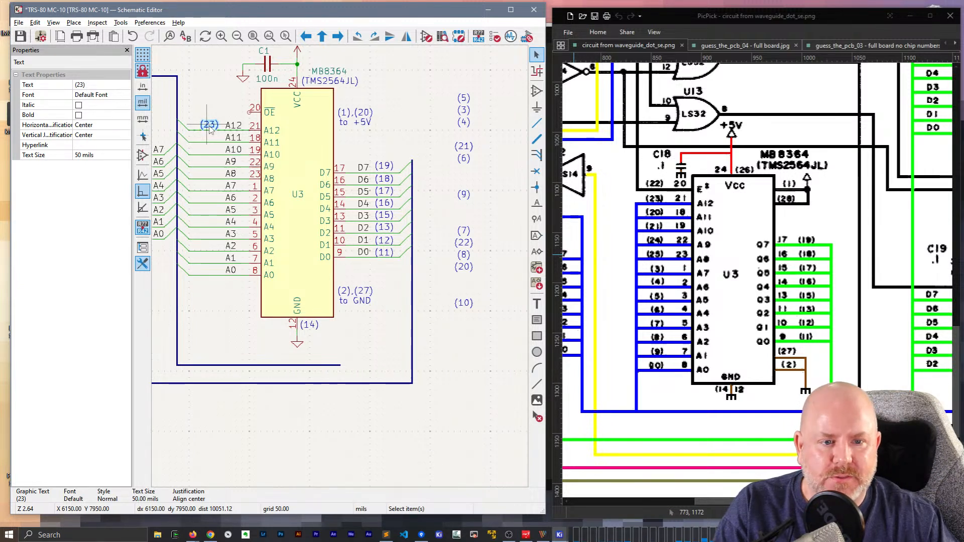
left_click(464, 267)
key("m")
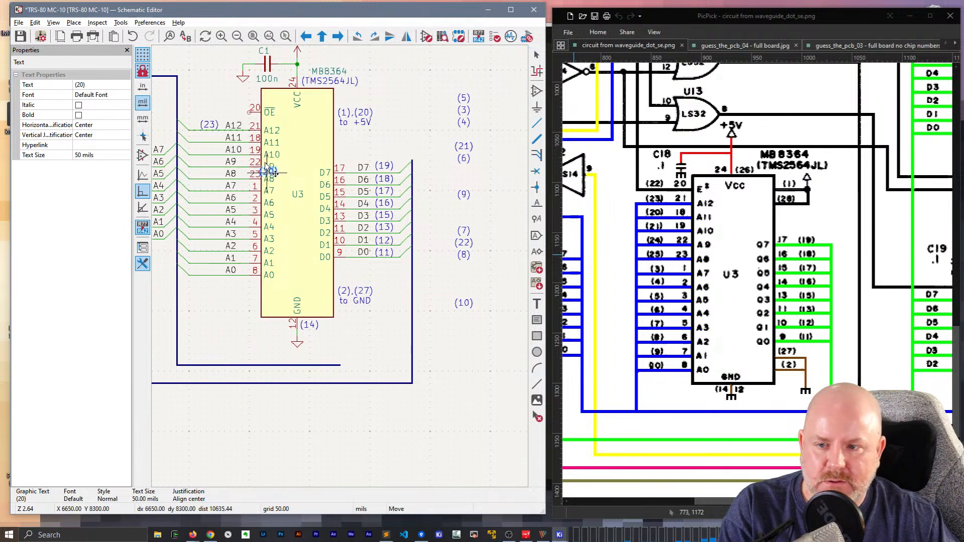
left_click(210, 143)
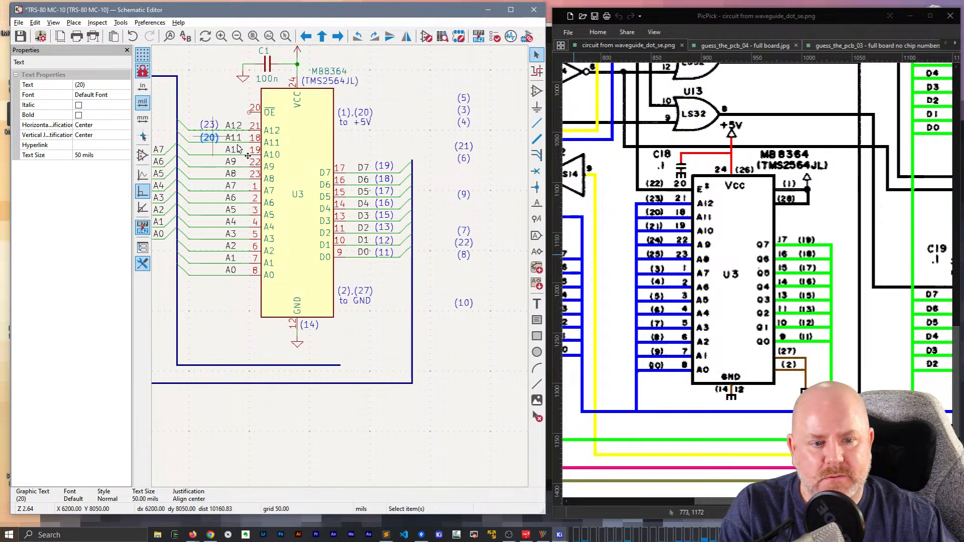
left_click(463, 146)
key("m")
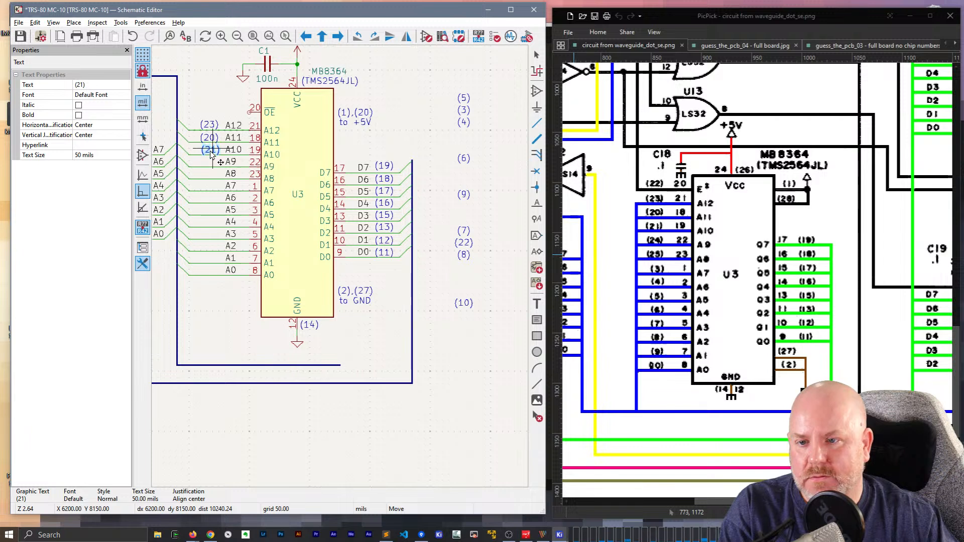
left_click(210, 155)
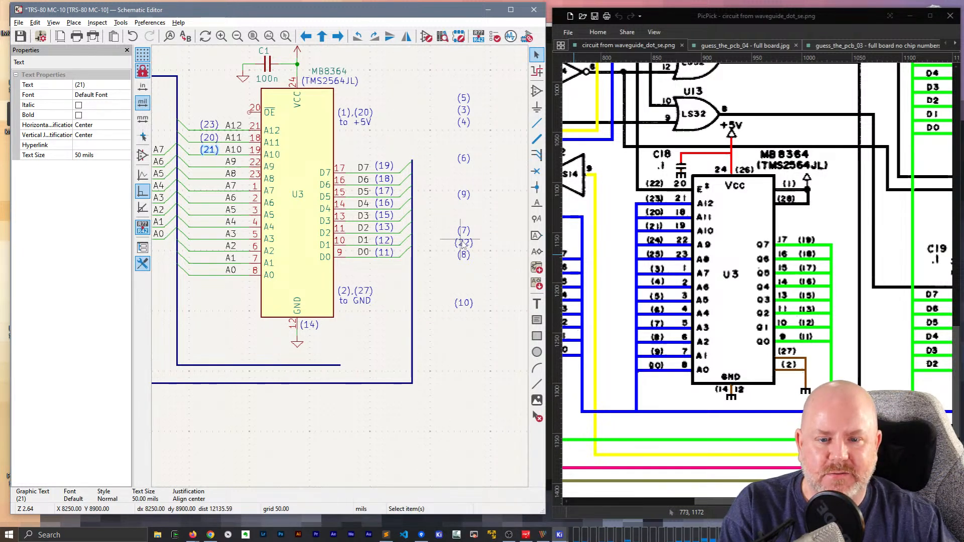
Place the (3), (4), (5) and (6) notes beside A7, A6, A5 and A4
left_click(463, 111)
key("m")
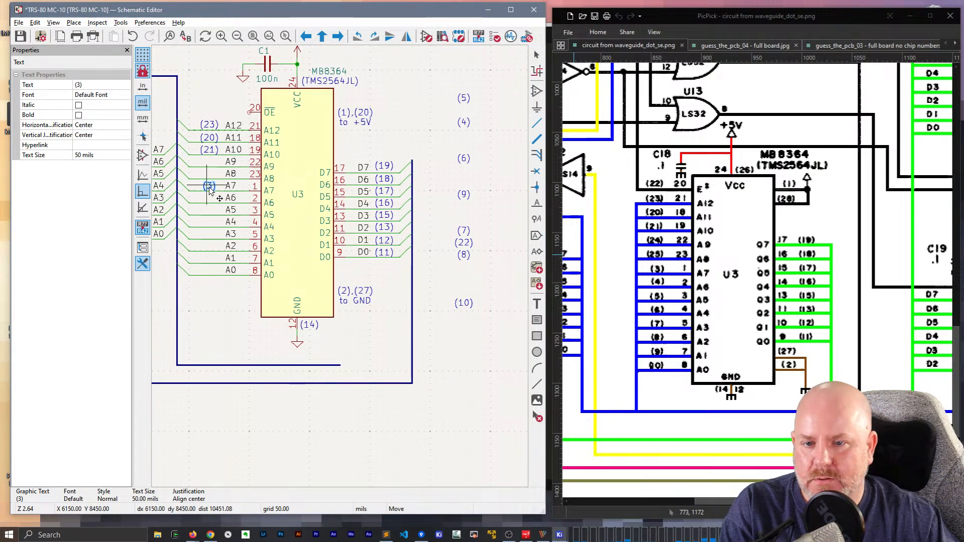
left_click(210, 191)
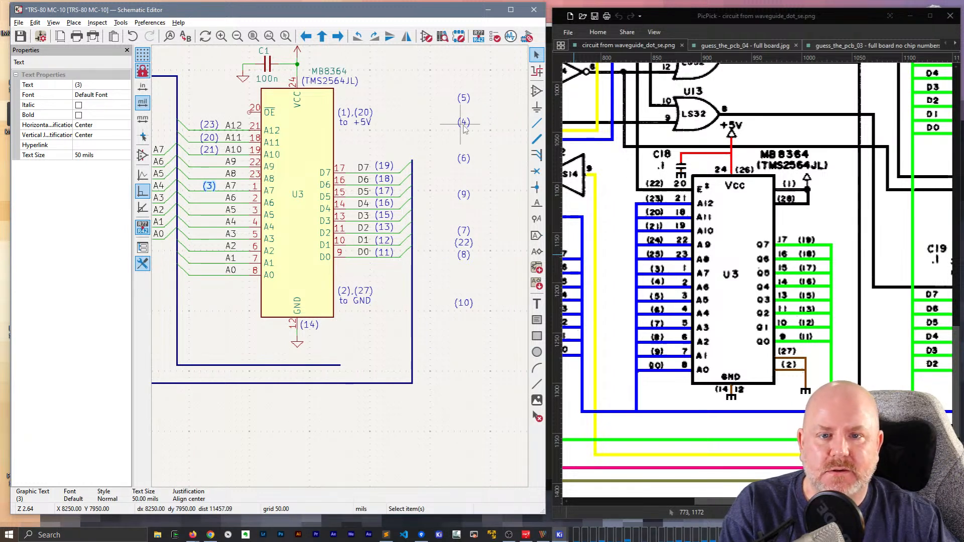
key("m")
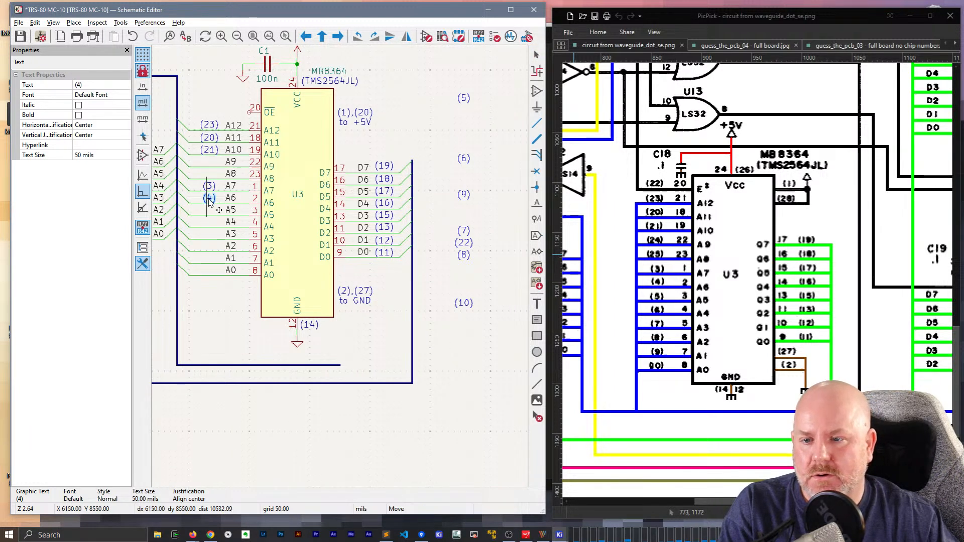
left_click(209, 199)
key("m")
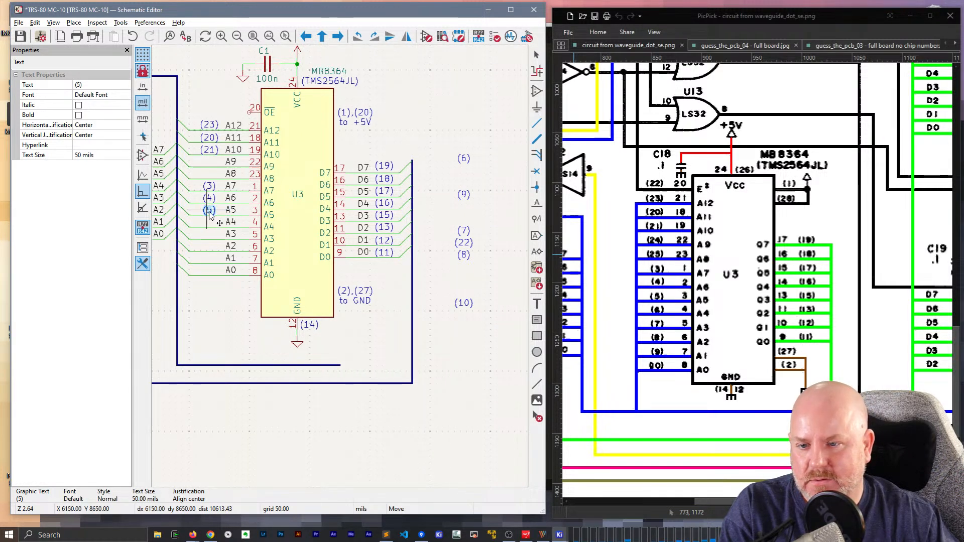
left_click(209, 215)
key("m")
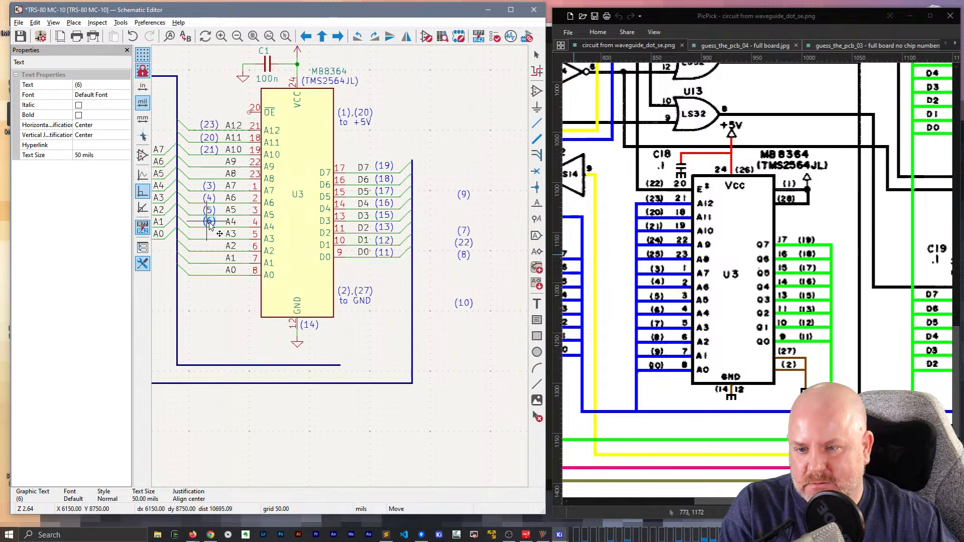
left_click(210, 224)
Place the (7), (8), (9) and (10) notes beside A3, A2, A1 and A0
key("m")
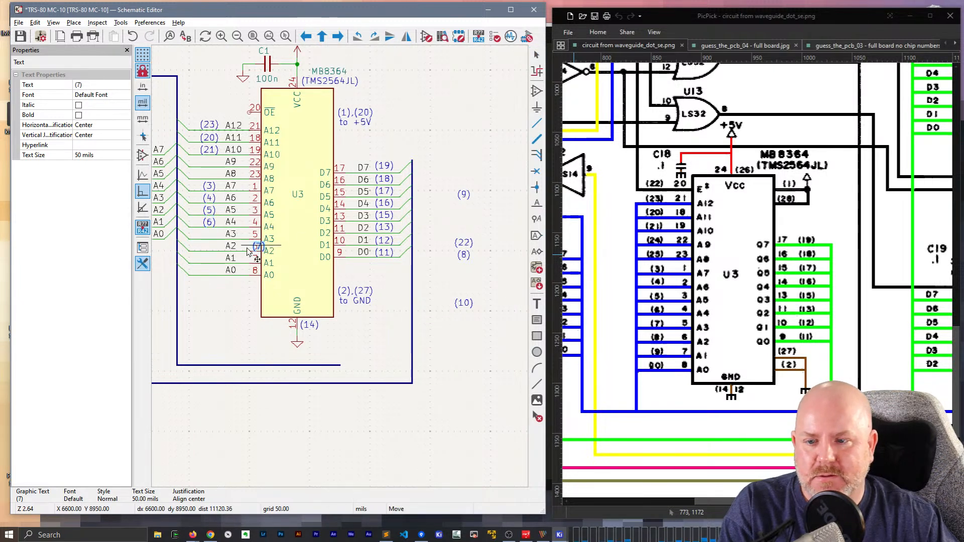
left_click(209, 238)
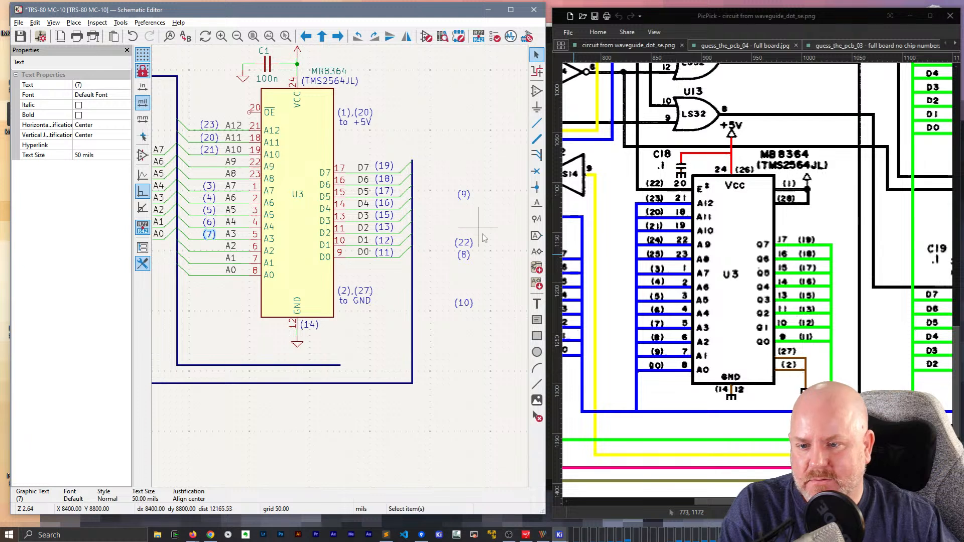
key("m")
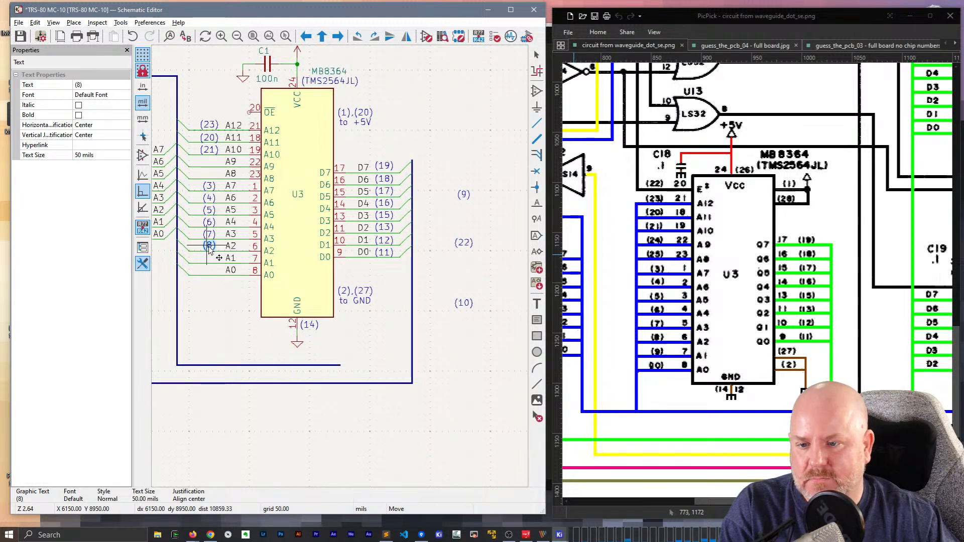
left_click(210, 250)
left_click(465, 196)
key("m")
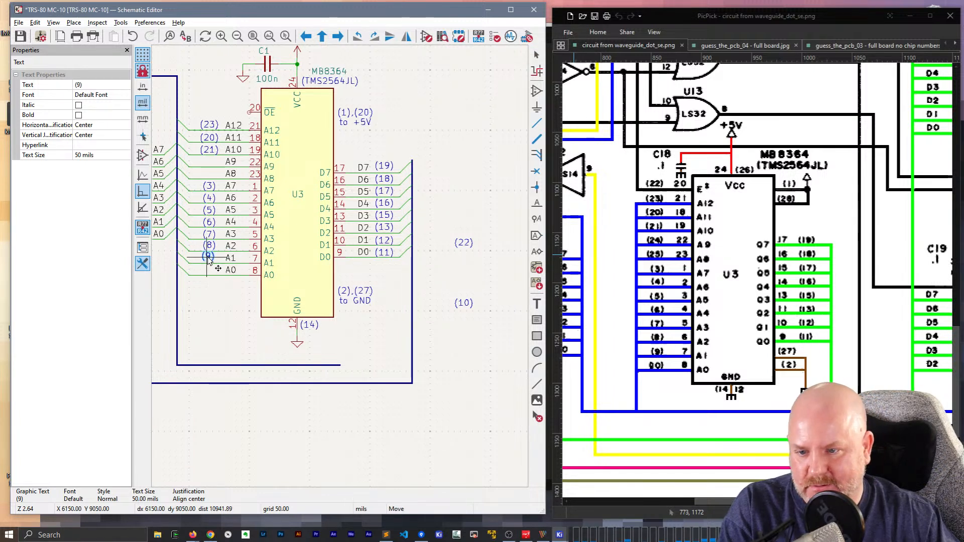
left_click(210, 263)
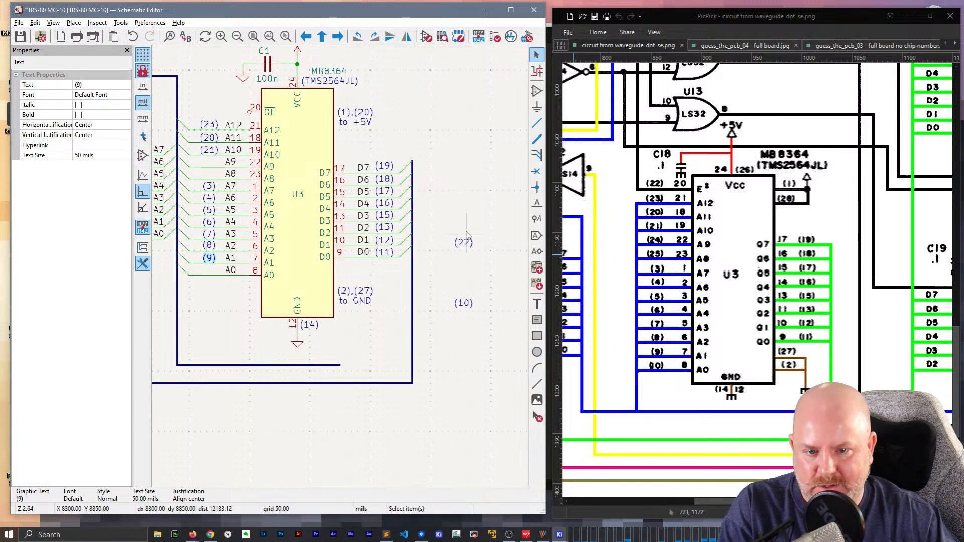
left_click(464, 303)
key("m")
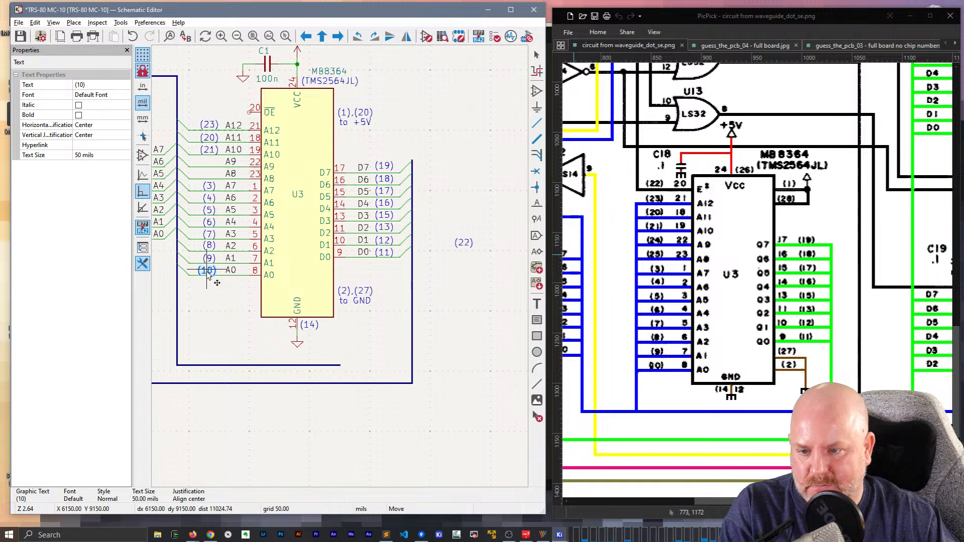
left_click(209, 276)
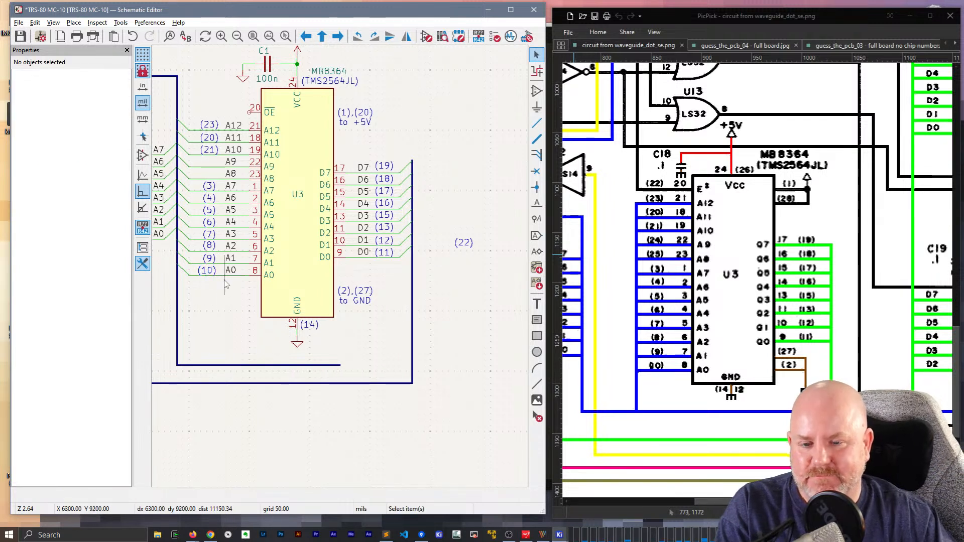
Move the (22) note beside OE and duplicate it onto the A9 and A8 lines
left_click(460, 244)
key("m")
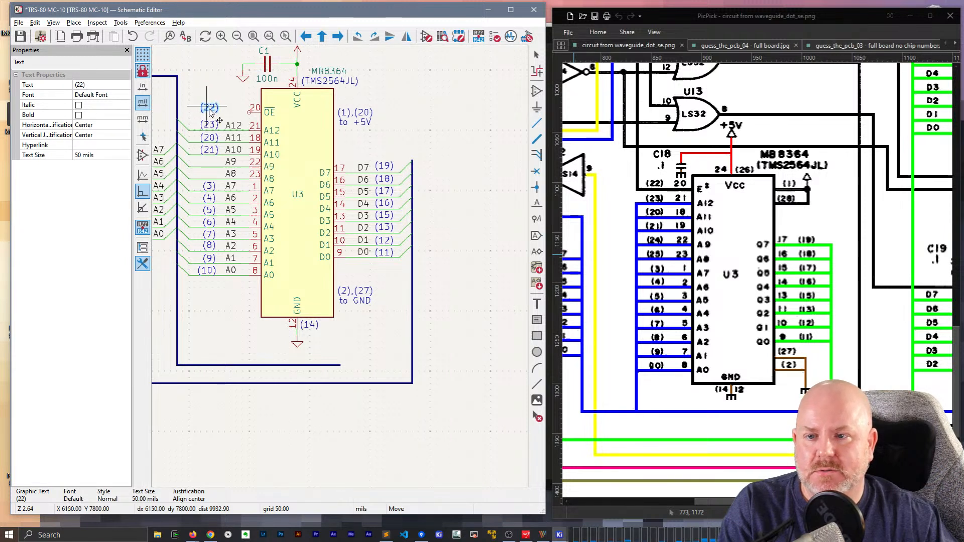
left_click(210, 111)
left_click(490, 146)
left_click(210, 103)
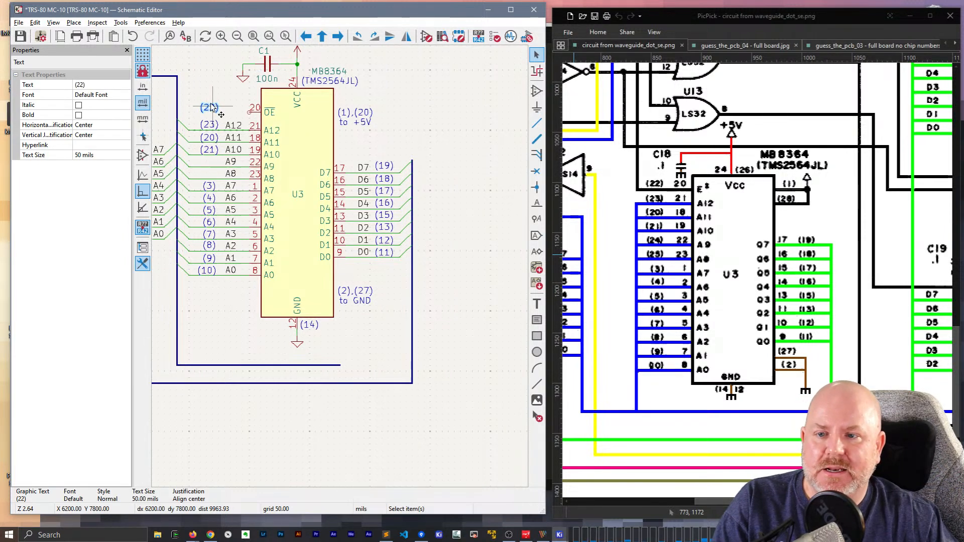
key("ctrl+d")
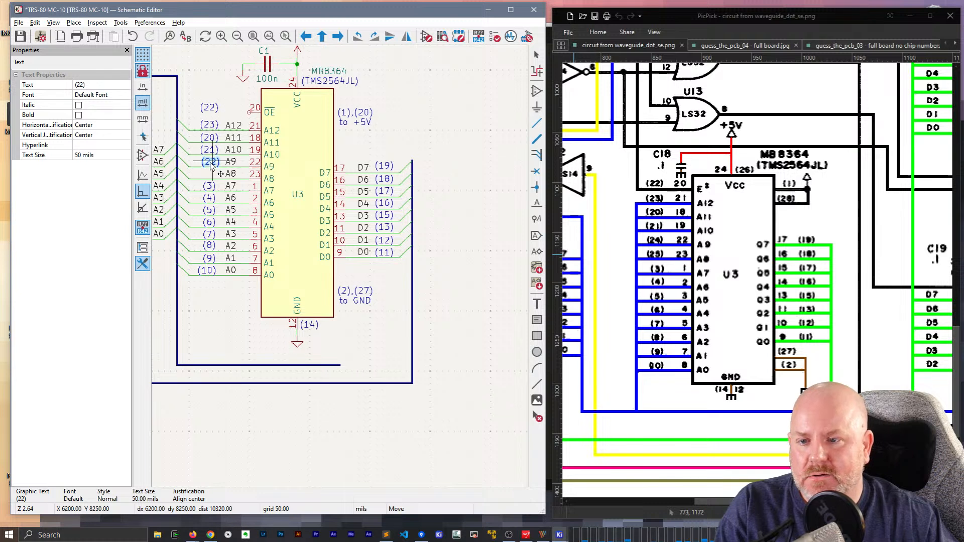
left_click(210, 167)
key("ctrl+d")
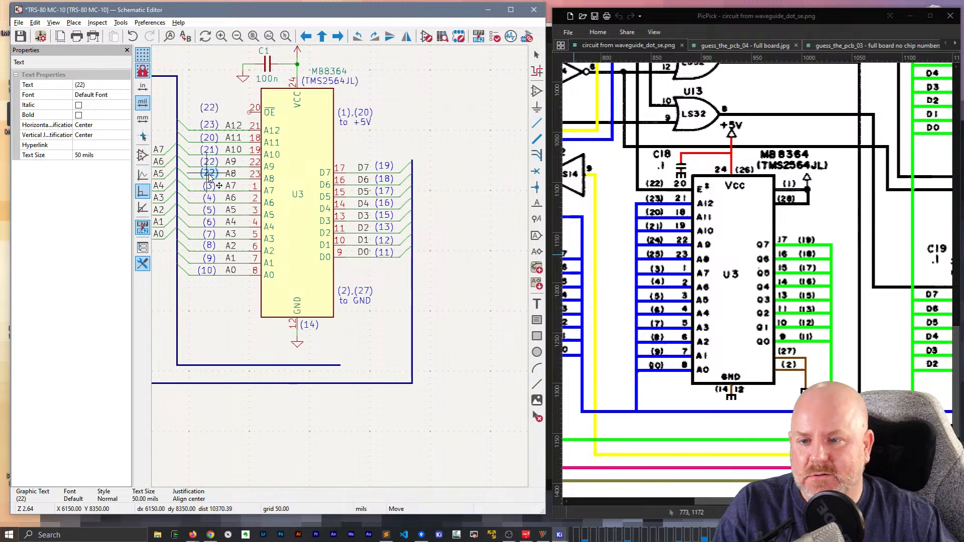
left_click(212, 170)
Change the copied notes to (24) on A9 and (25) on A8
left_click(211, 162)
left_click(80, 85)
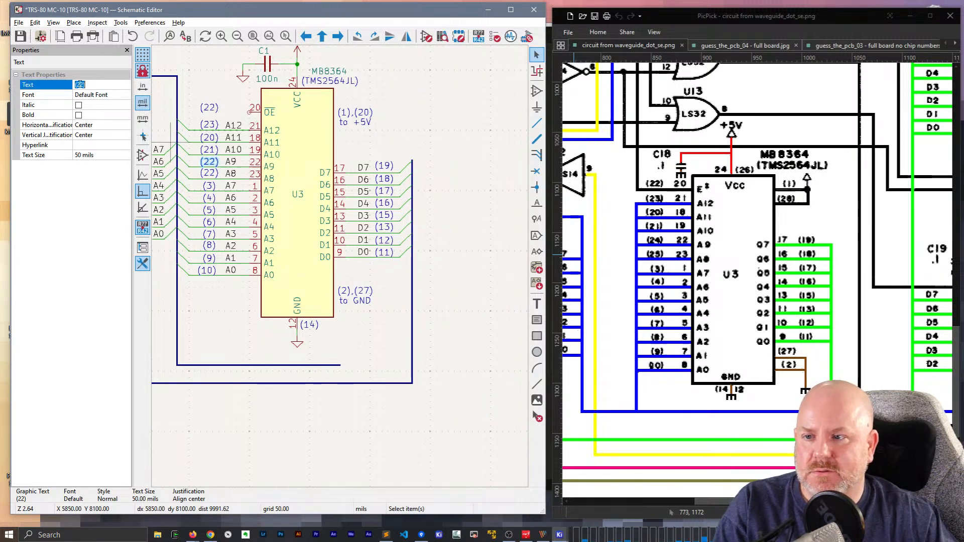
key("BackSpace")
type("4")
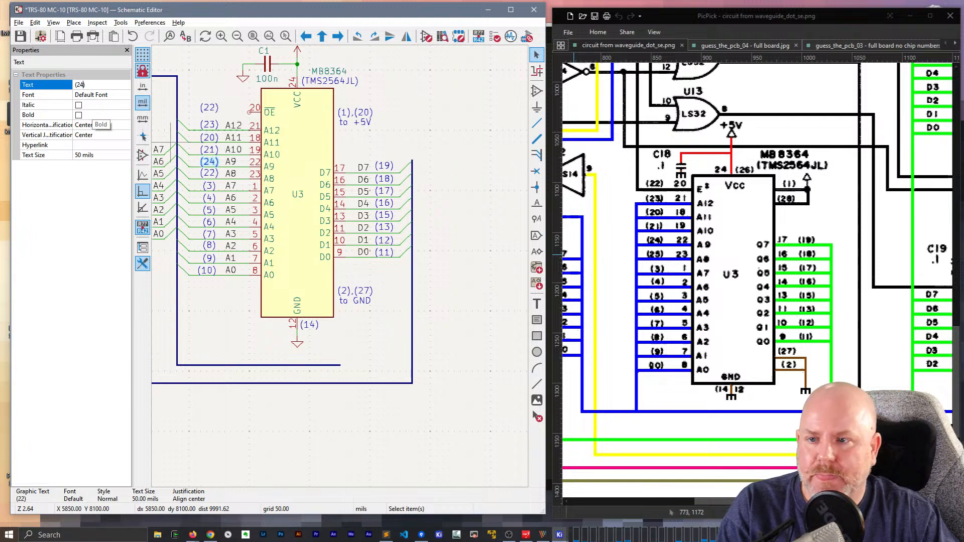
key("Return")
left_click(203, 172)
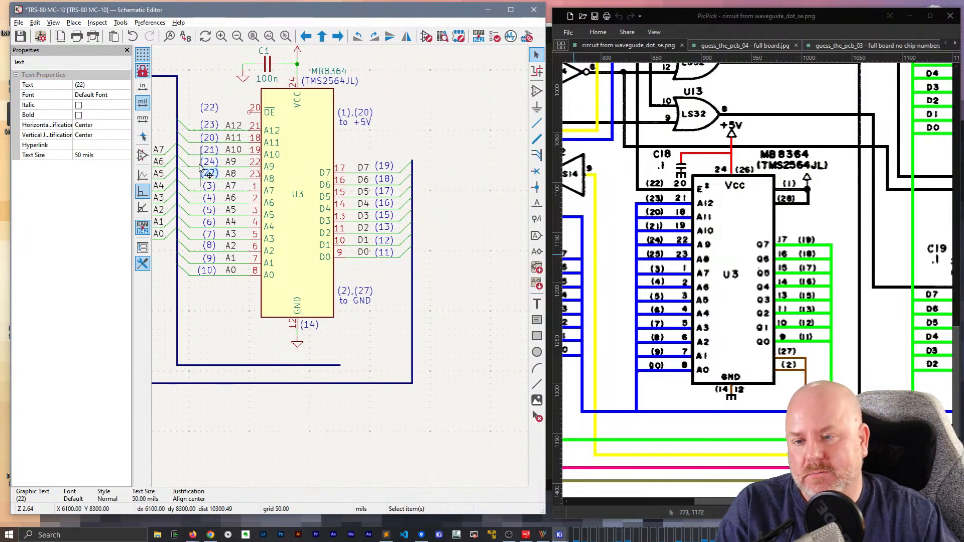
left_click(80, 86)
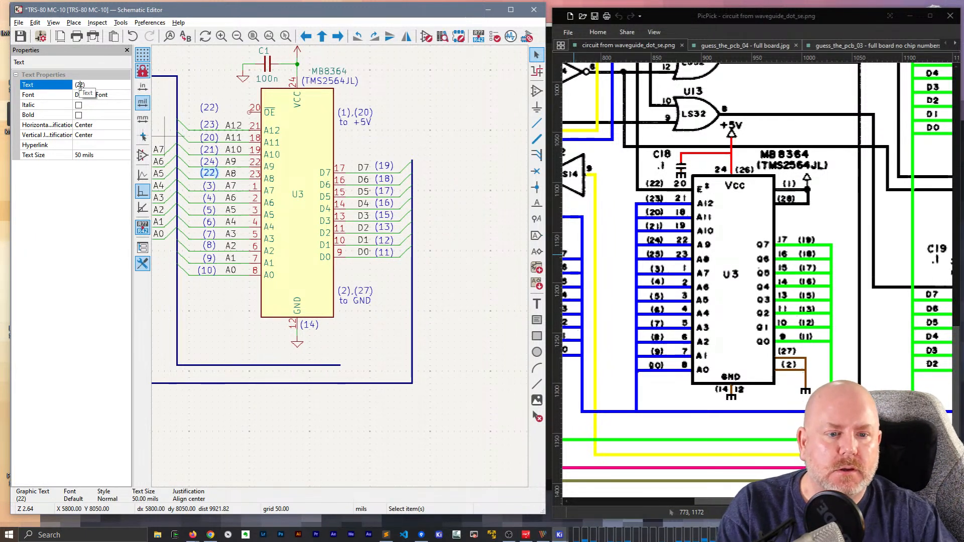
key("BackSpace")
type("5")
key("Return")
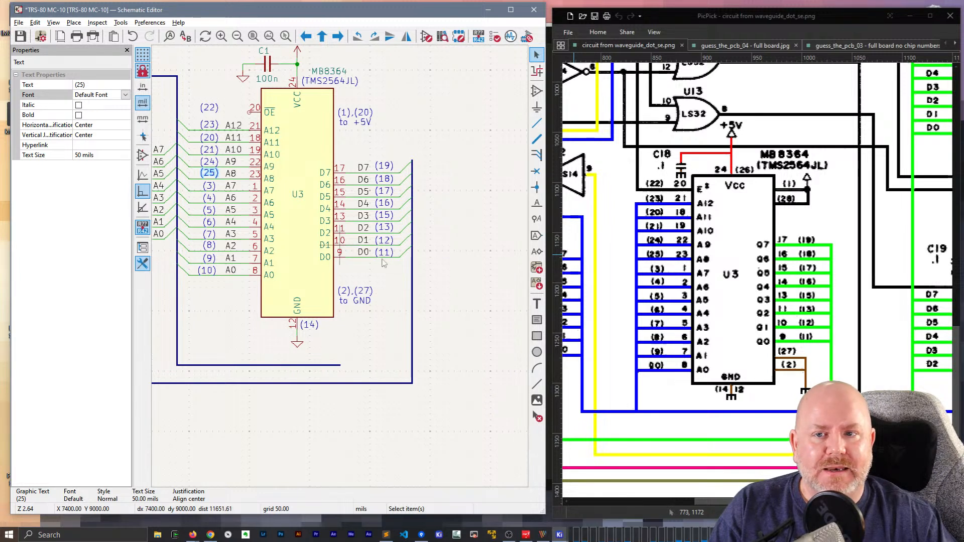
Rename the decoupling capacitor's reference from C1 to C18
left_click(268, 53)
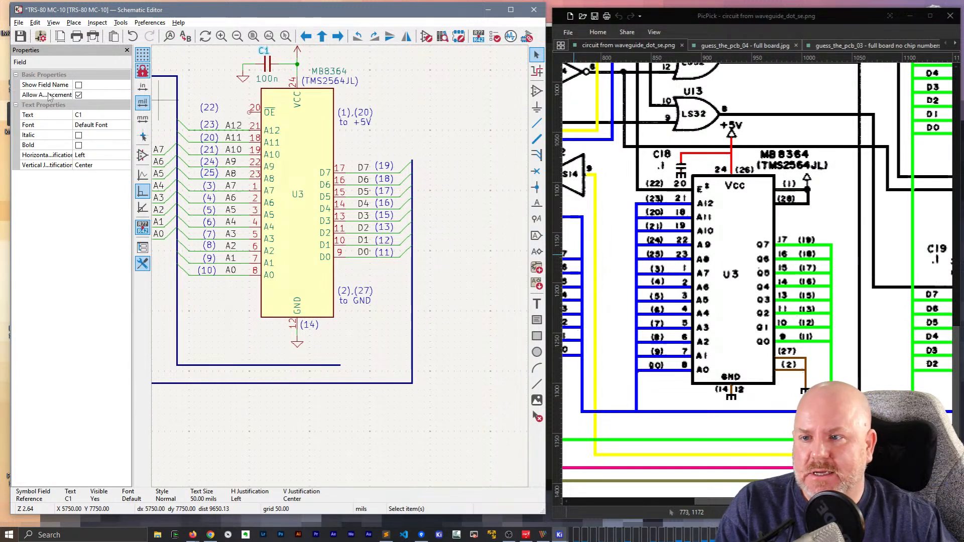
left_click(101, 115)
type("8")
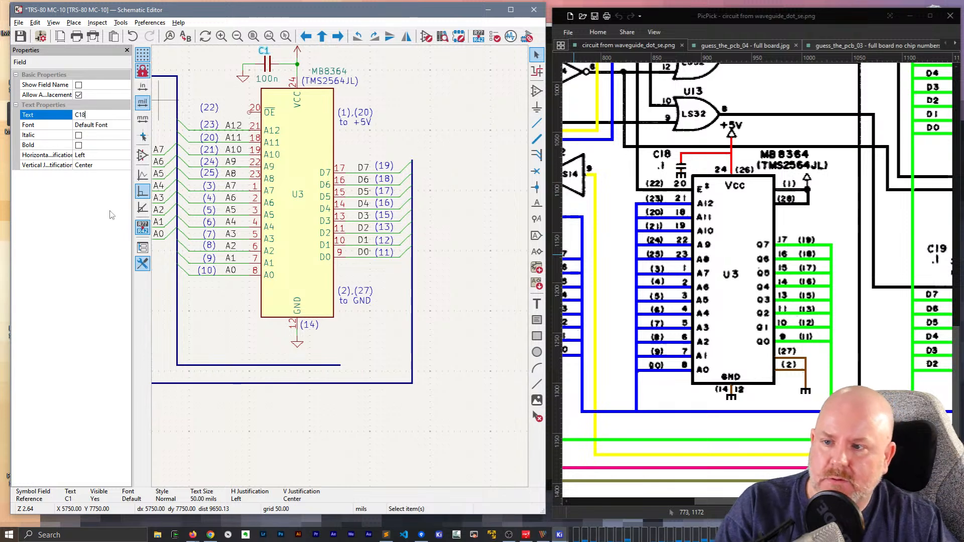
left_click(421, 100)
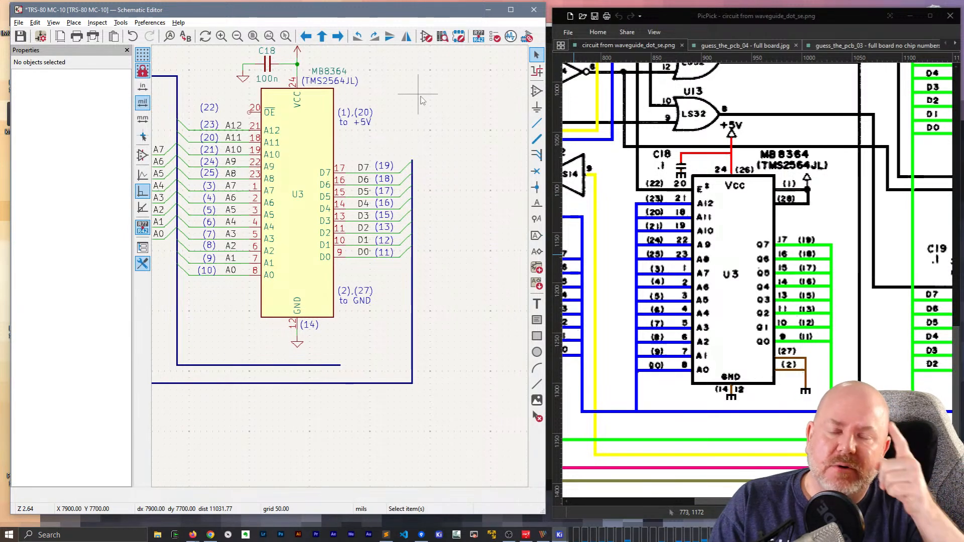
left_click(117, 23)
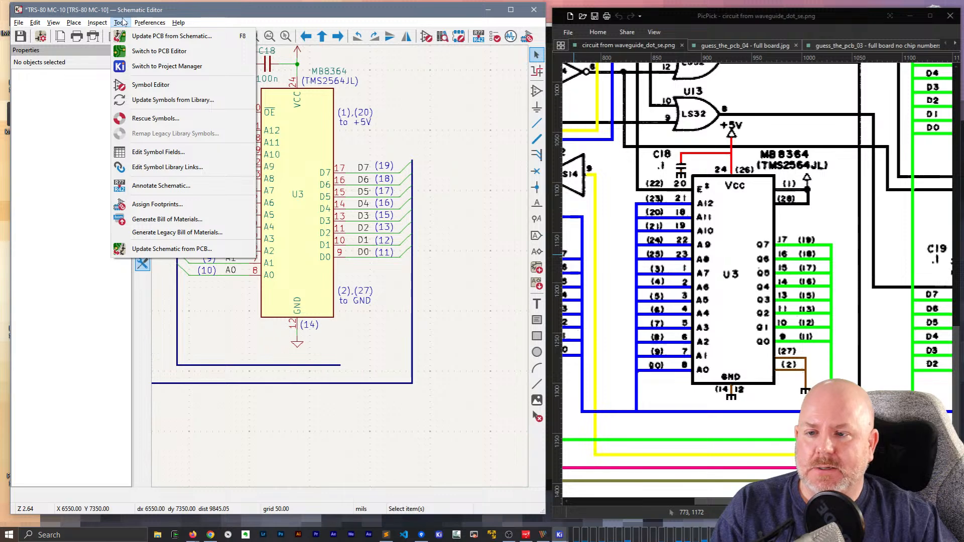
left_click(186, 71)
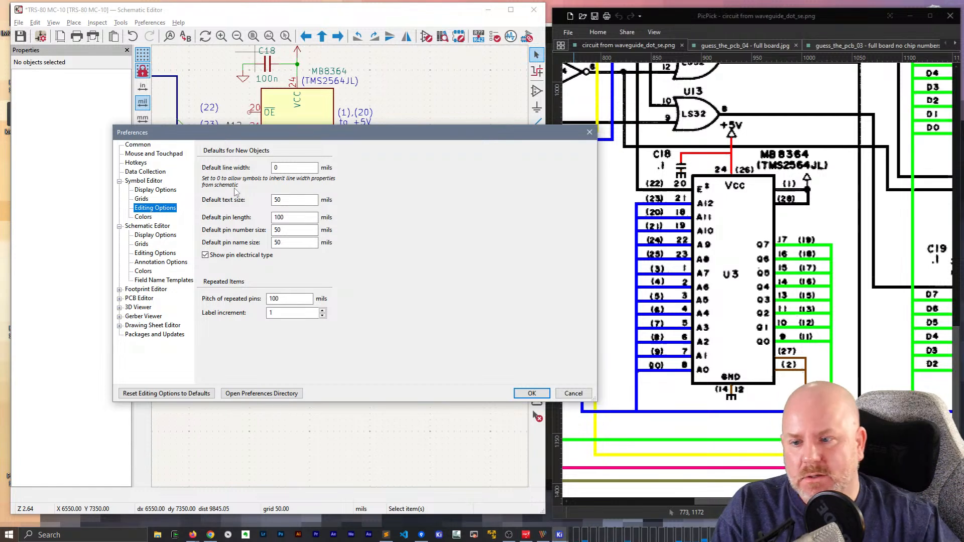
left_click(145, 190)
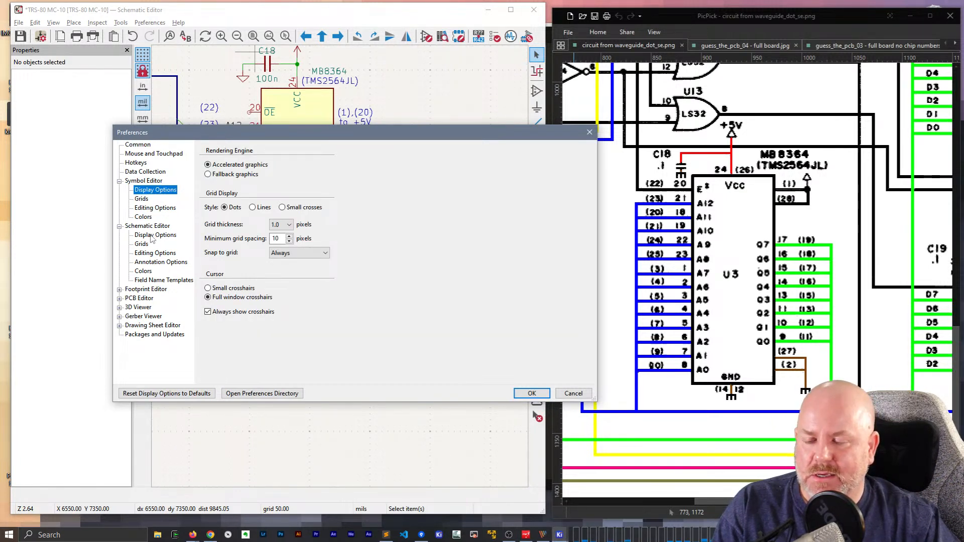
left_click(152, 262)
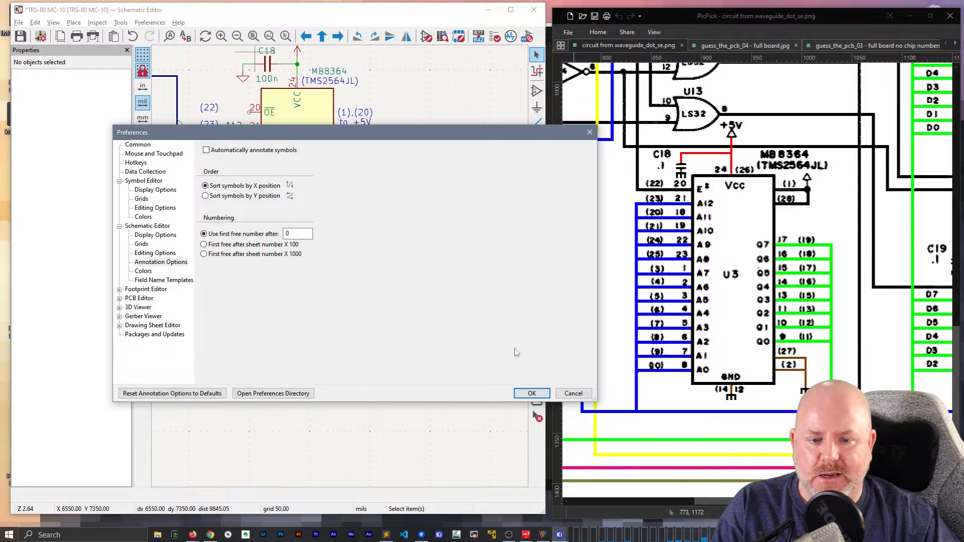
left_click(532, 394)
scroll(341, 271, "down", 2)
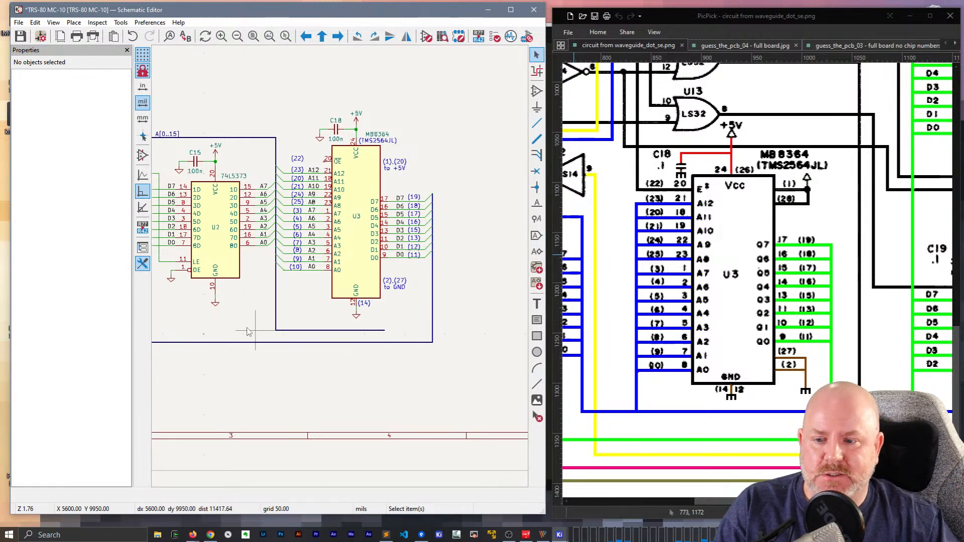
Pan between U1 and U3, save the schematic, and narrow the KiCad window
middle_click_drag(240, 306, 416, 369)
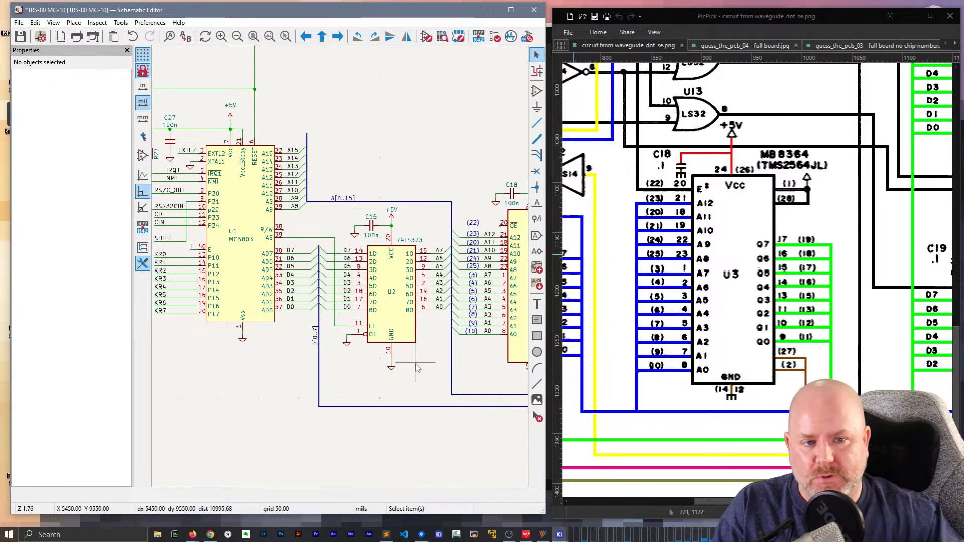
middle_click_drag(439, 129, 301, 95)
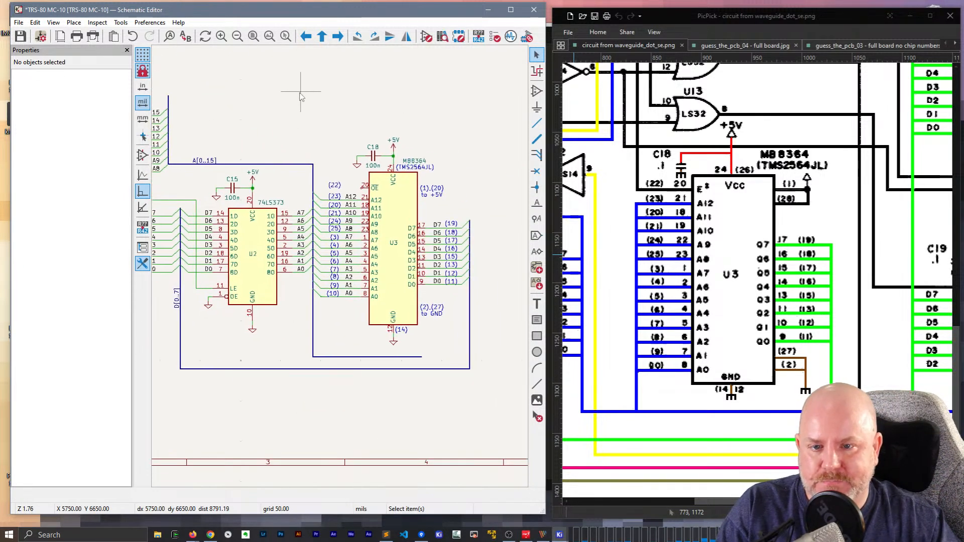
key("ctrl+s")
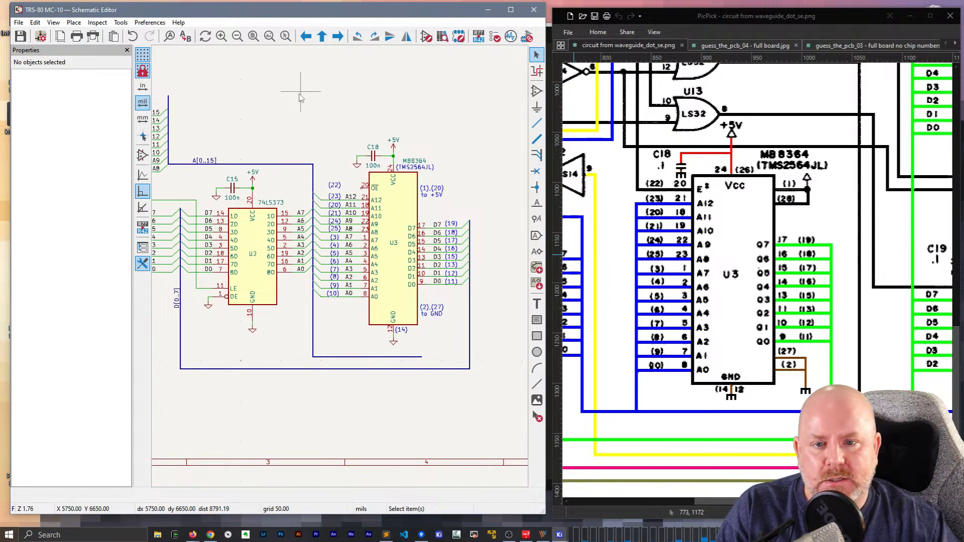
scroll(332, 186, "down", 3)
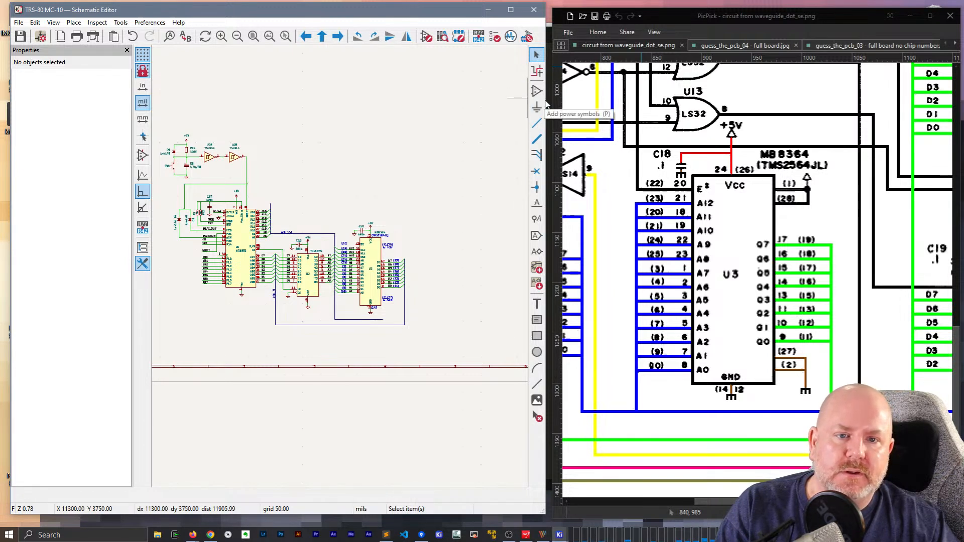
left_click_drag(547, 115, 468, 119)
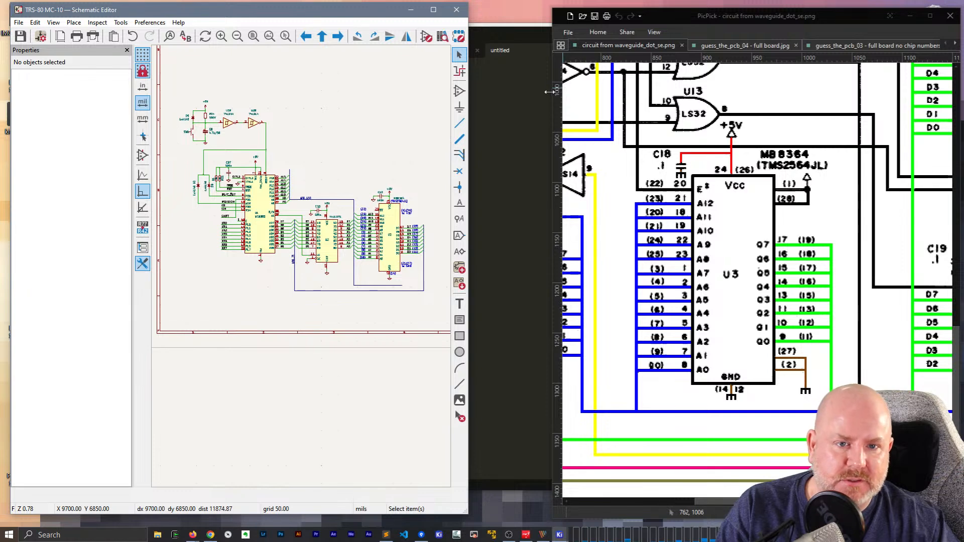
Widen the PicPick window and zoom the circuit diagram out to 100%
left_click_drag(555, 129, 462, 129)
scroll(614, 211, "down", 2)
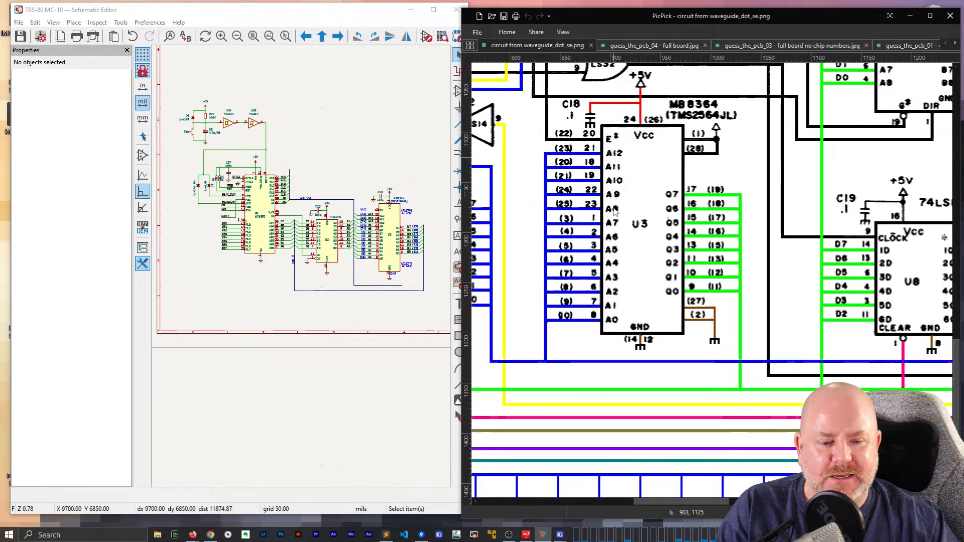
scroll(614, 211, "up", 1)
left_click(876, 512)
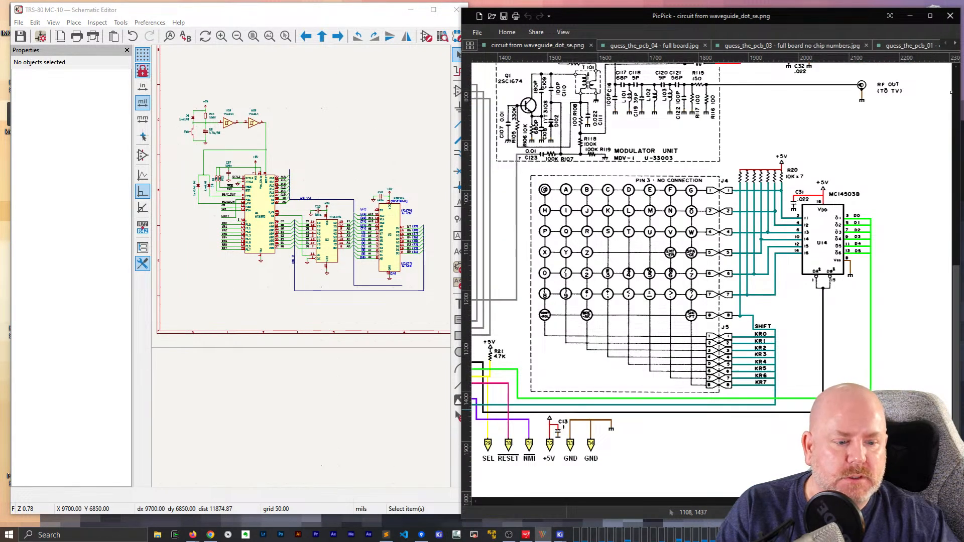
left_click_drag(834, 501, 614, 499)
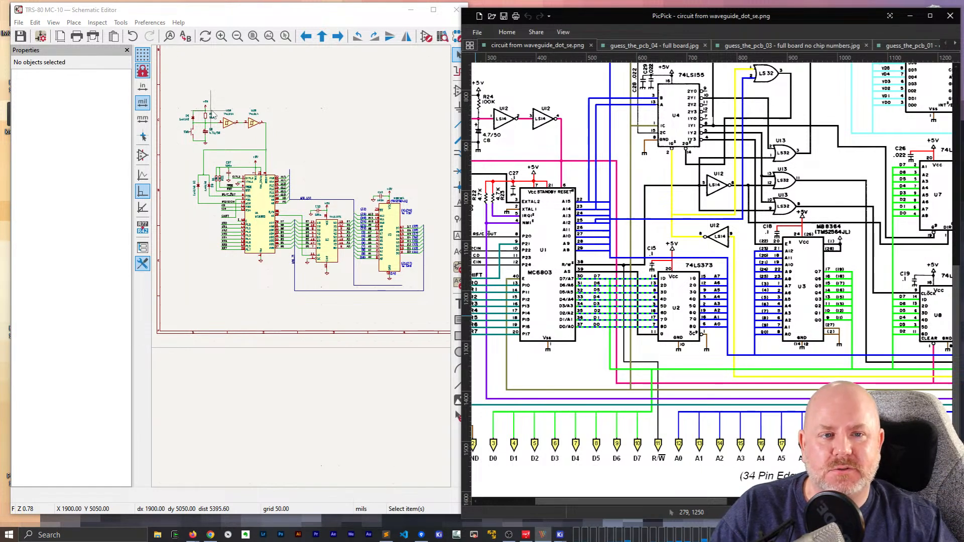
Close the guess_the_pcb board photo tabs, including the full-board and cropped shots
left_click(705, 46)
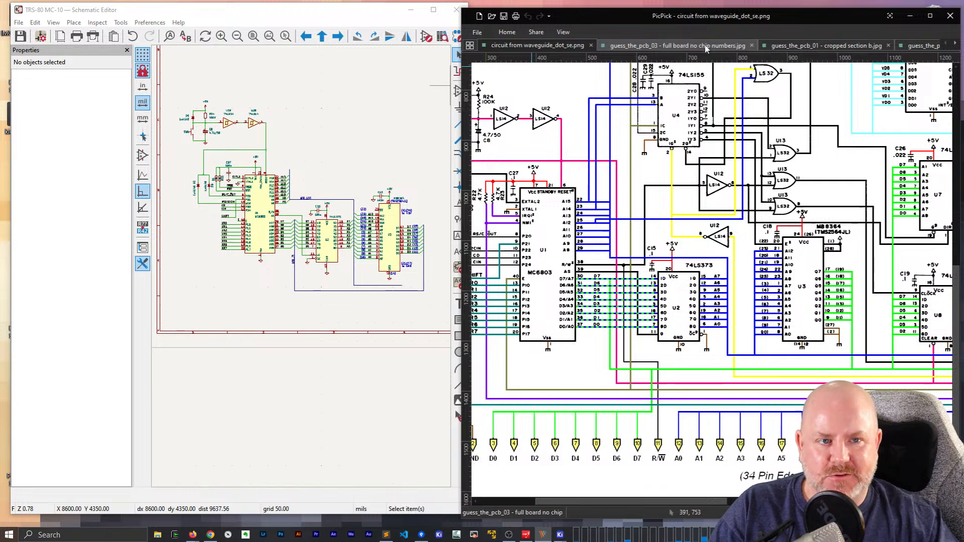
left_click(752, 45)
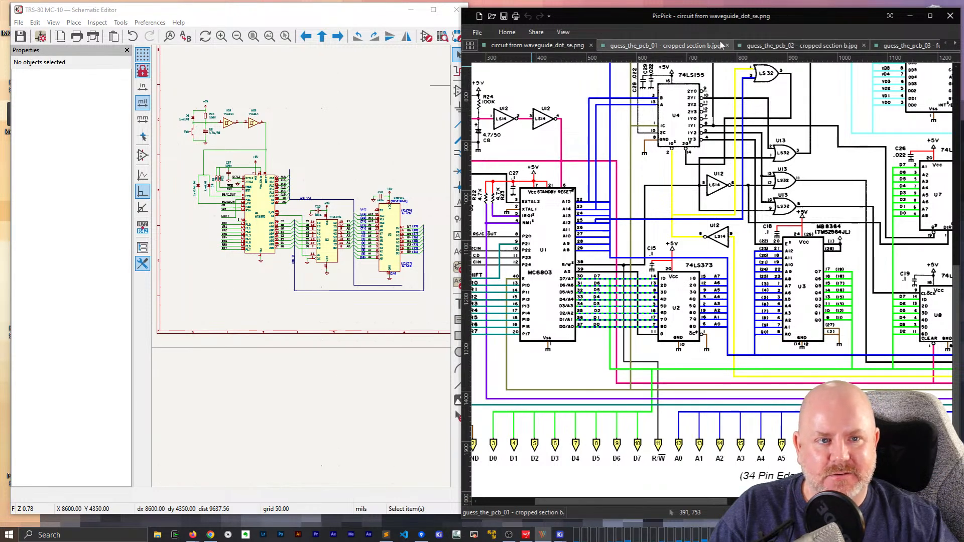
left_click(727, 45)
left_click(727, 45)
left_click(728, 46)
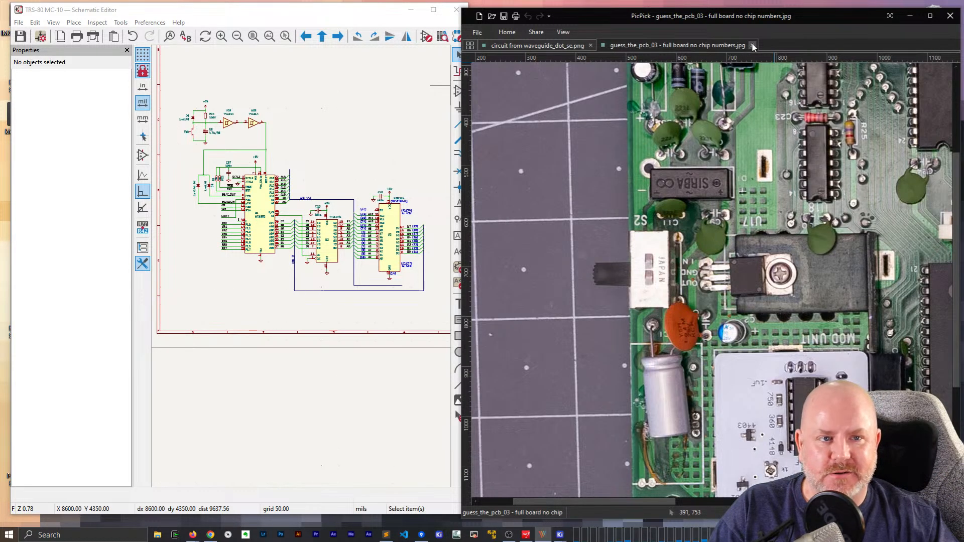
Close the last board photo and scroll across the MC-10 circuit diagram
left_click(752, 46)
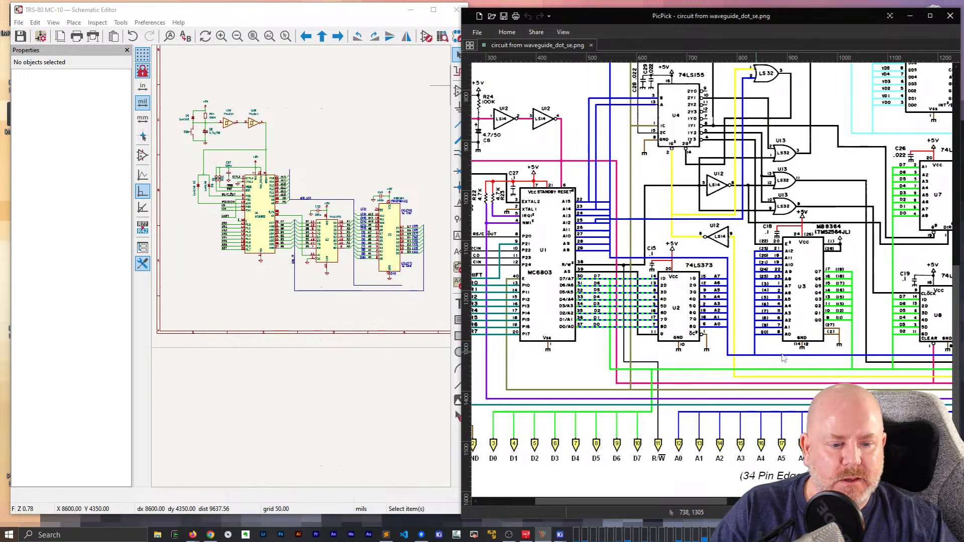
mouse_move(698, 502)
left_mouse_down()
mouse_move(816, 501)
mouse_move(651, 506)
mouse_move(685, 507)
left_mouse_up()
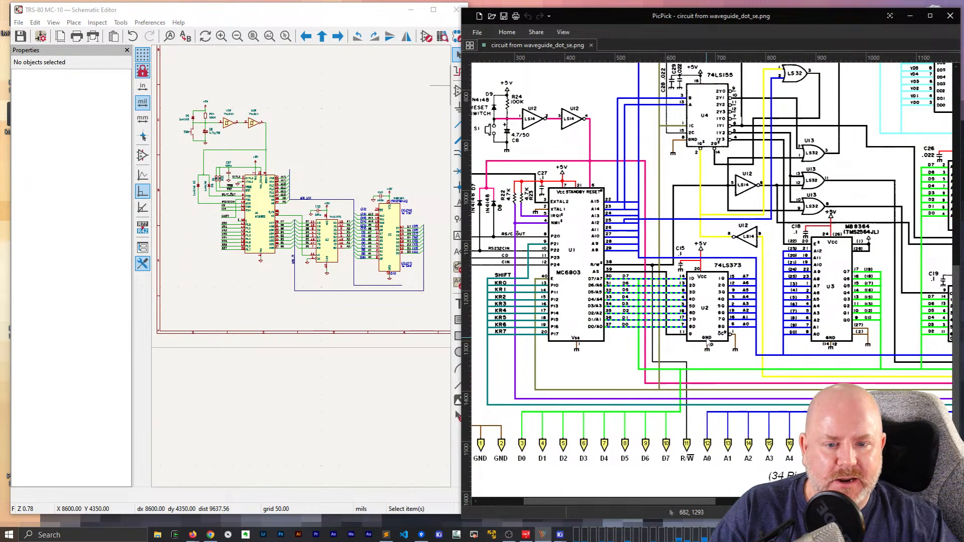
scroll(709, 342, "up", 1)
scroll(709, 341, "down", 1)
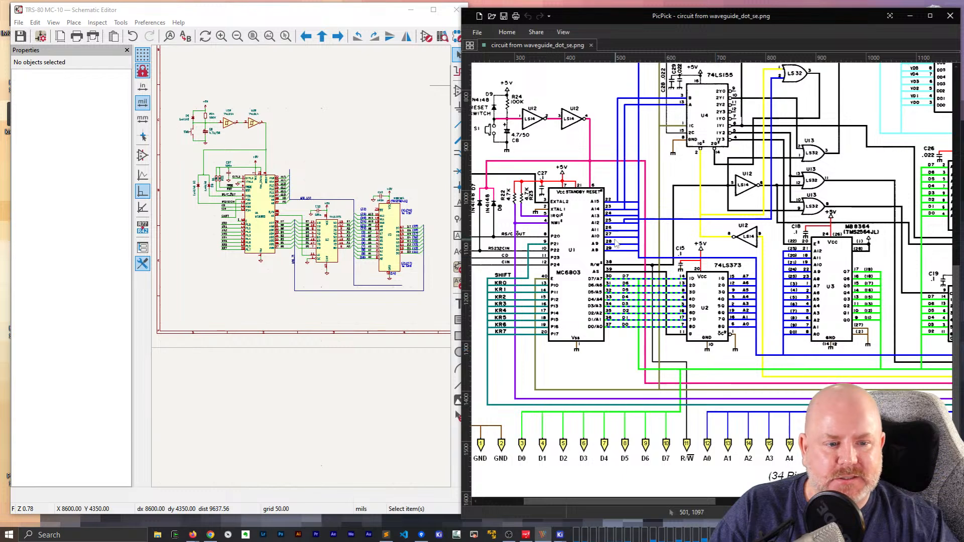
left_click_drag(690, 501, 806, 501)
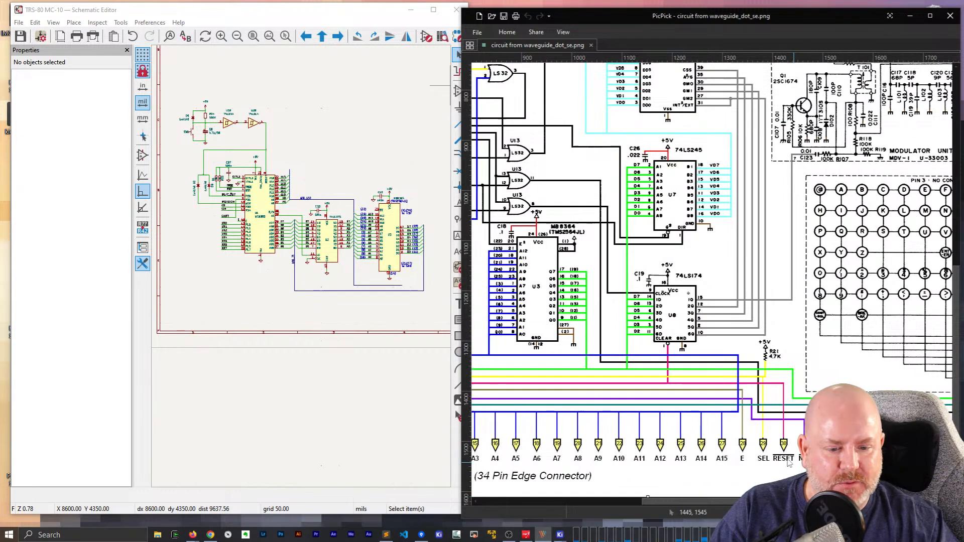
left_click_drag(678, 502, 601, 502)
Finish panning the circuit around the MB8364 ROM, then close the image and exit PicPick
left_click_drag(721, 501, 854, 501)
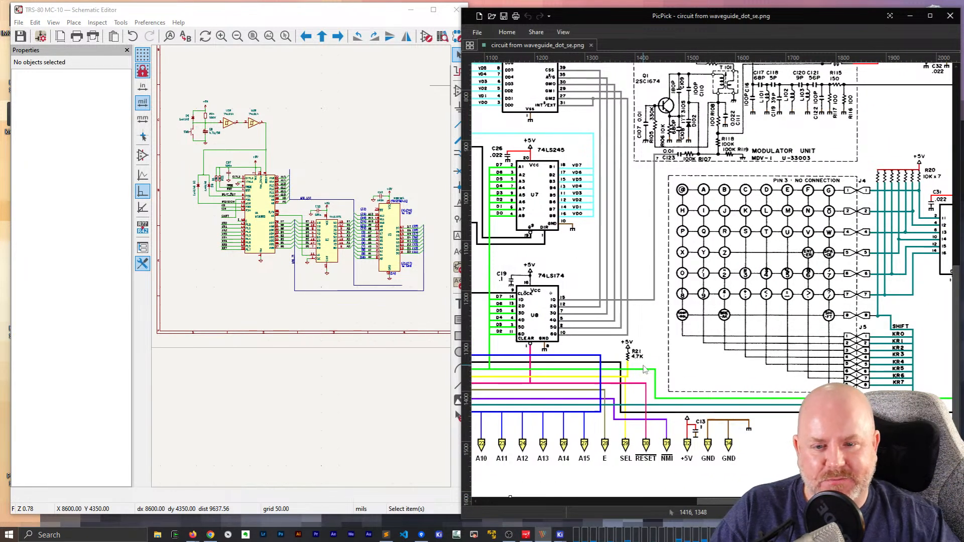
scroll(653, 371, "up", 2)
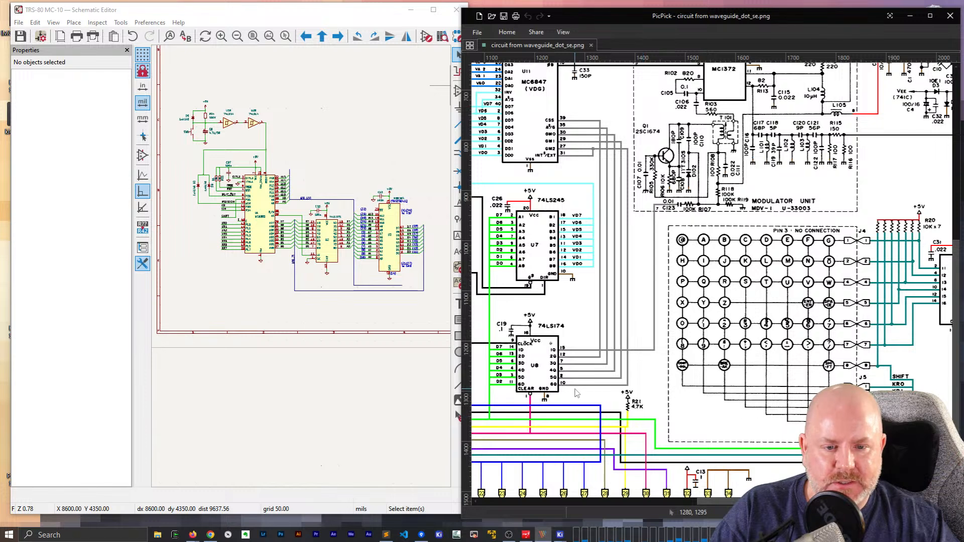
left_click_drag(723, 503, 643, 502)
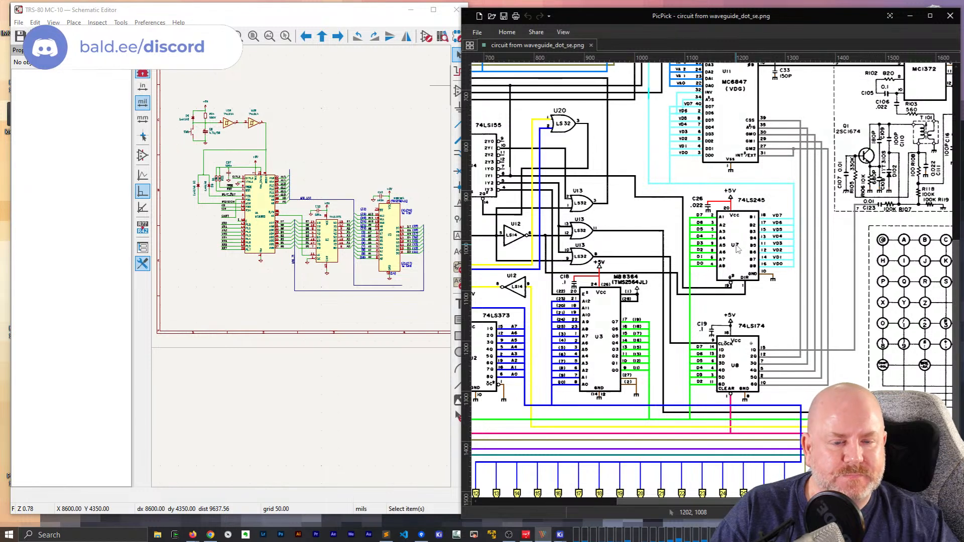
scroll(738, 248, "up", 1)
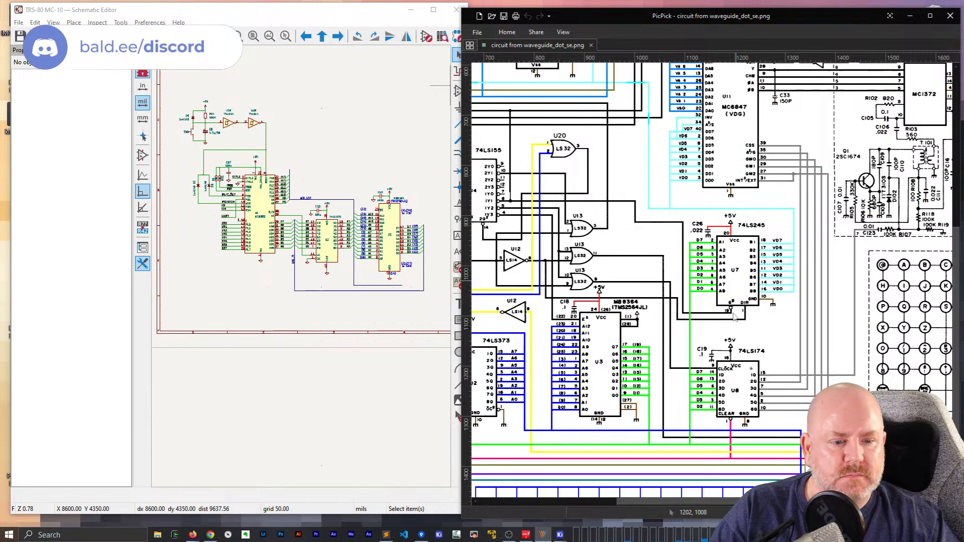
left_click_drag(719, 502, 662, 504)
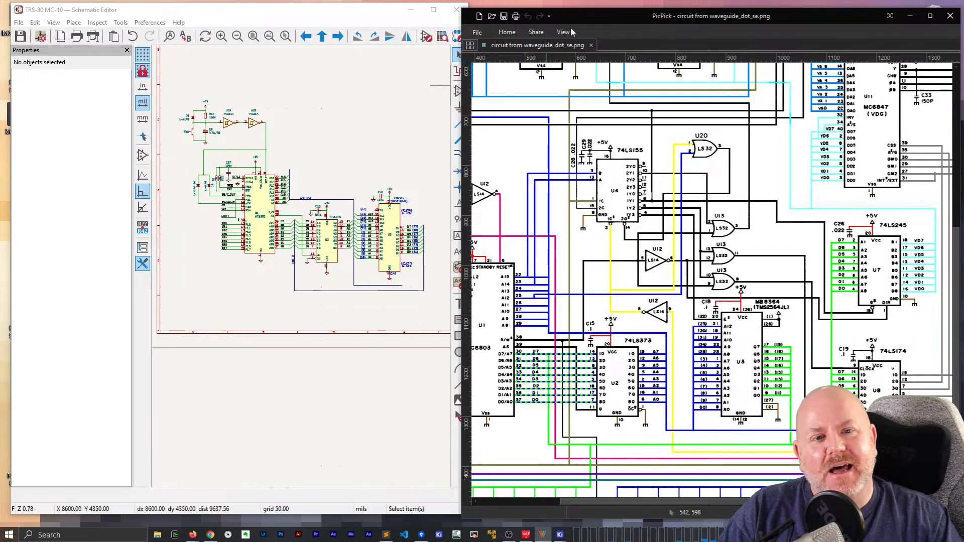
left_click(592, 45)
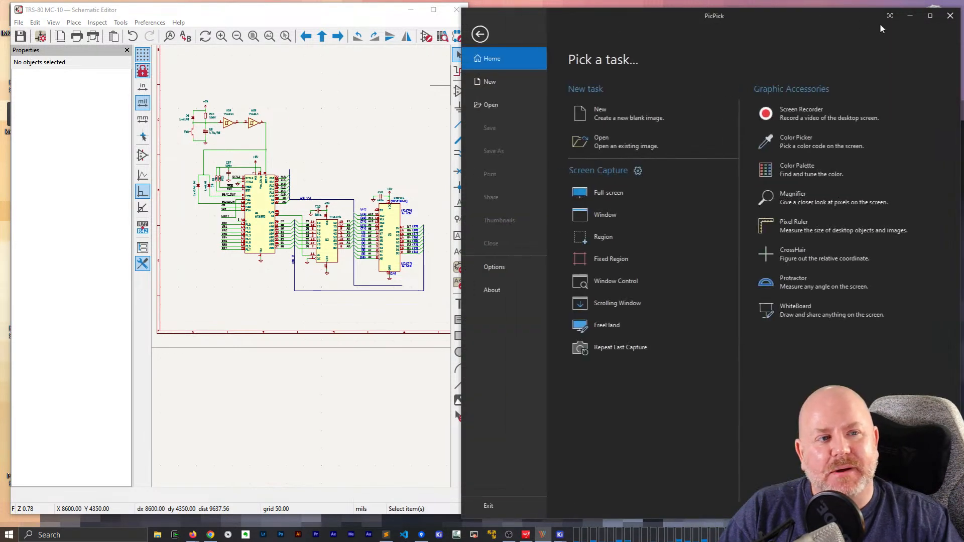
left_click(950, 17)
Close Sublime Text's untitled and readme.md tabs, the Schematic Editor, and the KiCad project manager
left_click(548, 47)
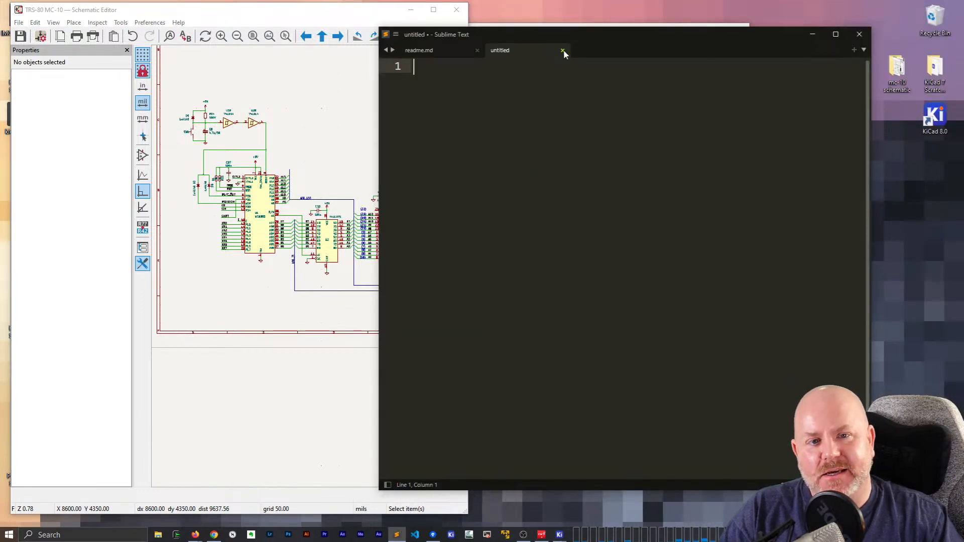
left_click(563, 50)
left_click(478, 50)
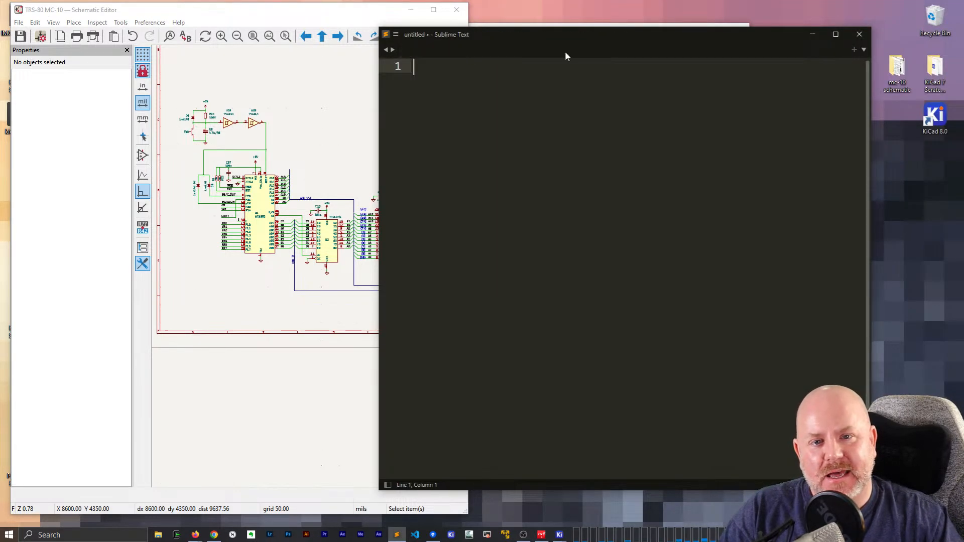
left_click(860, 34)
left_click(457, 10)
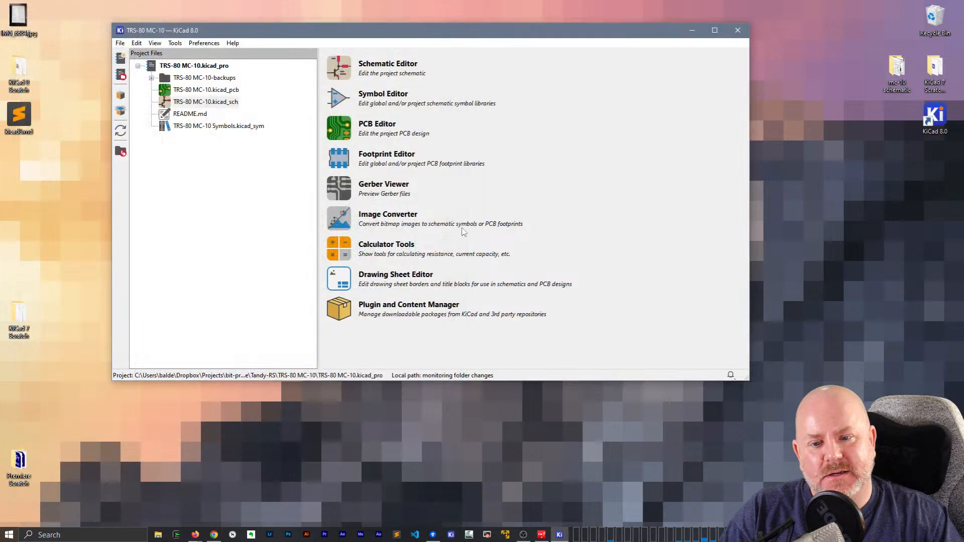
left_click(738, 30)
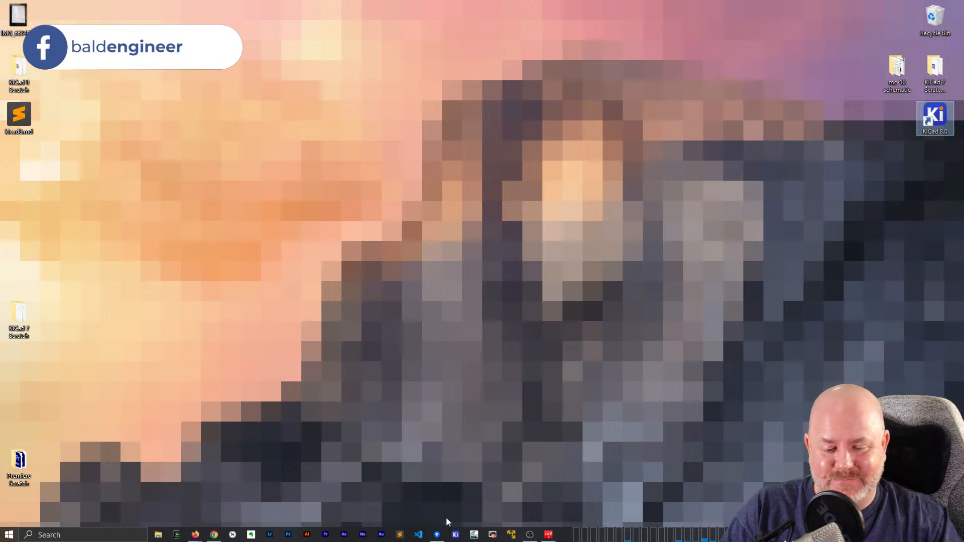
Show the MC-10 project's uncommitted changes in Sourcetree and inspect the sym-lib-table file
mouse_move(443, 538)
left_click(436, 473)
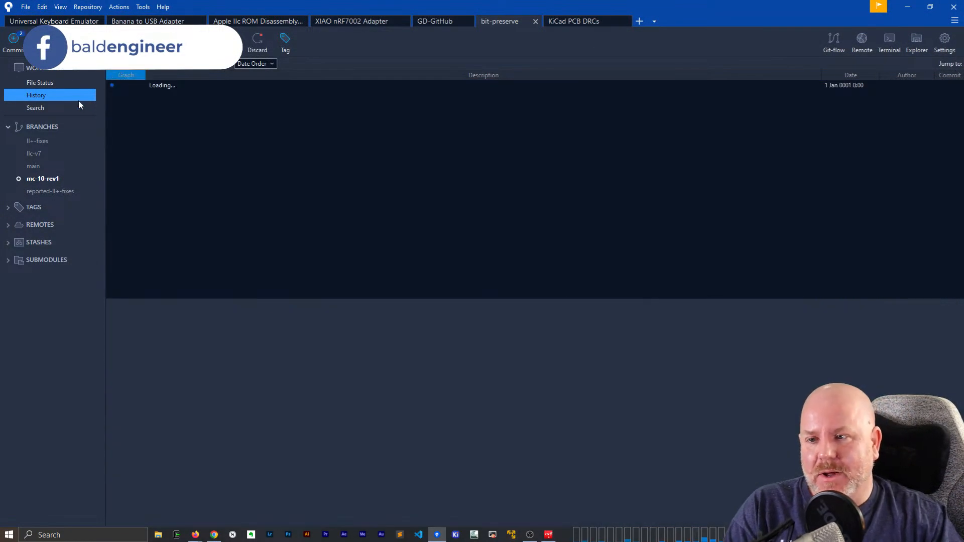
left_click(70, 82)
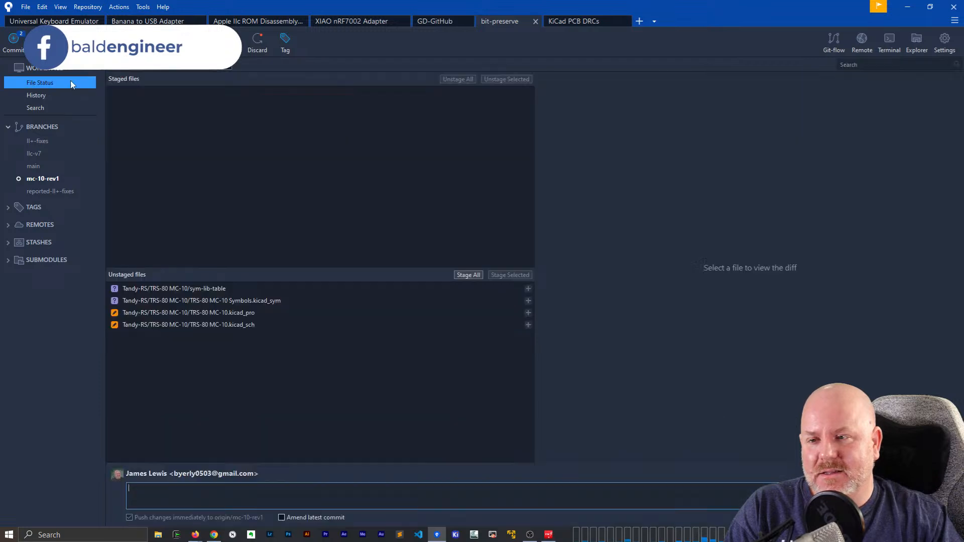
left_click(233, 290)
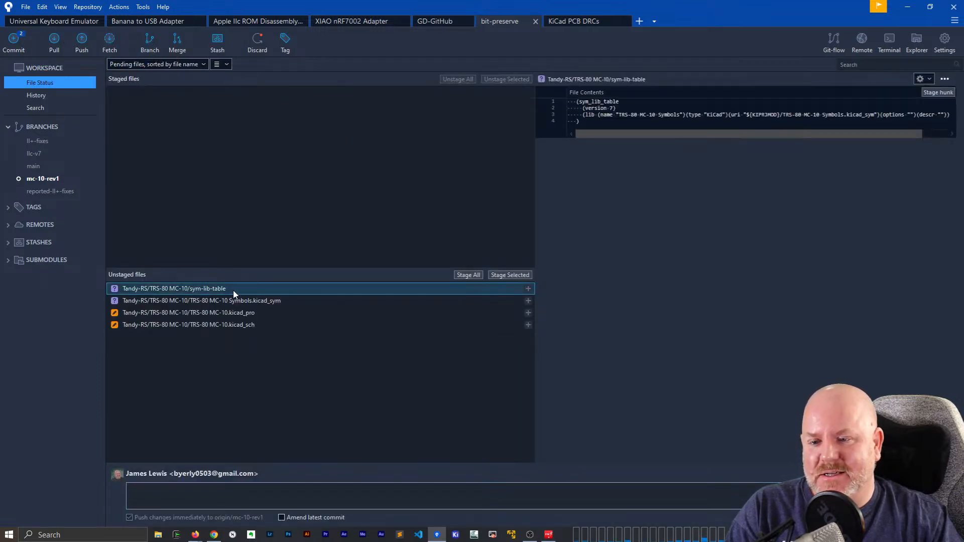
right_click(203, 291)
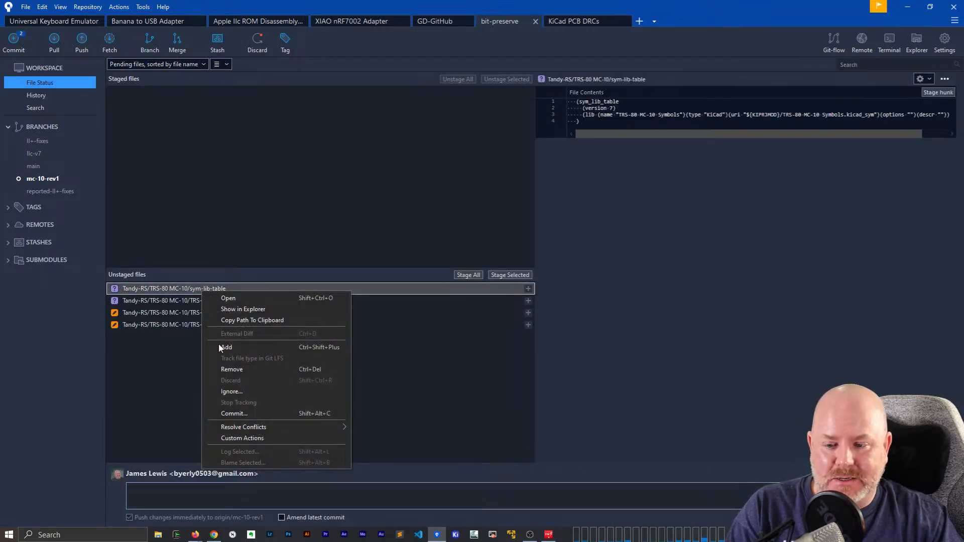
left_click(468, 401)
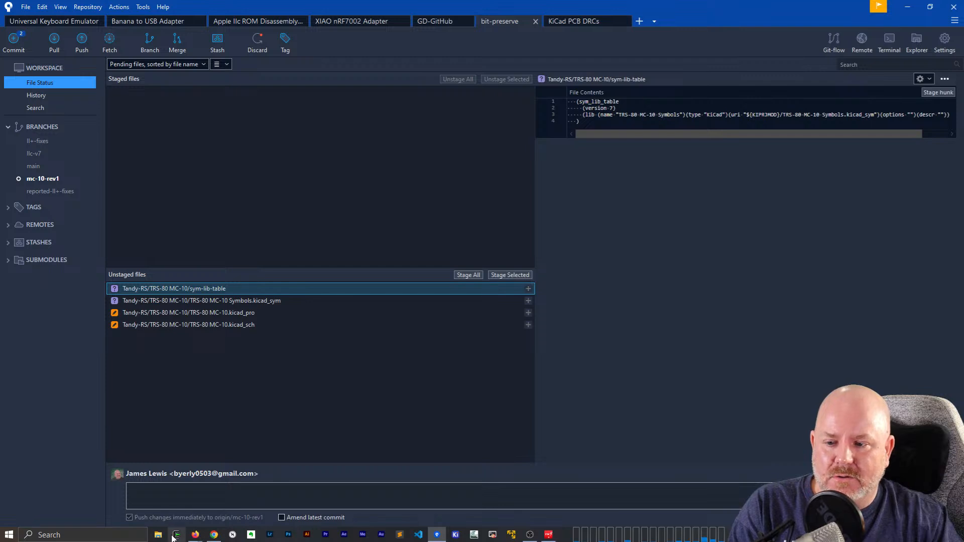
left_click(159, 536)
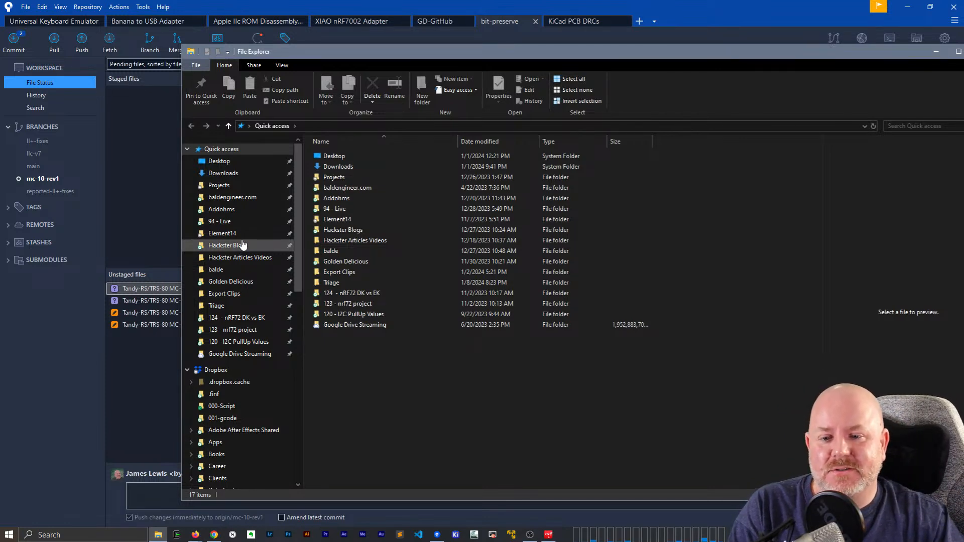
Browse Projects > bit-preserve > Tandy-RS > TRS-80 MC-10, then open bit-preserve's .gitignore in Sublime Text
left_click(220, 186)
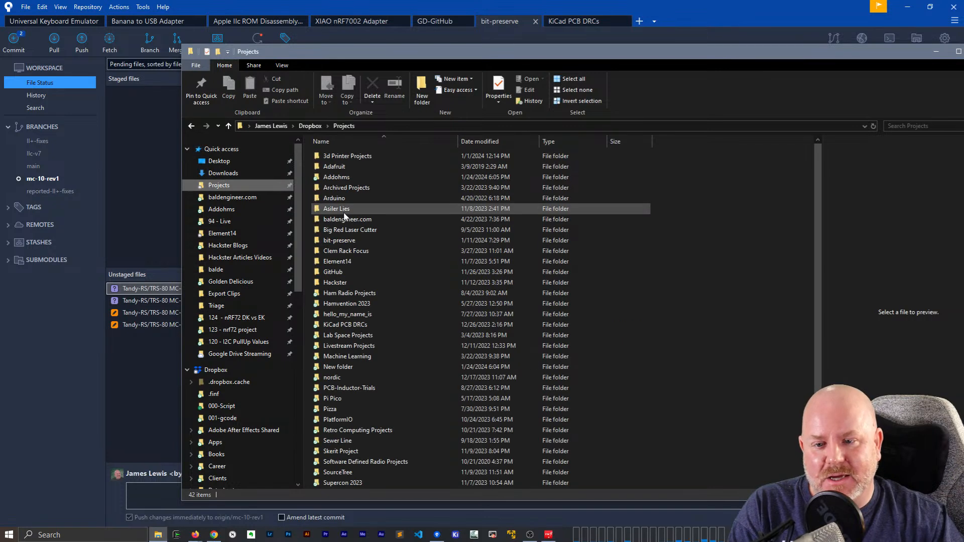
left_click(344, 241)
double_click(344, 243)
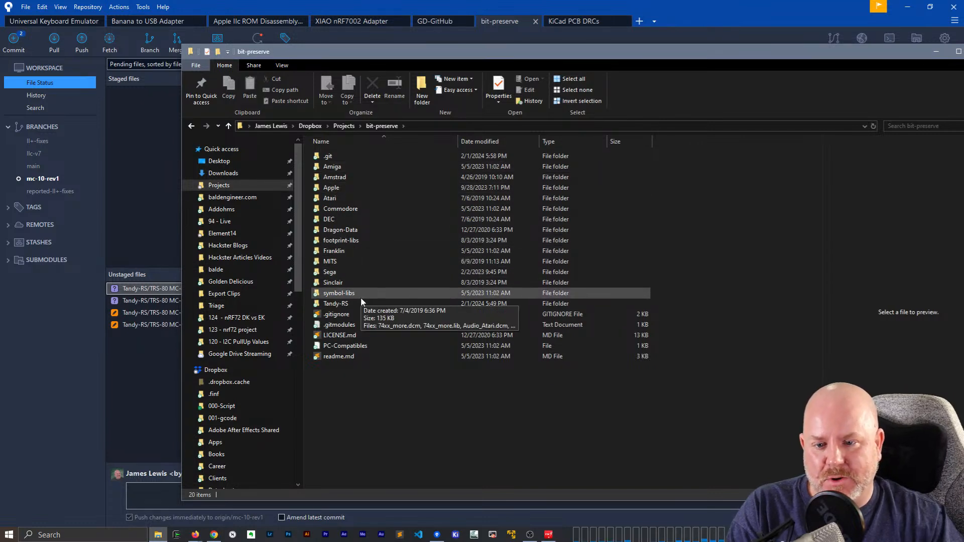
double_click(338, 303)
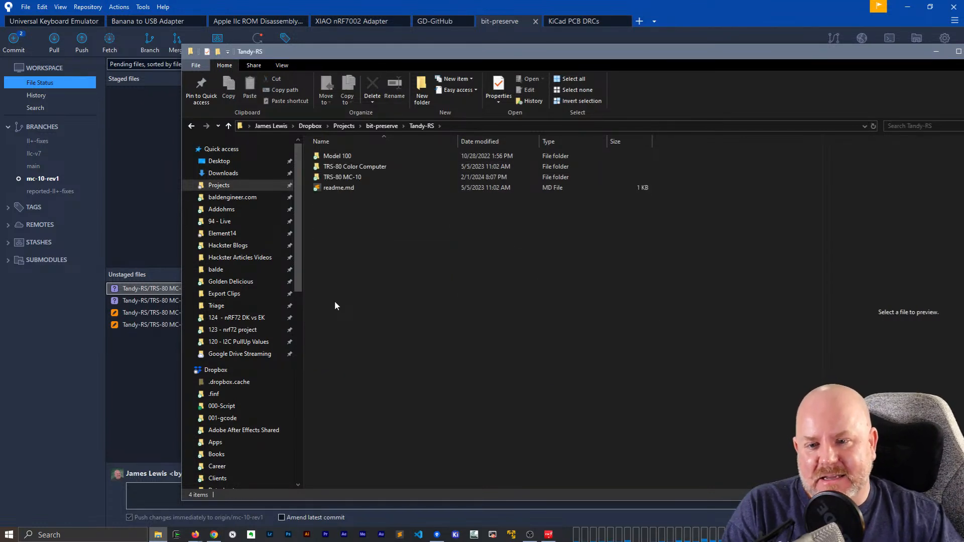
left_click(347, 177)
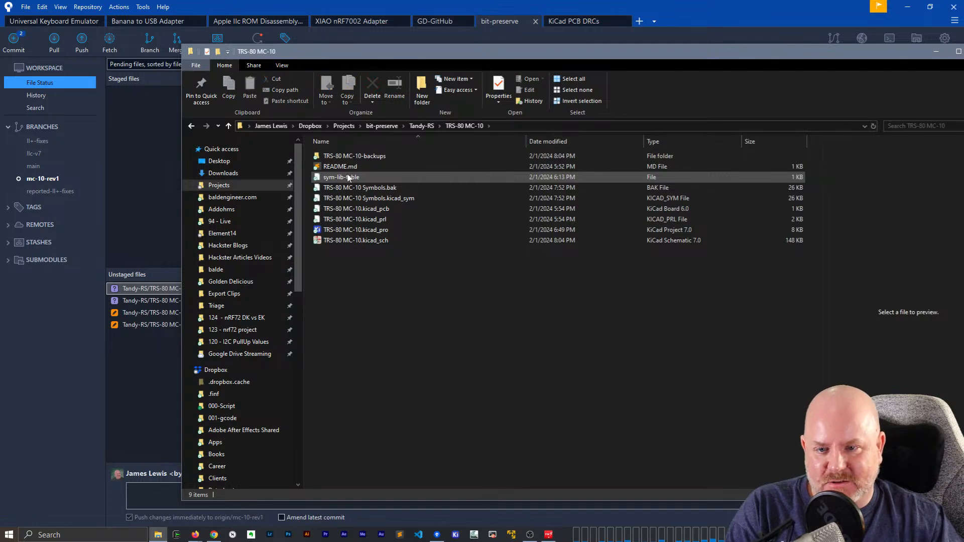
left_click(382, 126)
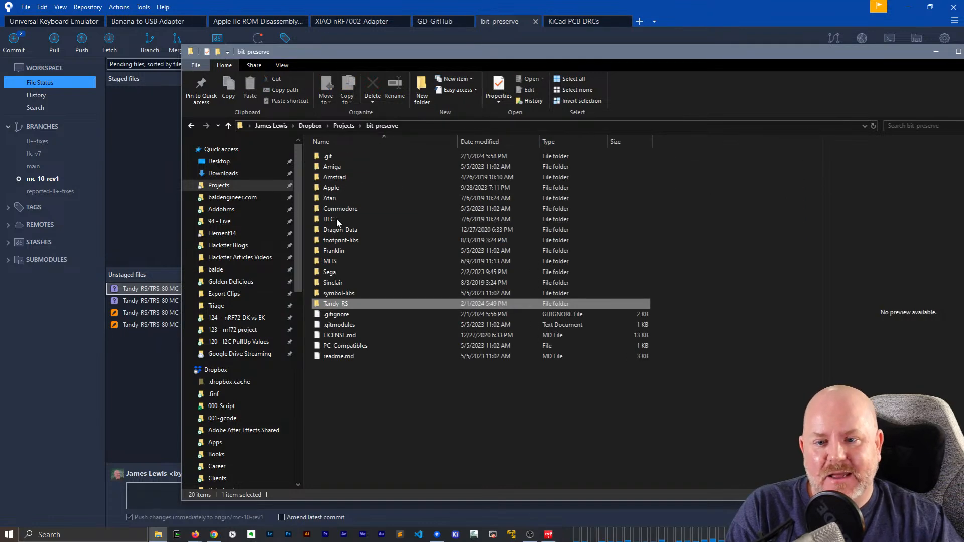
left_click(342, 315)
double_click(342, 314)
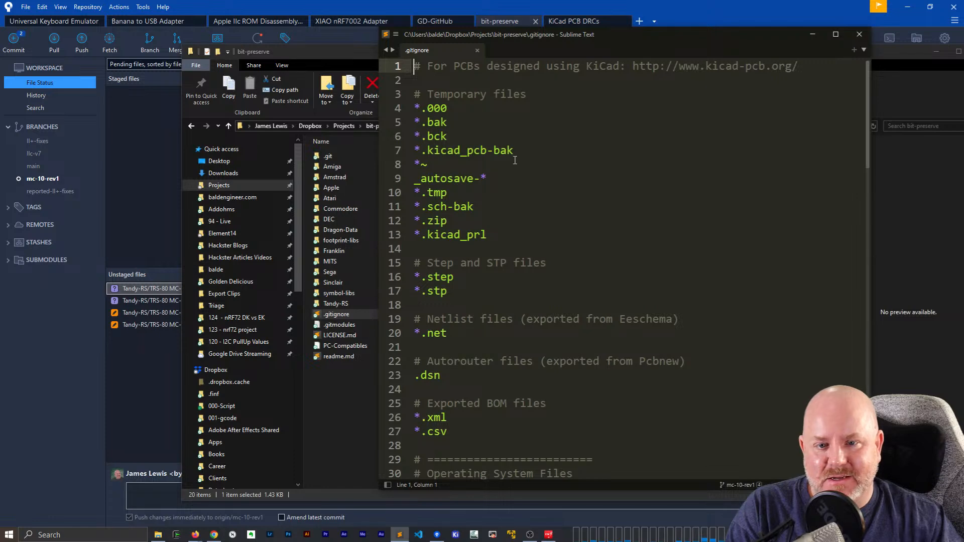
Add a sym-lib-table line after *.kicad_prl in .gitignore and save the file
left_click(523, 236)
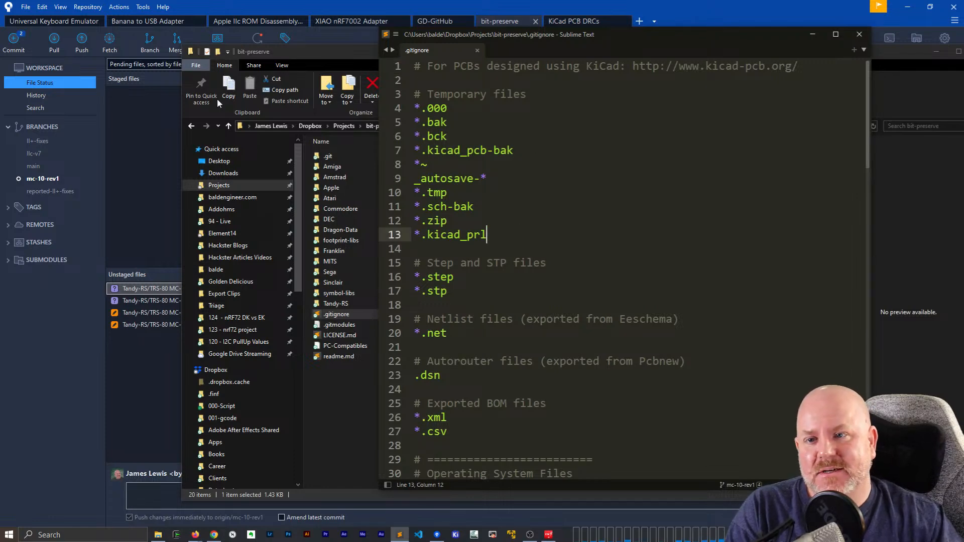
left_click_drag(349, 52, 352, 56)
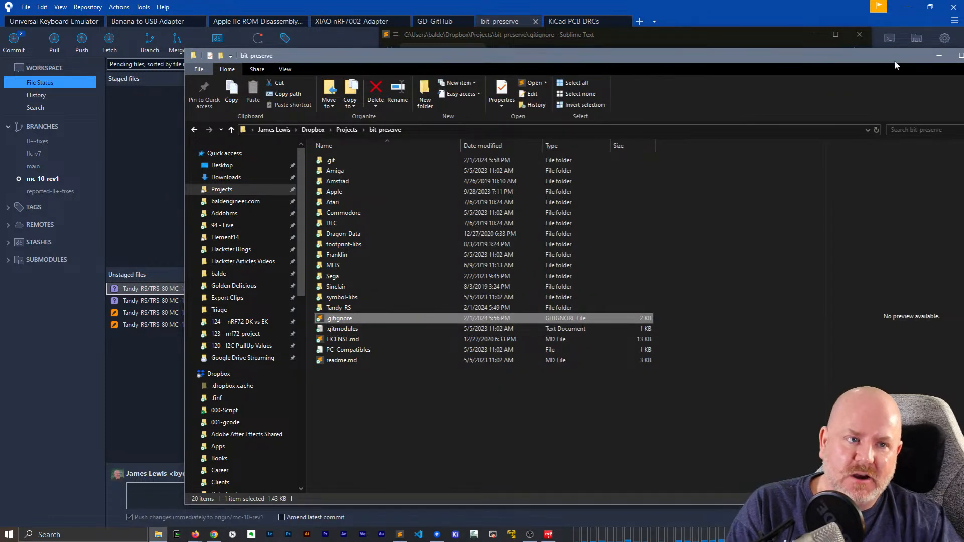
left_click(939, 56)
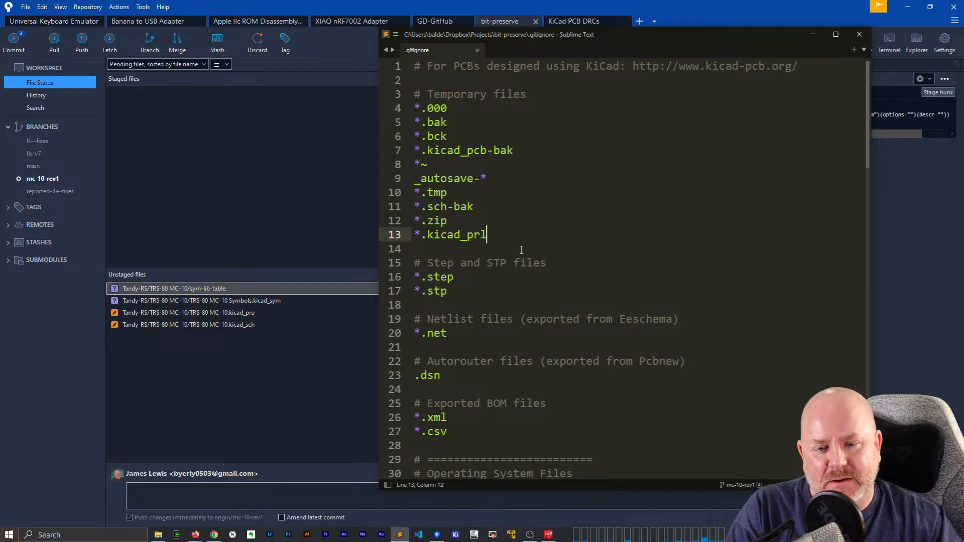
key("Return")
type("sy")
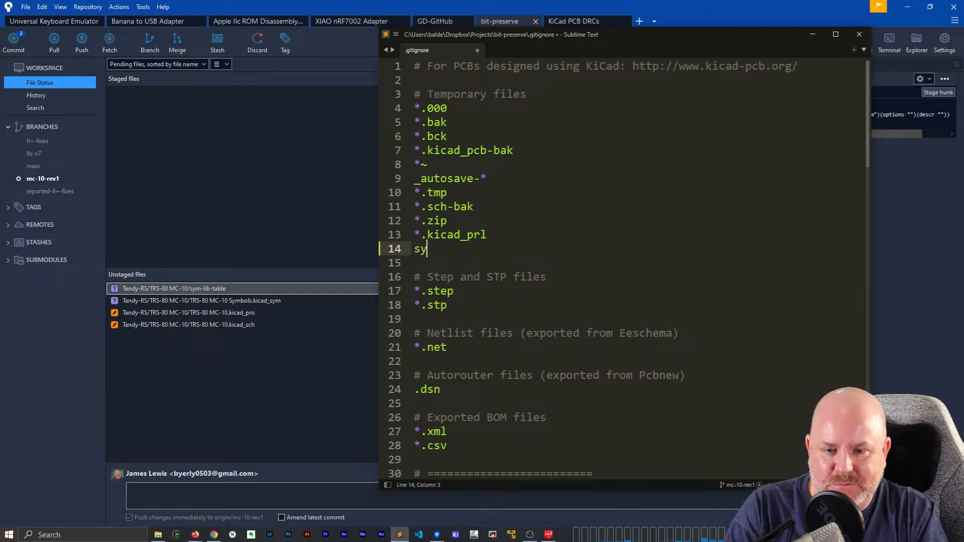
type("m-lib-table")
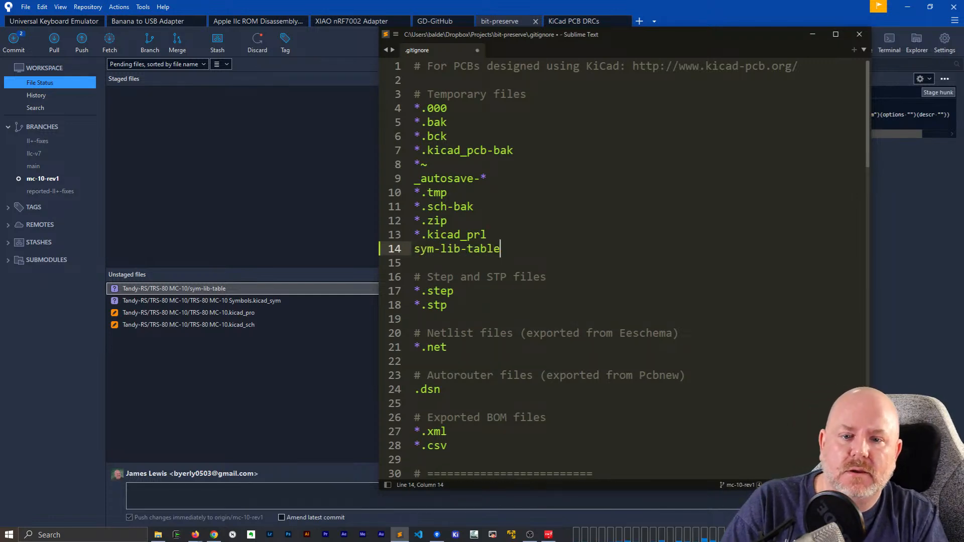
key("ctrl+s")
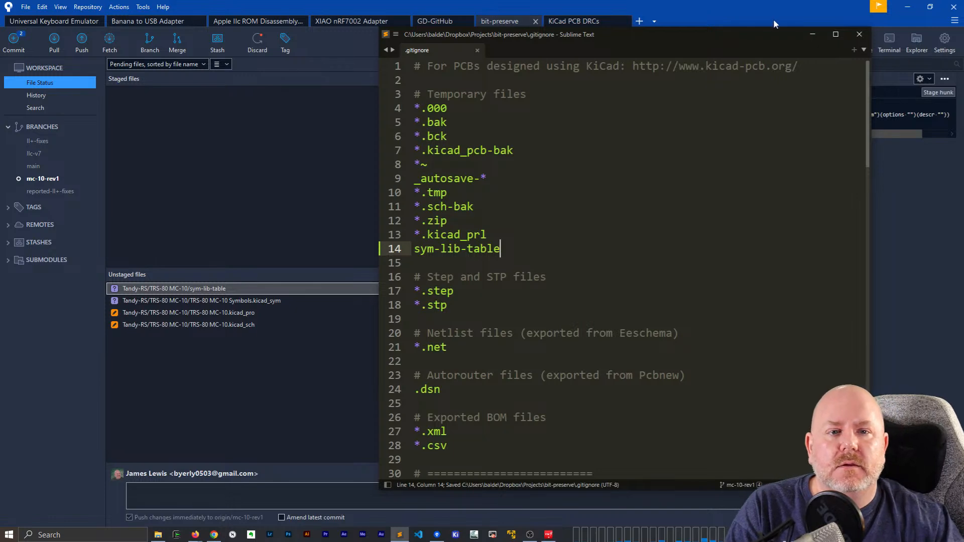
left_click(372, 4)
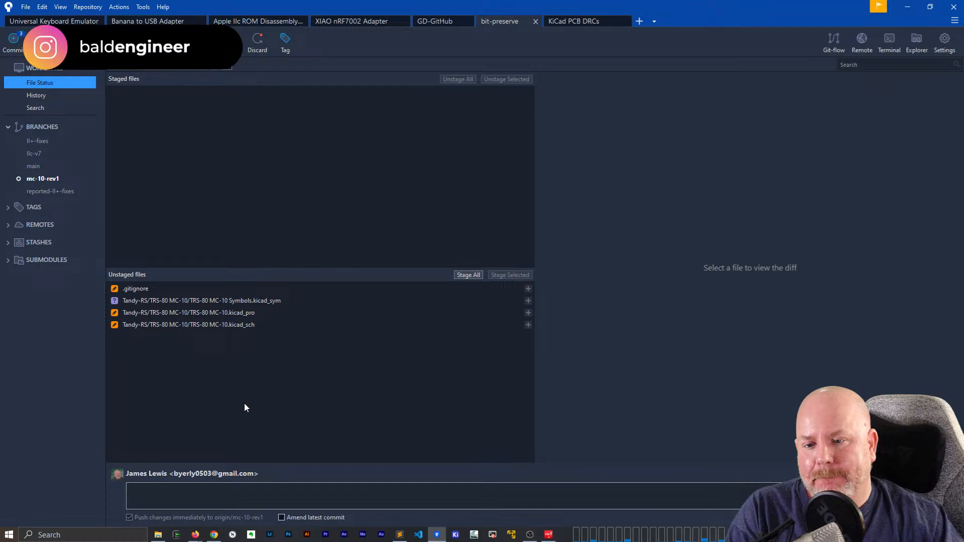
Select the .gitignore change and enter the commit message 'ignoring sym-lib-table'
left_click(156, 288)
left_click(171, 489)
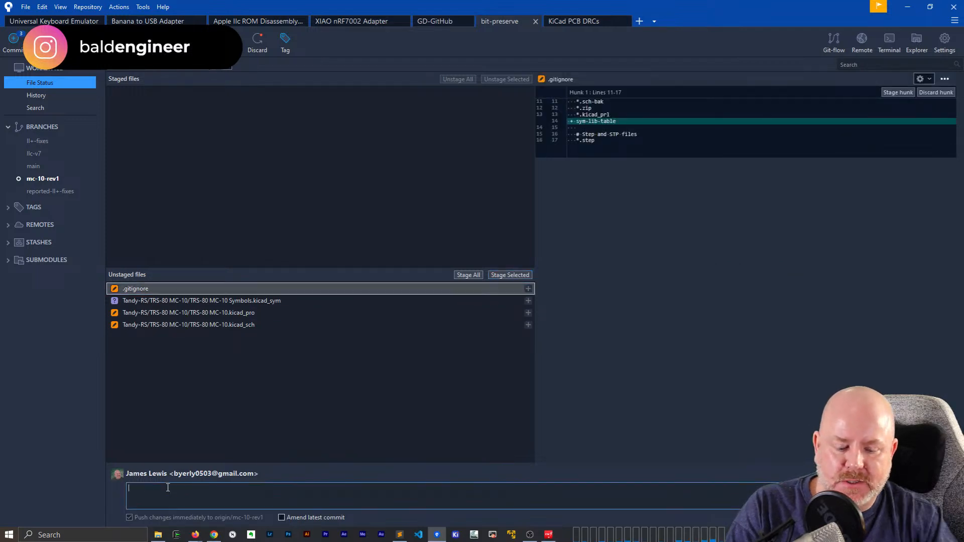
type("ignoring sym")
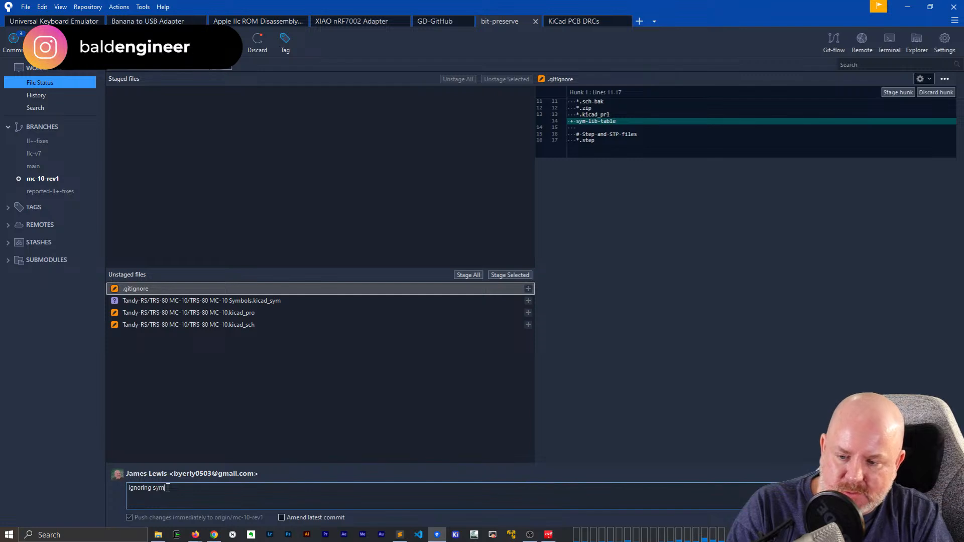
key("alt+Tab")
key("alt+Tab")
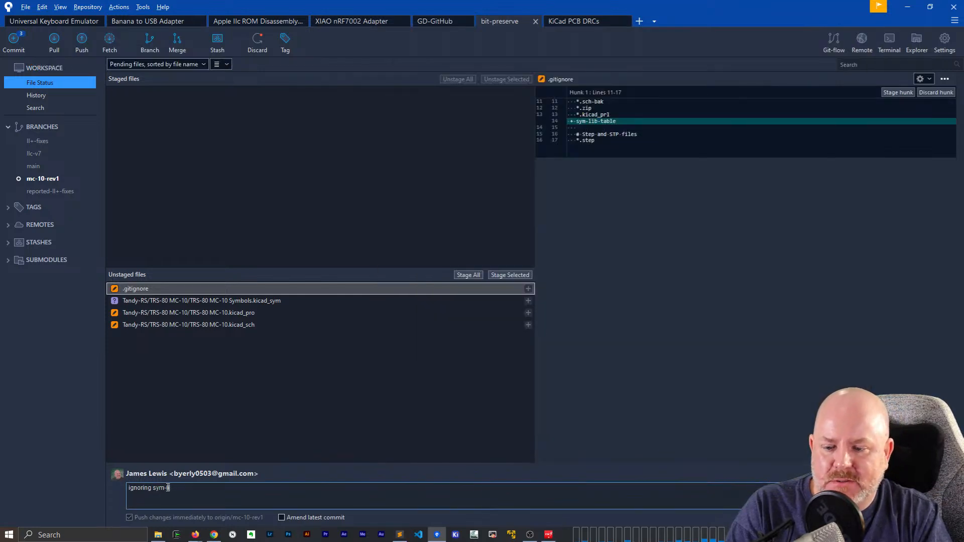
type("-lib-sta")
type("able")
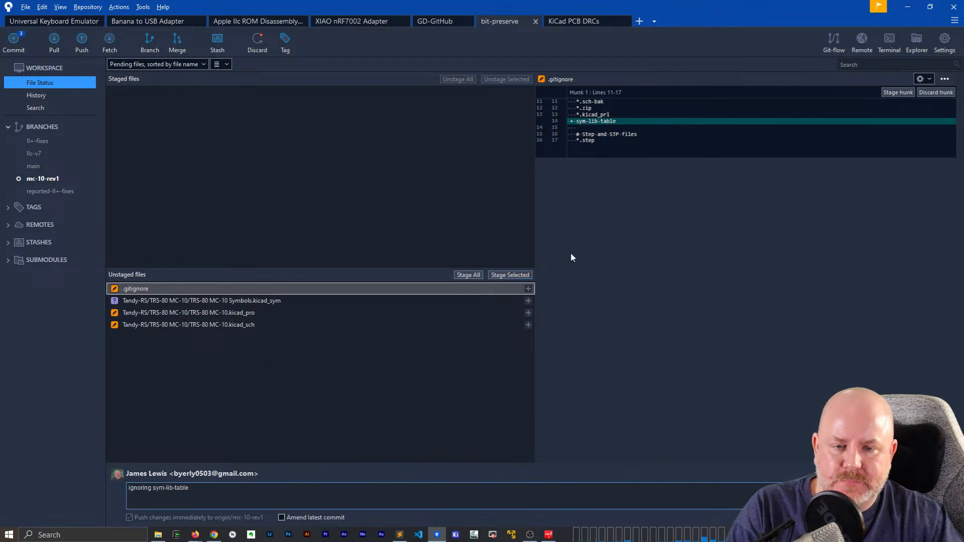
Close .gitignore in the editor, stage only .gitignore, then commit and push it
key("alt+Tab")
left_click(476, 49)
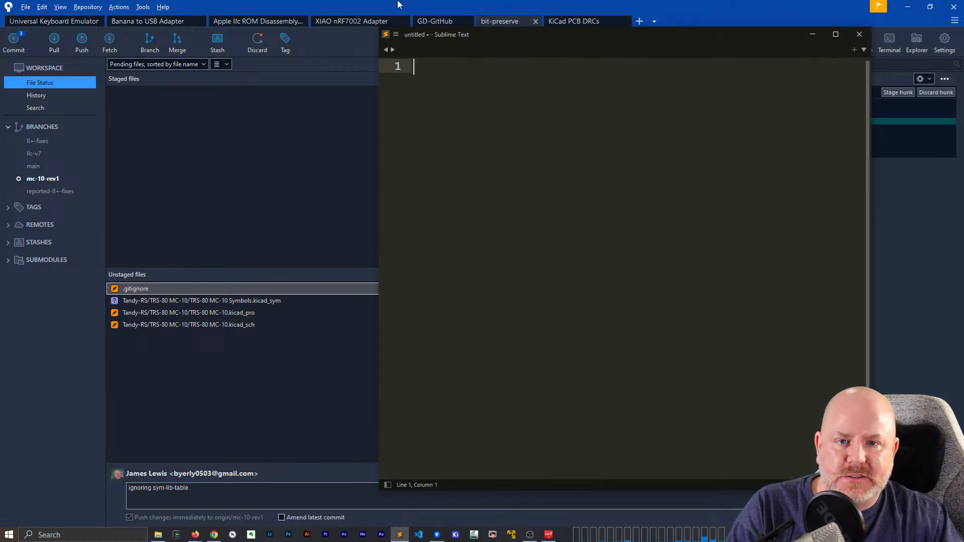
left_click(387, 3)
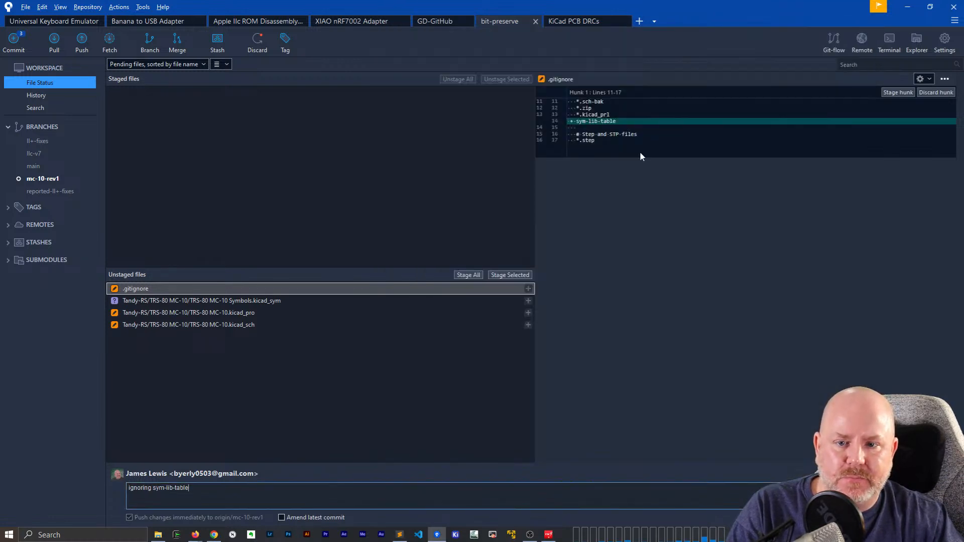
left_click(510, 275)
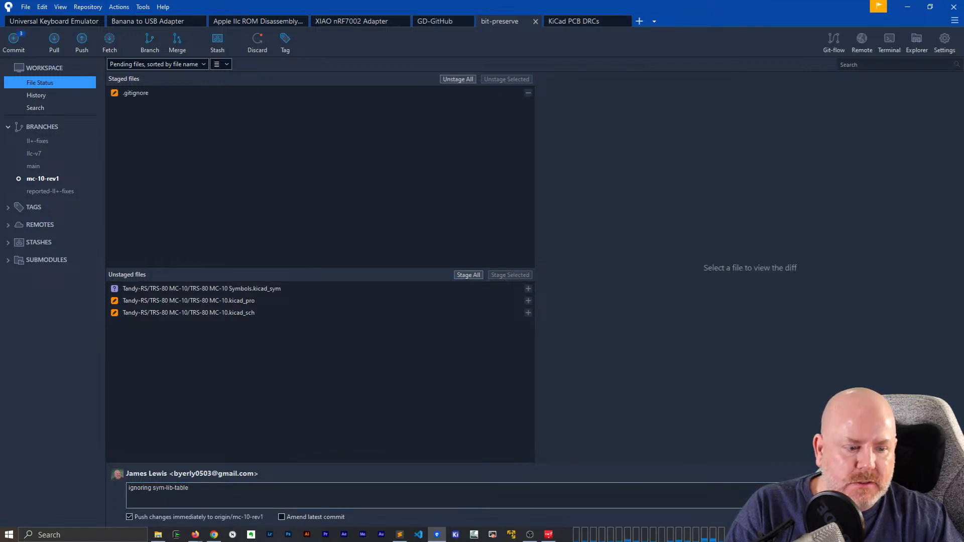
left_click(942, 517)
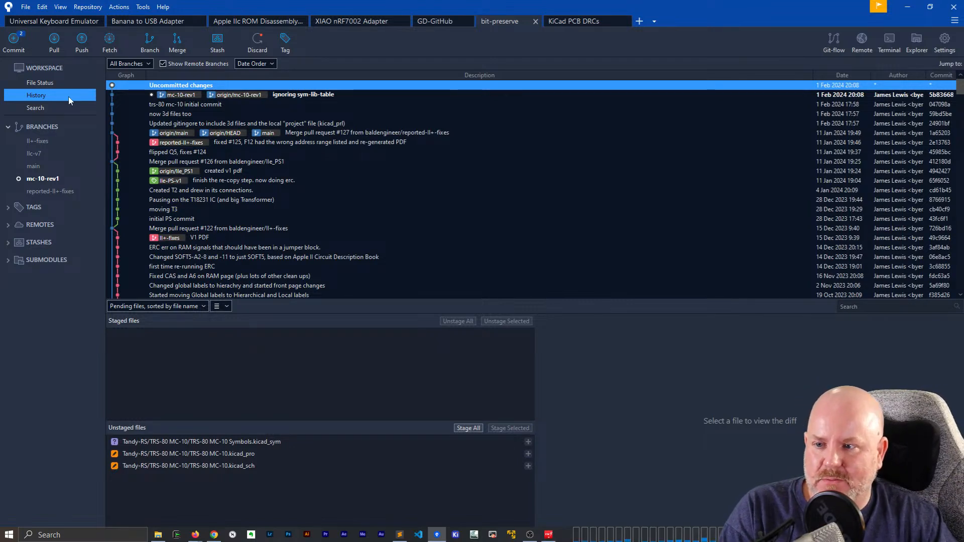
Stage the three remaining KiCad files and commit them as 'cpu+latch+rom', pushing to origin
left_click(44, 179)
left_click(50, 83)
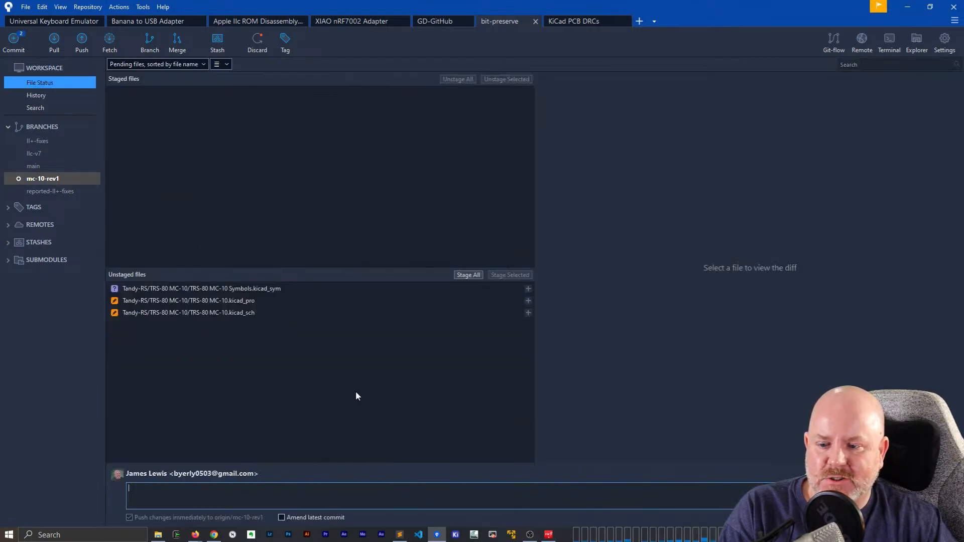
left_click_drag(267, 289, 322, 332)
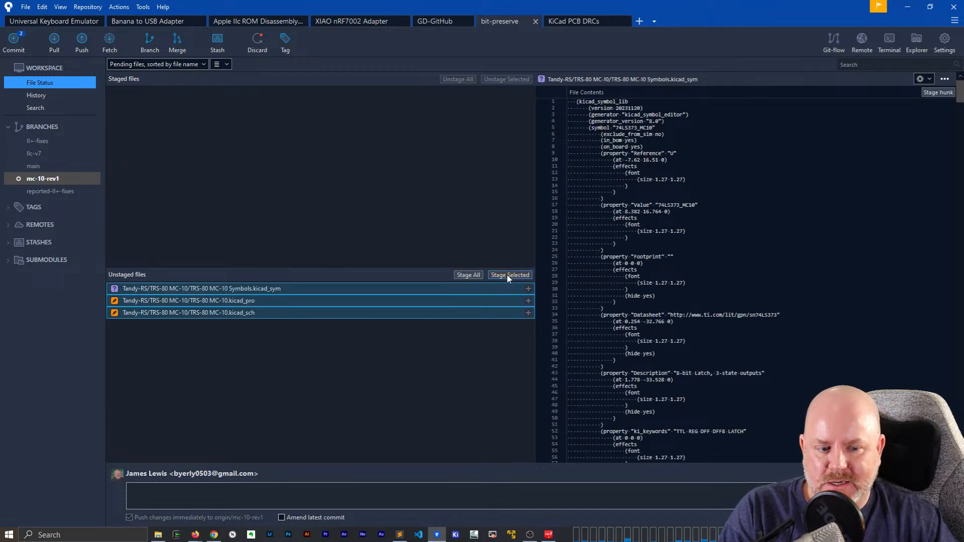
left_click(504, 276)
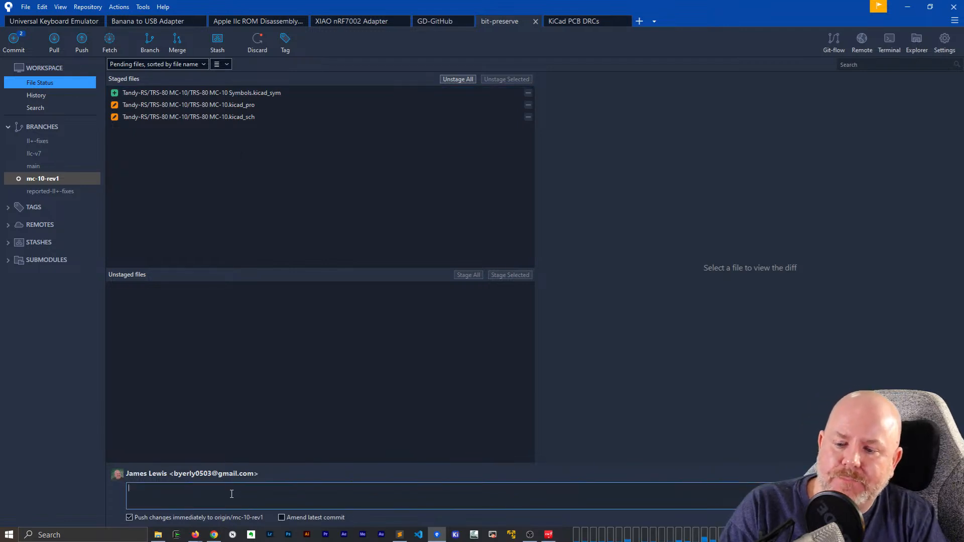
type("cpu")
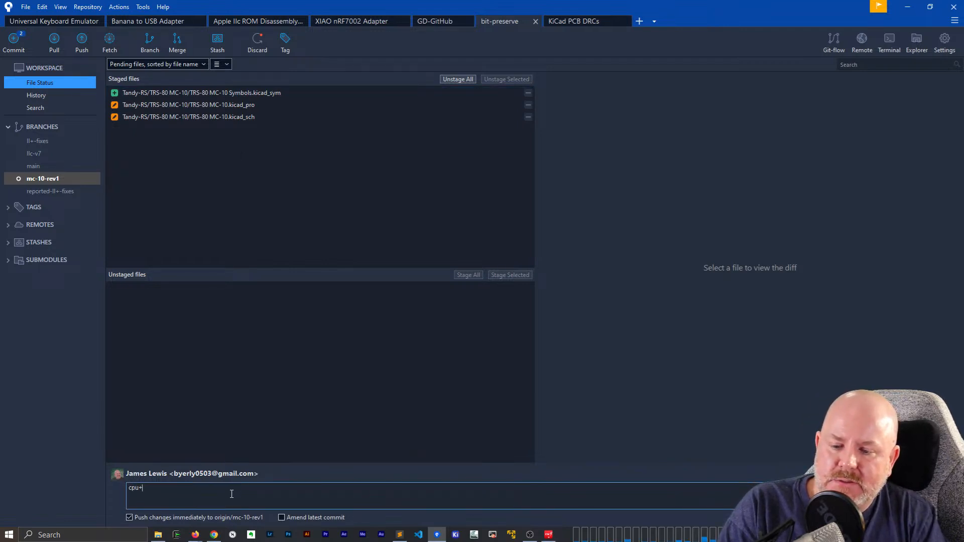
type("+latch+r")
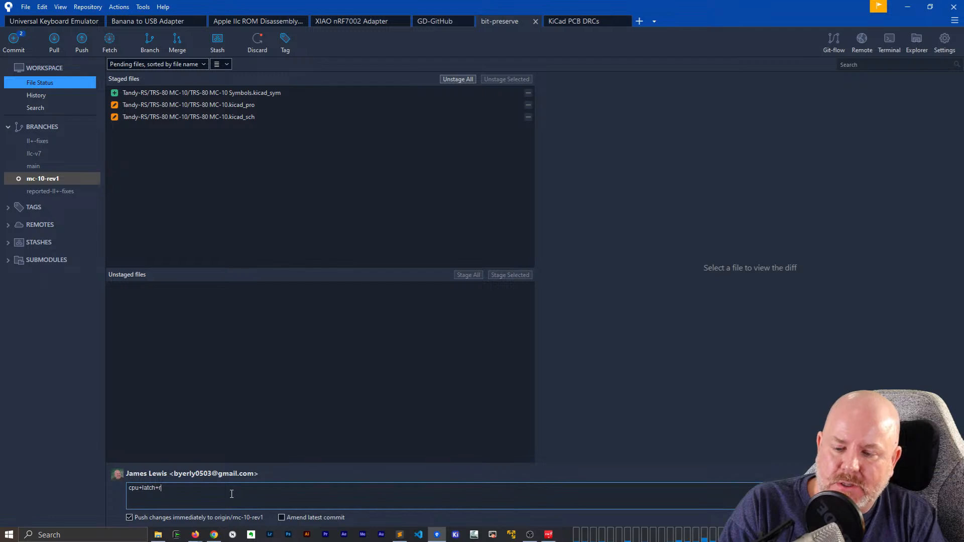
type("om an")
key("BackSpace")
key("BackSpace")
key("BackSpace")
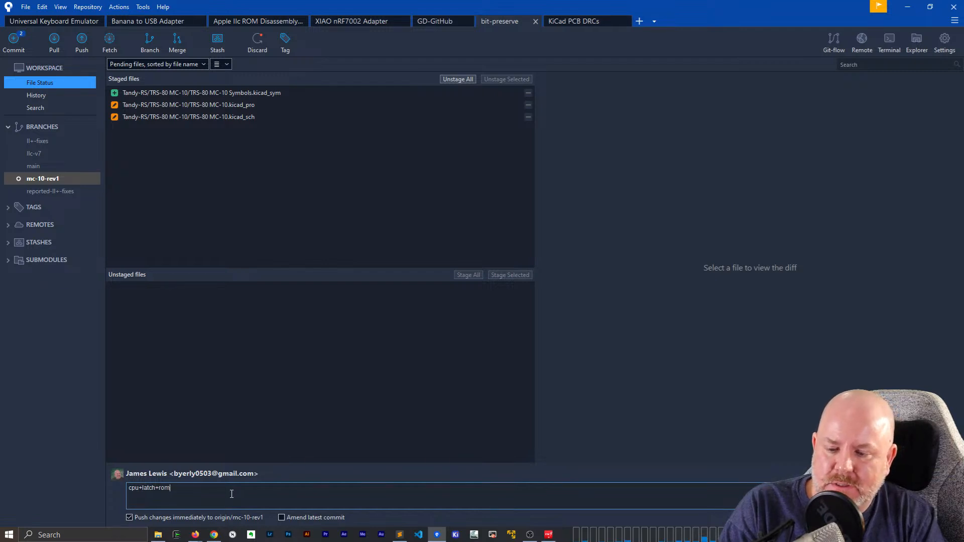
left_click(940, 518)
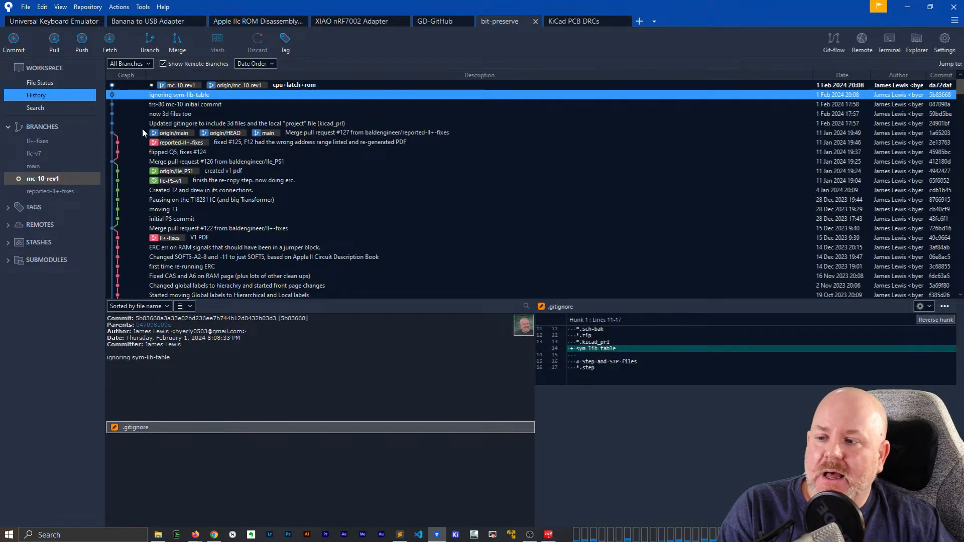
Cycle through the Chrome and Firefox windows, then close Sourcetree and the empty Sublime Text window
key("alt+Tab")
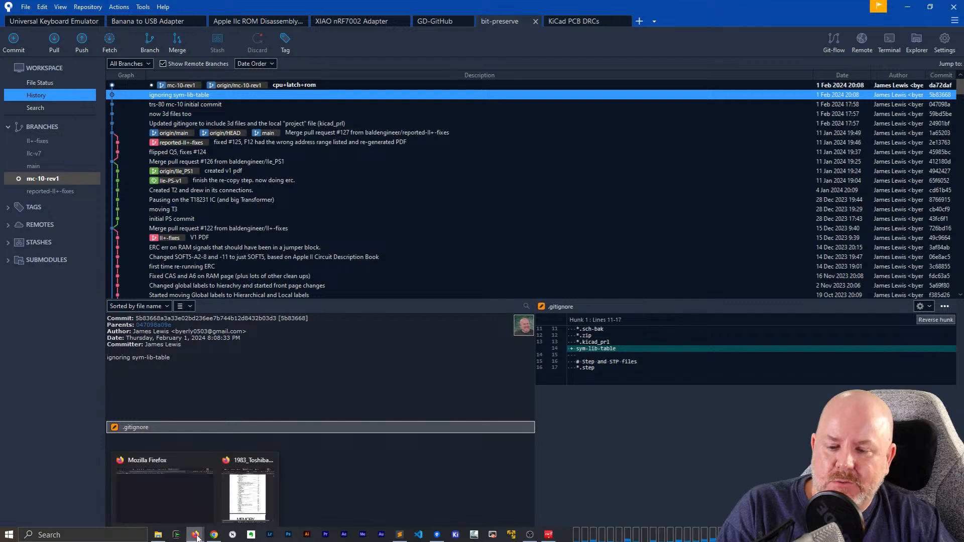
left_click(170, 495)
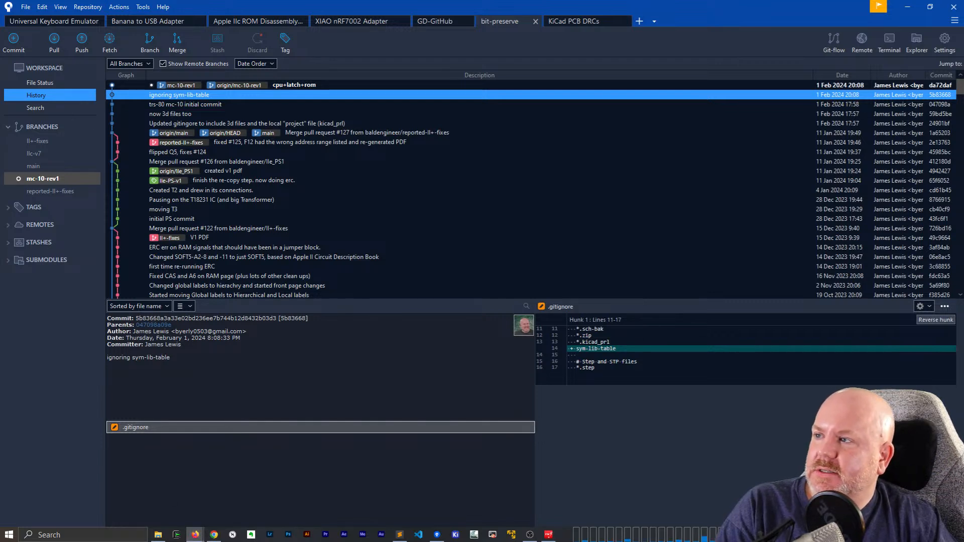
key("alt+Tab")
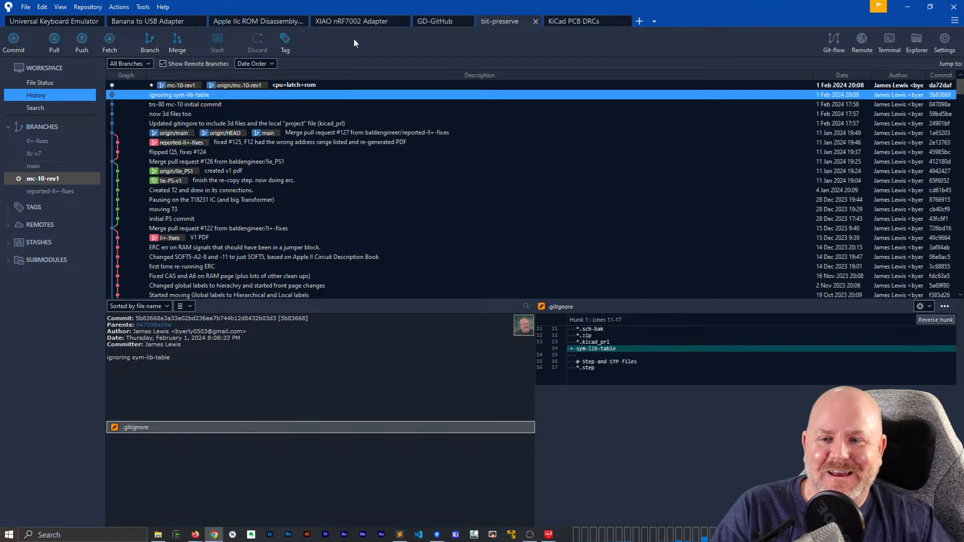
left_click(446, 33)
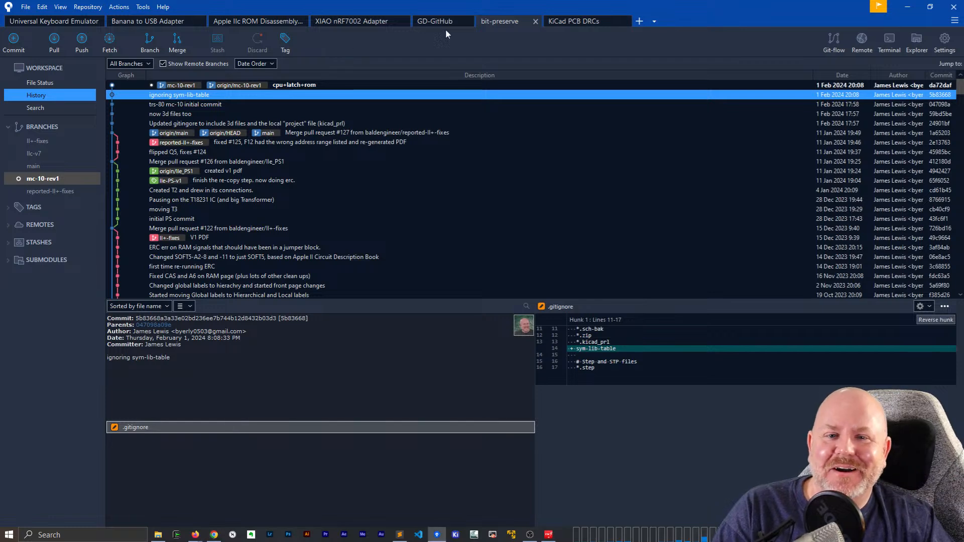
left_click(954, 7)
left_click(856, 38)
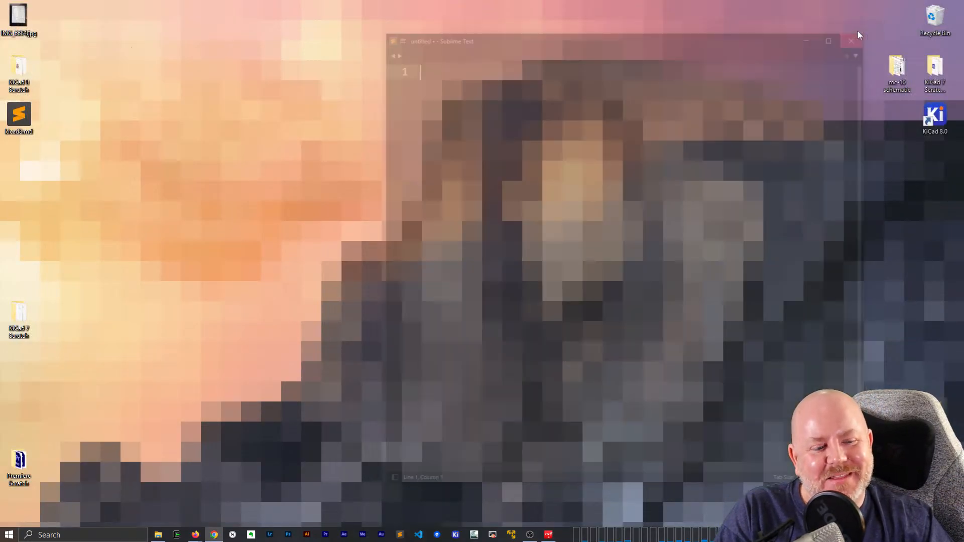